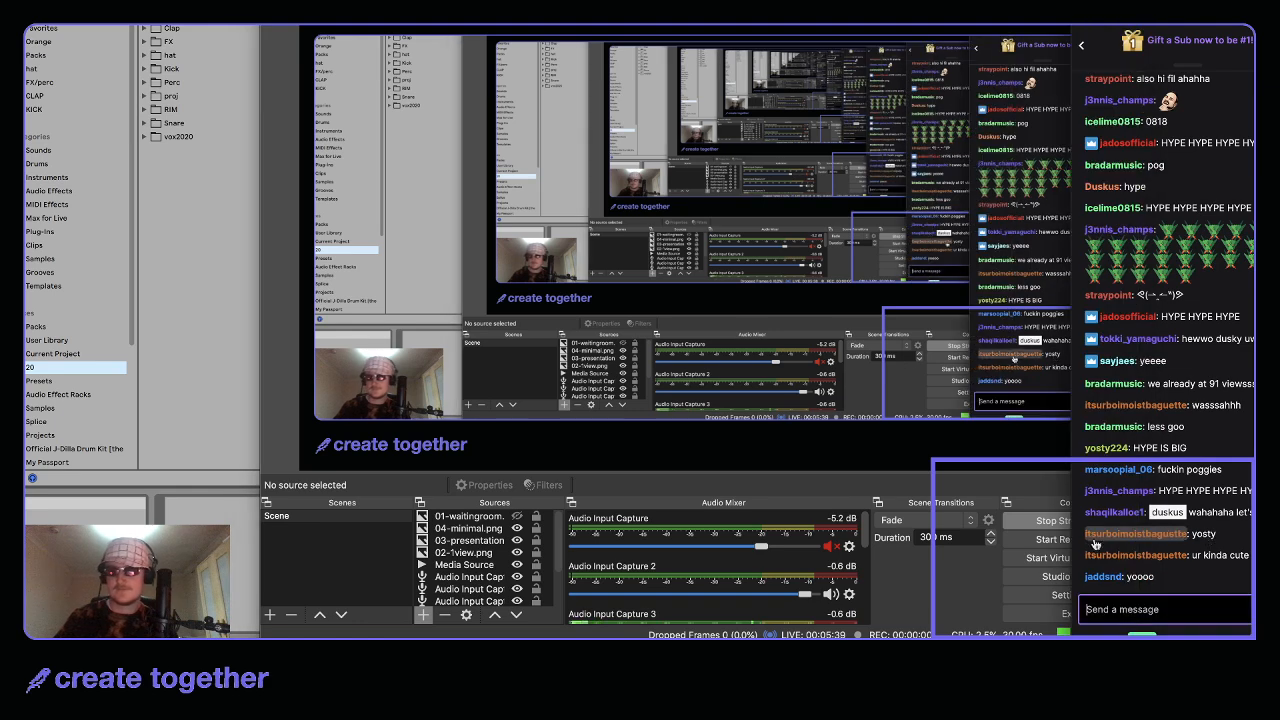
# Switch to Ableton Live and open the recent live set pc 1
pyautogui.click(852, 638)
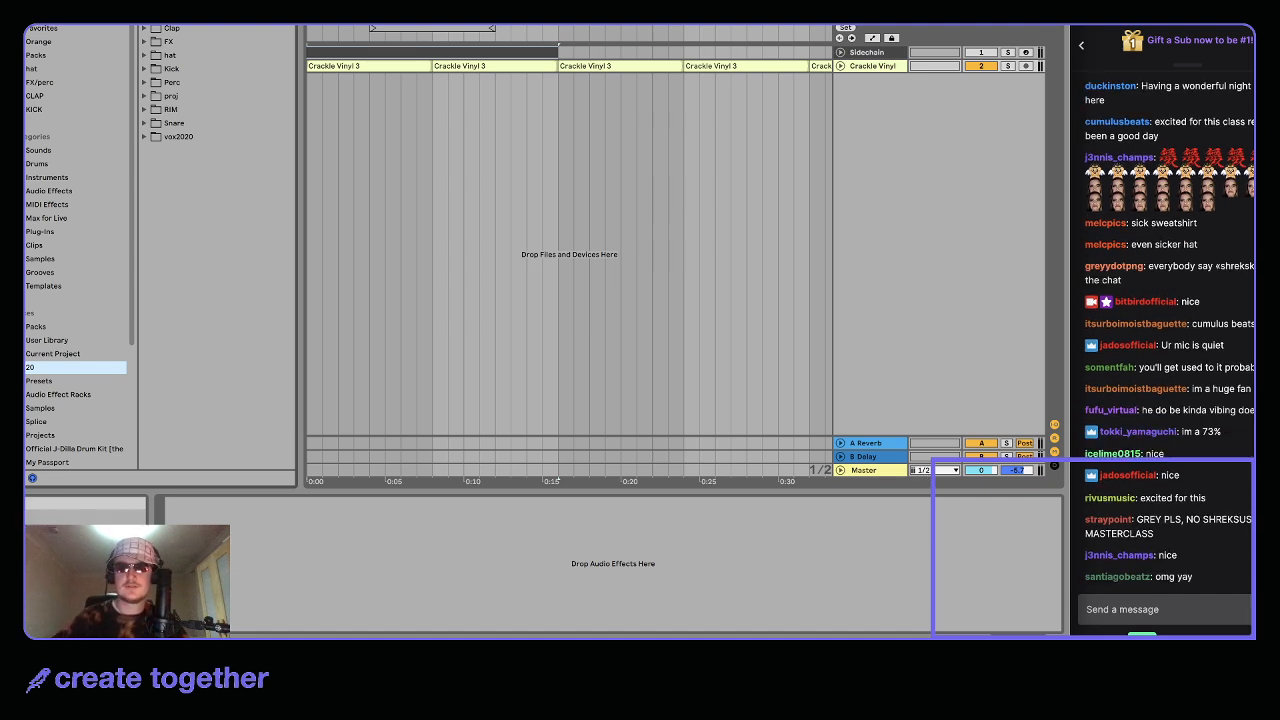
pyautogui.click(82, 24)
pyautogui.moveTo(120, 24)
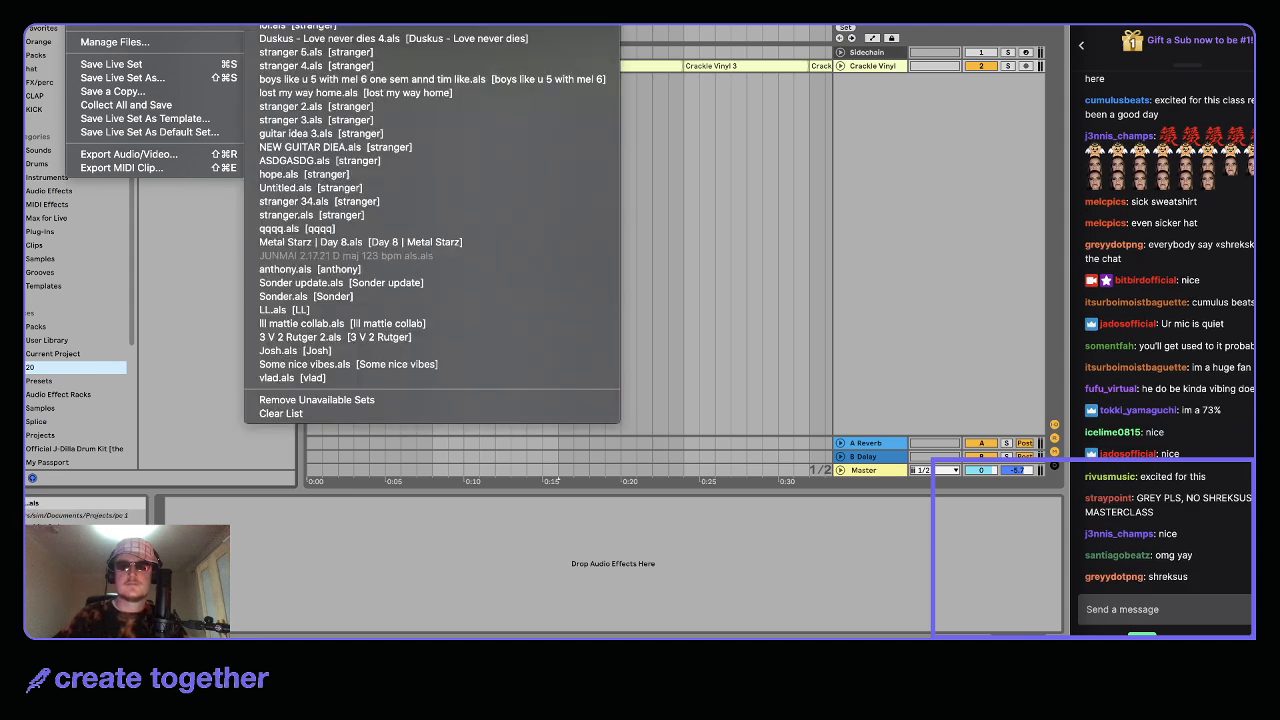
pyautogui.click(320, 25)
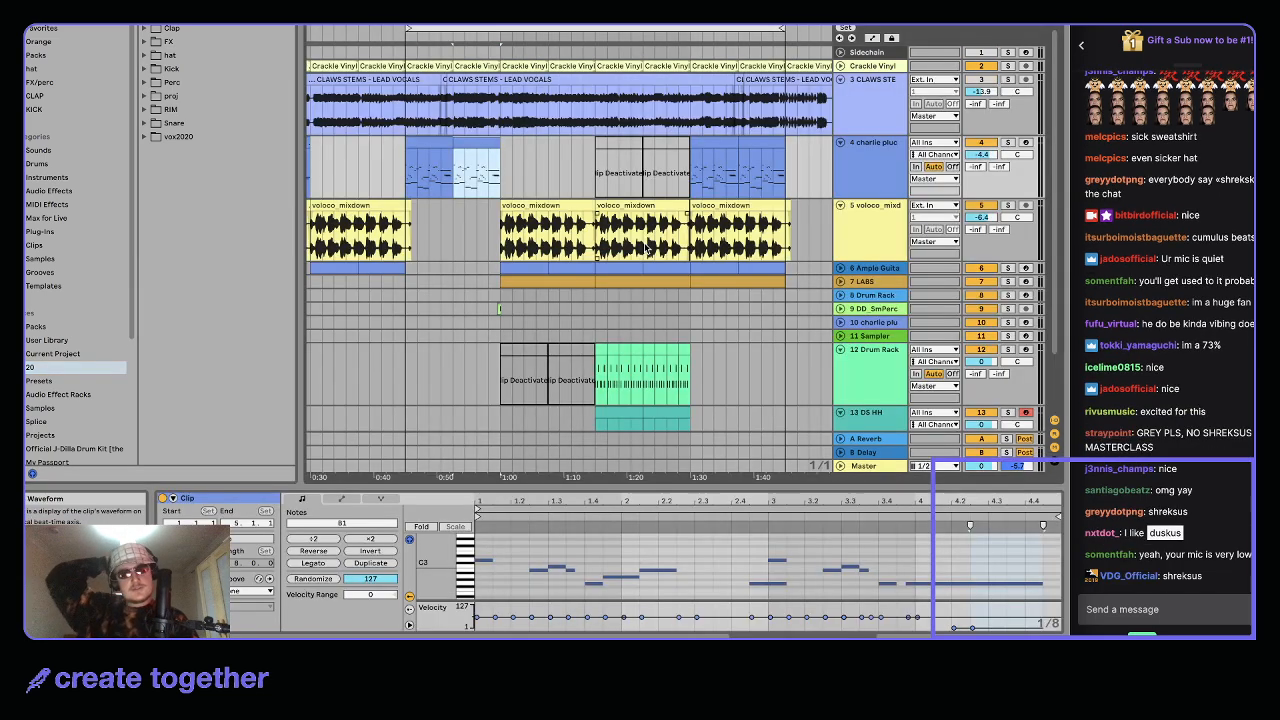
# Try deleting tracks 4 through 13, from the charlie pluck track down to the DS HH track
pyautogui.click(892, 144)
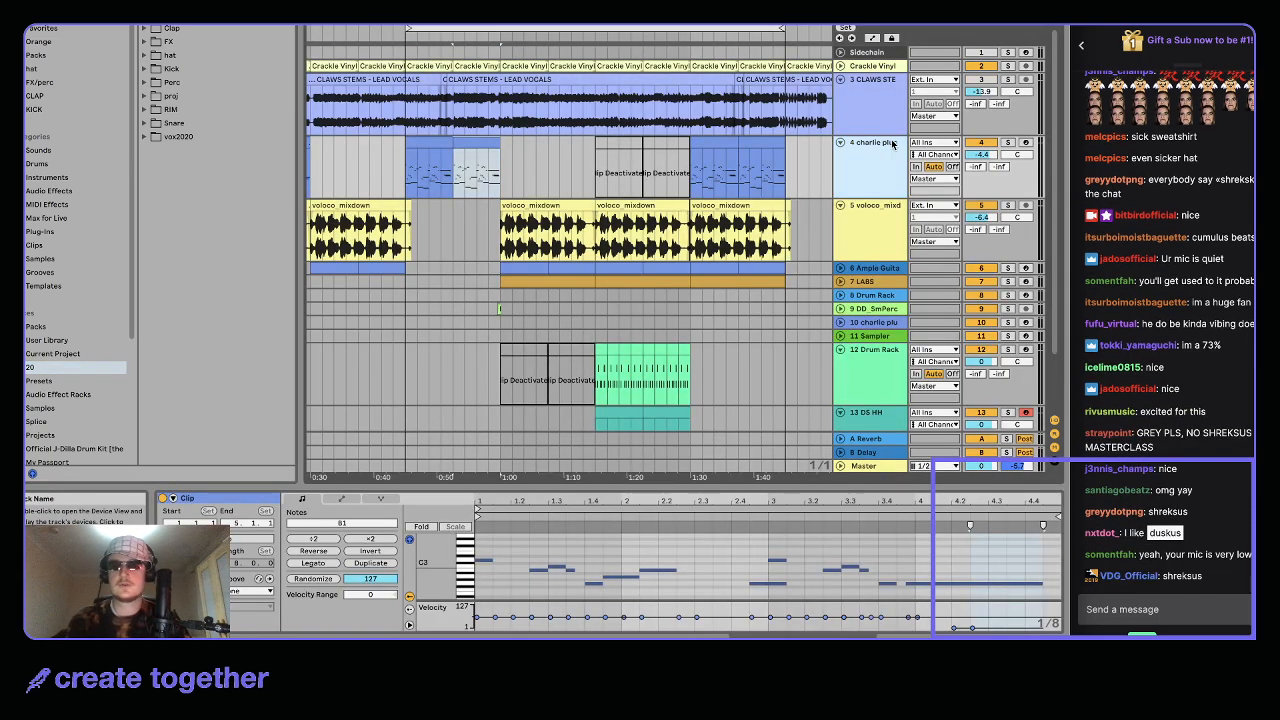
pyautogui.click(881, 424)
pyautogui.press('Delete')
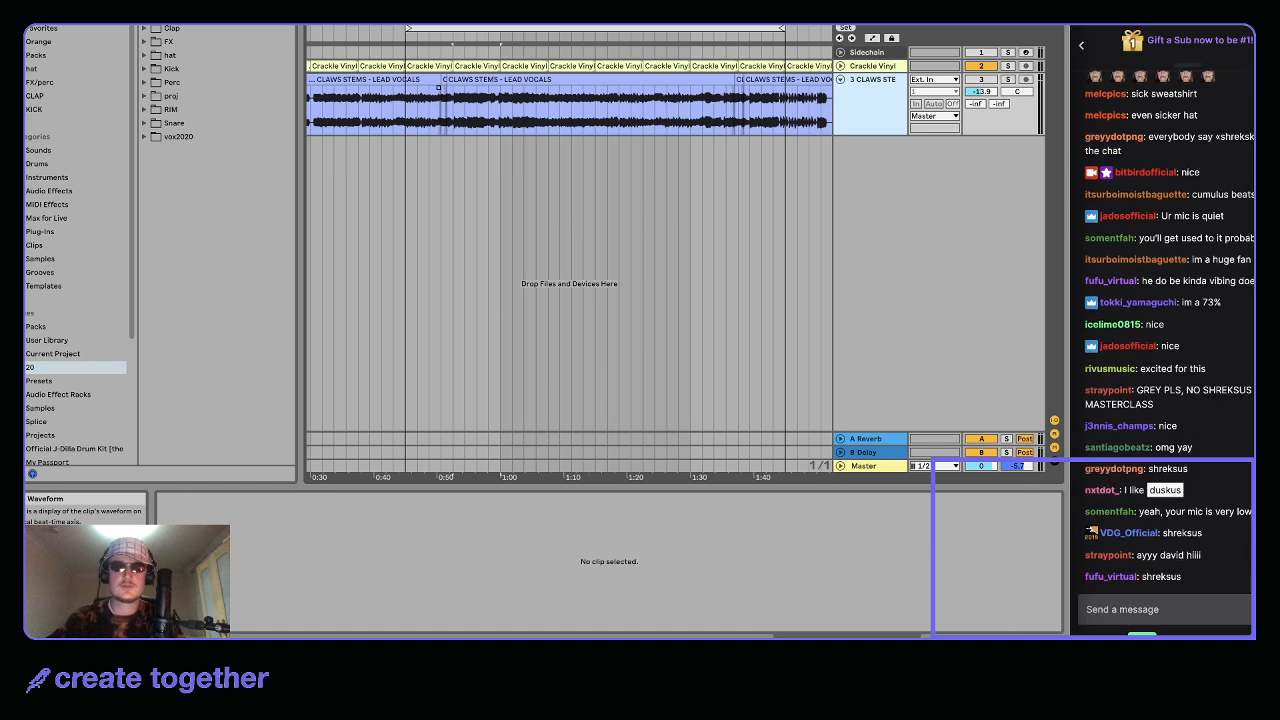
pyautogui.press('super+z')
# Open another live set from the recent files, discarding the changes to pc 1
pyautogui.click(82, 24)
pyautogui.moveTo(115, 24)
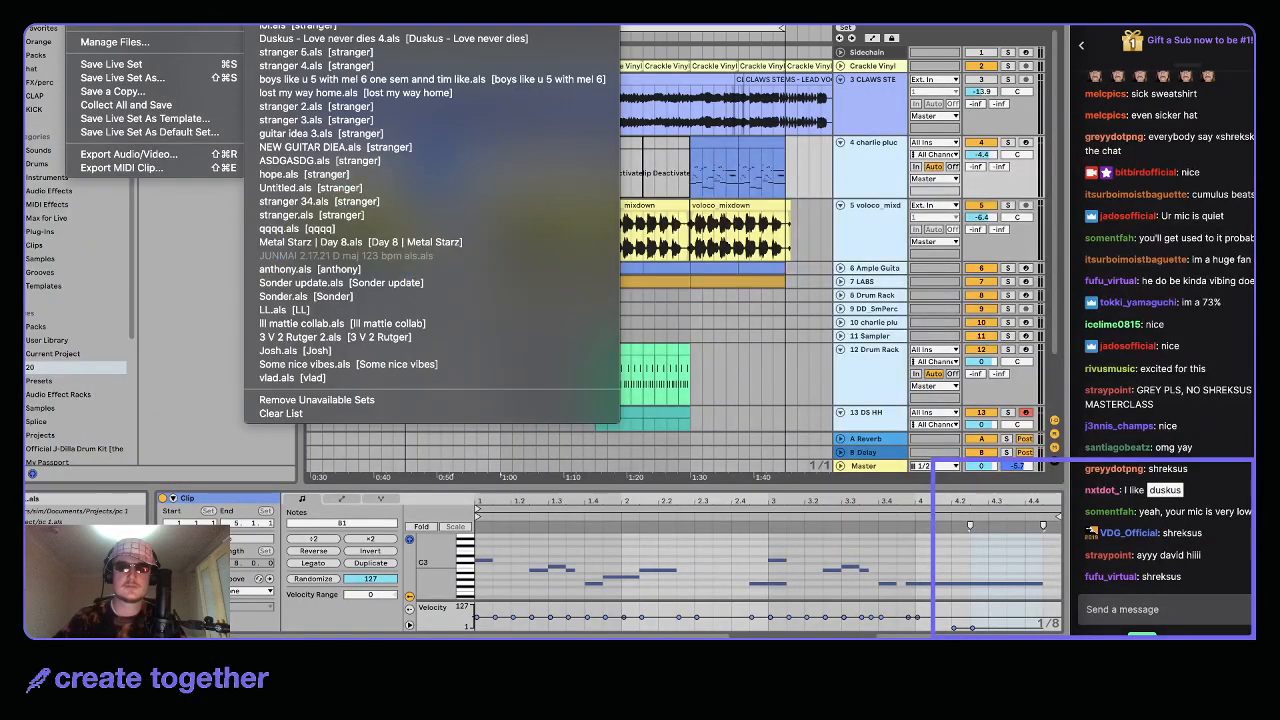
pyautogui.click(330, 24)
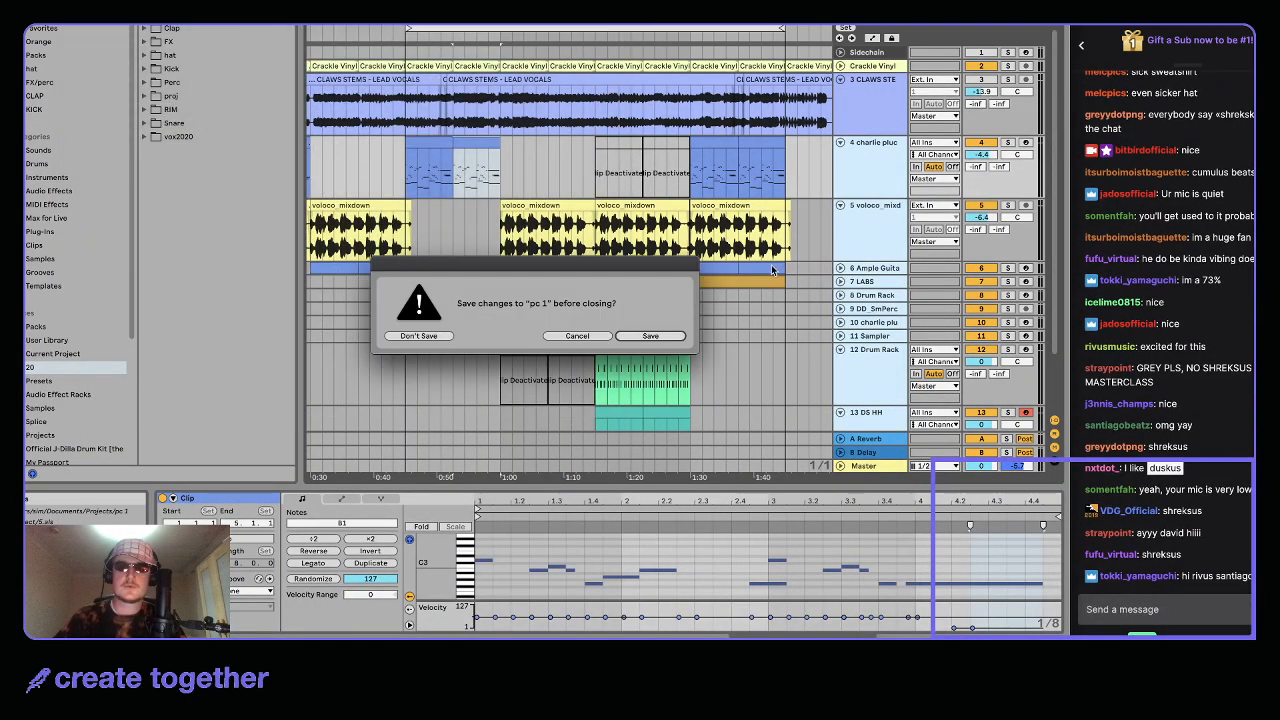
pyautogui.click(440, 336)
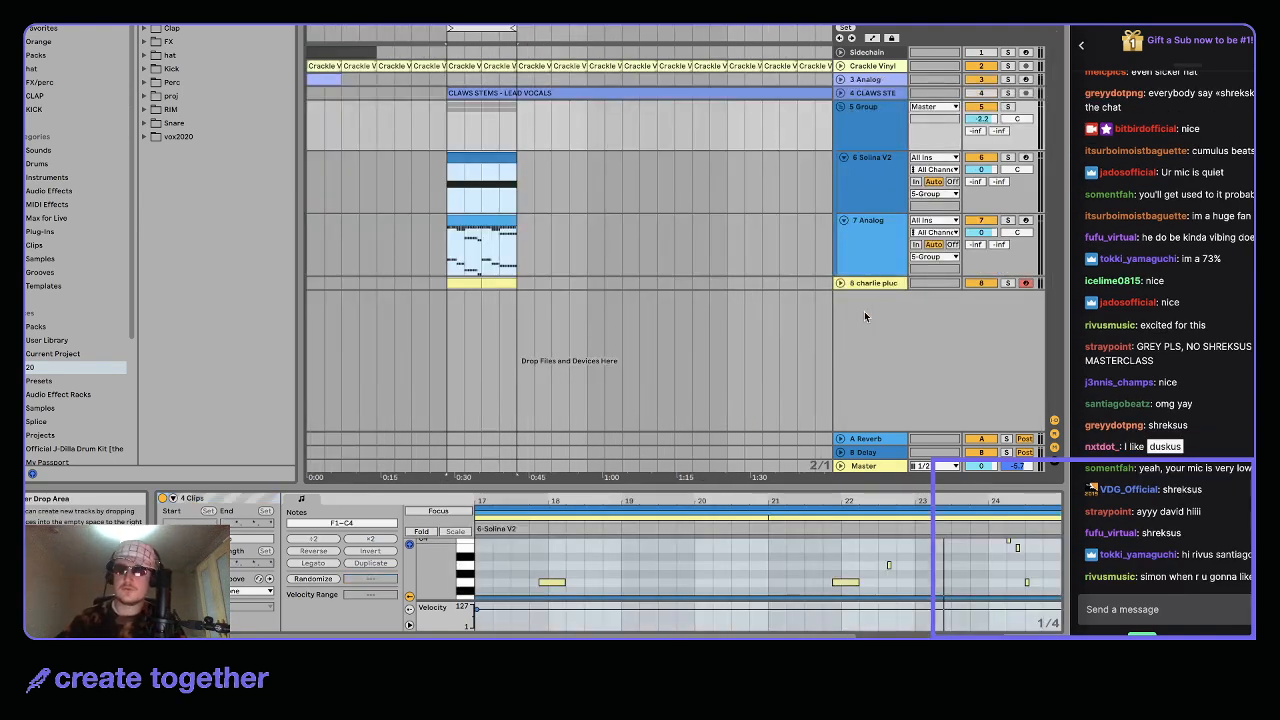
# Delete the group track containing Solina V2 and Analog, along with the charlie pluck track below it
pyautogui.click(864, 106)
pyautogui.press('Delete')
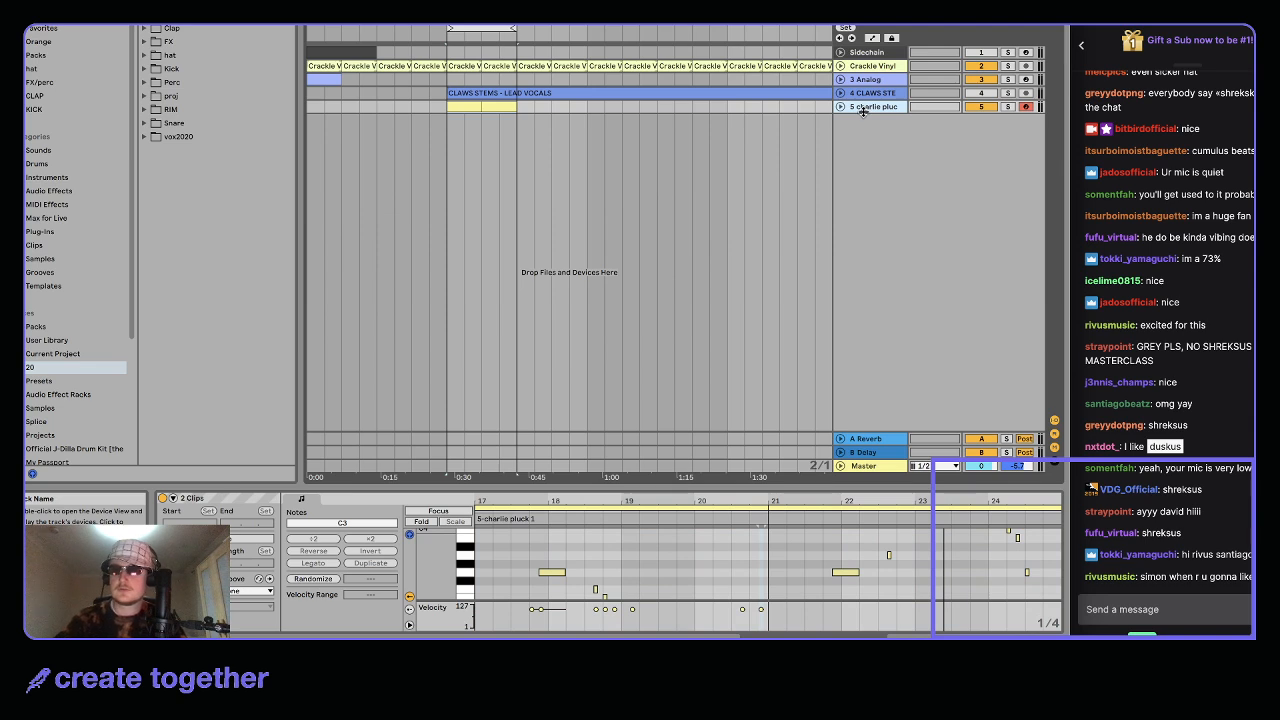
pyautogui.press('Delete')
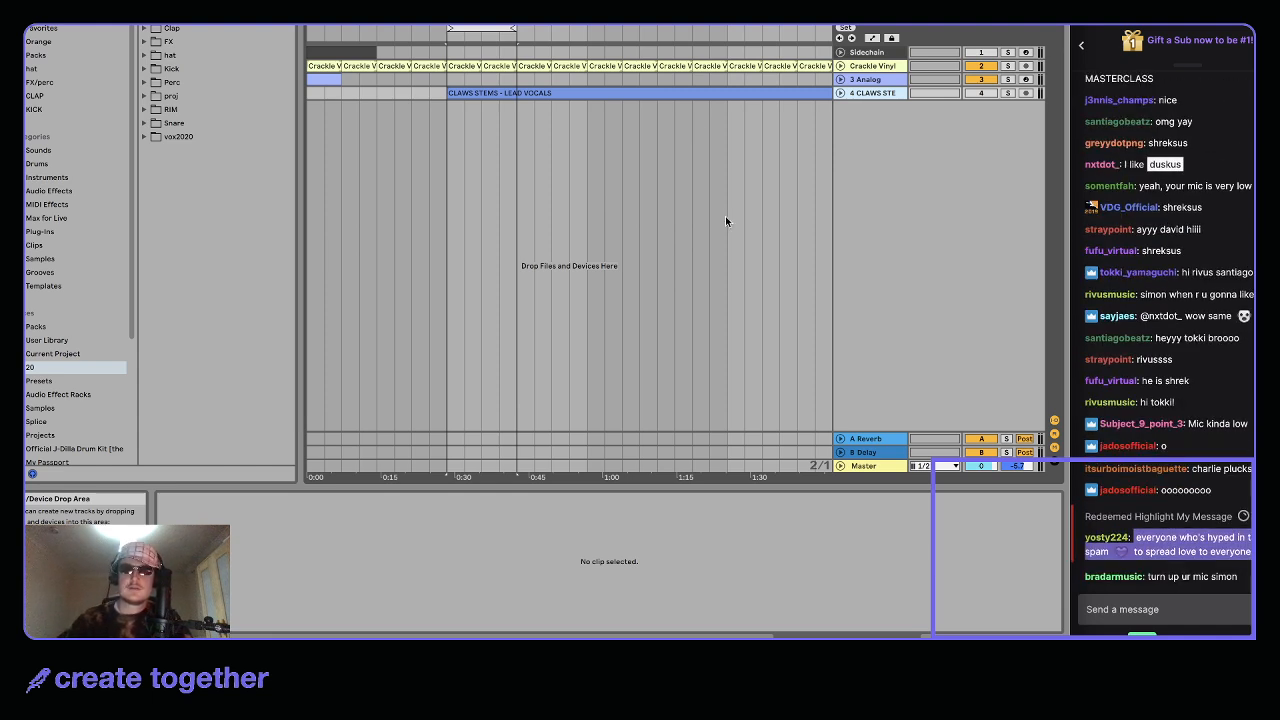
# Switch to OBS and raise the volume of Audio Input Capture 3 to 0.0 dB
pyautogui.click(823, 638)
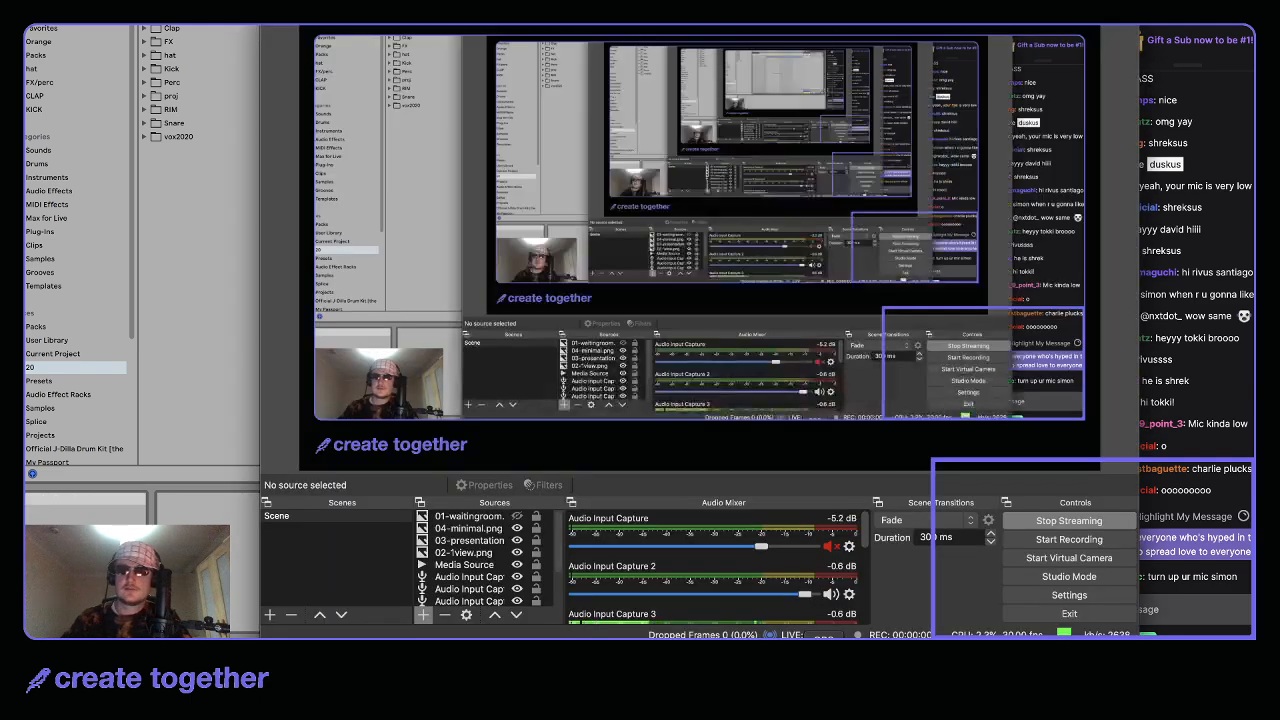
pyautogui.scroll(-3, 760, 561)
pyautogui.moveTo(806, 557); pyautogui.dragTo(826, 560)
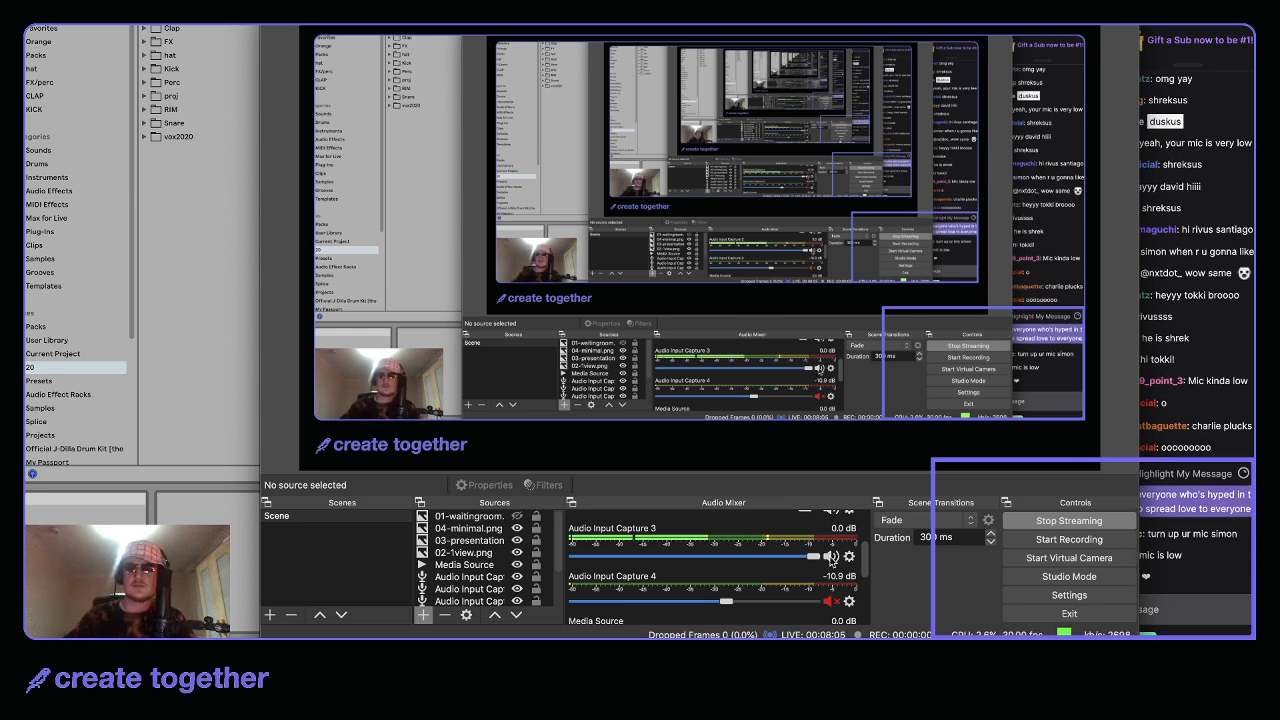
pyautogui.click(1186, 515)
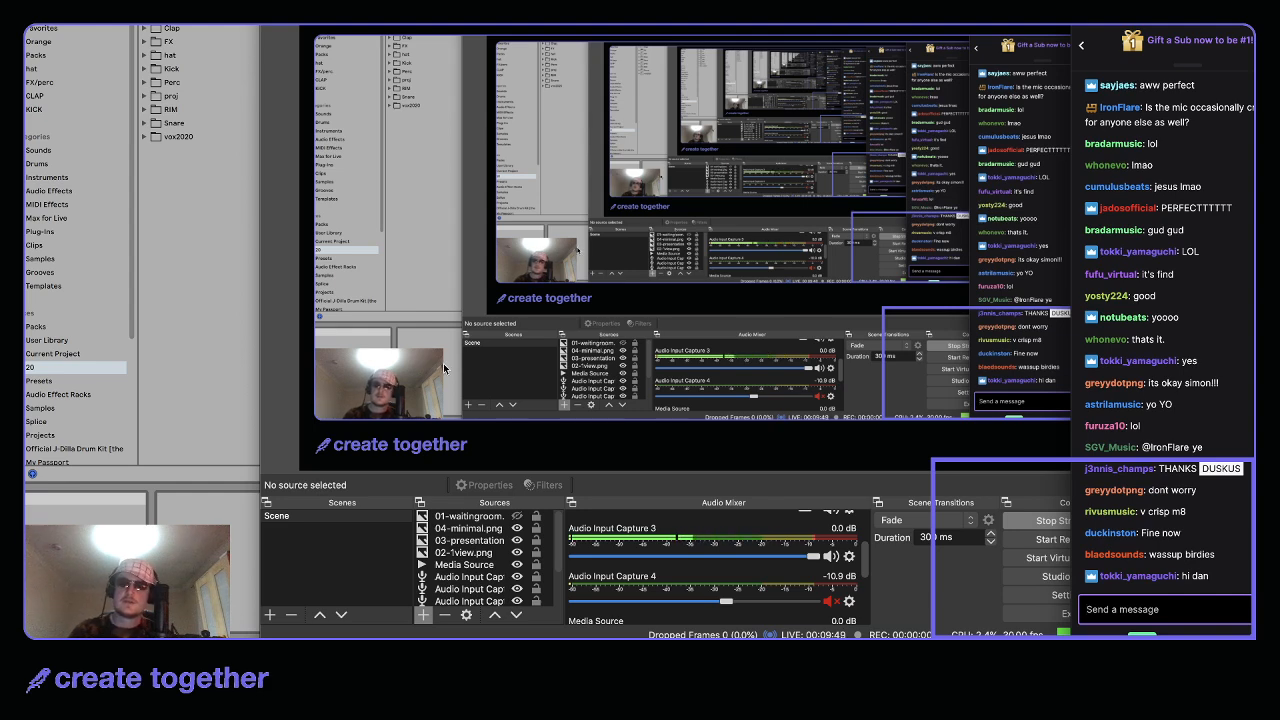
# Switch back to Ableton Live, then unfold and activate the CLAWS STEMS lead vocals track and play it
pyautogui.click(189, 396)
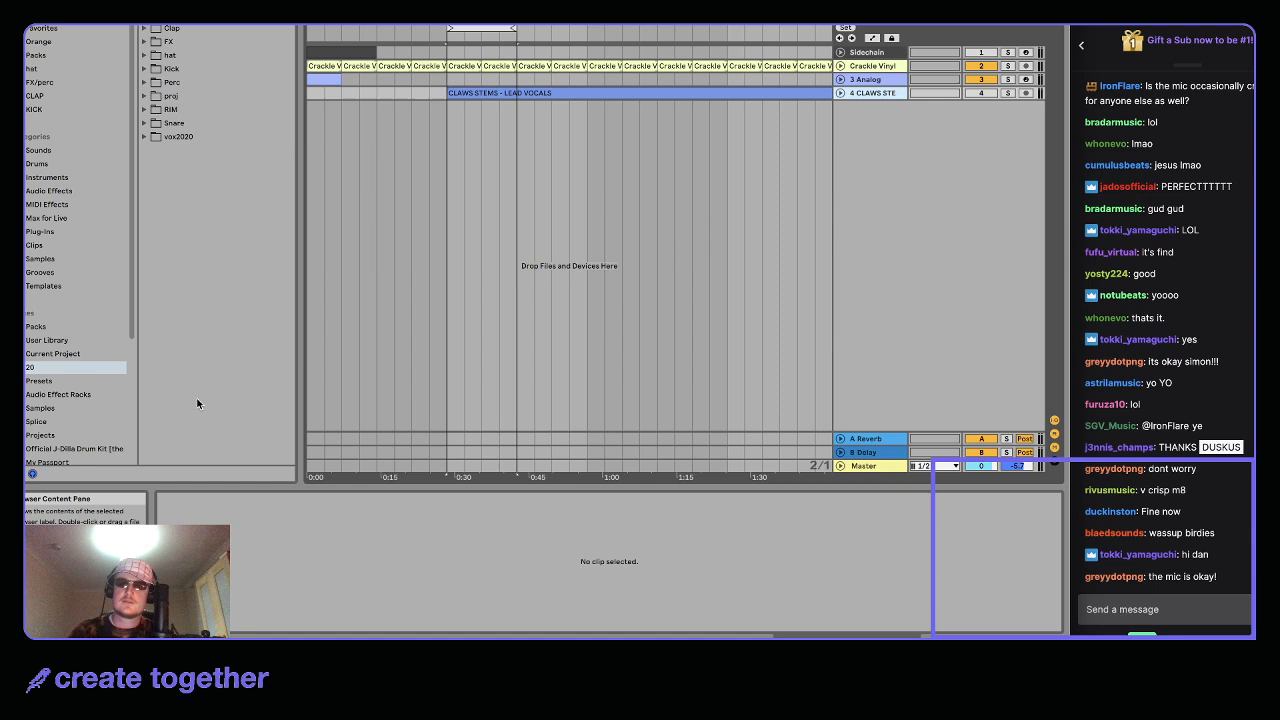
pyautogui.click(840, 93)
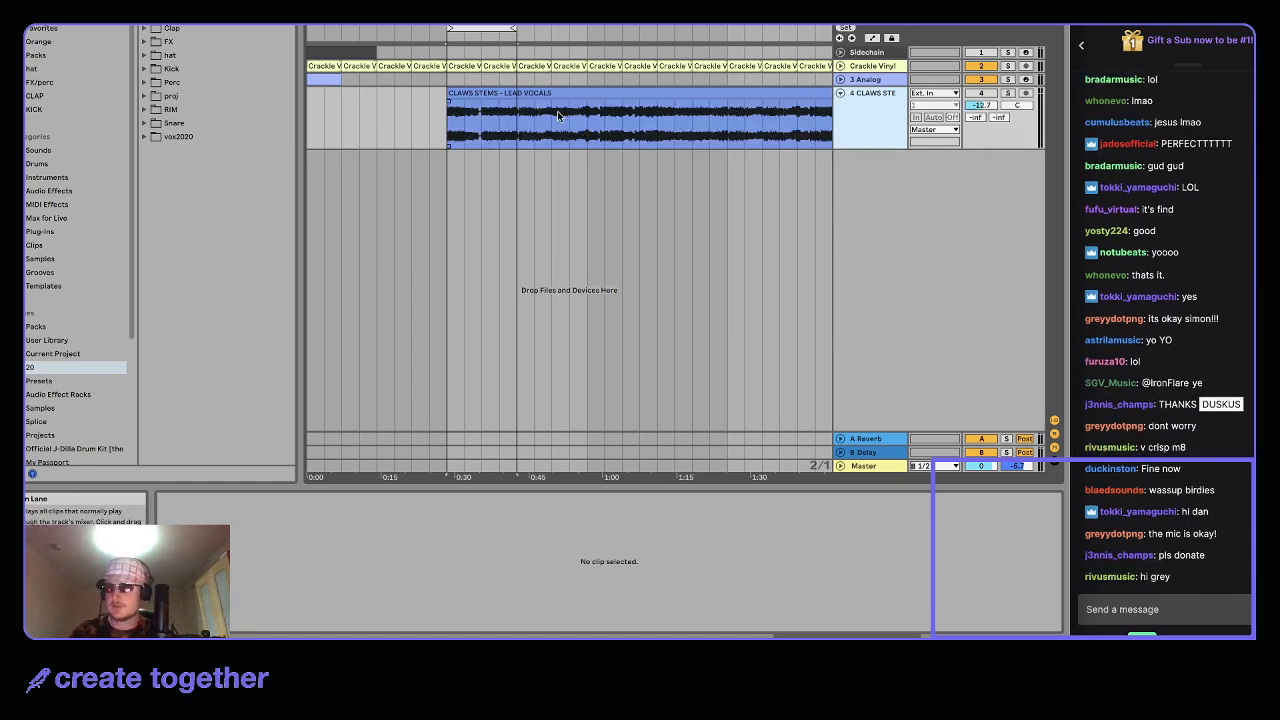
pyautogui.press('w')
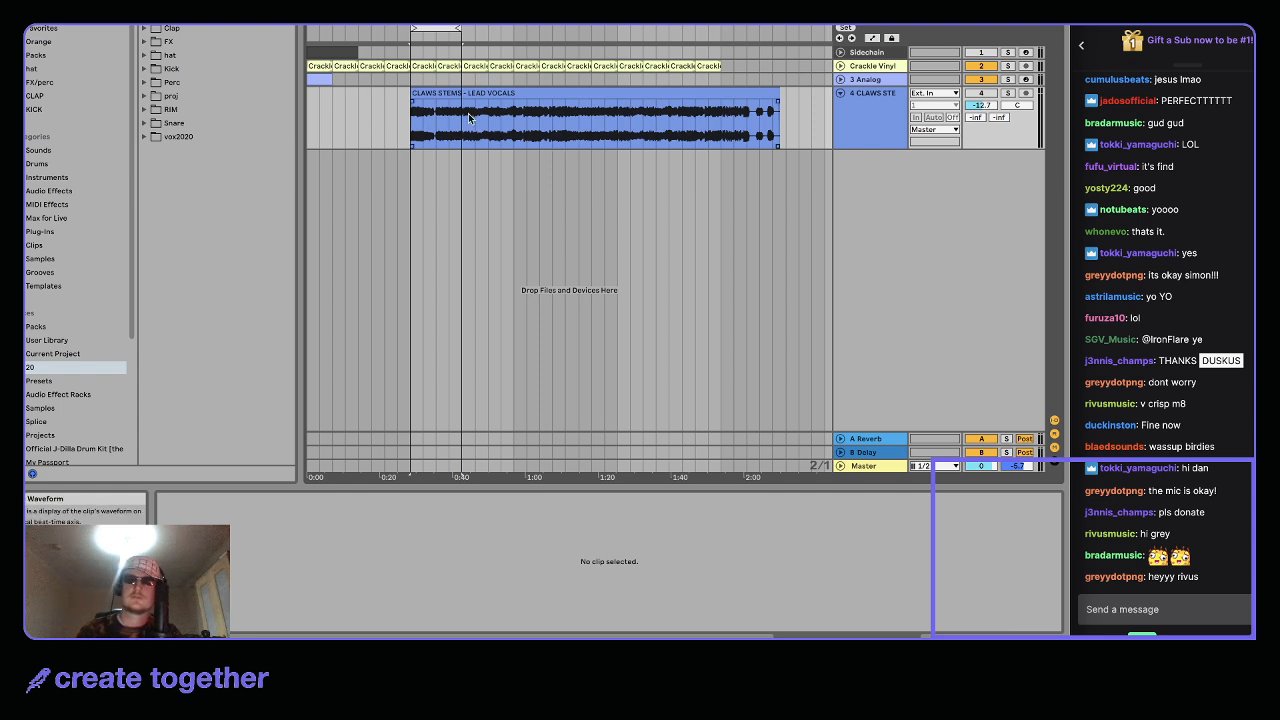
pyautogui.click(437, 121)
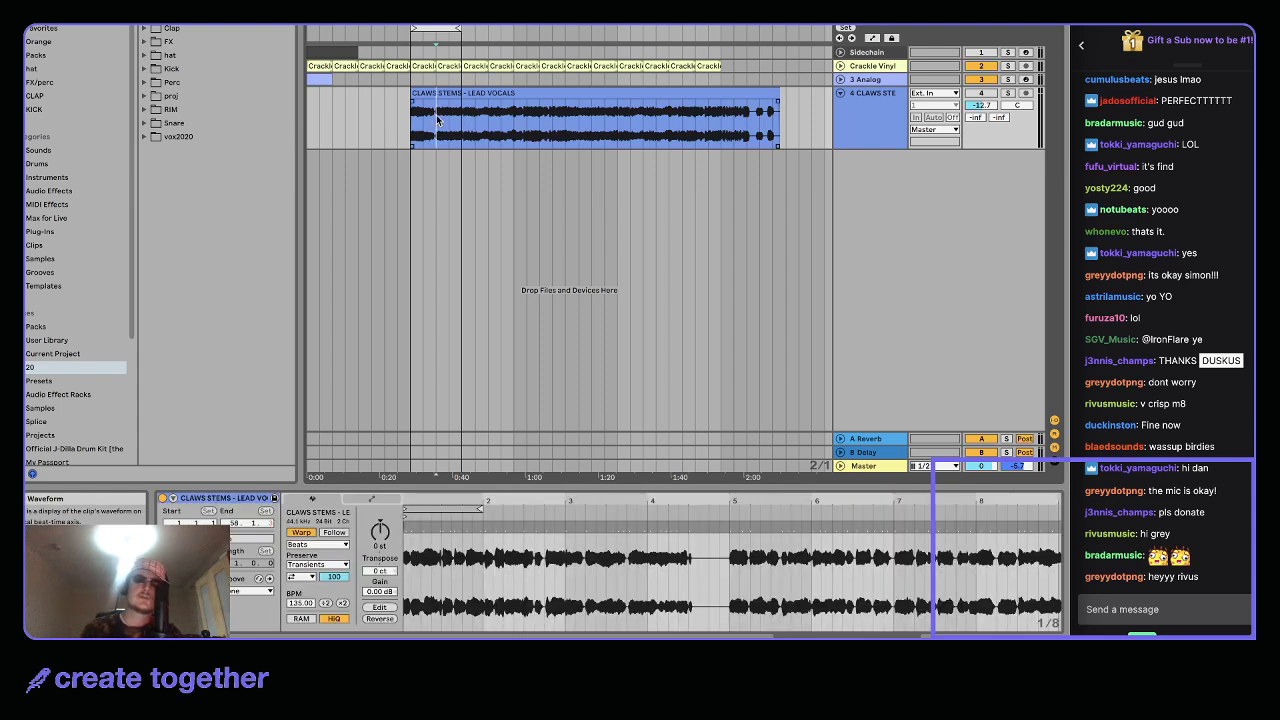
pyautogui.press('space')
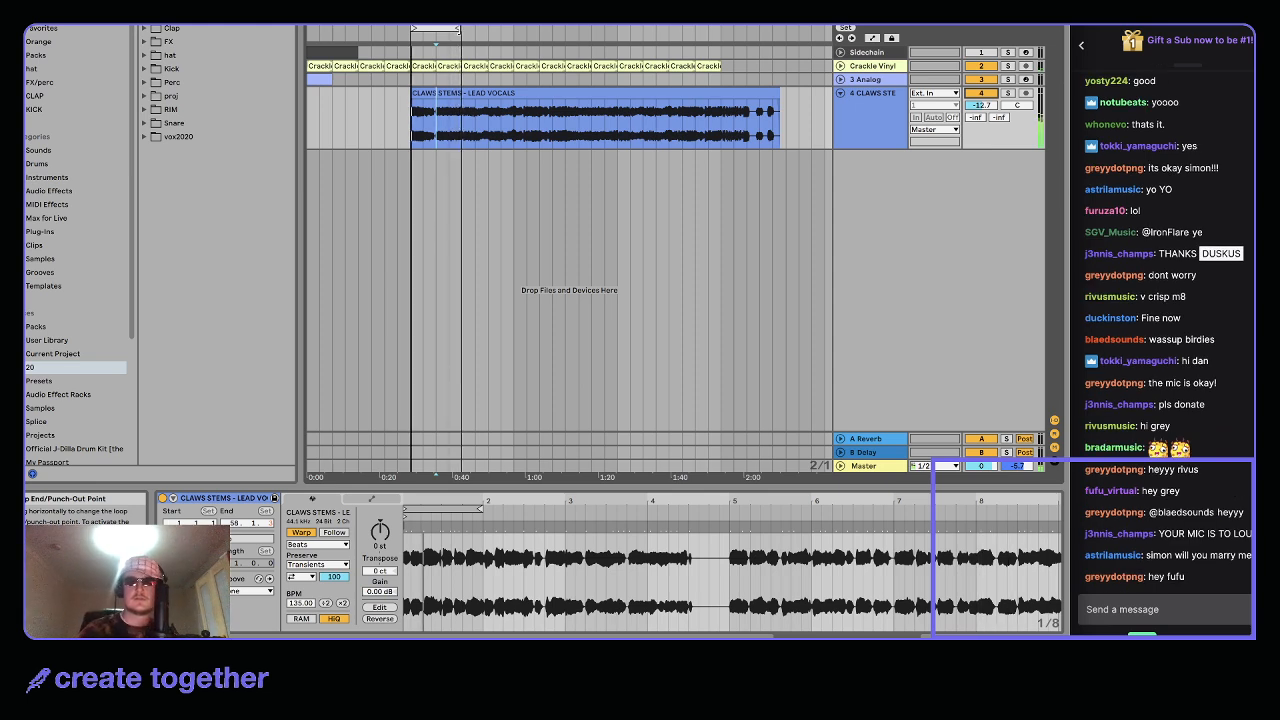
# Extend the arrangement loop over the lead vocals so that it ends at about 1:23
pyautogui.moveTo(460, 28); pyautogui.dragTo(600, 28)
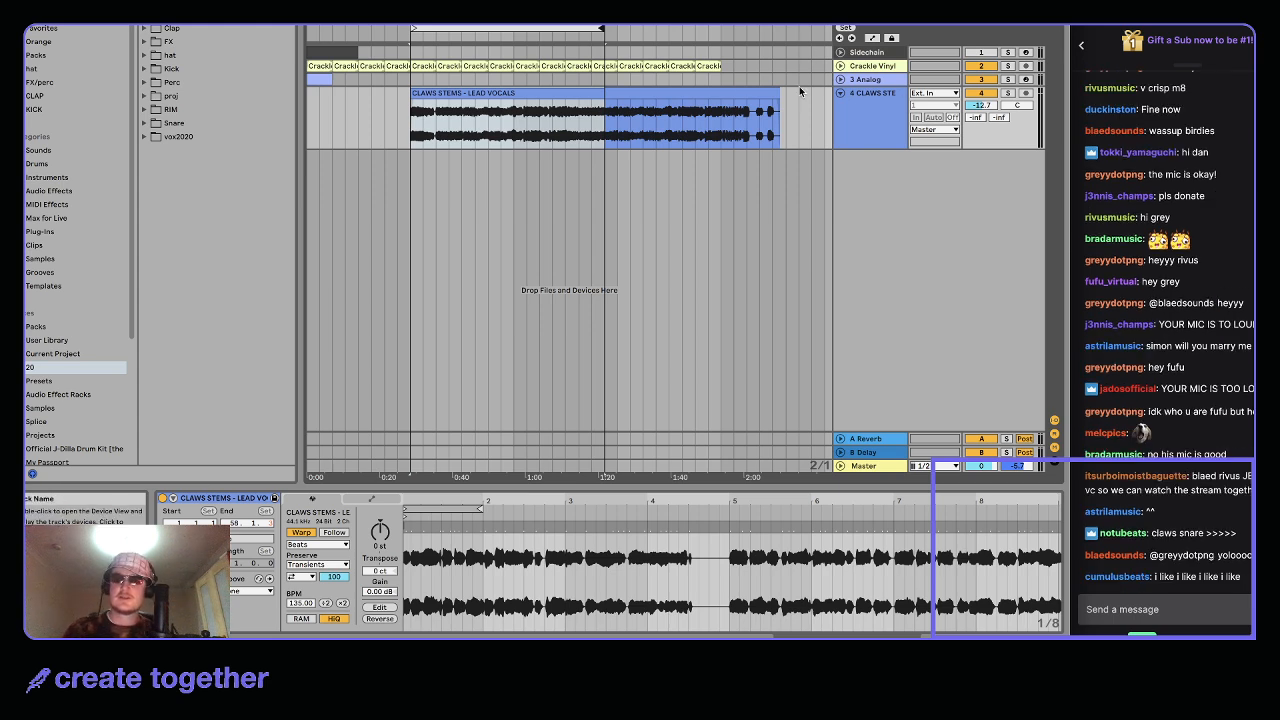
pyautogui.moveTo(602, 28)
pyautogui.mouseDown()
pyautogui.moveTo(628, 28)
pyautogui.moveTo(616, 29)
pyautogui.mouseUp()
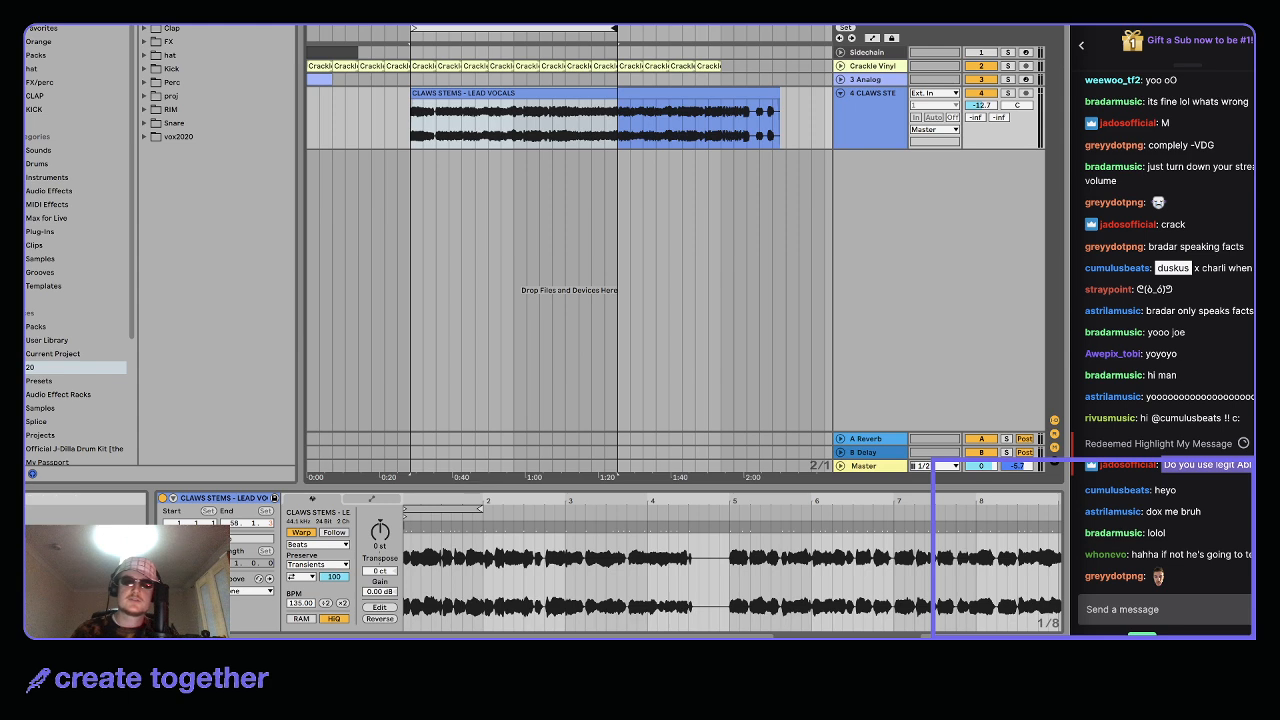
# Insert a new MIDI track below the lead vocals and load the Solina V2 instrument onto it
pyautogui.click(138, 3)
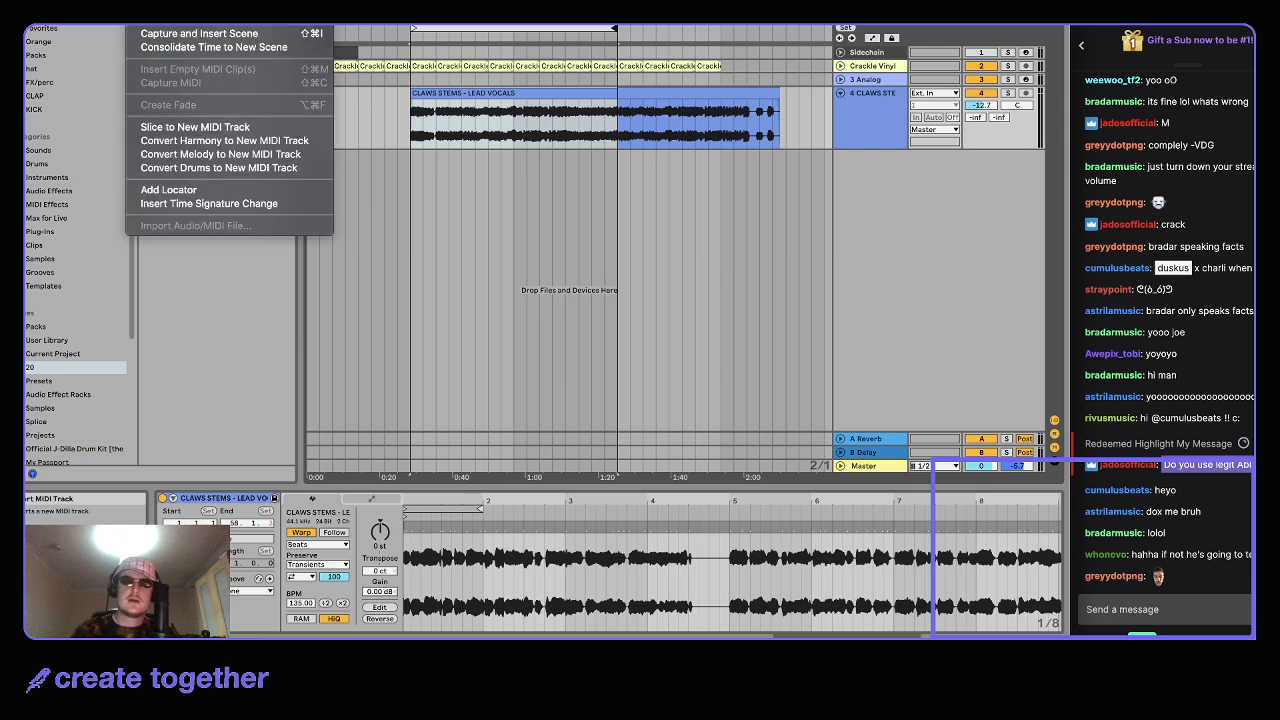
pyautogui.click(165, 3)
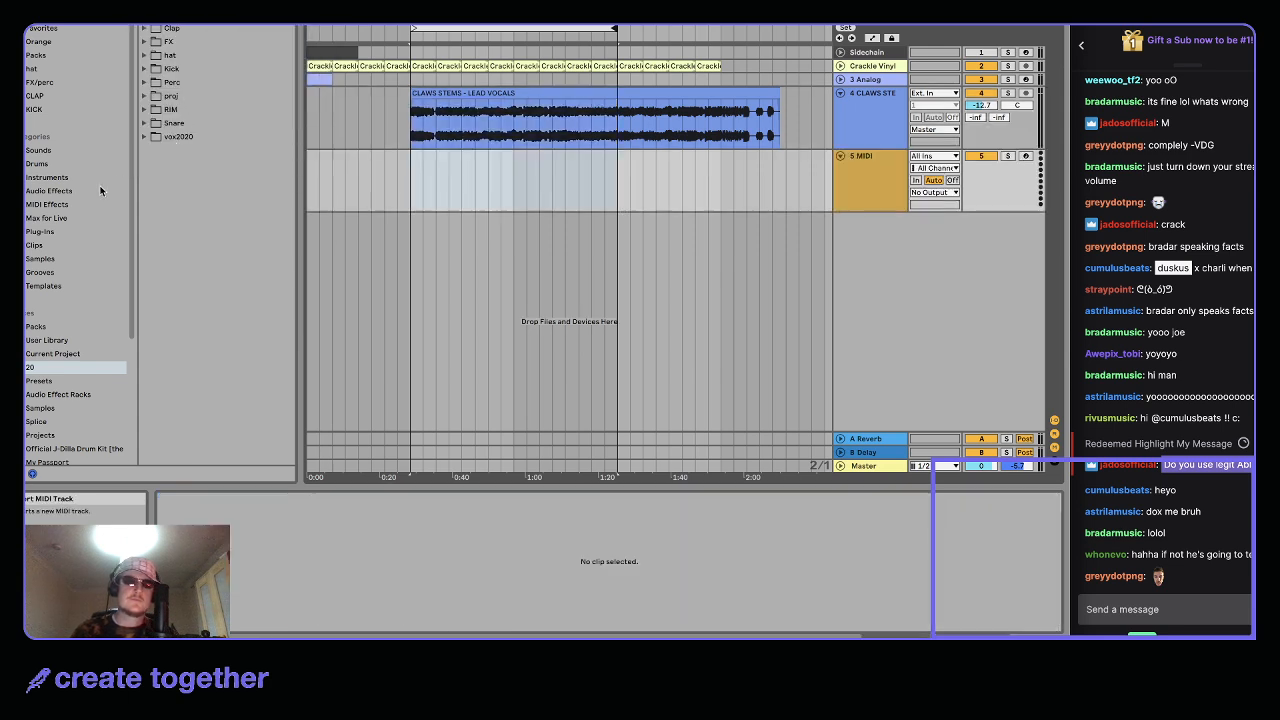
pyautogui.click(66, 232)
pyautogui.click(58, 178)
pyautogui.click(38, 231)
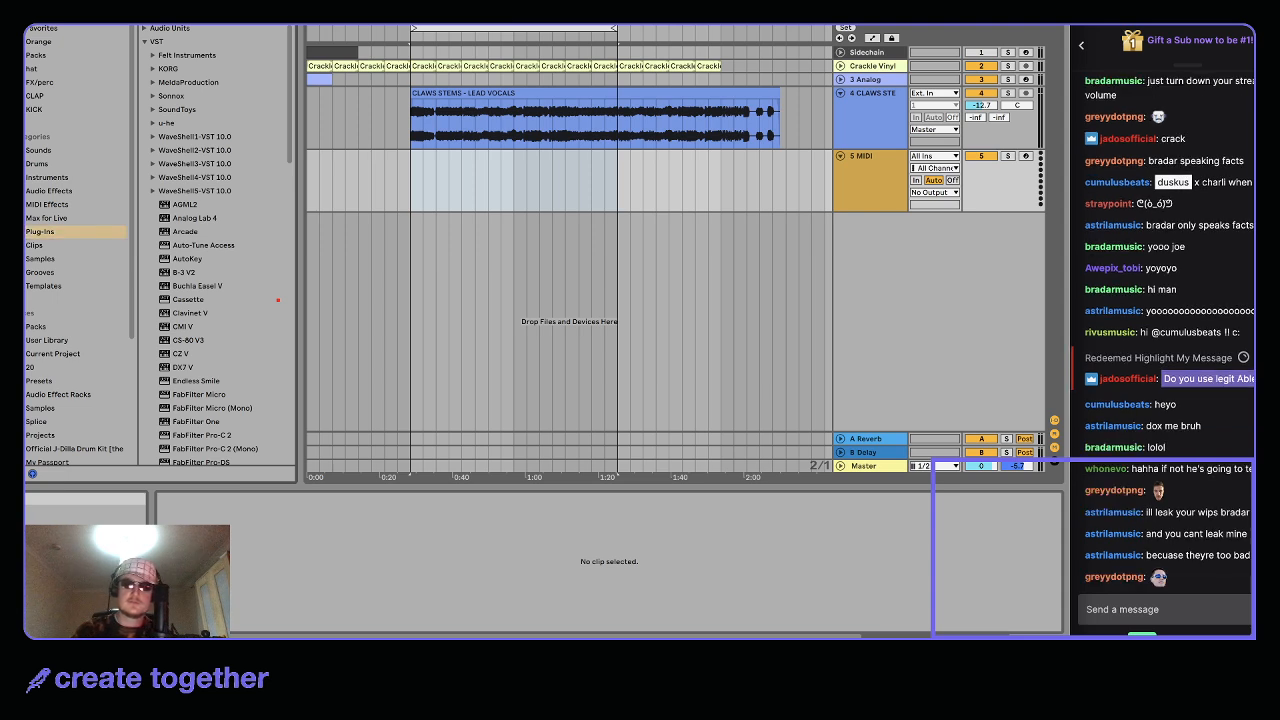
pyautogui.write('solina')
pyautogui.click(176, 57)
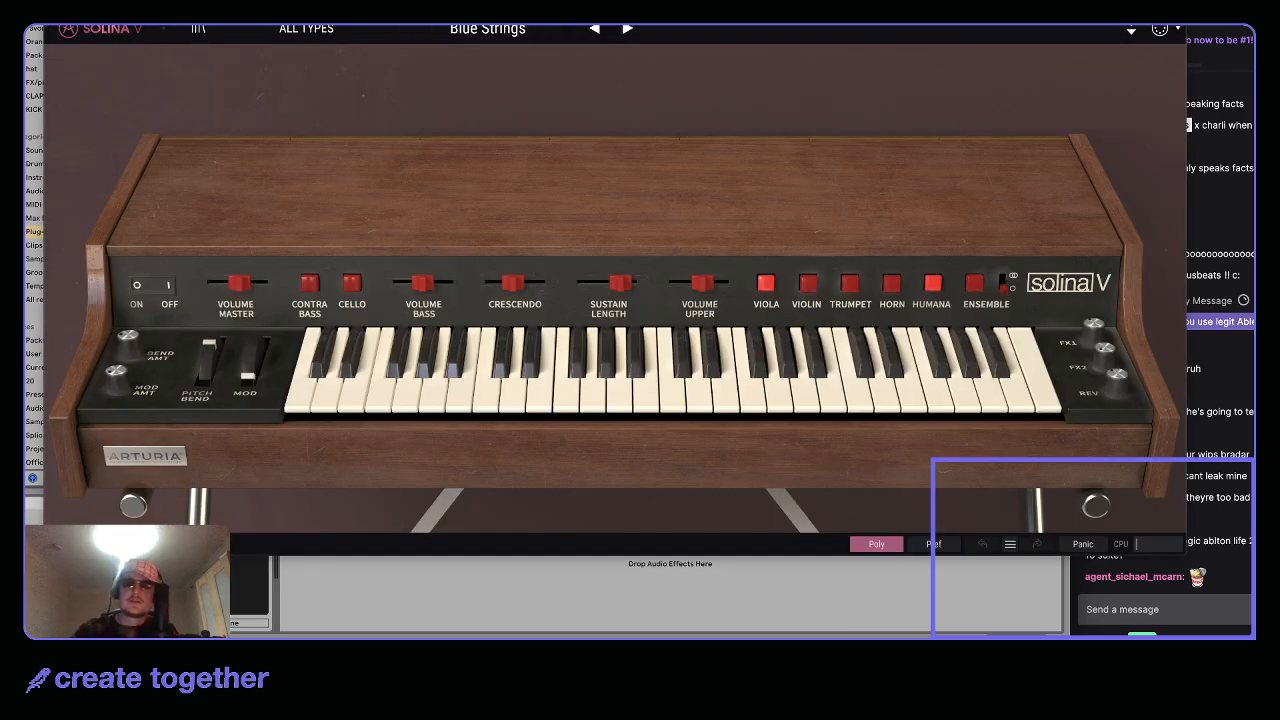
pyautogui.press('super+w')
pyautogui.press('Escape')
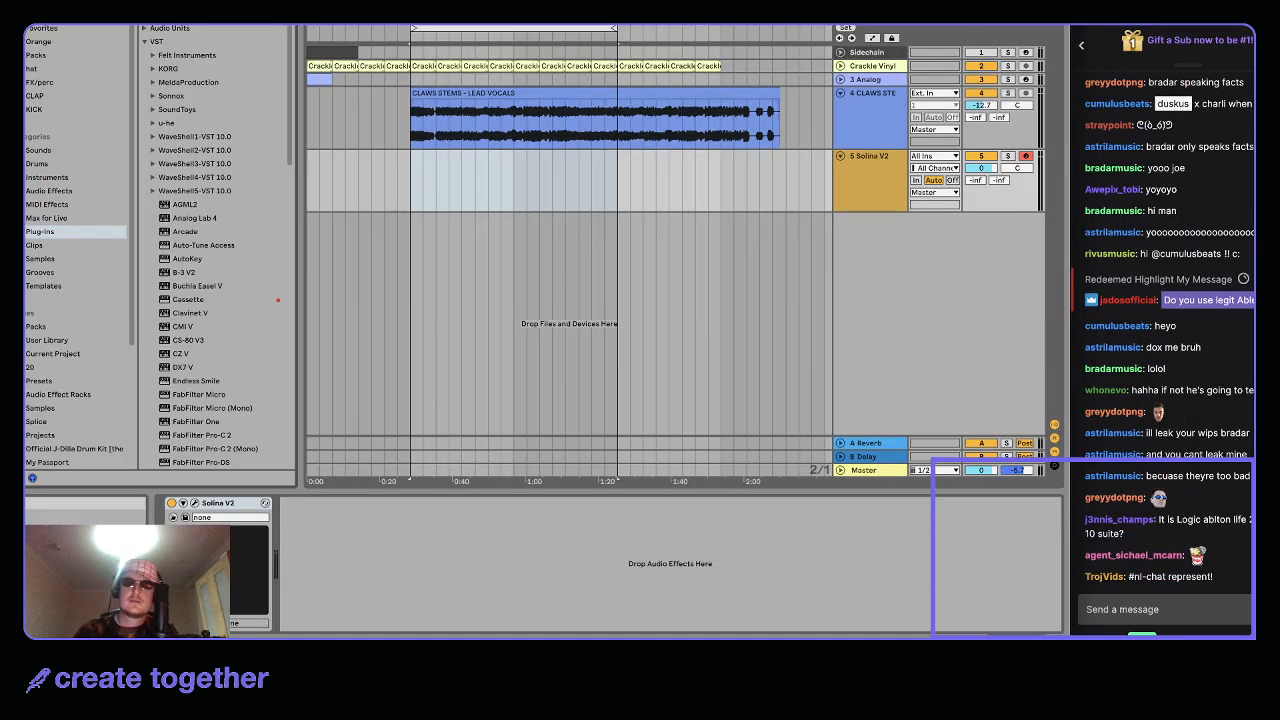
# Add an Auto Filter after Solina V2 and lower its cutoff frequency to about 2.63 kHz
pyautogui.click(66, 193)
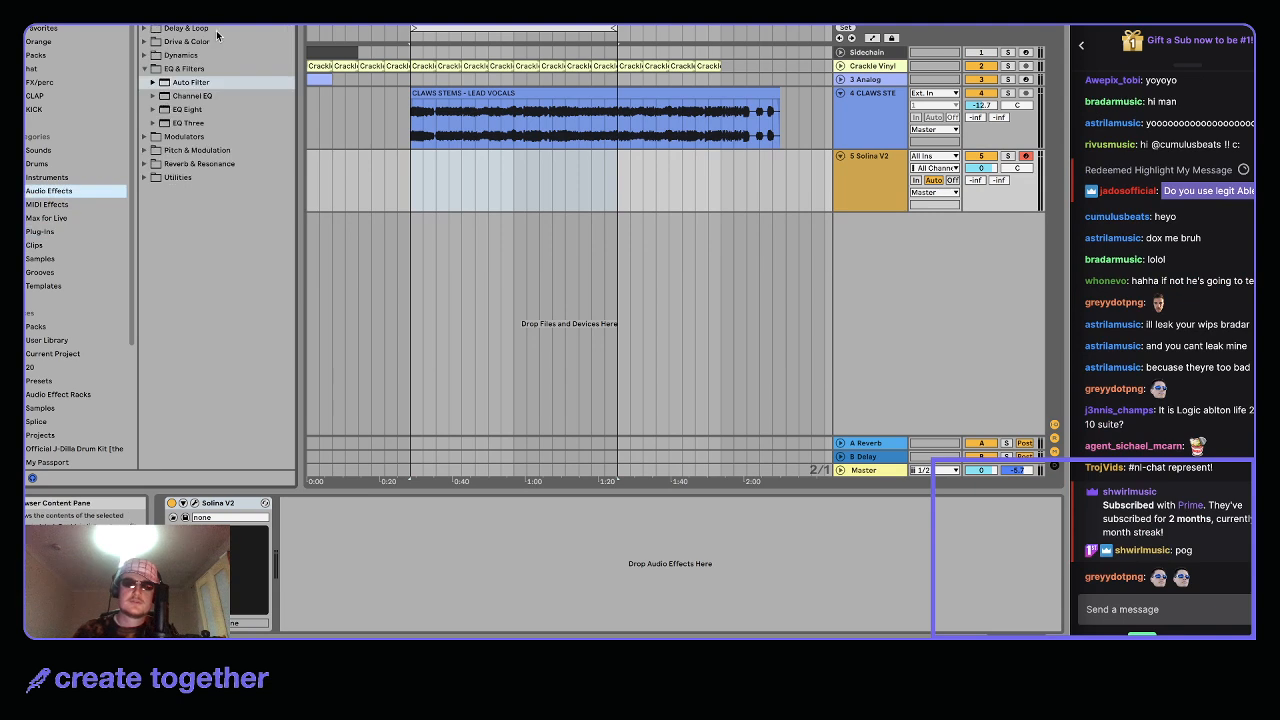
pyautogui.doubleClick(180, 82)
pyautogui.moveTo(450, 577); pyautogui.dragTo(423, 585)
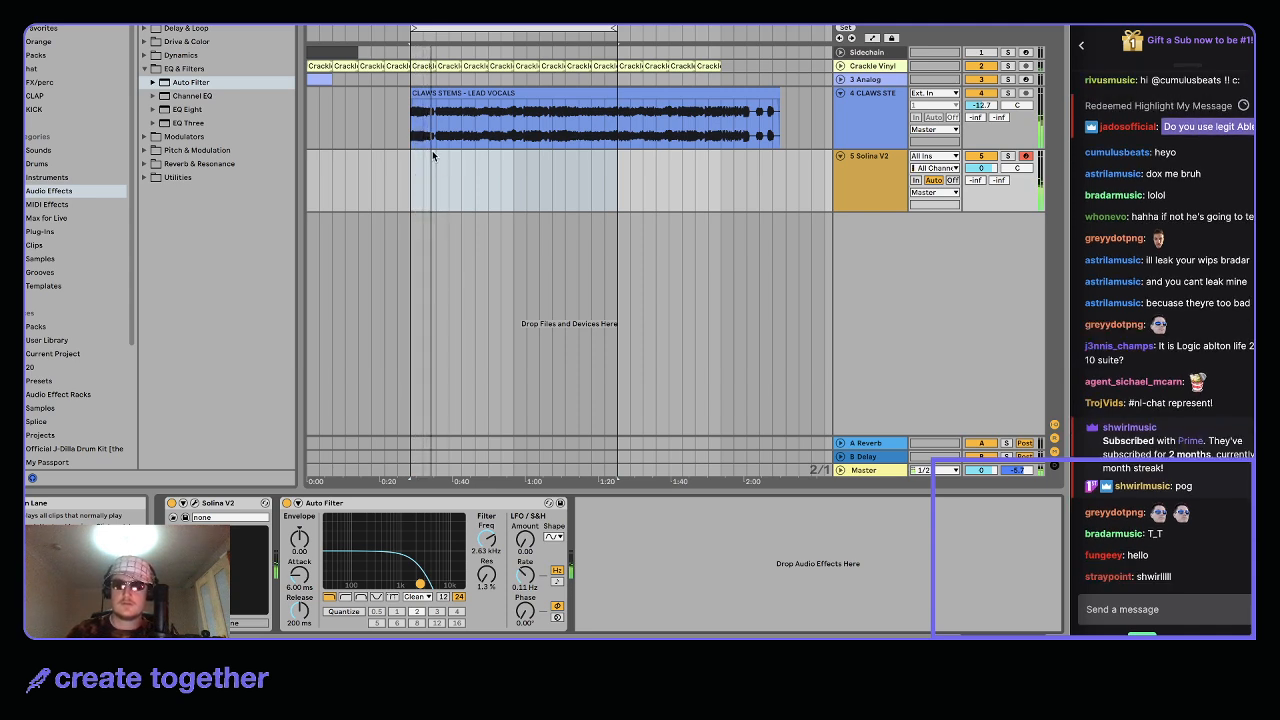
# Insert an empty 12-bar MIDI clip on the Solina V2 track, starting shortly after the lead vocals begin
pyautogui.scroll(2, 434, 154)
pyautogui.moveTo(436, 158); pyautogui.dragTo(536, 161)
pyautogui.press('space')
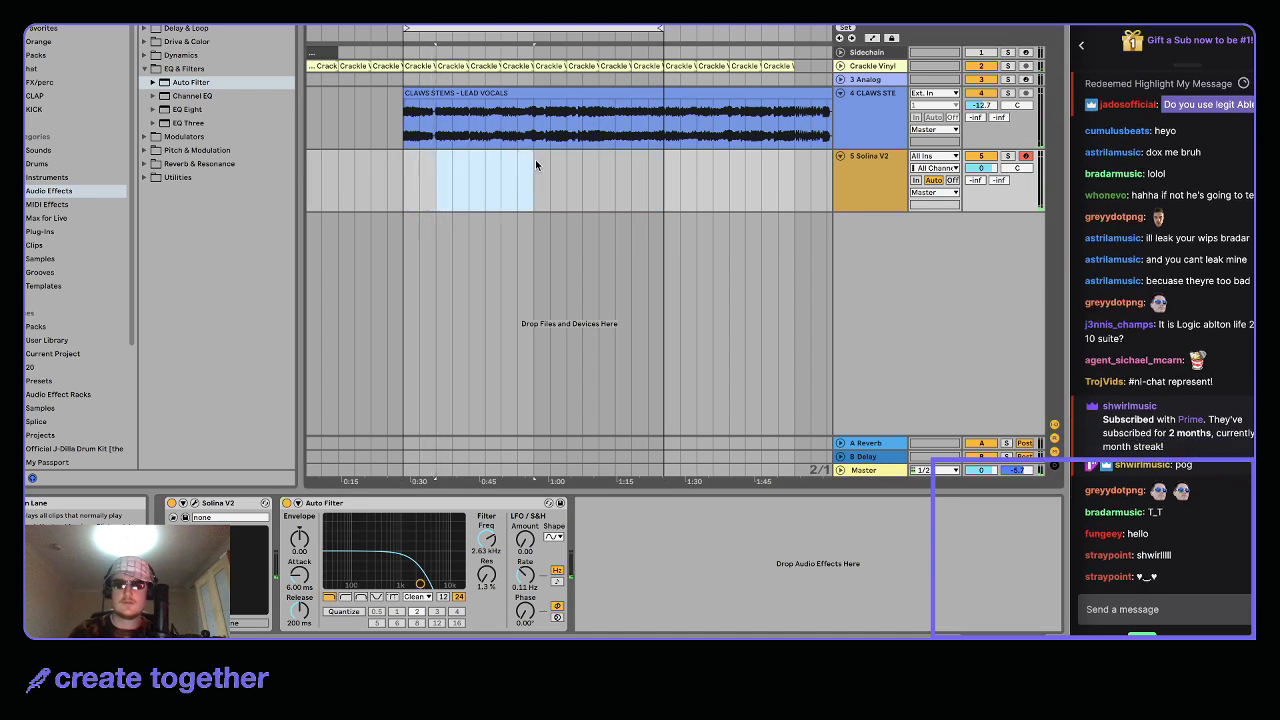
pyautogui.hotkey('ctrl', 'shift', 'm')
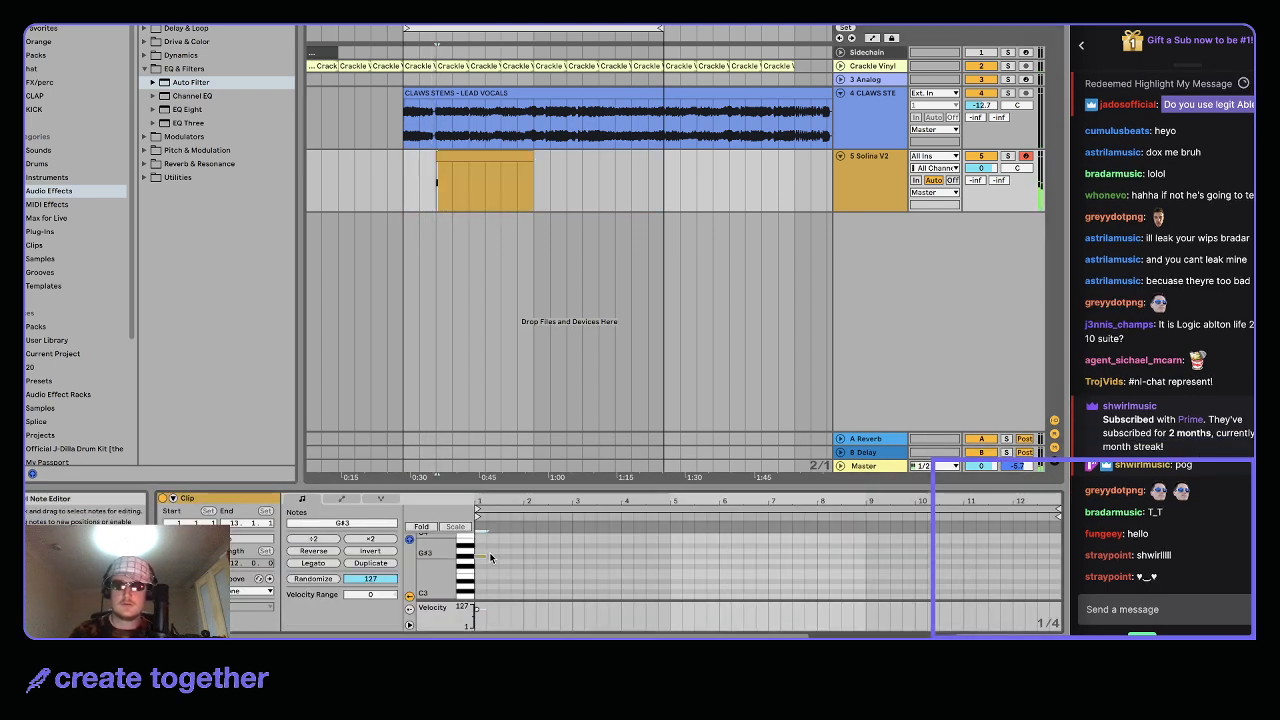
# Draw a sustained note about seven bars long from the start of the Solina V2 clip and transpose it to F3
pyautogui.hotkey('shift', 'Down')
pyautogui.moveTo(486, 597); pyautogui.dragTo(811, 590)
pyautogui.press('Up')
pyautogui.press('Up')
pyautogui.press('Up')
pyautogui.press('Up')
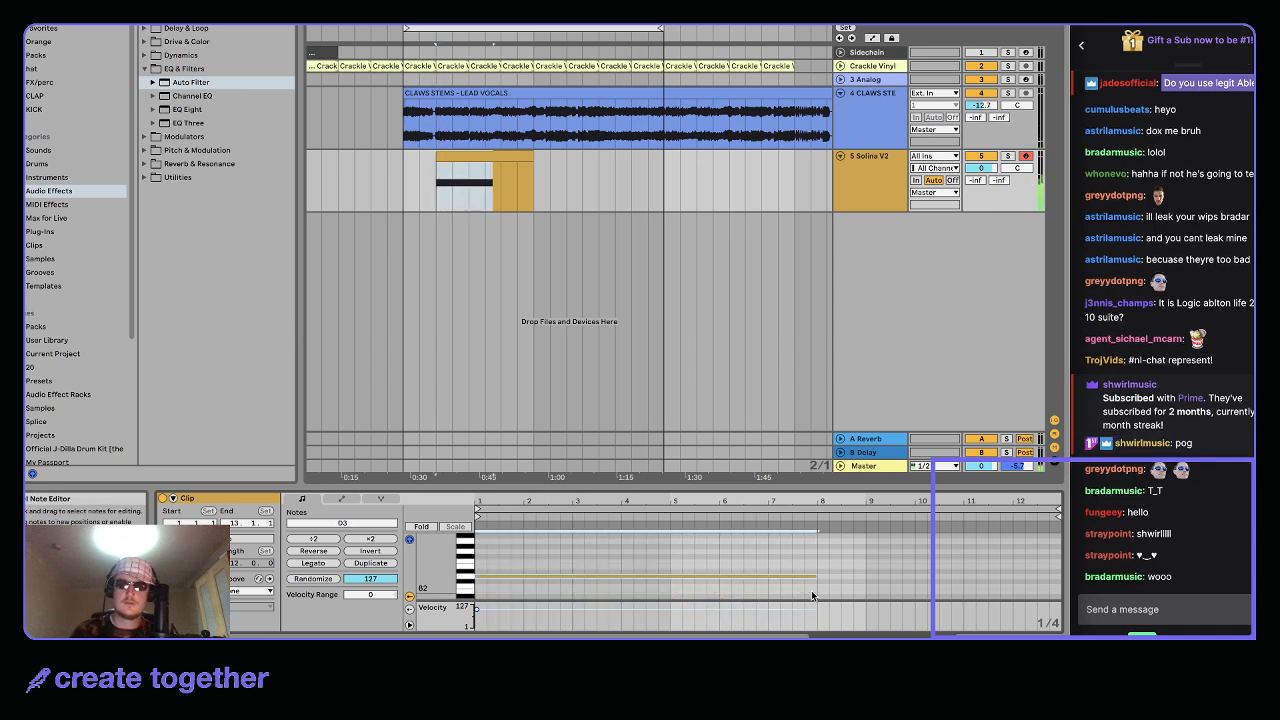
pyautogui.press('Up')
pyautogui.press('Up')
pyautogui.press('Up')
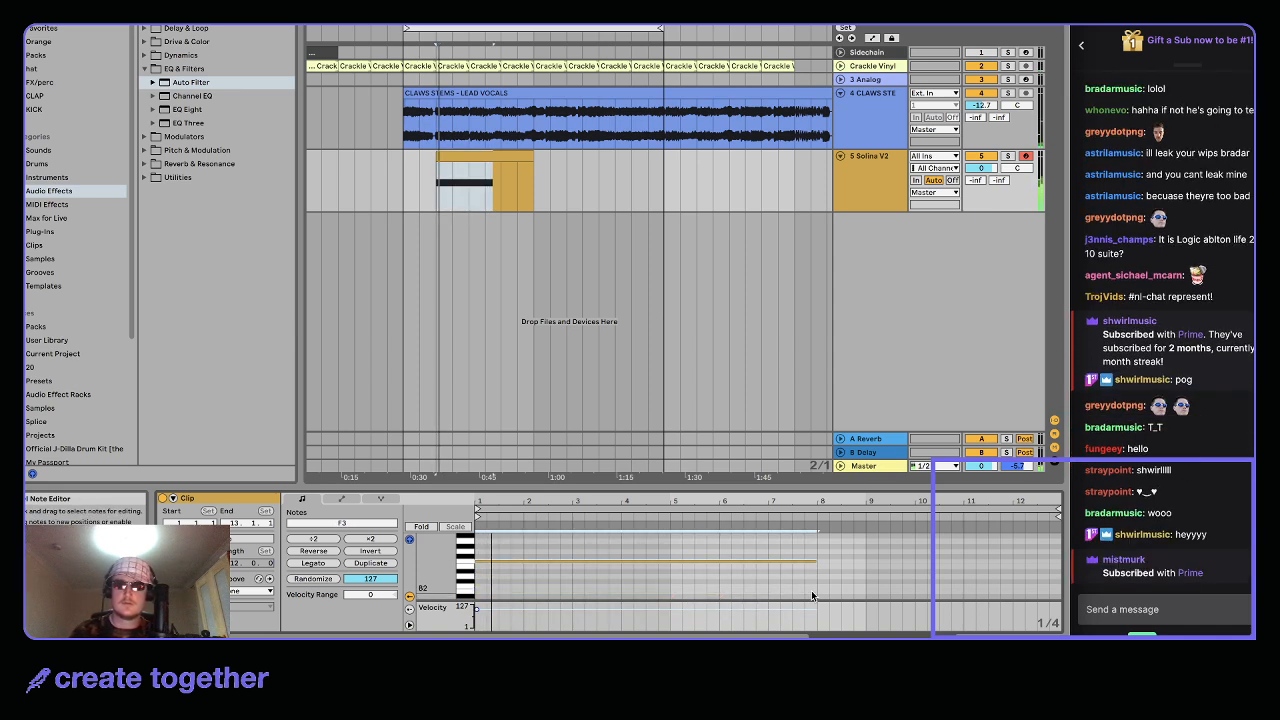
# Set the Solina V2 track's volume to -7.3 dB and lower the Auto Filter's cutoff frequency to about 1.12 kHz
pyautogui.moveTo(981, 168); pyautogui.dragTo(981, 190)
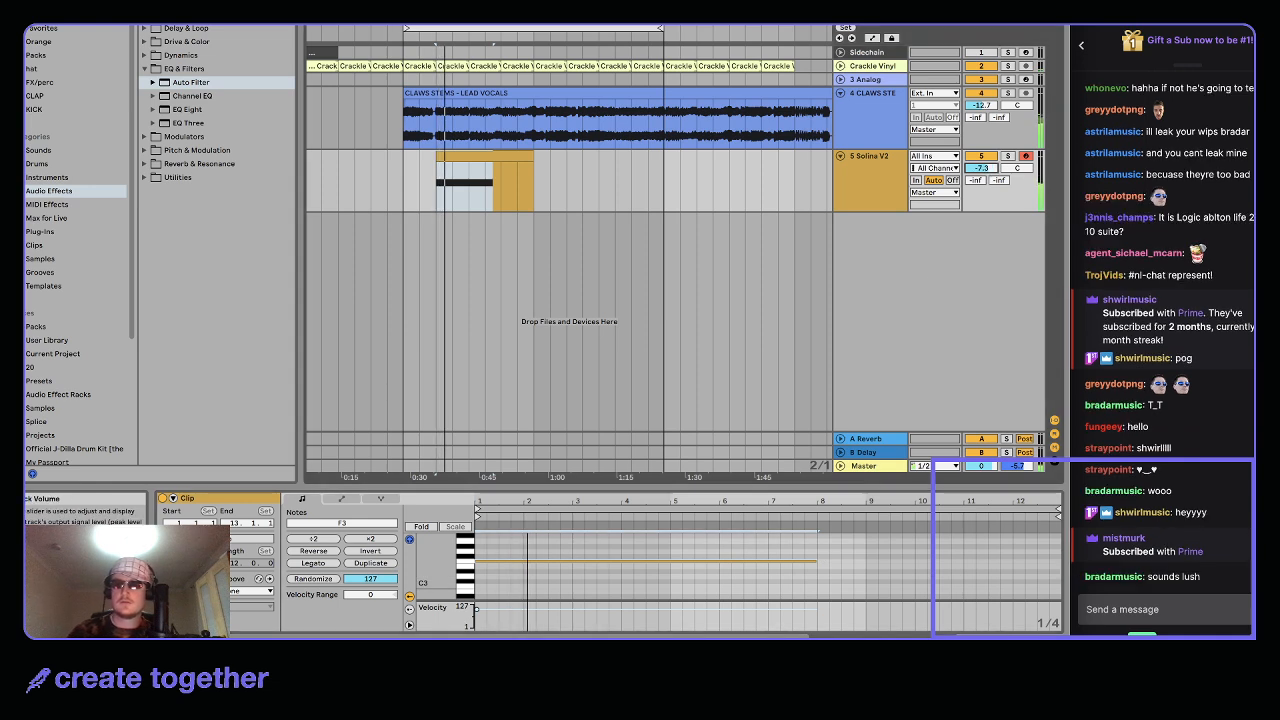
pyautogui.hotkey('shift', 'Tab')
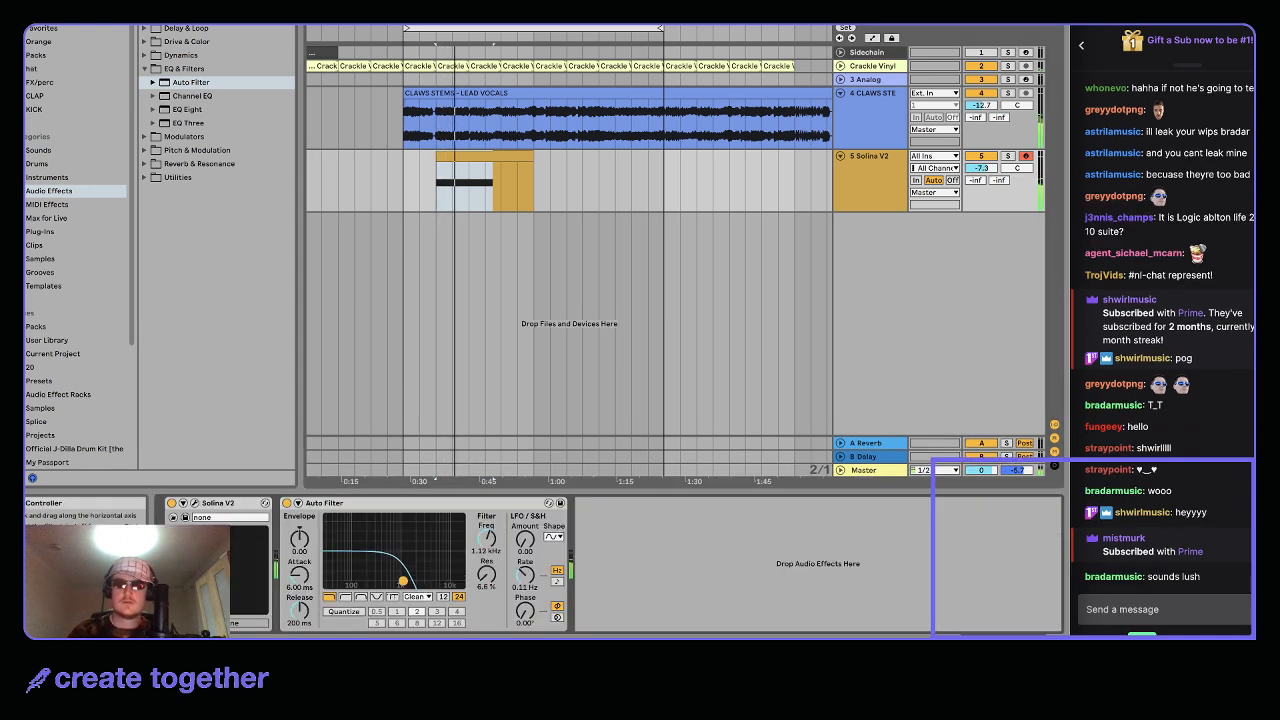
# Loop the first four bars of the Solina V2 clip in the arrangement
pyautogui.click(438, 160)
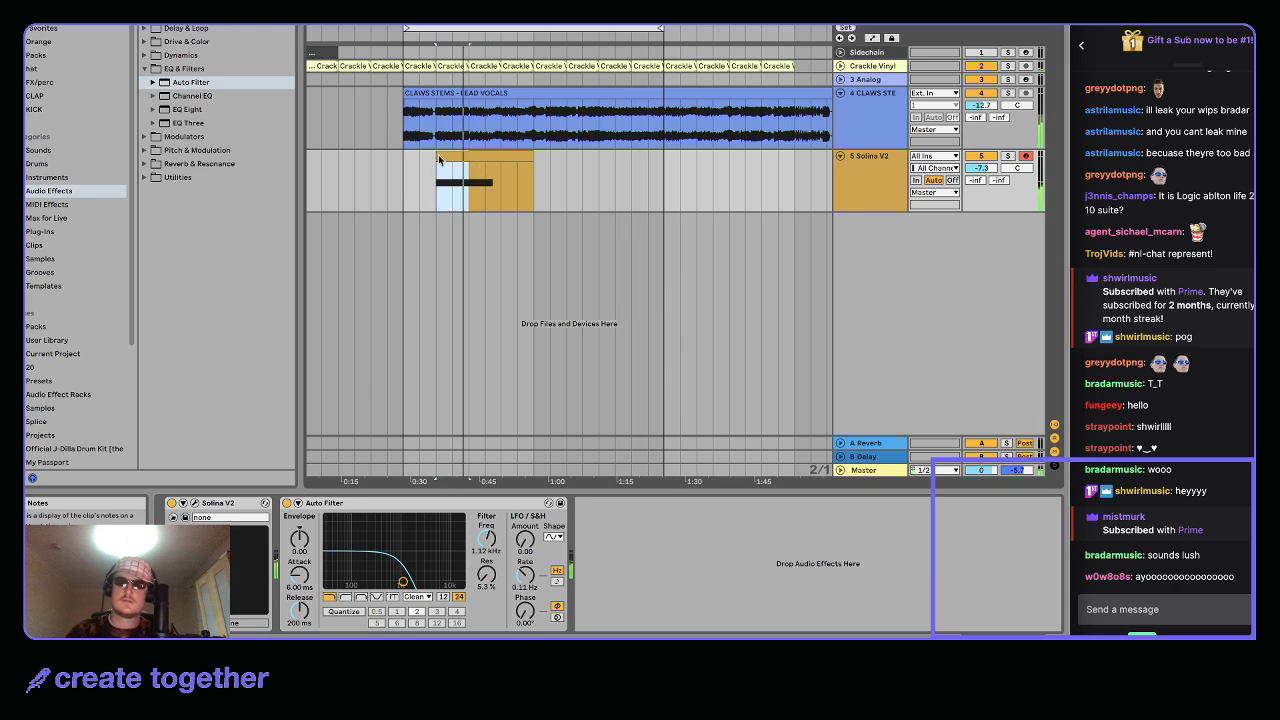
pyautogui.hotkey('ctrl', 'l')
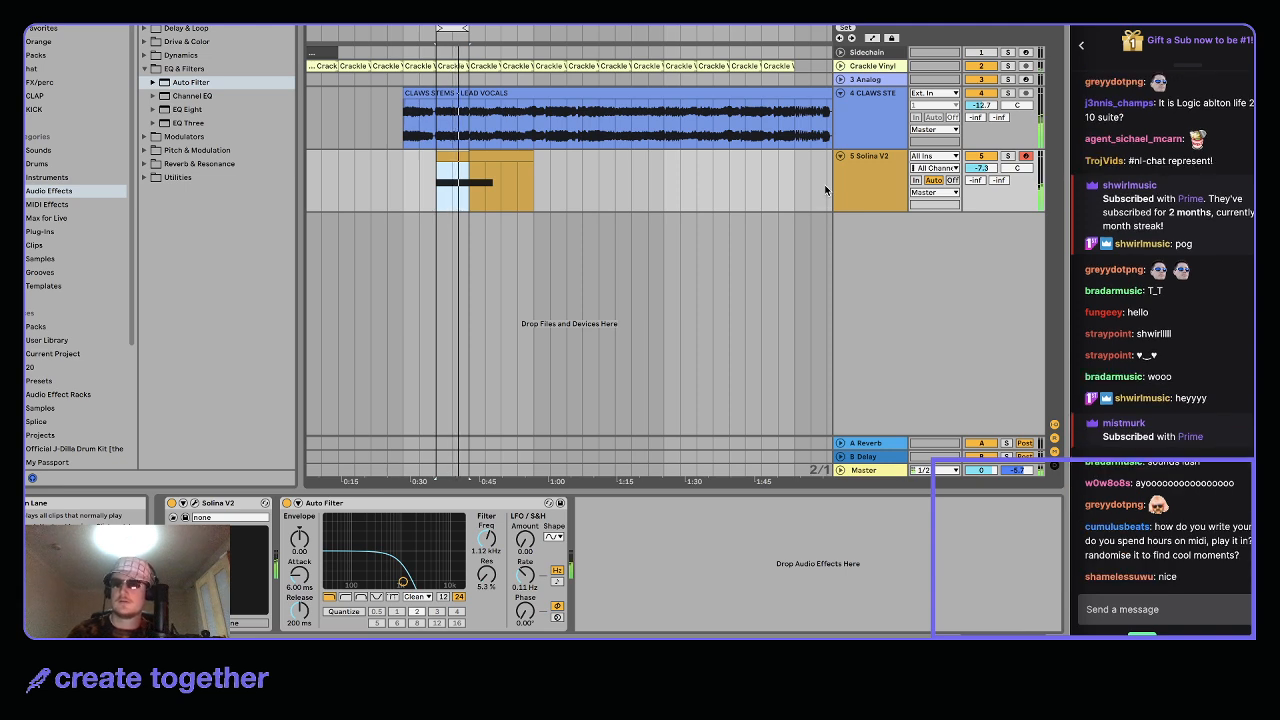
# Add a MIDI track with the Analog instrument directly below the Solina V2 track
pyautogui.click(858, 175)
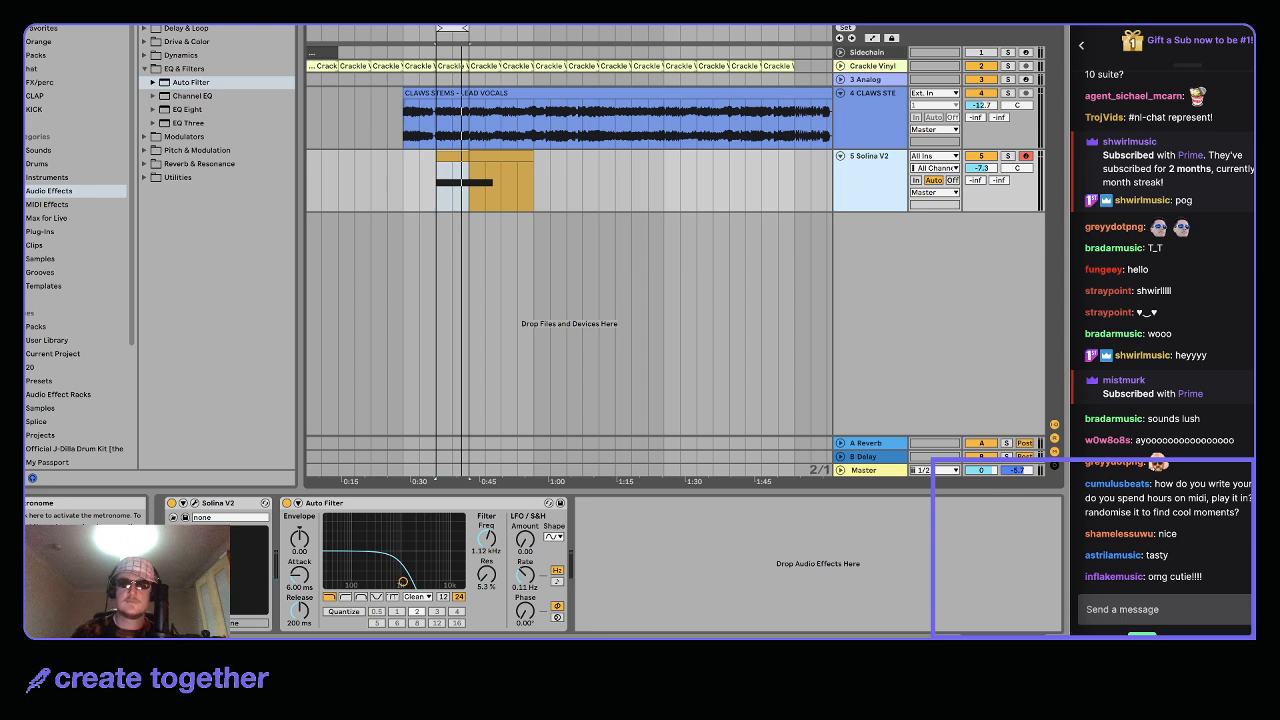
pyautogui.click(149, 24)
pyautogui.click(150, 25)
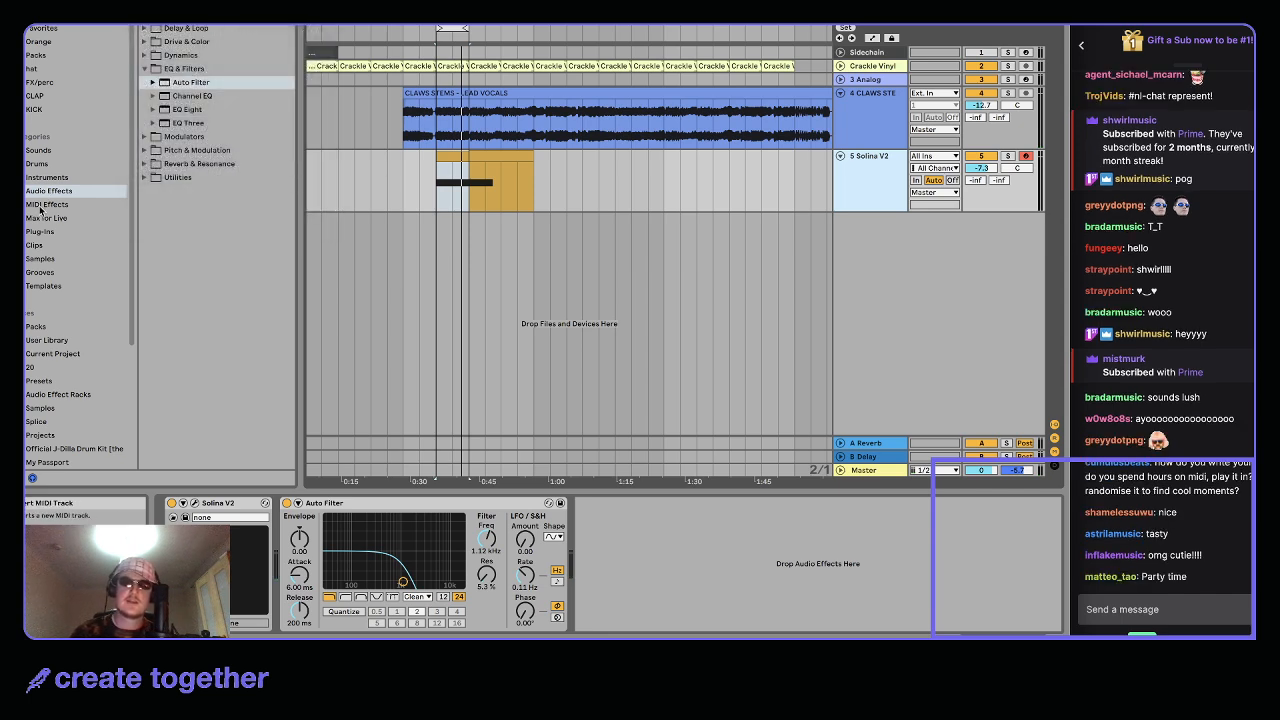
pyautogui.click(48, 175)
pyautogui.doubleClick(186, 29)
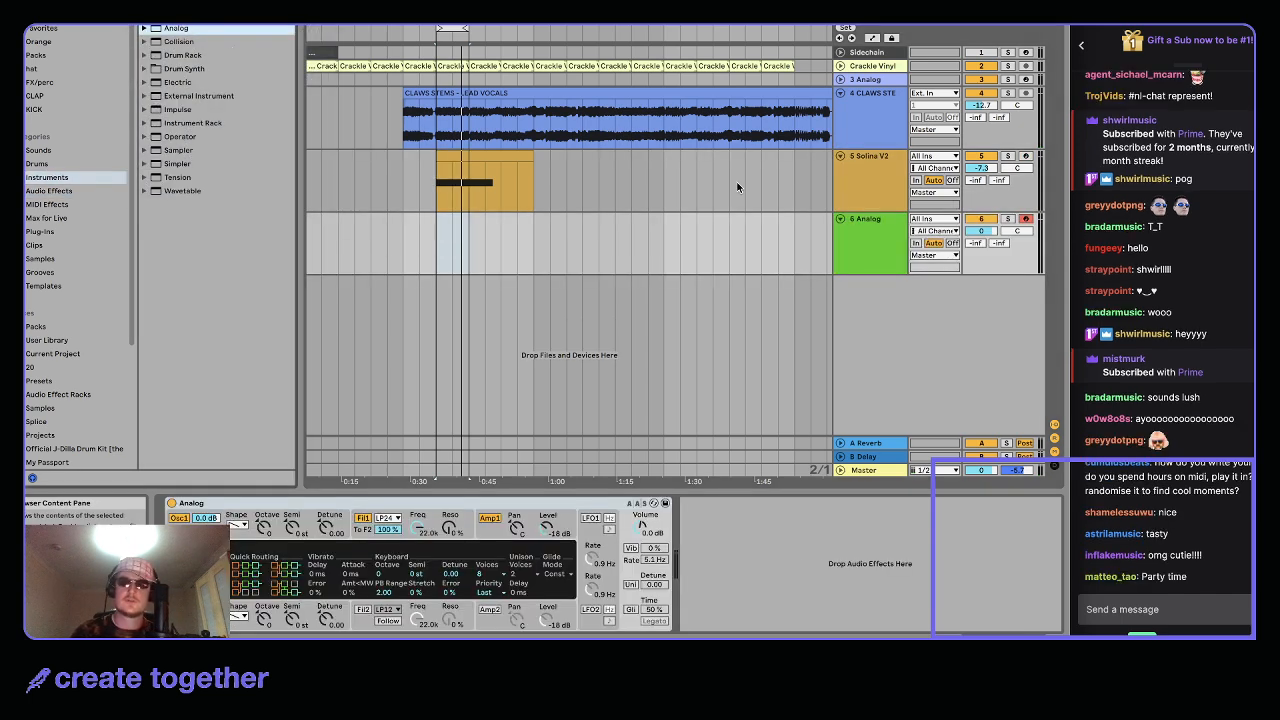
# Add an Auto Filter after the Analog instrument on the new track
pyautogui.click(869, 238)
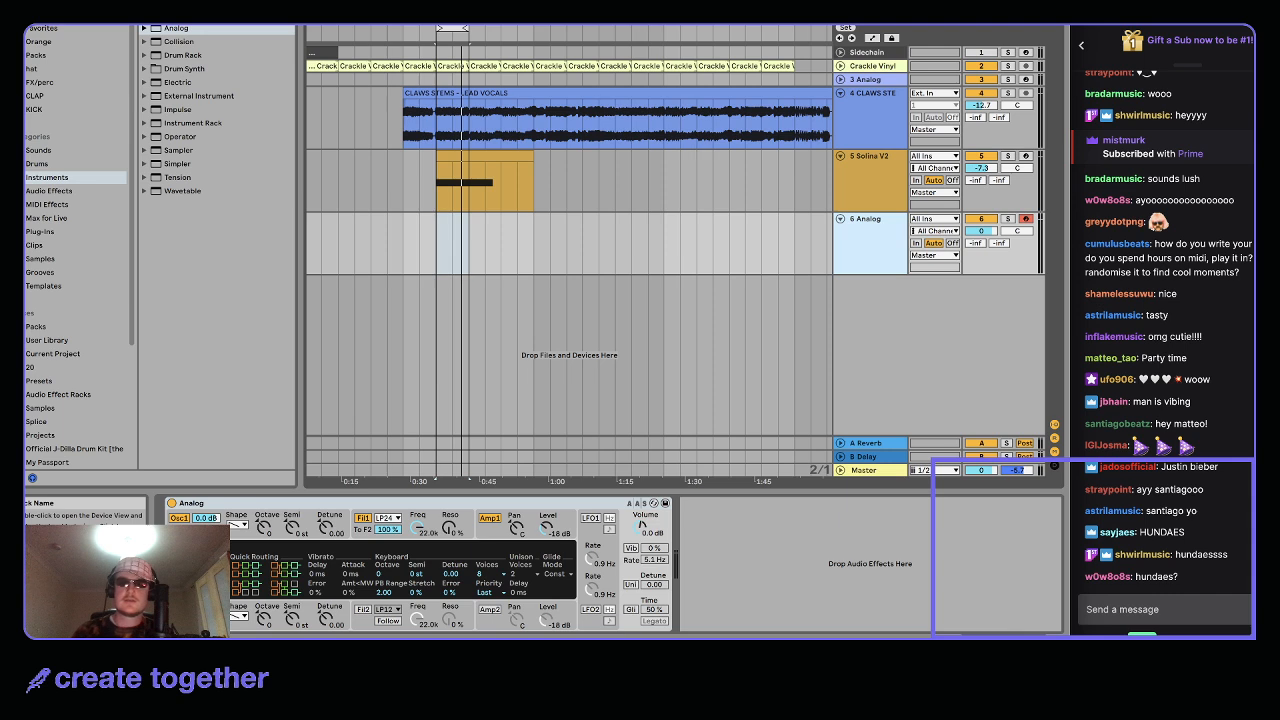
pyautogui.click(190, 28)
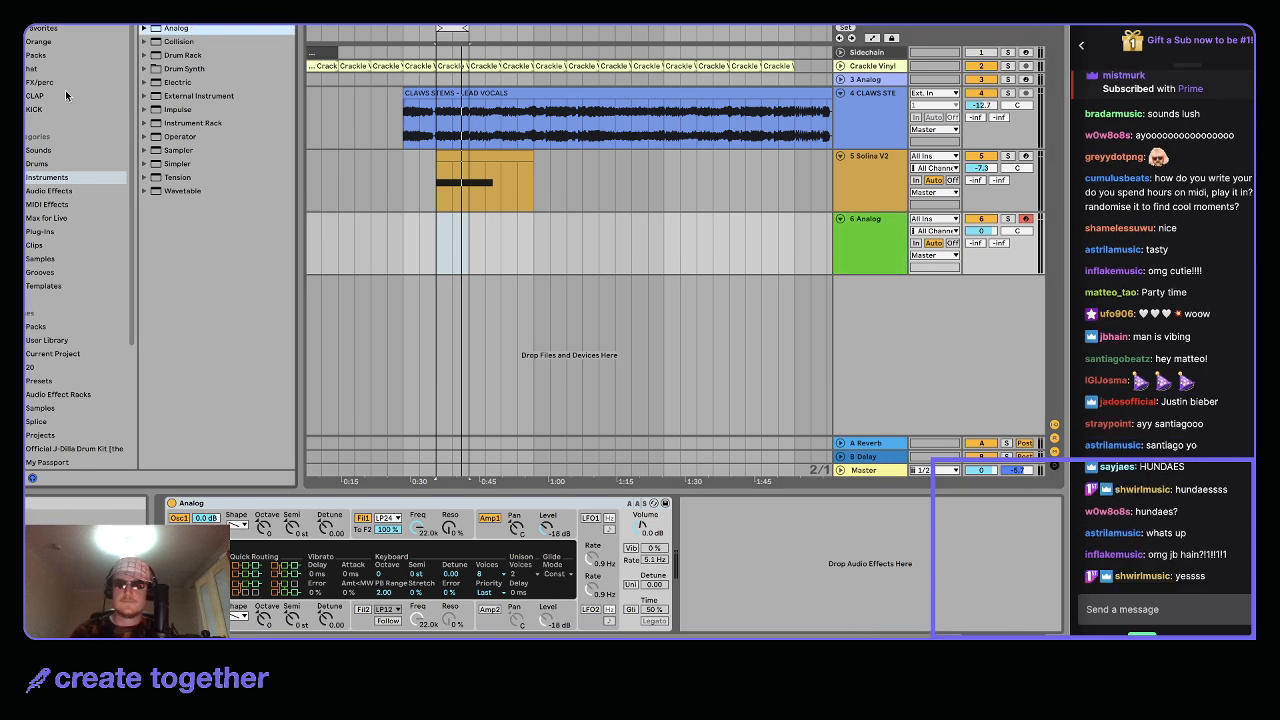
pyautogui.click(48, 190)
pyautogui.doubleClick(190, 82)
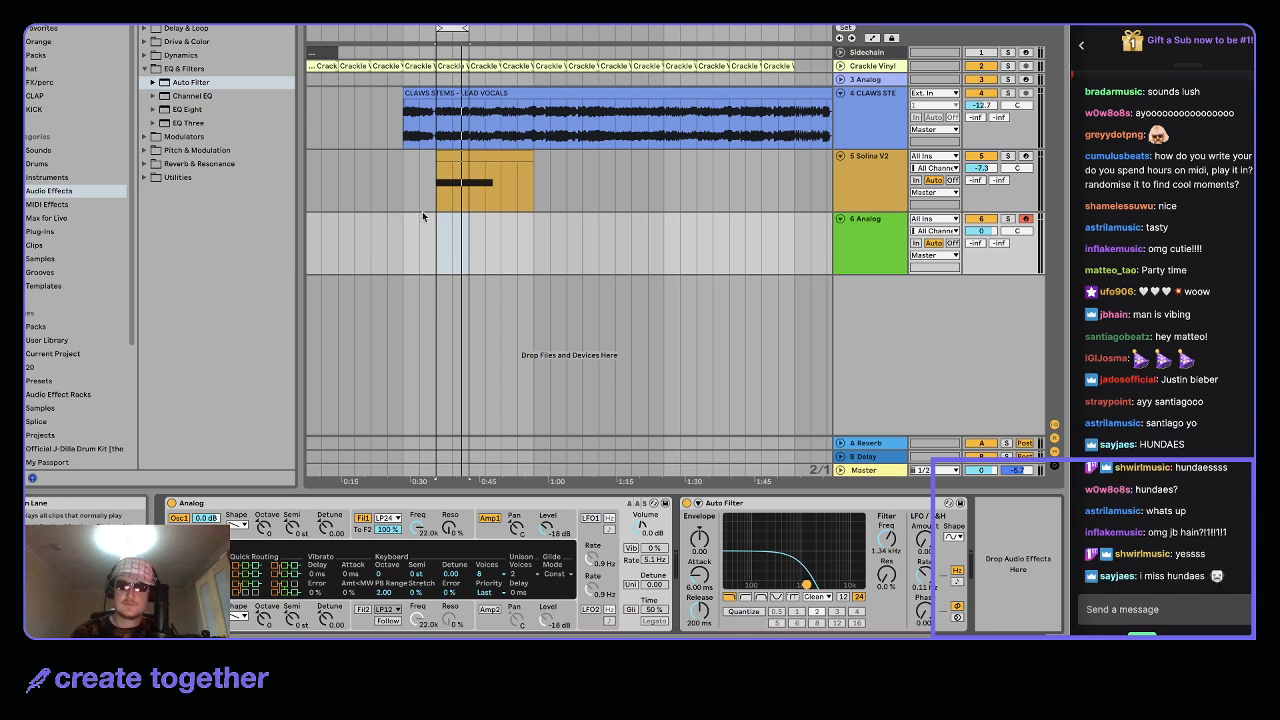
# Insert an empty four-bar MIDI clip on the Analog track over the looped section, enlarge its note editor and start playback
pyautogui.moveTo(433, 225); pyautogui.dragTo(472, 224)
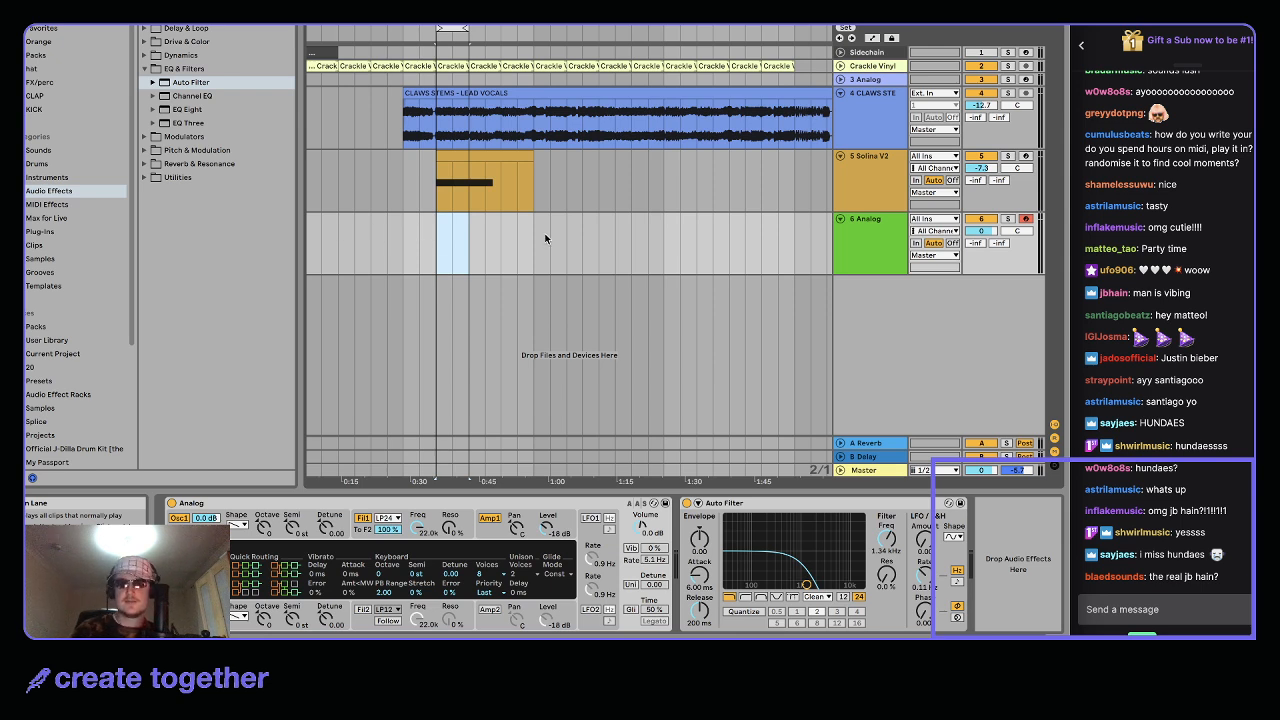
pyautogui.hotkey('ctrl', 'shift', 'm')
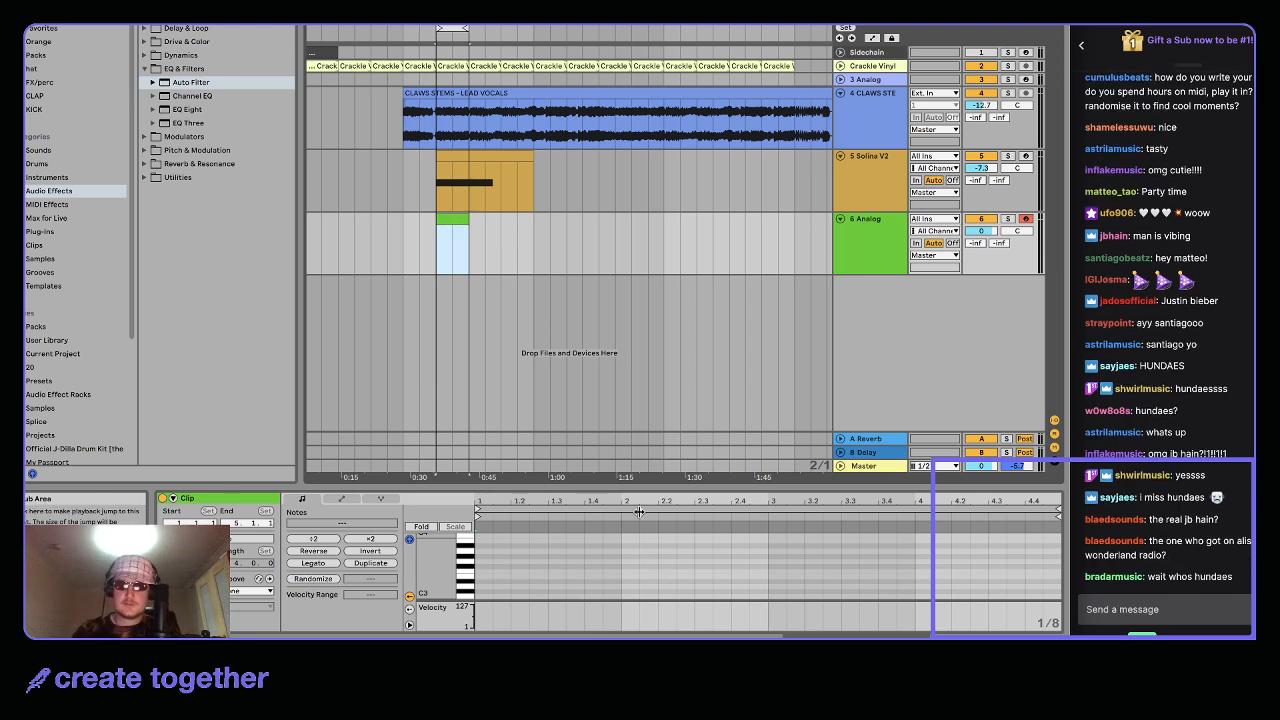
pyautogui.moveTo(593, 488); pyautogui.dragTo(605, 347)
pyautogui.press('space')
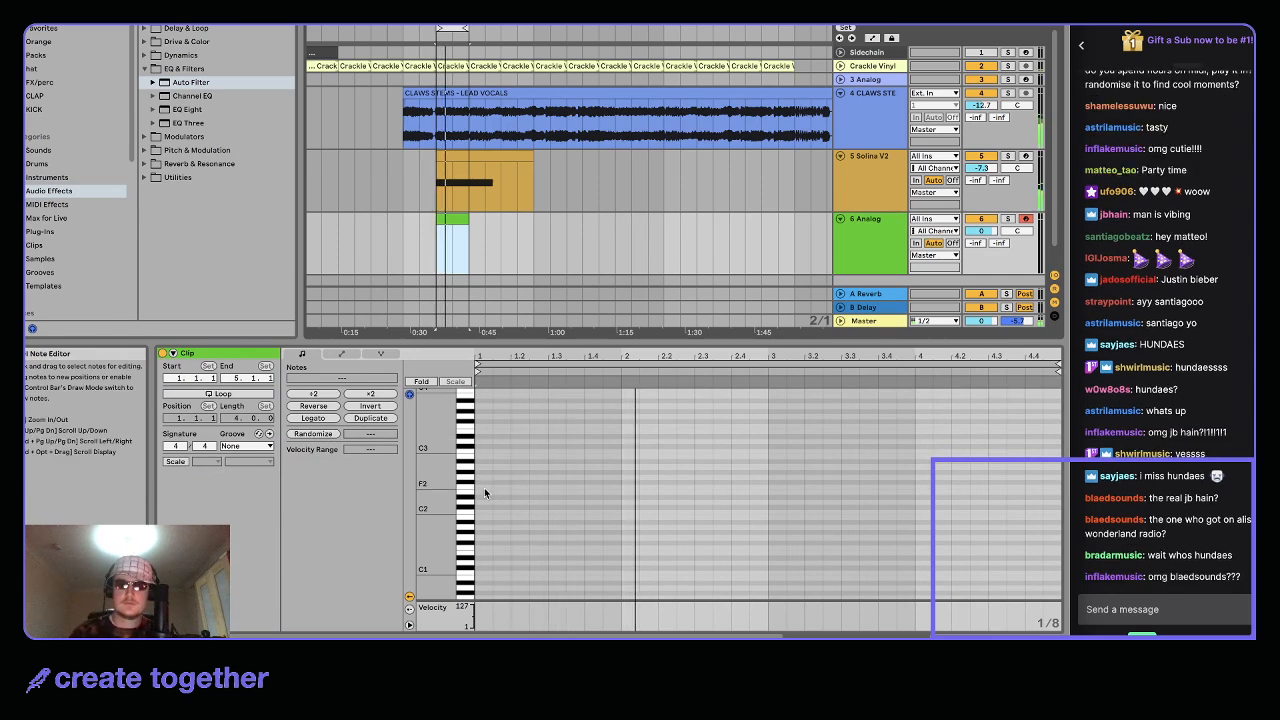
pyautogui.scroll(2, 484, 488)
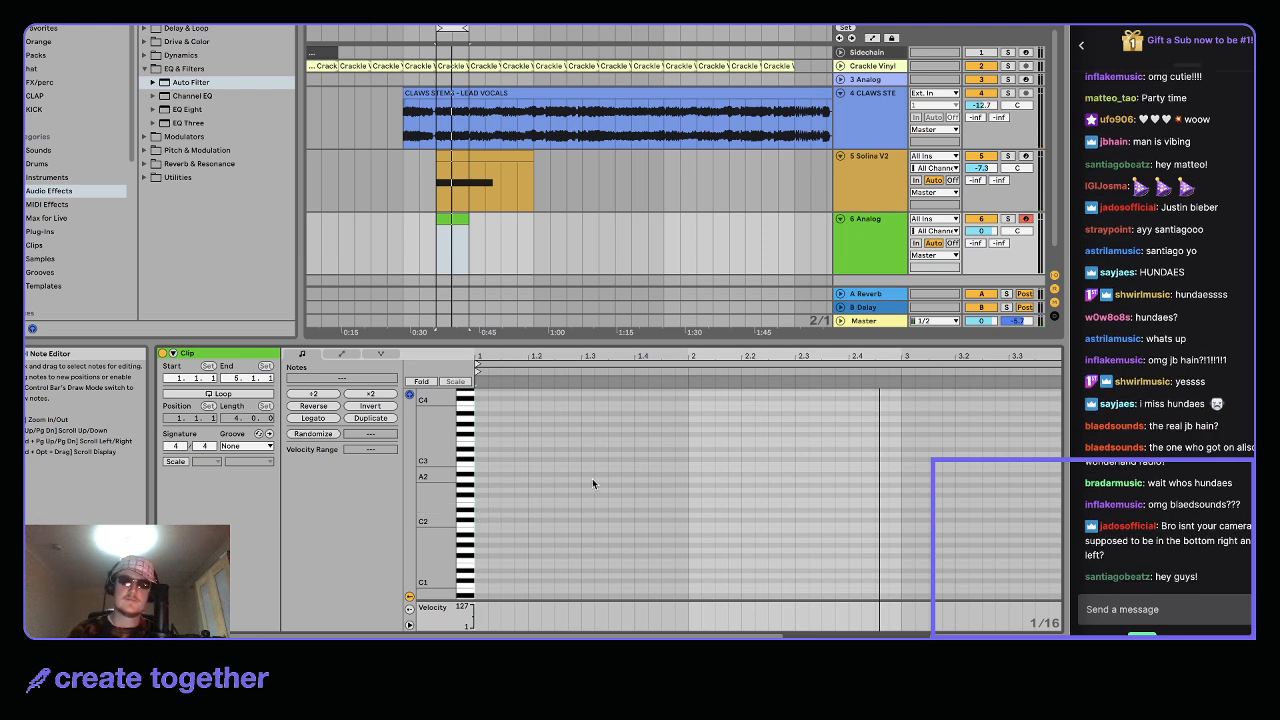
pyautogui.scroll(-1, 536, 486)
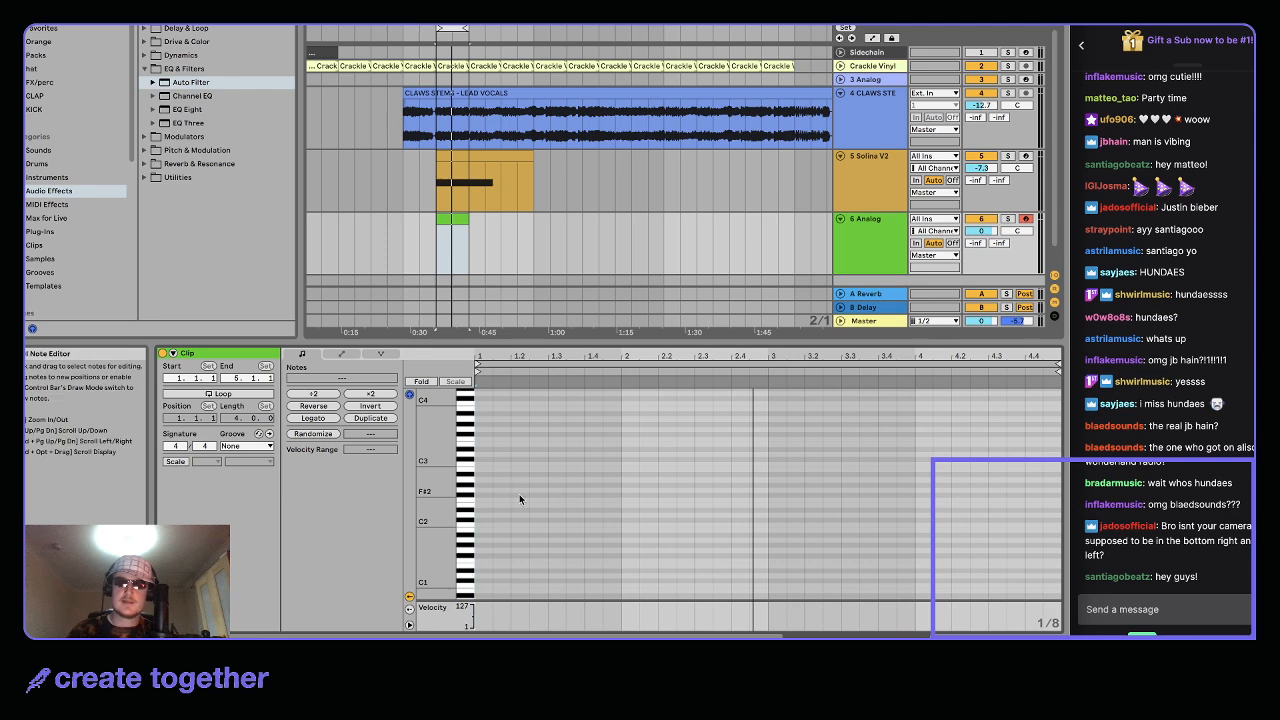
pyautogui.scroll(1, 484, 490)
pyautogui.scroll(5, 486, 488)
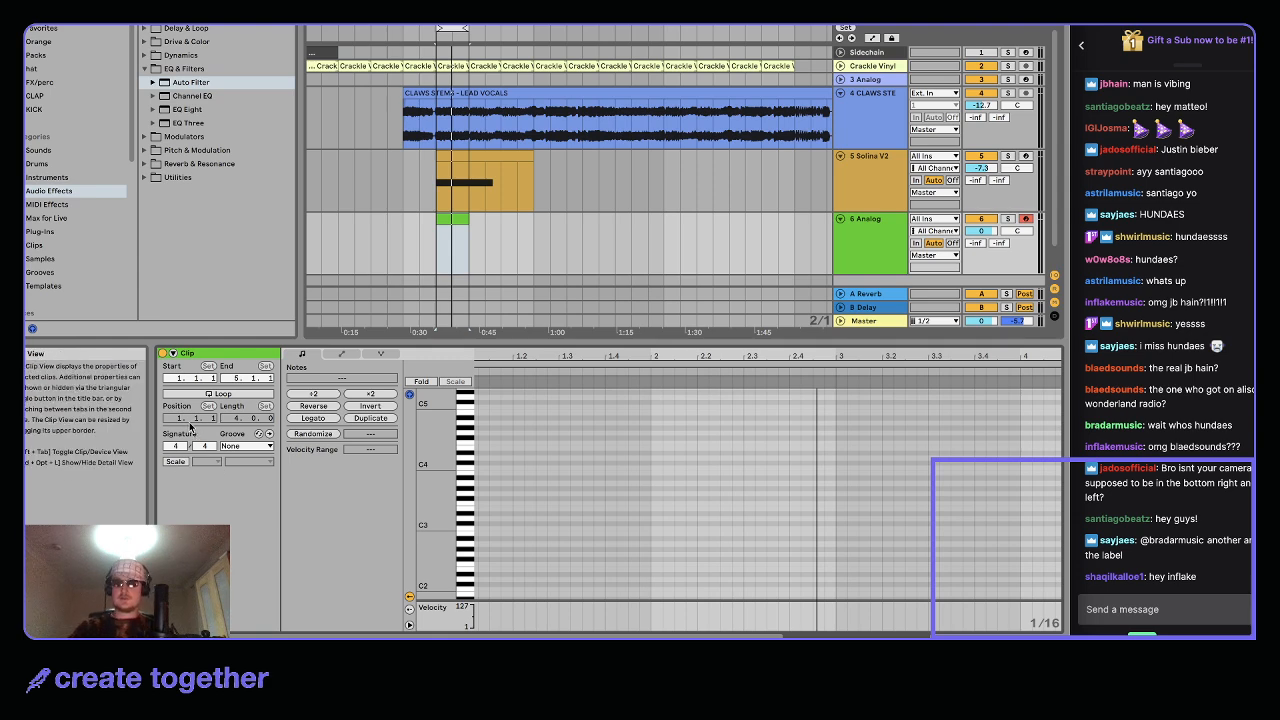
pyautogui.click(180, 462)
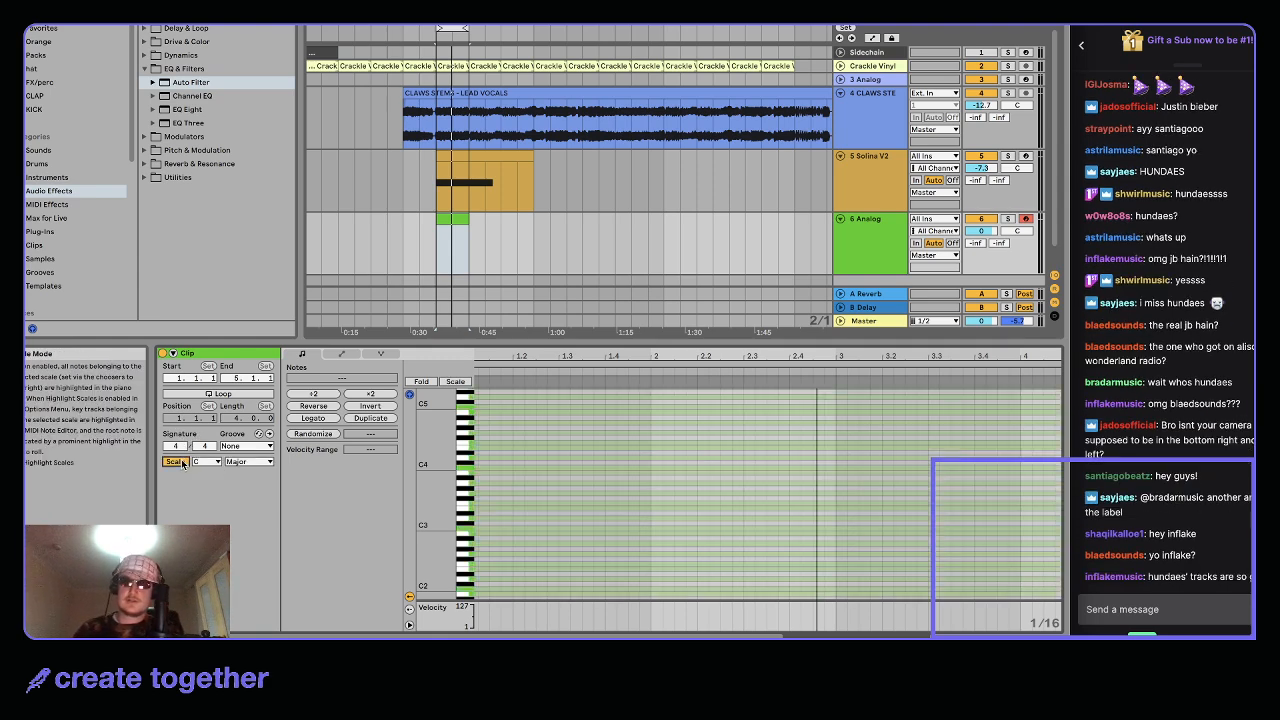
pyautogui.click(206, 462)
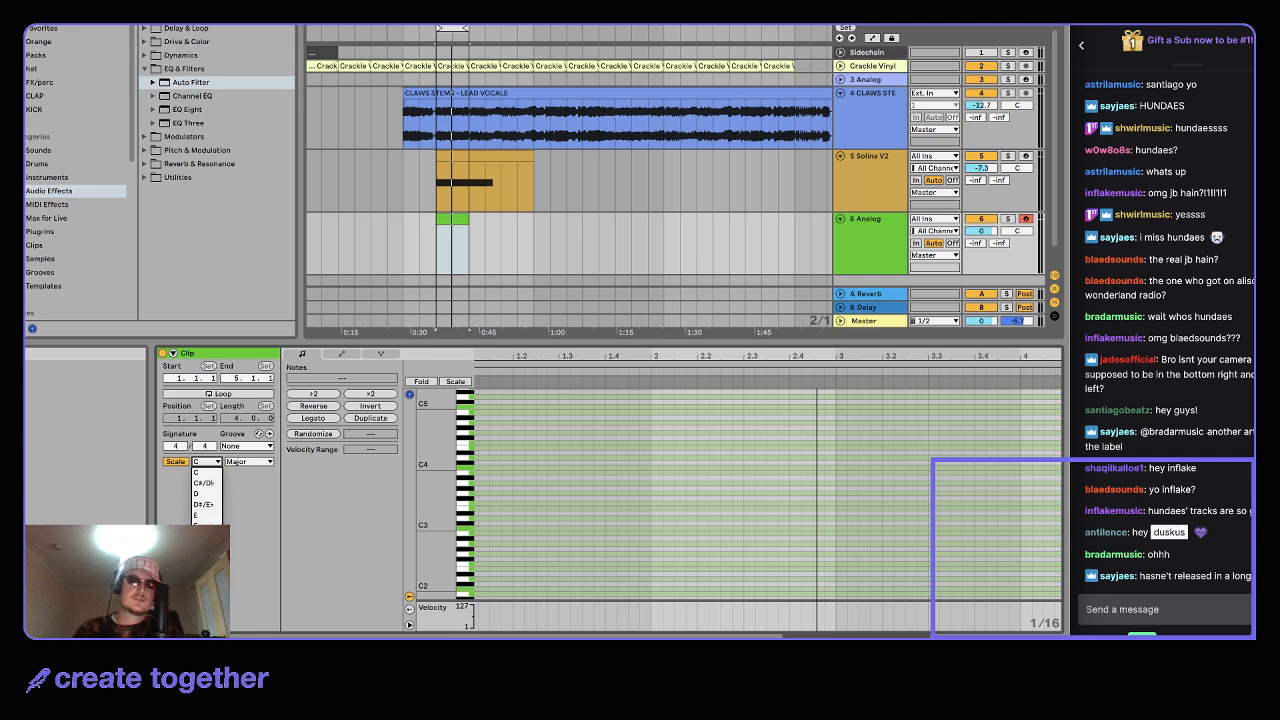
pyautogui.click(252, 463)
pyautogui.click(250, 462)
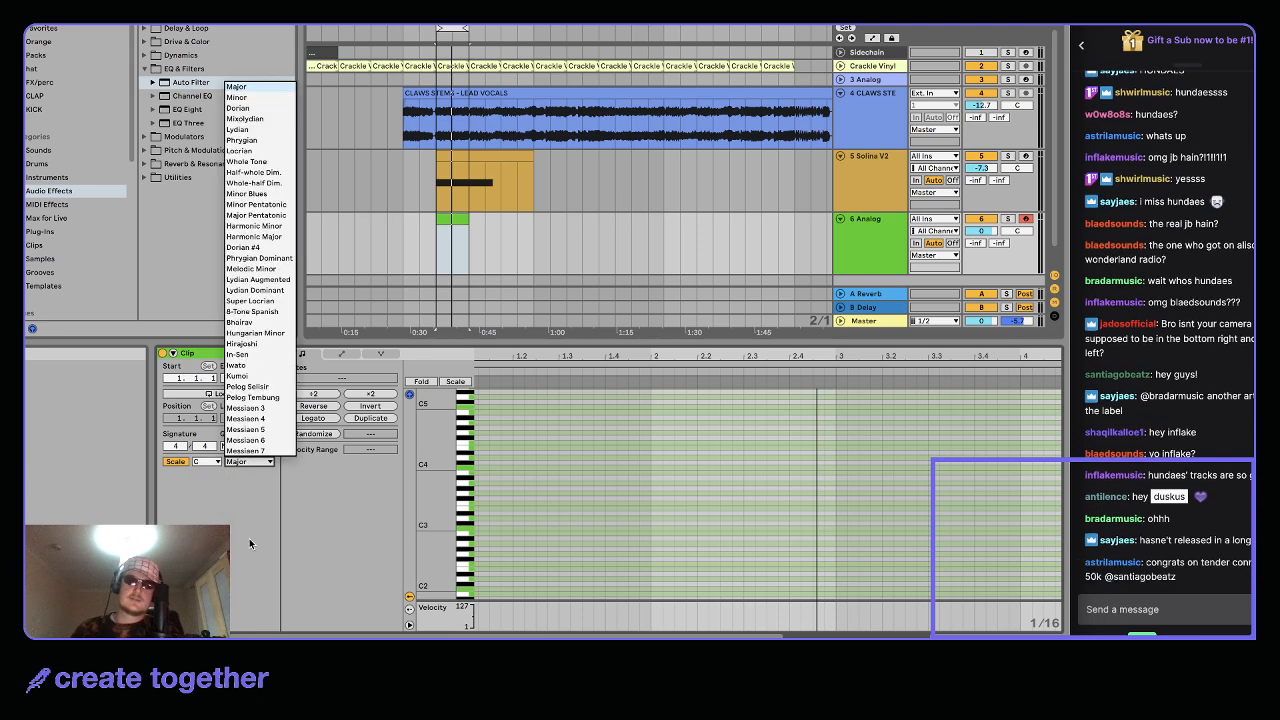
pyautogui.click(174, 462)
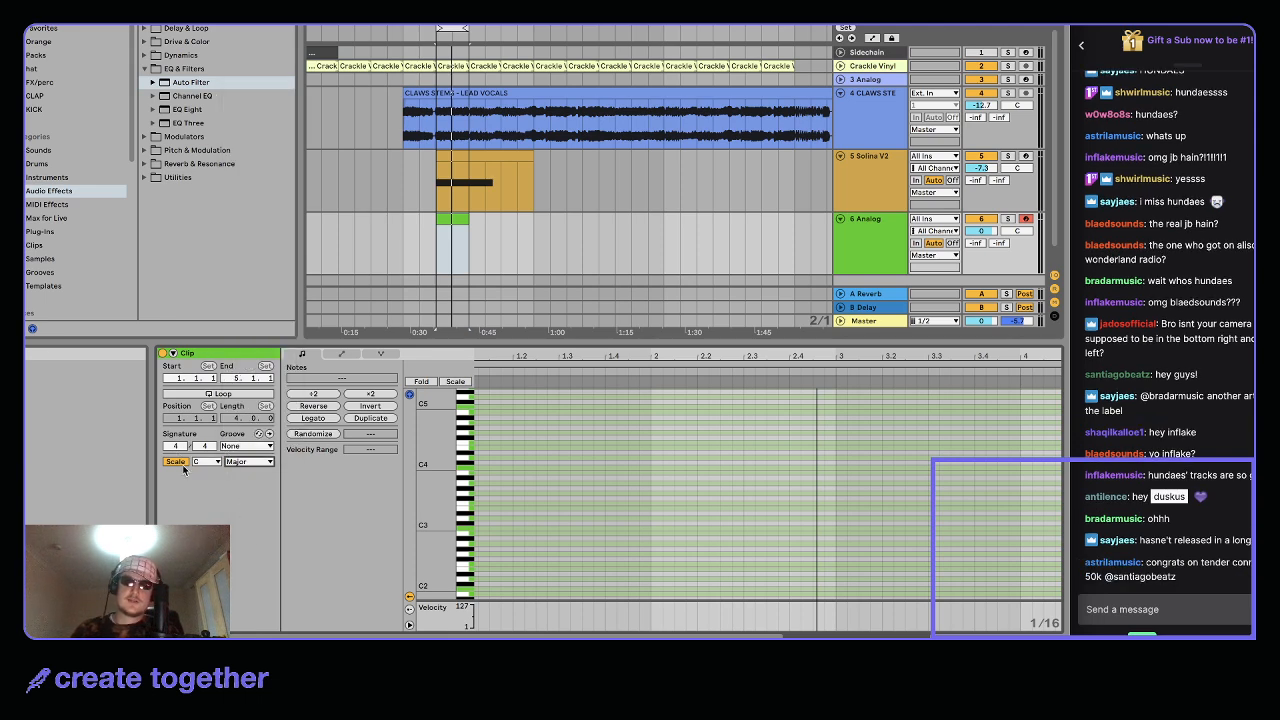
pyautogui.click(173, 462)
pyautogui.click(173, 462)
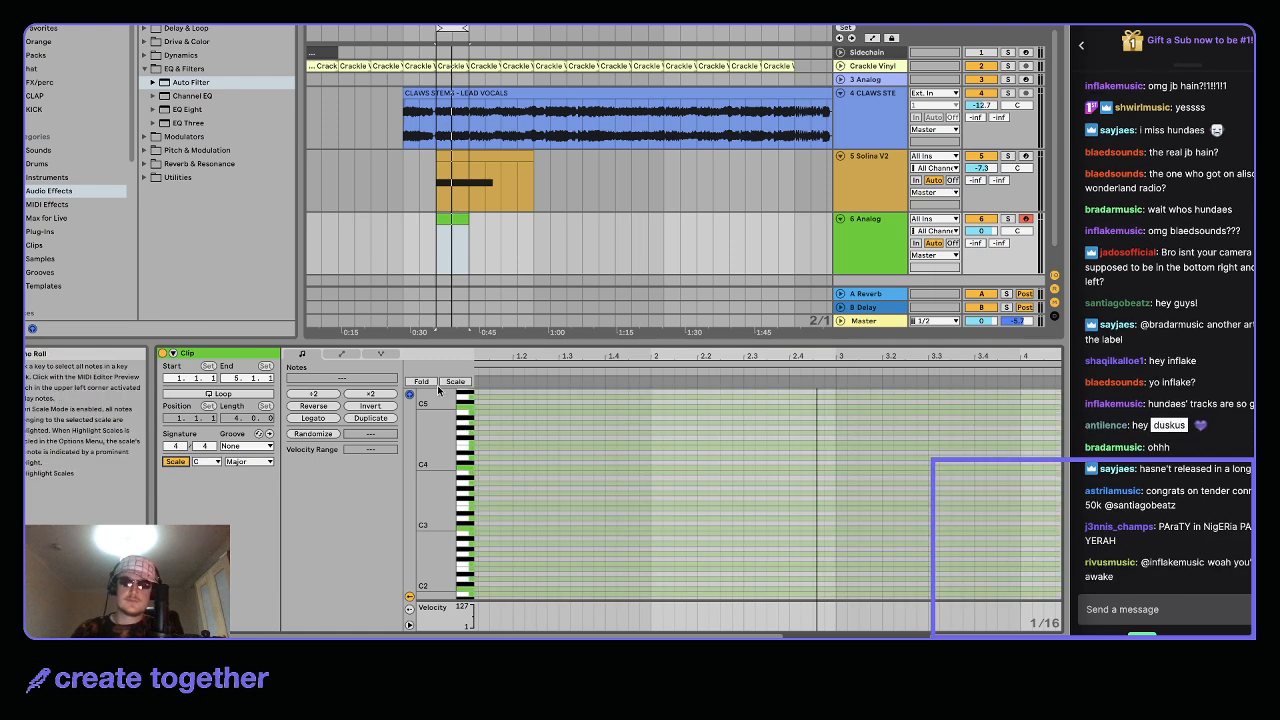
pyautogui.click(419, 381)
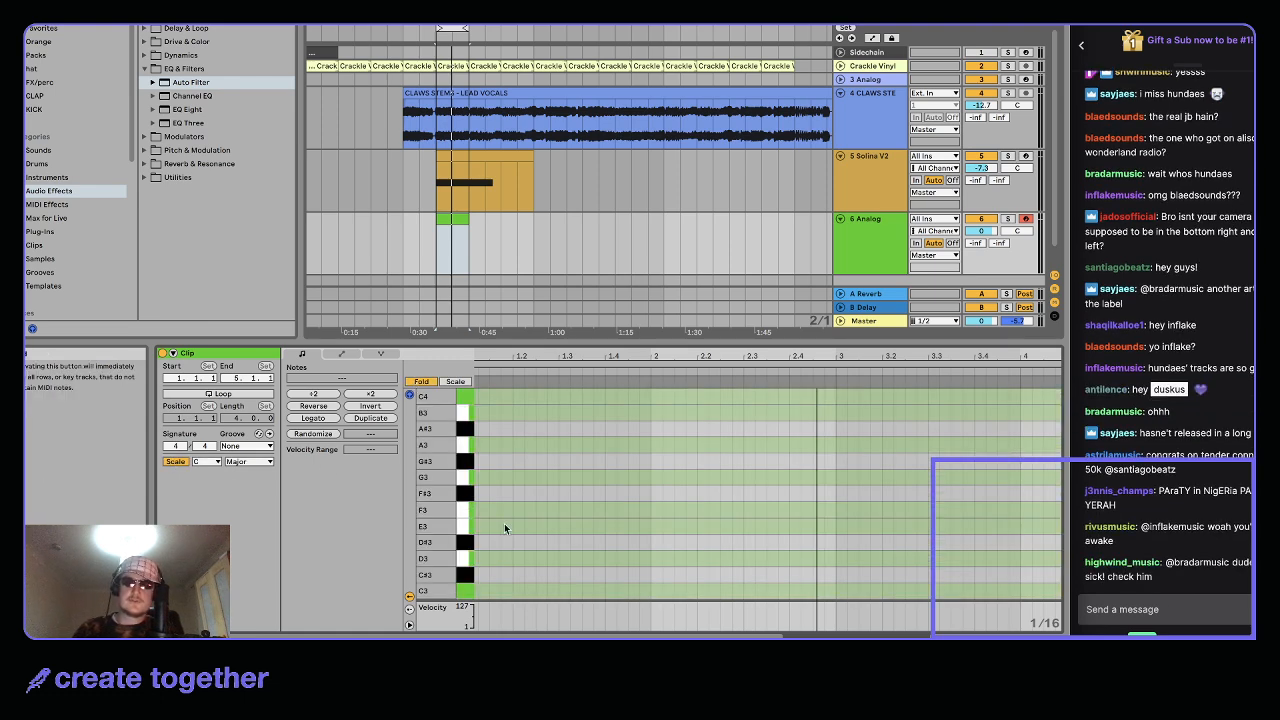
pyautogui.click(419, 381)
pyautogui.click(173, 462)
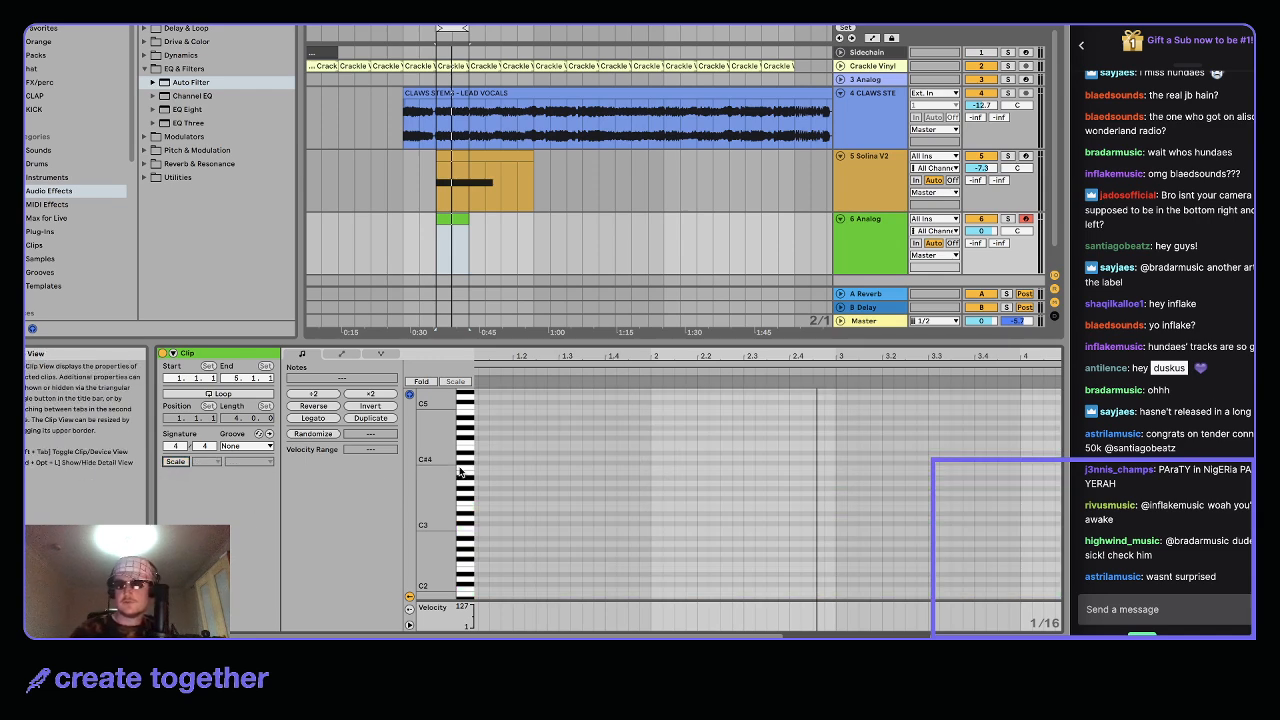
# Draw a D#3 note three sixteenths long at the start of the Analog clip and duplicate it into a back-to-back run past bar 2
pyautogui.scroll(-5, 486, 465)
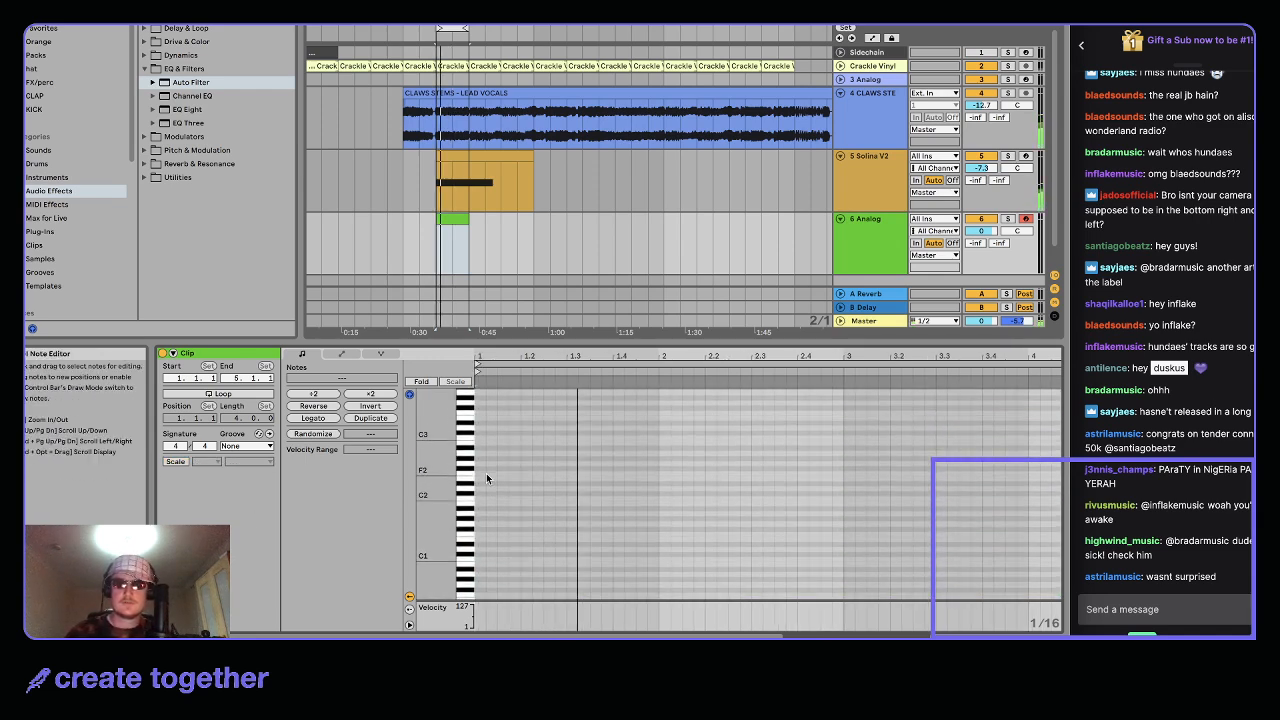
pyautogui.moveTo(481, 464); pyautogui.dragTo(510, 465)
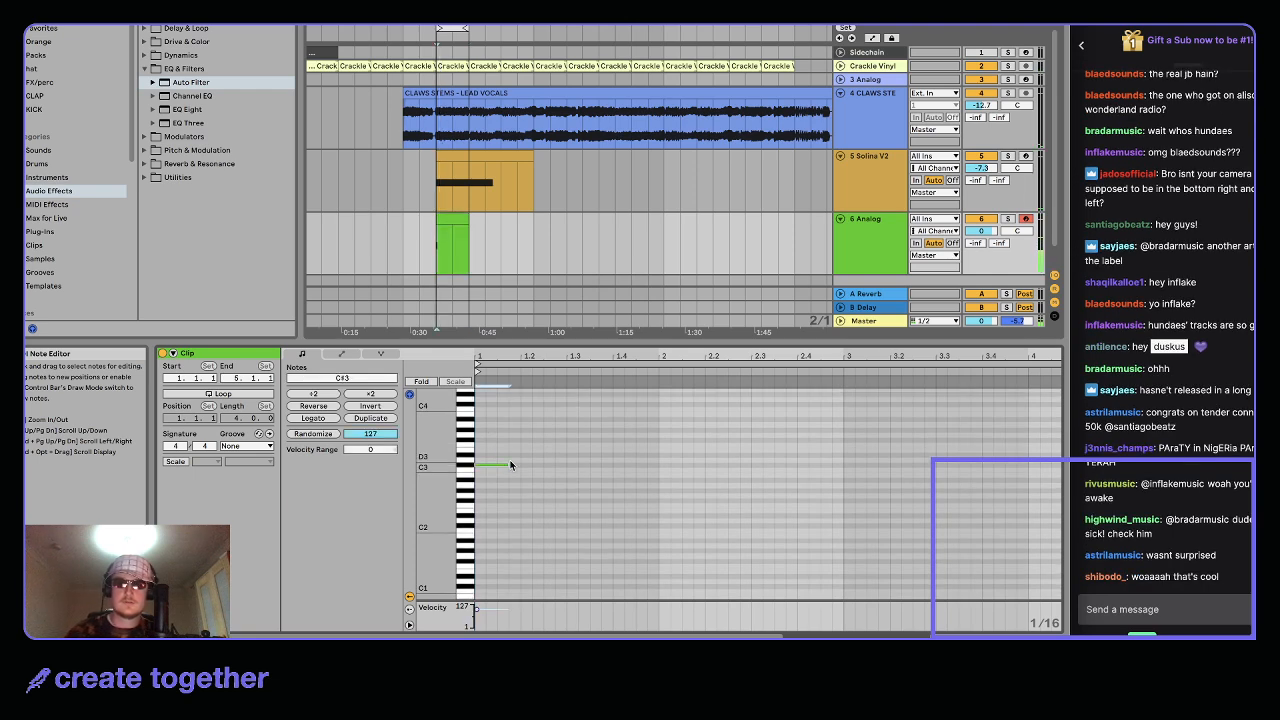
pyautogui.press('super+d')
pyautogui.press('super+d')
pyautogui.press('super+d')
pyautogui.press('super+d')
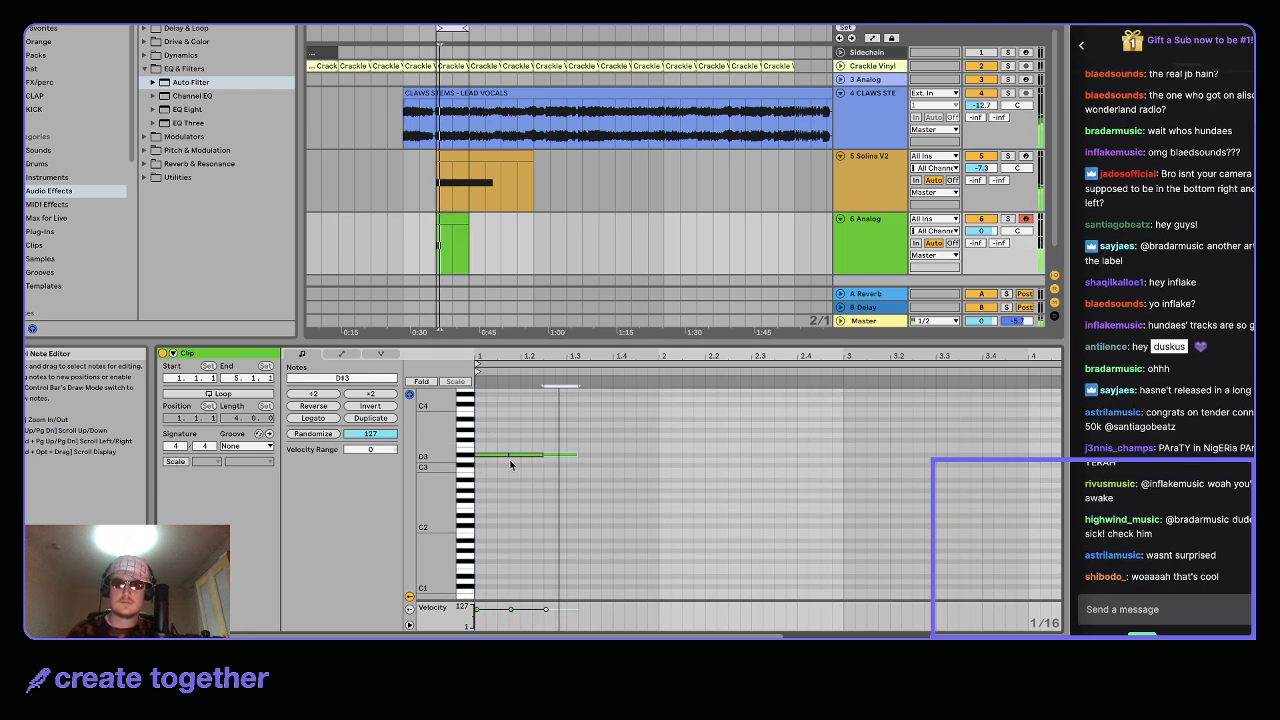
pyautogui.press('super+d')
pyautogui.press('super+d')
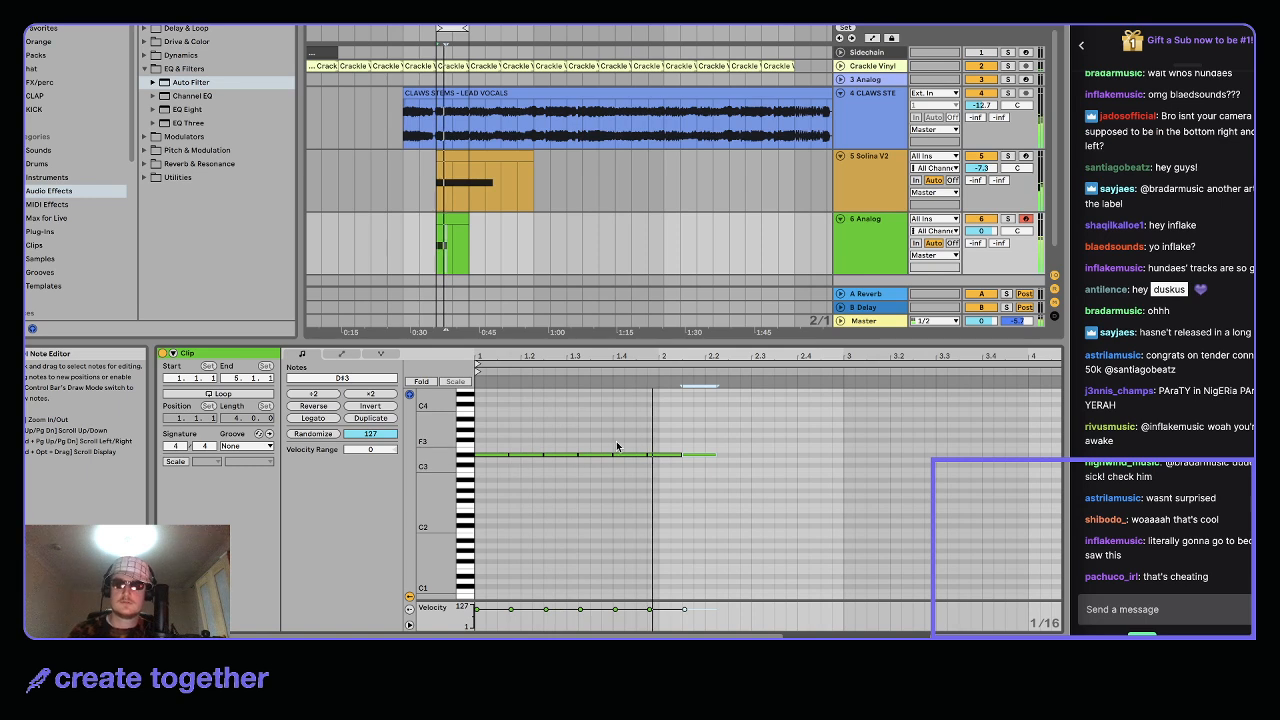
# Lower the last duplicated note to D3 and repeat it to form five back-to-back D3 notes running to bar 3
pyautogui.moveTo(689, 452); pyautogui.dragTo(690, 456)
pyautogui.press('super+d')
pyautogui.press('super+d')
pyautogui.press('super+d')
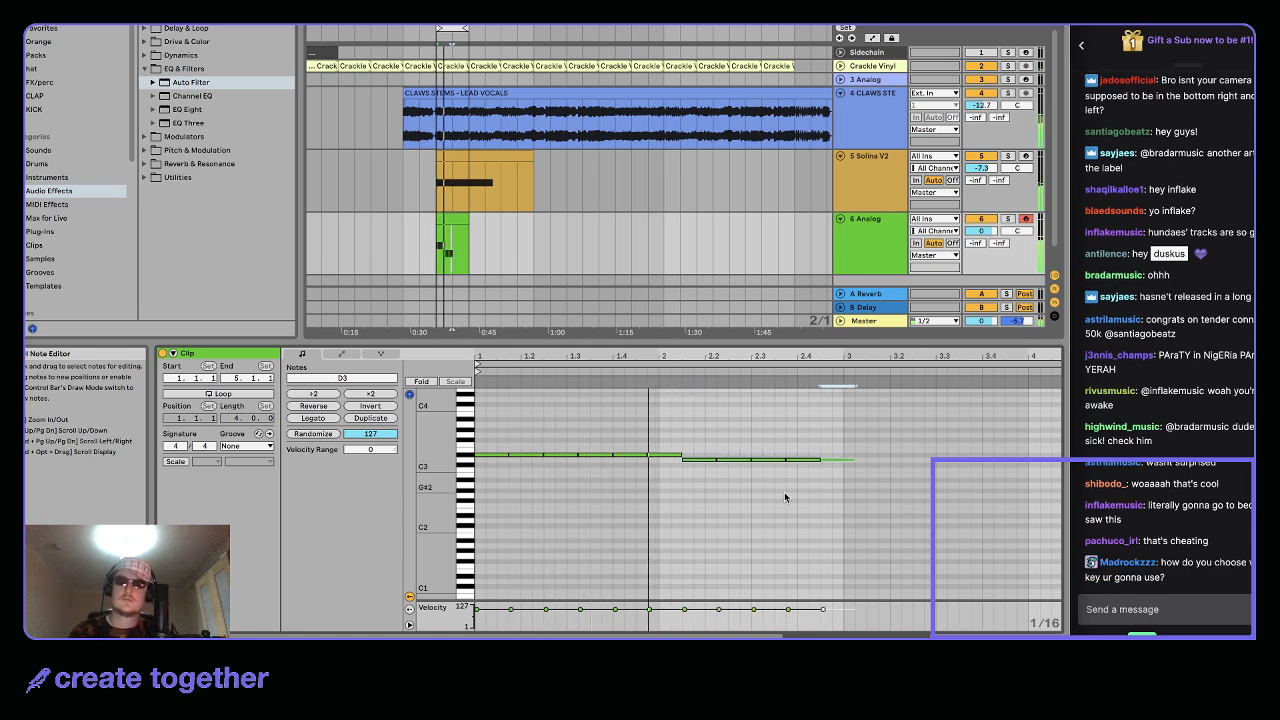
pyautogui.press('super+d')
# Duplicate the last D3 note, transpose the copy to A#2 starting at bar 3, and repeat it to just past bar 4
pyautogui.press('super+d')
pyautogui.press('Down')
pyautogui.press('Down')
pyautogui.press('Down')
pyautogui.press('Down')
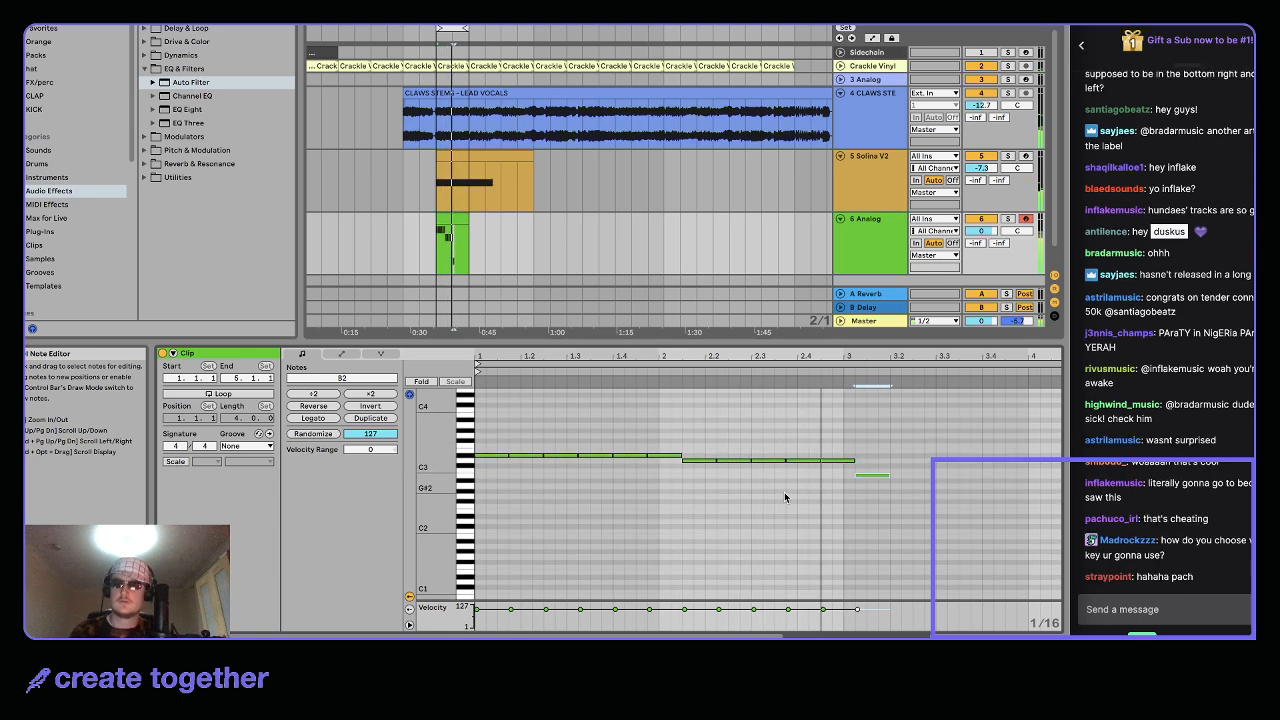
pyautogui.press('-')
pyautogui.press('Left')
pyautogui.press('super+d')
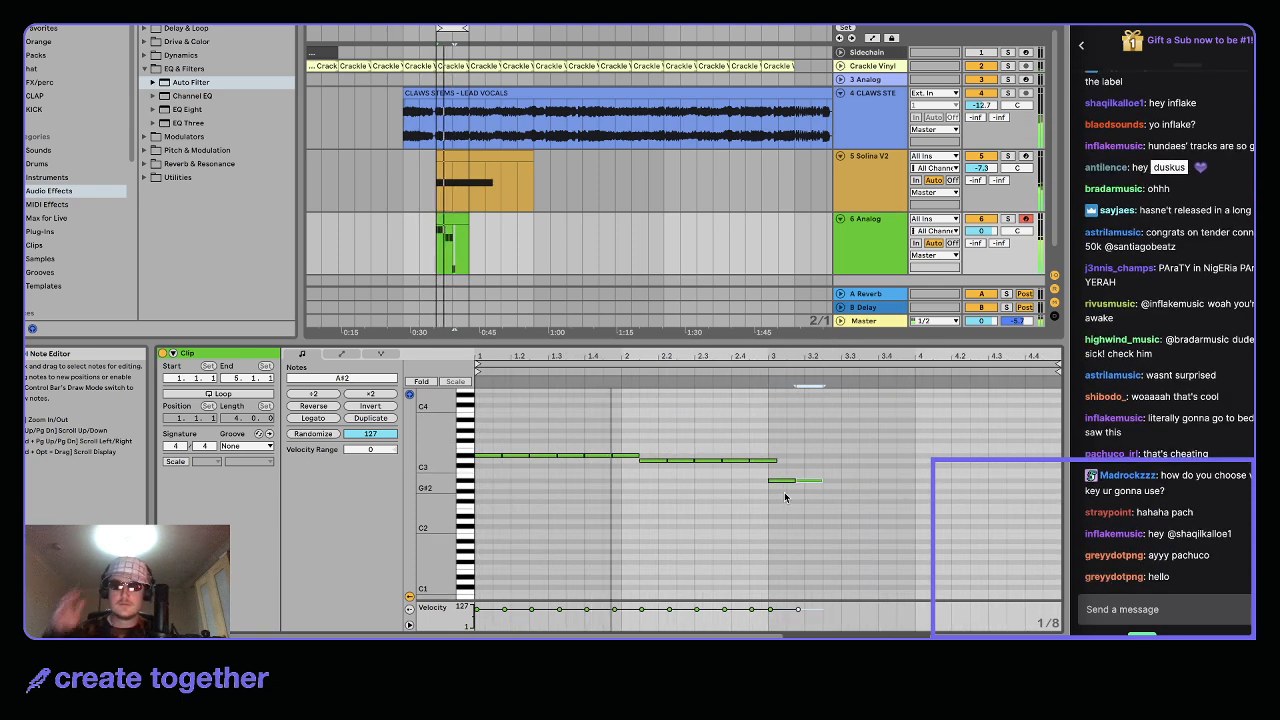
pyautogui.press('super+d')
pyautogui.press('super+d')
pyautogui.press('super+d')
pyautogui.press('super+d')
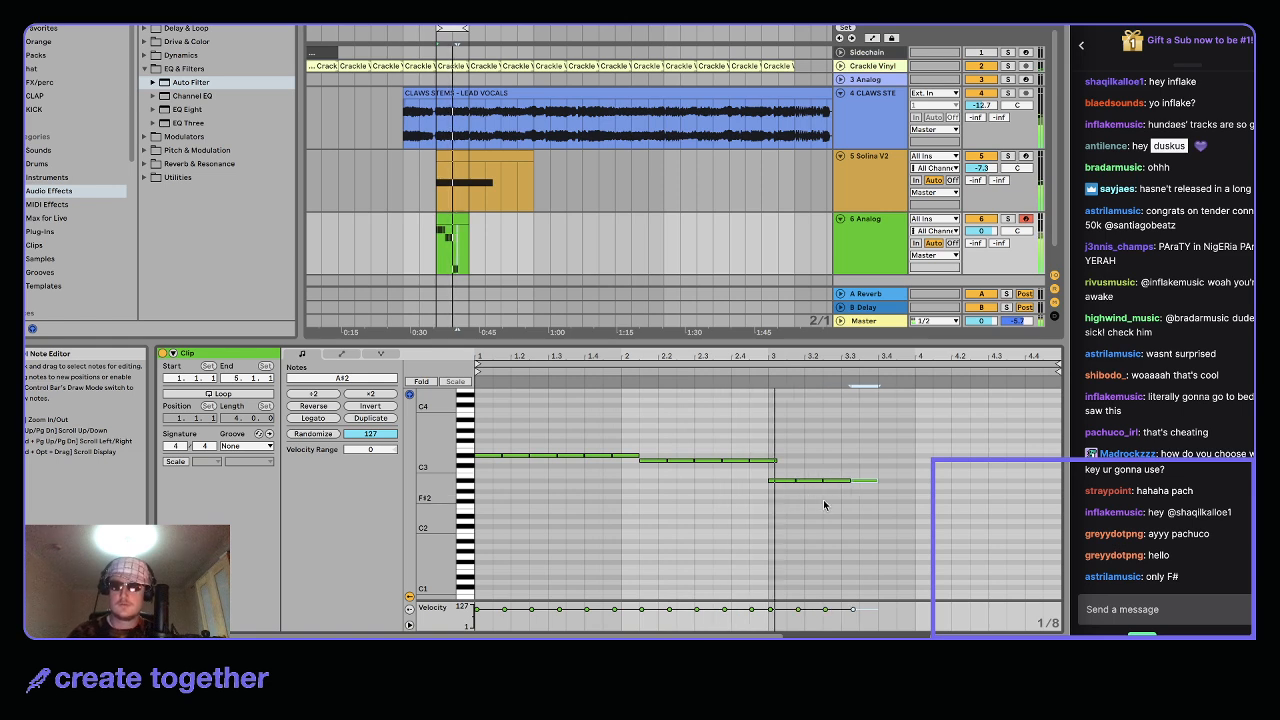
# Lower the next duplicate to A2, align it with the end of the A#2 run, and repeat it to the clip's end
pyautogui.press('super+d')
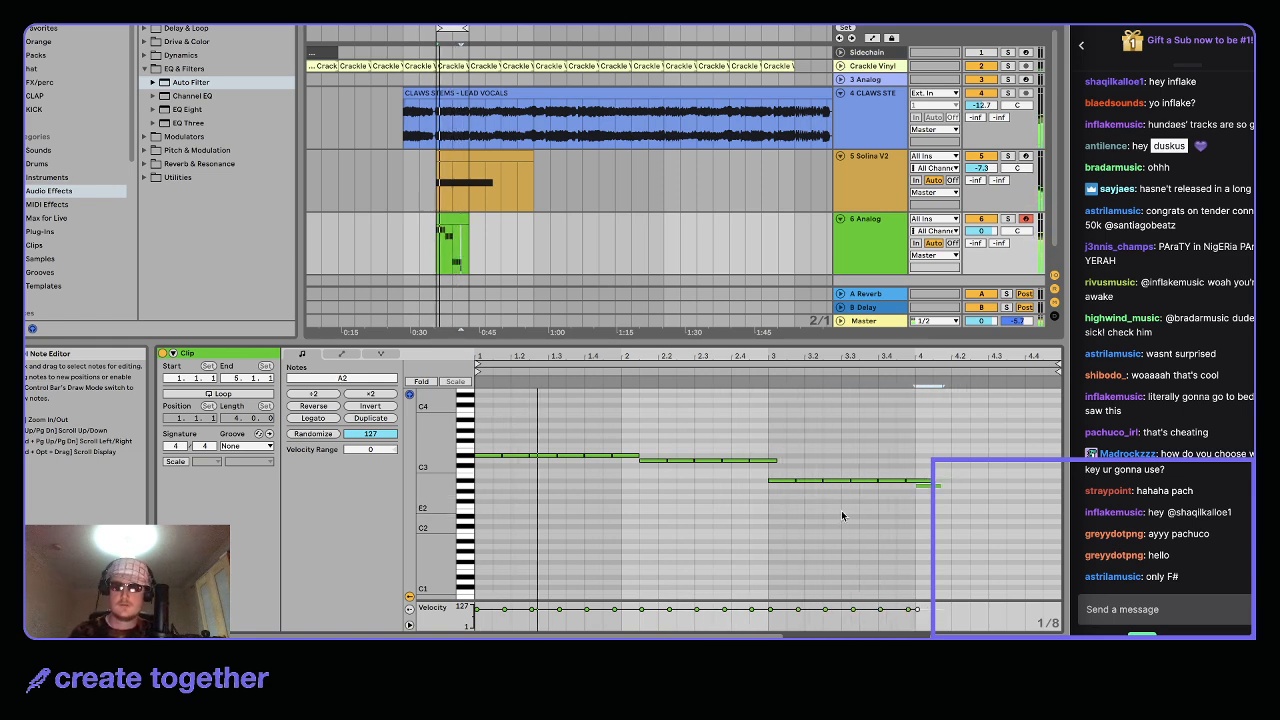
pyautogui.scroll(-1, 995, 475)
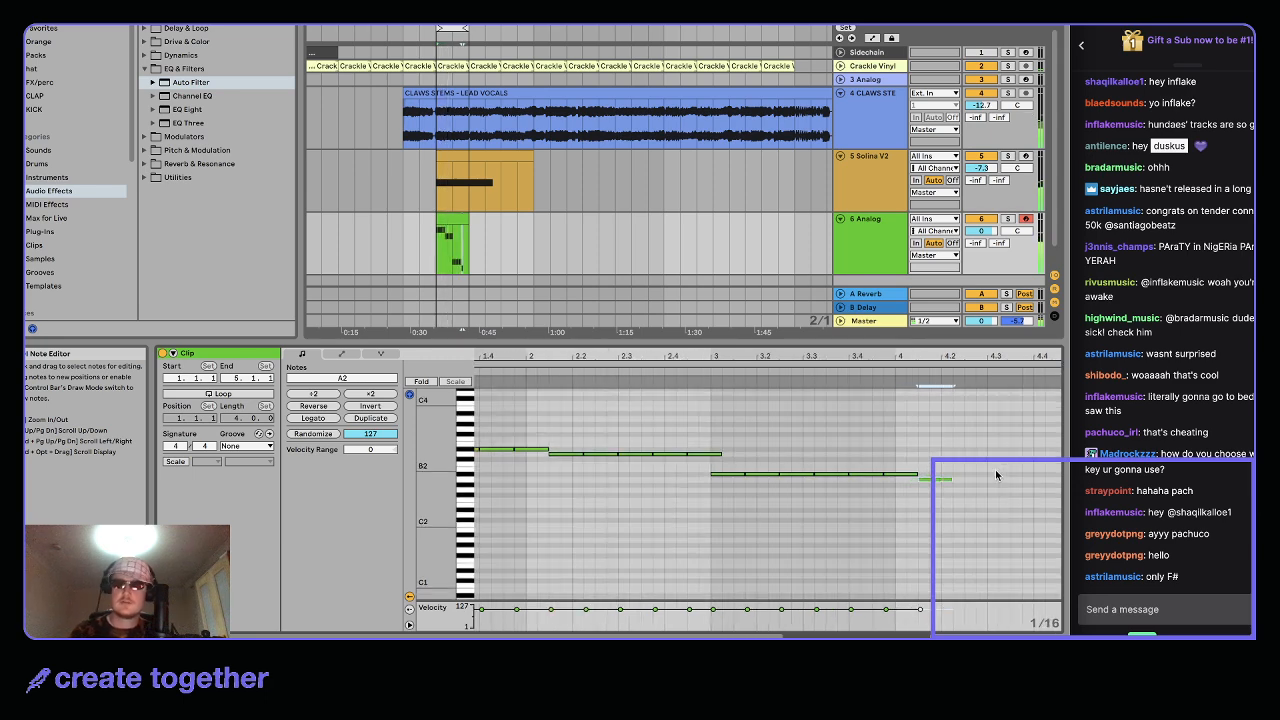
pyautogui.press('Right')
pyautogui.press('super+d')
pyautogui.press('super+d')
pyautogui.press('super+d')
pyautogui.press('super+d')
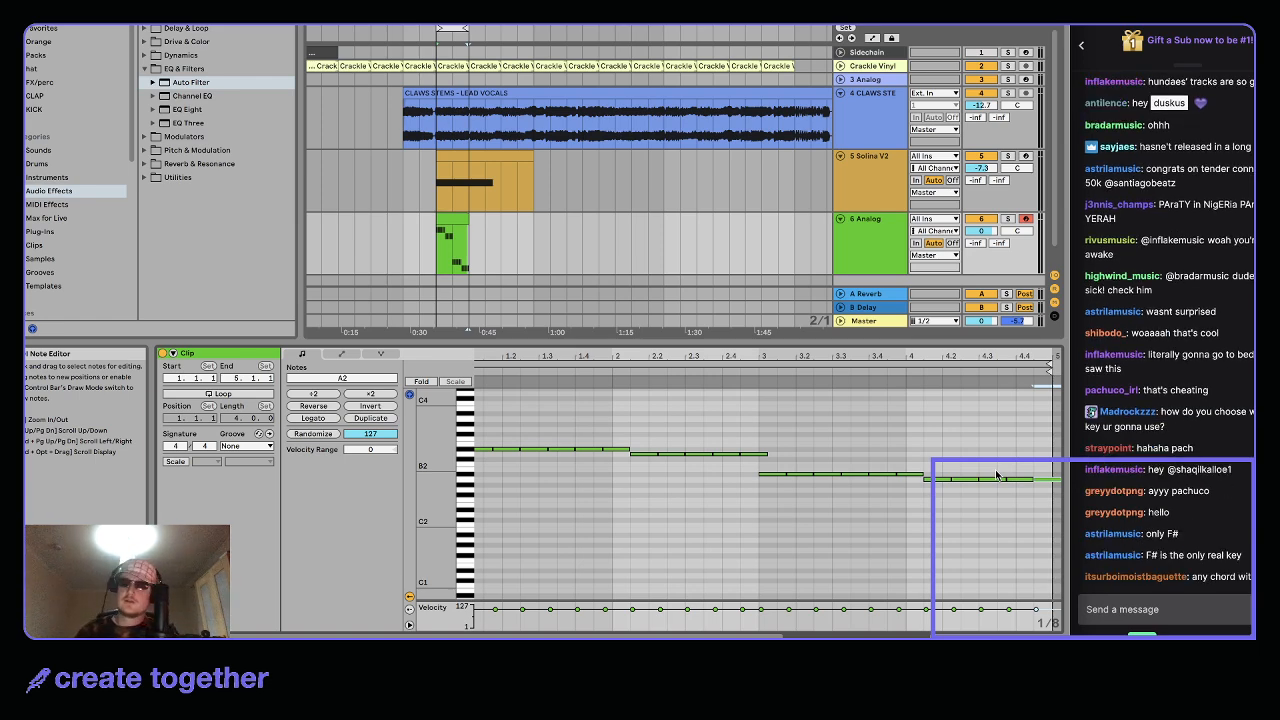
# Copy the six D#3 notes down to C3 and transpose the copies one octave lower to C2
pyautogui.scroll(3, 640, 457)
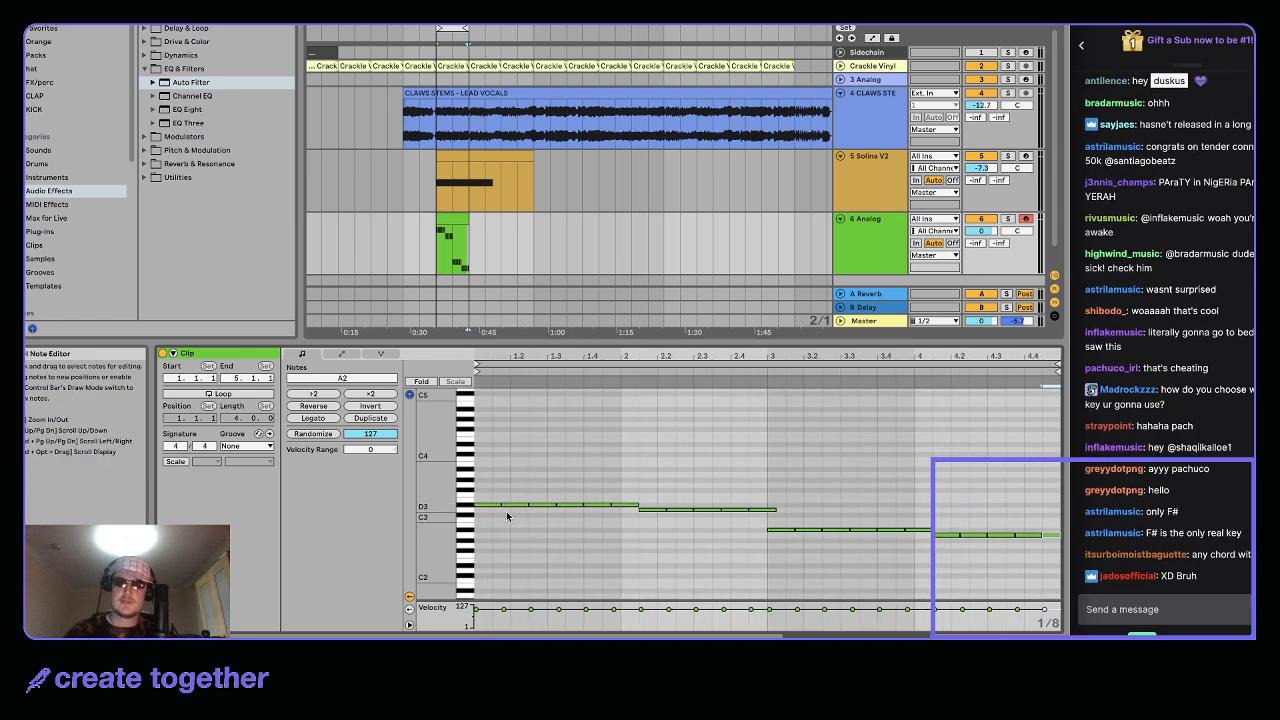
pyautogui.moveTo(486, 517); pyautogui.dragTo(626, 516)
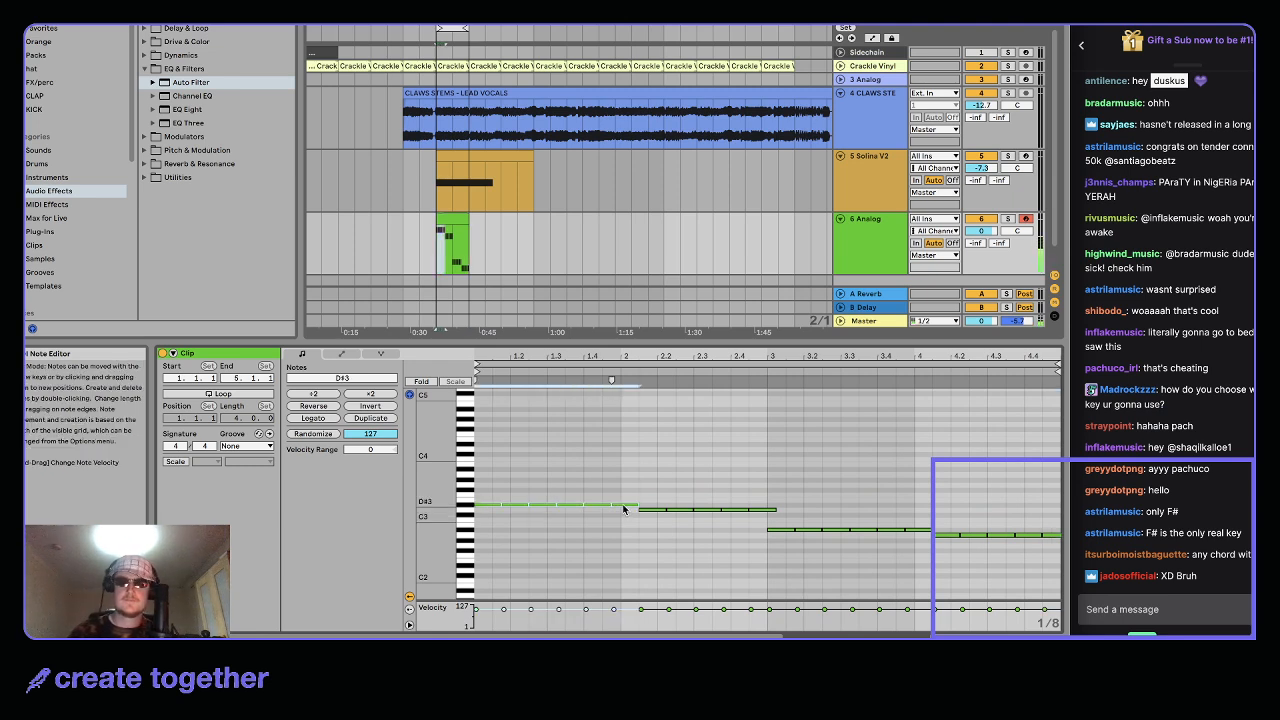
pyautogui.press('Down')
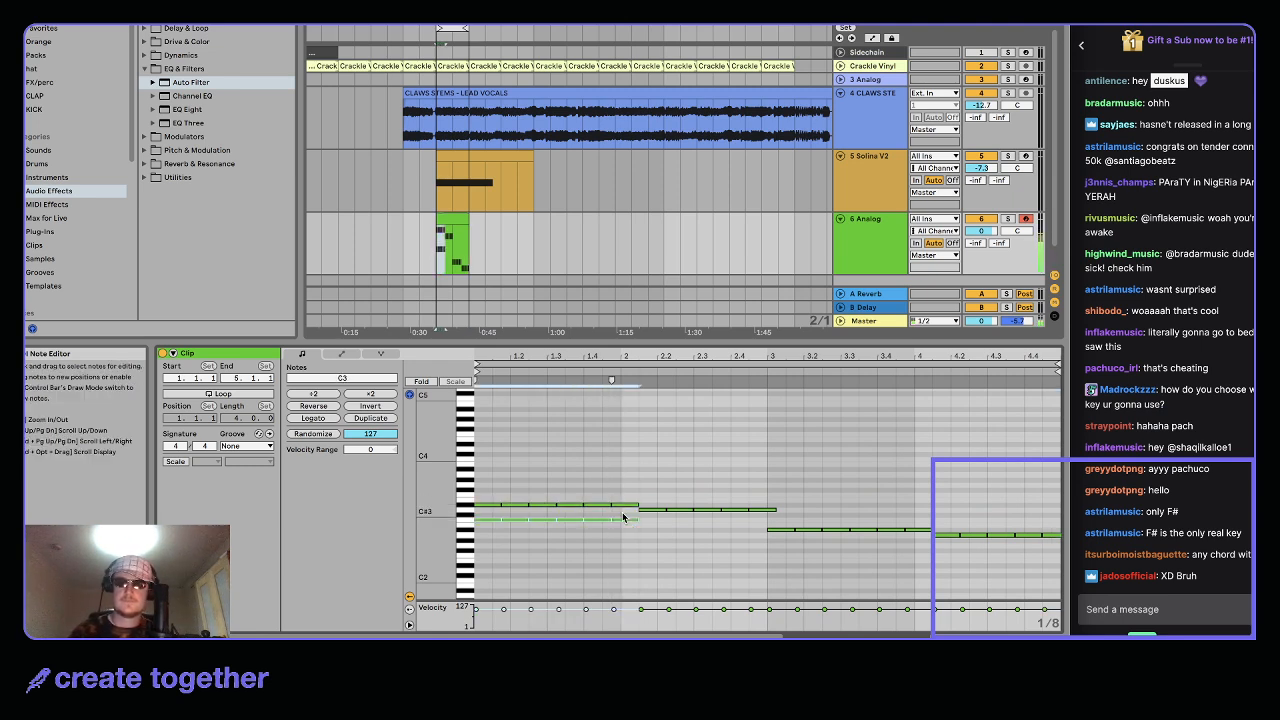
pyautogui.hotkey('shift', 'Down')
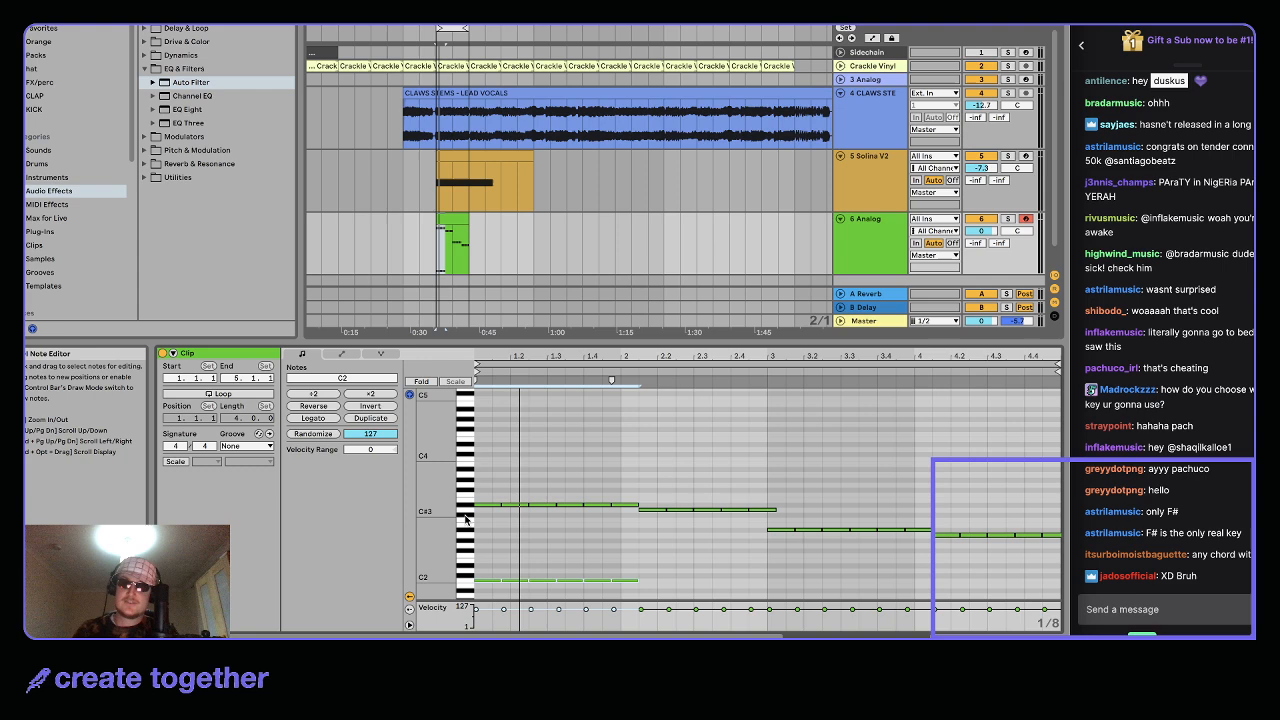
pyautogui.click(676, 461)
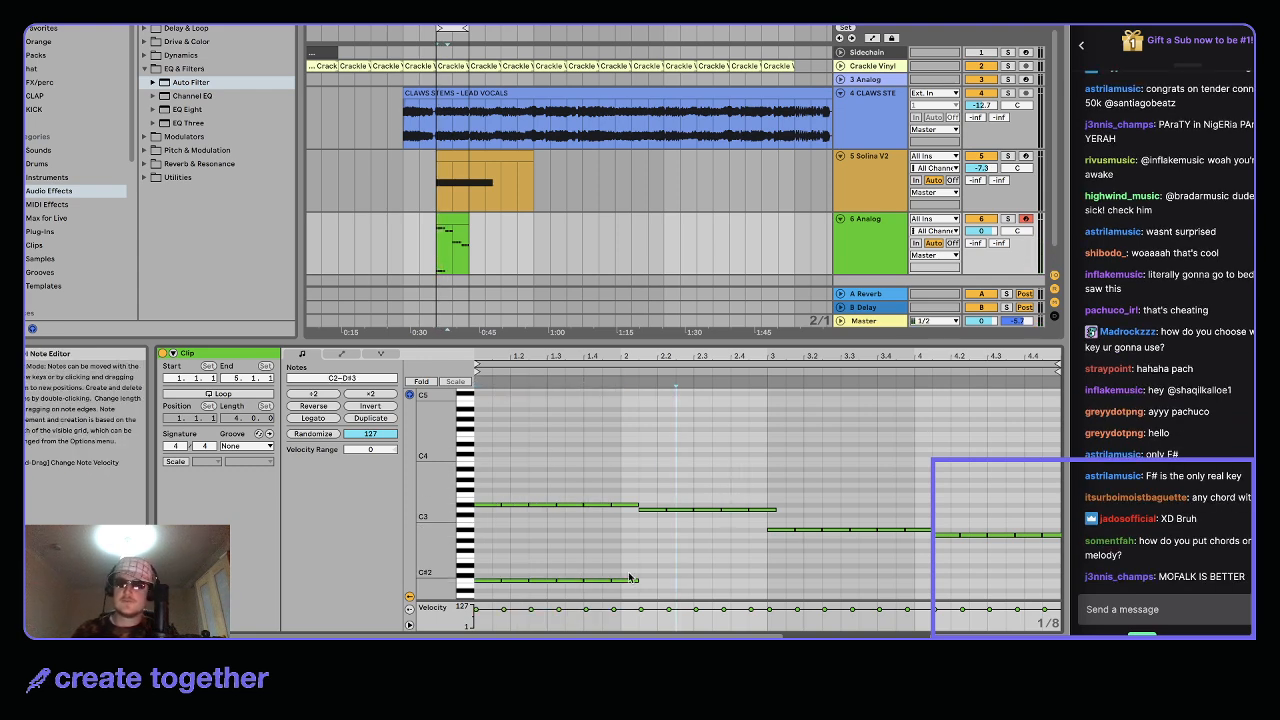
# Duplicate the six C2 notes directly after themselves and lower the copies to A#1
pyautogui.scroll(-1, 627, 564)
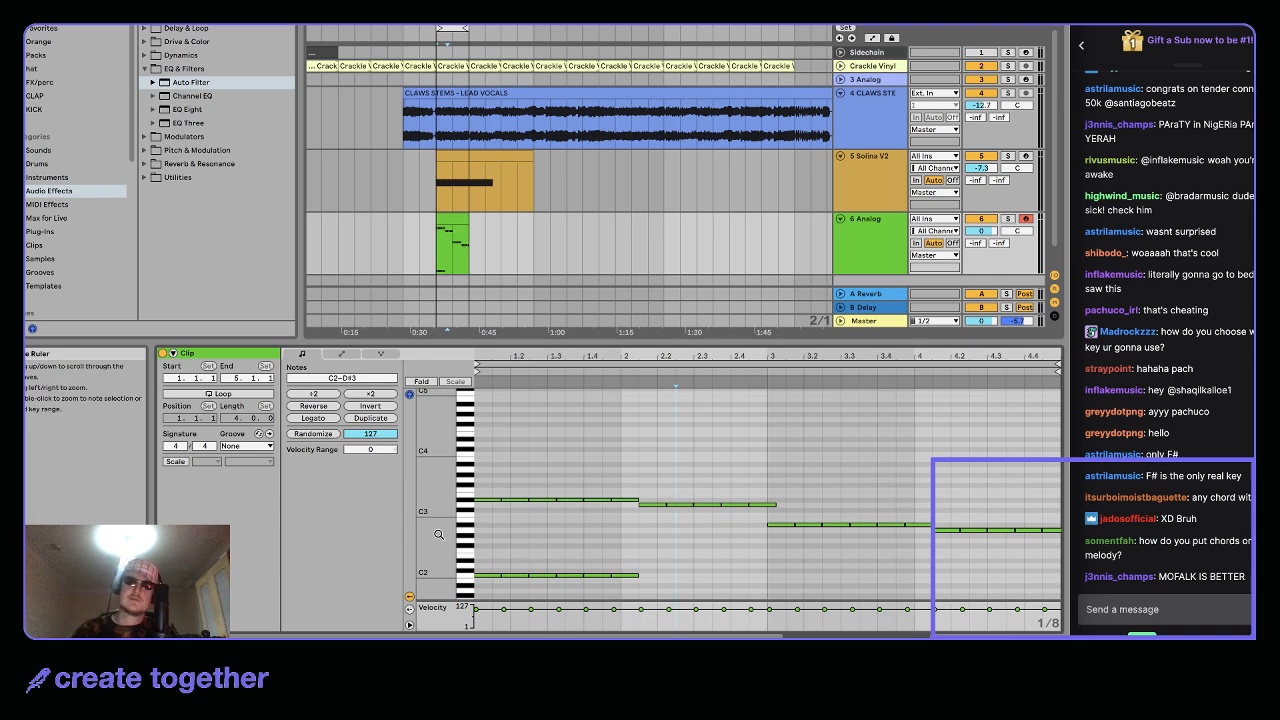
pyautogui.scroll(-1, 527, 538)
pyautogui.scroll(-1, 527, 541)
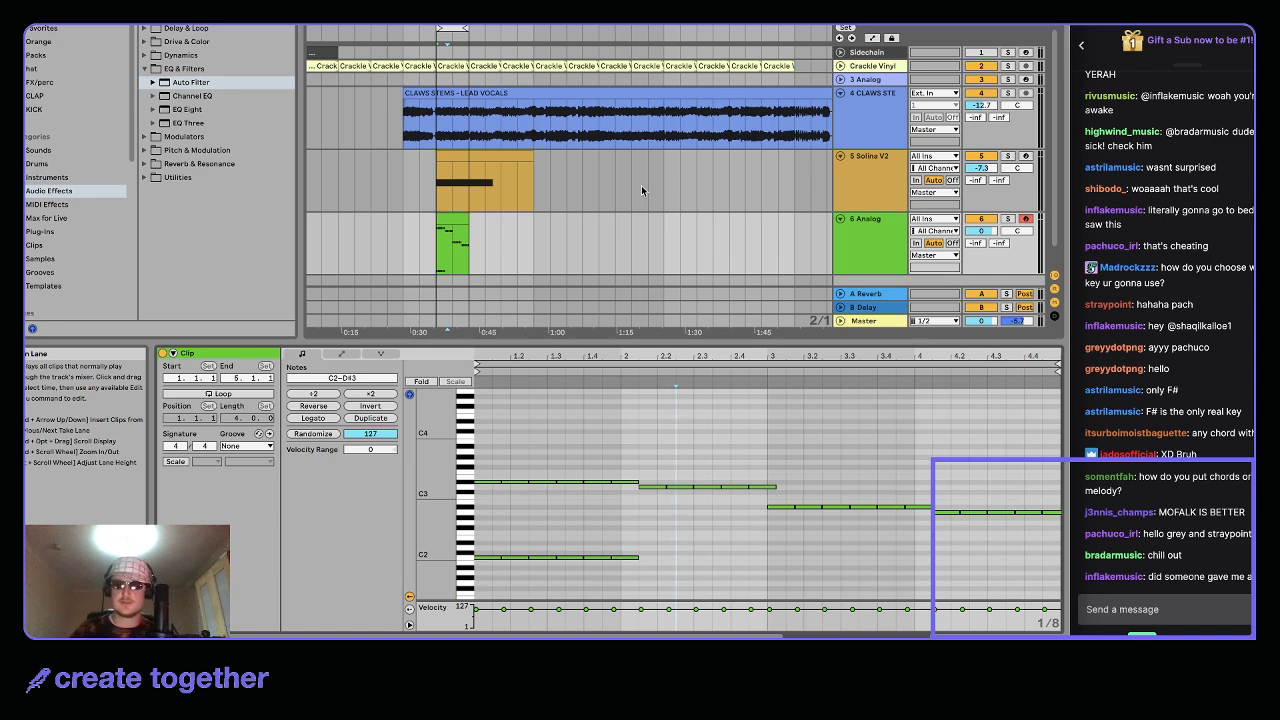
pyautogui.moveTo(489, 529); pyautogui.dragTo(373, 547)
pyautogui.press('super+d')
pyautogui.press('Down')
pyautogui.press('Down')
pyautogui.press('Left')
pyautogui.press('space')
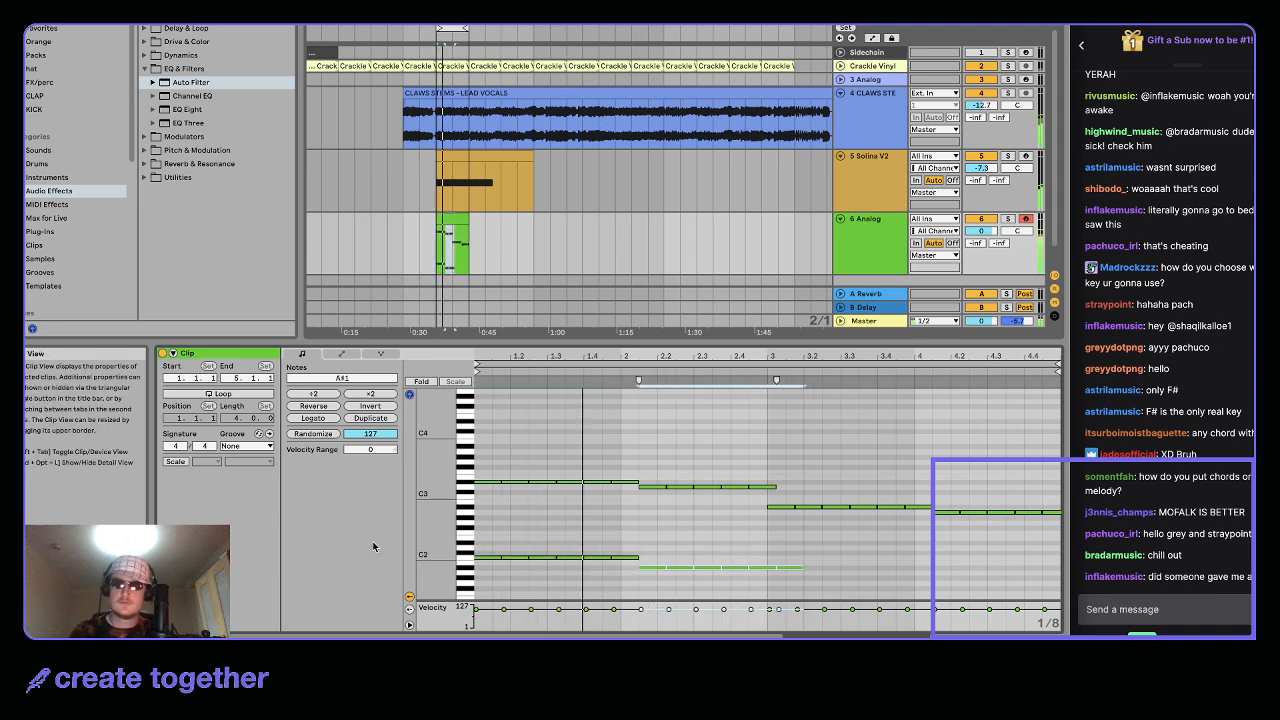
# Remove the surplus A#1 note past bar 3 and add G1 notes from bar 3, repeated to just past bar 4
pyautogui.click(793, 548)
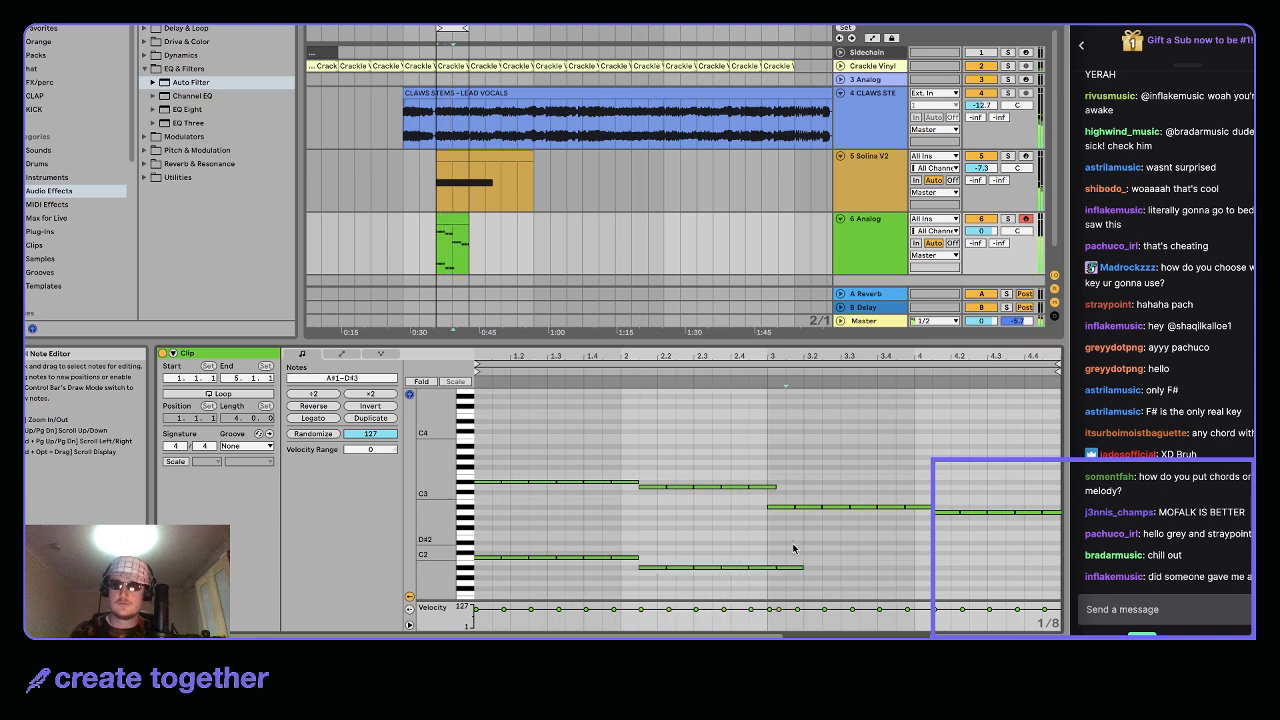
pyautogui.doubleClick(793, 575)
pyautogui.hotkey('ctrl', 'd')
pyautogui.hotkey('ctrl', 'd')
pyautogui.hotkey('ctrl', 'd')
pyautogui.hotkey('ctrl', 'd')
pyautogui.hotkey('ctrl', 'd')
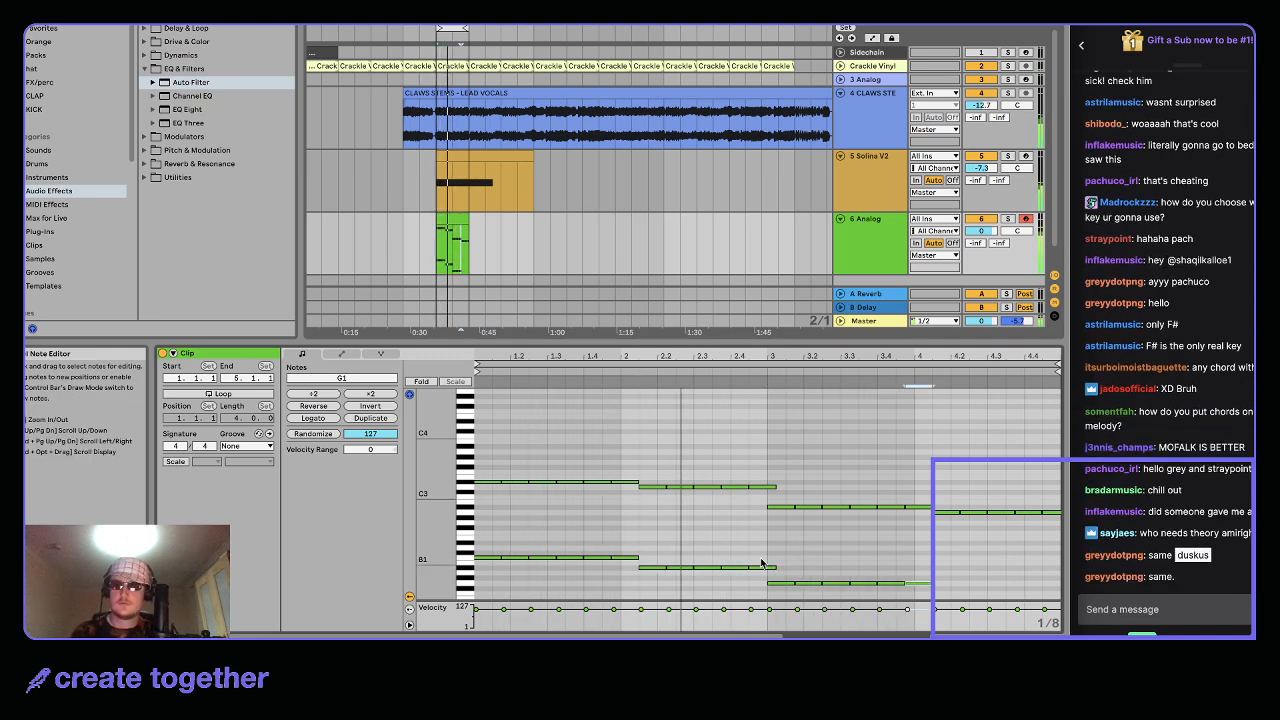
# Duplicate the last G1 note, lower the copy to F1, and repeat it to the clip's end
pyautogui.press('super+d')
pyautogui.press('Down')
pyautogui.press('super+d')
pyautogui.press('super+d')
pyautogui.press('super+d')
pyautogui.press('space')
pyautogui.moveTo(945, 567); pyautogui.dragTo(1034, 599)
pyautogui.press('Down')
pyautogui.press('Down')
pyautogui.press('Up')
pyautogui.click(1029, 590)
pyautogui.press('super+d')
pyautogui.scroll(2, 1018, 578)
pyautogui.press('space')
pyautogui.scroll(-2, 619, 545)
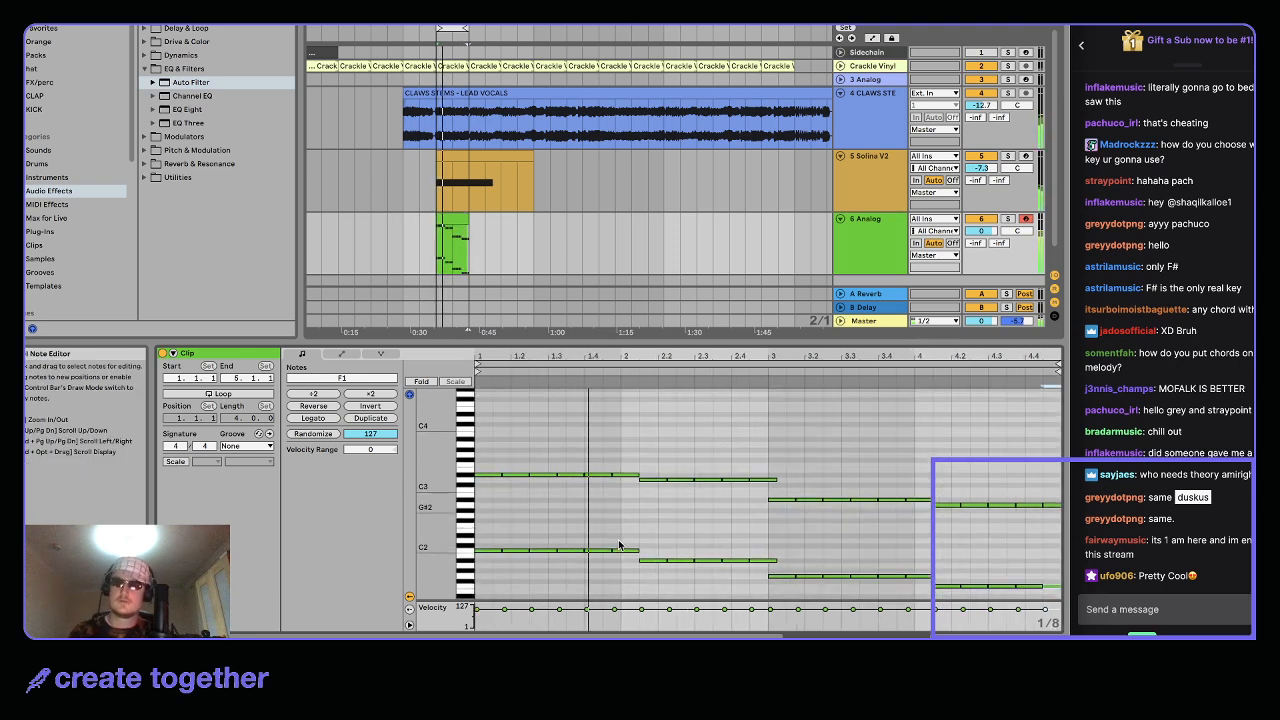
# Duplicate the Analog clip directly after the original and select both clips
pyautogui.click(452, 217)
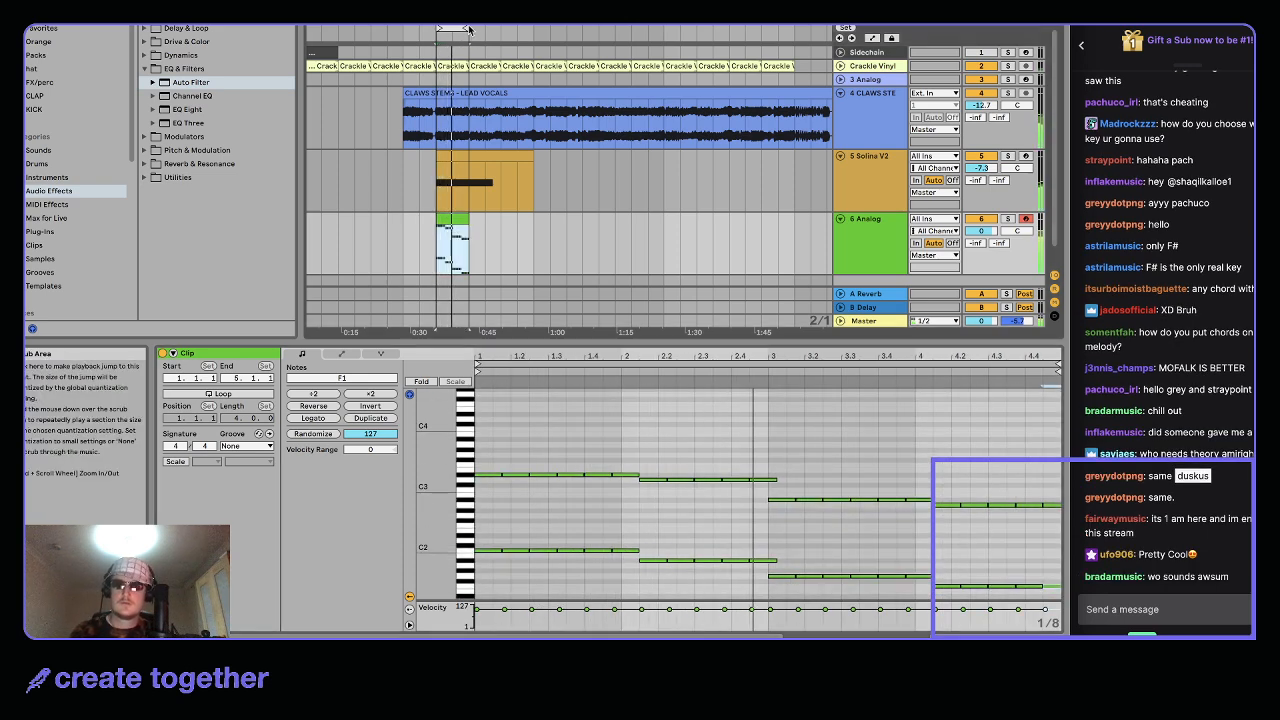
pyautogui.click(458, 219)
pyautogui.press('super+d')
pyautogui.keyDown('shift'); pyautogui.click(458, 219); pyautogui.keyUp('shift')
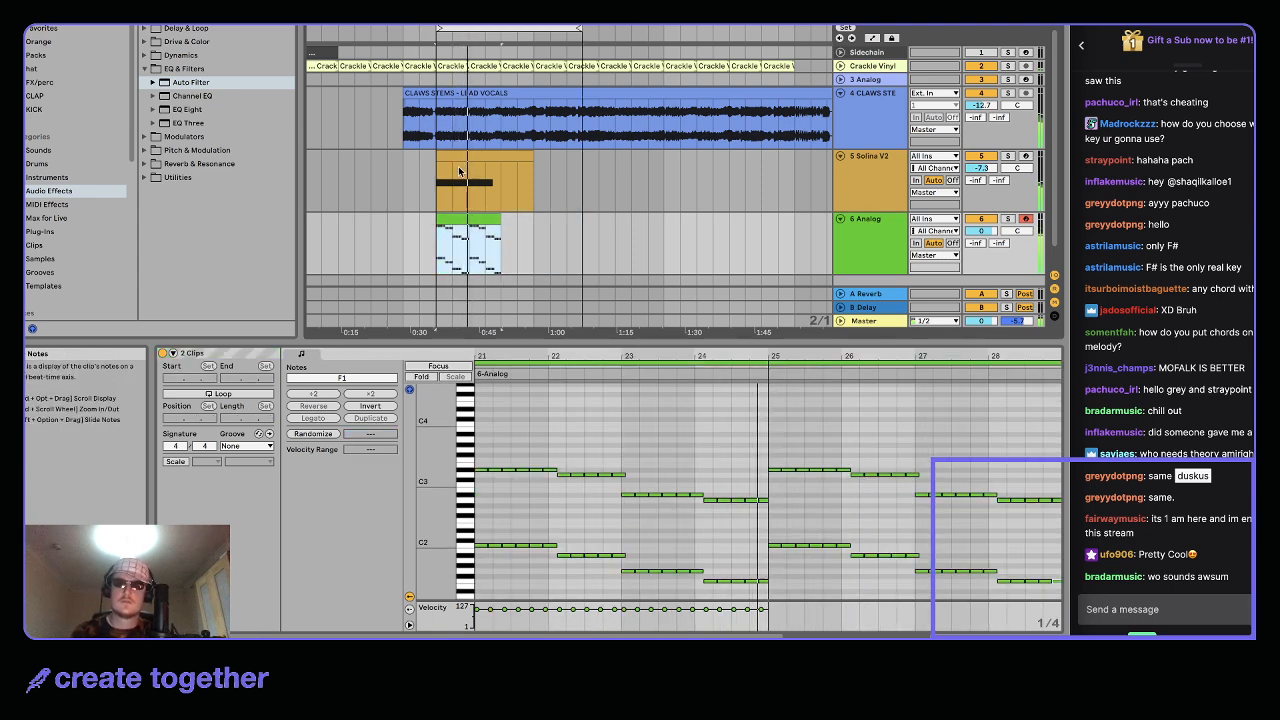
# In the second Analog clip, raise bar 3's A#2 notes to C3 and its G1 notes to A1
pyautogui.click(478, 240)
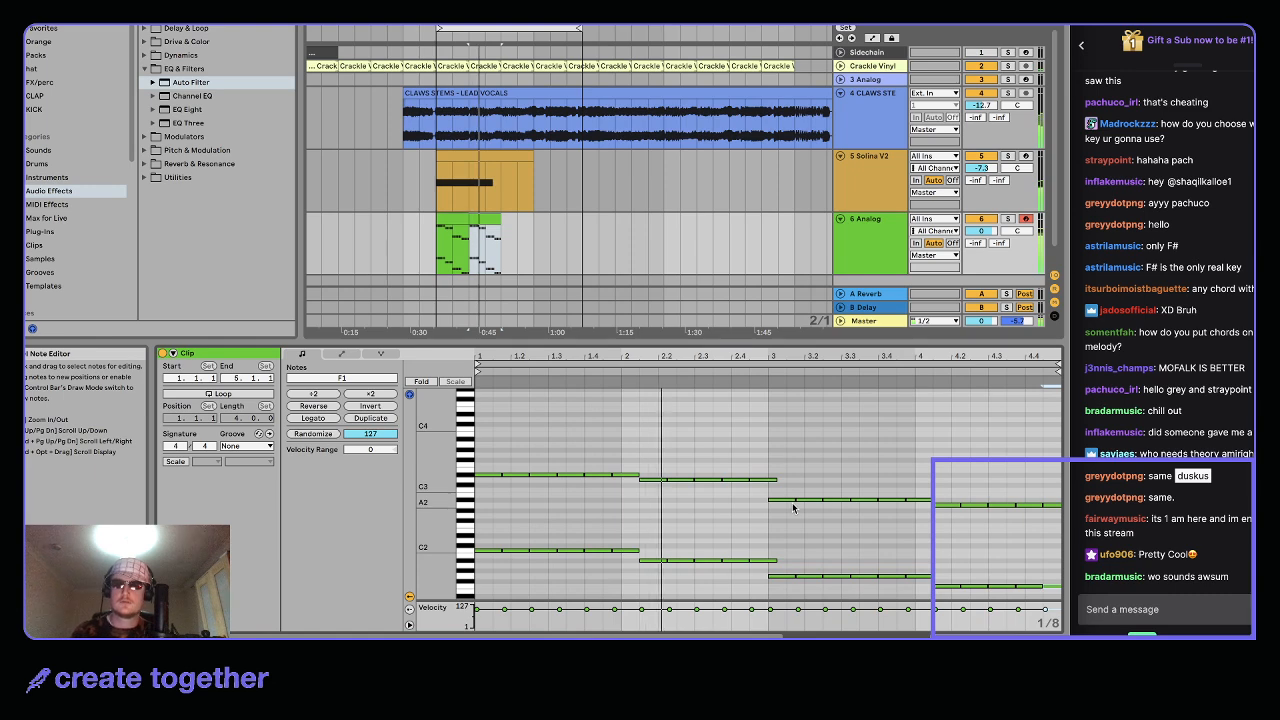
pyautogui.moveTo(787, 508); pyautogui.dragTo(920, 493)
pyautogui.press('Up')
pyautogui.press('Up')
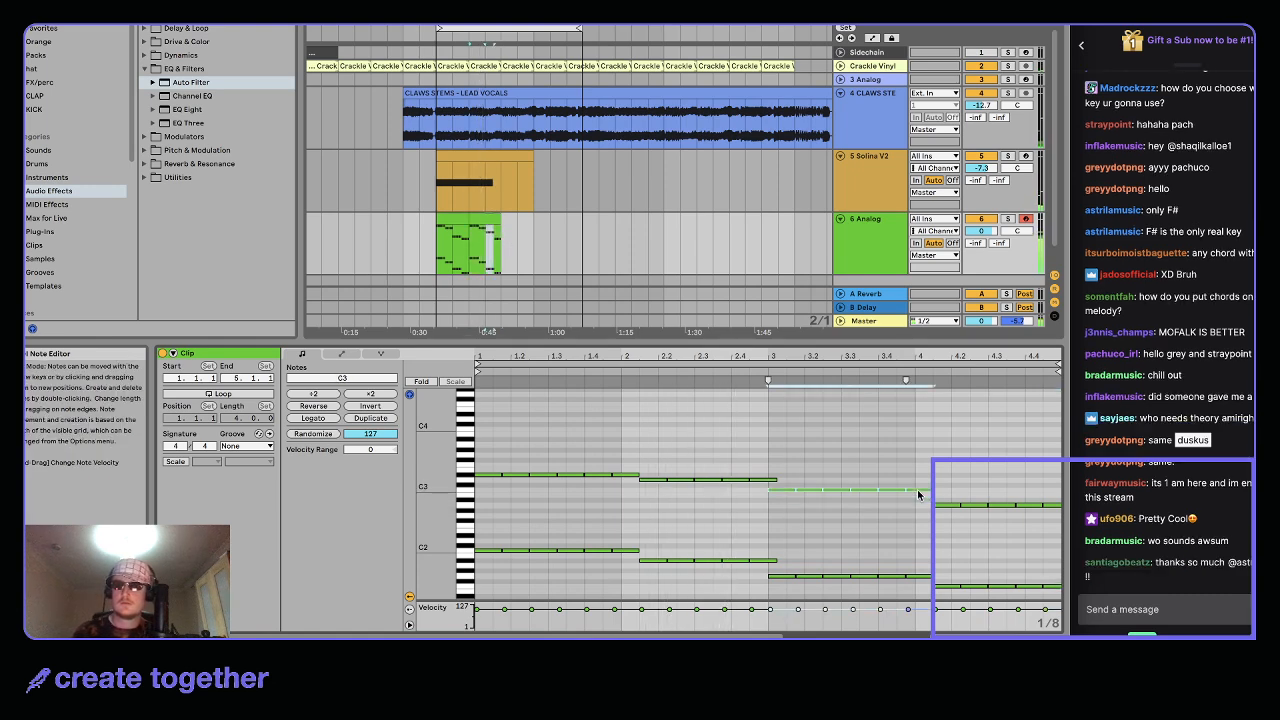
pyautogui.moveTo(776, 560); pyautogui.dragTo(900, 568)
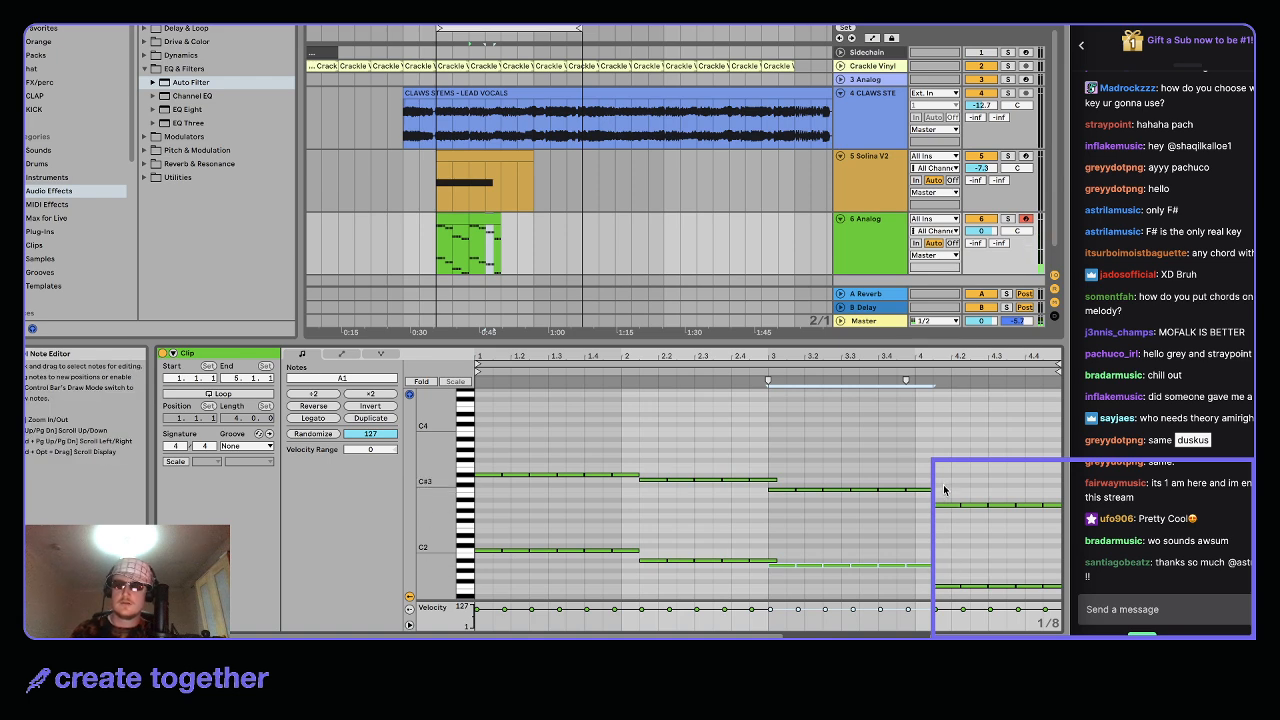
pyautogui.press('super+z')
pyautogui.press('super+z')
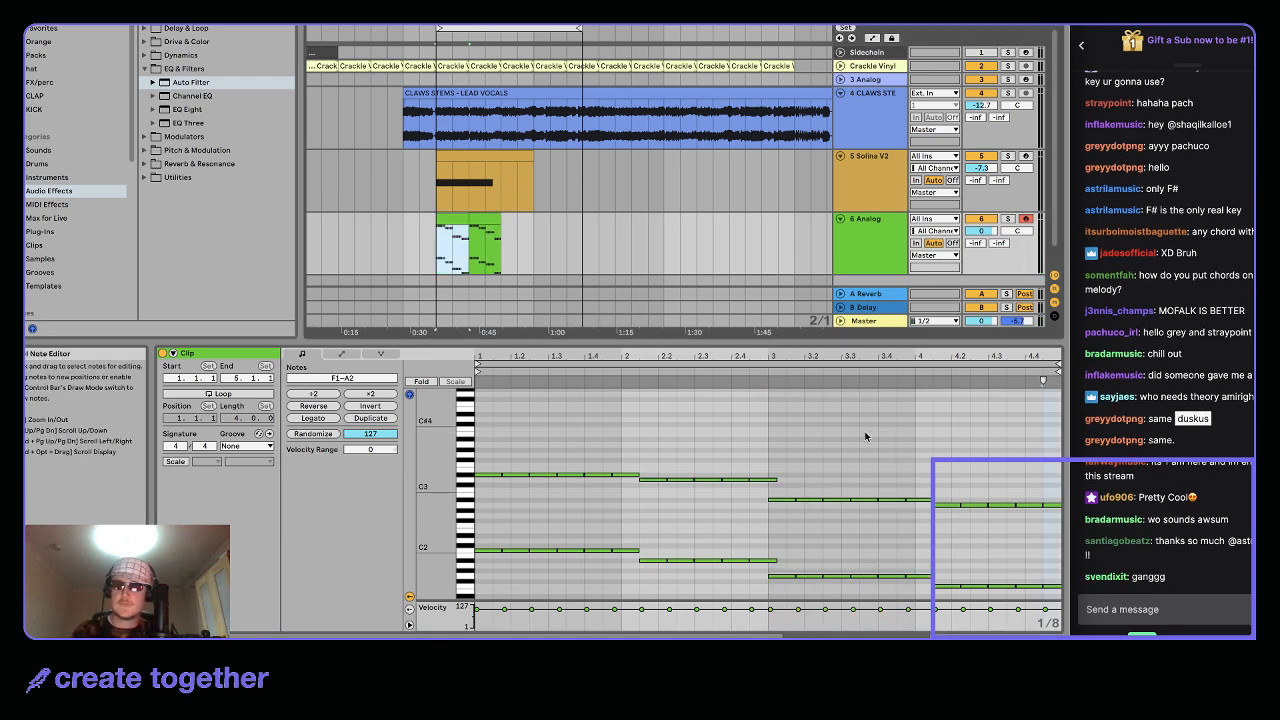
# In the first Analog clip, raise the first two A2 notes to A#2 and the first two F1 notes to G1
pyautogui.click(946, 496)
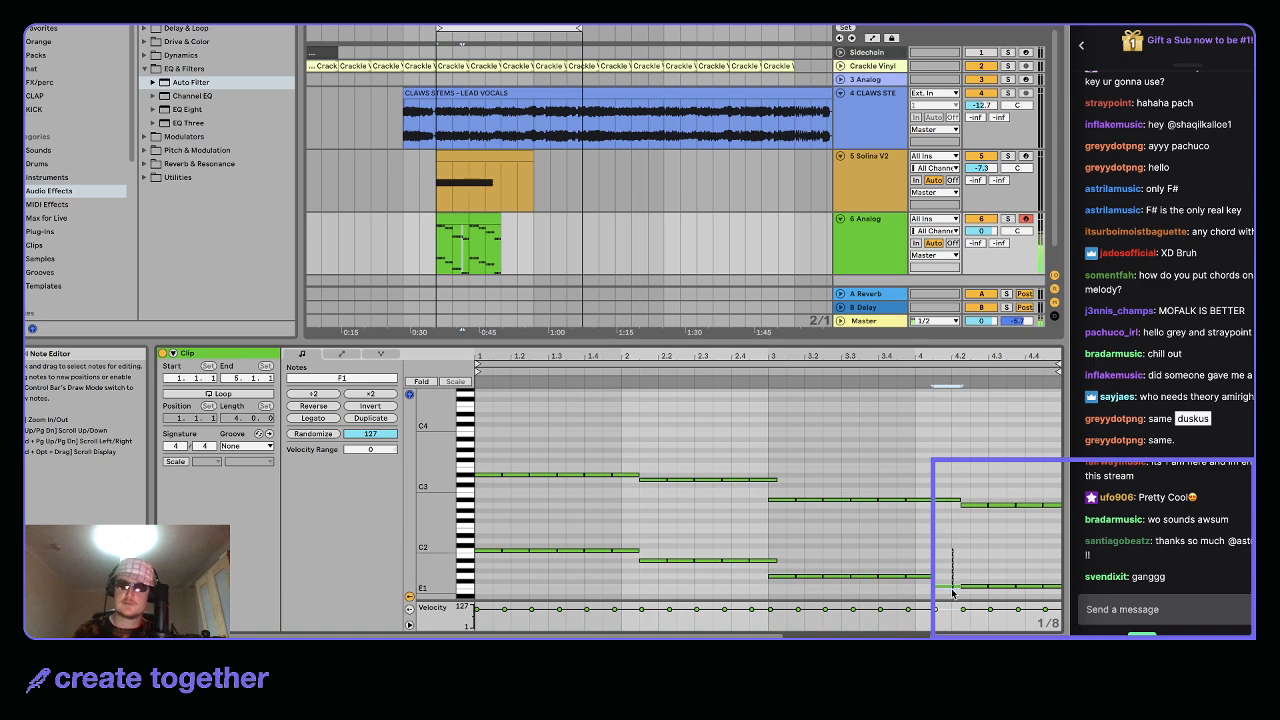
pyautogui.press('Up')
pyautogui.press('Up')
pyautogui.moveTo(970, 490); pyautogui.dragTo(971, 471)
pyautogui.press('Up')
pyautogui.press('Up')
pyautogui.press('Up')
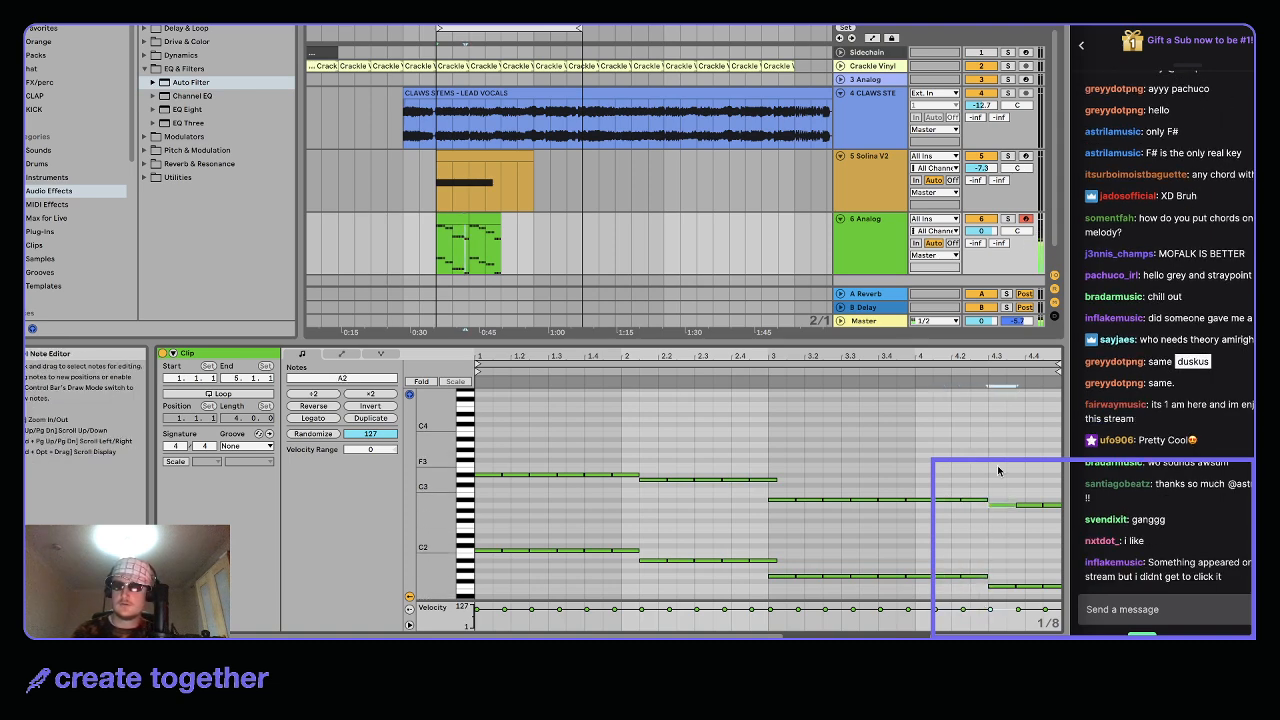
# Consolidate the two Analog clips into one eight-bar clip
pyautogui.click(486, 222)
pyautogui.press('space')
pyautogui.press('super+j')
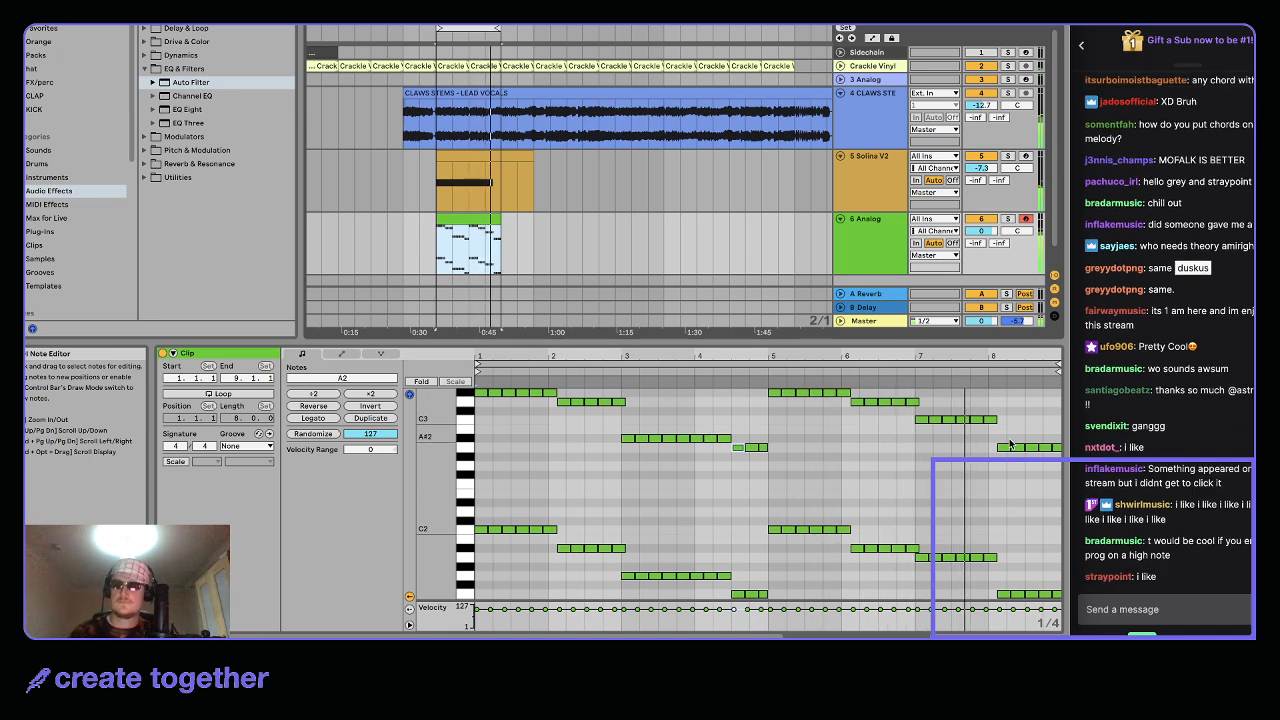
# Delete the A2 and F1 notes closing bar 8 and duplicate the C3 and A1 notes to the clip's end
pyautogui.moveTo(1001, 434); pyautogui.dragTo(975, 408)
pyautogui.press('Delete')
pyautogui.press('super+d')
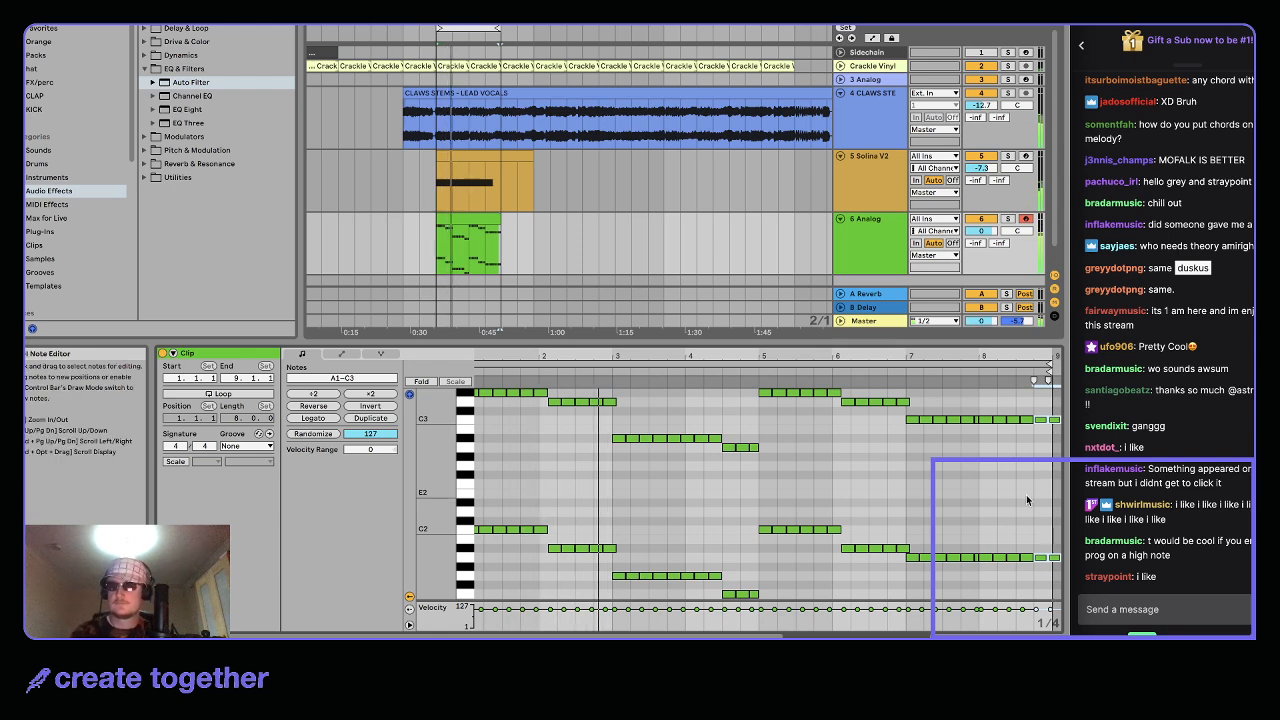
# Shift the C3 and A1 notes in bar 8 to the right and fill the gap with one duplicated note pair
pyautogui.scroll(3, 1013, 527)
pyautogui.scroll(-3, 964, 582)
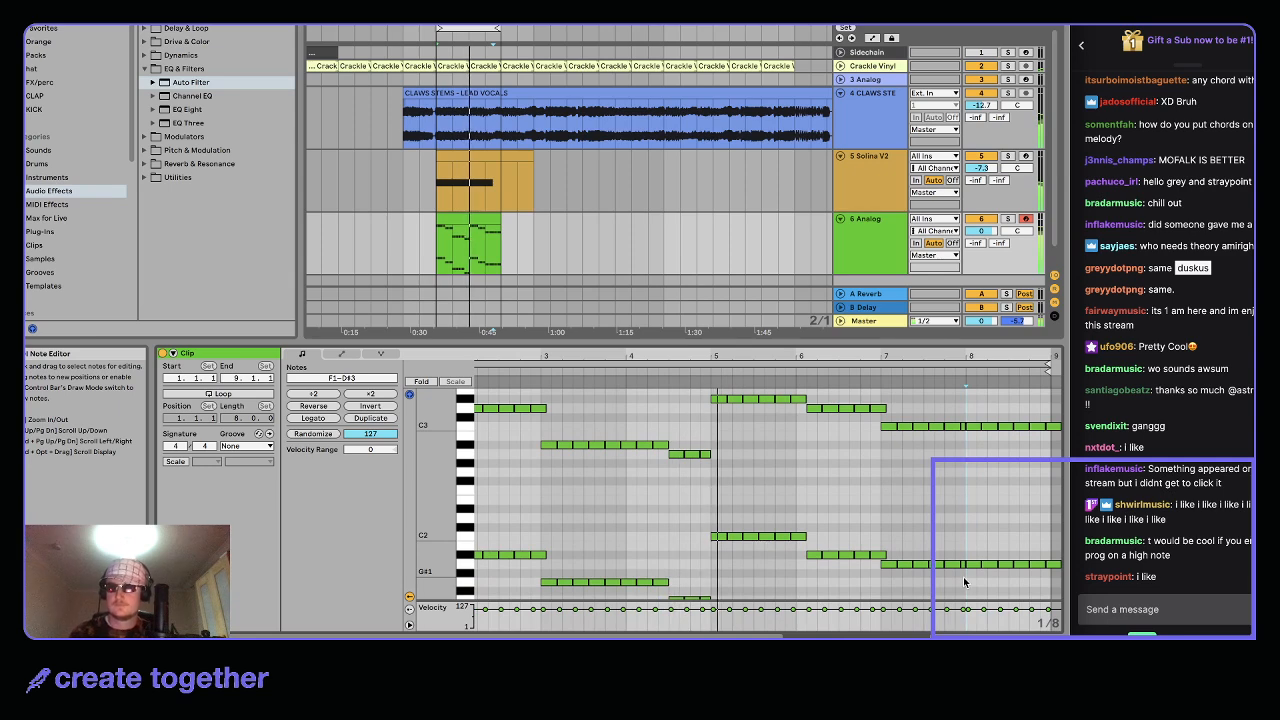
pyautogui.scroll(3, 920, 490)
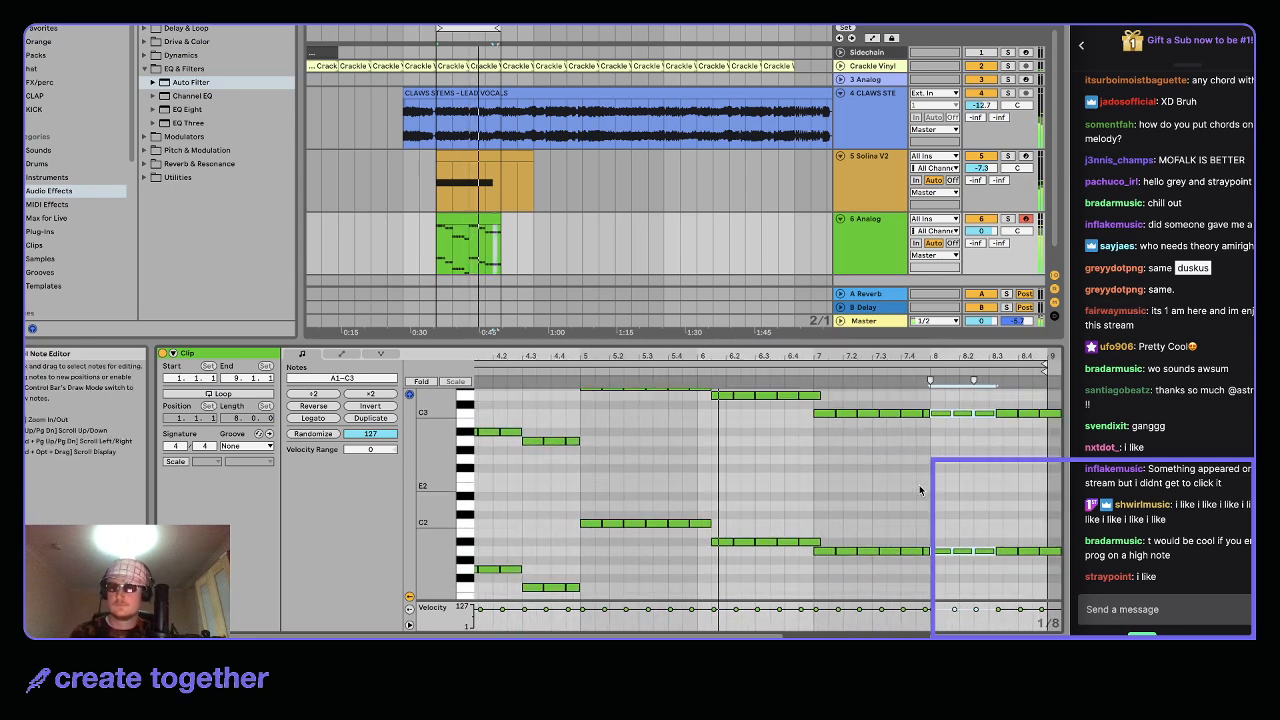
pyautogui.moveTo(939, 573); pyautogui.dragTo(1143, 362)
pyautogui.press('Right')
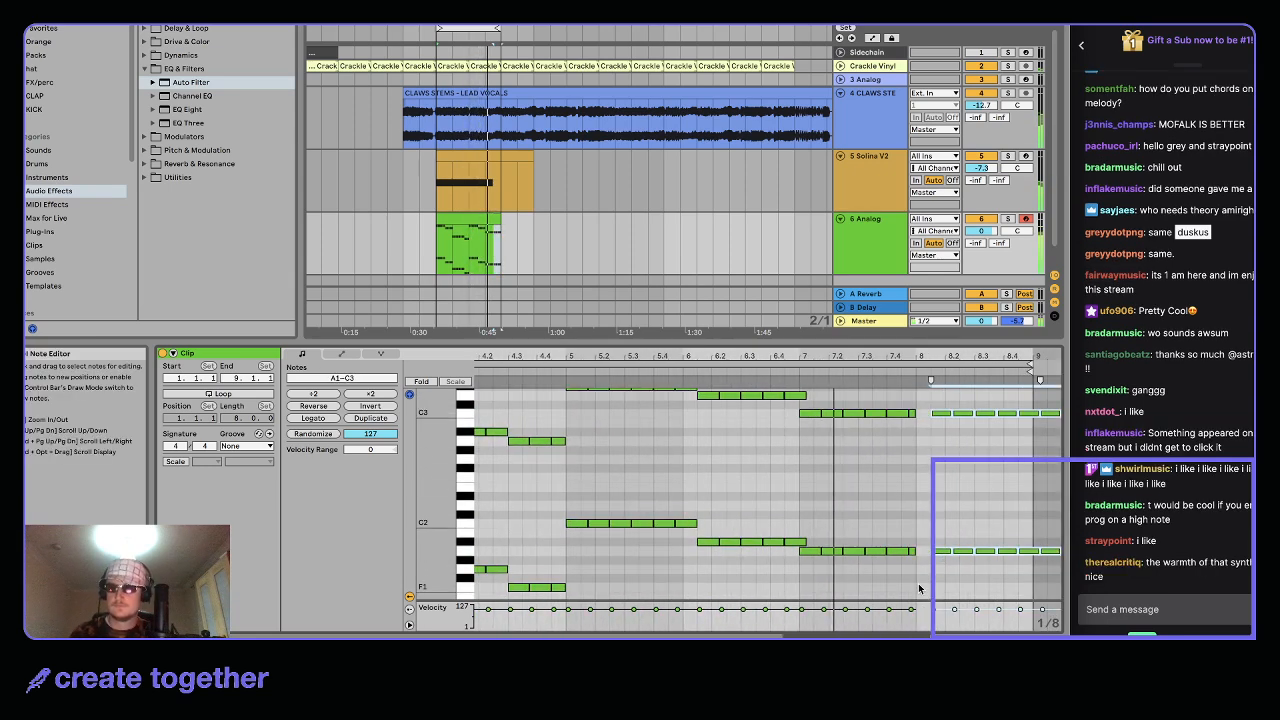
pyautogui.scroll(3, 919, 588)
pyautogui.scroll(2, 911, 578)
pyautogui.moveTo(901, 574); pyautogui.dragTo(918, 427)
pyautogui.scroll(-3, 933, 430)
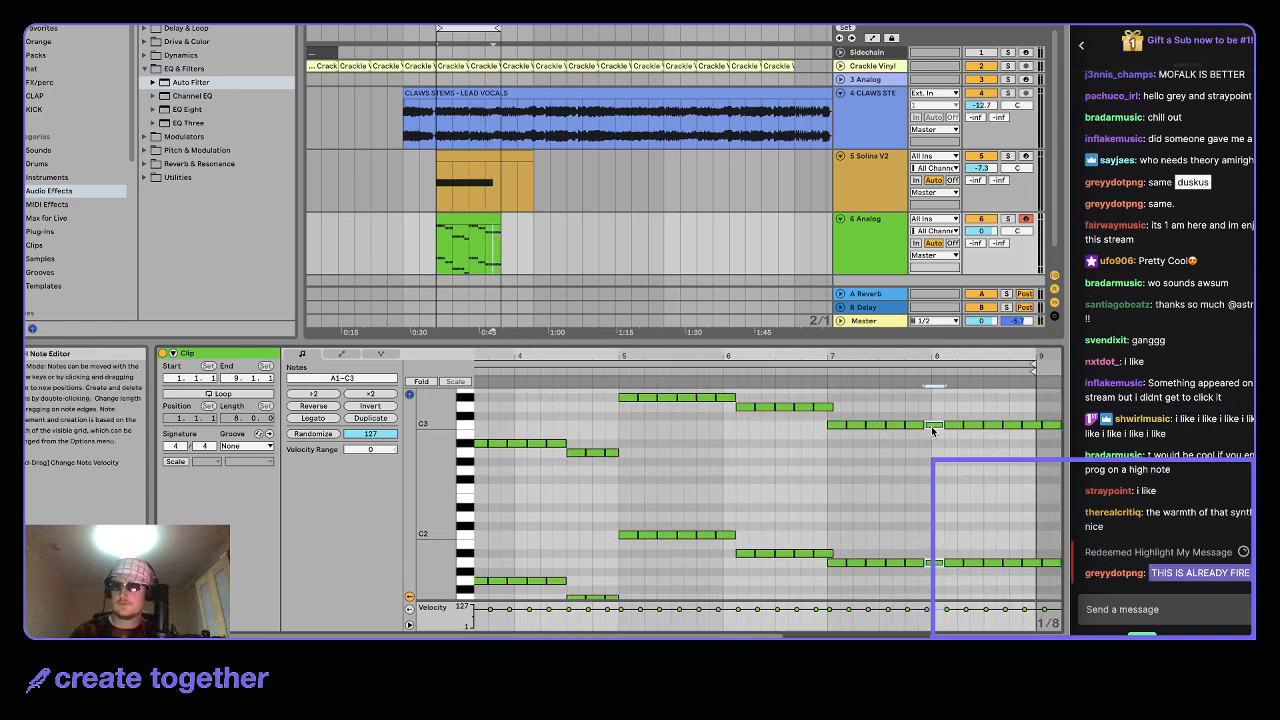
# Repeat the six opening D#3 notes back-to-back to extend the D#3 line up to bar 5
pyautogui.hscroll(-5, 700, 467)
pyautogui.scroll(1, 700, 467)
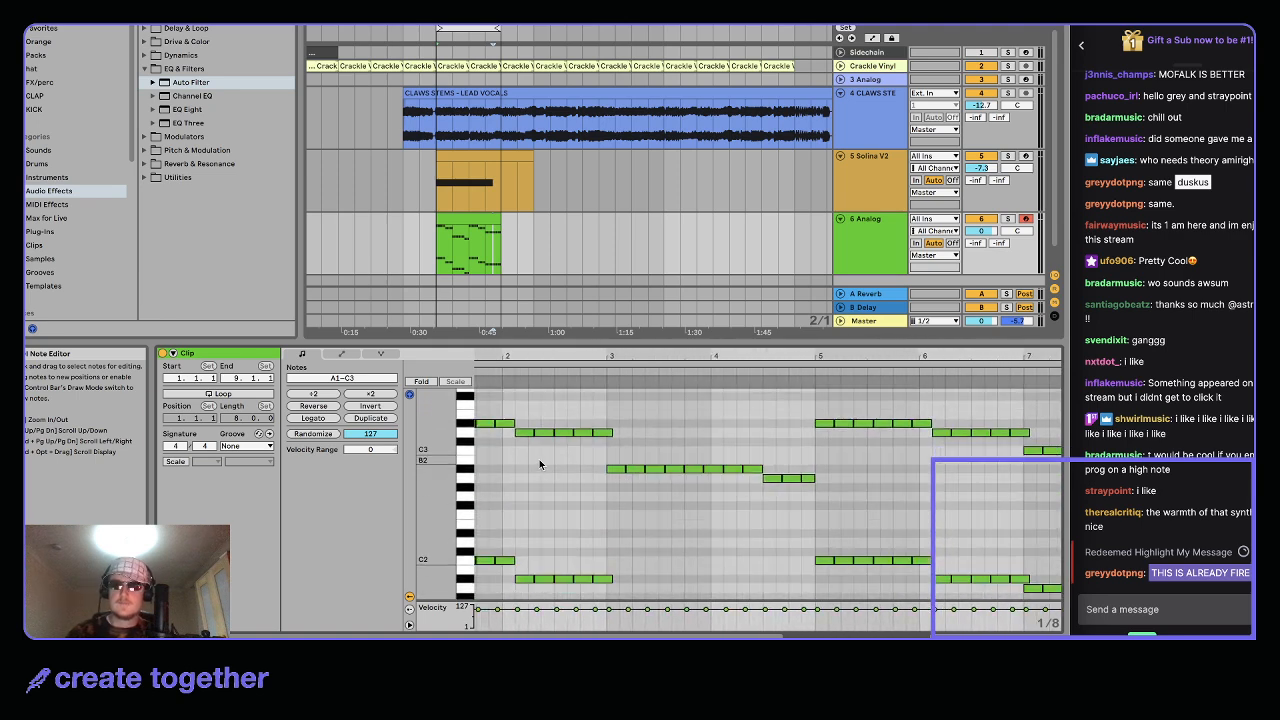
pyautogui.hscroll(-3, 537, 465)
pyautogui.scroll(3, 537, 465)
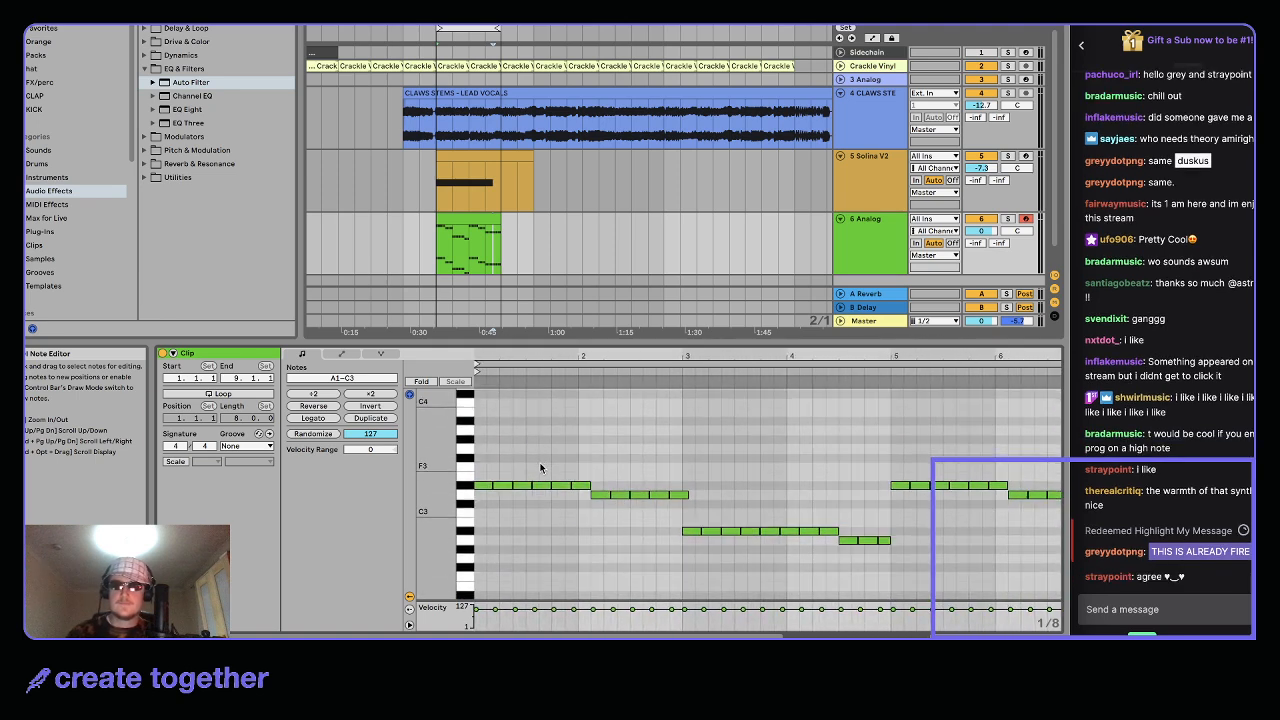
pyautogui.click(493, 496)
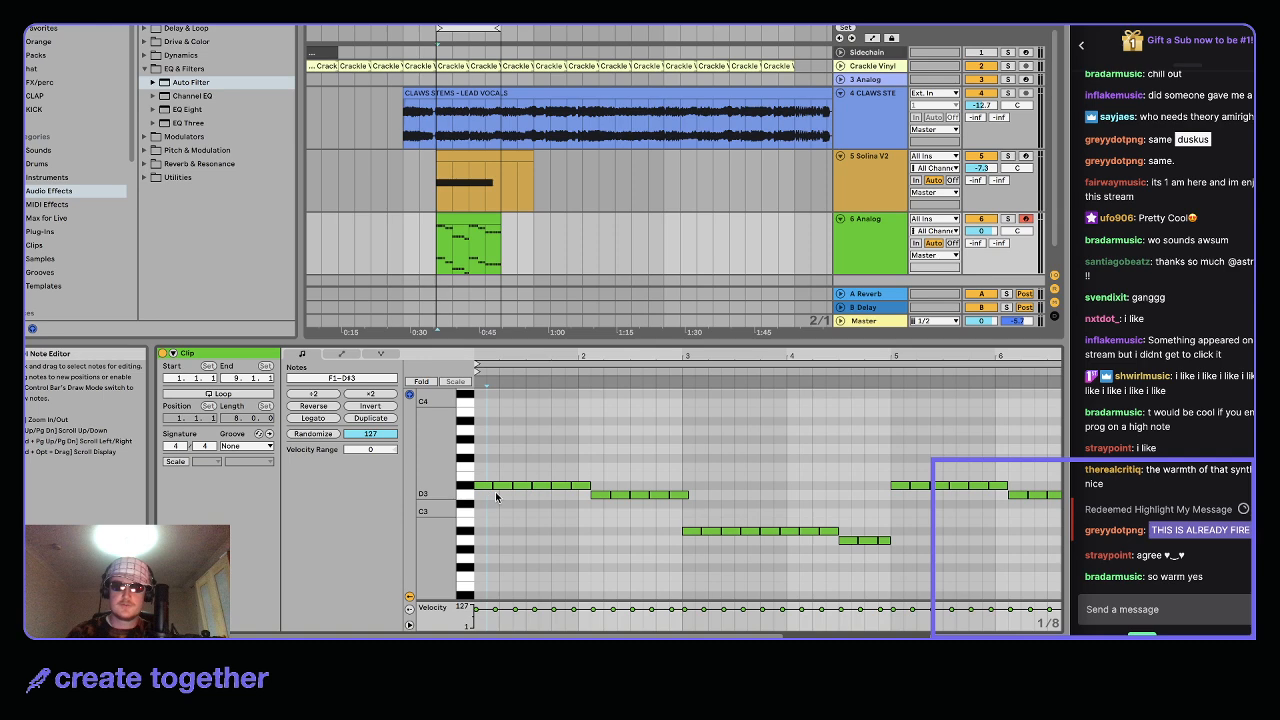
pyautogui.moveTo(611, 476); pyautogui.dragTo(472, 487)
pyautogui.scroll(-3, 541, 470)
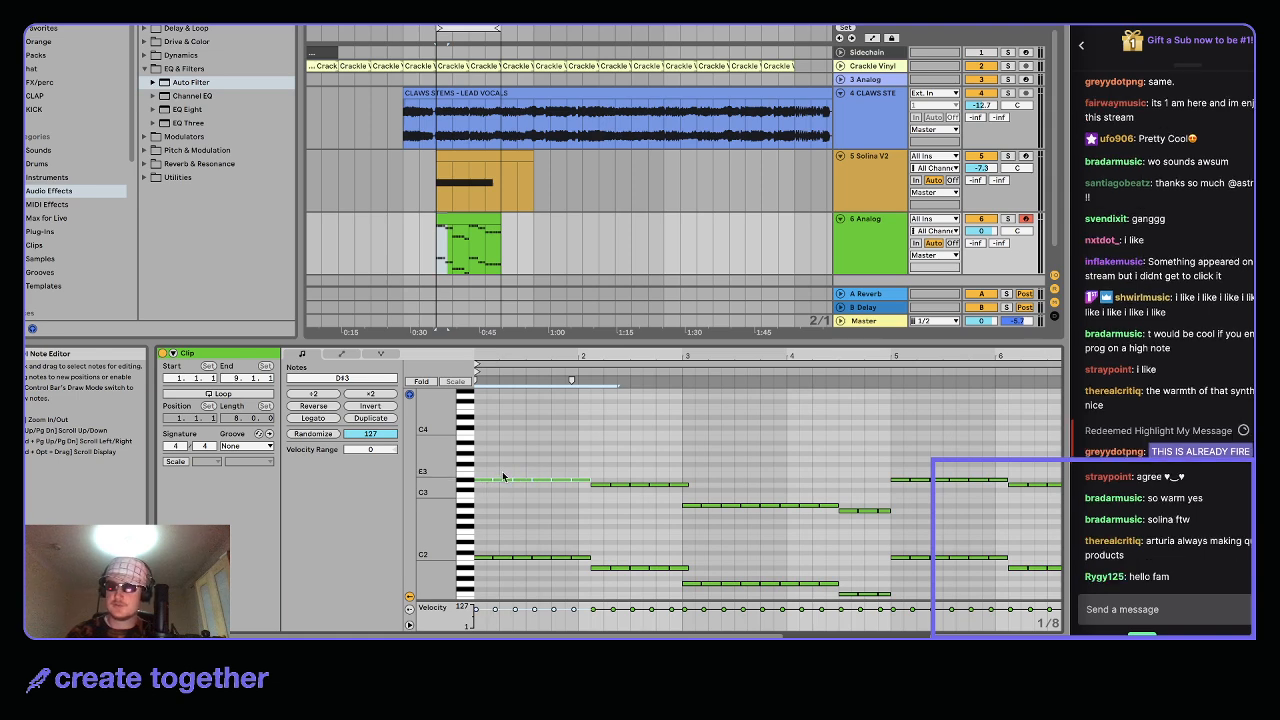
pyautogui.moveTo(478, 474); pyautogui.dragTo(576, 476)
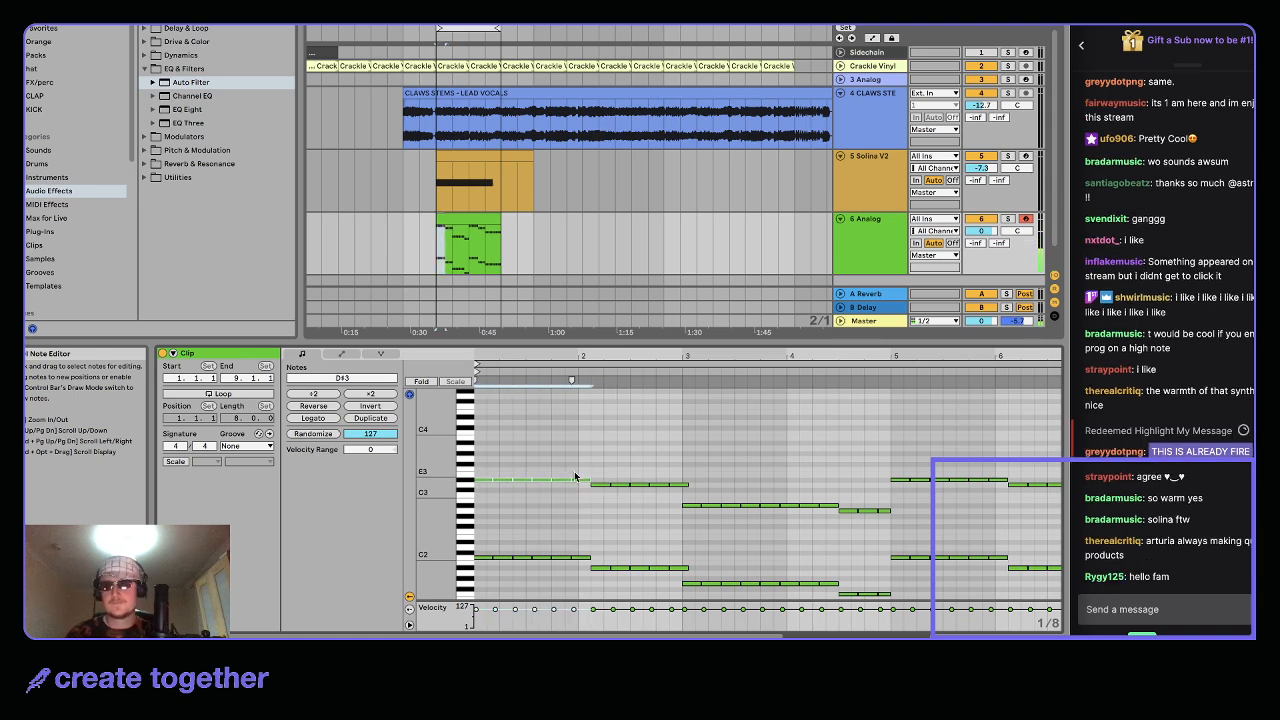
pyautogui.press('super+d')
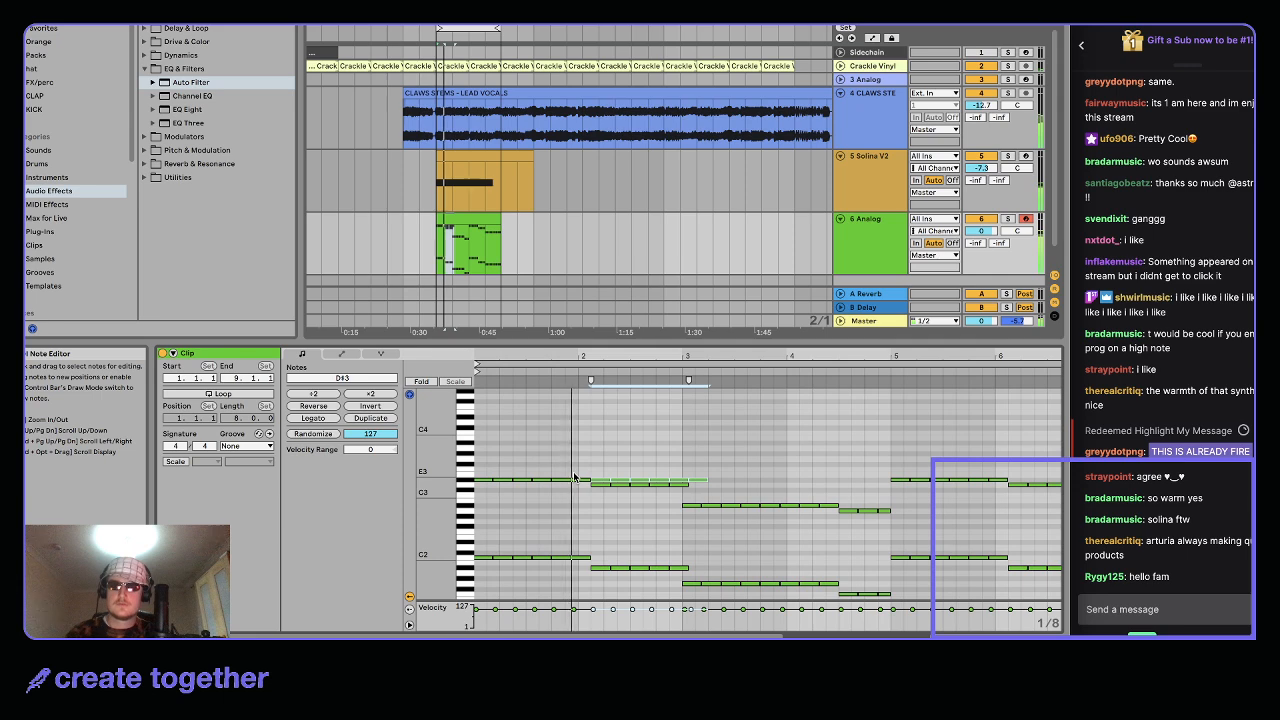
pyautogui.press('super+d')
pyautogui.press('super+d')
pyautogui.press('super+d')
pyautogui.press('super+d')
pyautogui.press('super+z')
pyautogui.moveTo(588, 488); pyautogui.dragTo(757, 477)
pyautogui.press('super+d')
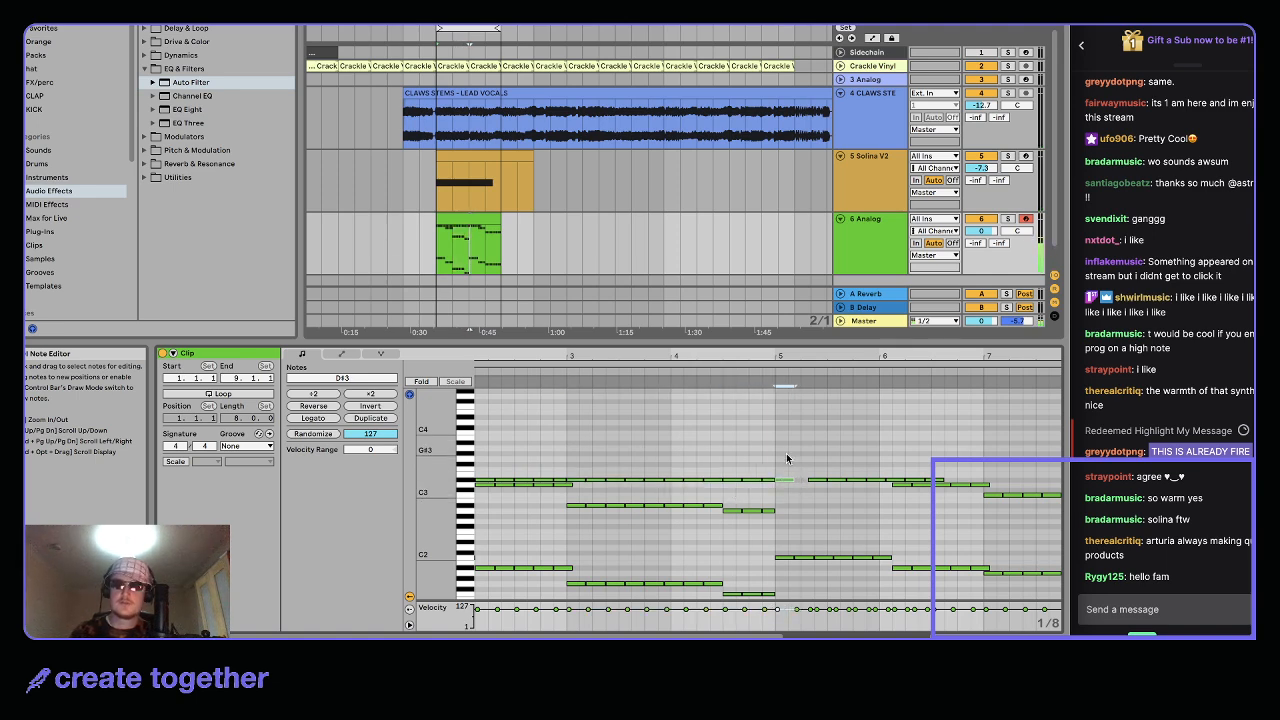
# Duplicate the D#3 line of bars 1 to 4 across bars 5 to 8
pyautogui.hscroll(-5, 787, 458)
pyautogui.moveTo(483, 449); pyautogui.dragTo(882, 462)
pyautogui.press('super+d')
pyautogui.scroll(-4, 882, 462)
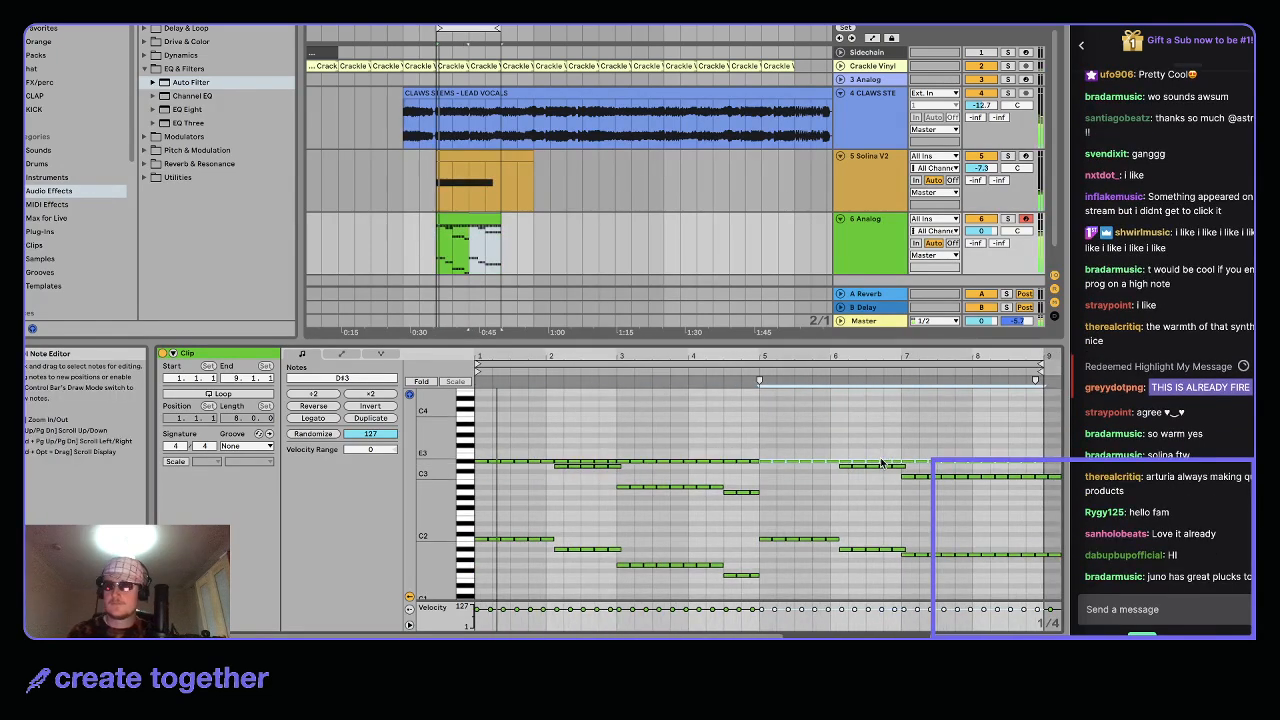
# Set the Auto Filter cutoff on the Analog track to about 373 Hz with 16% resonance
pyautogui.hotkey('shift', 'Tab')
pyautogui.moveTo(783, 576); pyautogui.dragTo(780, 579)
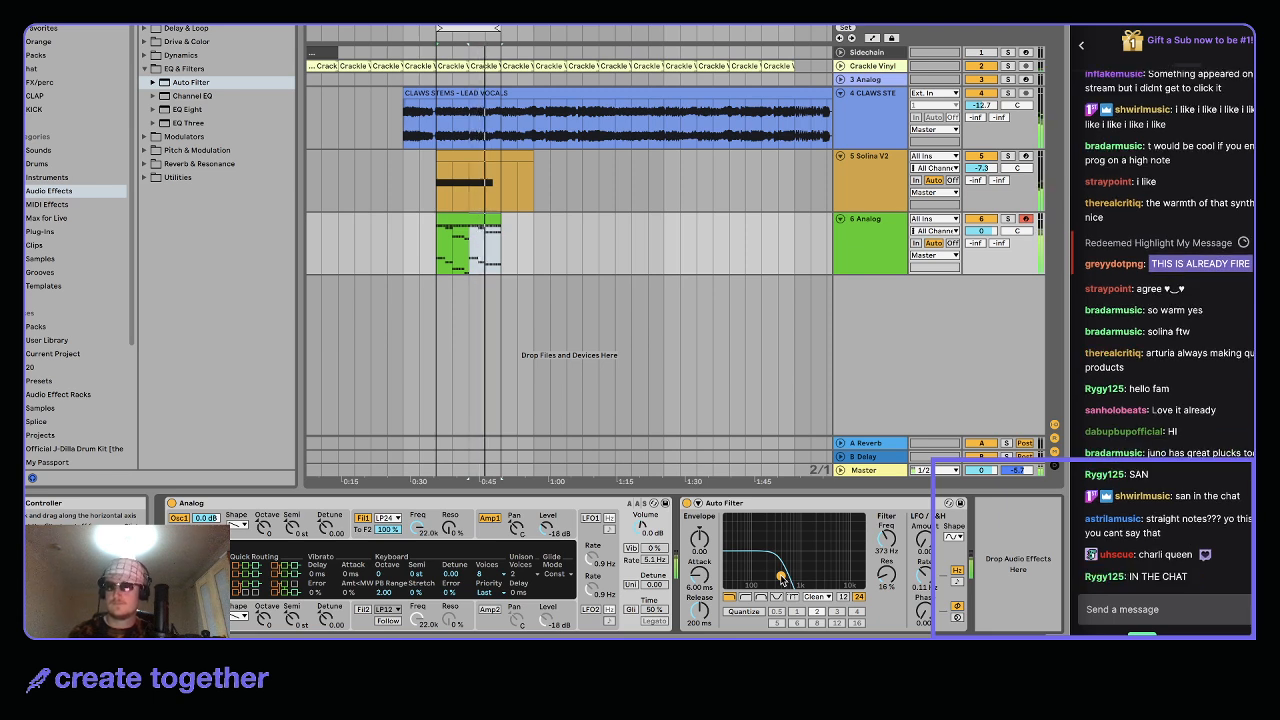
pyautogui.click(458, 219)
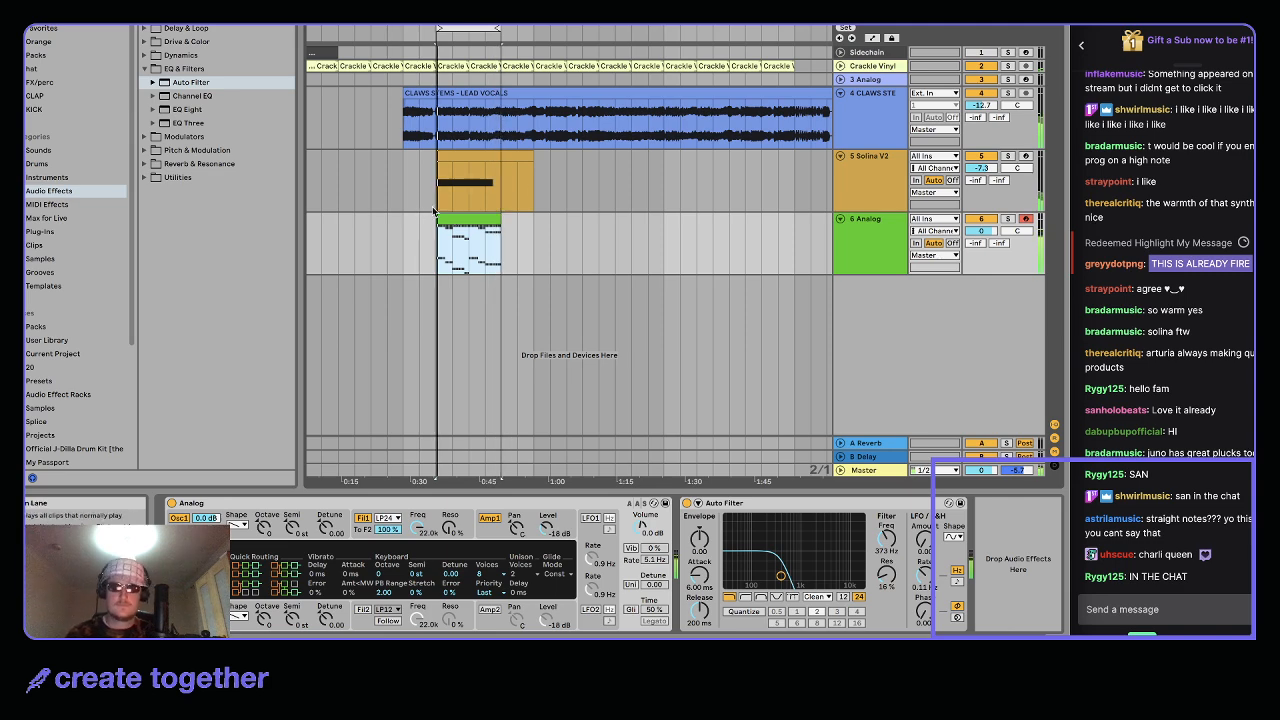
# Add a D#3 note to the Solina V2 clip, running from mid bar 4 to near the end of bar 5
pyautogui.doubleClick(470, 185)
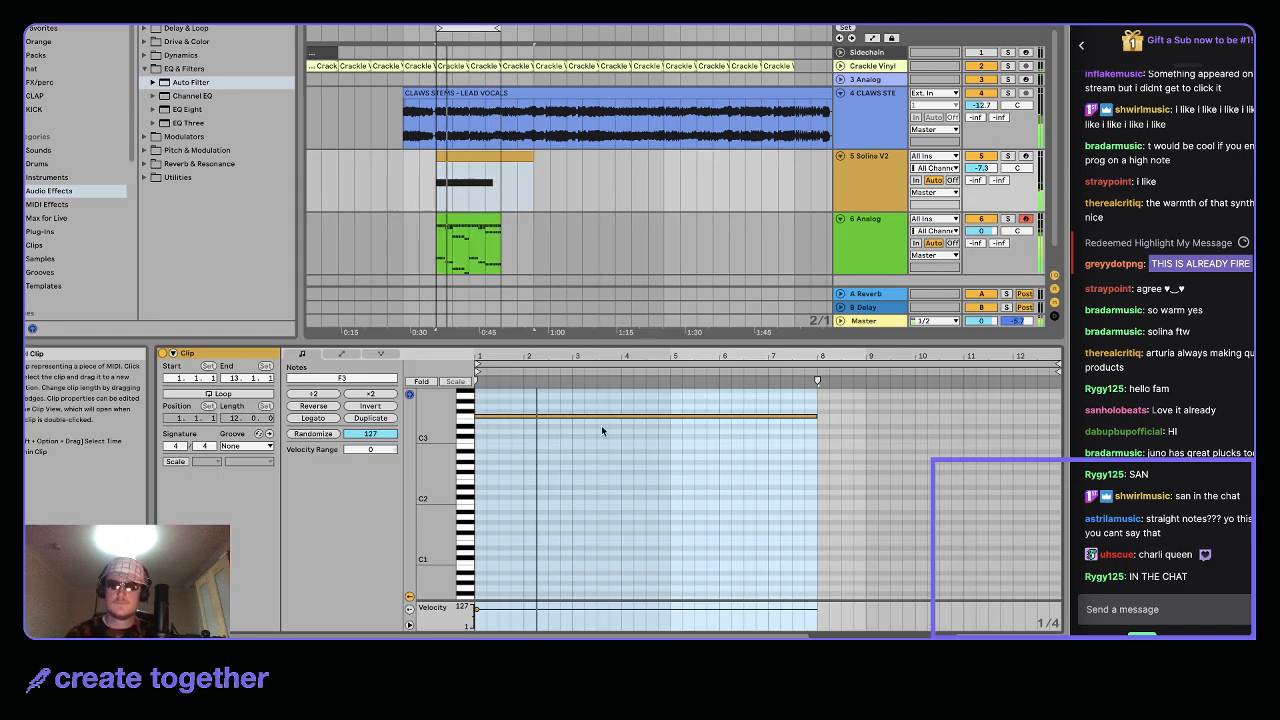
pyautogui.click(651, 531)
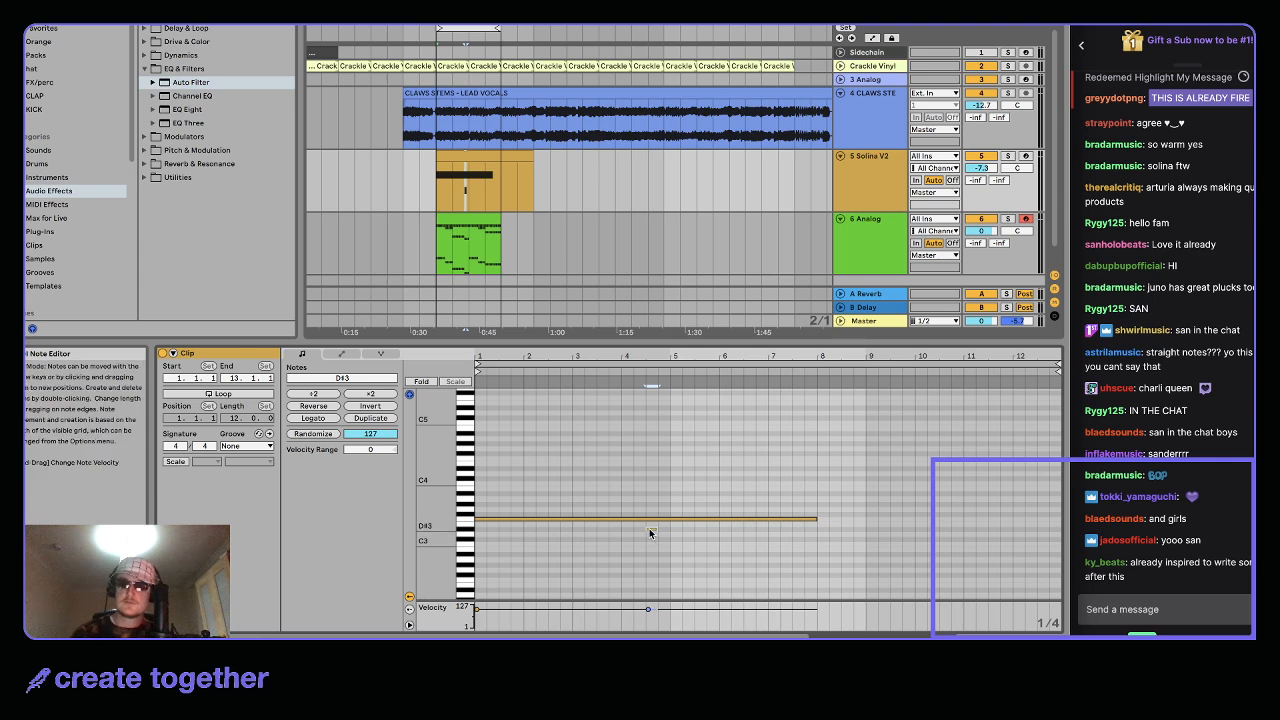
pyautogui.moveTo(649, 533); pyautogui.dragTo(707, 527)
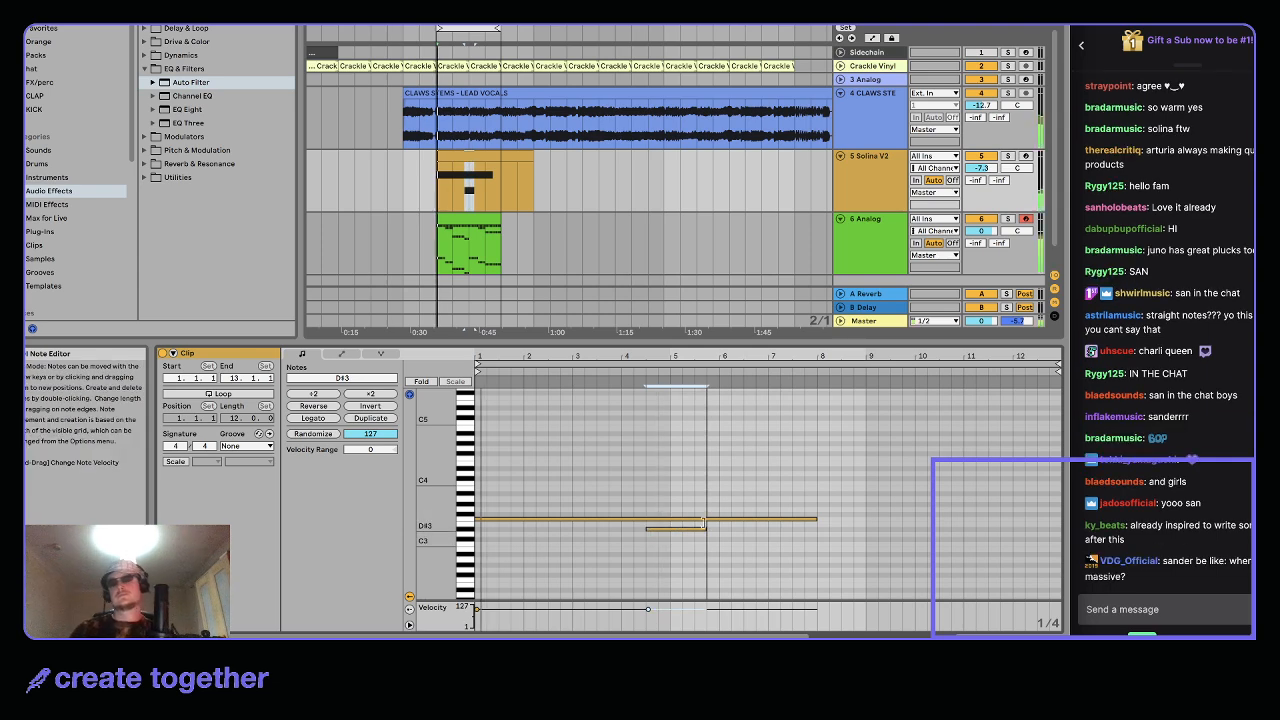
# Add a D3 note to the Solina V2 clip, running from bar 5 to just past bar 8
pyautogui.press('space')
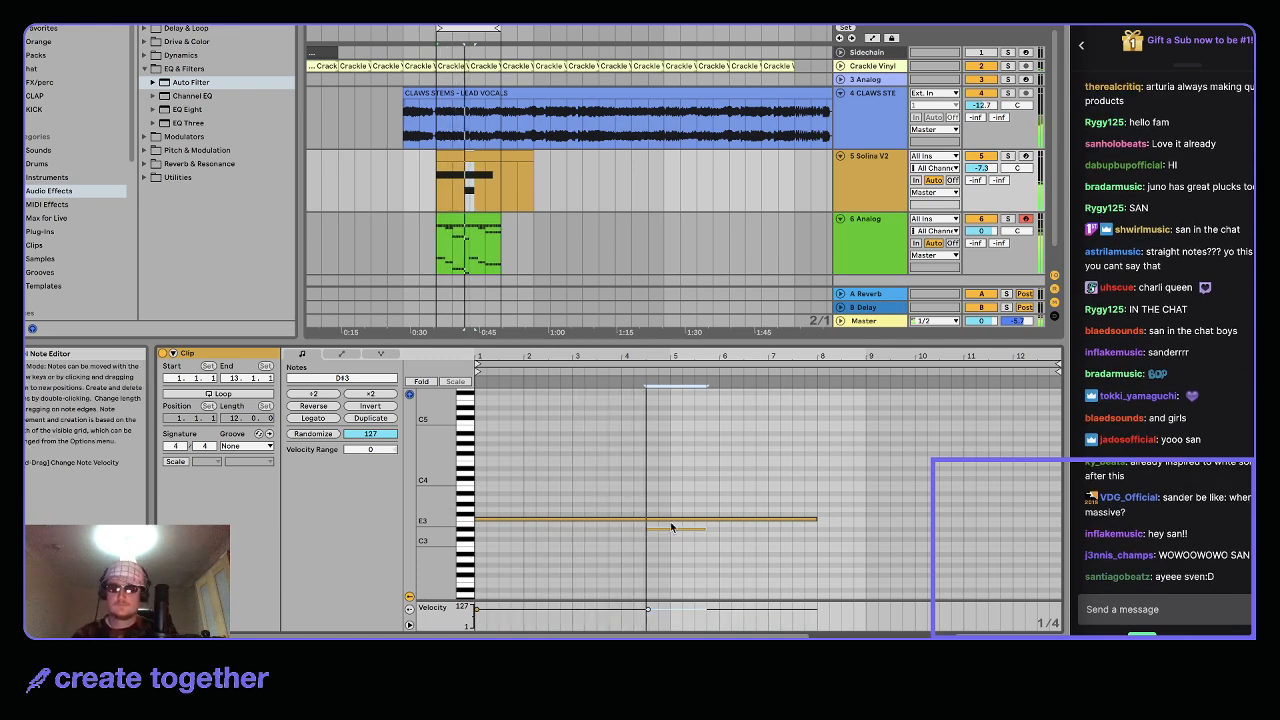
pyautogui.click(677, 531)
pyautogui.moveTo(679, 534); pyautogui.dragTo(829, 533)
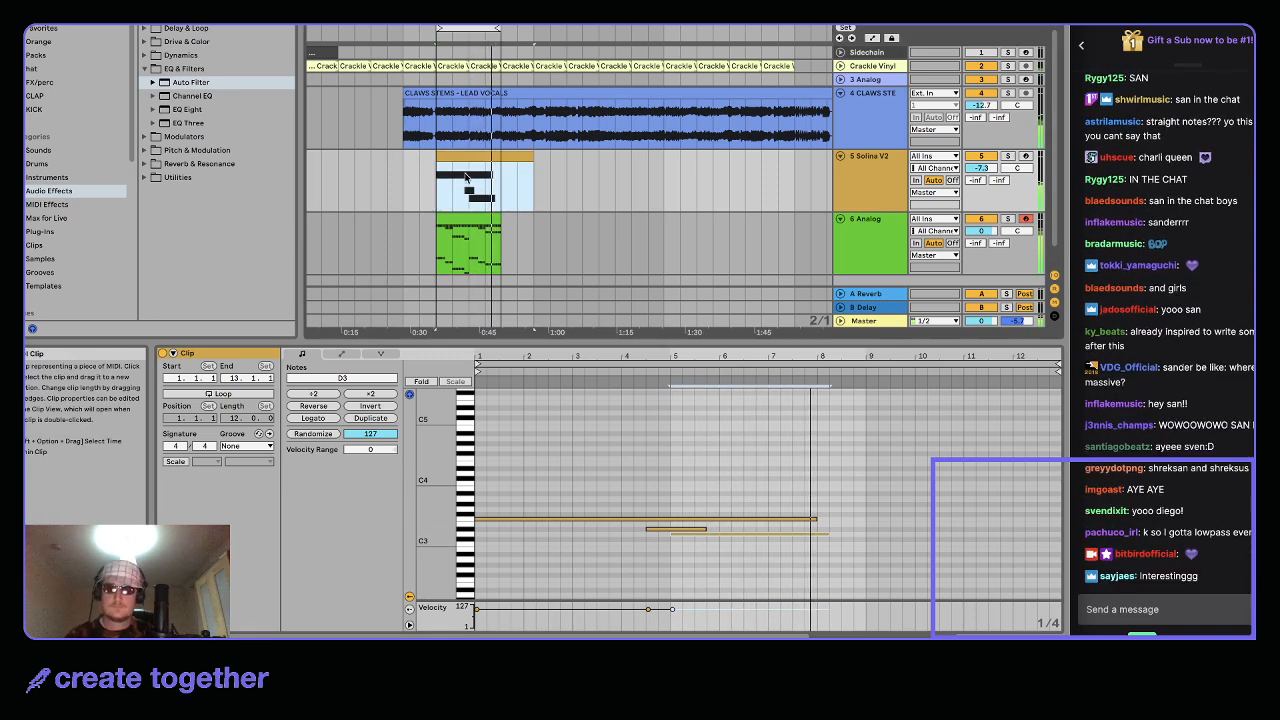
# Delete the D3 note that runs from bar 5 to past bar 8 in the Solina V2 clip
pyautogui.click(493, 219)
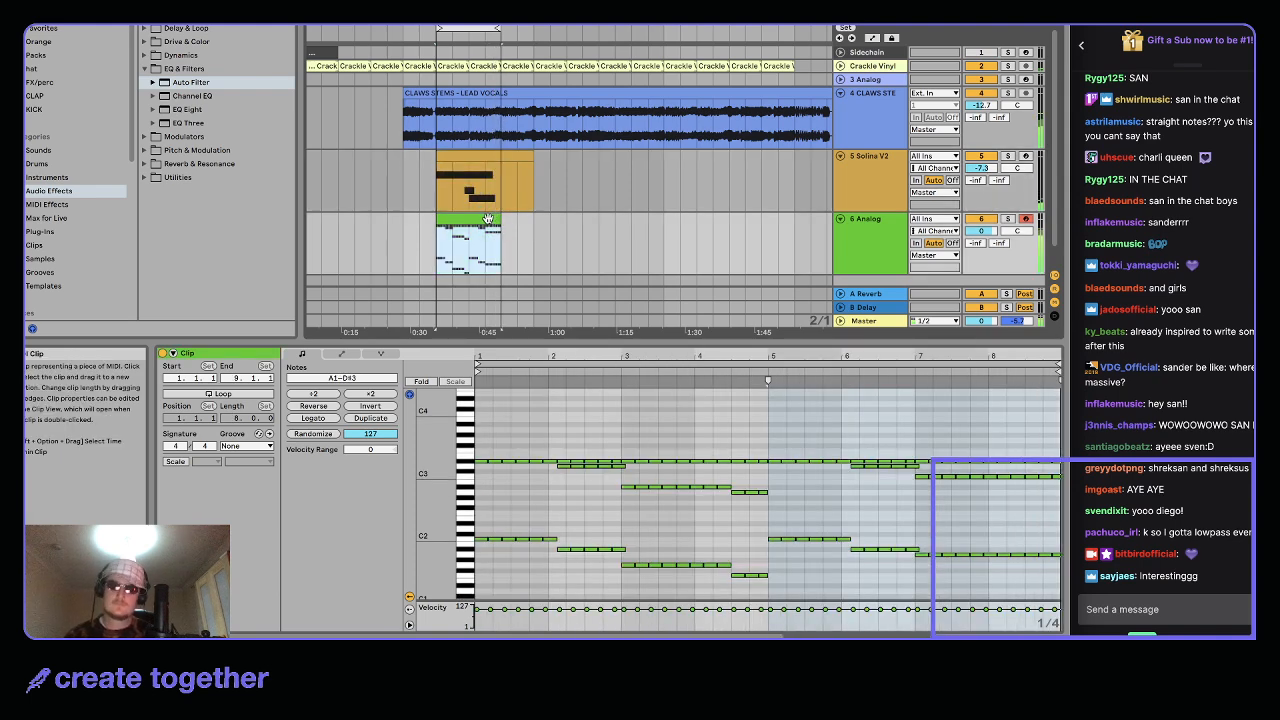
pyautogui.scroll(-1, 487, 218)
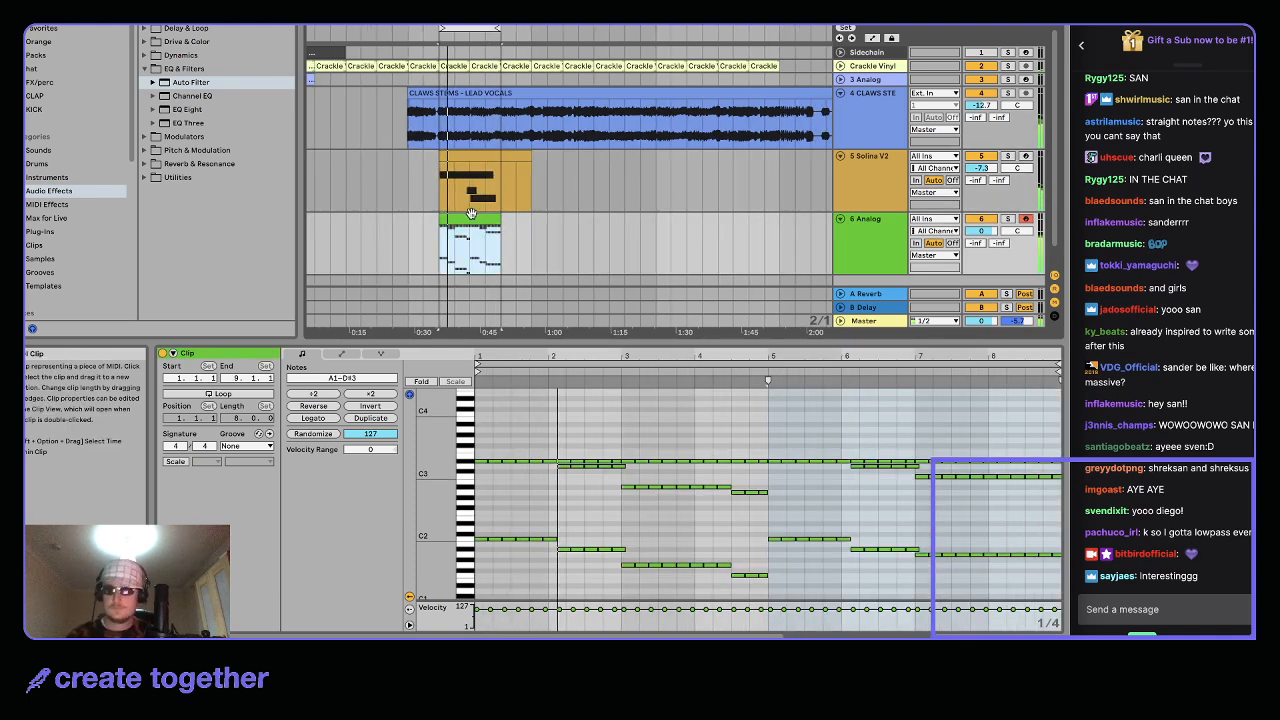
pyautogui.scroll(-1, 470, 214)
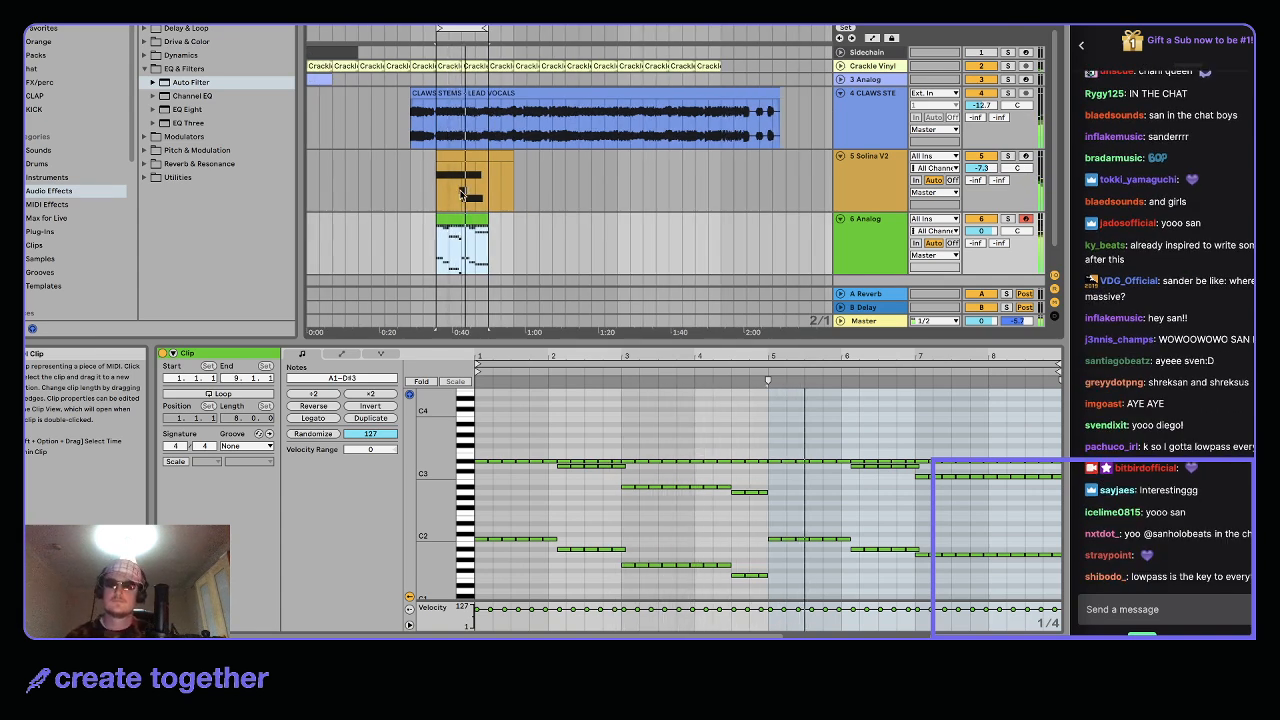
pyautogui.click(467, 155)
pyautogui.moveTo(815, 547)
pyautogui.mouseDown()
pyautogui.moveTo(796, 521)
pyautogui.moveTo(807, 528)
pyautogui.mouseUp()
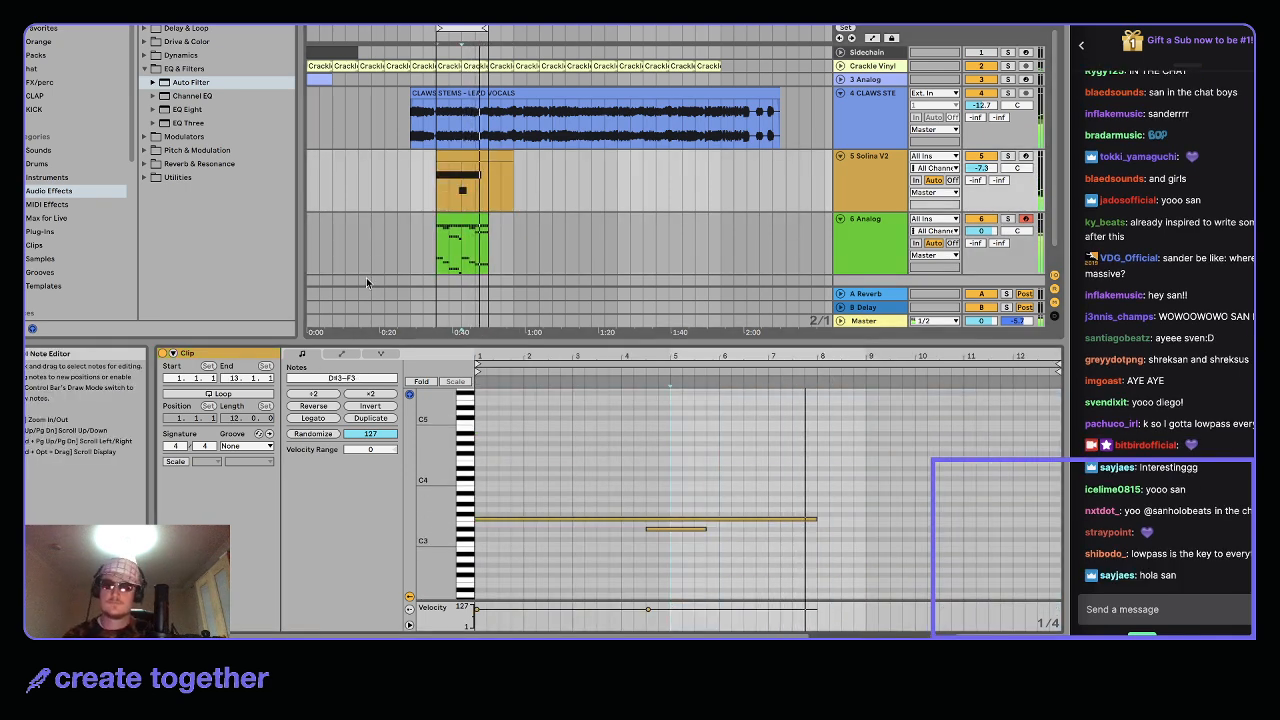
# Copy the C2 notes of bar 1 in the Analog clip up to G2, and repeat them at F2 across bar 2
pyautogui.click(449, 217)
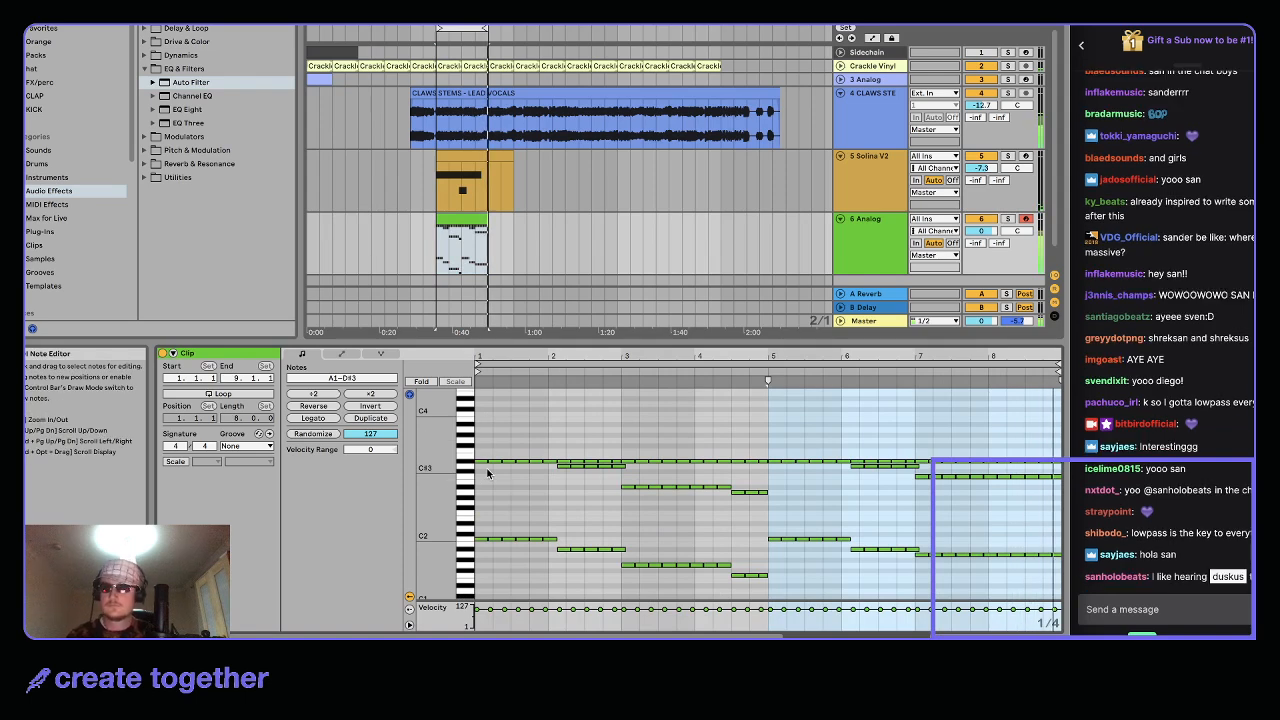
pyautogui.click(484, 545)
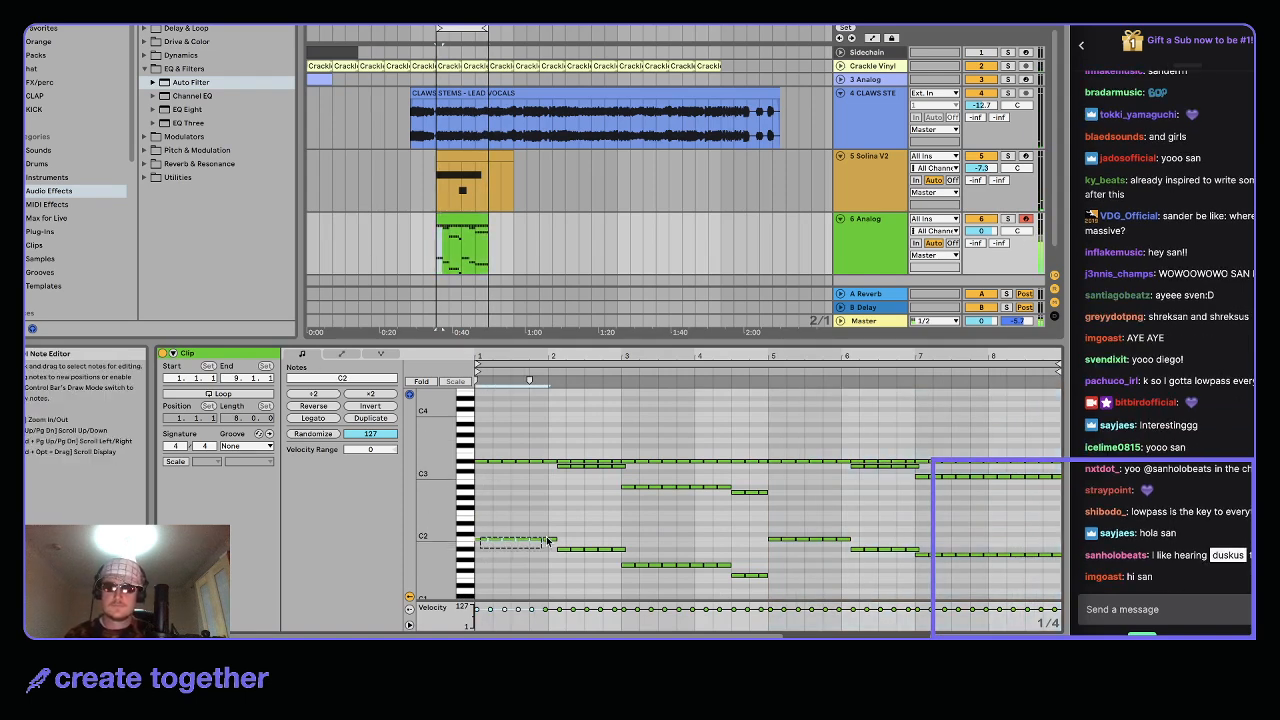
pyautogui.moveTo(548, 541); pyautogui.dragTo(548, 507)
pyautogui.hotkey('ctrl', 'd')
pyautogui.press('Down')
pyautogui.press('Down')
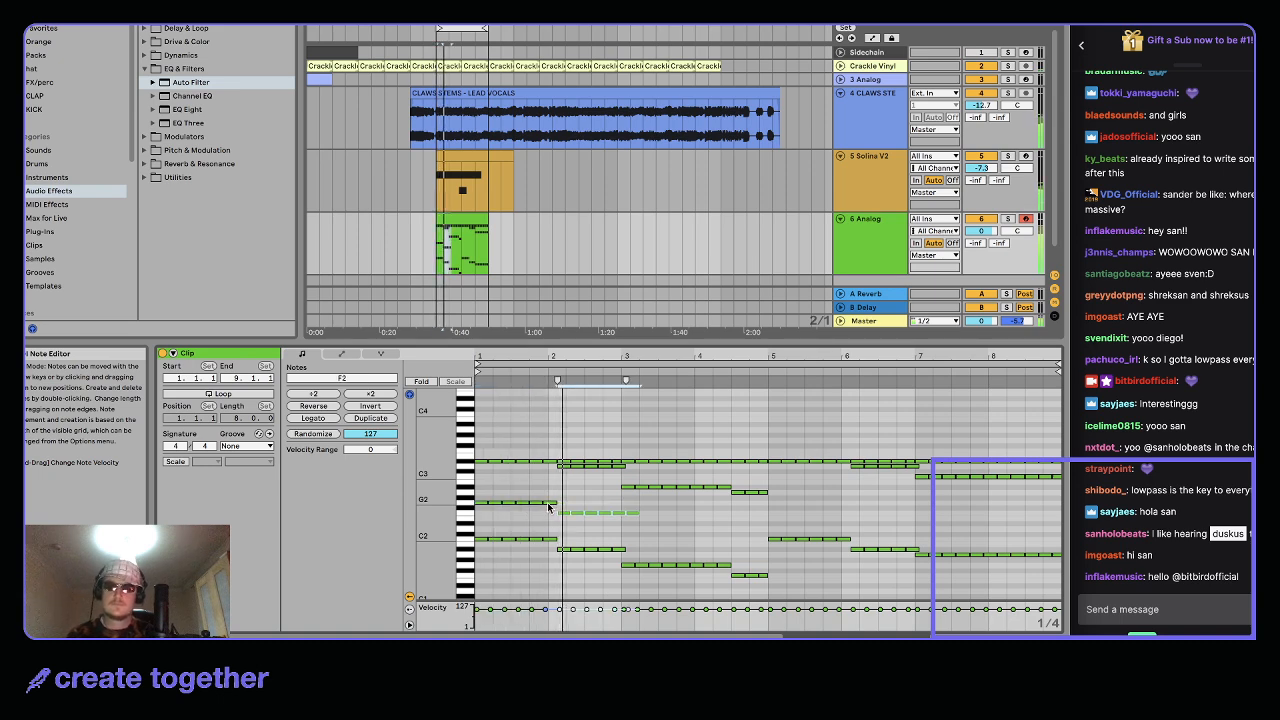
# Continue the copied line on D2 through bars 3 and 4, and remove the F2 note overlapping bar 3
pyautogui.hotkey('ctrl', 'd')
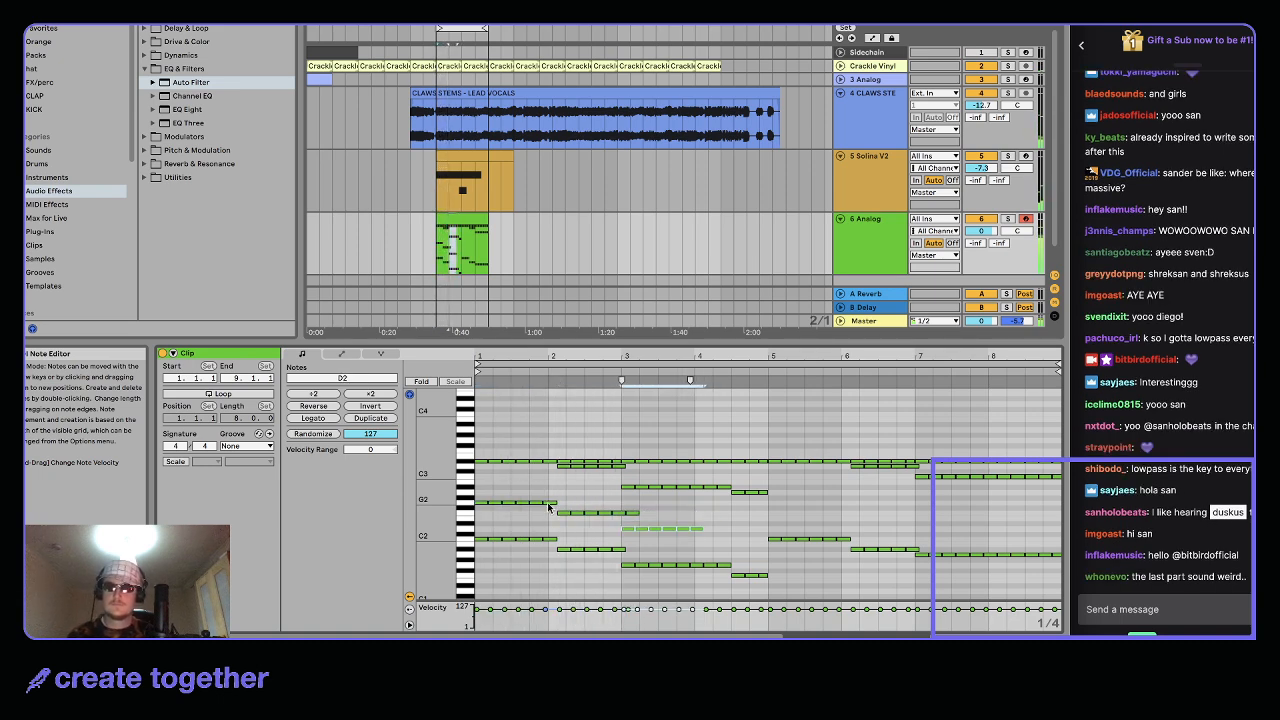
pyautogui.press('Down')
pyautogui.hotkey('ctrl', 'd')
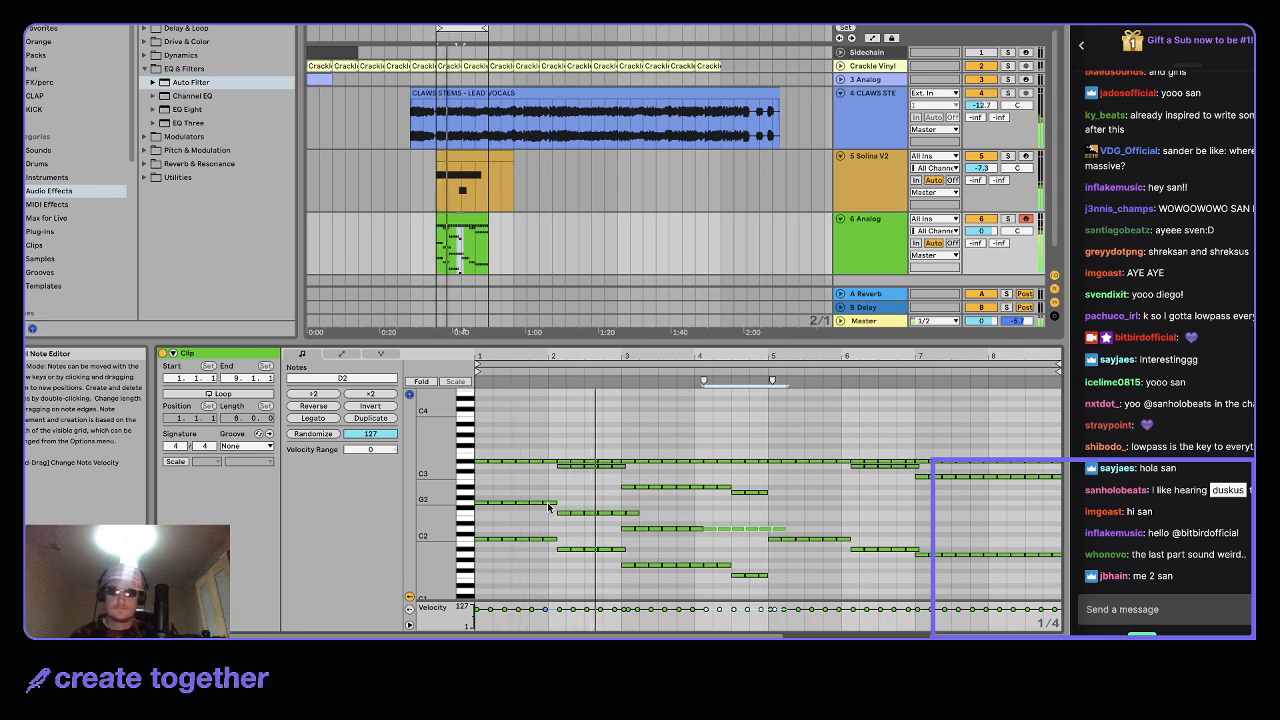
pyautogui.click(628, 515)
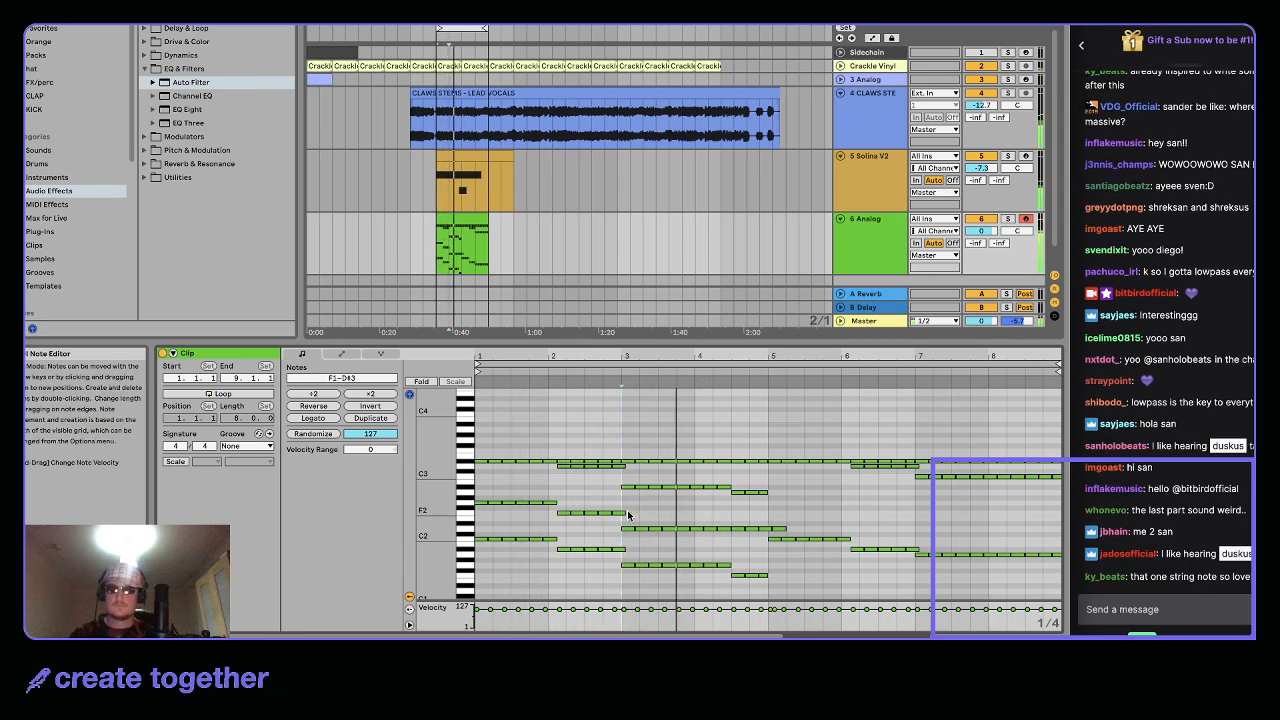
# Lower the D2 notes in the second half of bar 4 to C2 and tidy their end before bar 5
pyautogui.click(752, 528)
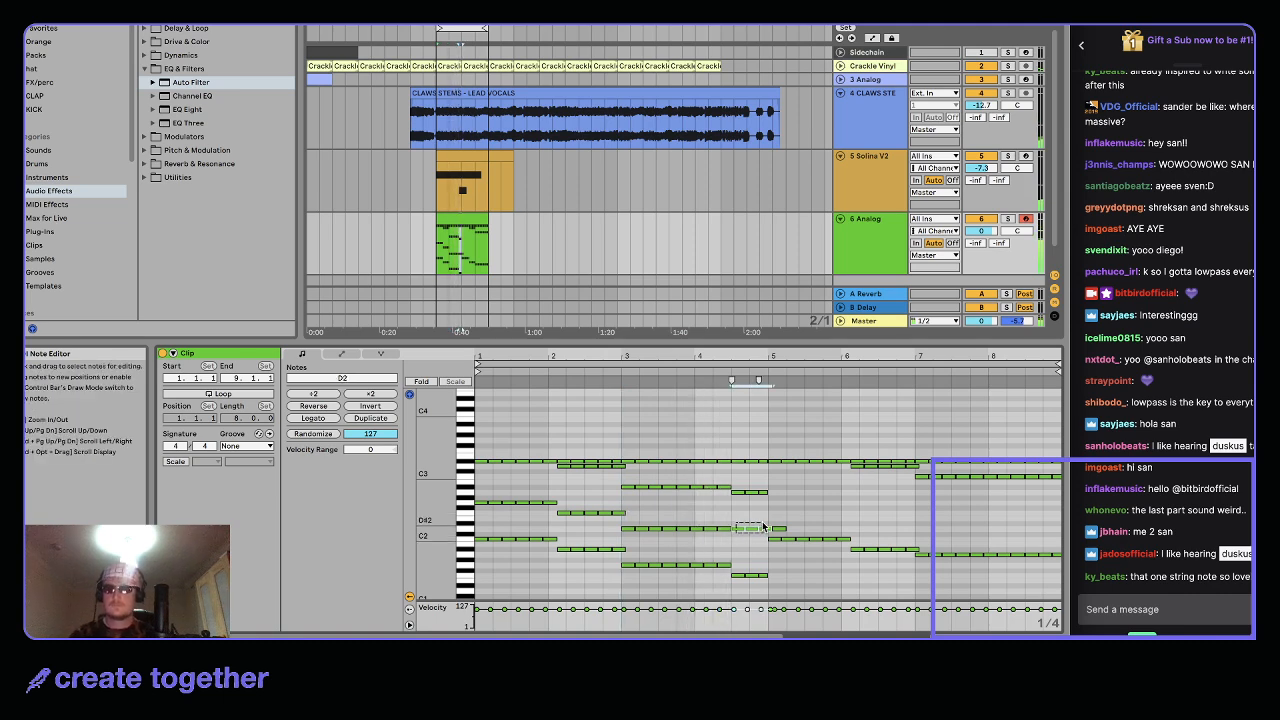
pyautogui.press('Down')
pyautogui.press('Down')
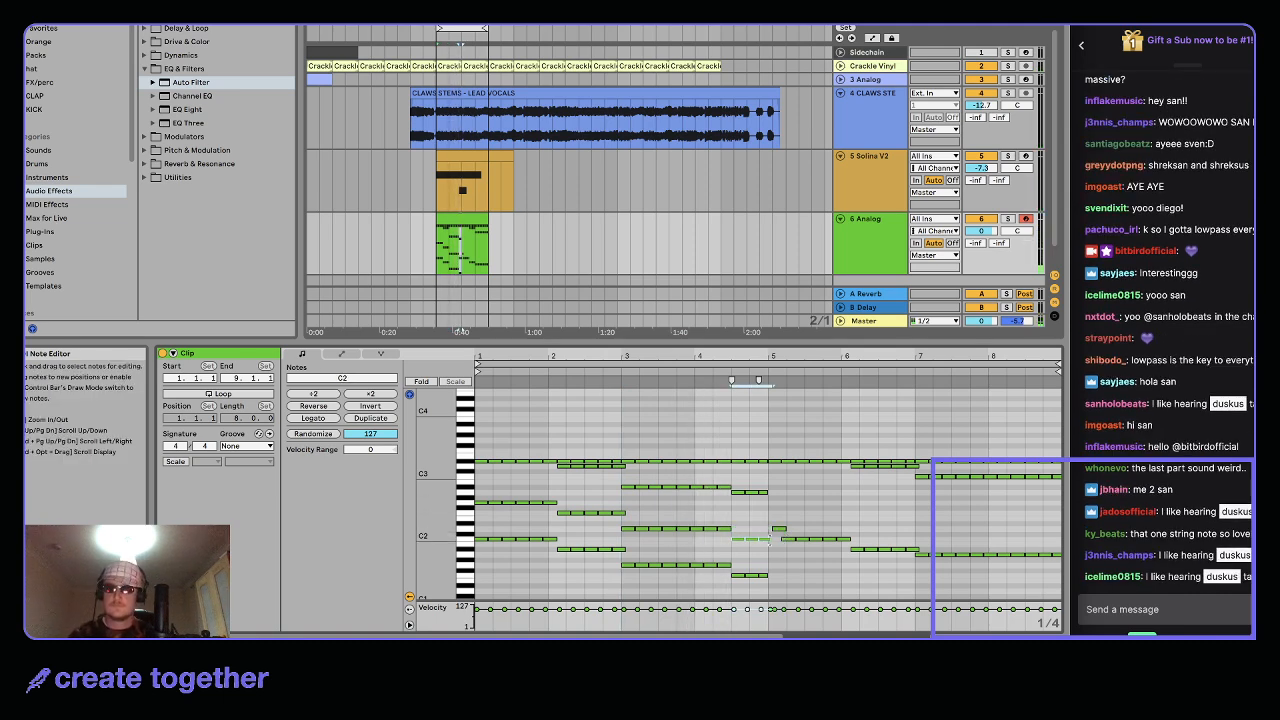
pyautogui.click(773, 541)
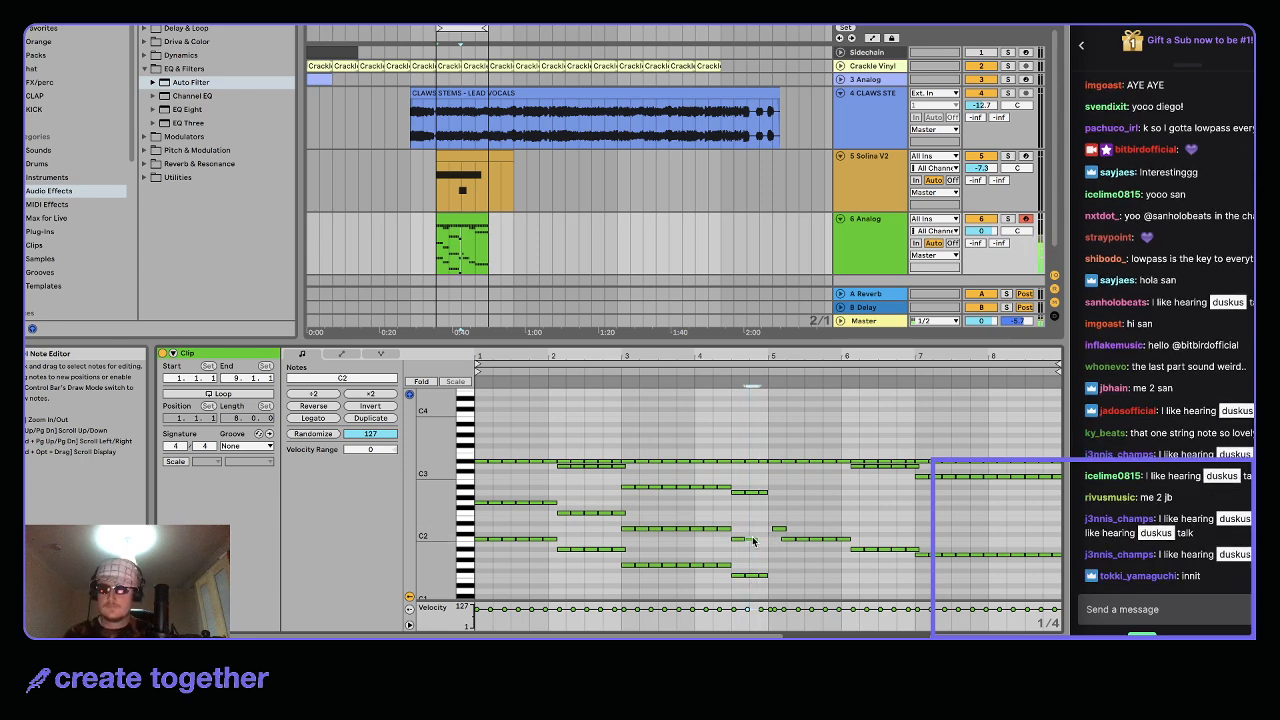
pyautogui.click(752, 540)
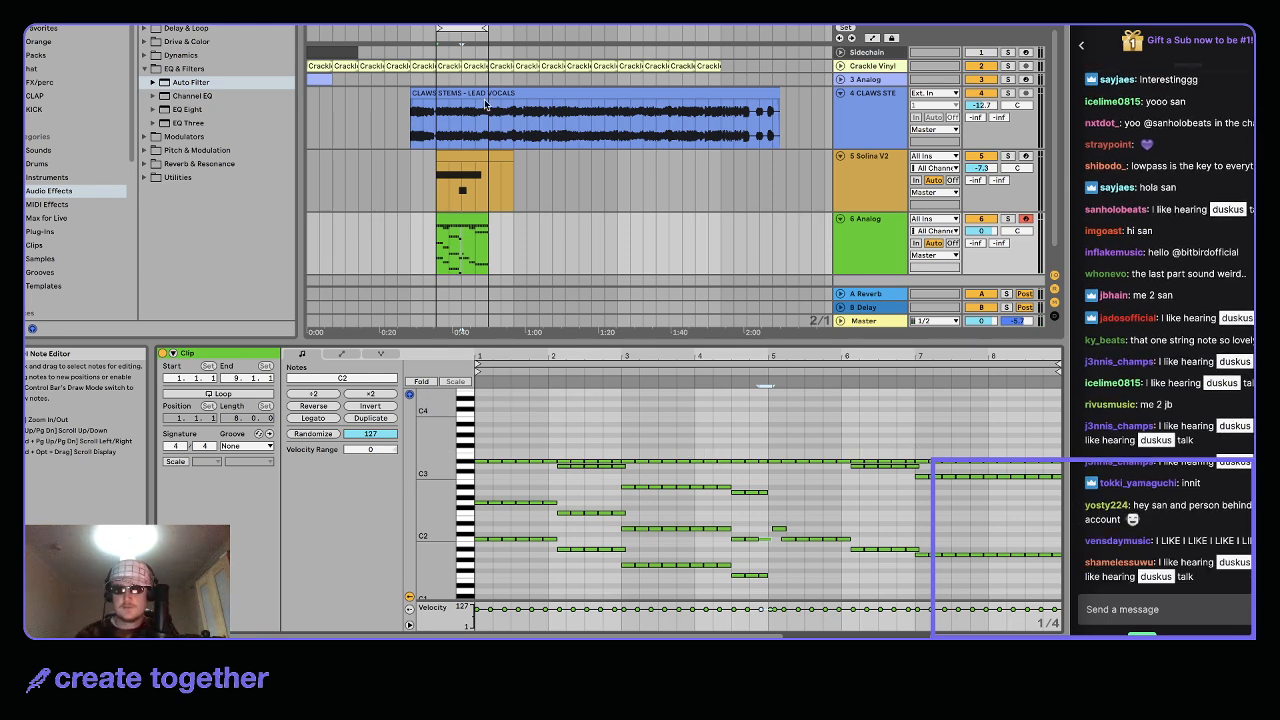
pyautogui.click(476, 185)
pyautogui.click(457, 219)
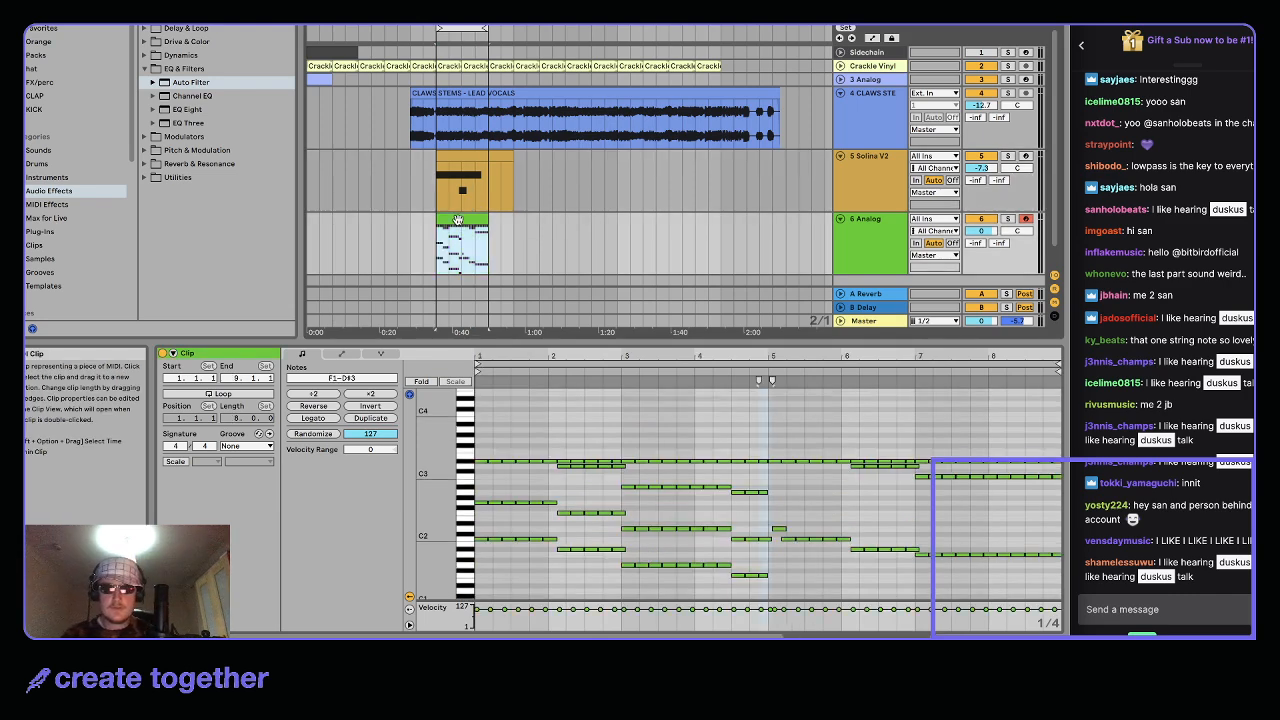
pyautogui.click(769, 527)
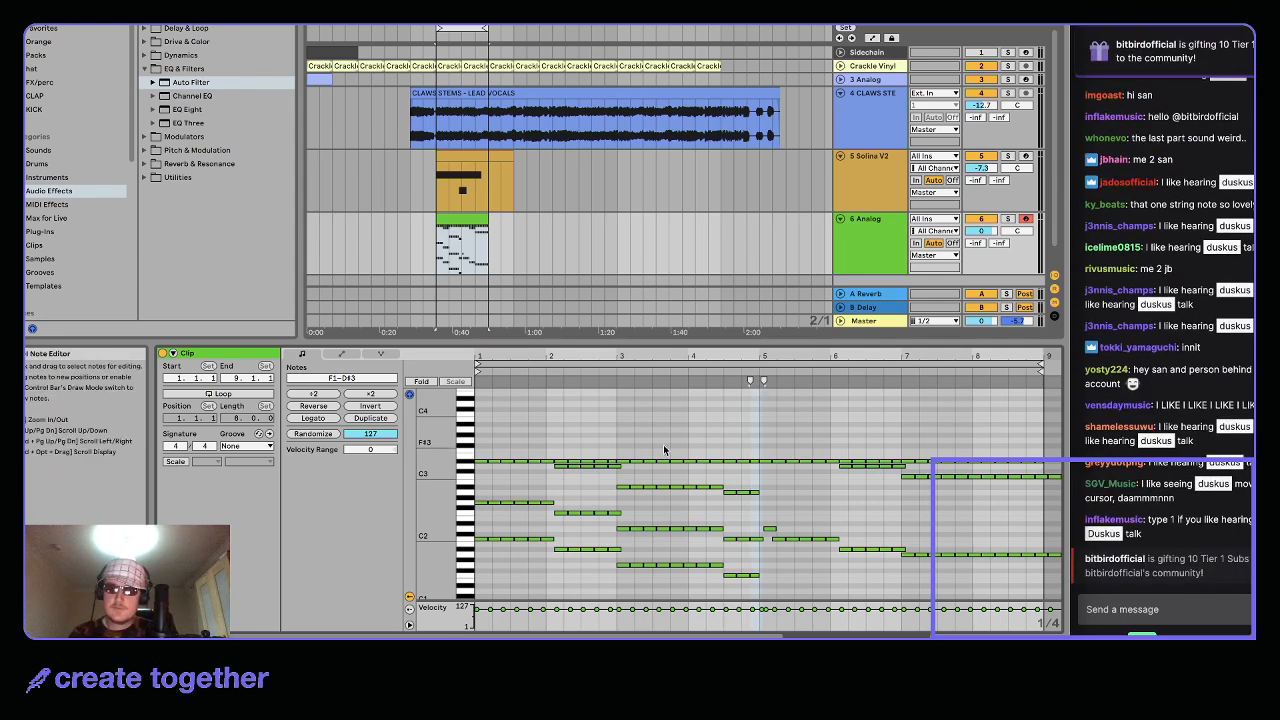
pyautogui.moveTo(486, 498); pyautogui.dragTo(547, 498)
pyautogui.click(580, 492)
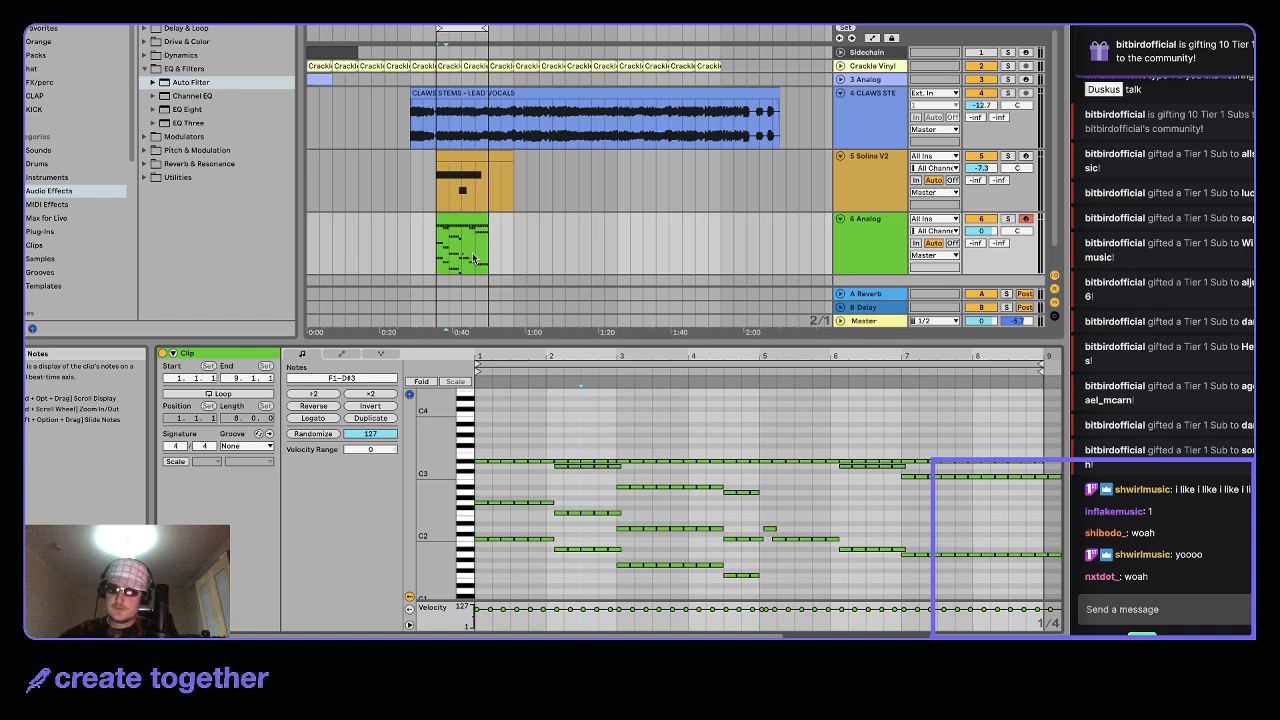
pyautogui.click(576, 465)
pyautogui.moveTo(588, 446); pyautogui.dragTo(600, 451)
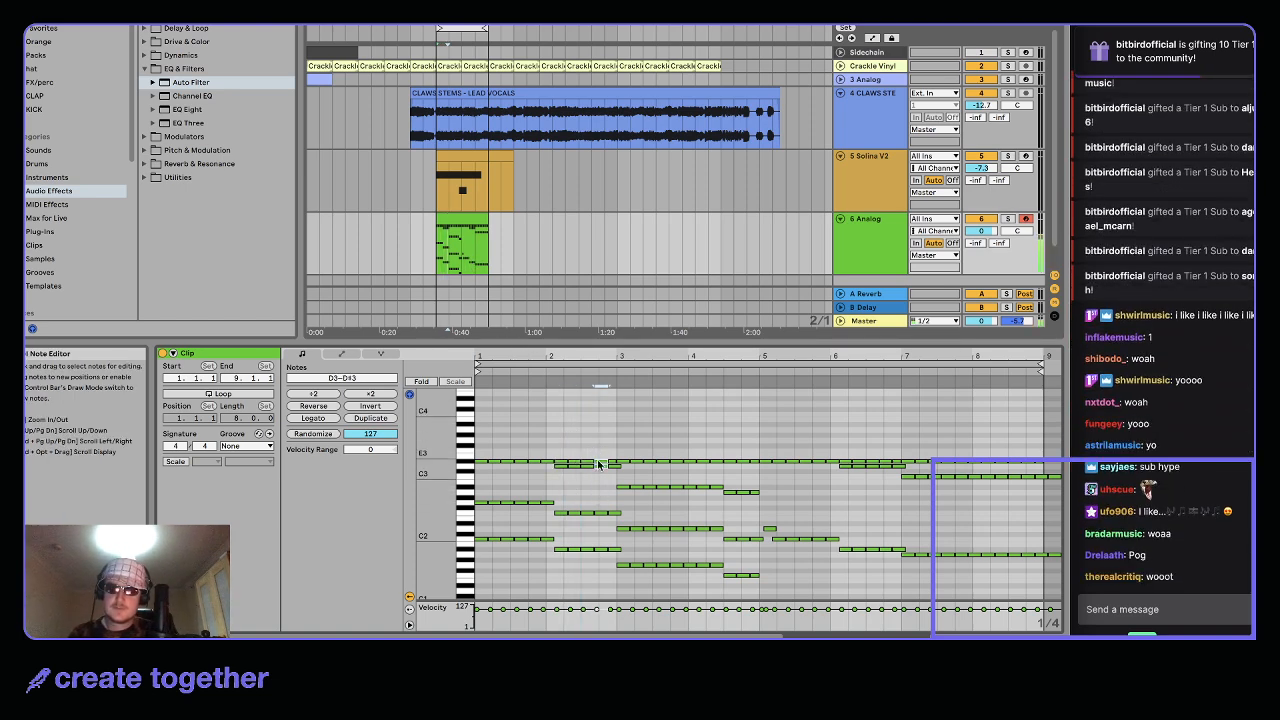
pyautogui.click(568, 464)
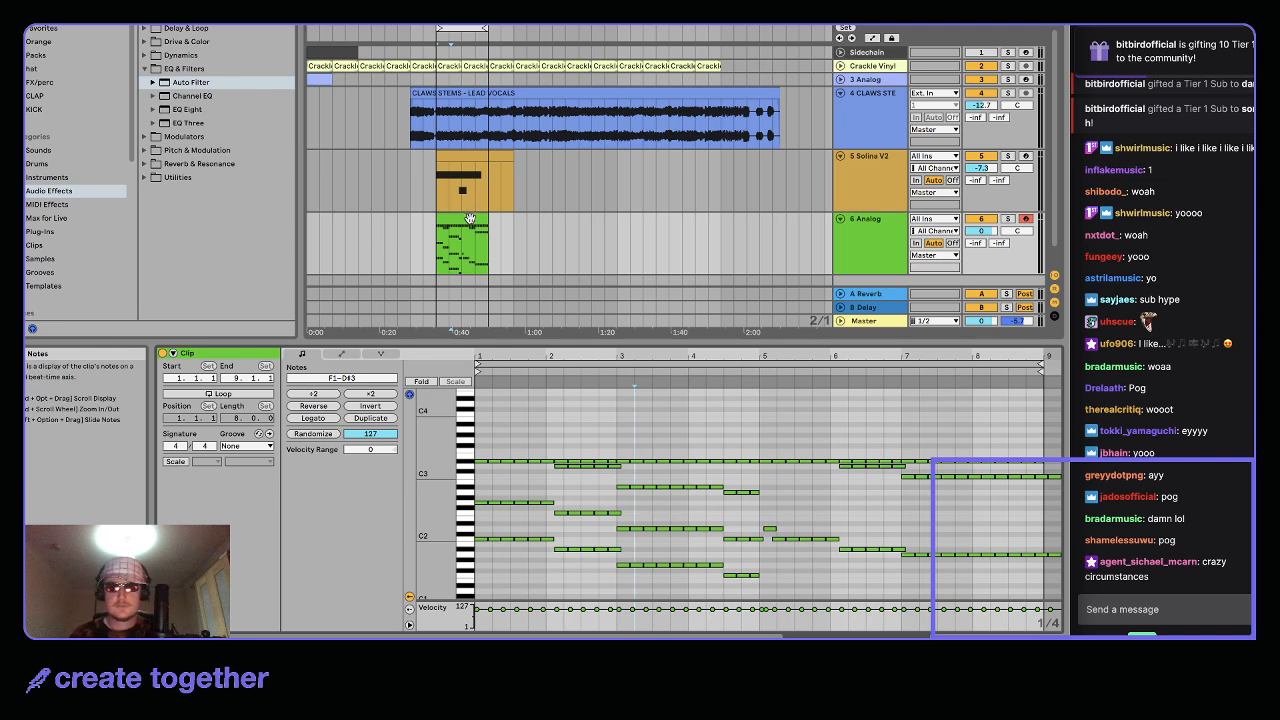
# Add four short A#3 notes, spaced half a bar apart, over bars 1 and 2 of the Analog clip
pyautogui.click(456, 245)
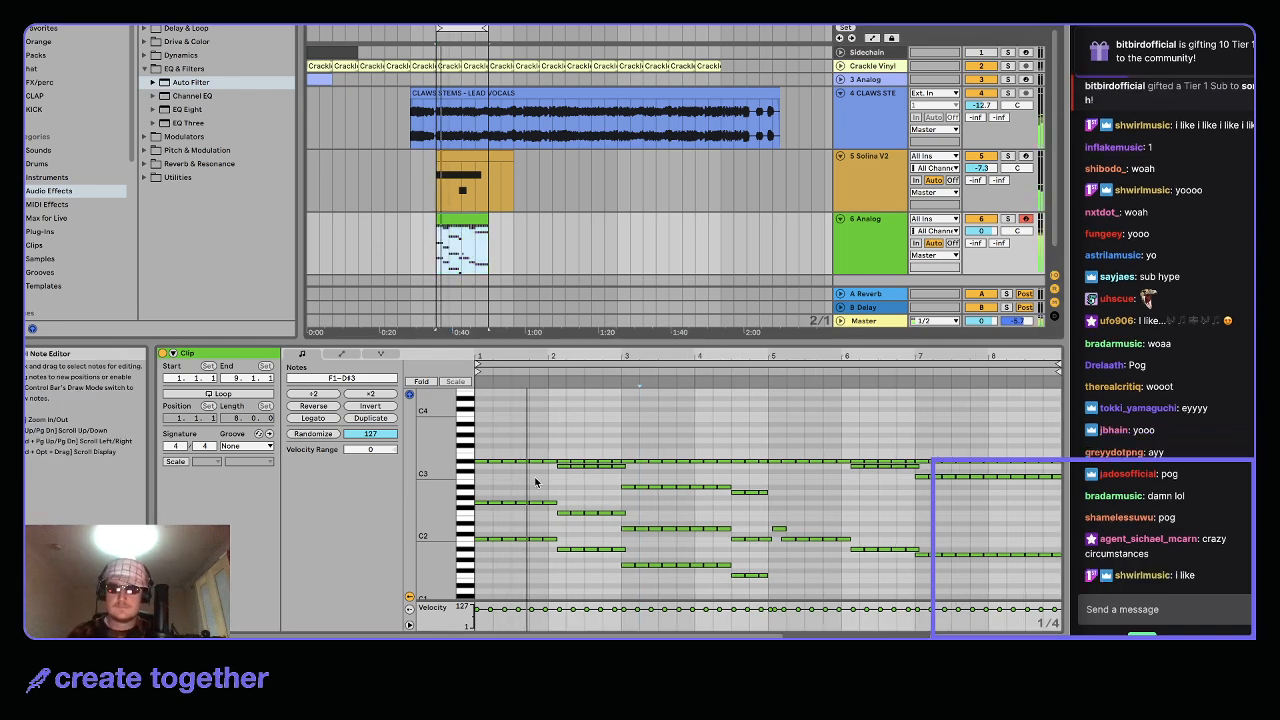
pyautogui.scroll(2, 493, 441)
pyautogui.doubleClick(496, 424)
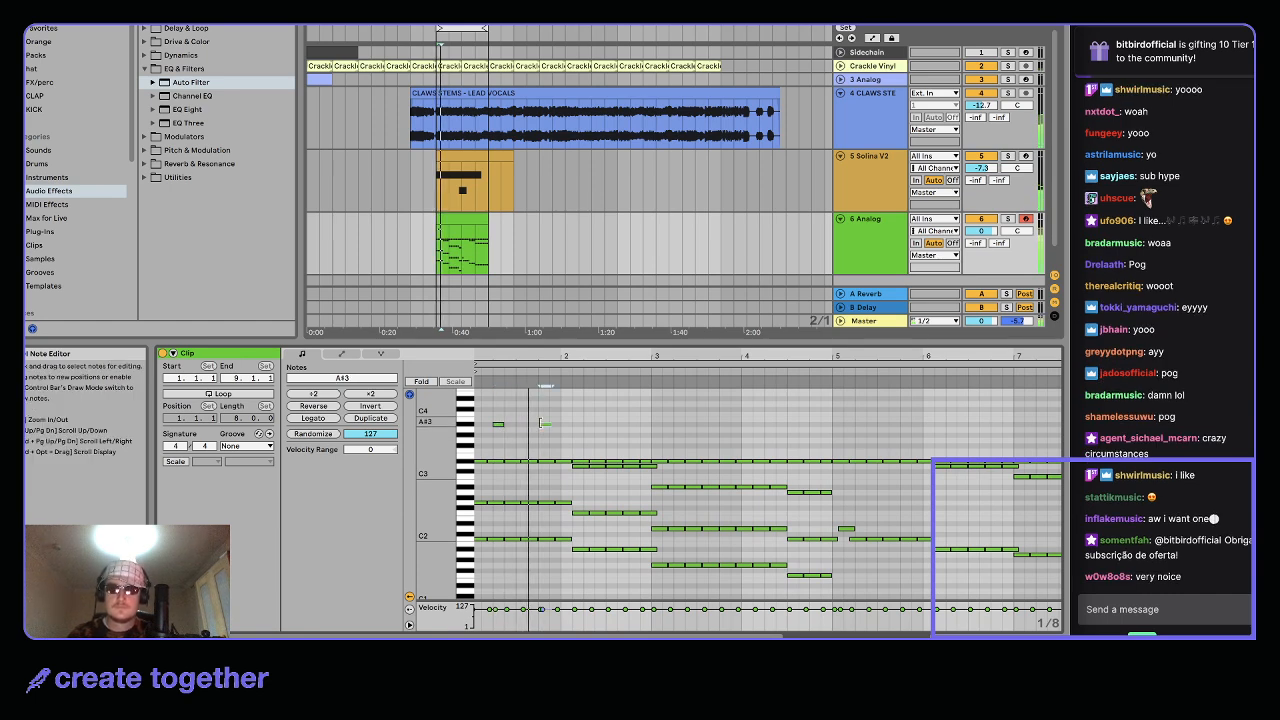
pyautogui.doubleClick(545, 424)
pyautogui.doubleClick(577, 425)
pyautogui.press('Right')
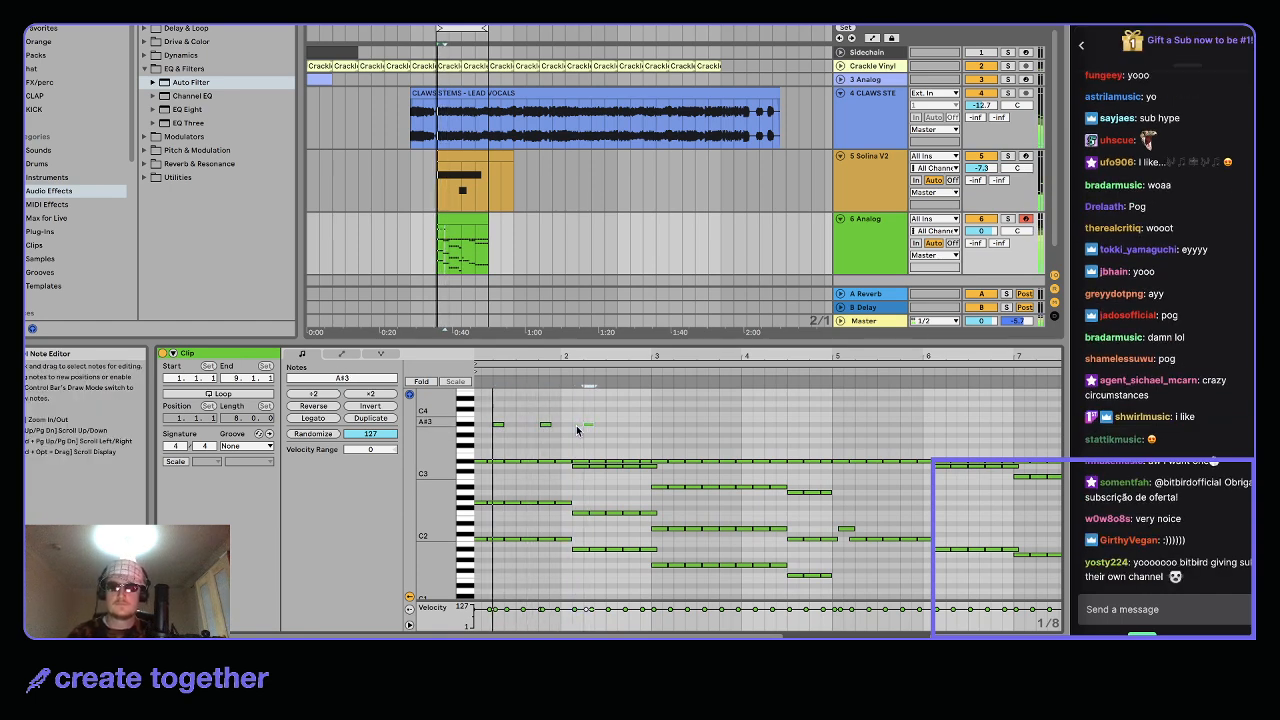
pyautogui.doubleClick(634, 426)
pyautogui.press('Left')
# Duplicate the four A#3 notes across bars 3 and 4, and lower the two in bar 4 to A3
pyautogui.moveTo(651, 437); pyautogui.dragTo(391, 406)
pyautogui.press('super+d')
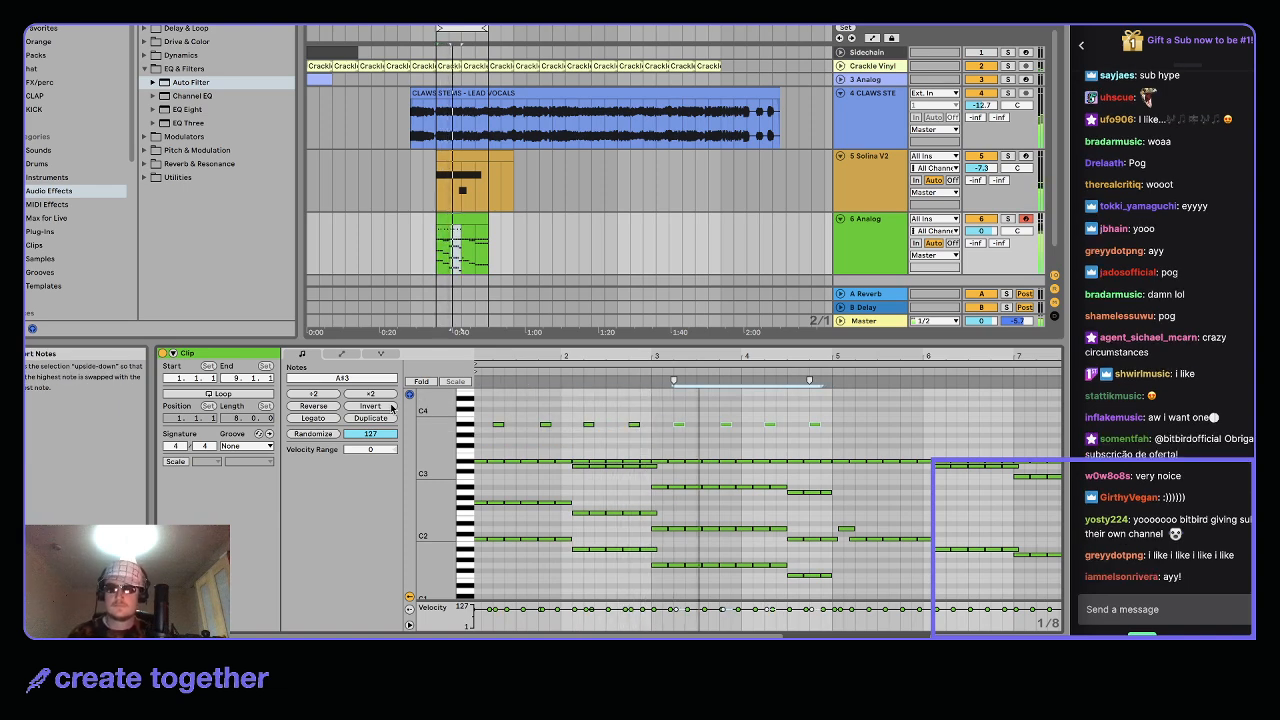
pyautogui.moveTo(759, 434); pyautogui.dragTo(822, 419)
pyautogui.press('Down')
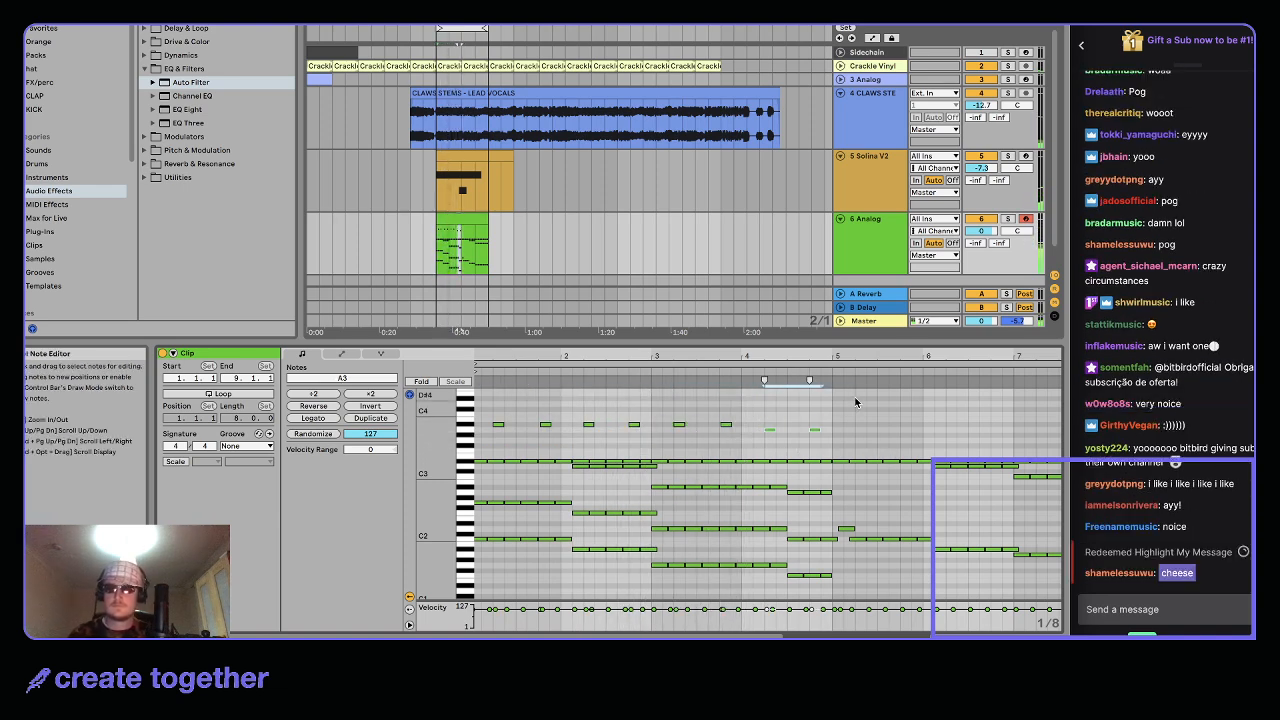
# Duplicate the A#3 and A3 note pattern of bars 1 to 4 across bars 5 to 8
pyautogui.scroll(1, 814, 447)
pyautogui.moveTo(817, 447); pyautogui.dragTo(200, 378)
pyautogui.press('super+d')
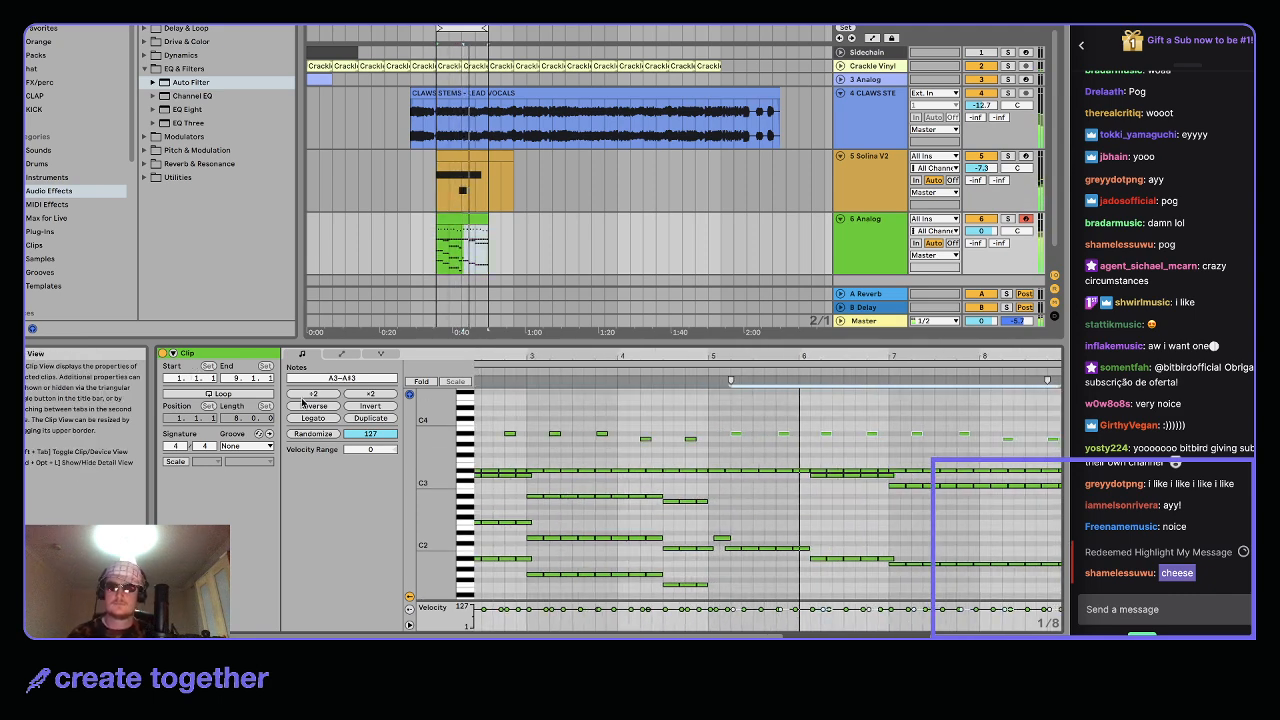
# Raise the last two A3 notes, in bar 8 of the Analog clip, to C4
pyautogui.hscroll(-2, 711, 511)
pyautogui.scroll(-2, 712, 512)
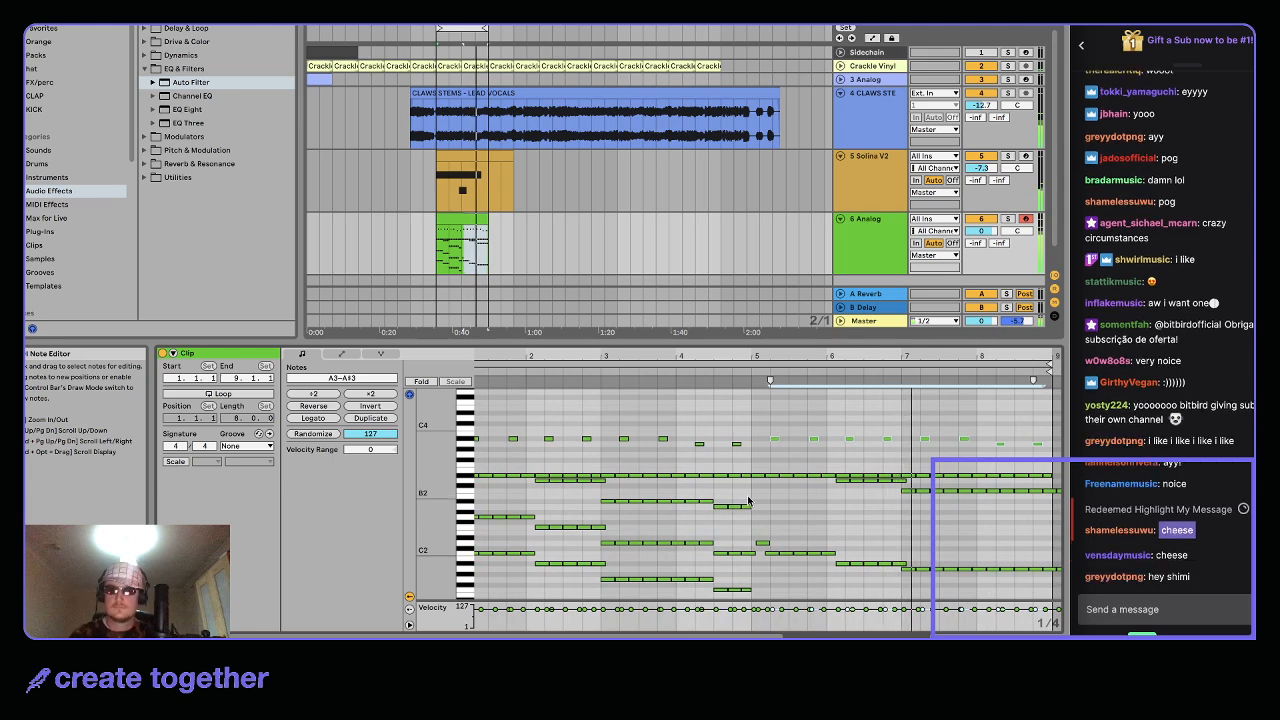
pyautogui.moveTo(985, 457); pyautogui.dragTo(1114, 422)
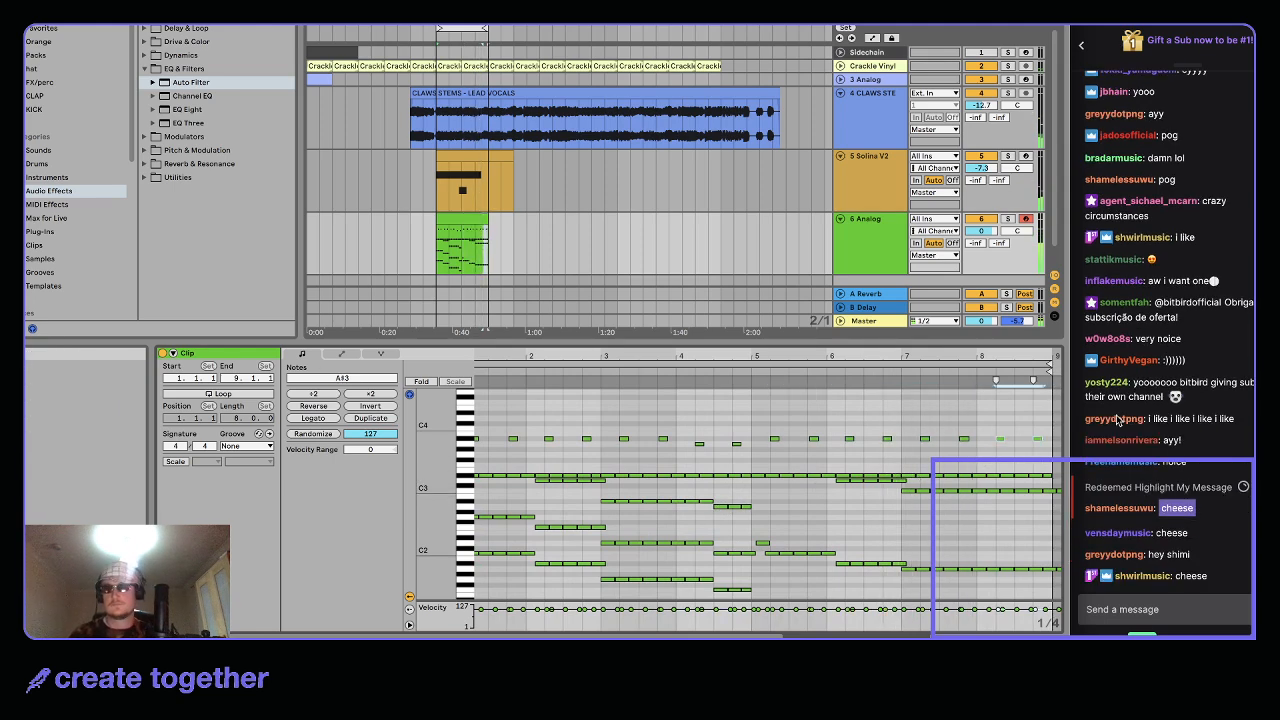
pyautogui.press('Up')
pyautogui.press('Up')
pyautogui.press('Up')
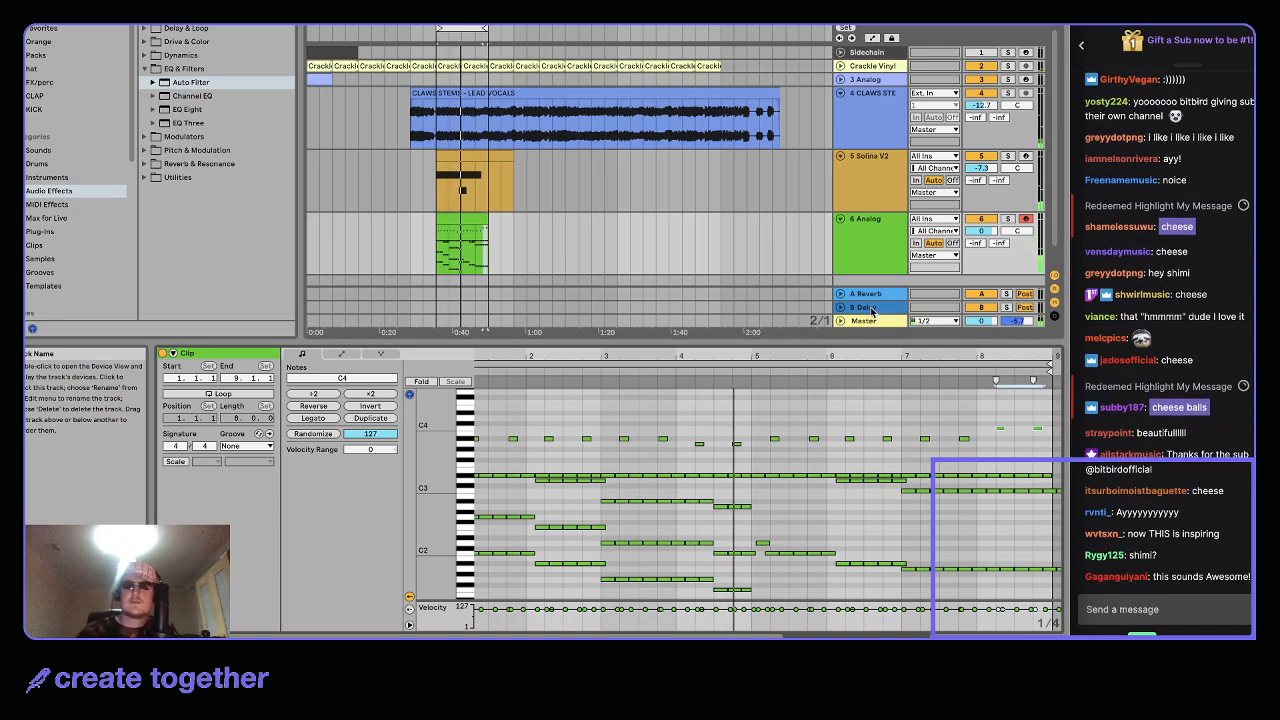
# Delete the stray D2 note at the start of bar 5 and fill the C2 line there with replacement notes
pyautogui.scroll(-3, 530, 450)
pyautogui.hscroll(-1, 530, 450)
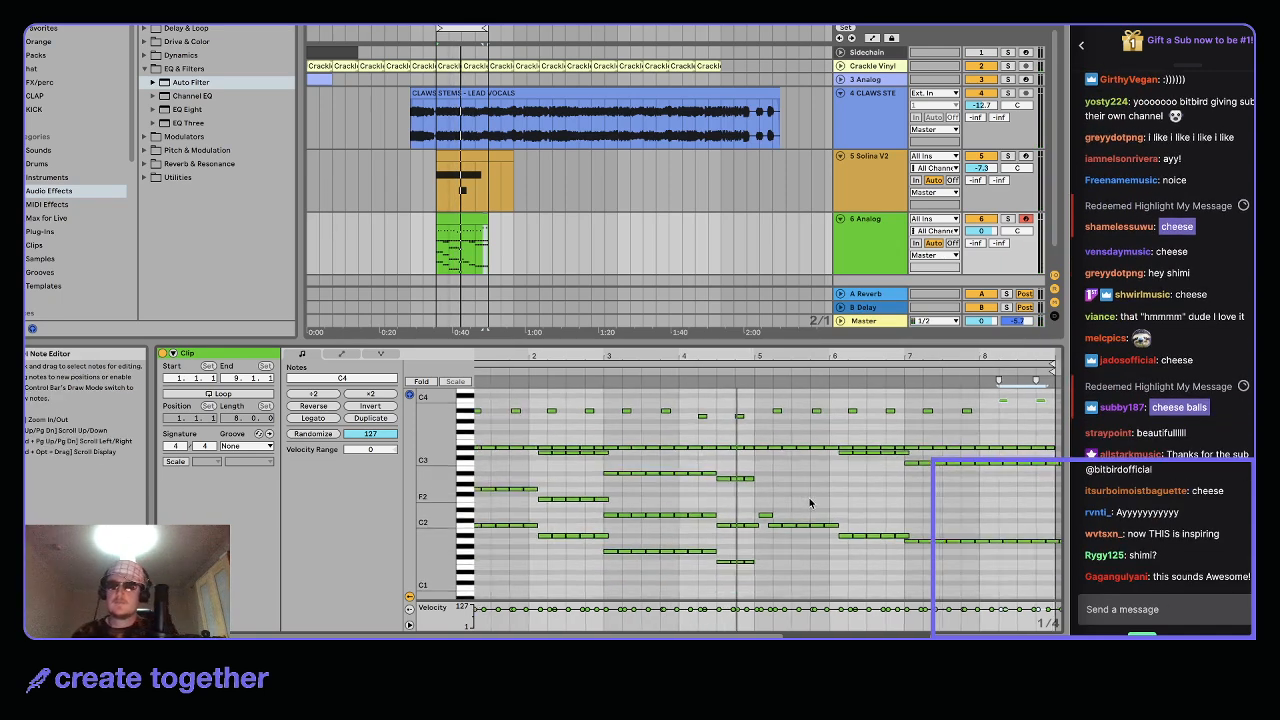
pyautogui.click(785, 499)
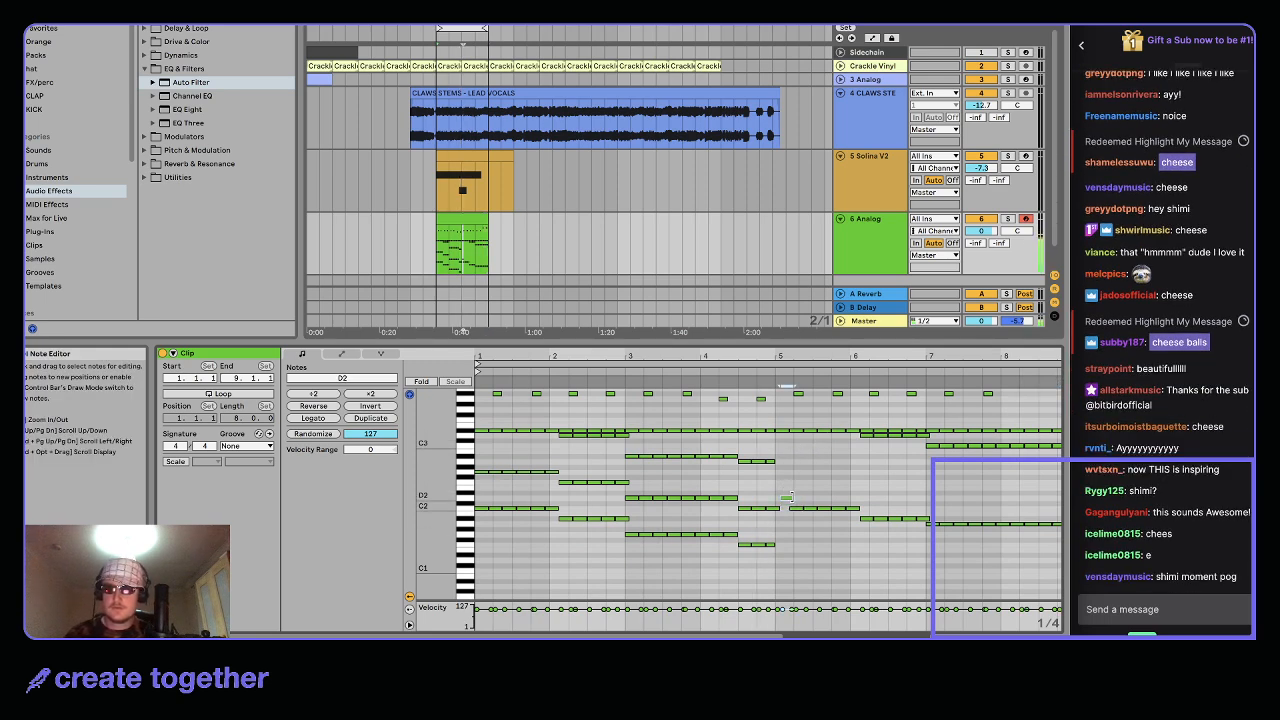
pyautogui.doubleClick(797, 509)
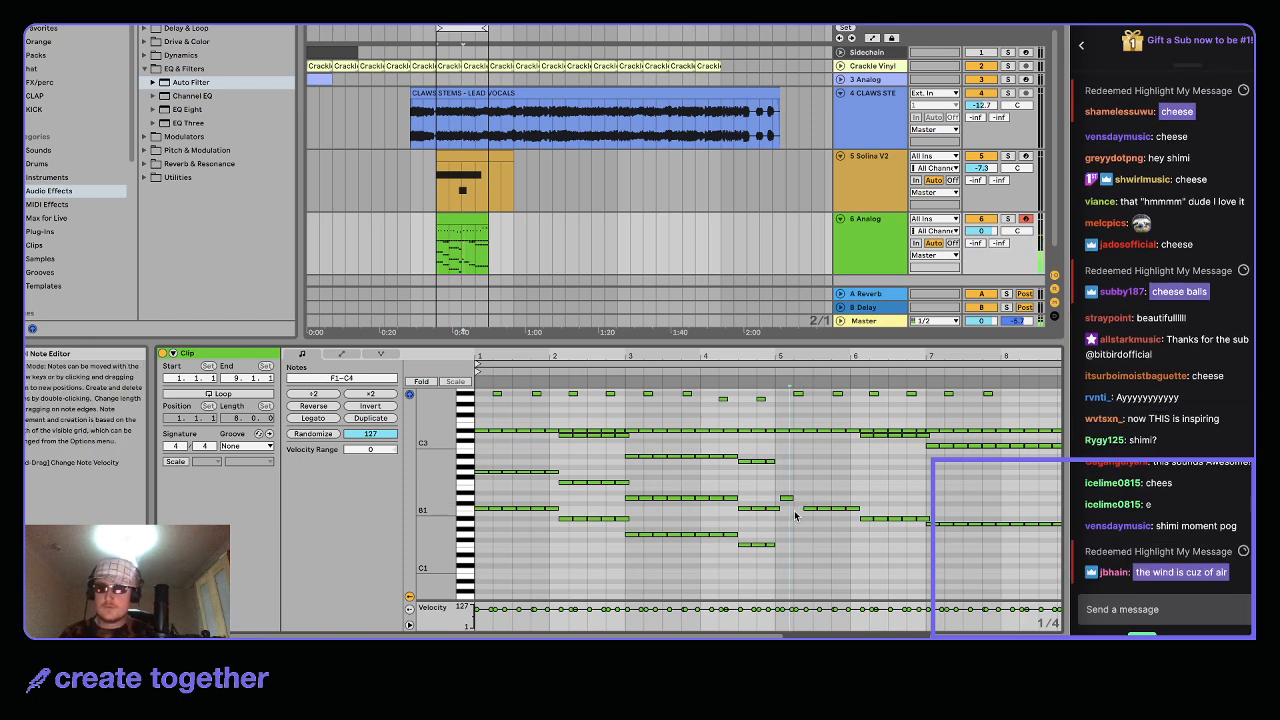
pyautogui.doubleClick(787, 497)
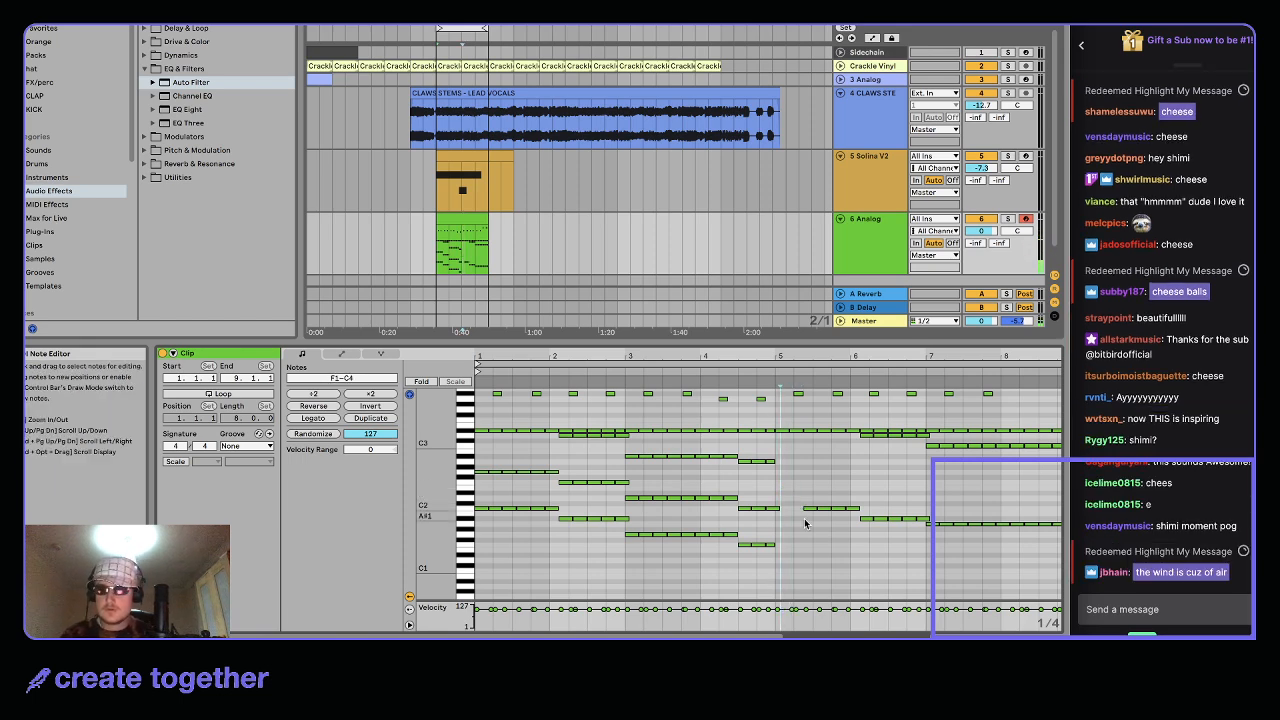
pyautogui.scroll(2, 805, 522)
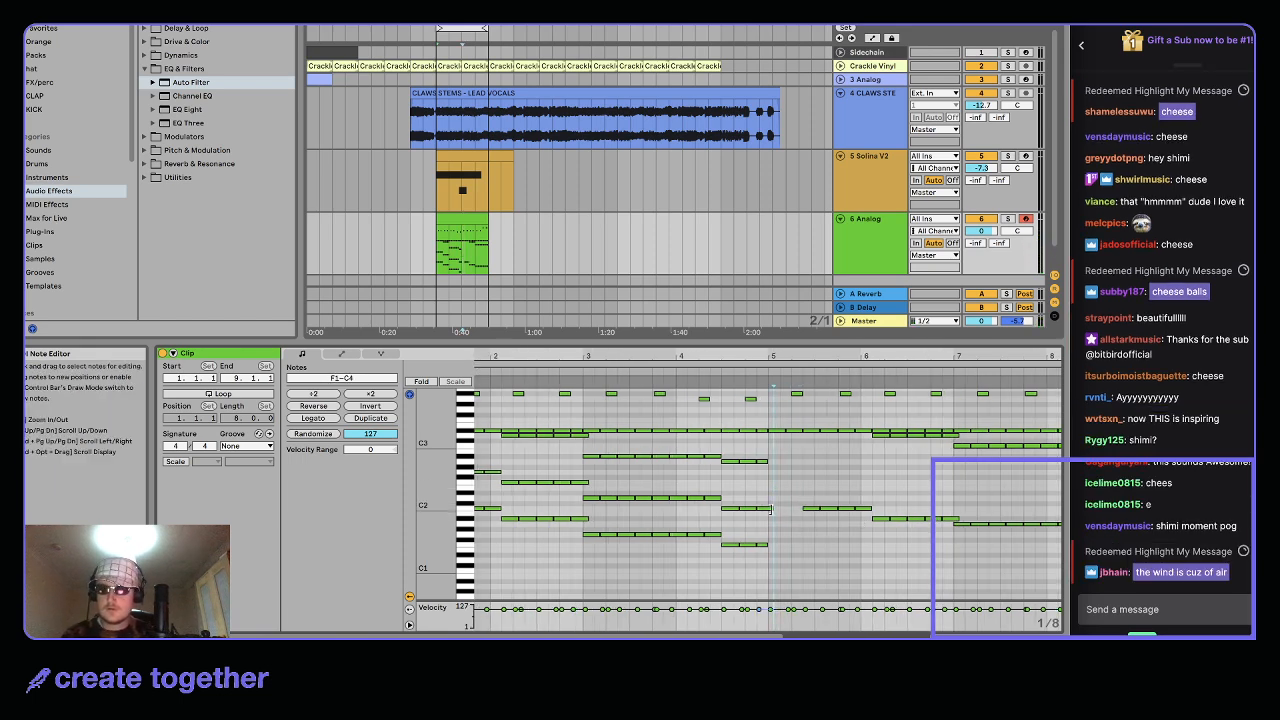
pyautogui.doubleClick(810, 509)
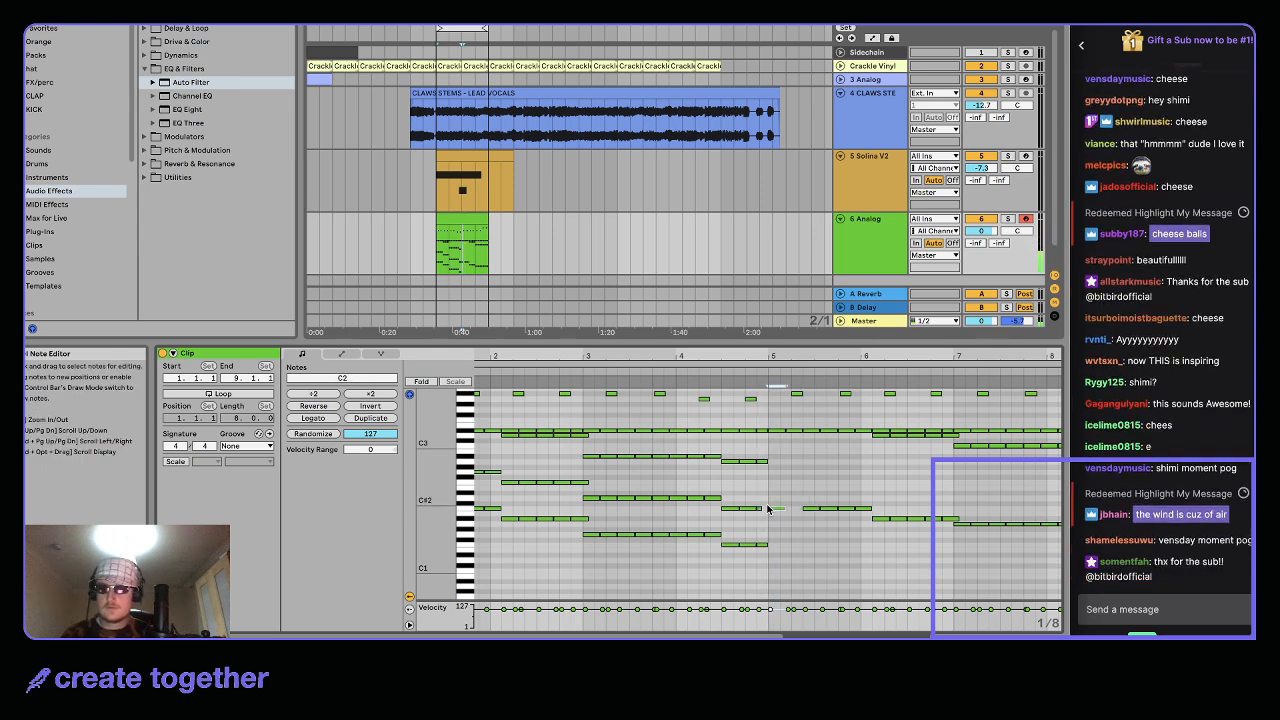
pyautogui.click(724, 497)
# Add a harmony line to the Analog clip's second half: G2 notes in bar 5, F2 in bar 6 and D#2 across bars 7 and 8
pyautogui.scroll(-2, 731, 496)
pyautogui.moveTo(788, 518); pyautogui.dragTo(851, 485)
pyautogui.press('Up')
pyautogui.press('Up')
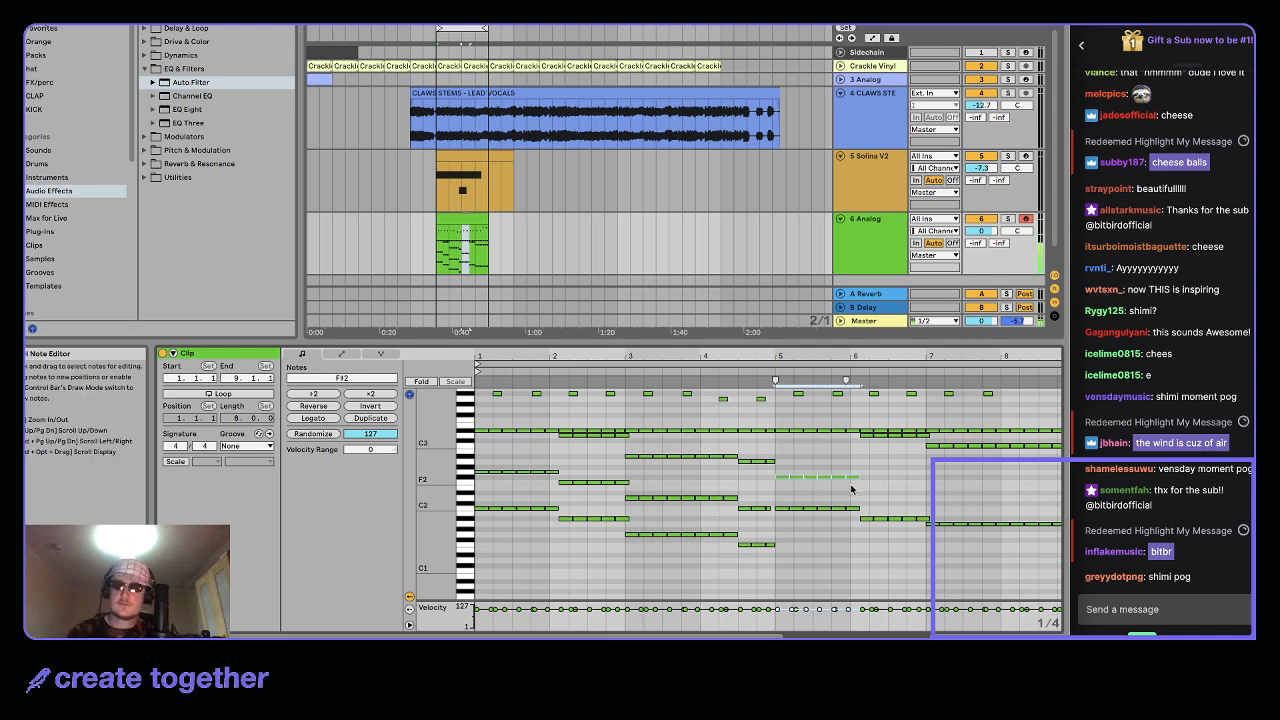
pyautogui.hotkey('ctrl', 'd')
pyautogui.click(937, 480)
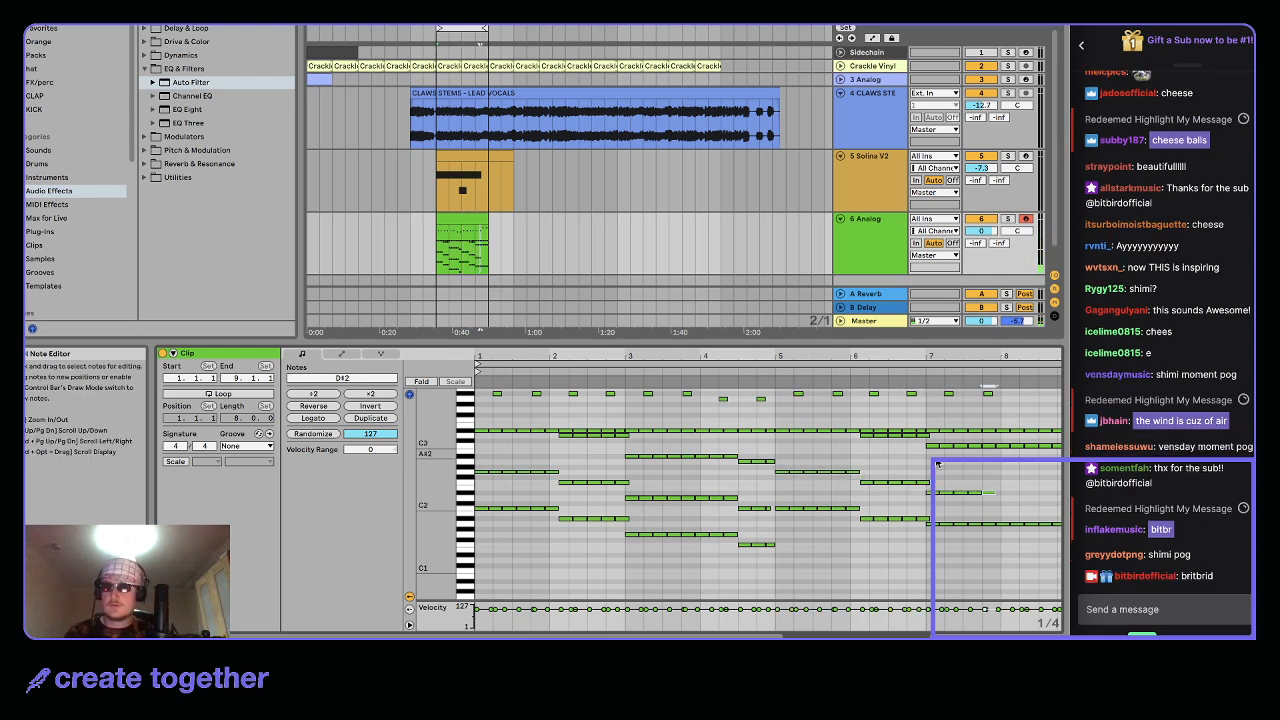
pyautogui.click(743, 373)
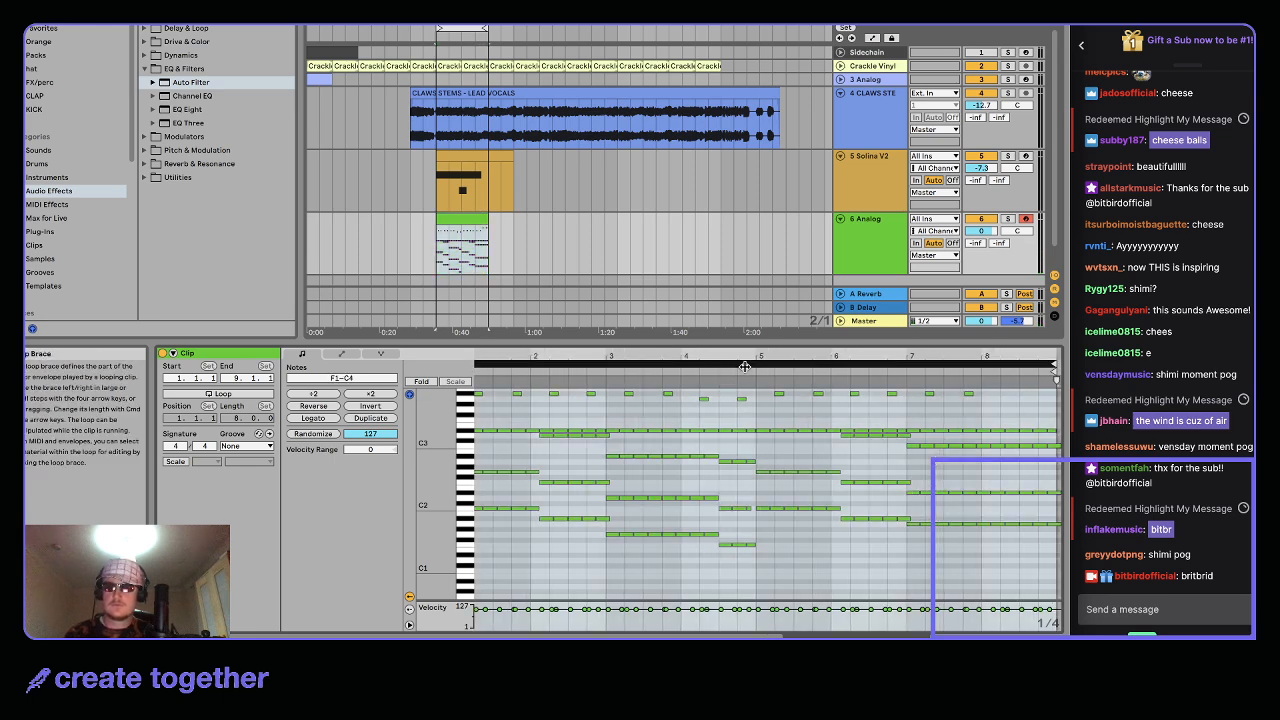
# Raise the D#2 notes in bars 7 and 8 of the Analog clip to F2
pyautogui.scroll(-1, 861, 447)
pyautogui.scroll(3, 861, 447)
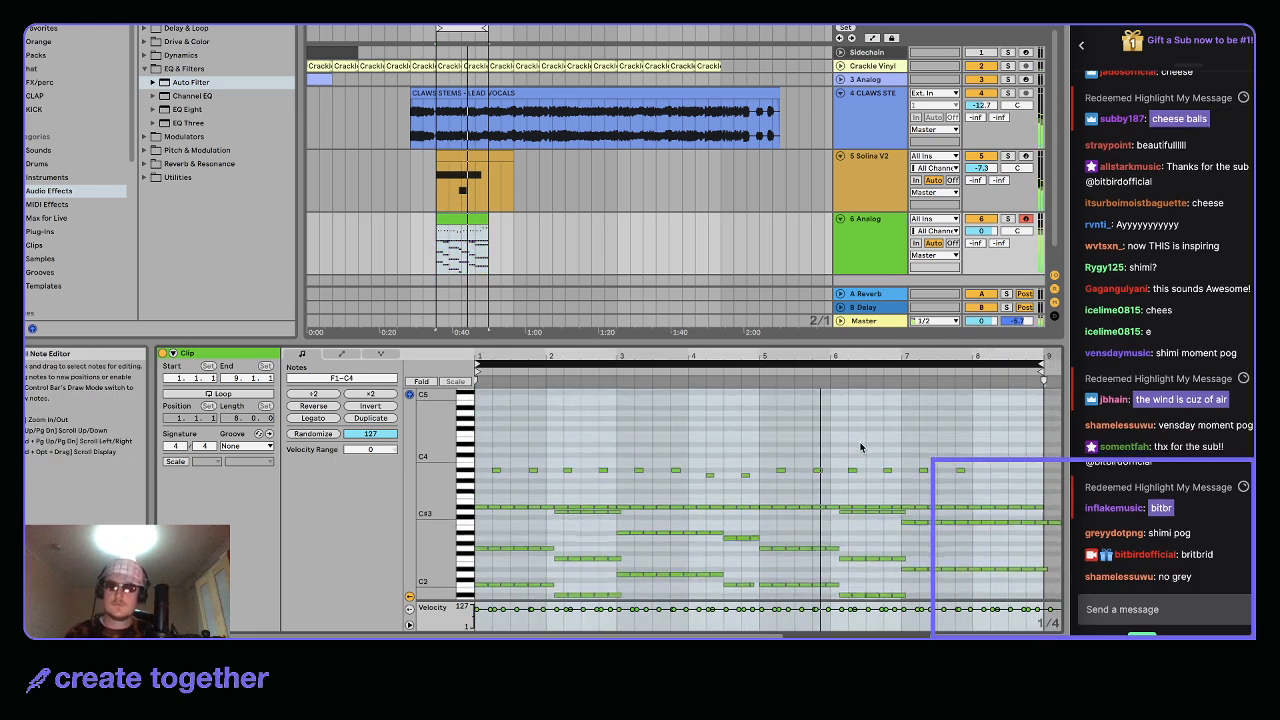
pyautogui.scroll(-2, 907, 535)
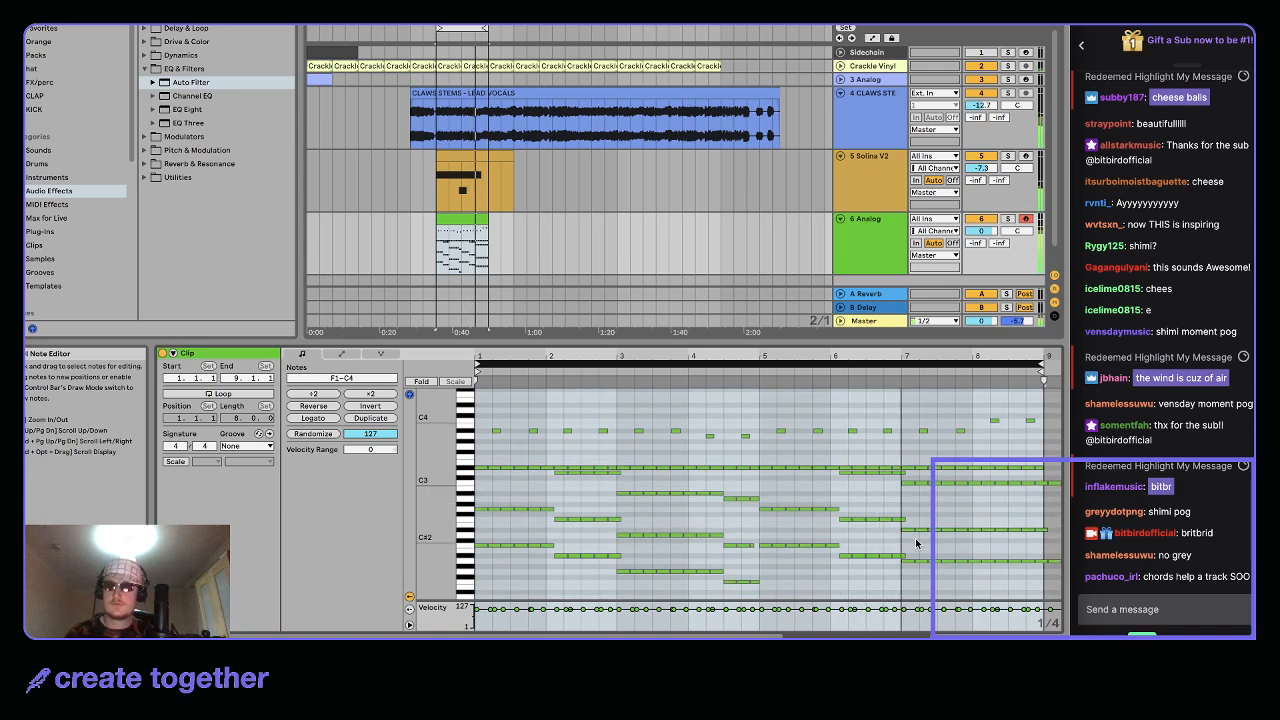
pyautogui.moveTo(907, 531); pyautogui.dragTo(907, 520)
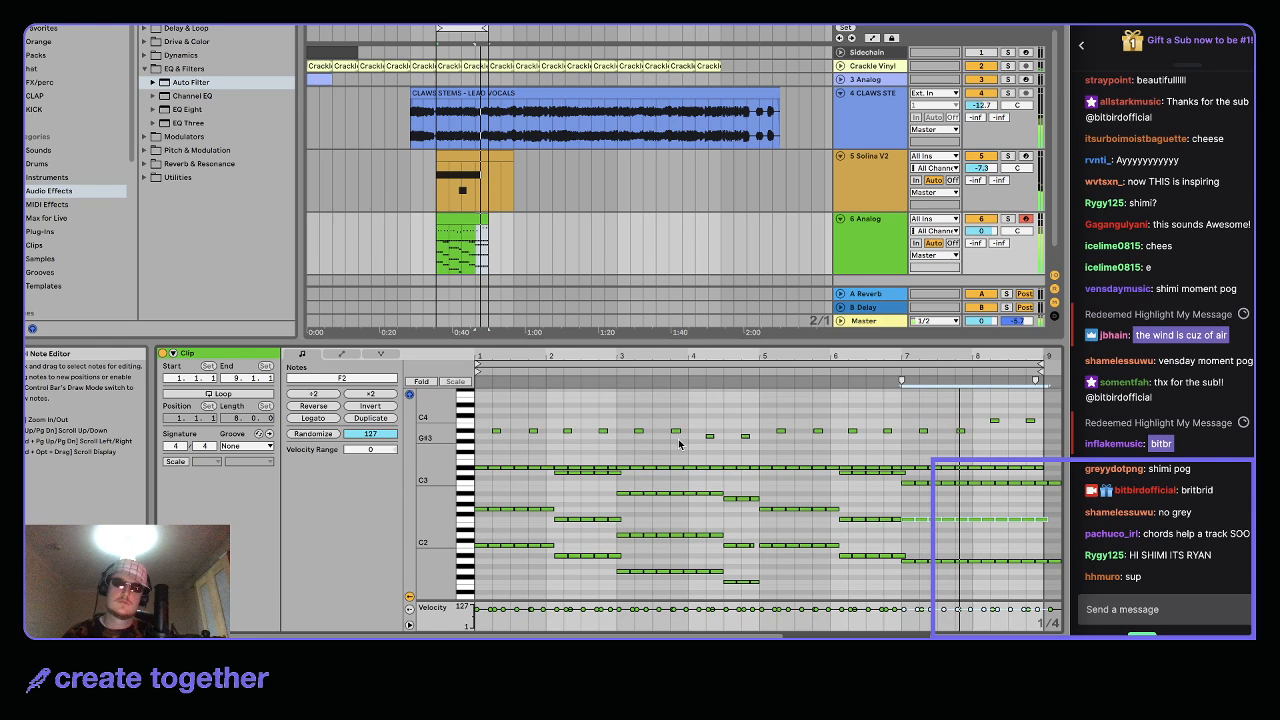
pyautogui.scroll(1, 661, 453)
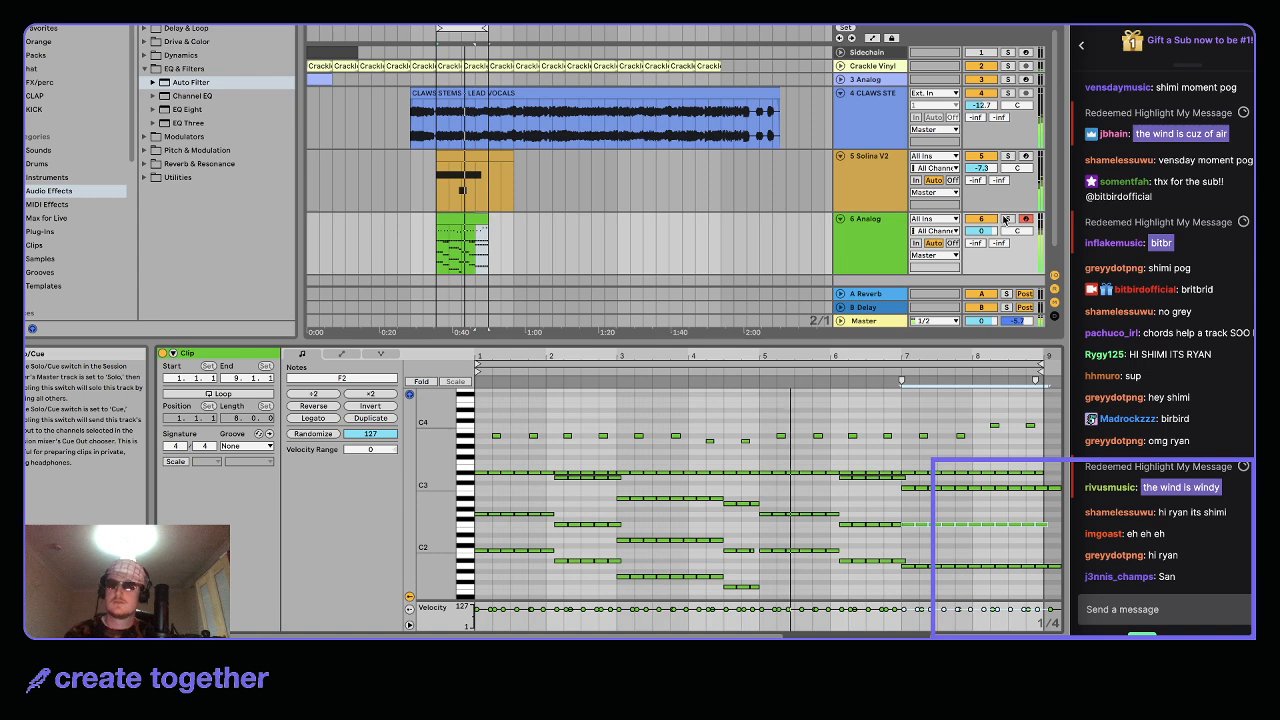
# In the Solina V2 clip, lengthen the upper note to the end of bar 8, stretch the D#3 note past it, and add D3 in bar 8
pyautogui.doubleClick(857, 229)
pyautogui.click(476, 158)
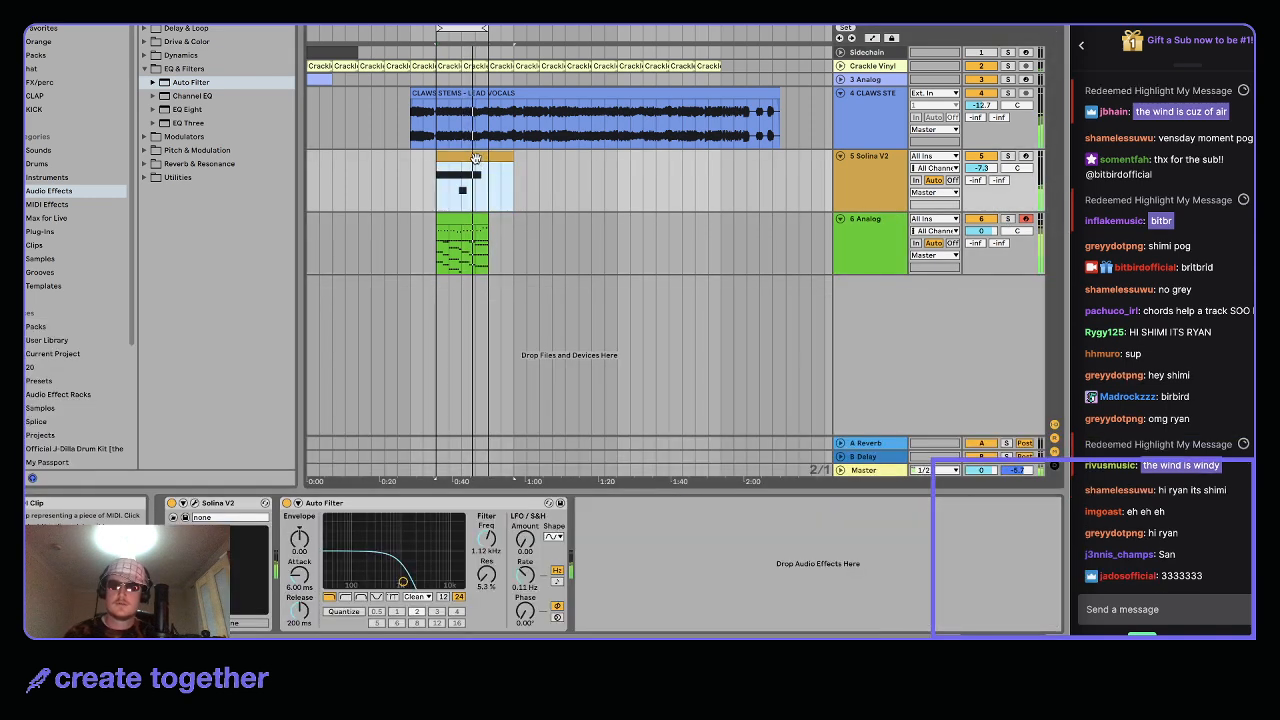
pyautogui.hotkey('shift', 'Tab')
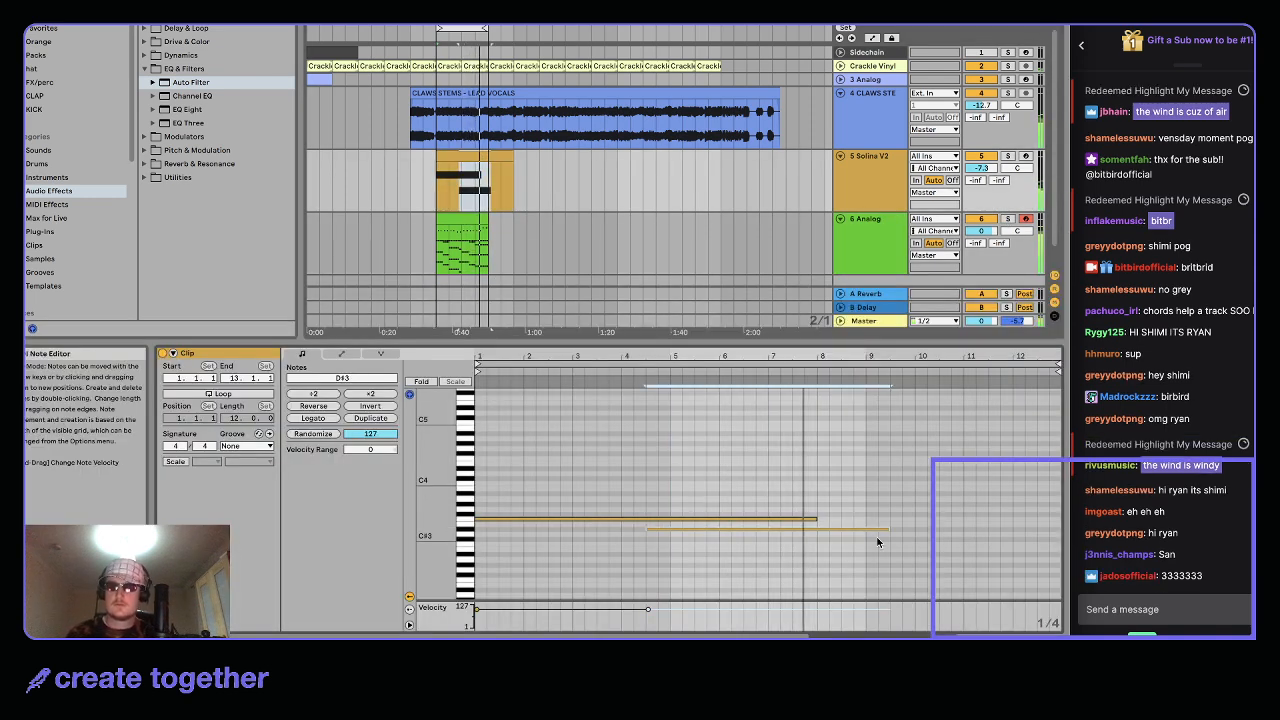
pyautogui.moveTo(816, 519); pyautogui.dragTo(865, 519)
pyautogui.doubleClick(824, 534)
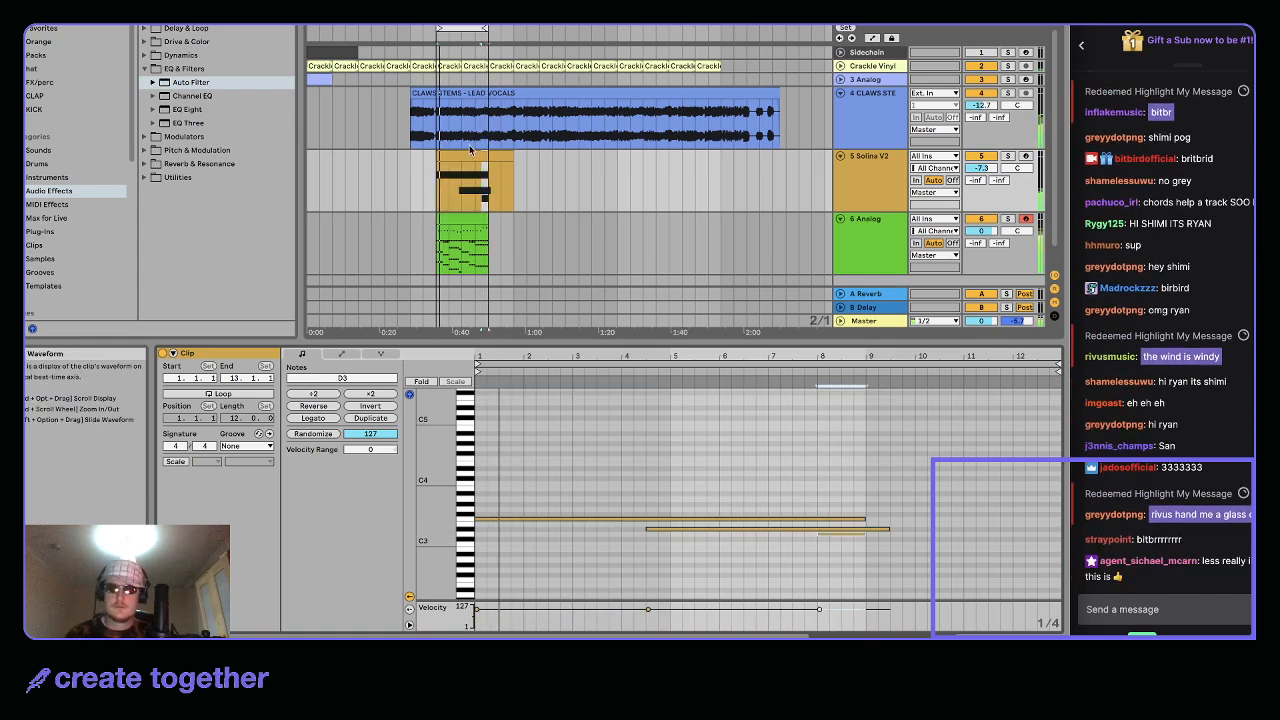
# Reopen the Analog clip's notes and collapse the Solina V2 and Analog tracks
pyautogui.click(420, 176)
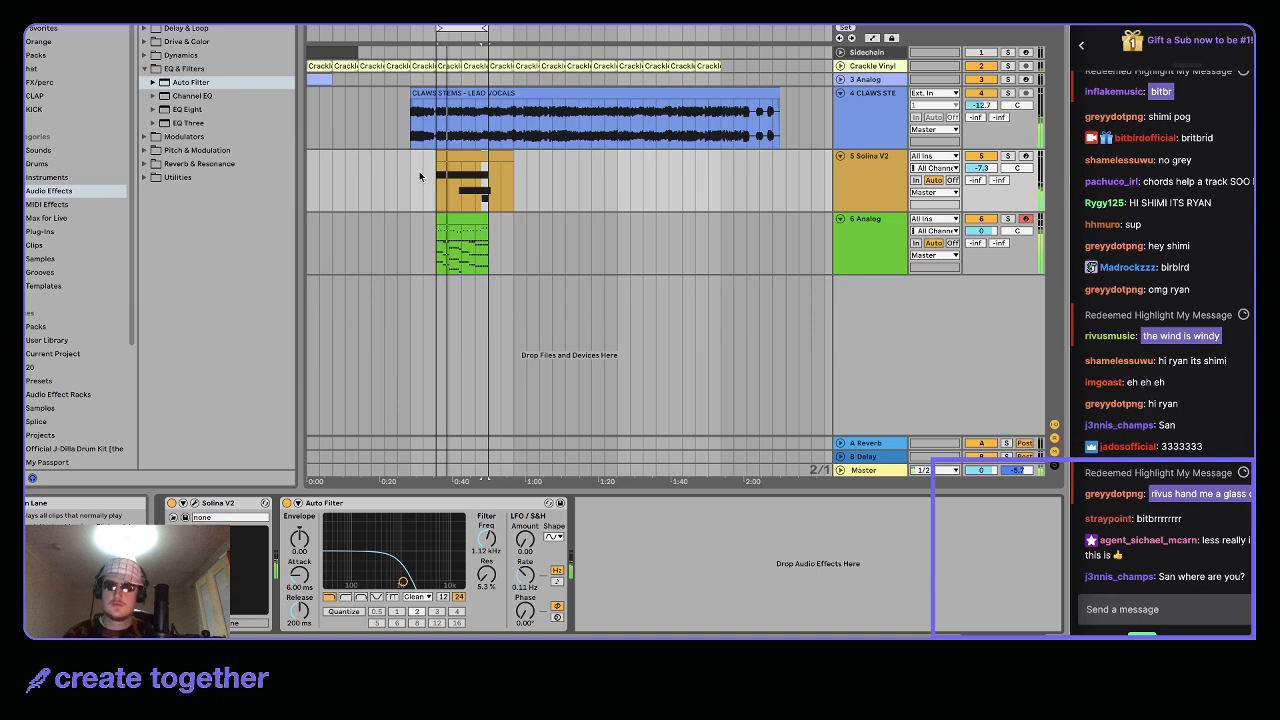
pyautogui.click(476, 210)
pyautogui.click(460, 222)
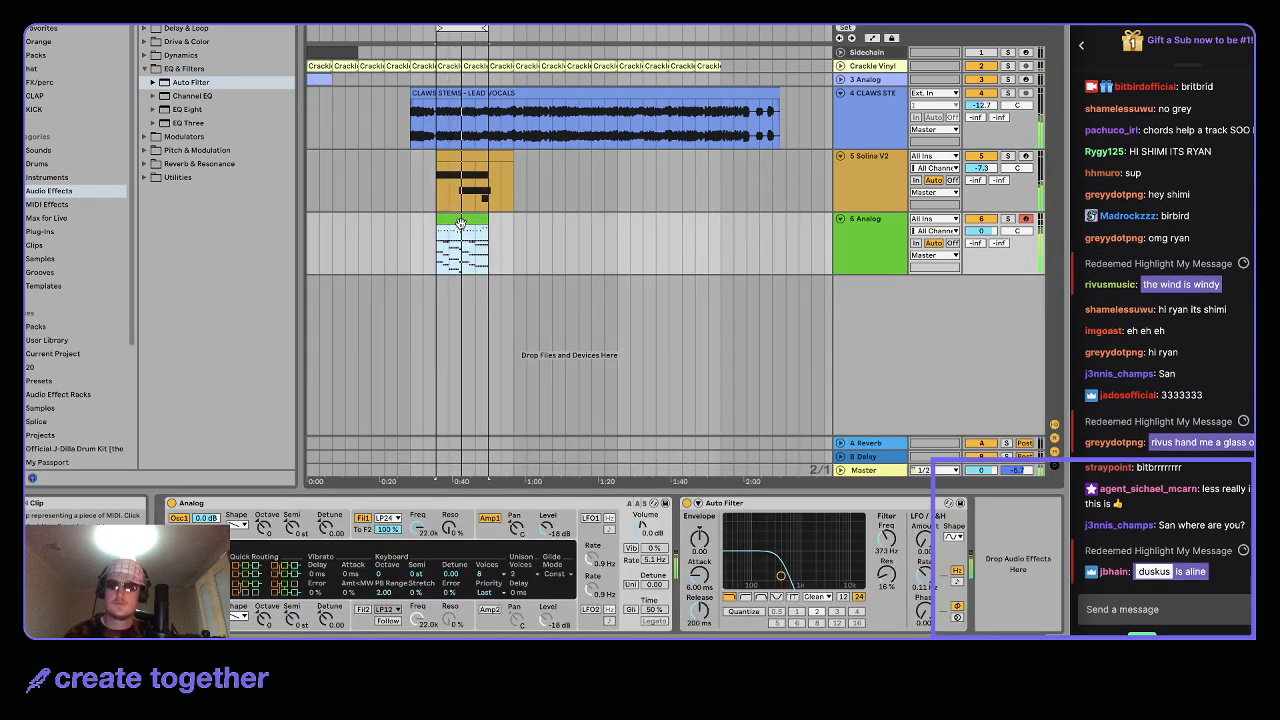
pyautogui.doubleClick(449, 246)
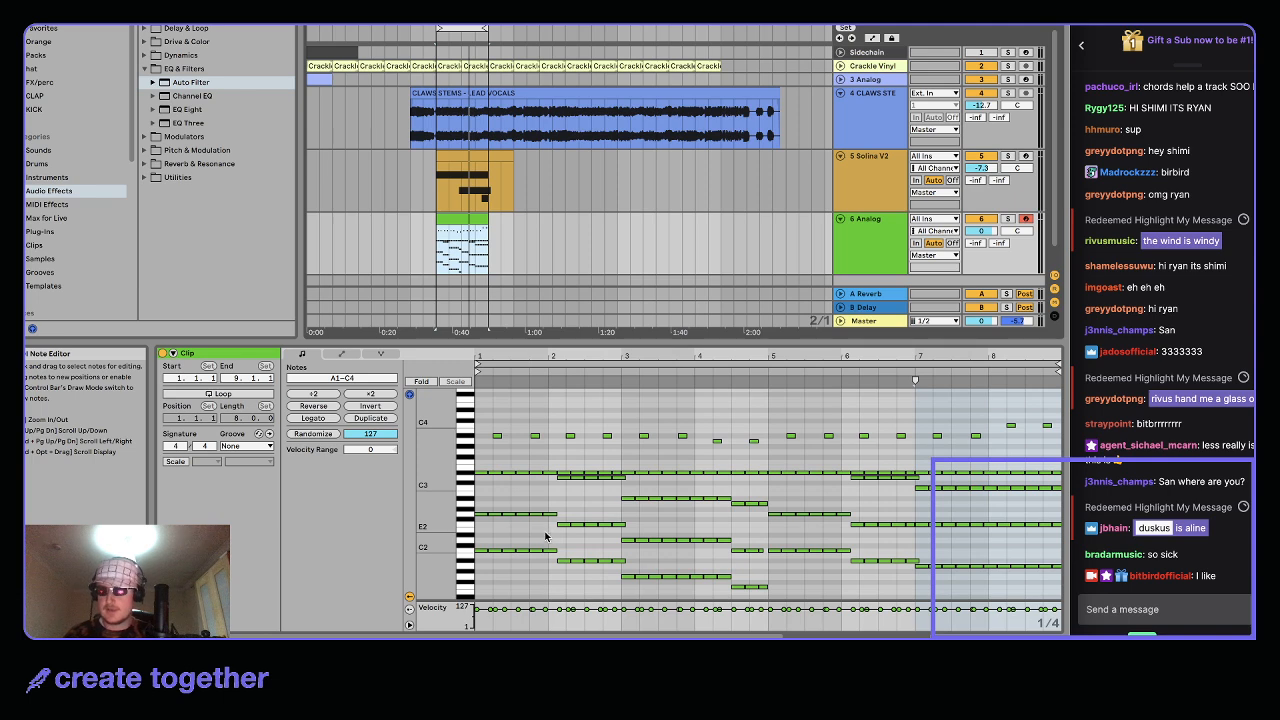
pyautogui.scroll(-2, 538, 538)
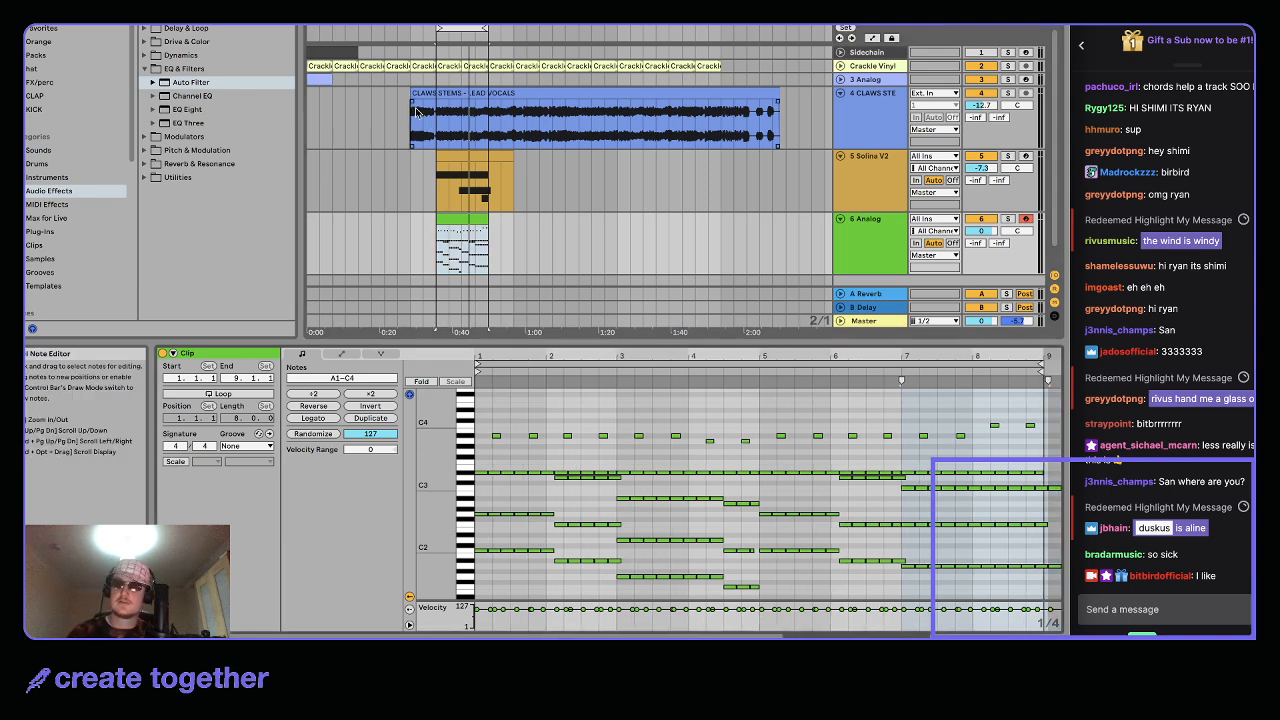
pyautogui.click(480, 218)
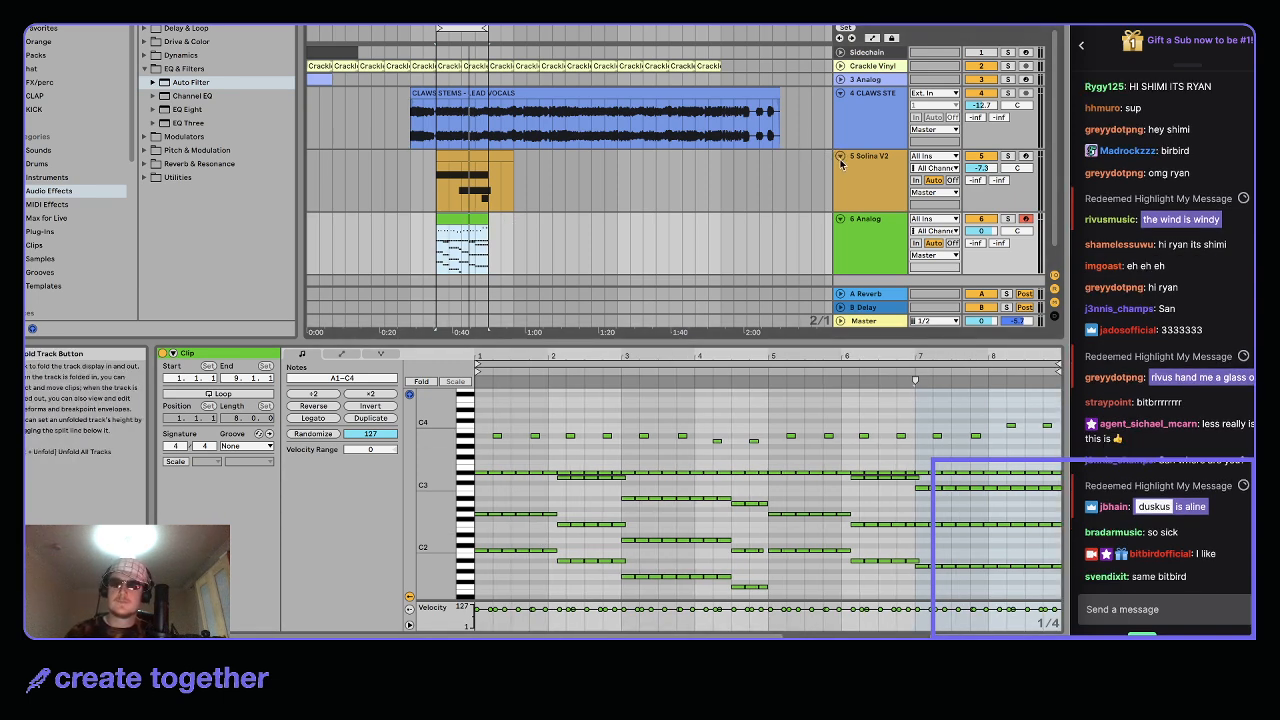
pyautogui.click(840, 157)
pyautogui.click(840, 170)
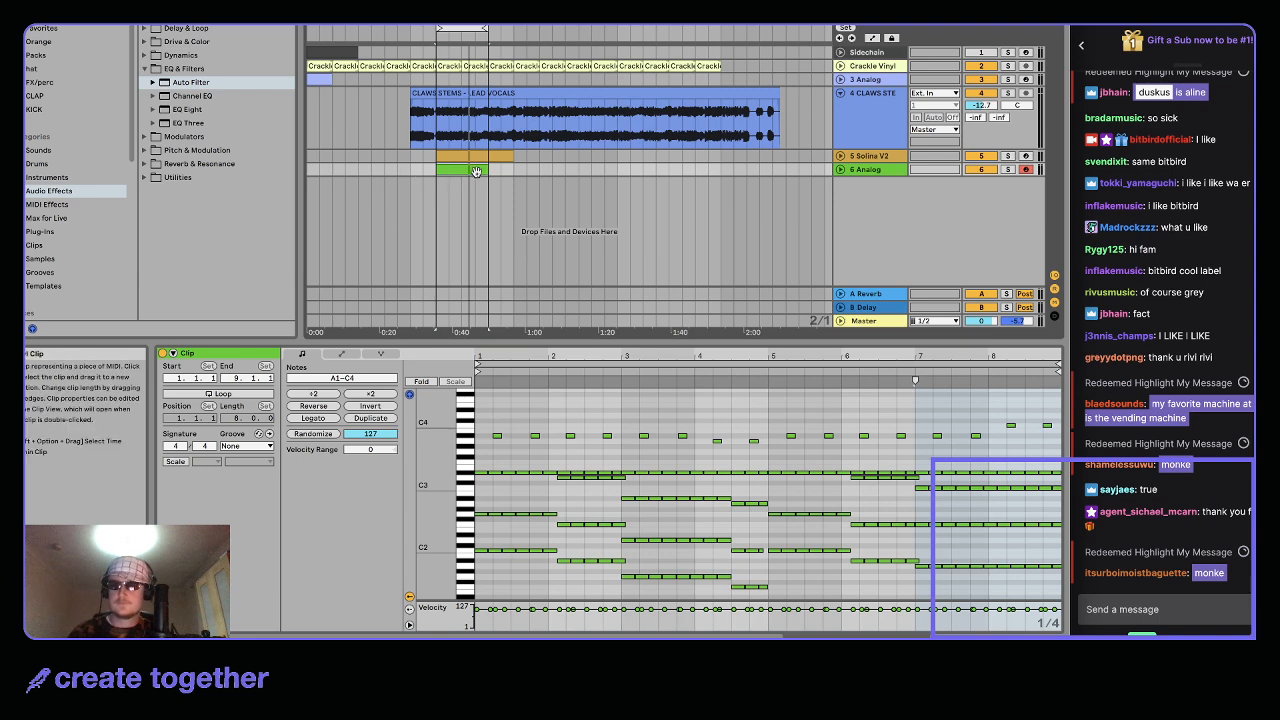
# Switch to OBS to check the stream's audio levels, and return to the Live set and chat
pyautogui.hotkey('shift', 'Tab')
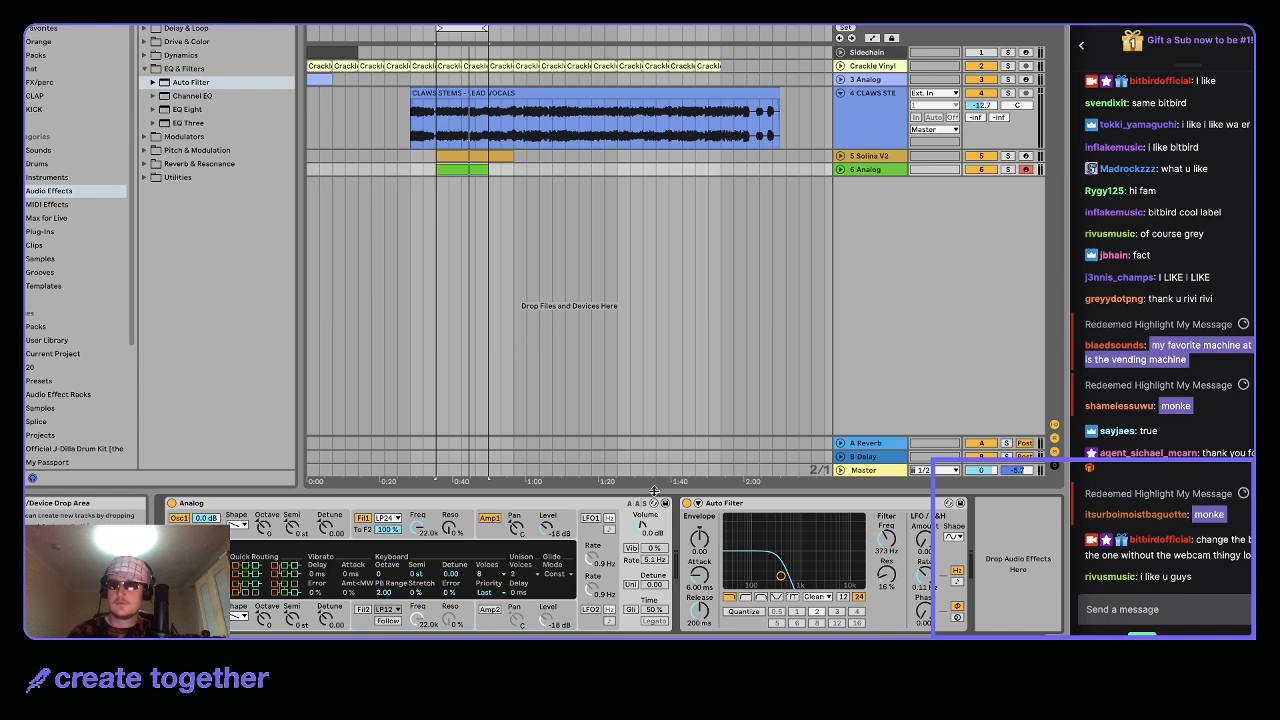
pyautogui.press('super+Tab')
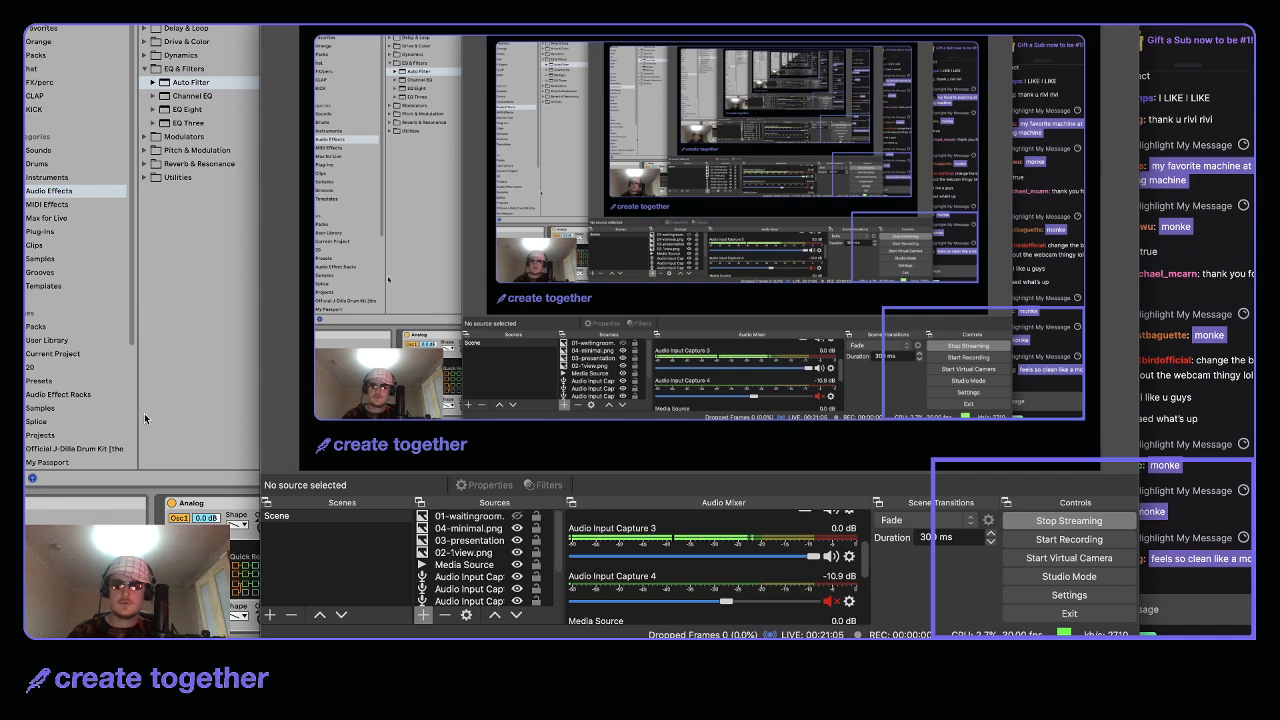
pyautogui.click(198, 446)
pyautogui.click(1177, 520)
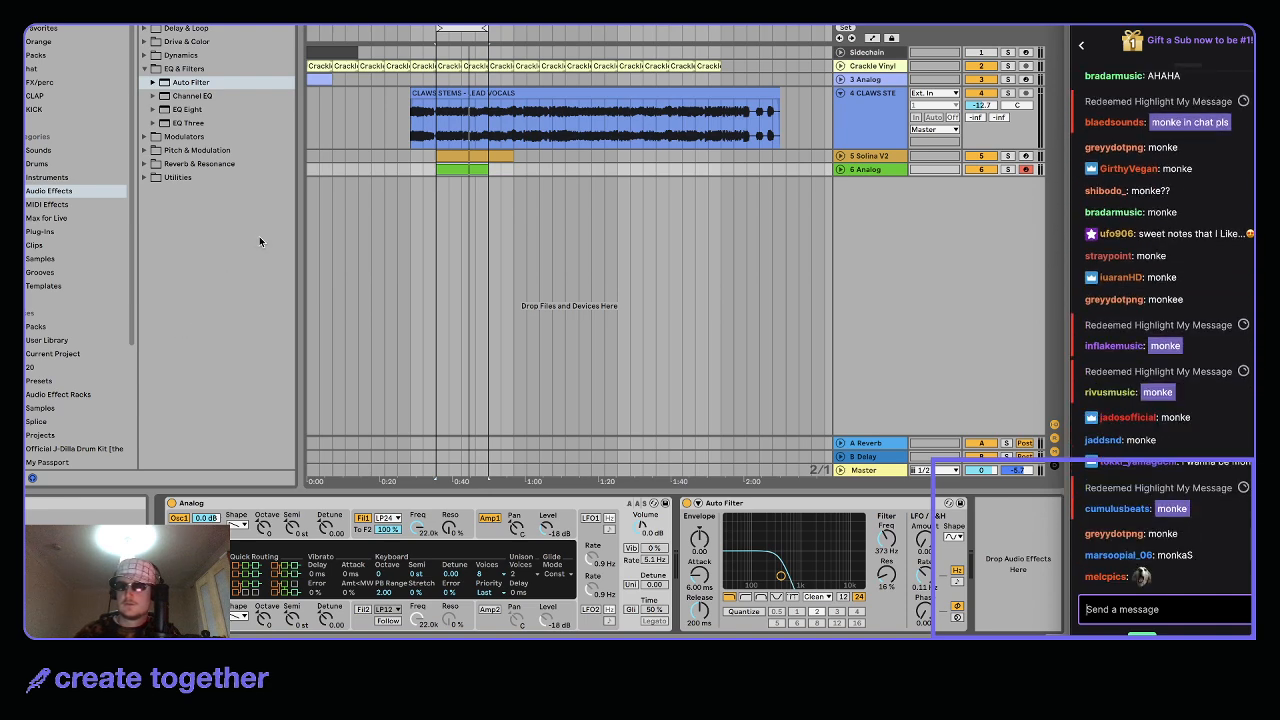
pyautogui.click(453, 175)
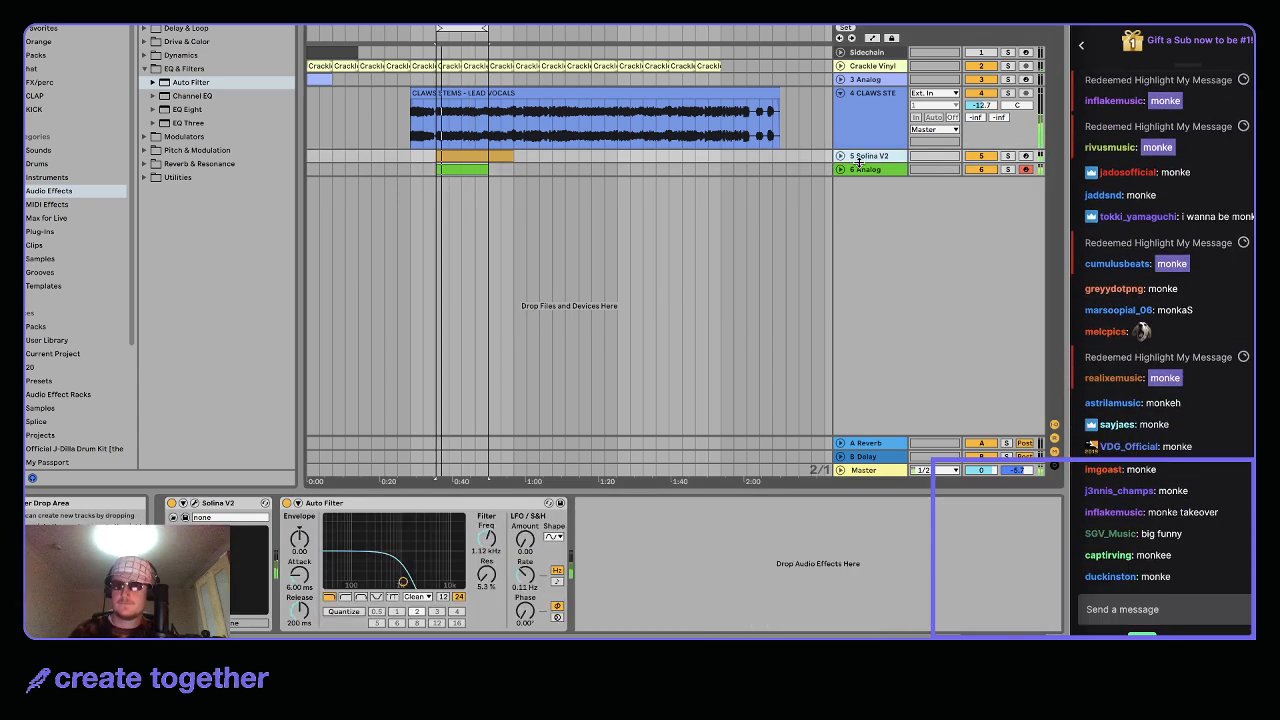
pyautogui.hotkey('shift', 'Tab')
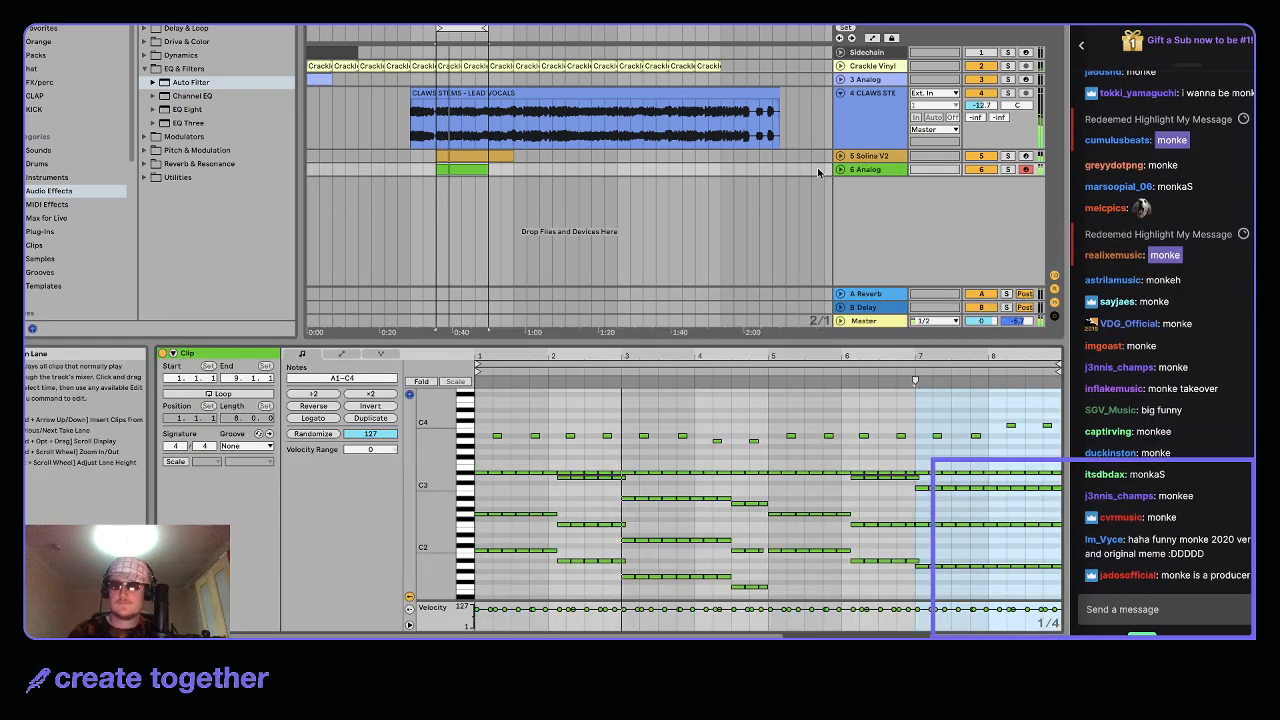
pyautogui.hotkey('shift', 'Tab')
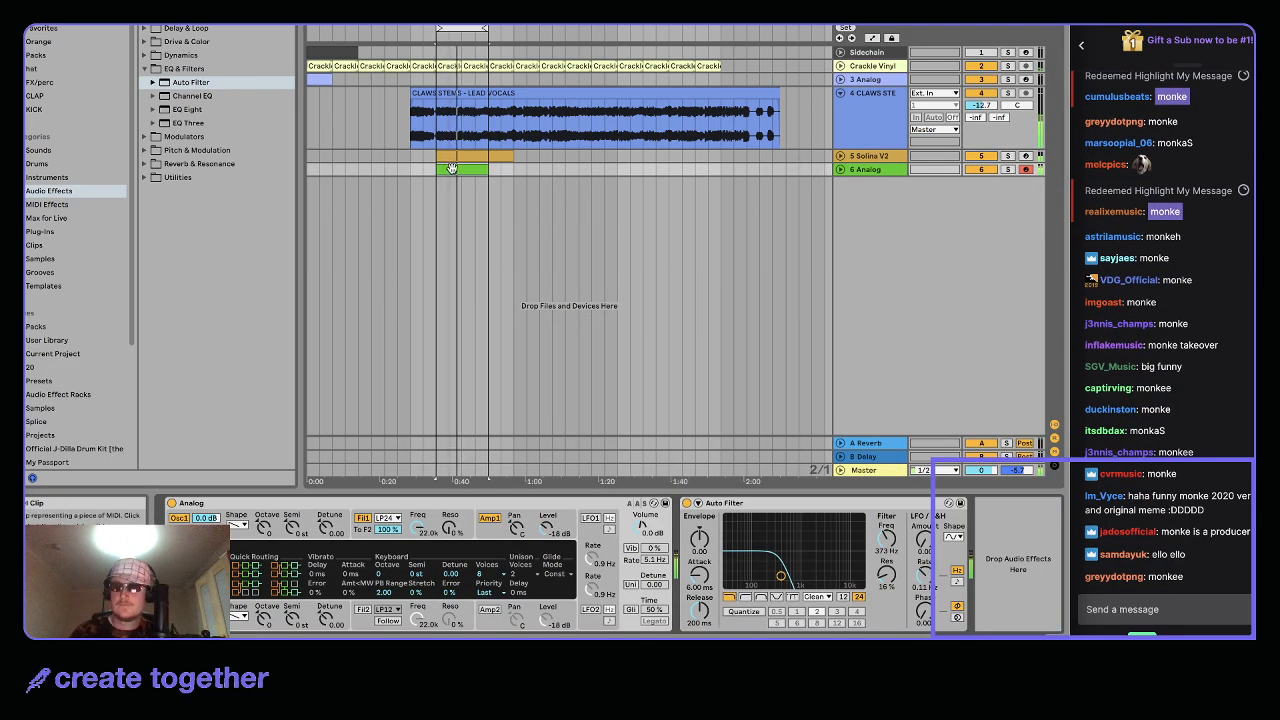
pyautogui.hotkey('shift', 'Tab')
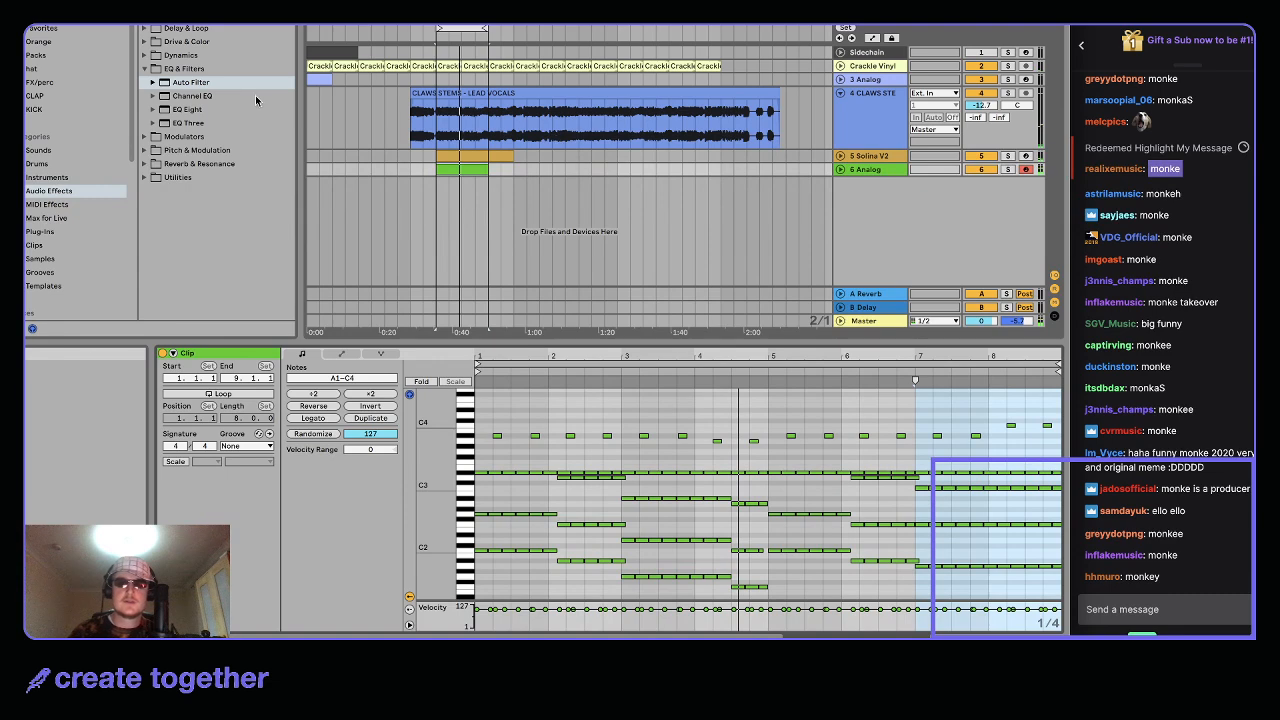
# Solo the CLAWS STEMS lead vocals track and play it from the loop start
pyautogui.scroll(2, 404, 108)
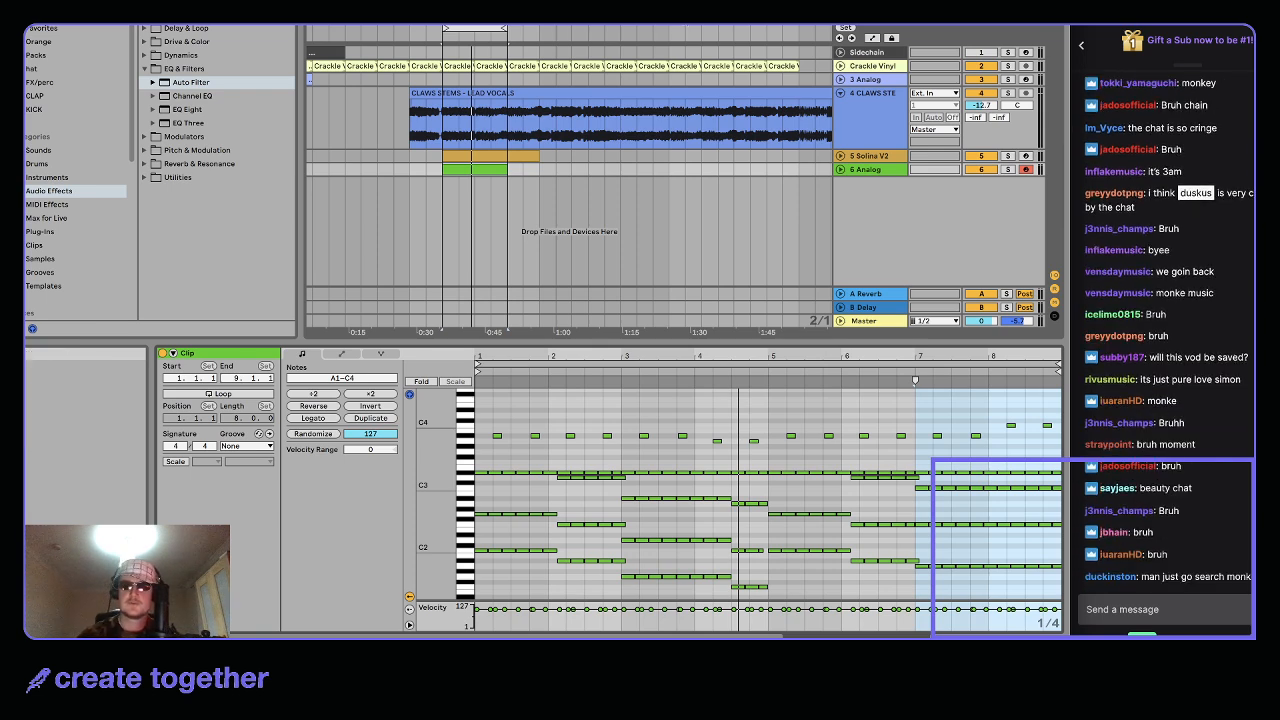
pyautogui.click(440, 122)
pyautogui.click(1007, 93)
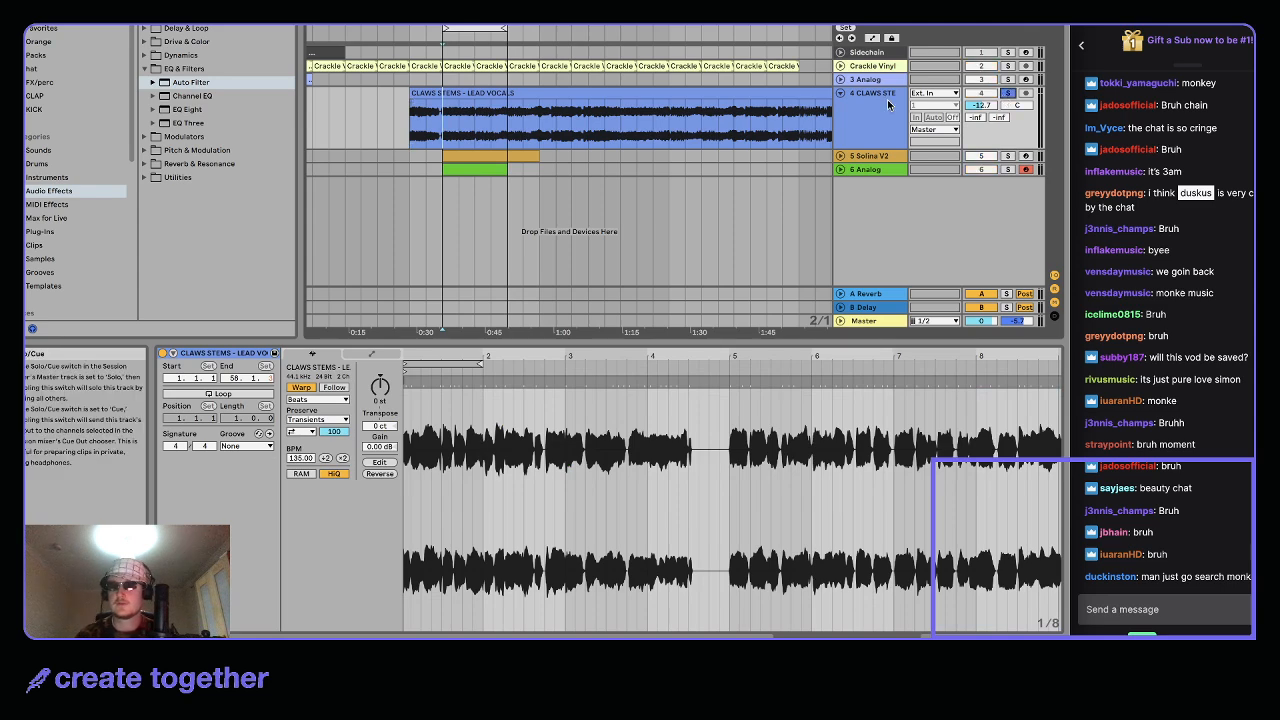
pyautogui.click(864, 115)
pyautogui.press('space')
# Search the plug-ins for "melo" and load the Celemony Melodyne VST3 onto the lead vocals track
pyautogui.hotkey('shift', 'Tab')
pyautogui.click(40, 231)
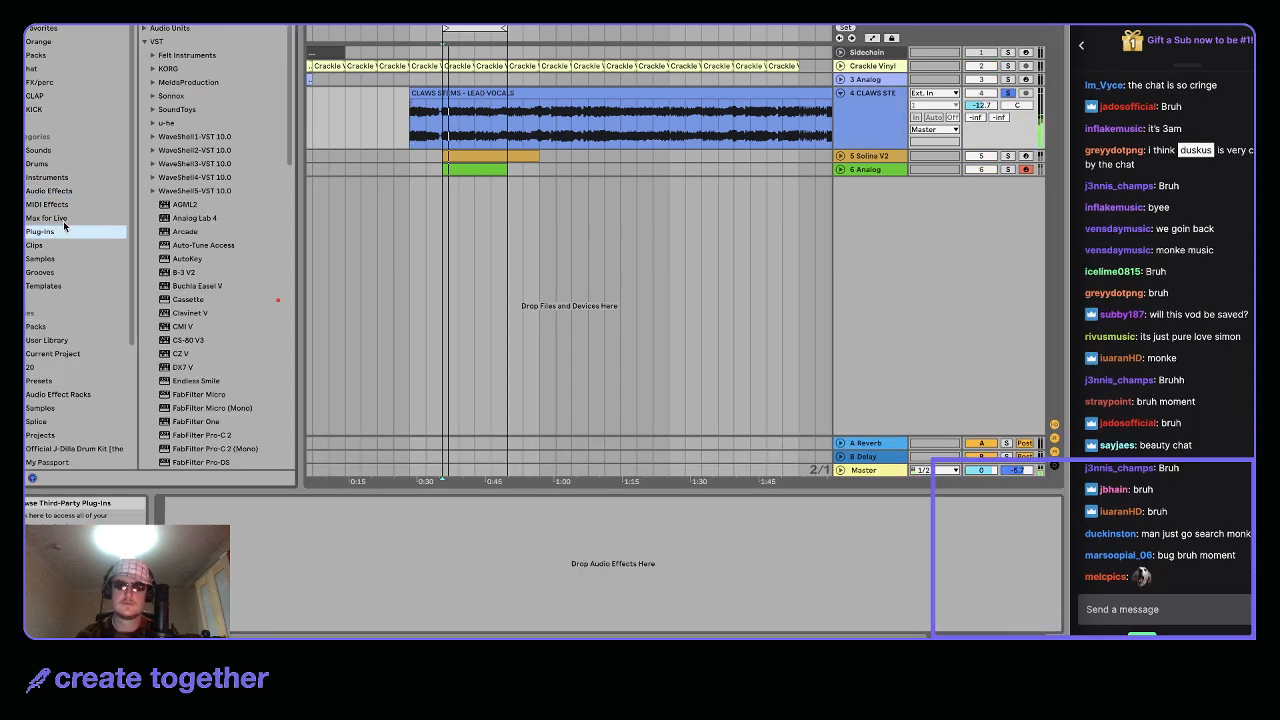
pyautogui.press('super+f')
pyautogui.write('melo')
pyautogui.click(145, 42)
pyautogui.click(153, 56)
pyautogui.moveTo(202, 68); pyautogui.dragTo(268, 77)
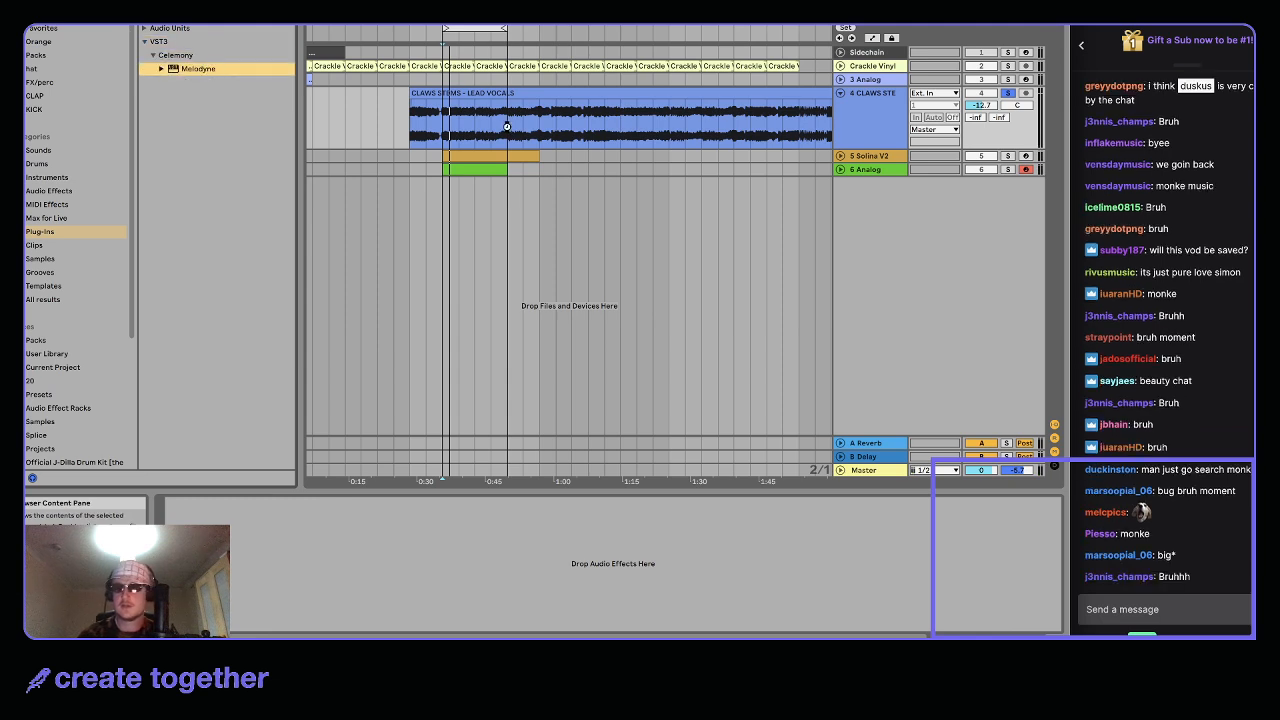
pyautogui.moveTo(463, 92); pyautogui.dragTo(486, 93)
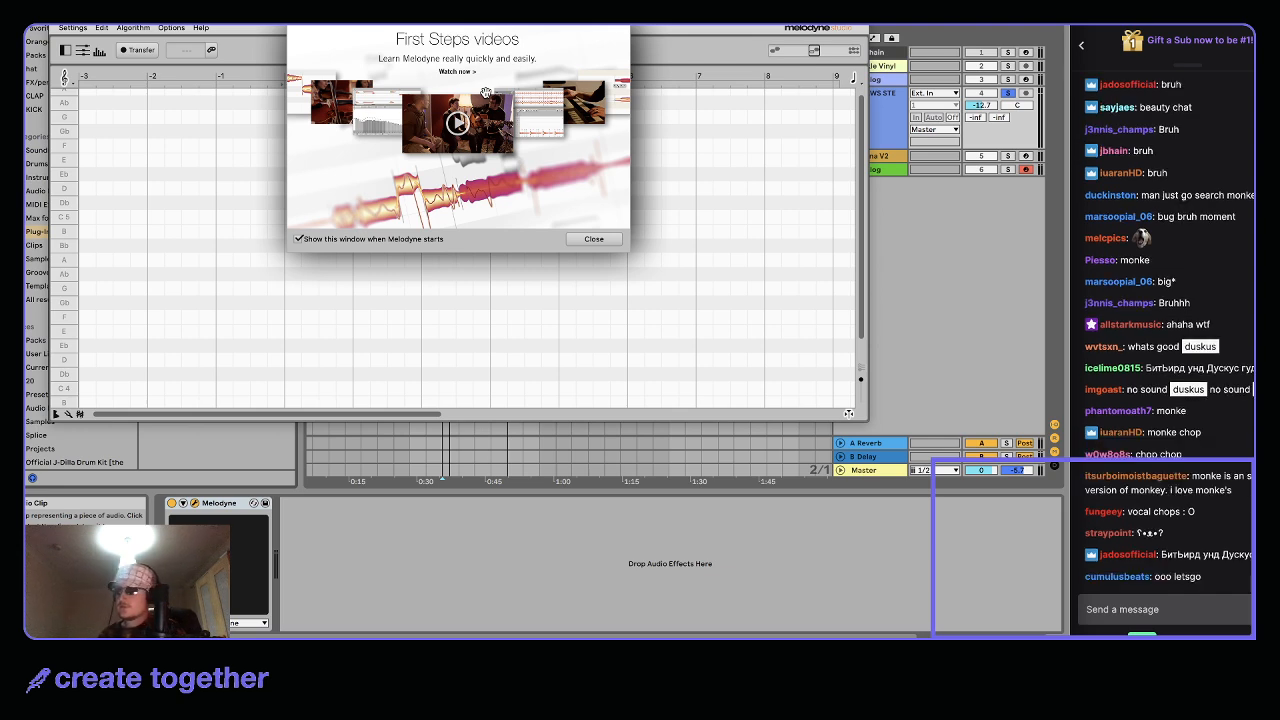
# Dismiss Melodyne's First Steps window, close its editor, and return to the Live set after a look at OBS
pyautogui.click(594, 238)
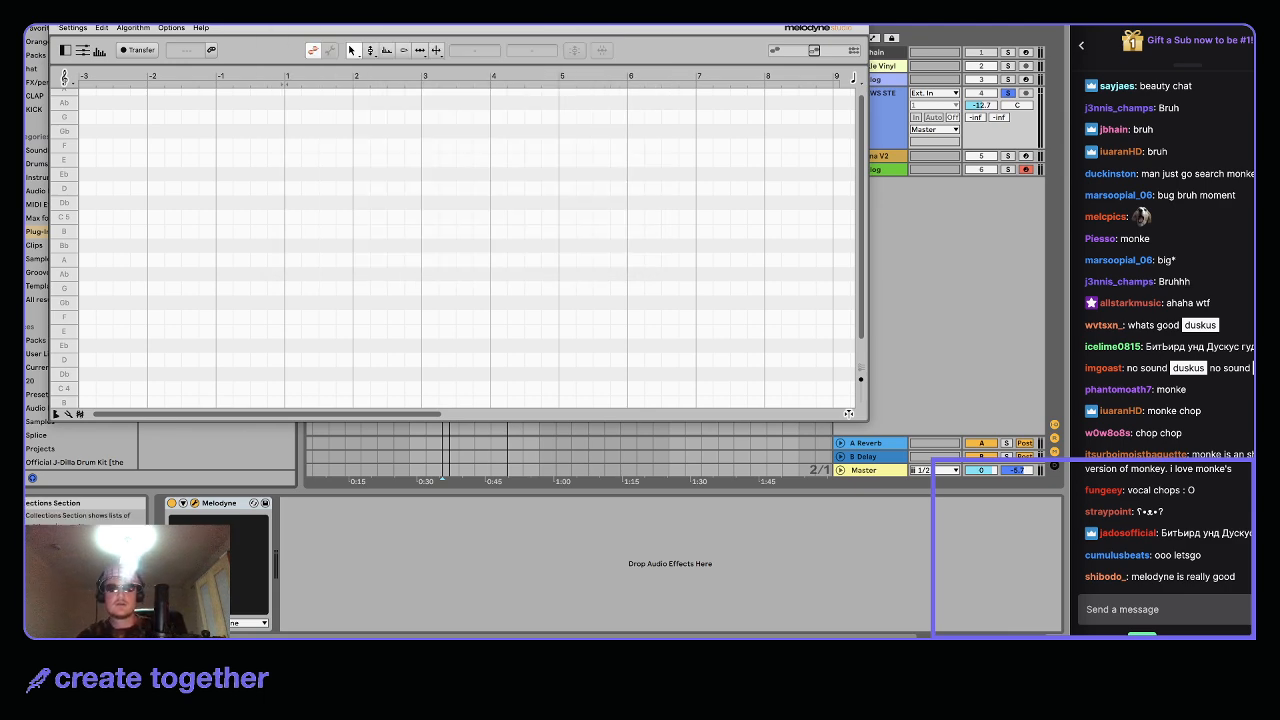
pyautogui.click(60, 14)
pyautogui.click(913, 638)
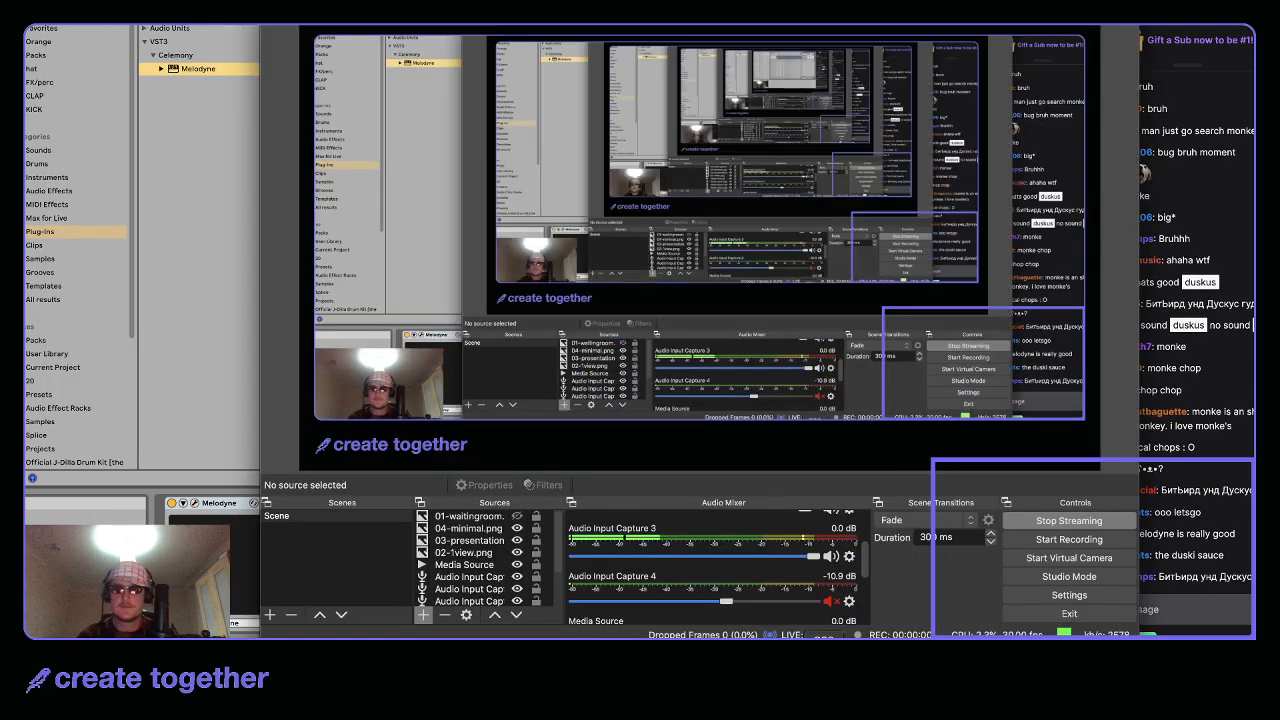
pyautogui.click(73, 516)
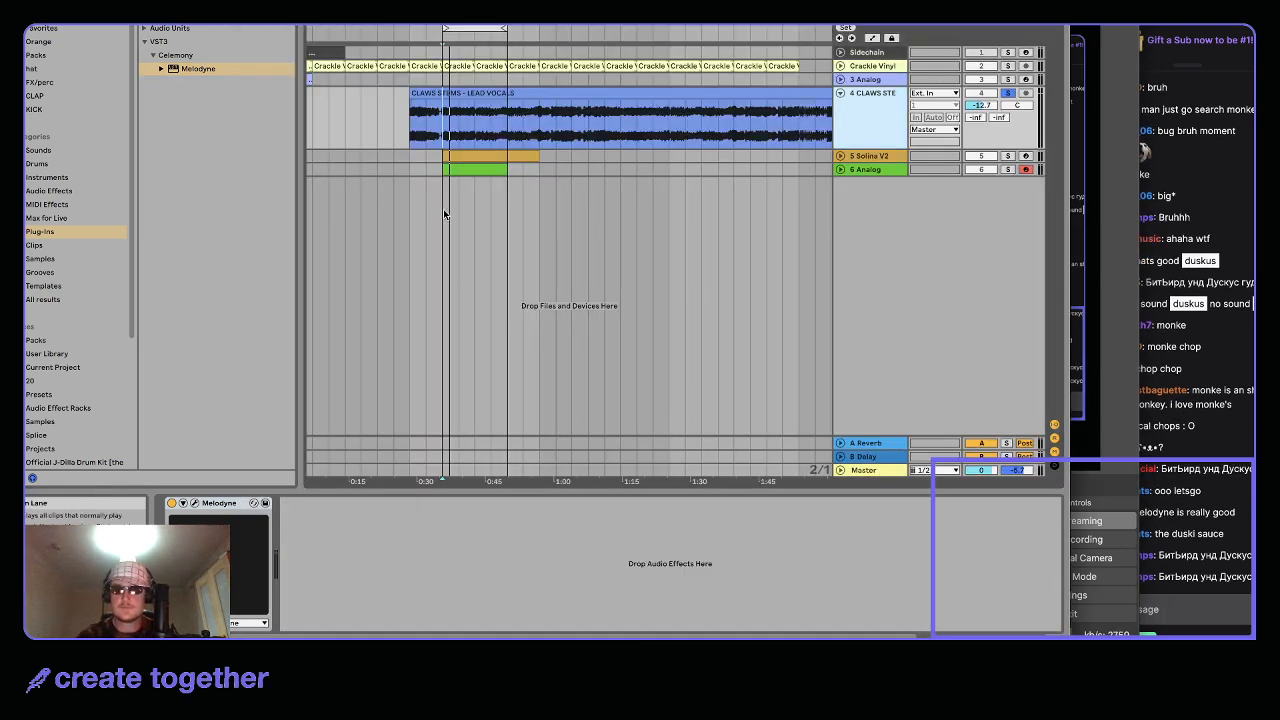
# Repeat the Solina V2 and Analog clips back to back until about 1:45, and extend the loop over them
pyautogui.click(476, 170)
pyautogui.moveTo(505, 160); pyautogui.dragTo(768, 160)
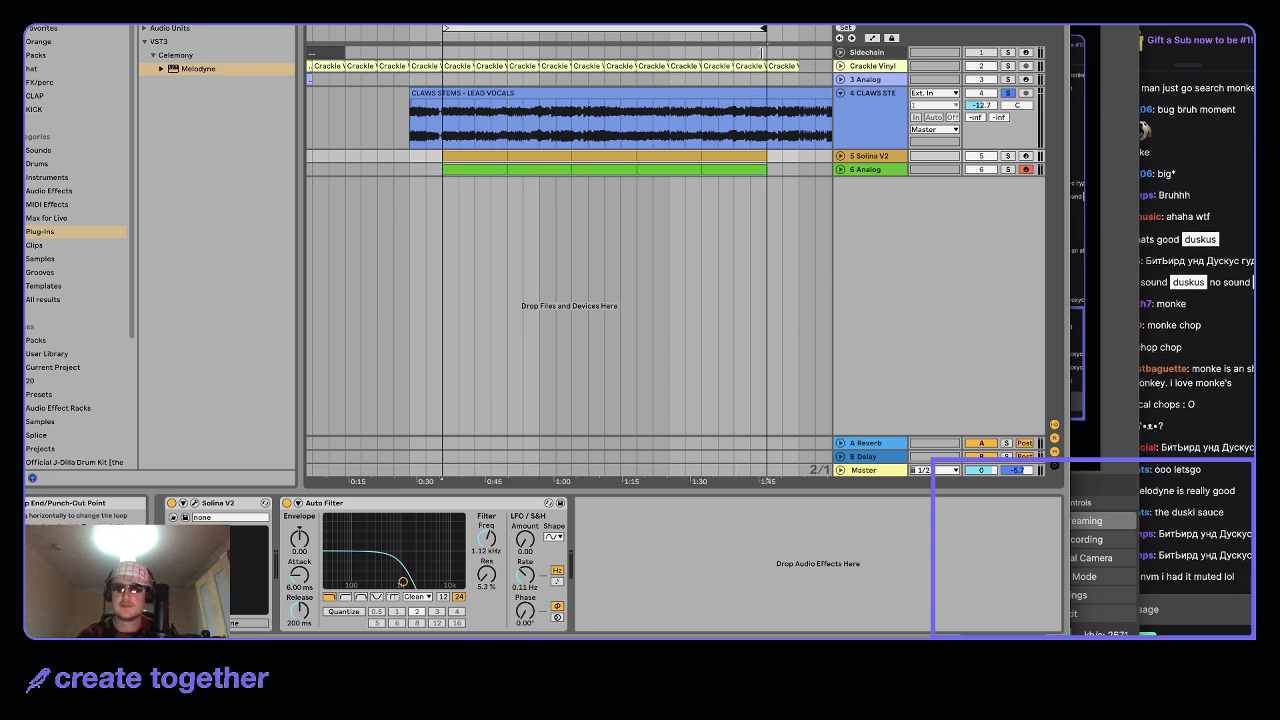
pyautogui.moveTo(443, 113); pyautogui.dragTo(778, 113)
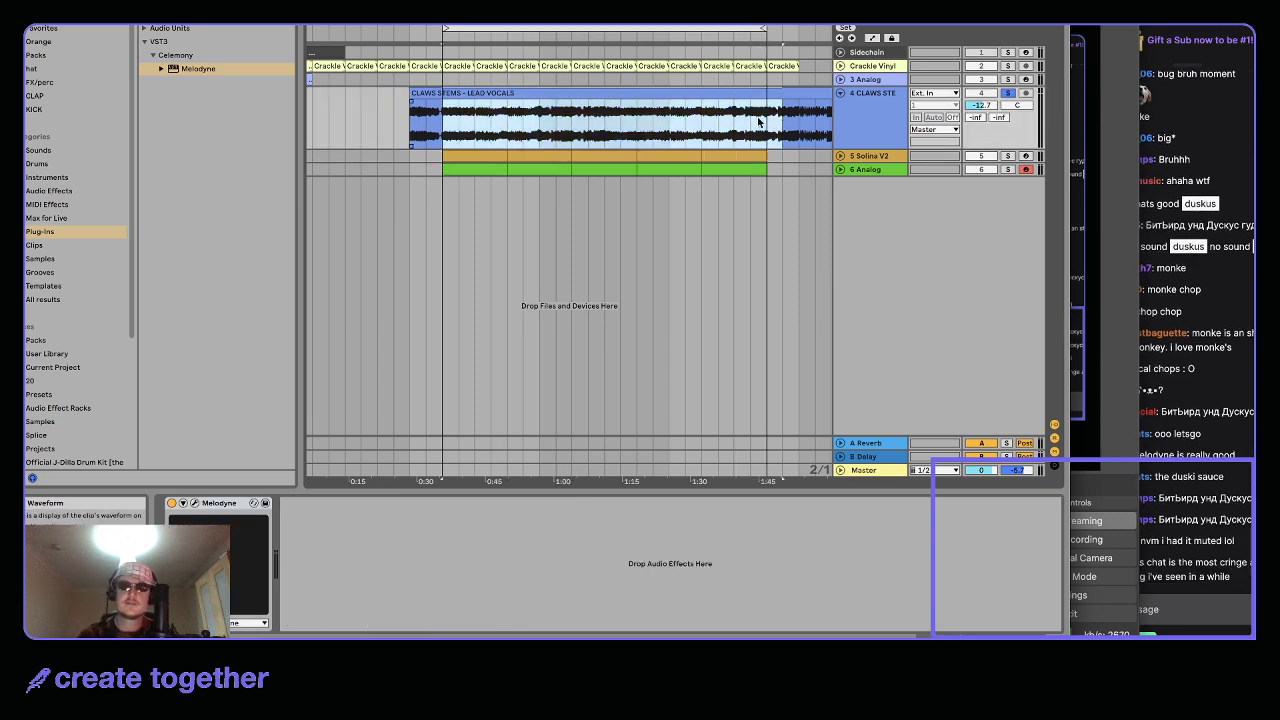
pyautogui.click(481, 170)
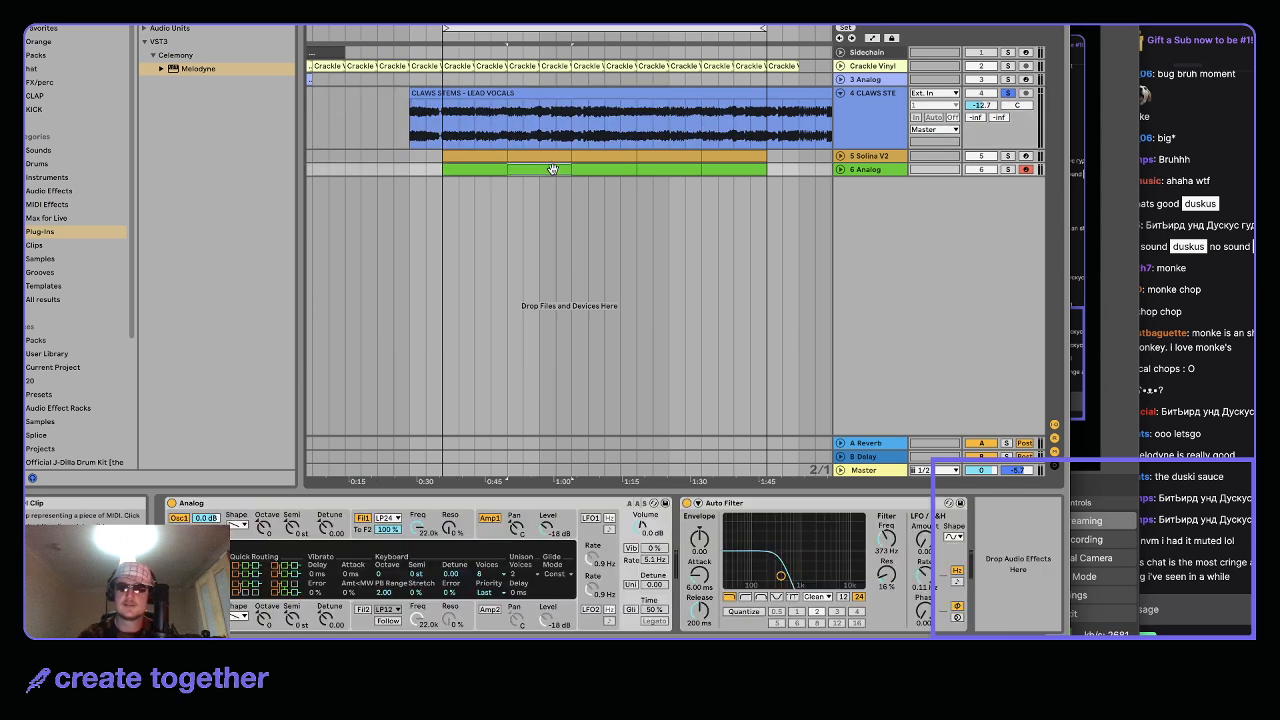
pyautogui.click(734, 169)
pyautogui.moveTo(434, 120); pyautogui.dragTo(654, 120)
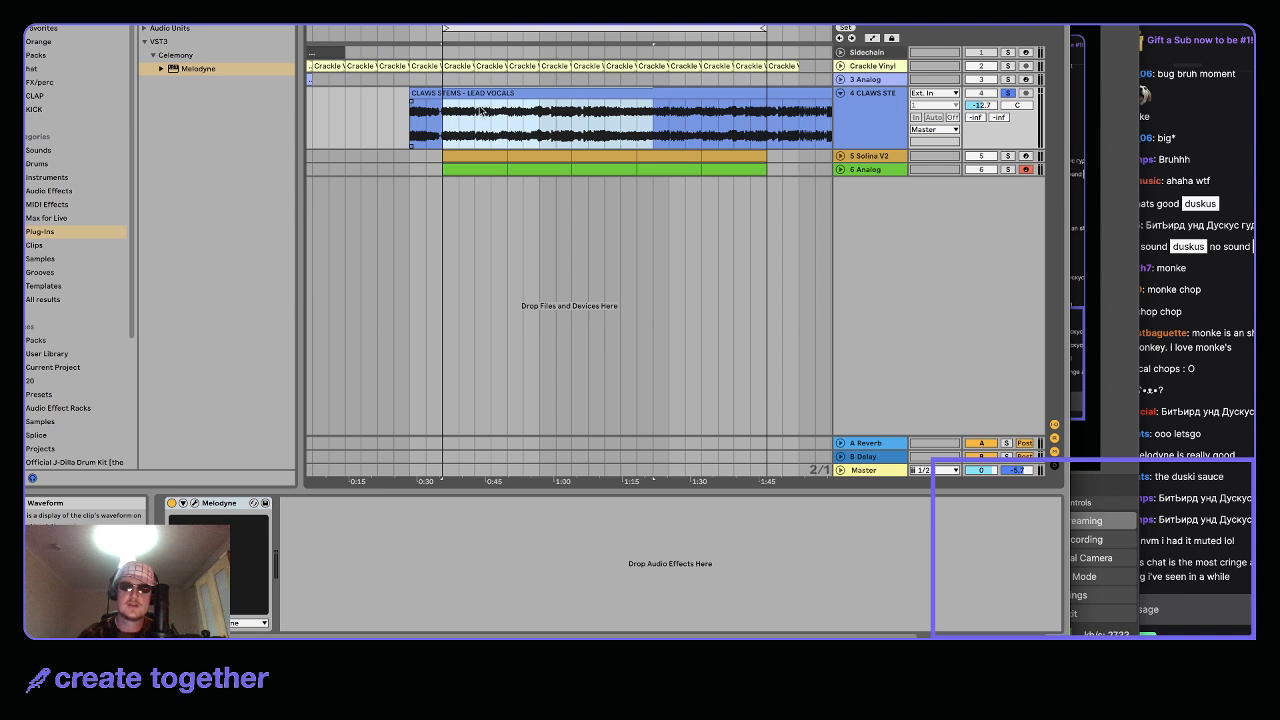
pyautogui.moveTo(435, 117); pyautogui.dragTo(762, 124)
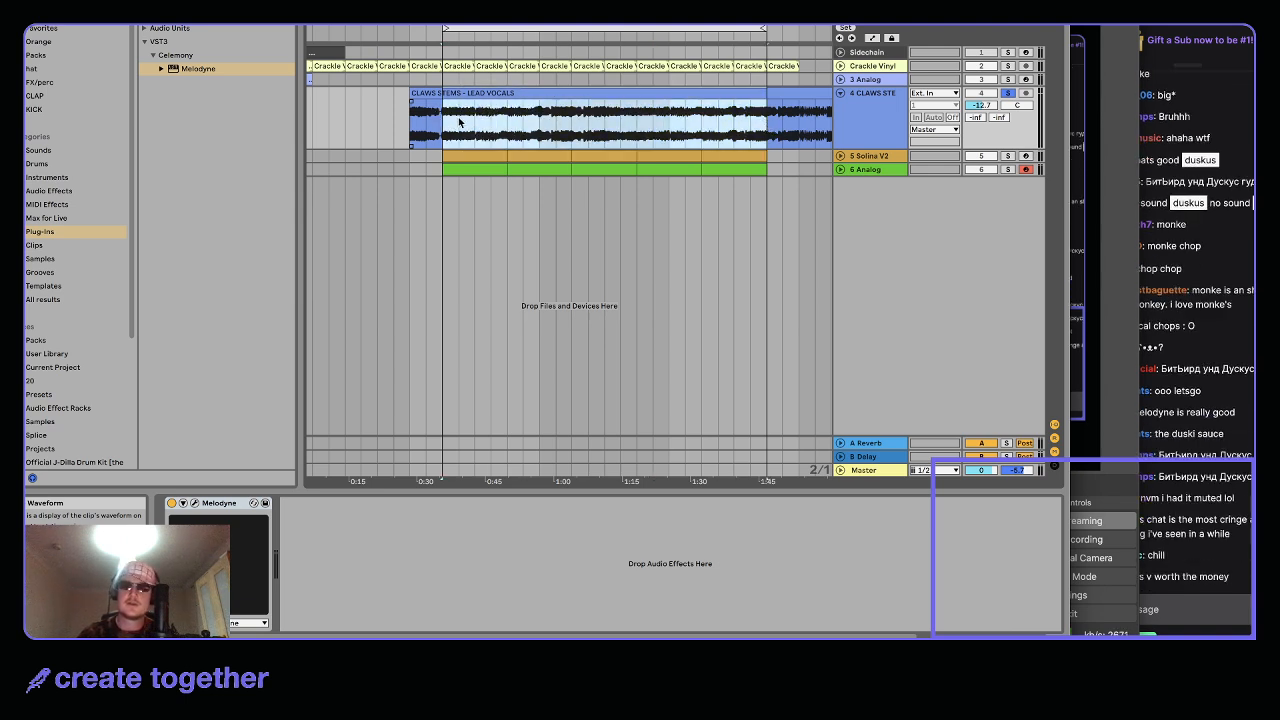
pyautogui.click(733, 141)
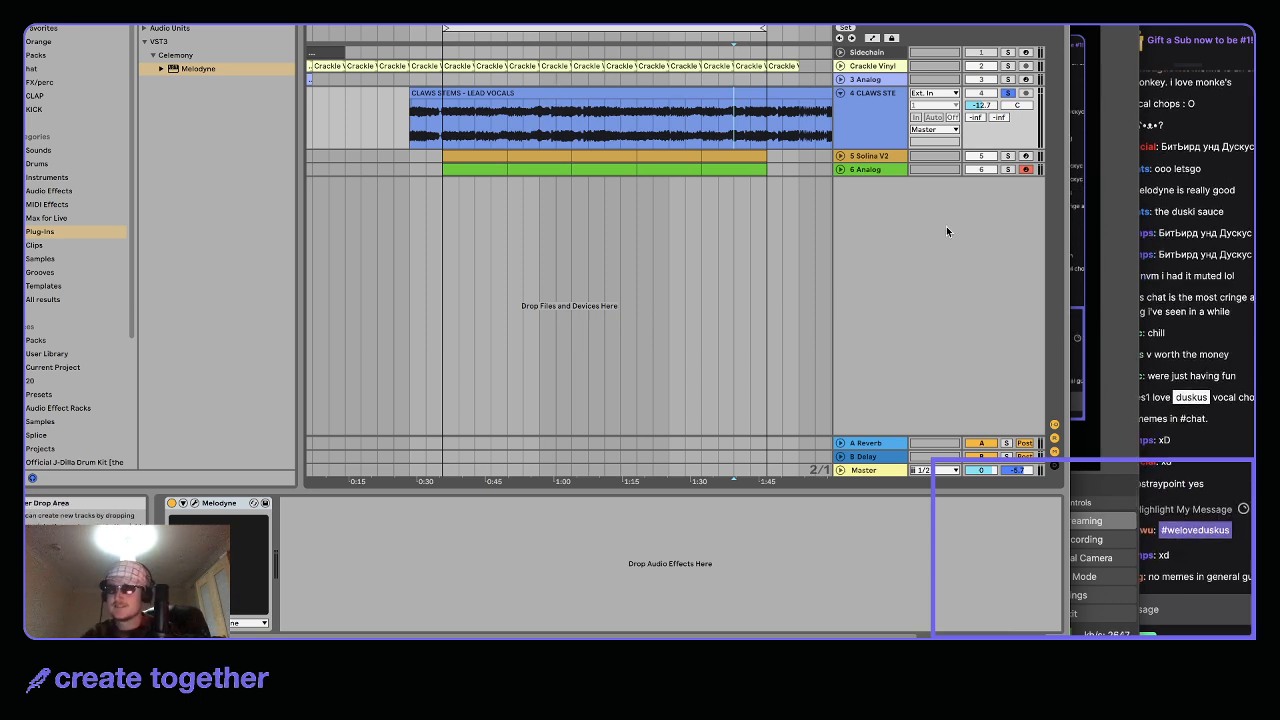
pyautogui.click(1169, 250)
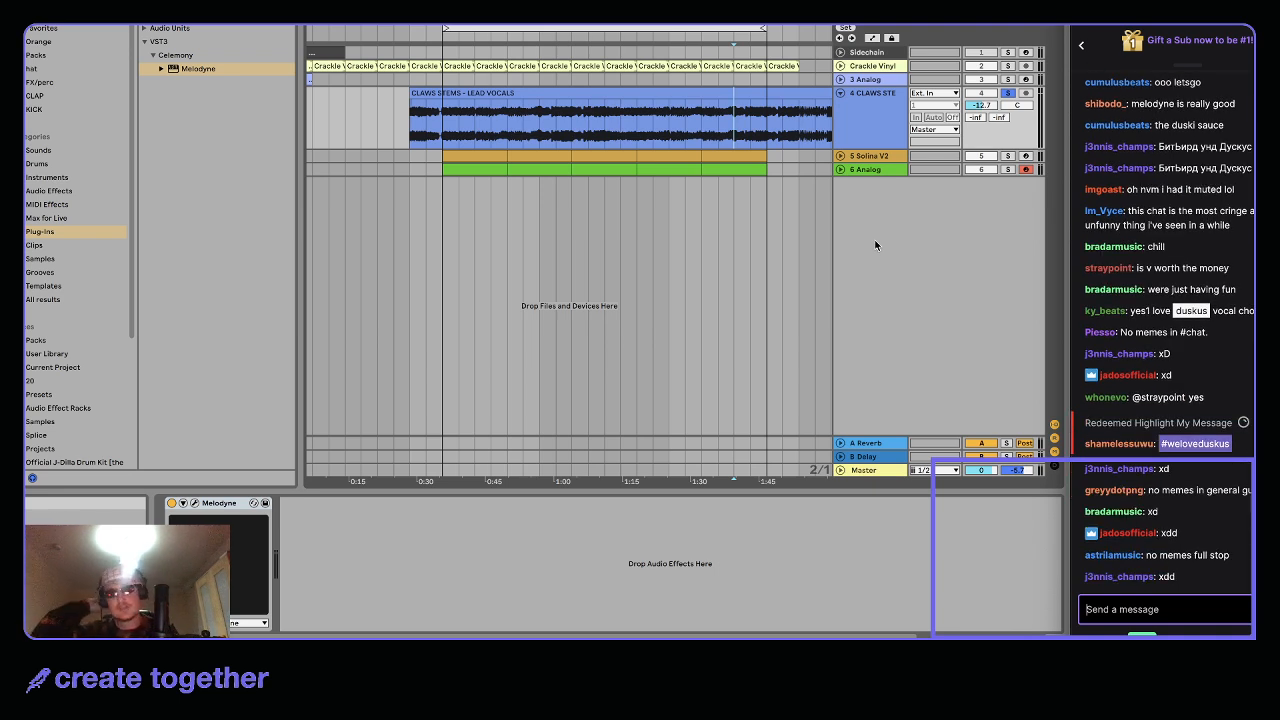
# Open Melodyne on the lead vocals and transfer the audio by playing from the loop start to about bar 41
pyautogui.click(457, 110)
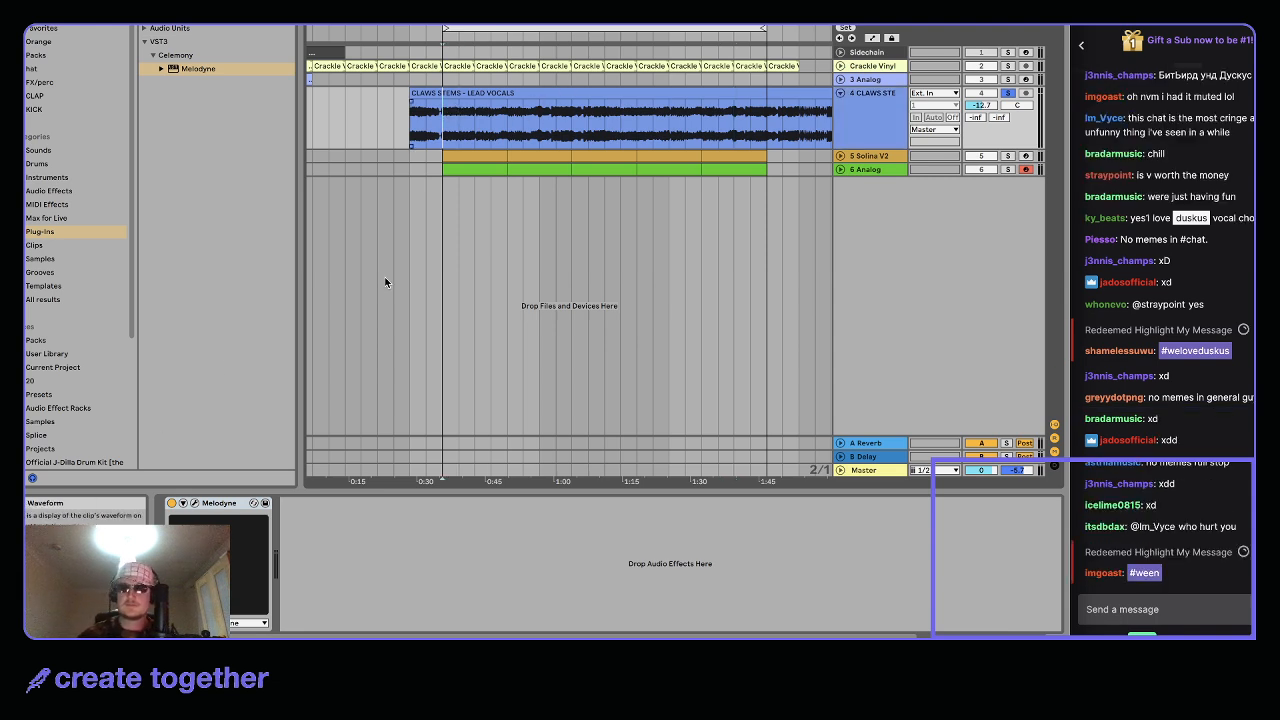
pyautogui.click(195, 503)
pyautogui.click(140, 50)
pyautogui.press('space')
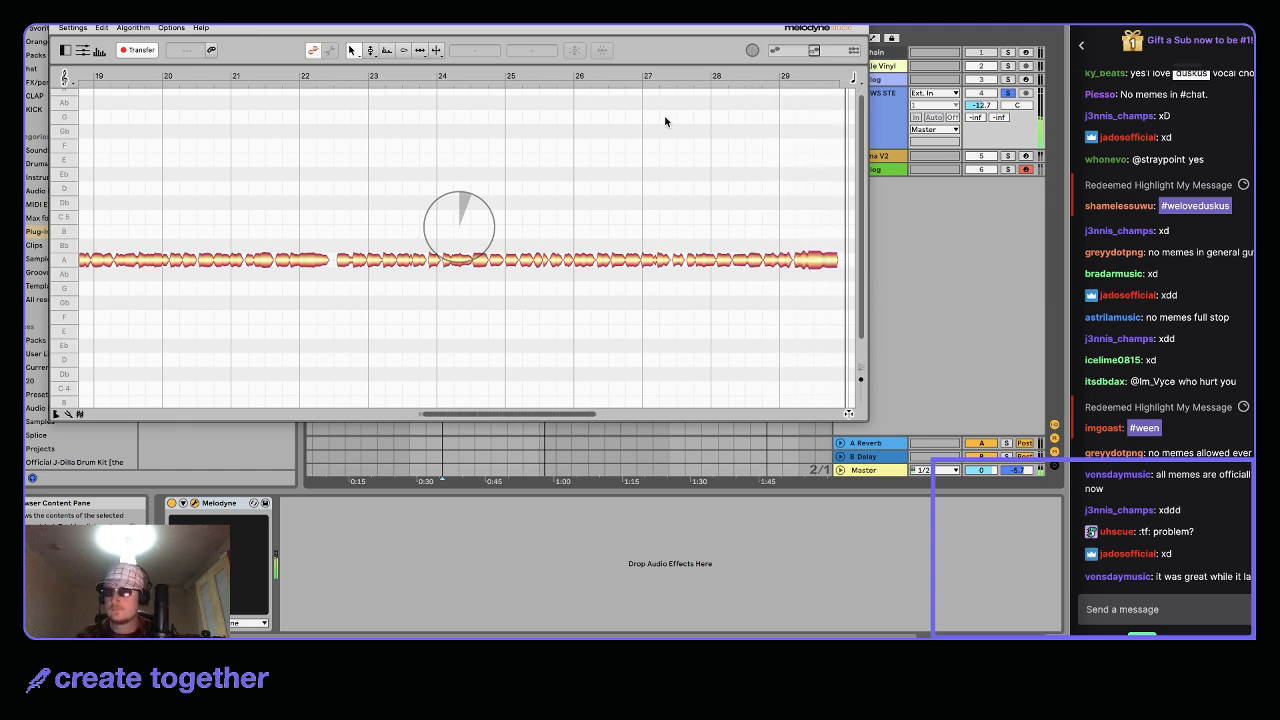
pyautogui.moveTo(473, 22); pyautogui.dragTo(582, 195)
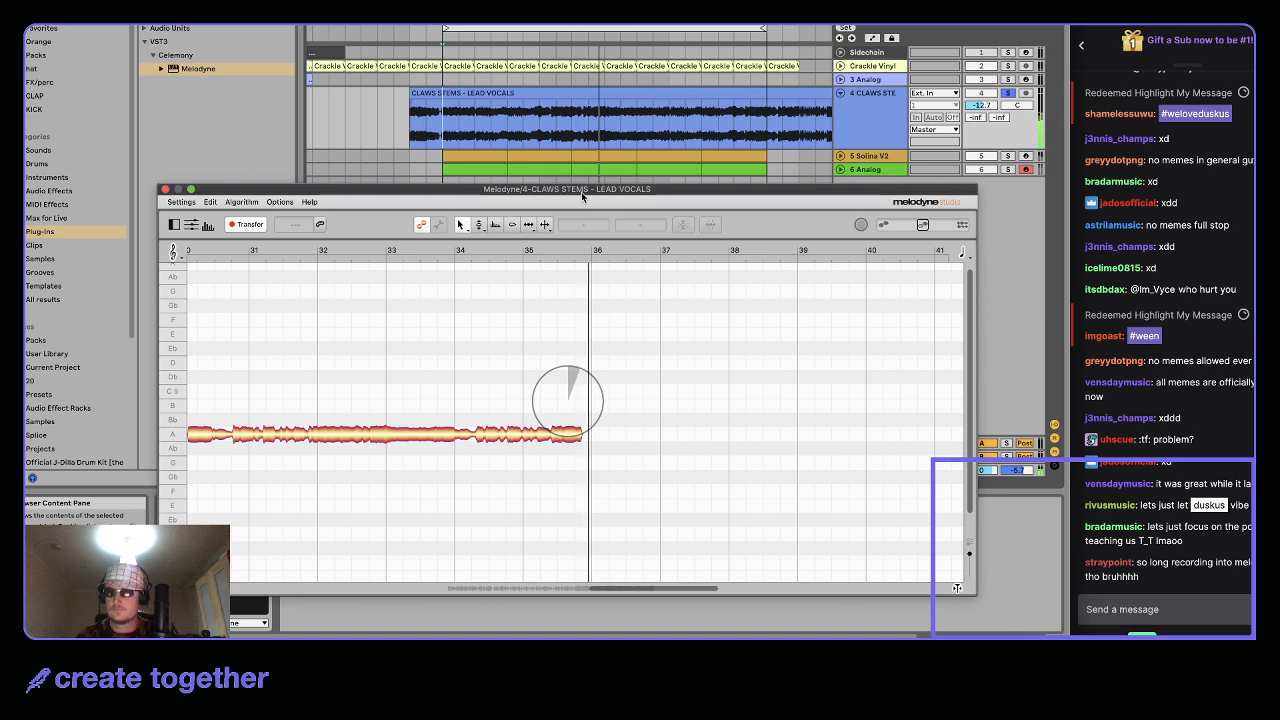
pyautogui.press('space')
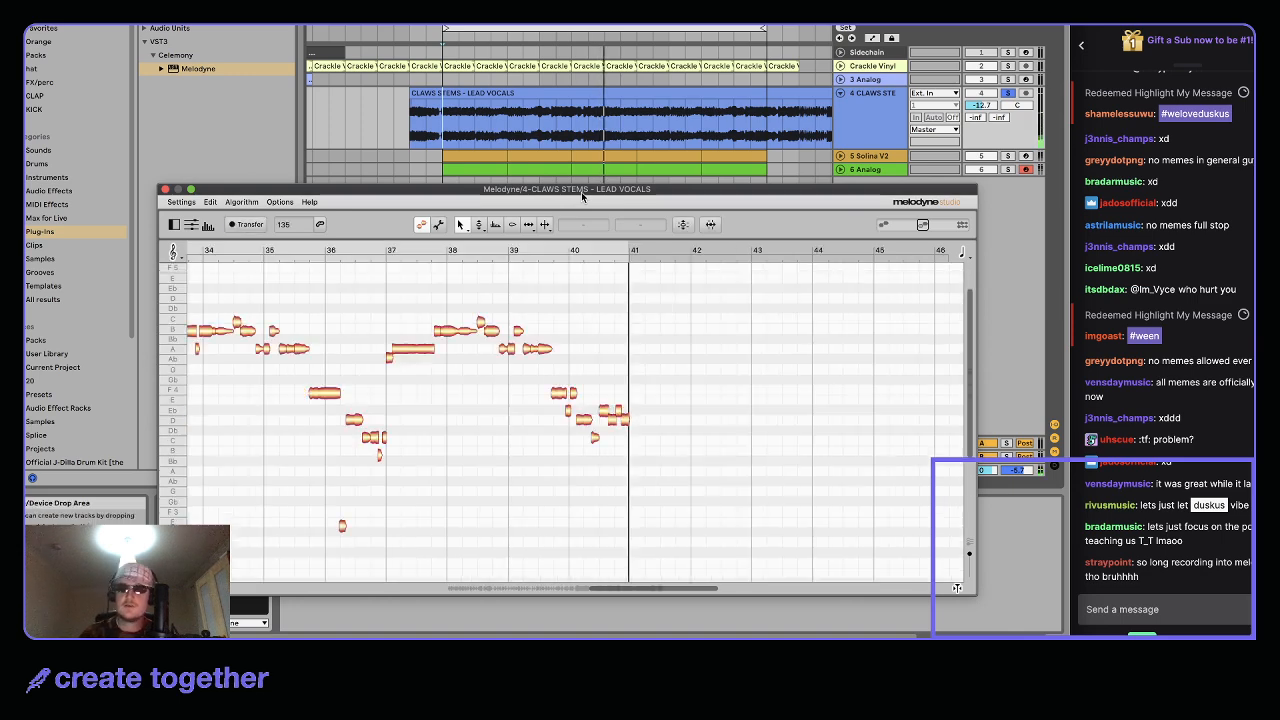
# Set the pitch modulation of all the transferred vocal notes to 0 %
pyautogui.hscroll(-10, 584, 296)
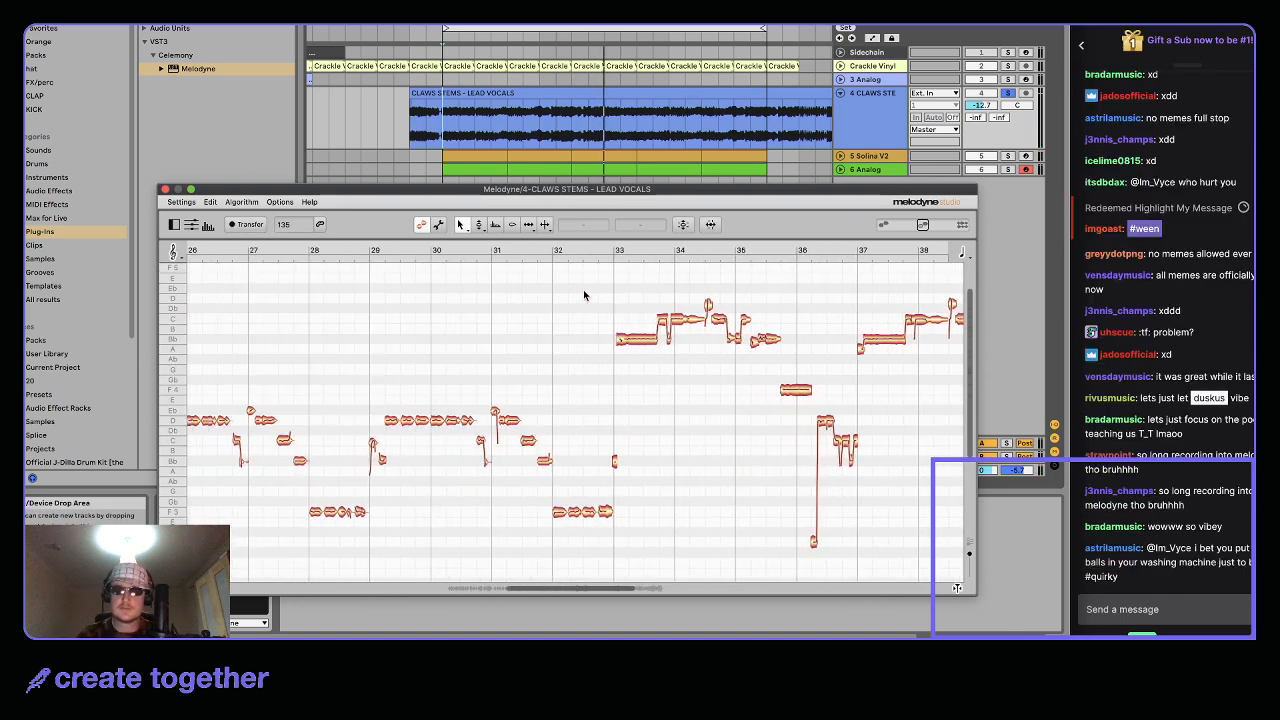
pyautogui.hscroll(5, 398, 403)
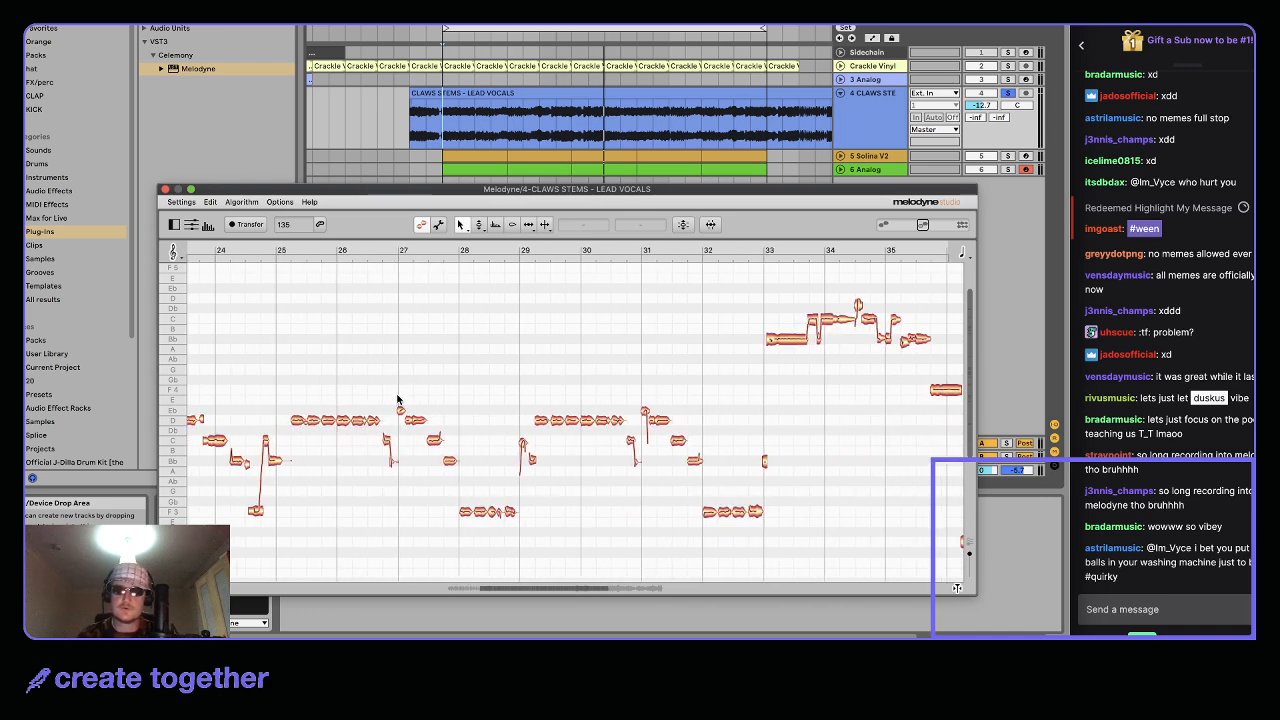
pyautogui.press('super+a')
pyautogui.click(479, 224)
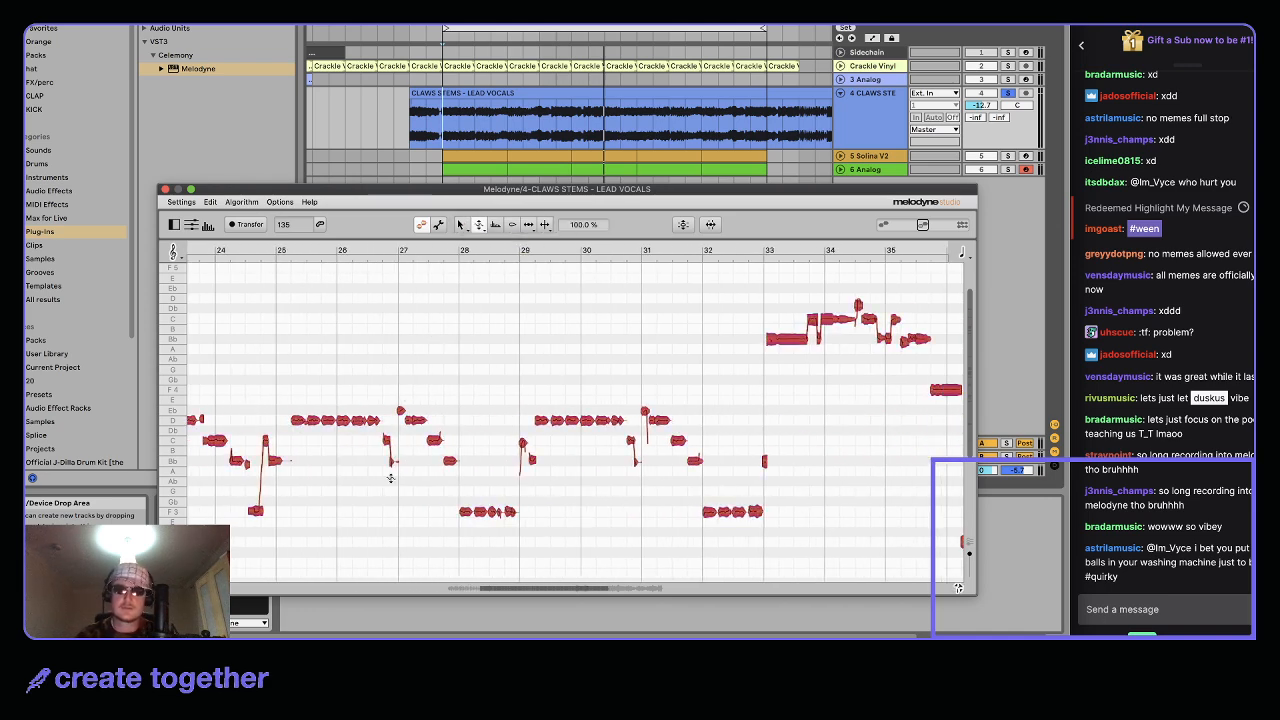
pyautogui.doubleClick(540, 421)
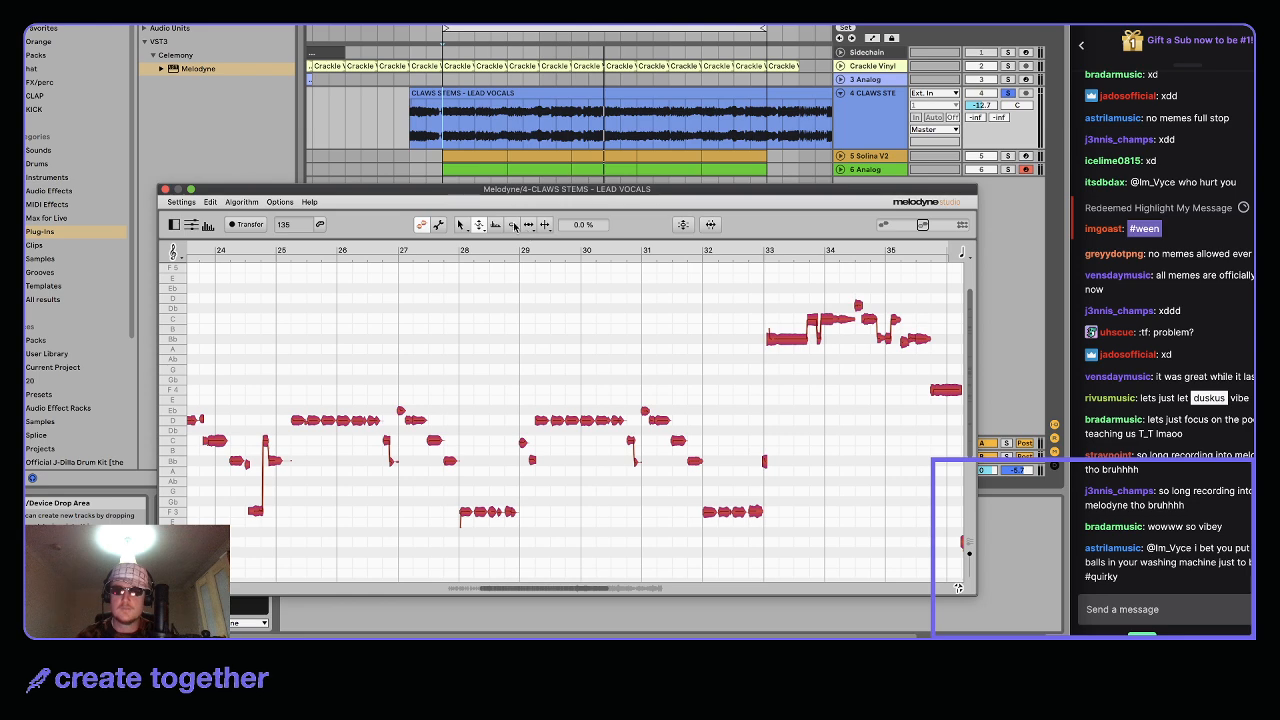
# Shift the formants of all vocal notes down to about -253 ct during playback, and return to the main tool
pyautogui.click(496, 225)
pyautogui.press('space')
pyautogui.moveTo(339, 422); pyautogui.dragTo(490, 455)
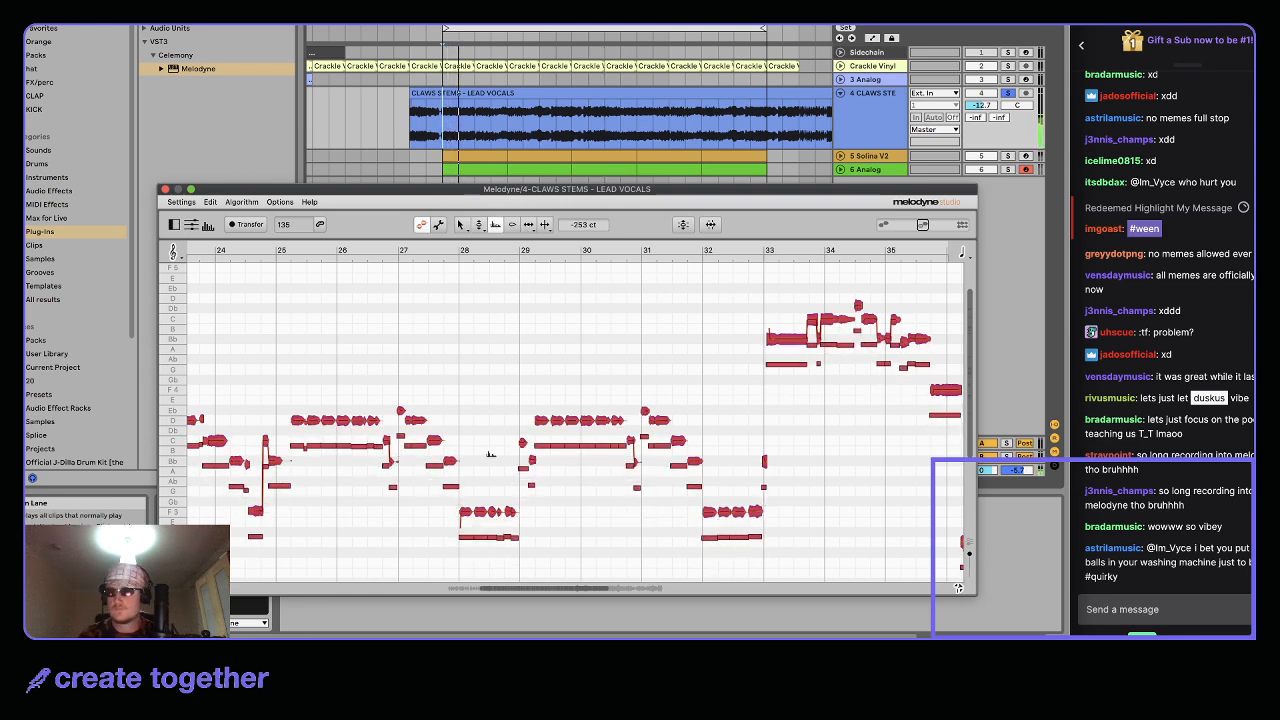
pyautogui.hscroll(-2, 457, 320)
pyautogui.click(461, 225)
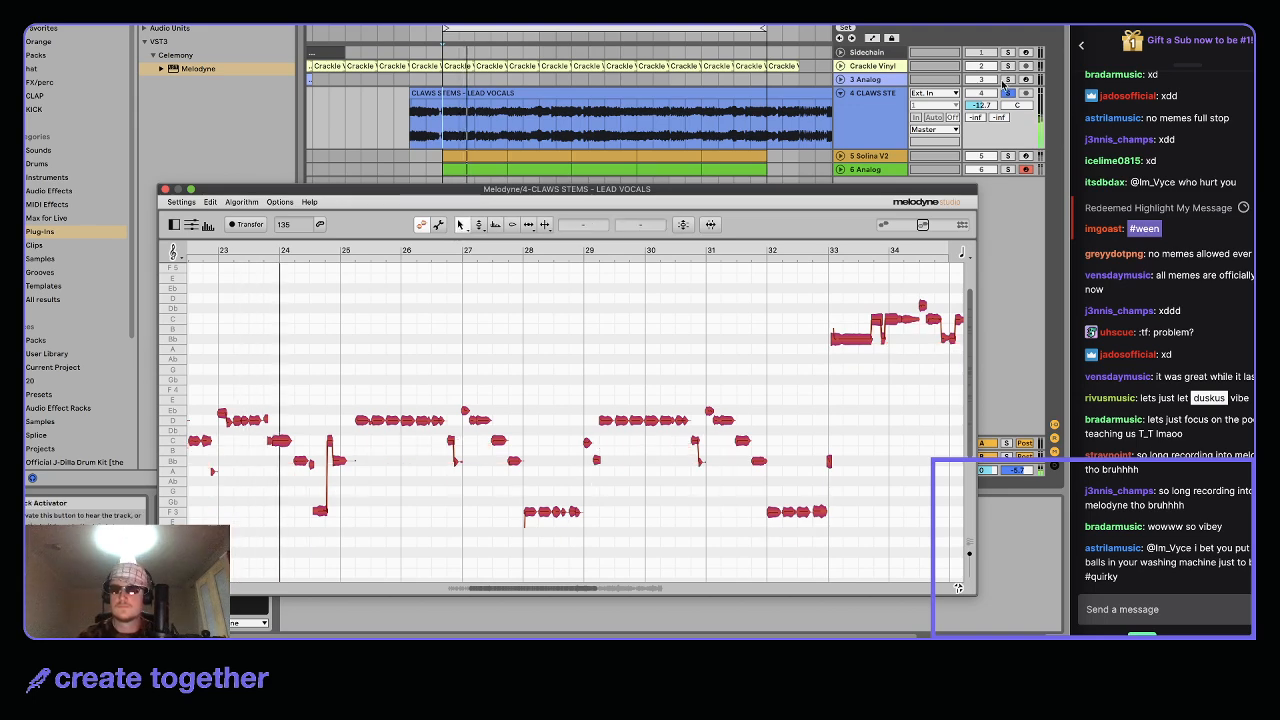
# Unsolo the lead vocals and raise the D4 notes from bar 25 to the start of bar 27 to F4, checking by playback
pyautogui.click(1003, 85)
pyautogui.click(455, 332)
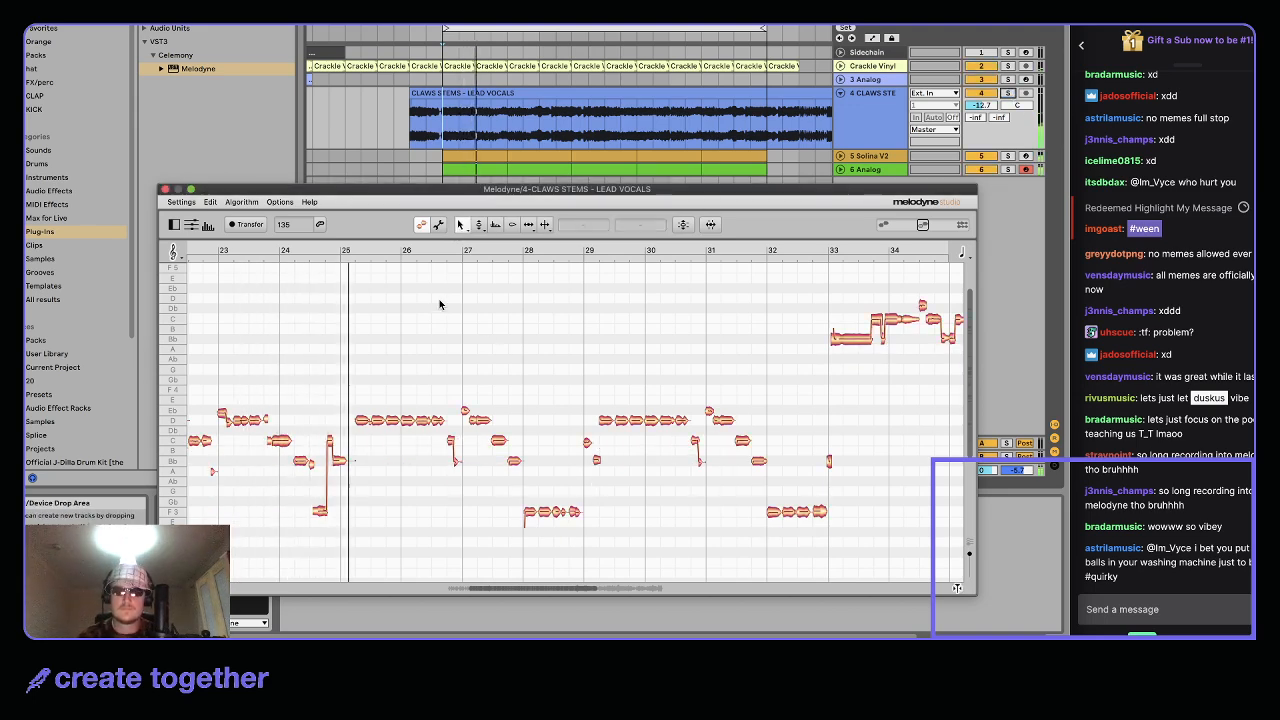
pyautogui.click(363, 421)
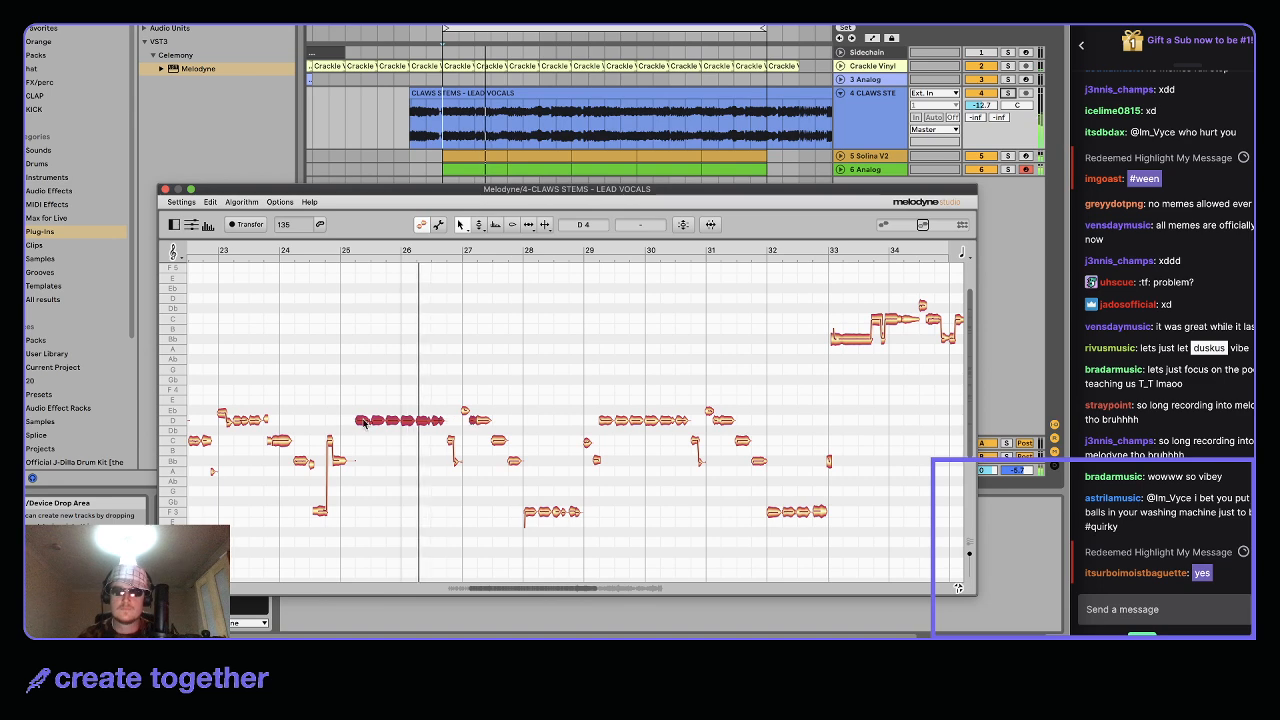
pyautogui.moveTo(363, 421); pyautogui.dragTo(363, 390)
pyautogui.press('space')
pyautogui.click(473, 122)
pyautogui.press('space')
pyautogui.click(449, 331)
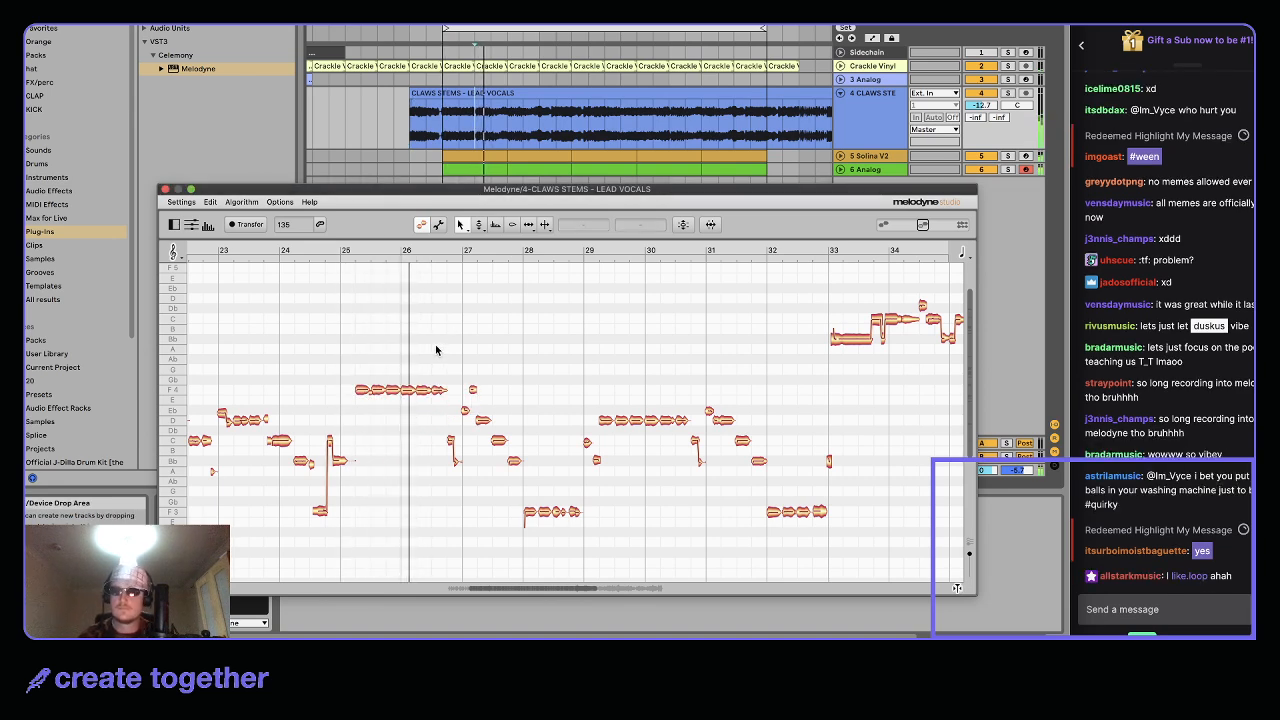
pyautogui.press('space')
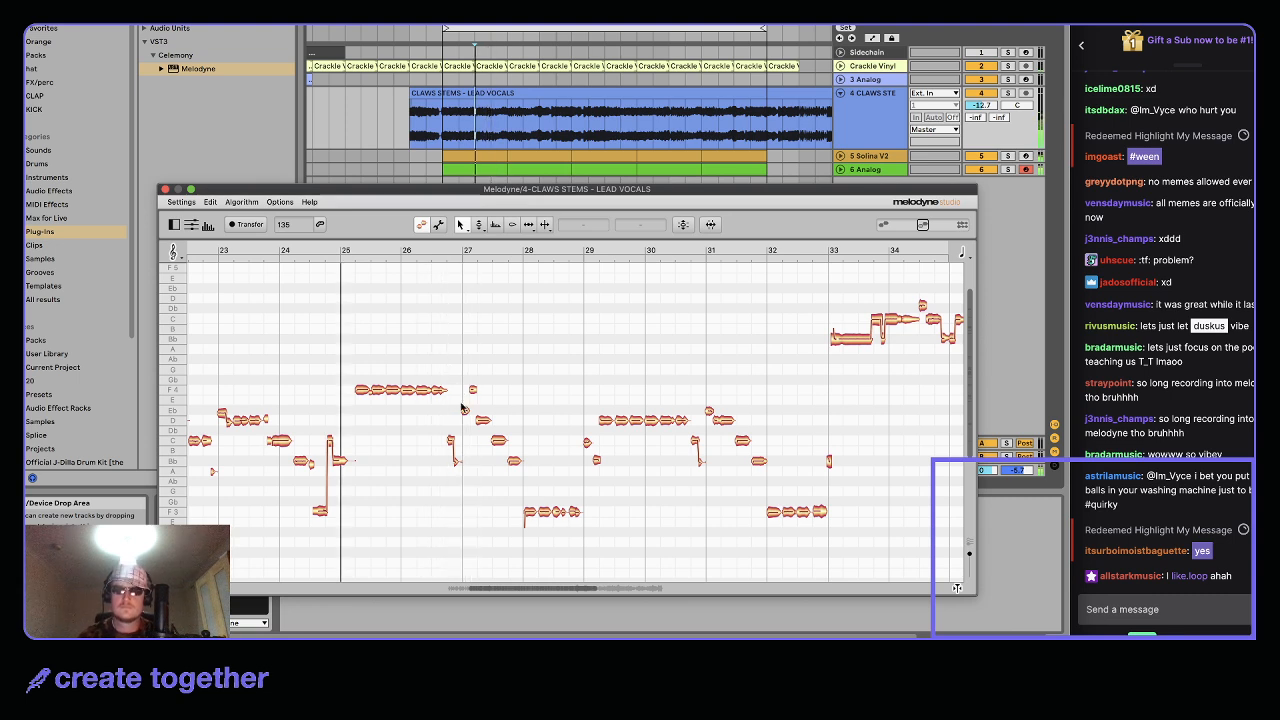
# Raise the short Eb note at bar 27 to F4 and the C note later in that bar to D
pyautogui.click(470, 390)
pyautogui.press('space')
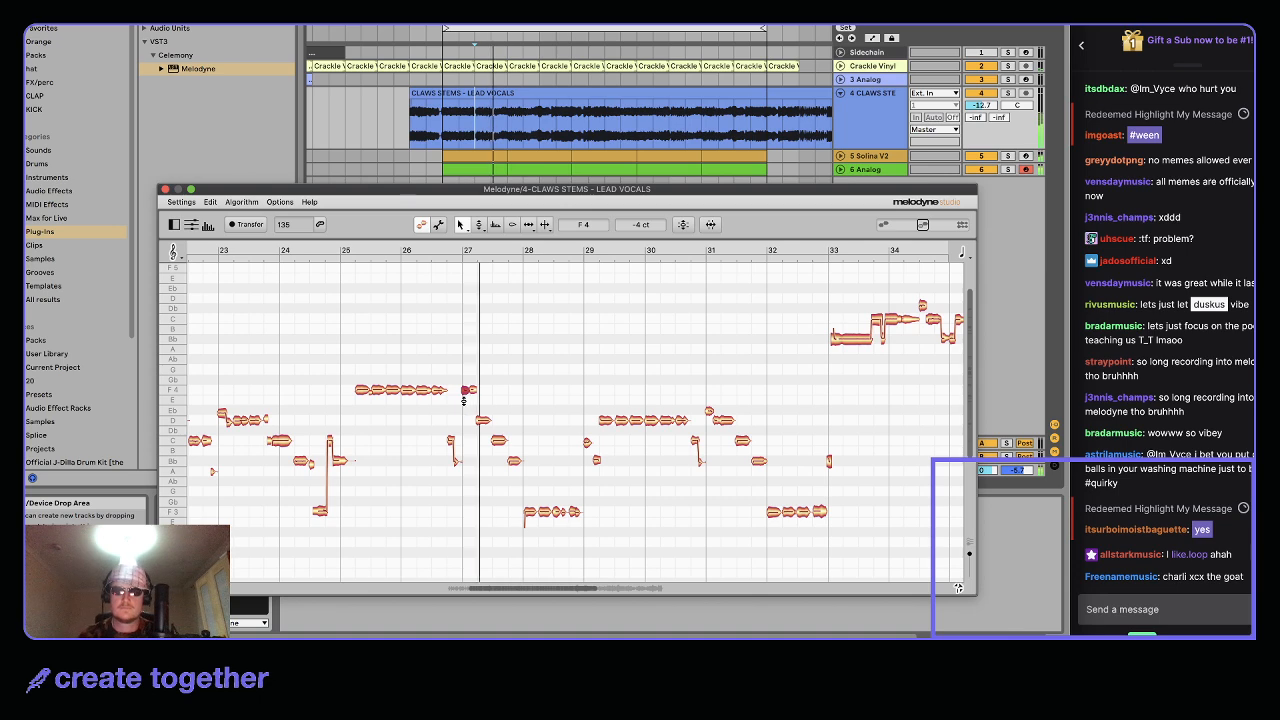
pyautogui.moveTo(498, 440); pyautogui.dragTo(498, 420)
pyautogui.click(513, 460)
pyautogui.click(577, 397)
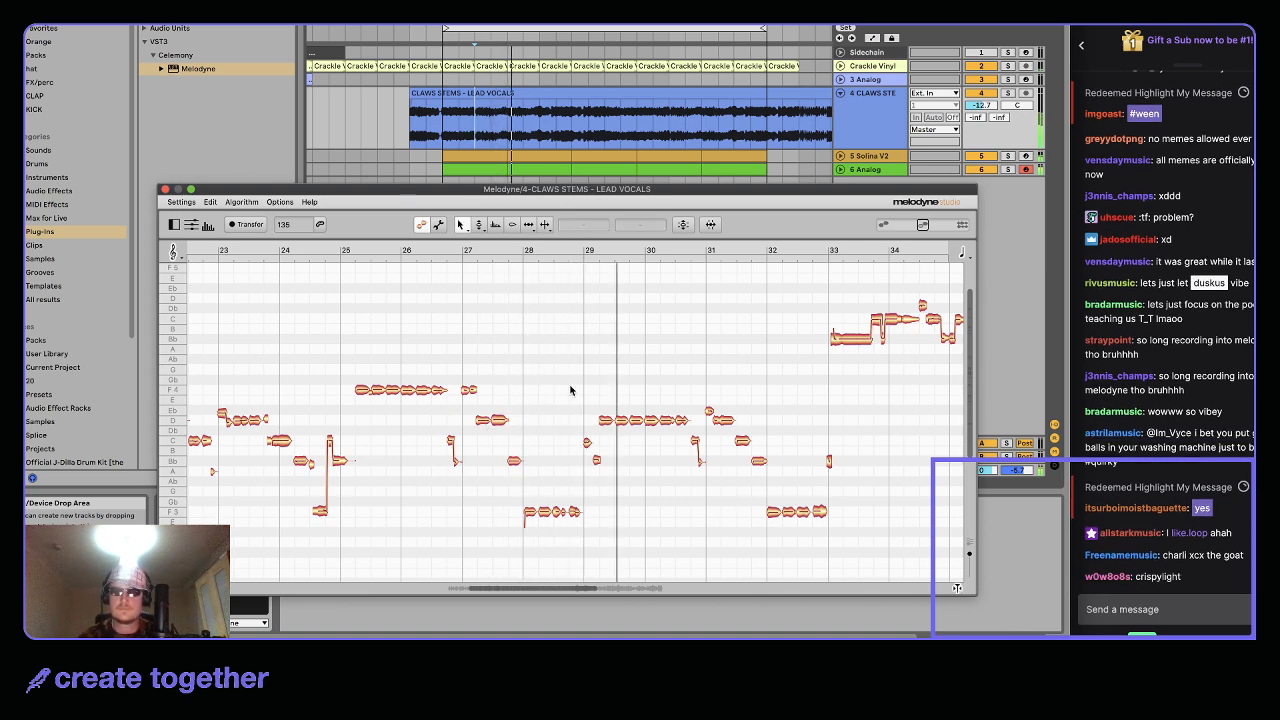
# Shift the formants of all vocal notes to about -134 ct and close the Melodyne editor
pyautogui.press('super+a')
pyautogui.click(495, 225)
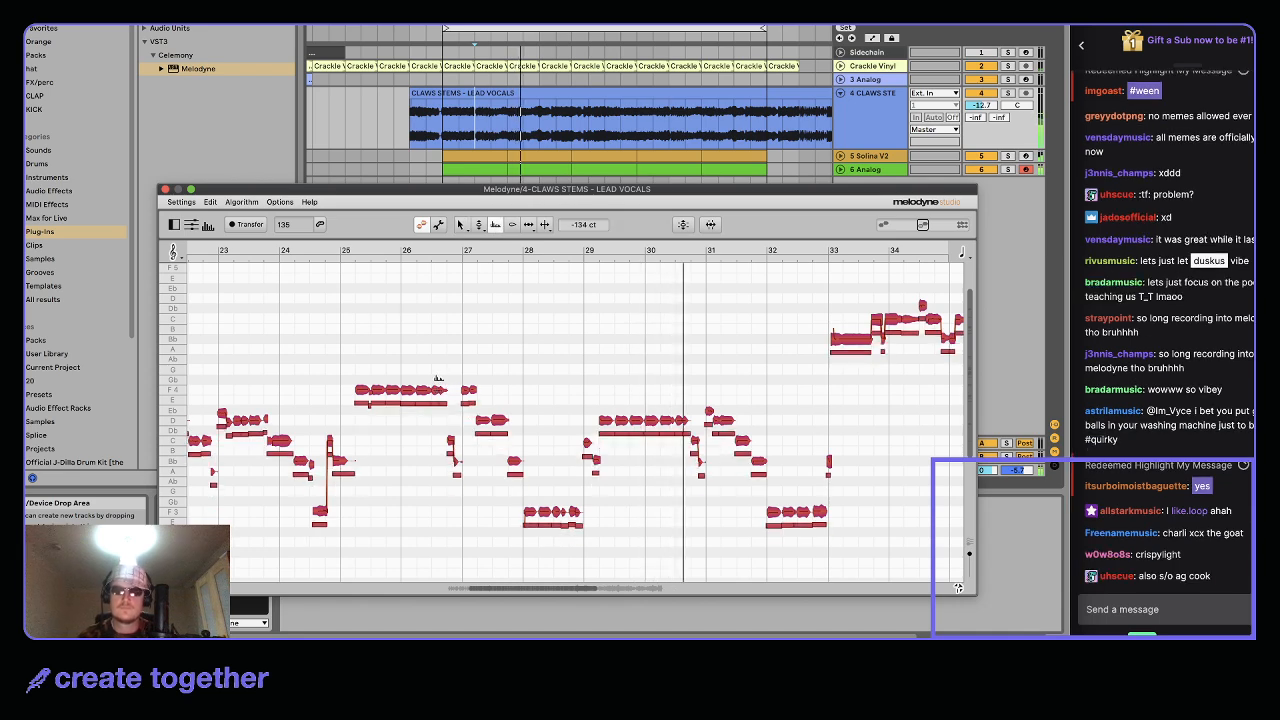
pyautogui.click(165, 189)
# Search the plug-ins for "valh" and load ValhallaRoom after Melodyne on the lead vocals track
pyautogui.press('space')
pyautogui.press('super+f')
pyautogui.write('valh')
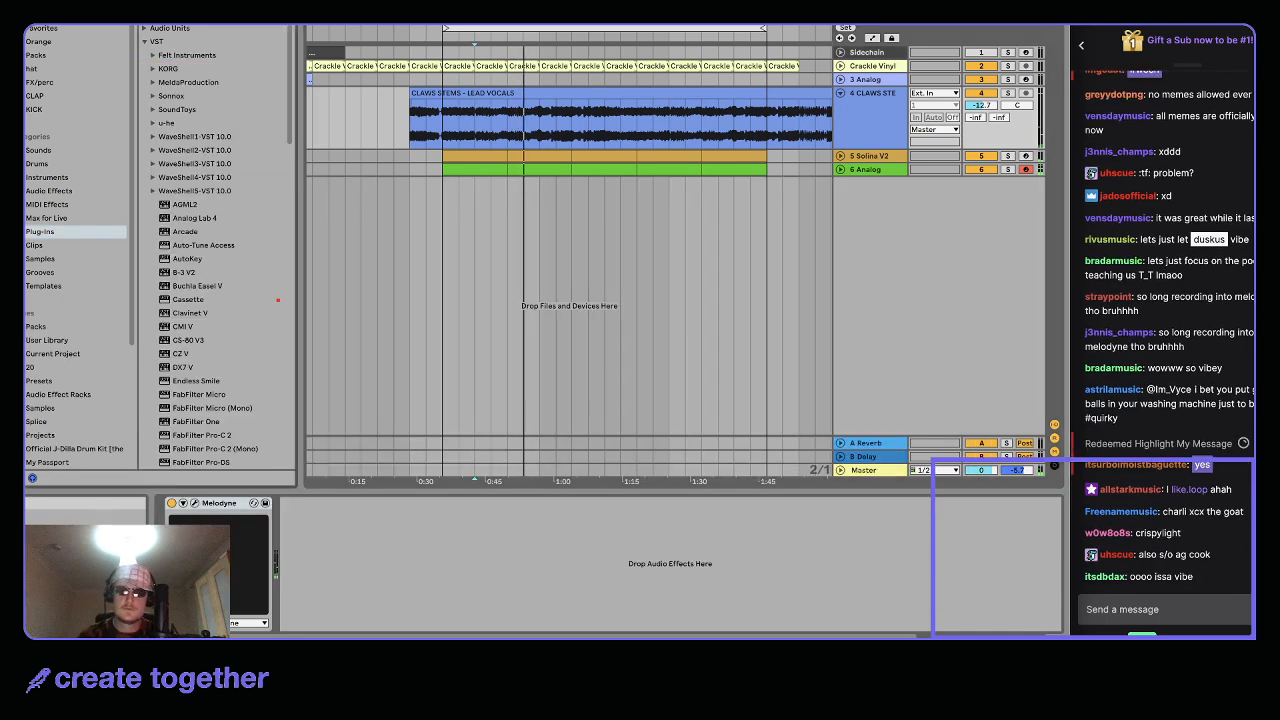
pyautogui.doubleClick(207, 97)
# Set ValhallaRoom's mix to 37.3 %, predelay to 2.8 ms and decay to 0.85 s, and close its window
pyautogui.click(245, 377)
pyautogui.press('space')
pyautogui.click(203, 396)
pyautogui.click(255, 420)
pyautogui.click(298, 417)
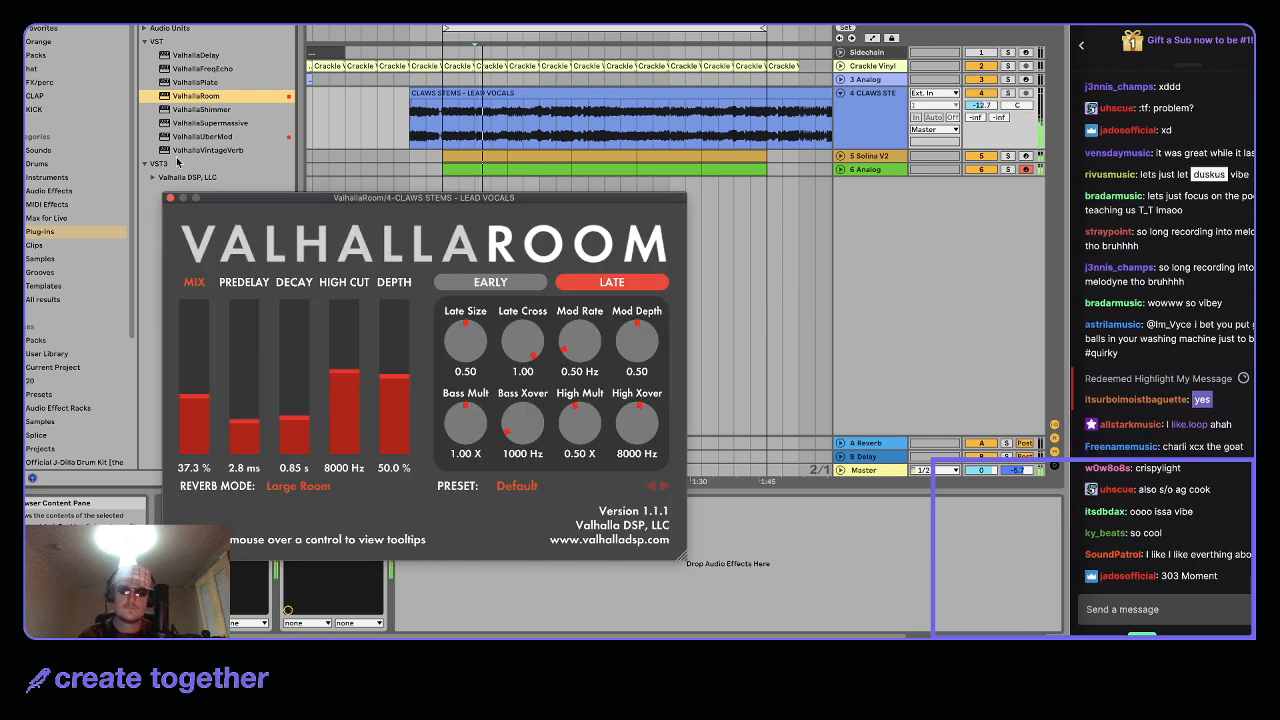
pyautogui.click(171, 198)
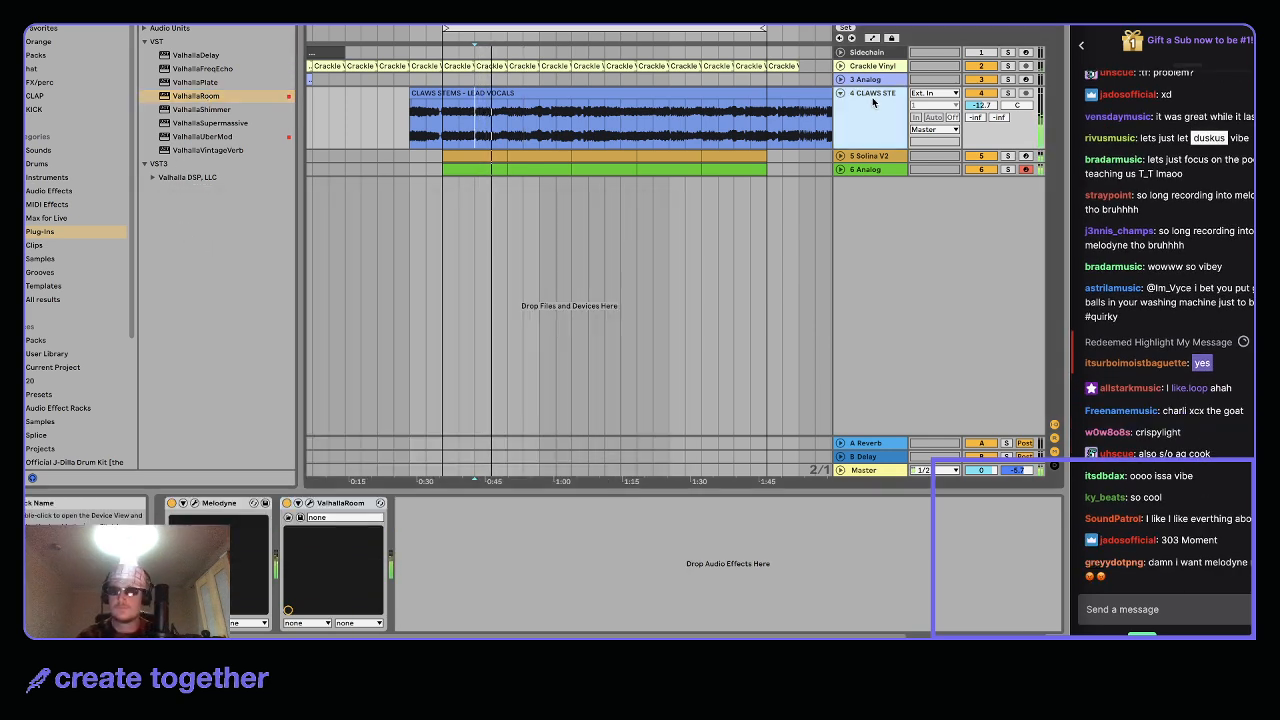
# Lower the Auto Filter's cutoff and resonance slightly on the green Analog track, and reselect the lead vocals track
pyautogui.click(876, 169)
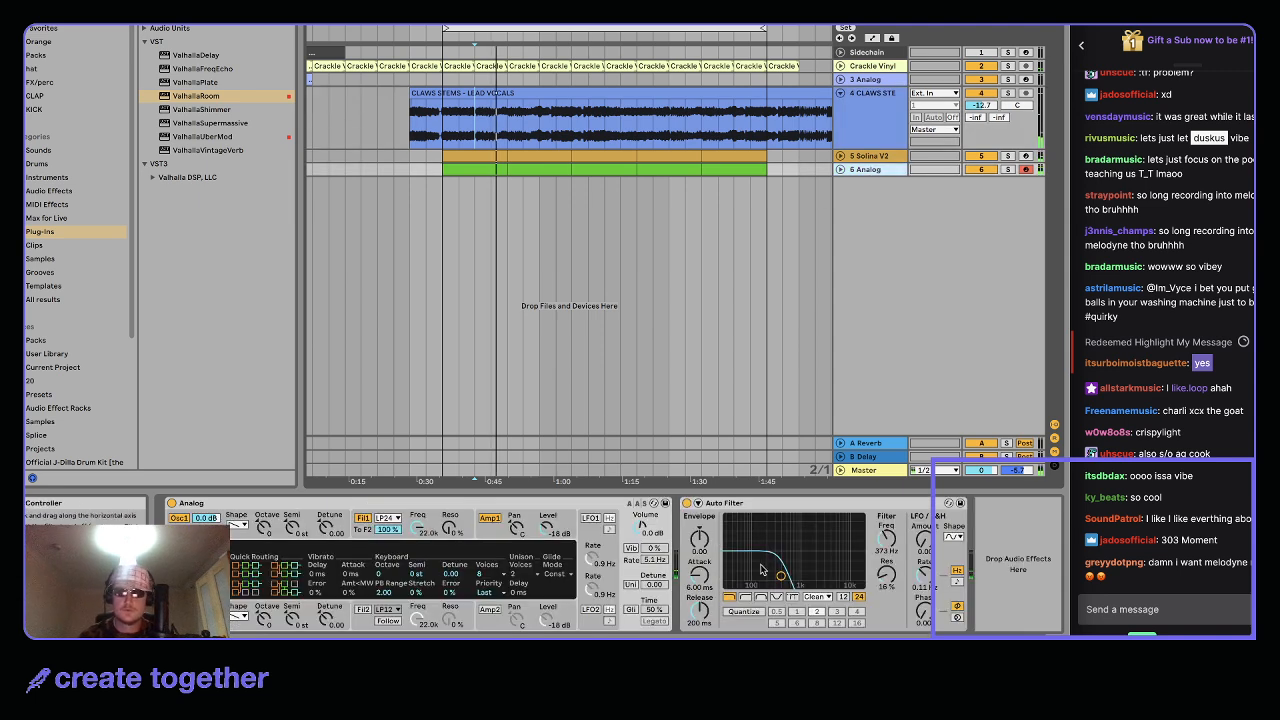
pyautogui.moveTo(780, 577); pyautogui.dragTo(769, 584)
pyautogui.click(869, 126)
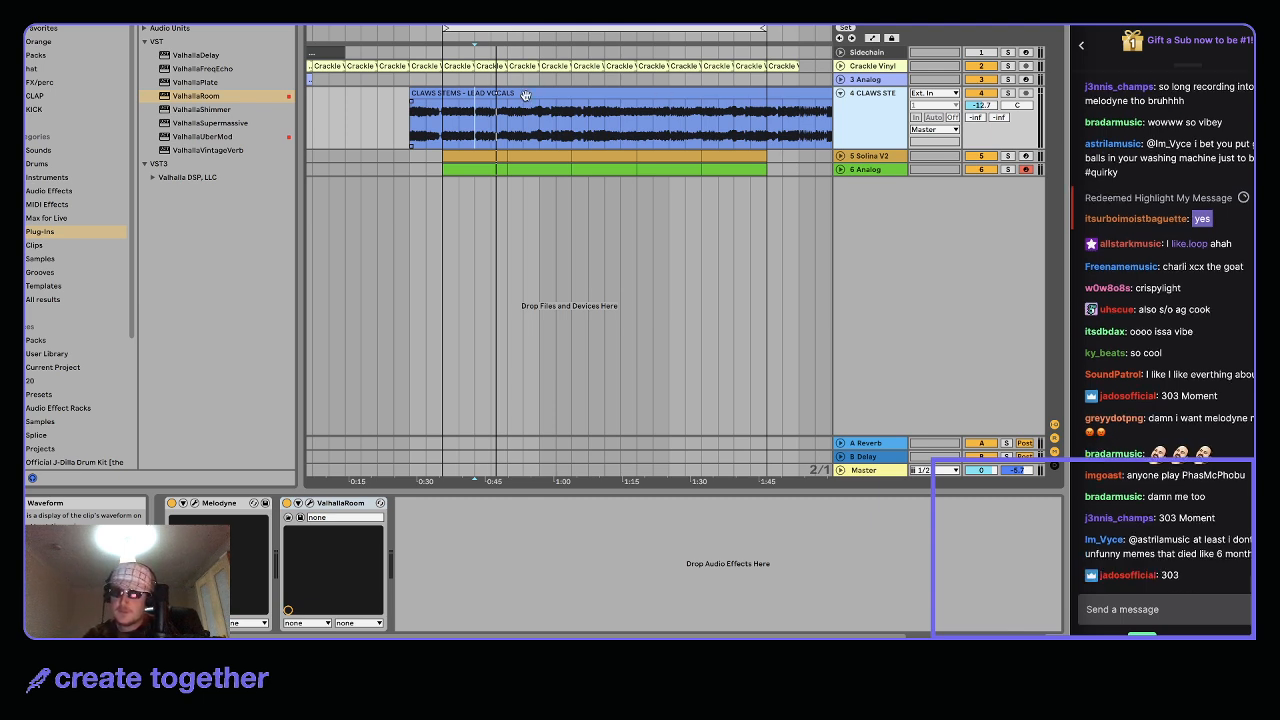
# Reopen Melodyne on the lead vocals with the main tool and play the first phrase from the loop start
pyautogui.click(447, 135)
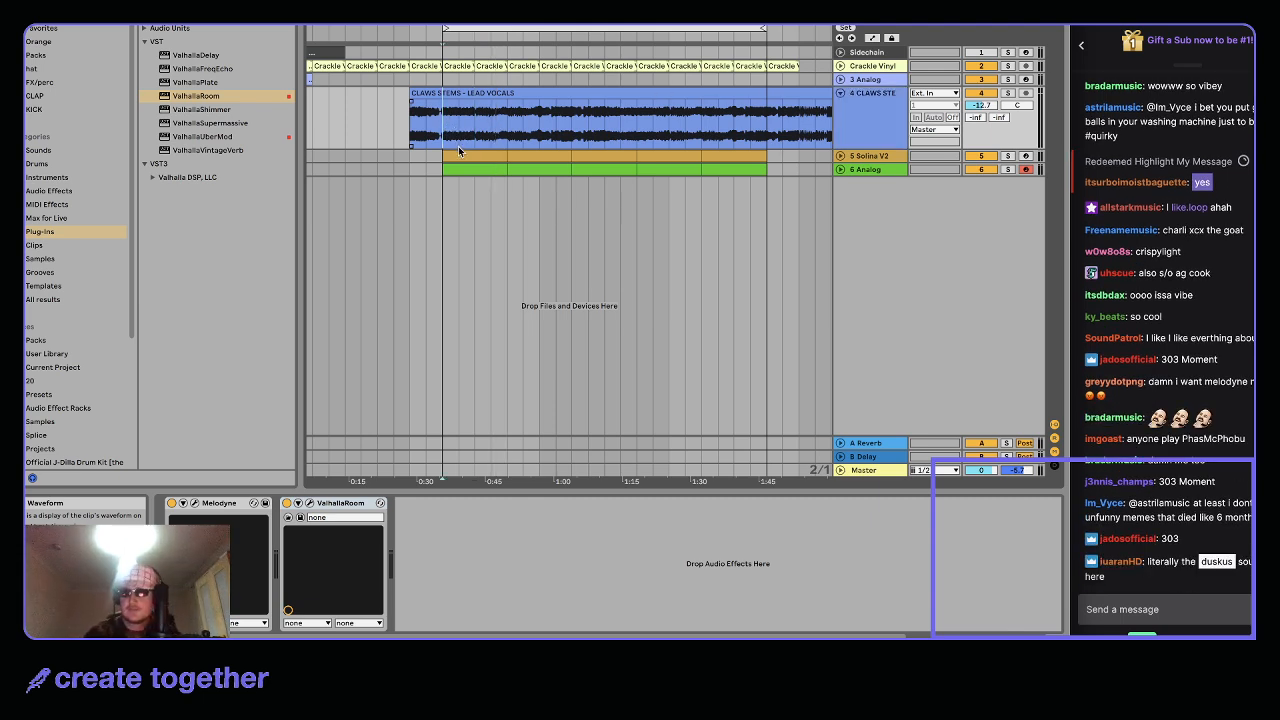
pyautogui.click(194, 503)
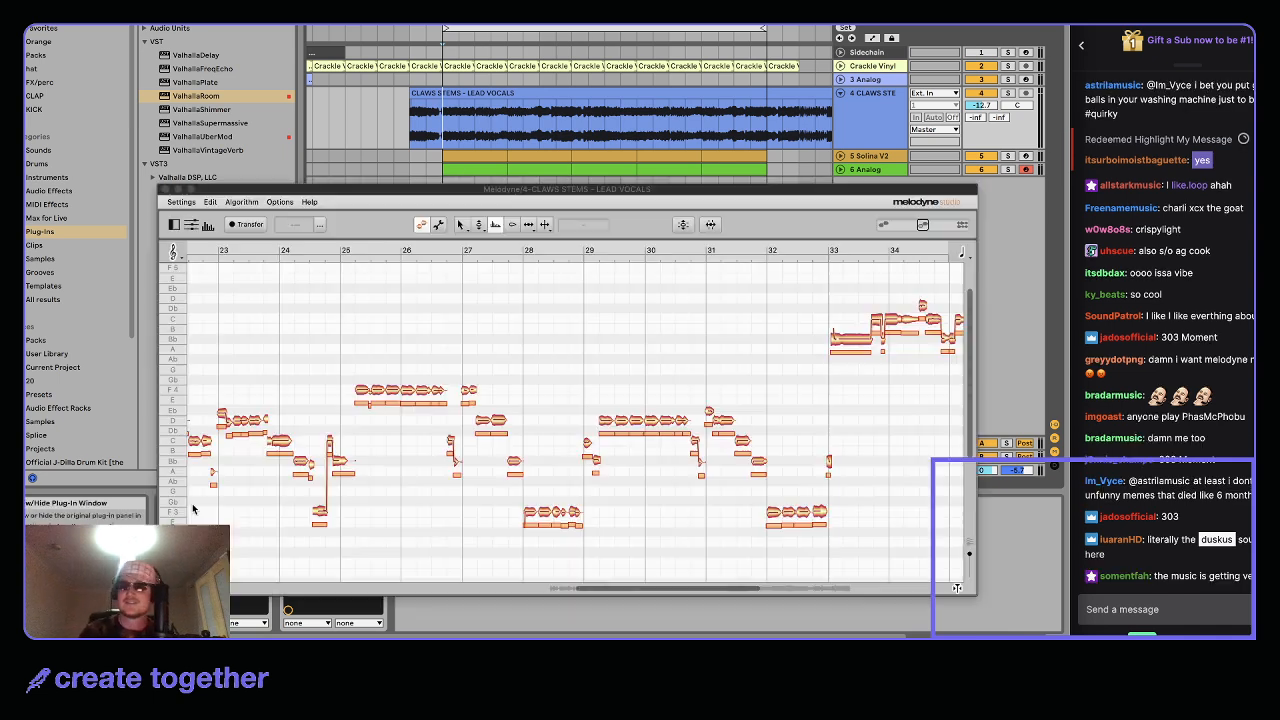
pyautogui.click(461, 225)
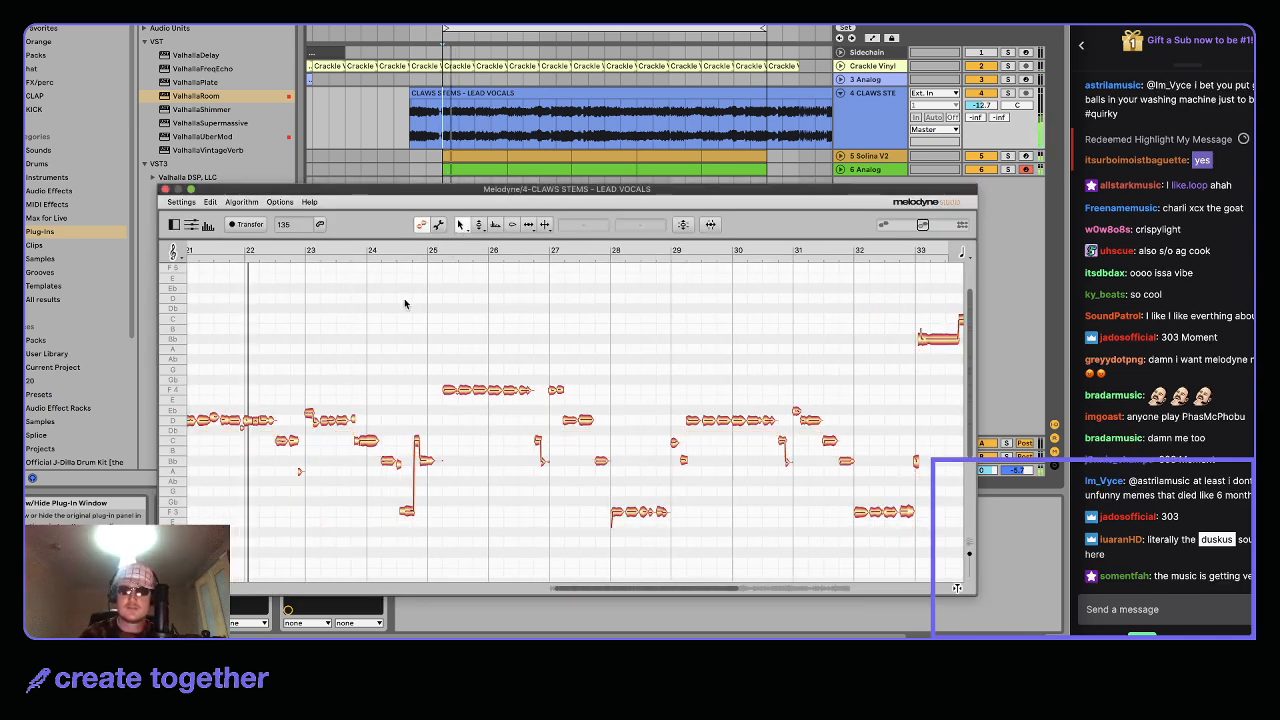
pyautogui.hscroll(-3, 360, 345)
pyautogui.press('space')
pyautogui.press('space')
# Move the vocal notes in mid-bar 21 to Bb4, the following notes through bar 22 to F4, and the D4 notes in bar 23 to C4
pyautogui.click(304, 419)
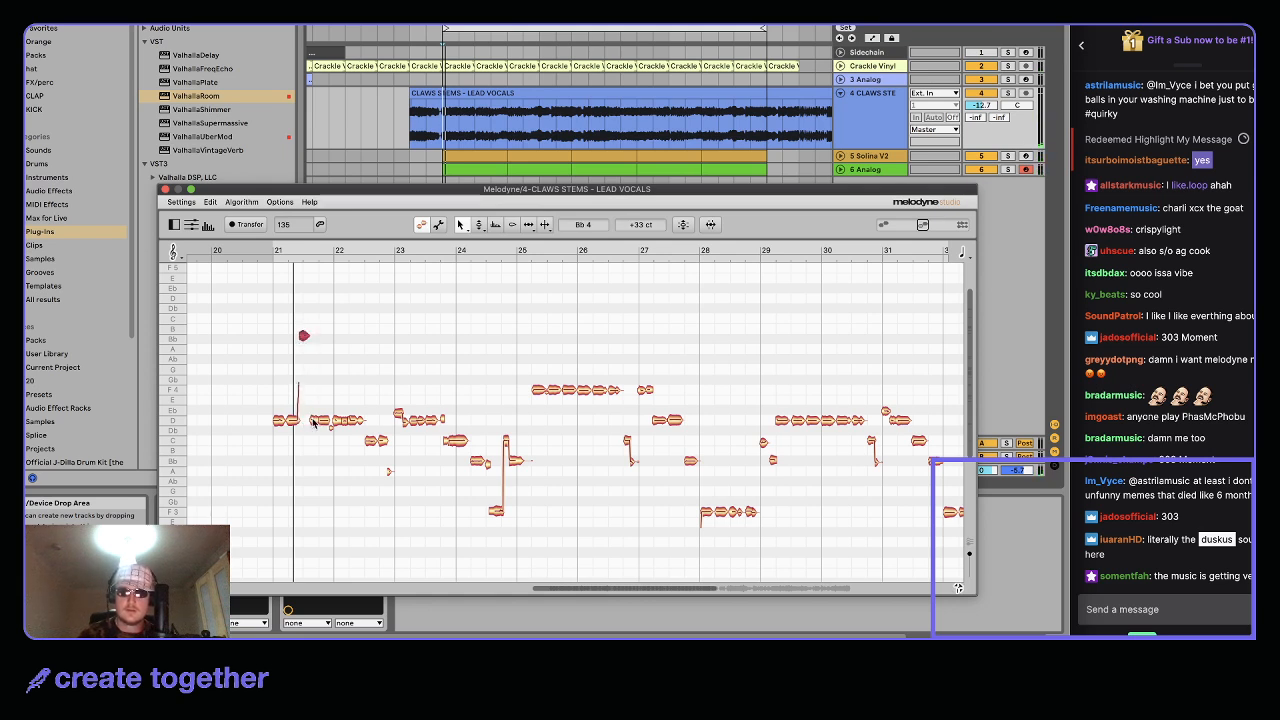
pyautogui.click(344, 421)
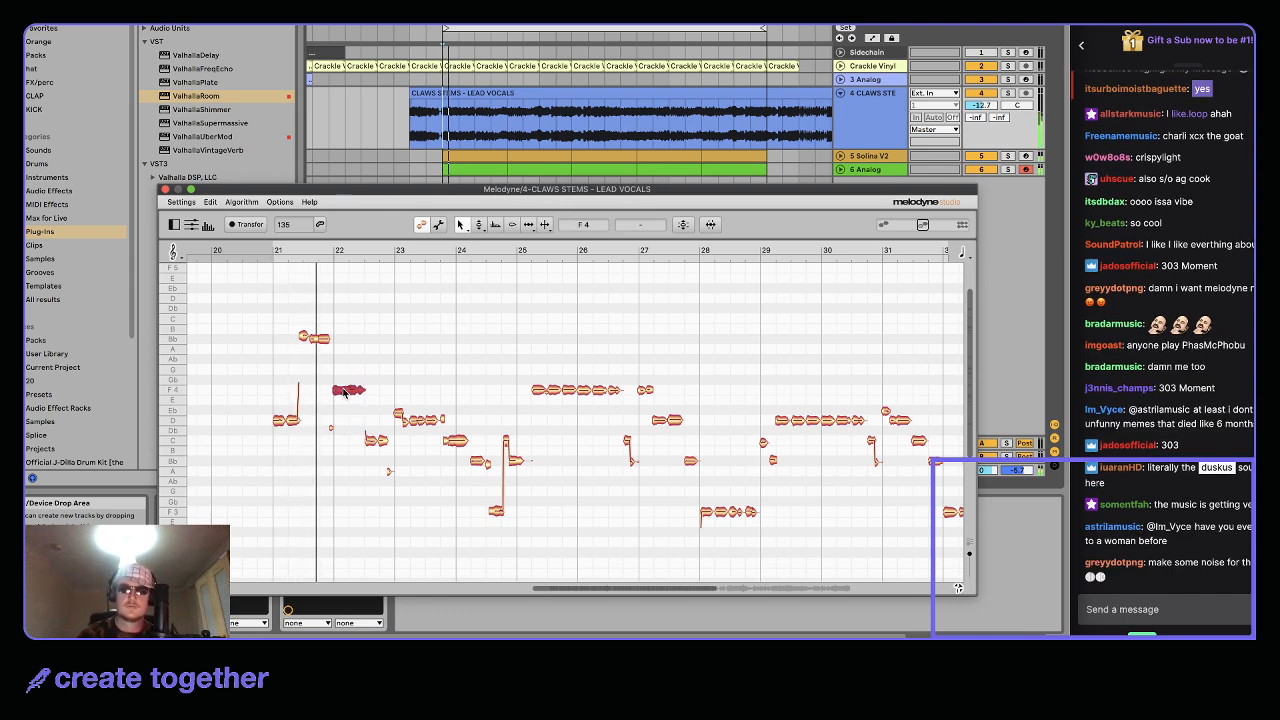
pyautogui.moveTo(325, 340); pyautogui.dragTo(325, 394)
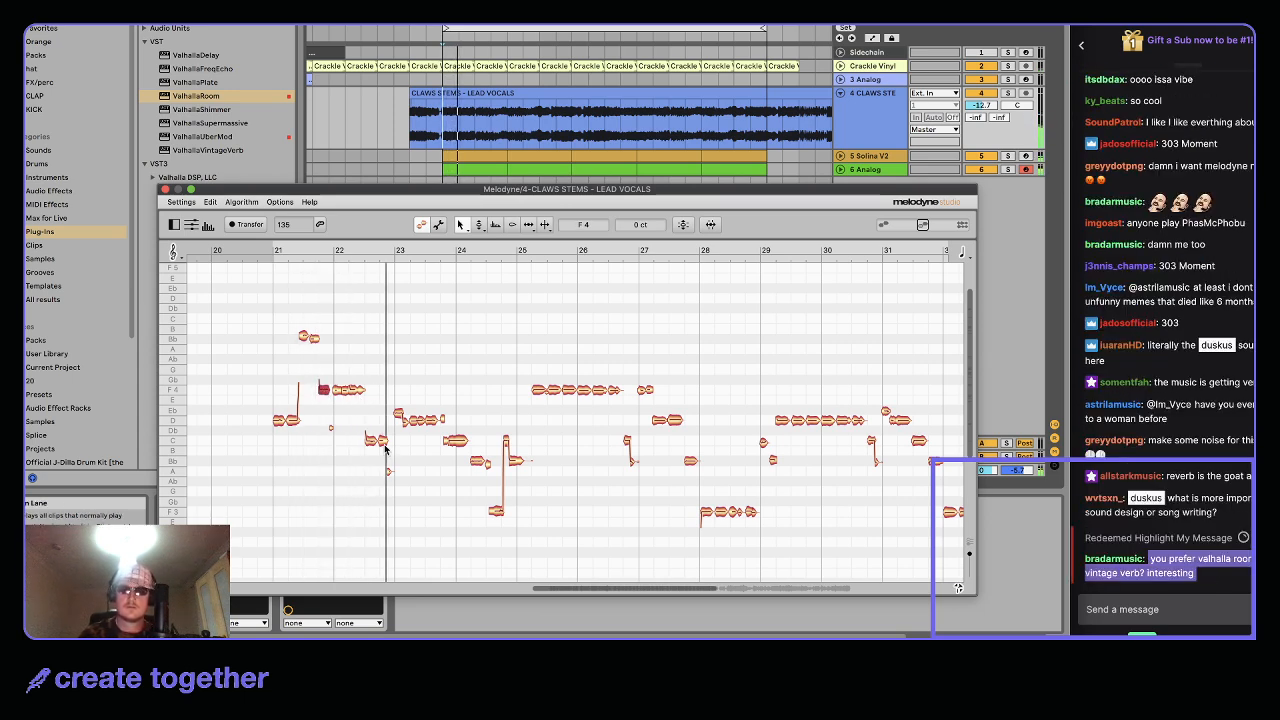
pyautogui.click(399, 418)
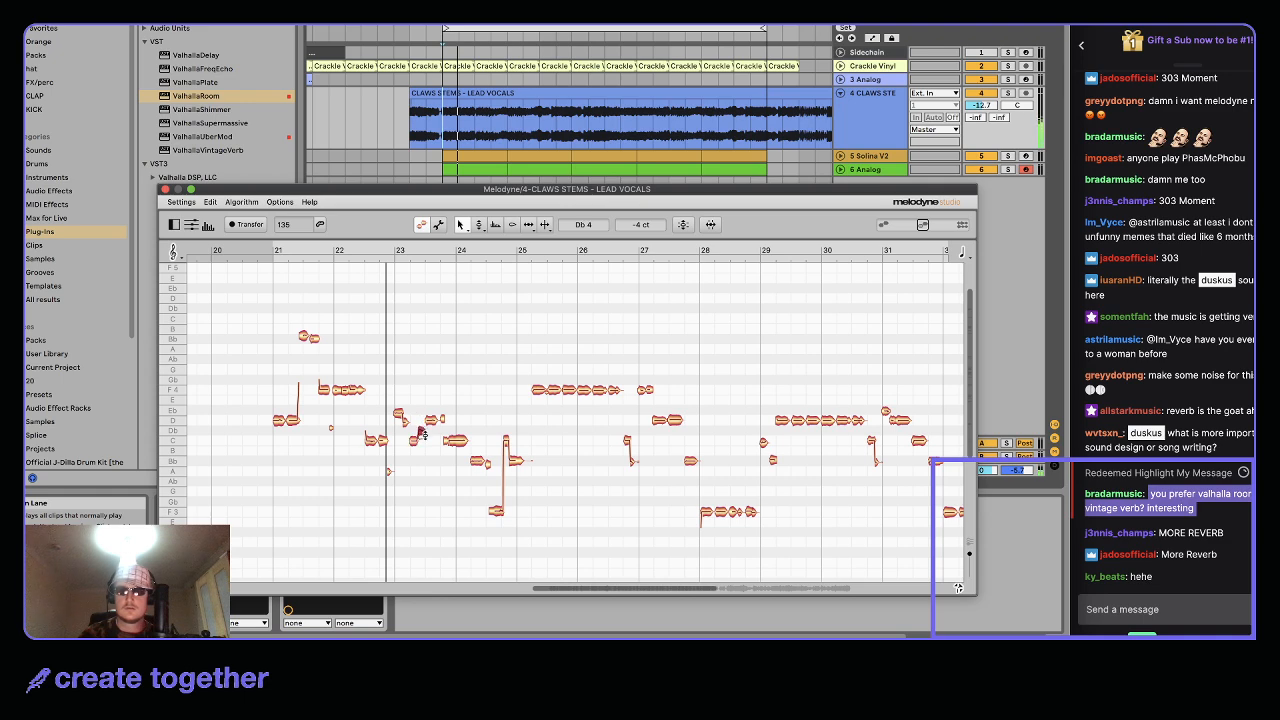
pyautogui.moveTo(422, 432); pyautogui.dragTo(424, 437)
# Snap the pitch centers of all vocal notes fully to the nearest semitones with the Correct Pitch macro
pyautogui.press('super+a')
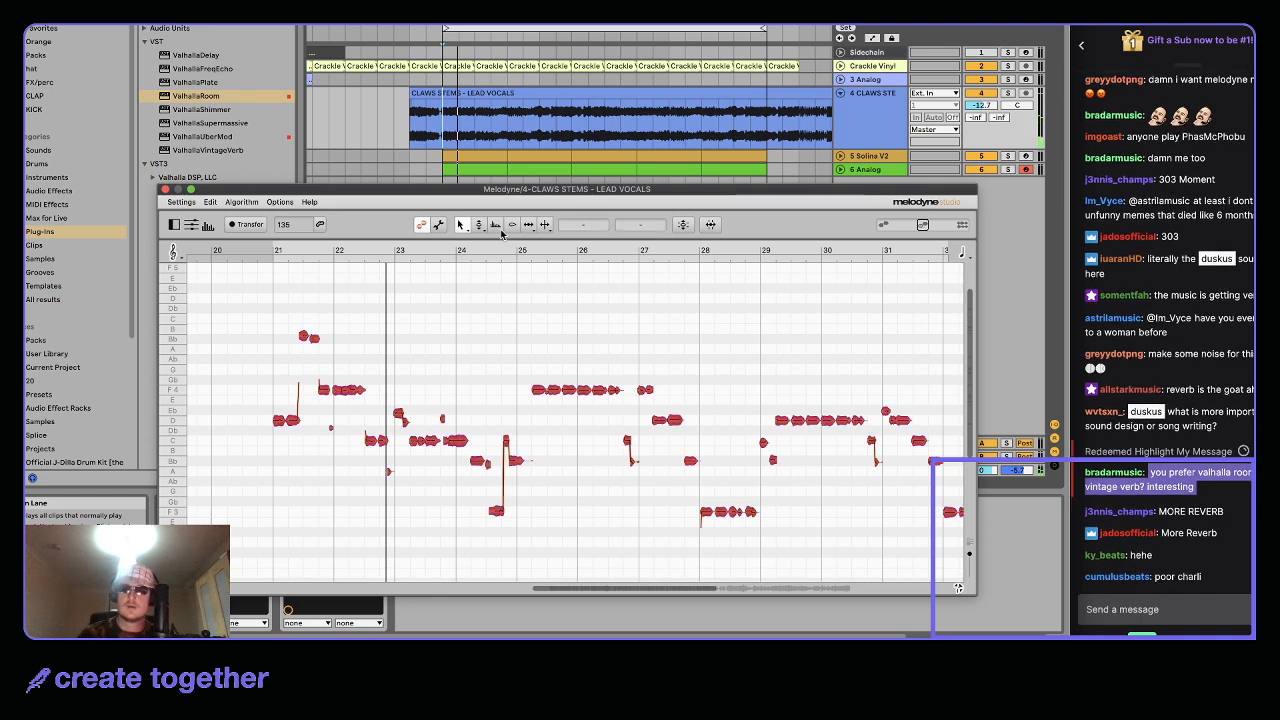
pyautogui.click(686, 225)
pyautogui.moveTo(566, 210); pyautogui.dragTo(747, 212)
pyautogui.click(686, 260)
pyautogui.click(548, 284)
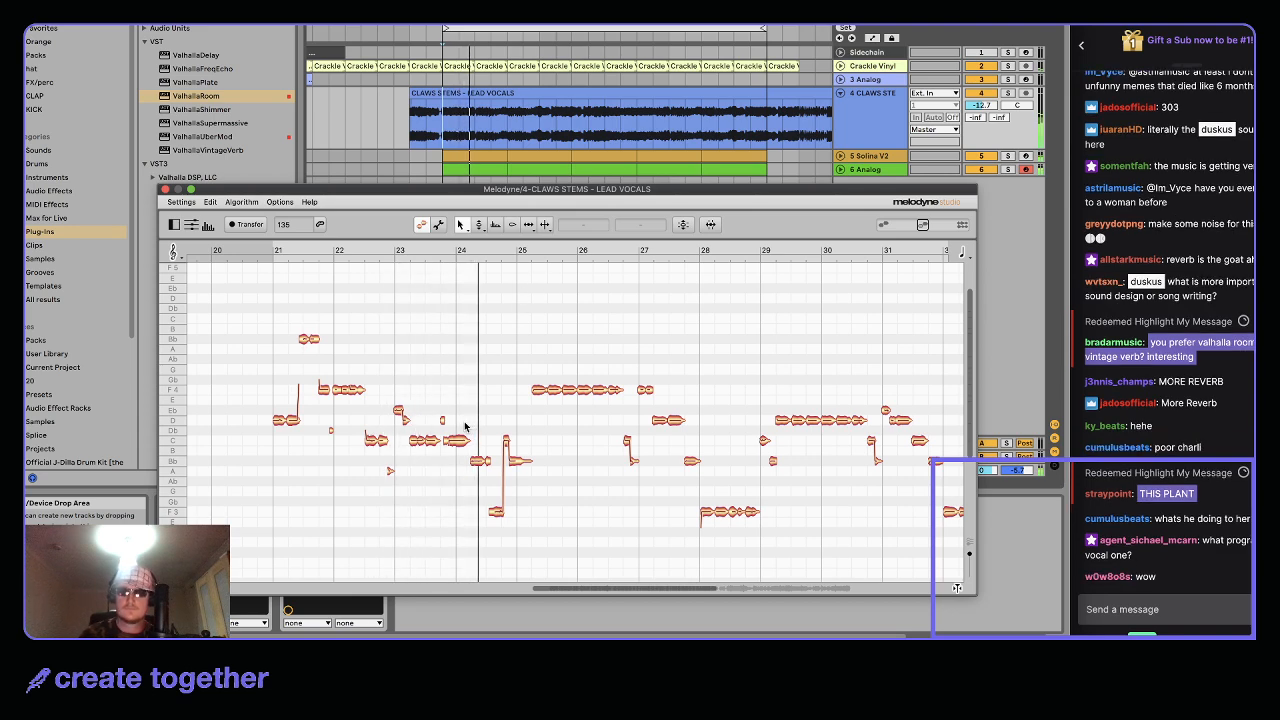
# Replay the phrase and shift the formants of all vocal notes down to -345 ct with the formant tool
pyautogui.press('space')
pyautogui.press('space')
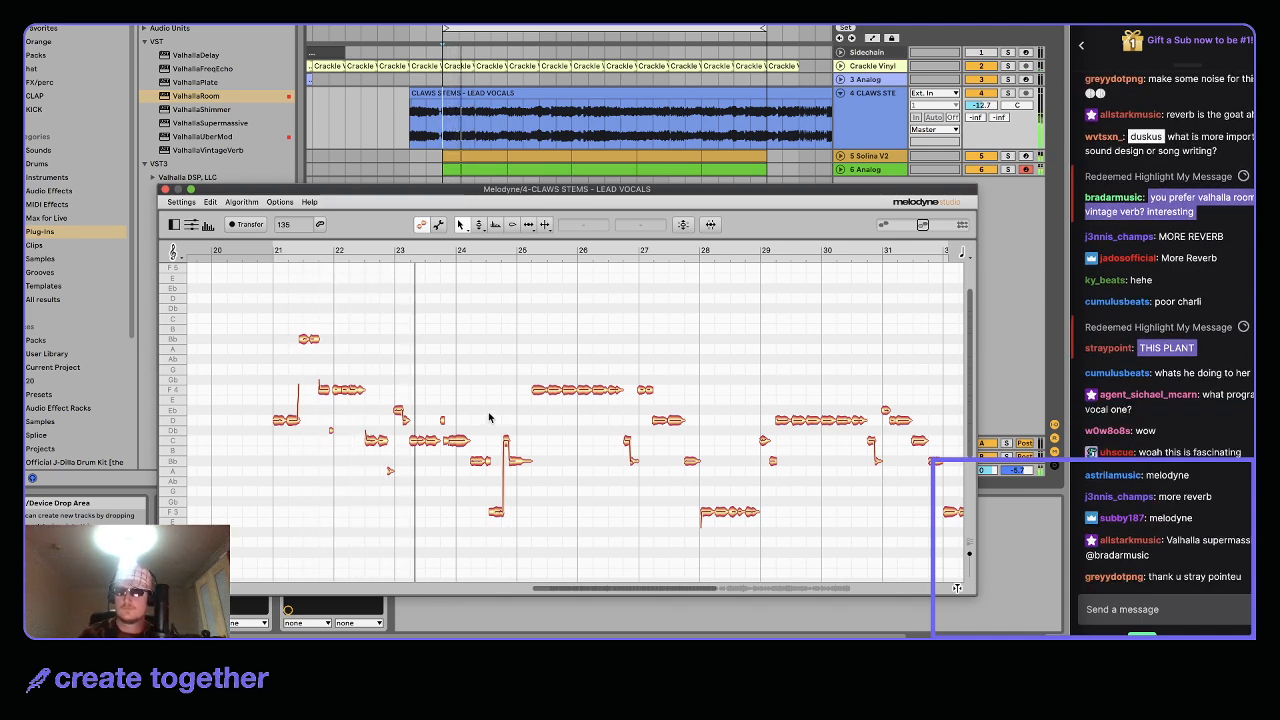
pyautogui.press('super+a')
pyautogui.click(495, 225)
pyautogui.press('space')
pyautogui.press('space')
pyautogui.moveTo(459, 443); pyautogui.dragTo(461, 465)
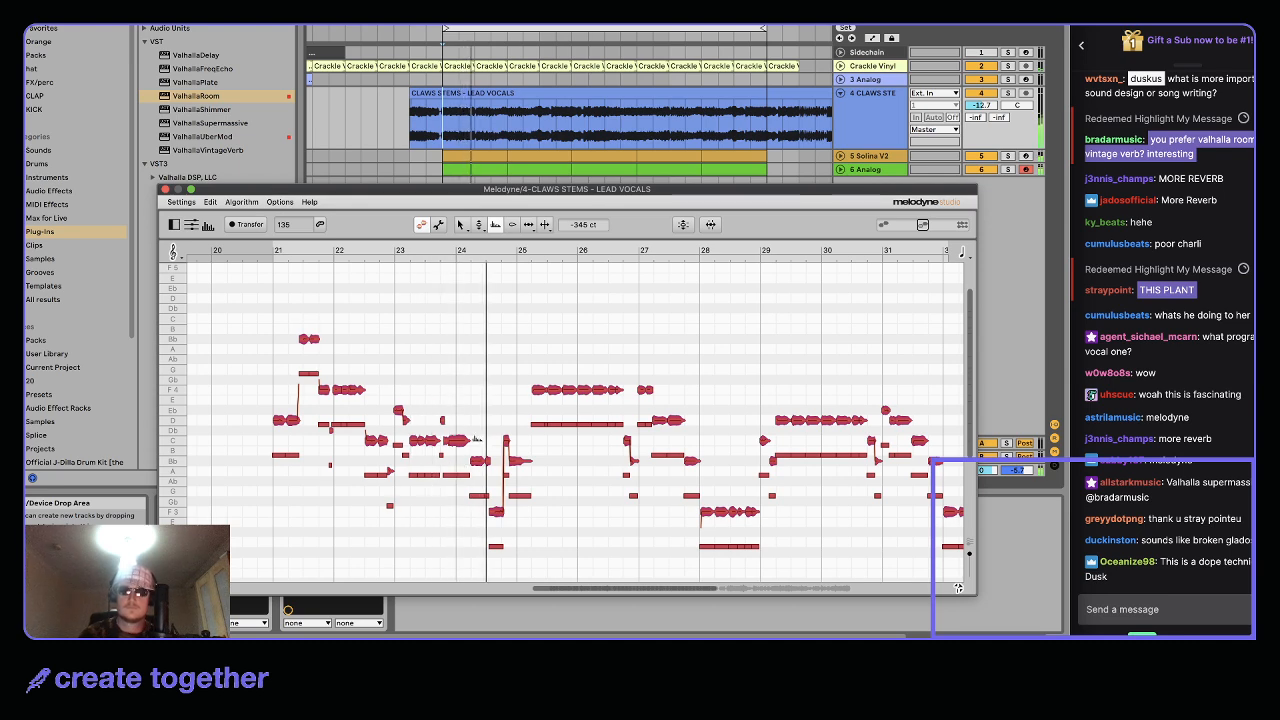
pyautogui.click(481, 445)
# With the main tool, move the first bar 21 note to Eb4 and the second to D4, and replay the phrase
pyautogui.click(457, 225)
pyautogui.click(296, 420)
pyautogui.press('space')
pyautogui.moveTo(295, 420); pyautogui.dragTo(292, 429)
pyautogui.click(297, 423)
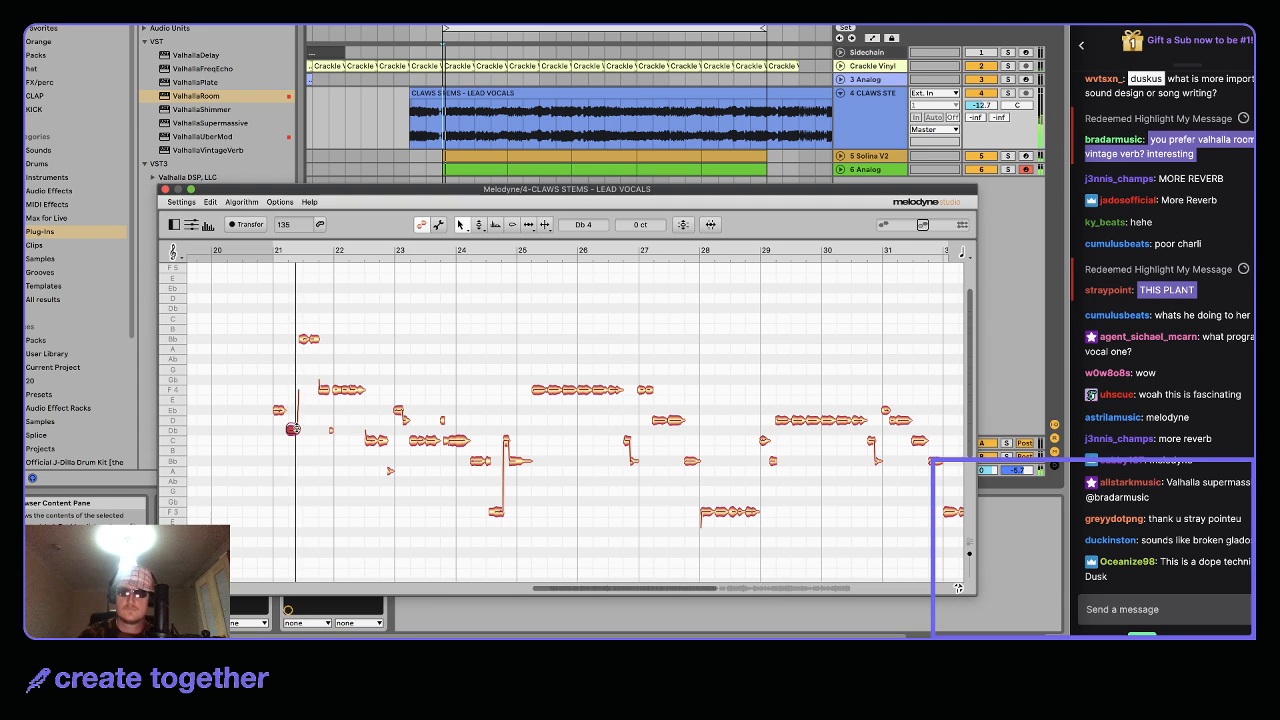
pyautogui.press('space')
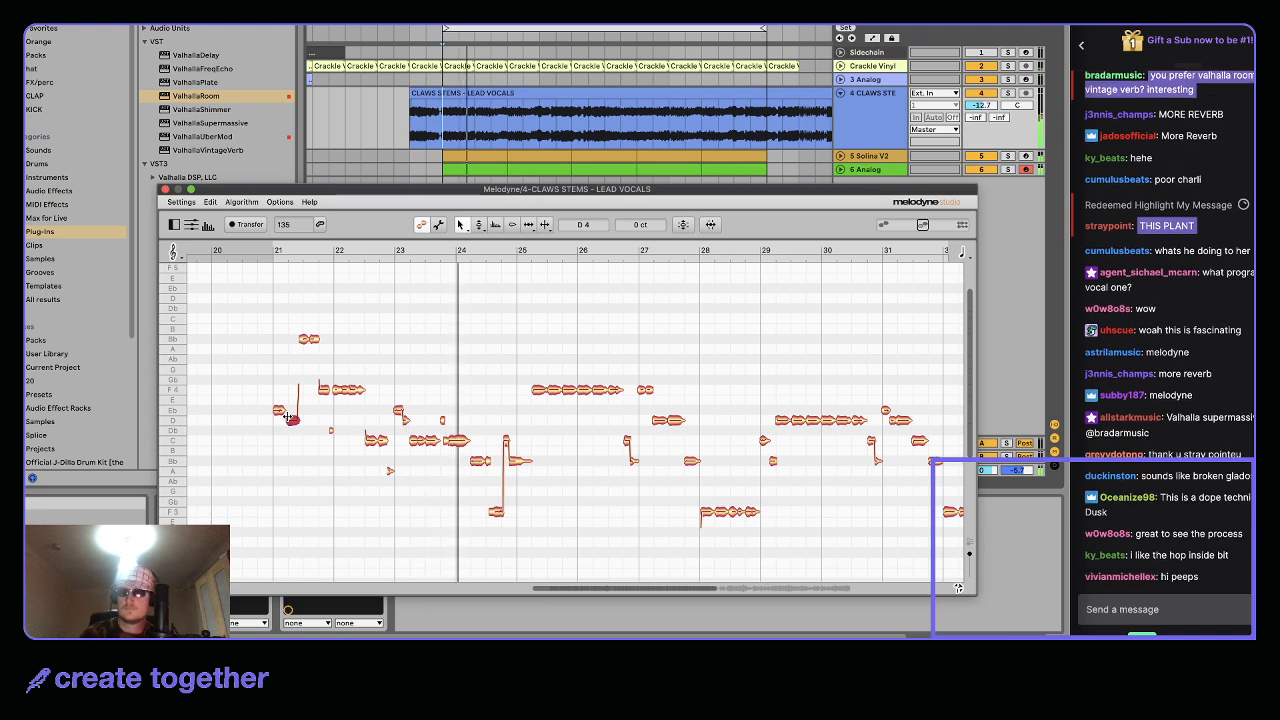
# Lower the F4 notes from bar 25 to bar 27 to C4 and raise the F3 notes in bar 28 to Bb3
pyautogui.moveTo(519, 396); pyautogui.dragTo(614, 440)
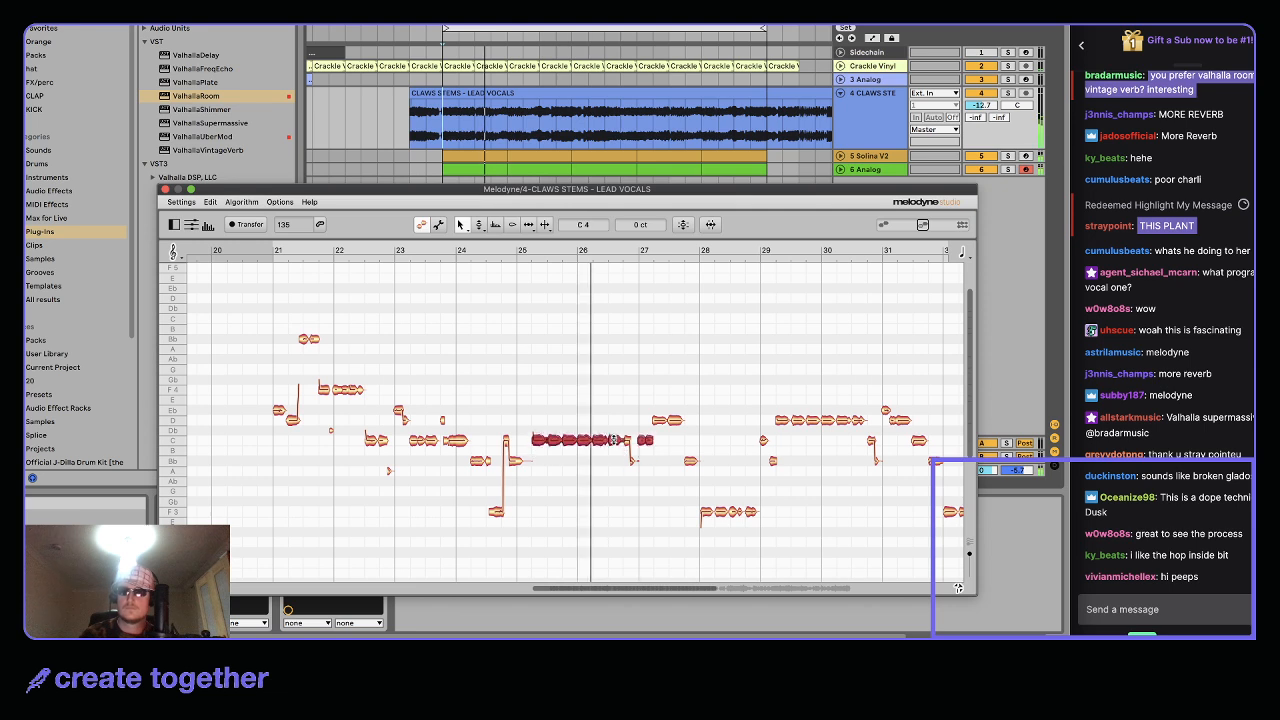
pyautogui.click(744, 460)
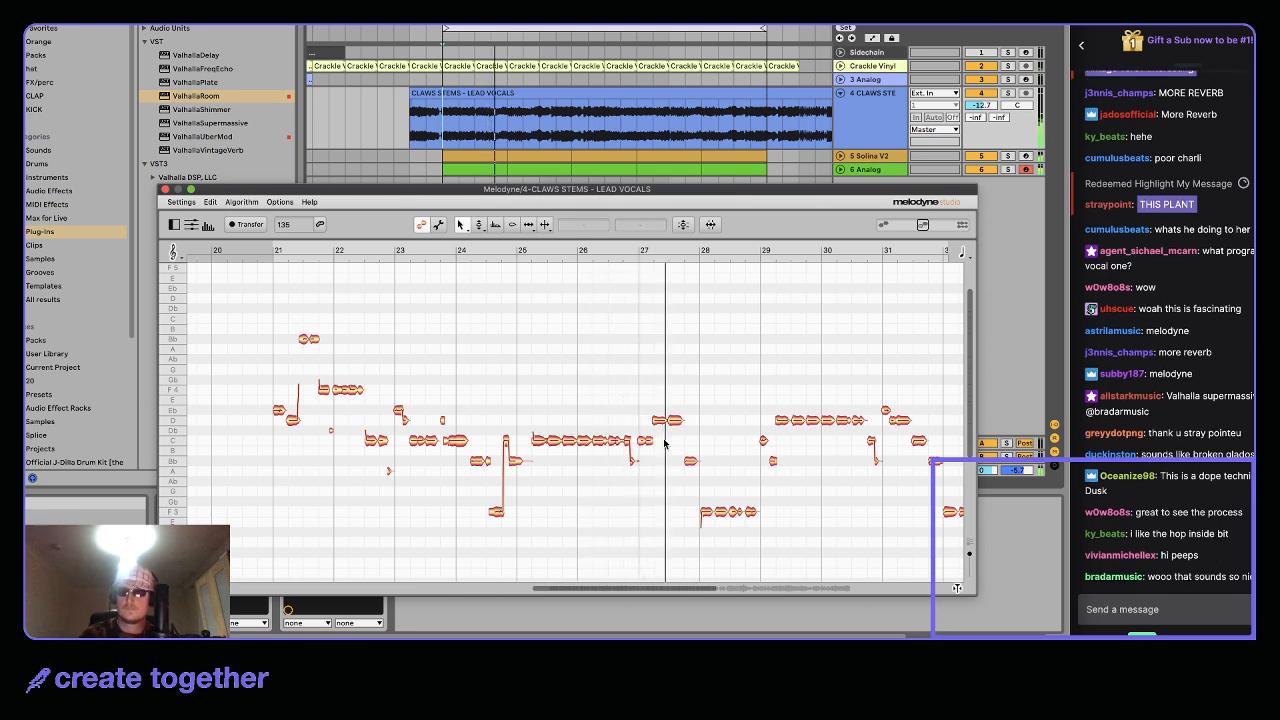
pyautogui.click(733, 511)
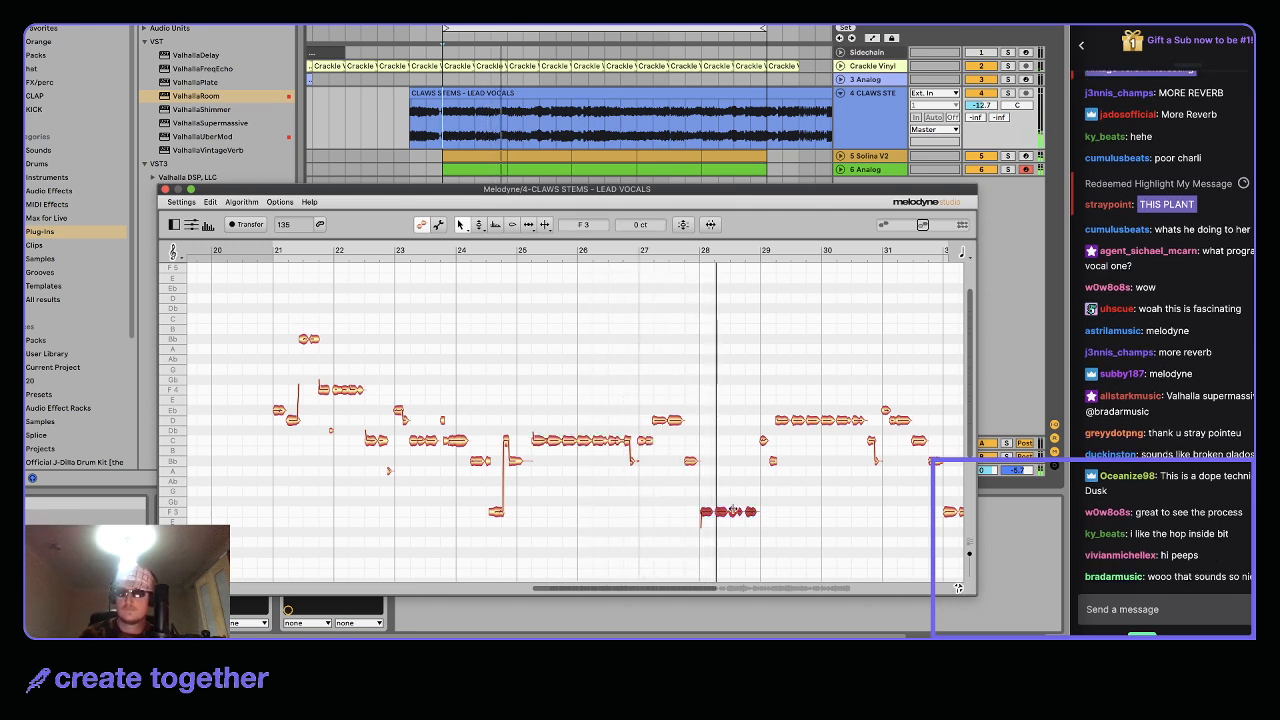
pyautogui.moveTo(722, 513); pyautogui.dragTo(722, 467)
pyautogui.click(730, 421)
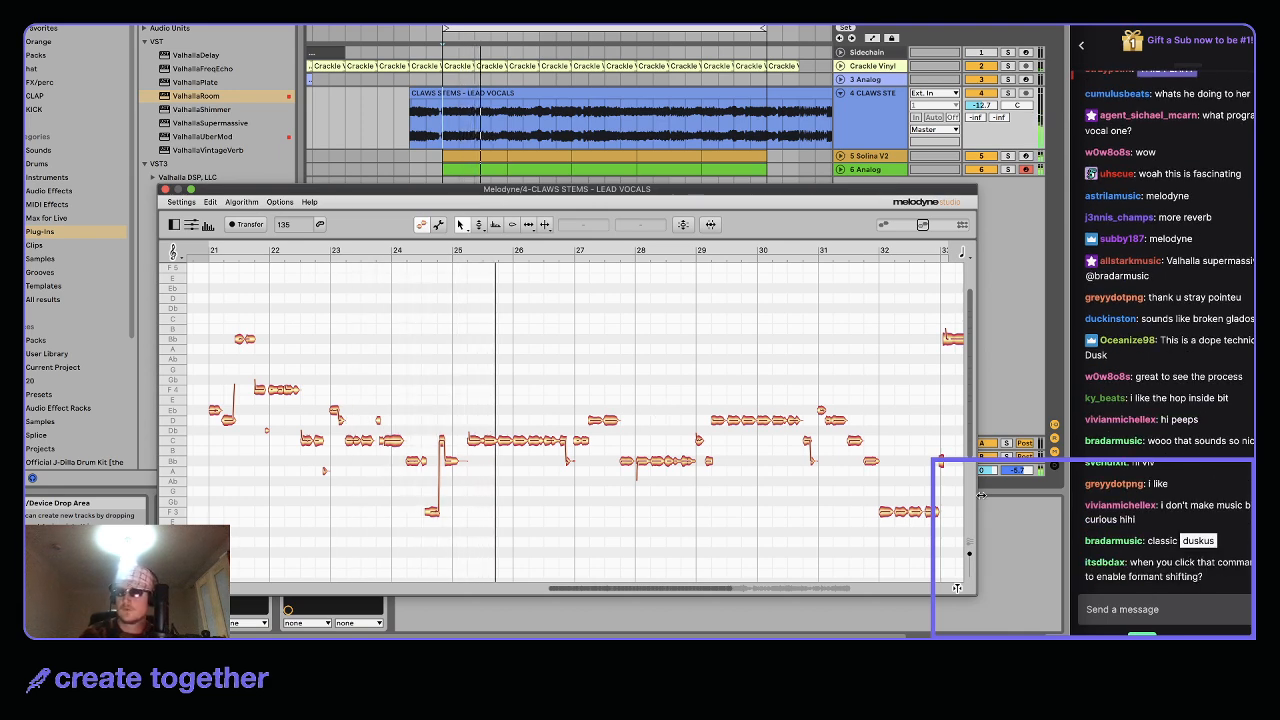
# Switch to the stream chat window, reposition it slightly, and return to the Melodyne window
pyautogui.click(1124, 609)
pyautogui.moveTo(1160, 24); pyautogui.dragTo(1132, 26)
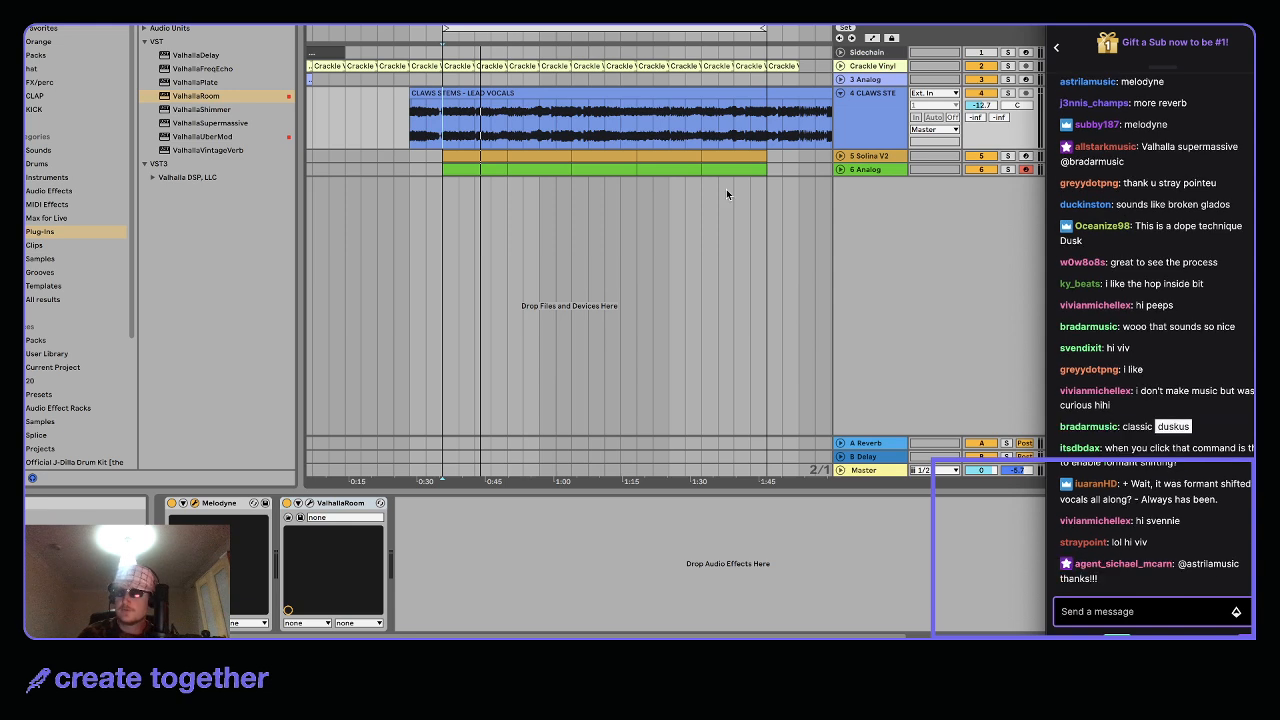
pyautogui.click(374, 227)
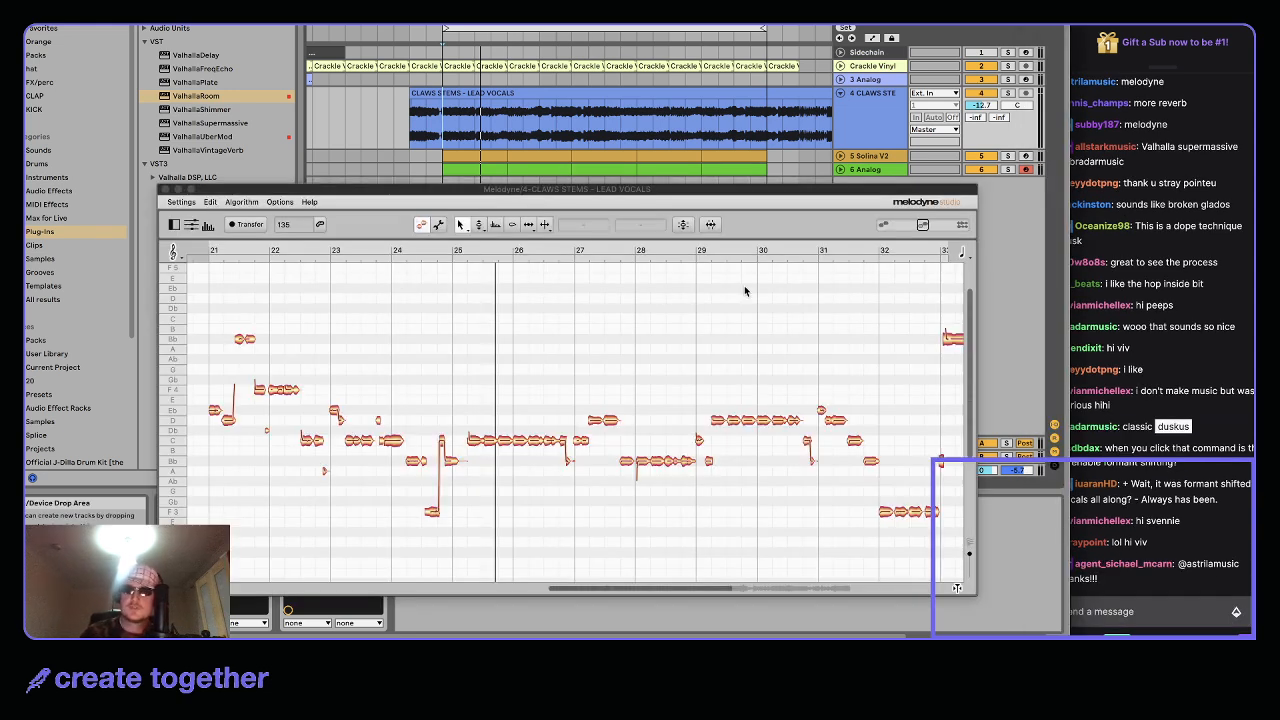
pyautogui.click(483, 332)
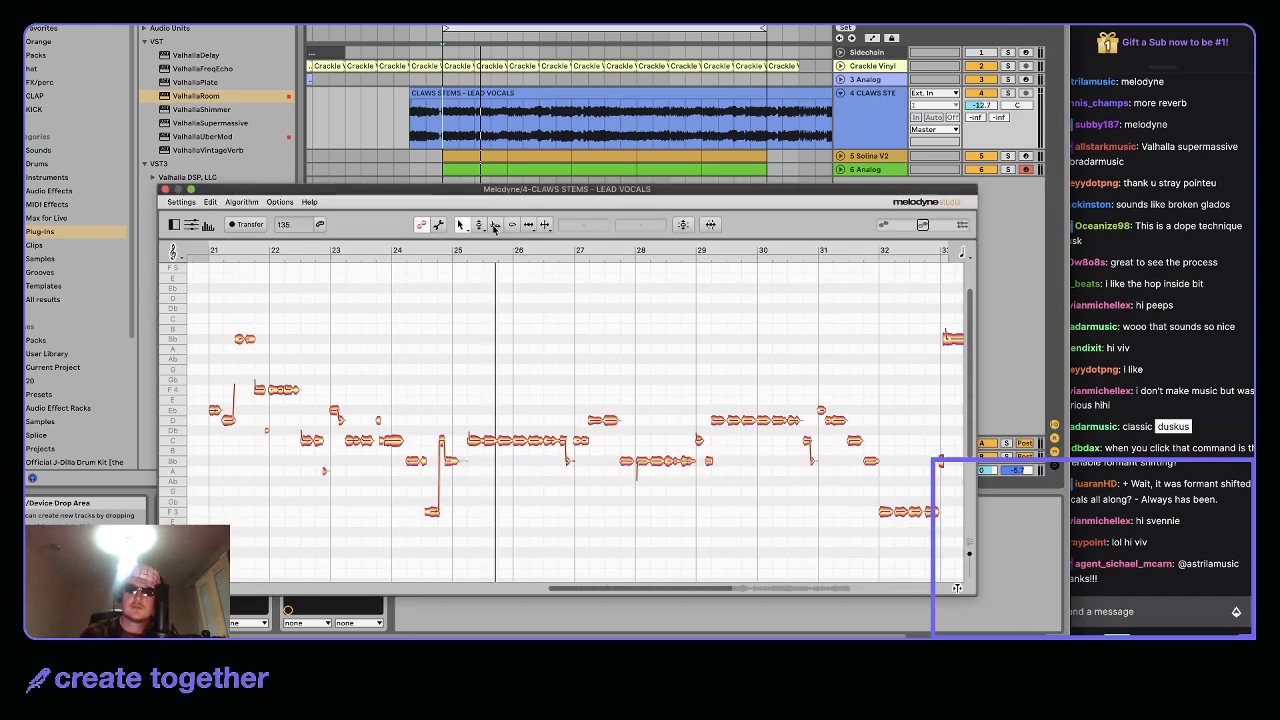
# Display the formants of all vocal notes with the formant tool and play the vocals from the loop start
pyautogui.click(494, 226)
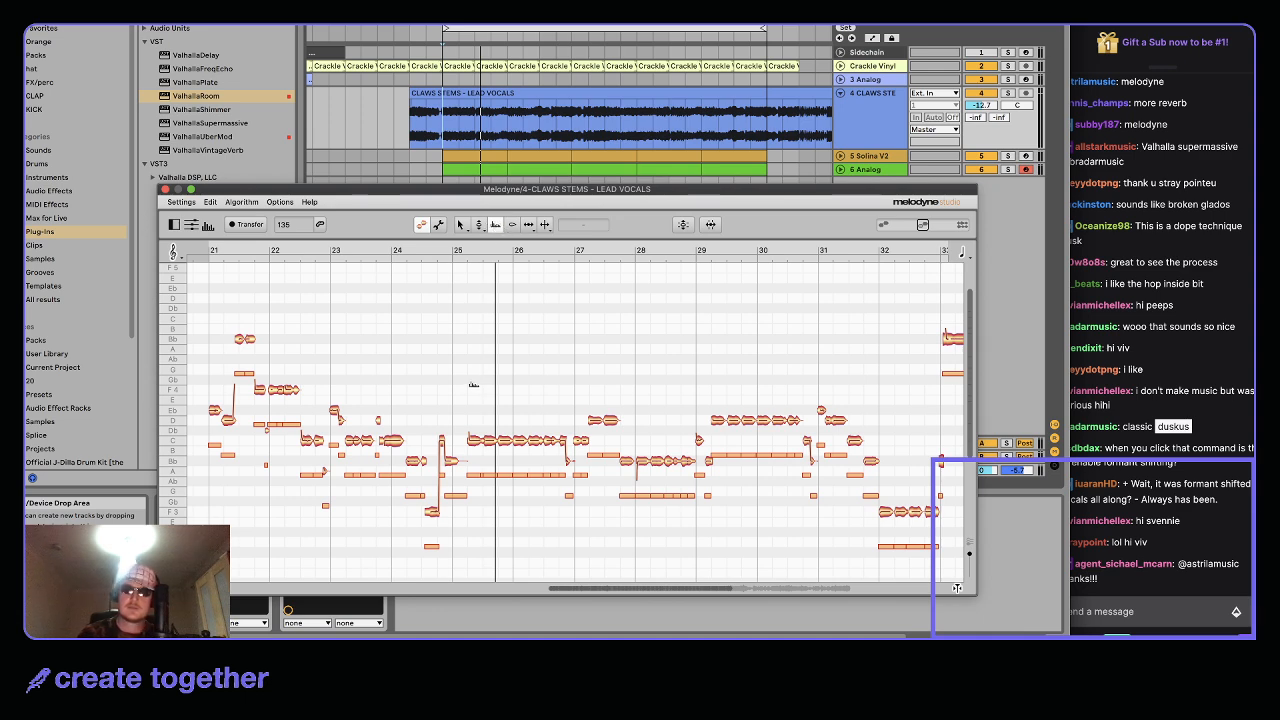
pyautogui.press('super+a')
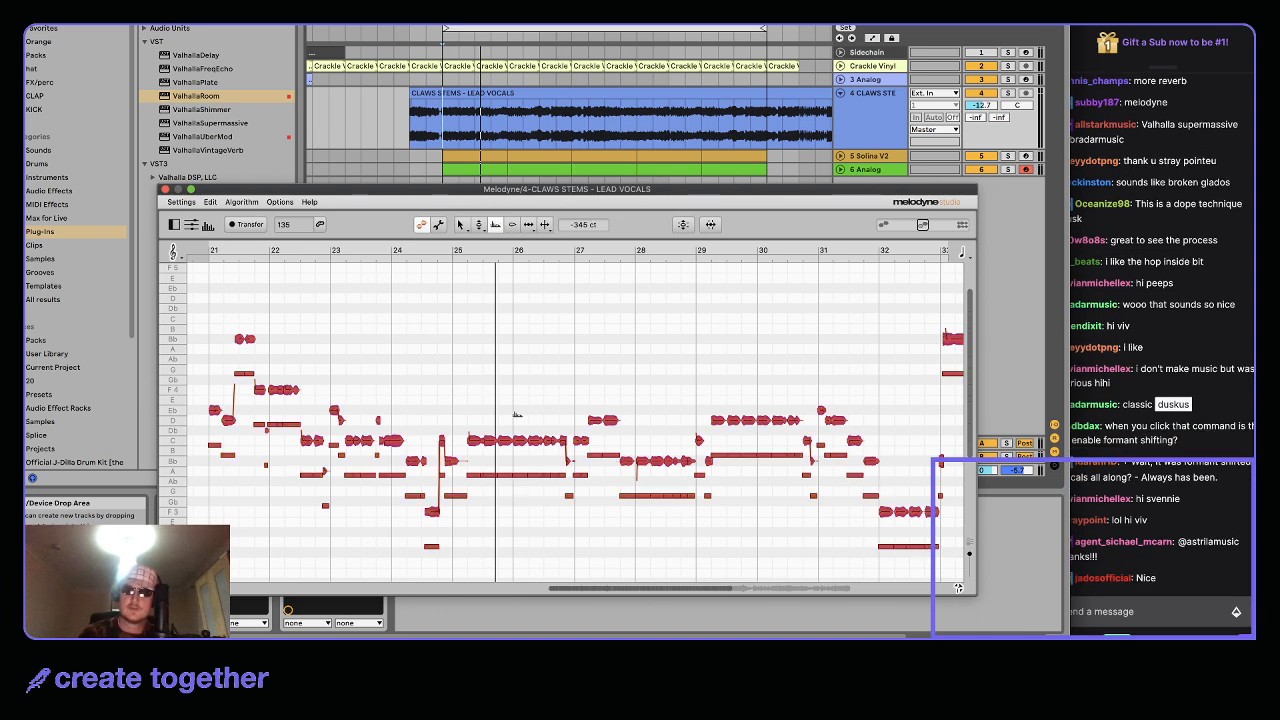
pyautogui.click(513, 362)
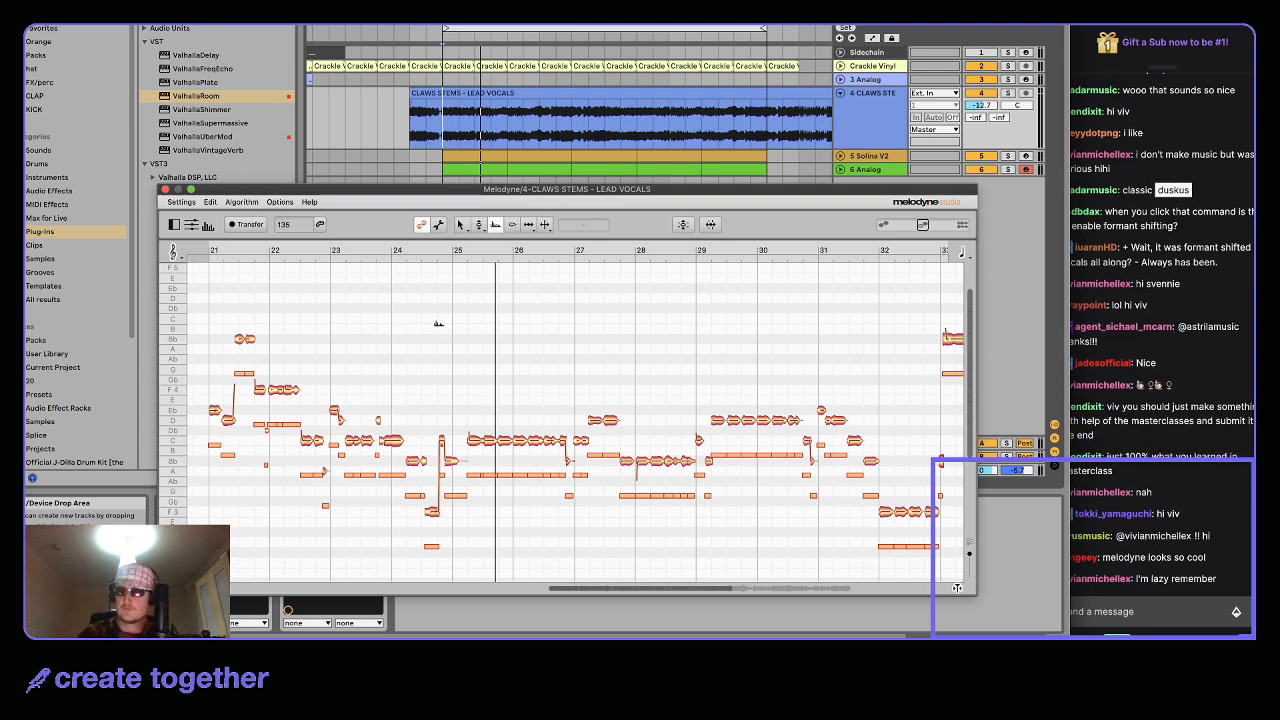
pyautogui.hscroll(-3, 432, 337)
pyautogui.press('space')
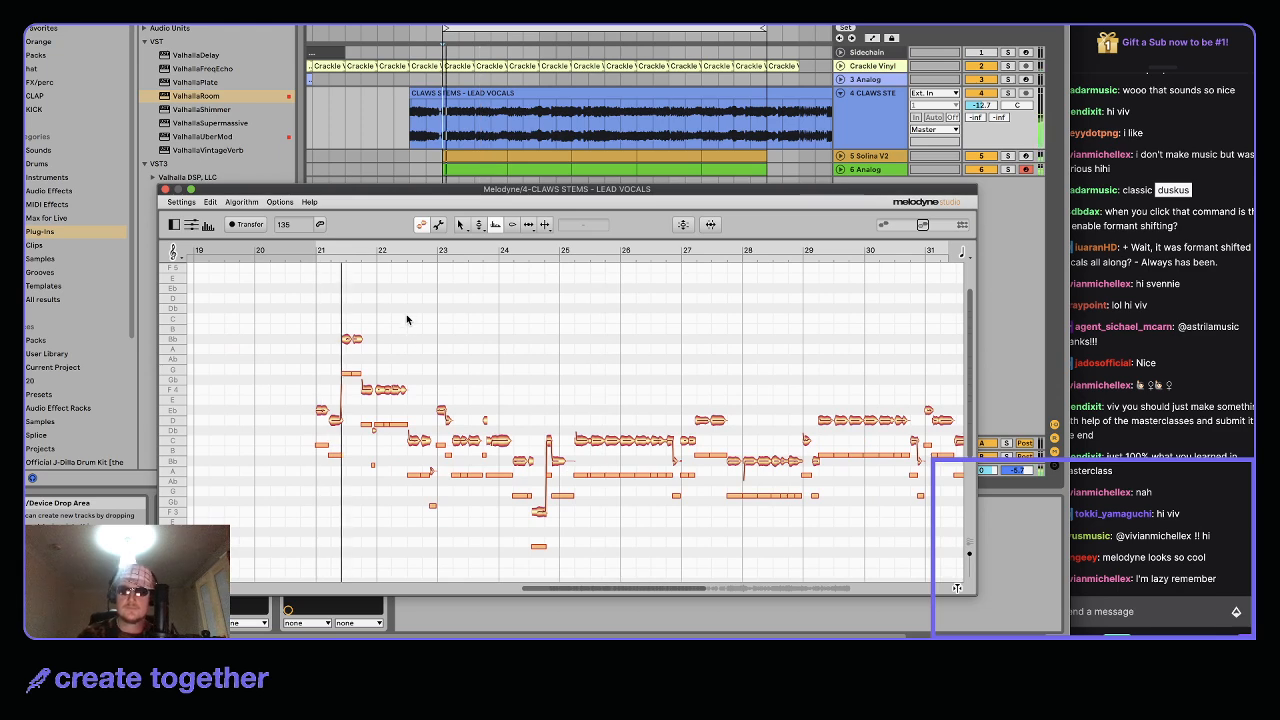
# With the main tool, lower the C4 notes in bars 25 and 26 to Bb3 and replay from the loop start
pyautogui.click(461, 227)
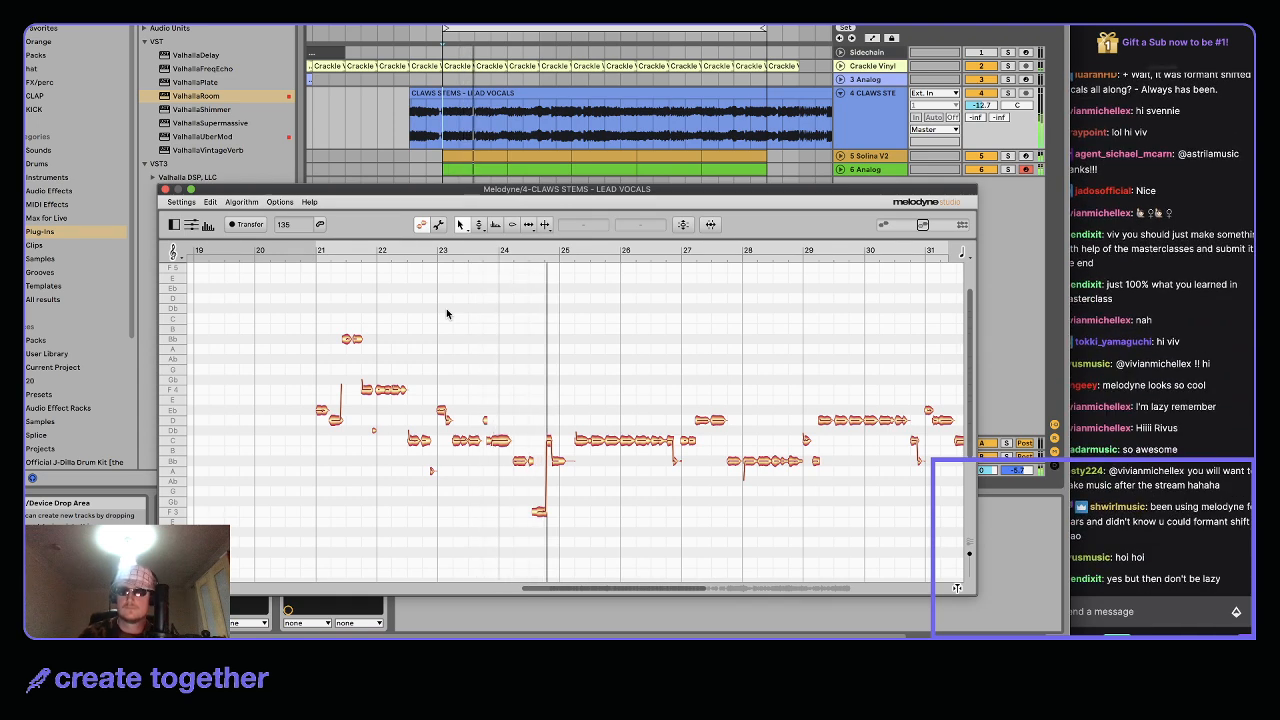
pyautogui.click(668, 442)
pyautogui.moveTo(648, 440); pyautogui.dragTo(648, 461)
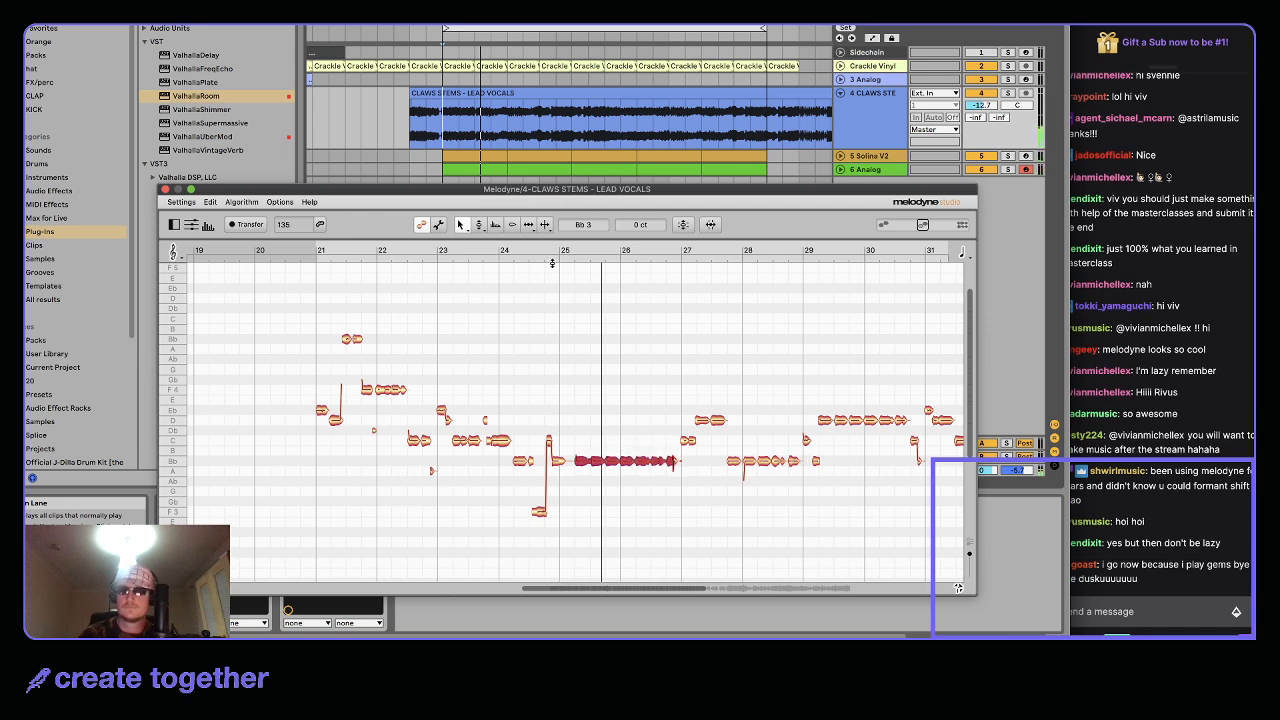
pyautogui.press('space')
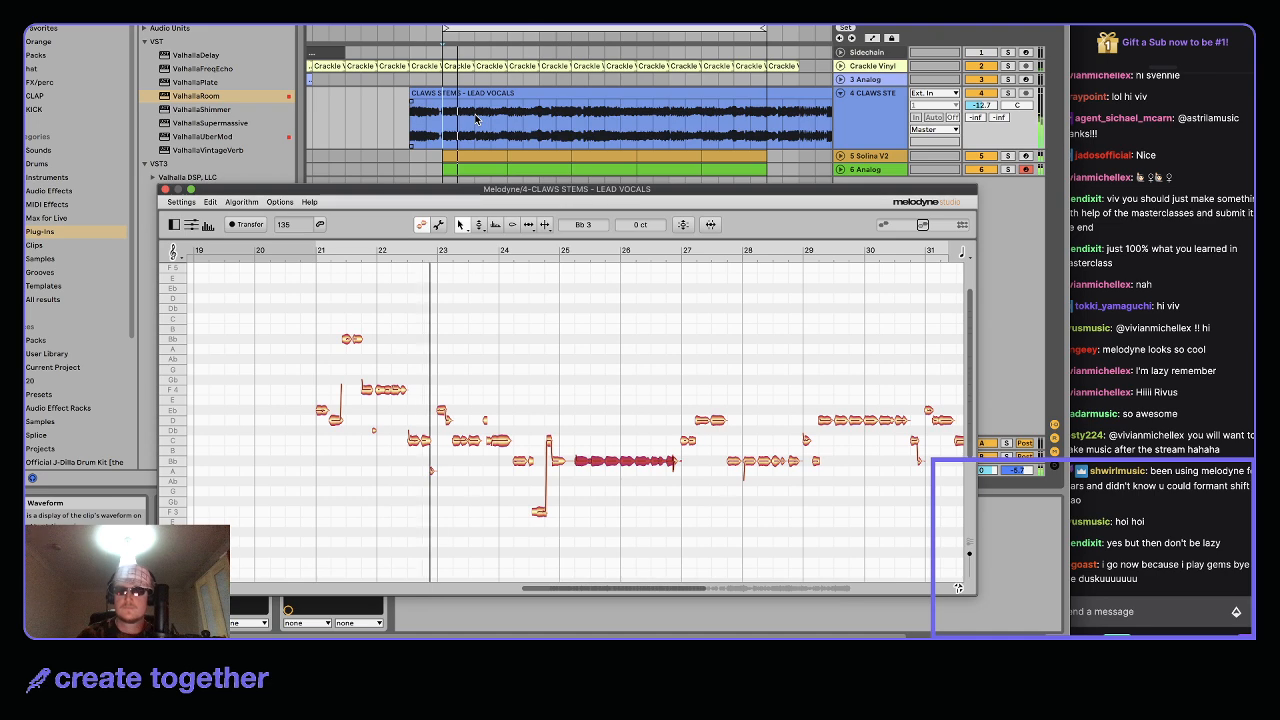
# Examine the vocal melody up to bar 41 in Melodyne and restart playback from bar 25 of the arrangement
pyautogui.moveTo(447, 118); pyautogui.dragTo(588, 115)
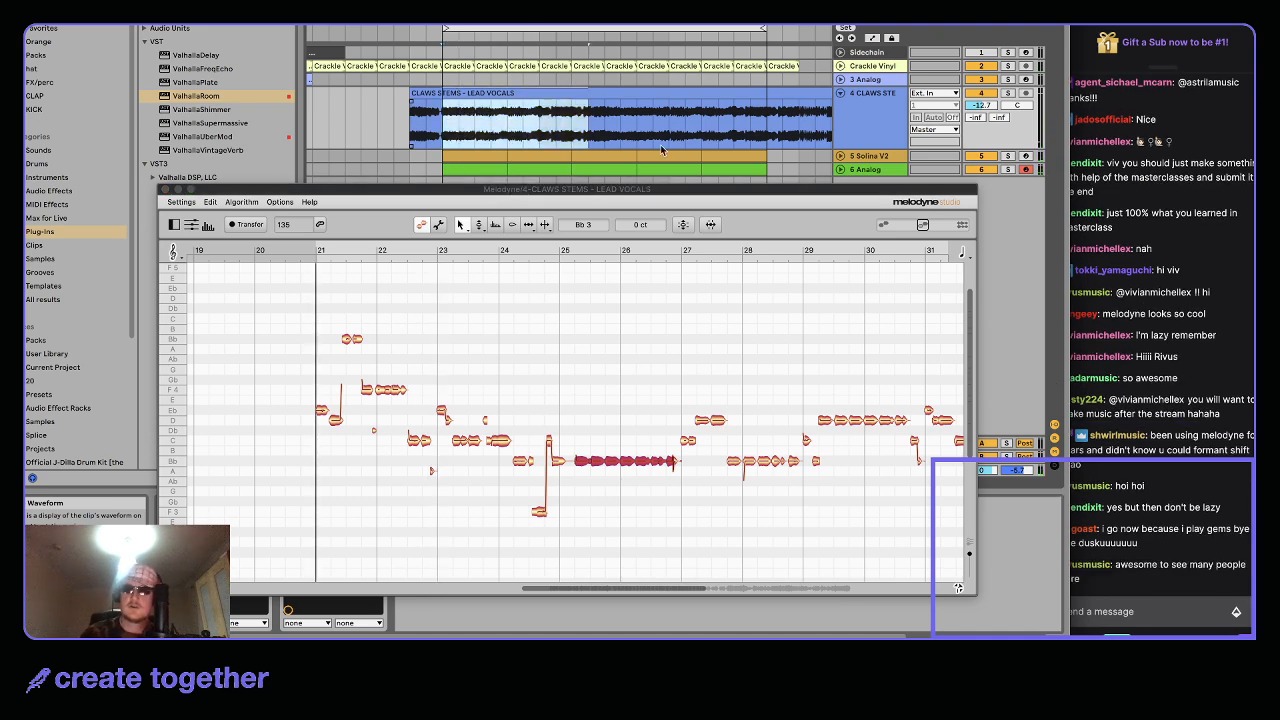
pyautogui.hscroll(10, 840, 368)
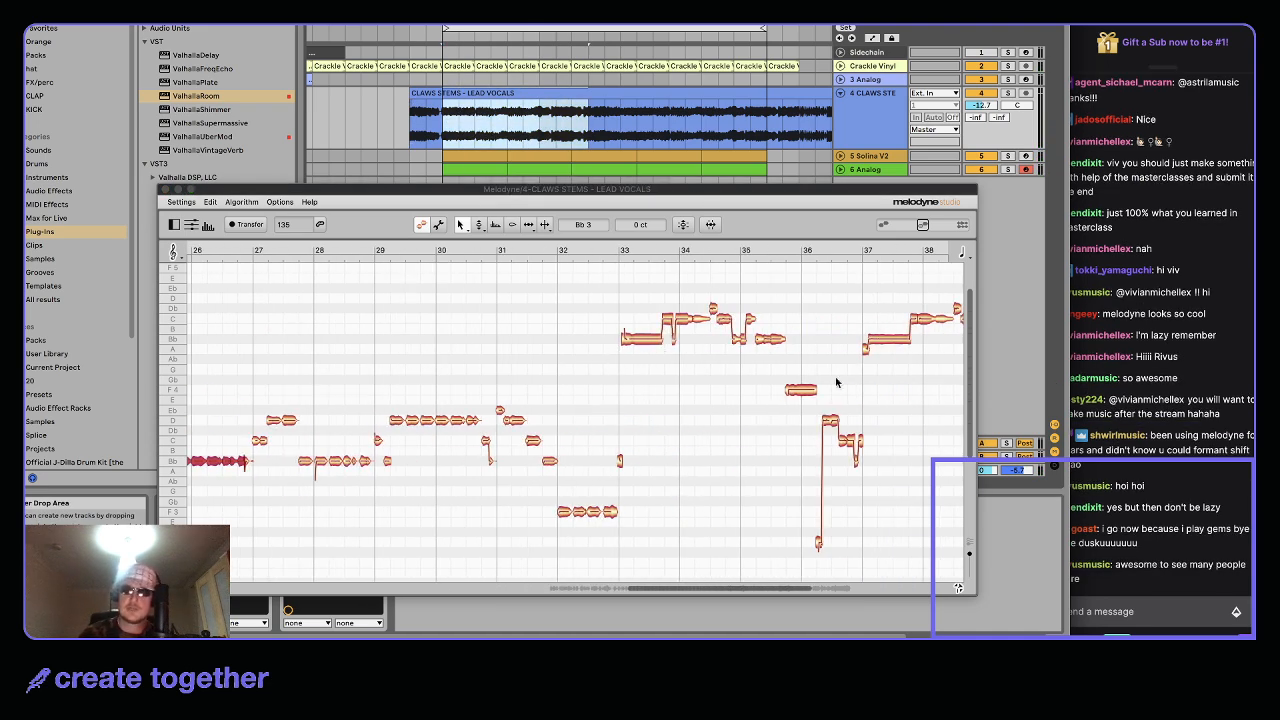
pyautogui.hscroll(-3, 608, 388)
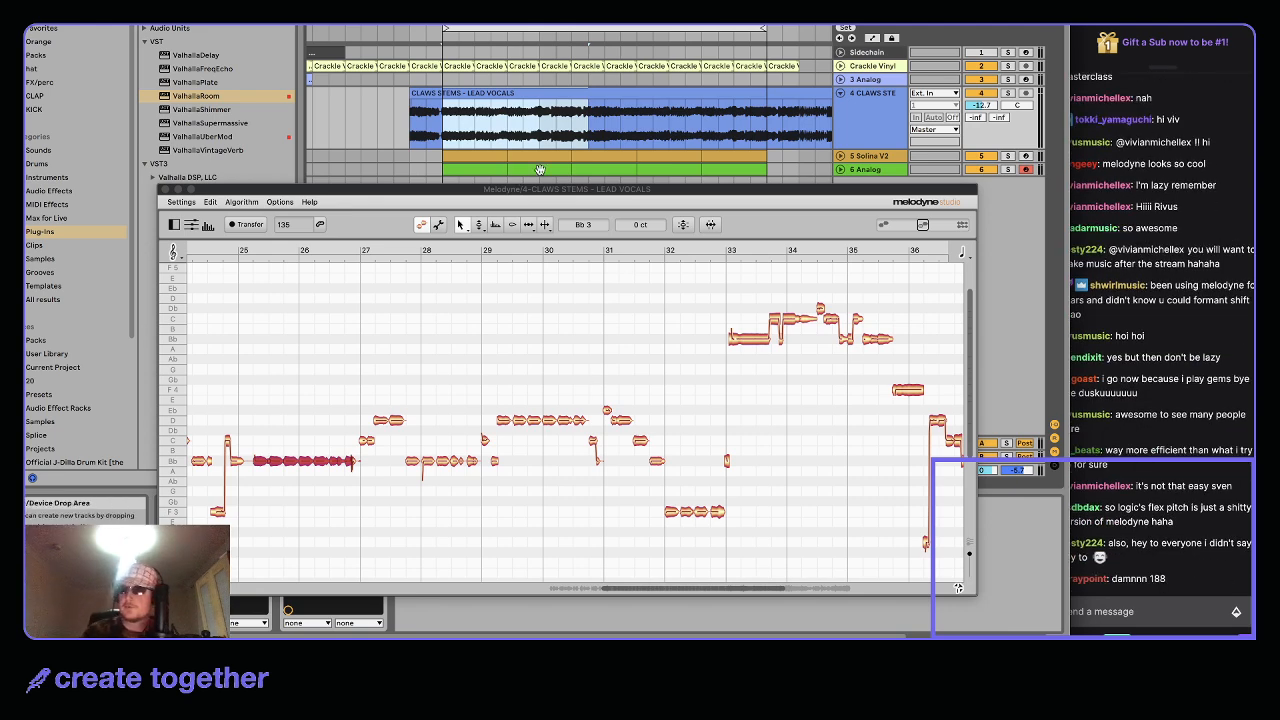
pyautogui.hscroll(6, 612, 346)
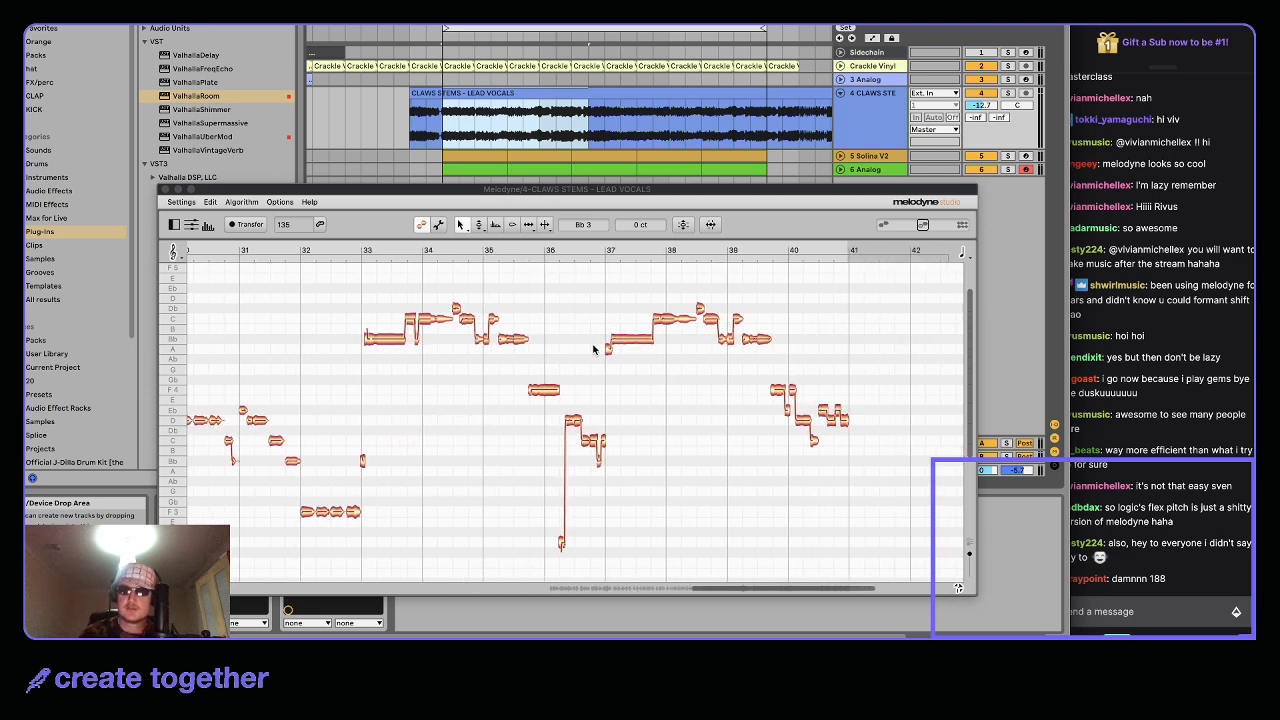
pyautogui.click(493, 124)
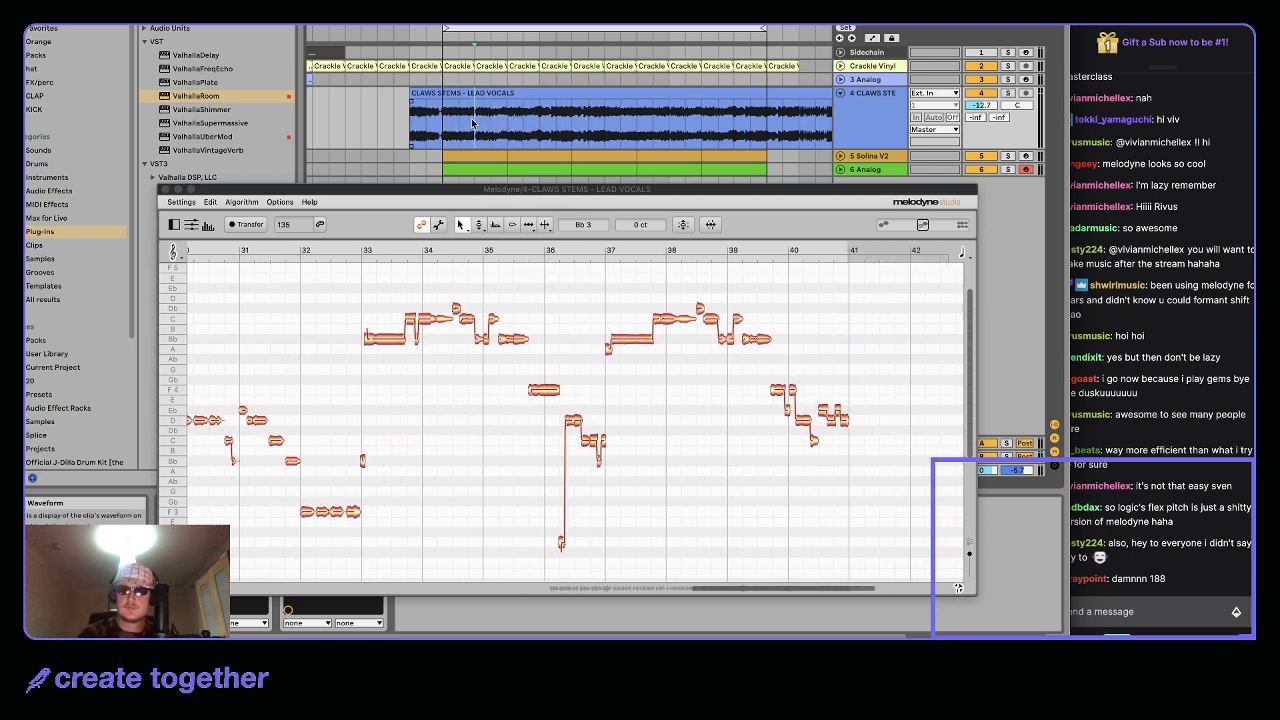
pyautogui.hscroll(-8, 494, 363)
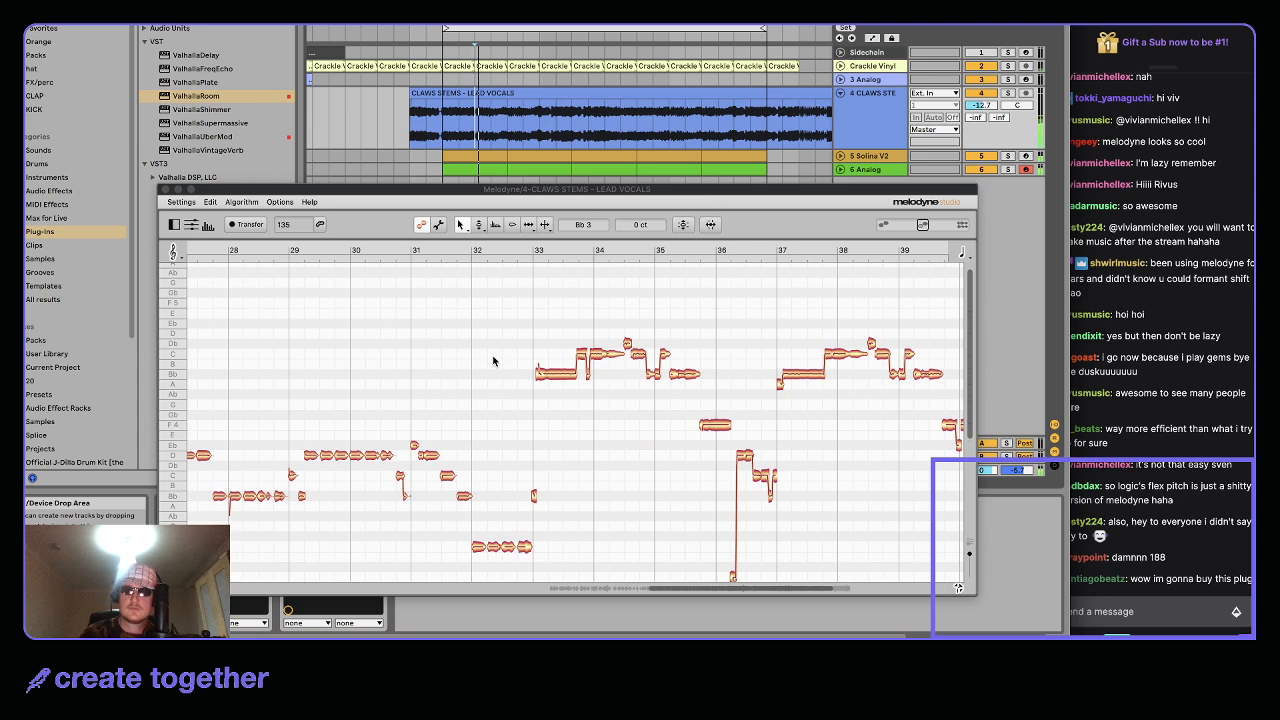
# Raise the C4 notes at the start of bar 27 to D4, and move the first of them up to F4
pyautogui.click(485, 436)
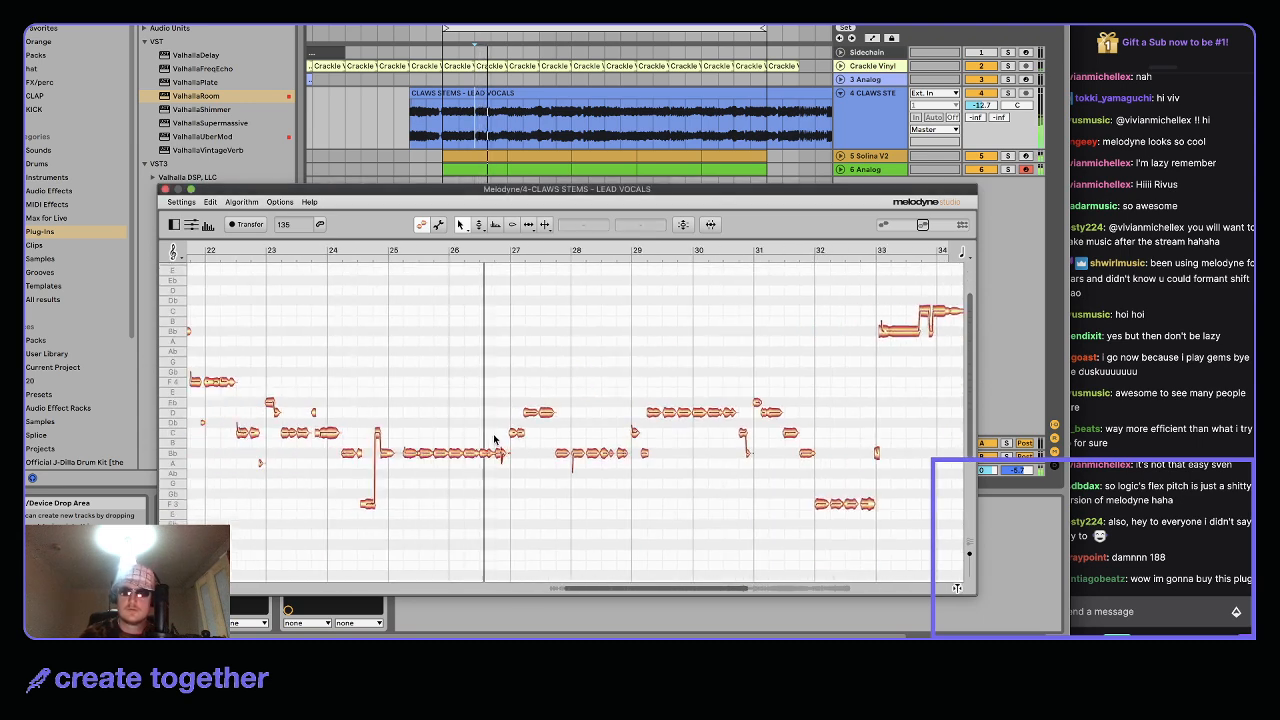
pyautogui.click(516, 433)
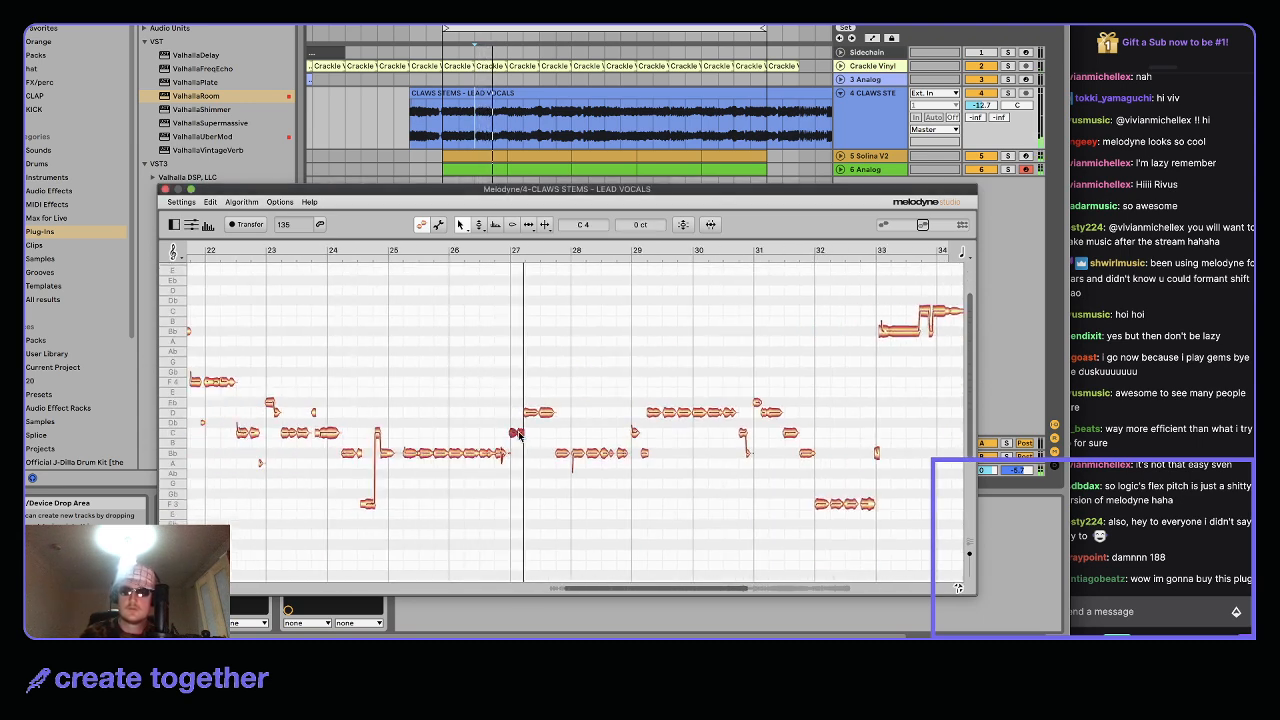
pyautogui.click(536, 398)
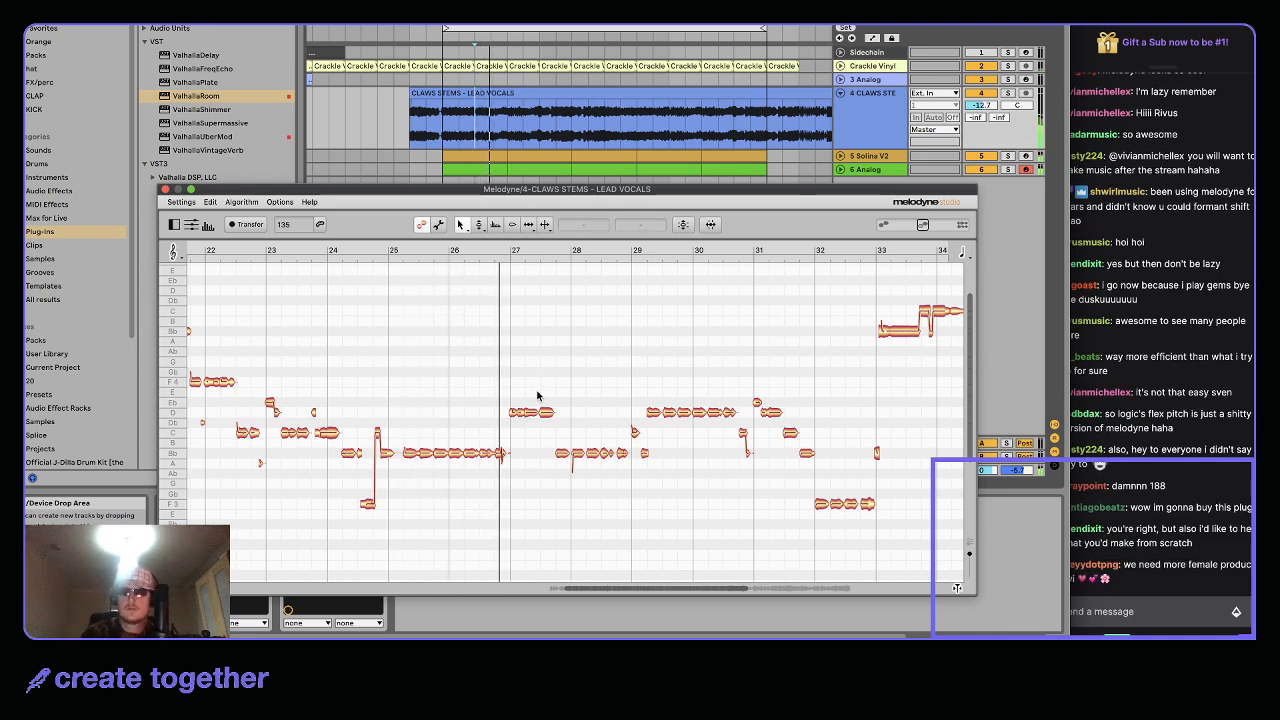
pyautogui.moveTo(514, 391); pyautogui.dragTo(513, 381)
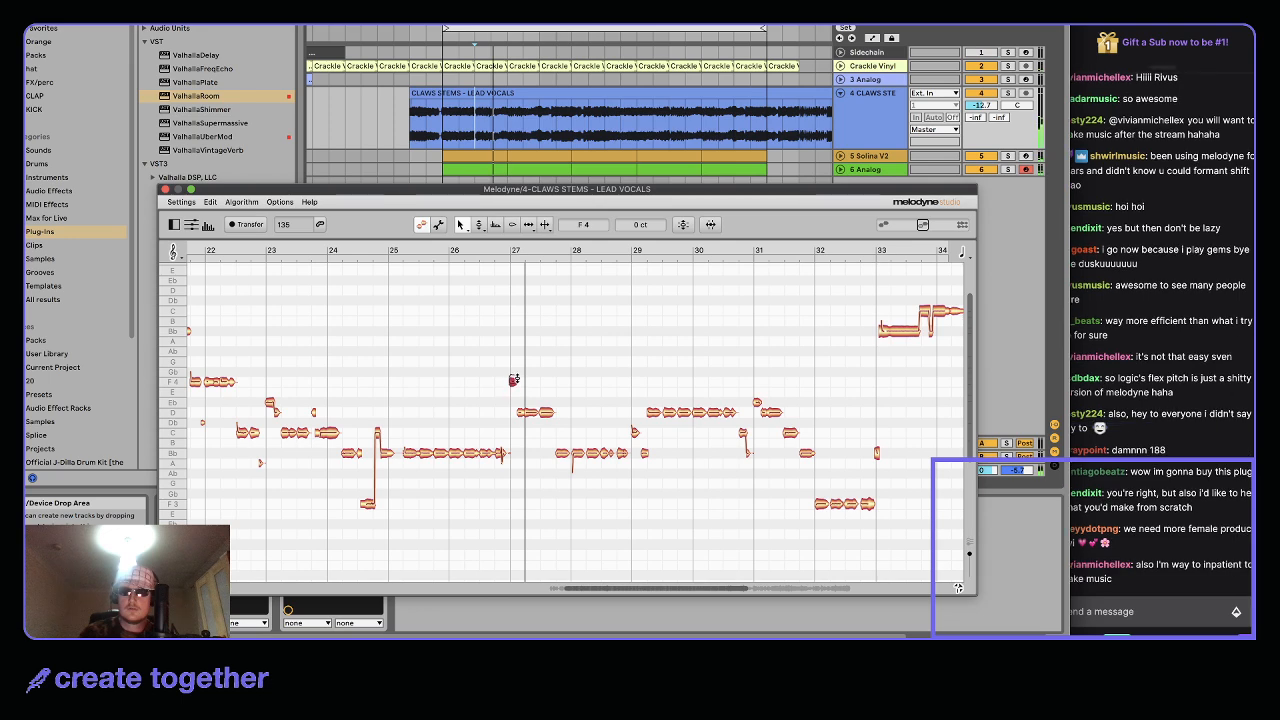
pyautogui.click(543, 392)
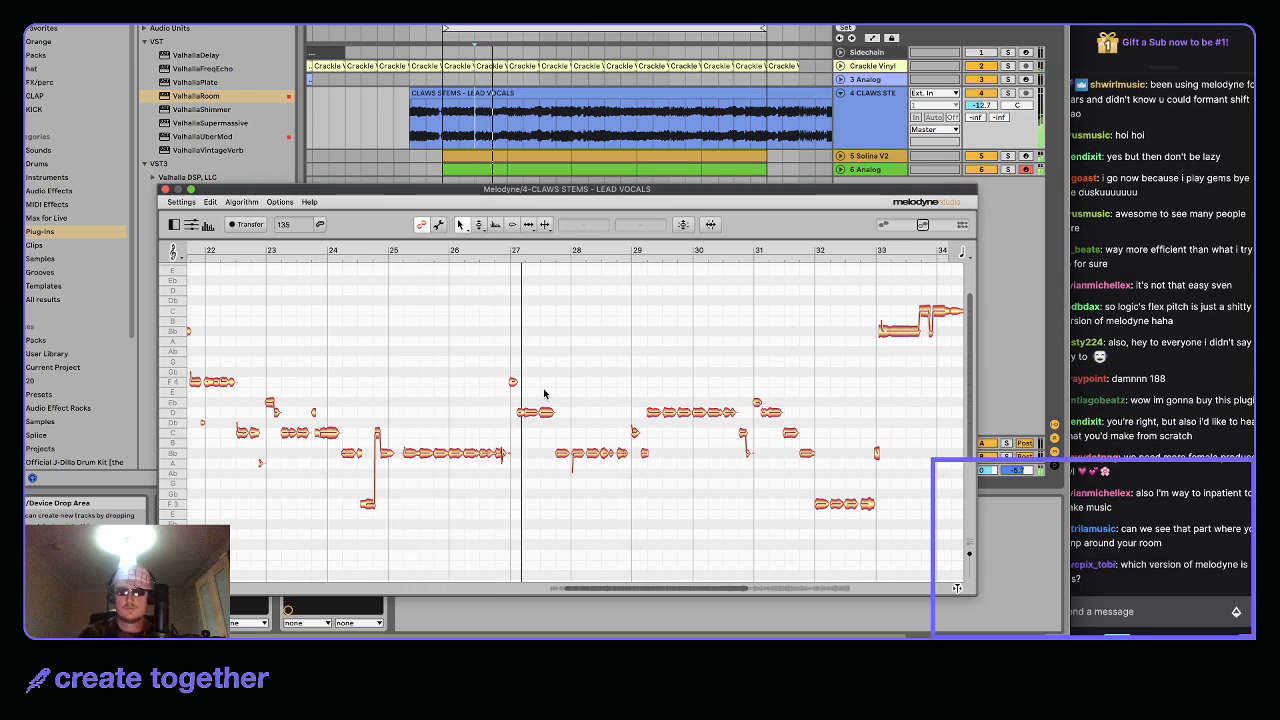
# Lower the D4 notes in bar 27 to C4 and listen to the vocals onward to bar 33
pyautogui.click(534, 414)
pyautogui.moveTo(535, 441); pyautogui.dragTo(536, 432)
pyautogui.press('space')
pyautogui.click(547, 411)
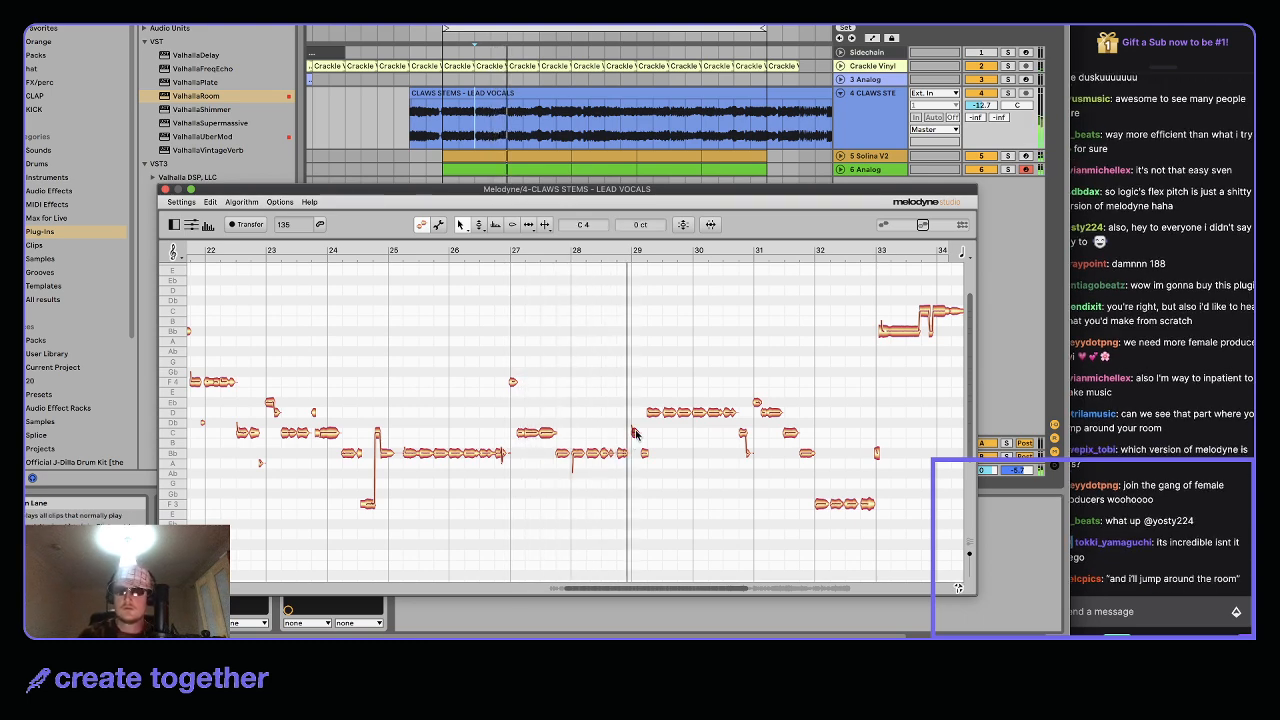
pyautogui.press('space')
pyautogui.click(463, 417)
pyautogui.press('space')
pyautogui.press('space')
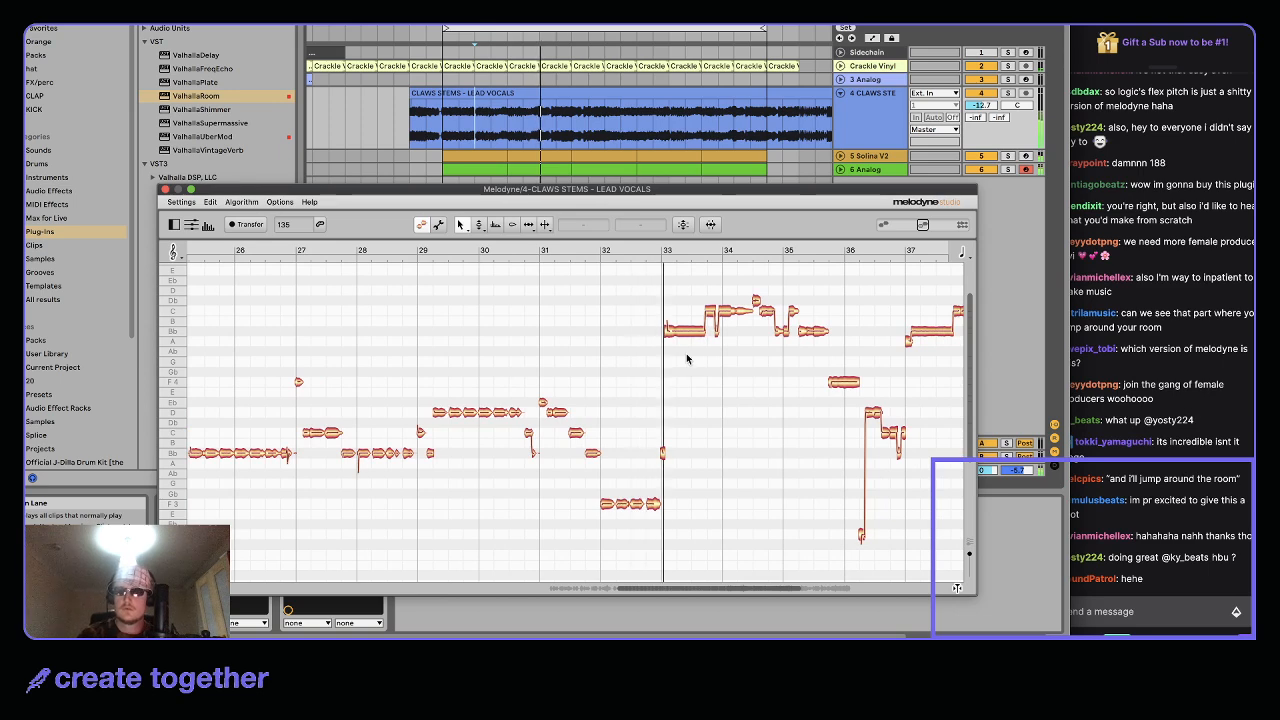
# Raise the long vocal note at bar 33 to Eb5 and the C5 note after it to D5, replaying from bar 33
pyautogui.moveTo(686, 381); pyautogui.dragTo(688, 321)
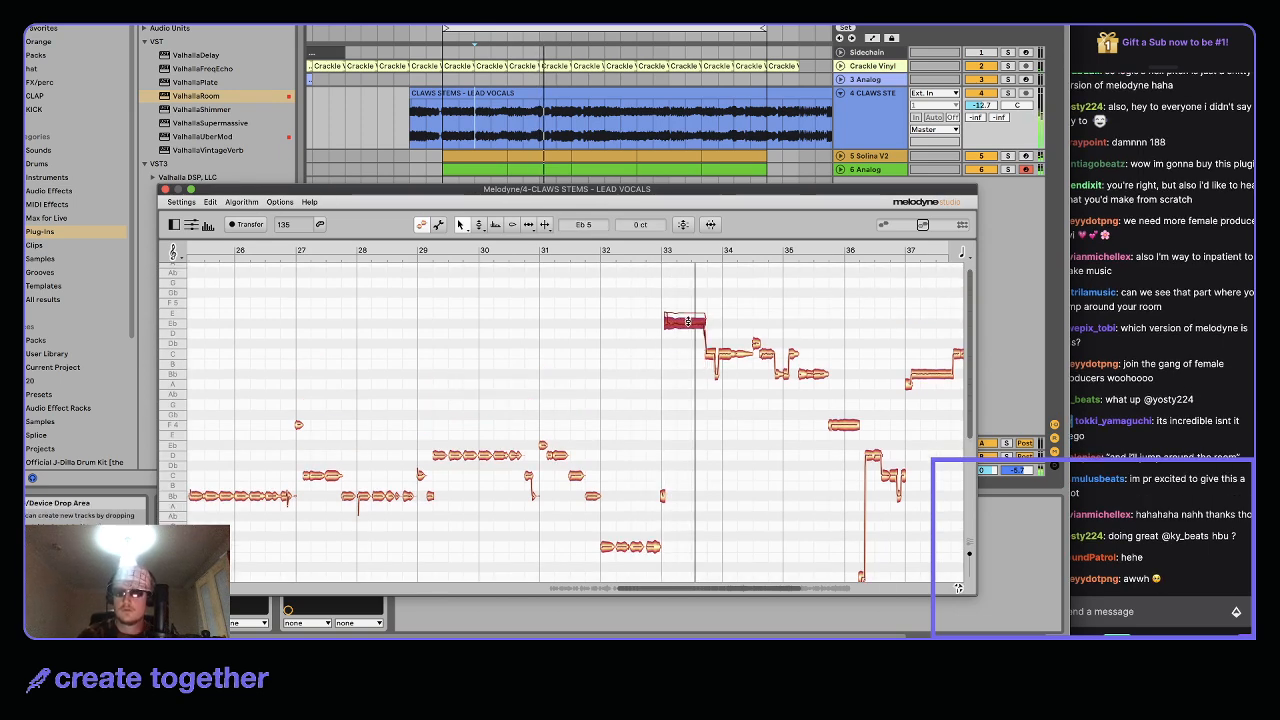
pyautogui.click(538, 127)
pyautogui.press('space')
pyautogui.moveTo(710, 355)
pyautogui.mouseDown()
pyautogui.moveTo(711, 333)
pyautogui.moveTo(745, 352)
pyautogui.moveTo(719, 334)
pyautogui.mouseUp()
pyautogui.press('space')
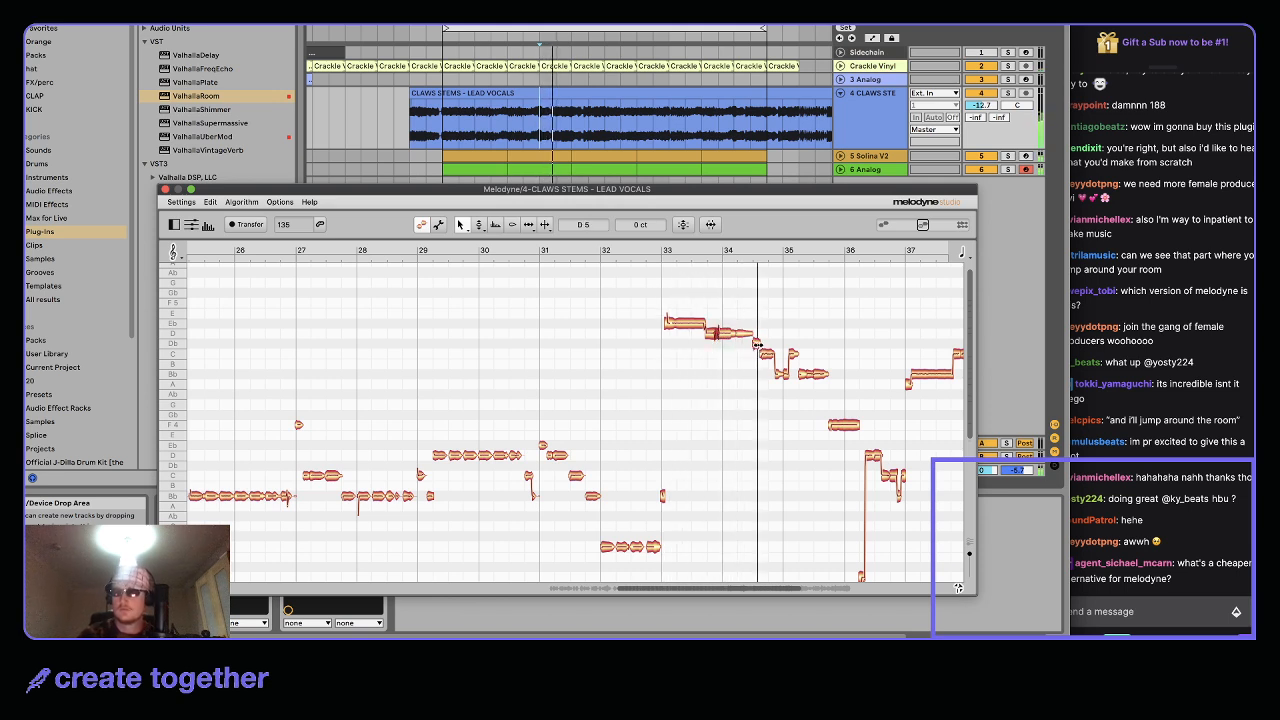
# Level the Db5 note and the short Bb4 notes around bar 35 to C5, and raise the phrase's last Bb4 note to D5
pyautogui.click(756, 344)
pyautogui.click(777, 335)
pyautogui.press('space')
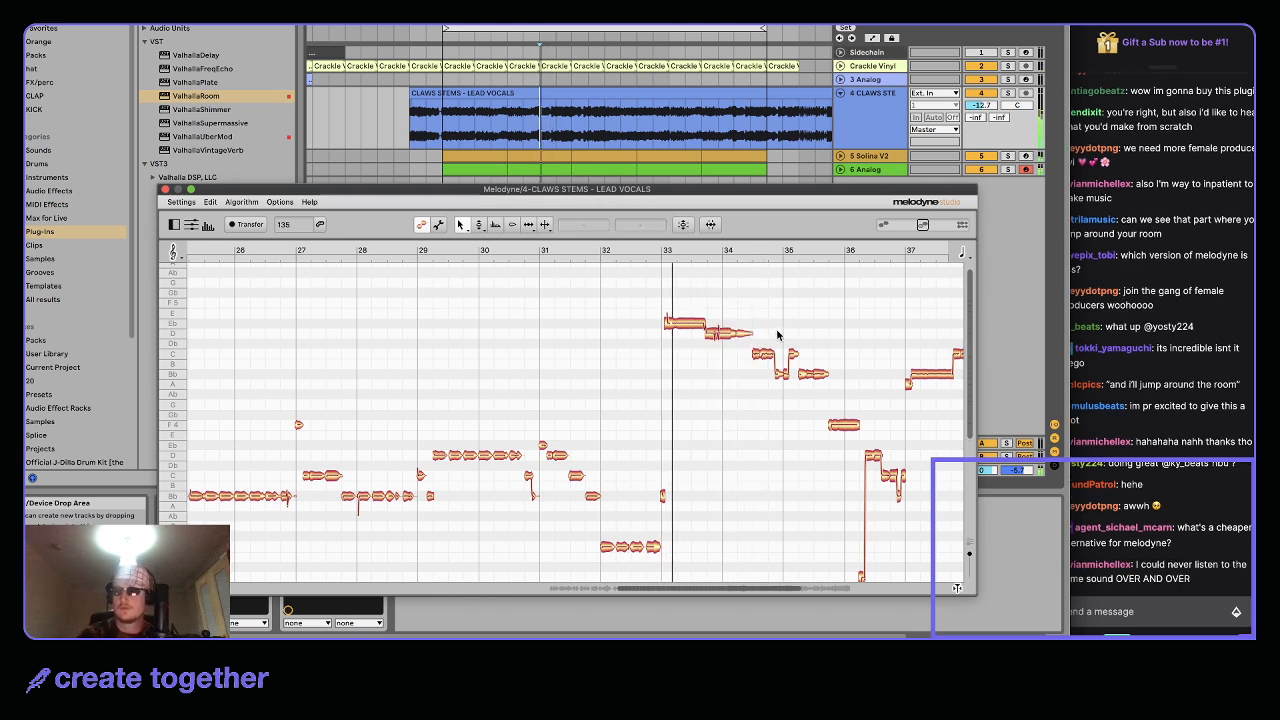
pyautogui.hscroll(2, 777, 335)
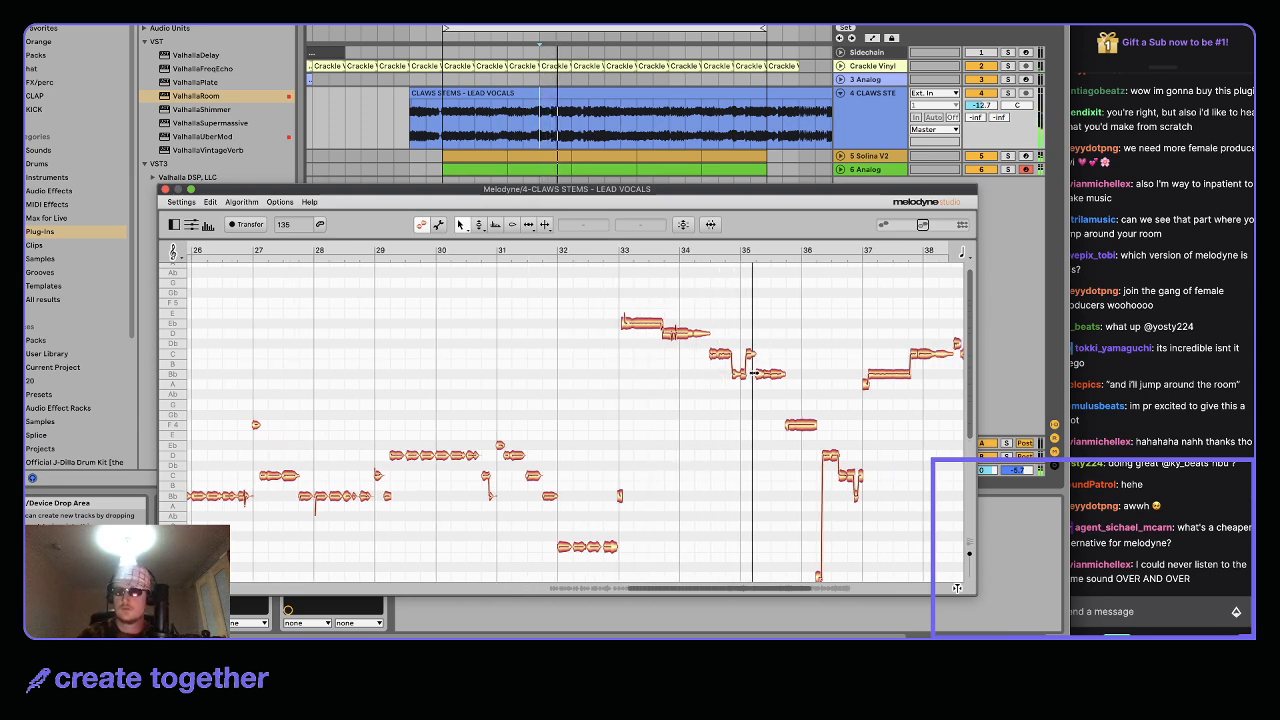
pyautogui.click(784, 375)
pyautogui.moveTo(757, 376); pyautogui.dragTo(760, 356)
pyautogui.press('space')
pyautogui.click(735, 355)
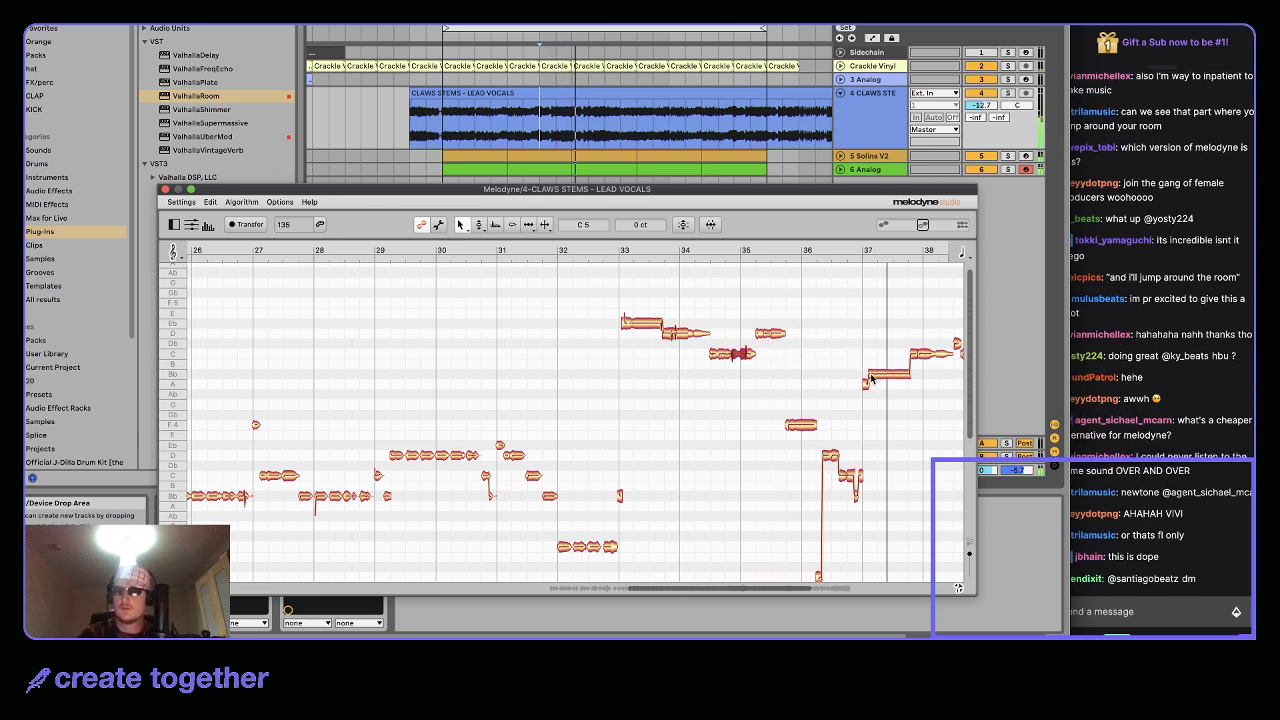
# Raise the long Bb4 note in bar 37 and the short A4 note before it to Eb5, and replay the passage
pyautogui.moveTo(879, 330); pyautogui.dragTo(881, 323)
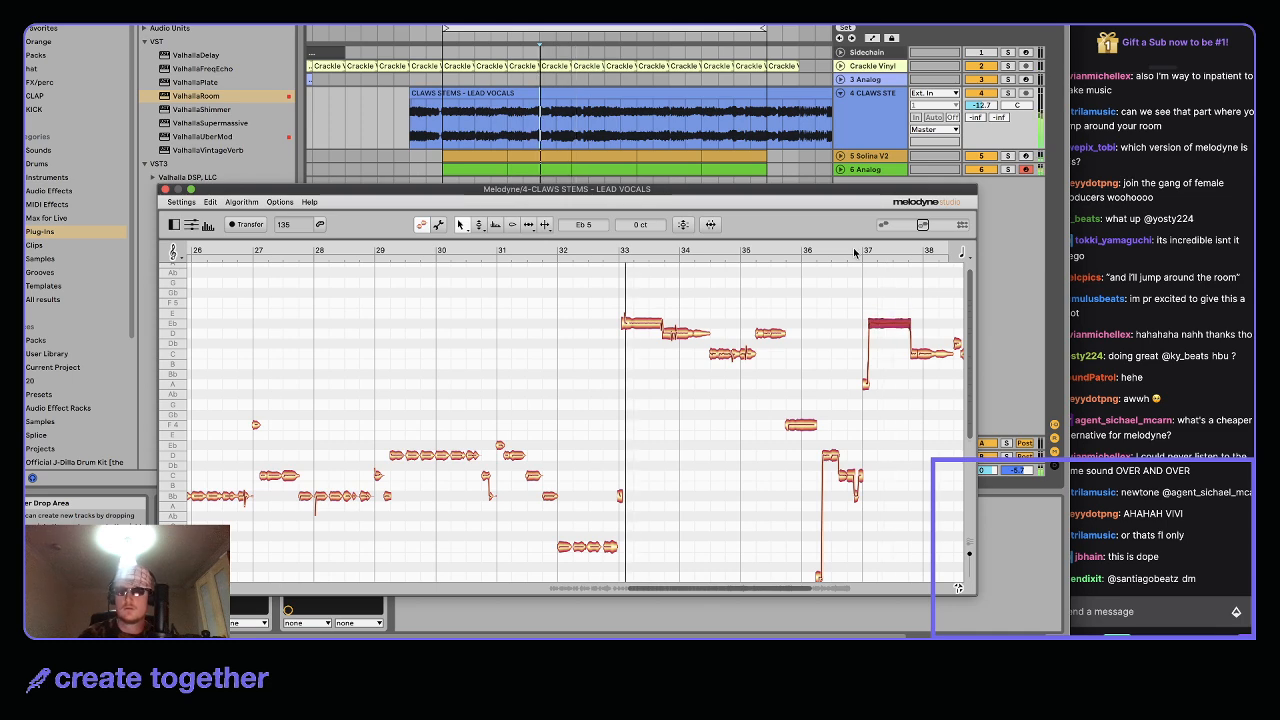
pyautogui.scroll(2, 551, 123)
pyautogui.click(534, 127)
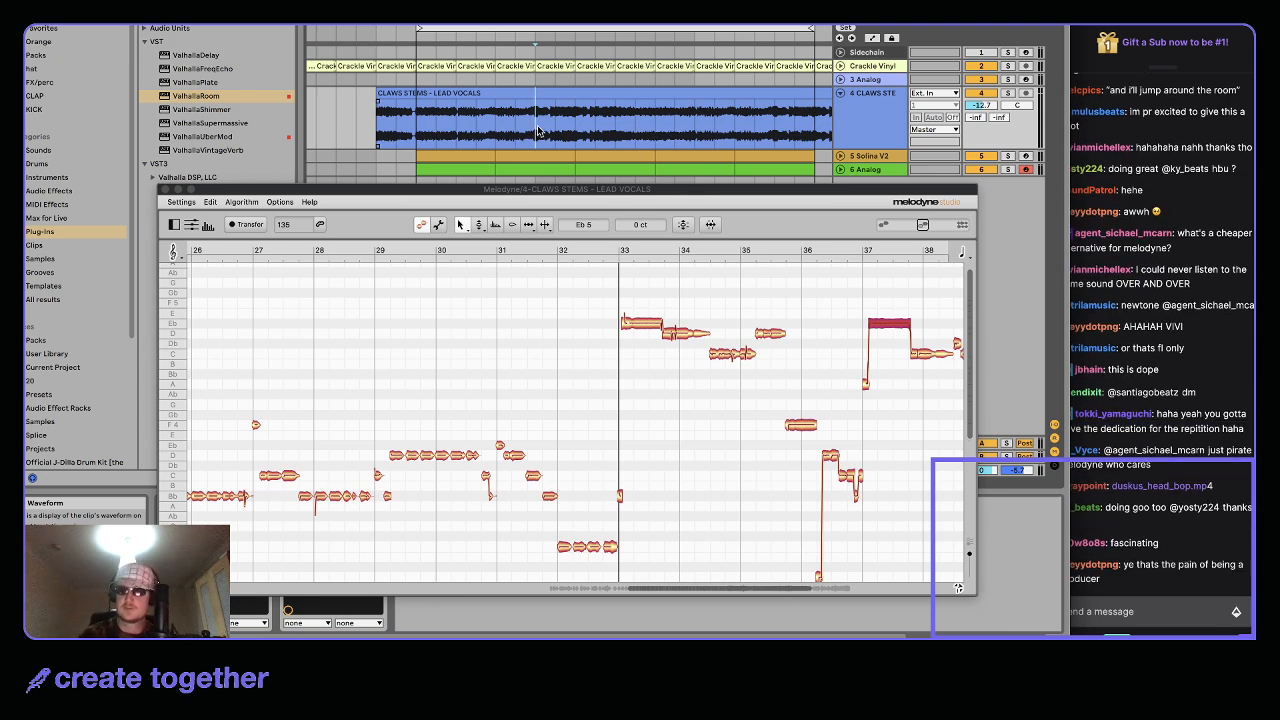
pyautogui.scroll(2, 540, 125)
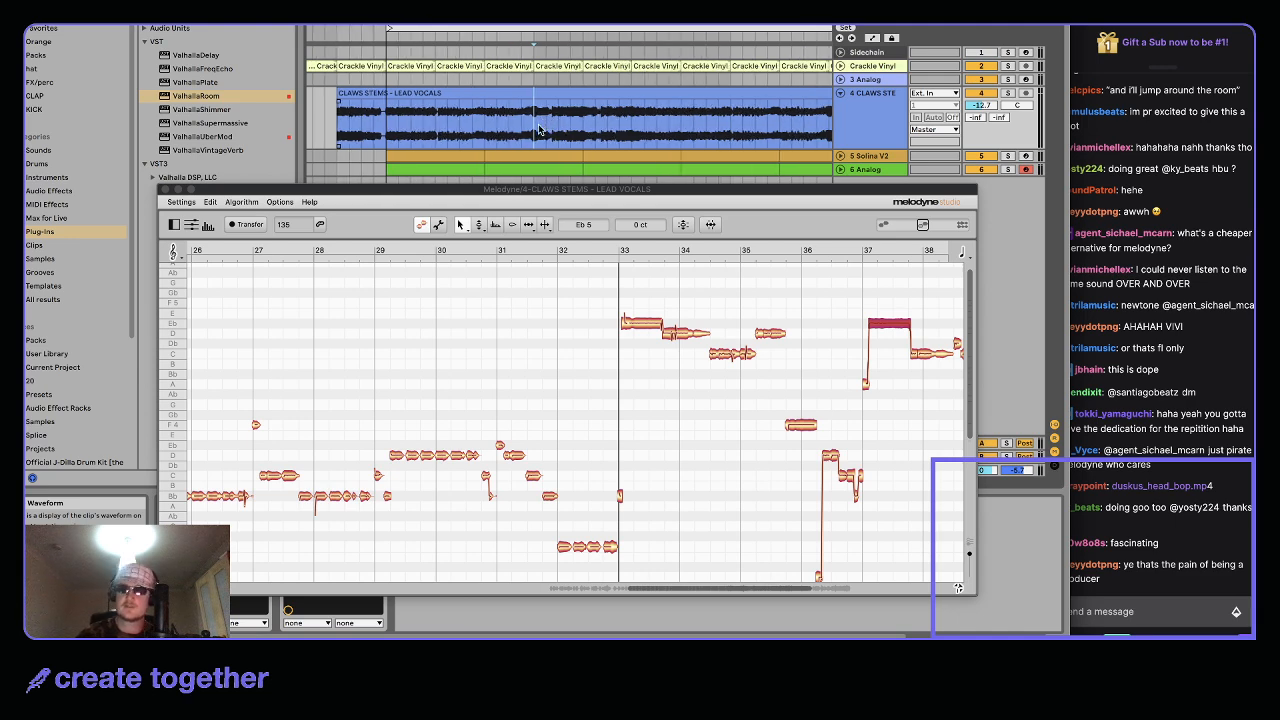
pyautogui.hscroll(5, 736, 371)
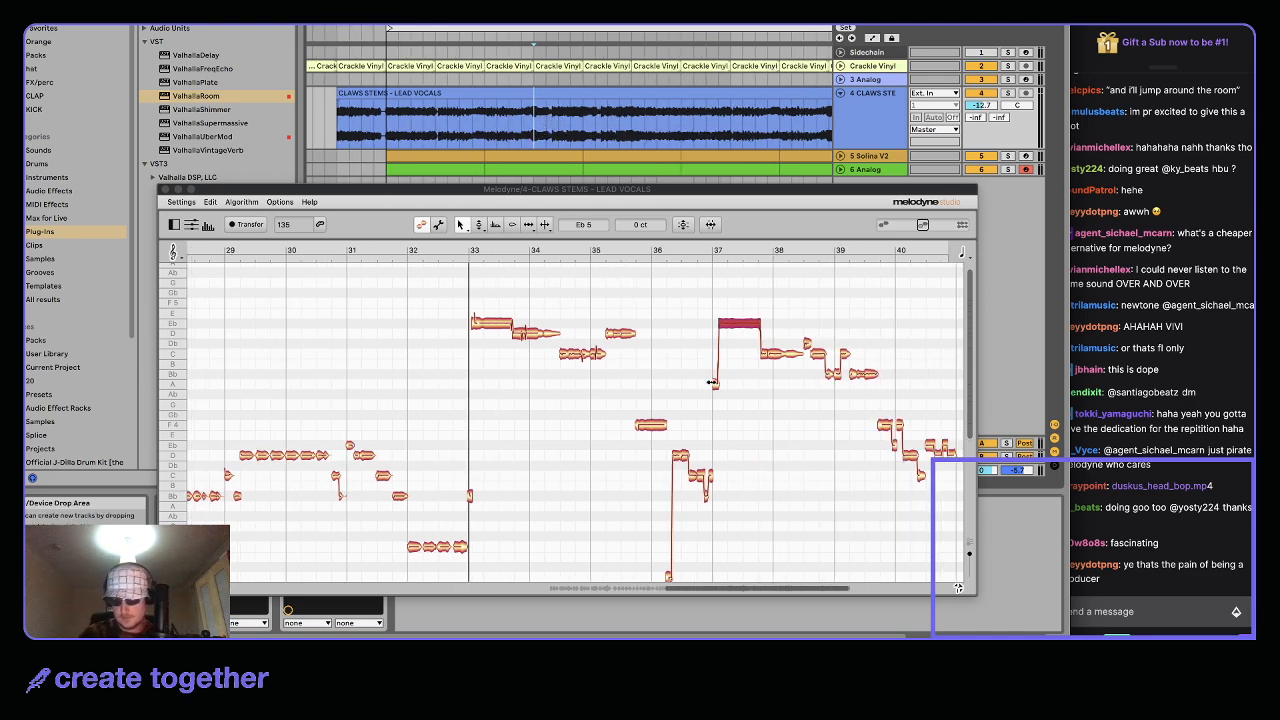
pyautogui.click(714, 381)
pyautogui.click(559, 125)
pyautogui.press('space')
pyautogui.press('space')
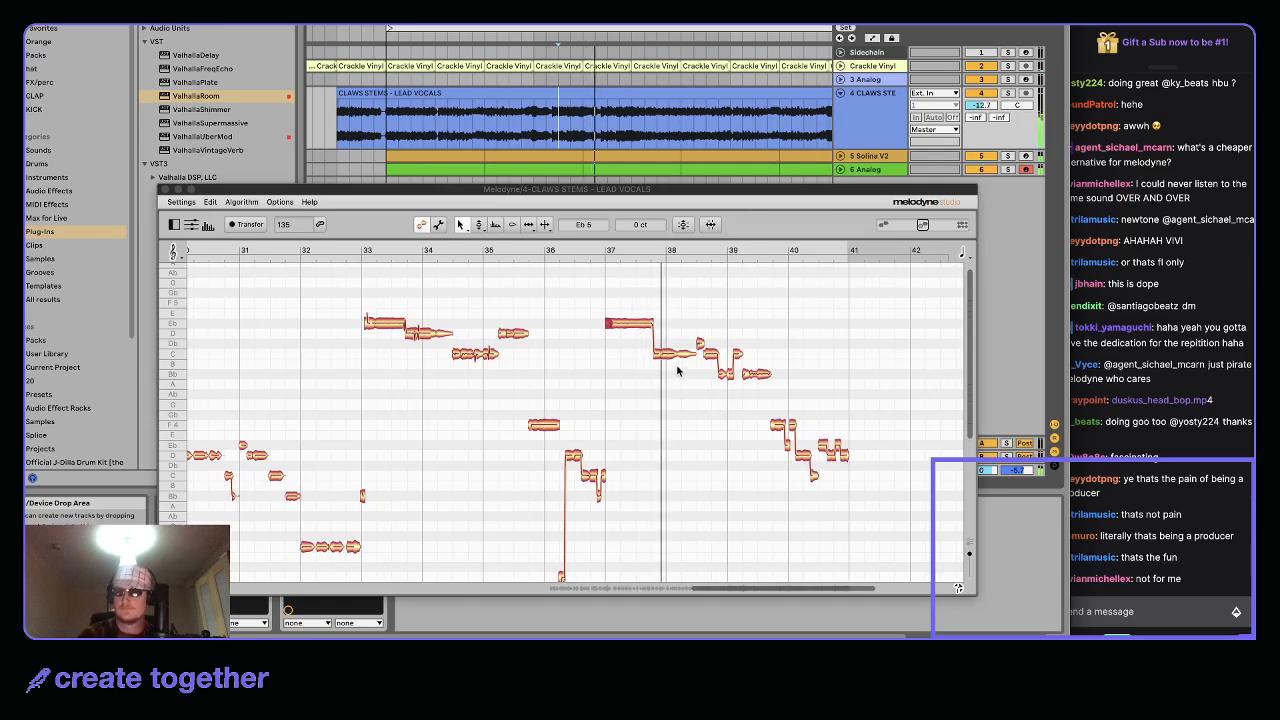
# Raise the sustained C5 note around bar 38 to D5 and the short Db5 note after it to F5
pyautogui.moveTo(680, 354); pyautogui.dragTo(677, 341)
pyautogui.press('space')
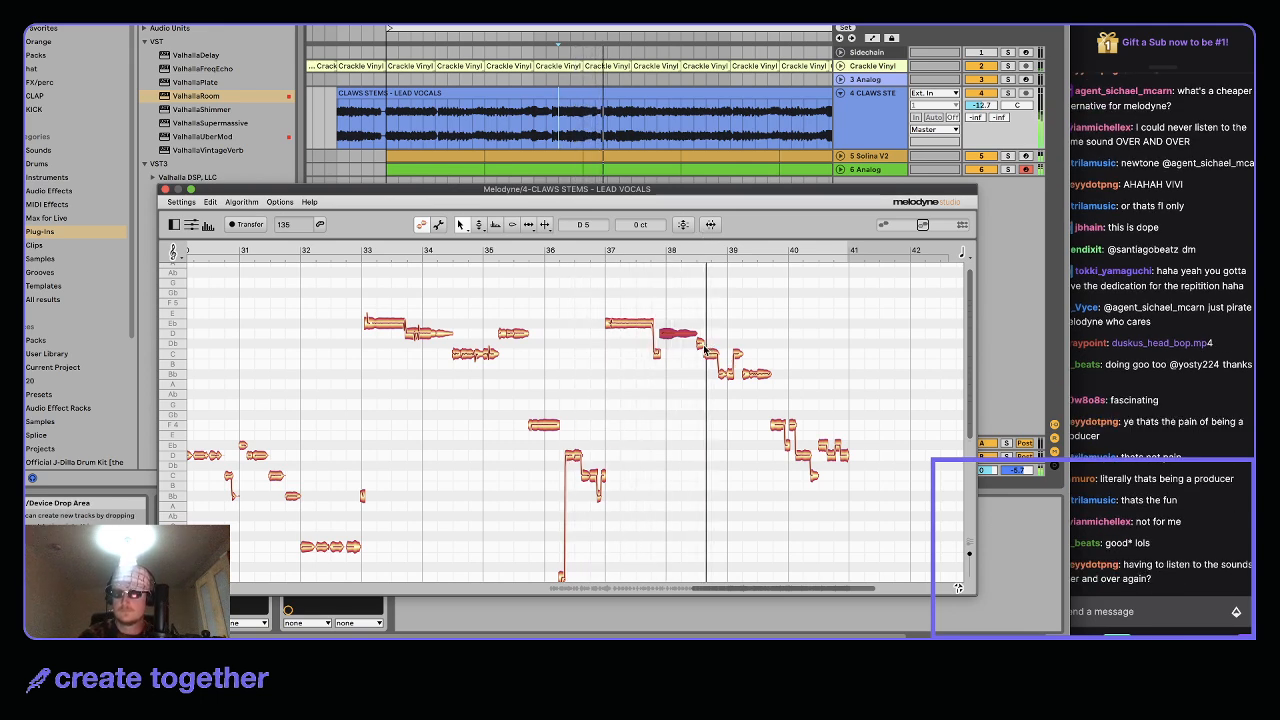
pyautogui.click(701, 346)
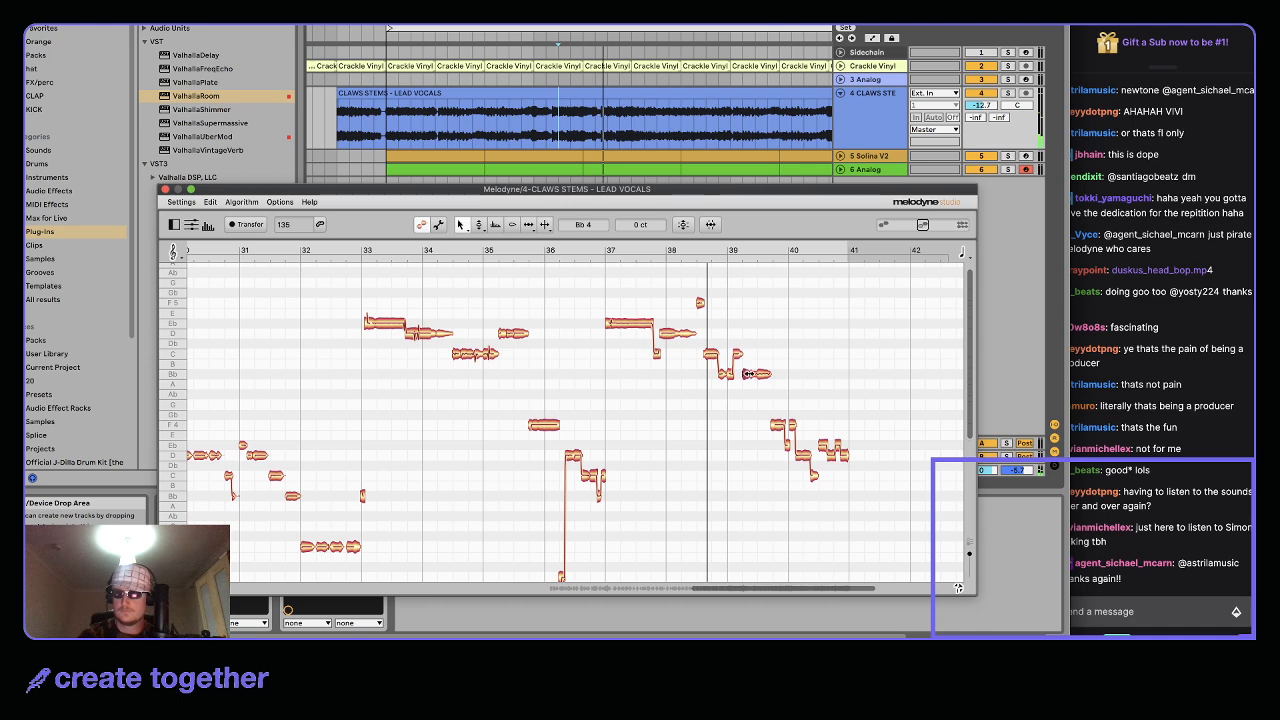
# Replay the vocals from bar 37 and add a locator in the arrangement at the playback start in bar 38
pyautogui.click(584, 127)
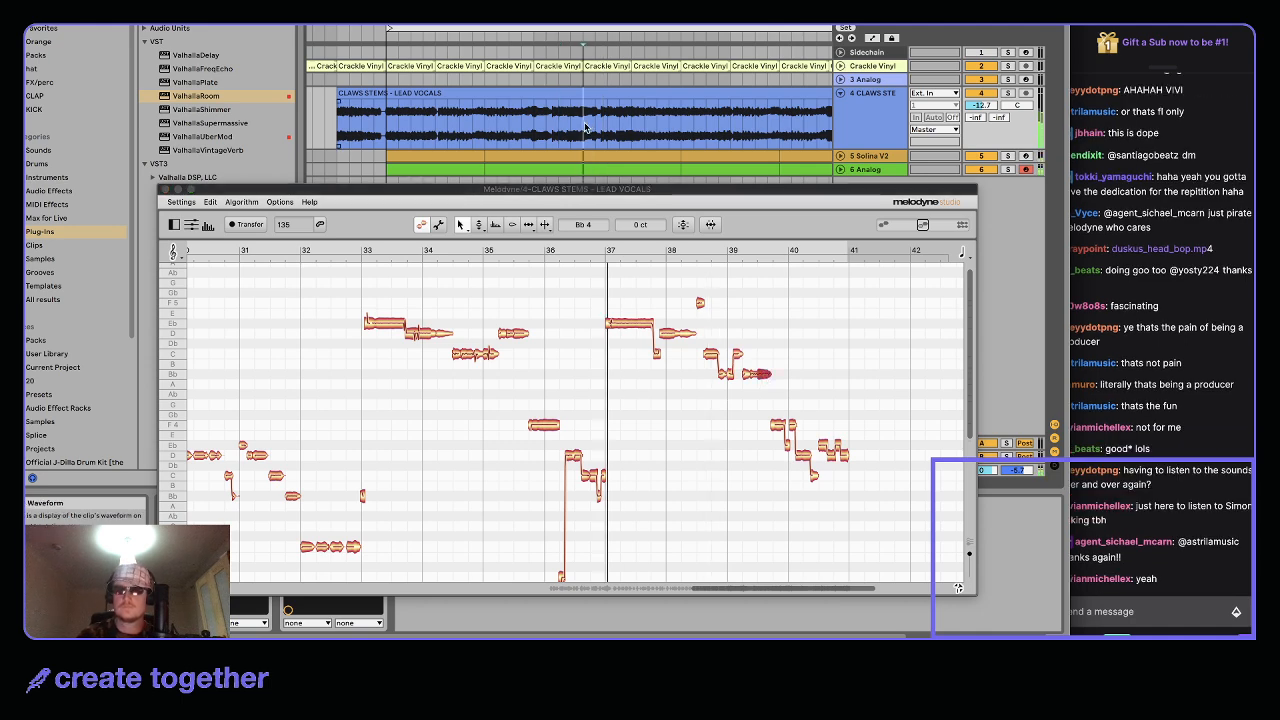
pyautogui.scroll(5, 592, 127)
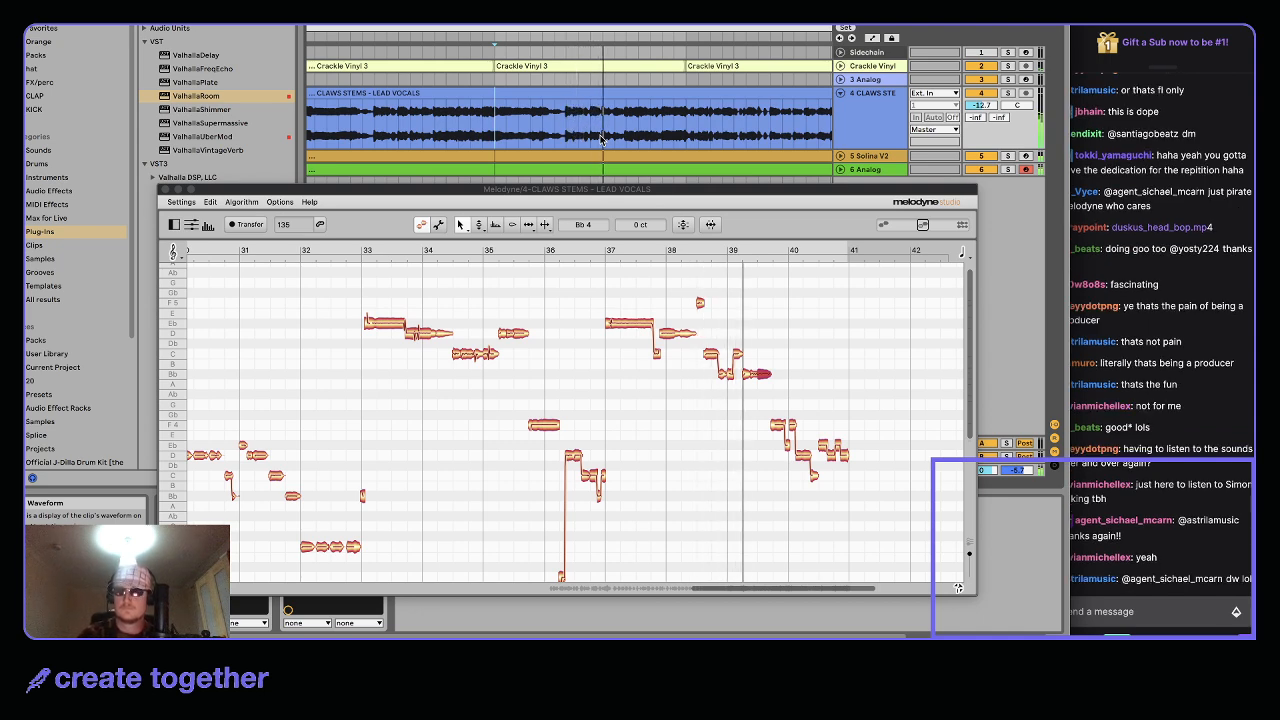
pyautogui.click(572, 128)
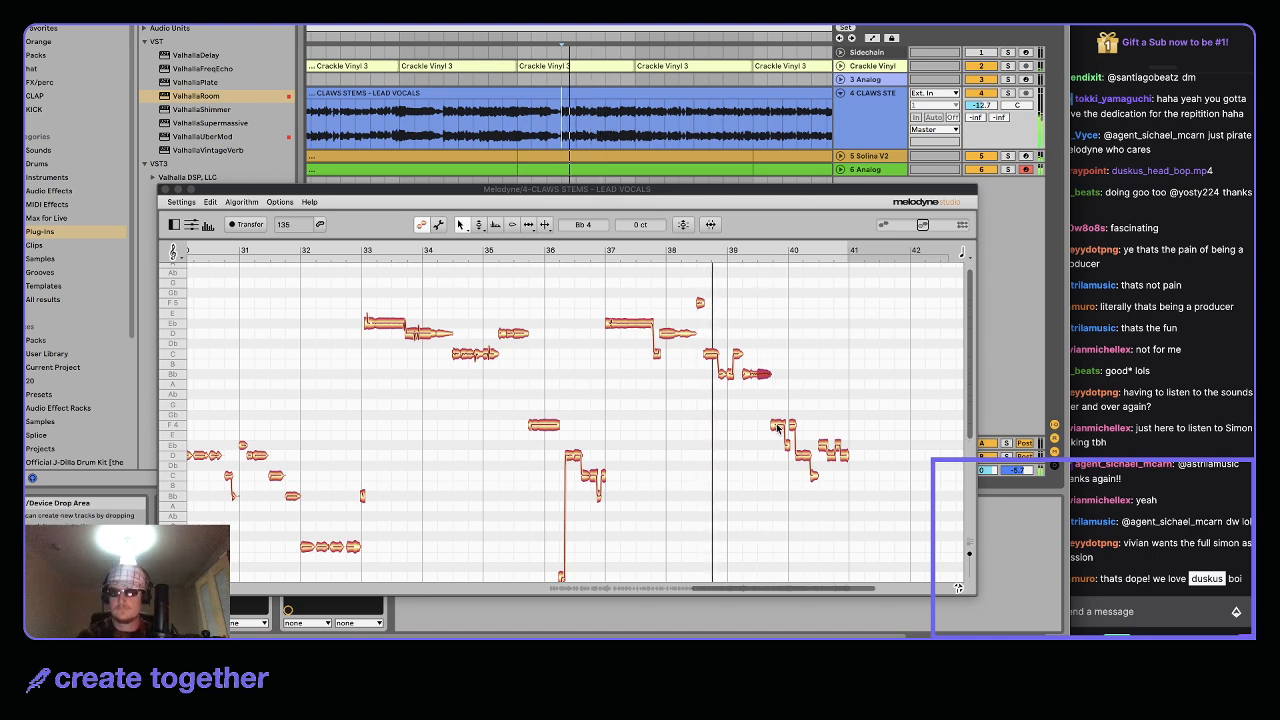
pyautogui.rightClick(563, 37)
pyautogui.click(588, 75)
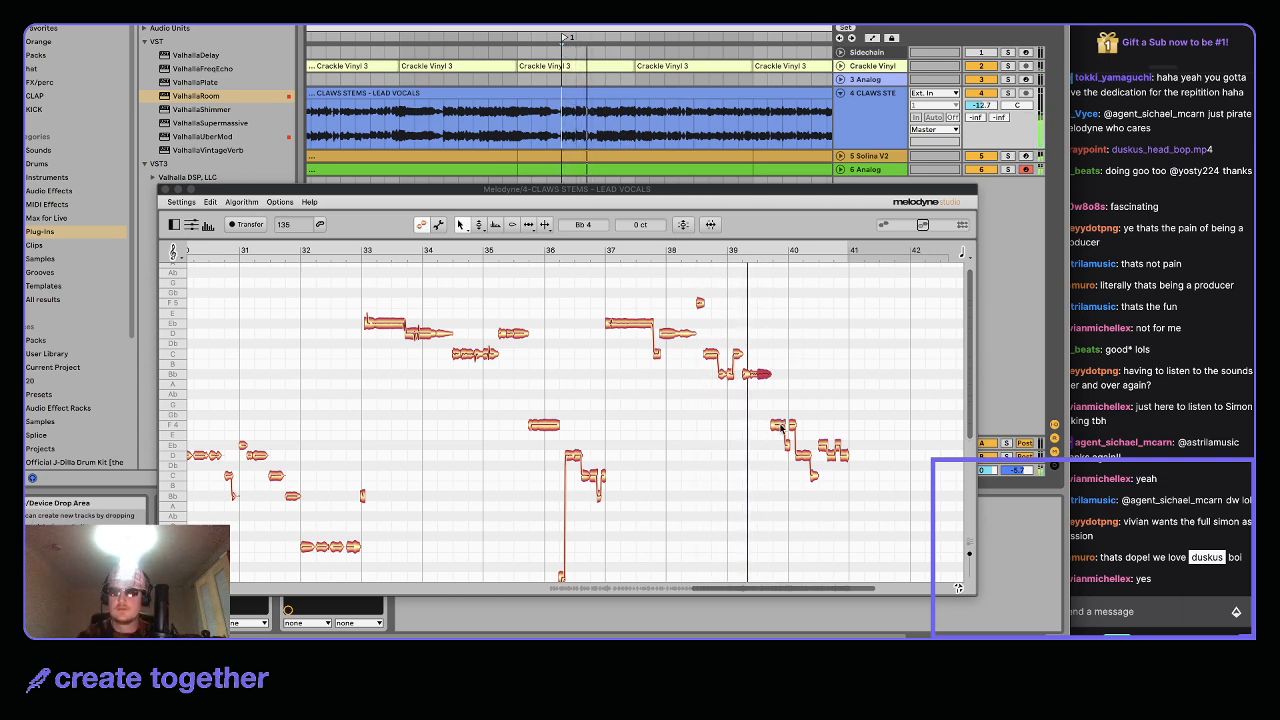
# Raise the F4 note at the end of bar 39 to Bb4 and align the notes in the first half of bar 40 to F4
pyautogui.moveTo(781, 428); pyautogui.dragTo(779, 384)
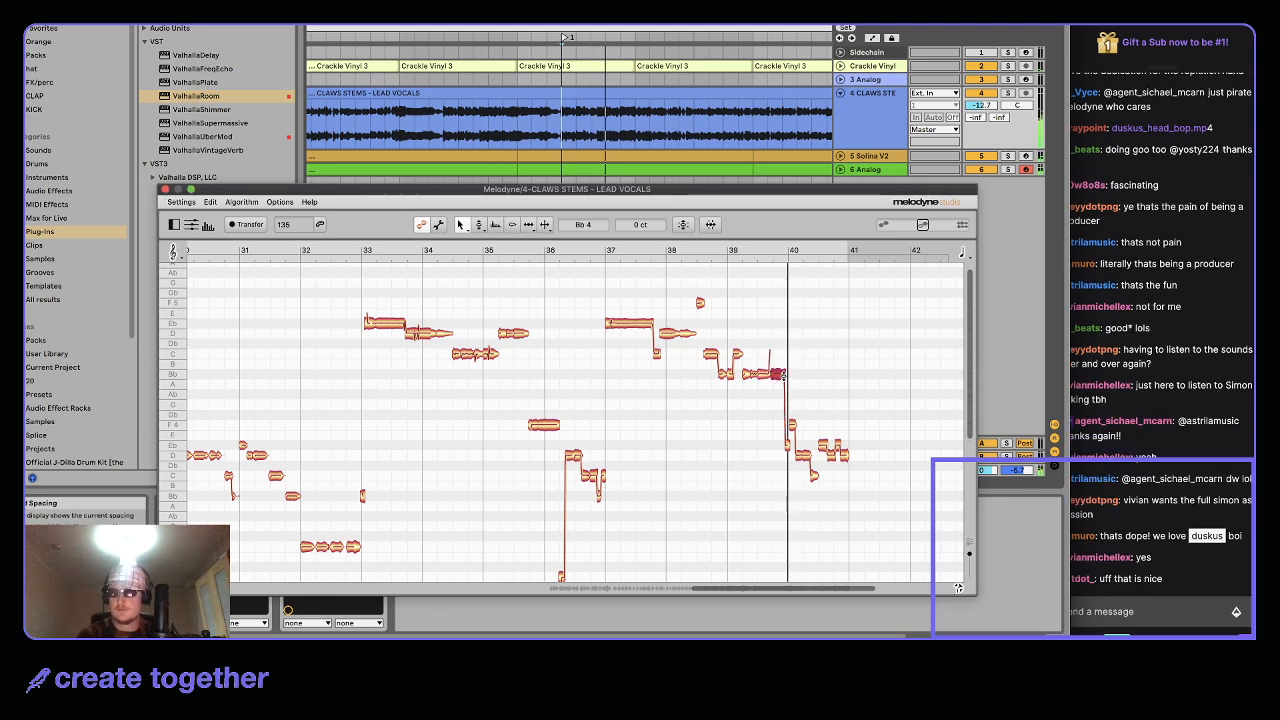
pyautogui.click(785, 418)
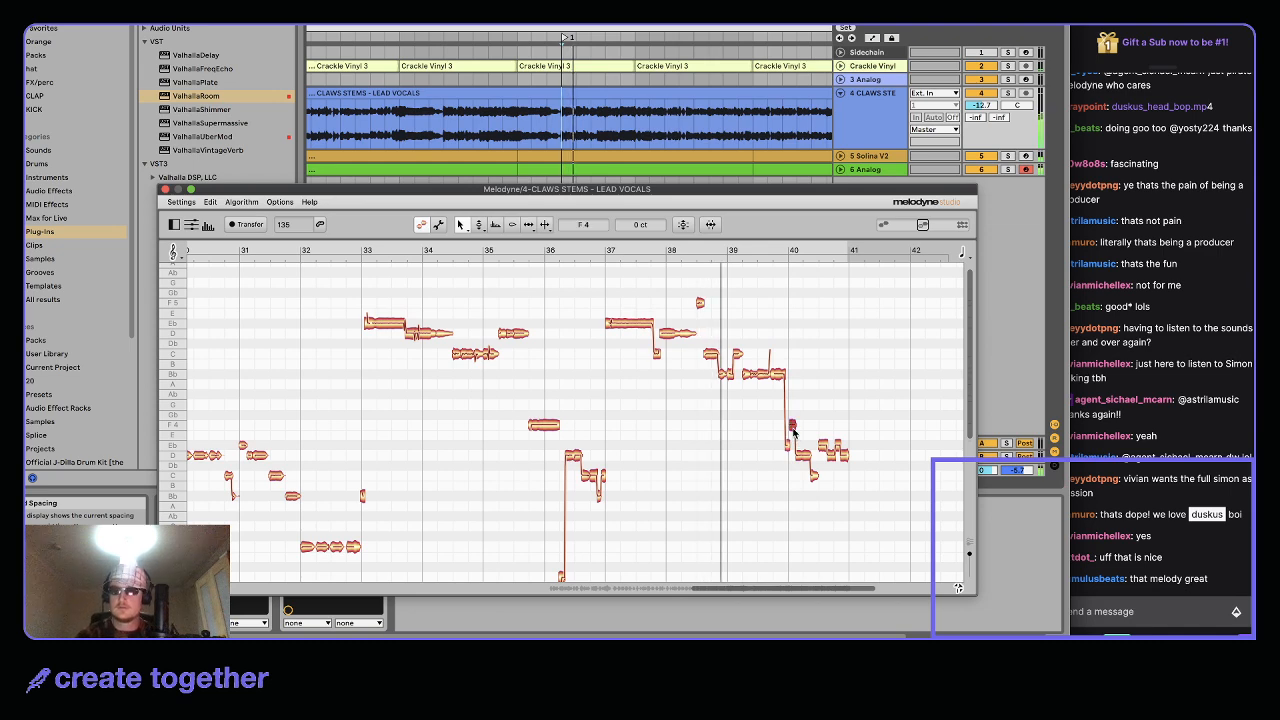
pyautogui.moveTo(793, 428); pyautogui.dragTo(795, 398)
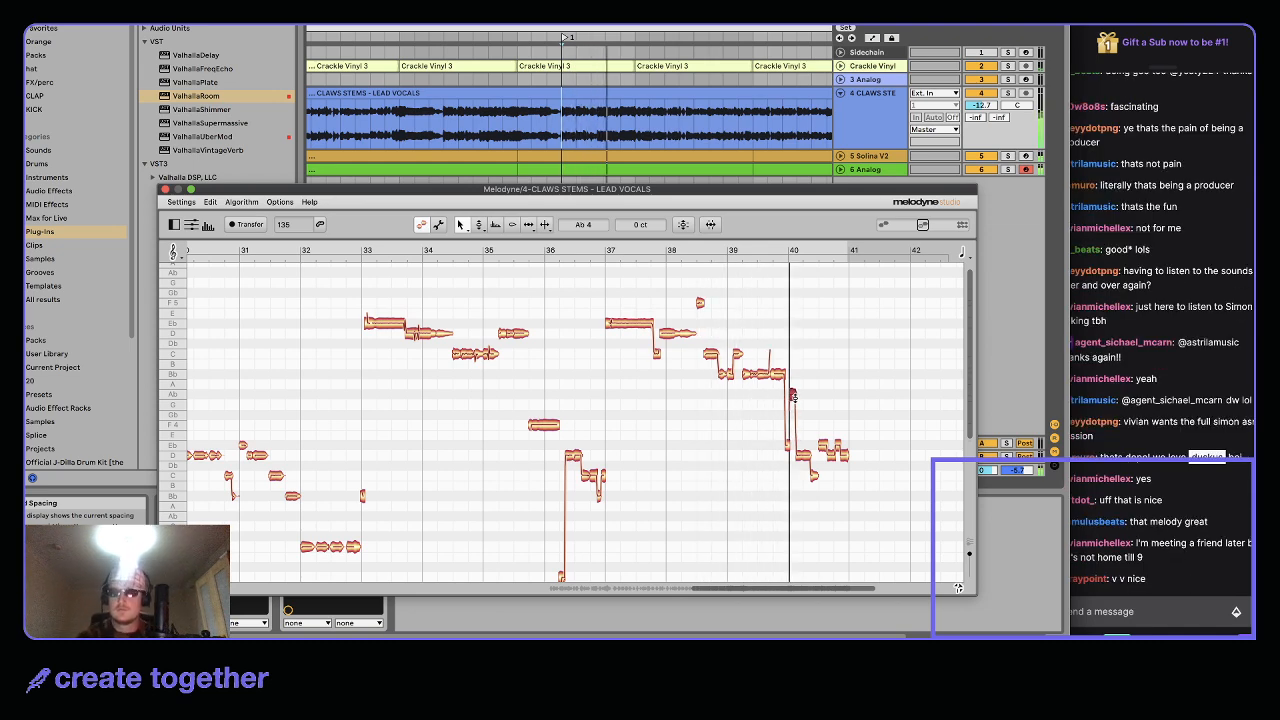
pyautogui.moveTo(795, 398); pyautogui.dragTo(794, 378)
pyautogui.click(788, 444)
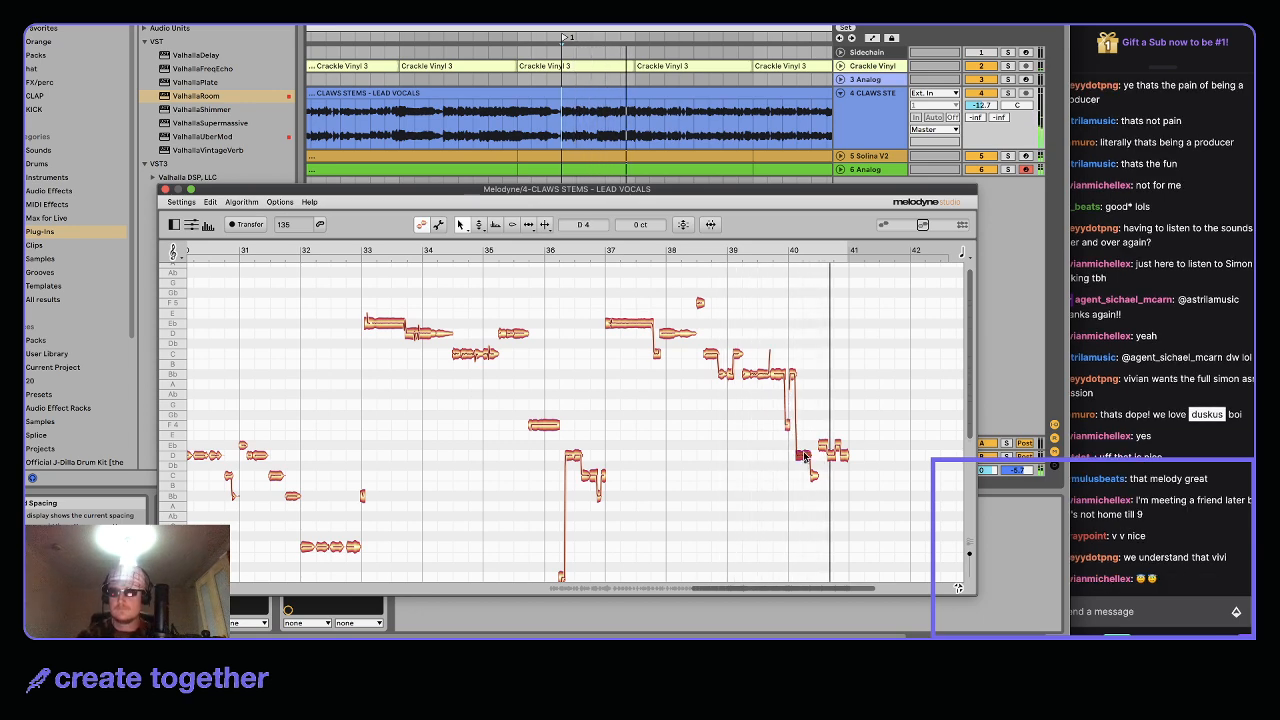
pyautogui.moveTo(814, 476); pyautogui.dragTo(817, 426)
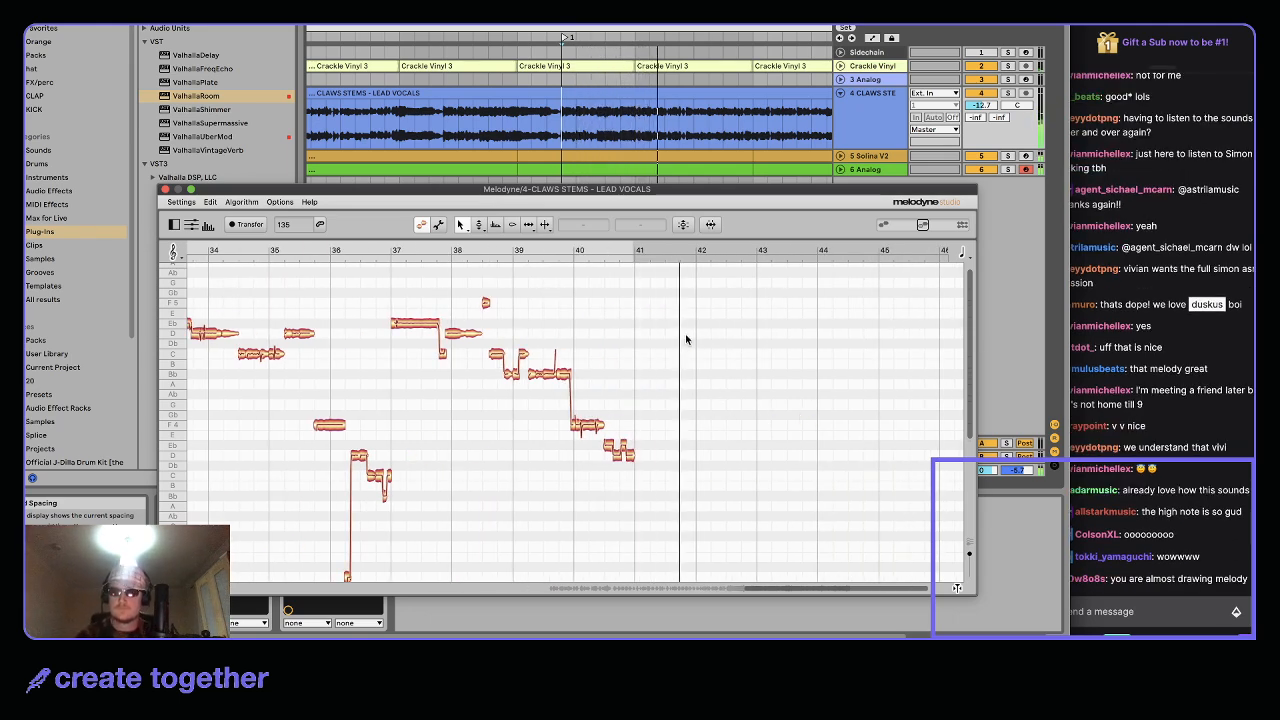
# Close the Melodyne editor and cut ValhallaRoom from the CLAWS STEMS lead vocals track
pyautogui.click(596, 96)
pyautogui.scroll(-3, 574, 120)
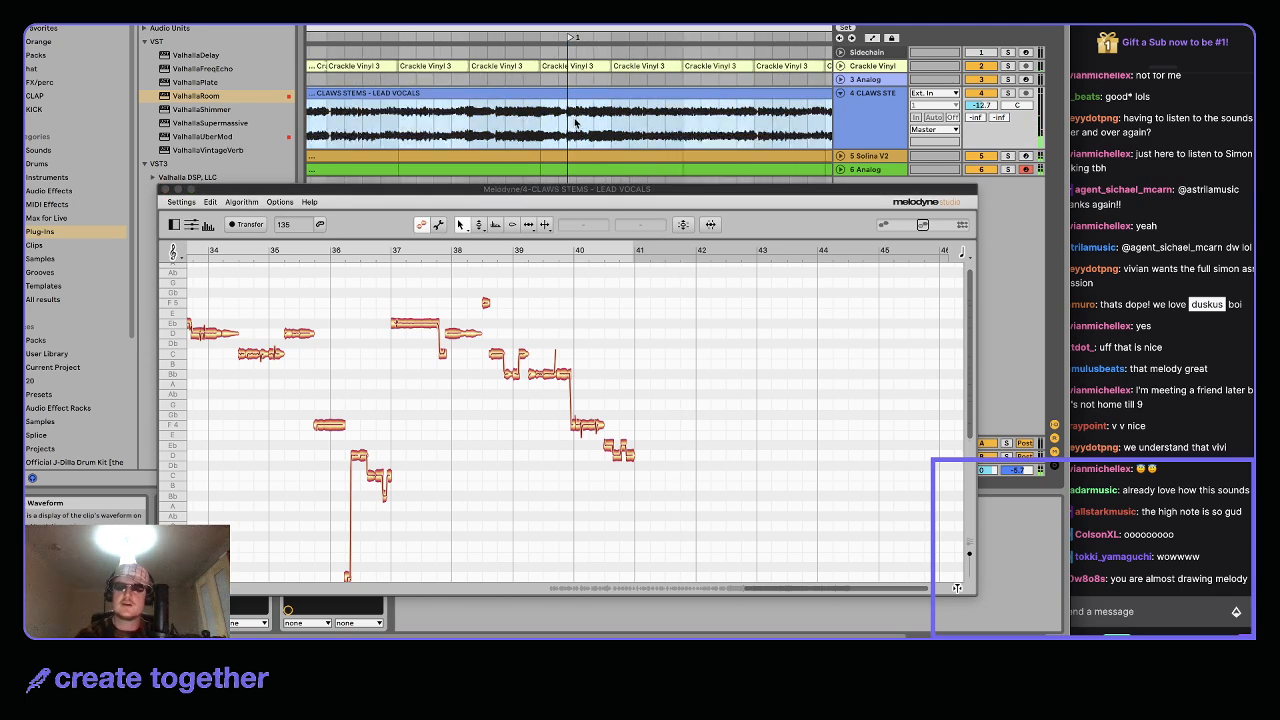
pyautogui.click(165, 190)
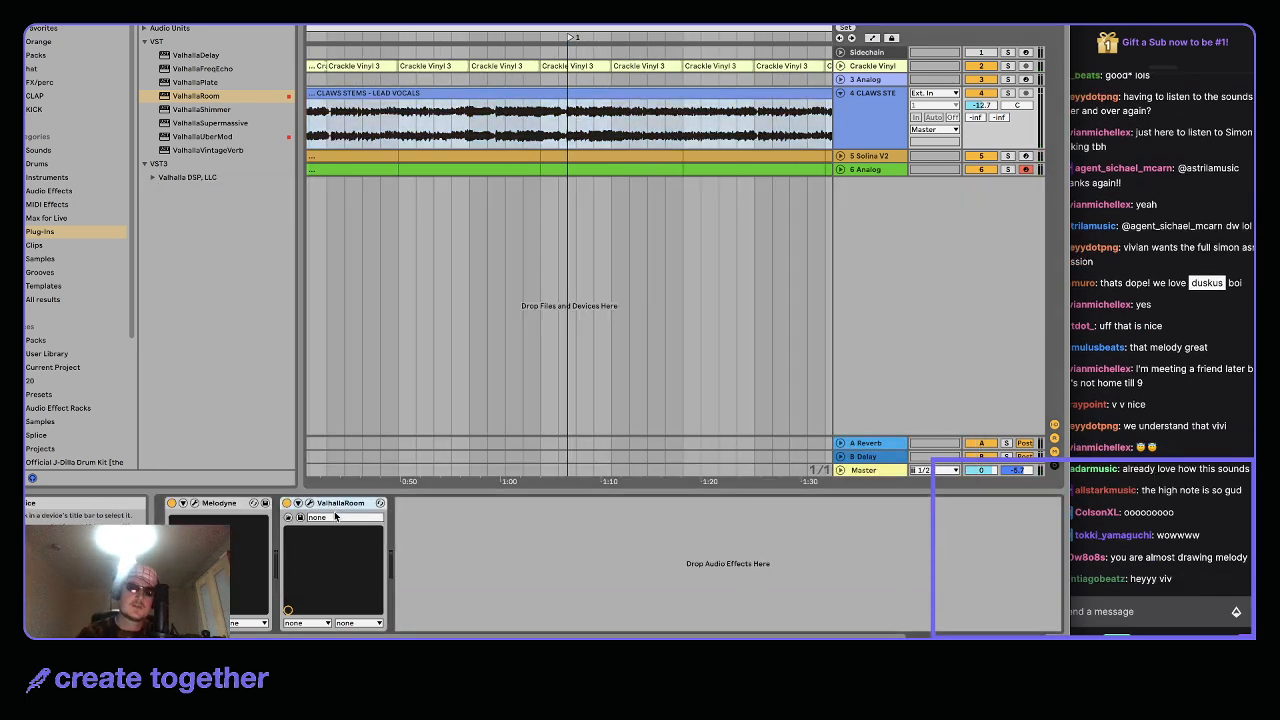
pyautogui.press('Delete')
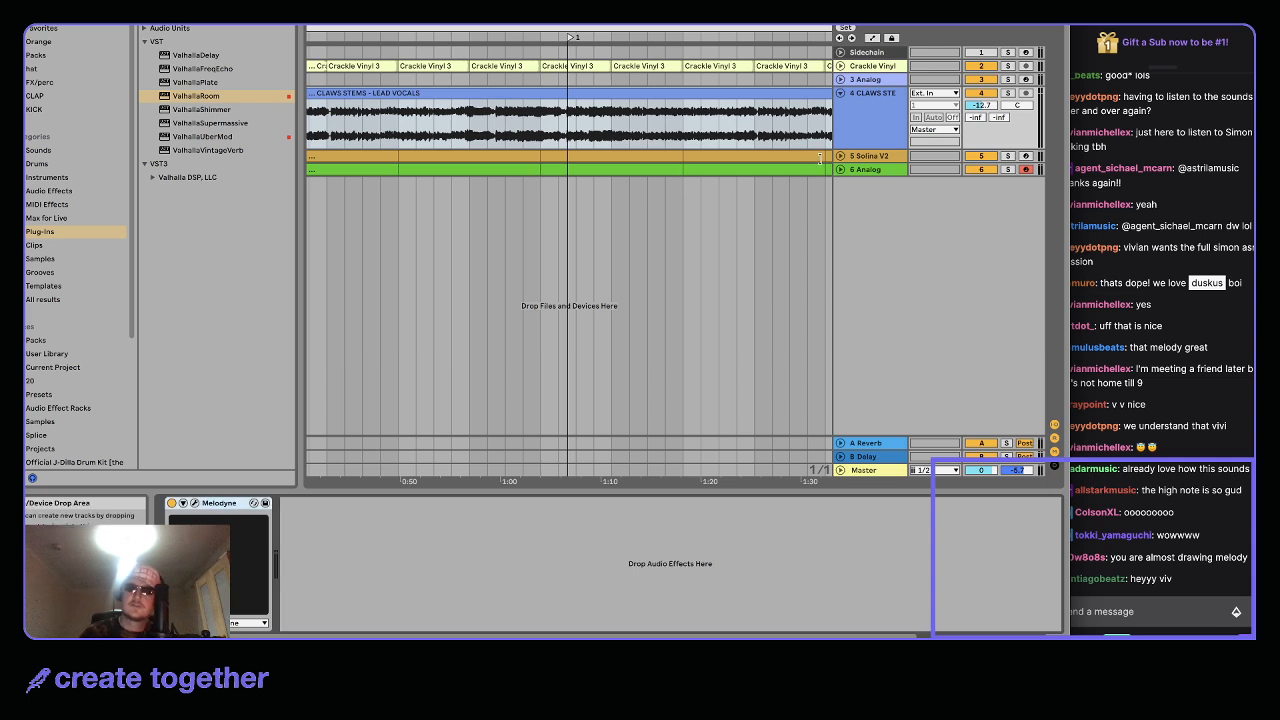
# Freeze and flatten the lead vocals track, and paste ValhallaRoom back onto it
pyautogui.rightClick(878, 124)
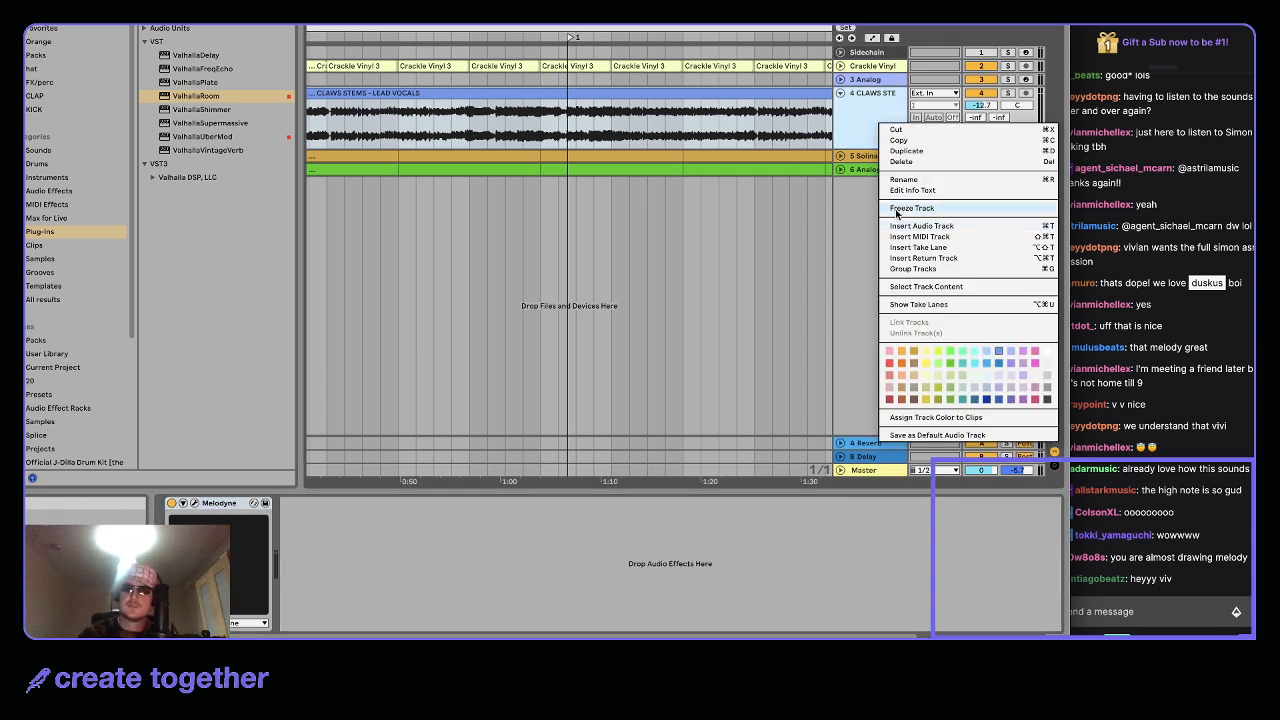
pyautogui.click(910, 208)
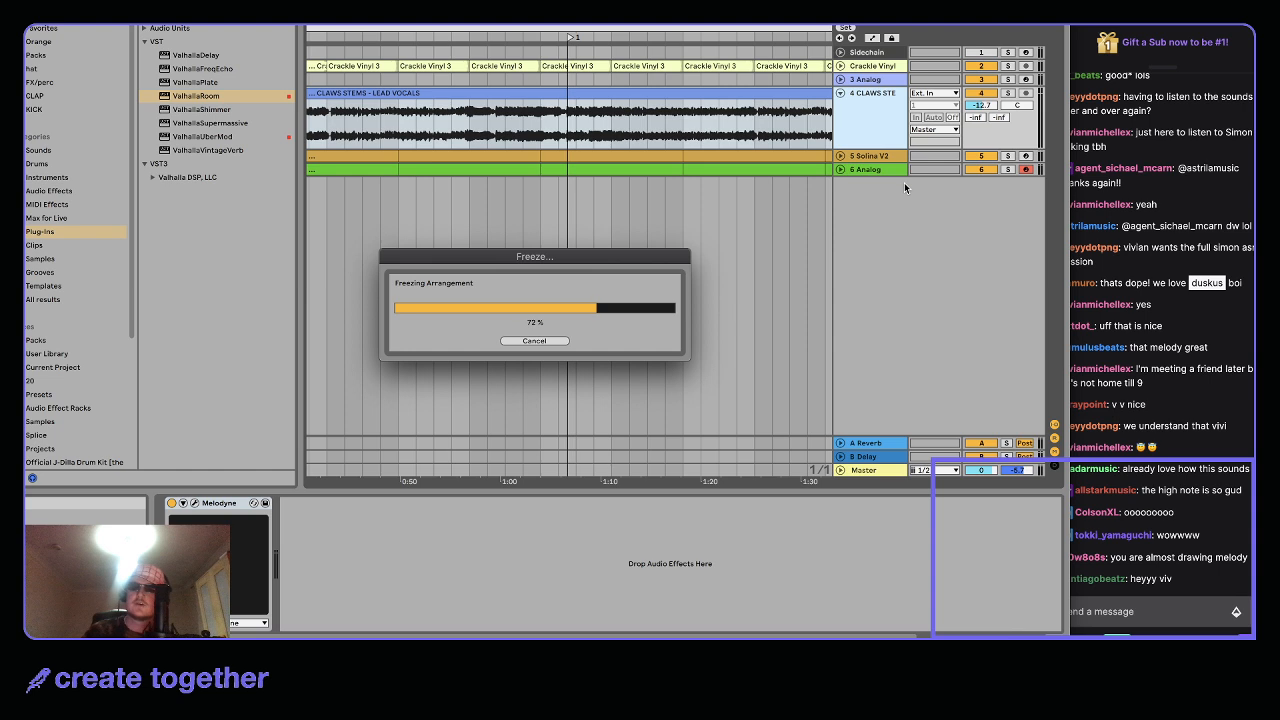
pyautogui.rightClick(890, 123)
pyautogui.click(911, 218)
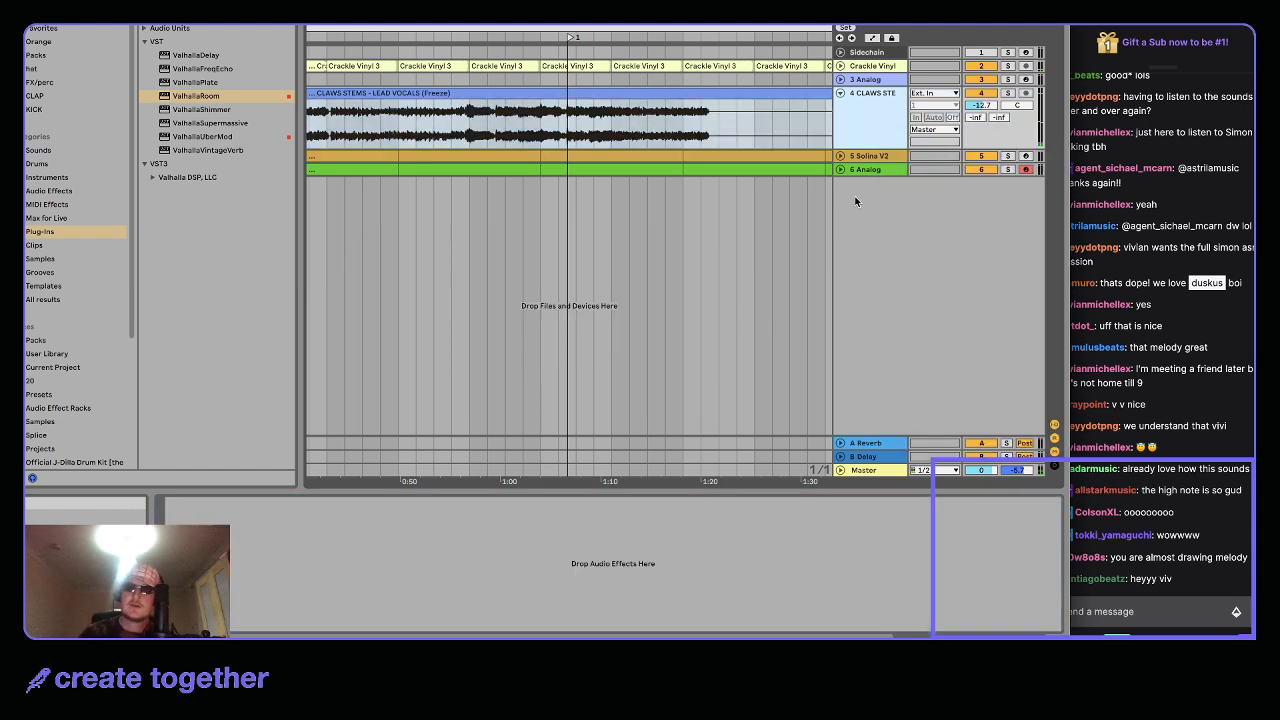
pyautogui.rightClick(652, 520)
pyautogui.click(680, 523)
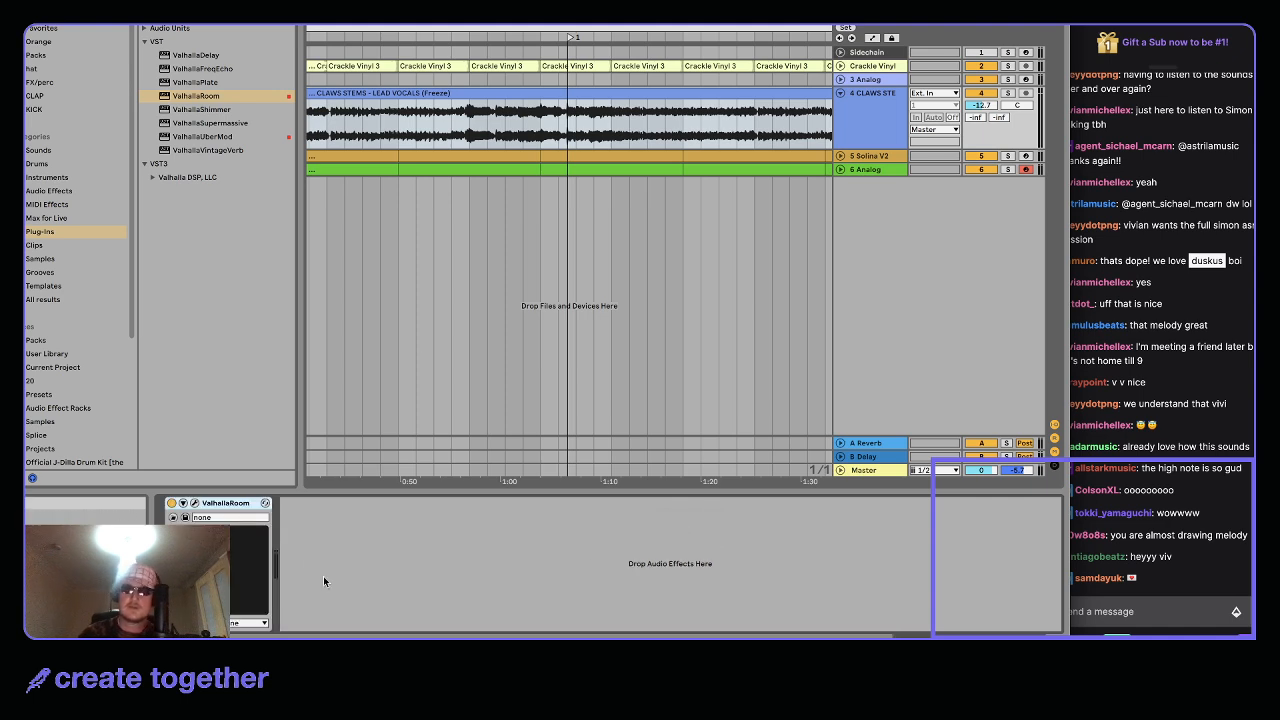
# Audition the flattened lead vocals from several points around 1:00 in the arrangement
pyautogui.click(536, 125)
pyautogui.press('space')
pyautogui.press('space')
pyautogui.click(487, 123)
pyautogui.press('space')
pyautogui.scroll(2, 524, 123)
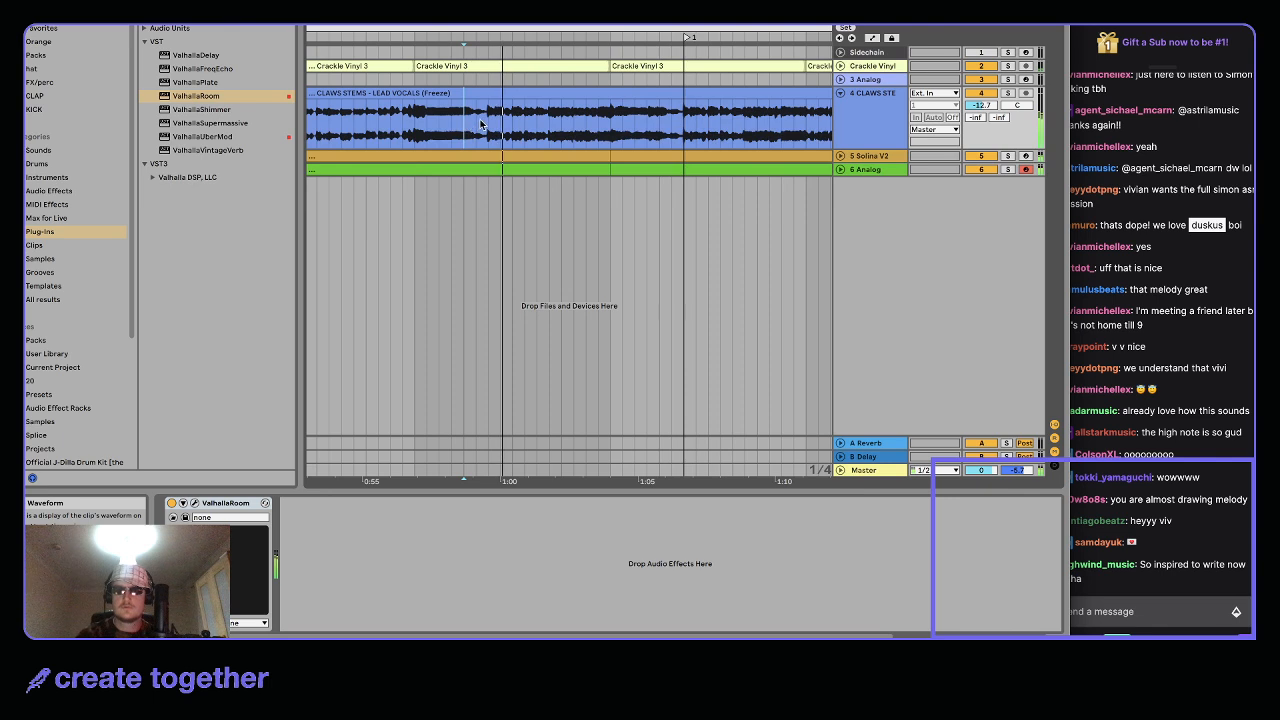
pyautogui.click(597, 118)
pyautogui.scroll(-2, 620, 125)
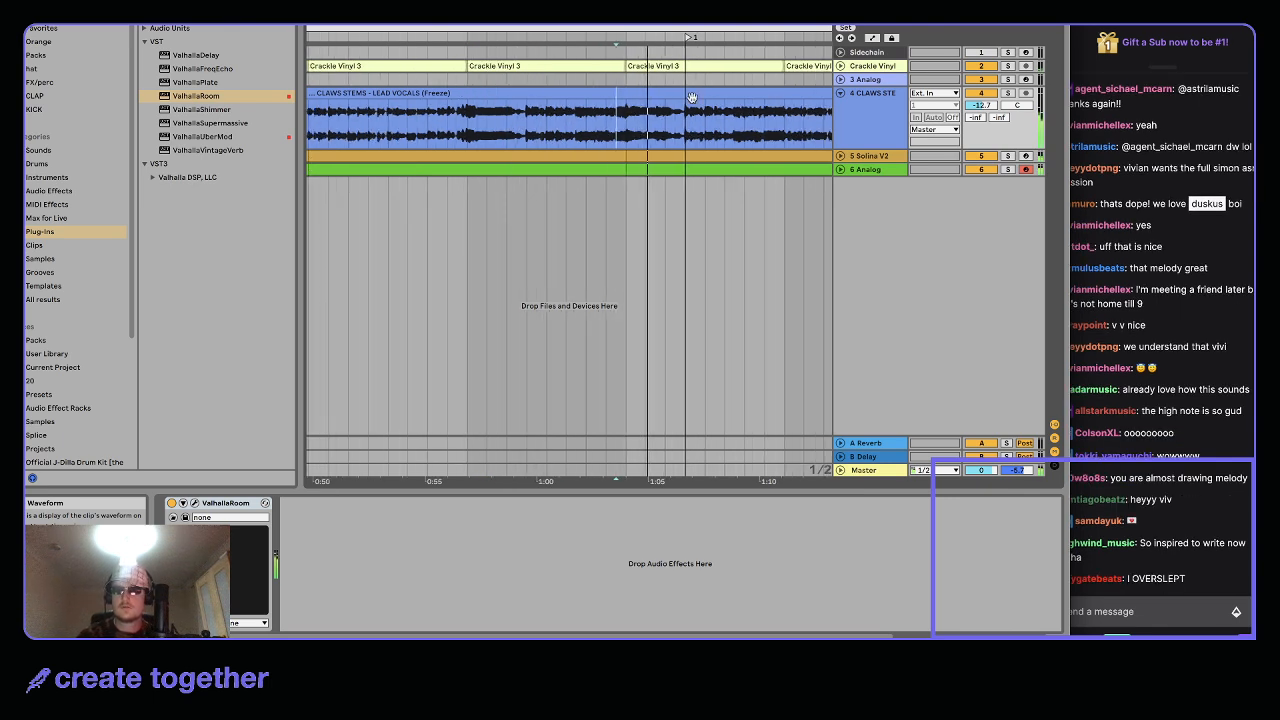
pyautogui.scroll(-2, 633, 131)
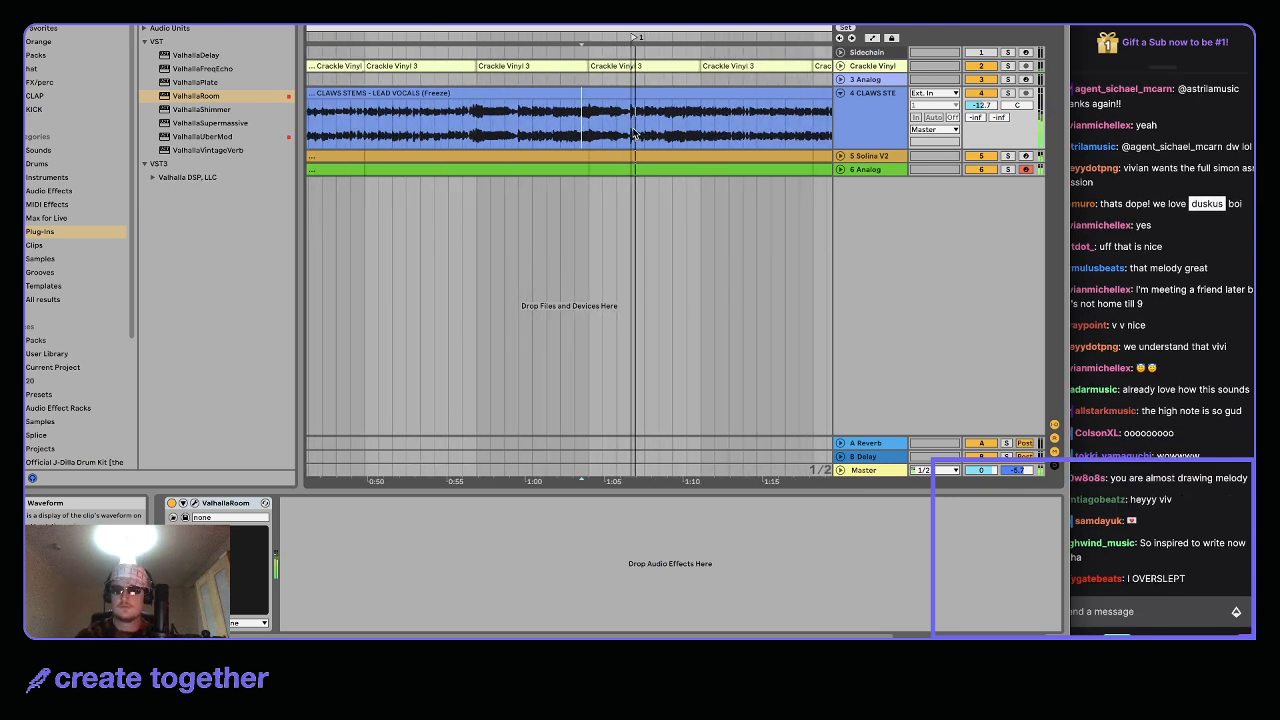
# Restart playback of the flattened vocals from the loop start
pyautogui.moveTo(630, 120); pyautogui.dragTo(672, 95)
pyautogui.press('space')
pyautogui.press('space')
pyautogui.hscroll(-5, 632, 116)
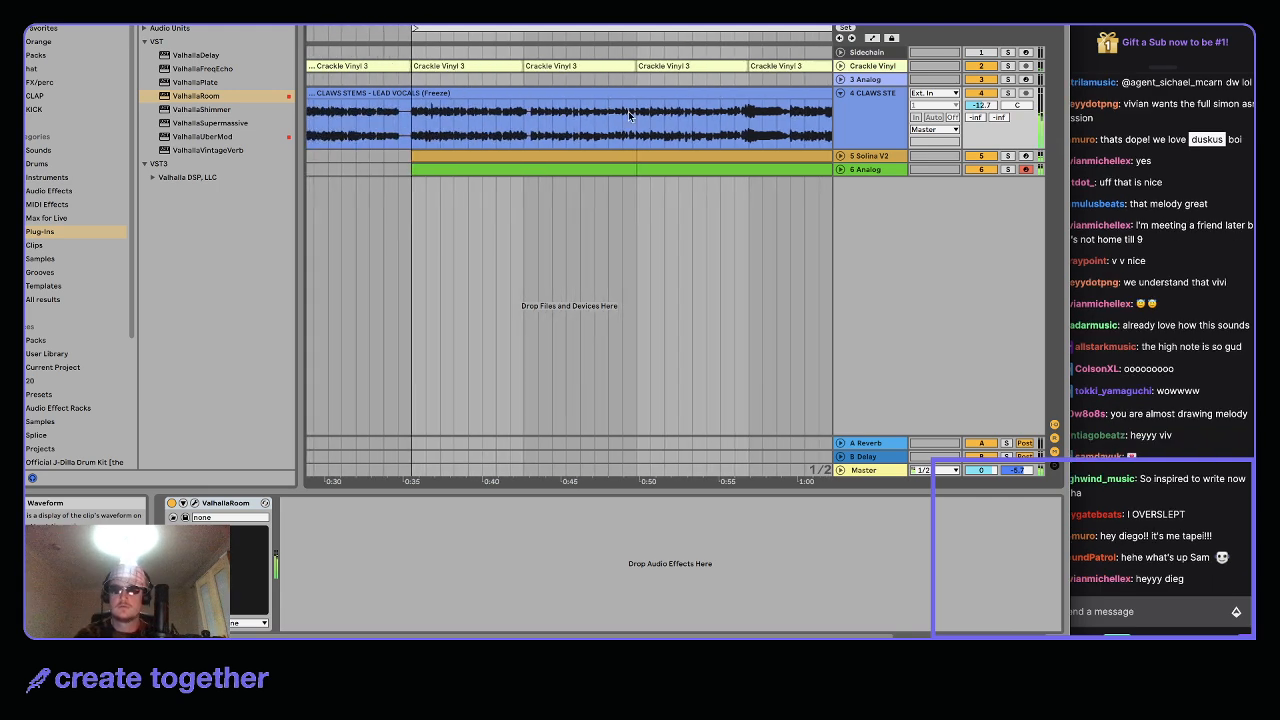
pyautogui.hscroll(5, 465, 130)
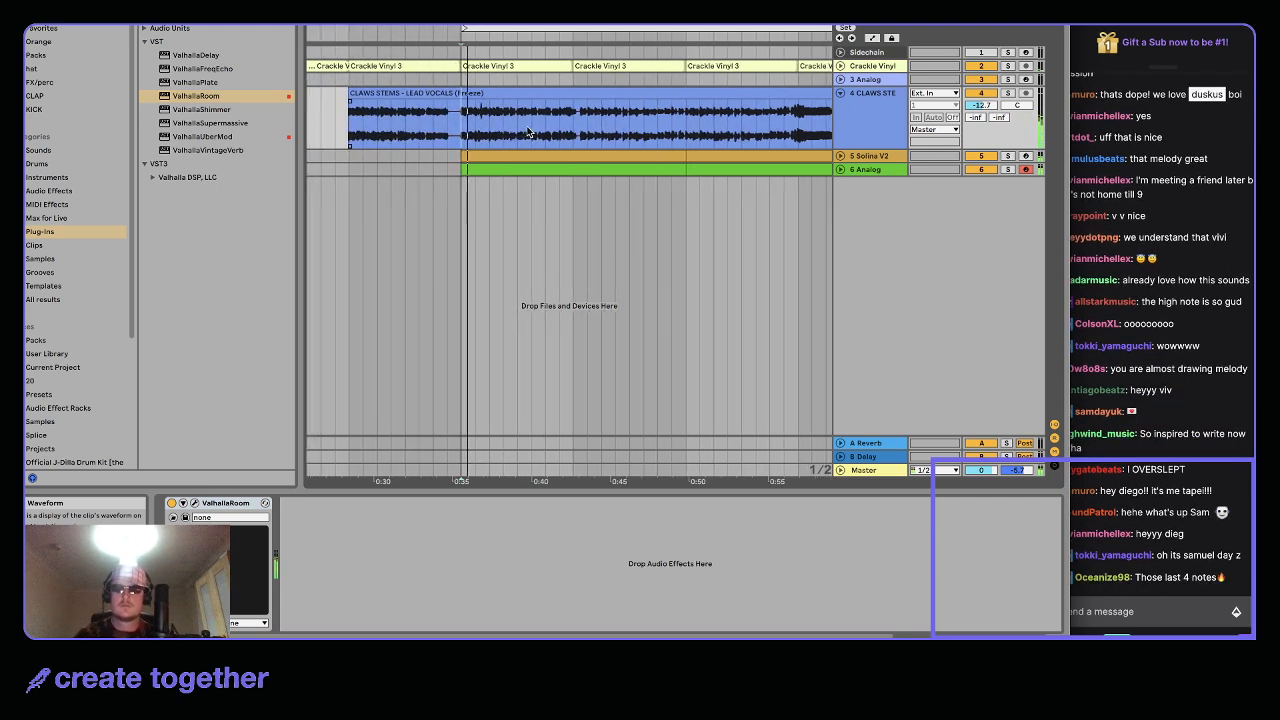
# Cut a short chop from the flattened lead vocals just after 0:35 and duplicate it directly behind itself
pyautogui.hscroll(-2, 560, 124)
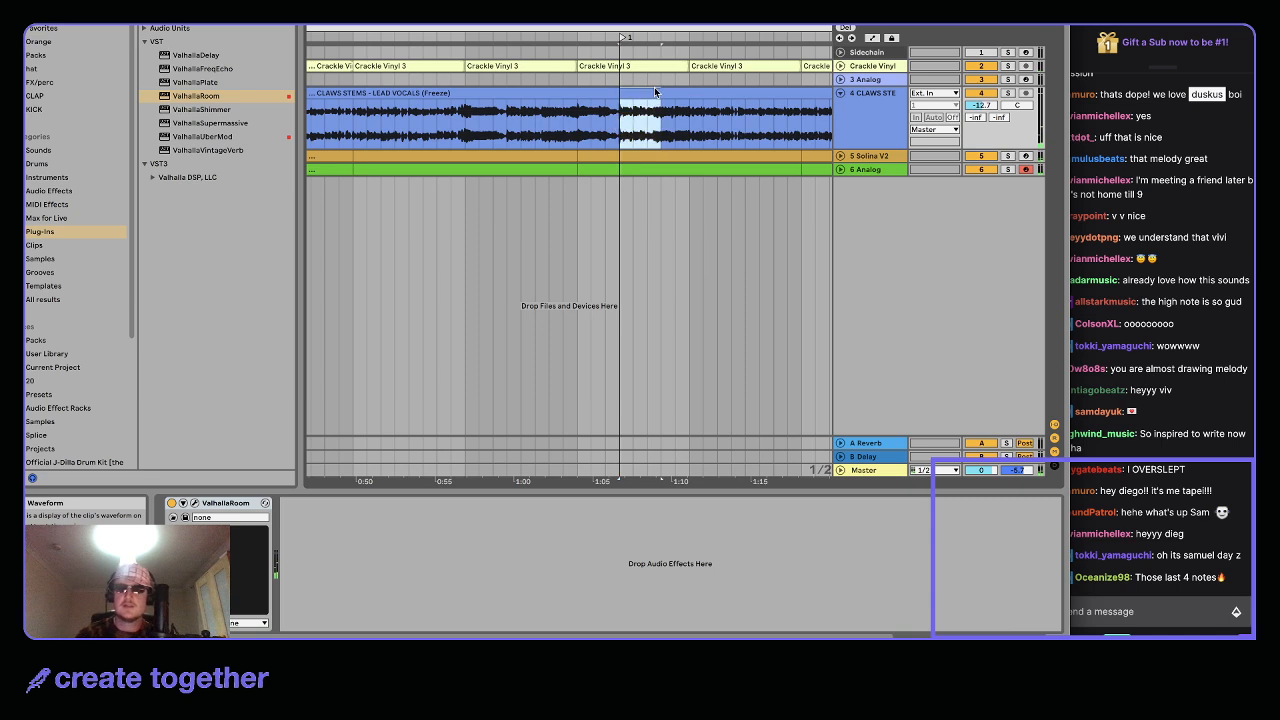
pyautogui.hscroll(-6, 625, 117)
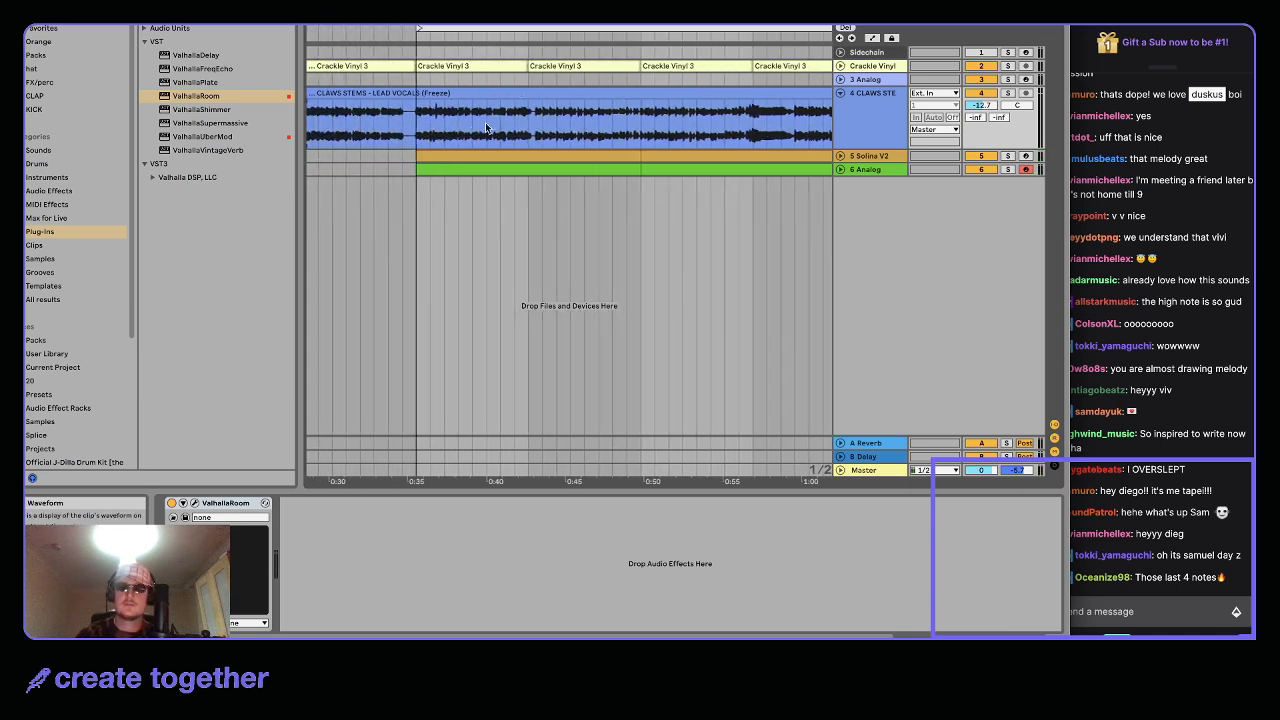
pyautogui.click(417, 130)
pyautogui.moveTo(419, 94); pyautogui.dragTo(433, 94)
pyautogui.click(409, 95)
pyautogui.click(415, 103)
pyautogui.click(444, 93)
pyautogui.hotkey('ctrl', 'd')
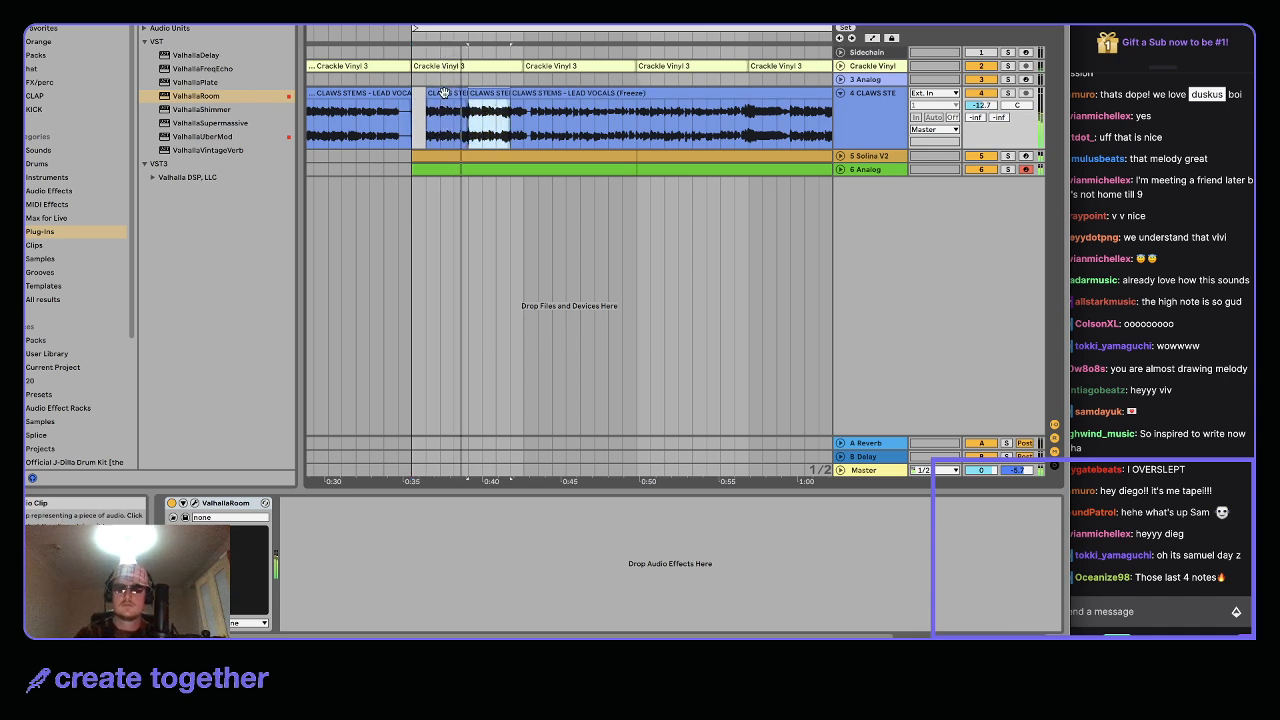
# Select both vocal chops and repeat the chopped pattern along the lead vocals track up to about 1:03
pyautogui.keyDown('shift'); pyautogui.click(444, 93); pyautogui.keyUp('shift')
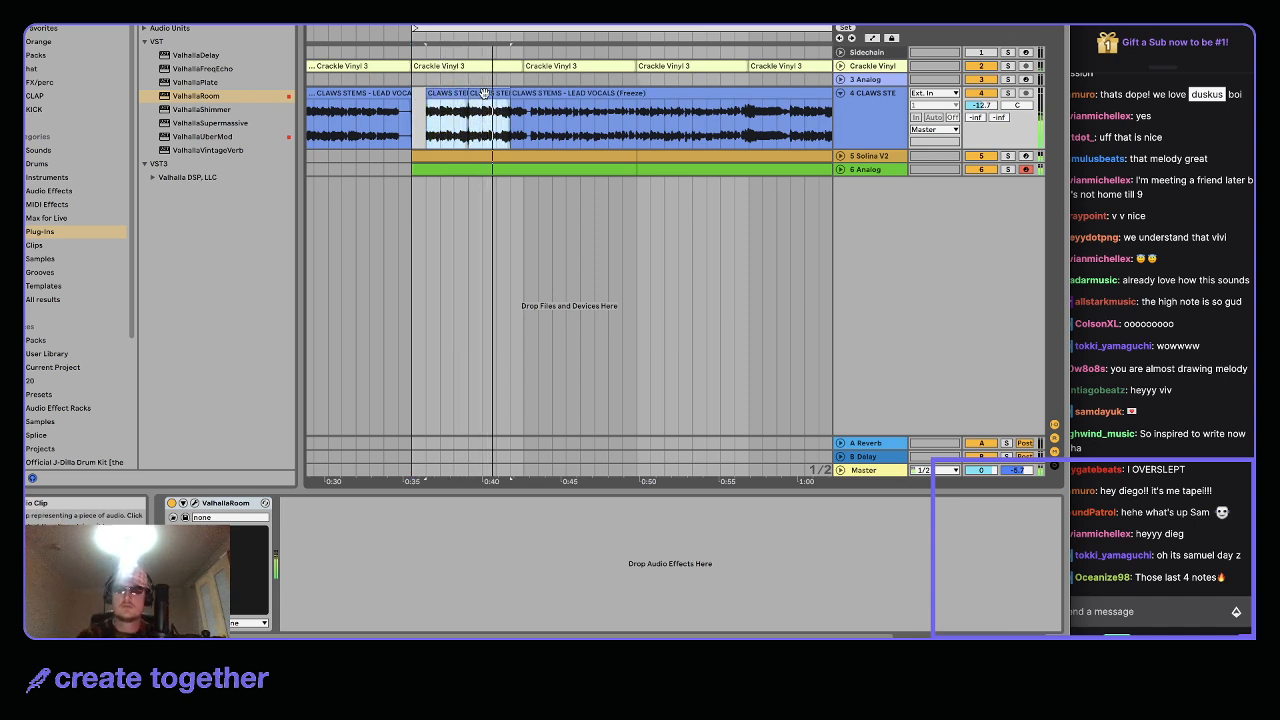
pyautogui.click(484, 93)
pyautogui.moveTo(484, 94); pyautogui.dragTo(544, 94)
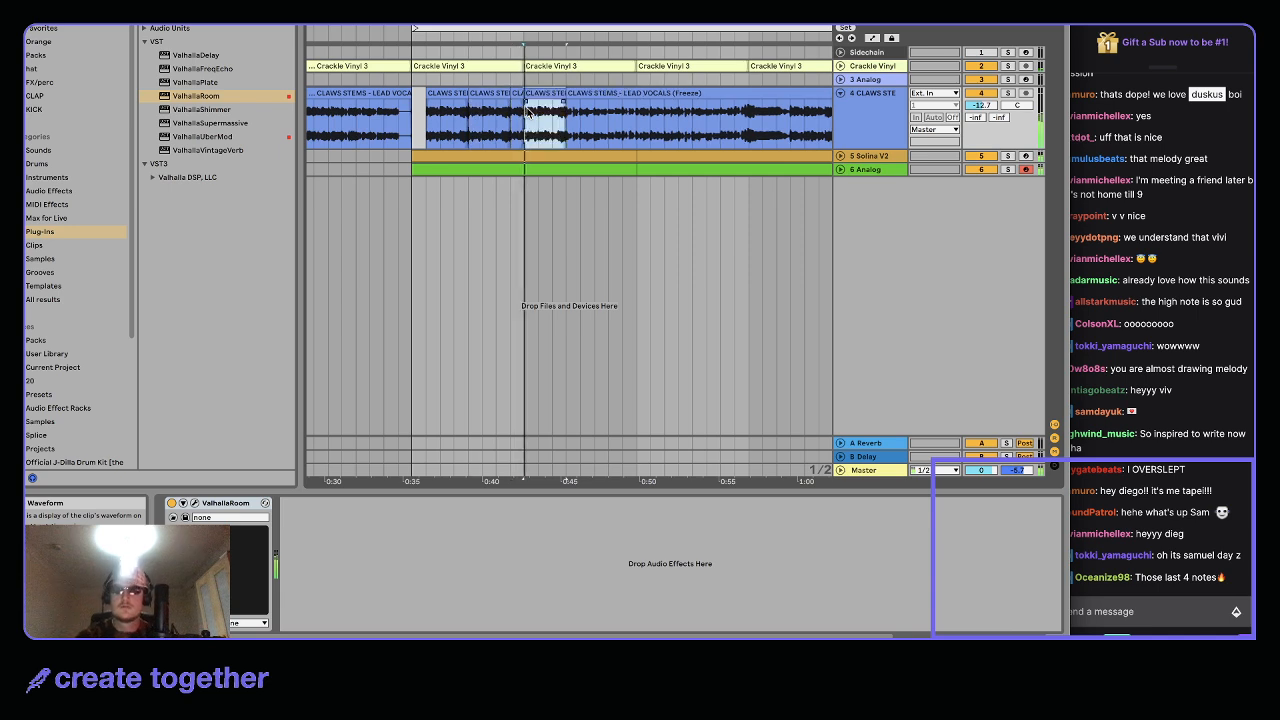
pyautogui.click(581, 114)
pyautogui.press('super+v')
pyautogui.moveTo(636, 116)
pyautogui.mouseDown()
pyautogui.moveTo(401, 100)
pyautogui.moveTo(413, 100)
pyautogui.mouseUp()
pyautogui.scroll(-2, 440, 95)
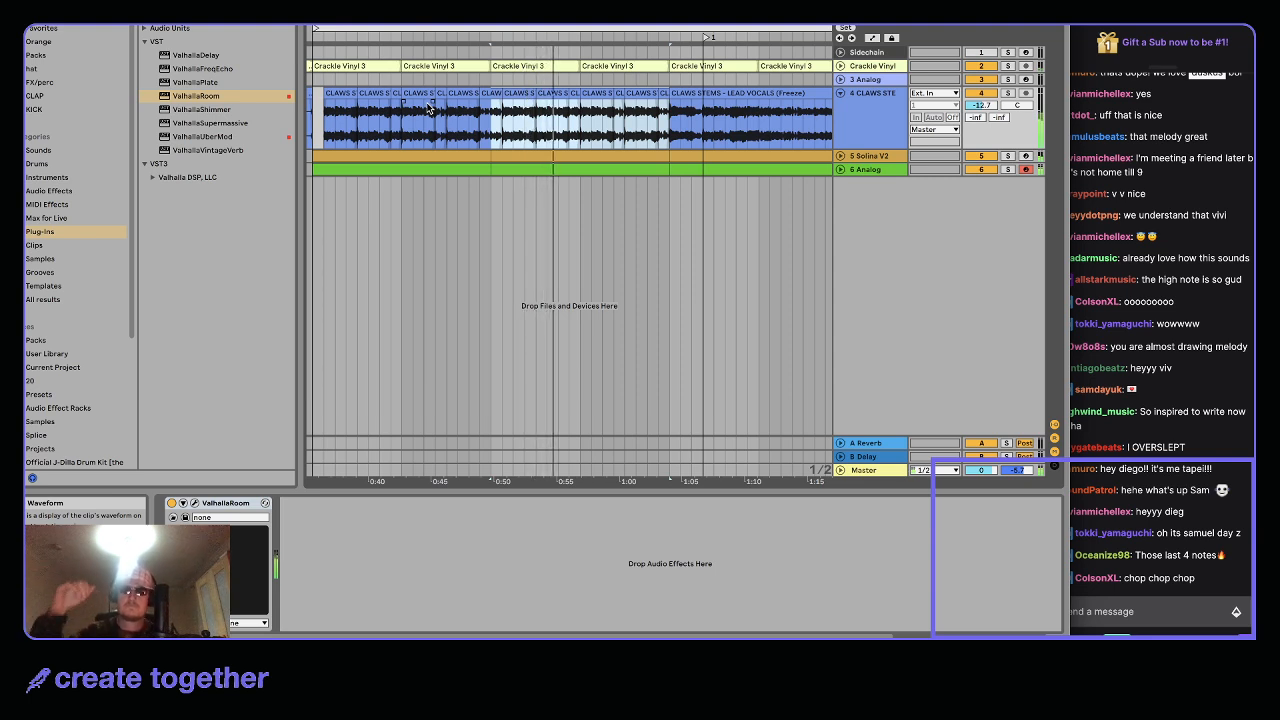
# Stop playback, insert a new MIDI track below the green Analog track, and clear the browser search to list all plug-ins
pyautogui.press('space')
pyautogui.click(388, 170)
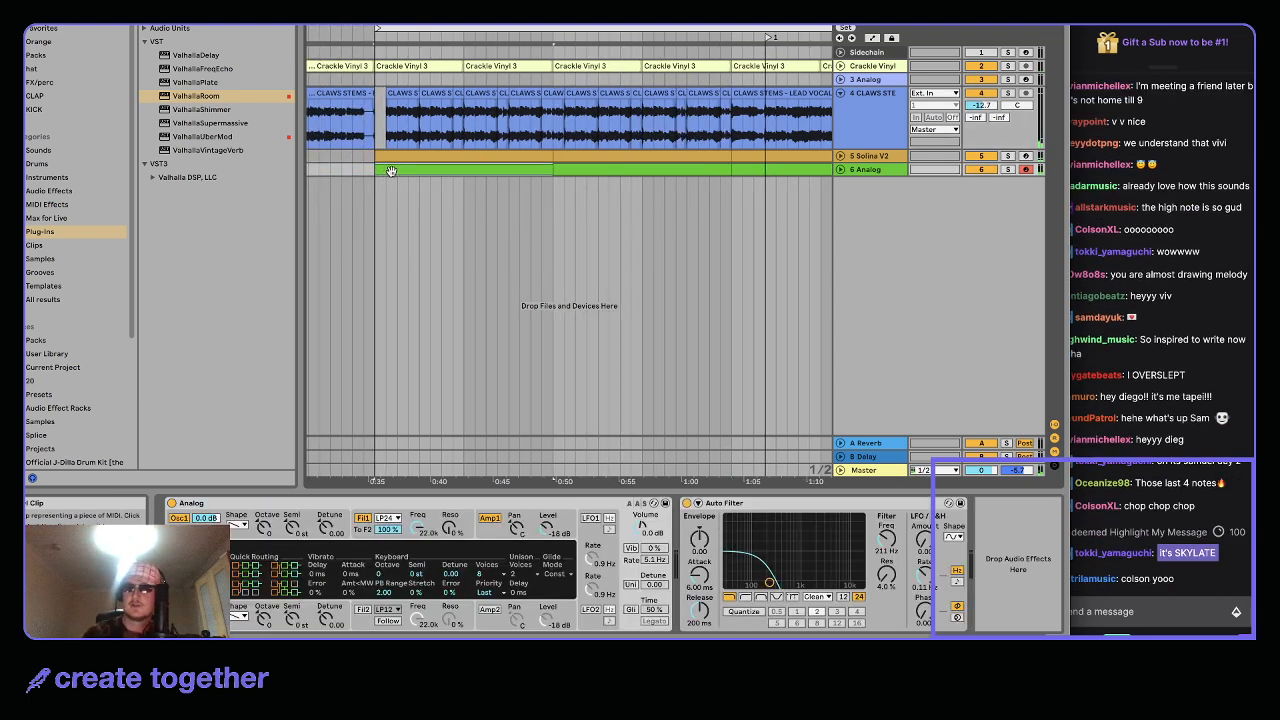
pyautogui.click(188, 25)
pyautogui.moveTo(146, 25)
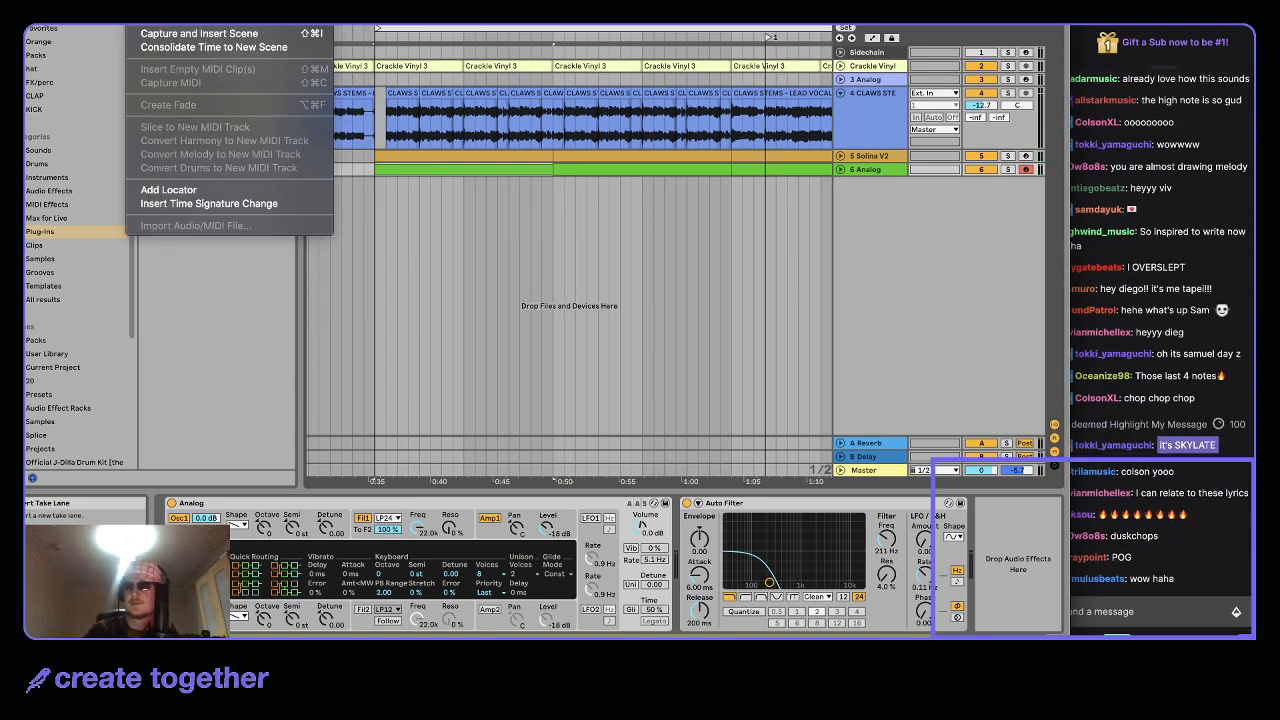
pyautogui.click(180, 25)
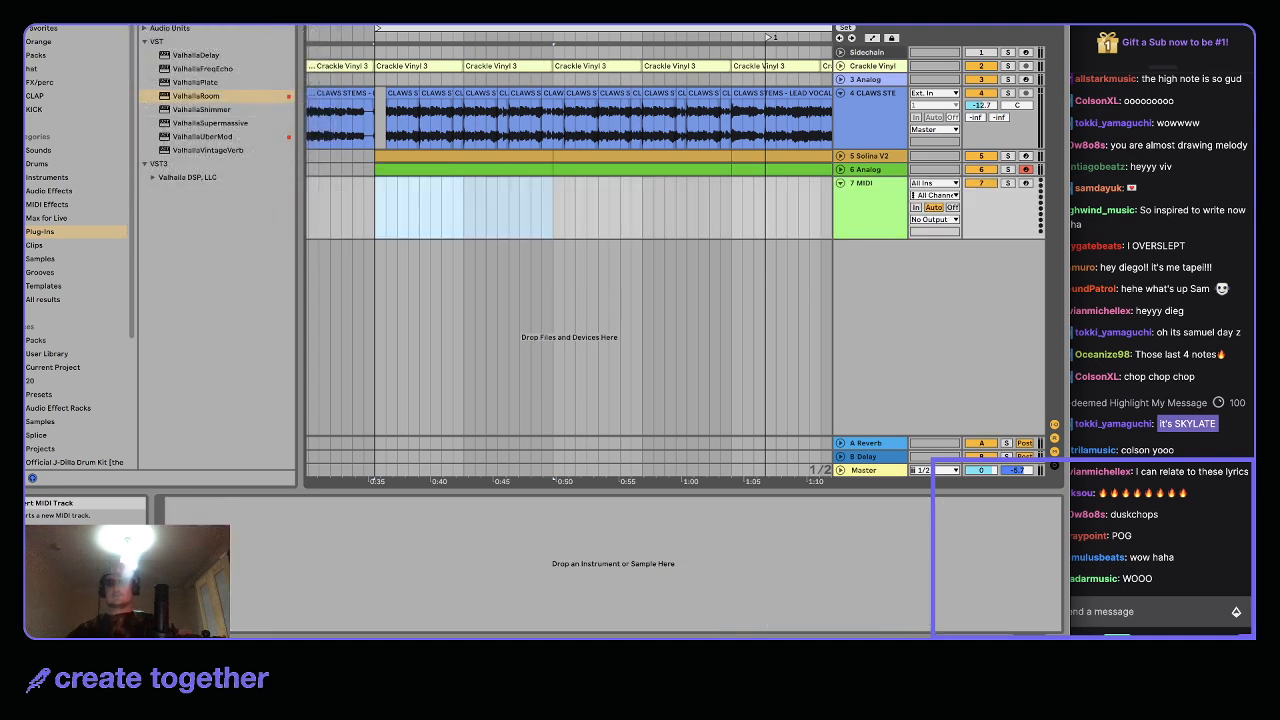
pyautogui.click(786, 210)
pyautogui.click(287, 12)
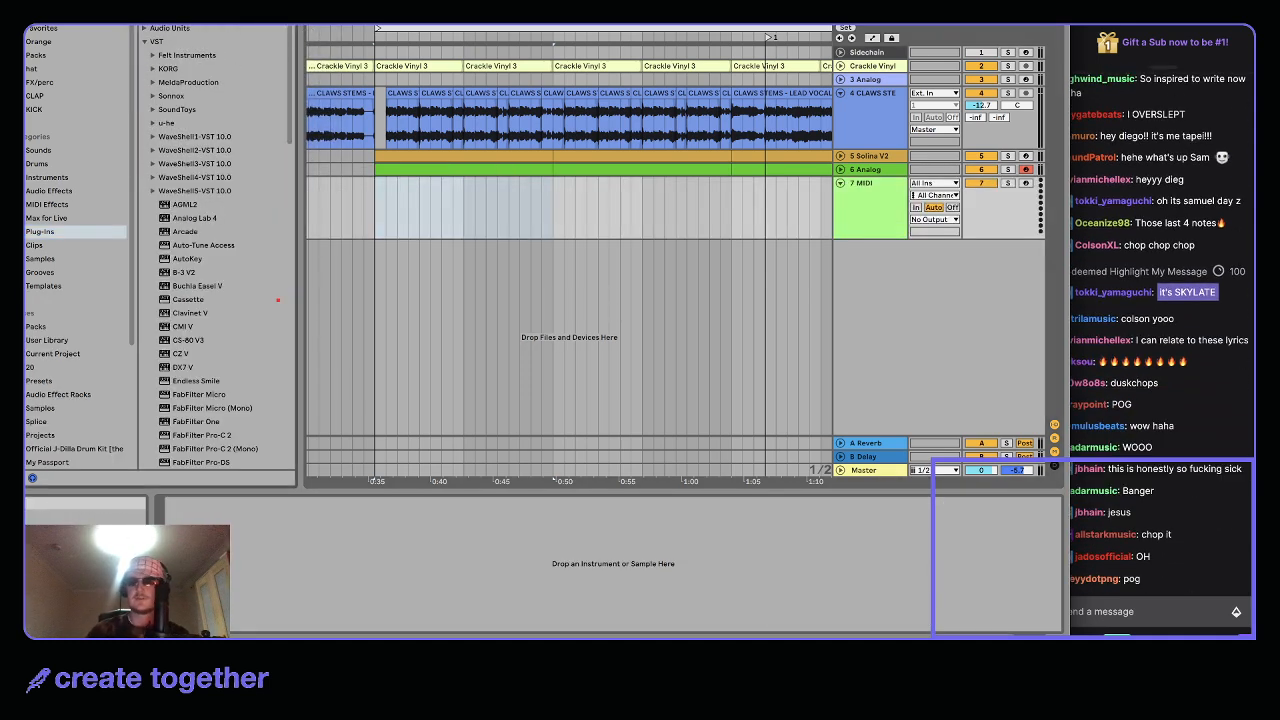
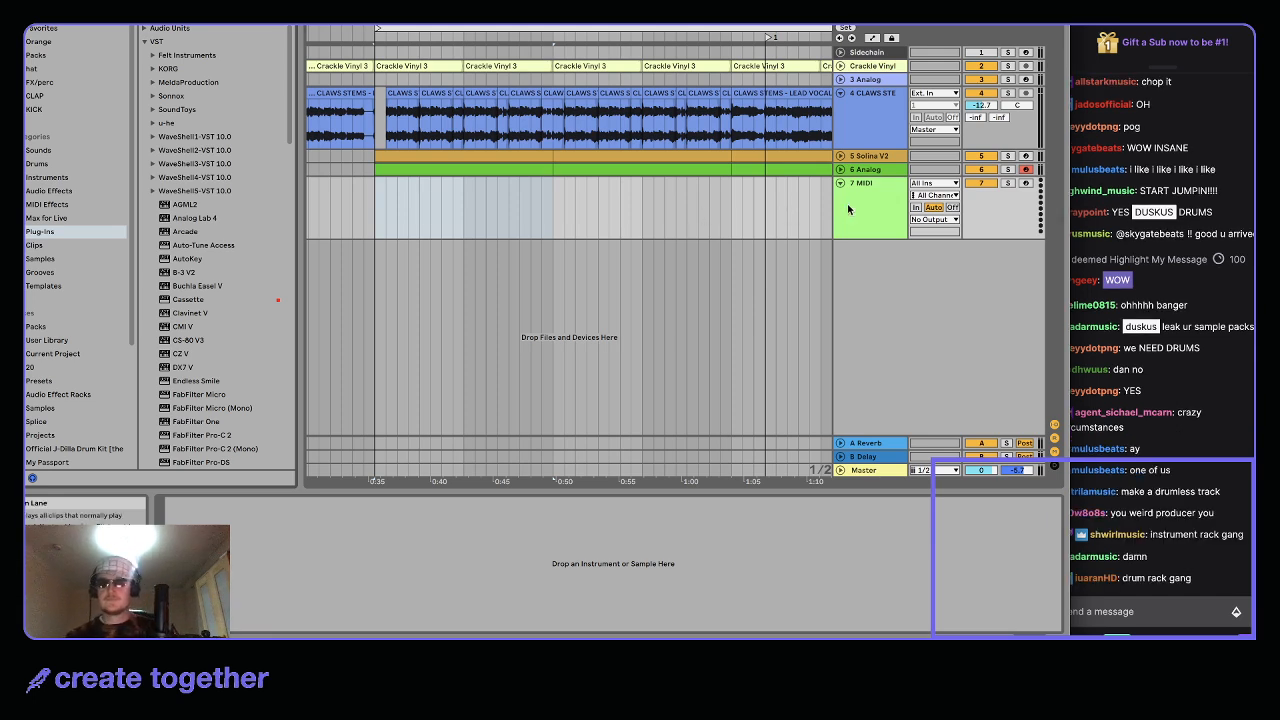
# Load an empty Drum Rack from the instruments onto MIDI track 7
pyautogui.click(40, 163)
pyautogui.click(62, 176)
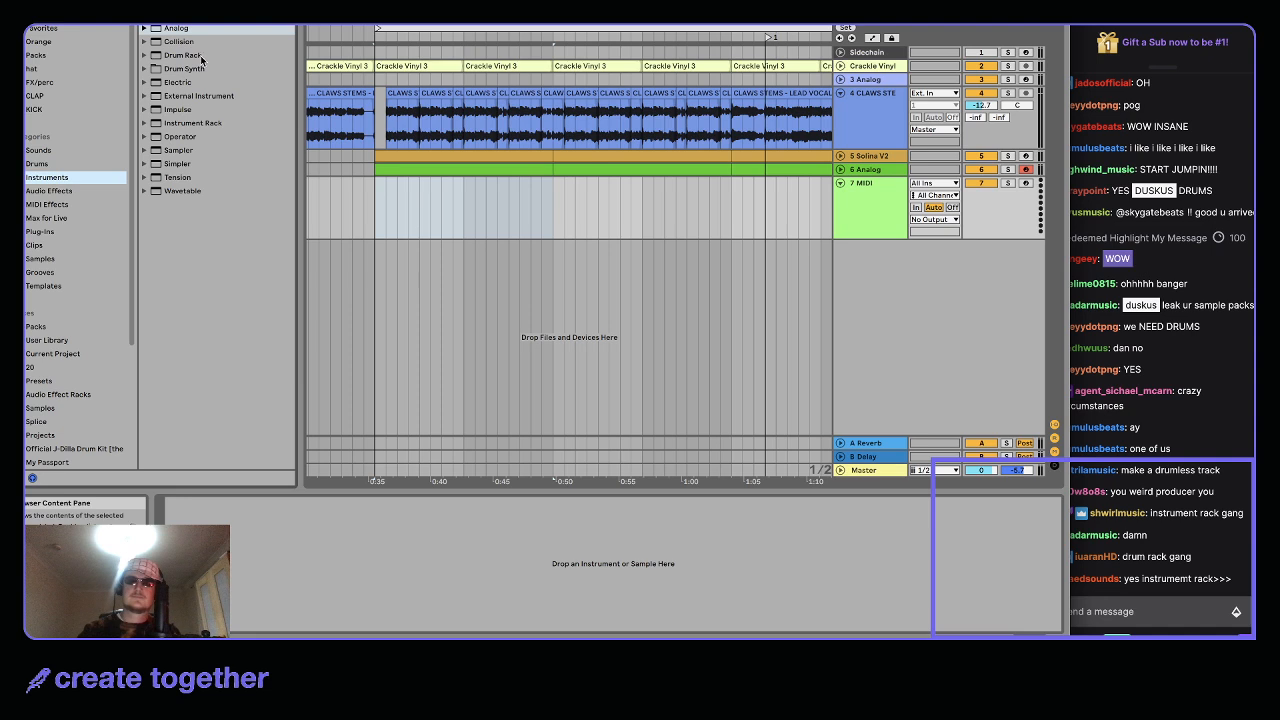
pyautogui.click(858, 214)
pyautogui.doubleClick(188, 57)
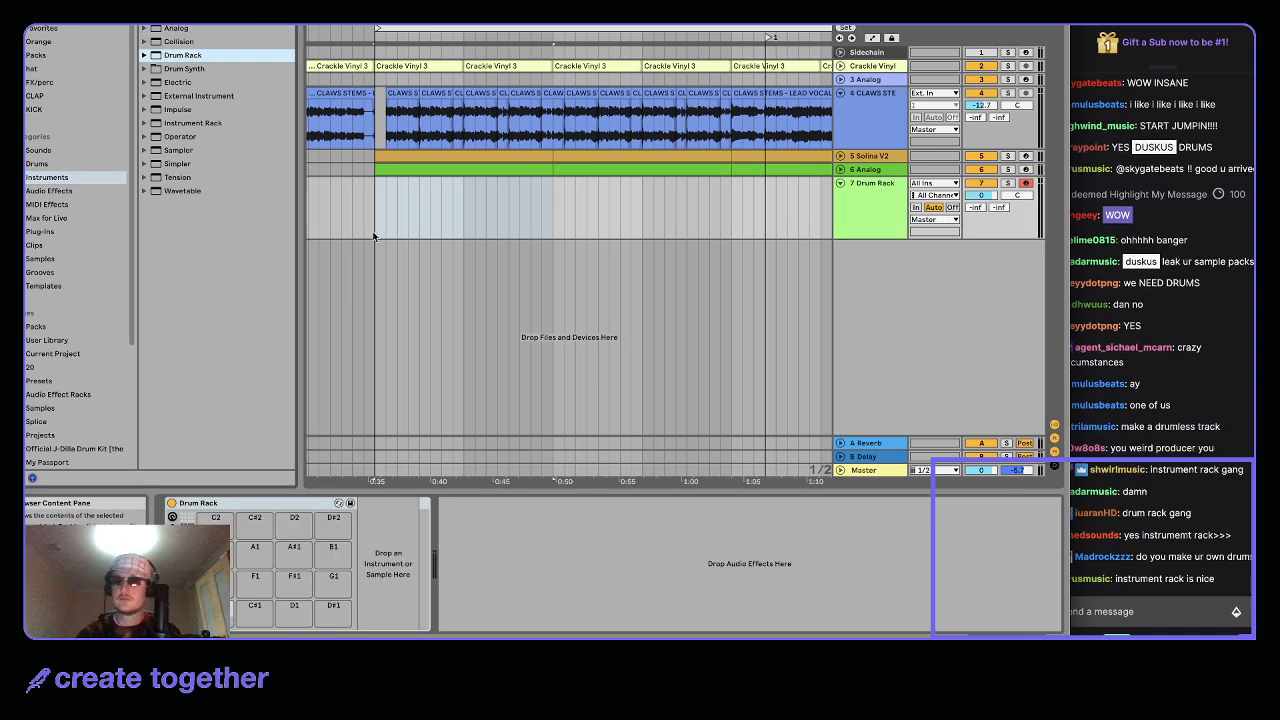
pyautogui.click(29, 368)
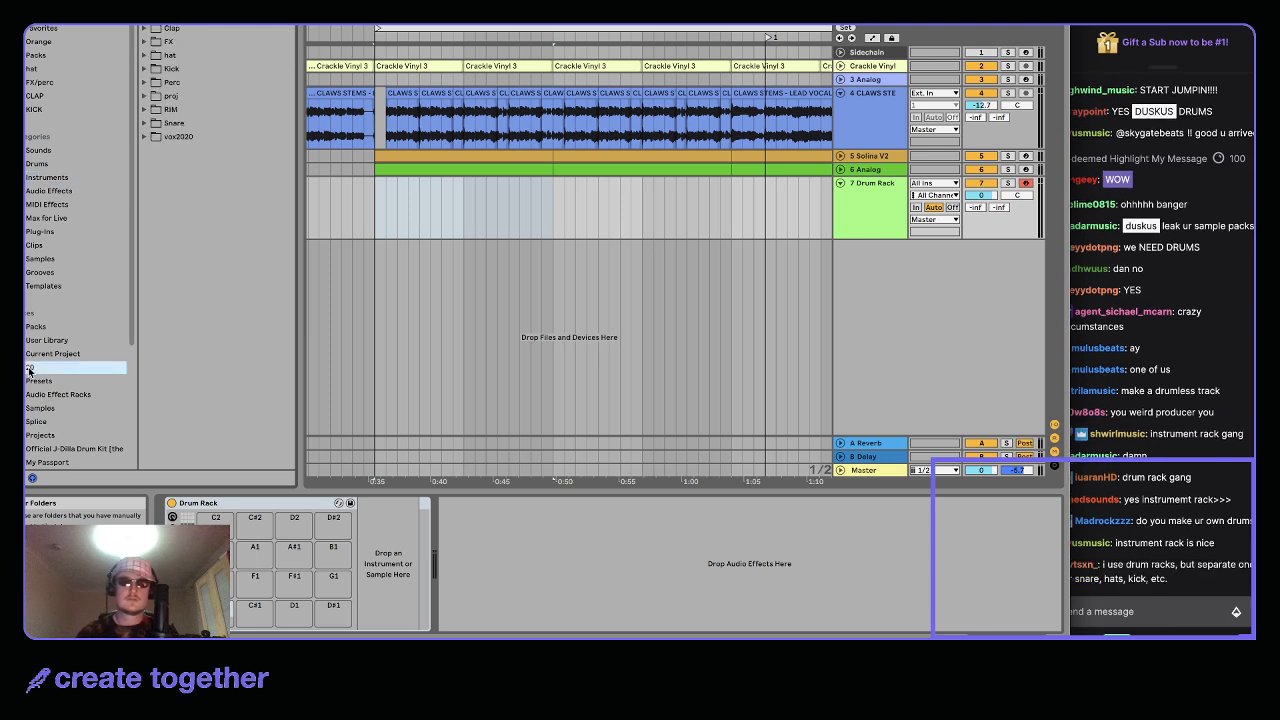
pyautogui.click(145, 69)
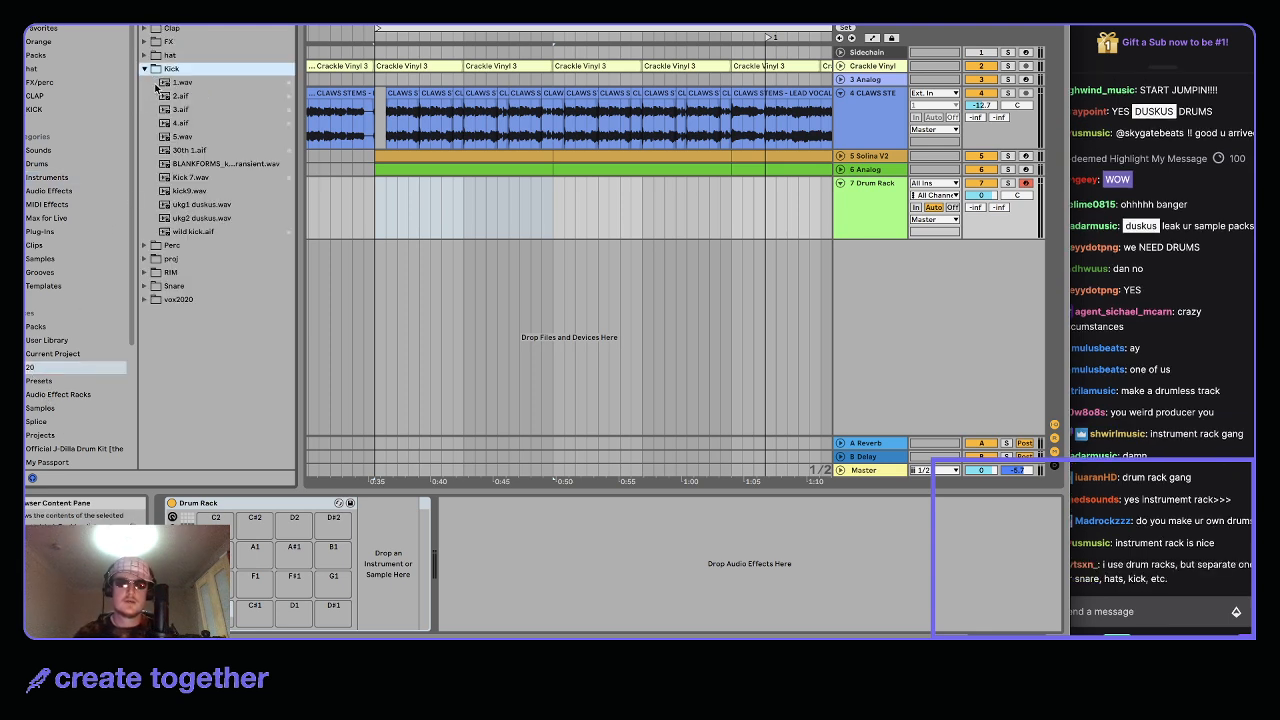
pyautogui.click(145, 69)
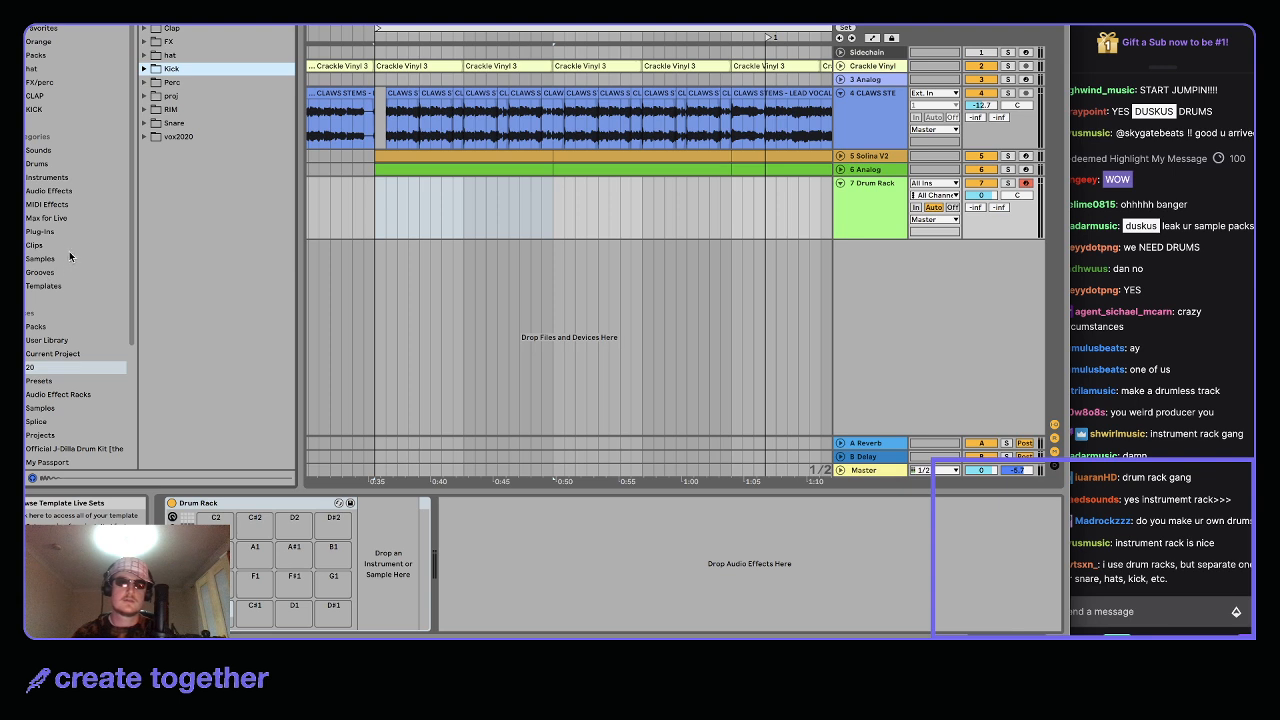
# Find the Forever Free Kick sample across all results, load it on the Drum Rack's C1 pad and trim its start to the transient
pyautogui.click(37, 259)
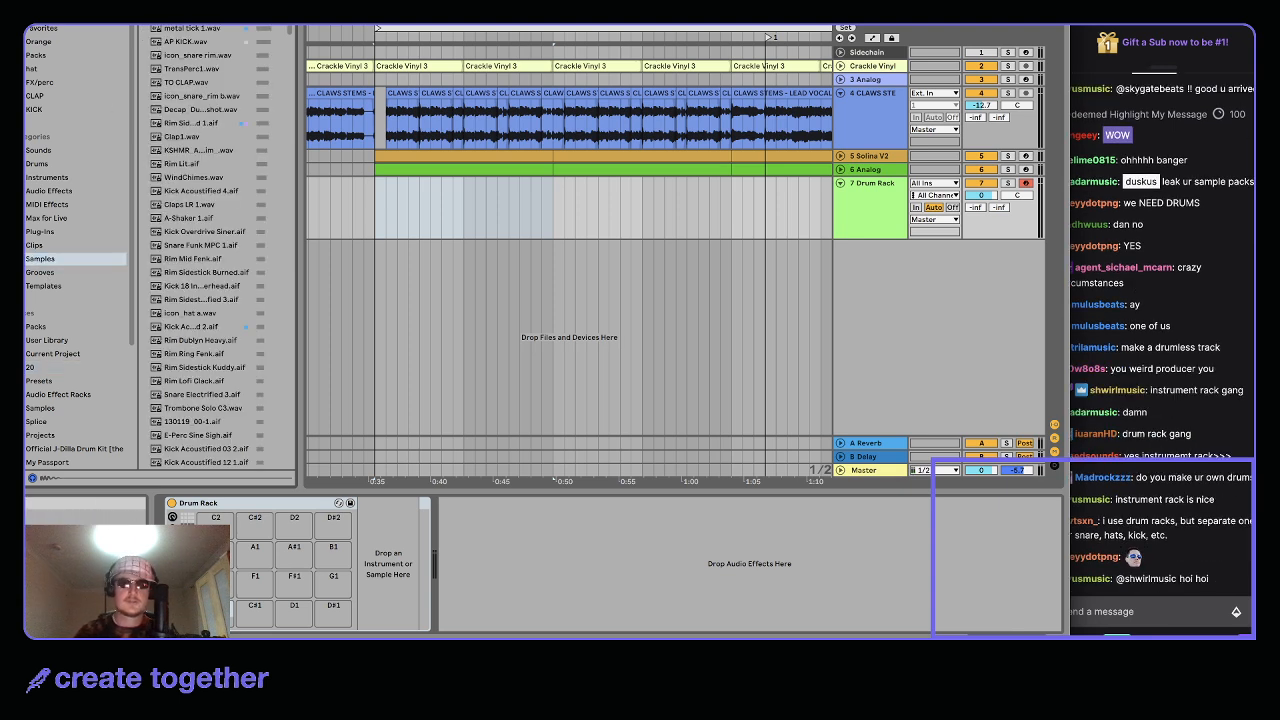
pyautogui.hotkey('ctrl', 'f')
pyautogui.write('kick')
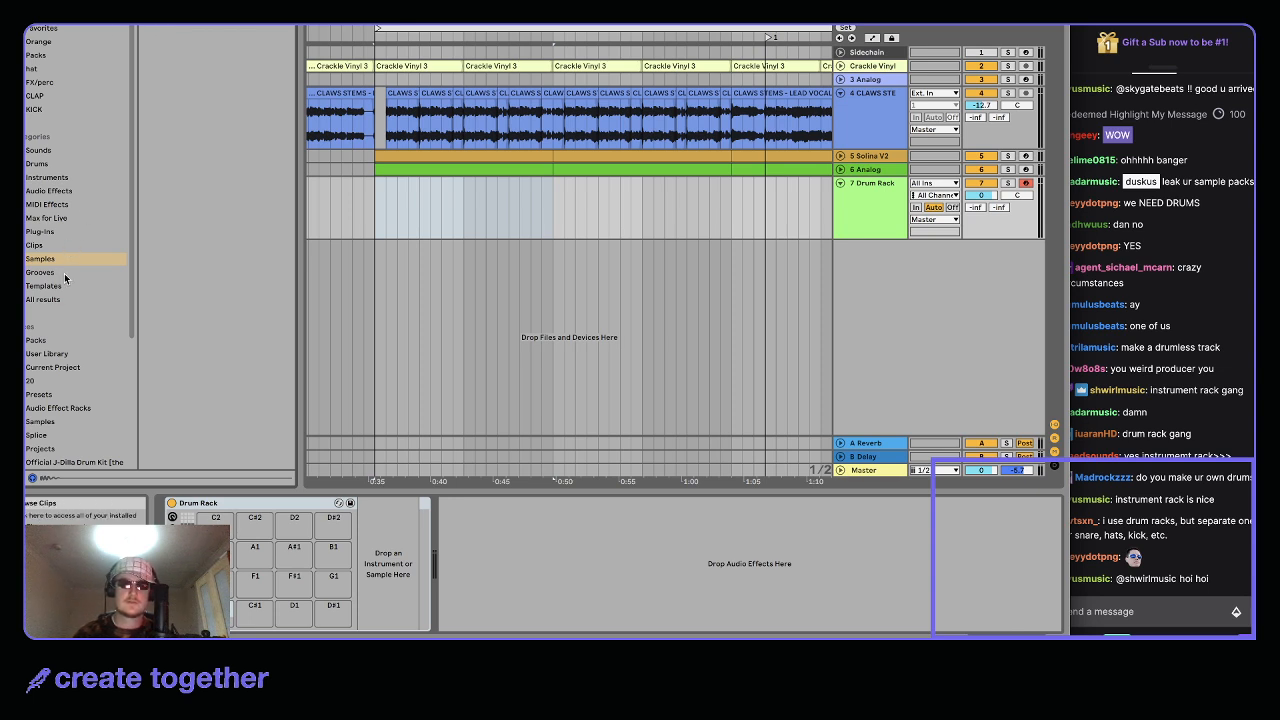
pyautogui.click(42, 299)
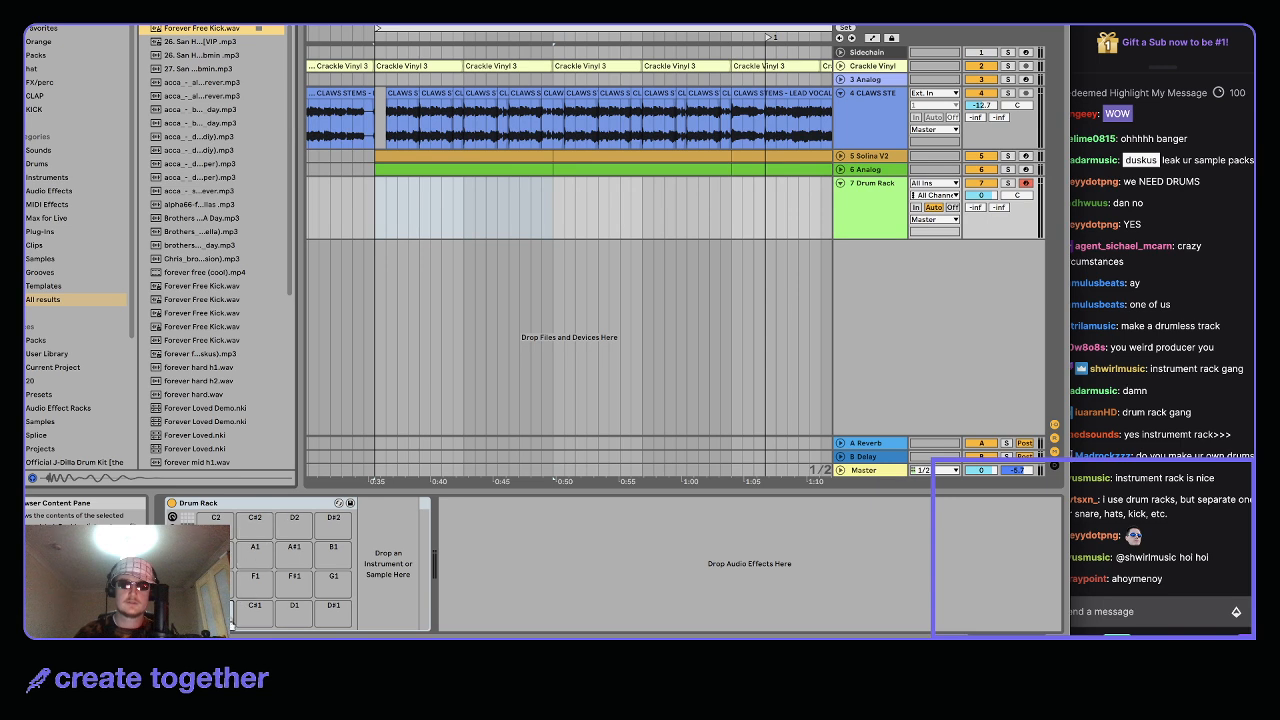
pyautogui.moveTo(604, 546); pyautogui.dragTo(602, 546)
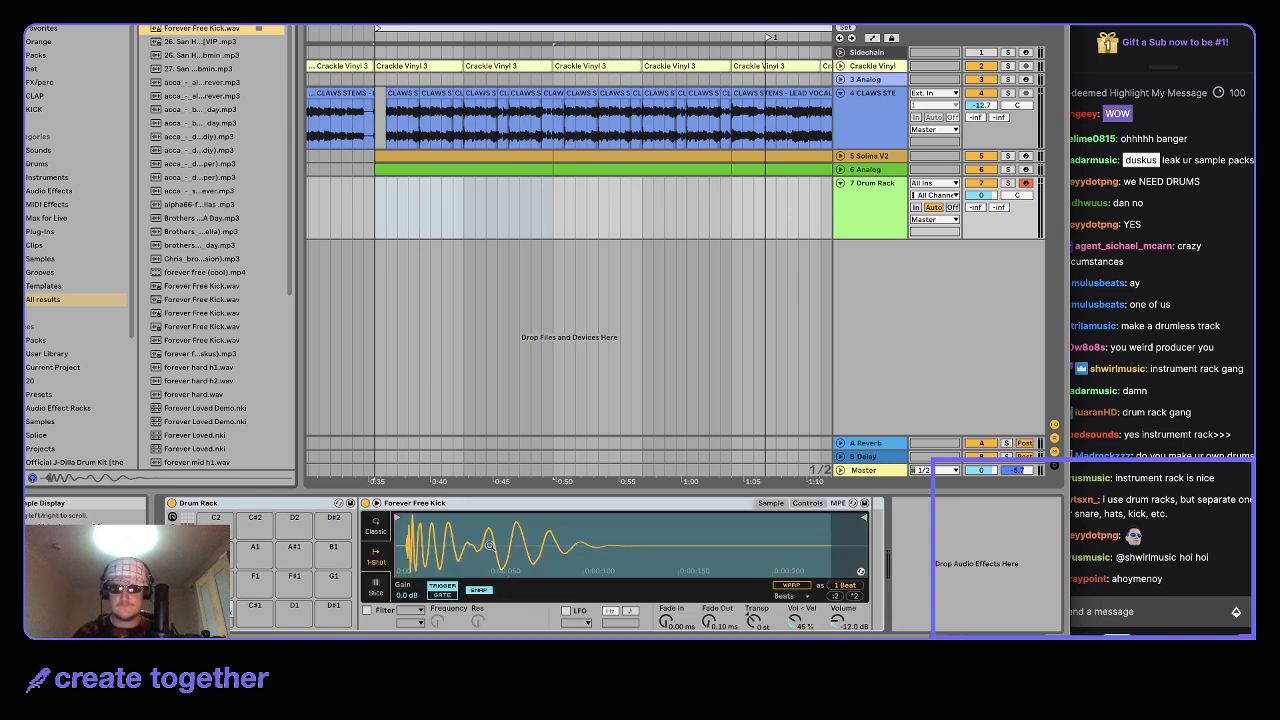
pyautogui.moveTo(398, 518); pyautogui.dragTo(411, 517)
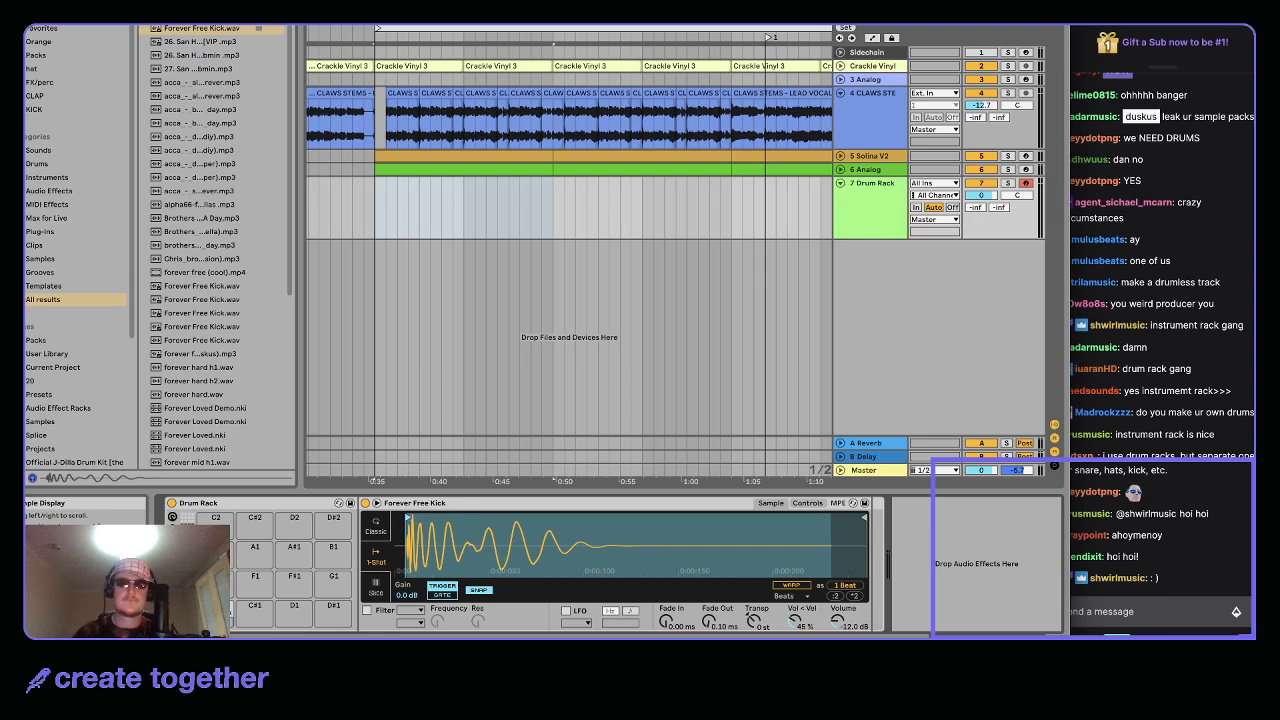
# Search the library for "clap" and load Clap Chug.wav onto the Drum Rack's C#1 pad
pyautogui.click(284, 12)
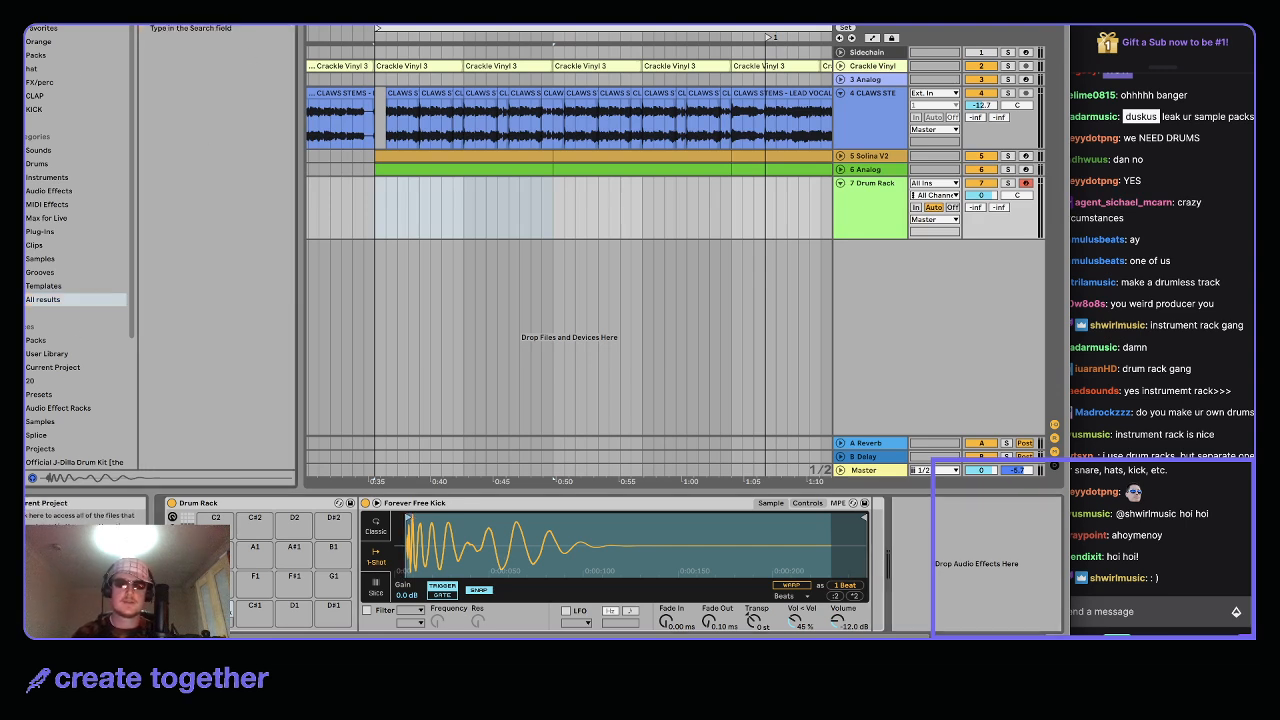
pyautogui.write('clap')
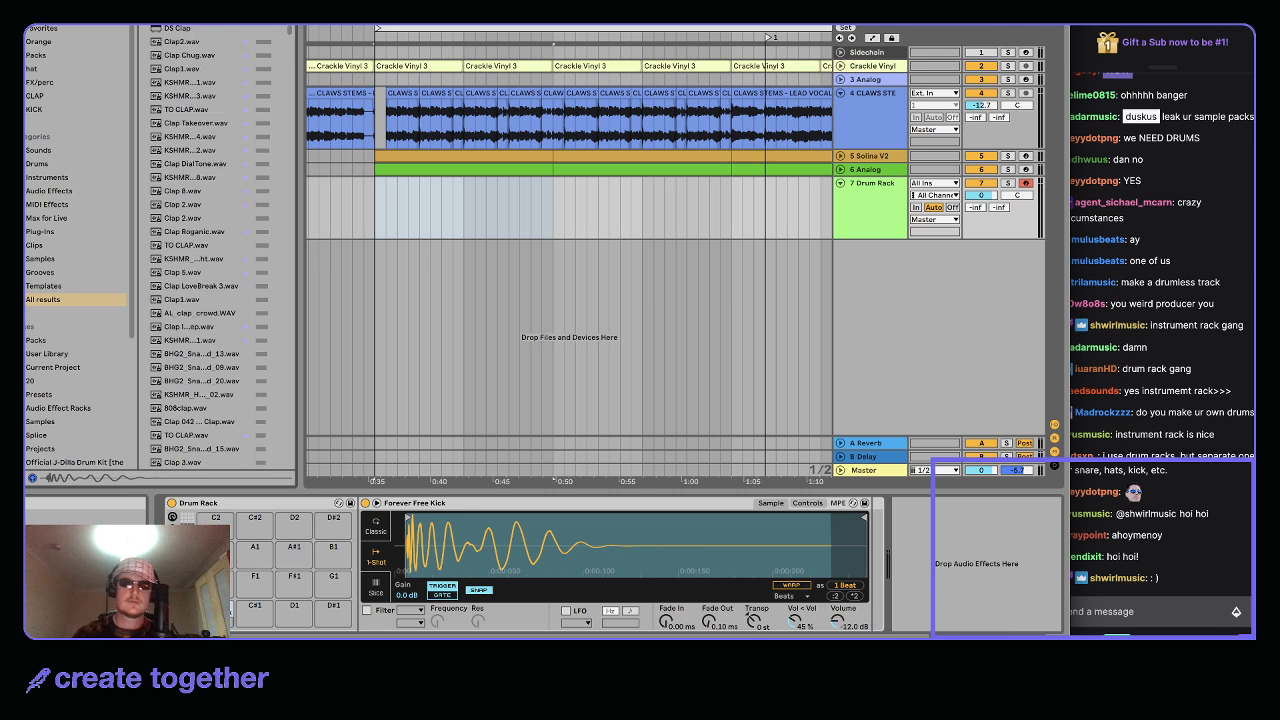
pyautogui.click(200, 55)
pyautogui.moveTo(254, 388); pyautogui.dragTo(255, 612)
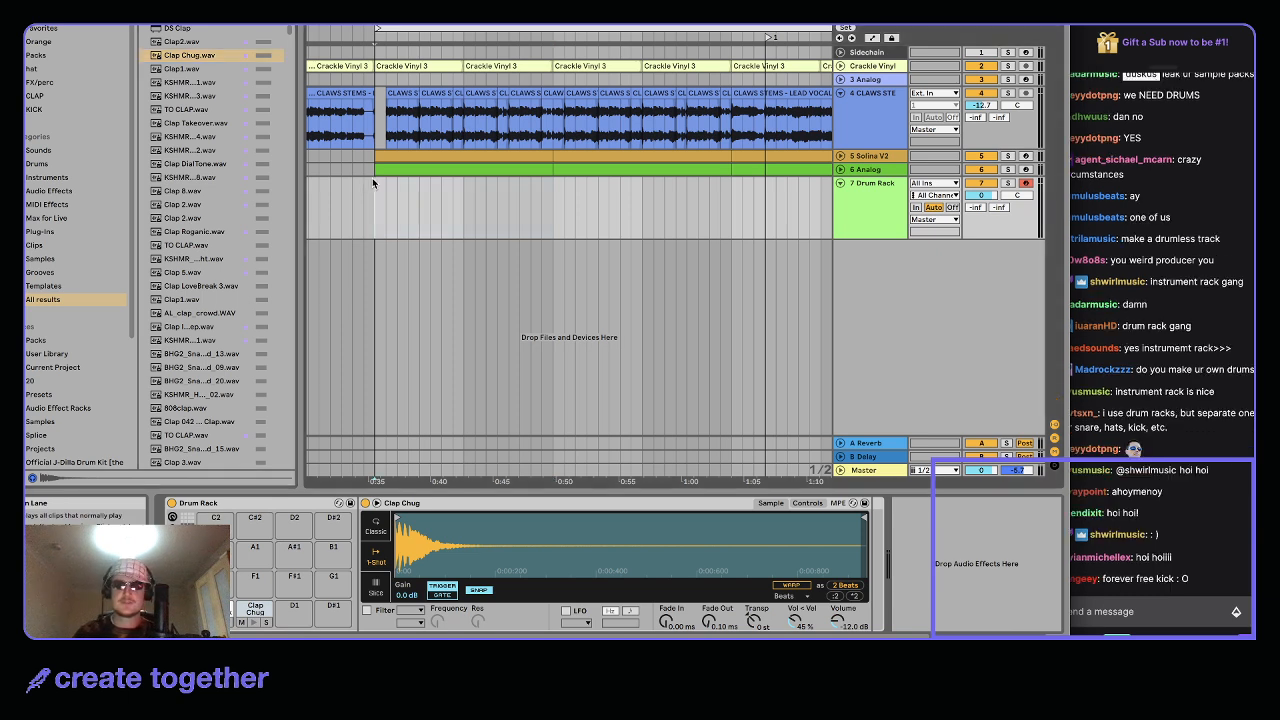
# Add an EQ Eight after the Forever Free Kick on its pad, with a boost of about 5.33 dB at 77.4 Hz
pyautogui.click(215, 622)
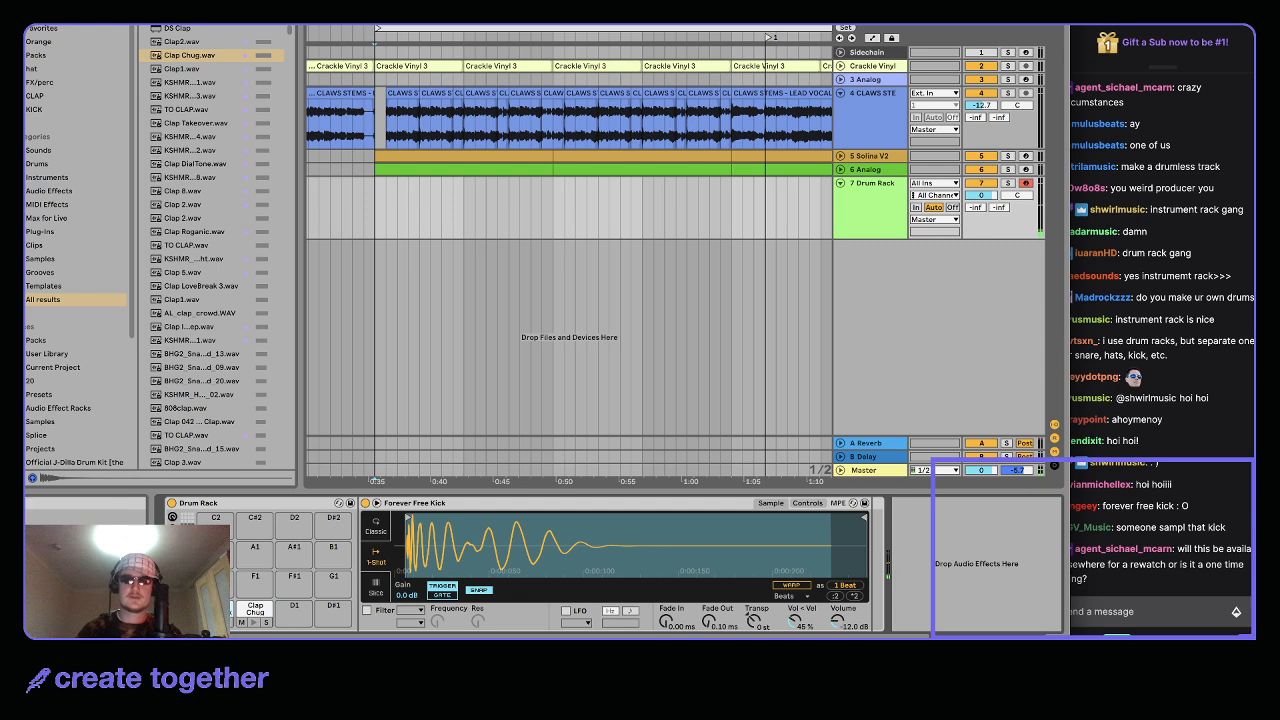
pyautogui.click(45, 204)
pyautogui.click(46, 190)
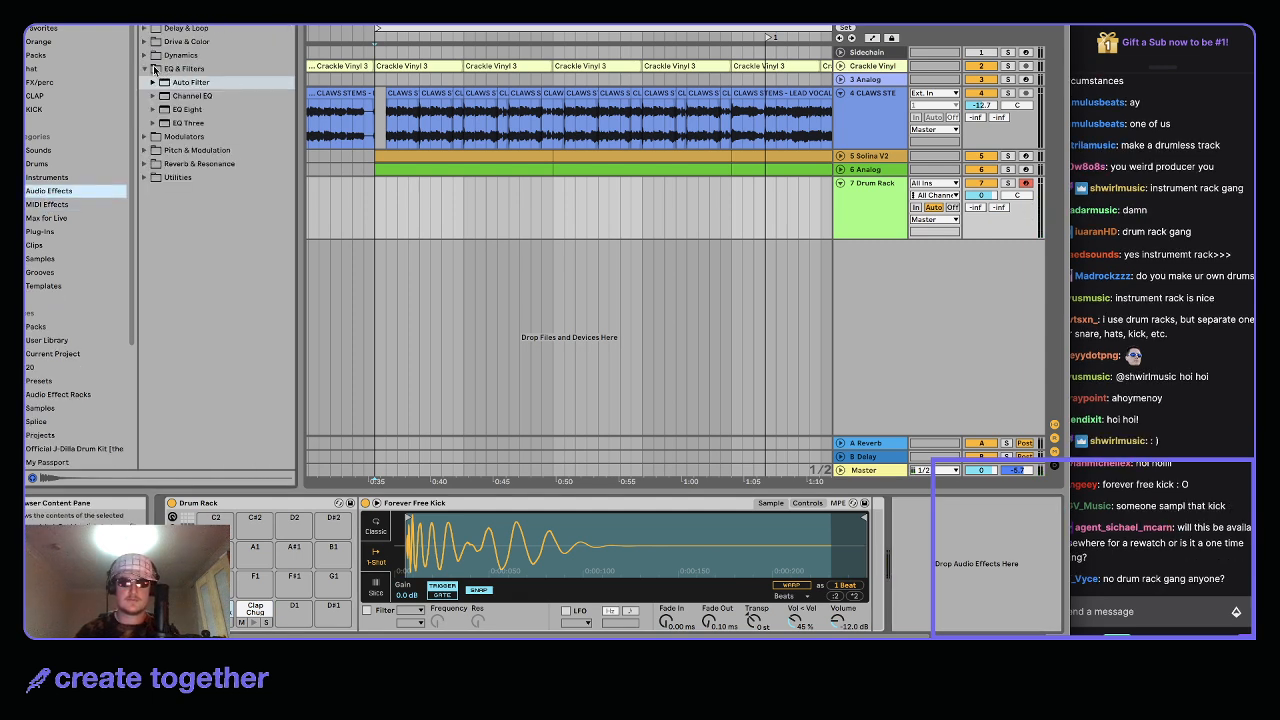
pyautogui.click(188, 12)
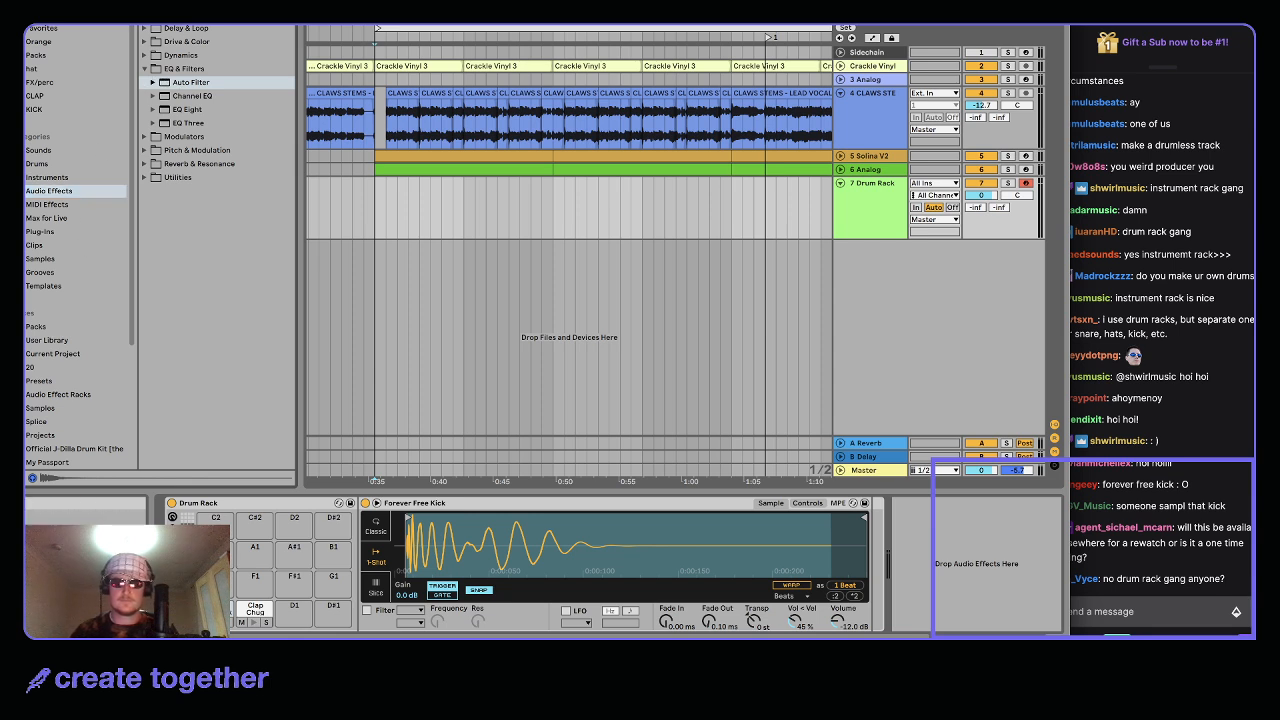
pyautogui.write('eq')
pyautogui.click(185, 83)
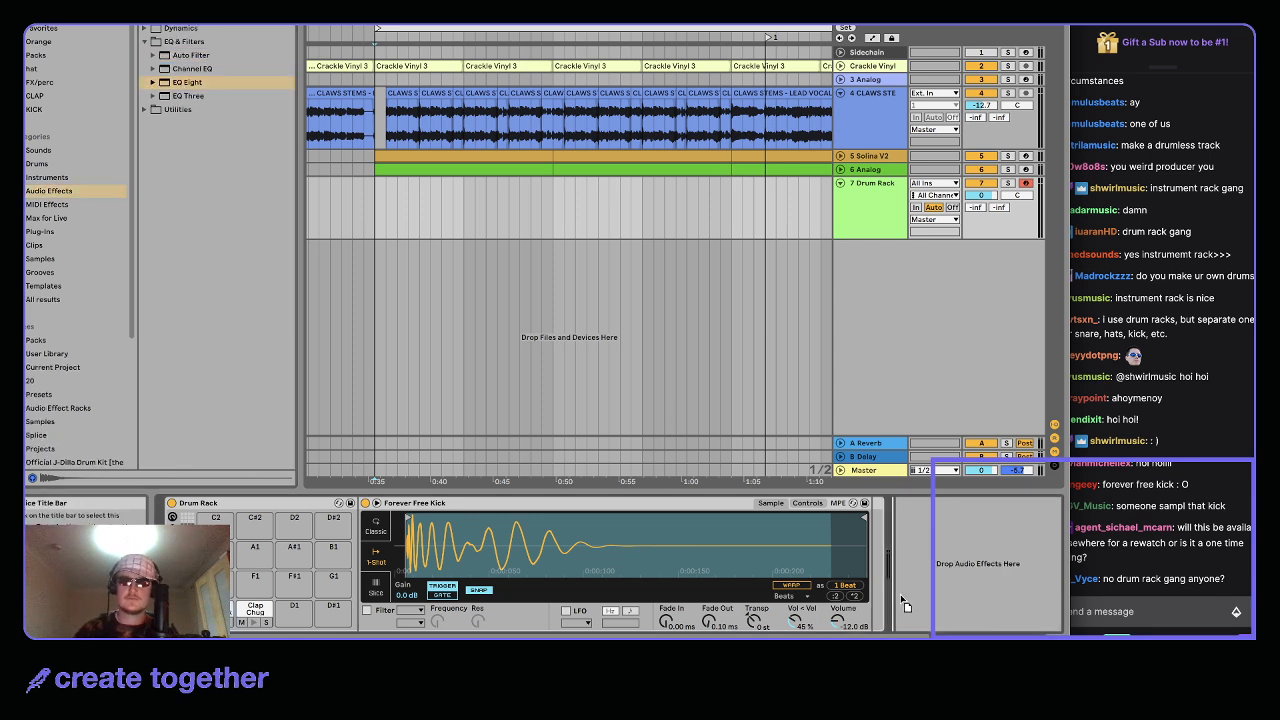
pyautogui.moveTo(869, 590); pyautogui.dragTo(827, 541)
pyautogui.hscroll(-5, 815, 545)
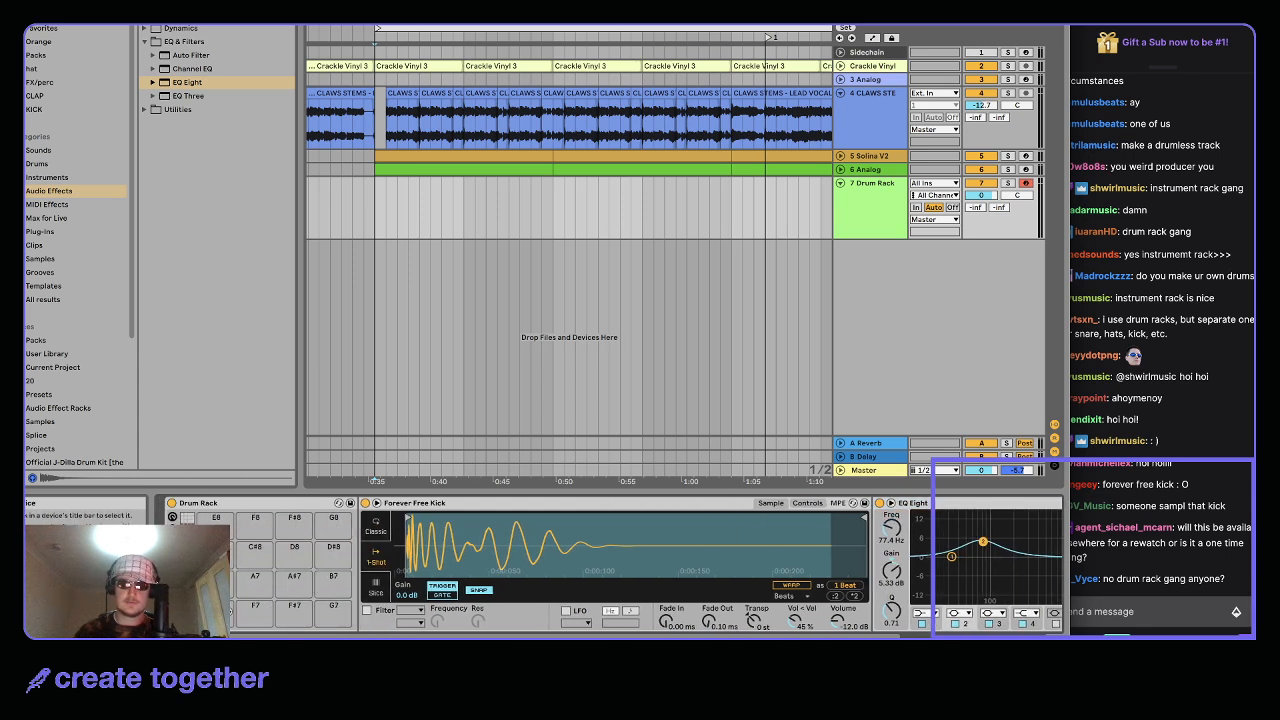
pyautogui.click(217, 622)
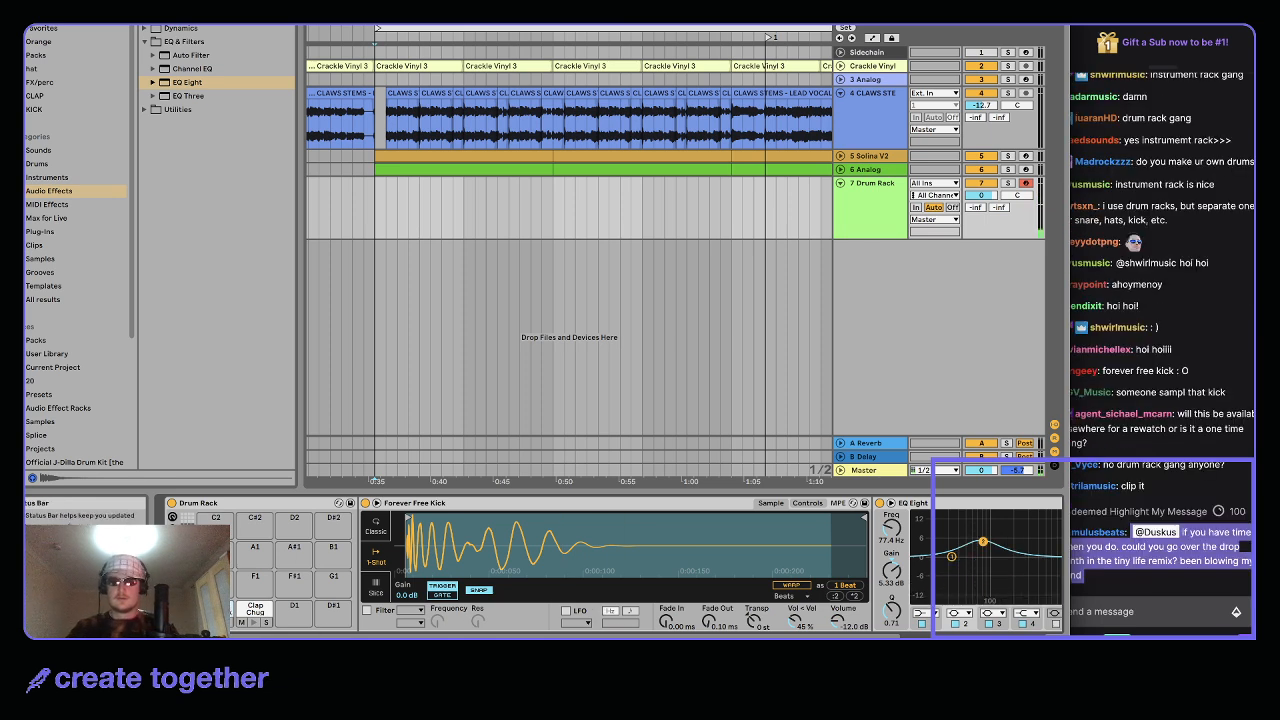
pyautogui.click(257, 623)
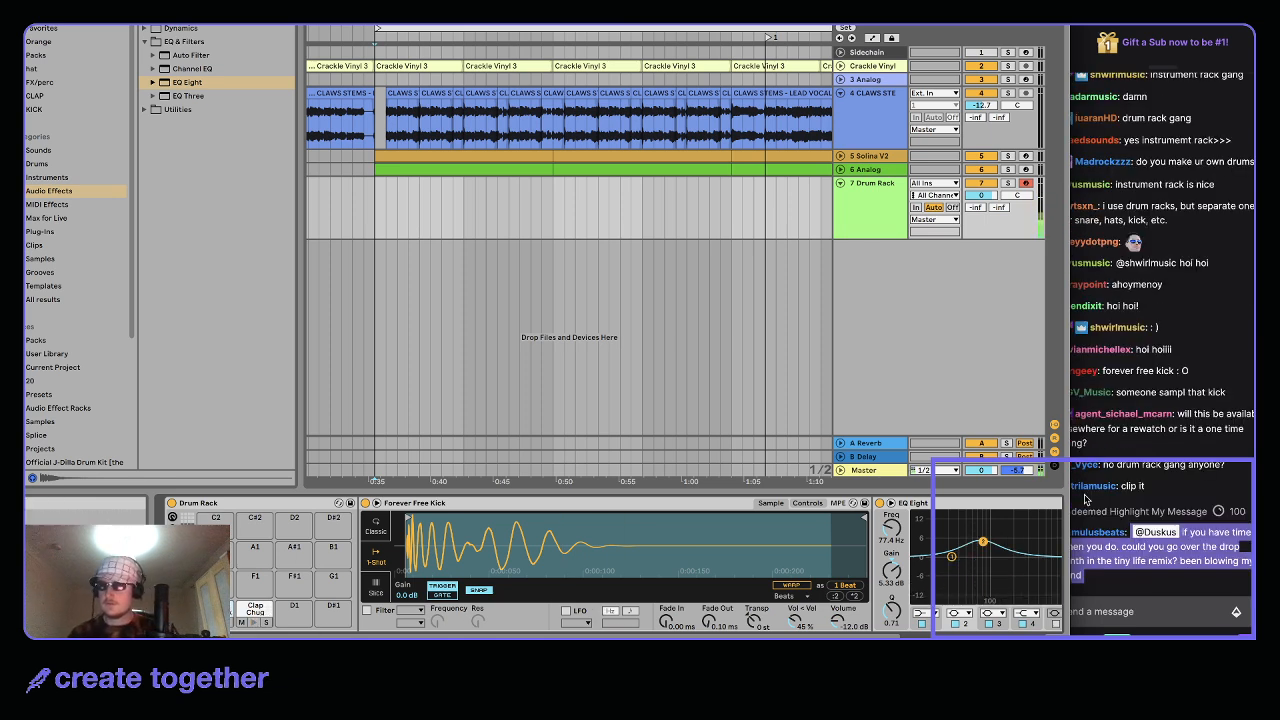
pyautogui.click(1157, 485)
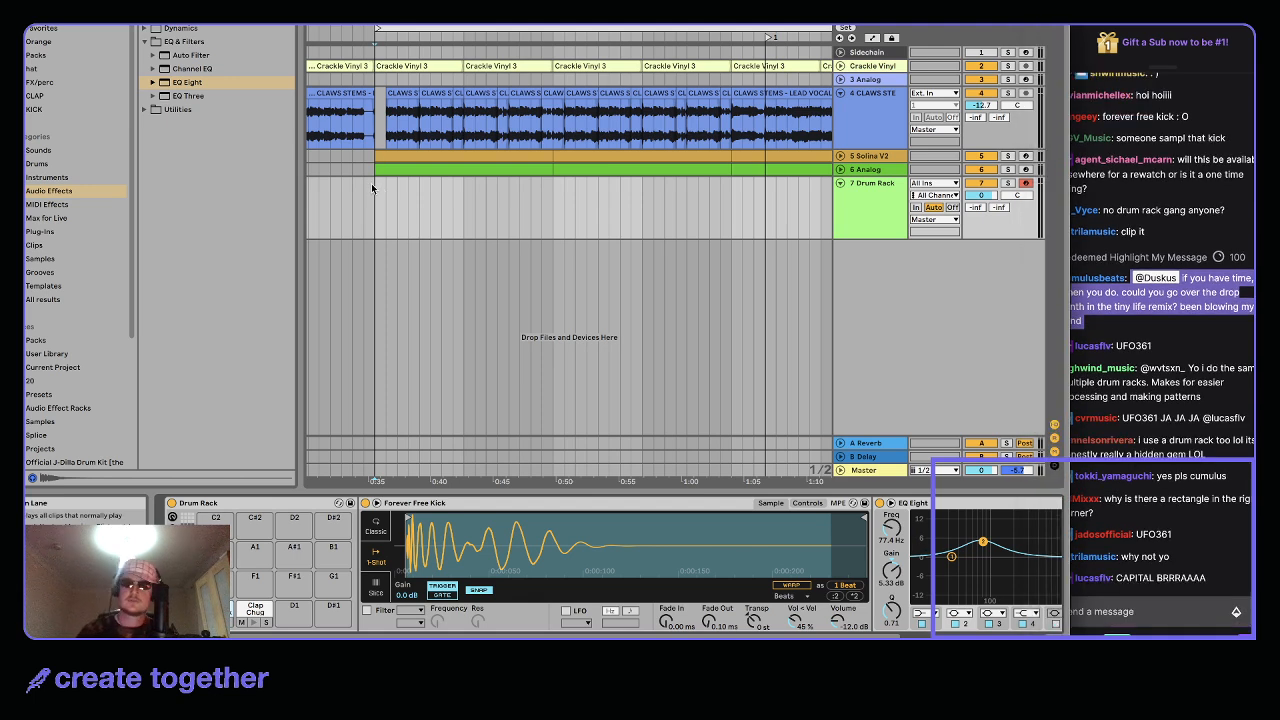
# Create a four-bar MIDI clip on the Drum Rack track where the vocal chops begin, and fill it with Forever Free Kick notes on every beat
pyautogui.moveTo(372, 183); pyautogui.dragTo(465, 182)
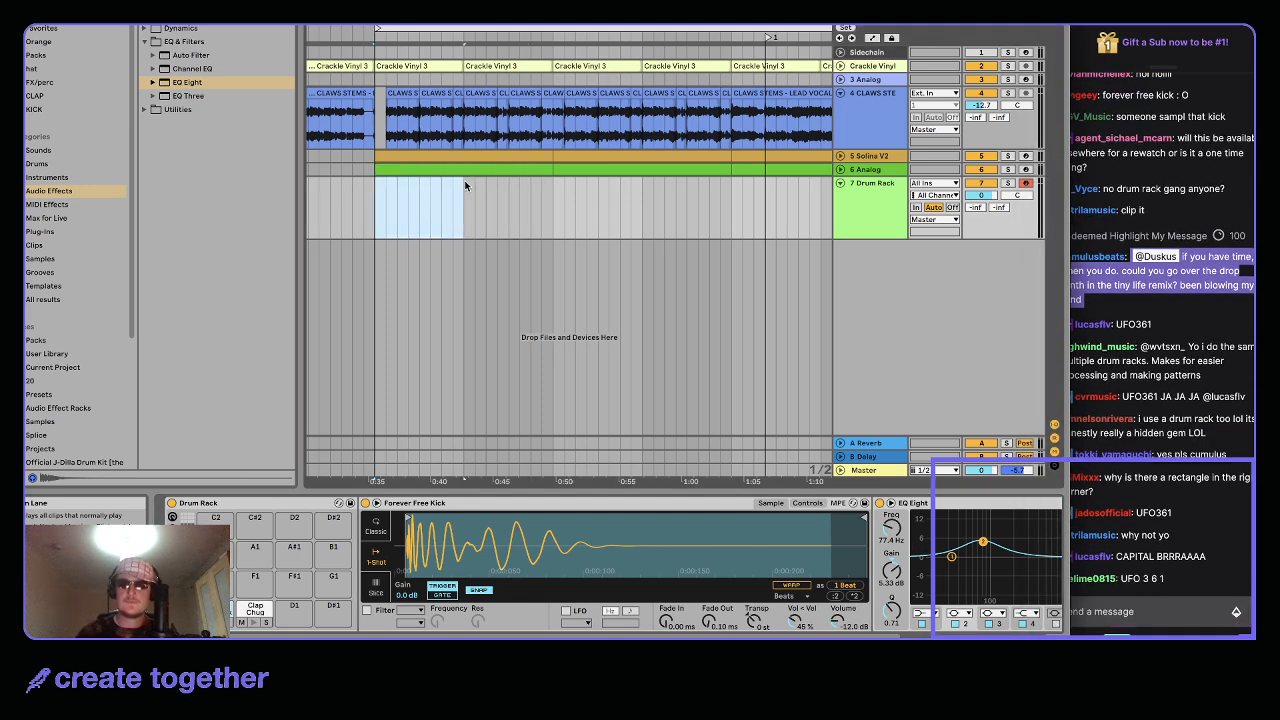
pyautogui.press('super+shift+m')
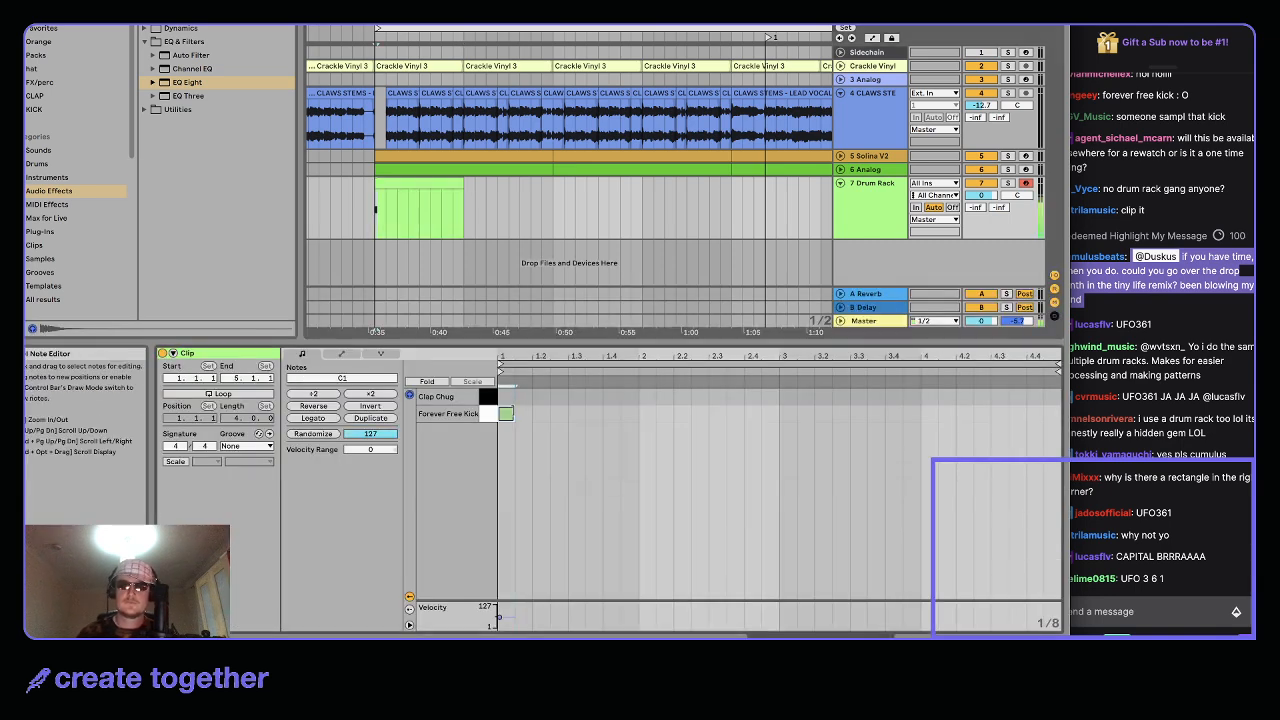
pyautogui.click(541, 413)
pyautogui.click(576, 413)
pyautogui.click(611, 413)
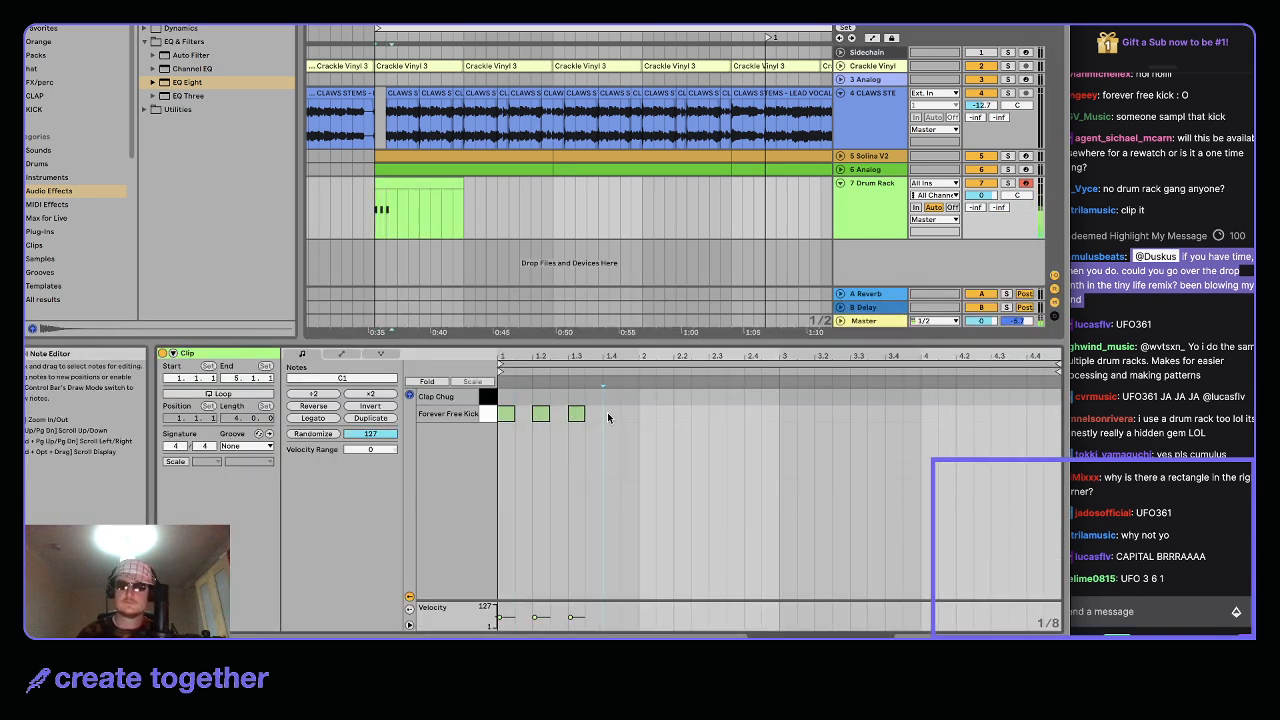
pyautogui.press('super+d')
pyautogui.press('space')
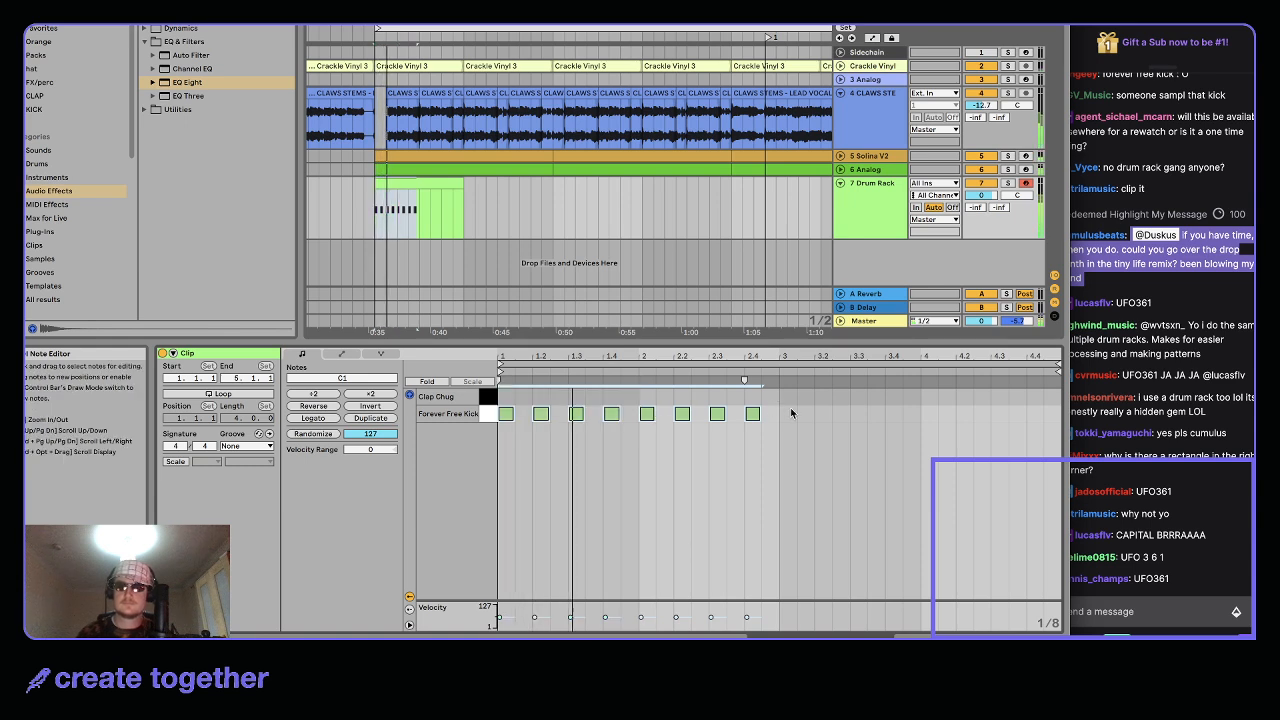
pyautogui.press('super+d')
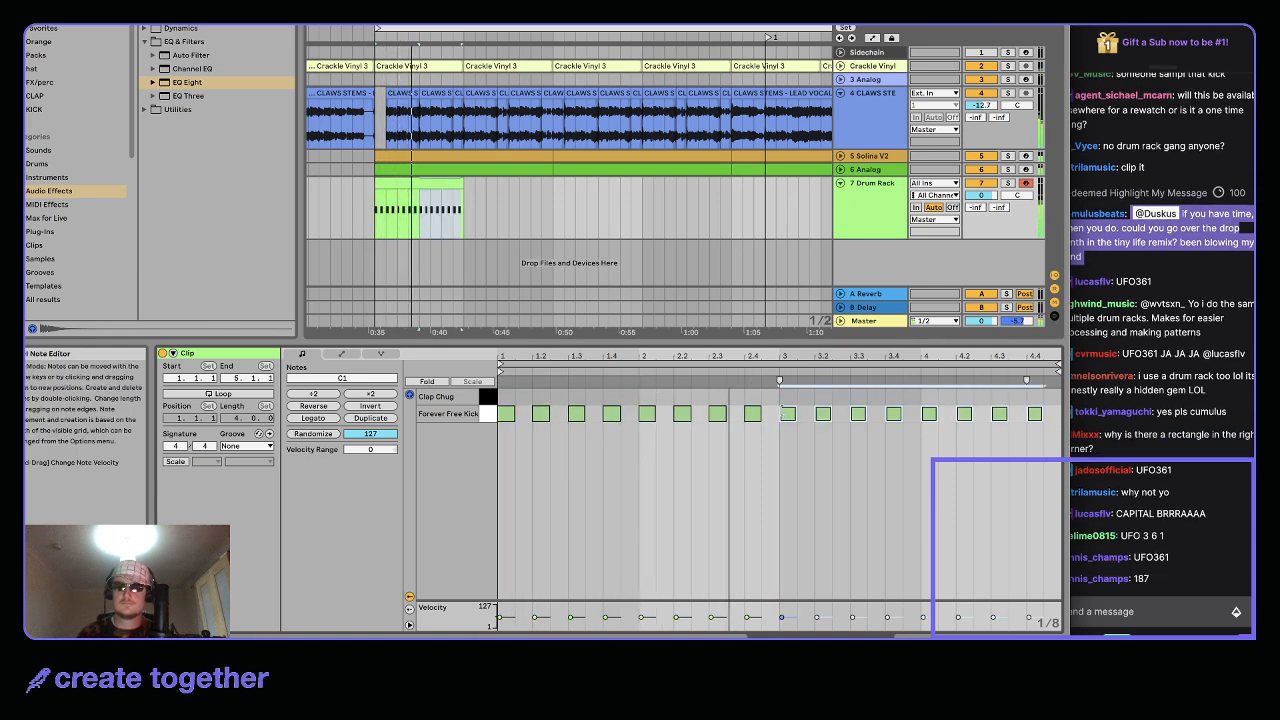
# Duplicate the four-bar kick clip along the Drum Rack track until there are four consecutive clips
pyautogui.click(408, 183)
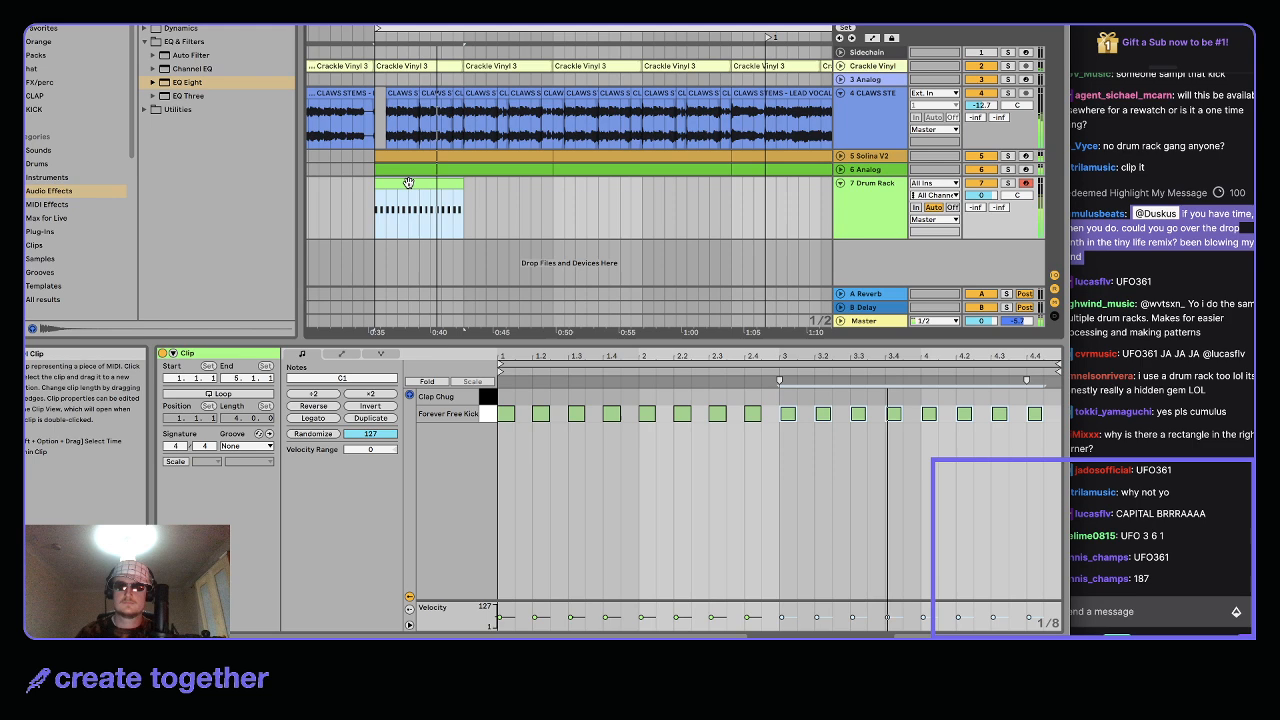
pyautogui.press('super+d')
pyautogui.click(445, 185)
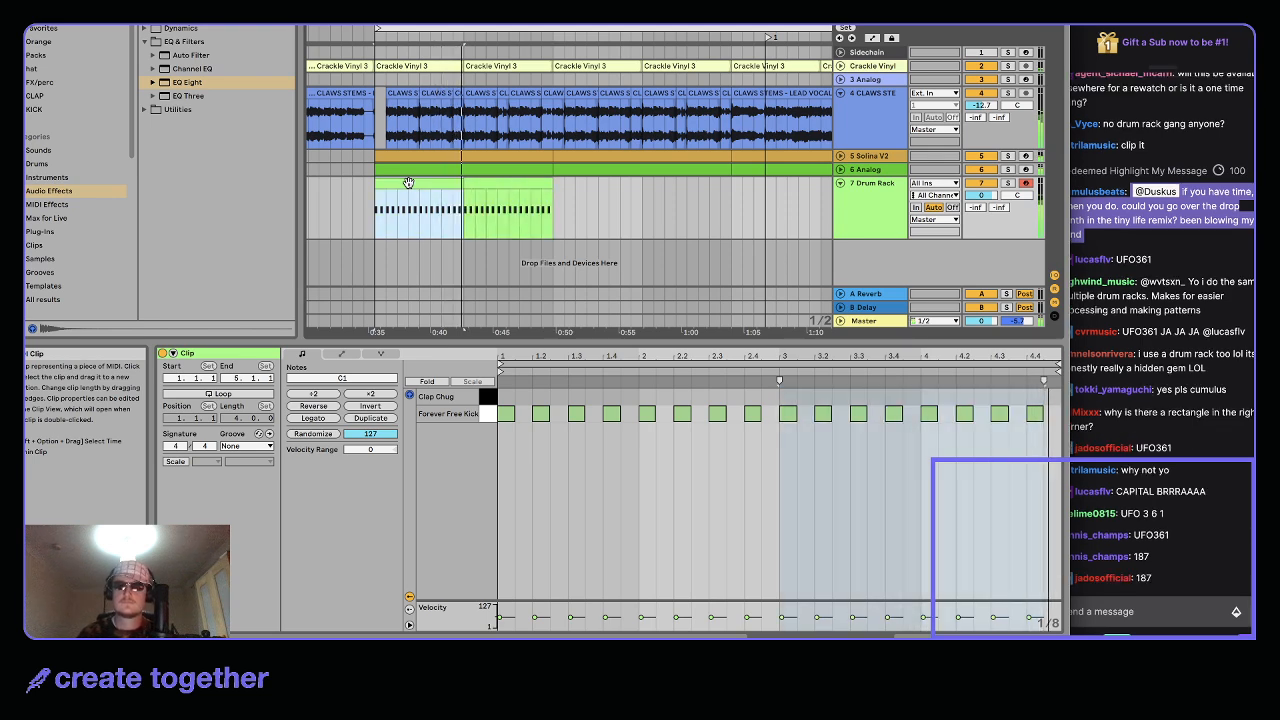
pyautogui.keyDown('shift'); pyautogui.click(486, 184); pyautogui.keyUp('shift')
pyautogui.press('super+d')
pyautogui.keyDown('shift'); pyautogui.click(422, 184); pyautogui.keyUp('shift')
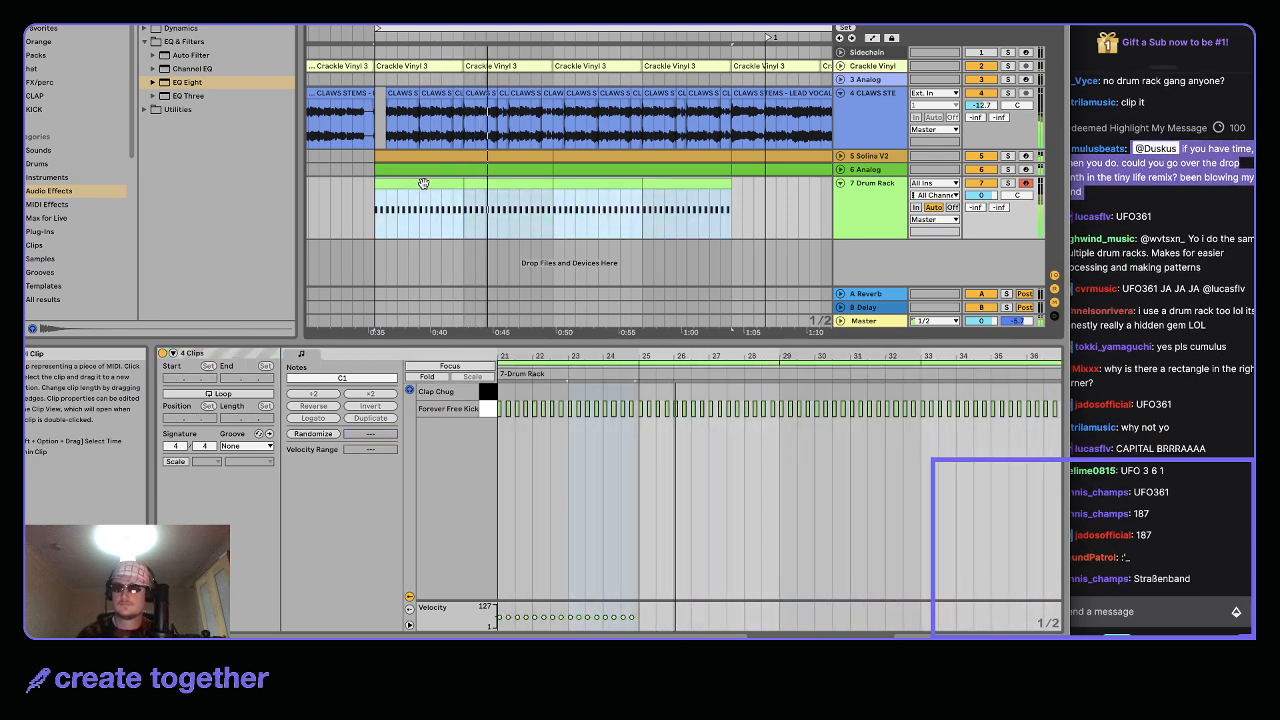
# Add Clap Chug notes on beats 2 and 4 of the first two bars in the first Drum Rack clip
pyautogui.scroll(-3, 423, 184)
pyautogui.click(438, 183)
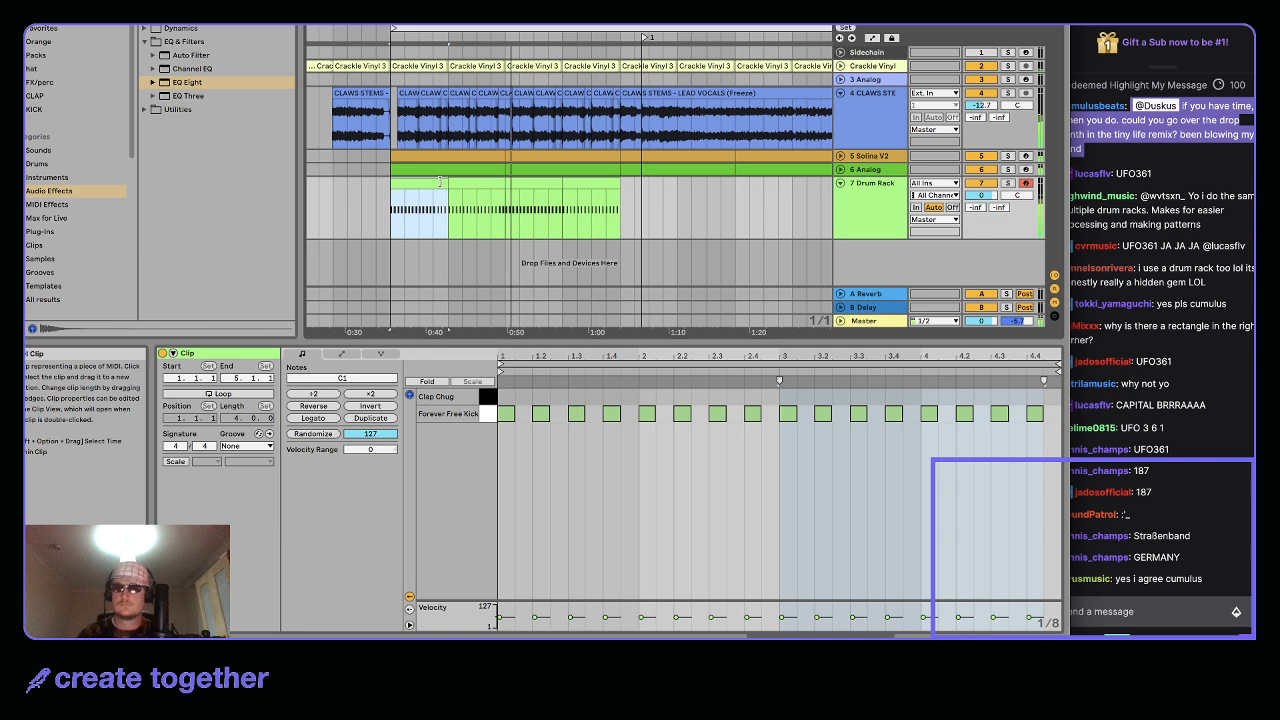
pyautogui.click(853, 116)
pyautogui.doubleClick(898, 217)
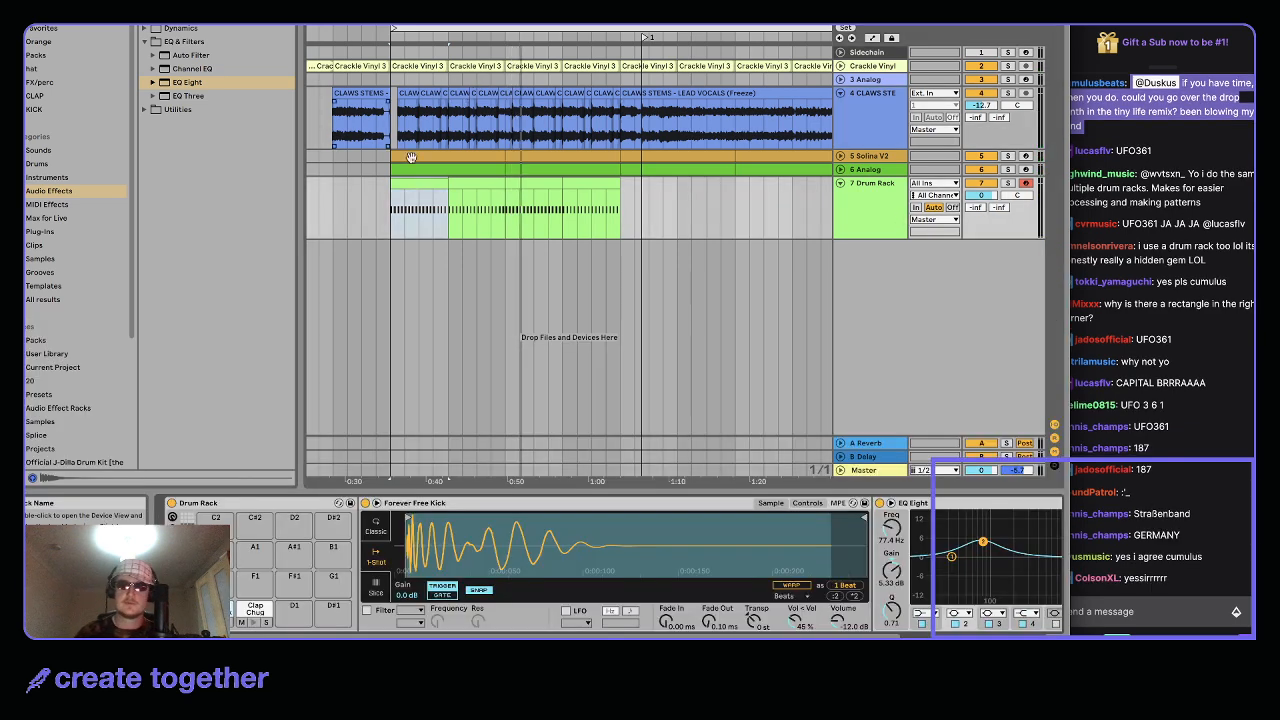
pyautogui.doubleClick(416, 187)
pyautogui.doubleClick(541, 399)
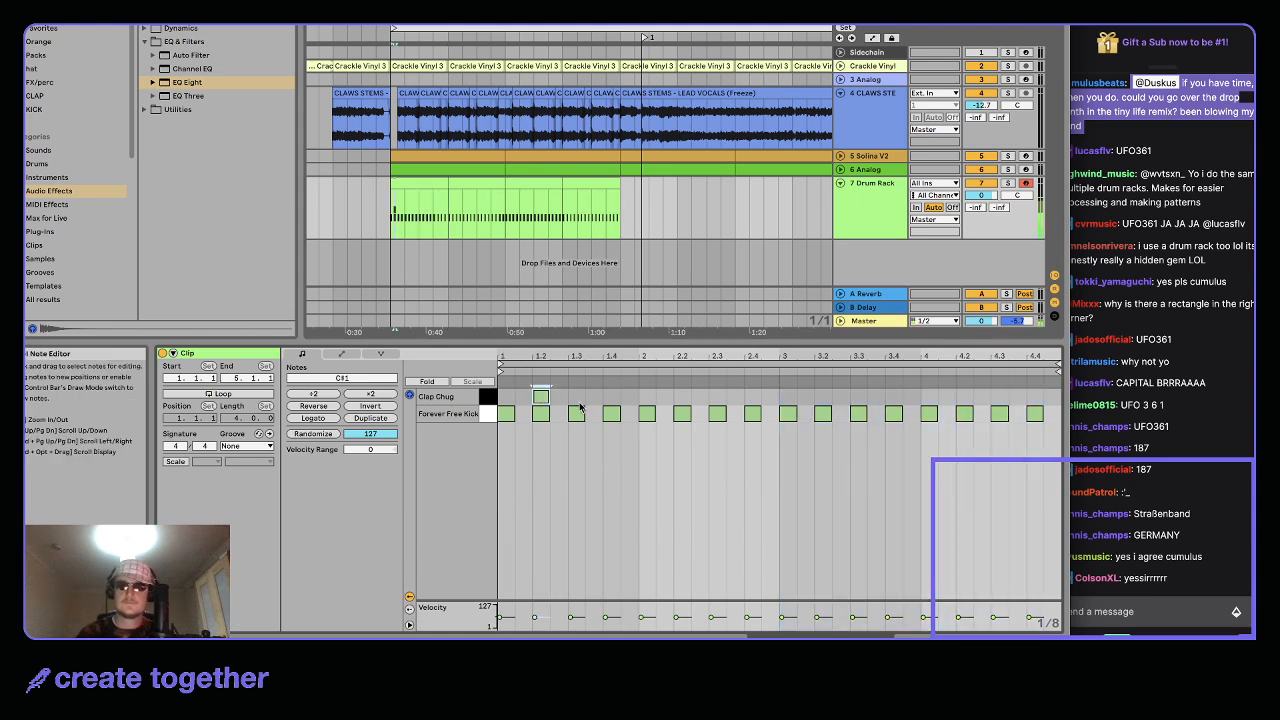
pyautogui.doubleClick(614, 401)
pyautogui.doubleClick(682, 399)
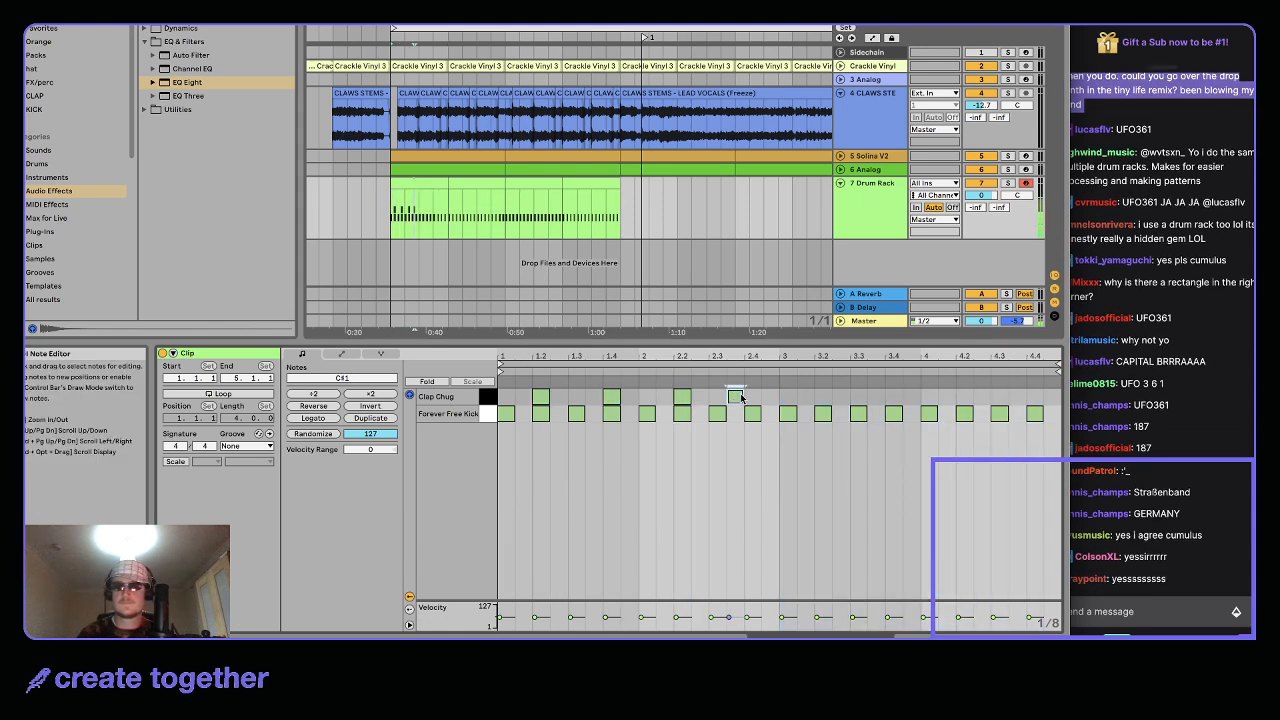
pyautogui.doubleClick(755, 398)
# Duplicate the first two bars of kick and clap notes into bars 3 and 4 of the clip and play it back
pyautogui.moveTo(777, 431); pyautogui.dragTo(501, 391)
pyautogui.press('super+d')
pyautogui.press('space')
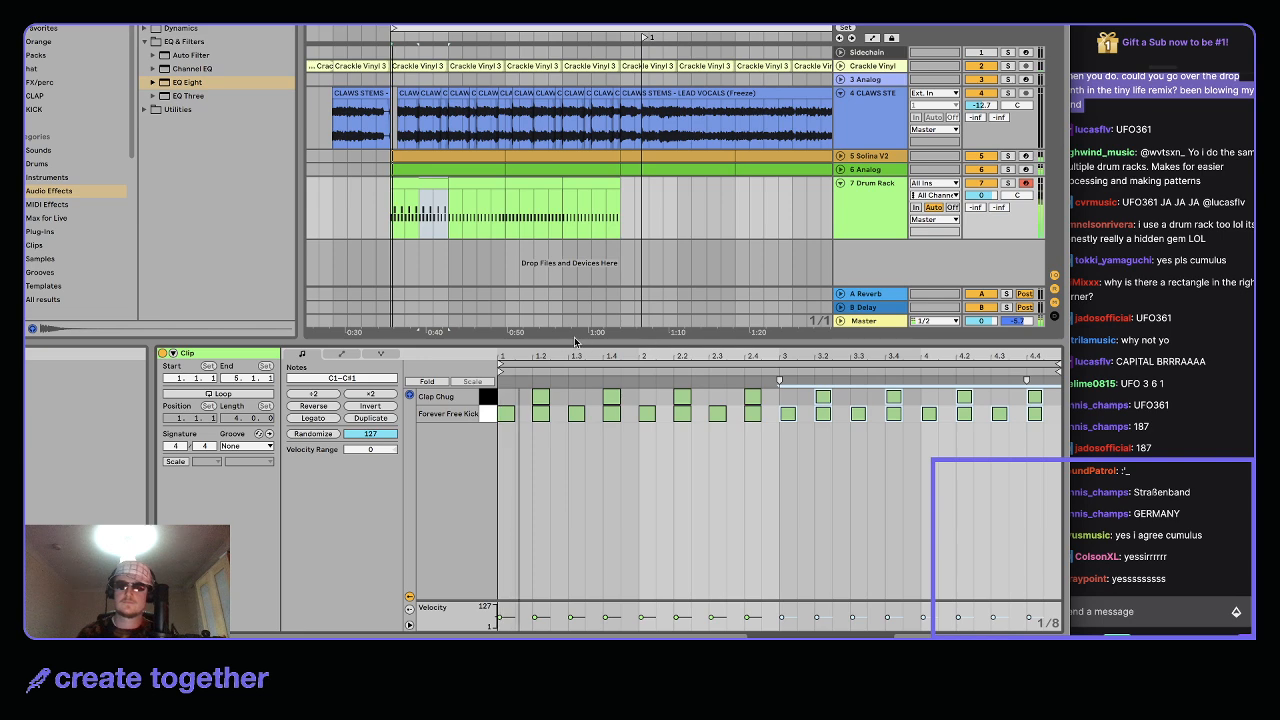
# Group the CLAWS STEMS, Solina V2 and Analog tracks, and lower the group's volume to -4.9 dB
pyautogui.click(866, 209)
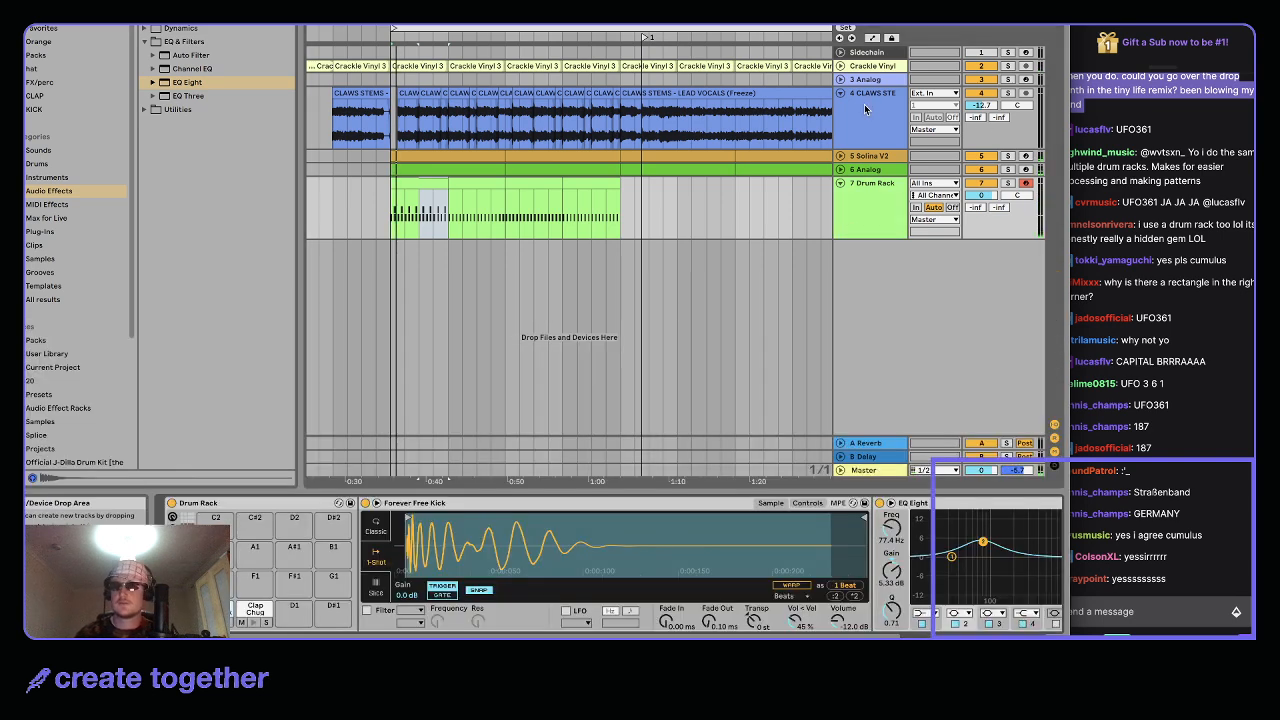
pyautogui.click(870, 169)
pyautogui.press('super+g')
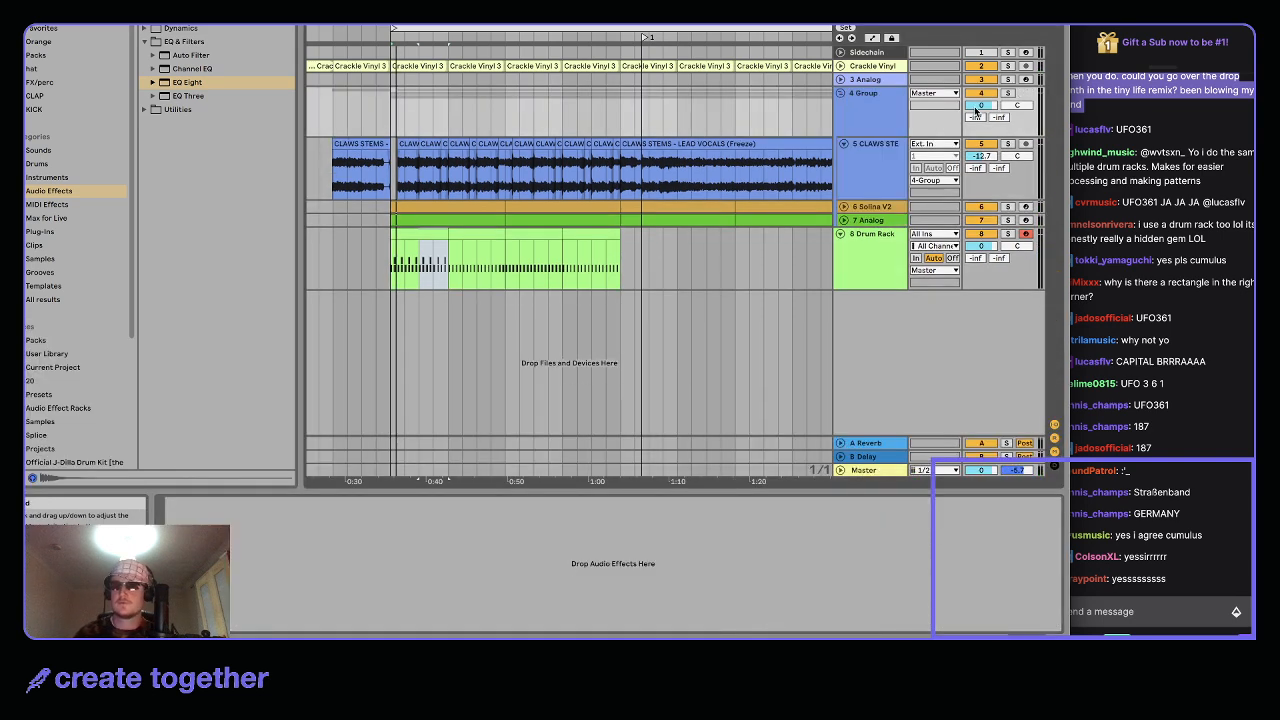
pyautogui.click(412, 227)
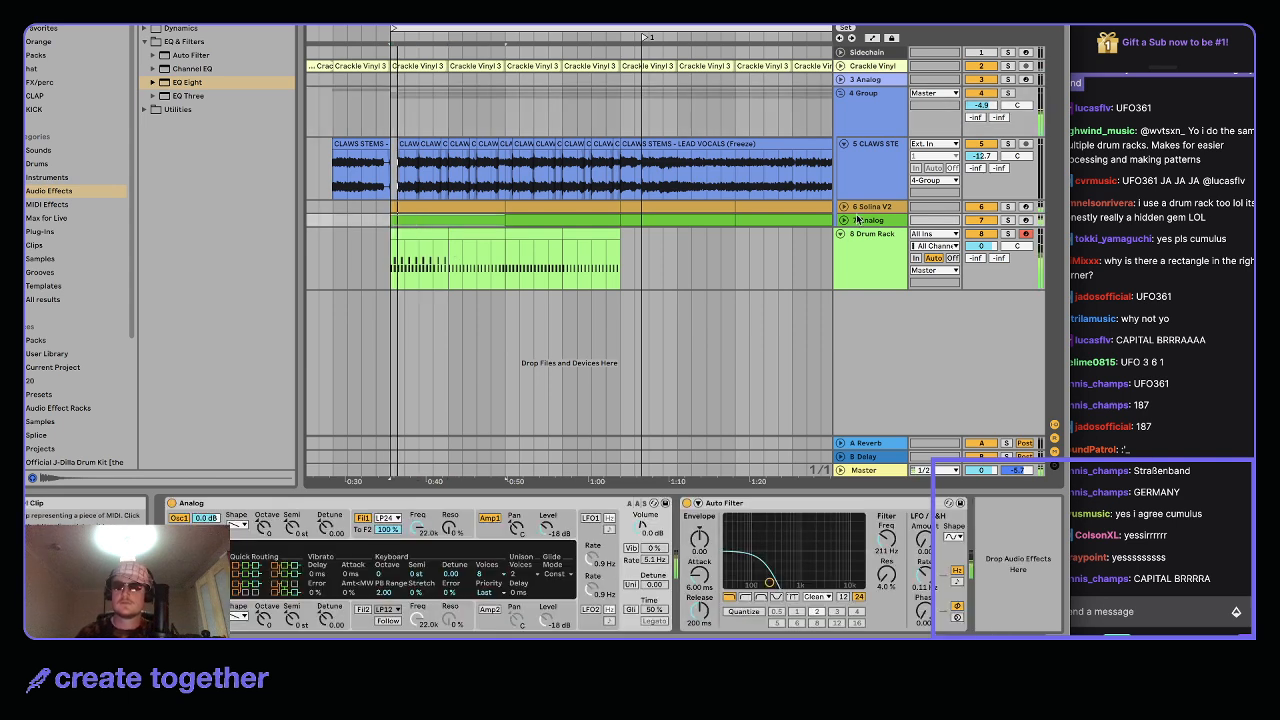
# Play back the section from the start of the vocal chops and collapse the new track group
pyautogui.scroll(2, 404, 146)
pyautogui.click(391, 147)
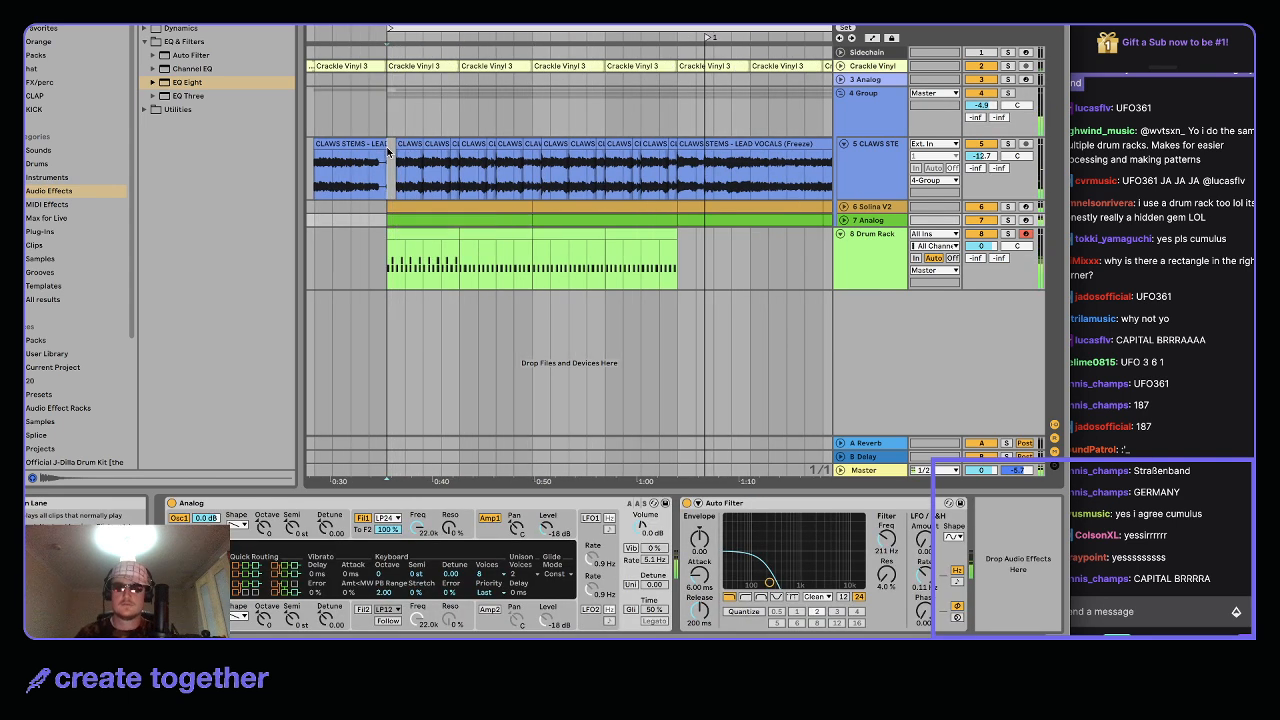
pyautogui.click(404, 144)
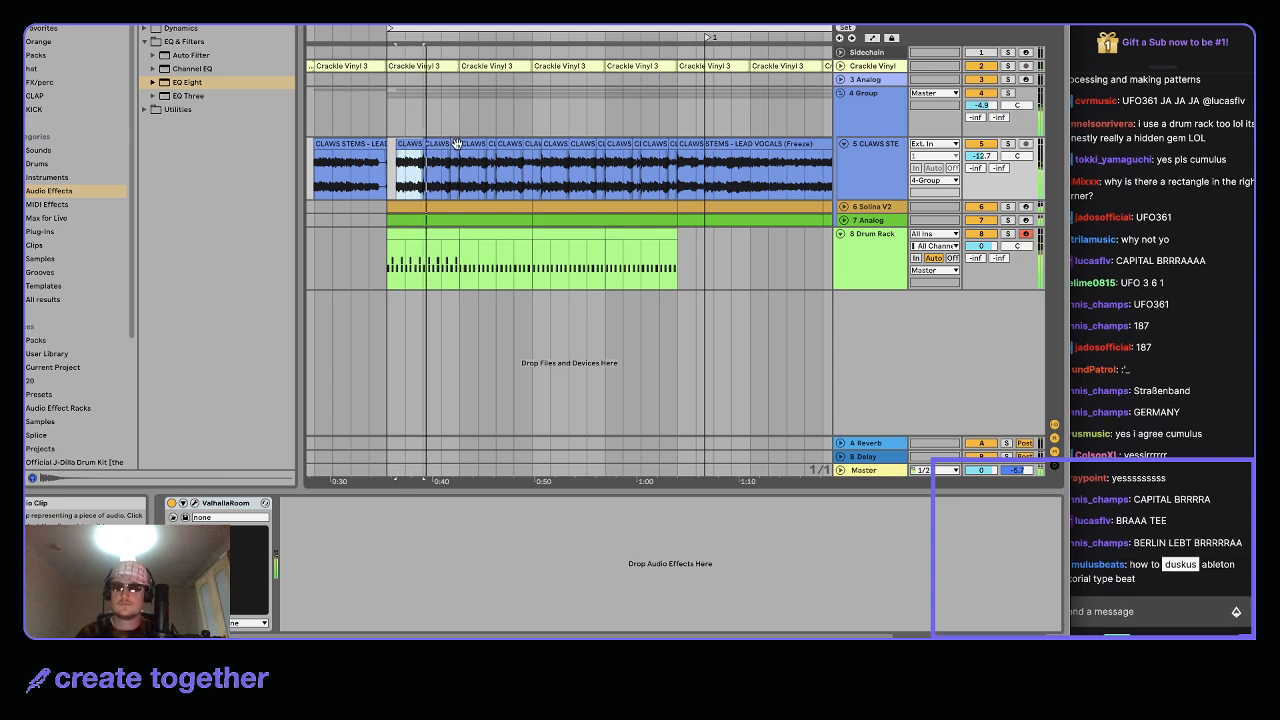
pyautogui.click(849, 103)
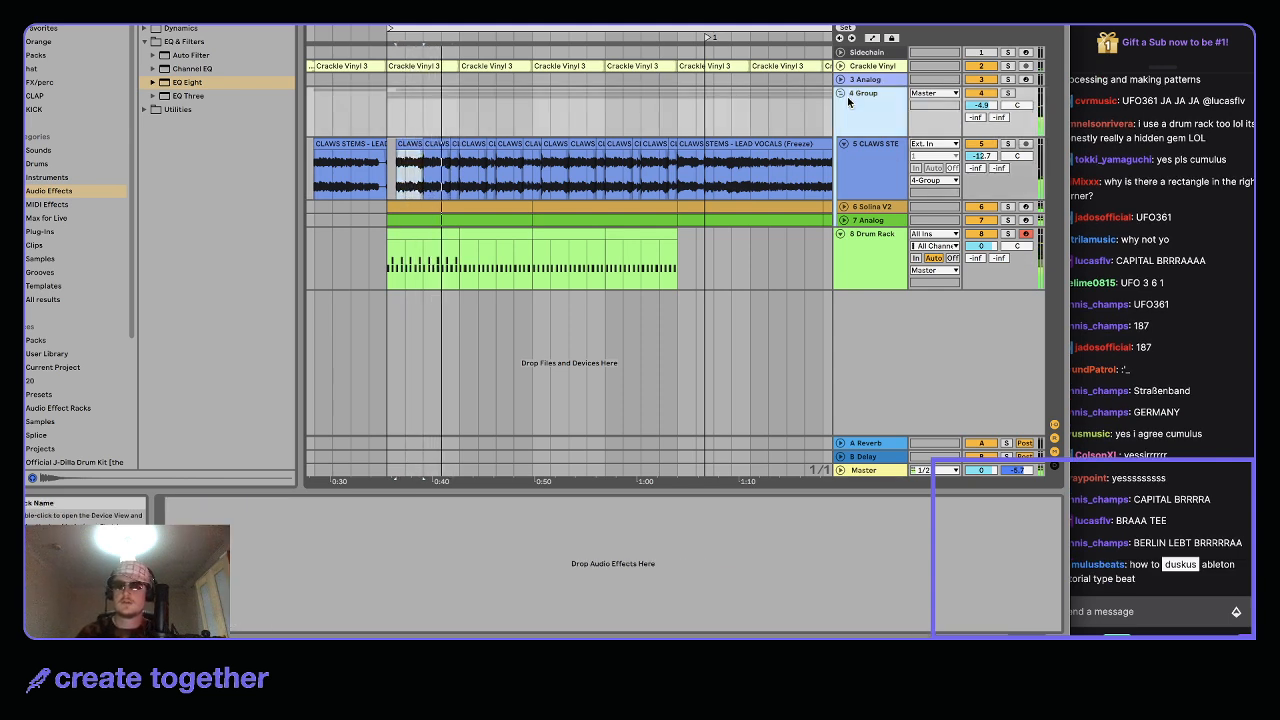
pyautogui.click(840, 93)
pyautogui.click(873, 133)
pyautogui.click(147, 10)
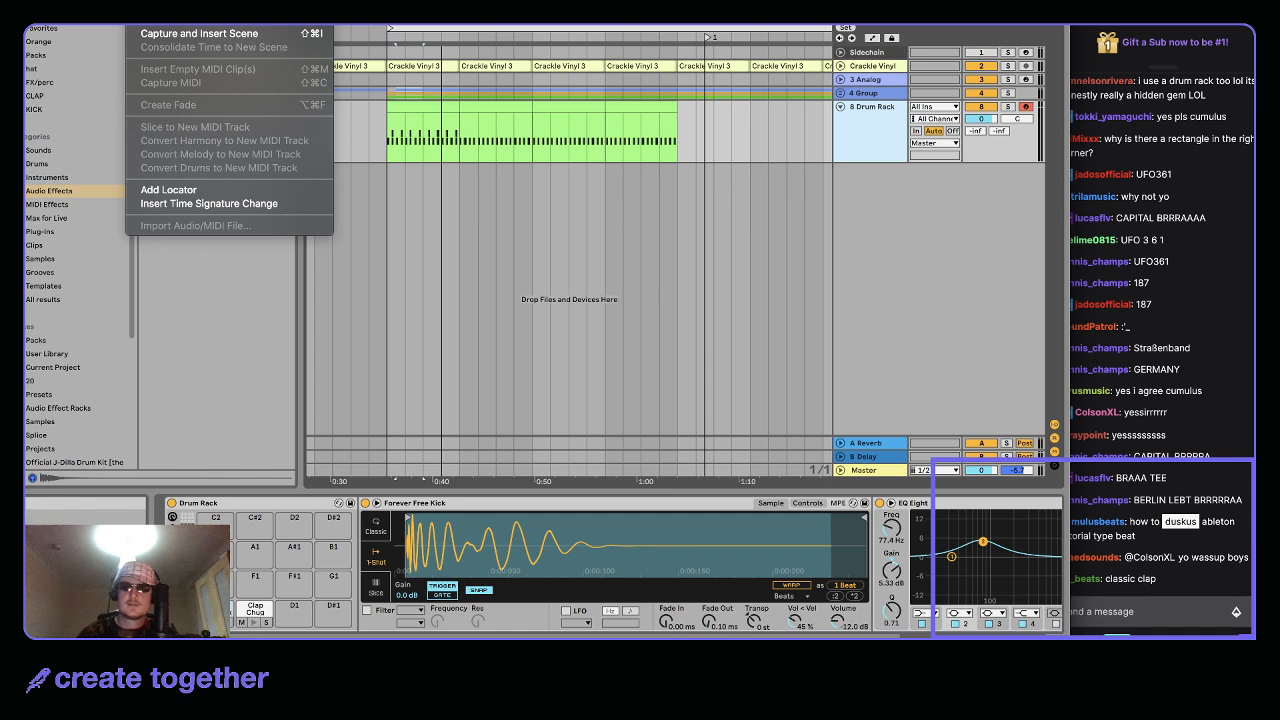
pyautogui.click(36, 175)
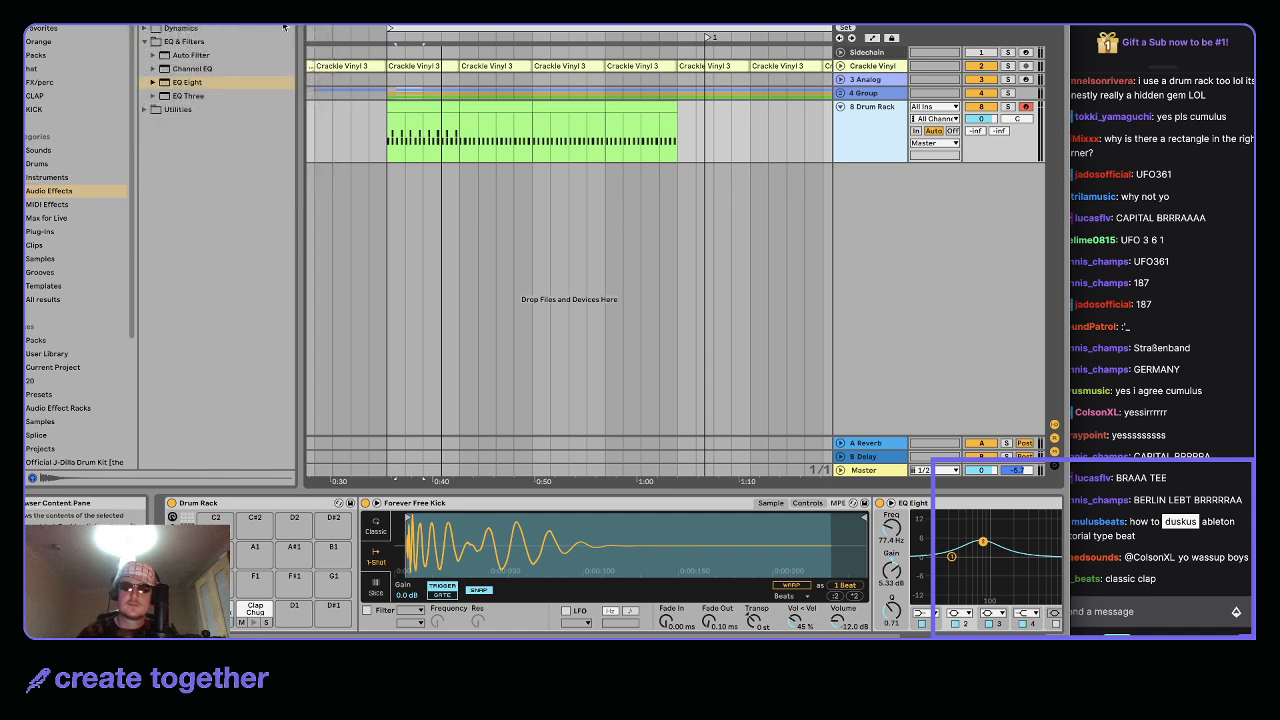
pyautogui.press('super+f')
pyautogui.press('BackSpace')
pyautogui.click(73, 394)
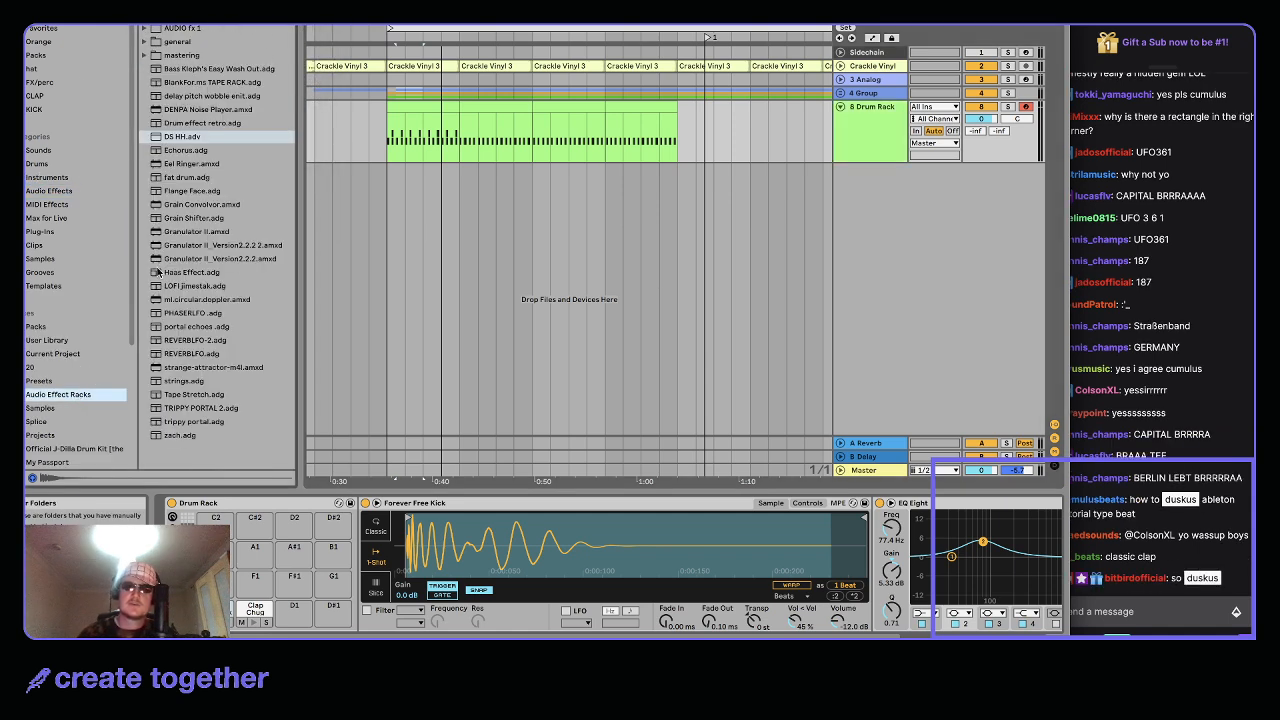
# Copy the clip at the start of the Sidechain track and paste it where the Drum Rack pattern begins
pyautogui.click(876, 56)
pyautogui.hscroll(-5, 414, 88)
pyautogui.click(366, 57)
pyautogui.scroll(-1, 567, 57)
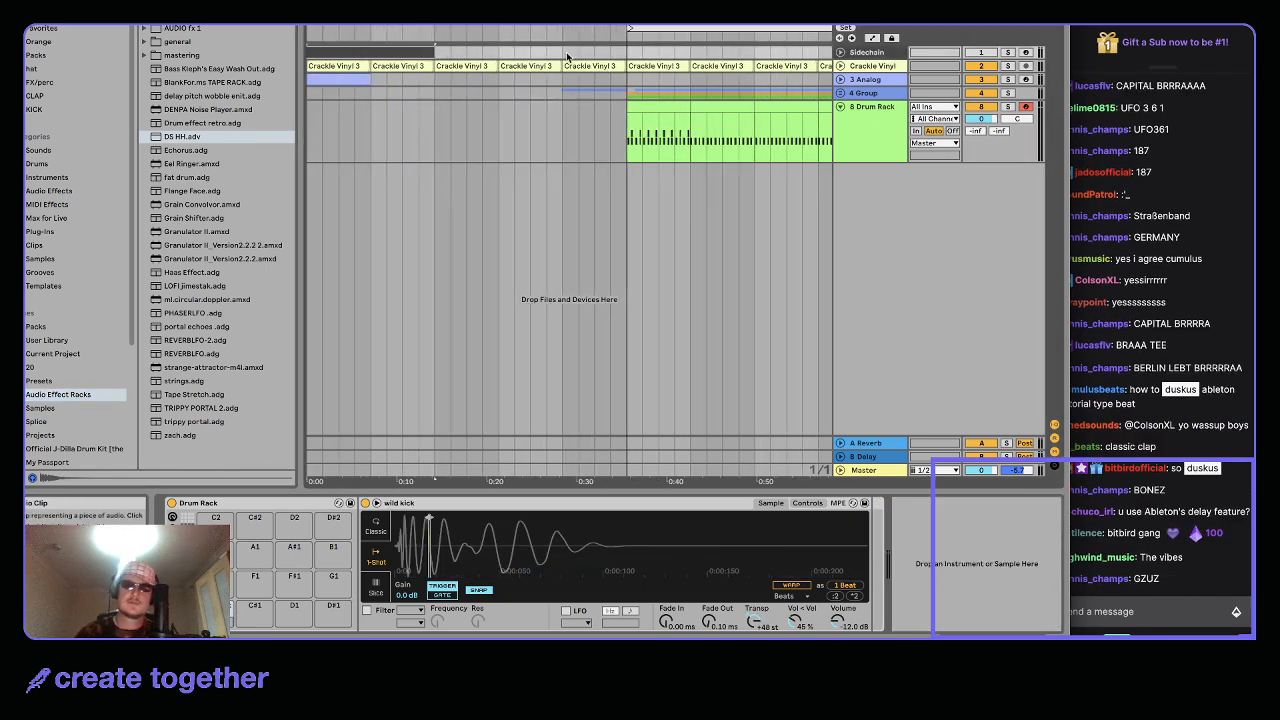
pyautogui.click(633, 54)
pyautogui.press('super+v')
pyautogui.click(80, 25)
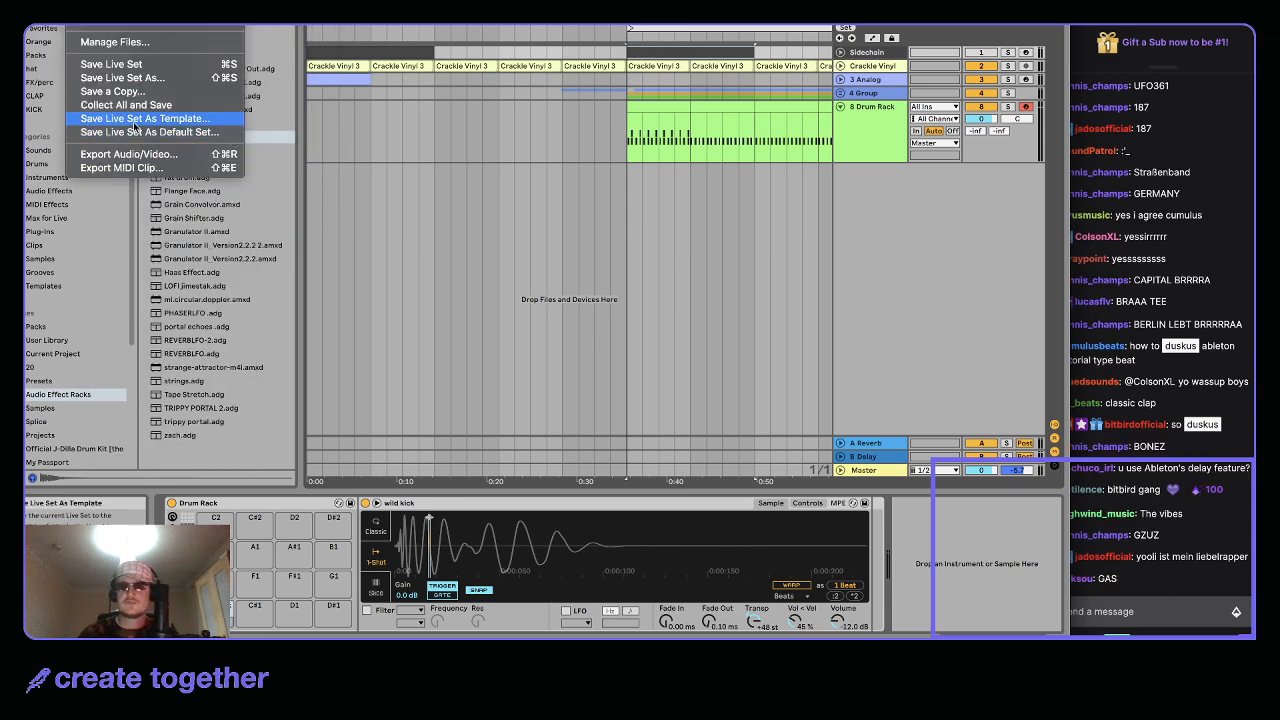
pyautogui.click(47, 287)
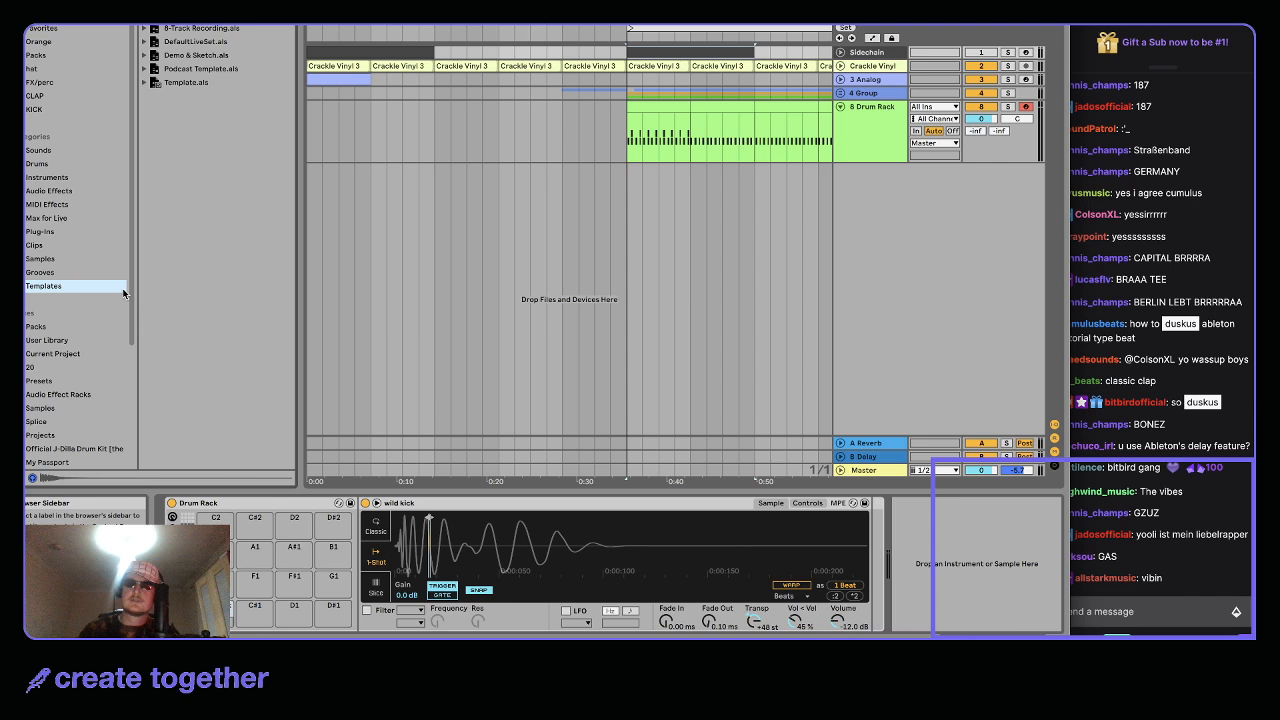
pyautogui.click(54, 369)
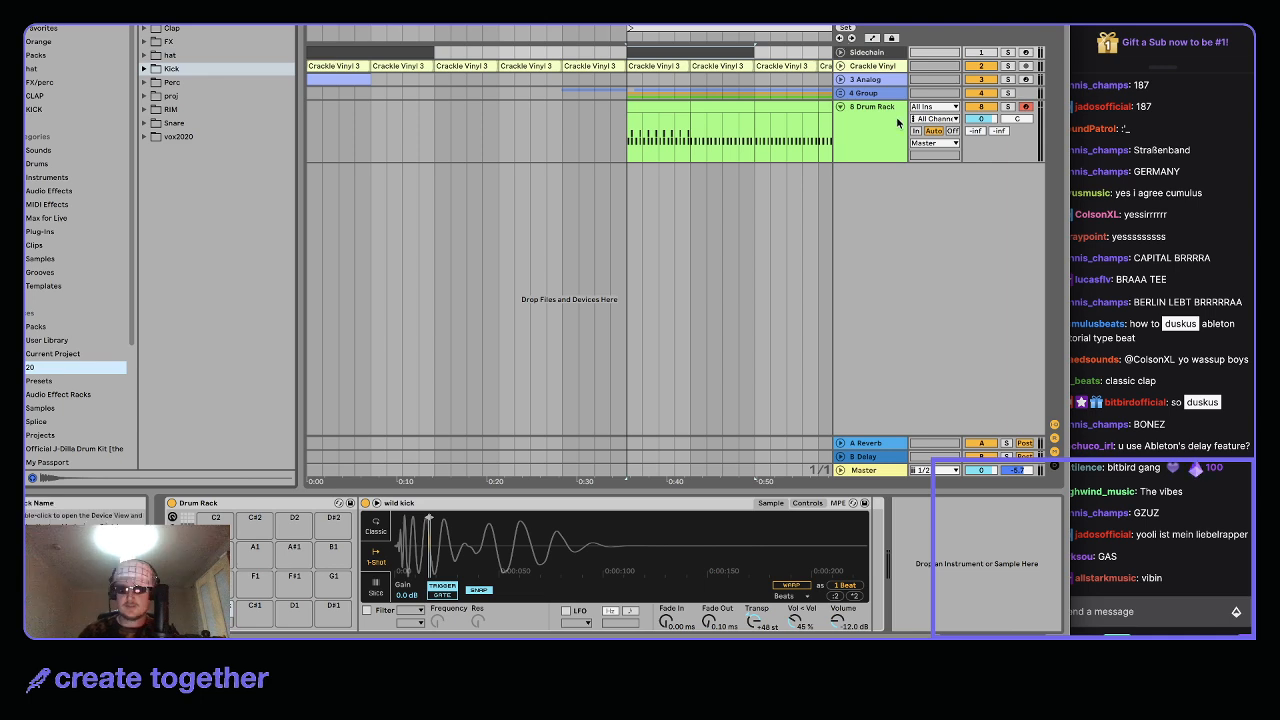
pyautogui.click(853, 118)
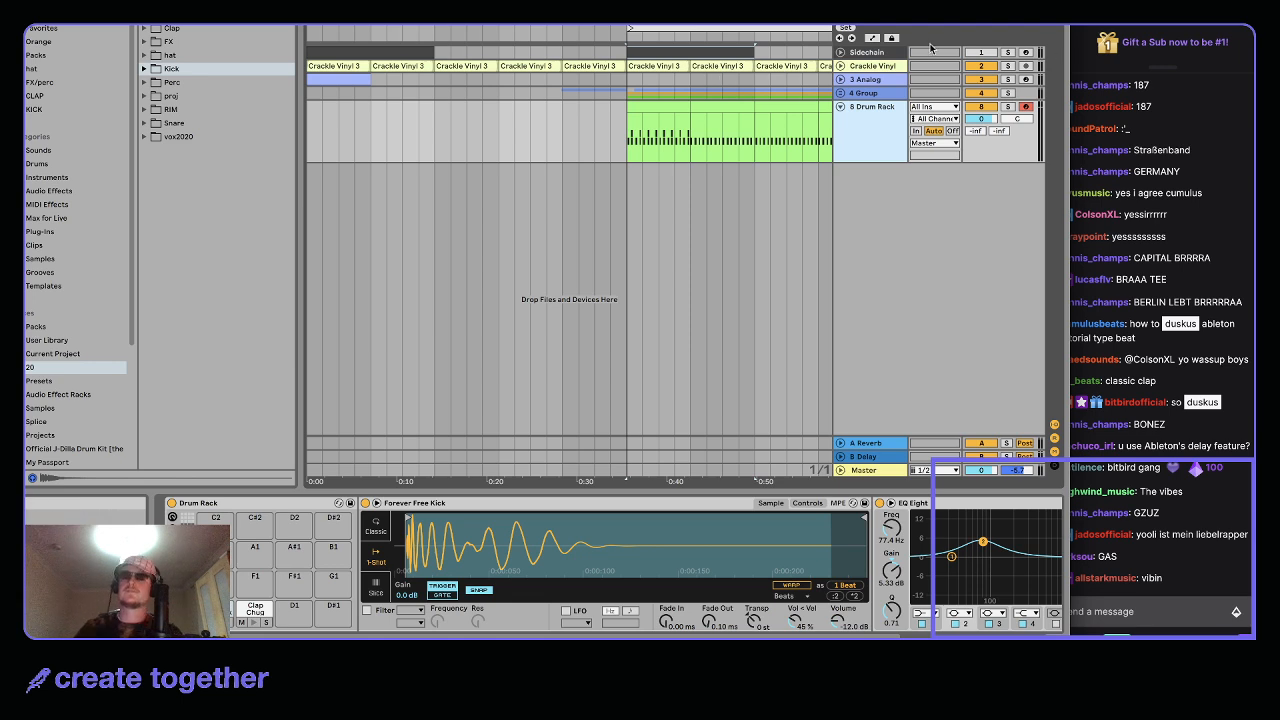
# Expand the Sidechain track, view the pasted clip's notes and the wild kick device, and briefly solo the track
pyautogui.click(840, 52)
pyautogui.doubleClick(665, 56)
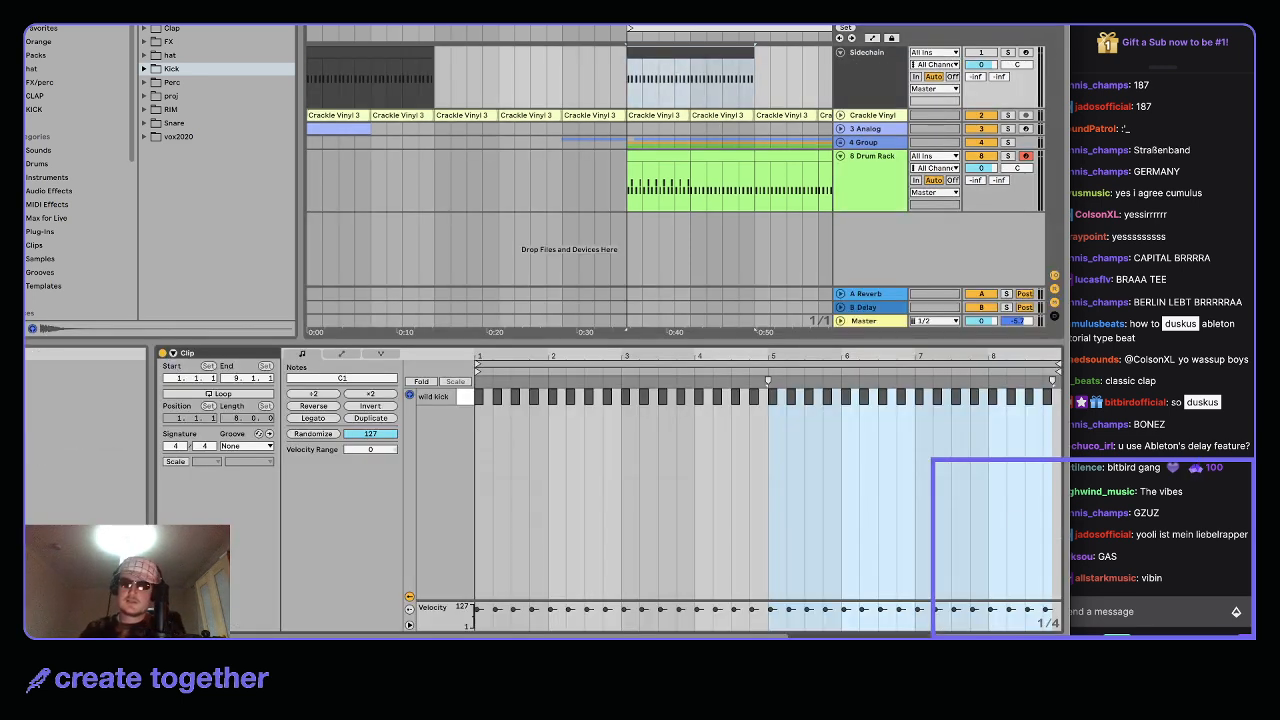
pyautogui.hotkey('shift', 'Tab')
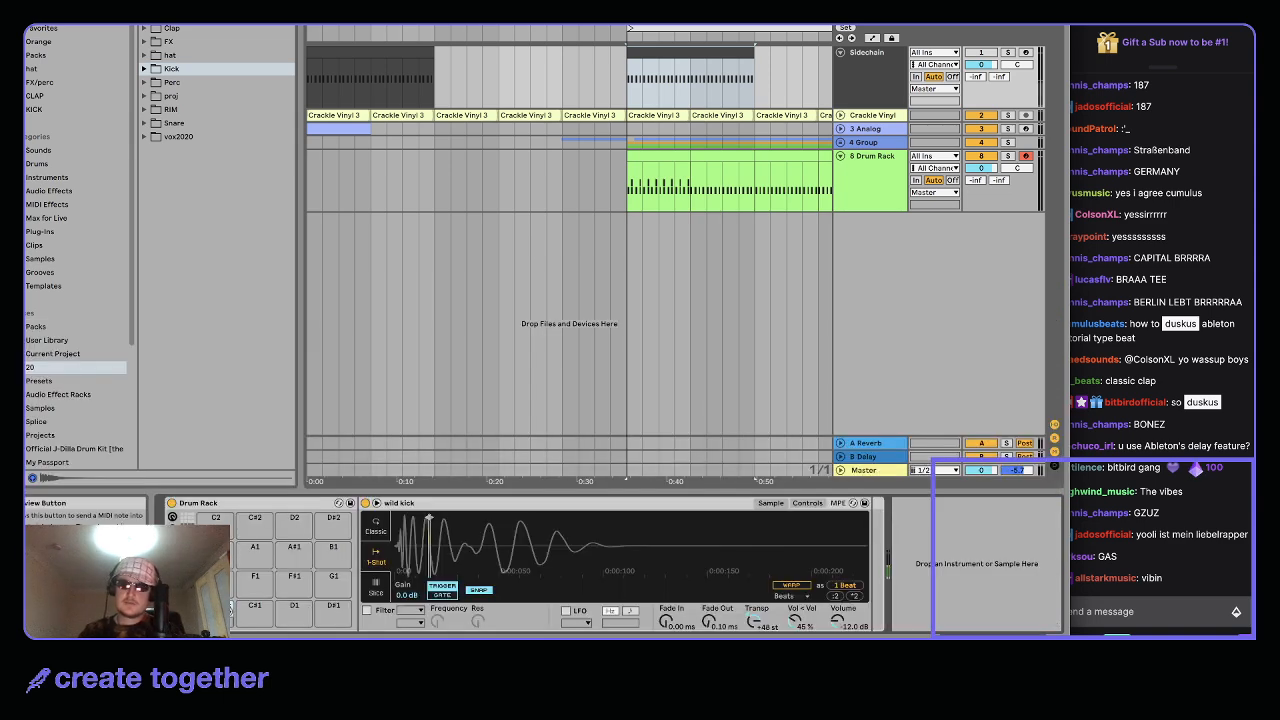
pyautogui.click(1008, 52)
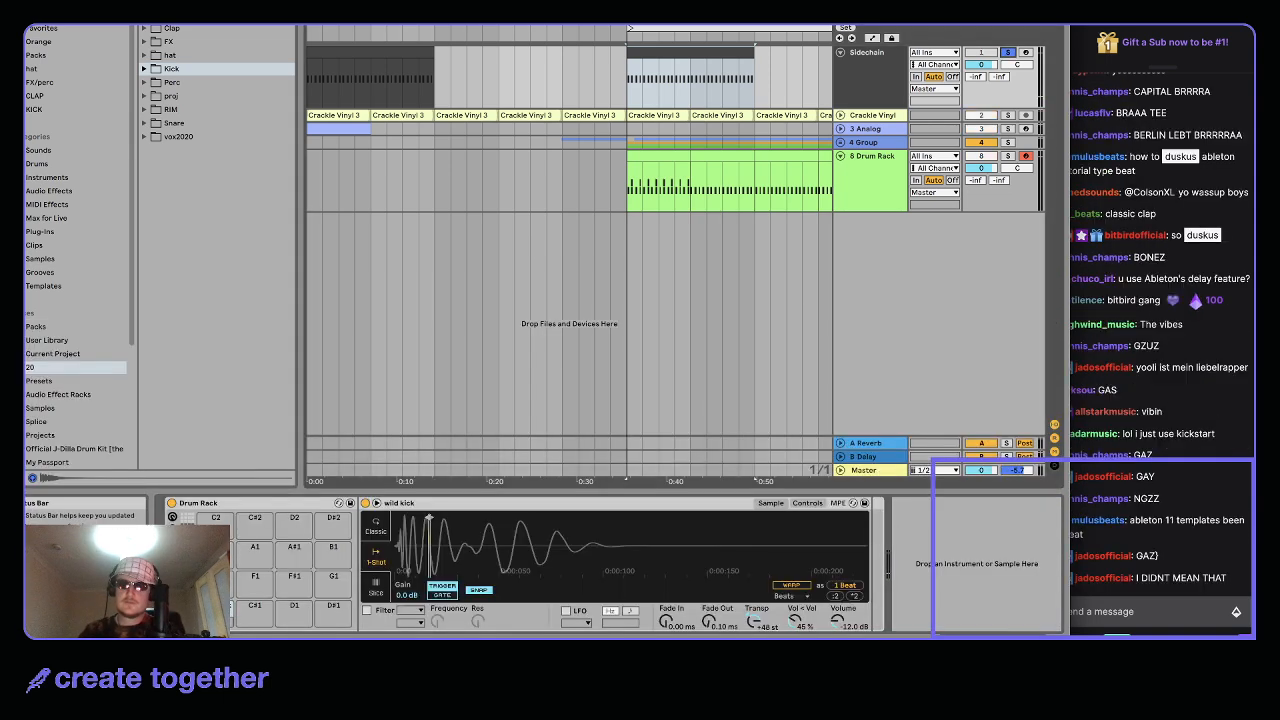
pyautogui.click(1008, 52)
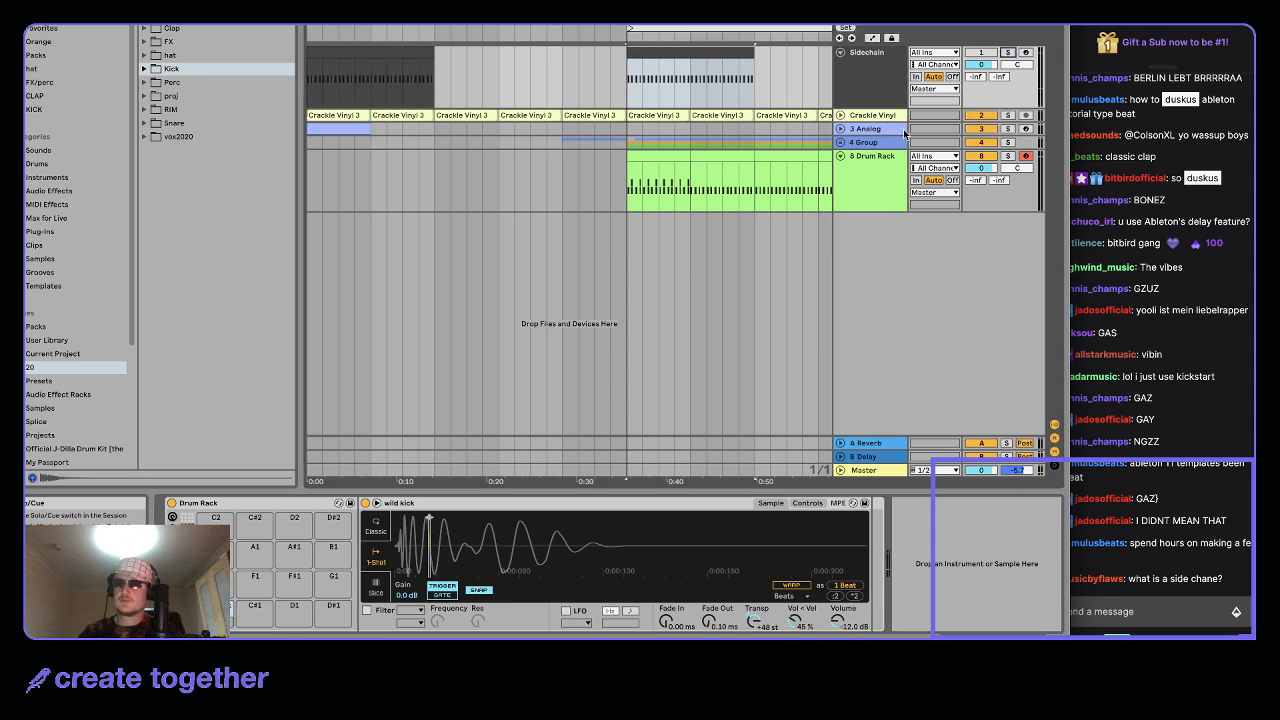
# Expand the track group, solo its Analog track, and set the Auto Filter to 400 Hz with a resonance of 8.0
pyautogui.click(866, 143)
pyautogui.click(840, 143)
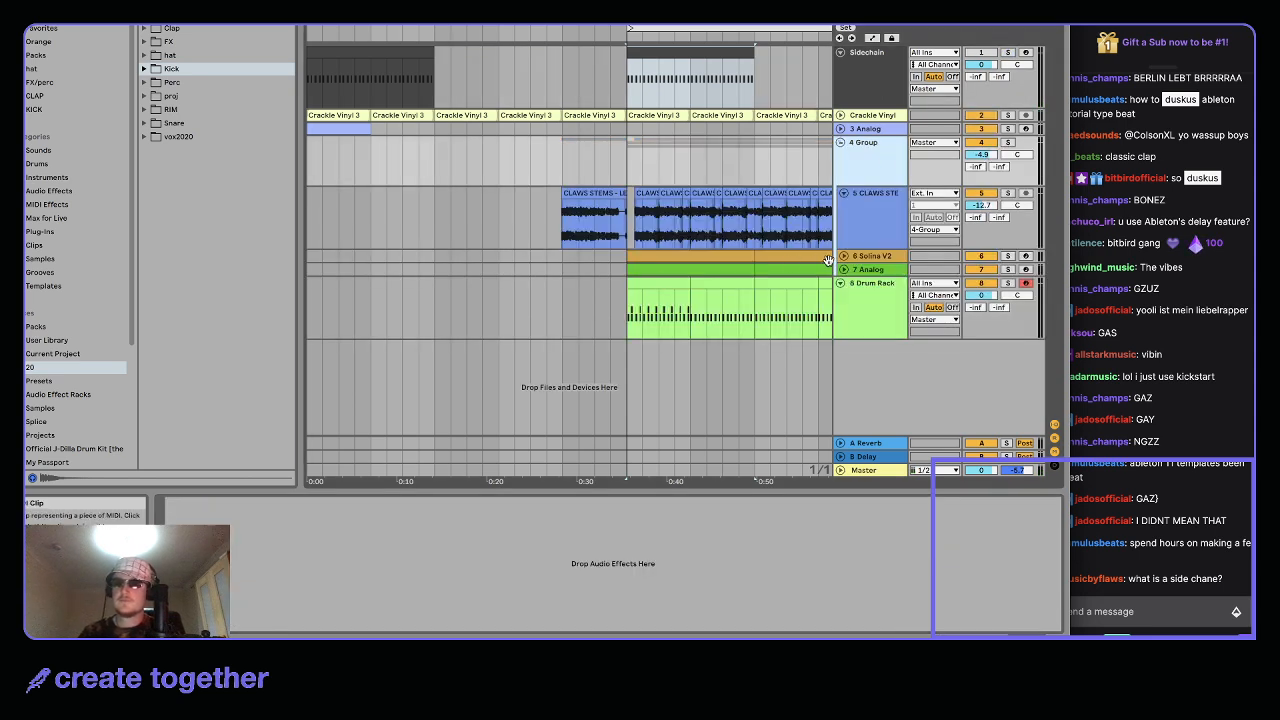
pyautogui.click(864, 269)
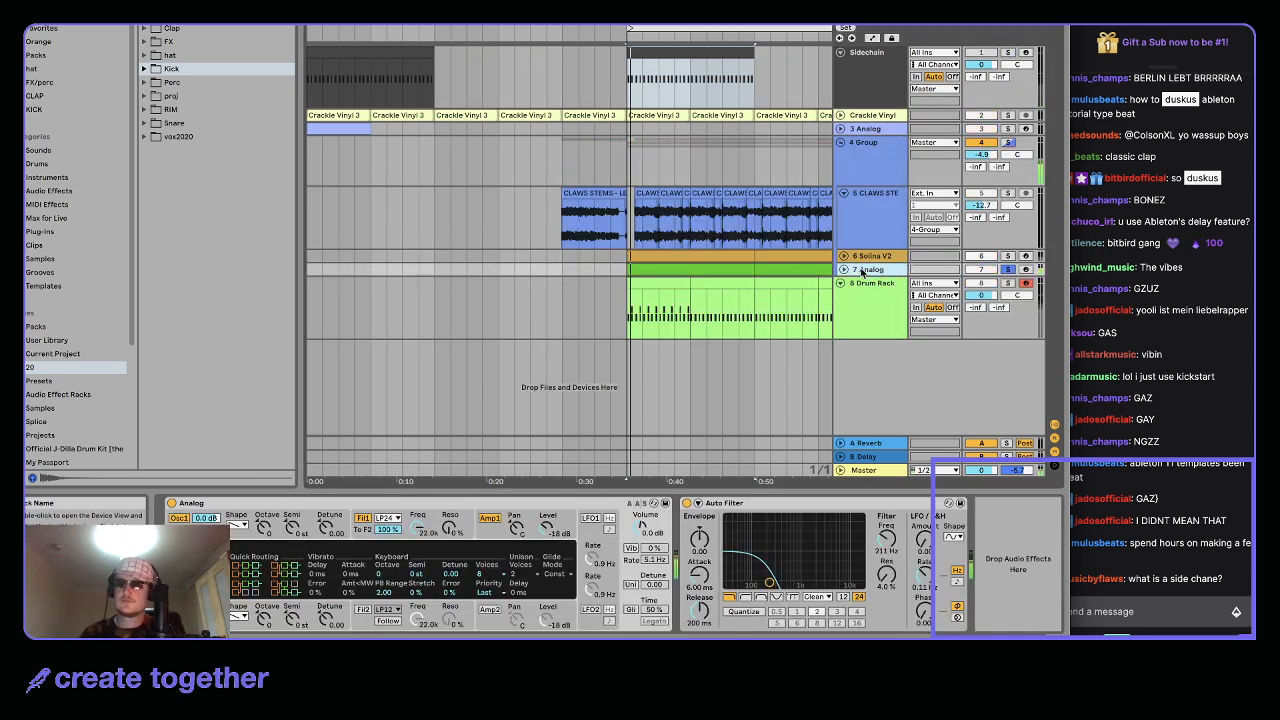
pyautogui.click(1008, 270)
pyautogui.moveTo(780, 574); pyautogui.dragTo(783, 580)
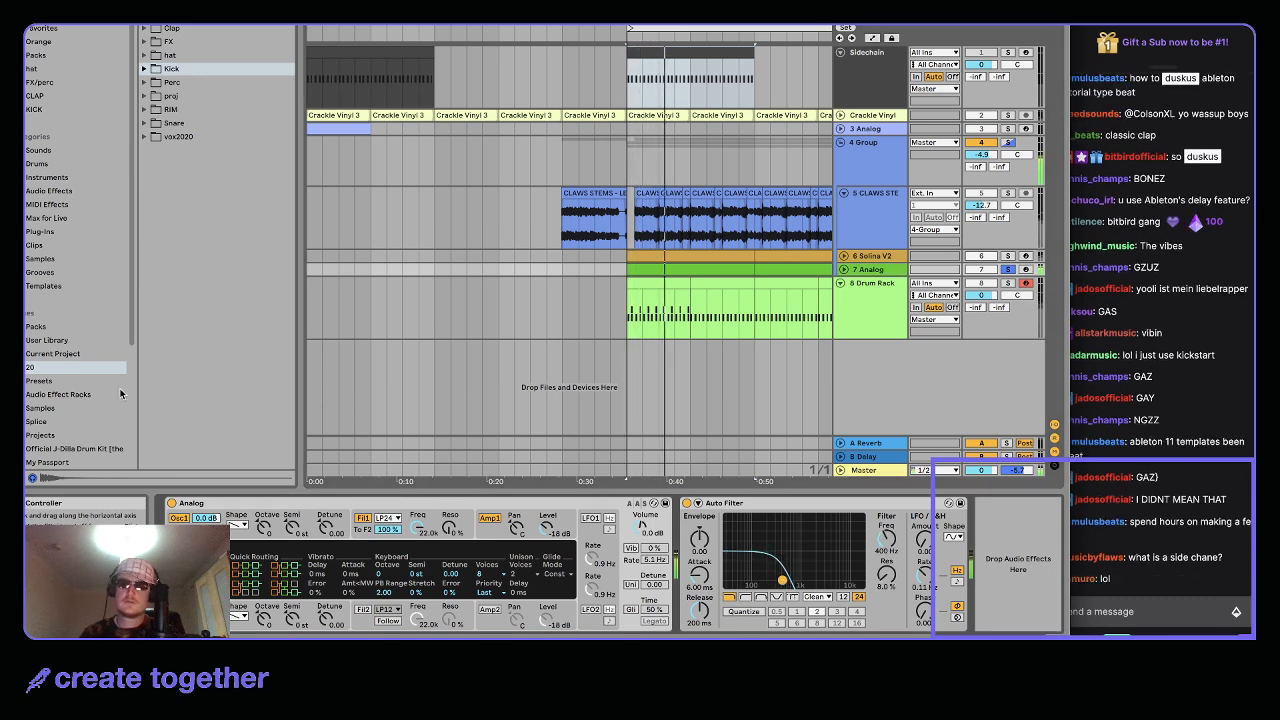
# Add the Live 8 Compressor preset from the general audio effect rack folder after the Auto Filter on the grouped Analog track
pyautogui.click(54, 395)
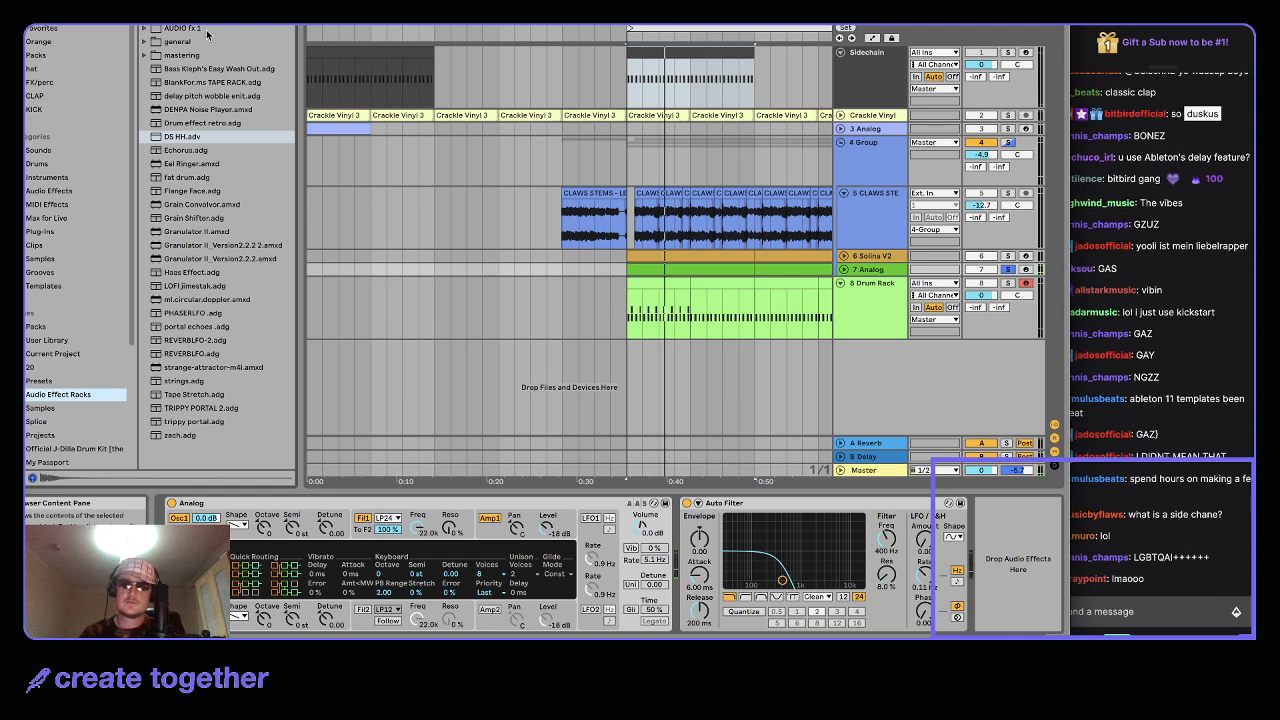
pyautogui.click(146, 42)
pyautogui.moveTo(212, 122); pyautogui.dragTo(1006, 530)
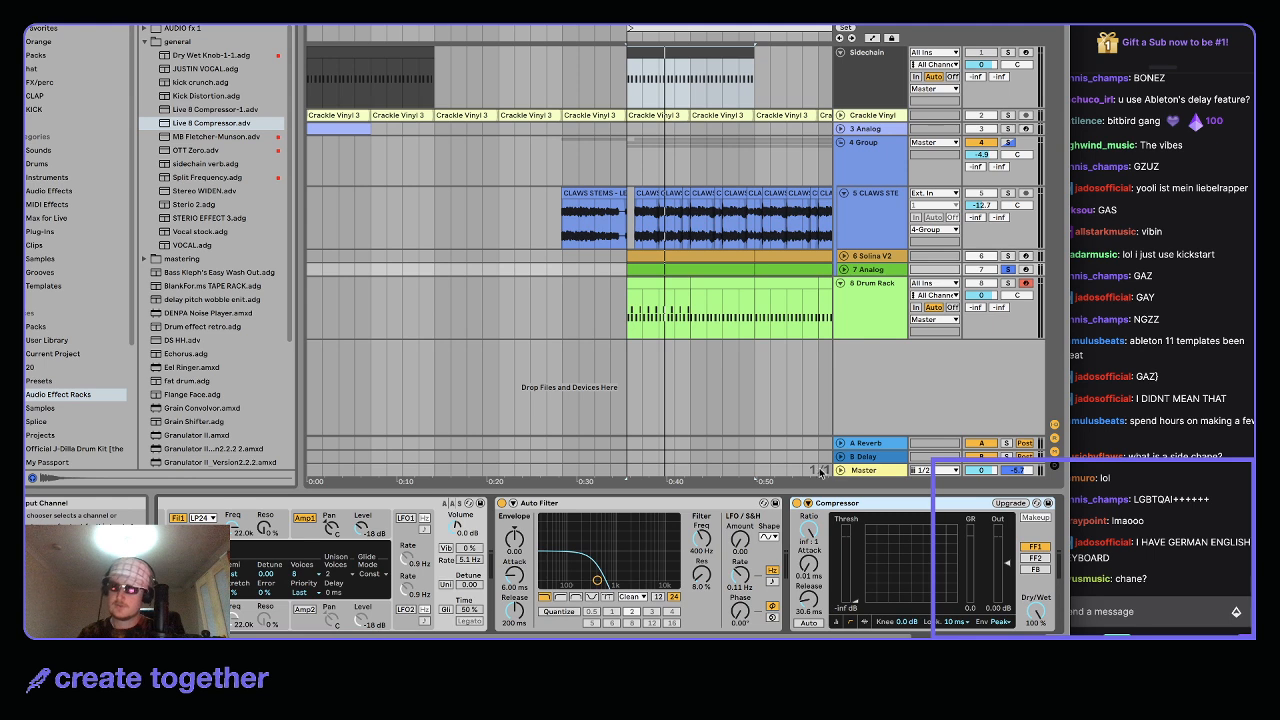
# Enable the Compressor's external sidechain with the Sidechain track as its audio source, and play back the result
pyautogui.click(807, 504)
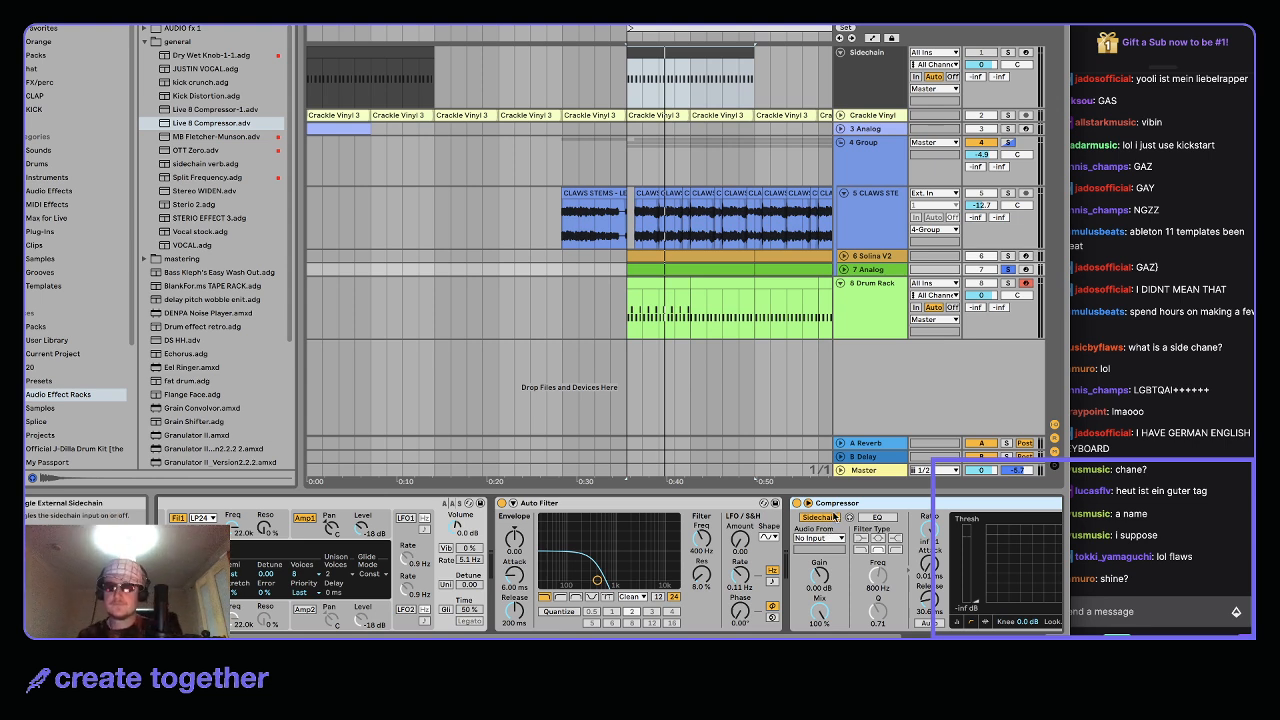
pyautogui.click(835, 539)
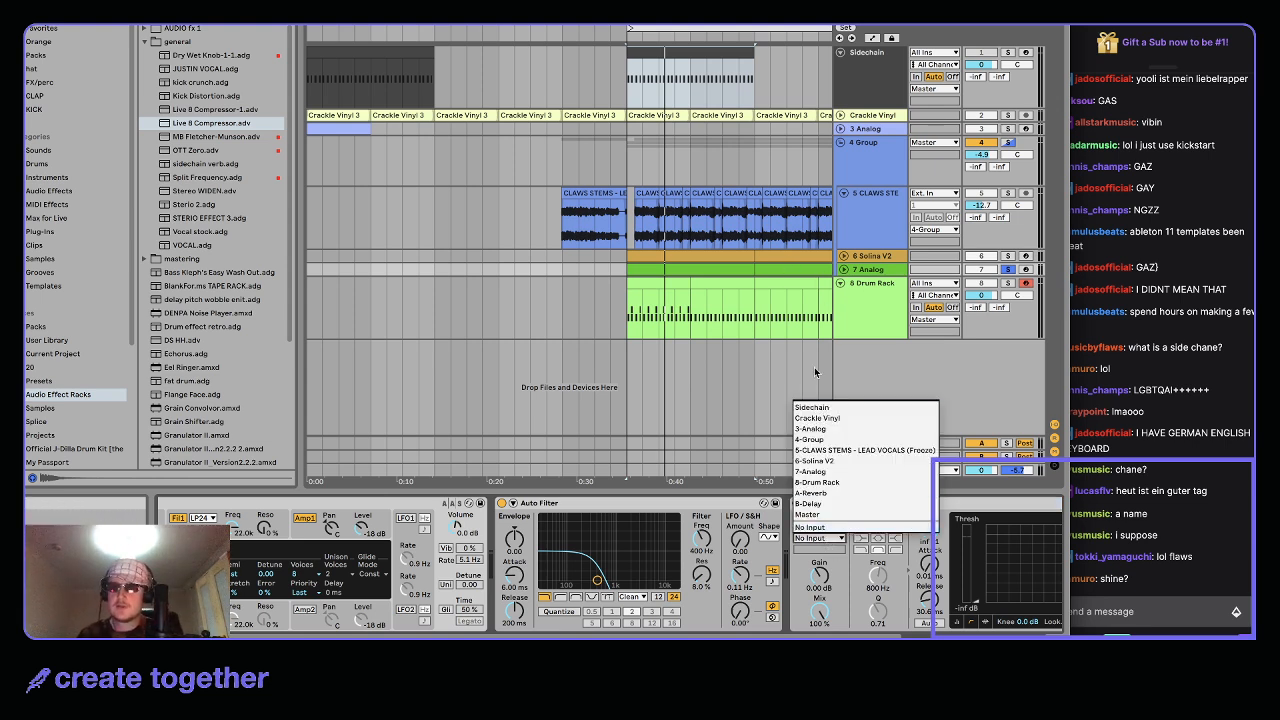
pyautogui.click(829, 408)
pyautogui.press('space')
pyautogui.hscroll(4, 950, 590)
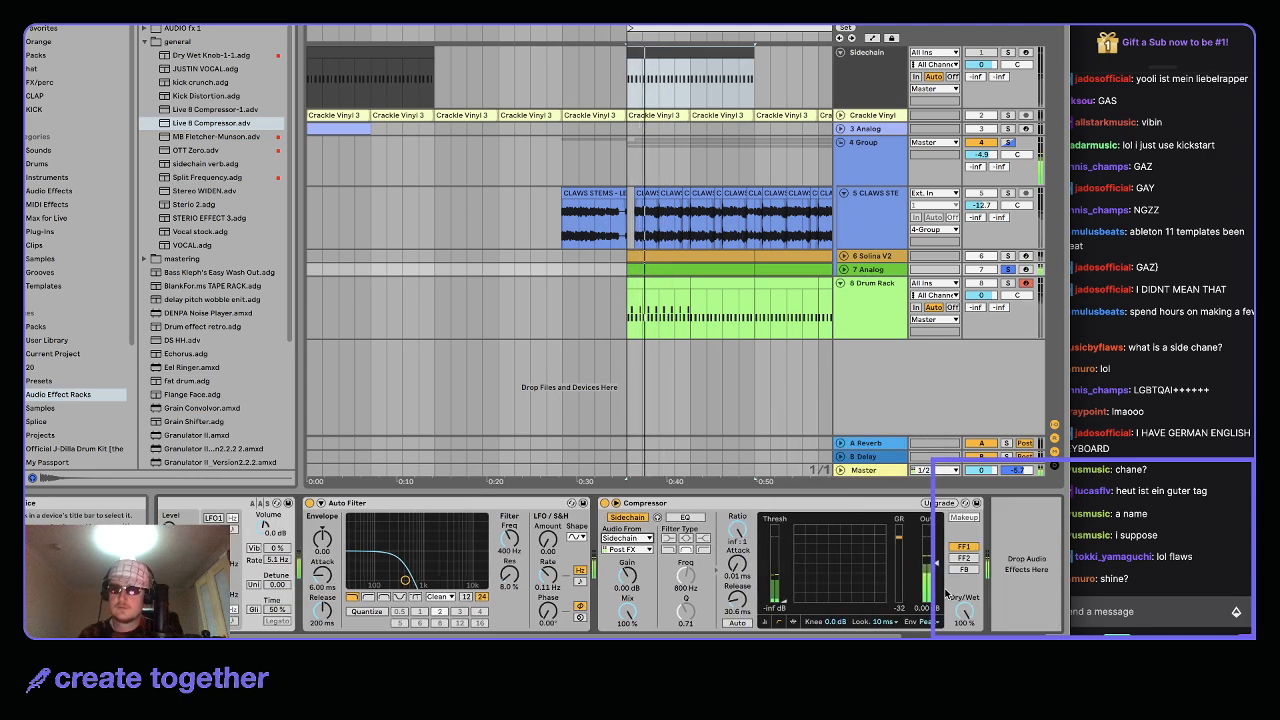
# Copy the sidechained Compressor onto the CLAWS STEMS vocal track and turn off the solo
pyautogui.click(855, 218)
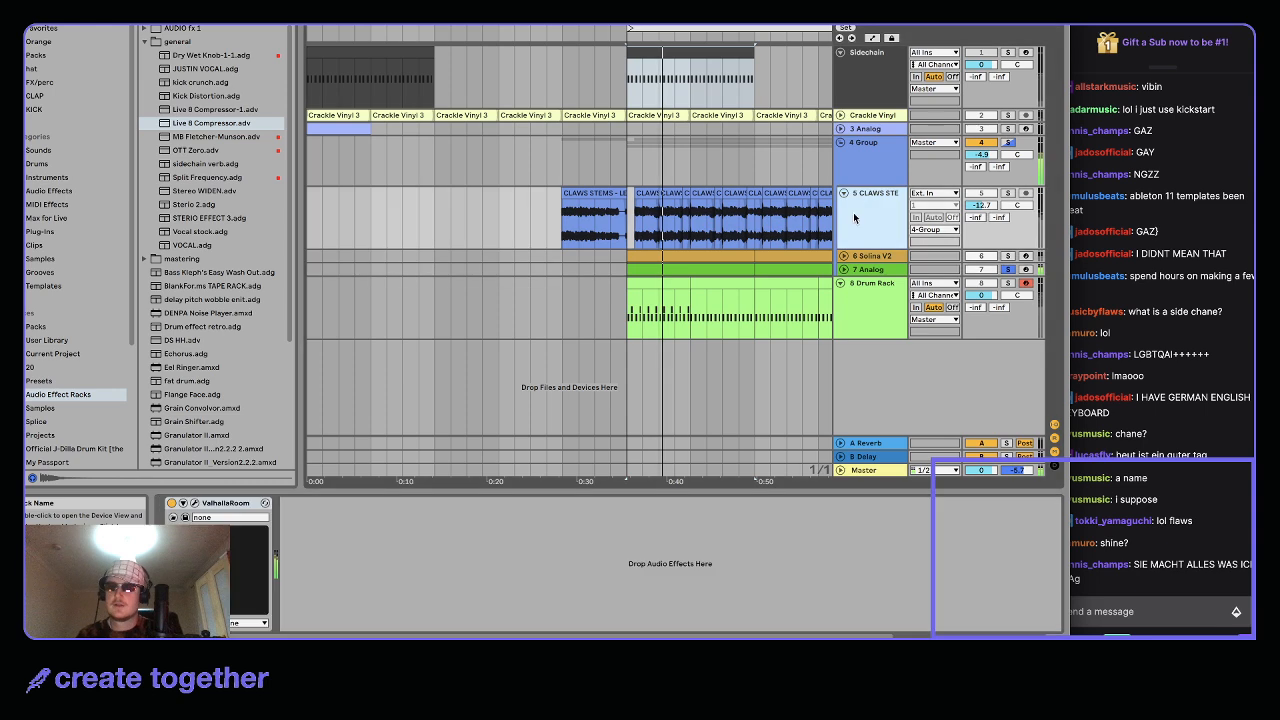
pyautogui.click(928, 171)
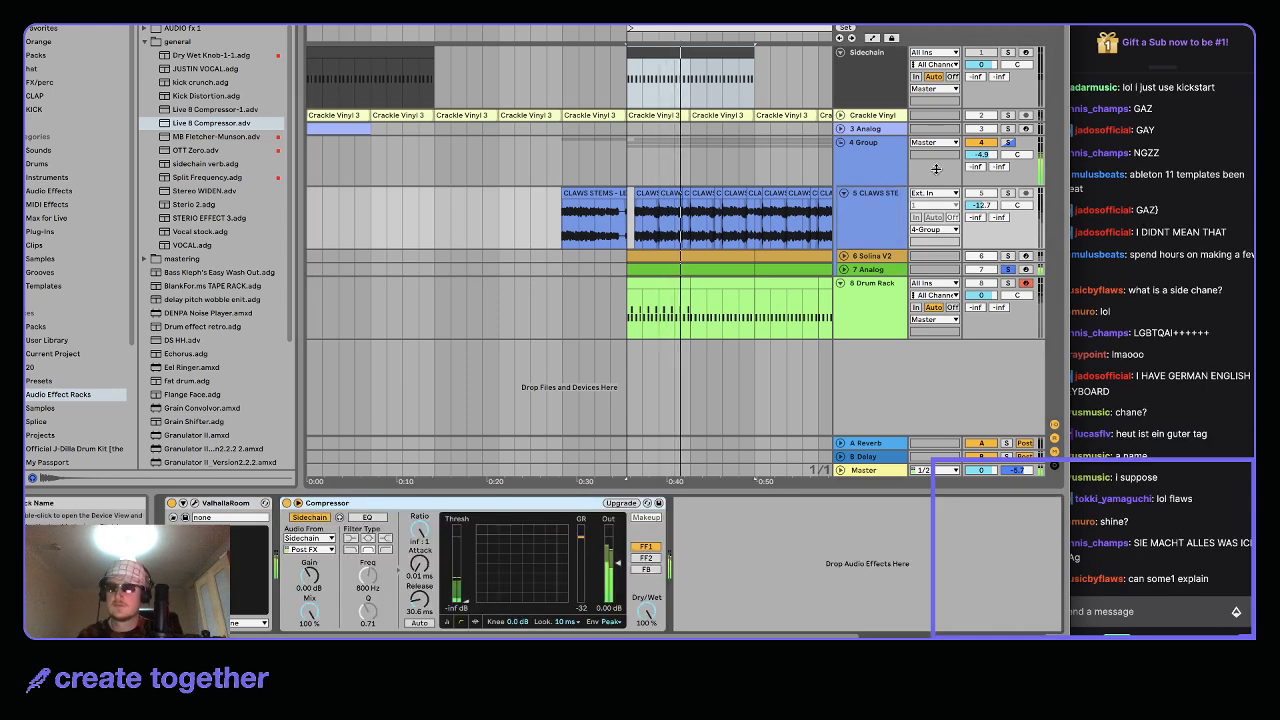
pyautogui.click(1008, 142)
# Duplicate the kick and clap clip along the Drum Rack track over the remaining kick-only clips
pyautogui.click(650, 283)
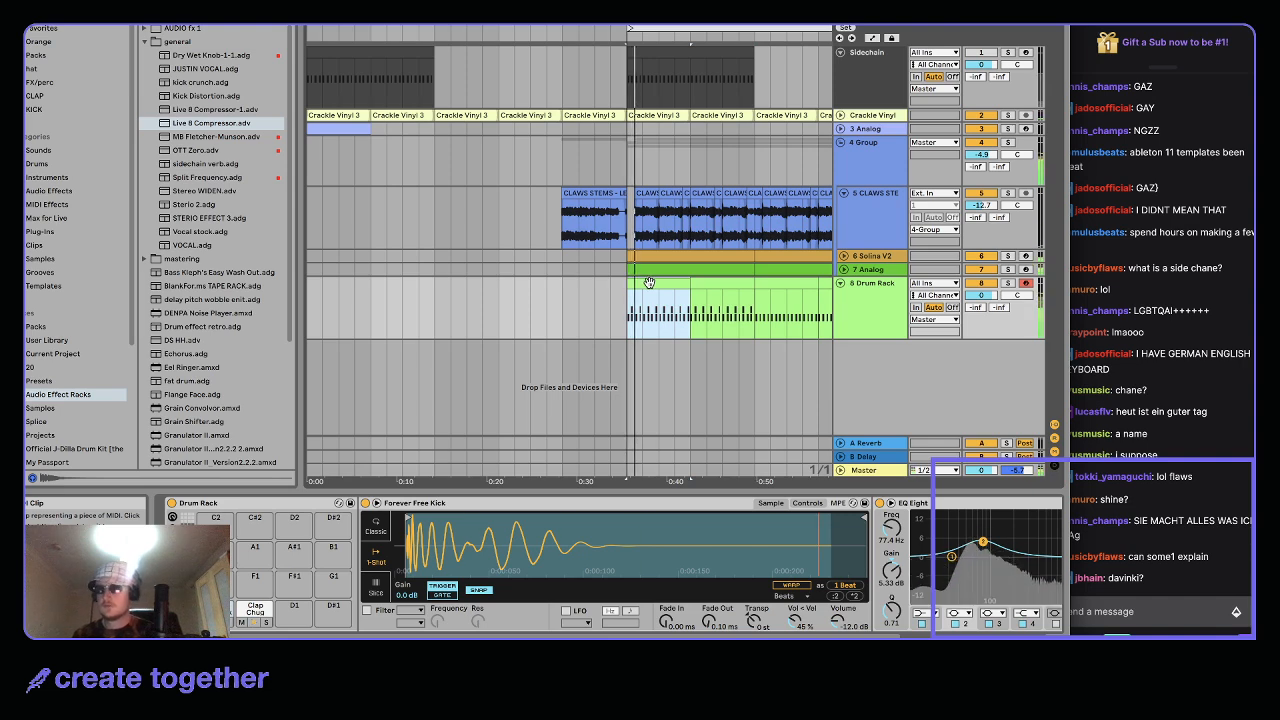
pyautogui.click(717, 272)
pyautogui.click(709, 283)
pyautogui.press('super+d')
pyautogui.scroll(-2, 584, 279)
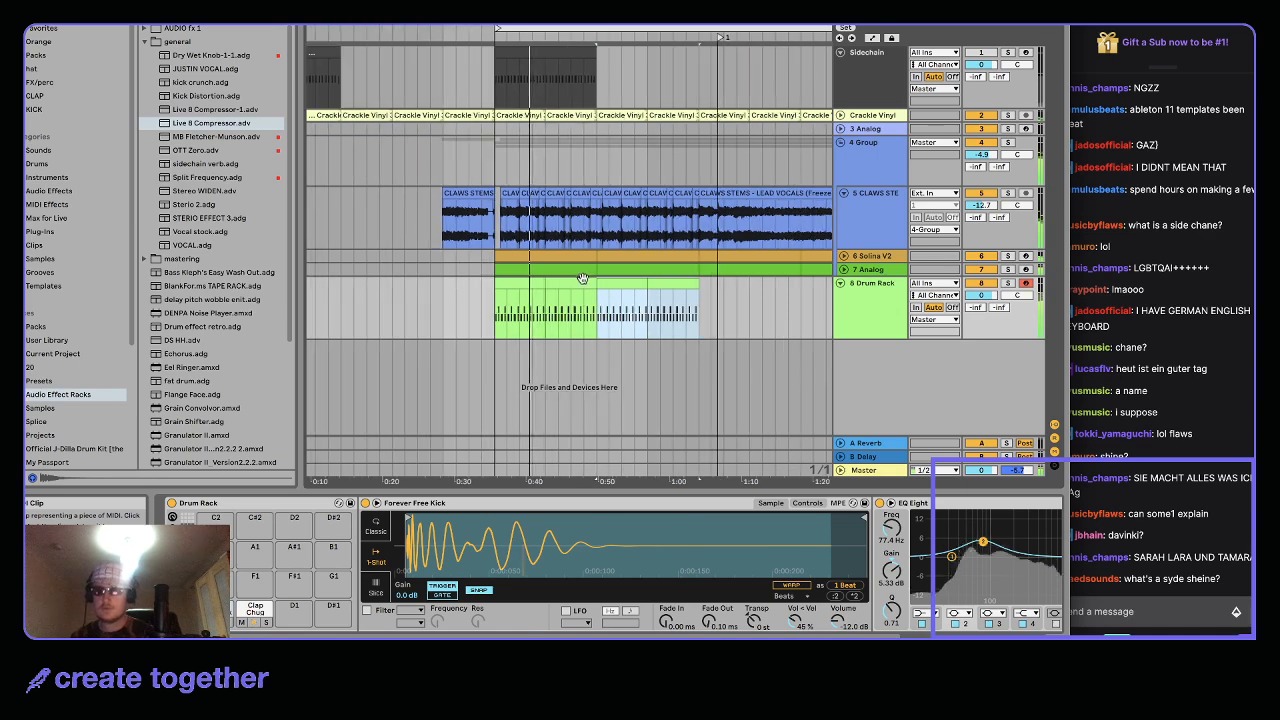
pyautogui.scroll(3, 520, 220)
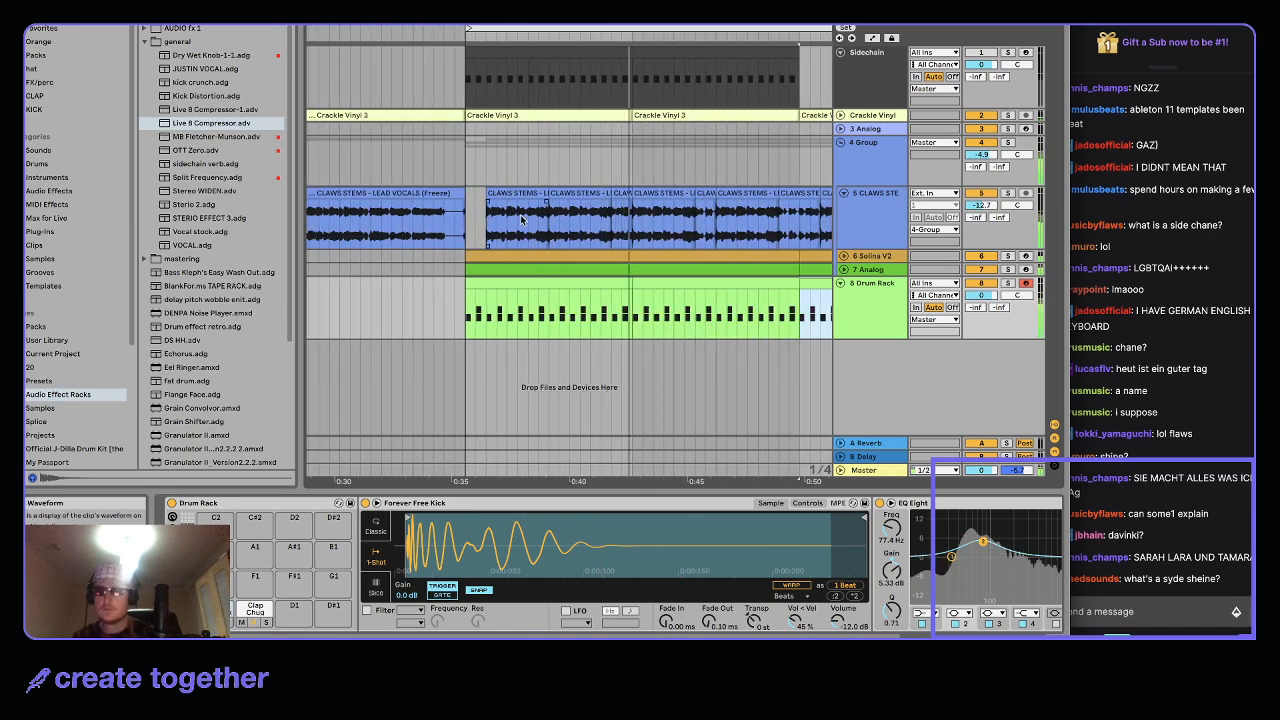
pyautogui.scroll(-3, 520, 220)
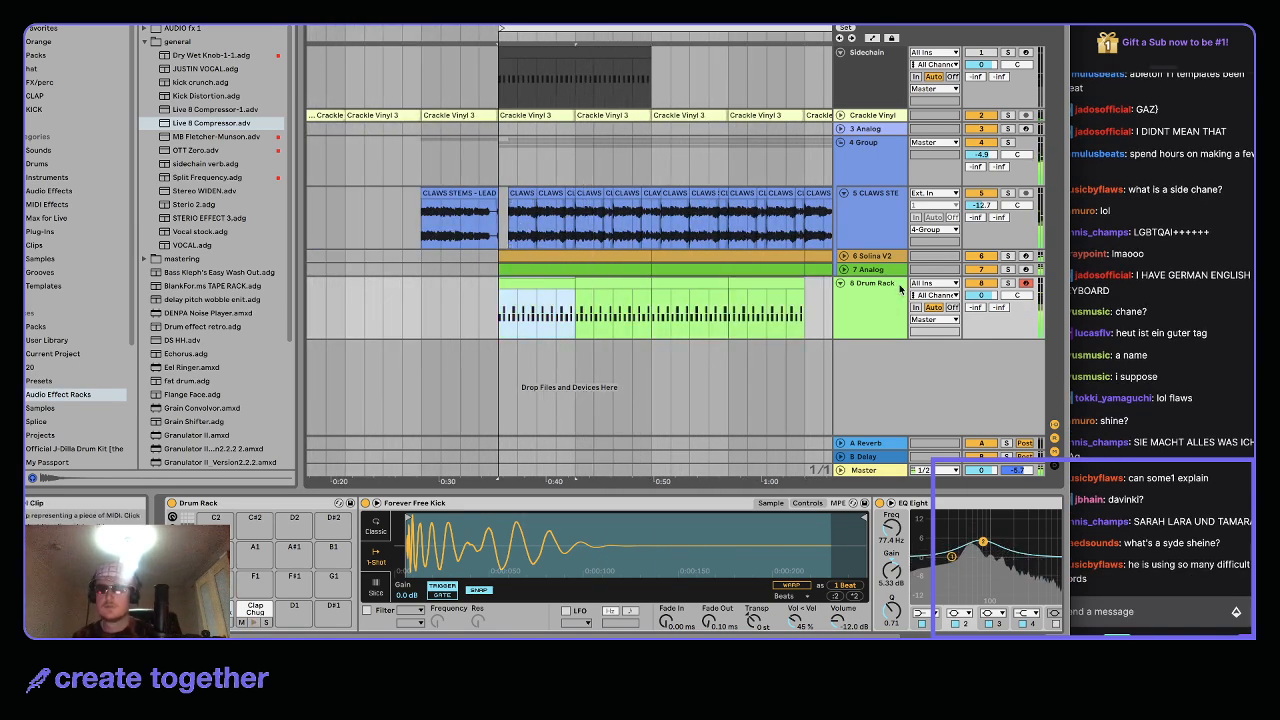
# Expand the Analog track in the group, duplicate it, and solo the copy
pyautogui.click(860, 257)
pyautogui.click(862, 269)
pyautogui.click(844, 270)
pyautogui.press('super+d')
pyautogui.click(1008, 332)
# Consolidate the first clips on the duplicated Analog track into one 16-bar clip and delete its F2–C4 notes, keeping the bass notes
pyautogui.moveTo(530, 346); pyautogui.dragTo(780, 348)
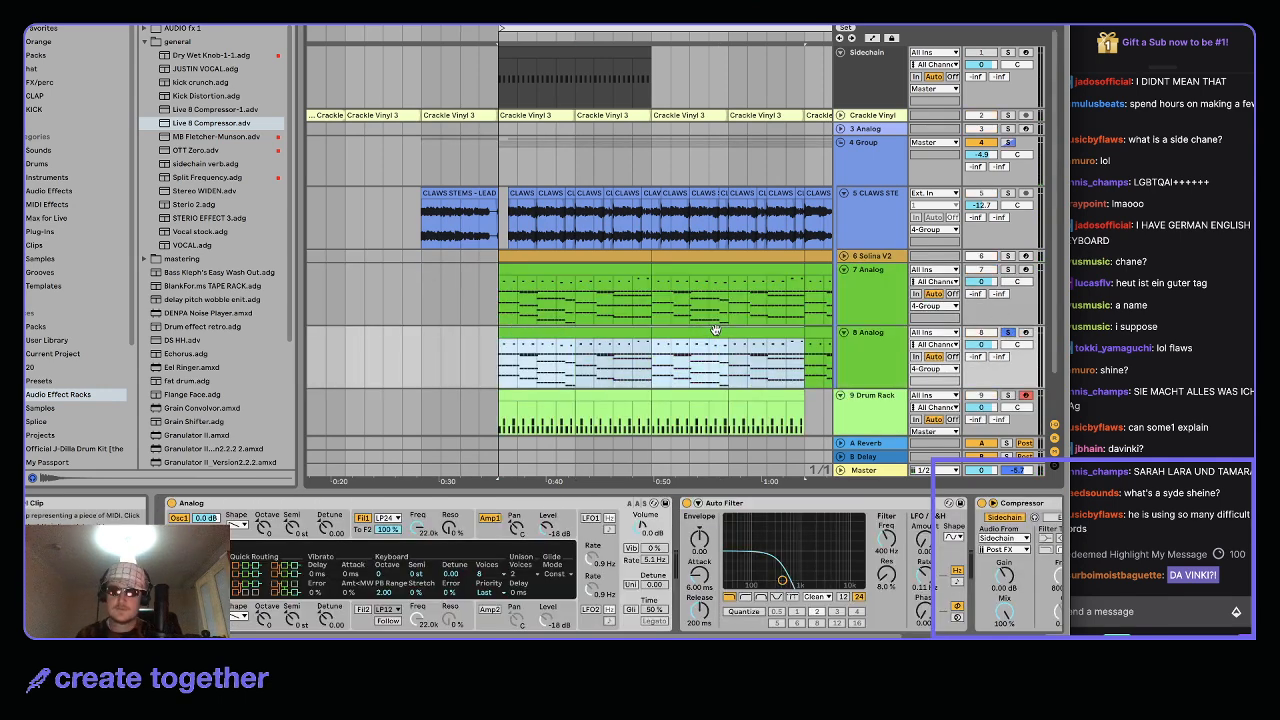
pyautogui.press('super+j')
pyautogui.doubleClick(715, 329)
pyautogui.moveTo(478, 500); pyautogui.dragTo(1062, 420)
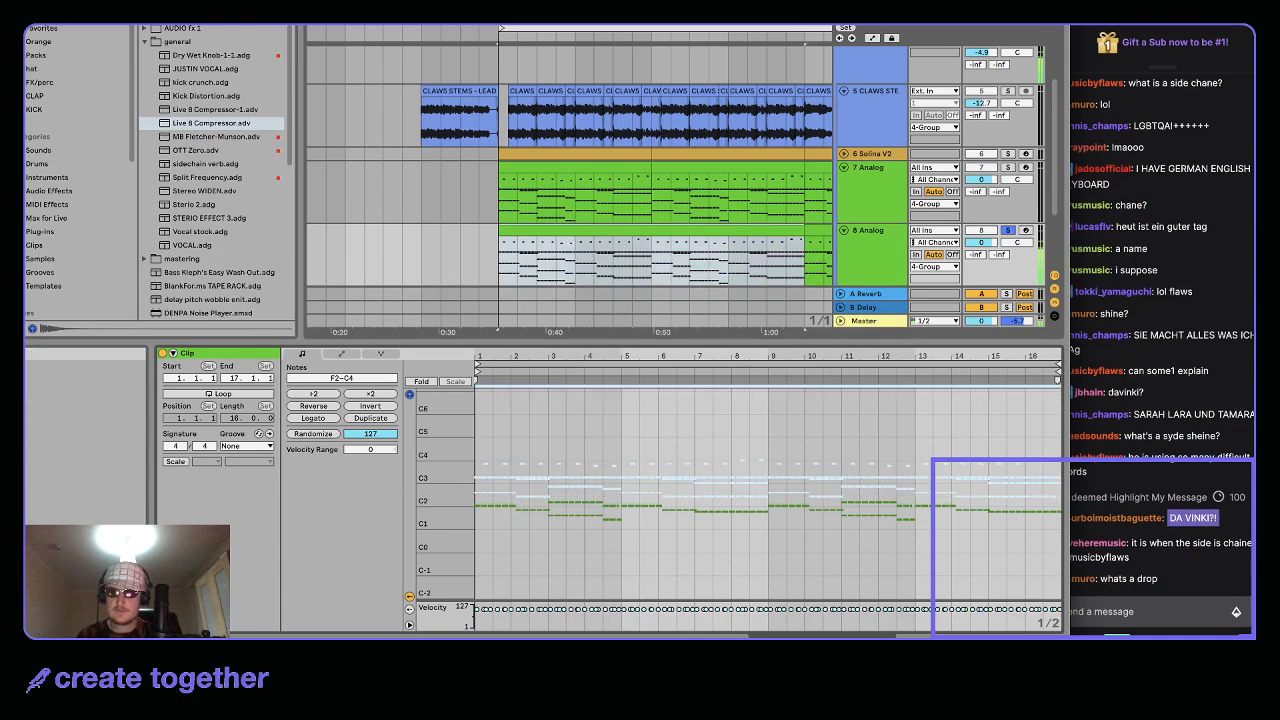
pyautogui.press('Delete')
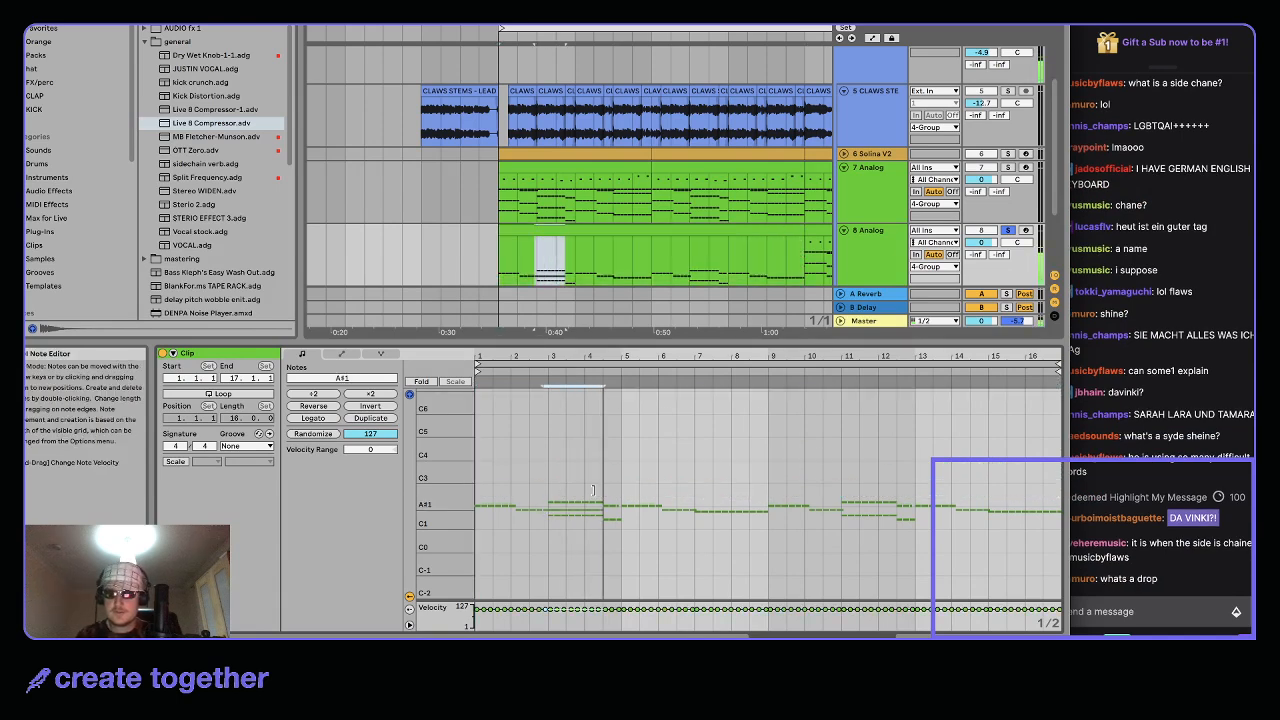
# Delete the remaining upper notes from the bass clip on 8 Analog and transpose all its notes down one octave
pyautogui.click(549, 511)
pyautogui.moveTo(554, 511); pyautogui.dragTo(617, 495)
pyautogui.press('Delete')
pyautogui.moveTo(847, 507); pyautogui.dragTo(945, 481)
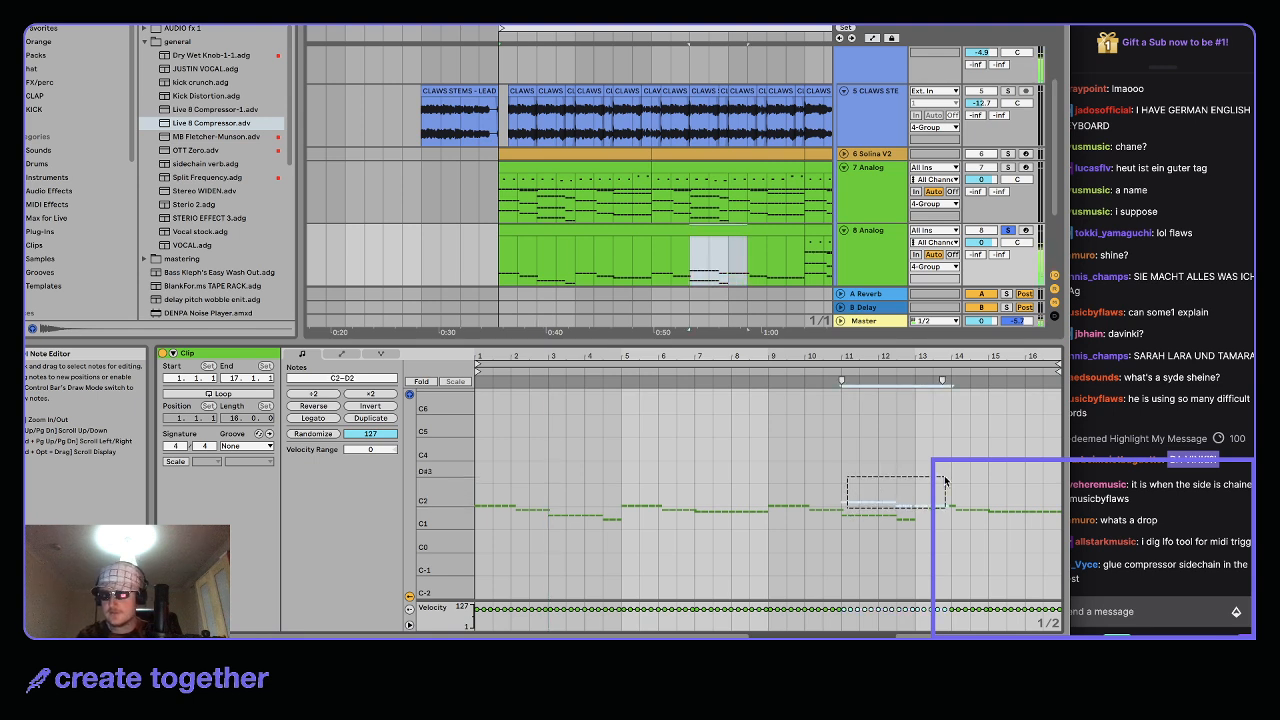
pyautogui.press('Delete')
pyautogui.press('super+a')
pyautogui.hotkey('shift', 'Down')
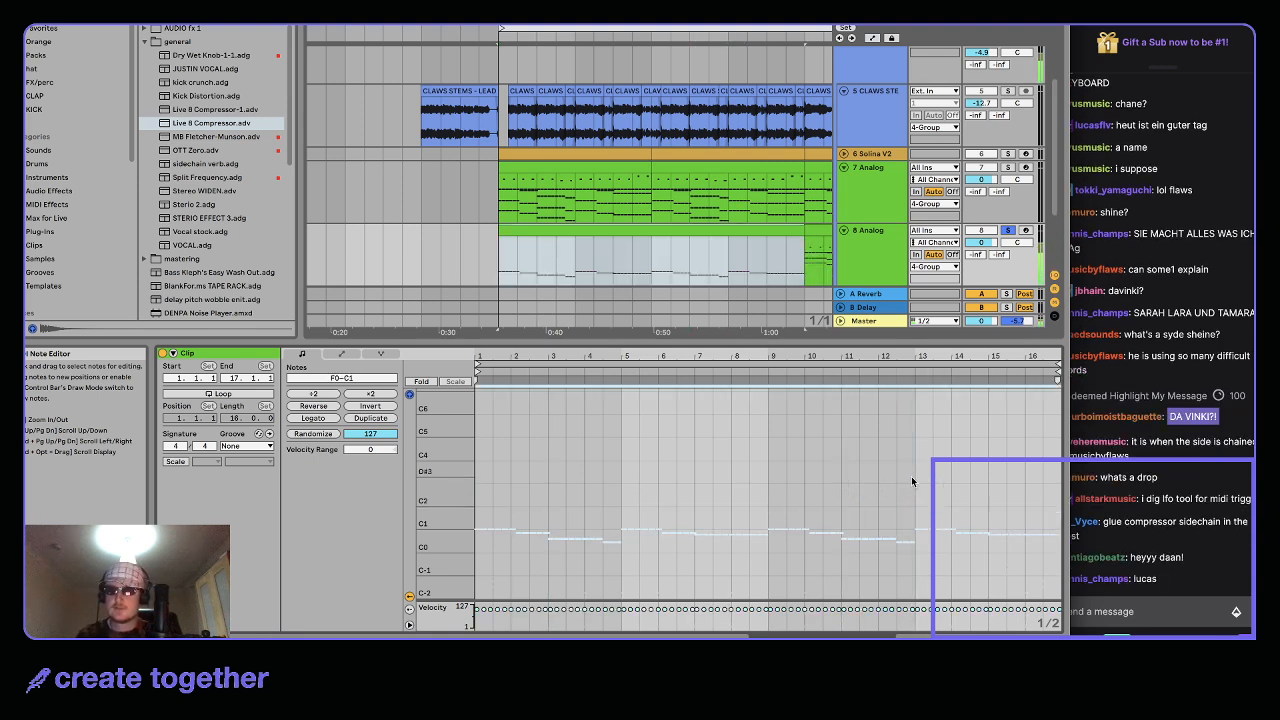
# During playback, open ValhallaRoom on the CLAWS STEMS vocal track and reduce the reverb decay to about 0.22 s
pyautogui.press('space')
pyautogui.scroll(3, 905, 220)
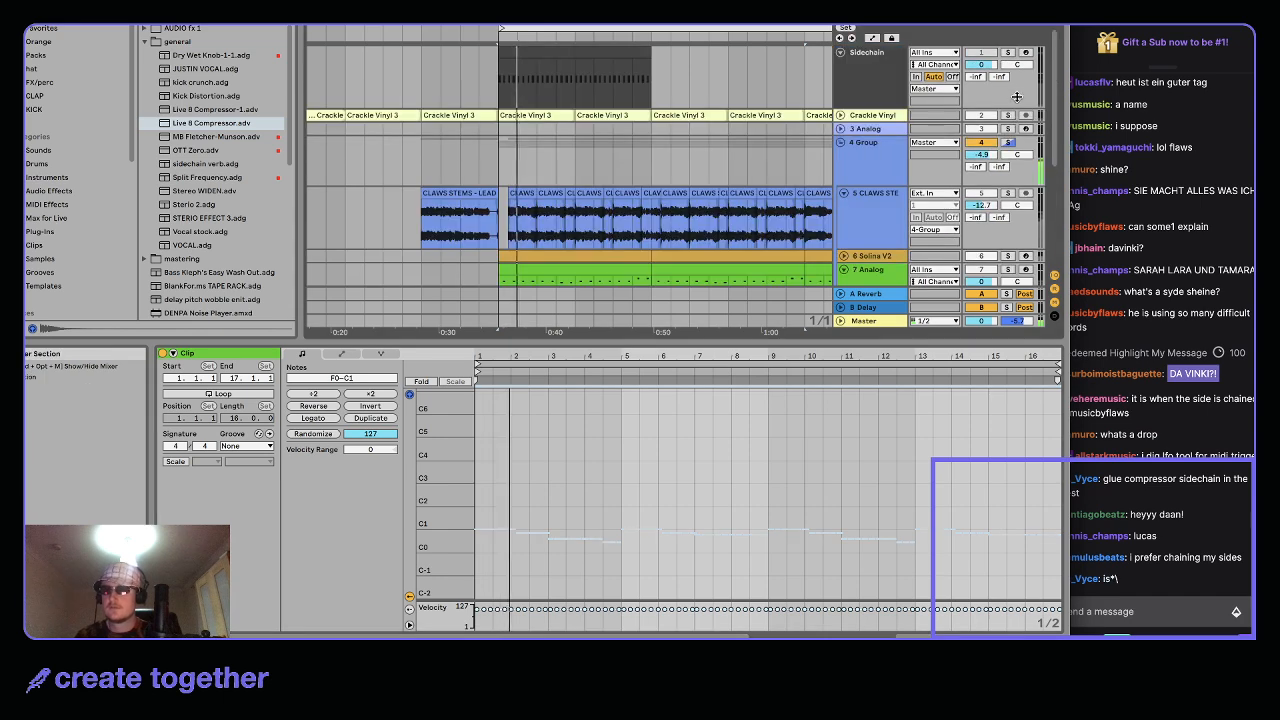
pyautogui.click(895, 204)
pyautogui.doubleClick(895, 204)
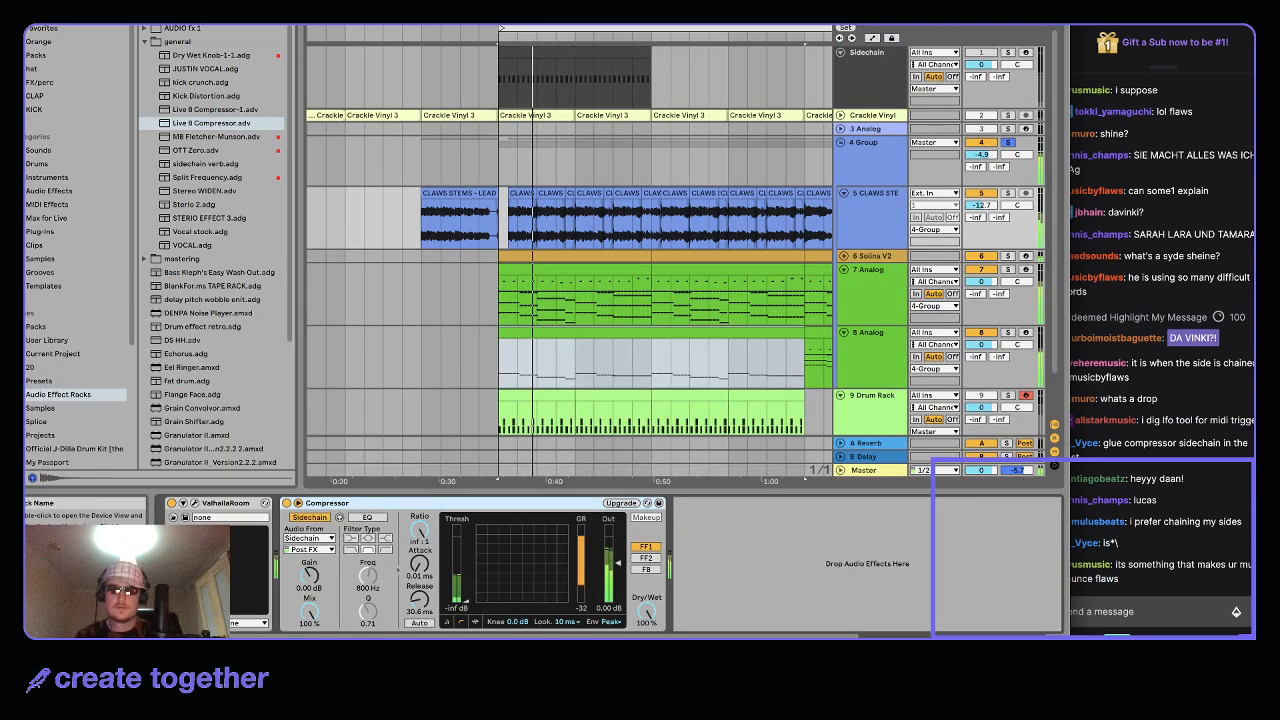
pyautogui.click(187, 504)
pyautogui.moveTo(297, 427); pyautogui.dragTo(297, 445)
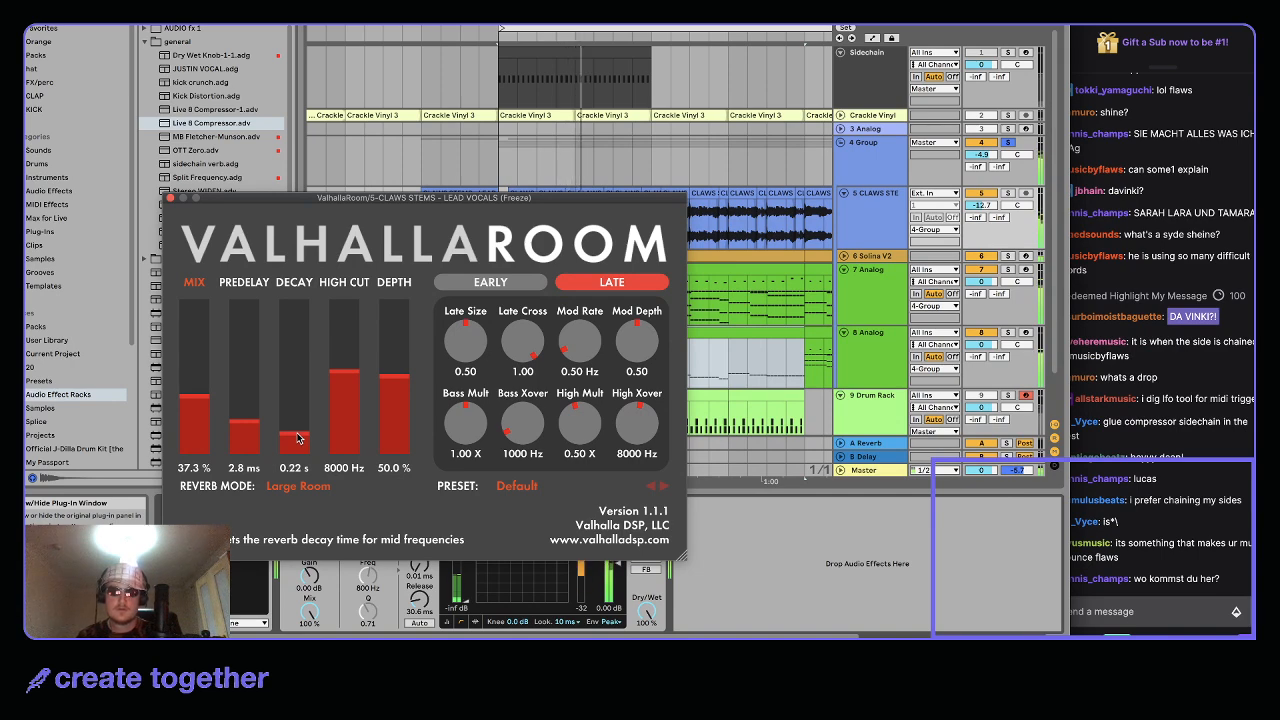
pyautogui.moveTo(297, 438); pyautogui.dragTo(297, 432)
pyautogui.click(170, 198)
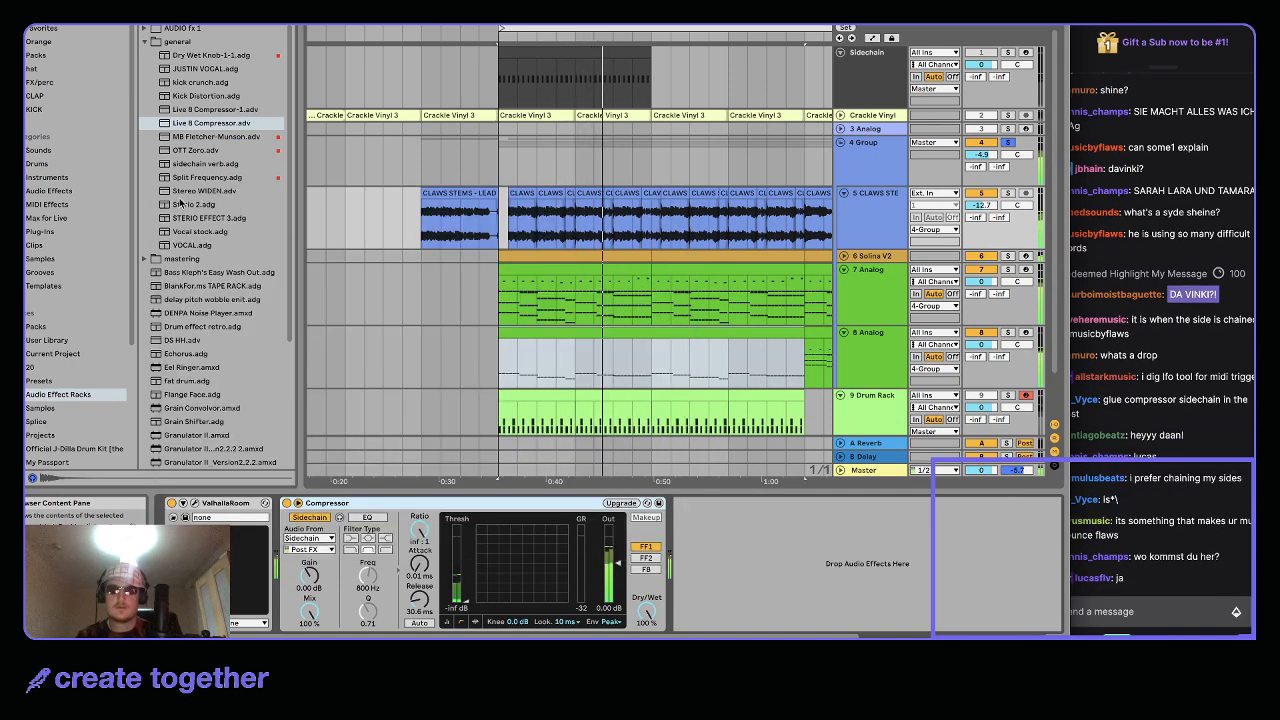
# Duplicate the 16-bar drop section twice across the vocal, Solina, both Analog and Drum Rack tracks
pyautogui.scroll(-3, 650, 214)
pyautogui.hscroll(2, 655, 228)
pyautogui.scroll(-3, 640, 285)
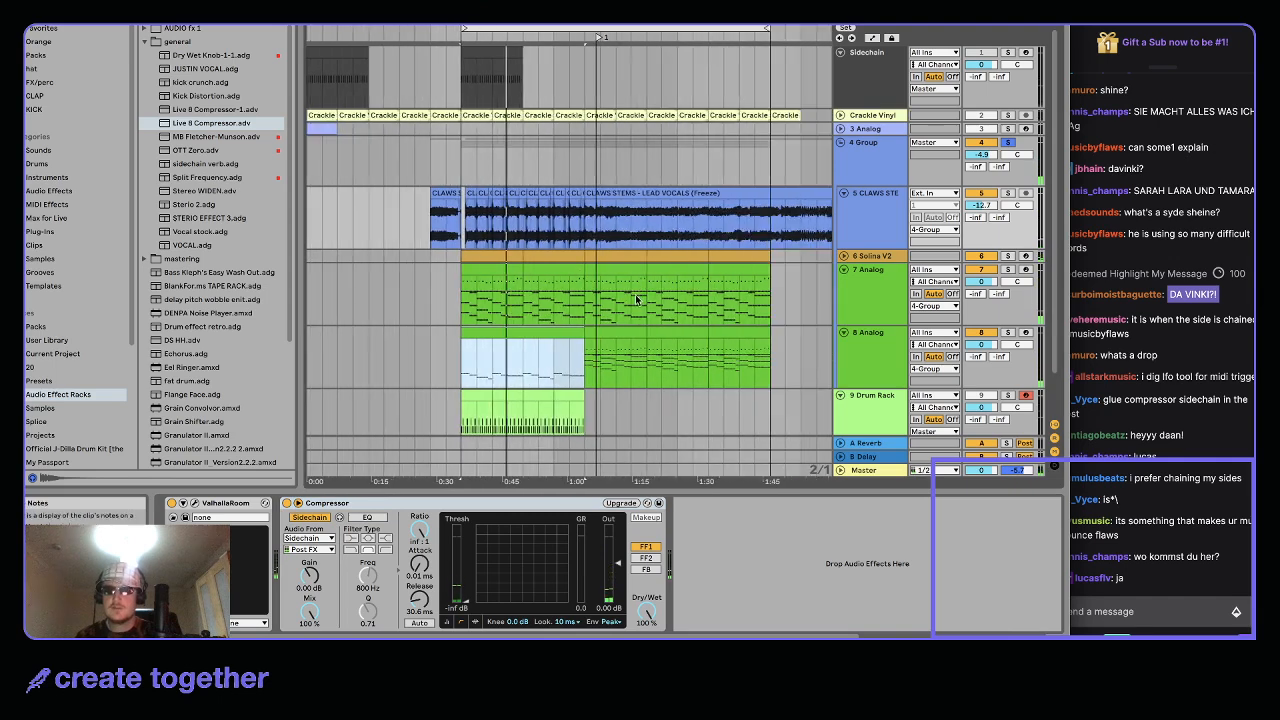
pyautogui.scroll(-2, 632, 305)
pyautogui.click(474, 348)
pyautogui.press('space')
pyautogui.keyDown('shift'); pyautogui.click(577, 146); pyautogui.keyUp('shift')
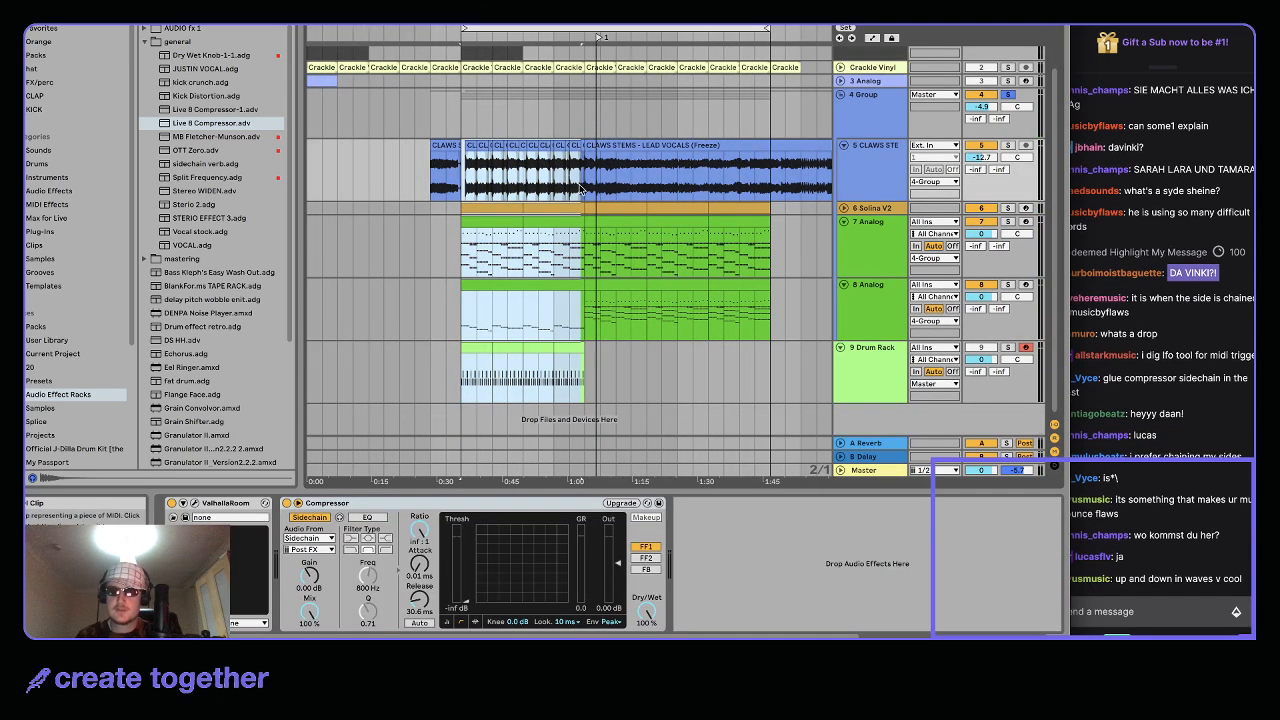
pyautogui.hscroll(2, 587, 198)
pyautogui.hotkey('ctrl', 'd')
pyautogui.hotkey('ctrl', 'd')
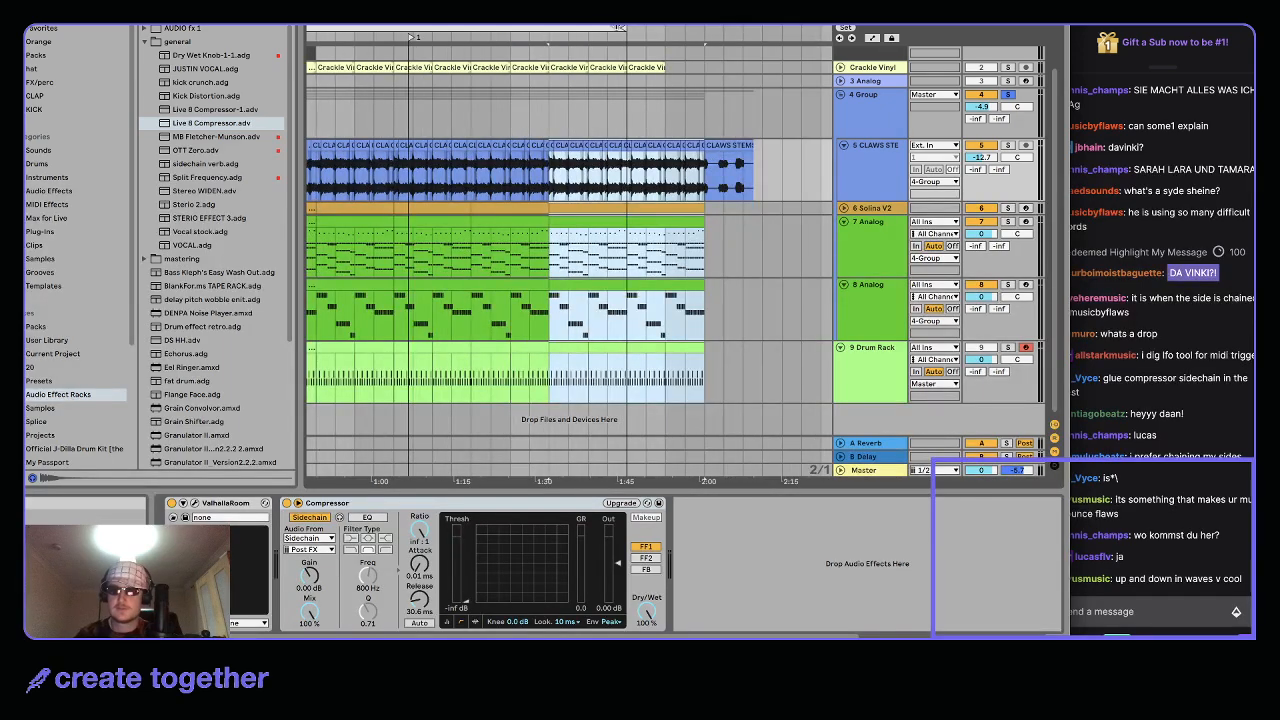
# Extend the arrangement loop so it covers the duplicated drop sections
pyautogui.moveTo(622, 31); pyautogui.dragTo(783, 31)
pyautogui.hscroll(-3, 545, 229)
pyautogui.scroll(1, 545, 229)
pyautogui.click(527, 237)
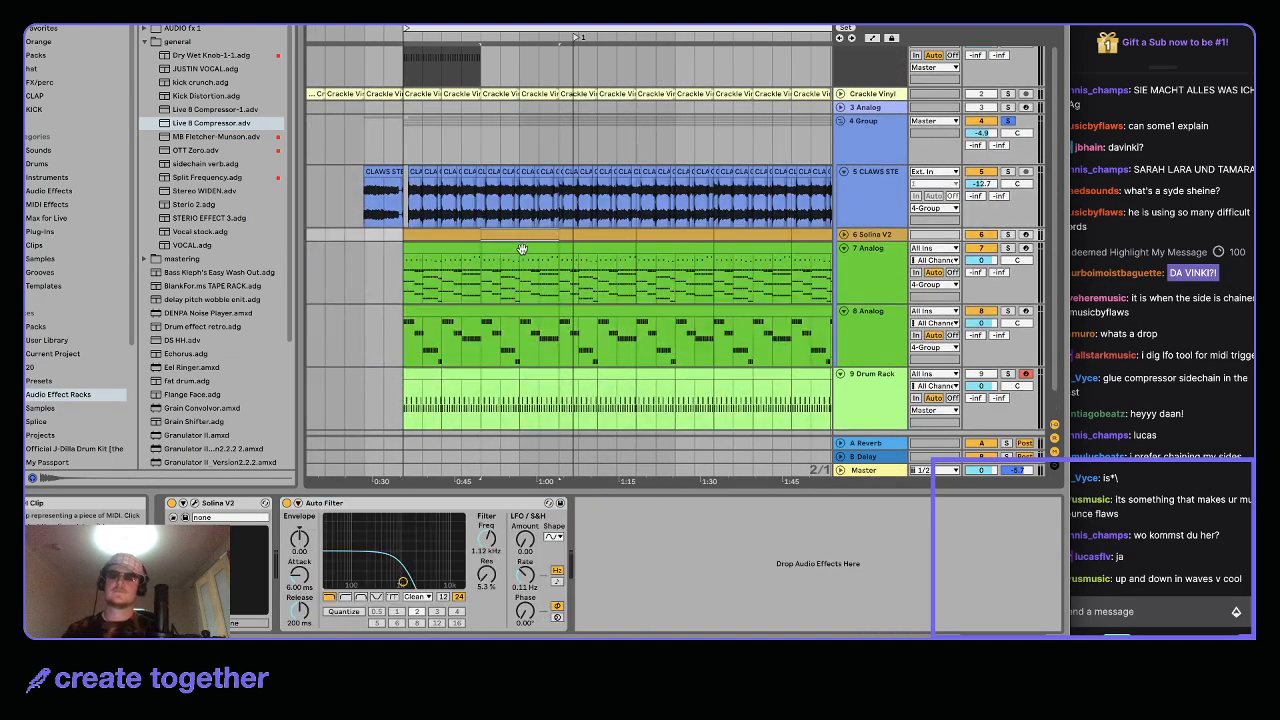
pyautogui.scroll(-1, 521, 247)
pyautogui.hscroll(-1, 530, 175)
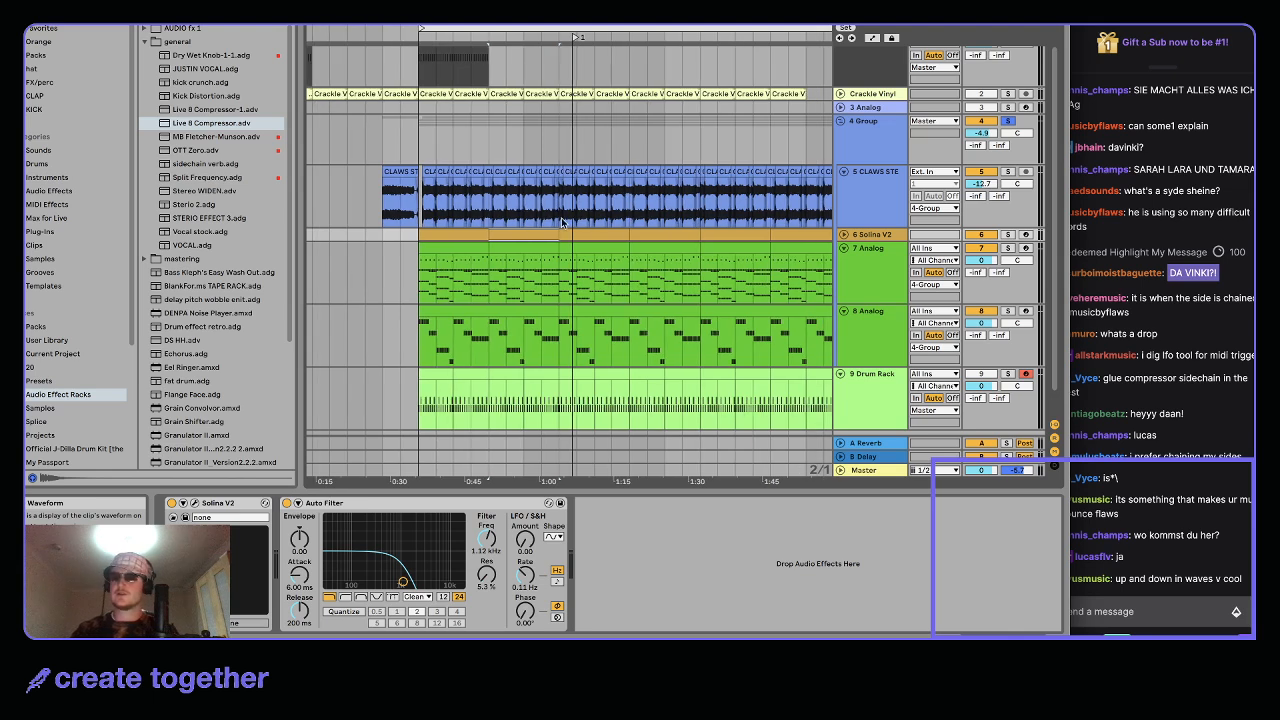
pyautogui.scroll(-1, 460, 160)
pyautogui.hscroll(1, 598, 215)
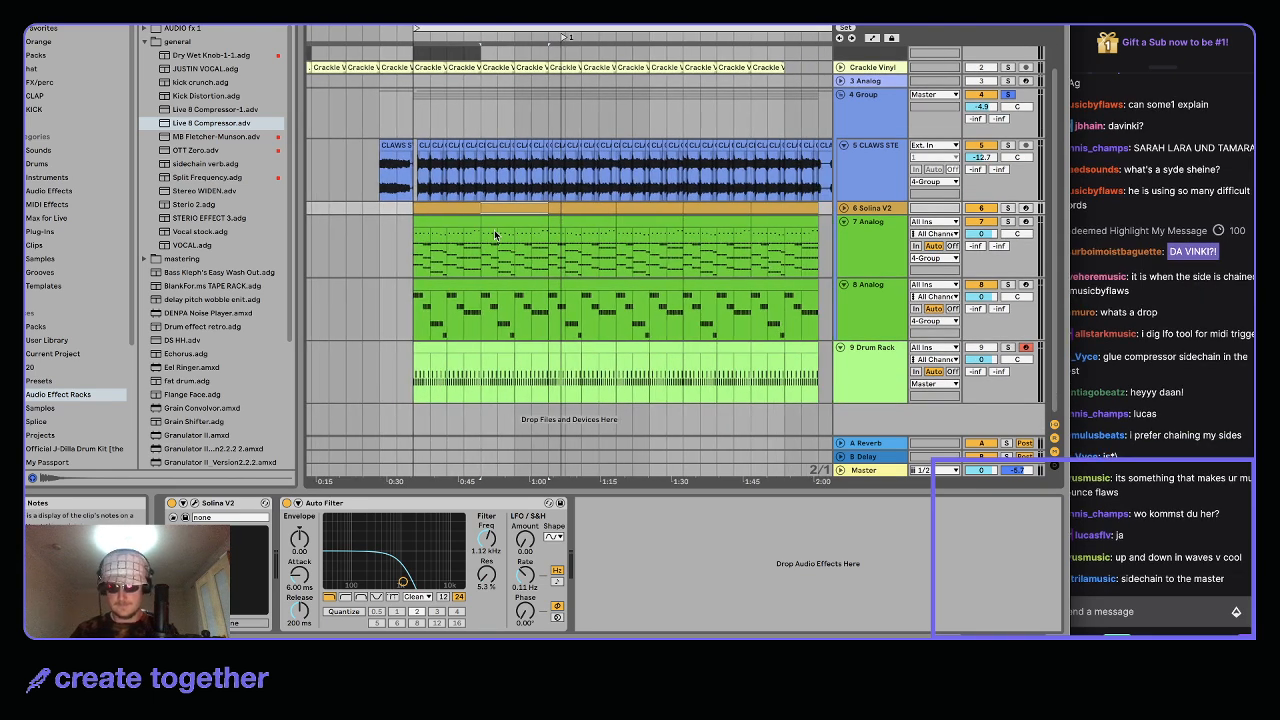
pyautogui.scroll(3, 510, 163)
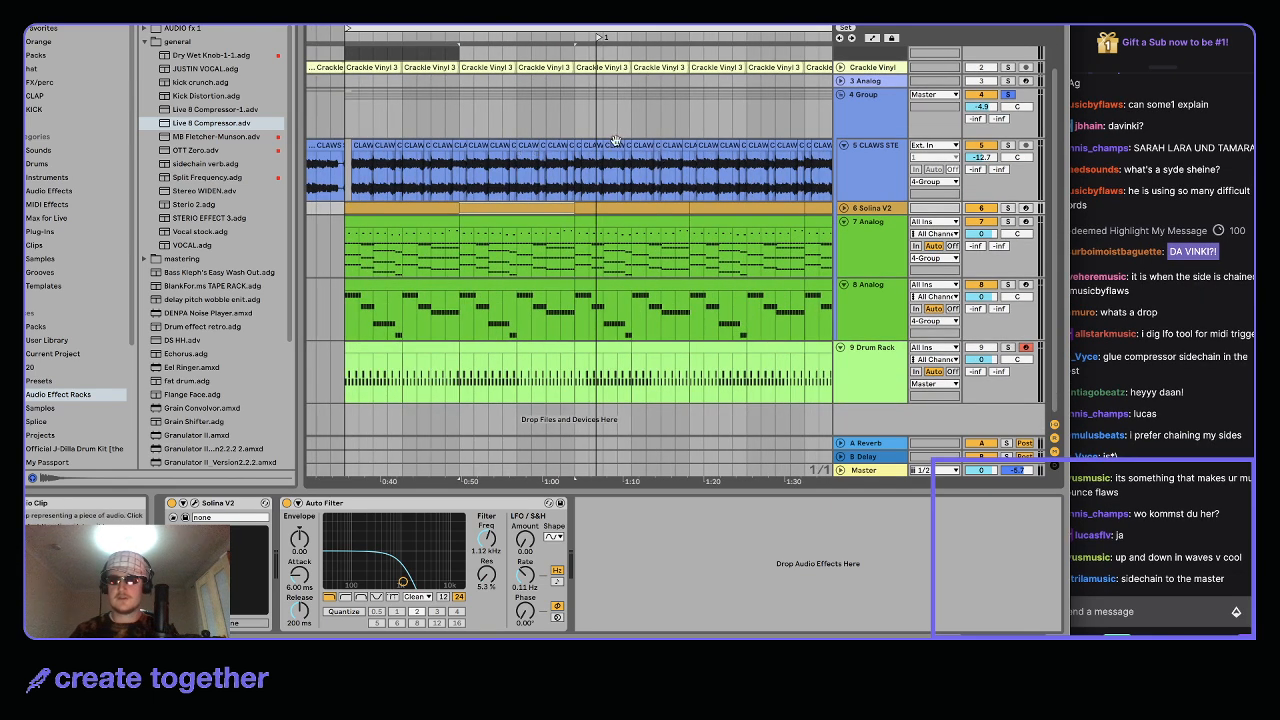
# Move the vocal clip near 1:08 to about 1:14, extend its start back to about 1:09, and play it
pyautogui.click(614, 145)
pyautogui.hscroll(2, 660, 148)
pyautogui.scroll(1, 690, 148)
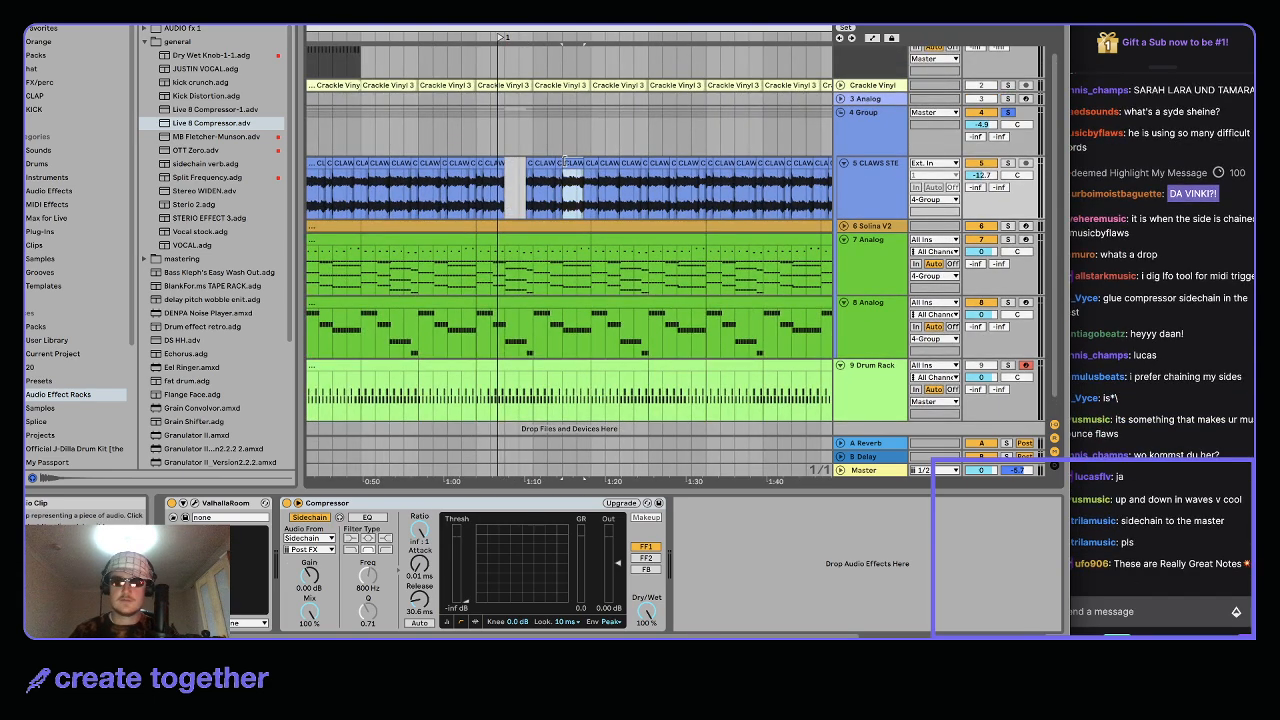
pyautogui.moveTo(565, 162); pyautogui.dragTo(521, 162)
pyautogui.click(534, 186)
pyautogui.press('space')
pyautogui.scroll(3, 535, 187)
pyautogui.scroll(-1, 535, 187)
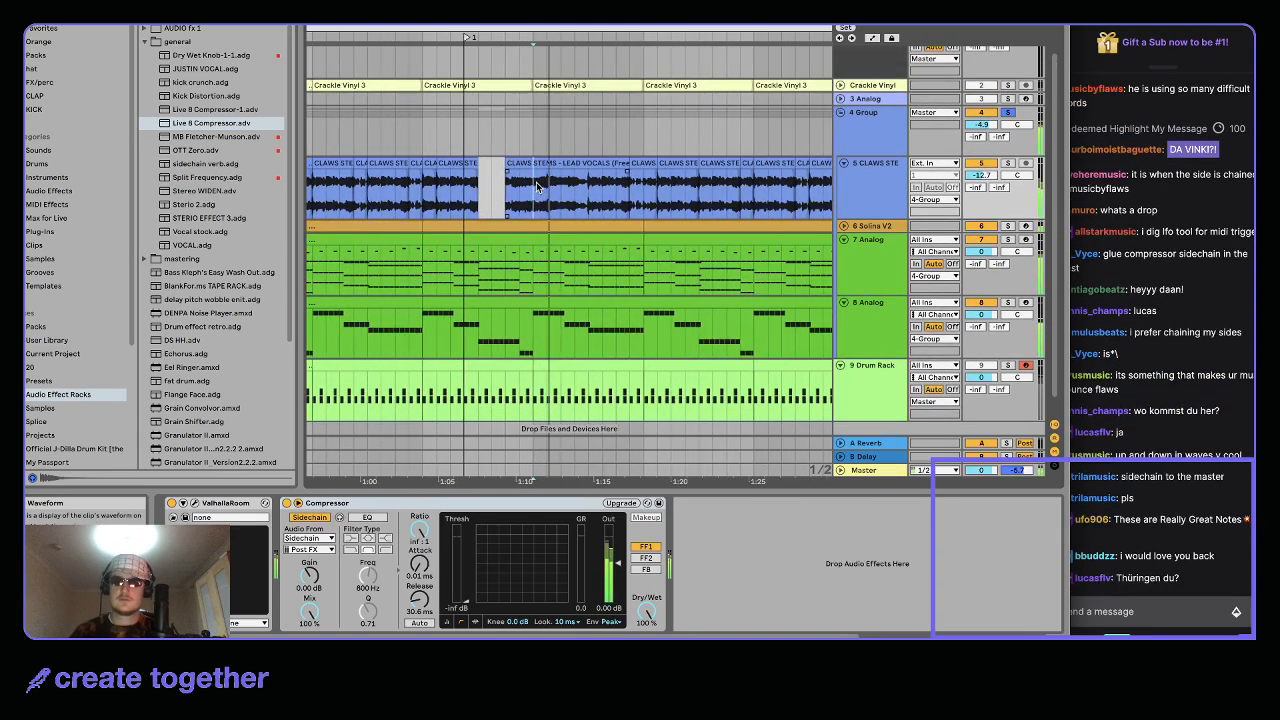
# Split the extended vocal clip at about 1:11 and 1:13, auditioning the cuts during playback
pyautogui.moveTo(480, 167)
pyautogui.mouseDown()
pyautogui.moveTo(573, 168)
pyautogui.moveTo(535, 186)
pyautogui.moveTo(577, 162)
pyautogui.mouseUp()
pyautogui.click(546, 187)
pyautogui.press('space')
pyautogui.press('space')
pyautogui.press('space')
pyautogui.press('space')
pyautogui.press('super+e')
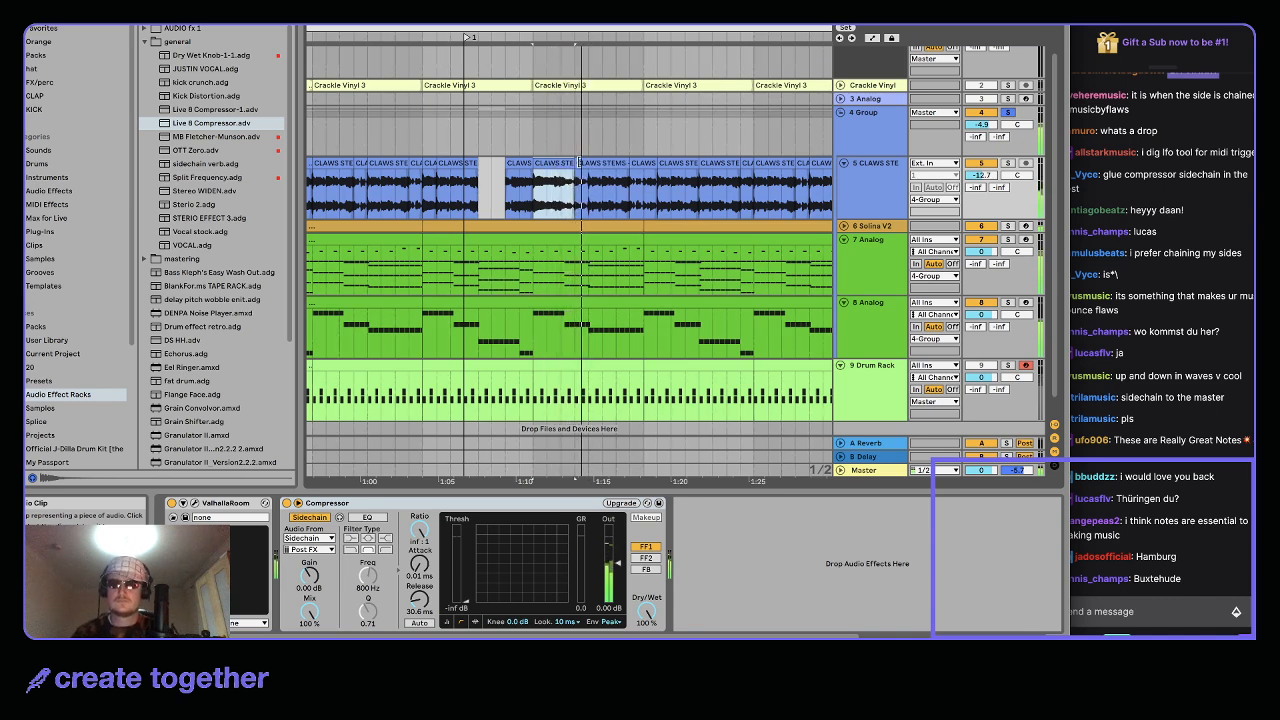
# Play back the re-cut vocals around 1:13 to 1:17 to check their timing
pyautogui.click(596, 163)
pyautogui.press('-')
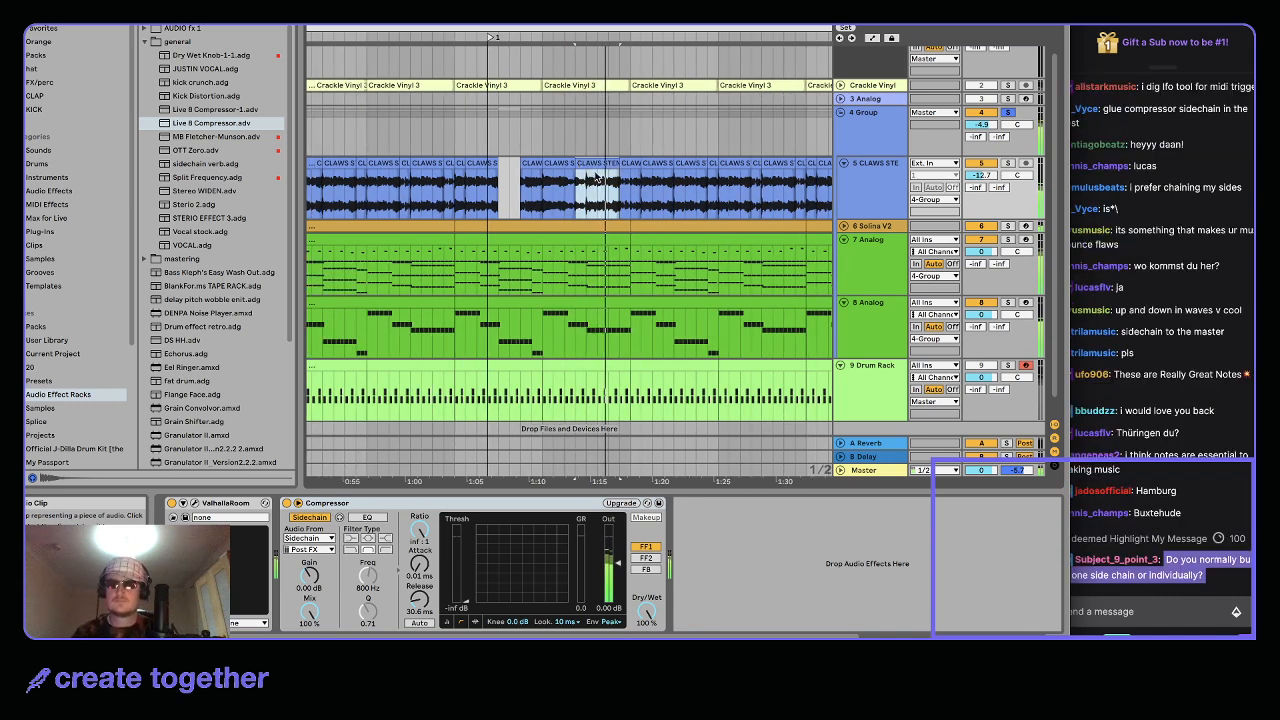
pyautogui.scroll(-1, 600, 165)
pyautogui.scroll(3, 597, 141)
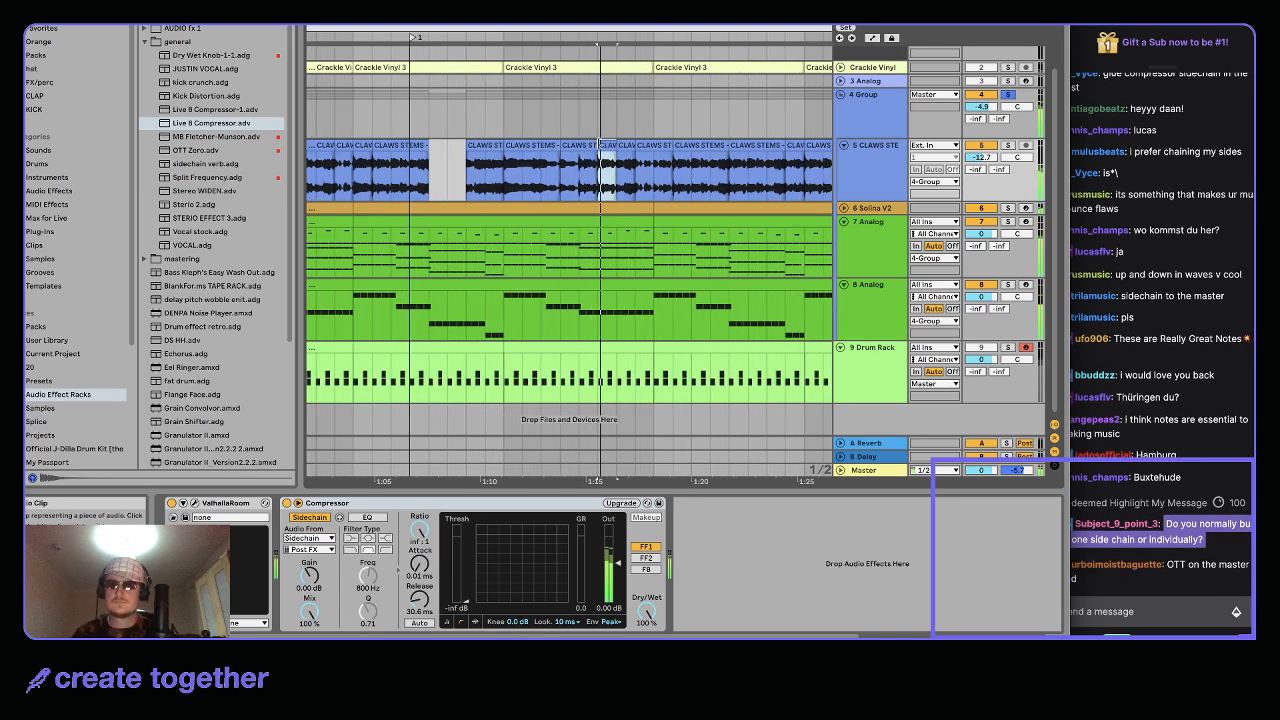
pyautogui.click(588, 174)
pyautogui.press('space')
pyautogui.press('space')
pyautogui.scroll(4, 596, 175)
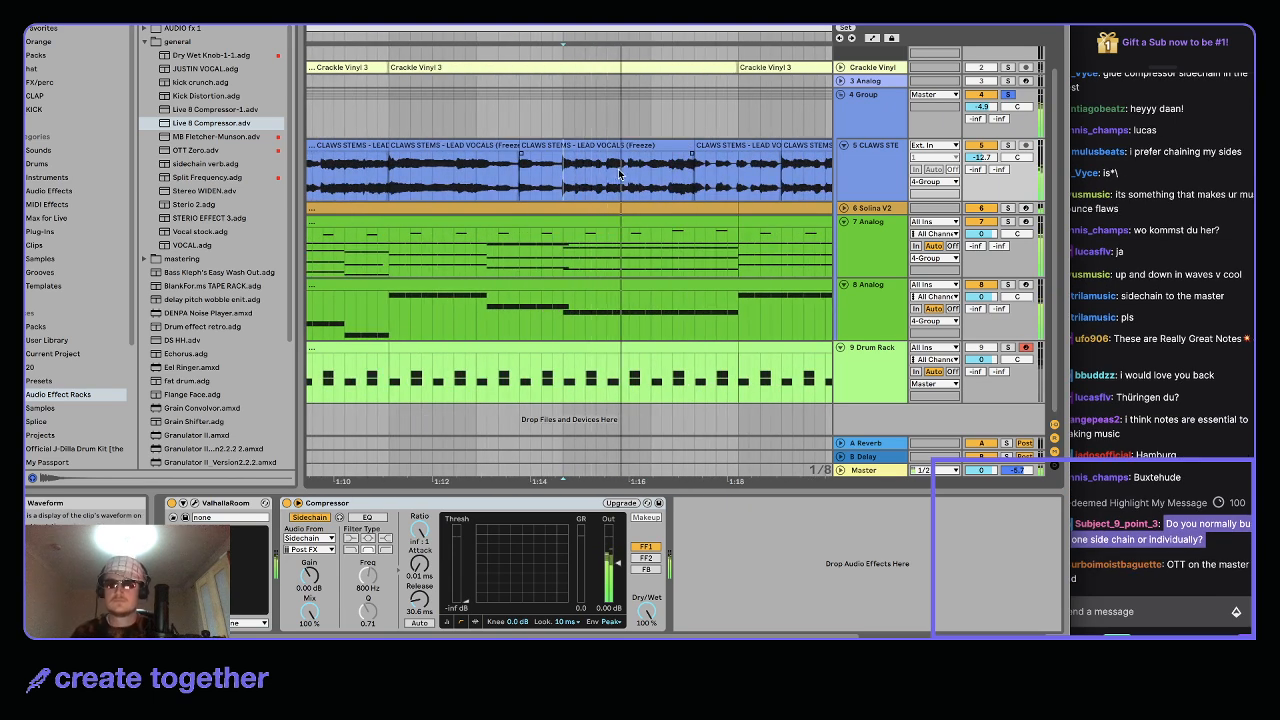
pyautogui.press('space')
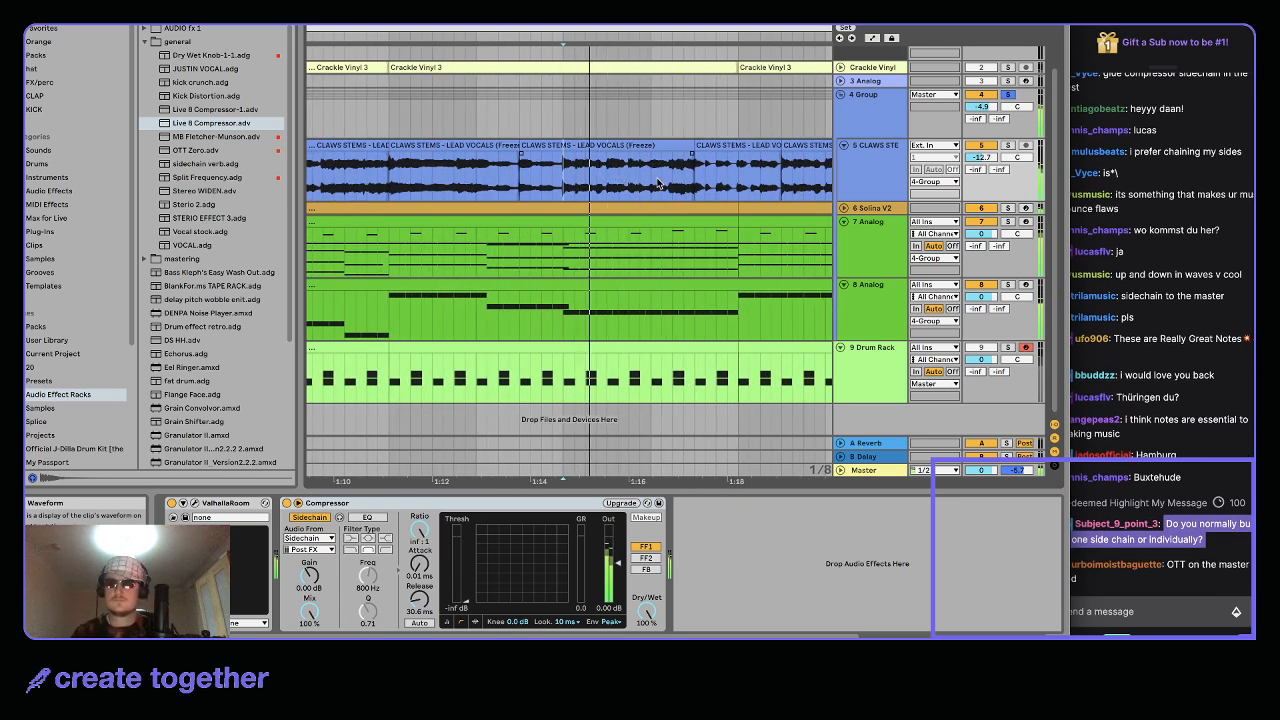
# Try duplicating the short end section of the re-cut vocal clip near 1:17, and undo it
pyautogui.moveTo(673, 162); pyautogui.dragTo(697, 153)
pyautogui.press('super+d')
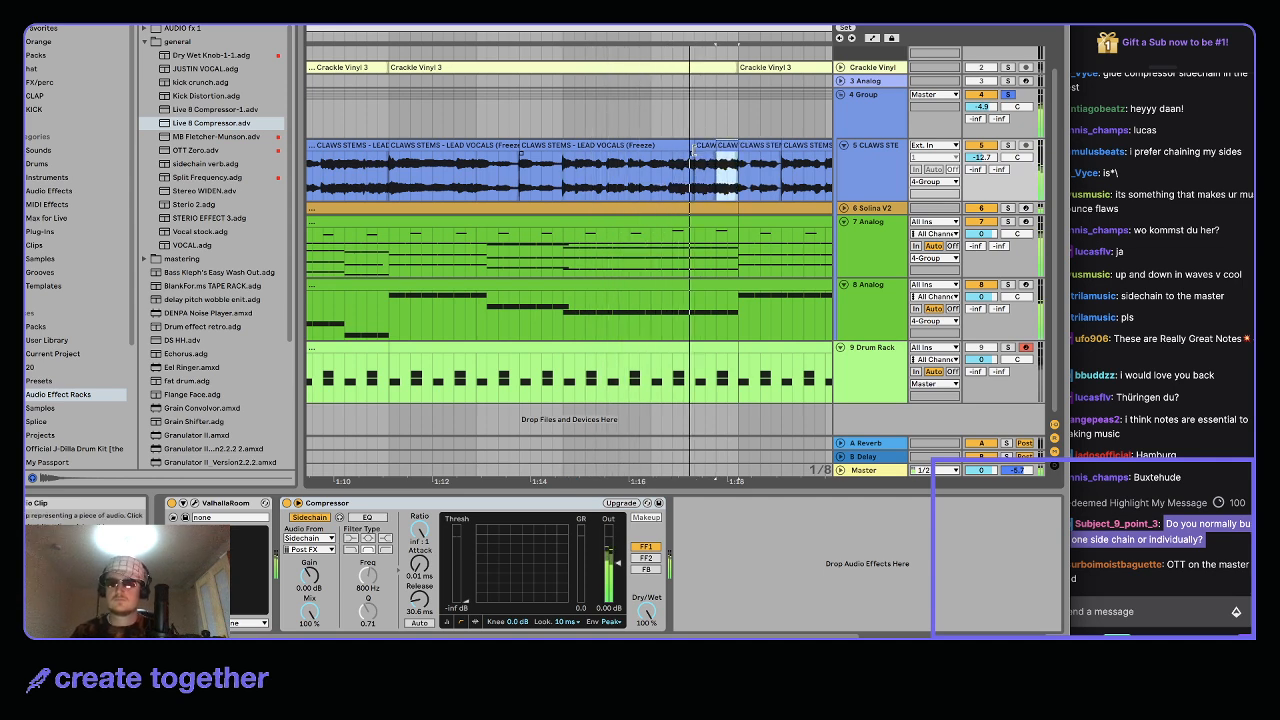
pyautogui.press('super+z')
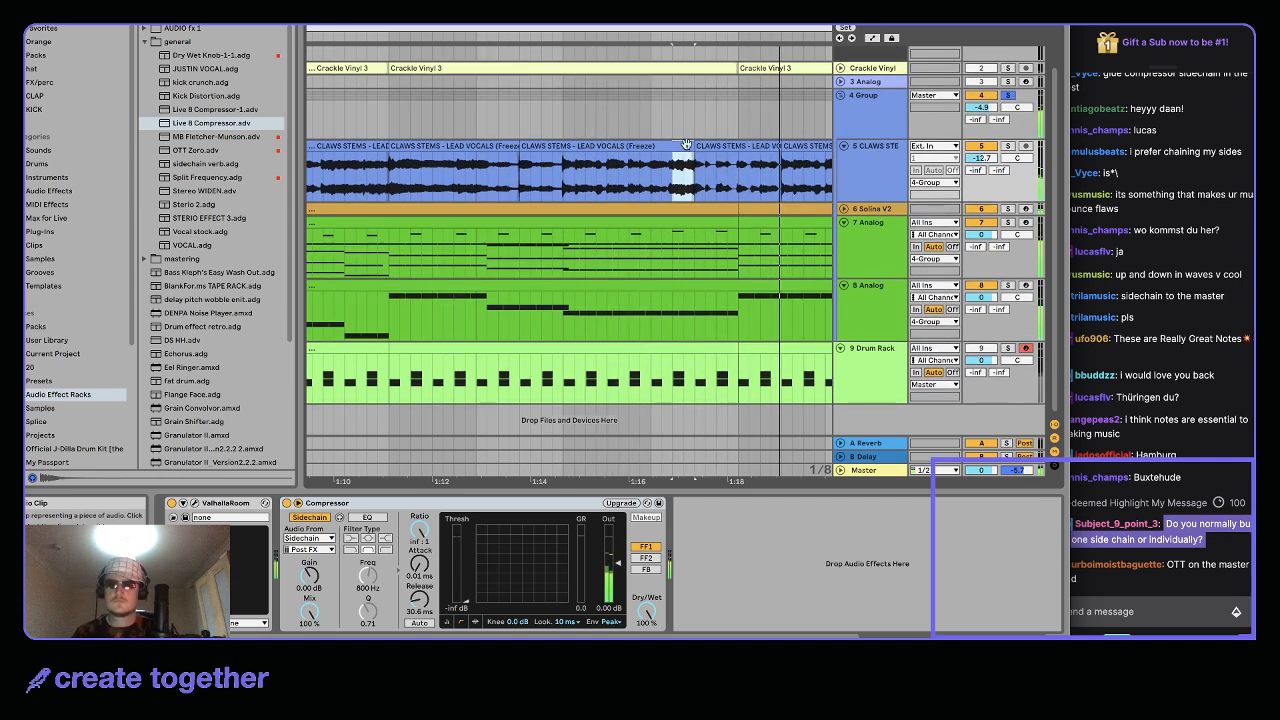
# Select the four-bar vocal phrase starting at about 1:11 and duplicate it directly after itself
pyautogui.scroll(1, 600, 155)
pyautogui.click(450, 163)
pyautogui.press('space')
pyautogui.press('space')
pyautogui.press('-')
pyautogui.keyDown('shift'); pyautogui.click(757, 197); pyautogui.keyUp('shift')
pyautogui.press('-')
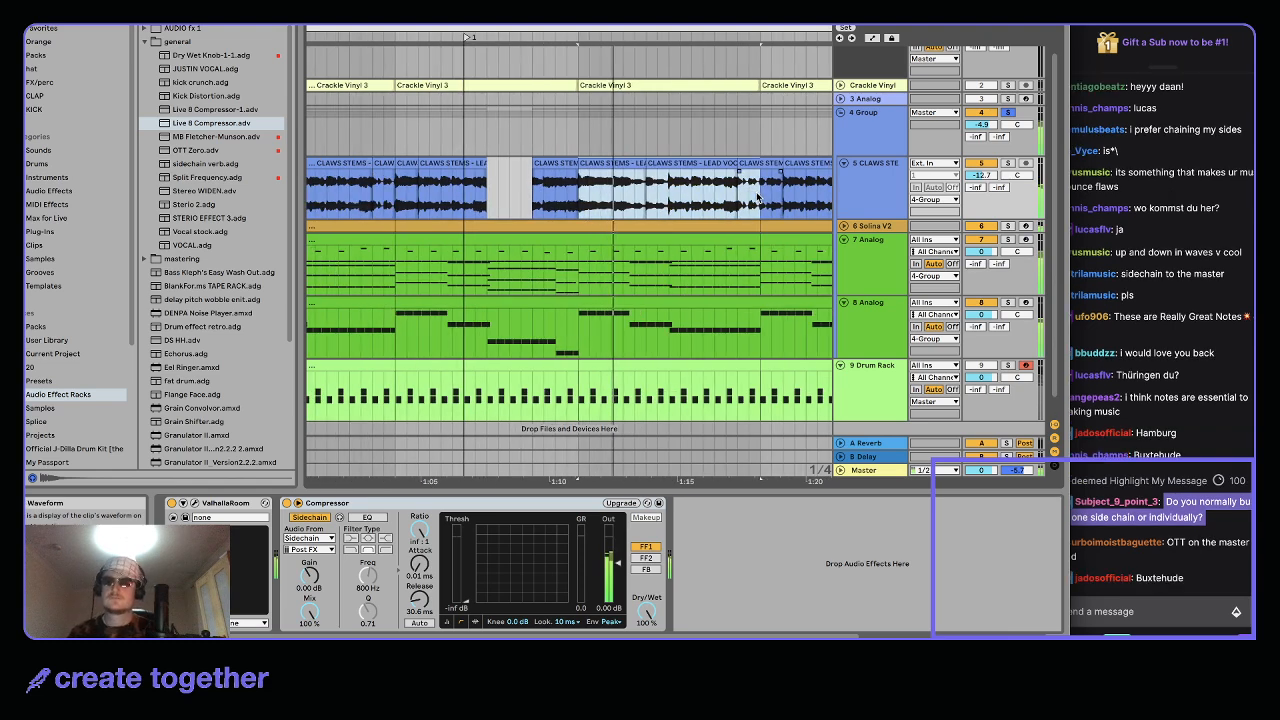
pyautogui.press('super+d')
pyautogui.hscroll(2, 673, 194)
pyautogui.scroll(1, 673, 194)
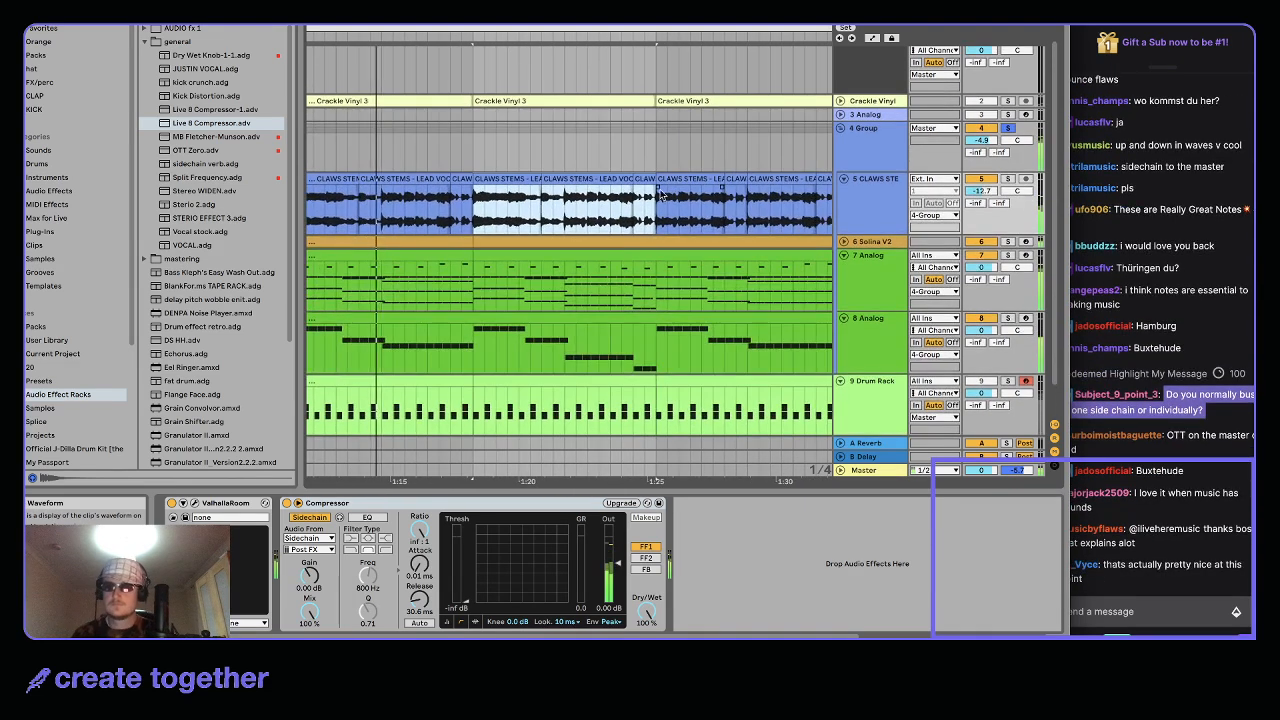
# Listen to the vocal phrases between about 1:11 and 1:25 and compare their individual clips
pyautogui.scroll(-1, 557, 191)
pyautogui.scroll(1, 557, 191)
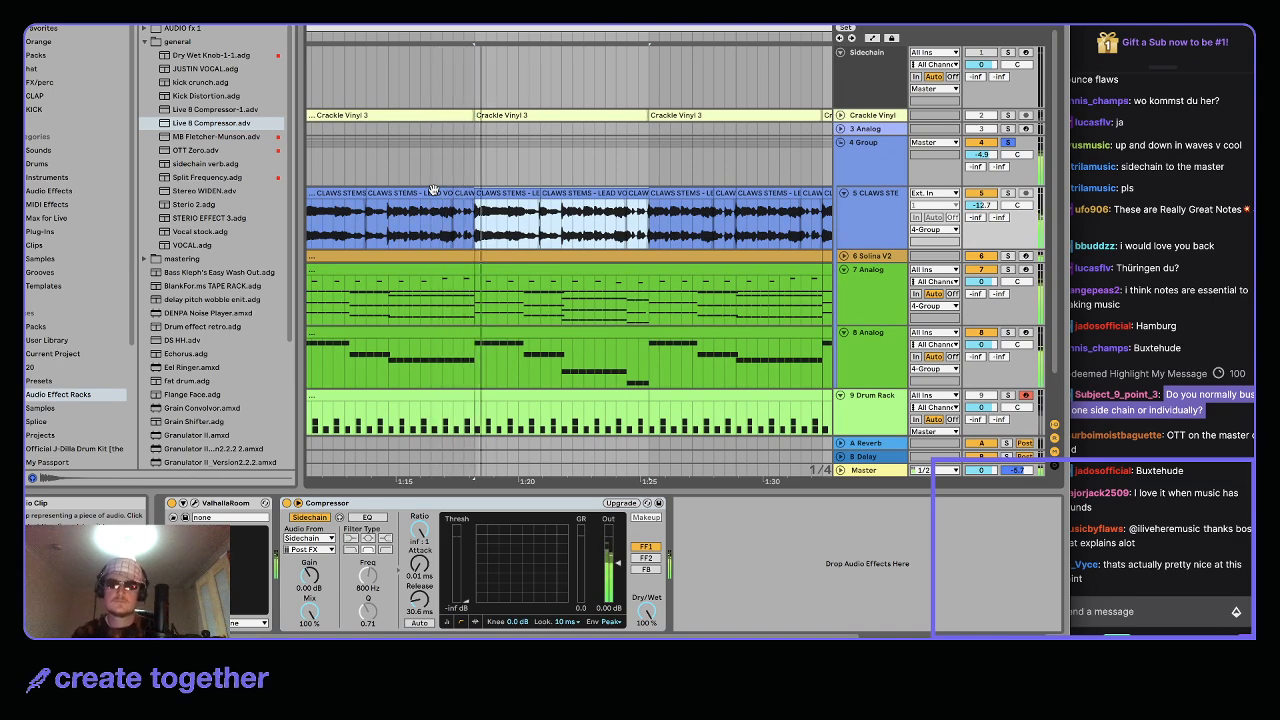
pyautogui.scroll(-3, 433, 190)
pyautogui.keyDown('shift'); pyautogui.click(386, 193); pyautogui.keyUp('shift')
pyautogui.scroll(-1, 440, 190)
pyautogui.hscroll(-1, 443, 189)
pyautogui.scroll(3, 443, 189)
pyautogui.click(458, 150)
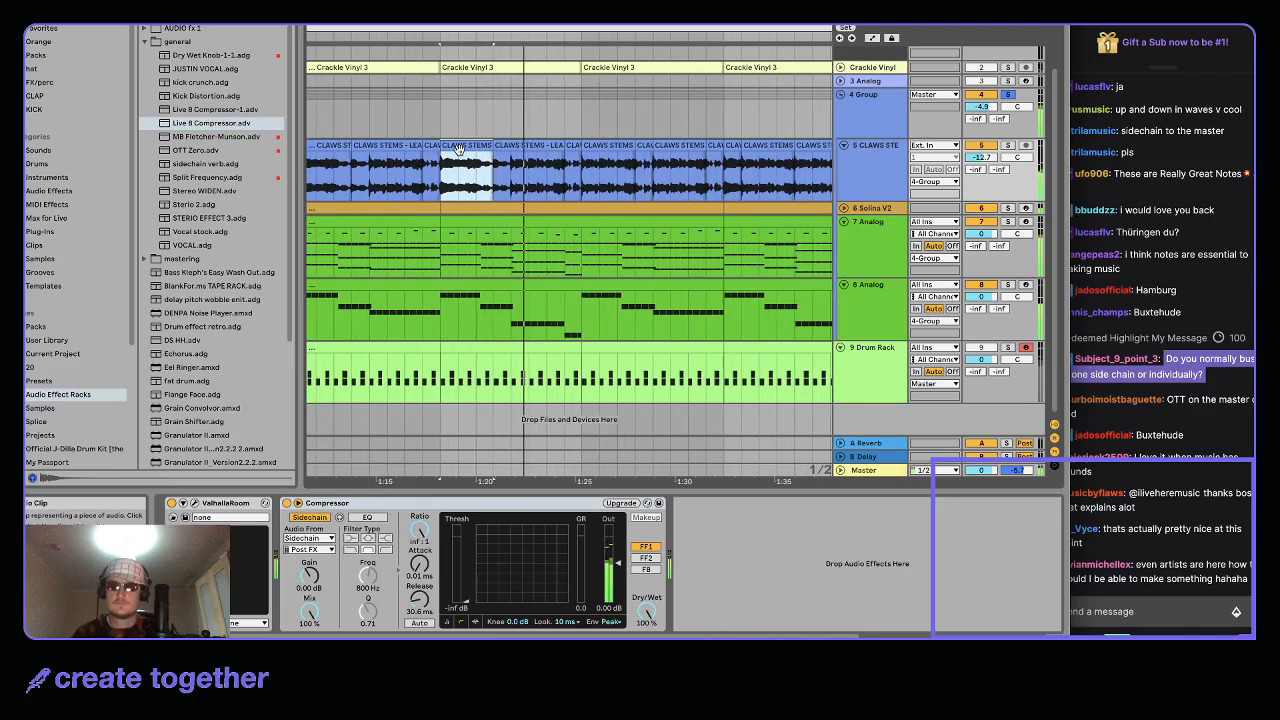
pyautogui.scroll(1, 460, 152)
pyautogui.hscroll(-2, 465, 155)
pyautogui.click(492, 163)
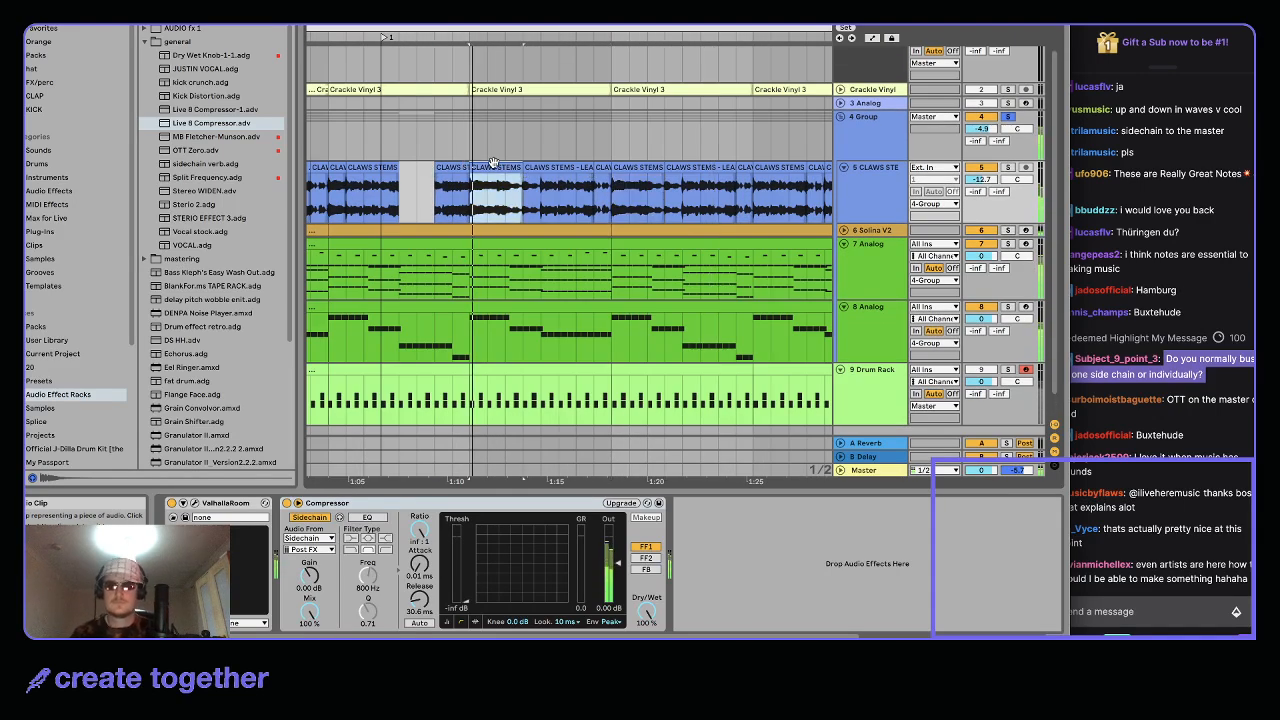
# Extend the vocal clip starting at about 1:11 over the following clip to about 1:17
pyautogui.scroll(-1, 492, 163)
pyautogui.keyDown('shift'); pyautogui.click(578, 168); pyautogui.keyUp('shift')
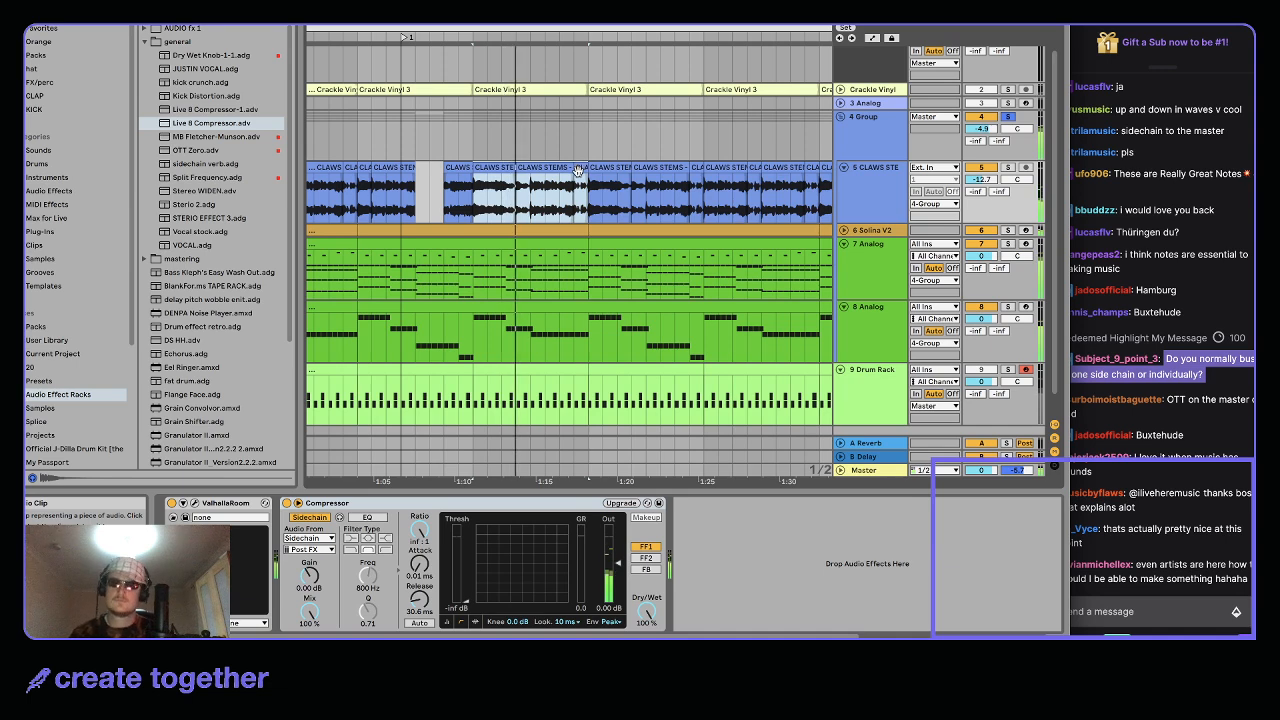
pyautogui.keyDown('shift'); pyautogui.click(518, 168); pyautogui.keyUp('shift')
pyautogui.click(581, 198)
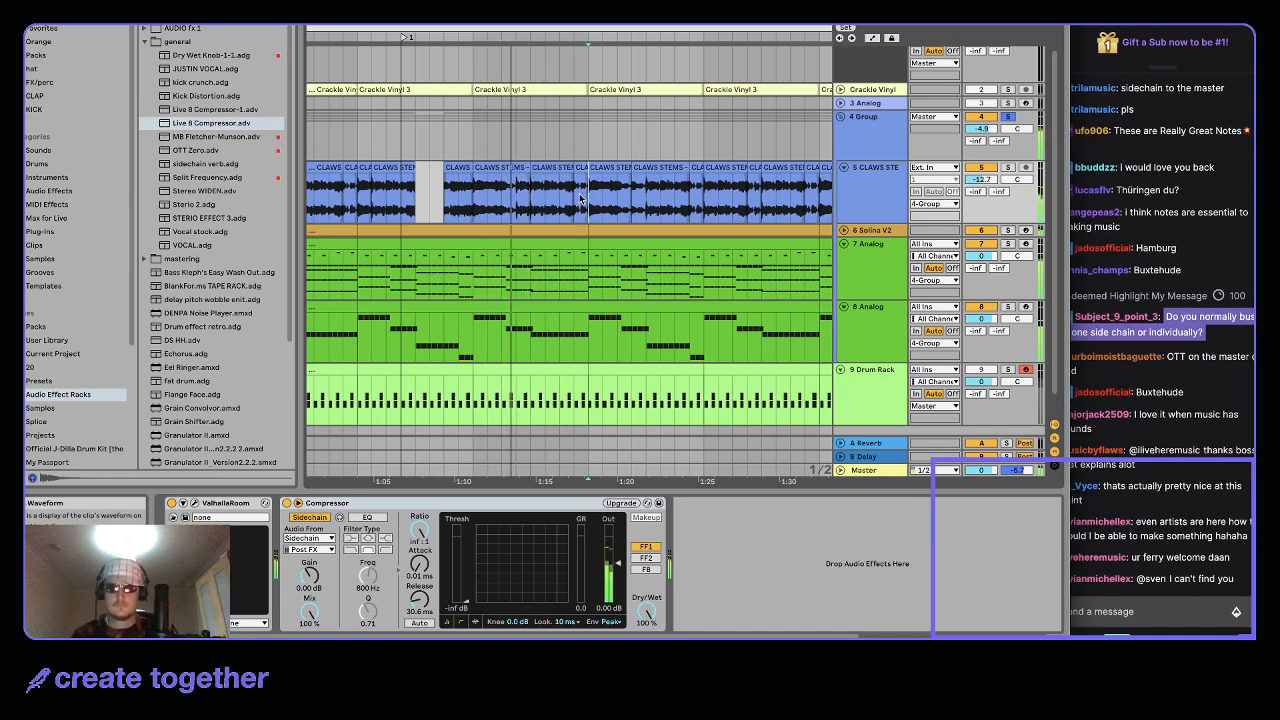
pyautogui.click(504, 163)
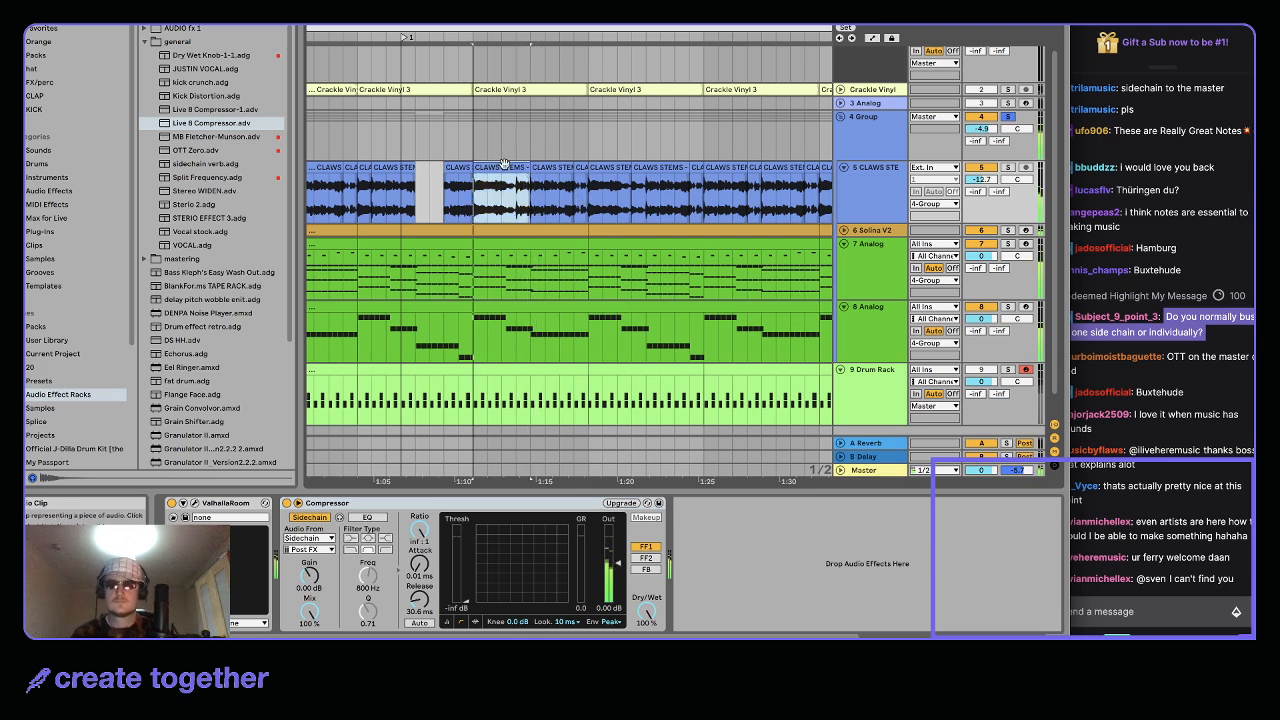
pyautogui.moveTo(529, 166); pyautogui.dragTo(570, 163)
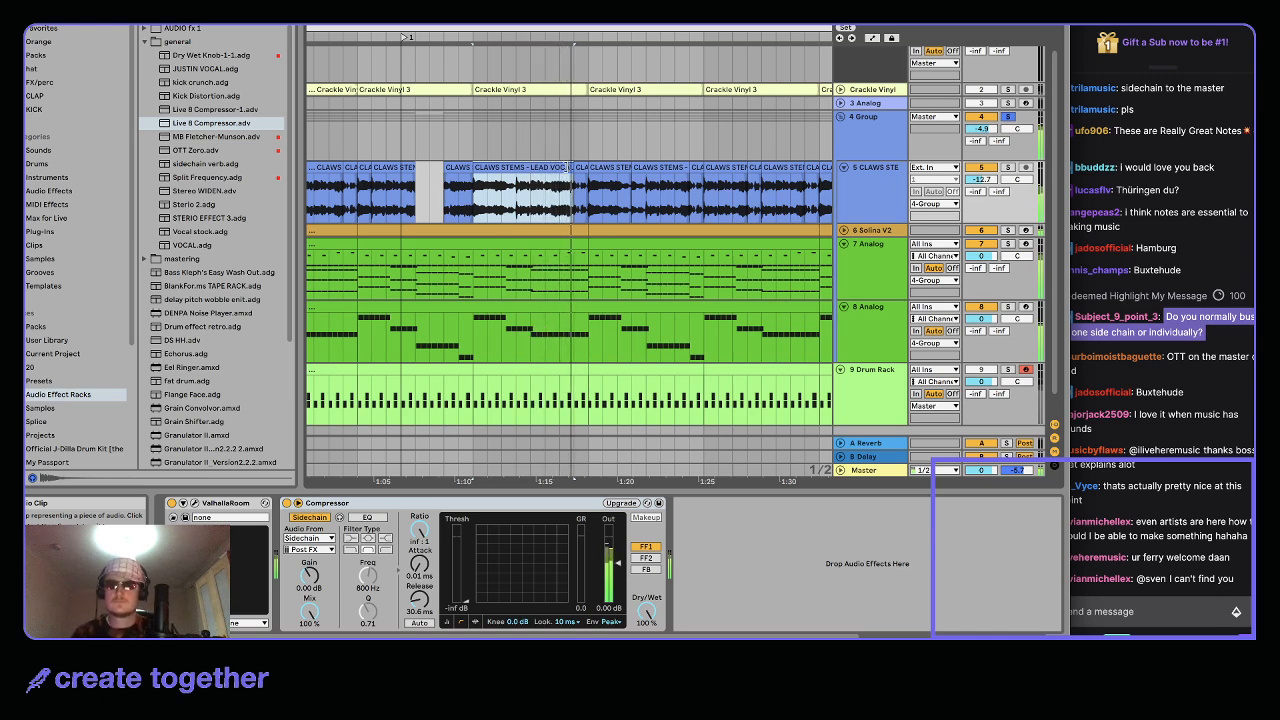
# Duplicate the revised four-bar vocal phrase, and duplicate the resulting eight bars once more
pyautogui.keyDown('shift'); pyautogui.click(581, 167); pyautogui.keyUp('shift')
pyautogui.press('super+d')
pyautogui.keyDown('shift'); pyautogui.click(486, 168); pyautogui.keyUp('shift')
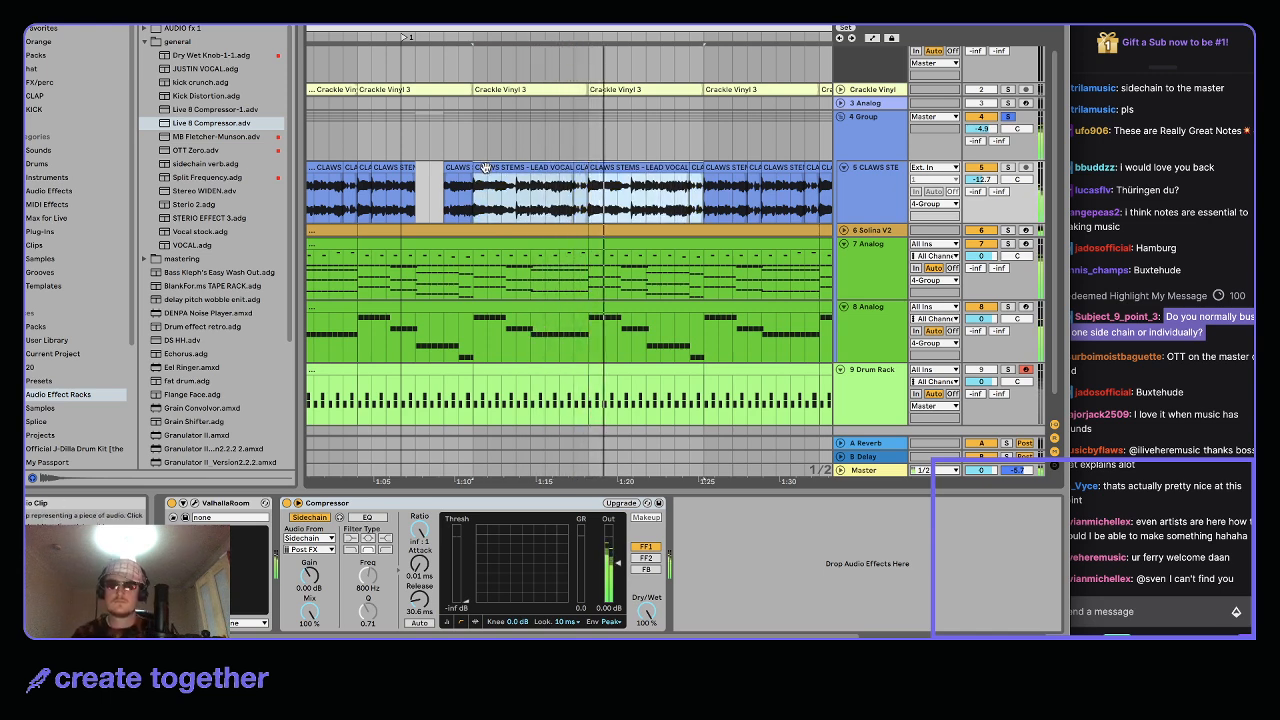
pyautogui.press('-')
pyautogui.press('super+d')
pyautogui.press('-')
pyautogui.press('-')
pyautogui.keyDown('shift'); pyautogui.click(465, 166); pyautogui.keyUp('shift')
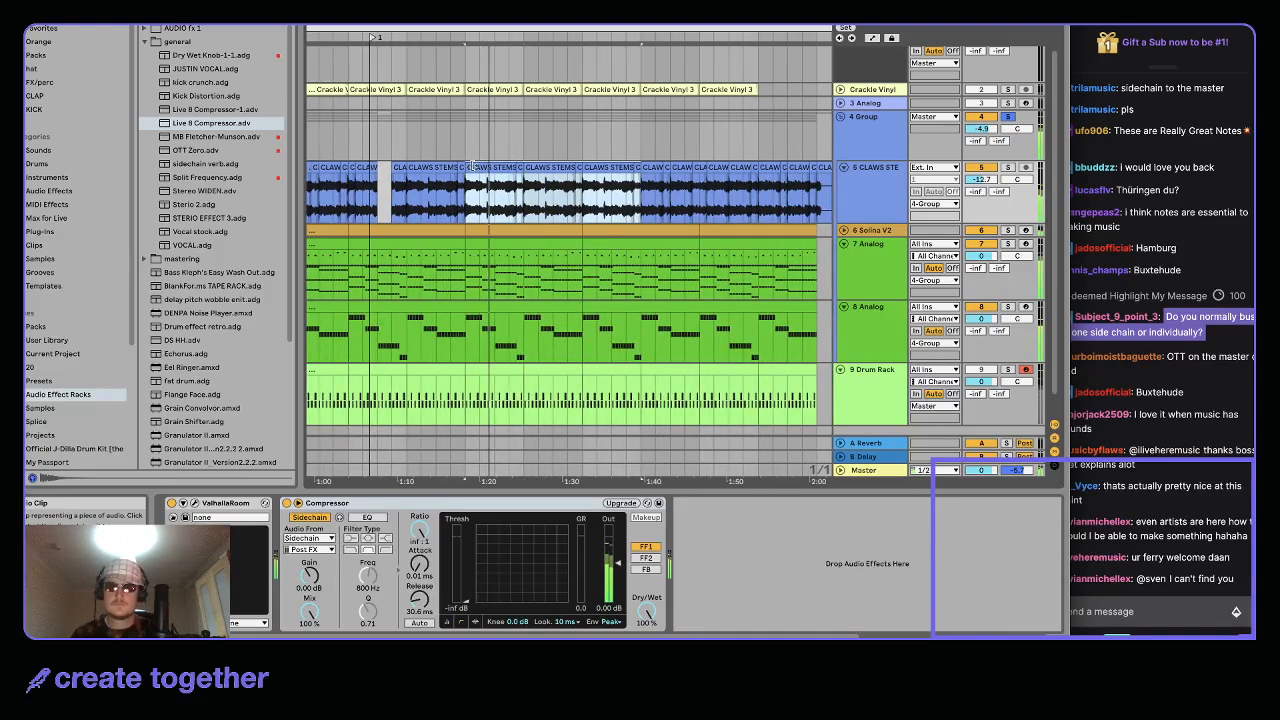
# Try duplicating the eight-bar Analog clip on track 7 that starts at about 1:03
pyautogui.press('+')
pyautogui.press('-')
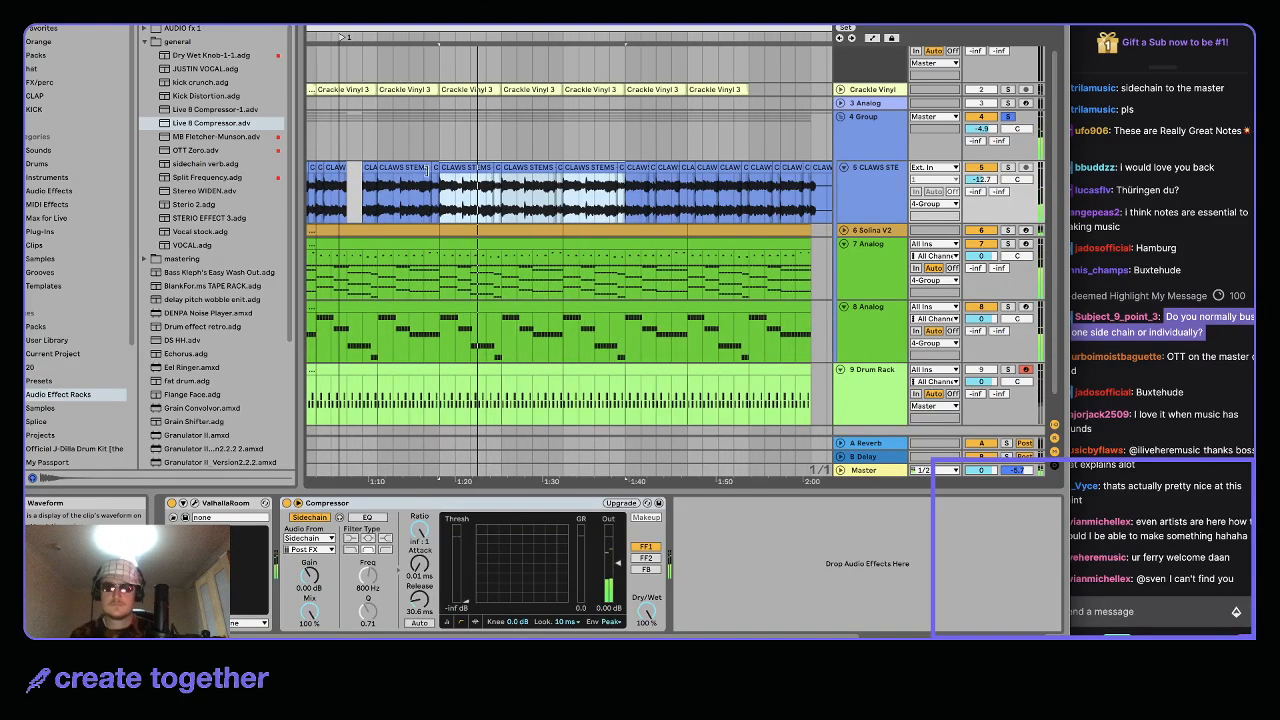
pyautogui.click(402, 259)
pyautogui.hscroll(-1, 402, 240)
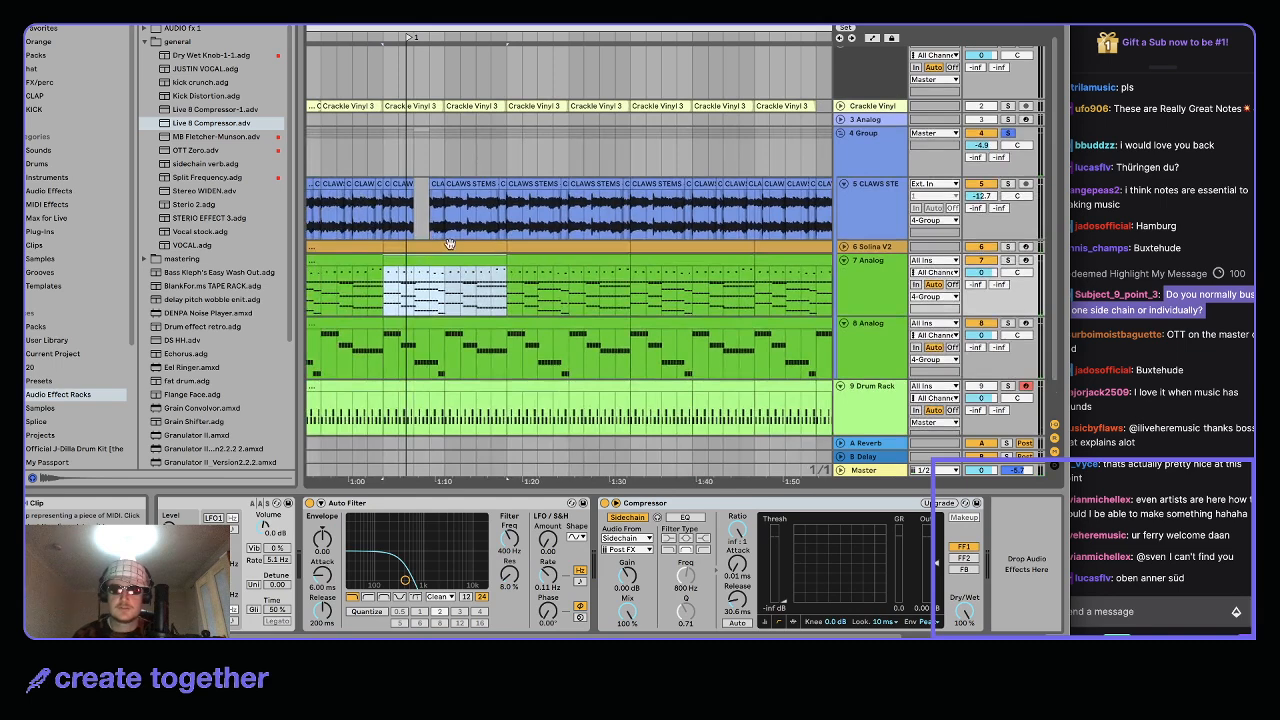
pyautogui.press('super+d')
pyautogui.press('super+d')
pyautogui.keyDown('shift'); pyautogui.click(428, 250); pyautogui.keyUp('shift')
pyautogui.click(441, 255)
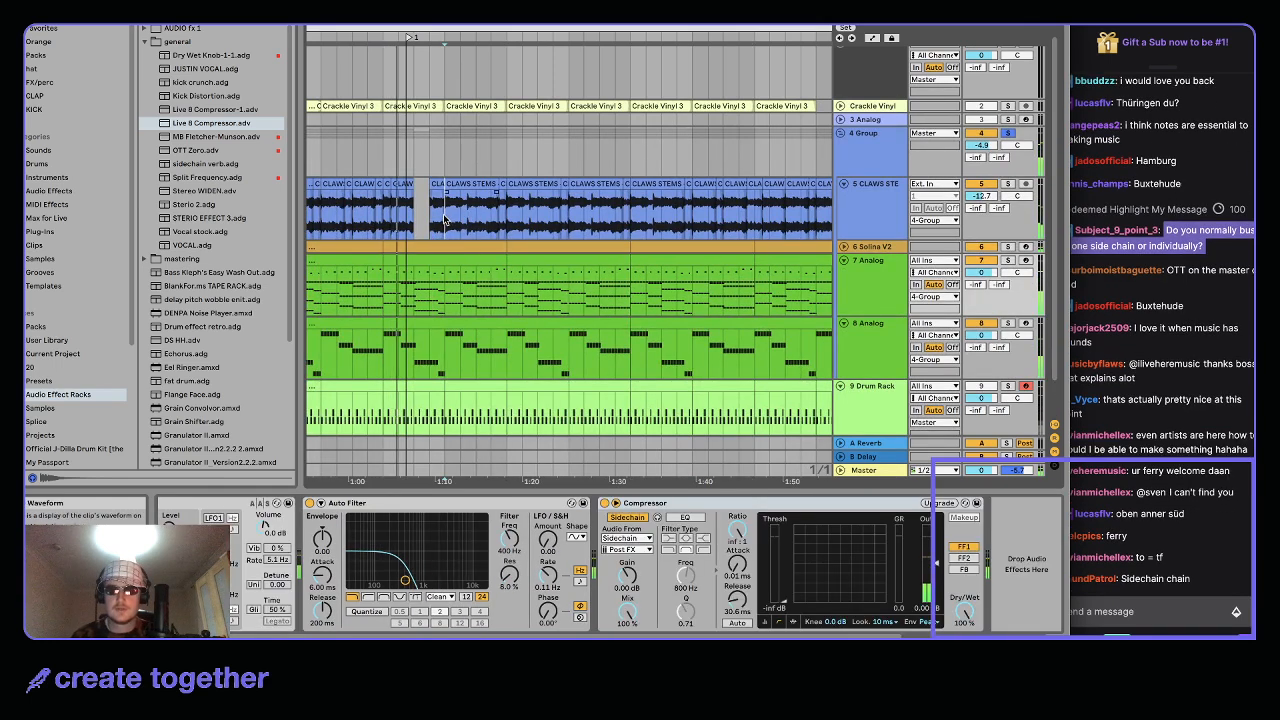
# Try repeating a shorter Analog section on track 7 from about 1:10, and undo the duplications
pyautogui.click(445, 218)
pyautogui.moveTo(446, 278); pyautogui.dragTo(498, 258)
pyautogui.press('super+d')
pyautogui.press('super+d')
pyautogui.press('super+d')
pyautogui.press('super+d')
pyautogui.click(443, 278)
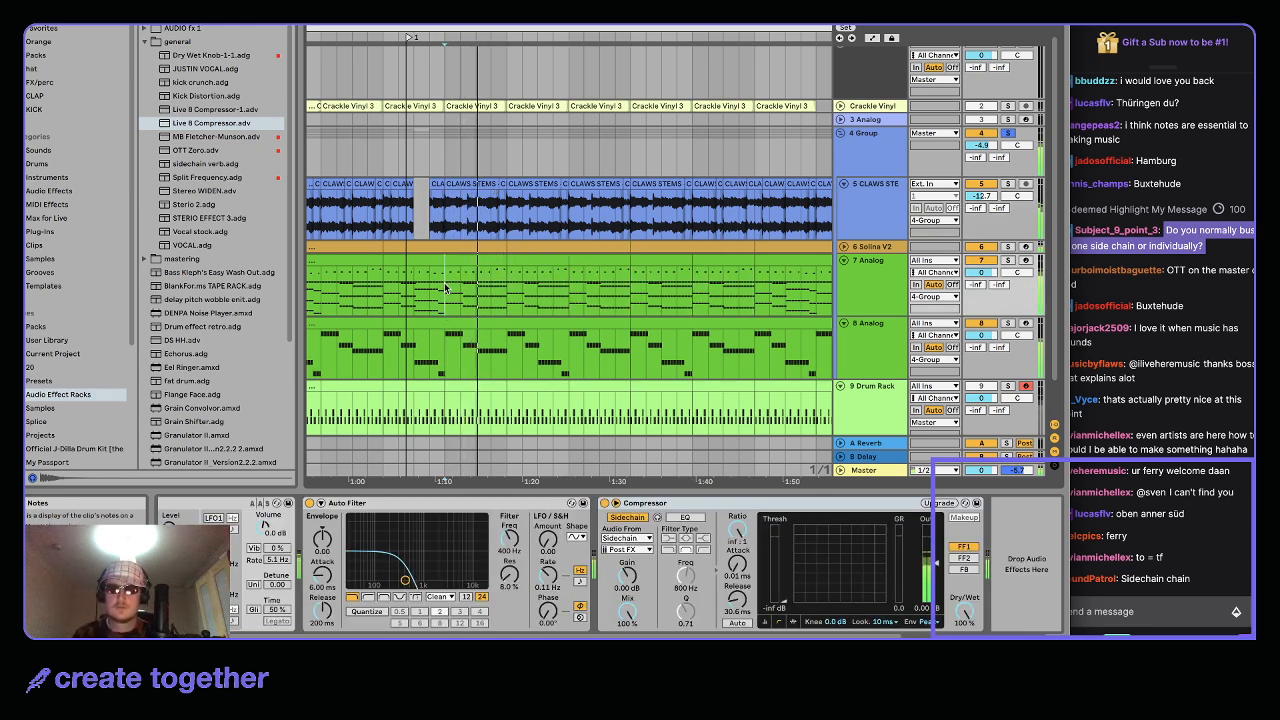
pyautogui.press('super+z')
pyautogui.press('super+z')
pyautogui.press('super+z')
pyautogui.press('super+z')
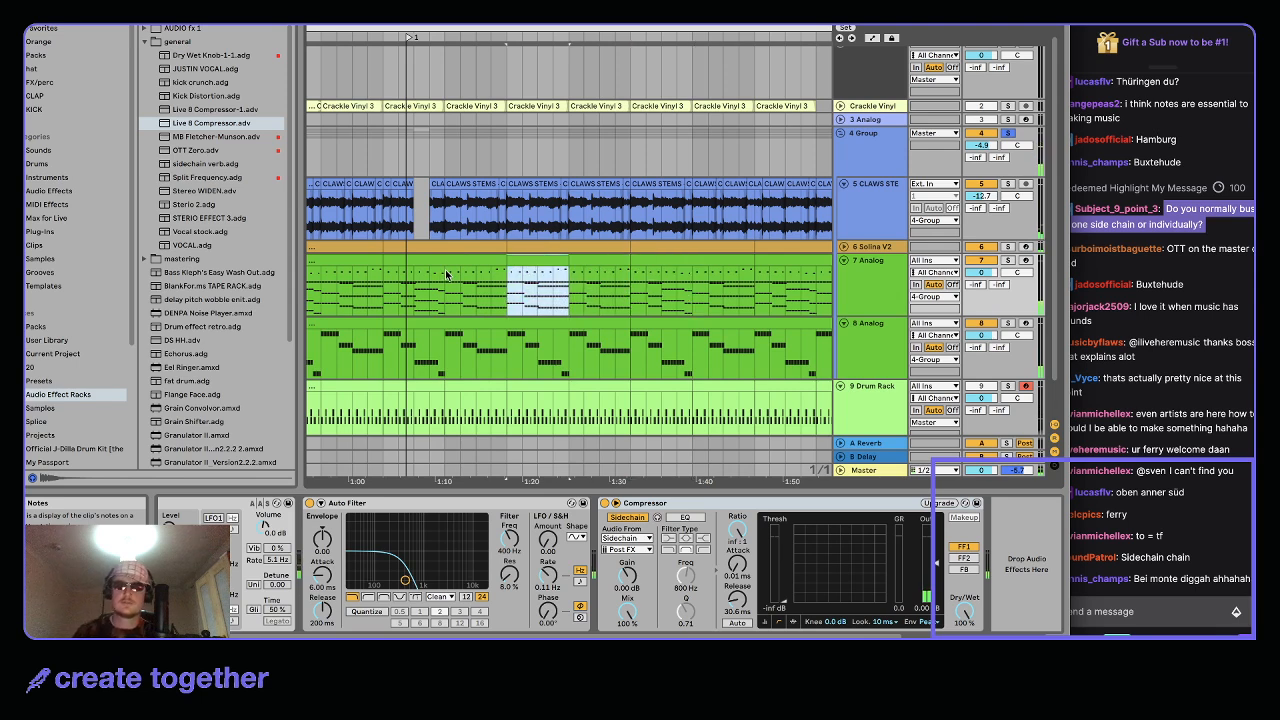
# Duplicate the eight-bar Analog clip on track 7 starting at about 1:03 directly after itself
pyautogui.click(443, 262)
pyautogui.press('super+d')
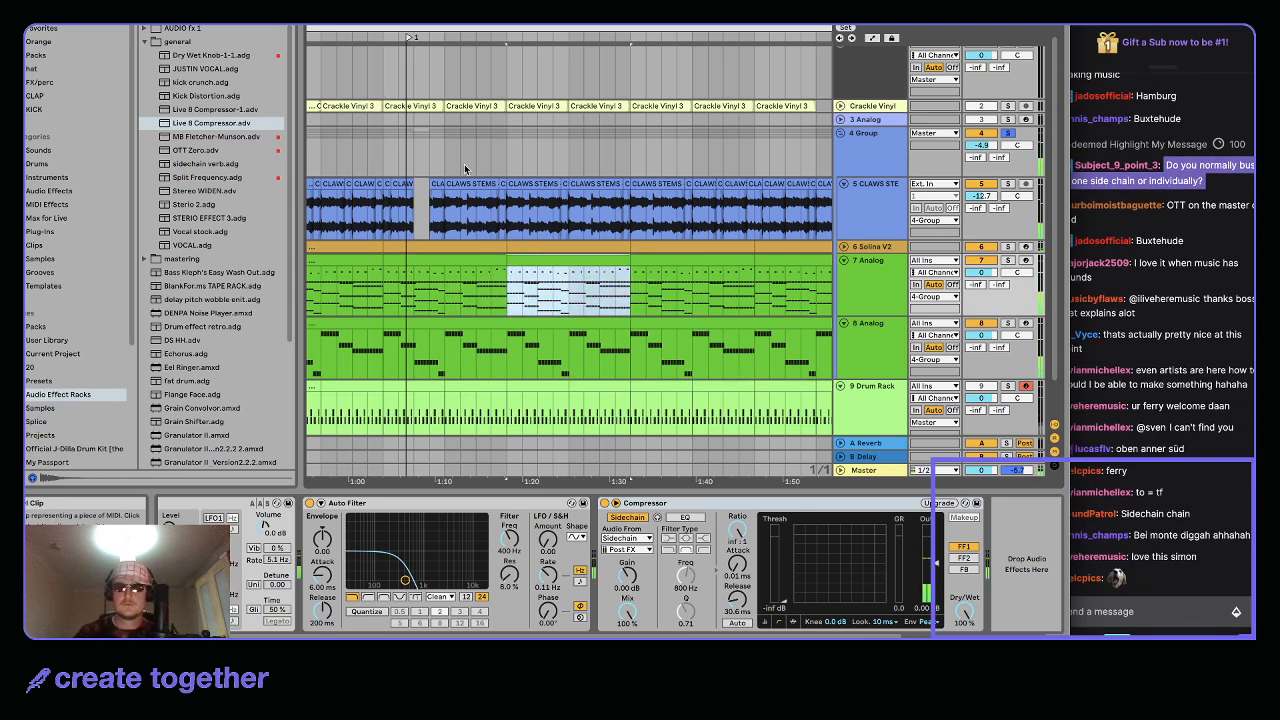
# Select the eight bars of vocal clips from about 1:17 to 1:31 and loop that selection
pyautogui.click(449, 189)
pyautogui.press('super+e')
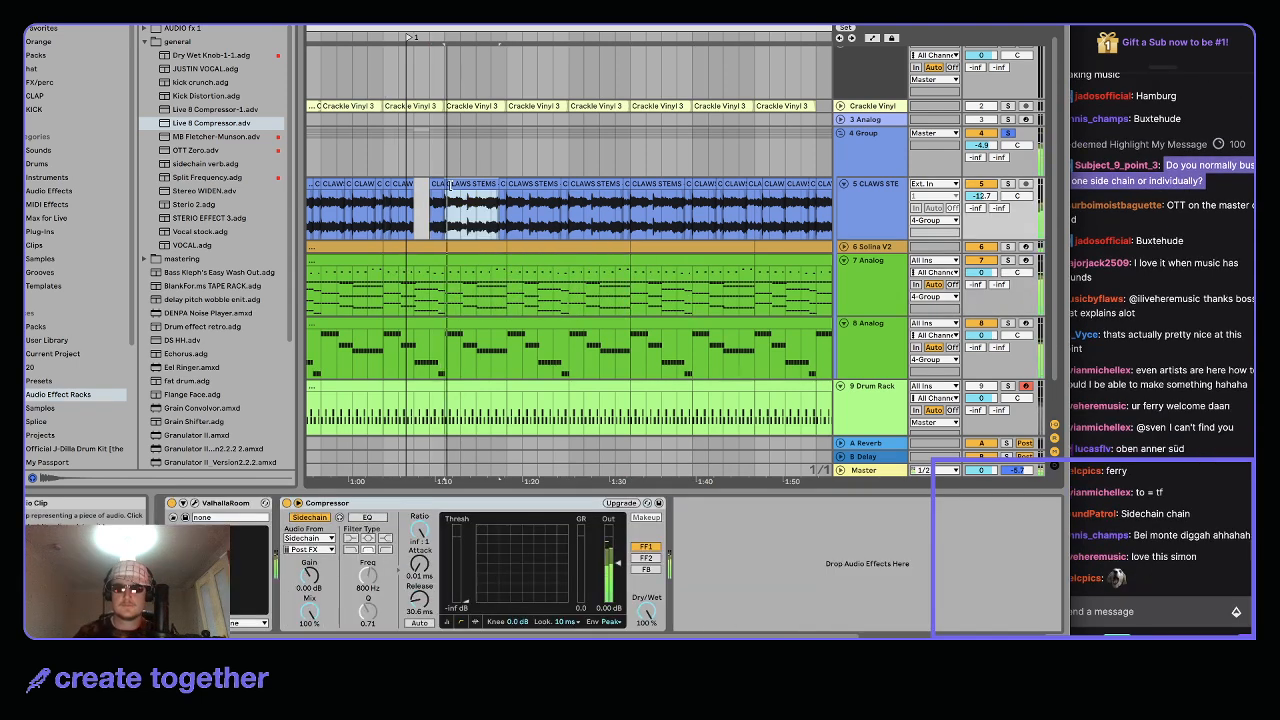
pyautogui.click(522, 186)
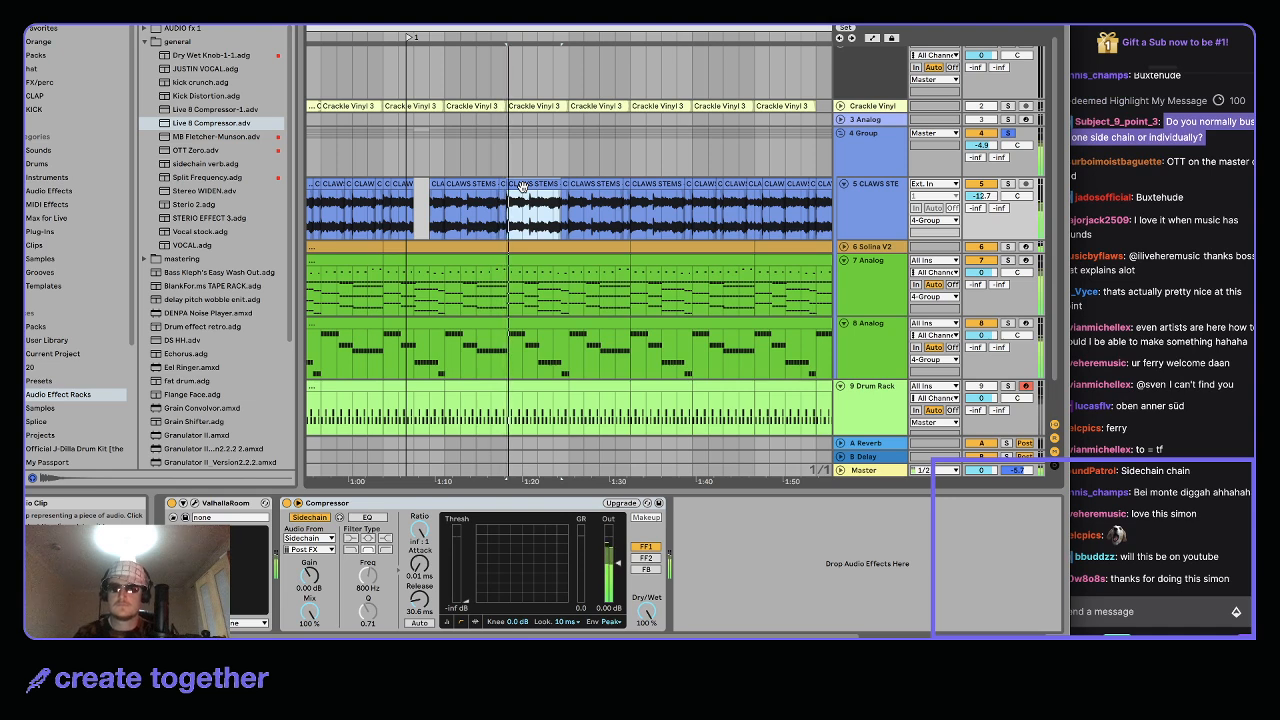
pyautogui.keyDown('shift'); pyautogui.click(633, 185); pyautogui.keyUp('shift')
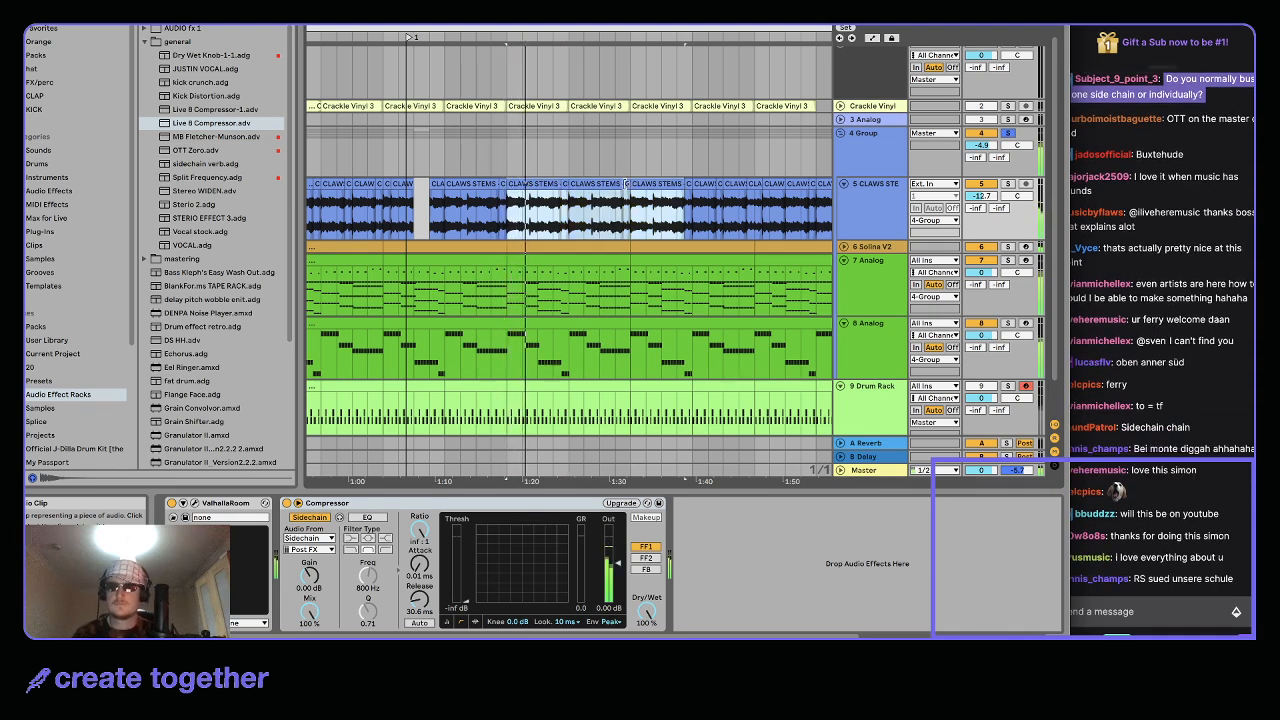
pyautogui.click(627, 185)
pyautogui.click(538, 187)
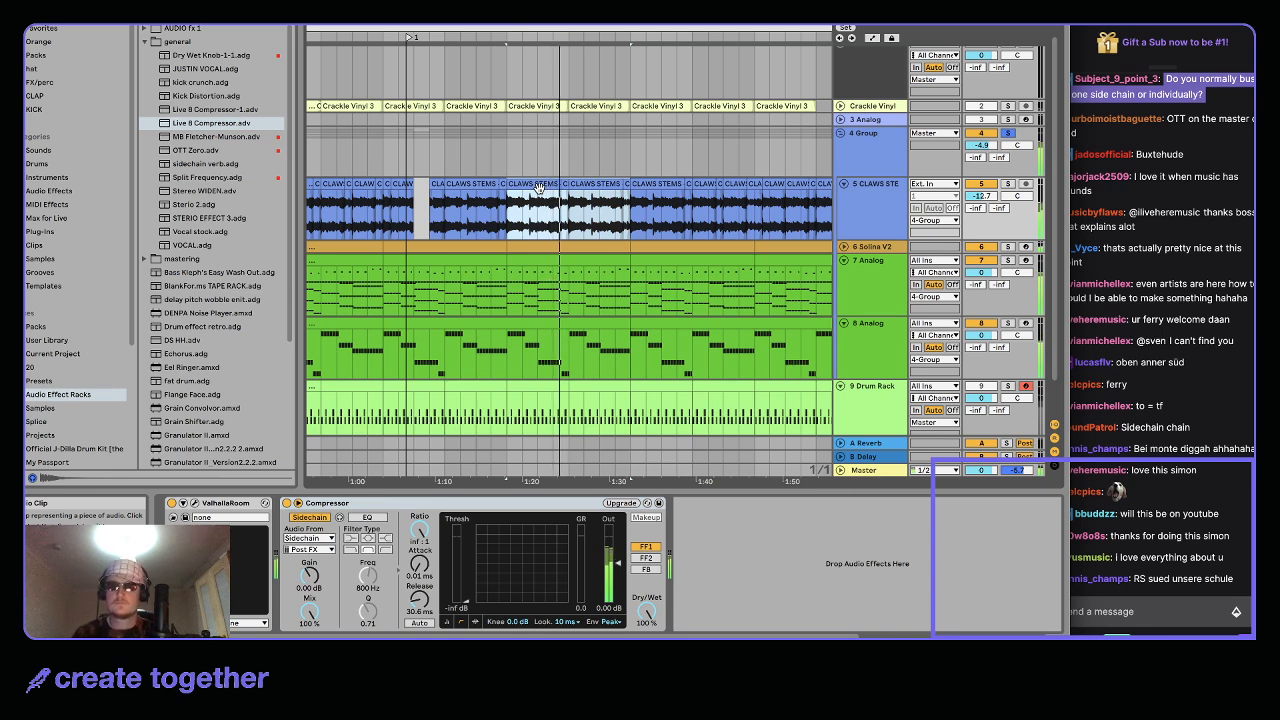
pyautogui.press('super+l')
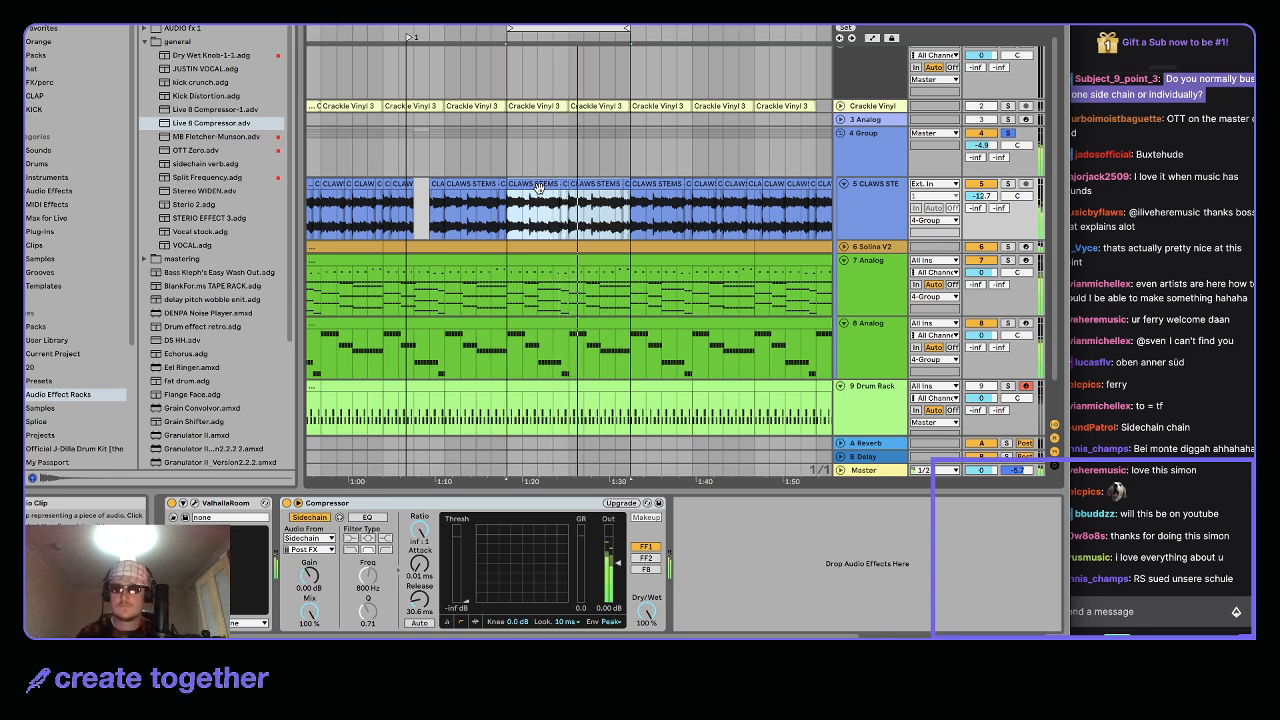
# Copy the Sidechain track's earlier trigger clip into the looped section from about 1:17 to 1:31
pyautogui.scroll(-3, 530, 228)
pyautogui.scroll(-3, 548, 238)
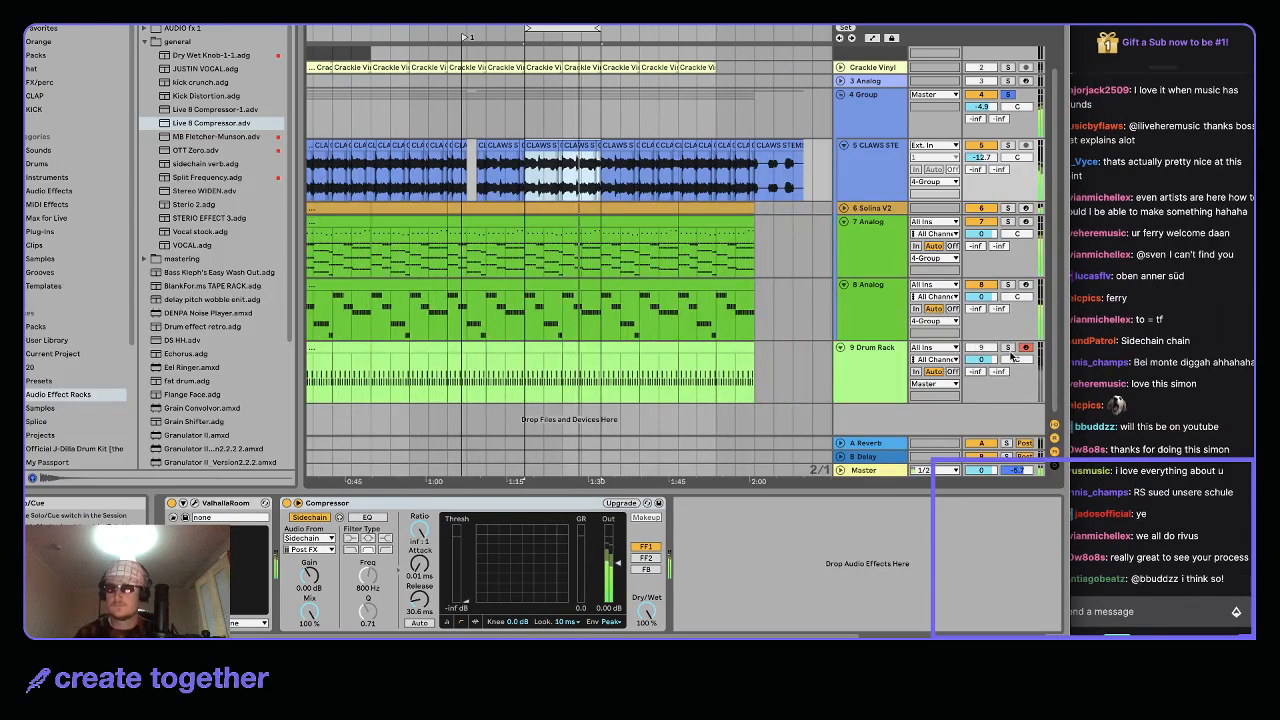
pyautogui.scroll(2, 507, 197)
pyautogui.click(332, 47)
pyautogui.click(518, 69)
pyautogui.hotkey('ctrl', 'v')
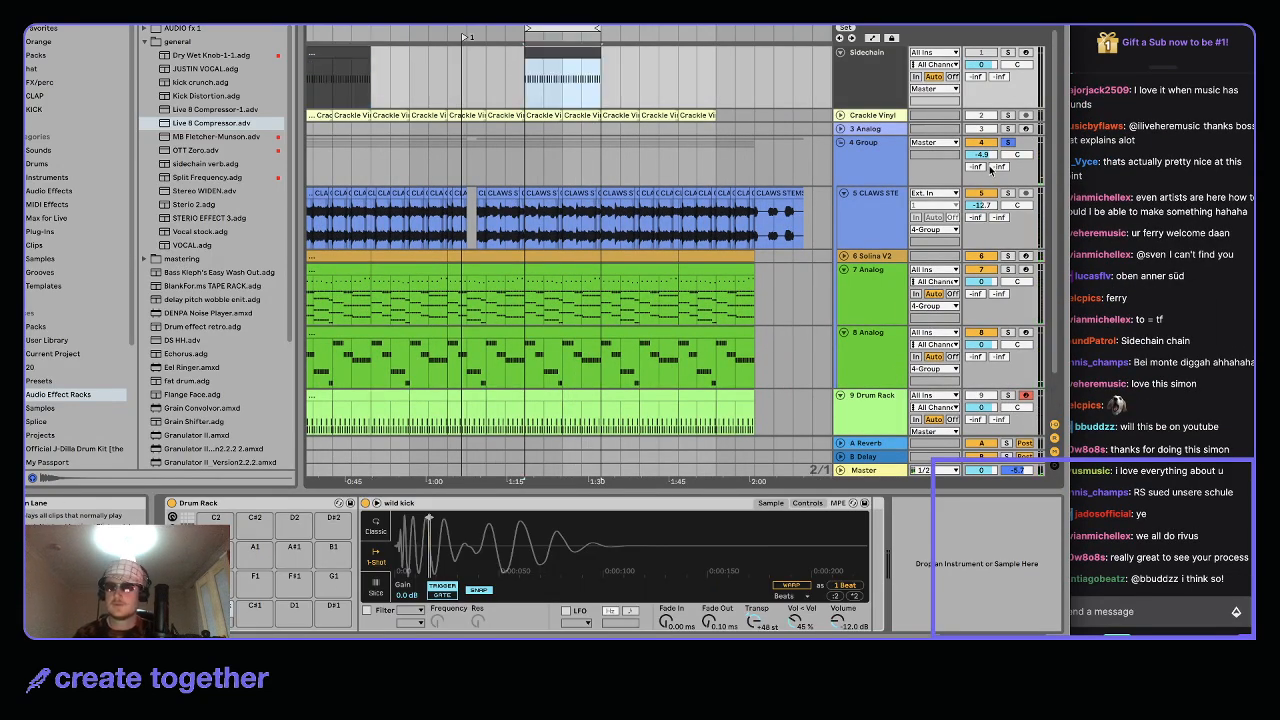
# Lower 4 Group's volume to -6.5 dB, and turn off its solo to play the loop with all tracks
pyautogui.moveTo(989, 167); pyautogui.dragTo(989, 180)
pyautogui.click(881, 420)
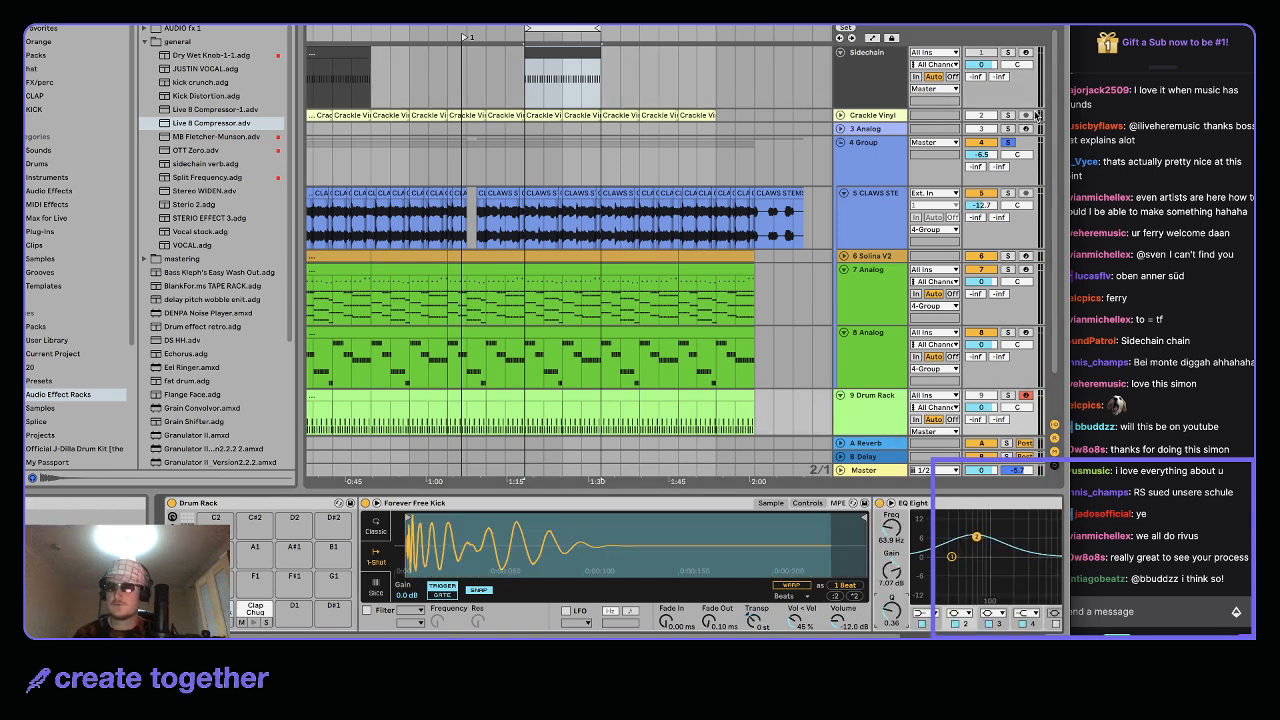
pyautogui.click(1008, 143)
pyautogui.press('space')
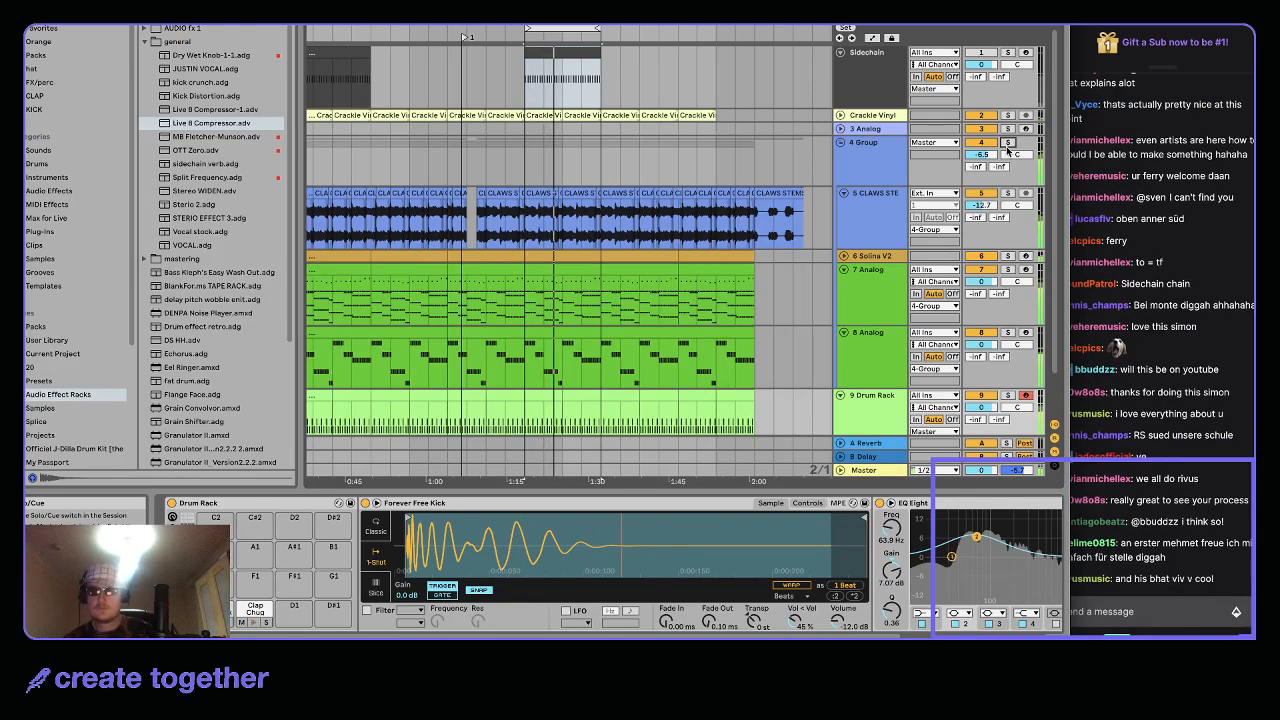
# Set the vocal compressor's release to 37.4 ms and the track 7 Analog's Auto Filter to about 906 Hz with 5.3% resonance
pyautogui.click(867, 215)
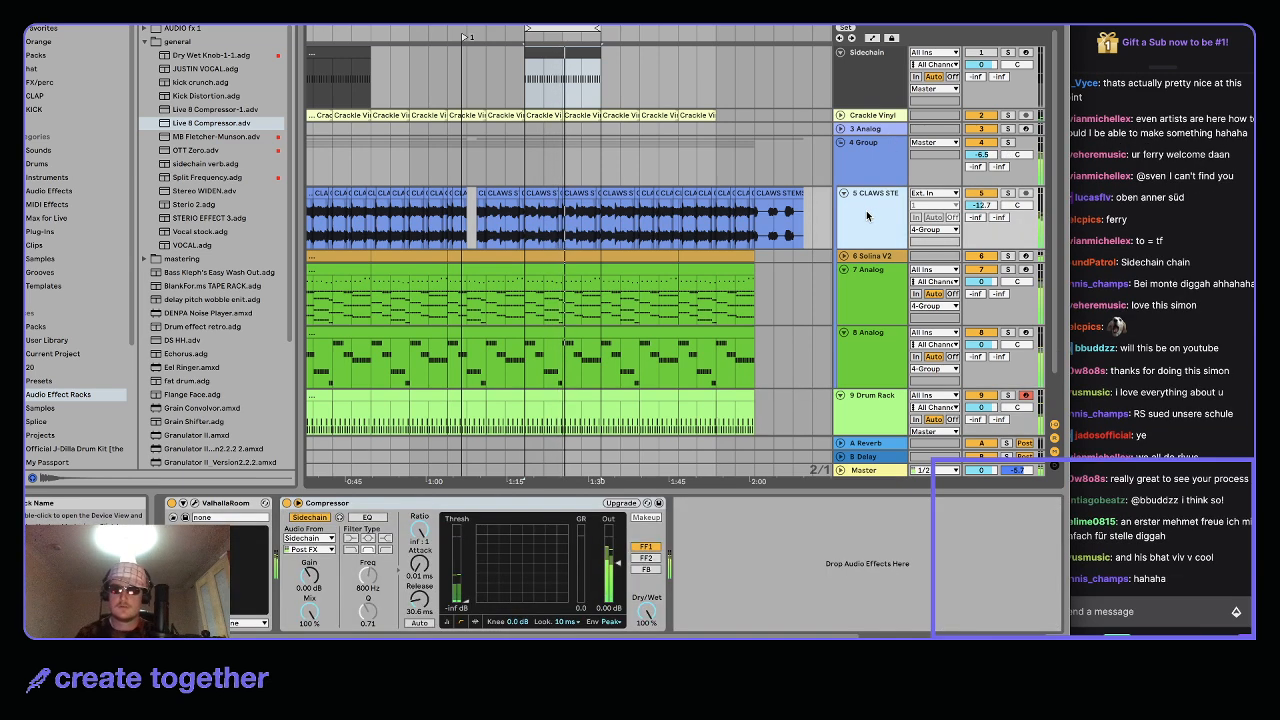
pyautogui.moveTo(419, 598)
pyautogui.mouseDown()
pyautogui.moveTo(419, 586)
pyautogui.moveTo(422, 603)
pyautogui.mouseUp()
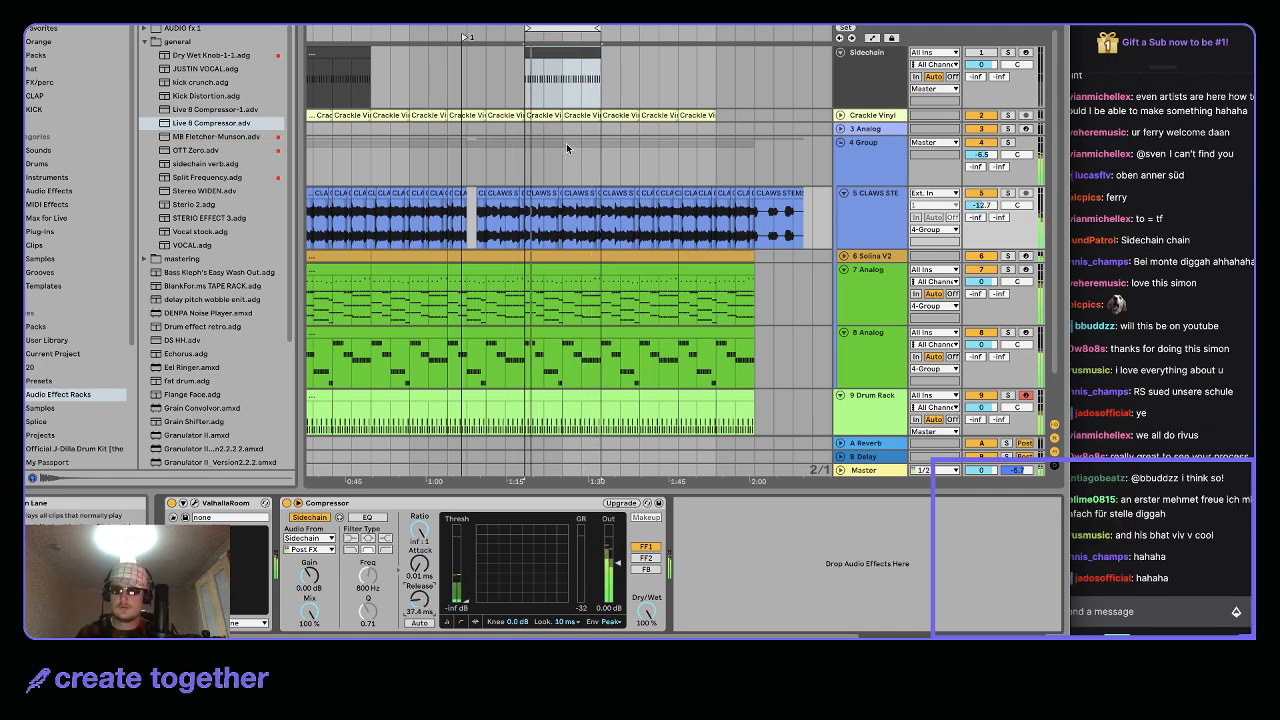
pyautogui.click(878, 275)
pyautogui.moveTo(451, 573); pyautogui.dragTo(421, 581)
# Unfold the Solina V2 track and set its volume to -6.1 dB
pyautogui.click(874, 257)
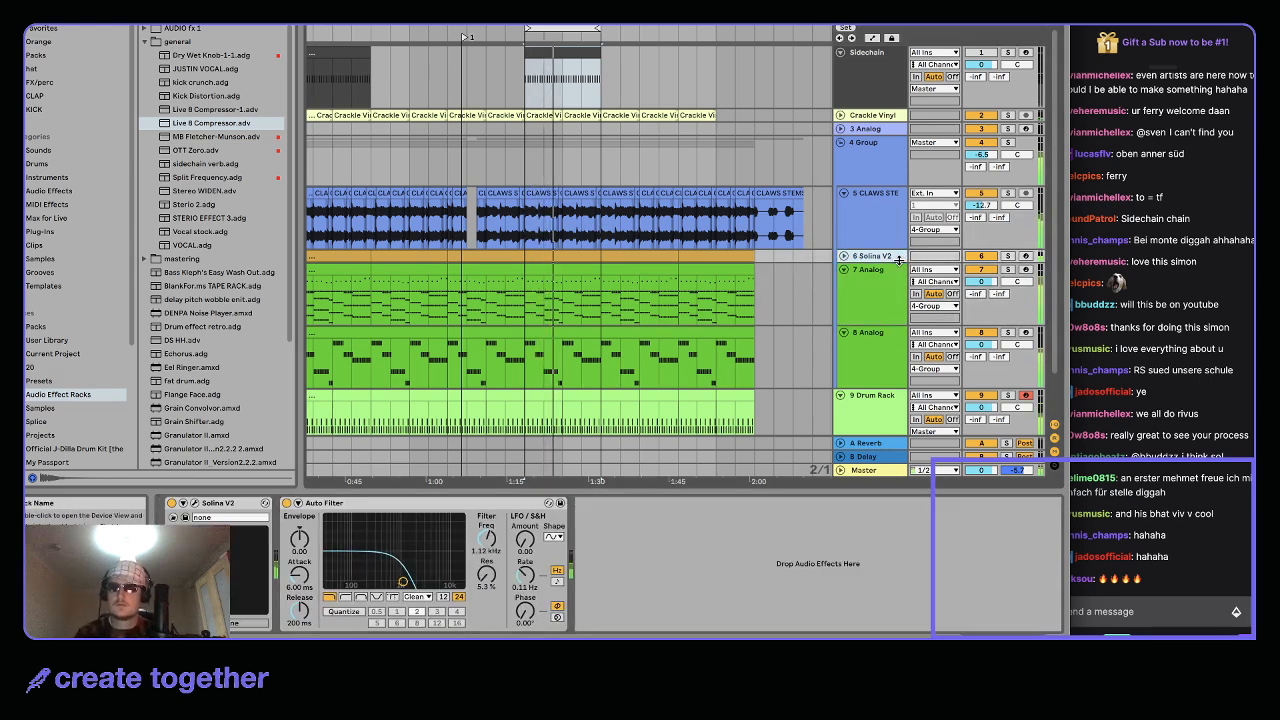
pyautogui.click(844, 256)
pyautogui.moveTo(974, 271); pyautogui.dragTo(982, 273)
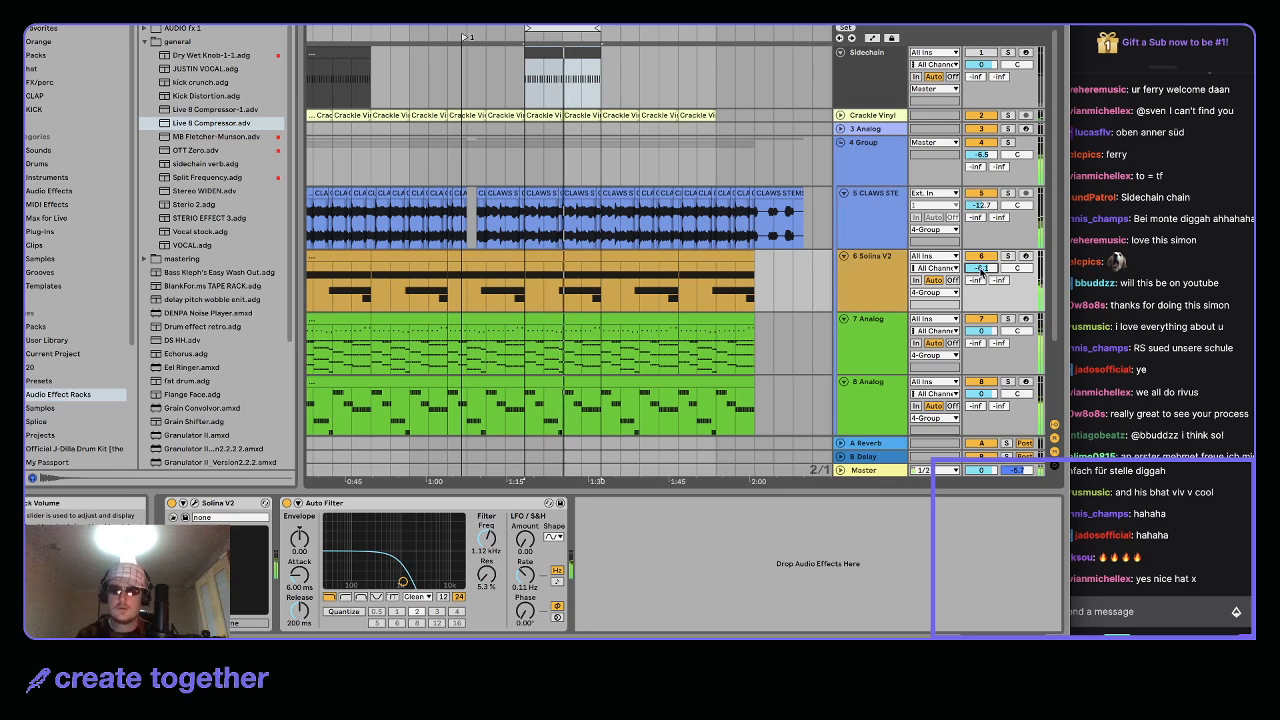
# Insert a new MIDI track directly below the Drum Rack track
pyautogui.scroll(-2, 975, 278)
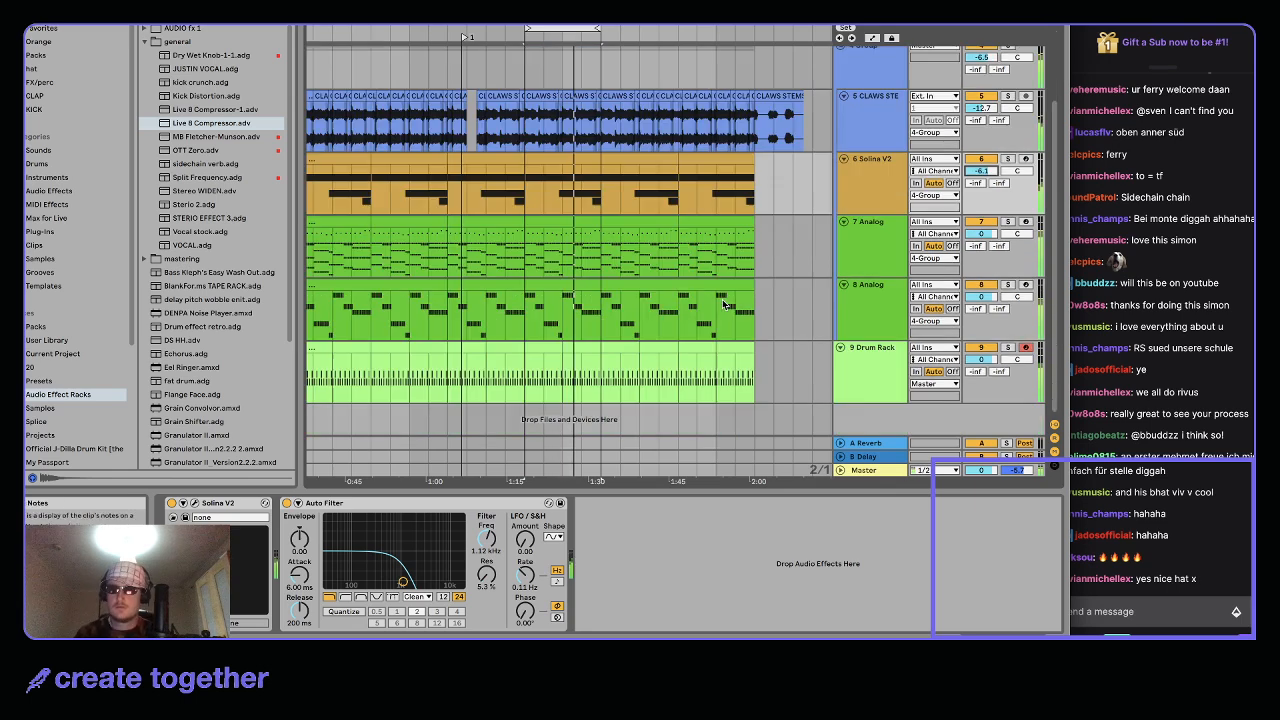
pyautogui.click(882, 363)
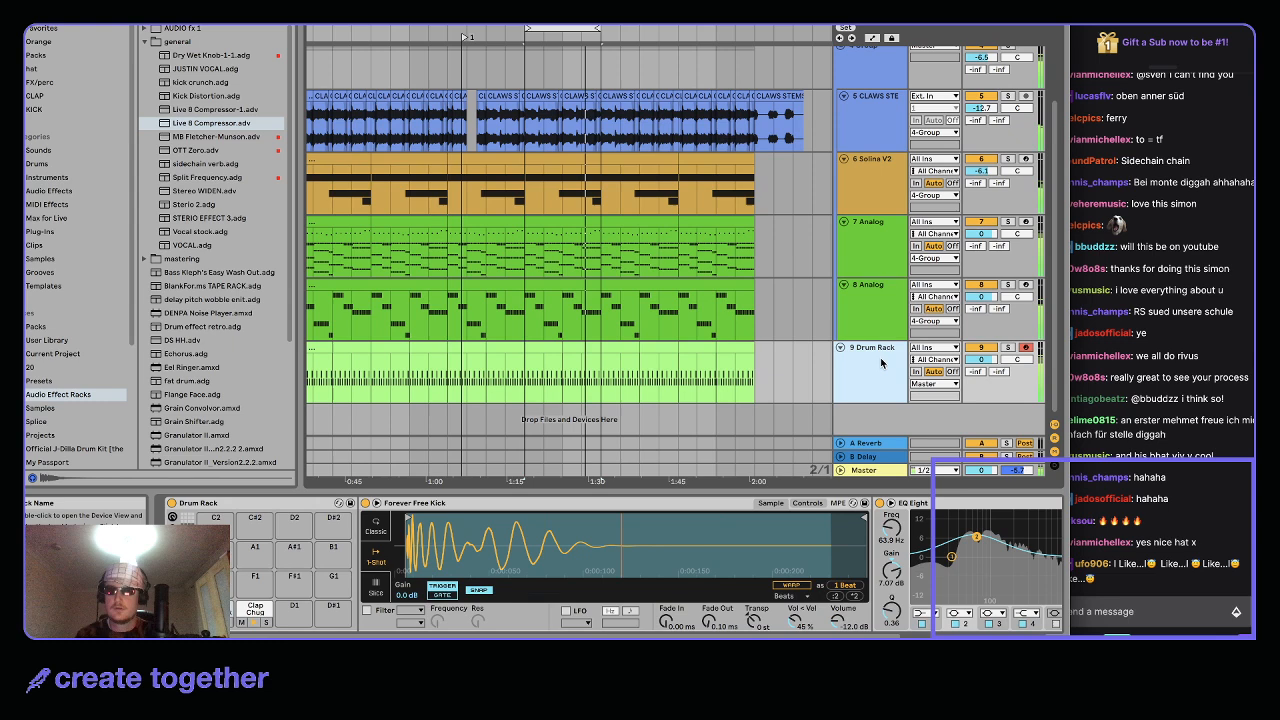
pyautogui.click(1025, 242)
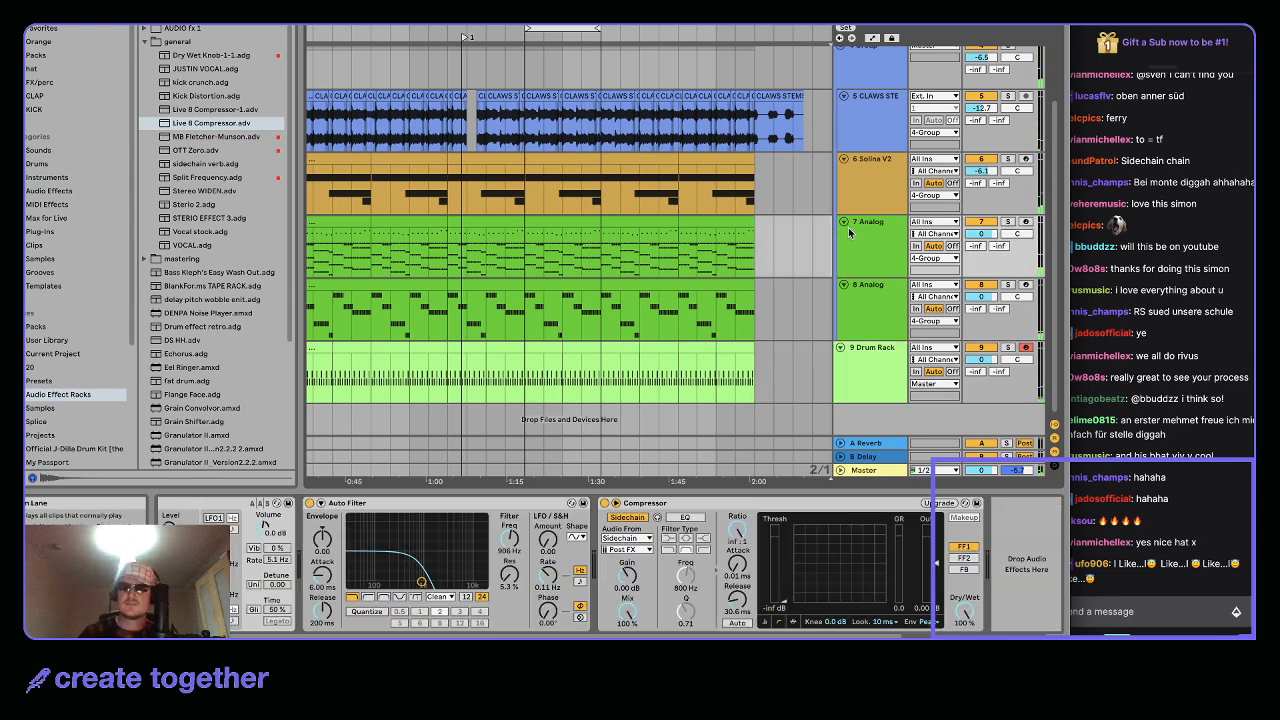
pyautogui.click(872, 378)
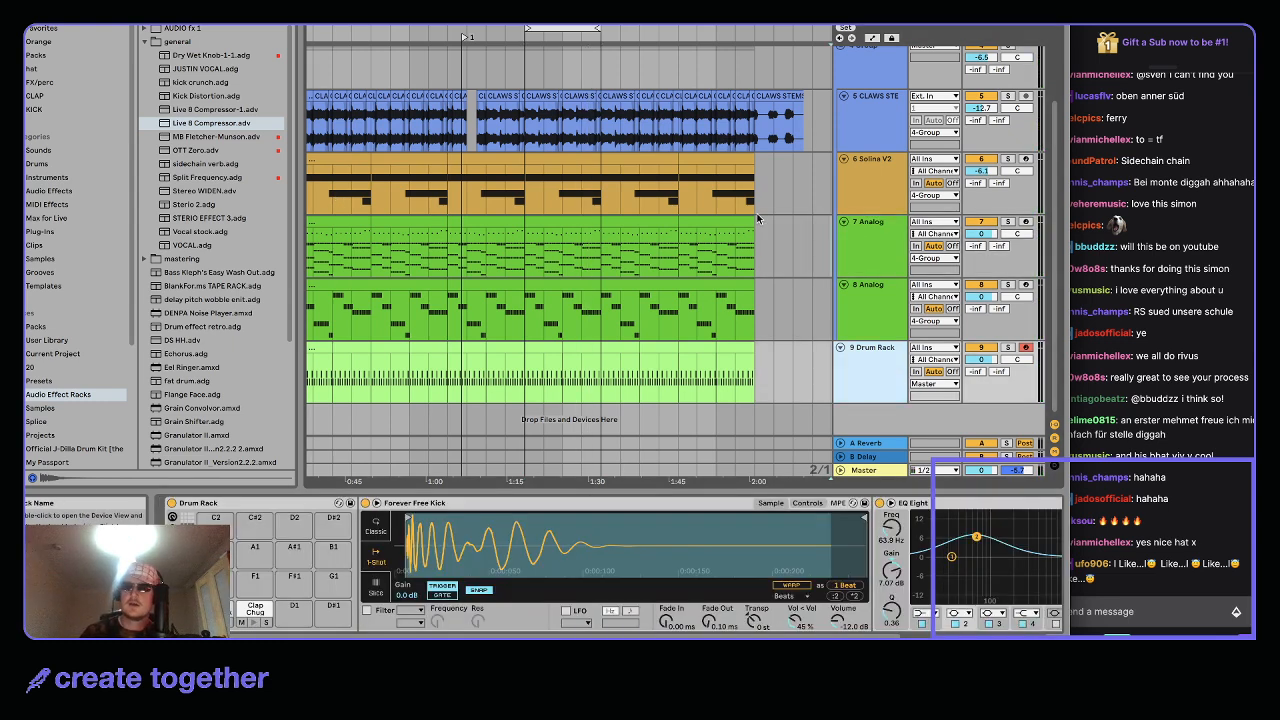
pyautogui.click(135, 2)
pyautogui.click(165, 4)
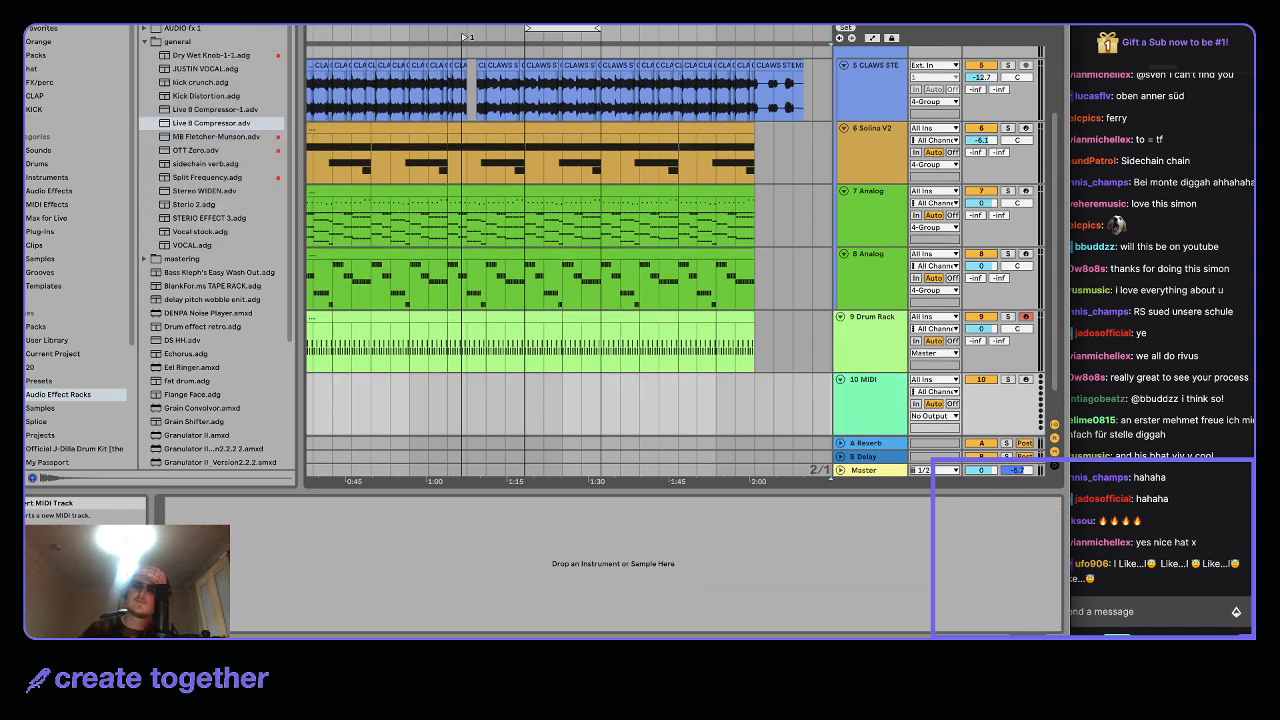
# Find the DS HH Max for Live instrument and load it onto the new MIDI track
pyautogui.click(50, 177)
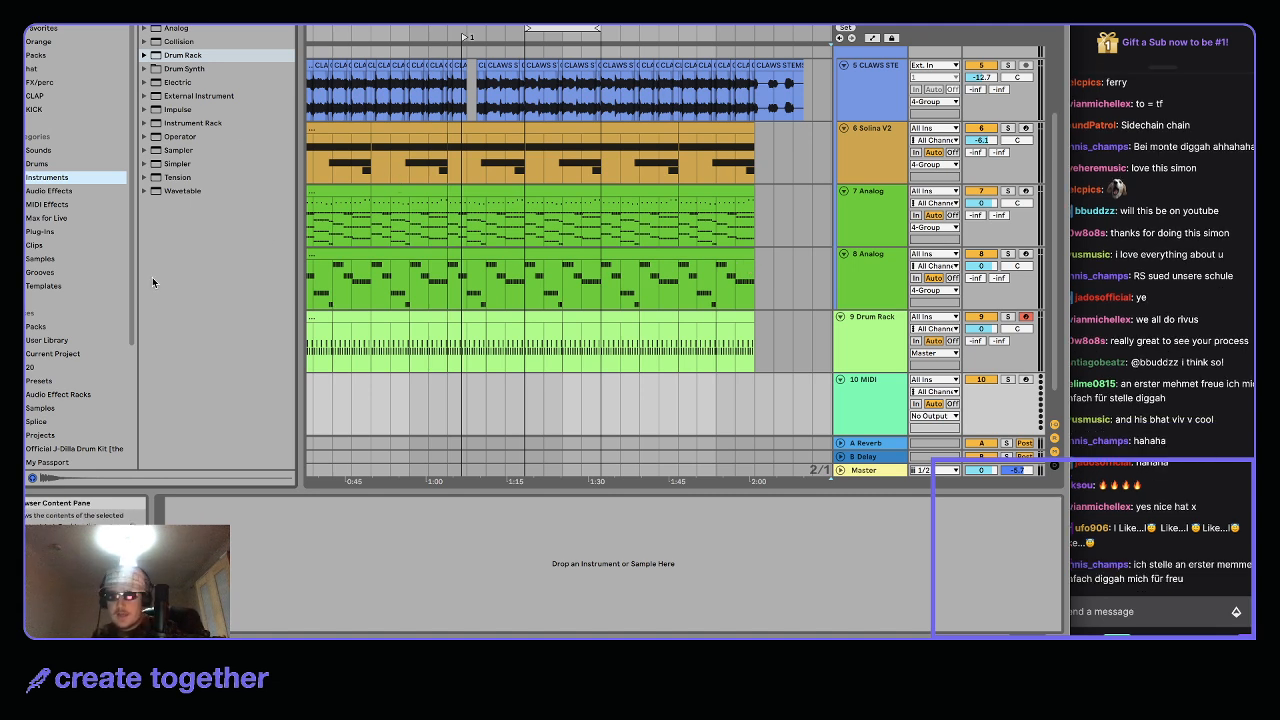
pyautogui.click(50, 204)
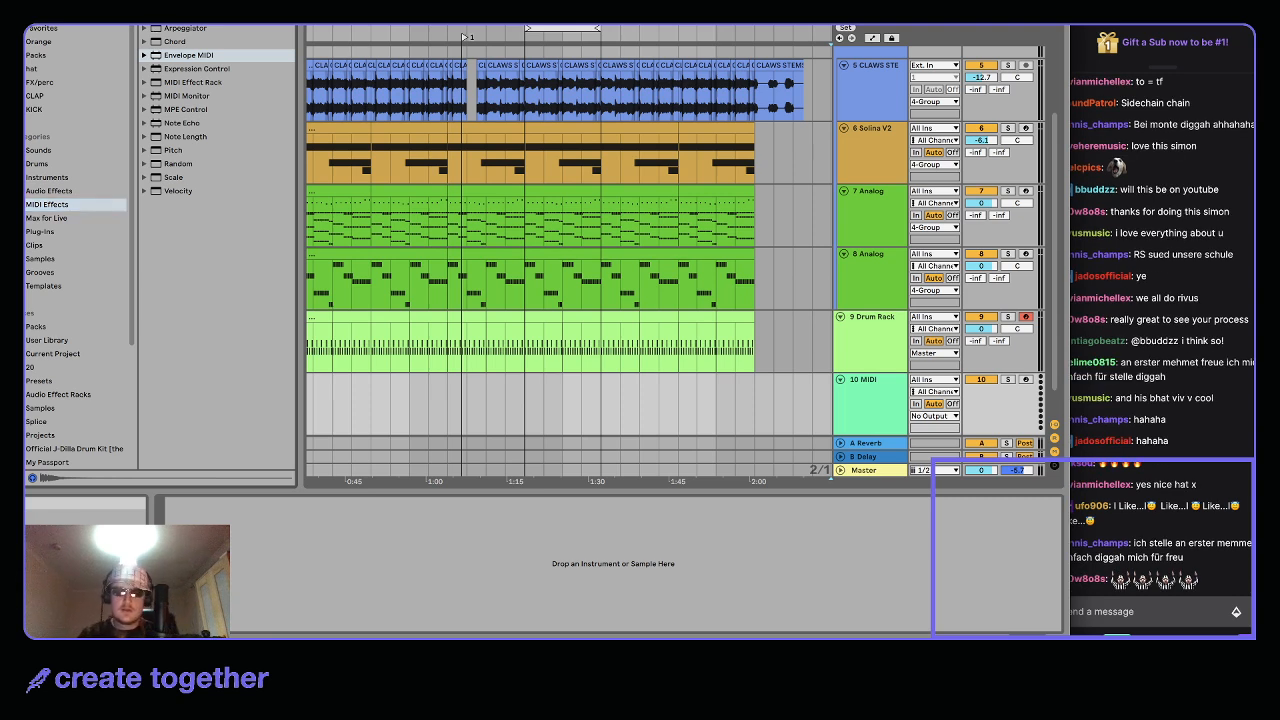
pyautogui.press('super+f')
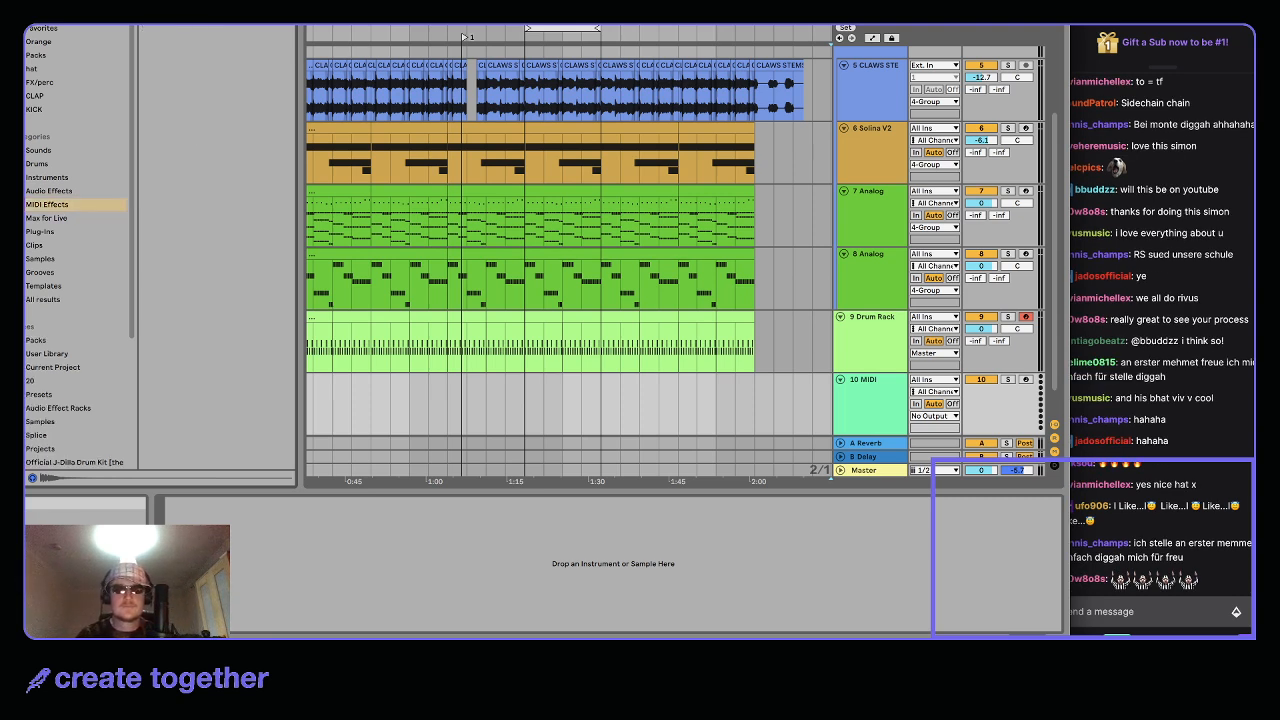
pyautogui.click(66, 221)
pyautogui.click(145, 29)
pyautogui.click(178, 43)
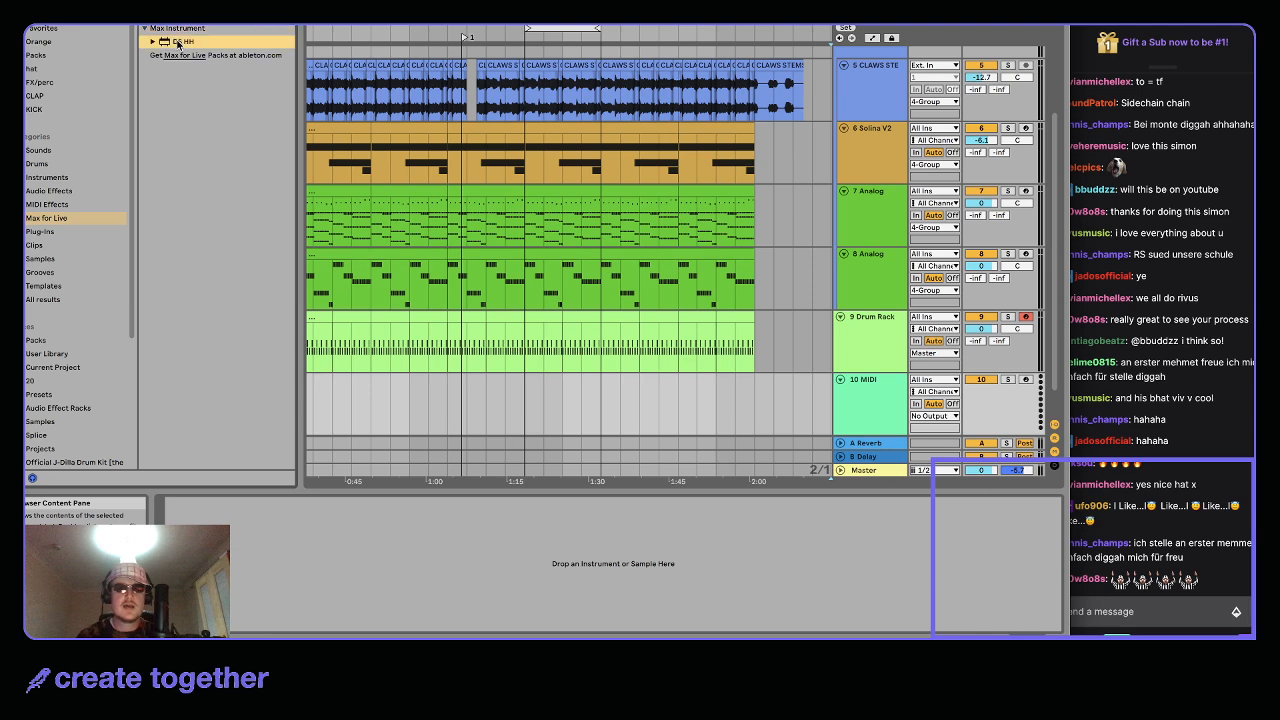
pyautogui.moveTo(597, 385); pyautogui.dragTo(460, 371)
# Create an empty four-bar MIDI clip on the DS HH track from about 1:17 and open its note editor
pyautogui.scroll(5, 517, 398)
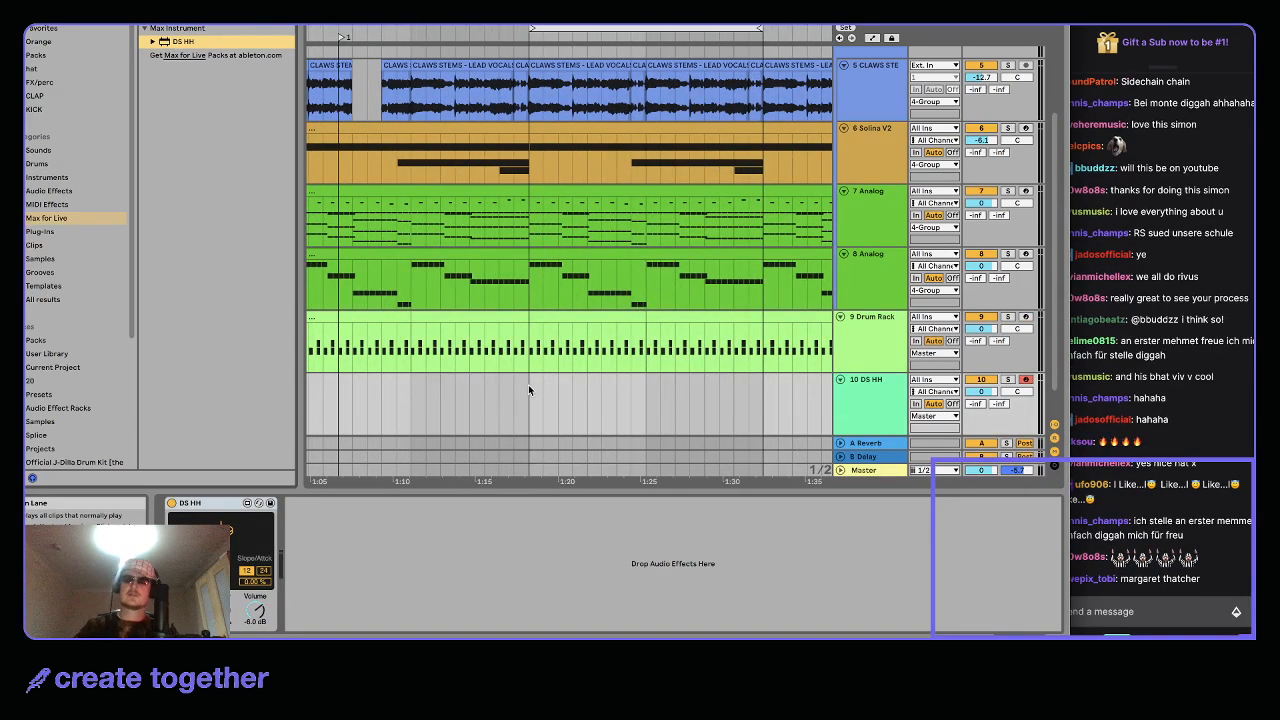
pyautogui.moveTo(528, 384); pyautogui.dragTo(660, 397)
pyautogui.press('super+shift+m')
pyautogui.hotkey('shift', 'Tab')
pyautogui.hotkey('shift', 'Tab')
pyautogui.hotkey('shift', 'Tab')
pyautogui.hotkey('shift', 'Tab')
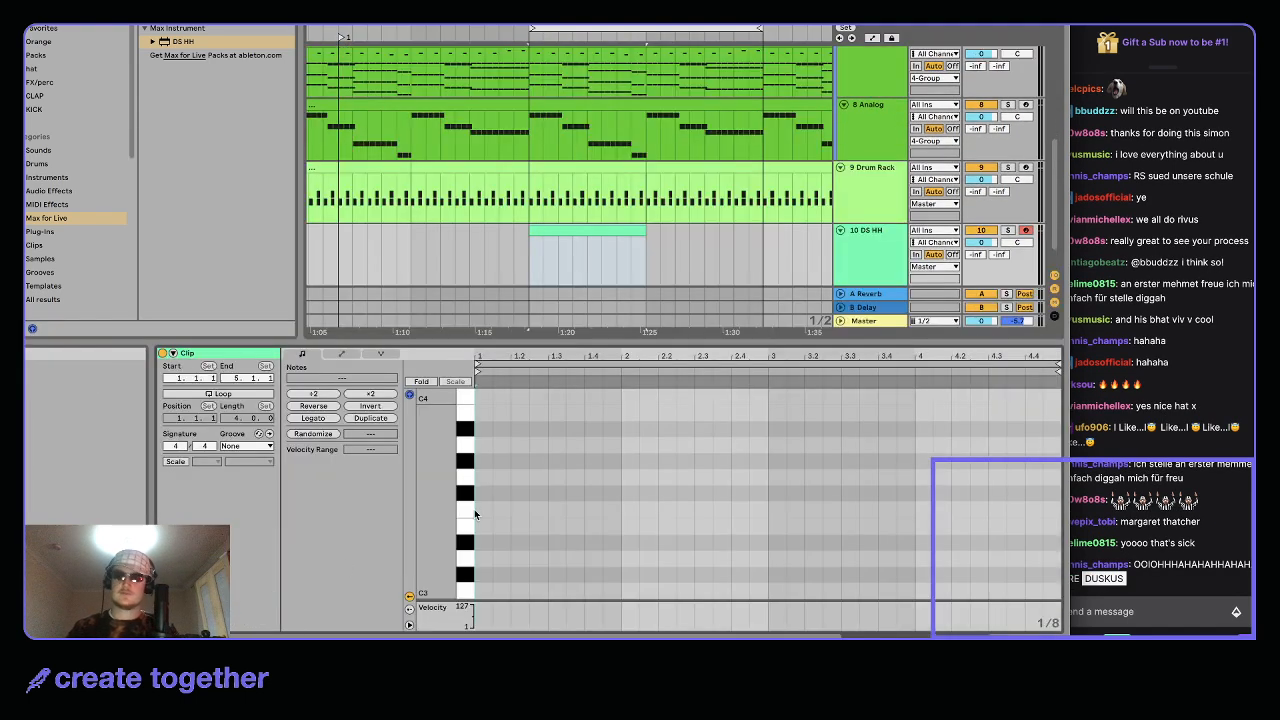
# Add eighth-note A3 hi-hats on the offbeats of the clip's first two beats
pyautogui.doubleClick(516, 445)
pyautogui.doubleClick(556, 445)
pyautogui.click(518, 446)
pyautogui.moveTo(518, 448); pyautogui.dragTo(547, 449)
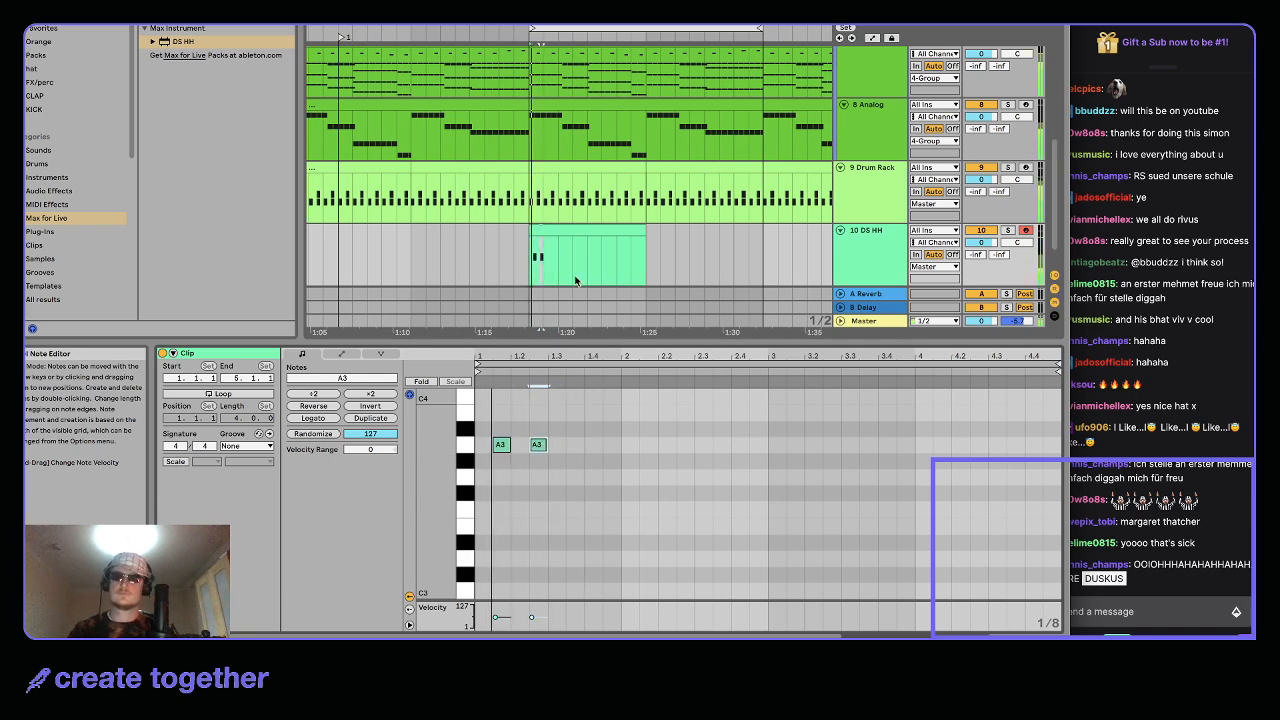
# Isolate the half-bar with the two hi-hat notes and duplicate it to fill four bars
pyautogui.scroll(3, 574, 297)
pyautogui.moveTo(474, 247)
pyautogui.mouseDown()
pyautogui.moveTo(517, 236)
pyautogui.moveTo(473, 229)
pyautogui.mouseUp()
pyautogui.press('super+d')
pyautogui.keyDown('shift'); pyautogui.click(482, 230); pyautogui.keyUp('shift')
pyautogui.scroll(-3, 486, 229)
pyautogui.press('super+d')
pyautogui.press('super+d')
pyautogui.press('super+d')
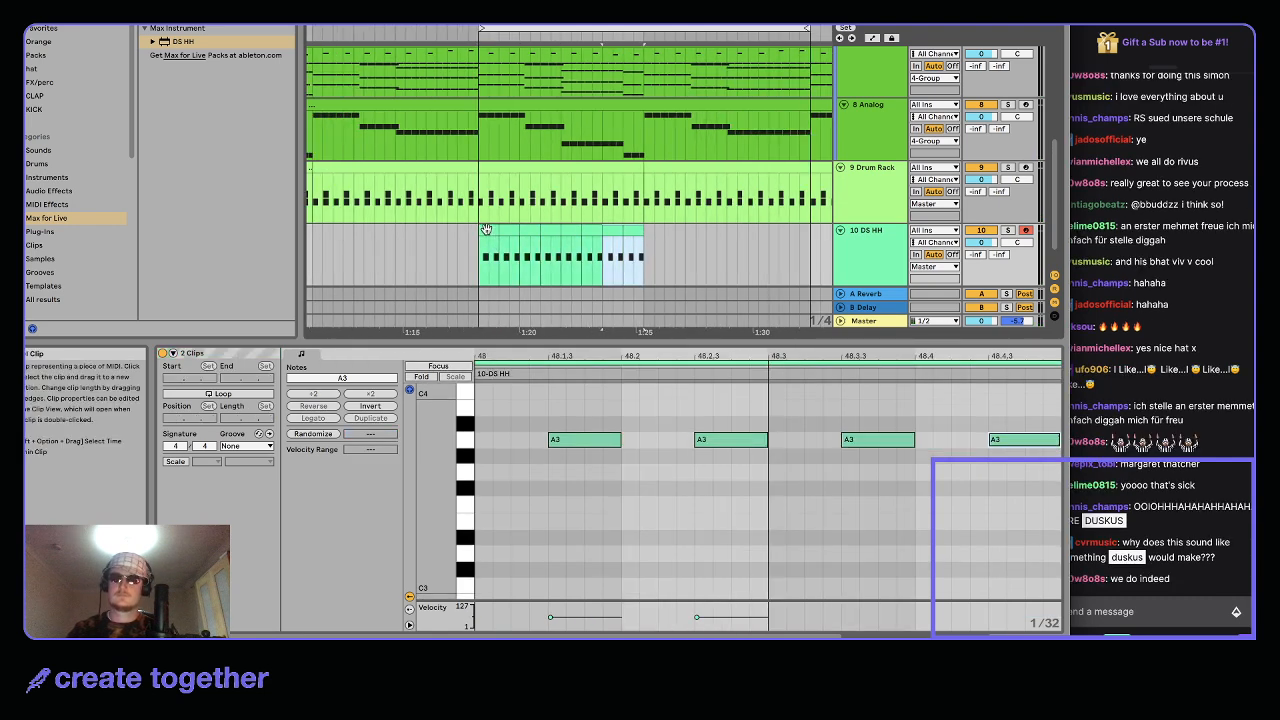
# Lower the DS HH track's volume to -3.5 dB and duplicate its four-bar hi-hat pattern to the loop's end
pyautogui.click(486, 229)
pyautogui.moveTo(984, 242); pyautogui.dragTo(984, 246)
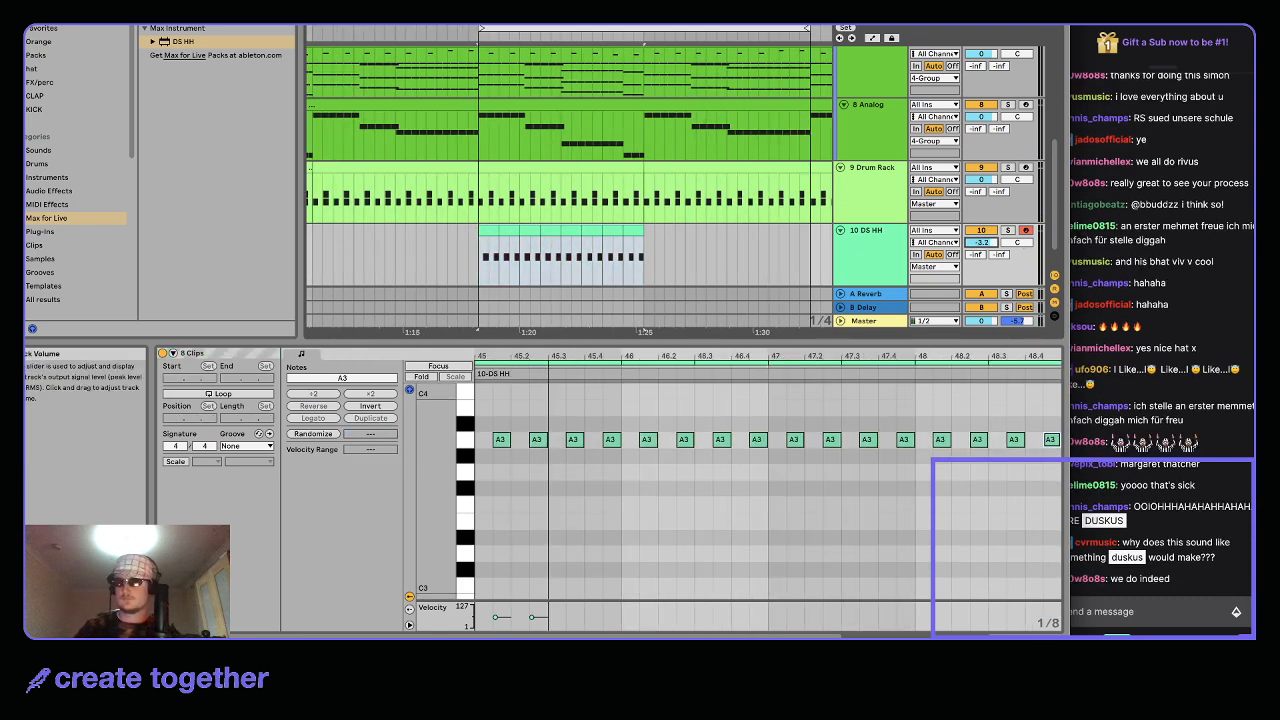
pyautogui.scroll(-3, 650, 229)
pyautogui.press('space')
pyautogui.click(628, 230)
pyautogui.keyDown('shift'); pyautogui.click(565, 230); pyautogui.keyUp('shift')
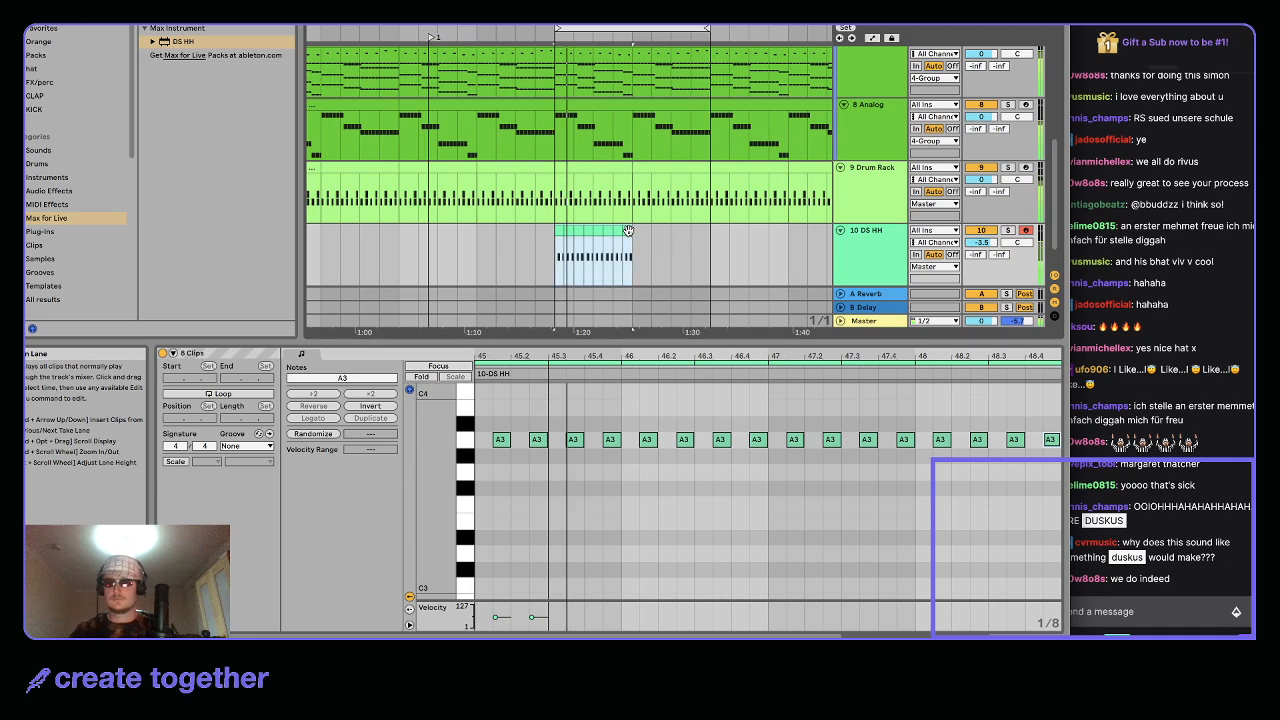
pyautogui.keyDown('shift'); pyautogui.click(670, 230); pyautogui.keyUp('shift')
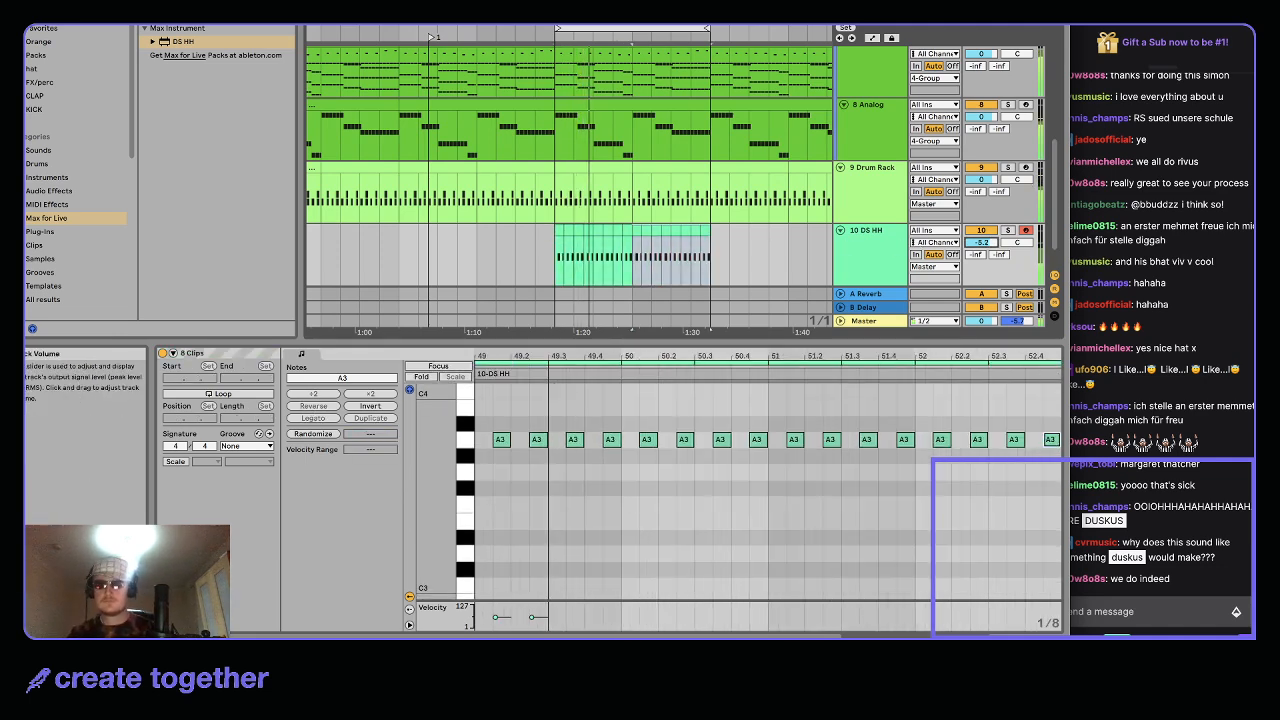
# Lower the DS HH track's volume to -6.6 dB during playback
pyautogui.moveTo(984, 242); pyautogui.dragTo(984, 250)
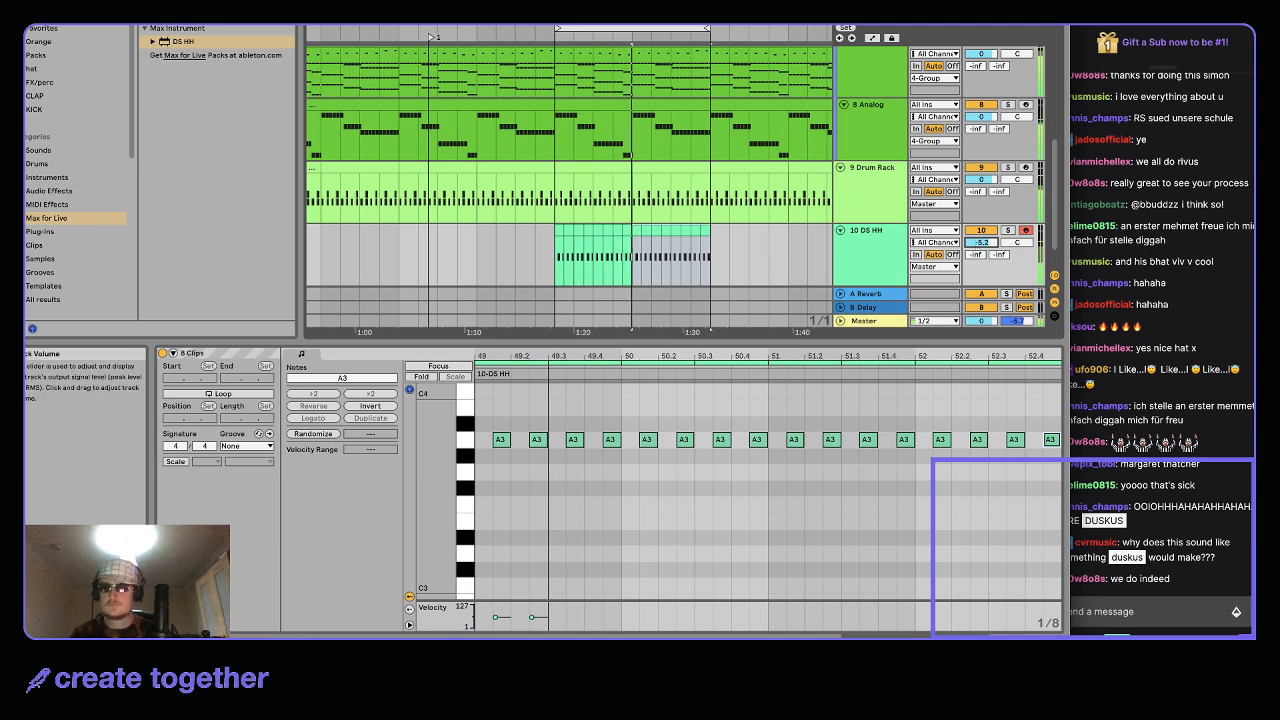
pyautogui.scroll(3, 753, 231)
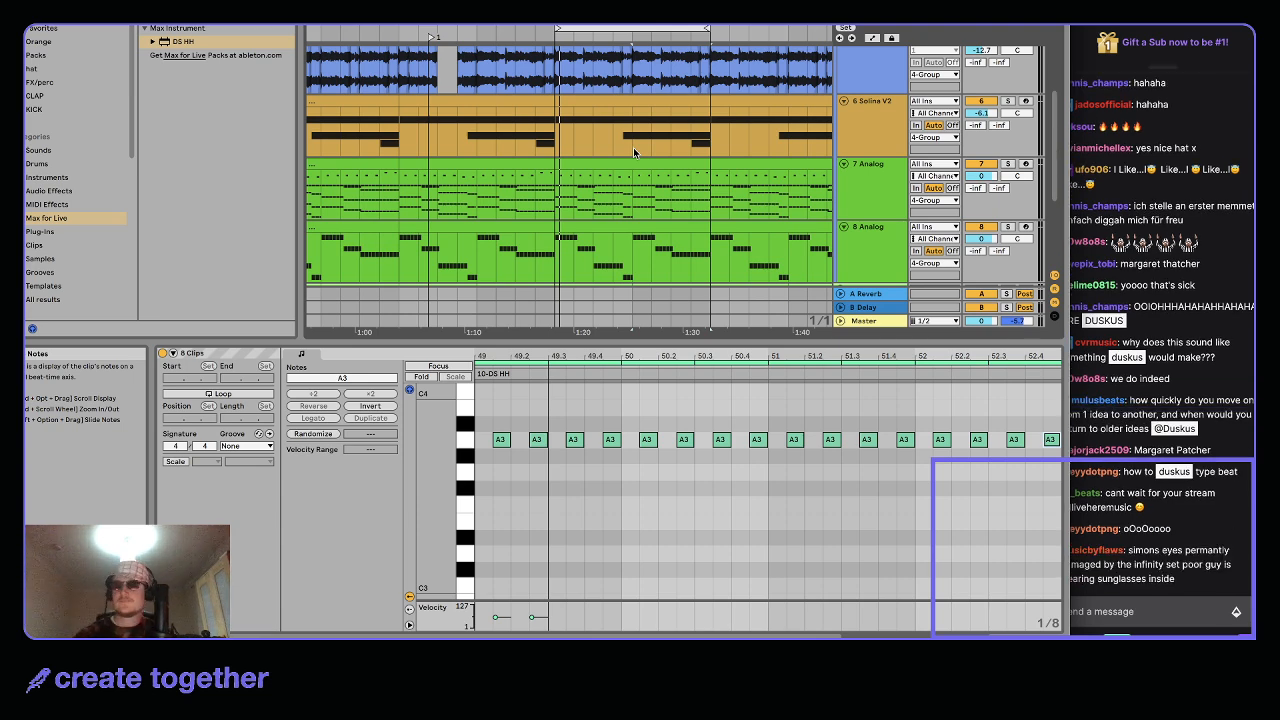
pyautogui.click(1165, 316)
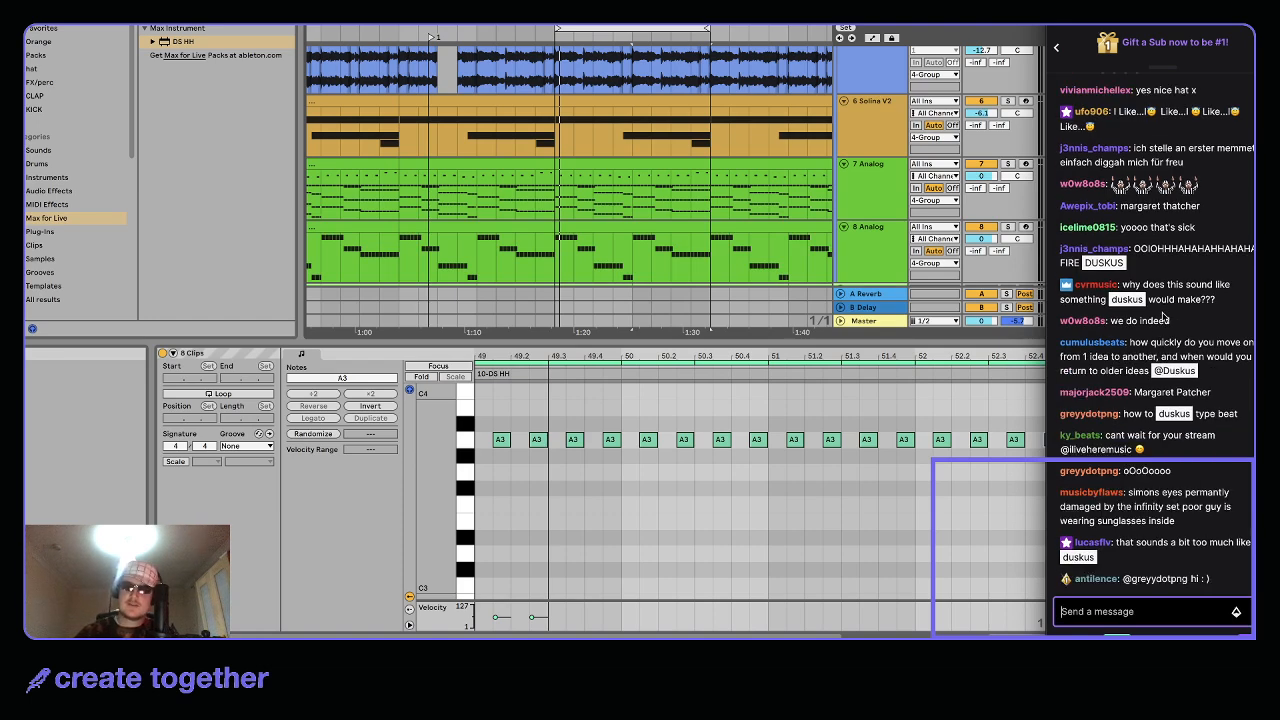
pyautogui.scroll(-3, 710, 260)
pyautogui.scroll(-2, 866, 240)
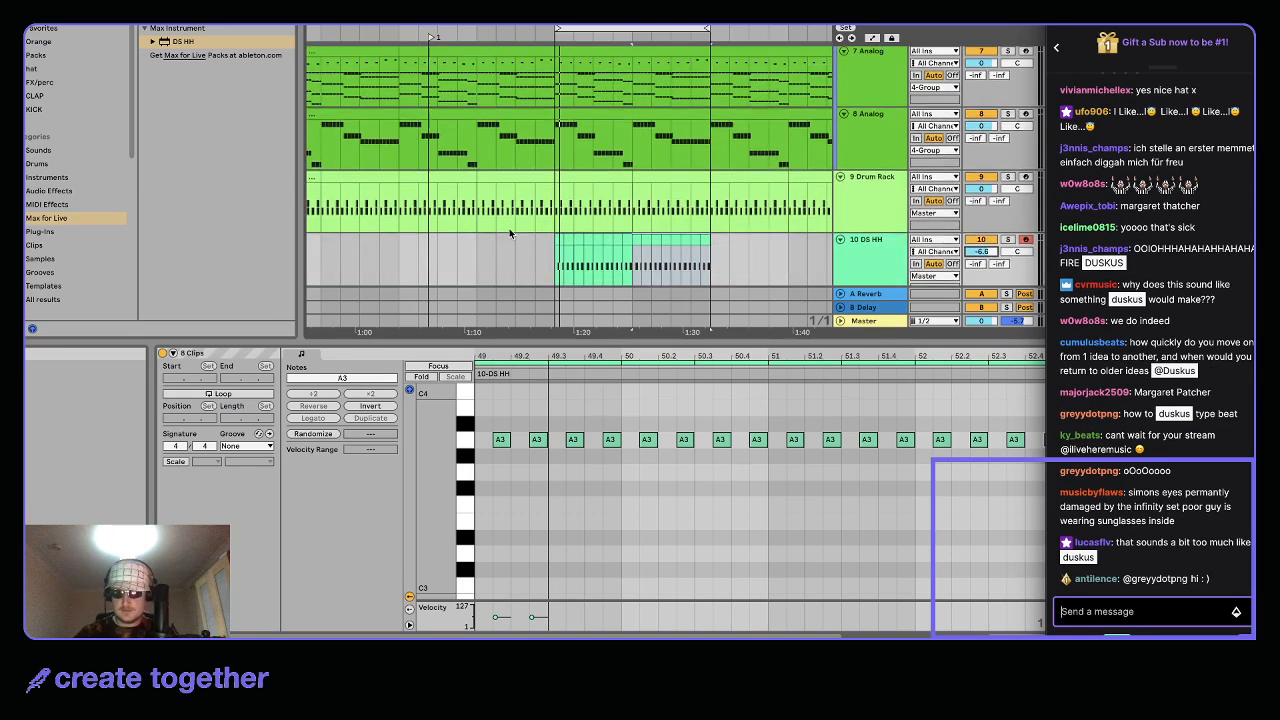
pyautogui.click(533, 208)
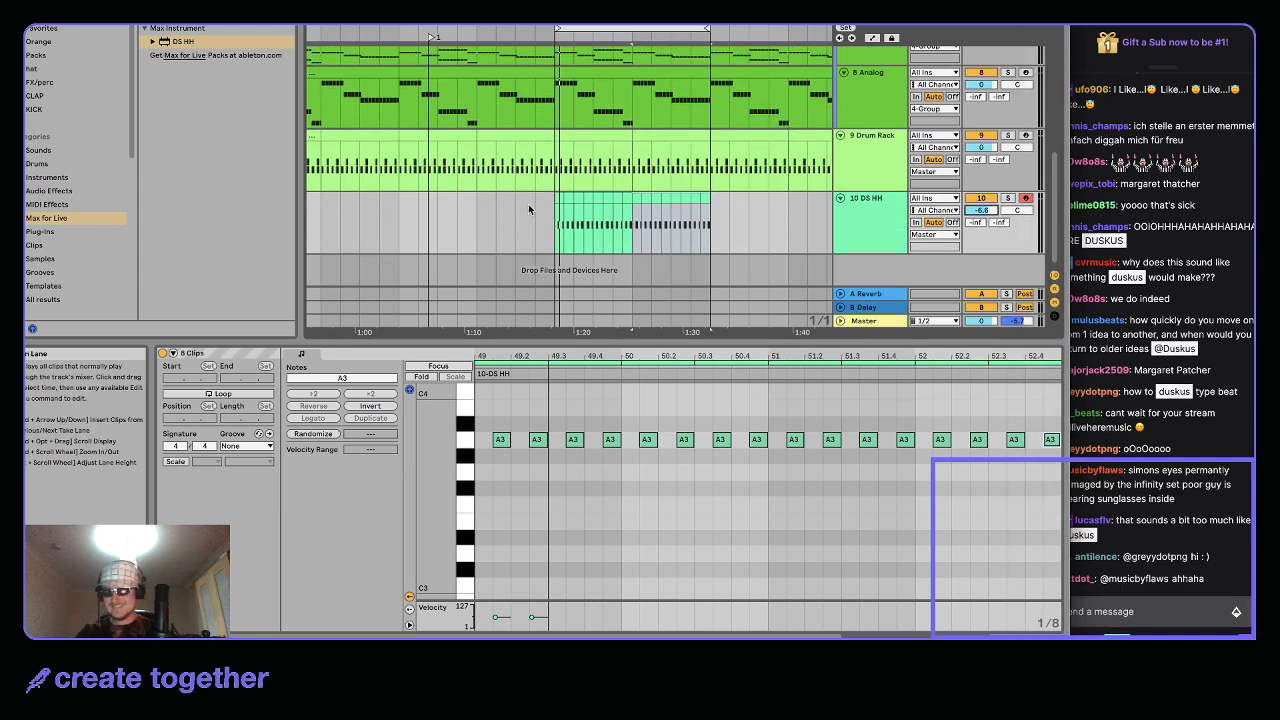
pyautogui.click(1090, 236)
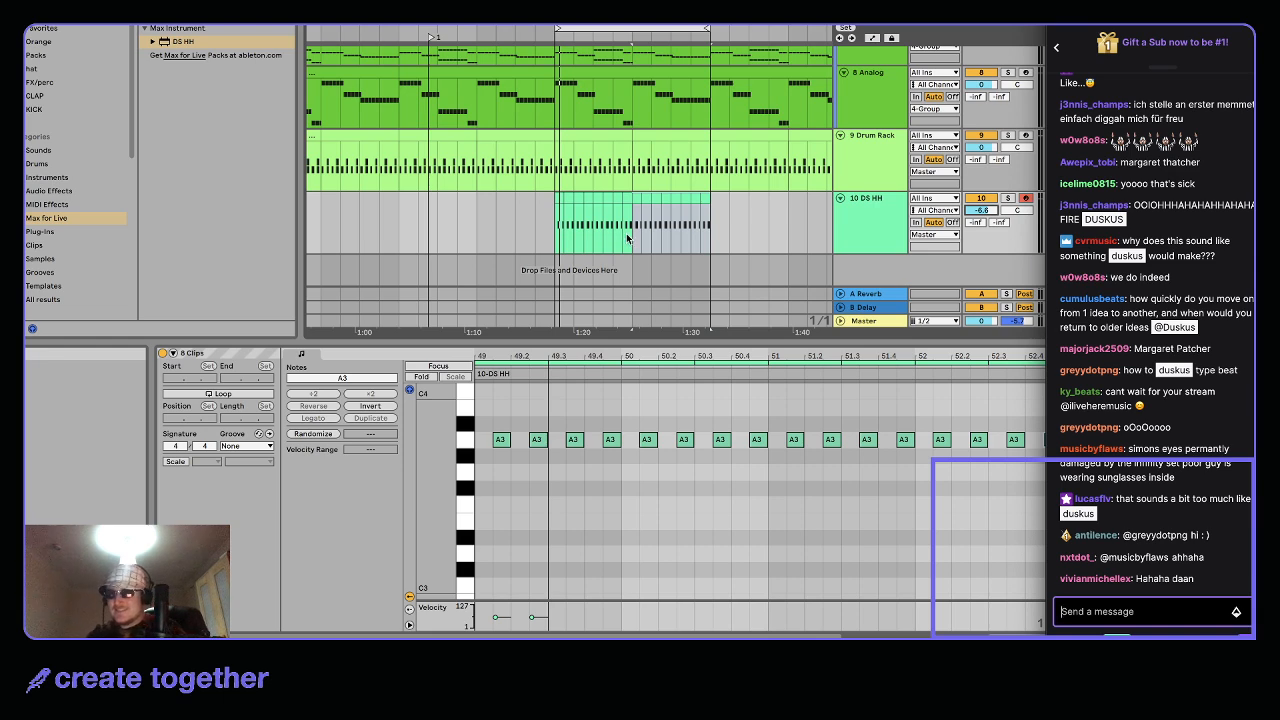
# Restart playback and raise the Solina V2 track's volume to -4.6 dB
pyautogui.scroll(4, 630, 238)
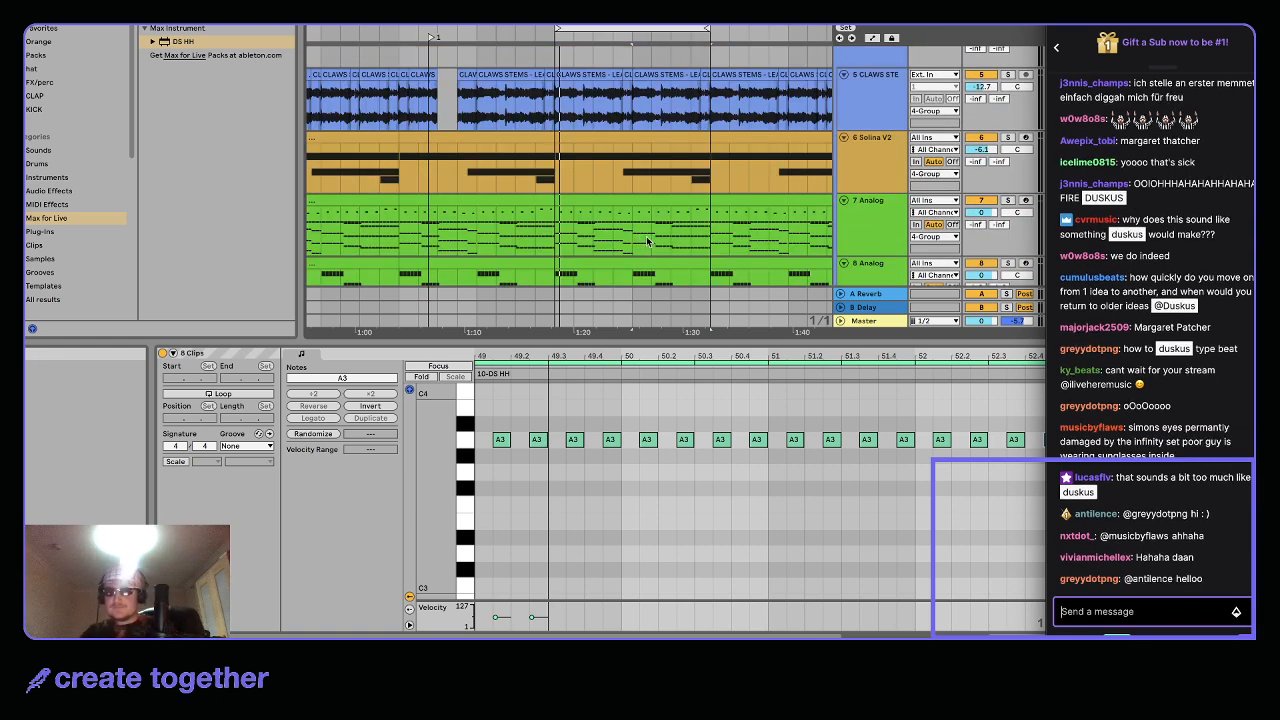
pyautogui.click(926, 105)
pyautogui.press('space')
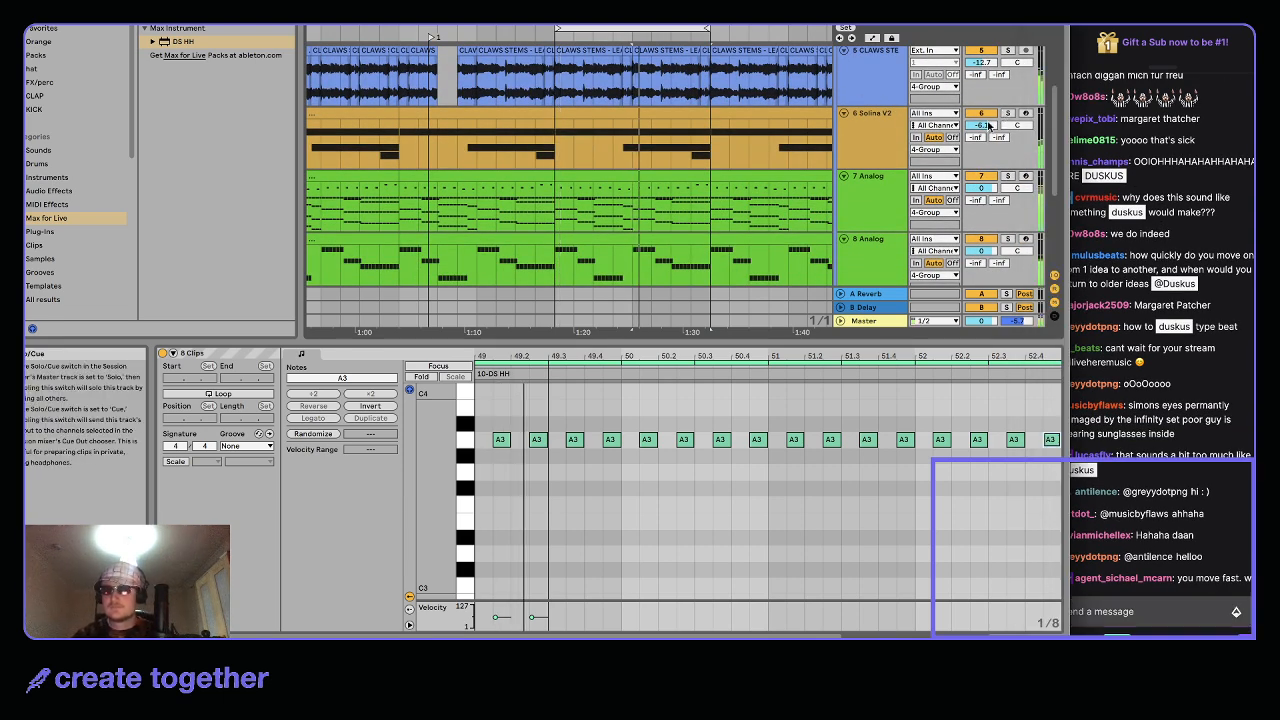
pyautogui.moveTo(981, 125); pyautogui.dragTo(981, 117)
pyautogui.scroll(-4, 584, 115)
pyautogui.click(586, 116)
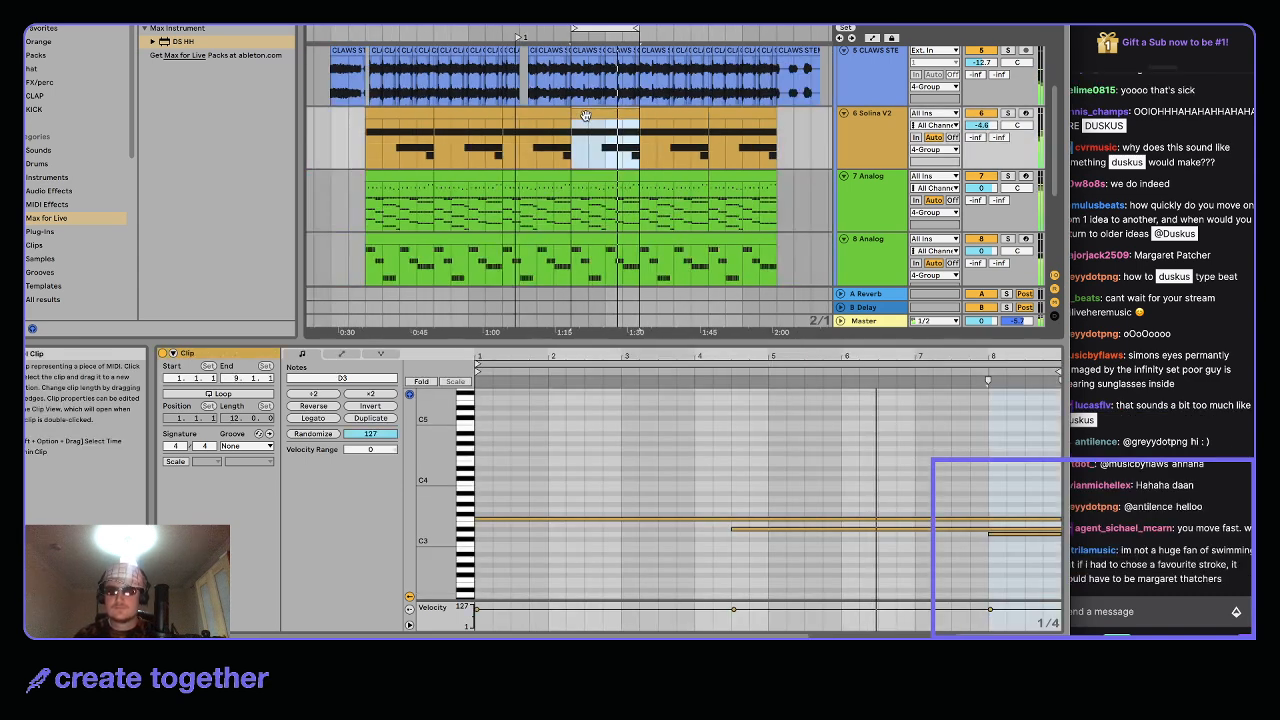
pyautogui.scroll(3, 586, 116)
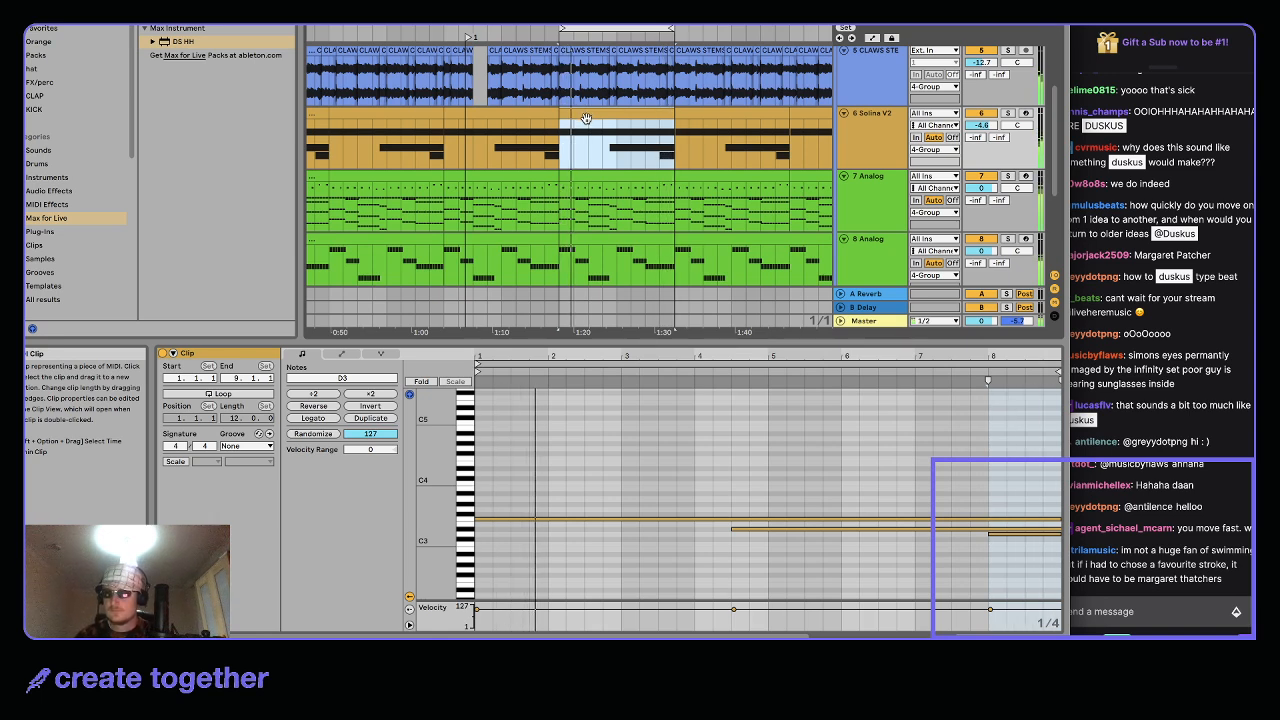
# Raise the Drum Rack track's volume to 2.5 dB against the hi-hats and synths
pyautogui.scroll(-3, 854, 232)
pyautogui.click(854, 232)
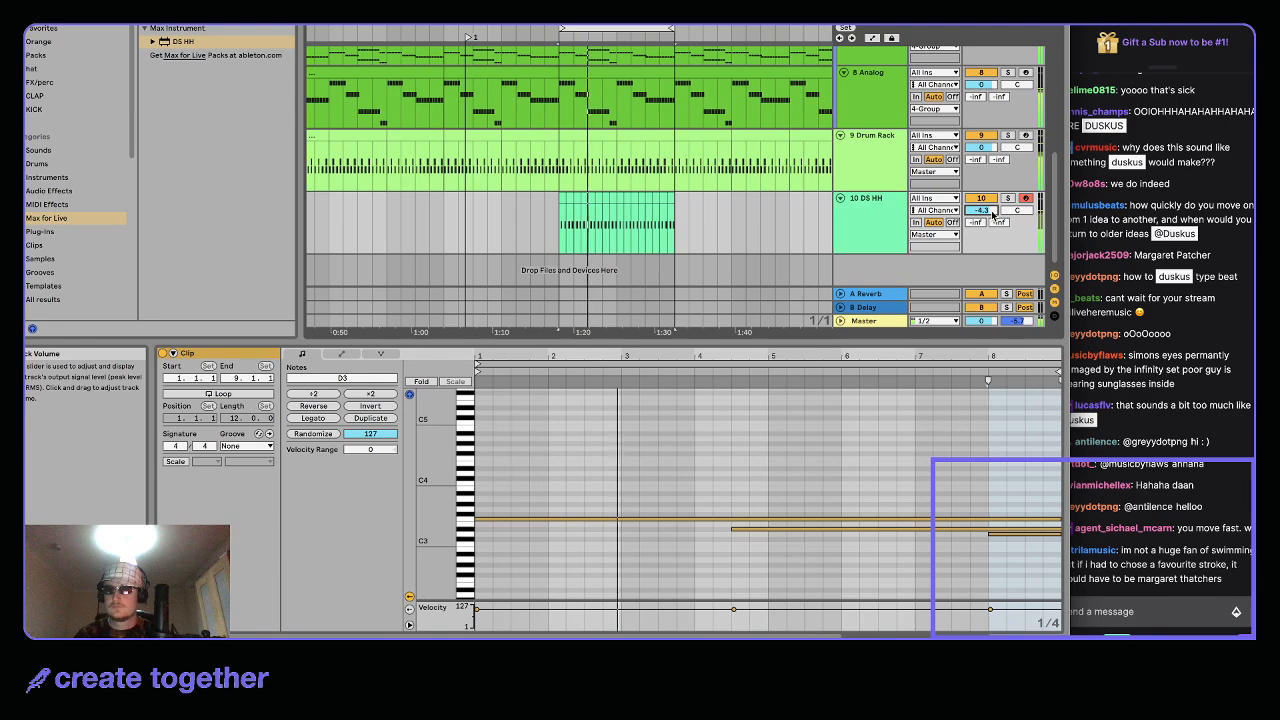
pyautogui.click(886, 168)
pyautogui.doubleClick(888, 169)
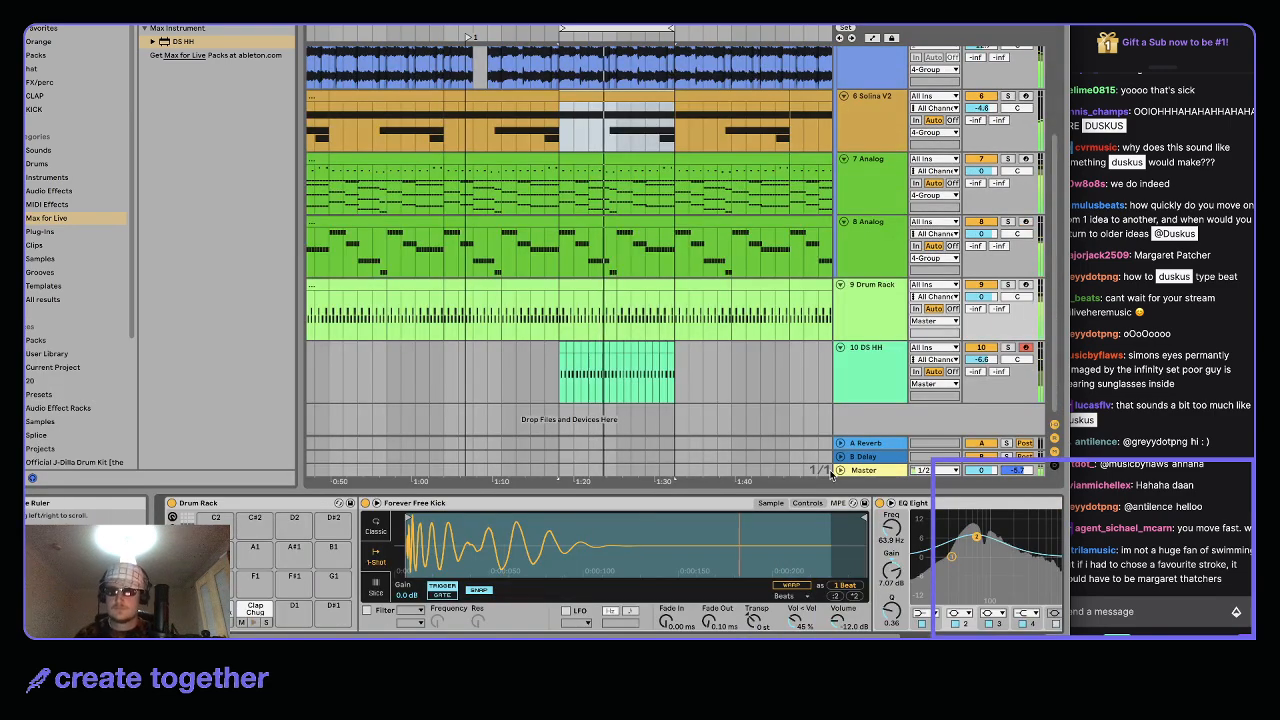
pyautogui.scroll(5, 905, 320)
pyautogui.scroll(-4, 957, 332)
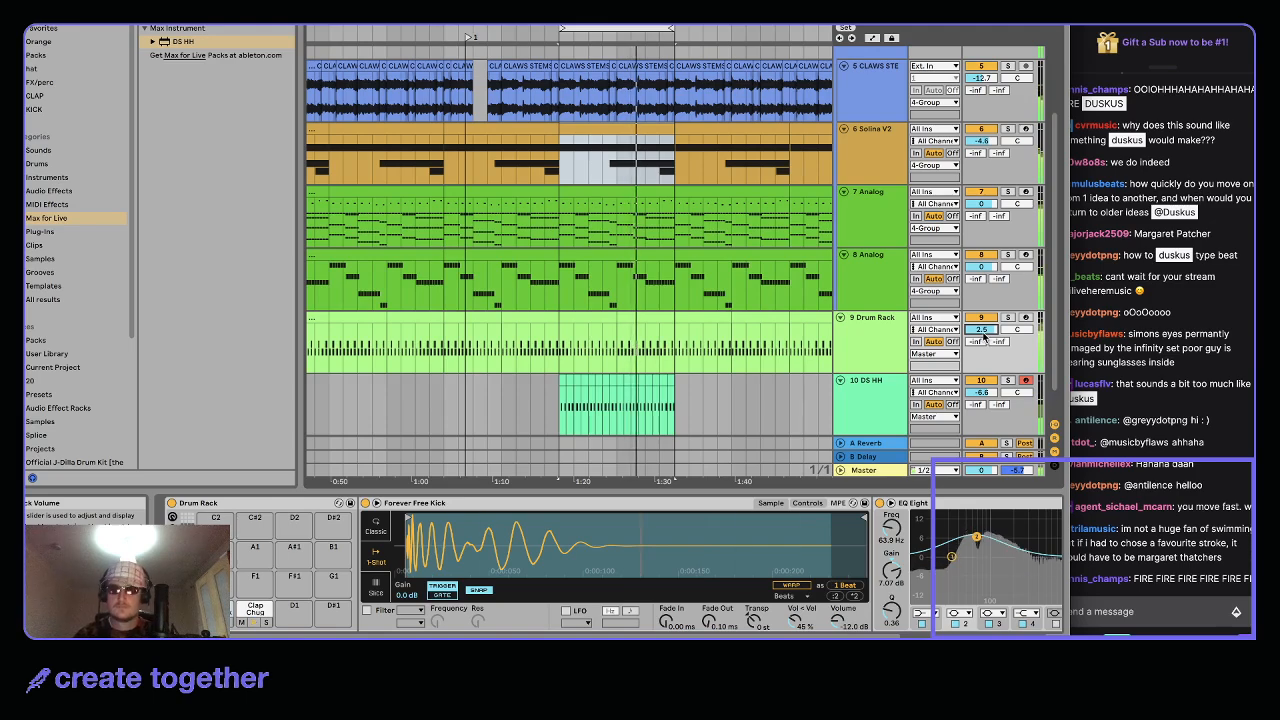
pyautogui.click(931, 214)
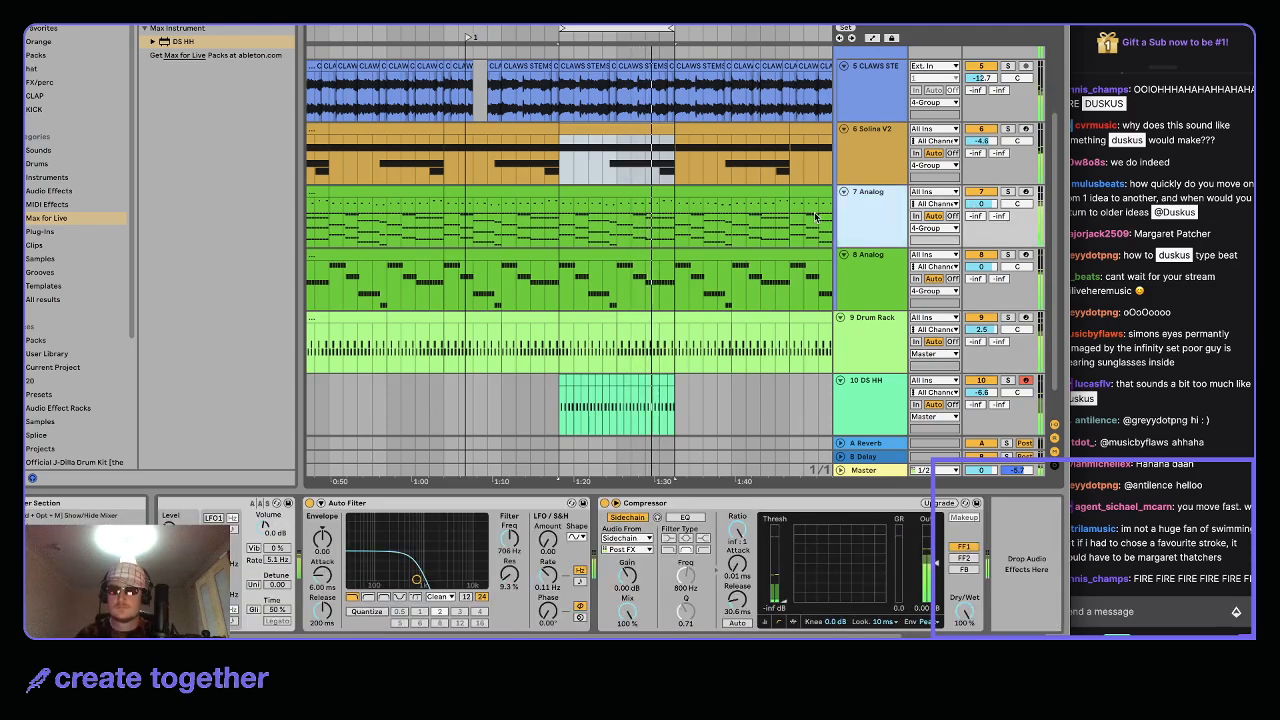
# Duplicate the DS HH hi-hat pattern to the arrangement's end at about 2:00 and extend the loop to about 1:56
pyautogui.scroll(3, 617, 203)
pyautogui.scroll(-4, 617, 203)
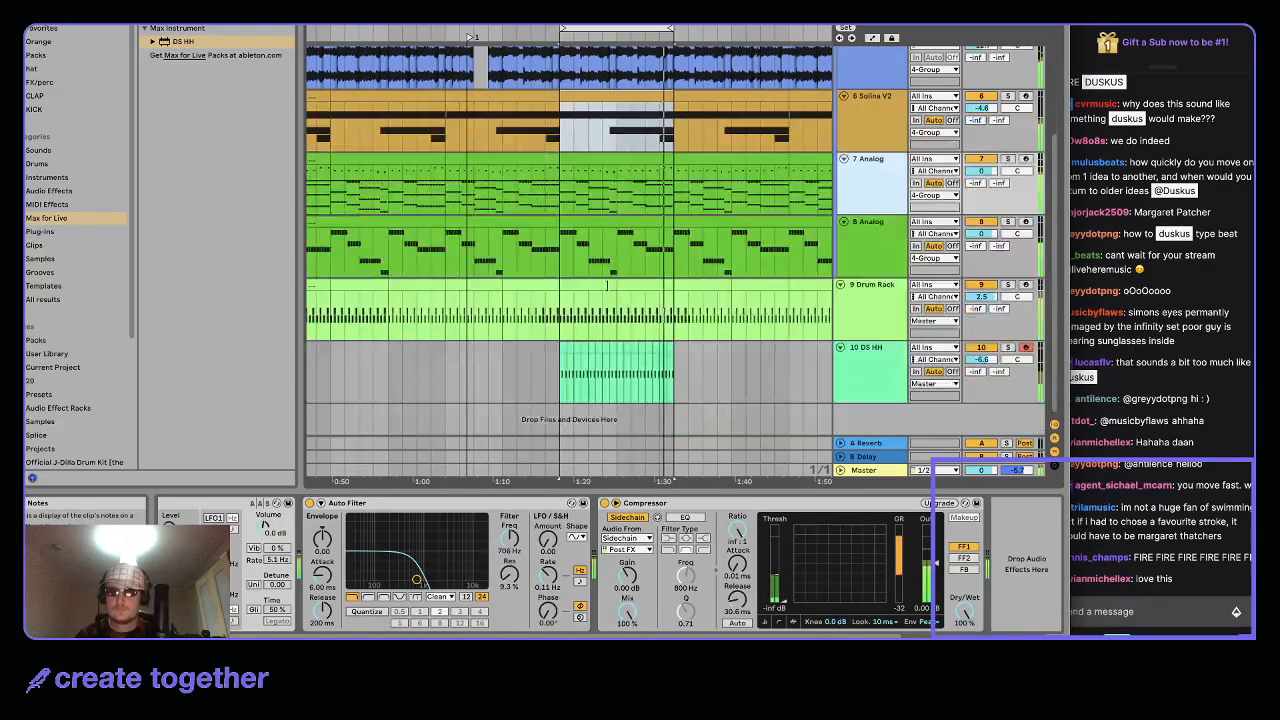
pyautogui.click(567, 372)
pyautogui.scroll(4, 600, 350)
pyautogui.click(653, 29)
pyautogui.scroll(-3, 654, 51)
pyautogui.hotkey('ctrl', 'd')
pyautogui.hotkey('ctrl', 'd')
pyautogui.moveTo(669, 29); pyautogui.dragTo(798, 30)
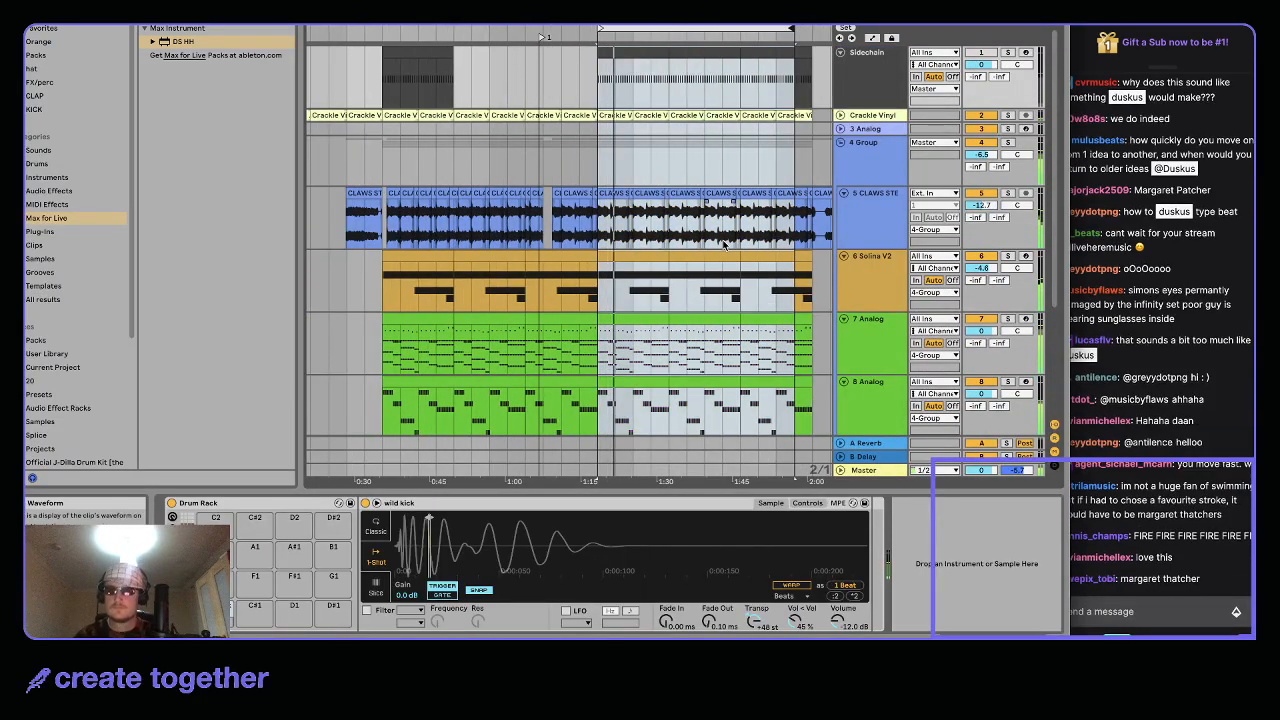
# Play through the extended drop and inspect the 7 Analog track's clips and effects
pyautogui.scroll(3, 697, 240)
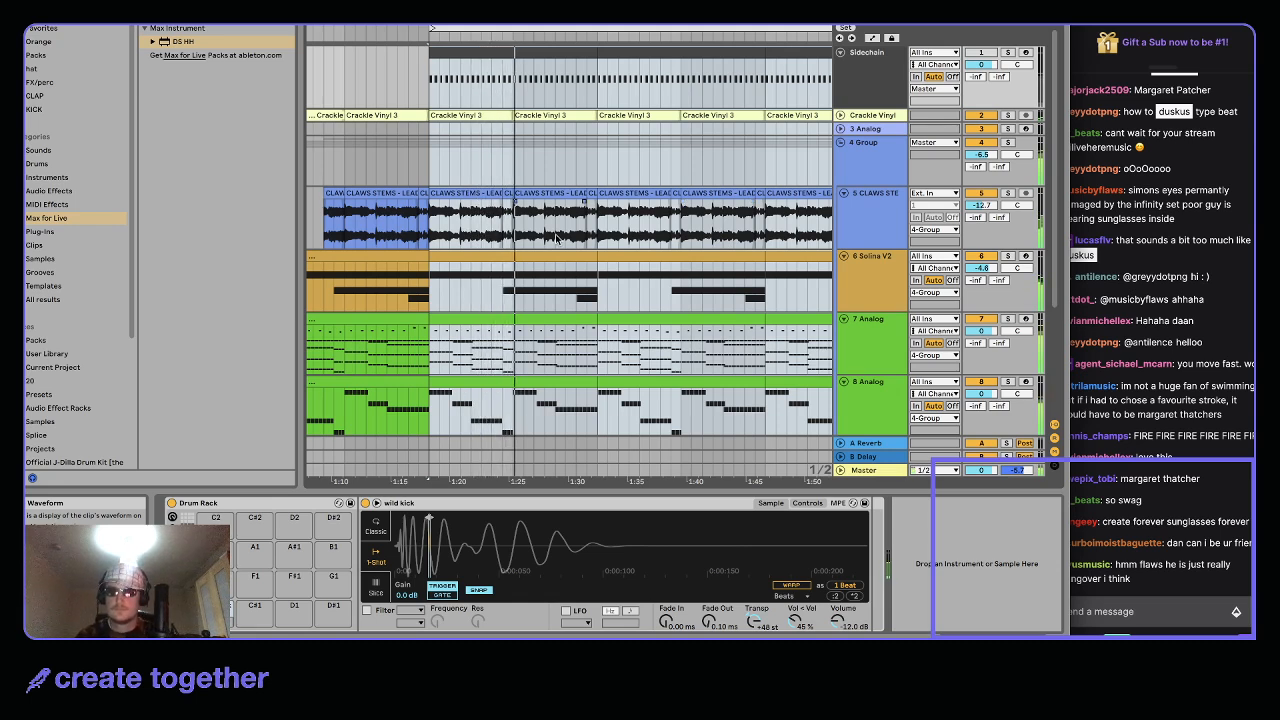
pyautogui.scroll(-2, 556, 237)
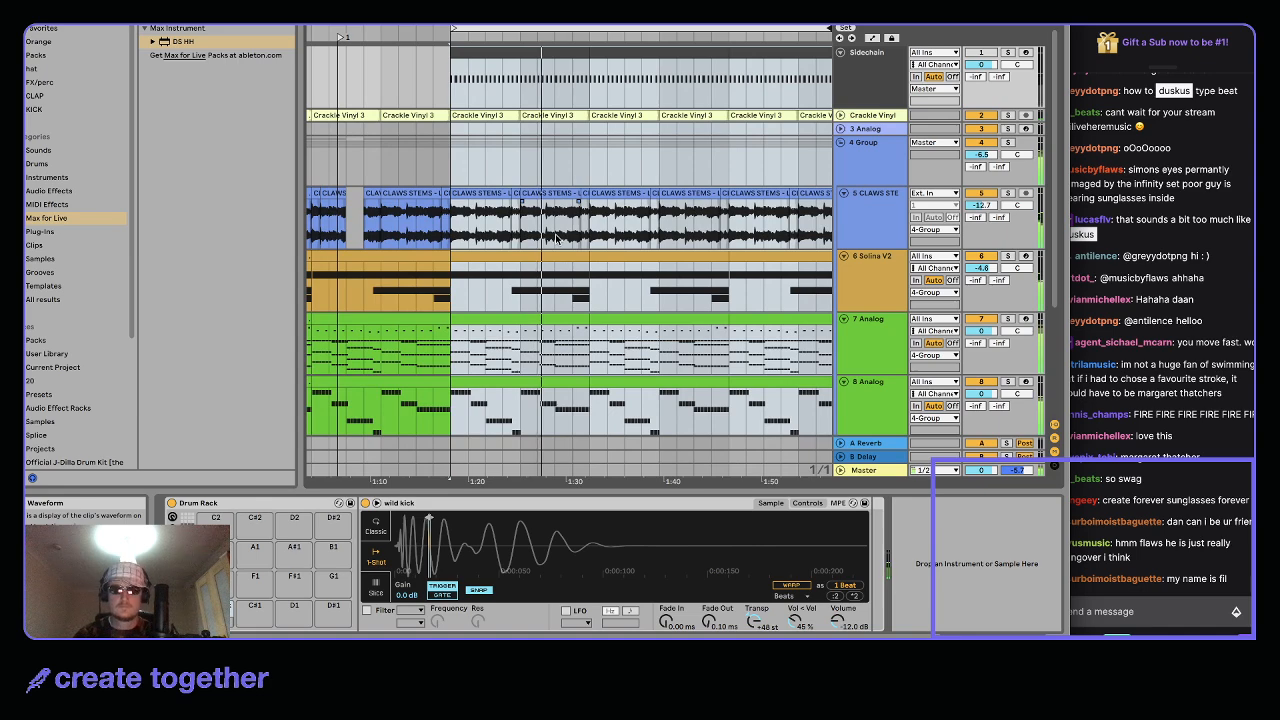
pyautogui.scroll(-5, 556, 237)
pyautogui.hscroll(2, 556, 237)
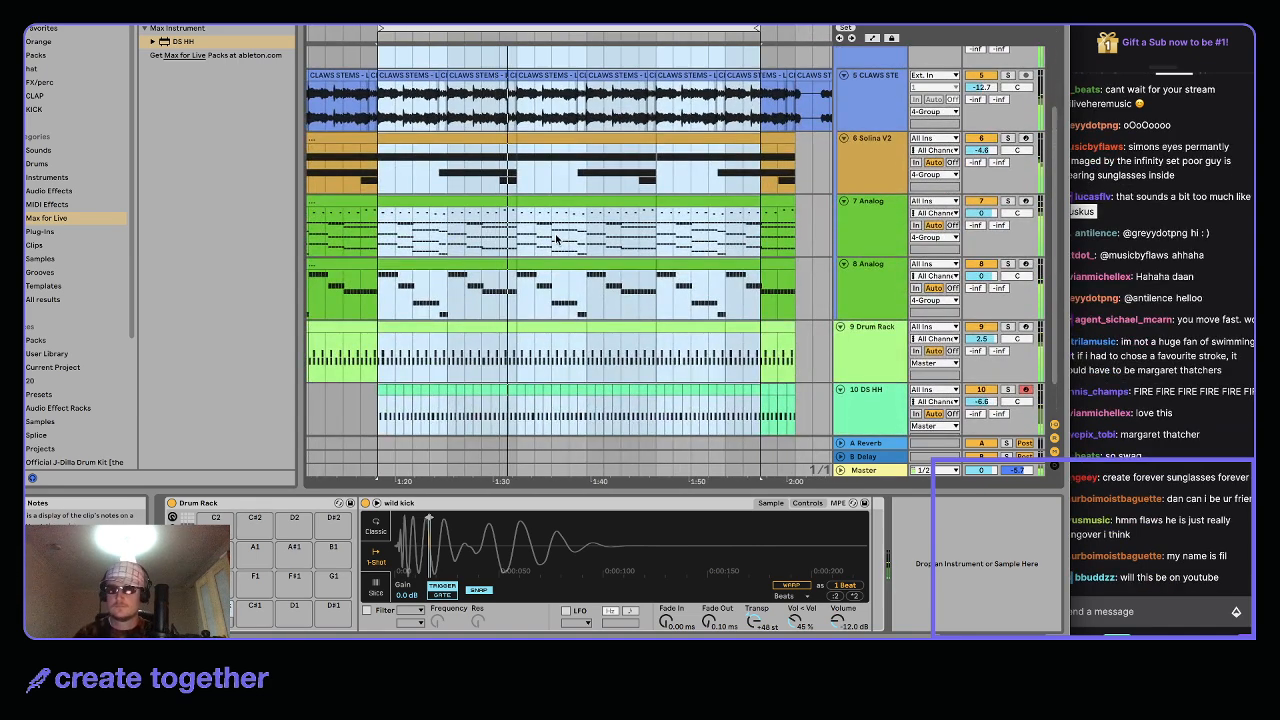
pyautogui.click(544, 214)
pyautogui.click(587, 203)
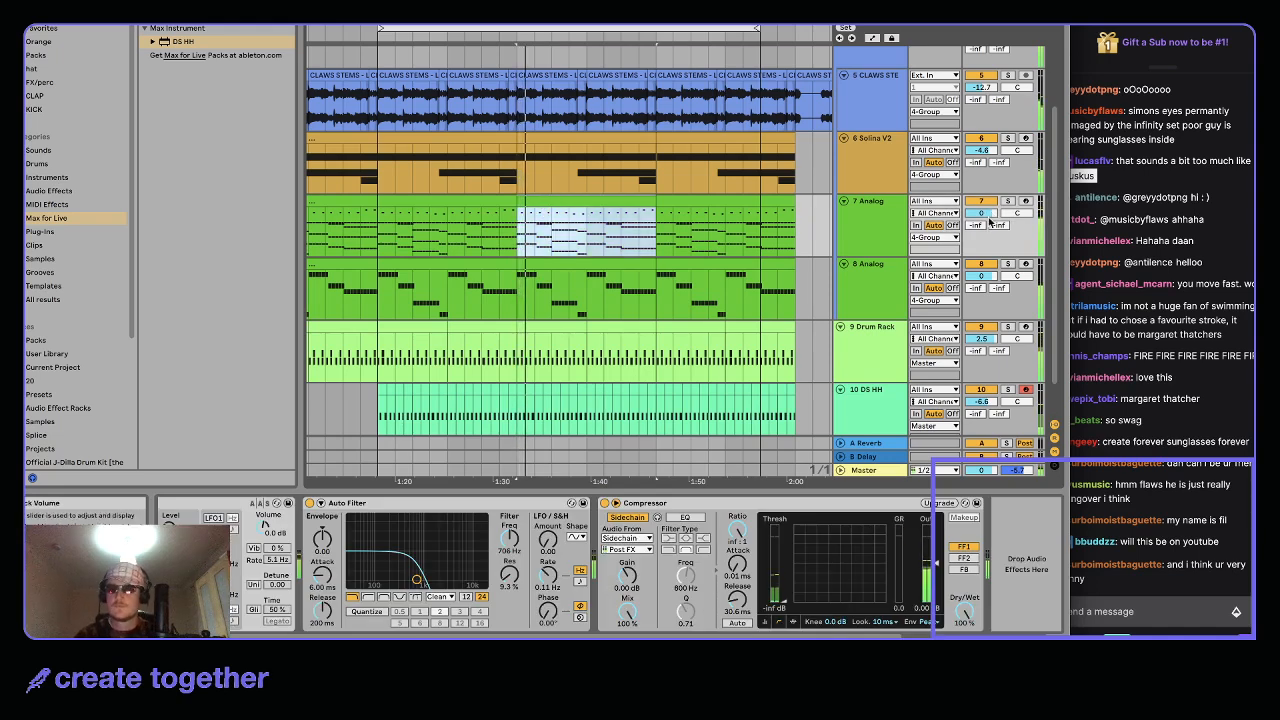
pyautogui.click(886, 222)
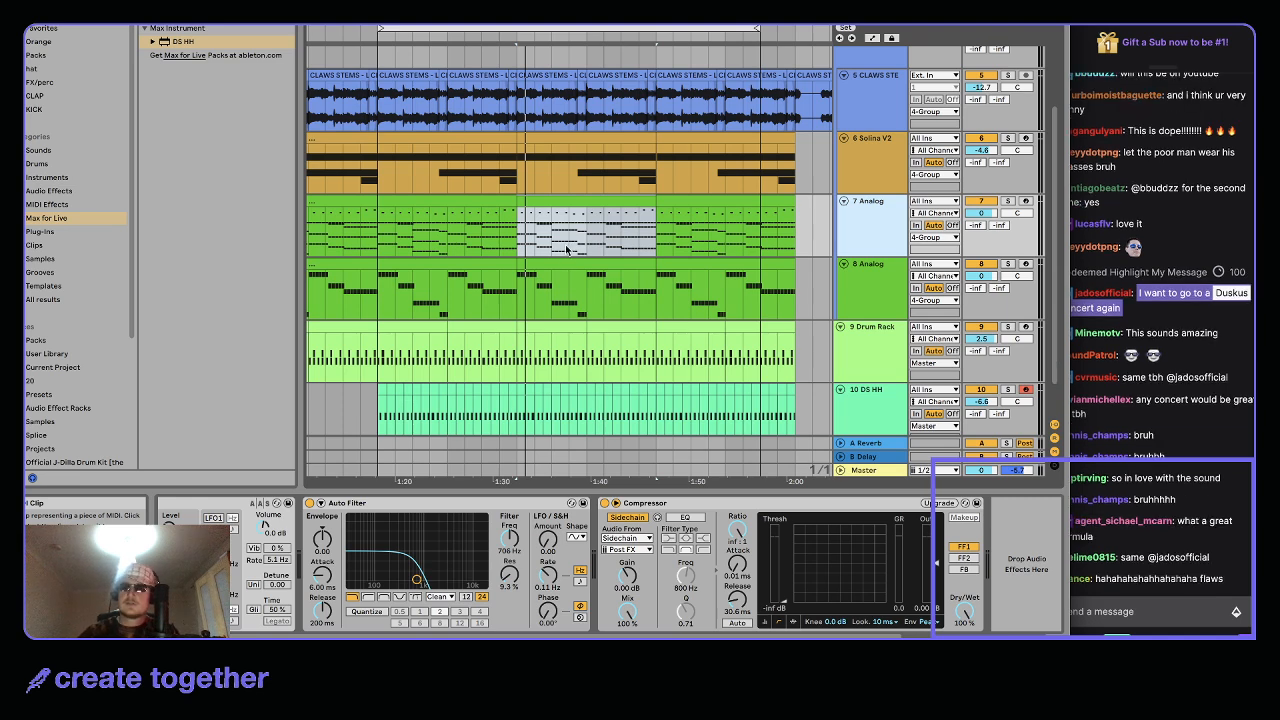
# Play from the loop's start and solo the CLAWS STEMS lead vocal track
pyautogui.click(421, 204)
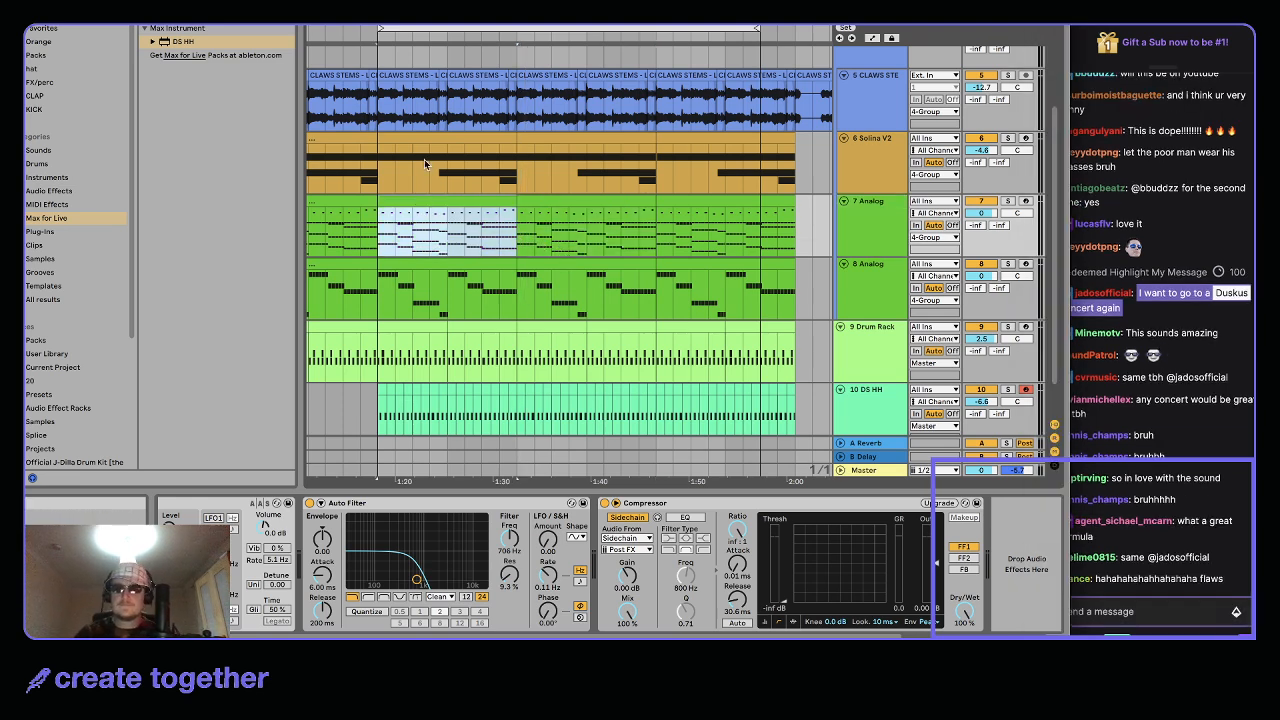
pyautogui.click(415, 75)
pyautogui.click(880, 94)
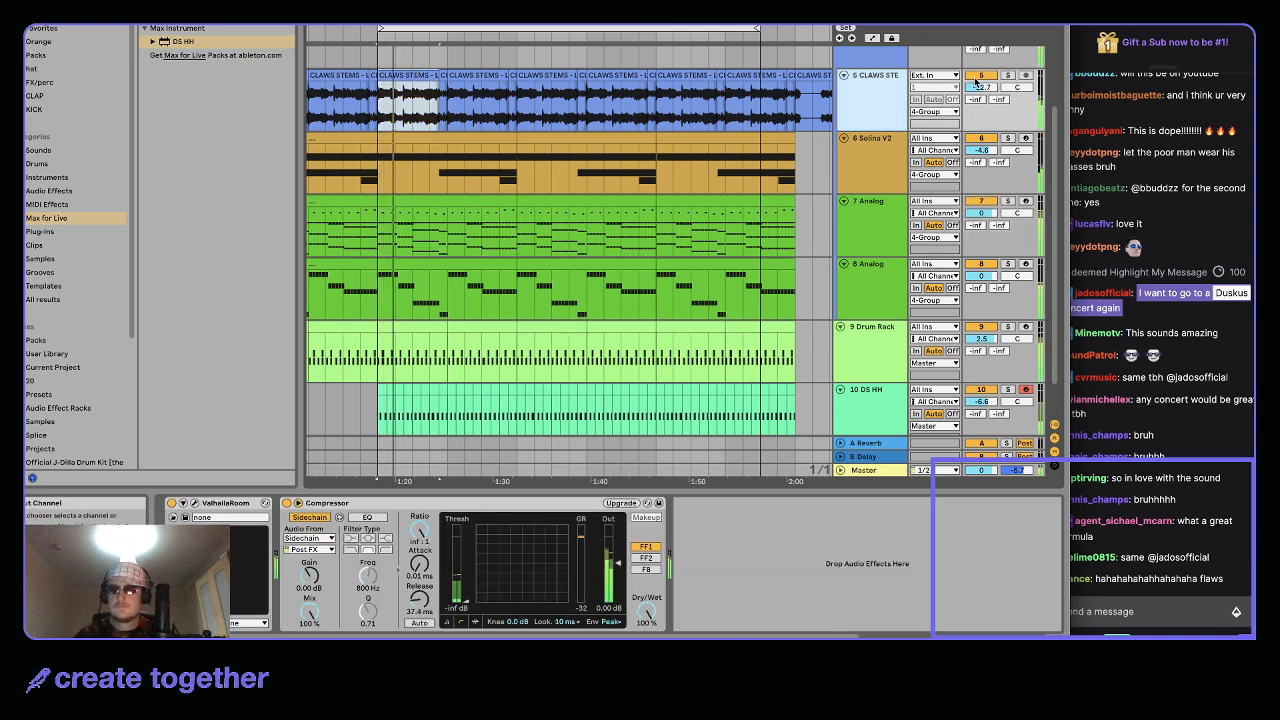
pyautogui.click(1008, 76)
pyautogui.click(880, 94)
# Search the Favorites for "auto" and add MAutoPitch to the lead vocal track
pyautogui.click(287, 4)
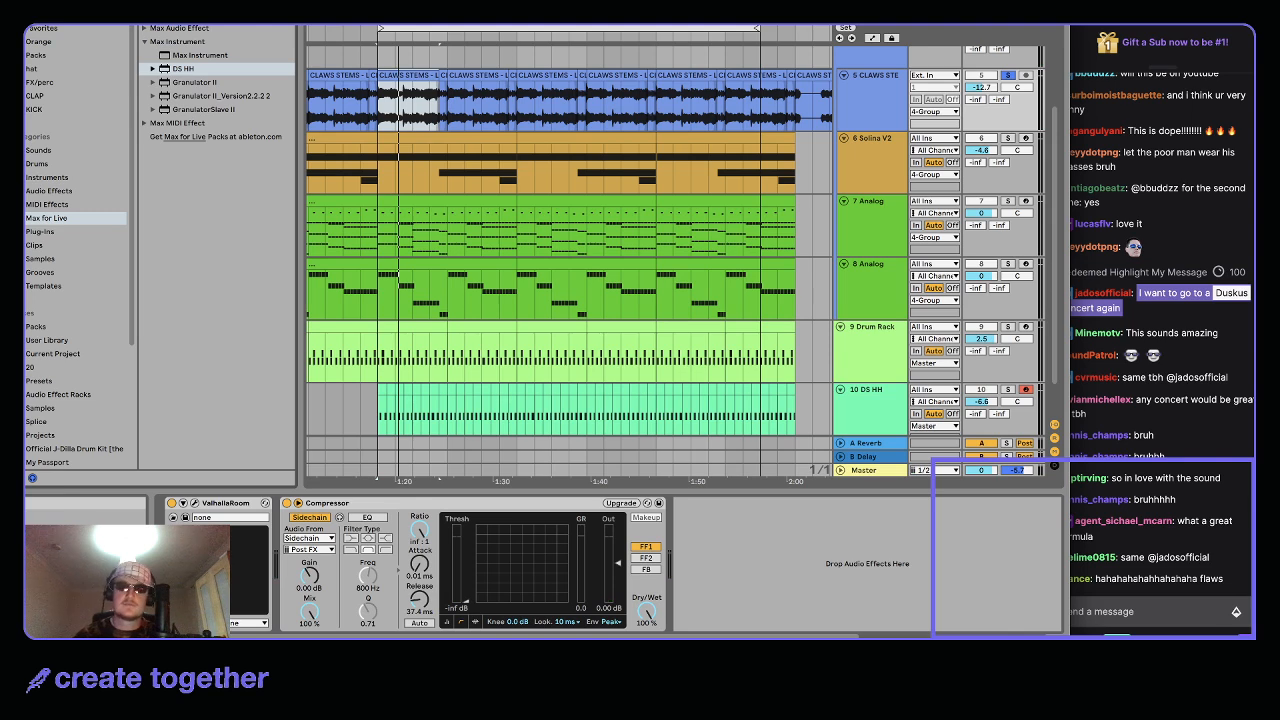
pyautogui.click(52, 29)
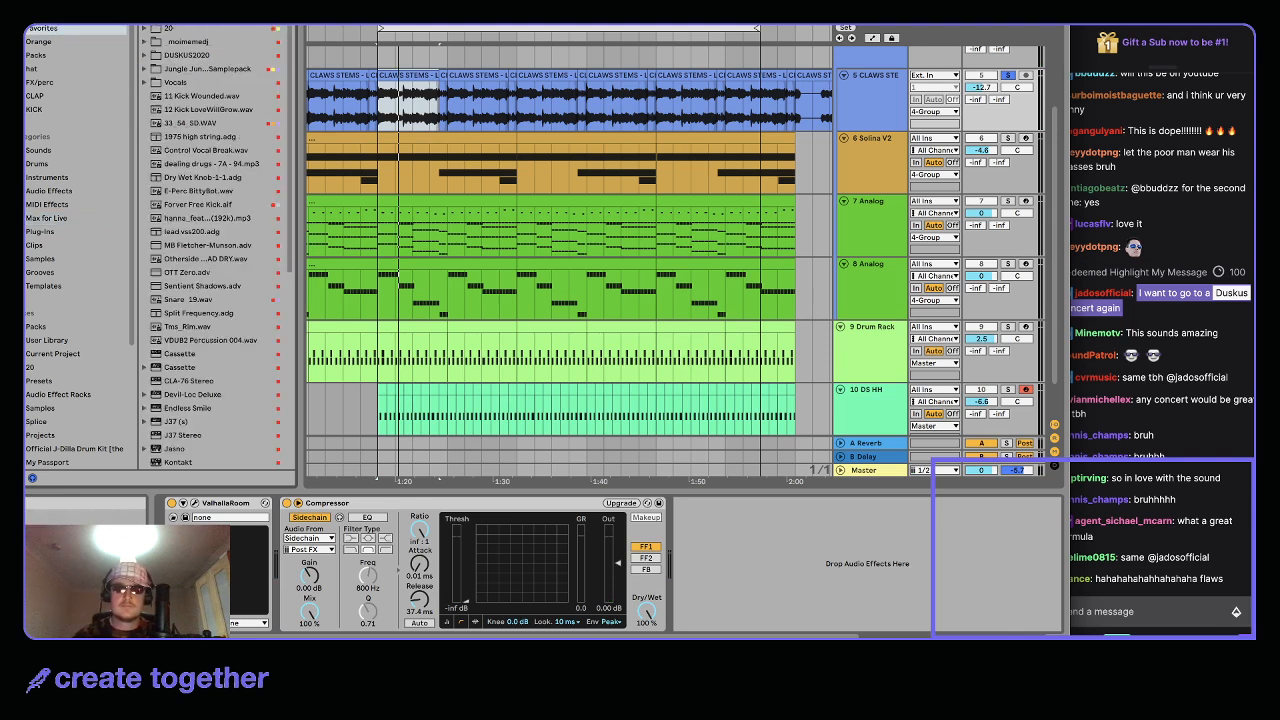
pyautogui.write('auto')
pyautogui.doubleClick(183, 29)
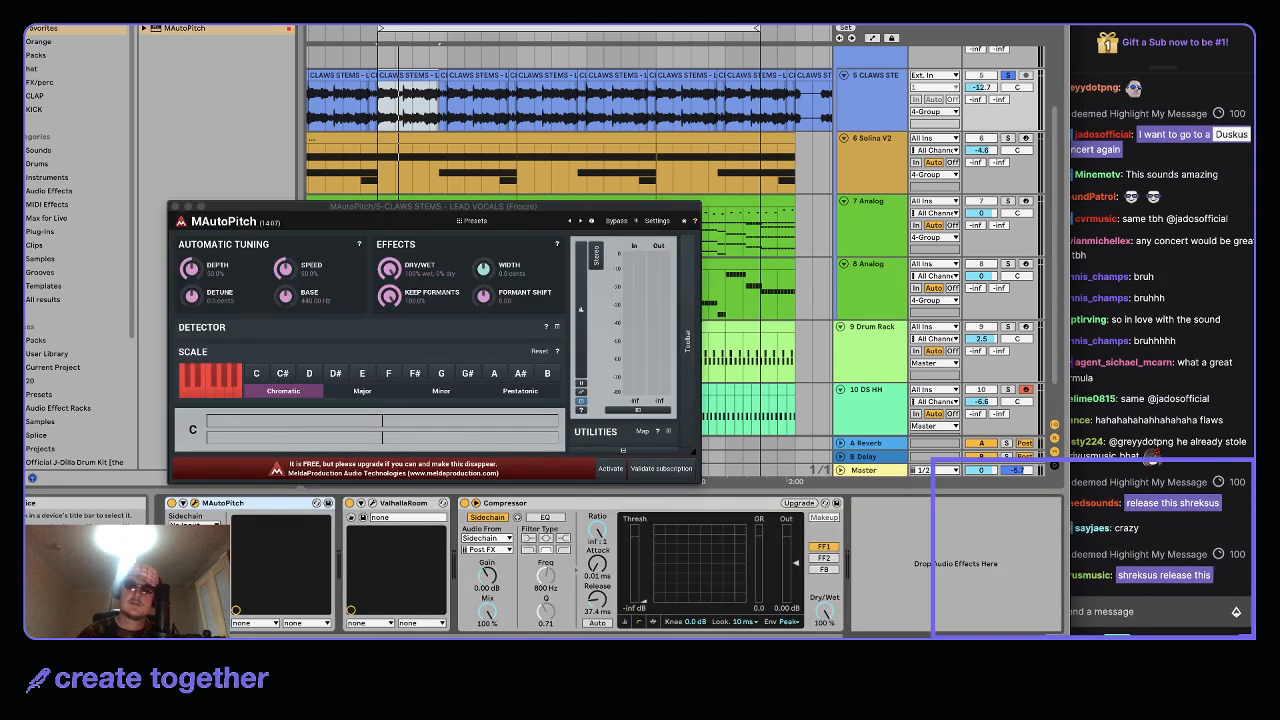
# Try MAutoPitch on the vocals with a formant shift of about +1.06, and switch the effect off and close its window
pyautogui.press('space')
pyautogui.moveTo(482, 299); pyautogui.dragTo(506, 272)
pyautogui.click(172, 505)
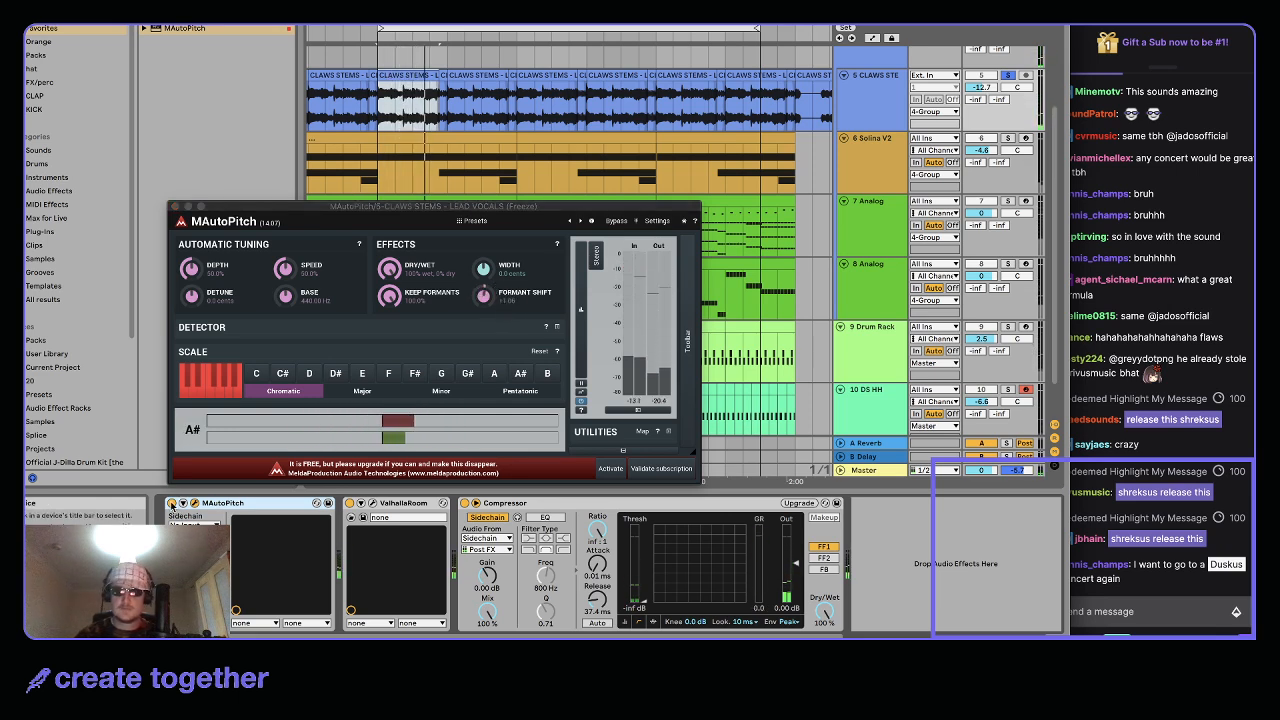
pyautogui.click(177, 207)
# Restart playback and unsolo the lead vocal track to hear the drop with all tracks
pyautogui.scroll(4, 382, 227)
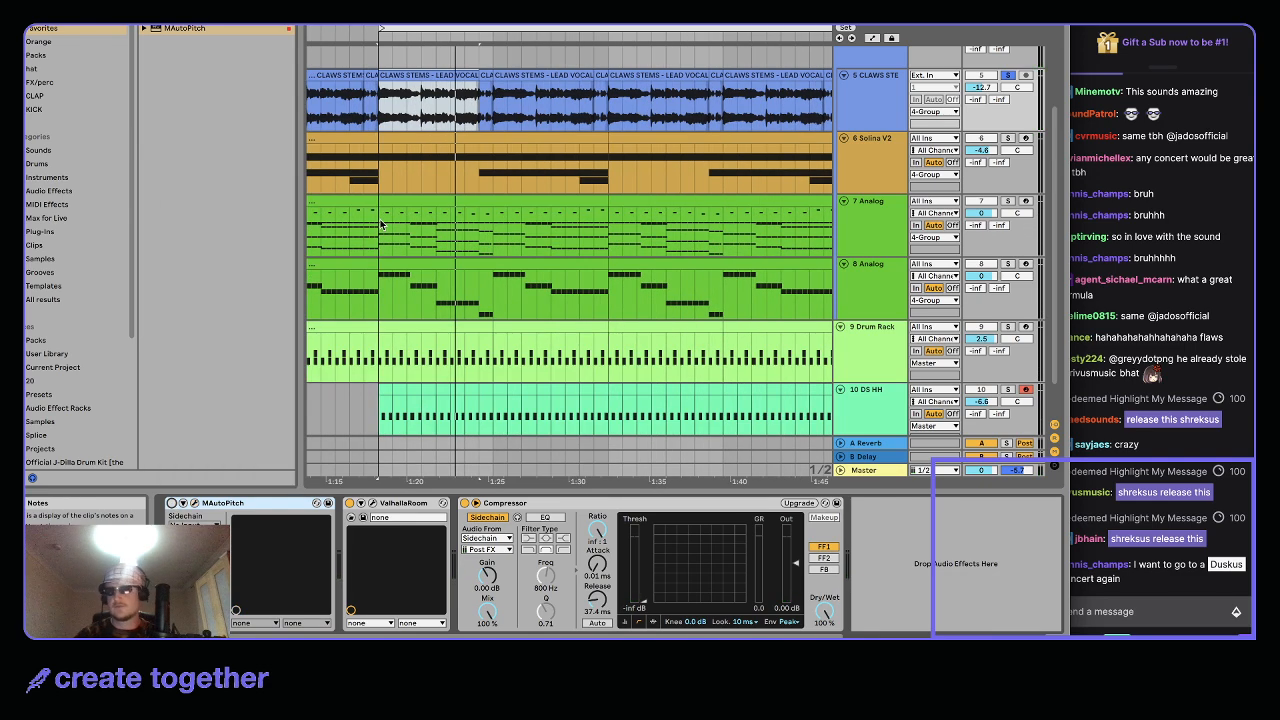
pyautogui.scroll(2, 410, 243)
pyautogui.scroll(-2, 422, 260)
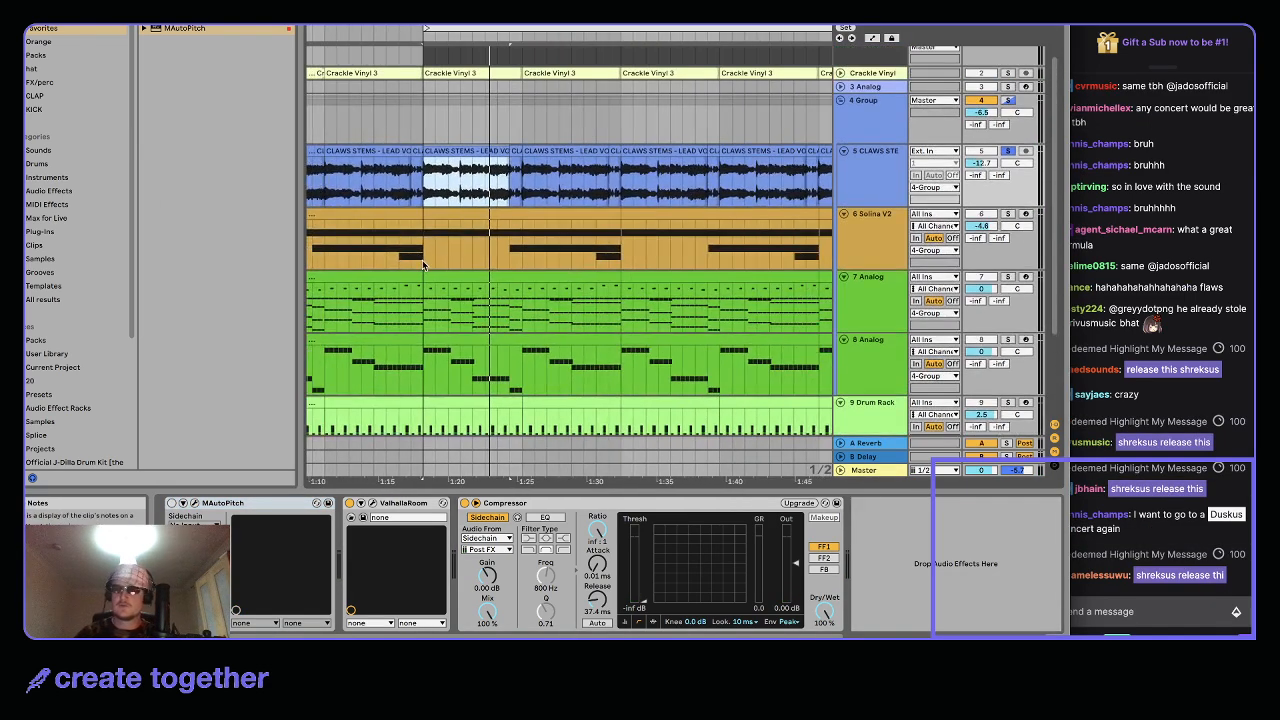
pyautogui.scroll(2, 431, 271)
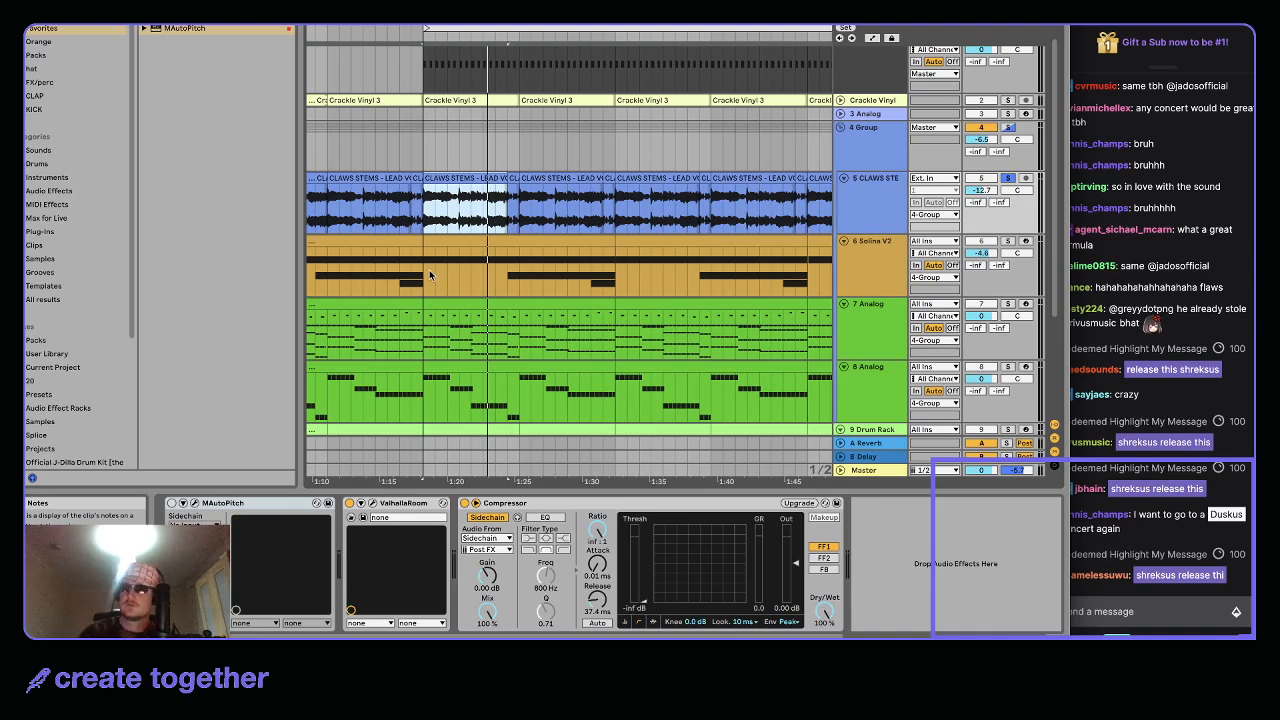
pyautogui.scroll(-1, 429, 273)
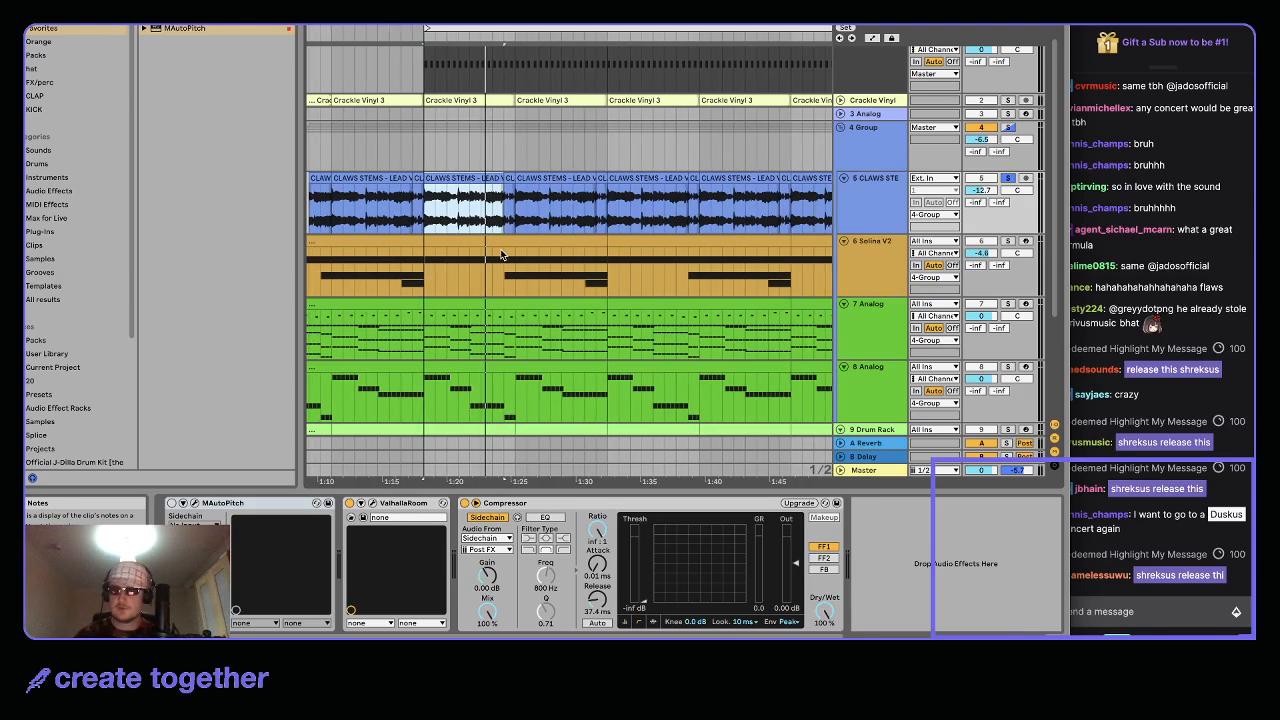
pyautogui.click(867, 198)
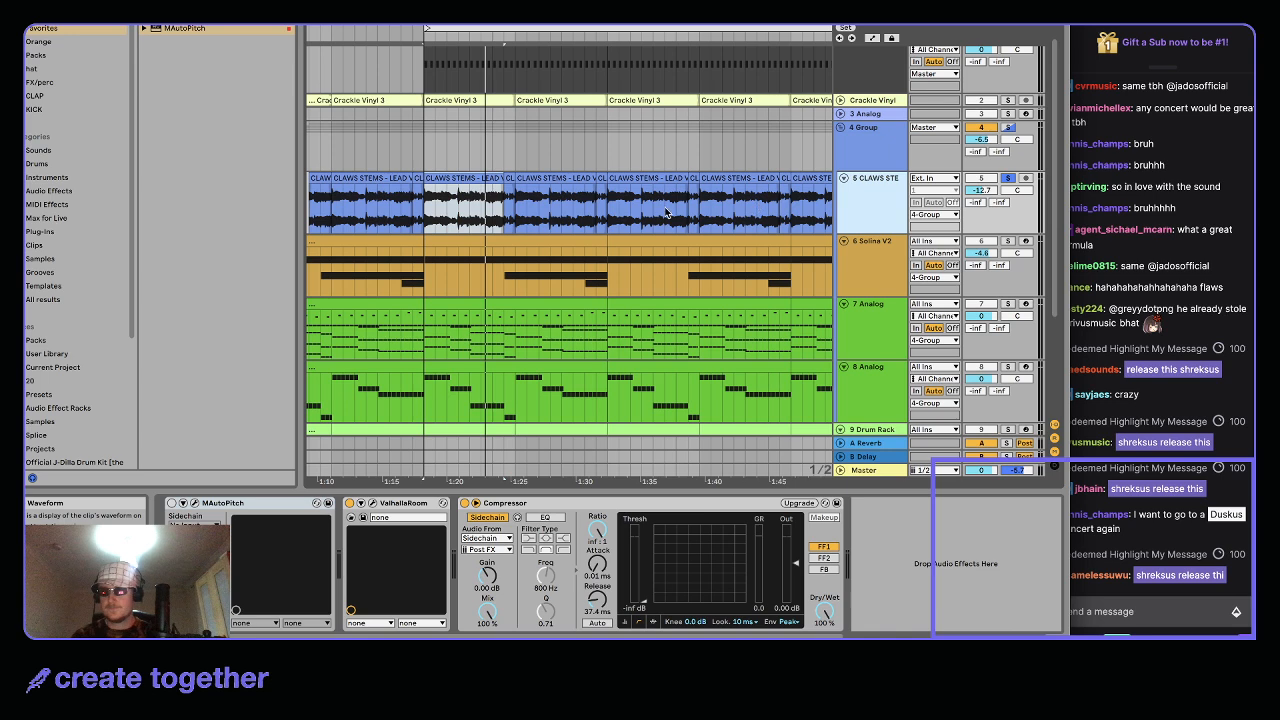
pyautogui.click(1008, 178)
pyautogui.press('space')
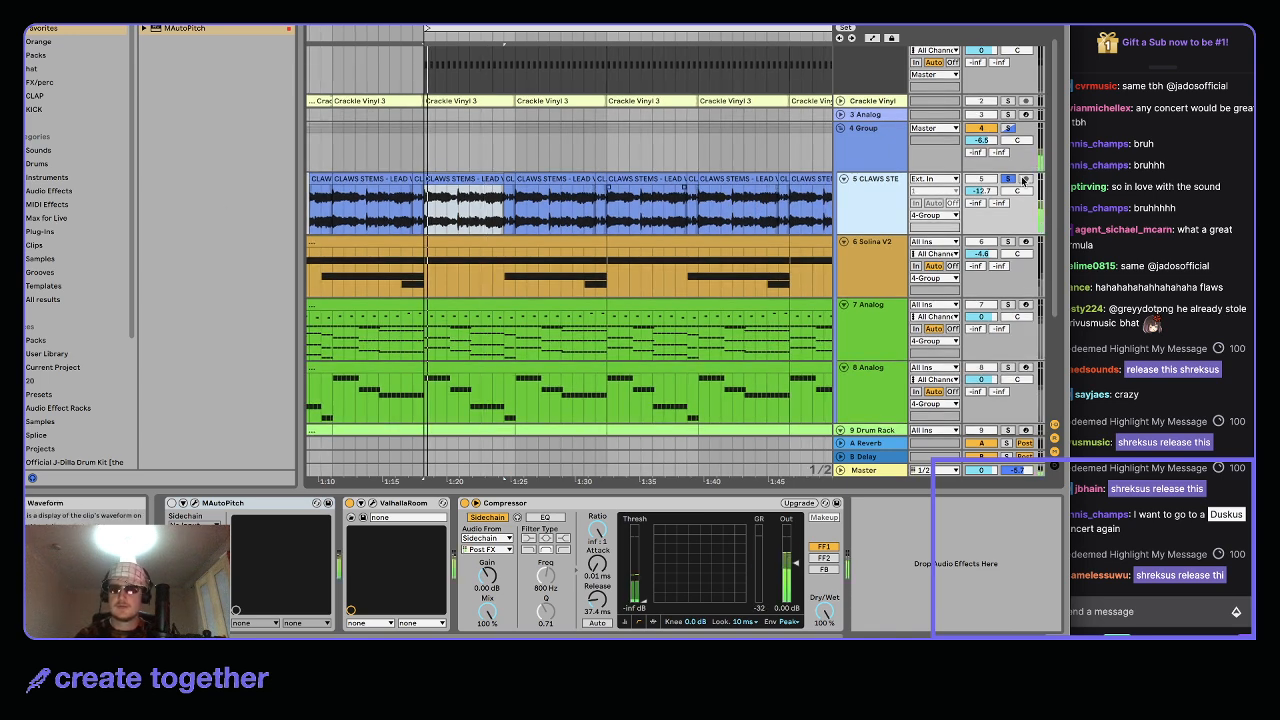
pyautogui.scroll(-1, 614, 204)
pyautogui.hscroll(1, 650, 205)
pyautogui.scroll(1, 650, 205)
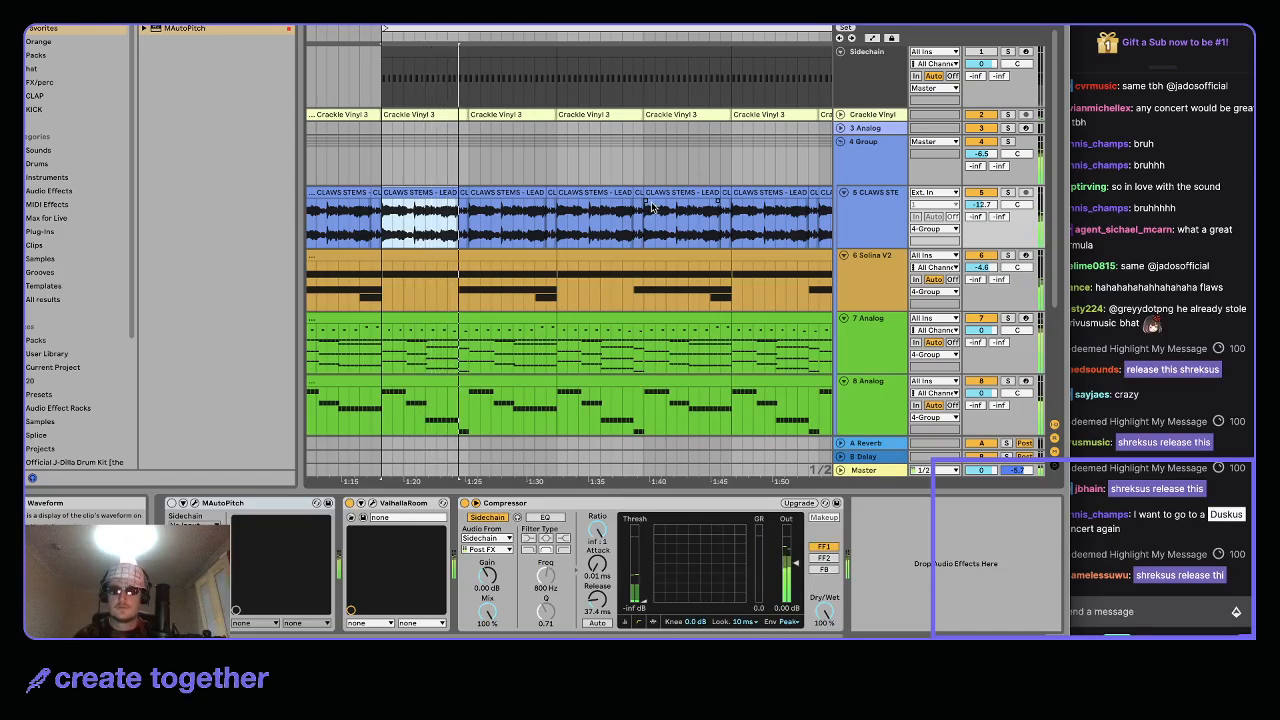
pyautogui.scroll(-1, 650, 207)
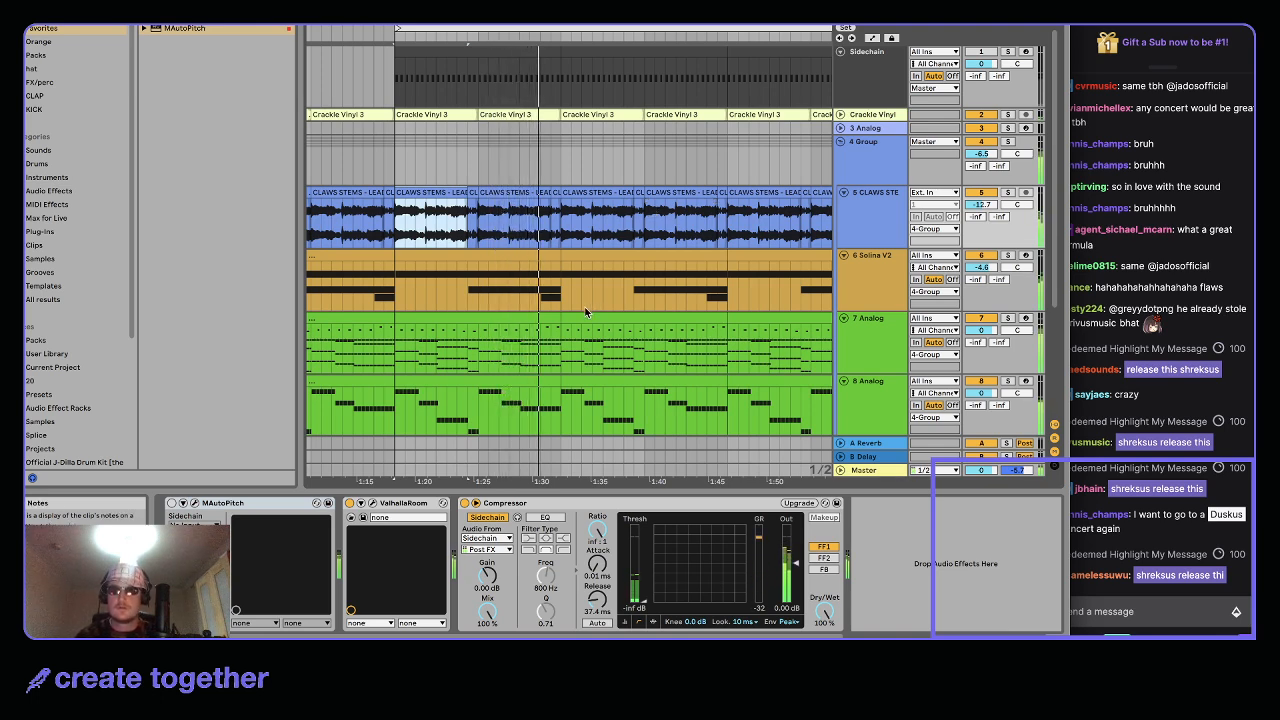
# Paste a long uncut lead vocal clip into the drop's second half and align its start with the Crackle Vinyl clip at about 1:32
pyautogui.click(565, 189)
pyautogui.click(556, 191)
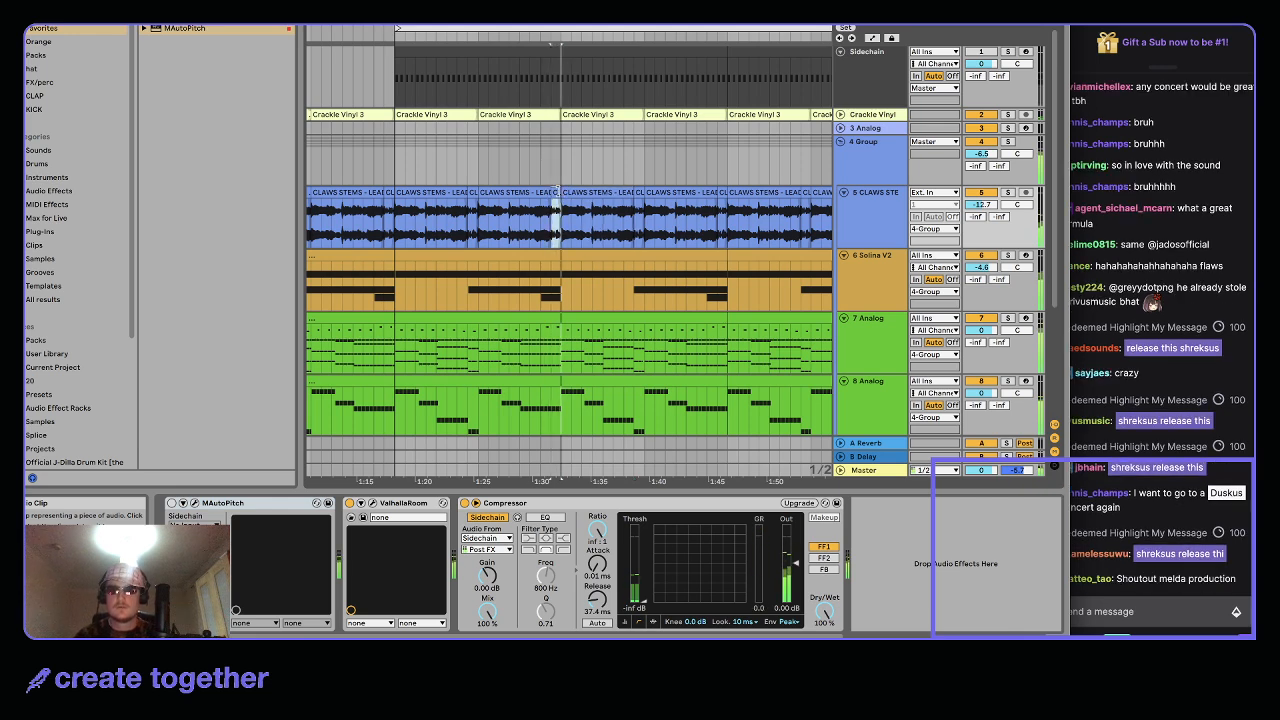
pyautogui.hotkey('ctrl', 'v')
pyautogui.moveTo(695, 195); pyautogui.dragTo(810, 195)
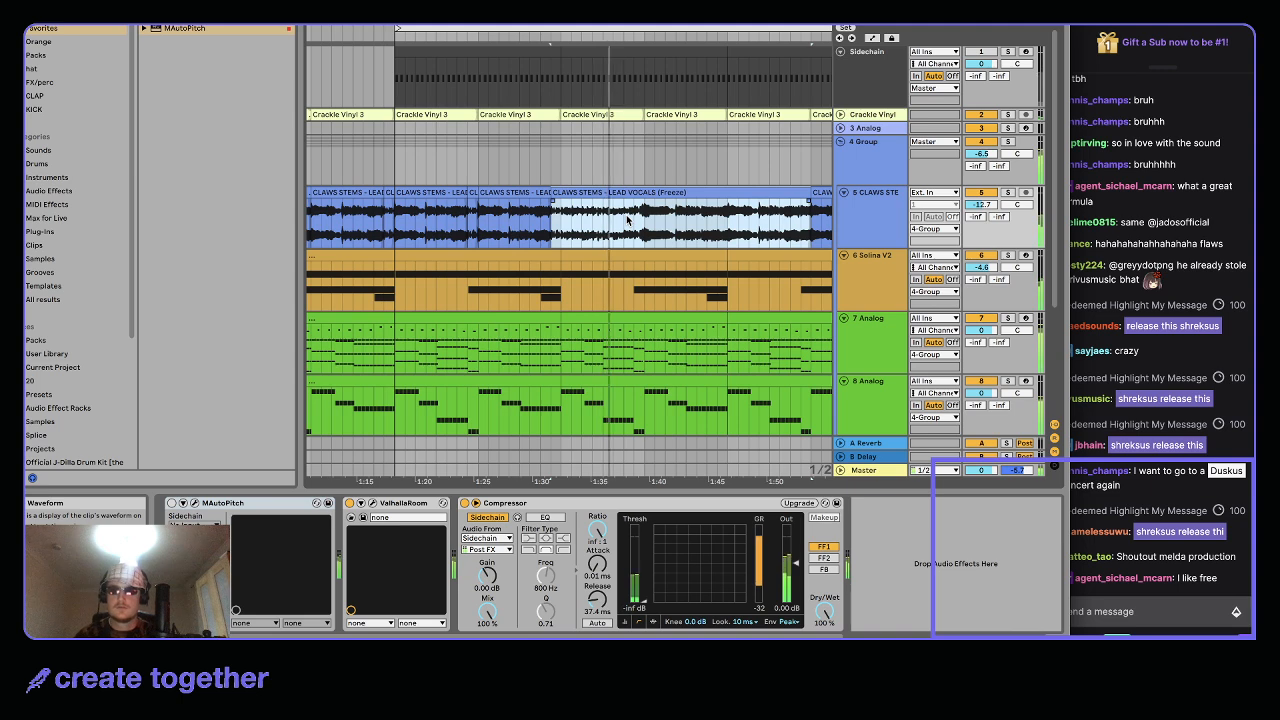
pyautogui.scroll(-2, 628, 220)
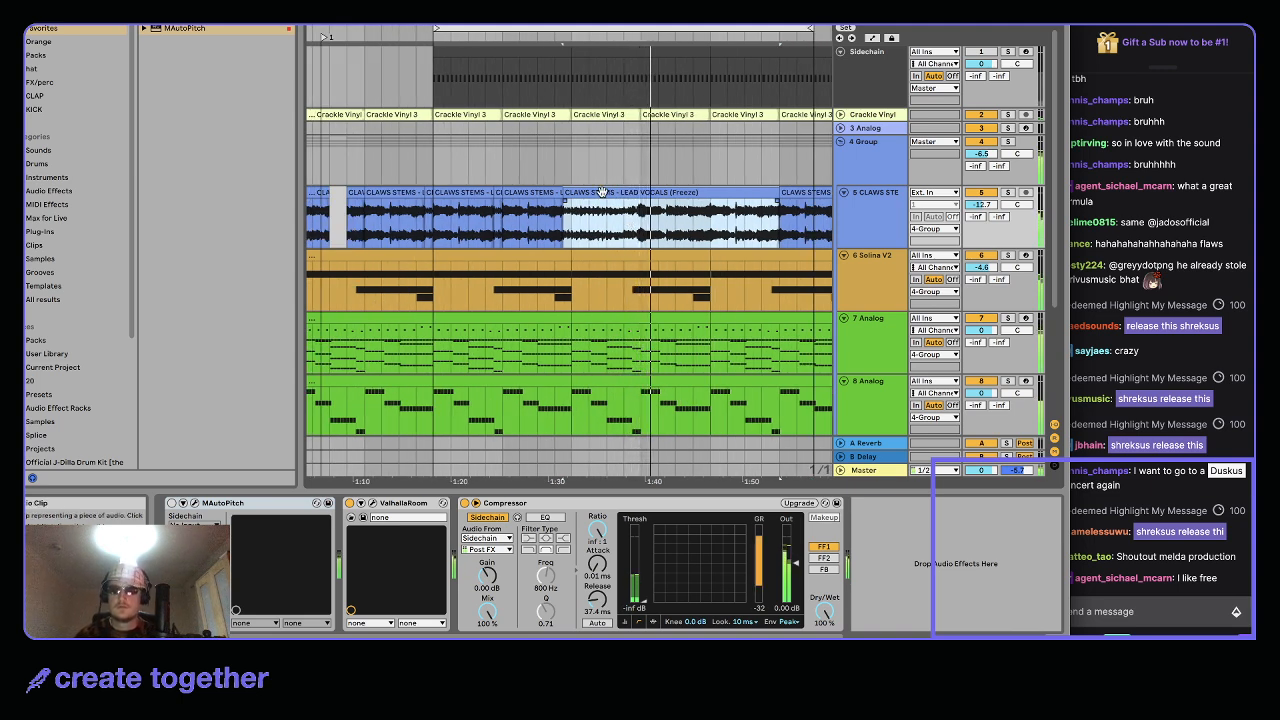
pyautogui.click(636, 193)
pyautogui.click(573, 215)
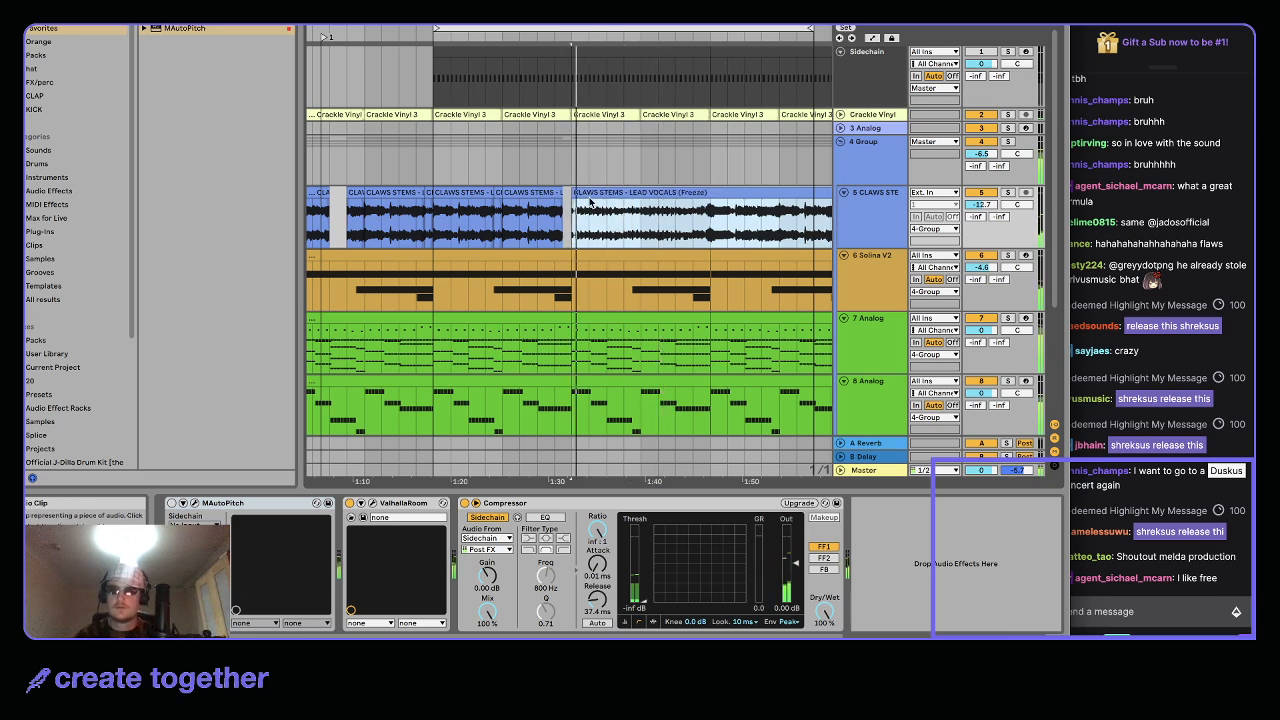
# Solo the 7 Analog track and open its MIDI clip to audition the A#2 note against the chords
pyautogui.doubleClick(576, 228)
pyautogui.hotkey('shift', 'Tab')
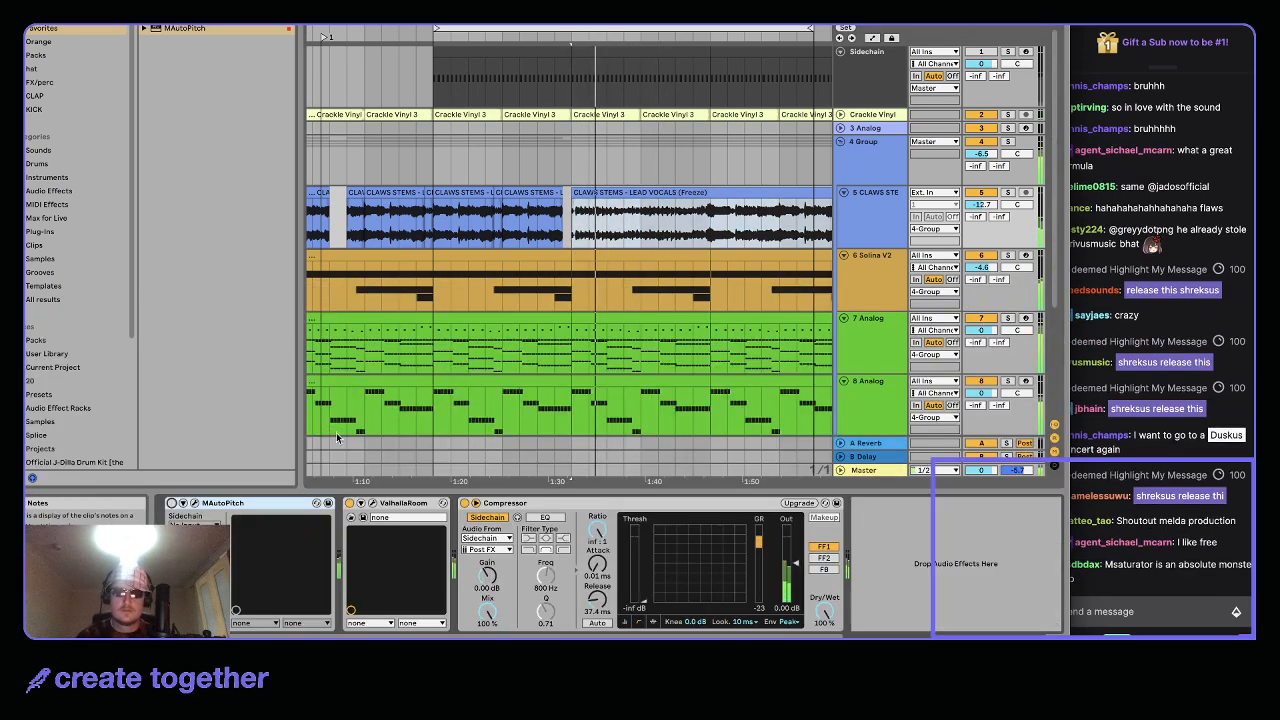
pyautogui.scroll(-3, 900, 197)
pyautogui.click(873, 347)
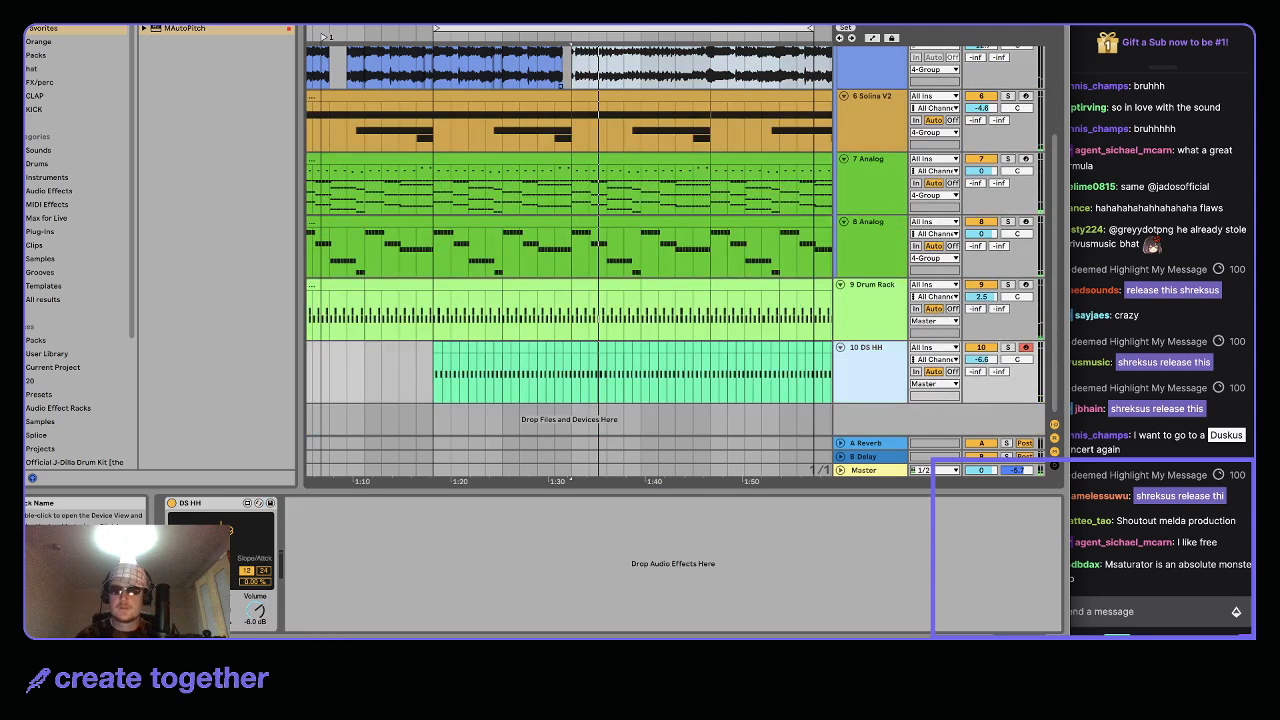
pyautogui.click(625, 160)
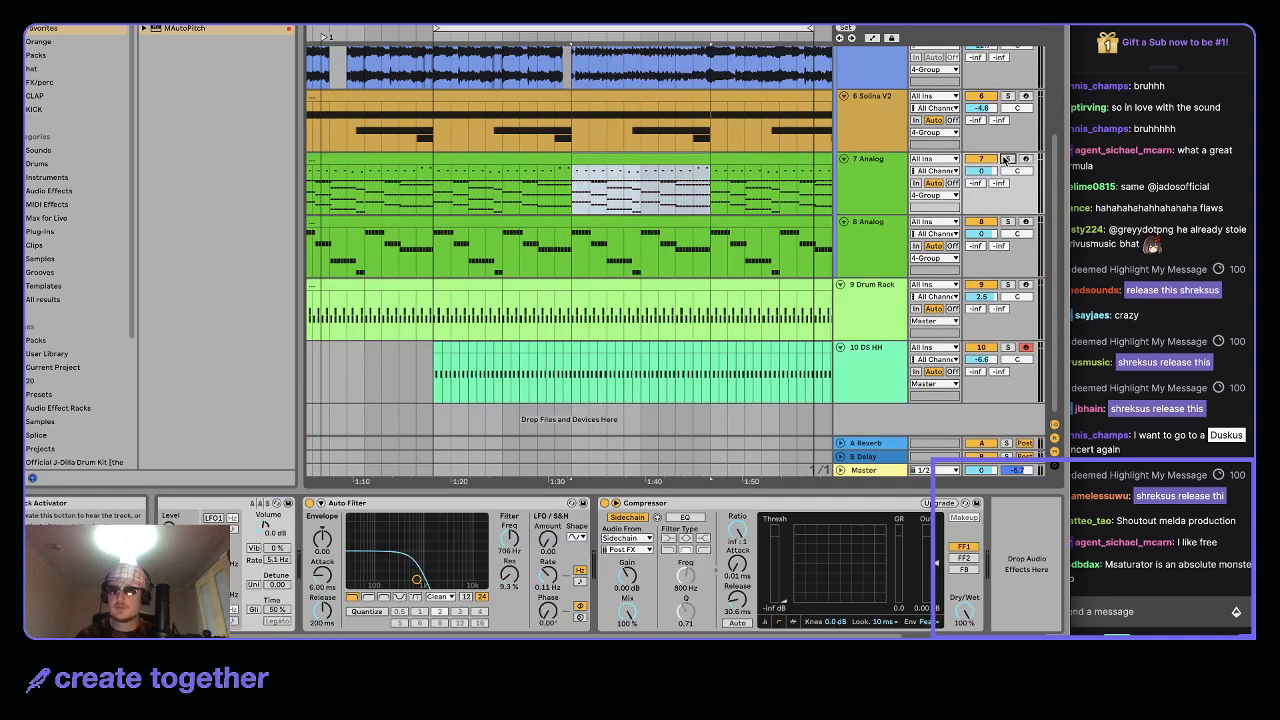
pyautogui.hotkey('shift', 'Tab')
pyautogui.click(480, 500)
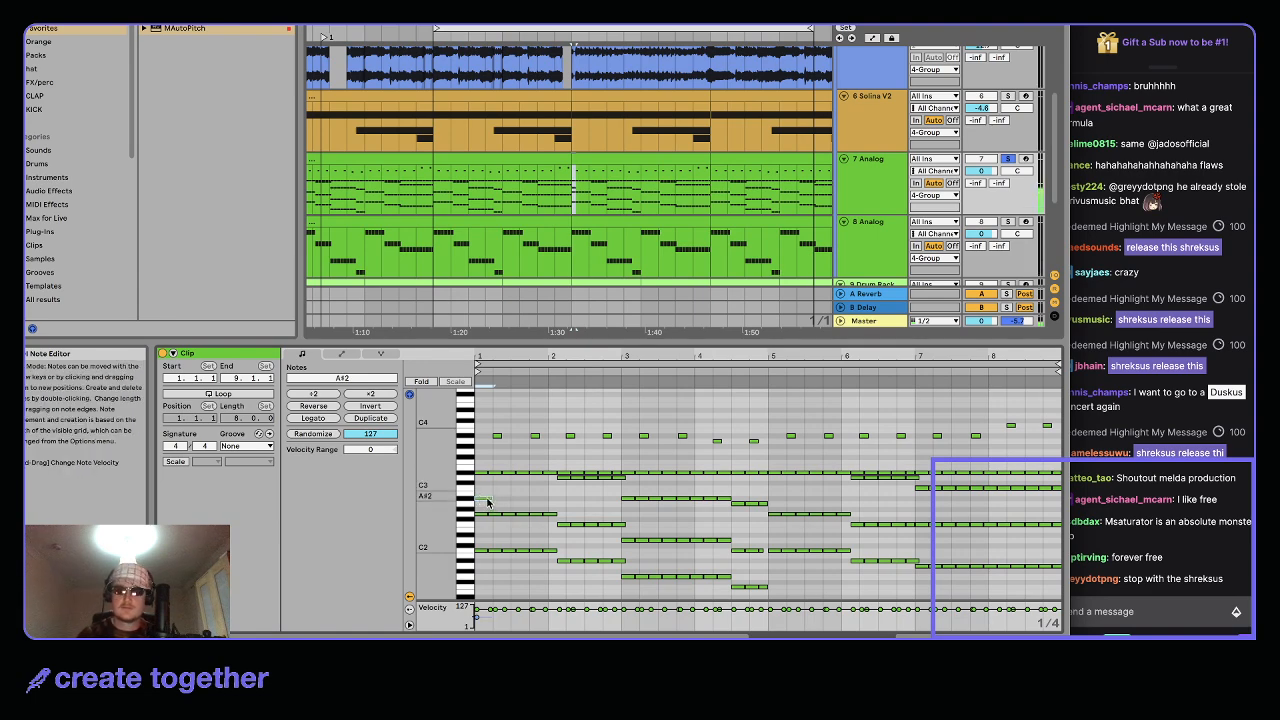
# Open MAutoPitch on the CLAWS STEMS lead vocal track, switch it on and reset its formant shift to 0
pyautogui.hotkey('shift', 'Tab')
pyautogui.scroll(3, 553, 367)
pyautogui.click(871, 187)
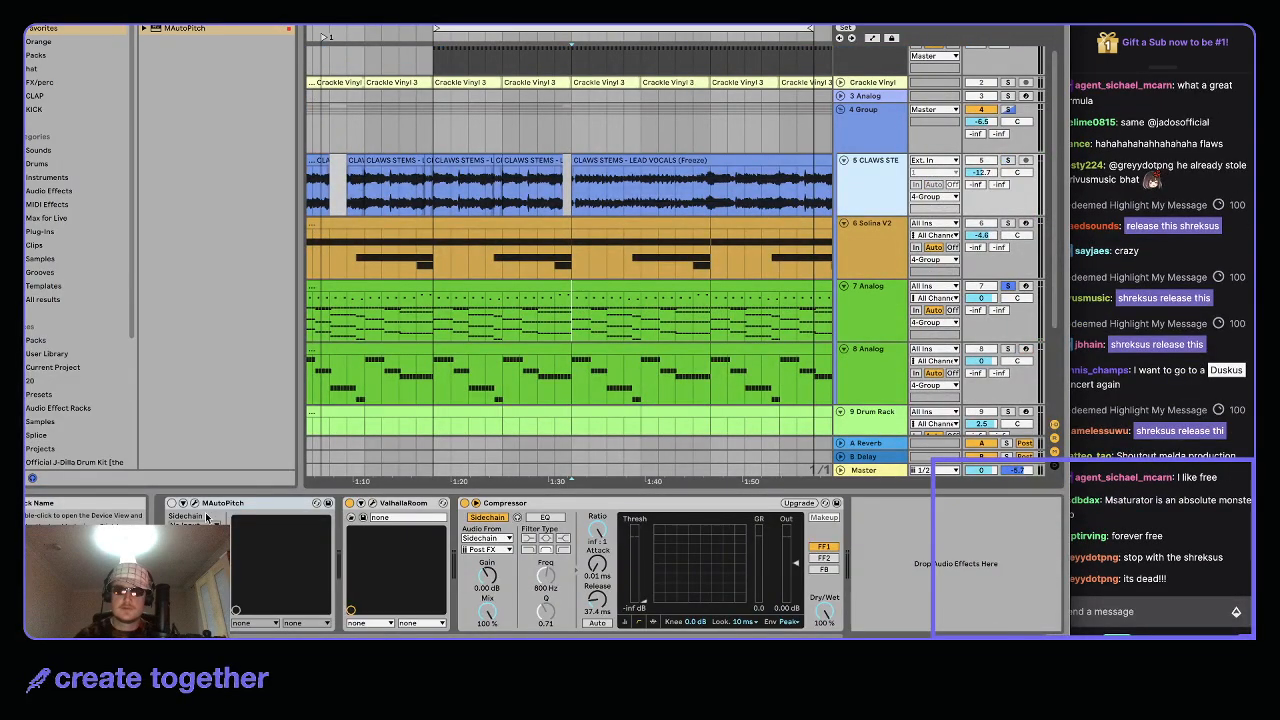
pyautogui.click(192, 503)
pyautogui.doubleClick(482, 295)
pyautogui.write('0')
pyautogui.press('Return')
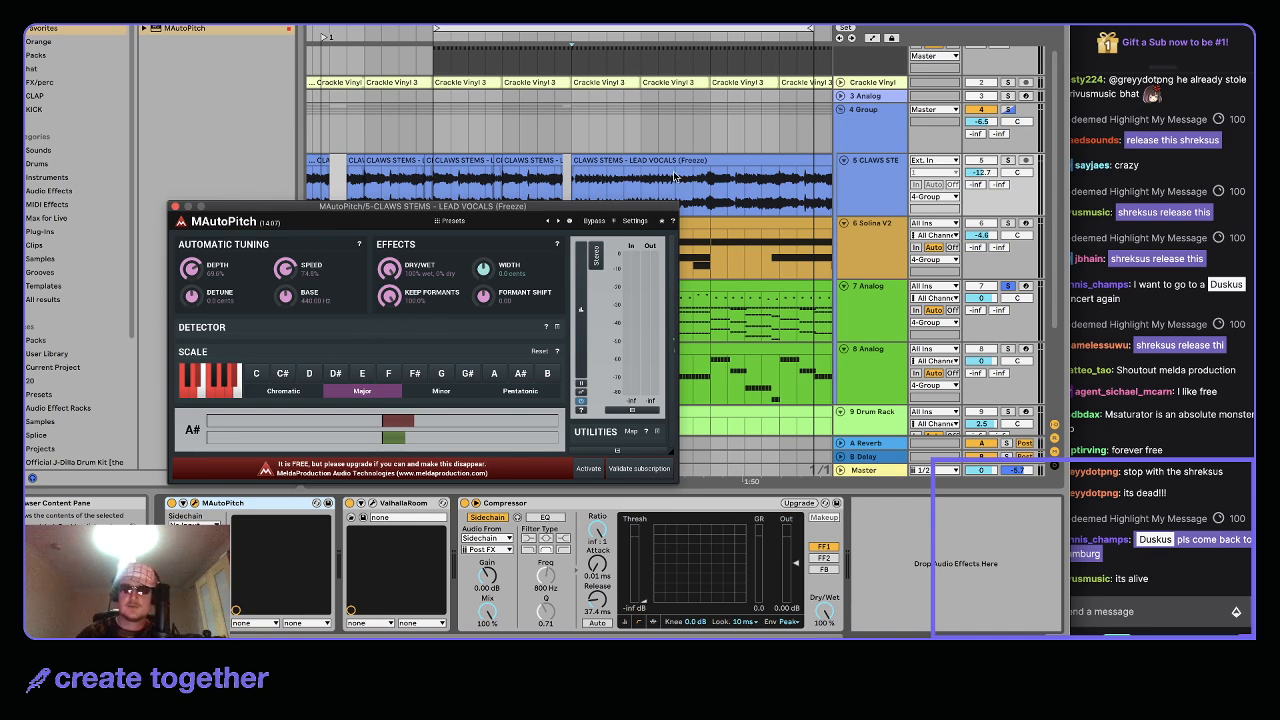
# Close the MAutoPitch window, solo the lead vocal track and transpose the long vocal clip to 4 st
pyautogui.click(608, 165)
pyautogui.doubleClick(631, 160)
pyautogui.click(175, 207)
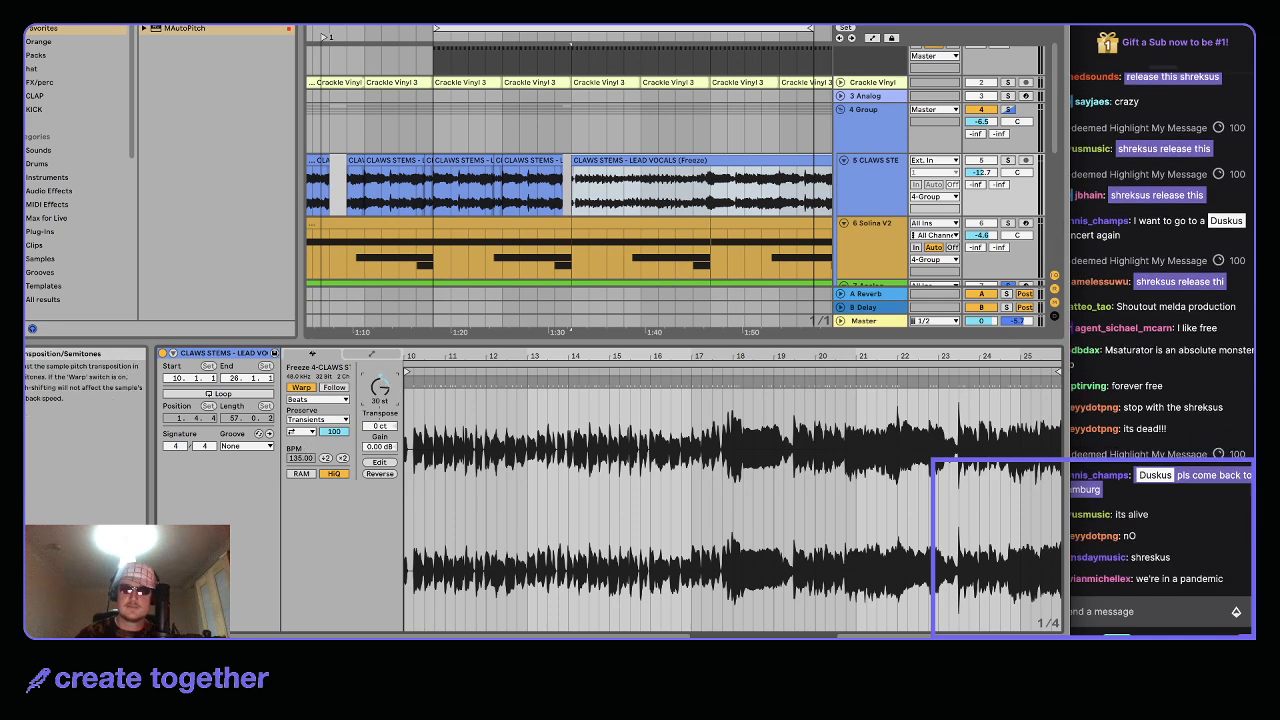
pyautogui.moveTo(380, 386); pyautogui.dragTo(380, 416)
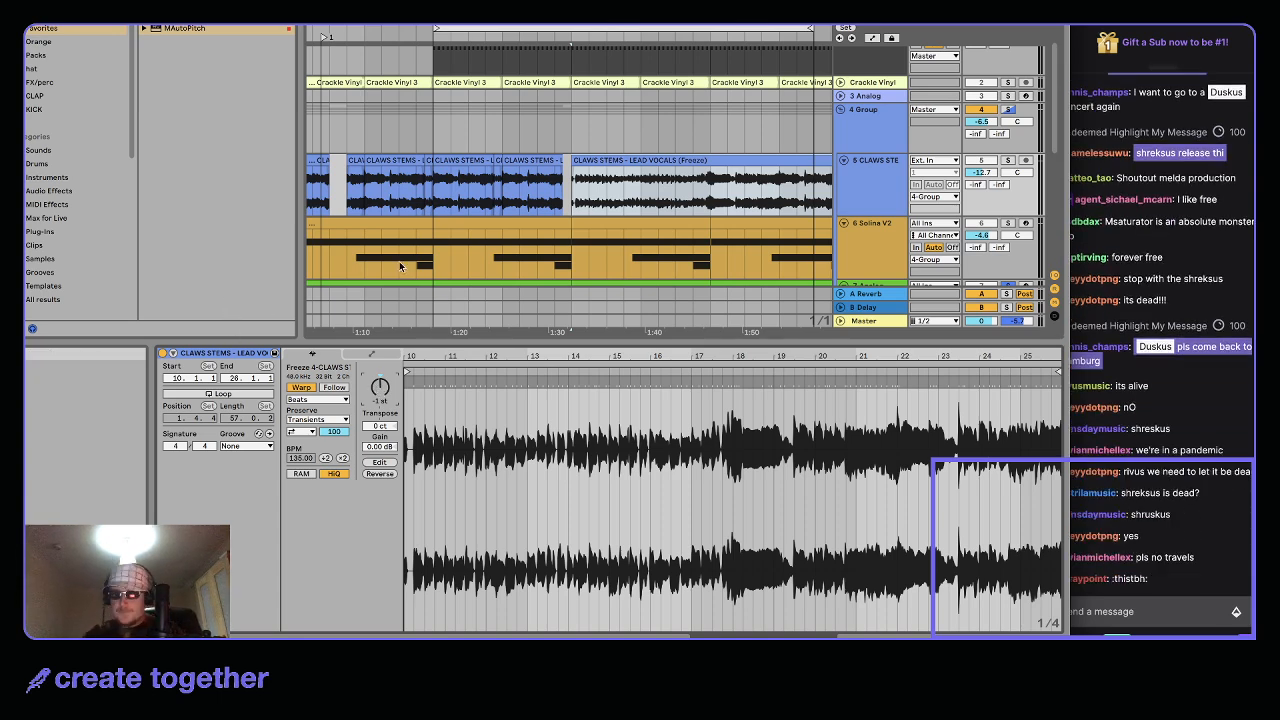
pyautogui.scroll(-2, 491, 238)
pyautogui.scroll(1, 674, 234)
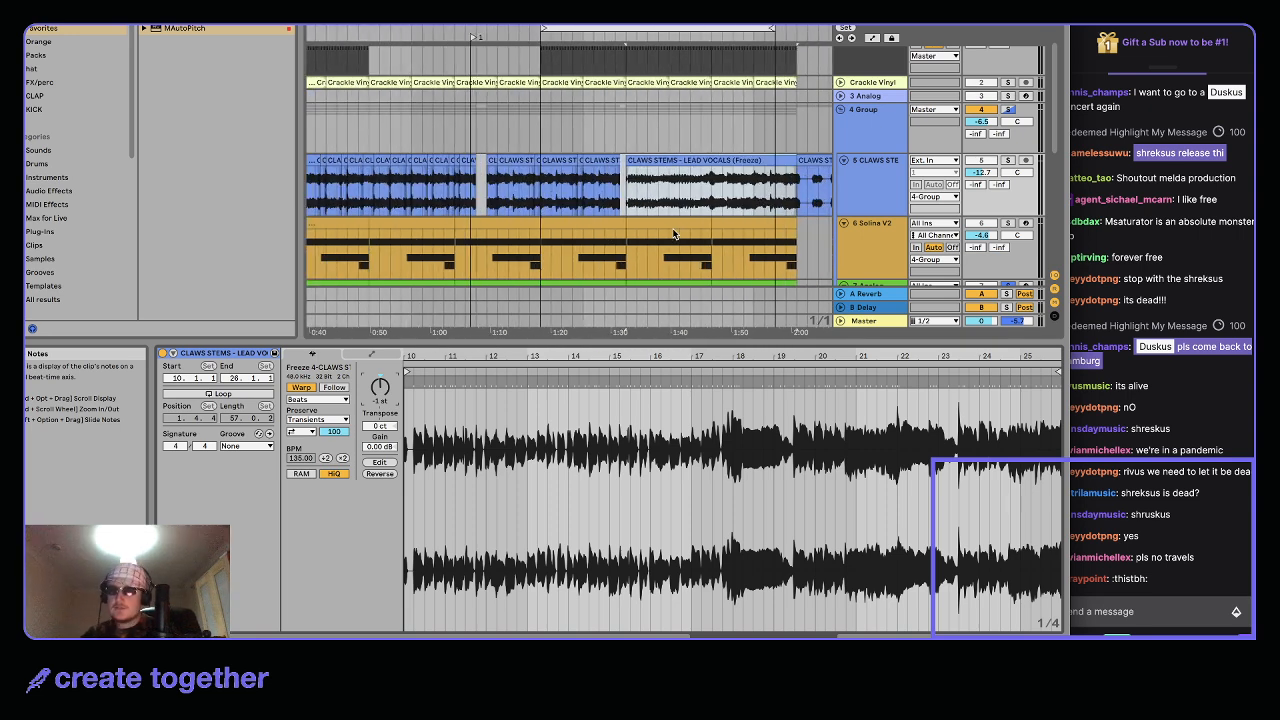
pyautogui.click(1008, 160)
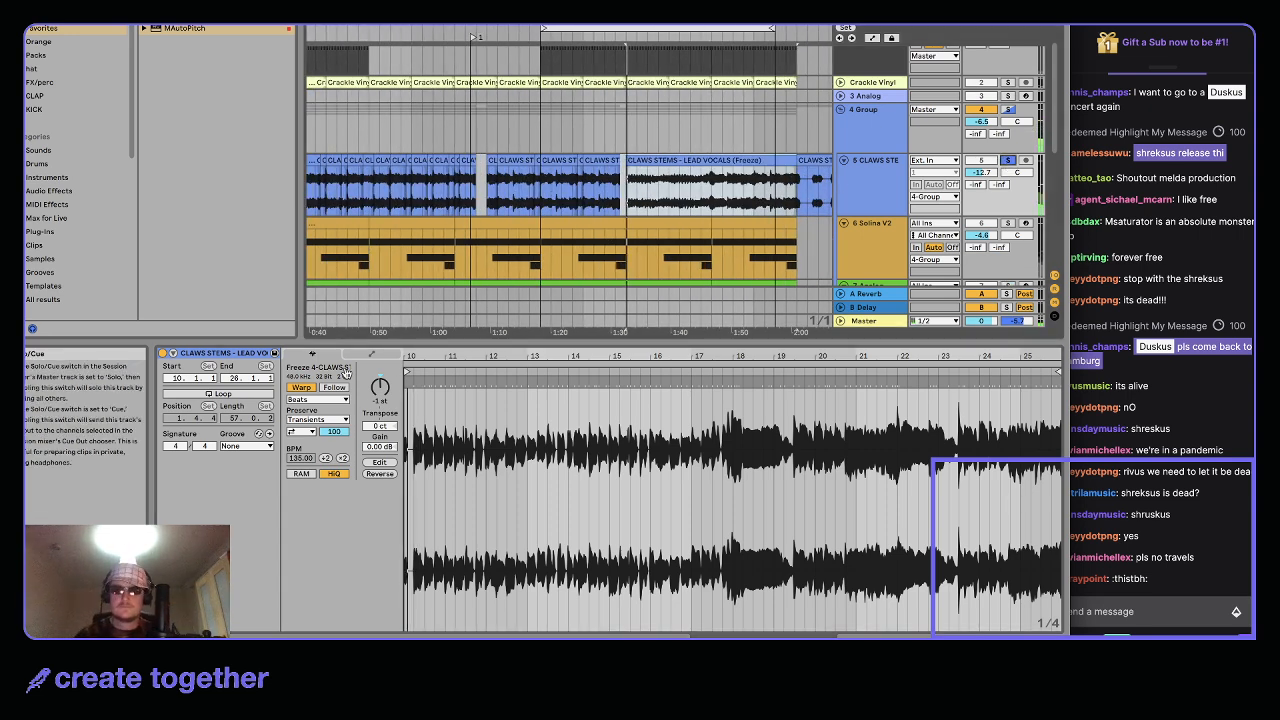
pyautogui.moveTo(380, 387); pyautogui.dragTo(380, 372)
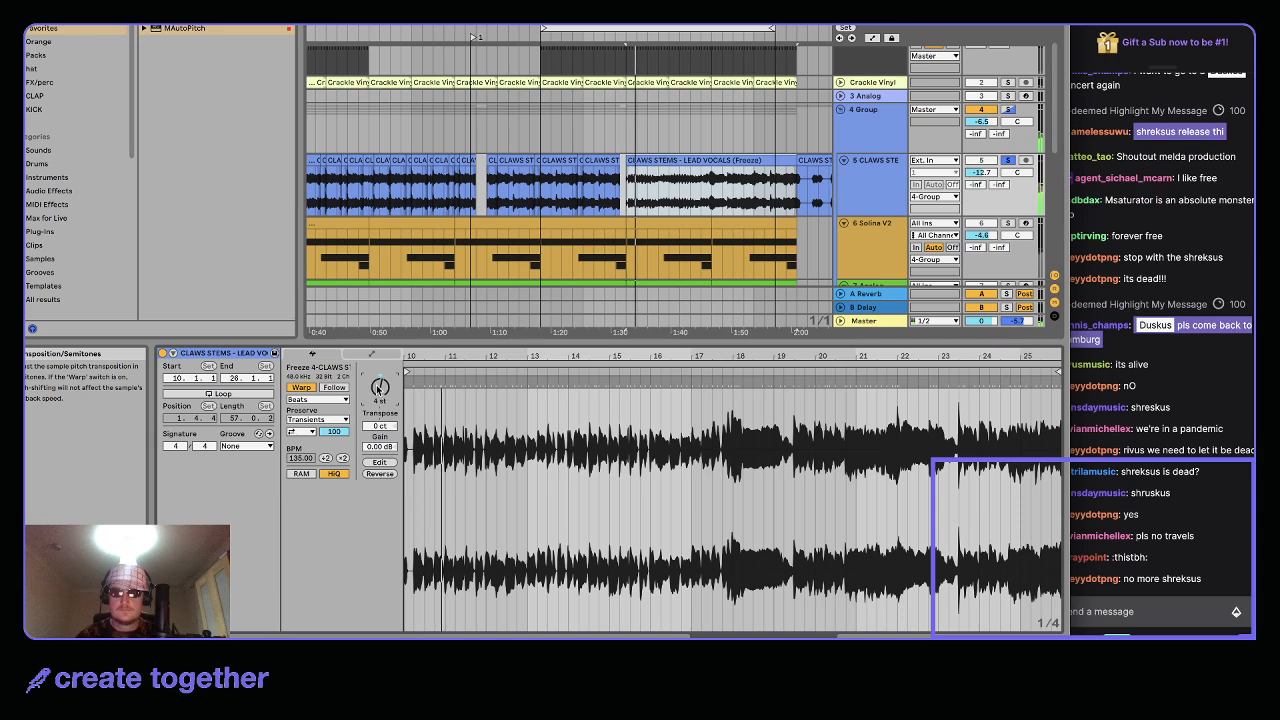
# Set the long vocal clip's warp mode to Complex Pro and raise its transposition to 5 st
pyautogui.click(318, 399)
pyautogui.click(305, 452)
pyautogui.click(318, 399)
pyautogui.click(310, 463)
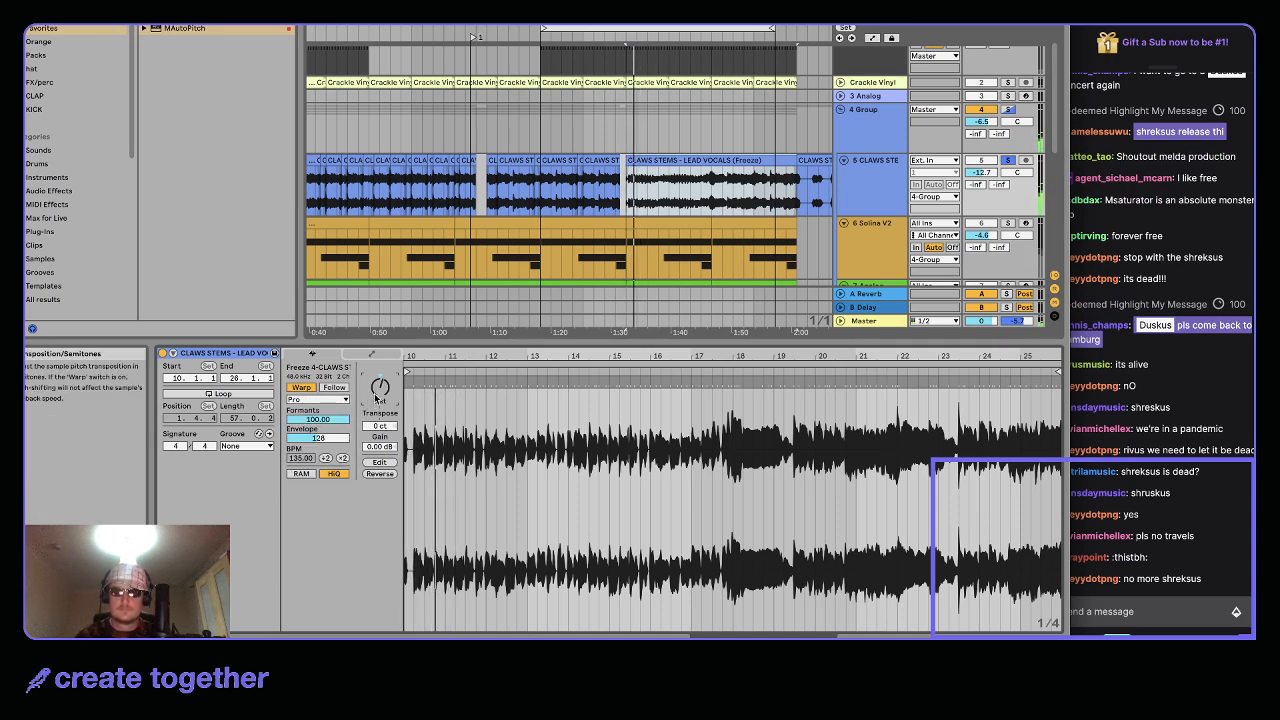
# Unsolo the lead vocal track and play the pitched vocals with all tracks, restarting from about 1:38
pyautogui.hotkey('shift', 'Tab')
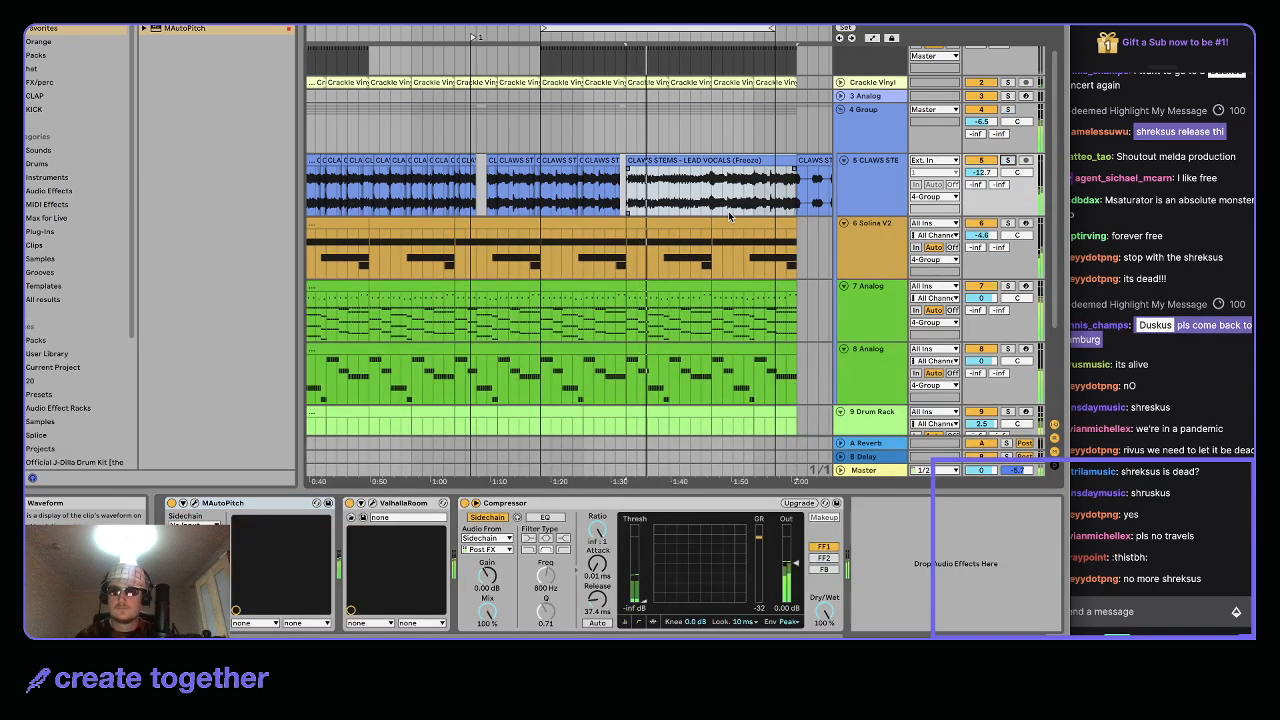
pyautogui.scroll(3, 670, 202)
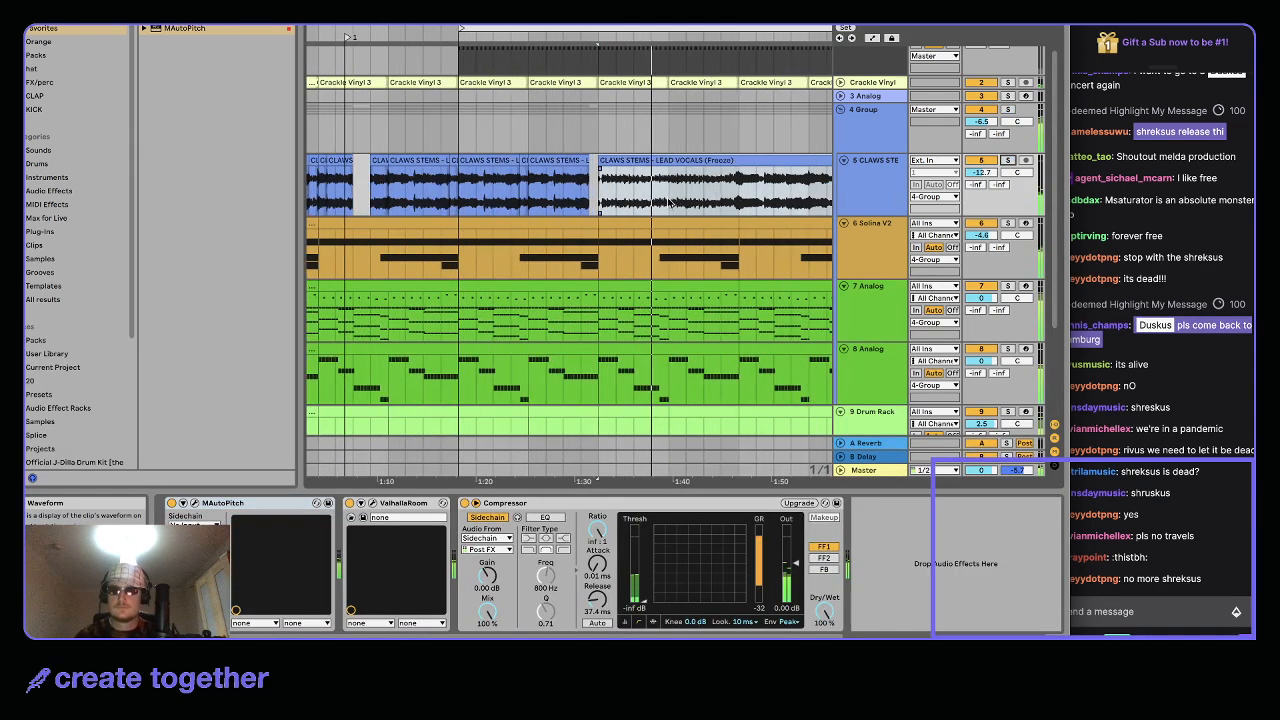
pyautogui.keyDown('shift'); pyautogui.click(671, 199); pyautogui.keyUp('shift')
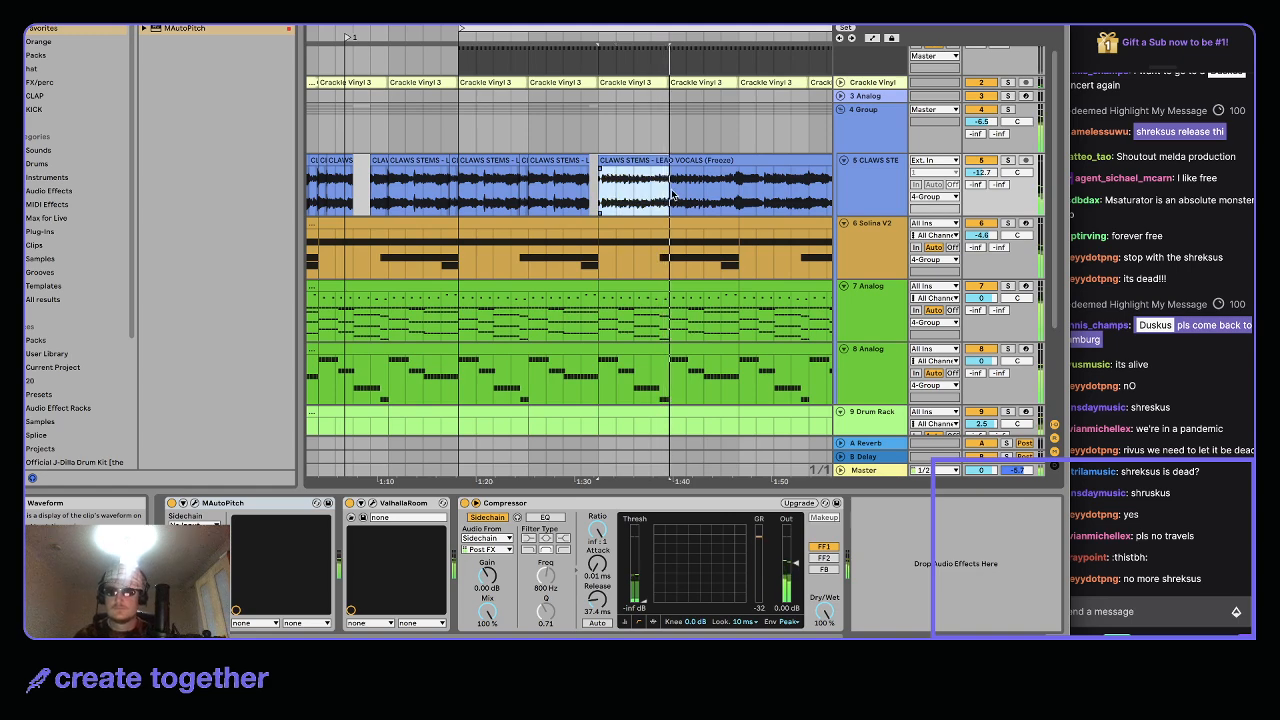
pyautogui.scroll(-4, 672, 194)
pyautogui.scroll(4, 676, 137)
pyautogui.click(625, 102)
pyautogui.scroll(3, 644, 118)
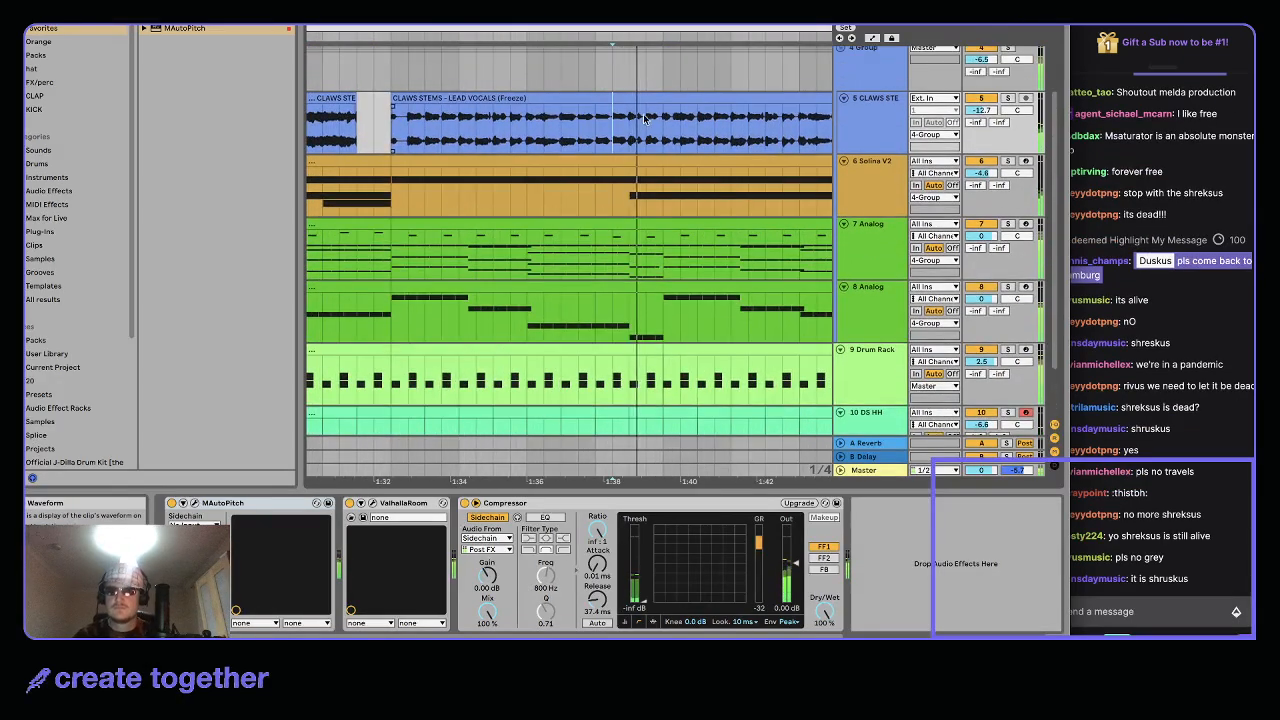
# Split out a short lead vocal slice at about 1:39 and transpose it to 4 st
pyautogui.press('space')
pyautogui.moveTo(646, 112); pyautogui.dragTo(664, 104)
pyautogui.press('super+e')
pyautogui.doubleClick(655, 99)
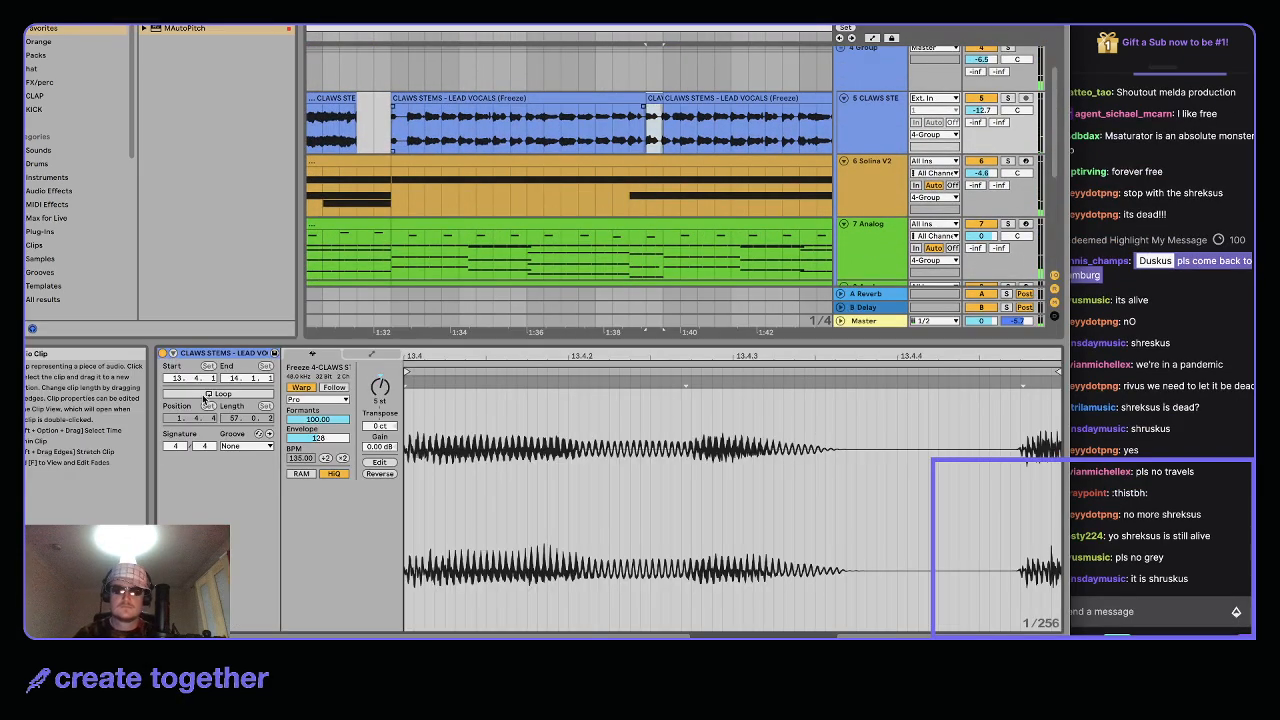
pyautogui.hotkey('shift', 'Tab')
pyautogui.hotkey('shift', 'Tab')
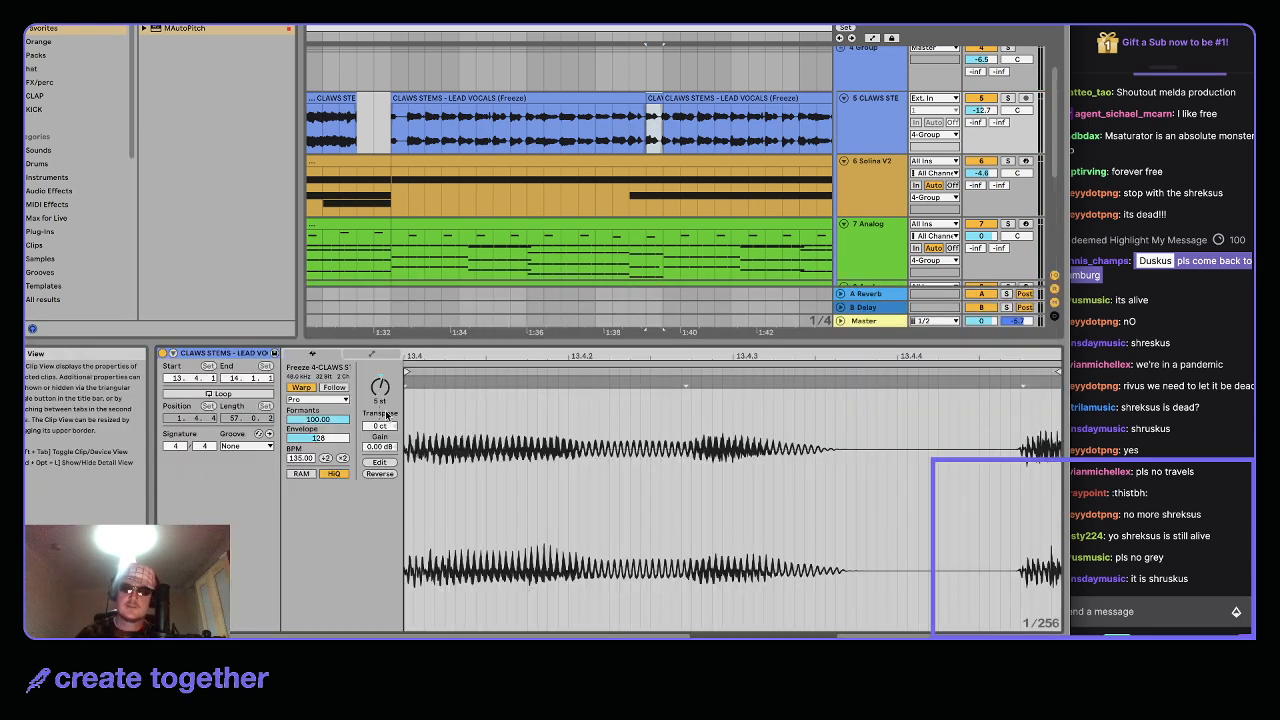
pyautogui.press('space')
pyautogui.press('space')
pyautogui.press('space')
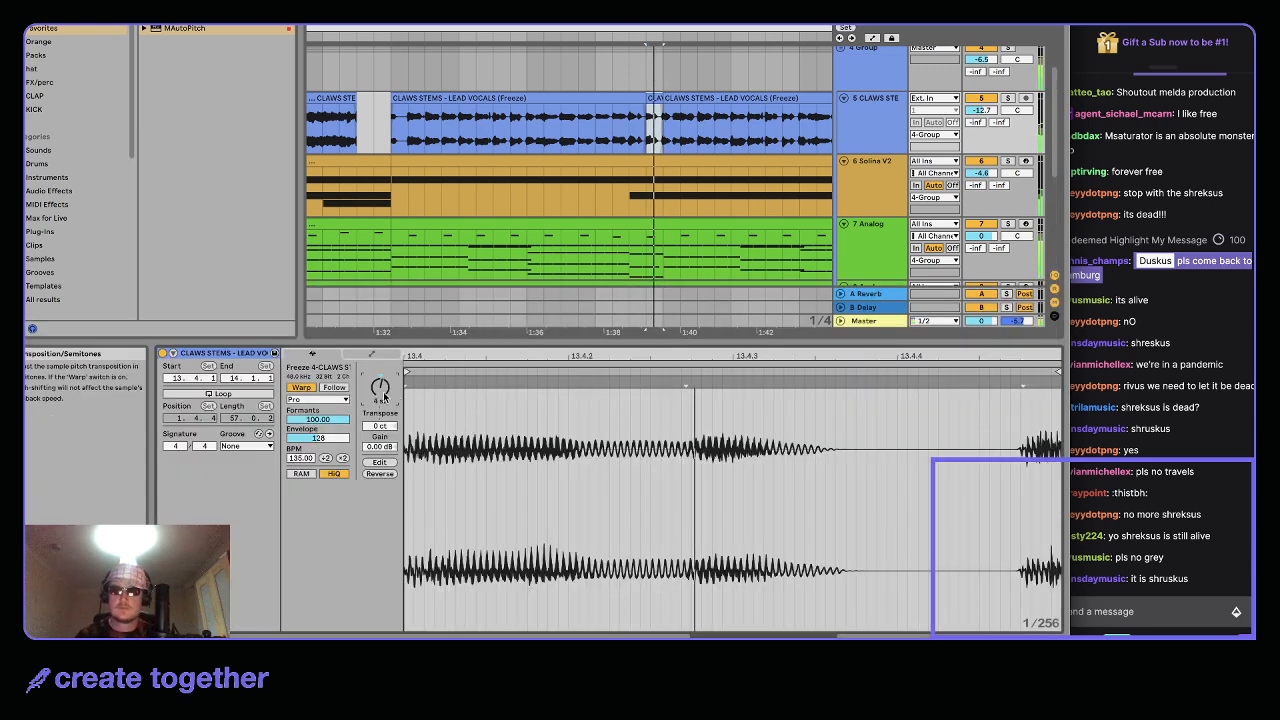
# Raise the lead vocal track's volume to -8.4 dB, and split out the vocal slice from about 1:34 to 1:36 and transpose it to 4 st
pyautogui.click(418, 102)
pyautogui.scroll(3, 418, 102)
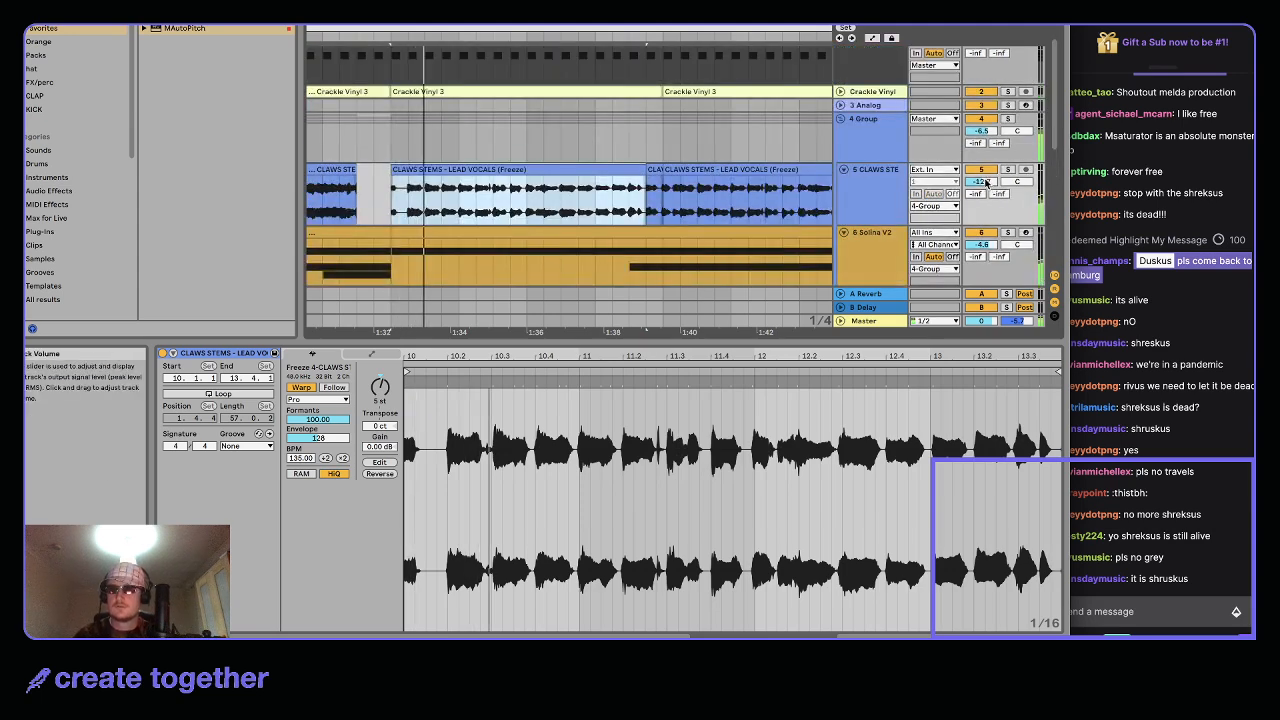
pyautogui.click(460, 209)
pyautogui.press('super+e')
pyautogui.click(527, 209)
pyautogui.press('super+e')
pyautogui.click(505, 171)
pyautogui.press('space')
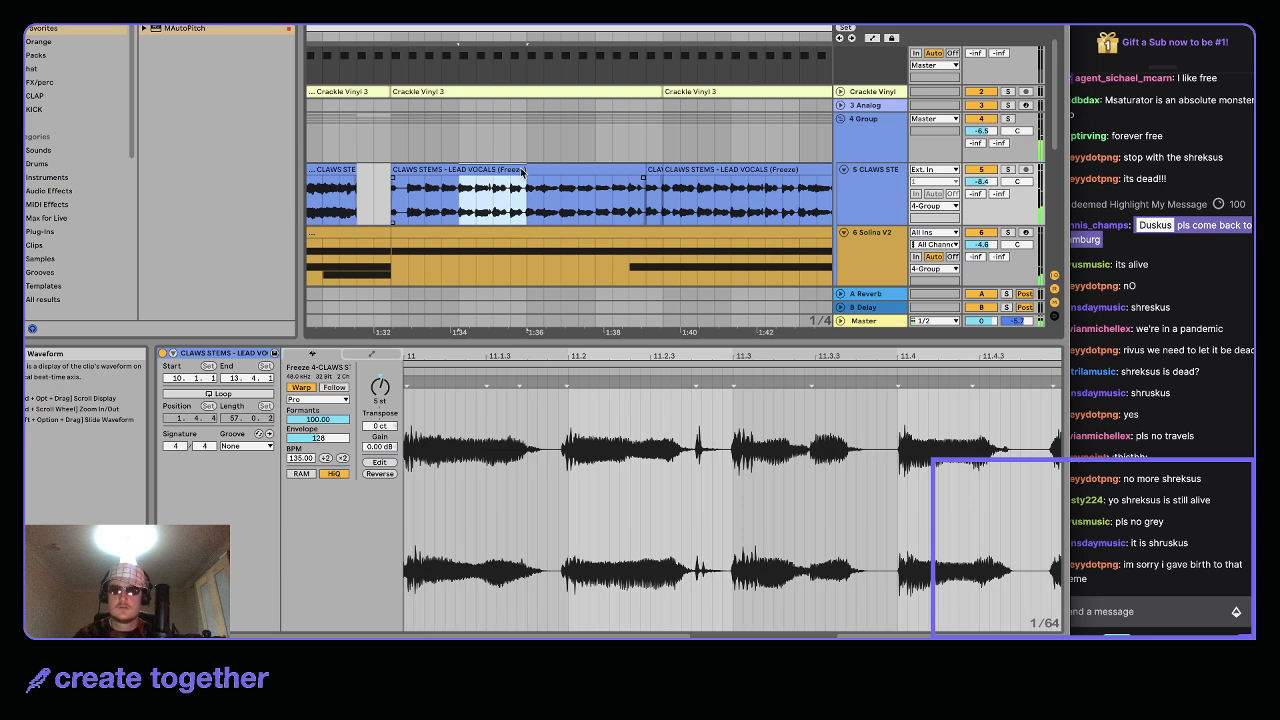
pyautogui.press('space')
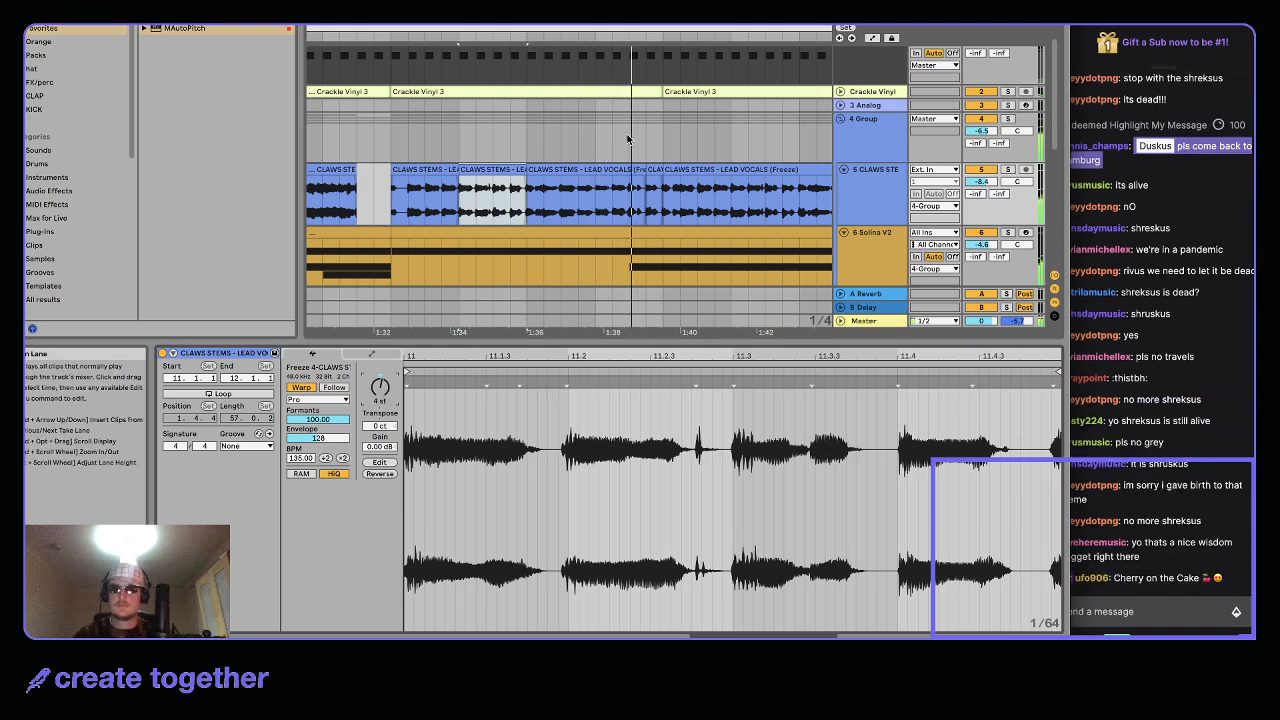
# Adjust the transposition of the short vocal slice just before 1:39 and replay from the first pitched slice
pyautogui.click(636, 195)
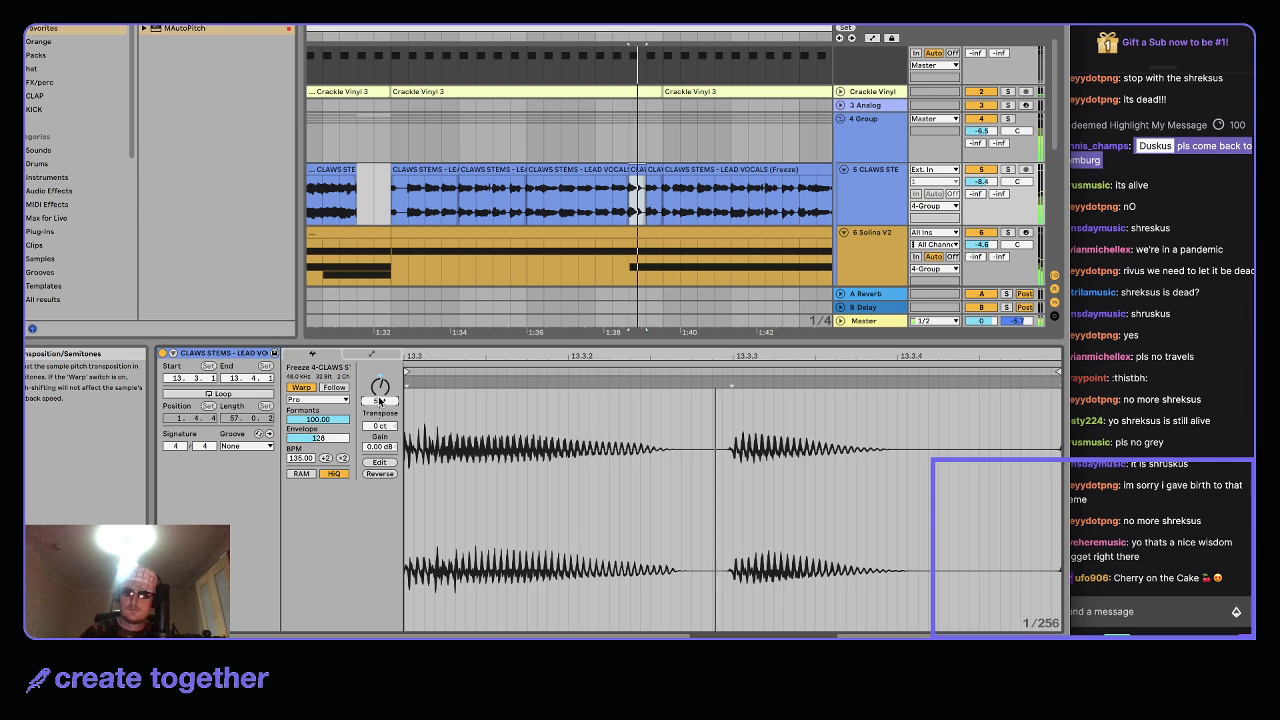
pyautogui.click(435, 172)
pyautogui.press('space')
pyautogui.press('space')
# Duplicate the five pitched lead vocal slices directly after themselves to cover the following section of the drop
pyautogui.keyDown('shift'); pyautogui.click(654, 171); pyautogui.keyUp('shift')
pyautogui.scroll(-5, 654, 171)
pyautogui.press('super+d')
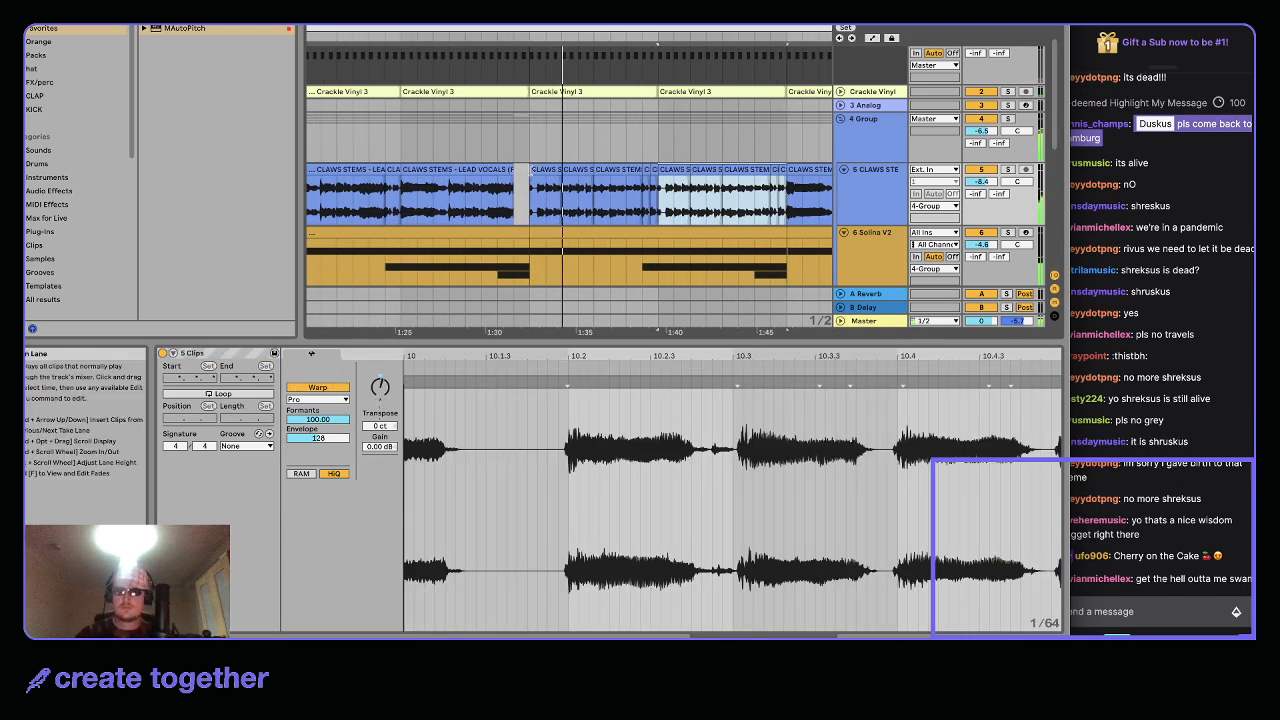
pyautogui.keyDown('shift'); pyautogui.click(540, 172); pyautogui.keyUp('shift')
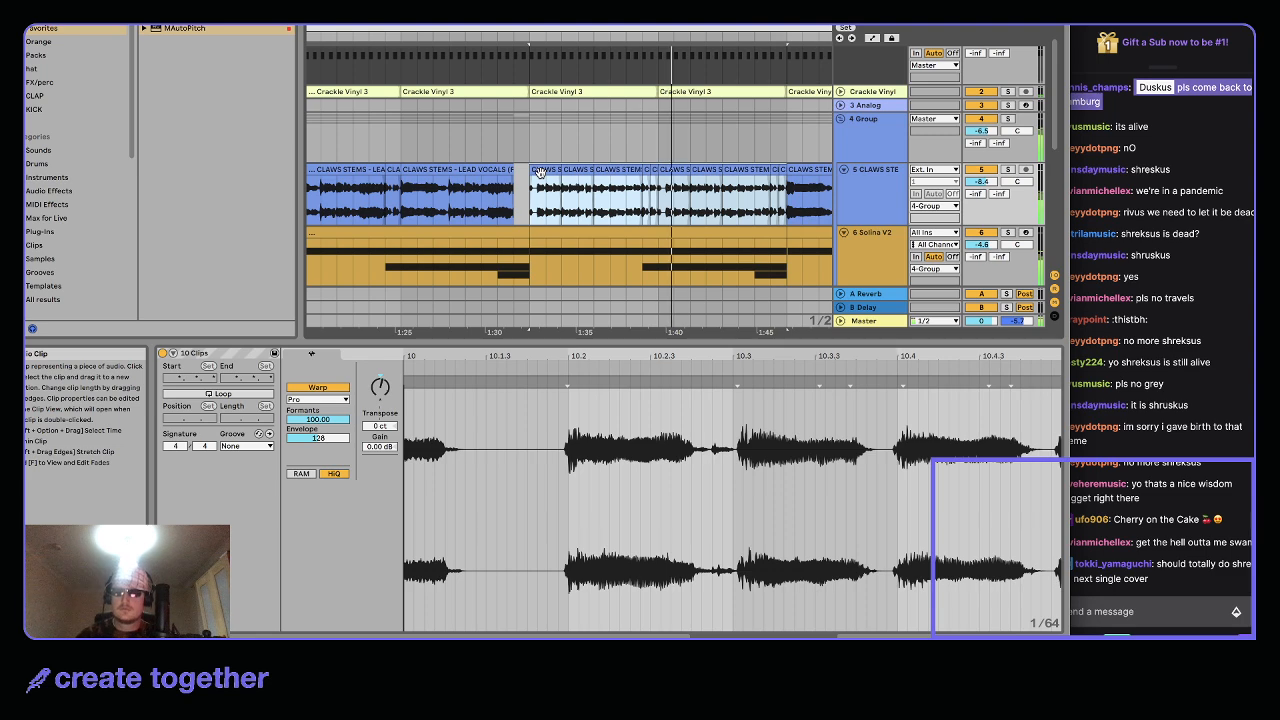
pyautogui.scroll(-3, 543, 173)
pyautogui.scroll(2, 546, 189)
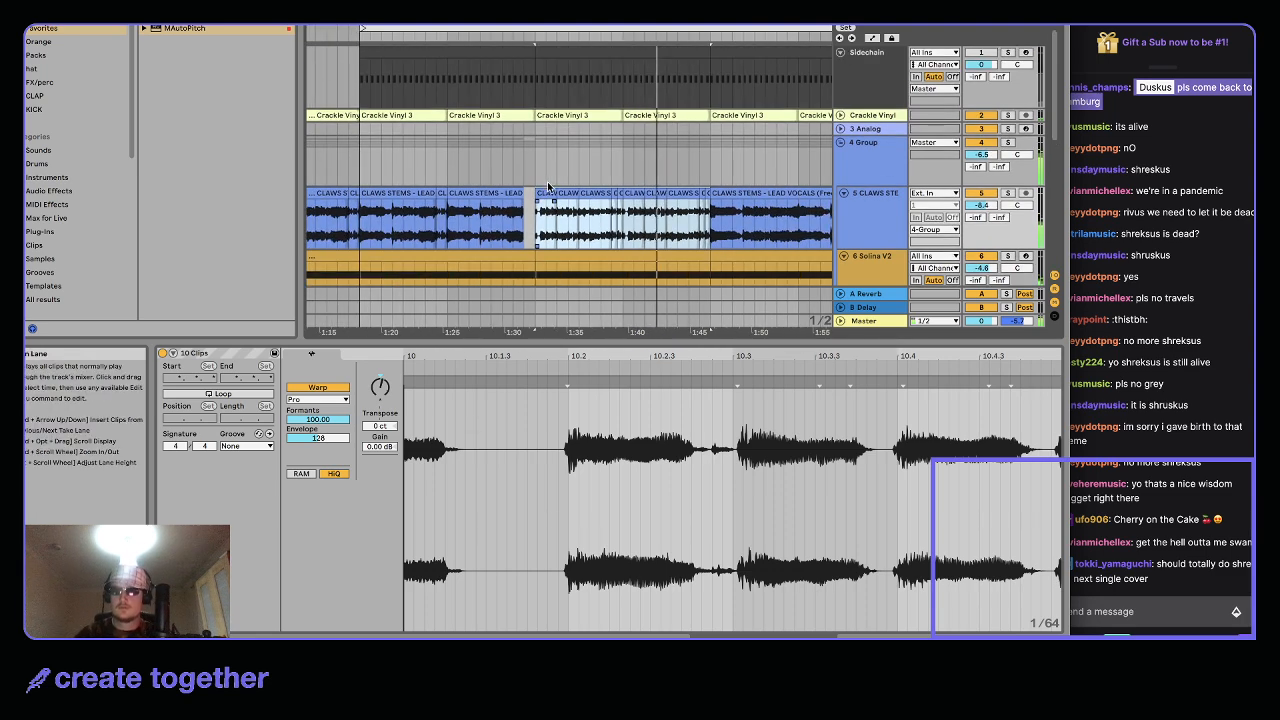
pyautogui.click(690, 200)
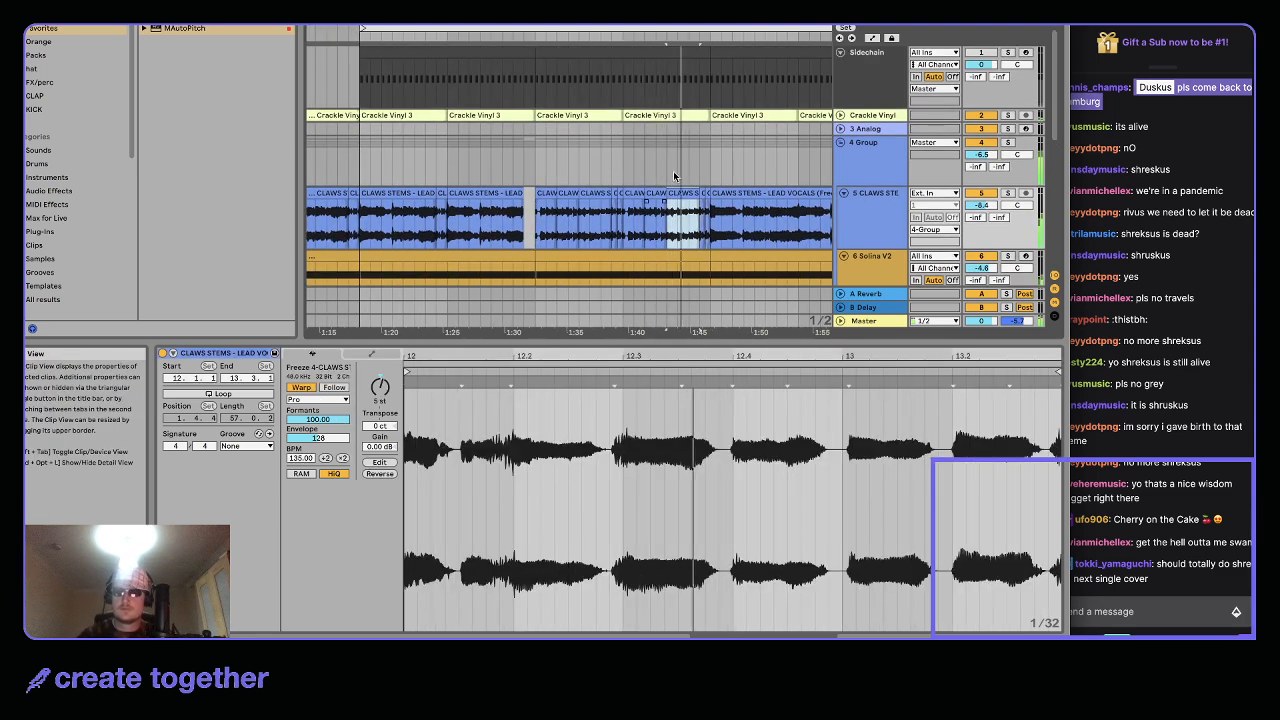
# Set the lead vocal's ValhallaRoom decay to about 1.55 s and raise the track's volume to -7.1 dB
pyautogui.click(551, 191)
pyautogui.hotkey('shift', 'Tab')
pyautogui.click(371, 503)
pyautogui.moveTo(289, 426); pyautogui.dragTo(288, 410)
pyautogui.press('space')
pyautogui.press('space')
pyautogui.moveTo(981, 205); pyautogui.dragTo(990, 205)
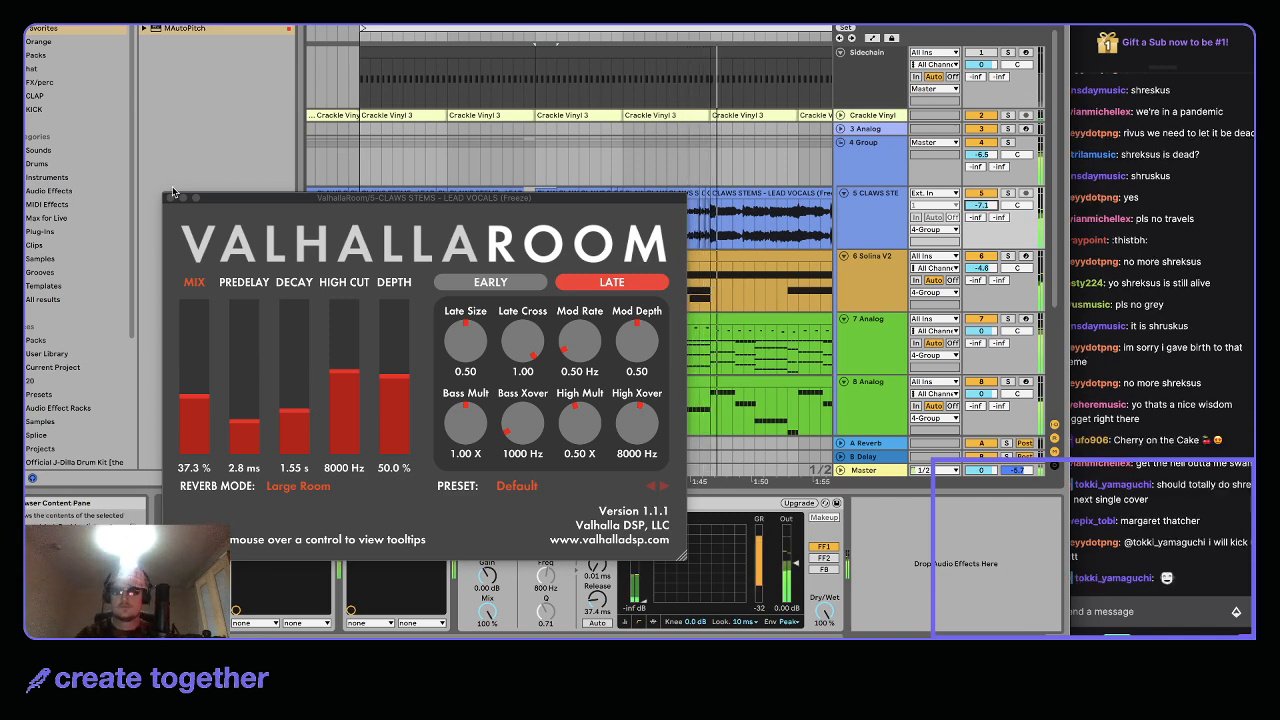
pyautogui.click(284, 433)
pyautogui.click(170, 198)
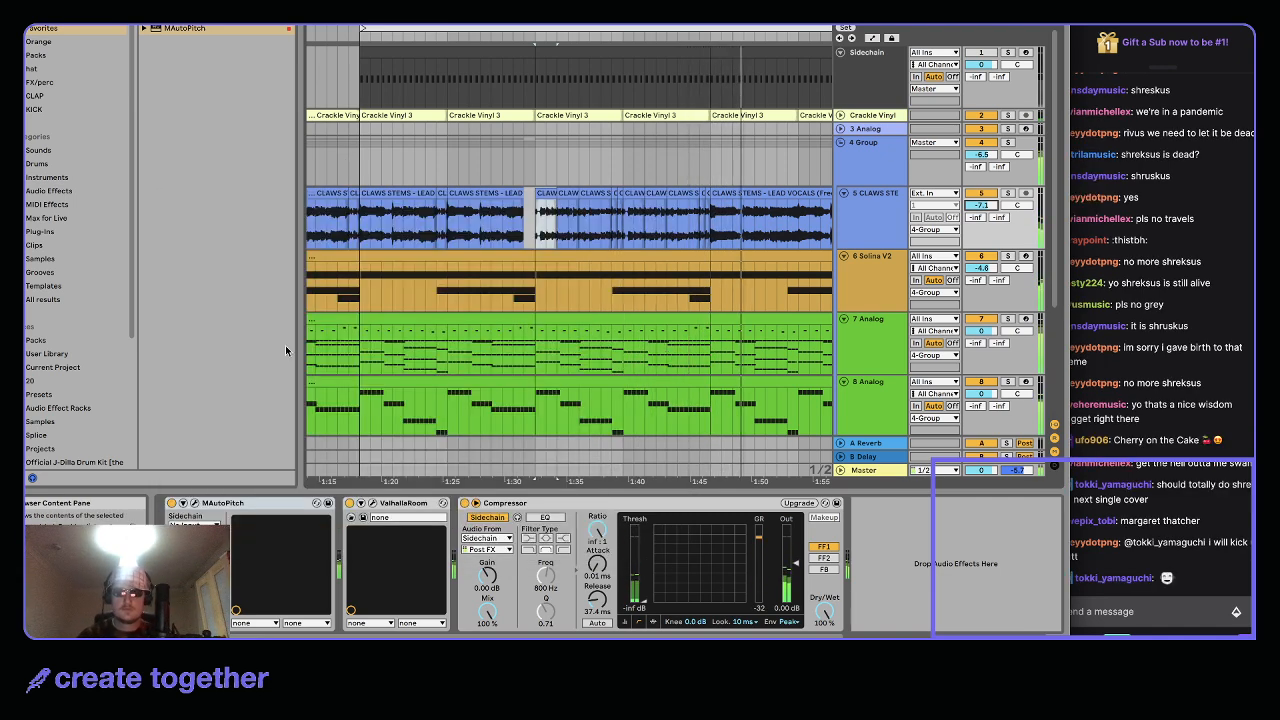
# Collapse the 4 Group, the Drum Rack track and the DS HH track in the arrangement
pyautogui.press('-')
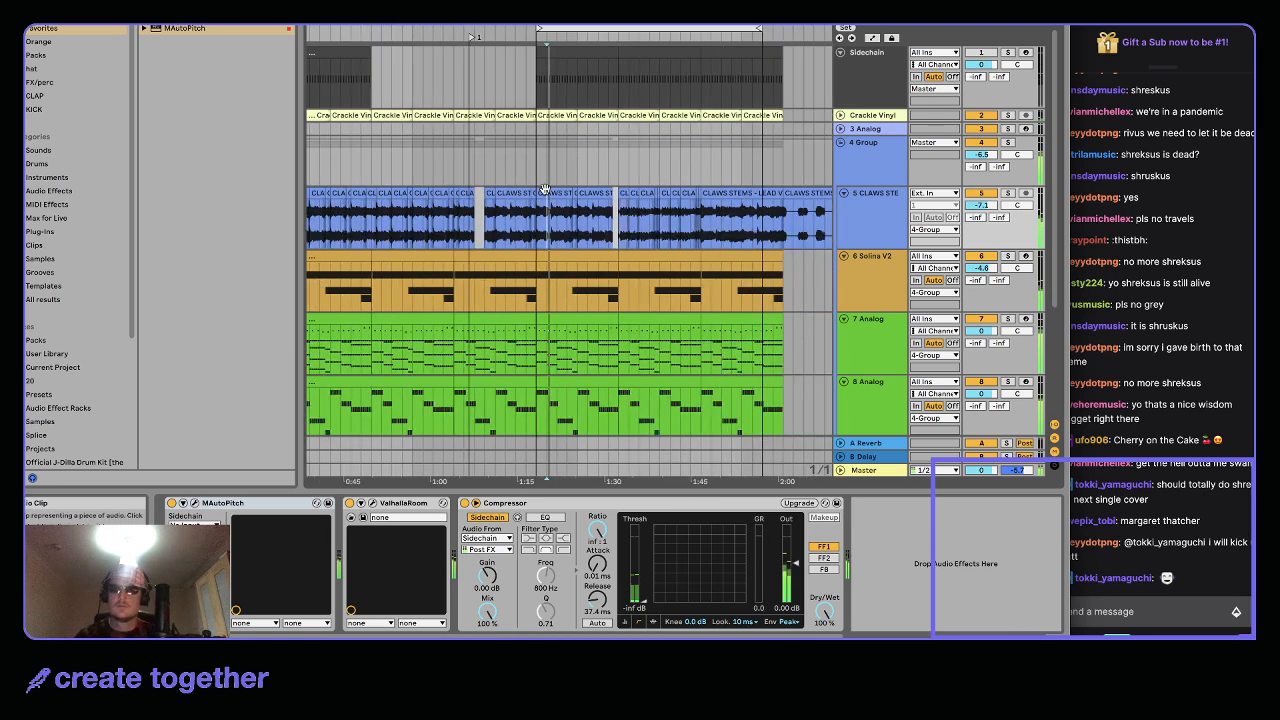
pyautogui.click(572, 212)
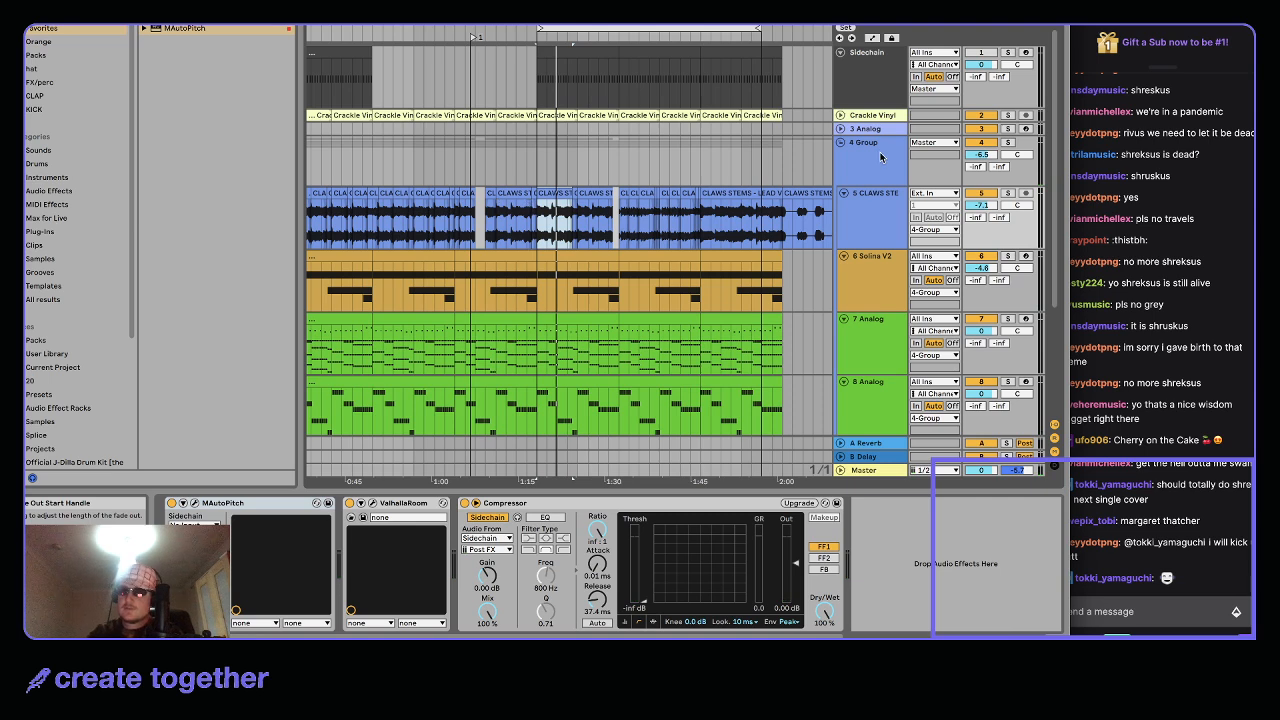
pyautogui.click(840, 143)
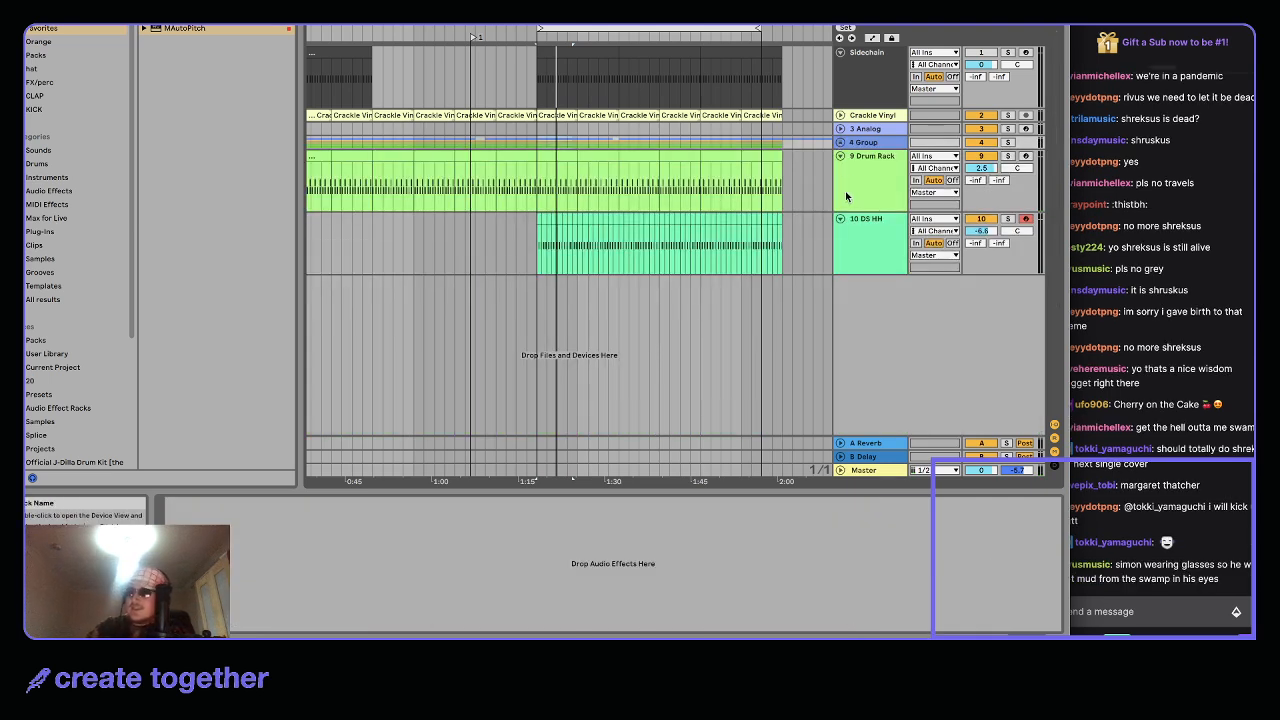
pyautogui.click(844, 160)
pyautogui.click(840, 169)
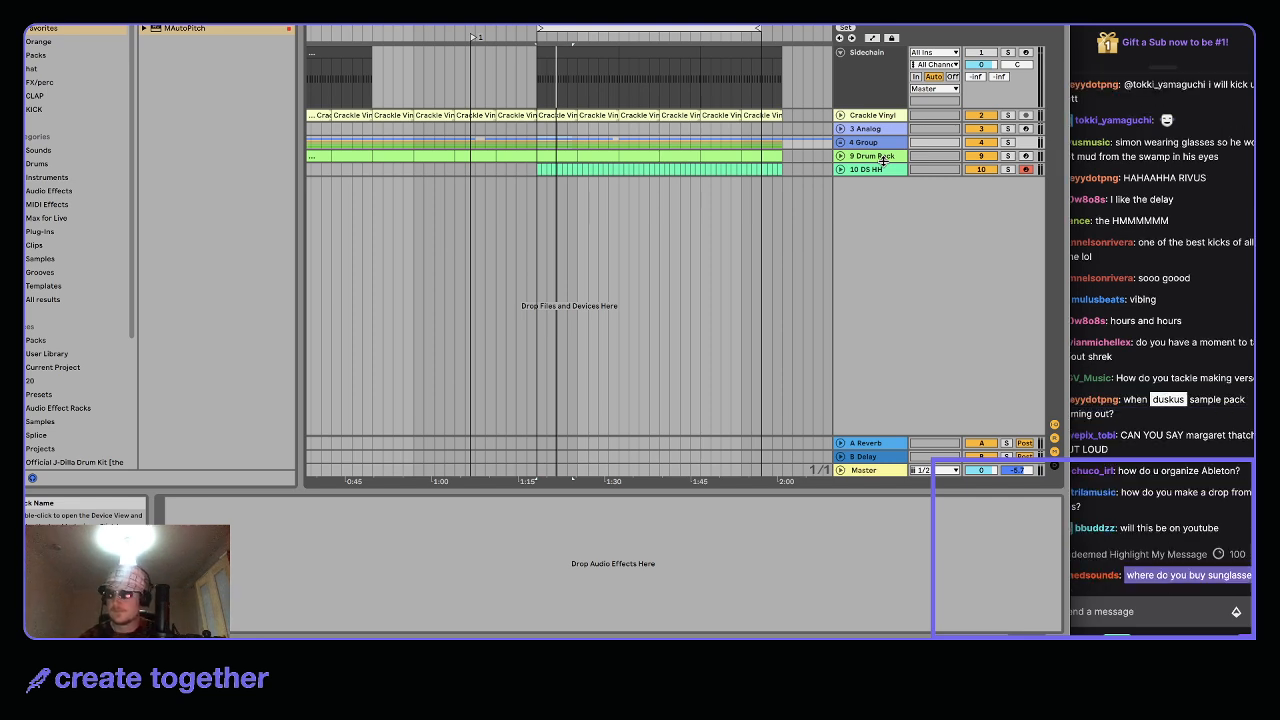
pyautogui.click(1110, 390)
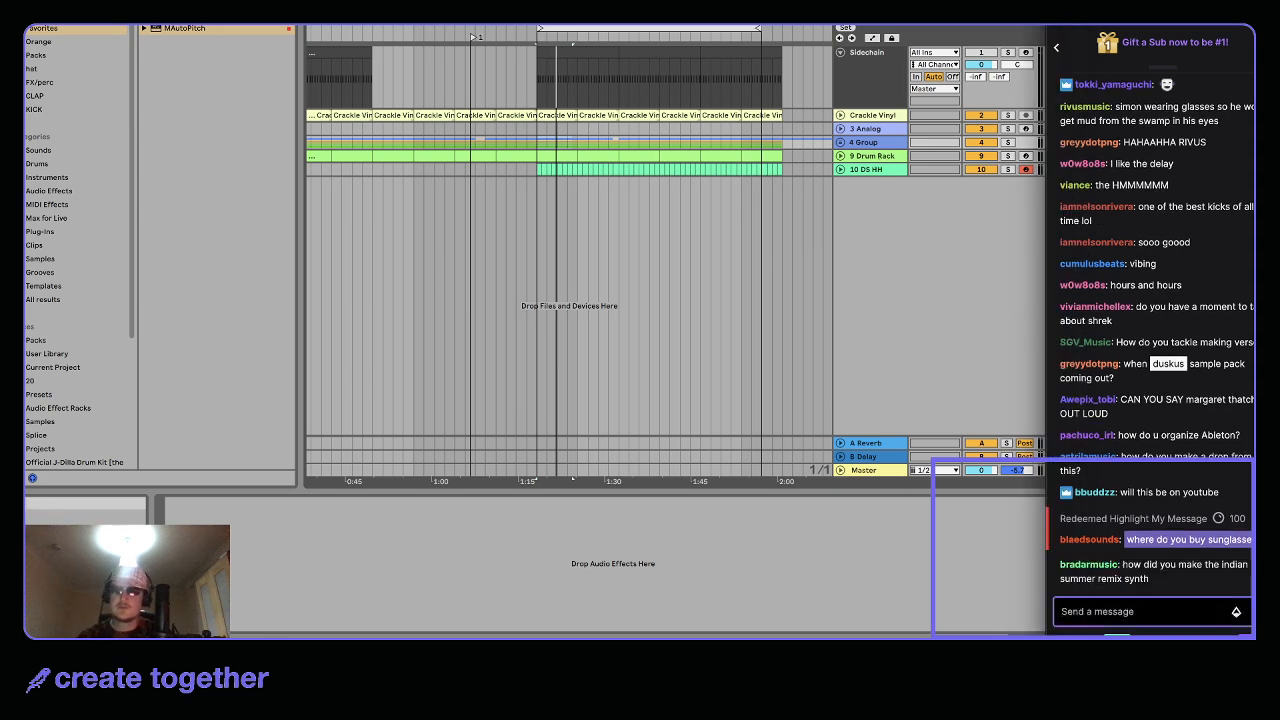
# Expand the 4 Group and copy the DS HH hi-hat clips to the empty space at about 2:15
pyautogui.click(848, 142)
pyautogui.click(841, 142)
pyautogui.scroll(-3, 880, 309)
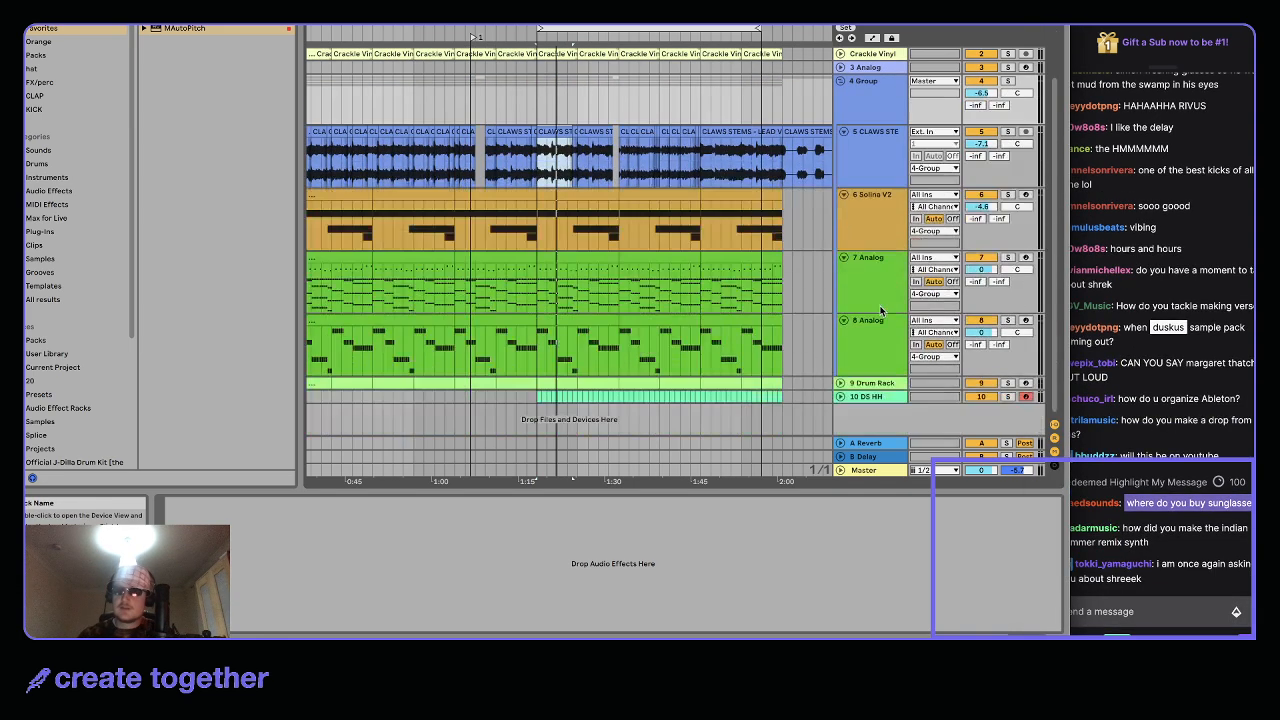
pyautogui.click(869, 262)
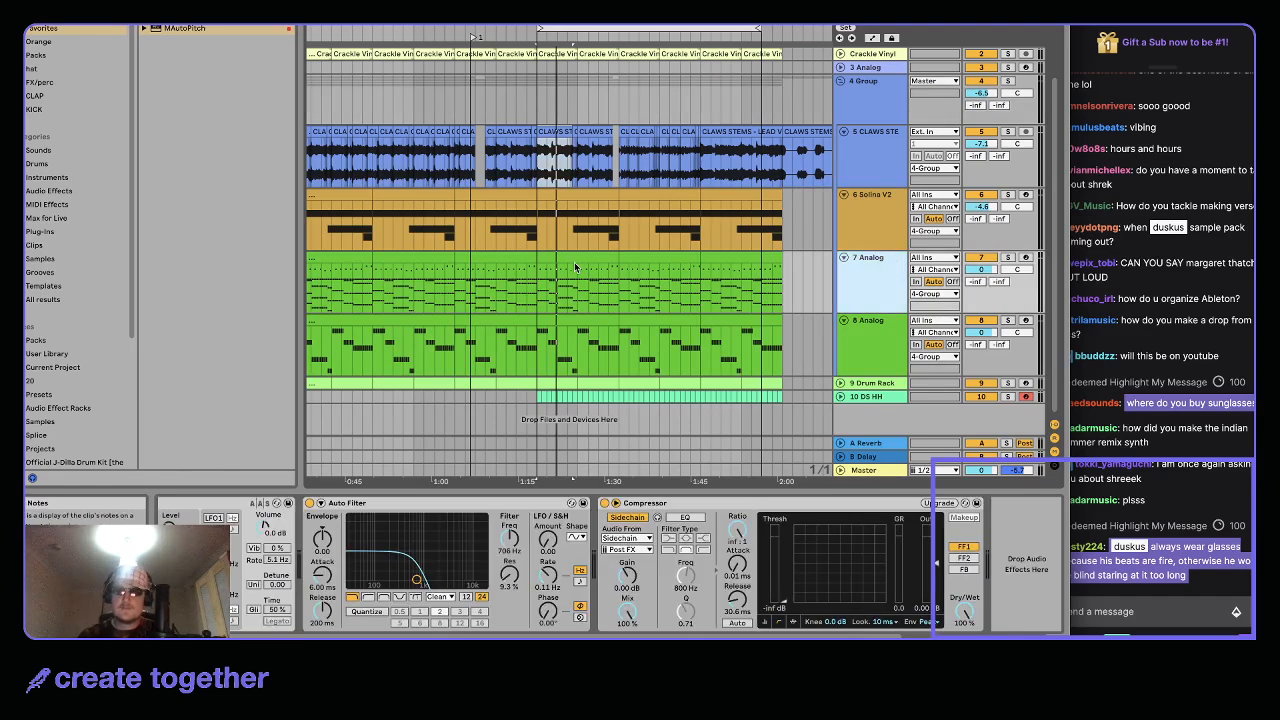
pyautogui.scroll(3, 540, 268)
pyautogui.scroll(-5, 545, 268)
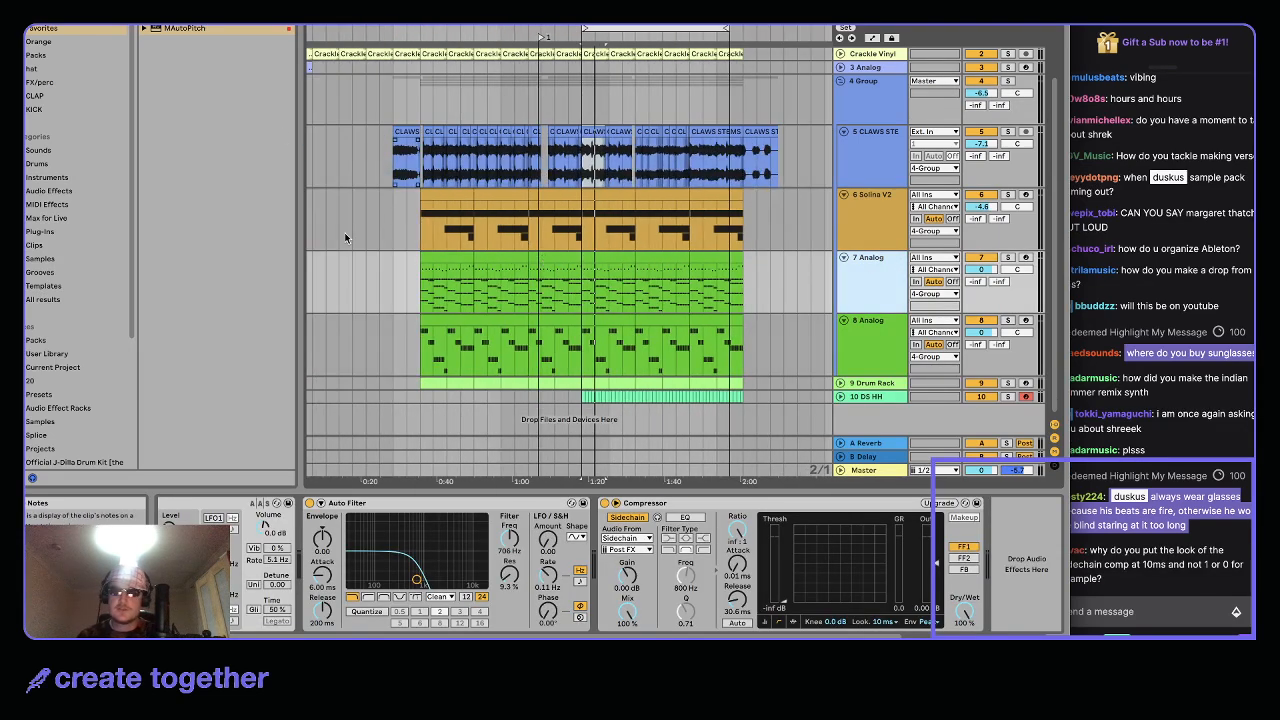
pyautogui.scroll(2, 733, 292)
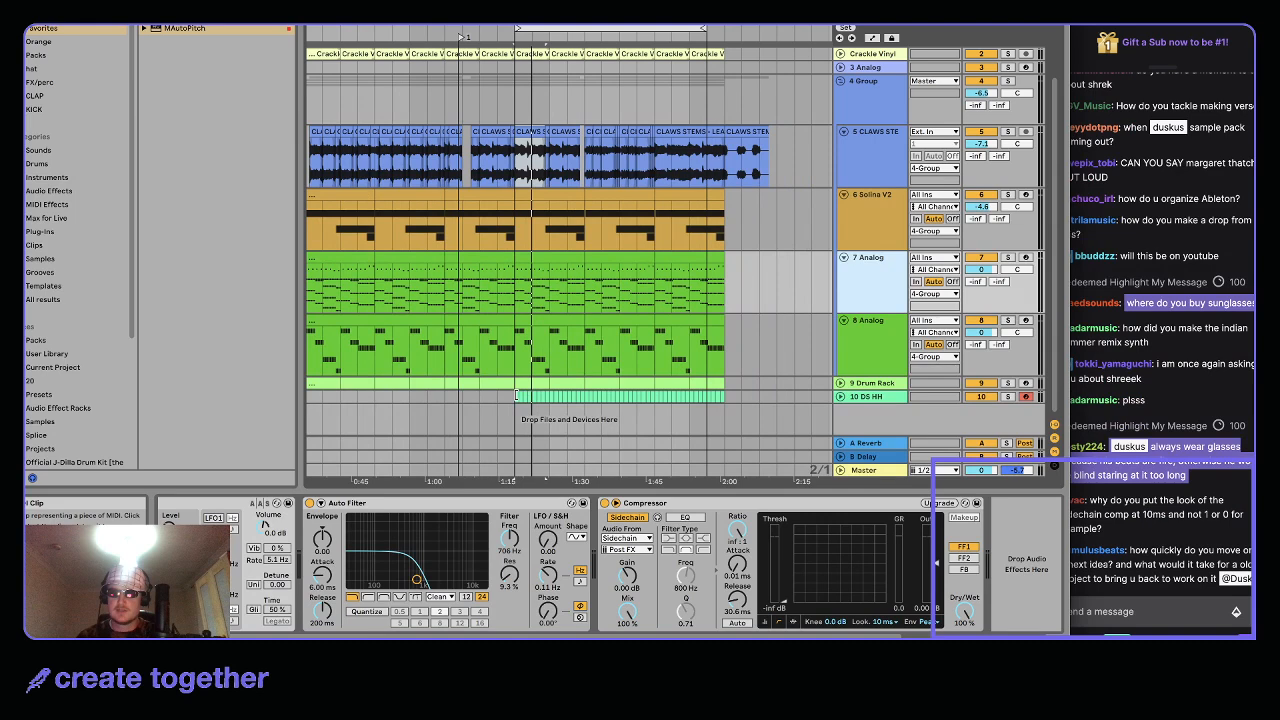
pyautogui.click(517, 395)
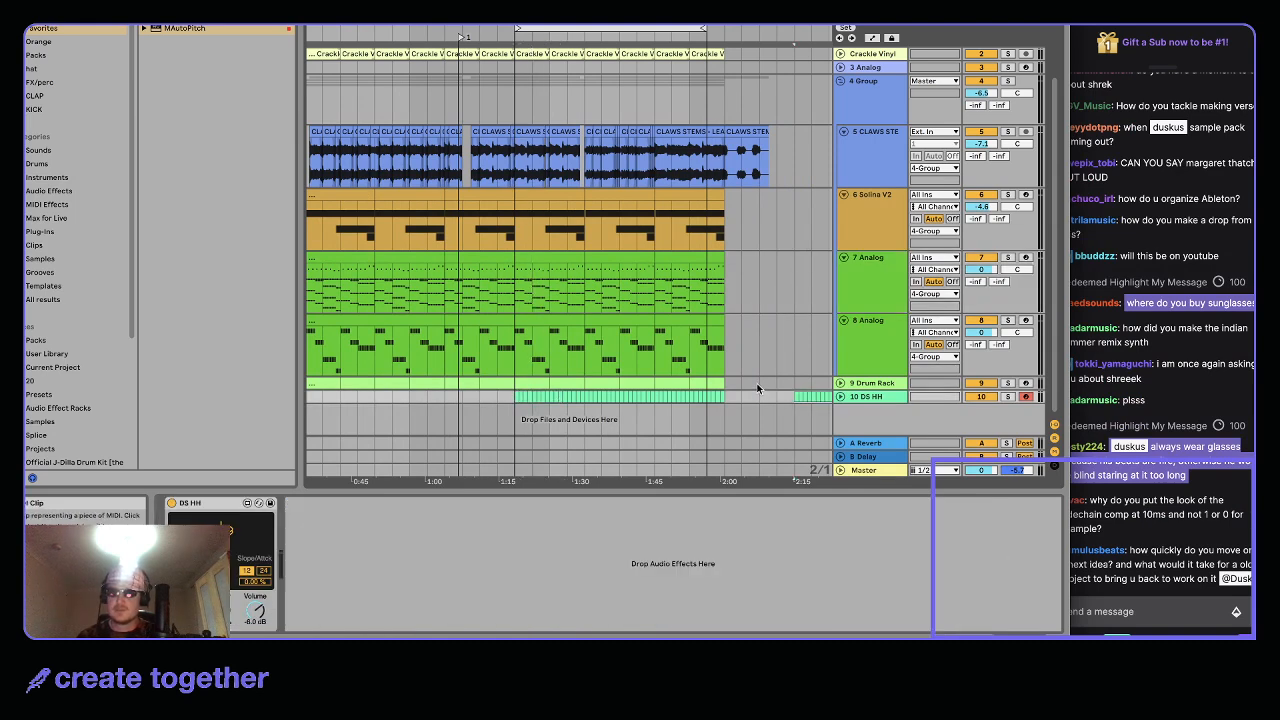
# Copy the 7 Analog clip to about 2:15 on its own track and open the copy's notes
pyautogui.hscroll(2, 758, 384)
pyautogui.click(451, 262)
pyautogui.press('super+c')
pyautogui.click(722, 279)
pyautogui.press('super+v')
pyautogui.scroll(-1, 735, 262)
pyautogui.doubleClick(738, 258)
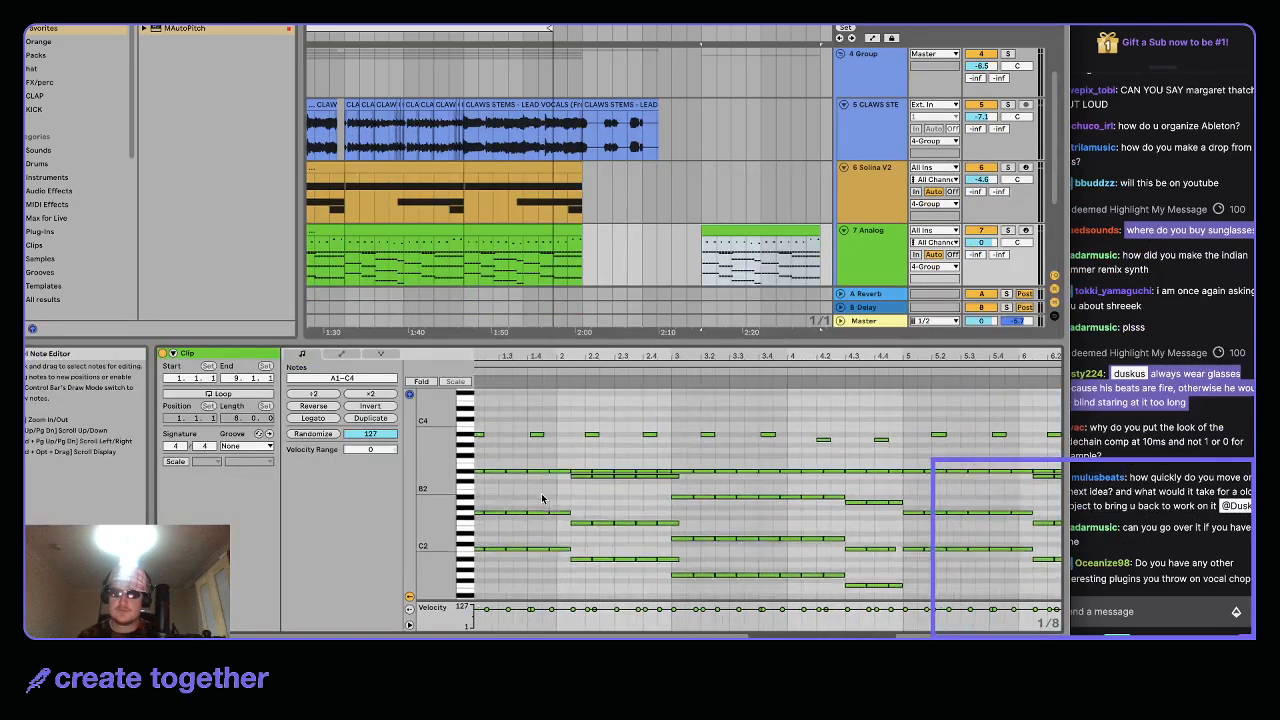
# Copy the Drum Rack clip to about 2:15 and reselect the copied 7 Analog clip
pyautogui.scroll(-3, 548, 200)
pyautogui.click(548, 234)
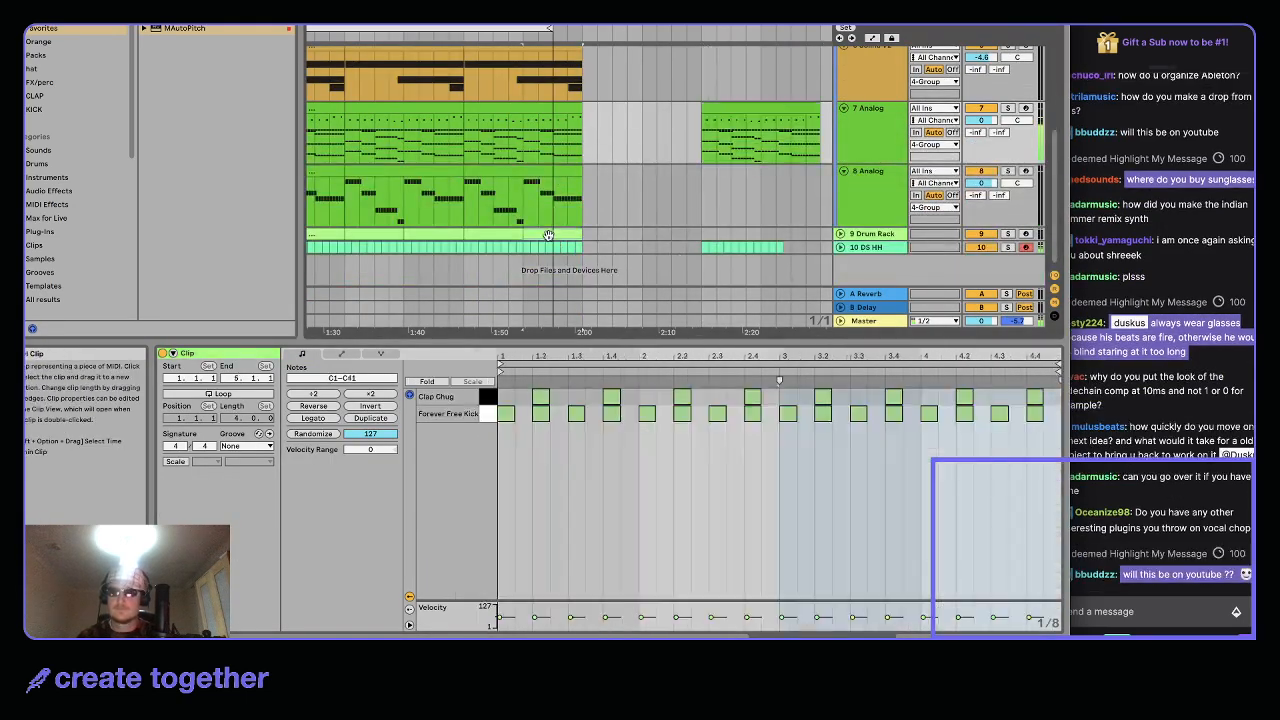
pyautogui.click(740, 128)
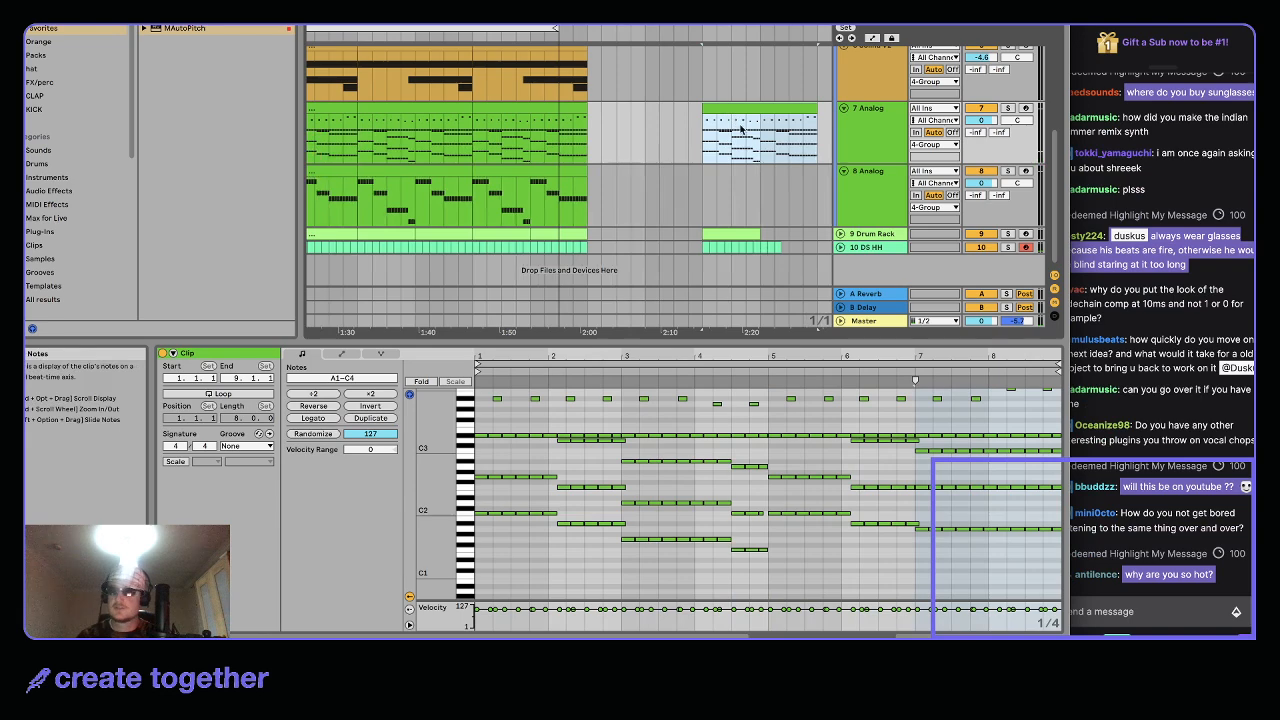
# Collapse the 4 Group and insert a new MIDI track after the DS HH track
pyautogui.scroll(4, 838, 74)
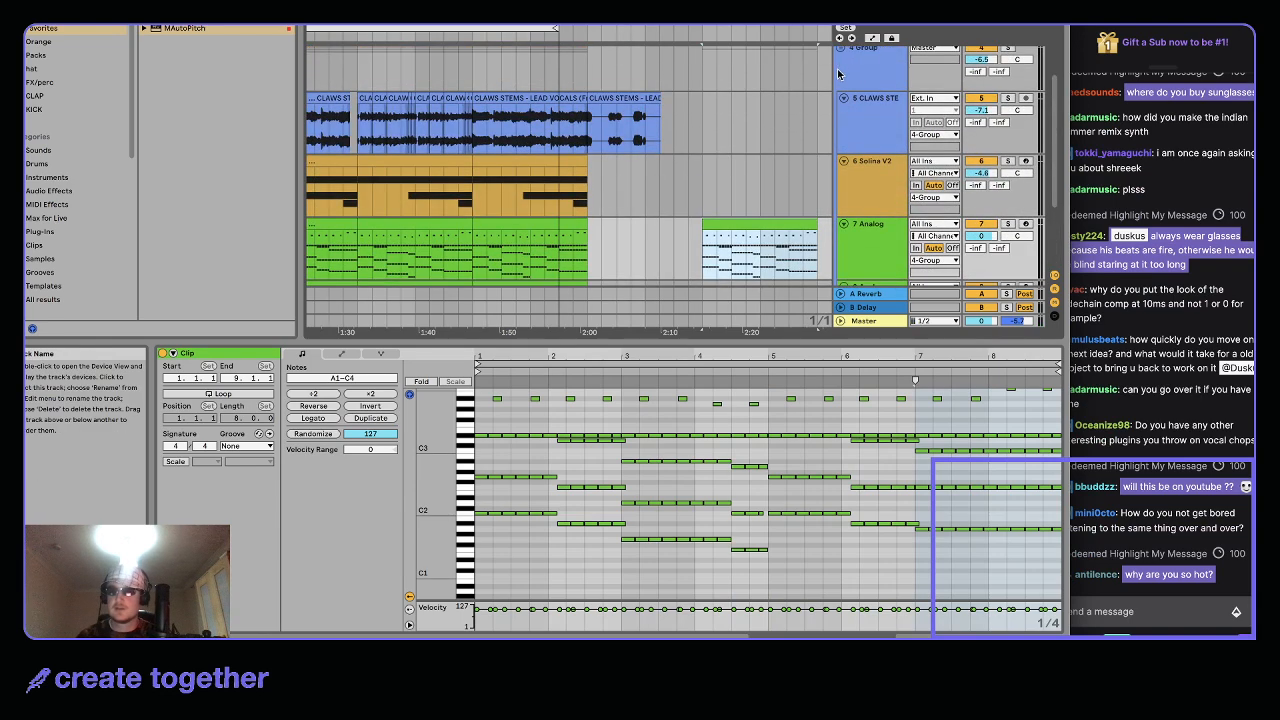
pyautogui.click(839, 74)
pyautogui.scroll(3, 839, 76)
pyautogui.click(841, 142)
pyautogui.click(872, 173)
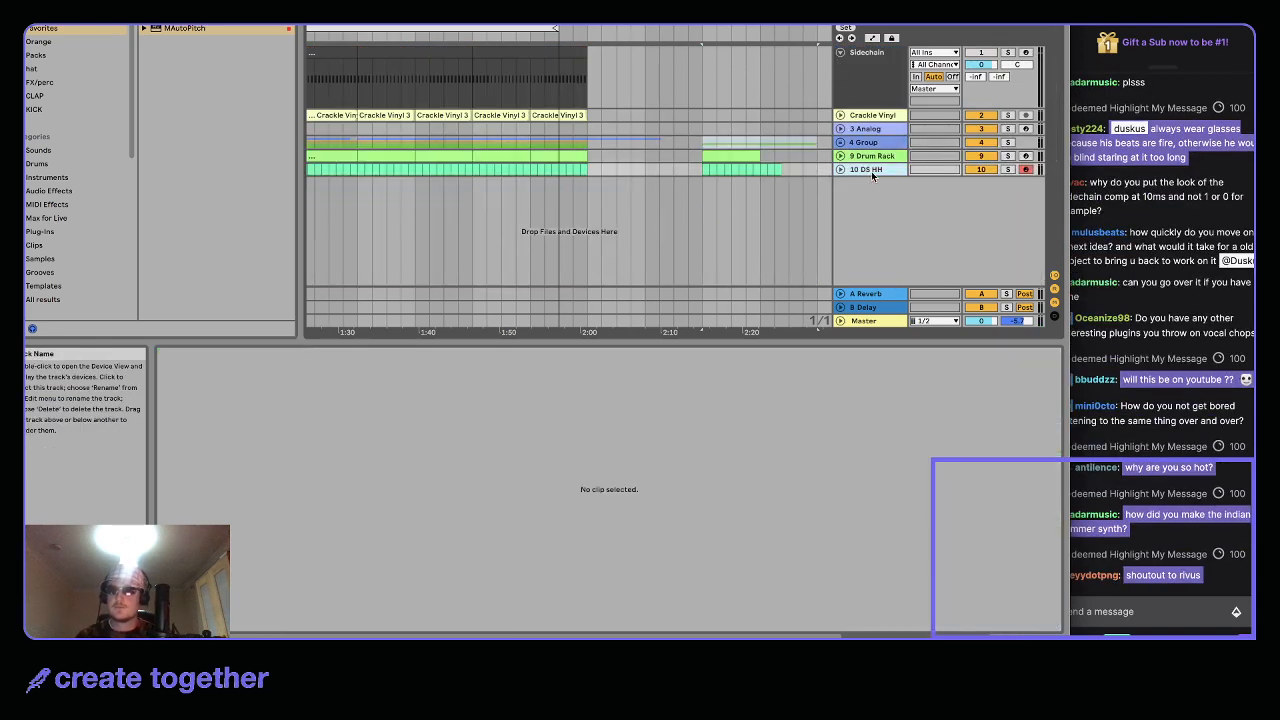
pyautogui.click(146, 25)
pyautogui.moveTo(186, 25)
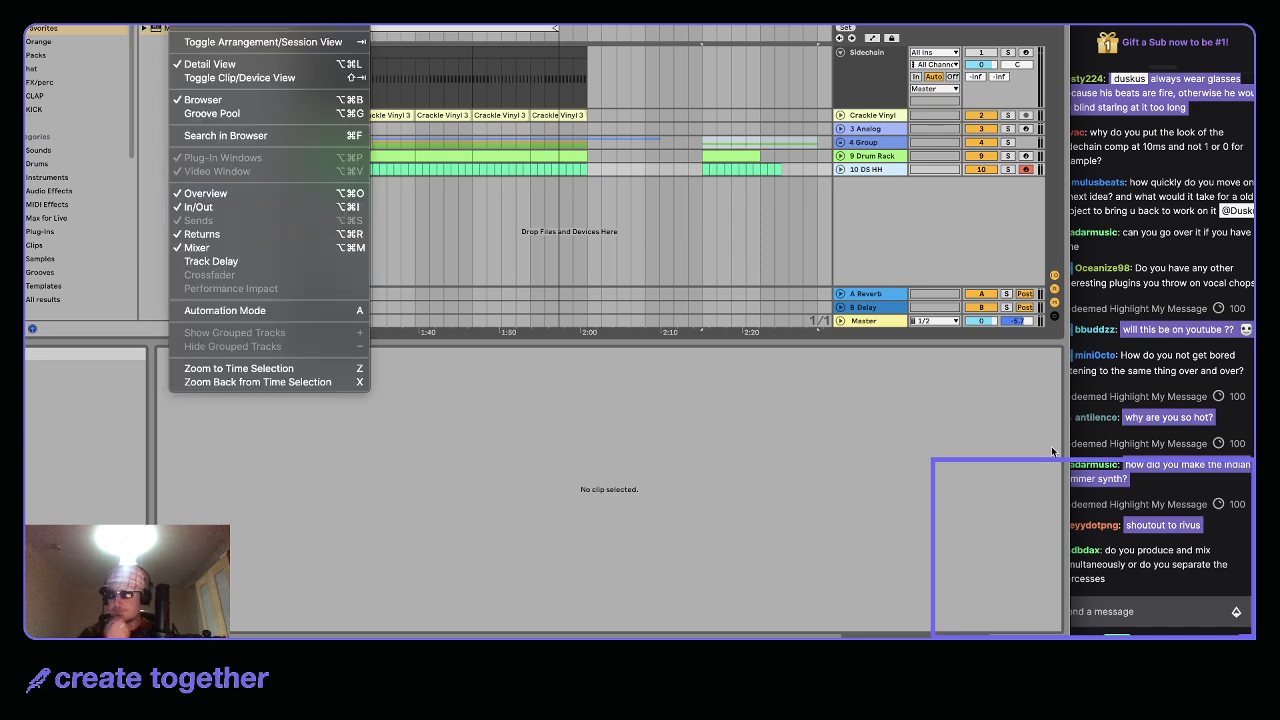
pyautogui.click(1108, 442)
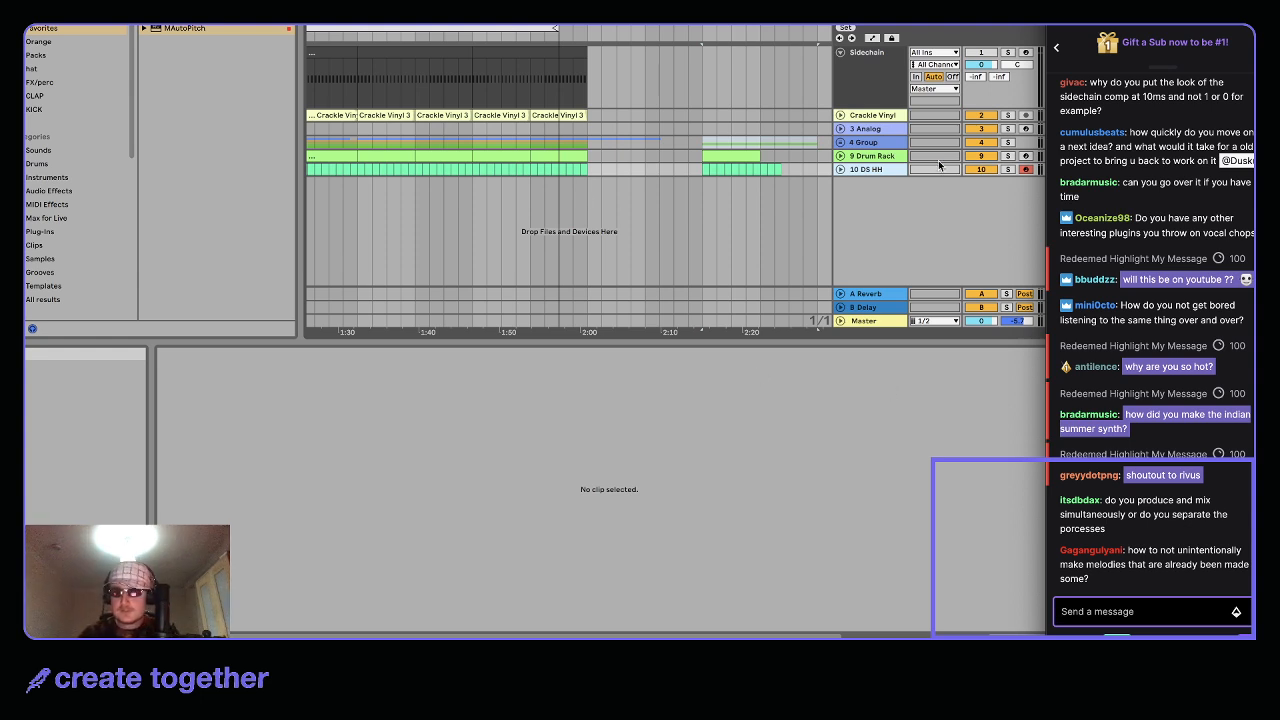
pyautogui.click(865, 170)
pyautogui.click(180, 24)
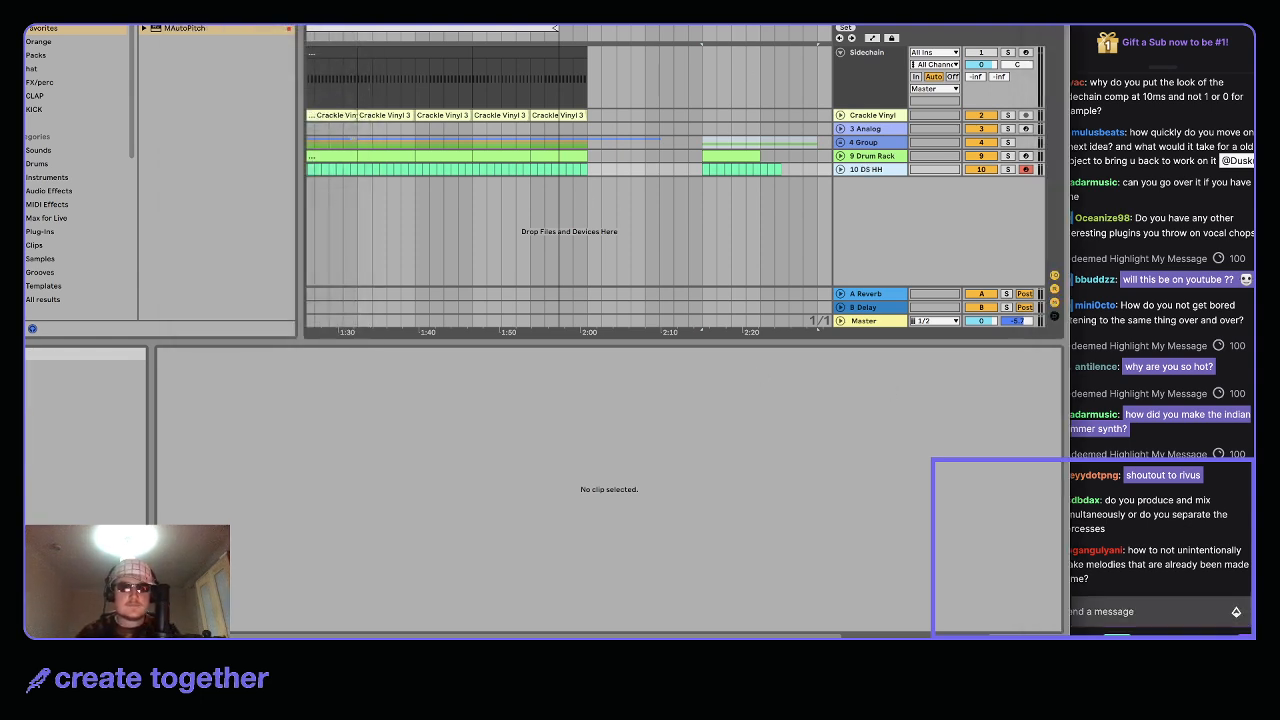
pyautogui.click(180, 25)
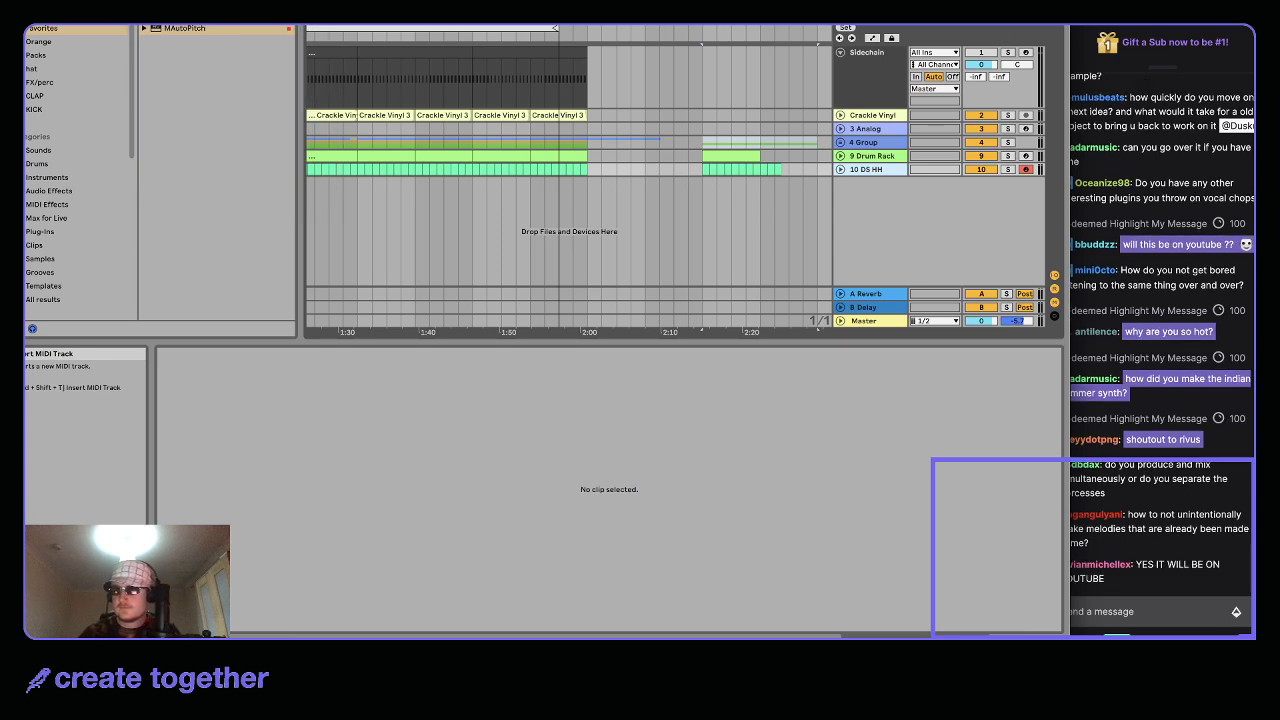
pyautogui.click(1076, 452)
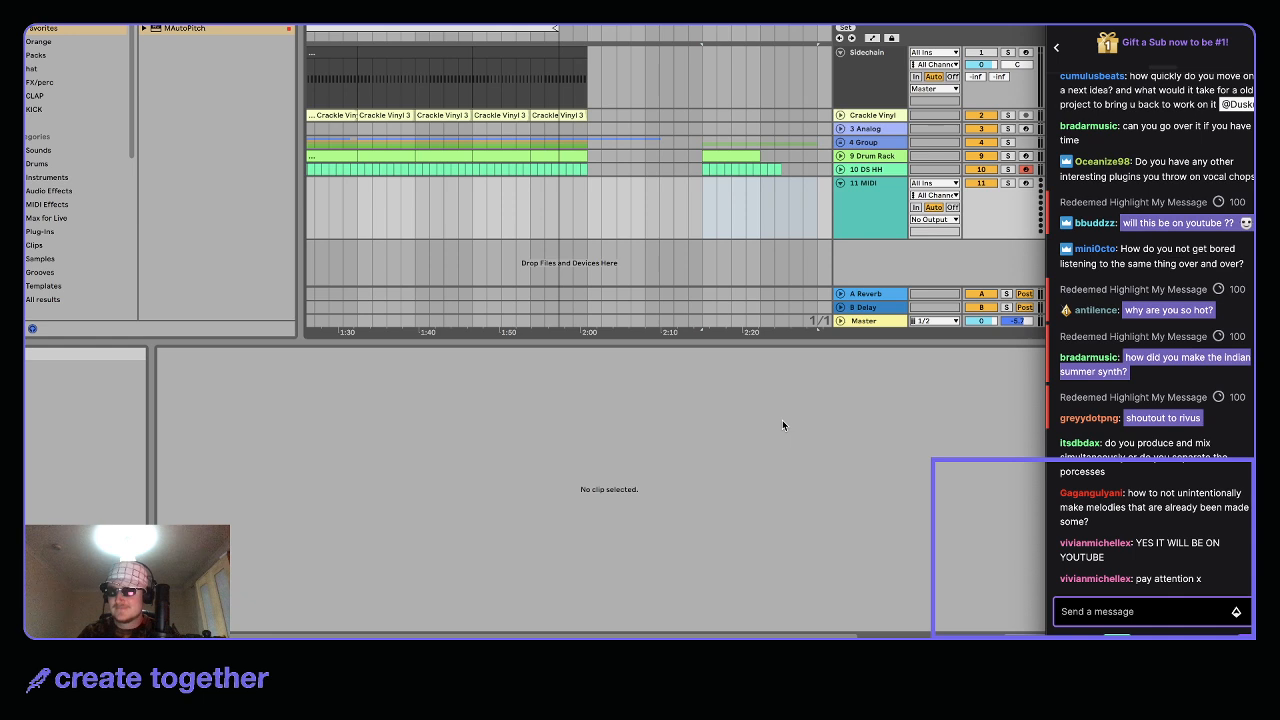
pyautogui.click(823, 239)
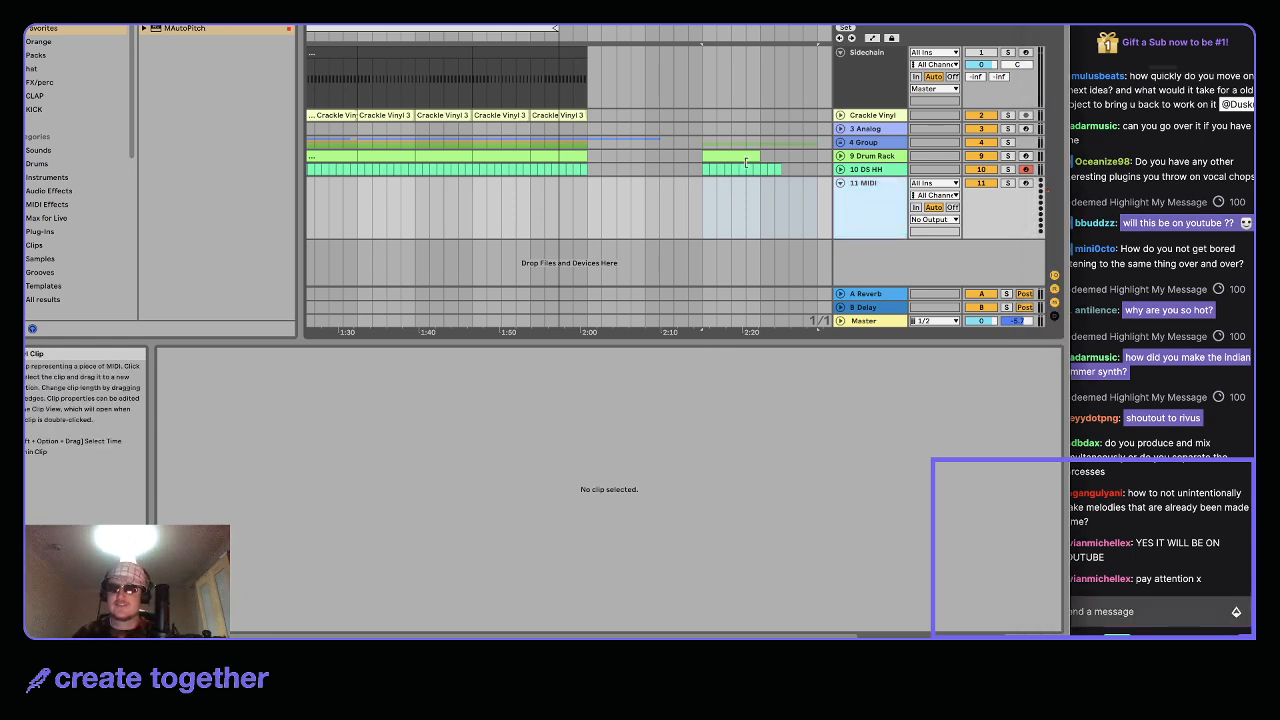
# Delete the copied DS HH clips that extend past the end of the copied Drum Rack clip
pyautogui.scroll(3, 745, 163)
pyautogui.click(715, 157)
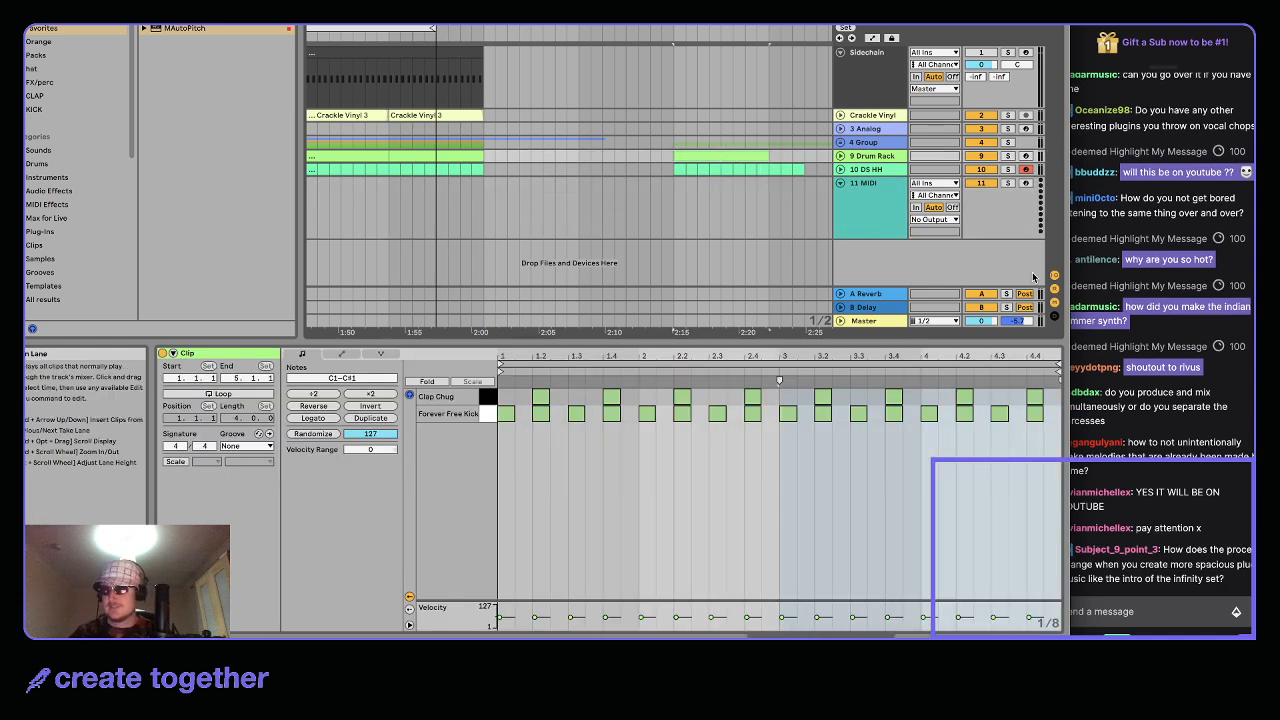
pyautogui.click(1248, 385)
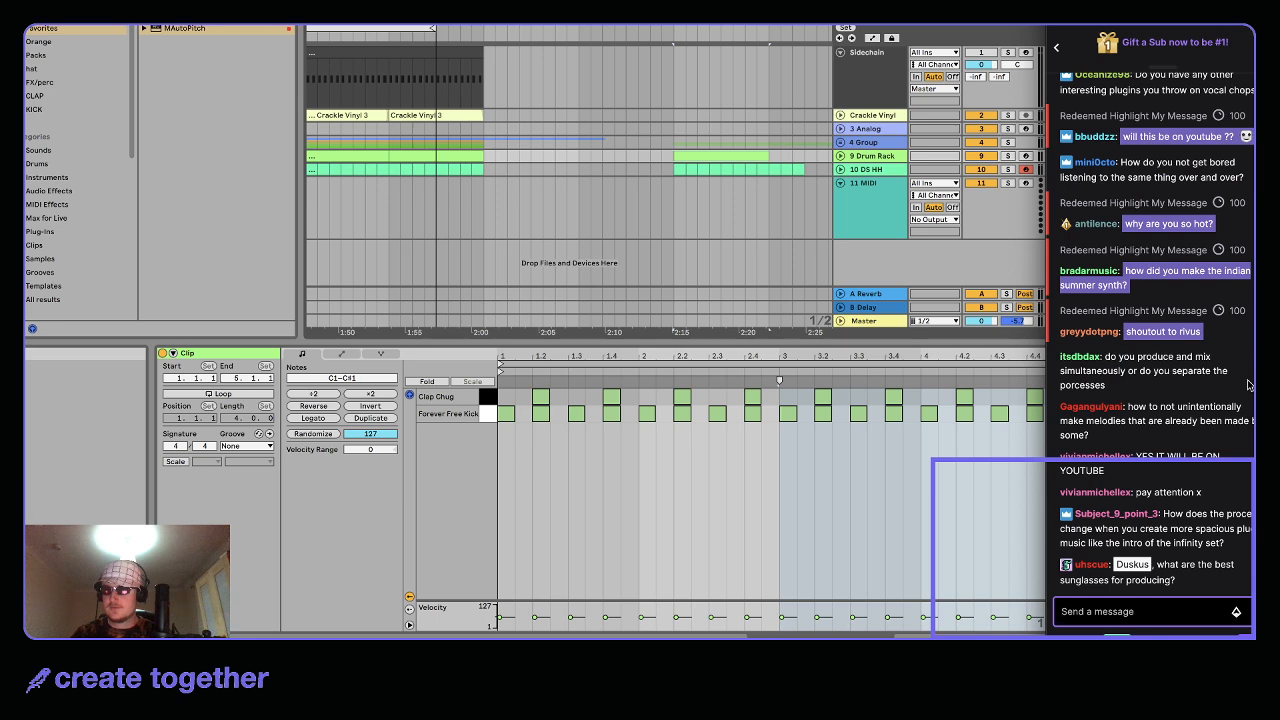
pyautogui.scroll(2, 715, 205)
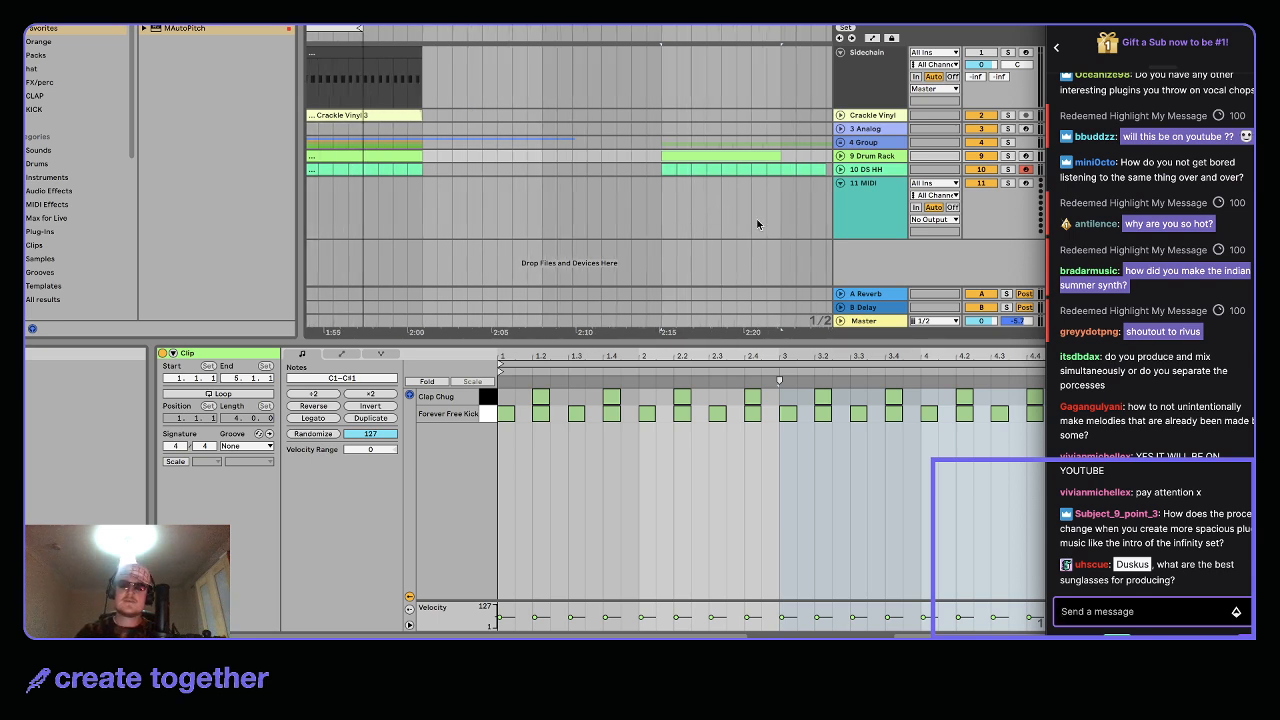
pyautogui.scroll(-3, 759, 233)
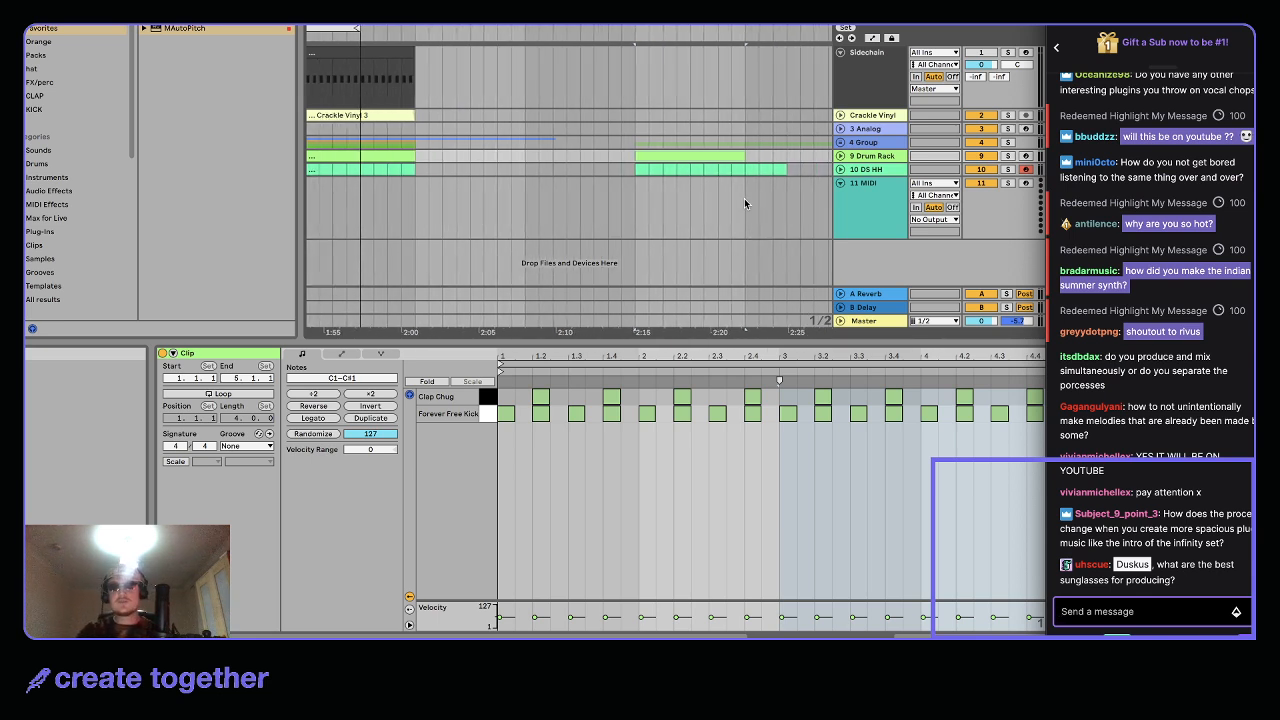
pyautogui.click(787, 165)
pyautogui.moveTo(744, 187); pyautogui.dragTo(797, 168)
pyautogui.press('Delete')
pyautogui.click(686, 159)
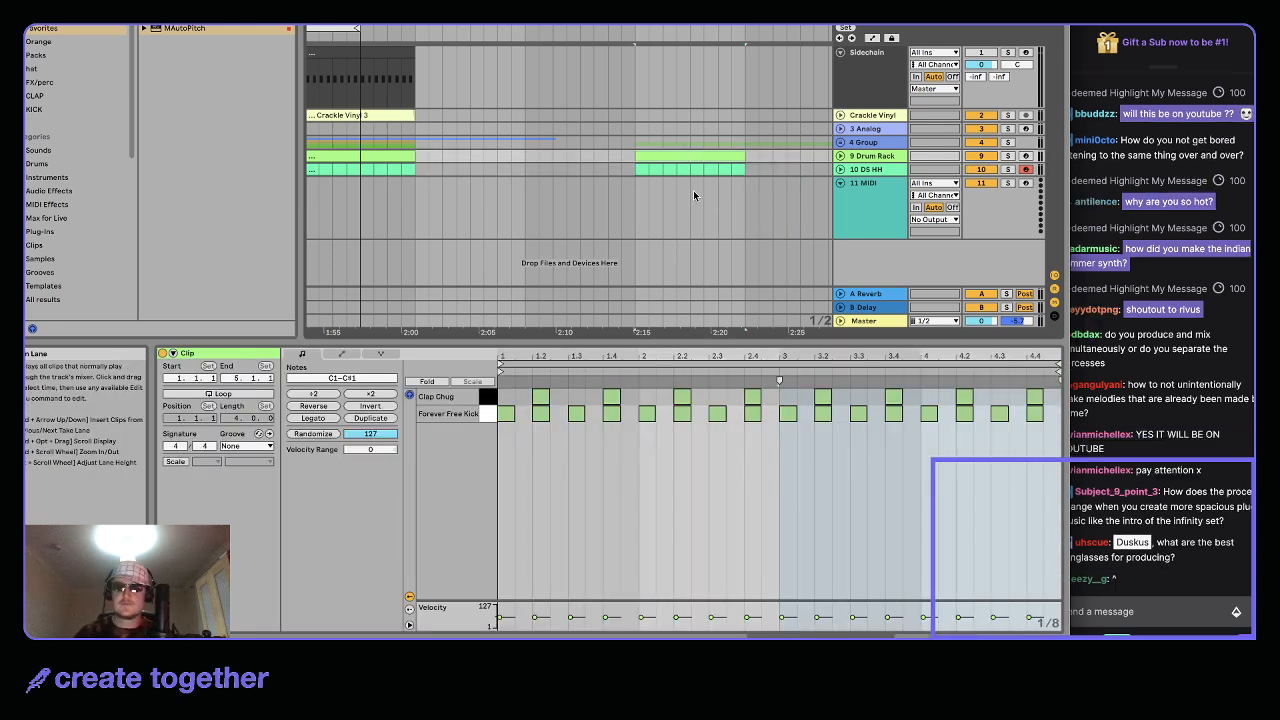
# Expand the 4 Group and loop playback over the copied Drum Rack clip from about 2:15 to 2:22
pyautogui.click(841, 145)
pyautogui.click(841, 145)
pyautogui.click(841, 146)
pyautogui.scroll(-4, 720, 194)
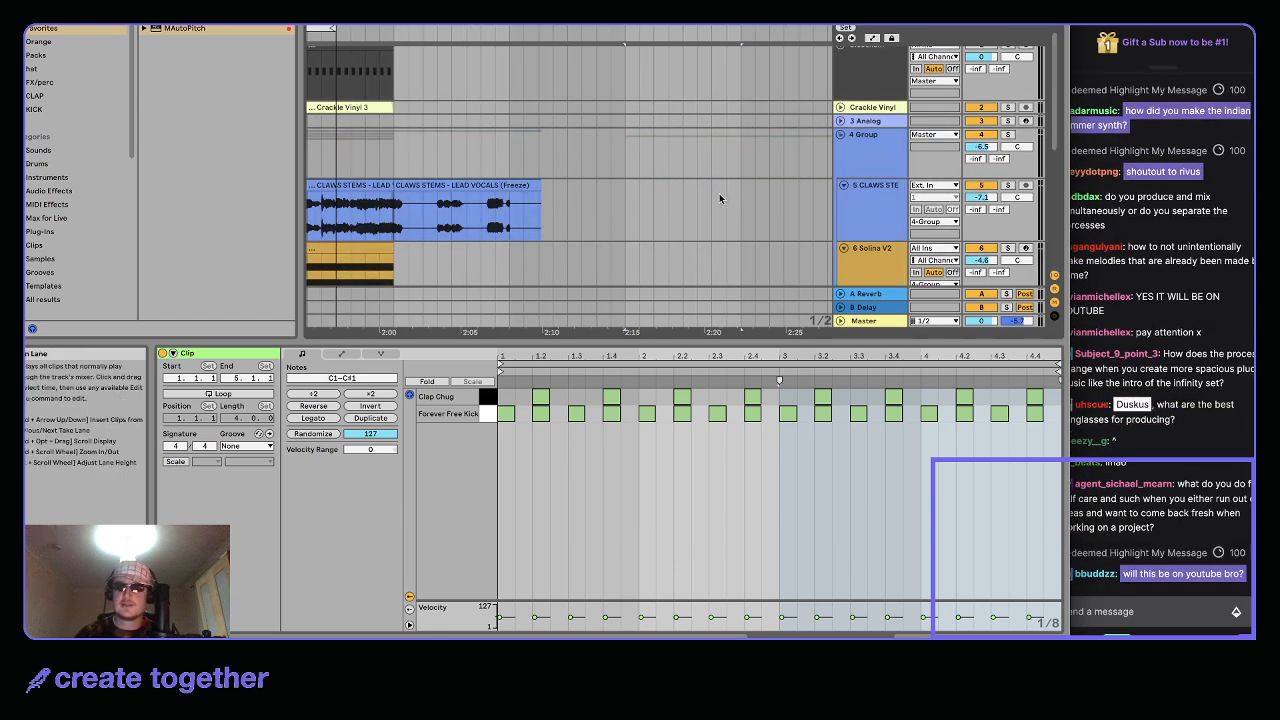
pyautogui.click(663, 187)
pyautogui.scroll(3, 484, 492)
pyautogui.scroll(-1, 523, 514)
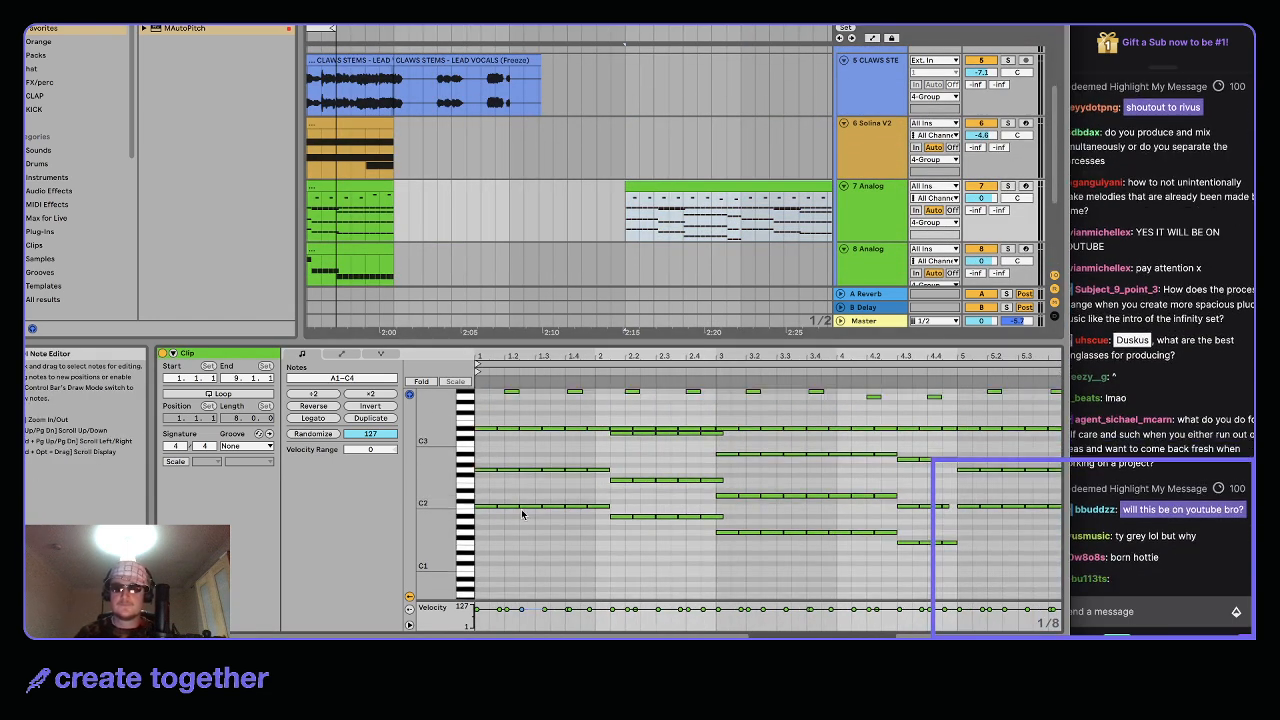
pyautogui.scroll(1, 523, 514)
pyautogui.scroll(-4, 686, 178)
pyautogui.hscroll(2, 638, 199)
pyautogui.click(637, 199)
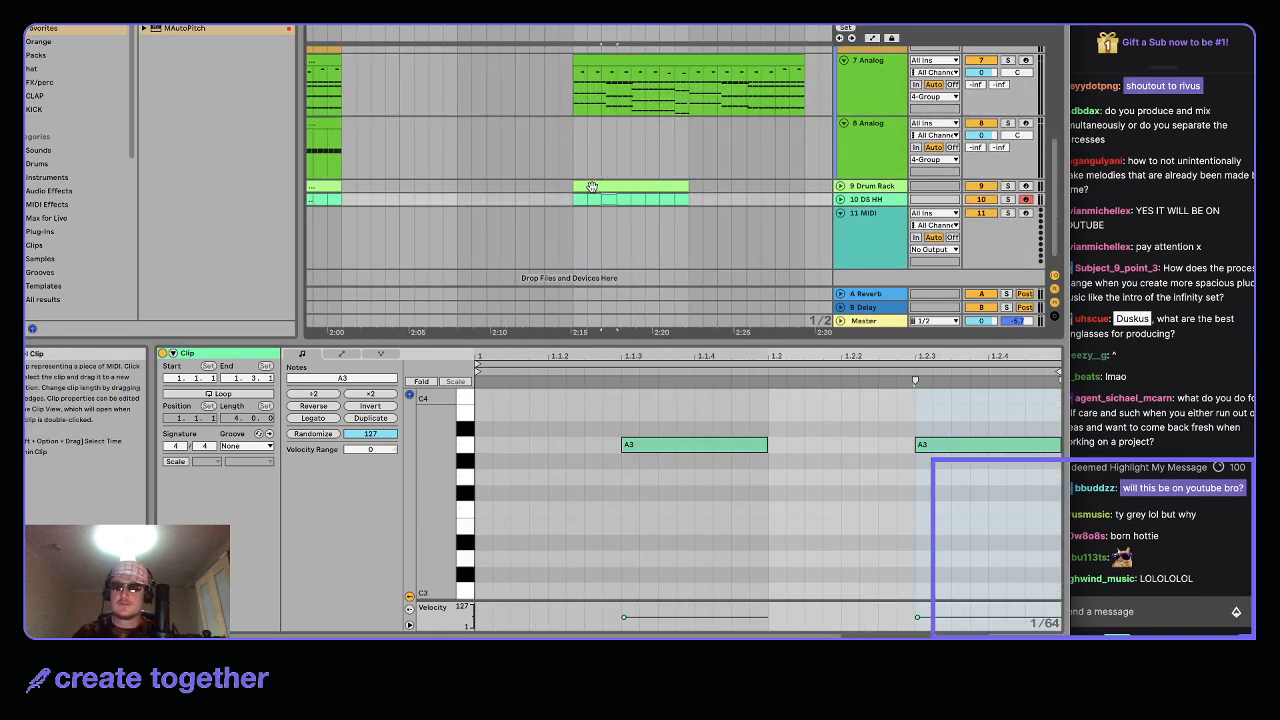
pyautogui.click(592, 186)
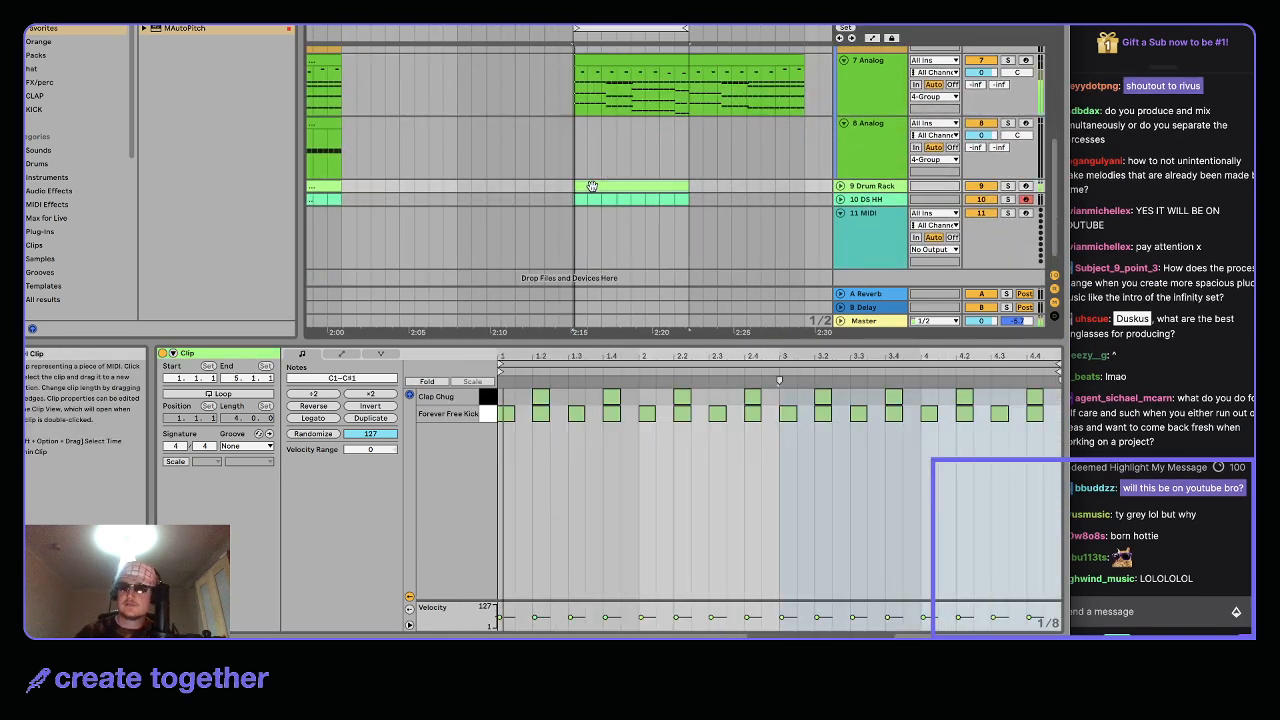
# Copy the Sidechain track's kick clip to the looped section at about 2:15
pyautogui.scroll(3, 598, 186)
pyautogui.click(600, 185)
pyautogui.scroll(3, 602, 185)
pyautogui.hscroll(-3, 602, 180)
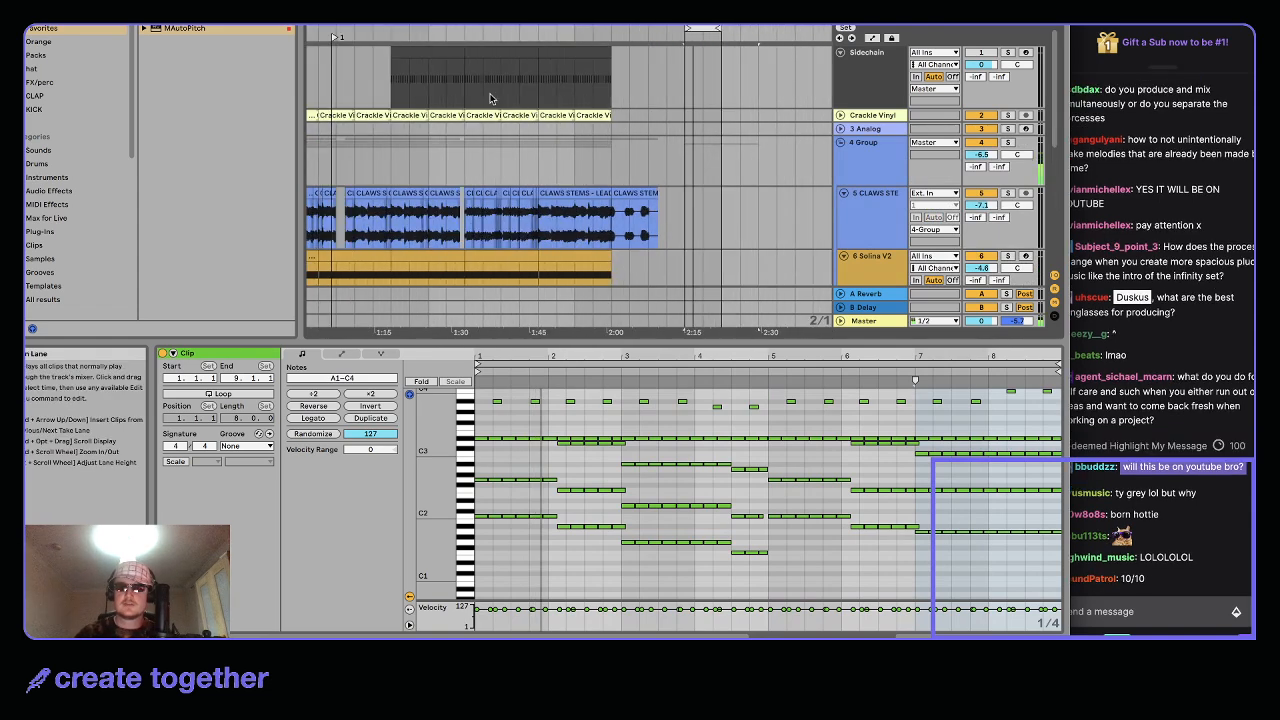
pyautogui.click(722, 90)
pyautogui.scroll(5, 724, 125)
pyautogui.scroll(-5, 727, 145)
# Adjust the DS HH track's volume, collapse the track again and audition the looped section from about 2:15
pyautogui.click(880, 214)
pyautogui.click(841, 215)
pyautogui.click(981, 227)
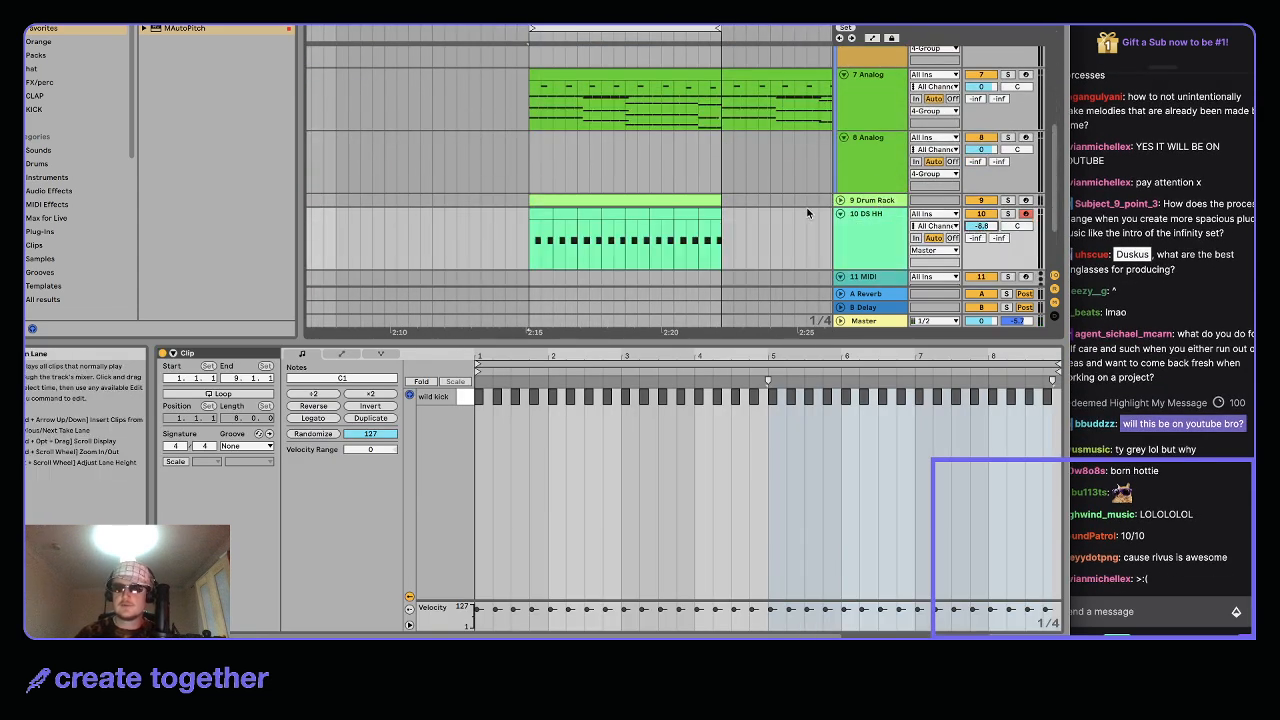
pyautogui.click(841, 214)
pyautogui.scroll(5, 714, 186)
pyautogui.press('space')
pyautogui.scroll(-5, 712, 182)
pyautogui.press('space')
# In the copied 7 Analog clip at about 2:15, delete the chord notes near beat 1.2 and just before bar 2
pyautogui.click(568, 74)
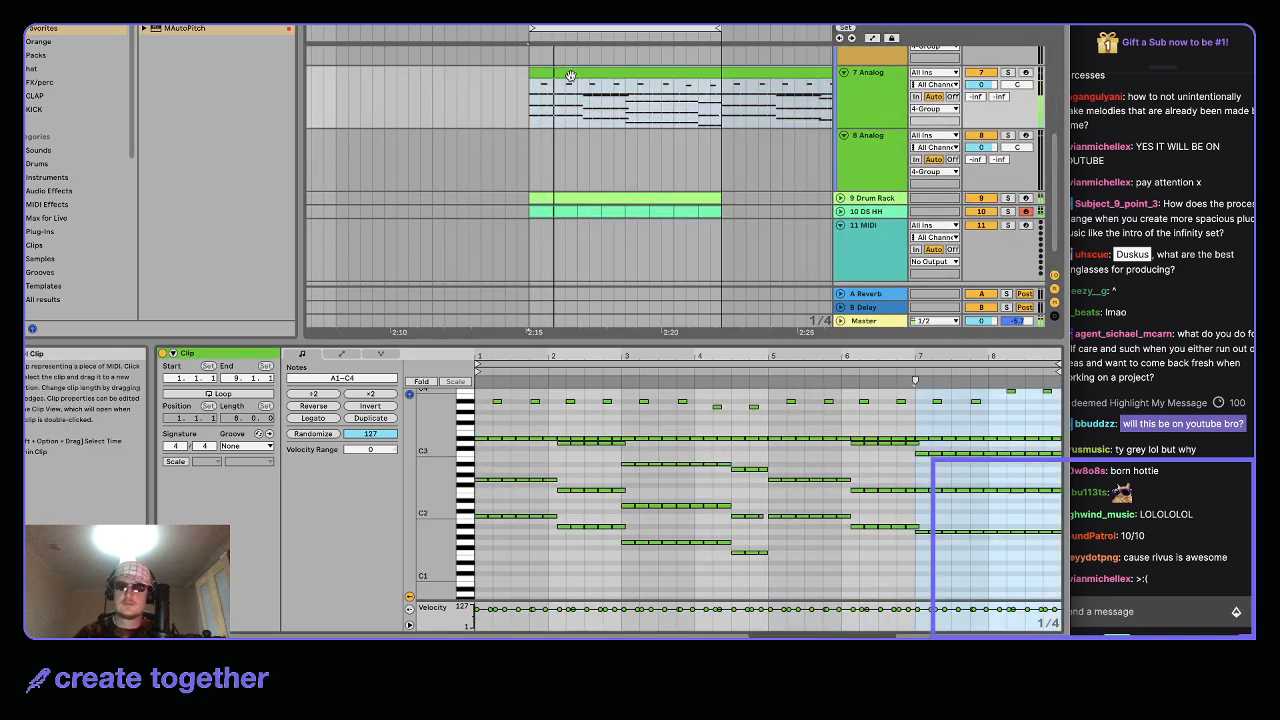
pyautogui.scroll(4, 510, 514)
pyautogui.click(514, 550)
pyautogui.moveTo(512, 553); pyautogui.dragTo(516, 427)
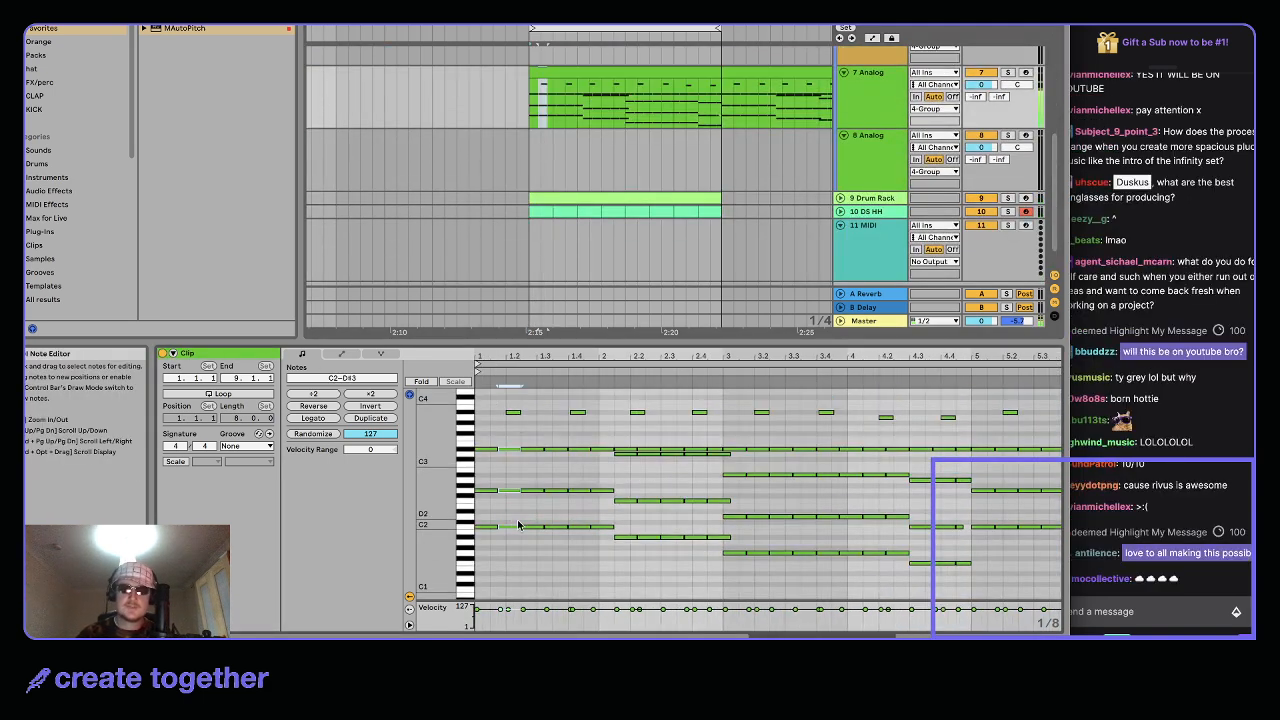
pyautogui.scroll(-4, 772, 481)
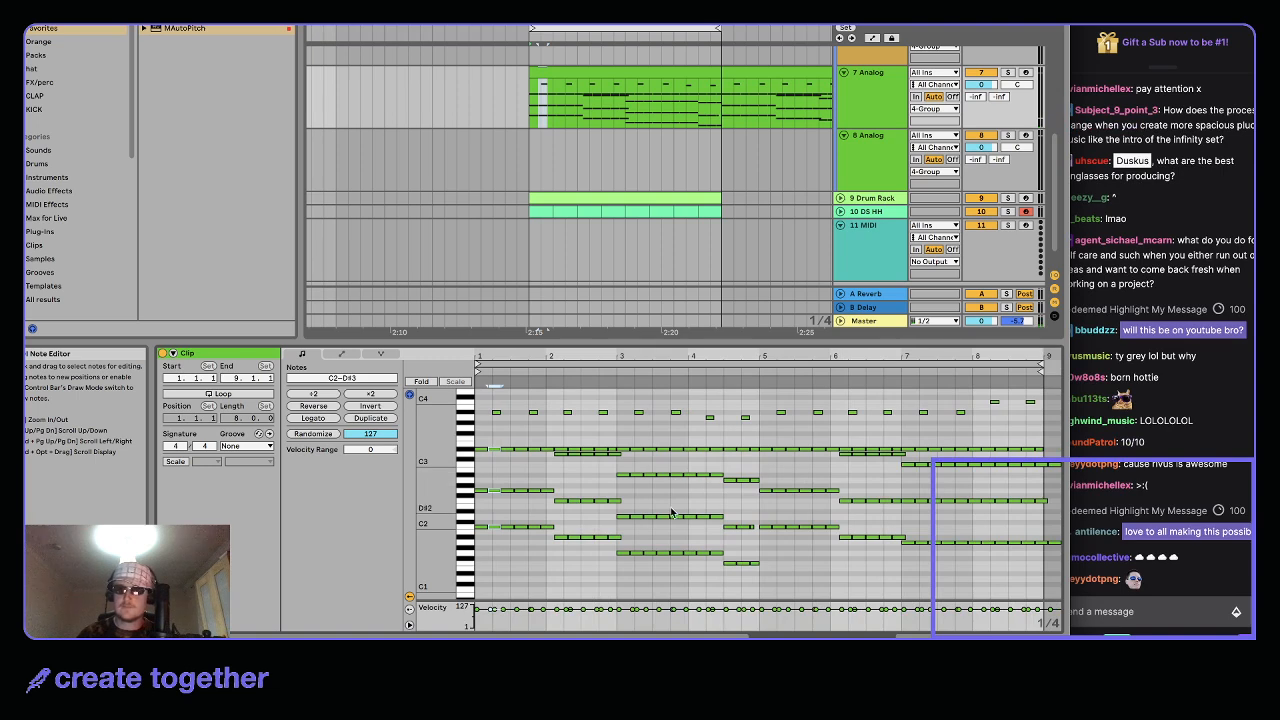
pyautogui.scroll(6, 650, 505)
pyautogui.scroll(1, 544, 574)
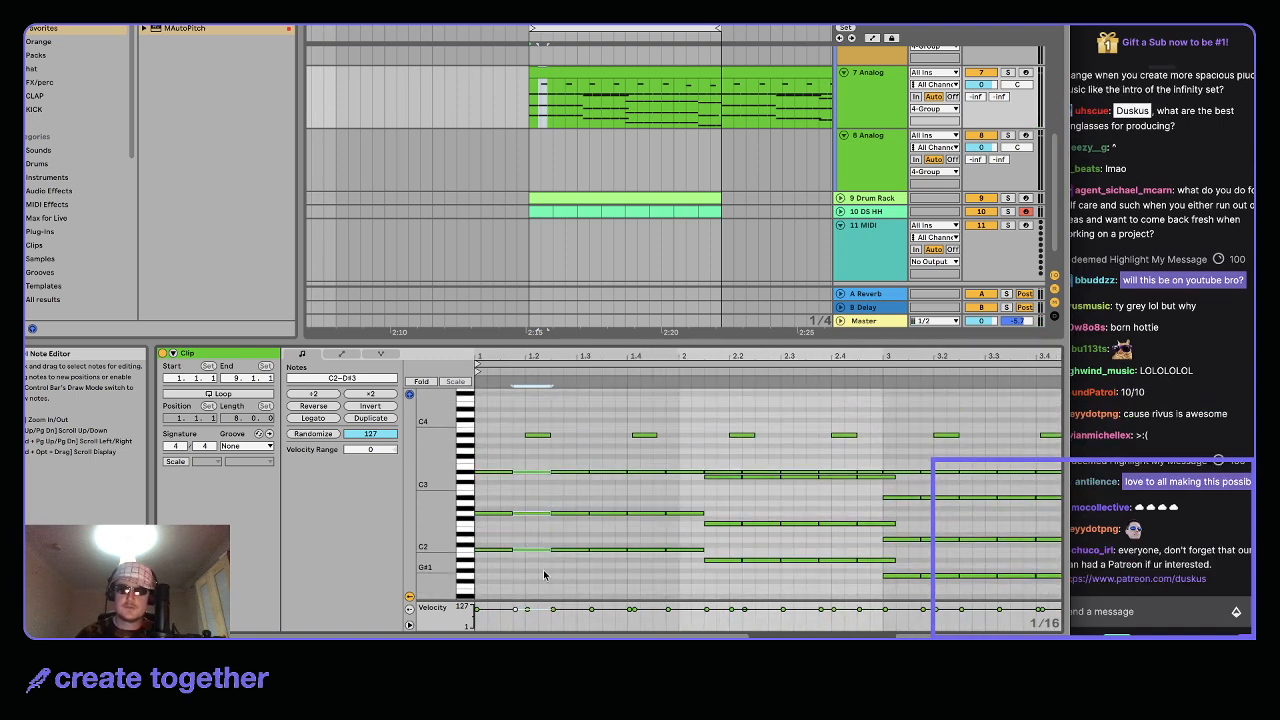
pyautogui.press('Delete')
pyautogui.press('space')
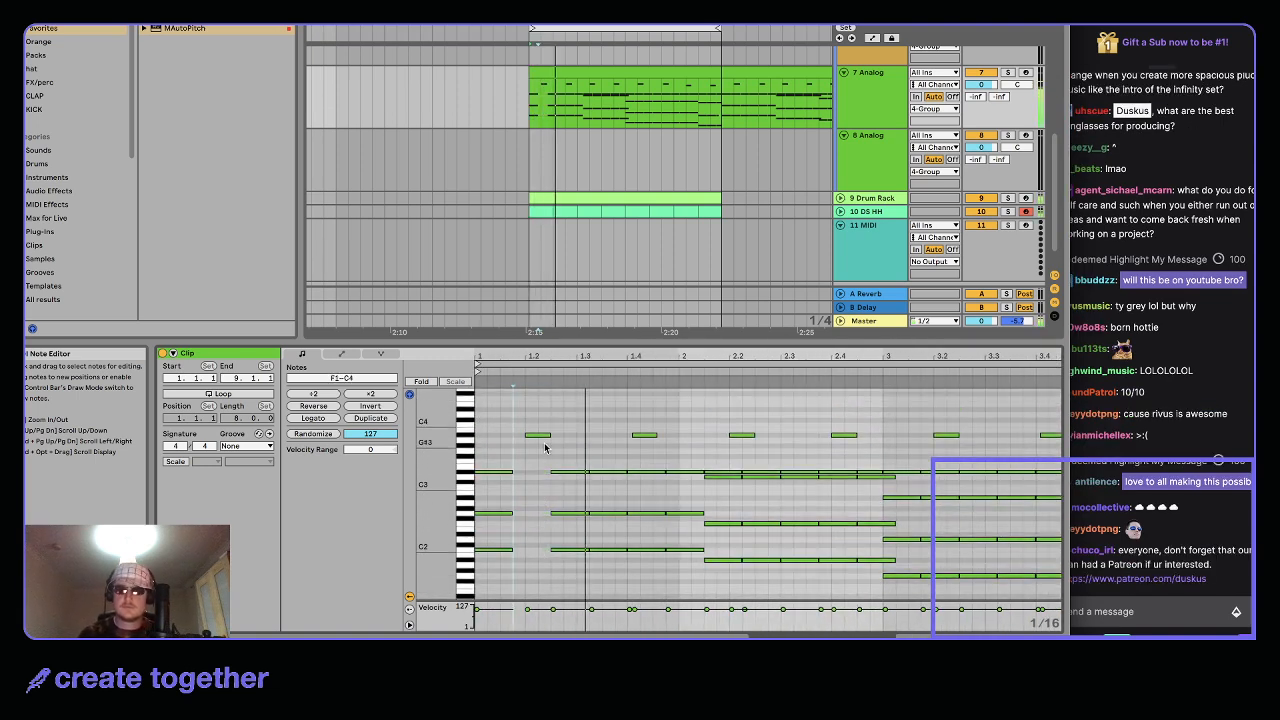
pyautogui.moveTo(697, 556); pyautogui.dragTo(681, 445)
pyautogui.press('Delete')
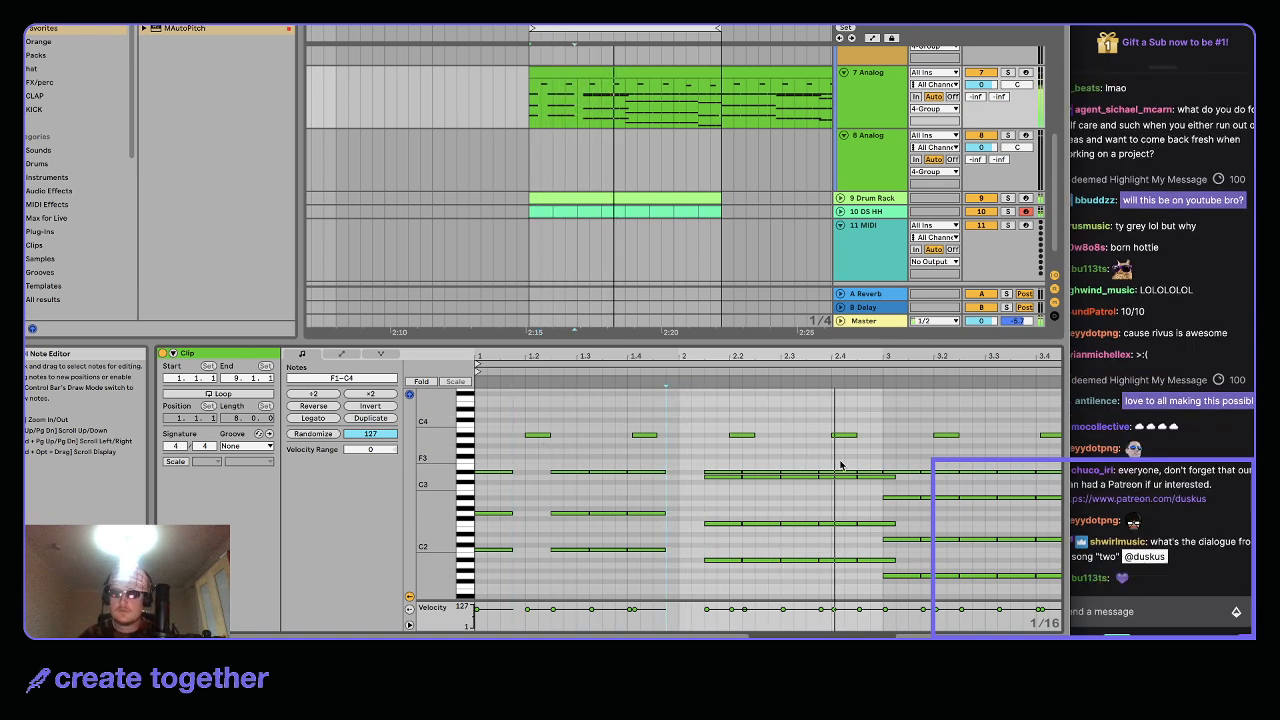
# Try deleting the chord notes around beat 2.4 of the 7 Analog clip, then restore them
pyautogui.moveTo(857, 471); pyautogui.dragTo(846, 580)
pyautogui.press('Delete')
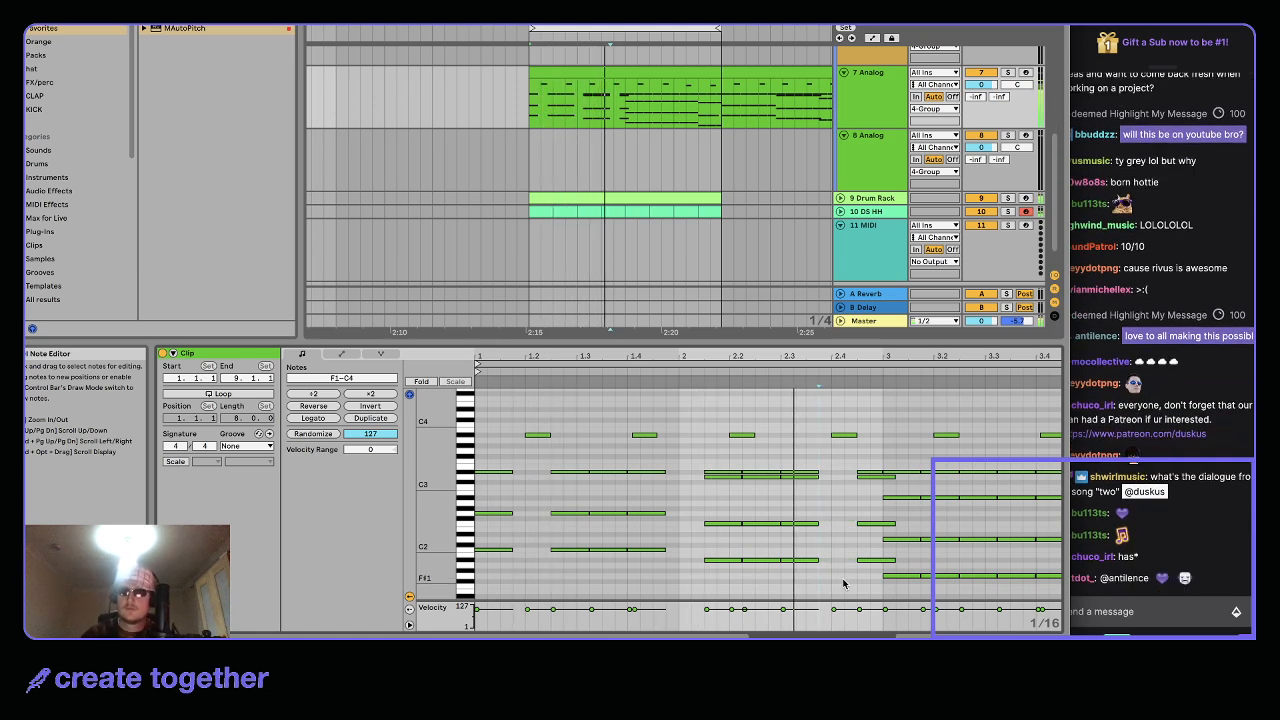
pyautogui.press('-')
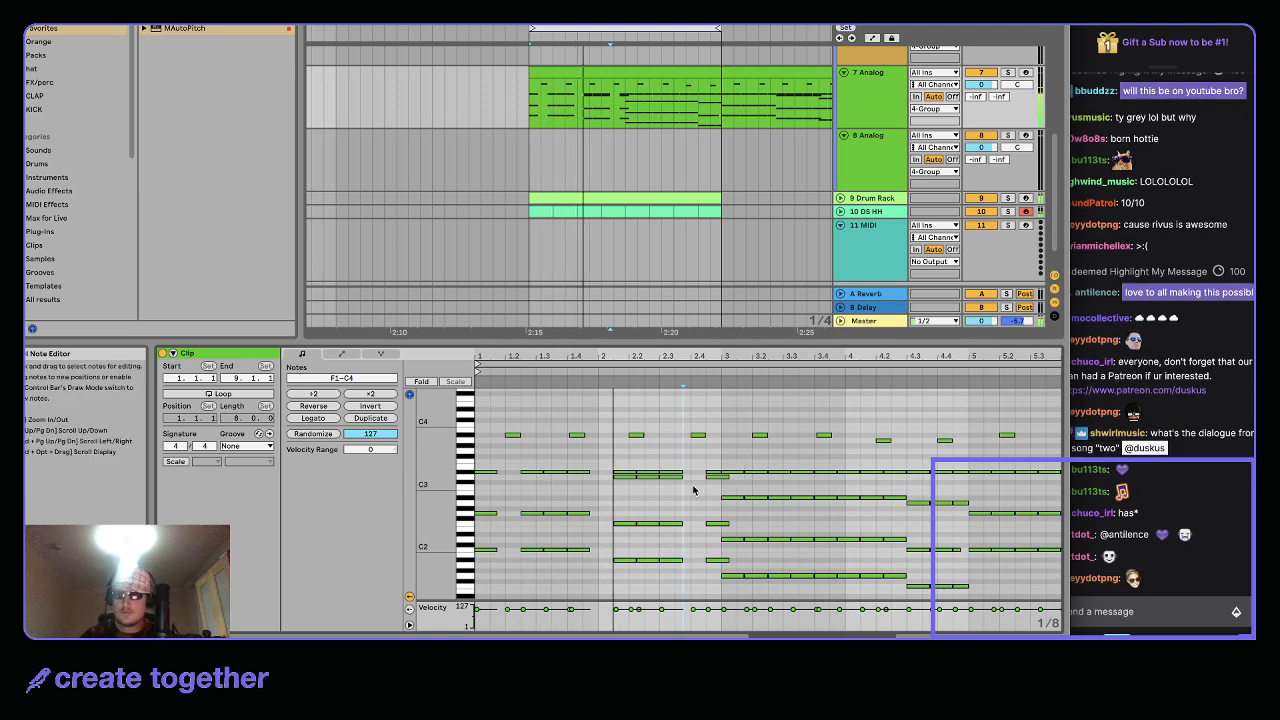
pyautogui.moveTo(667, 462); pyautogui.dragTo(677, 590)
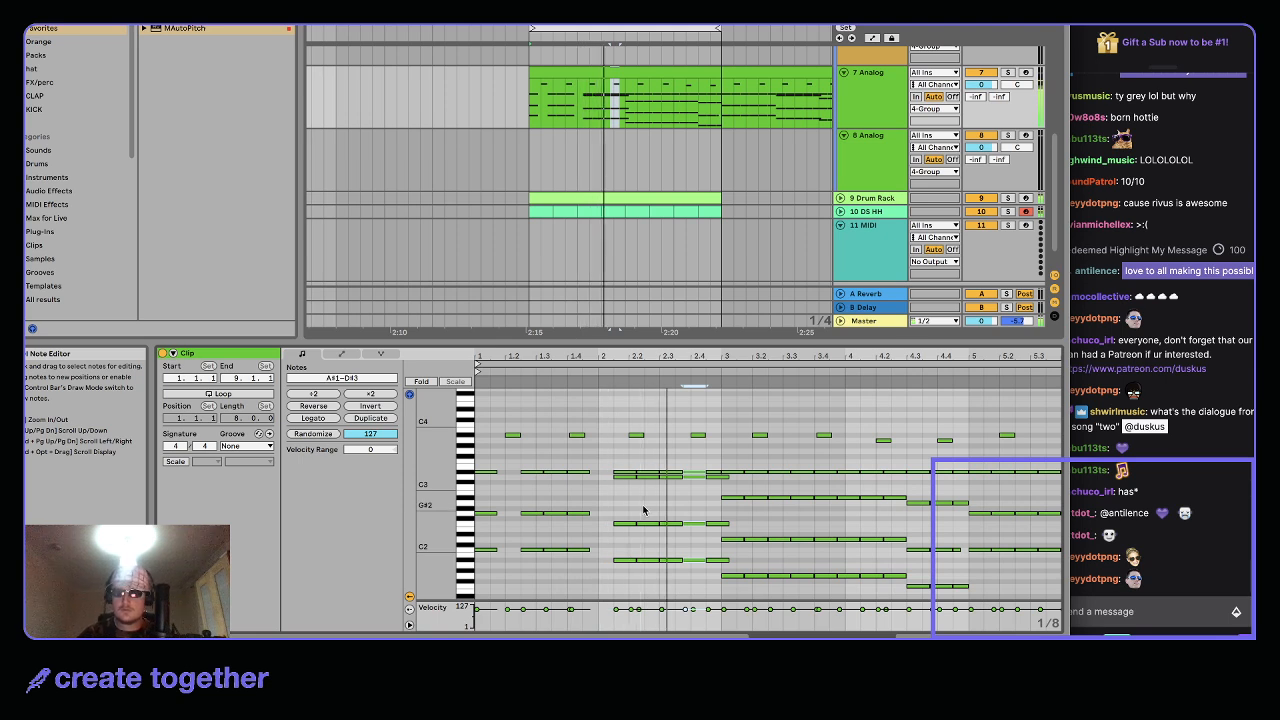
# Delete the chord notes just before bar 3, near beat 3.2, around the start of bar 4 and just before bar 5
pyautogui.moveTo(717, 464); pyautogui.dragTo(715, 573)
pyautogui.press('Delete')
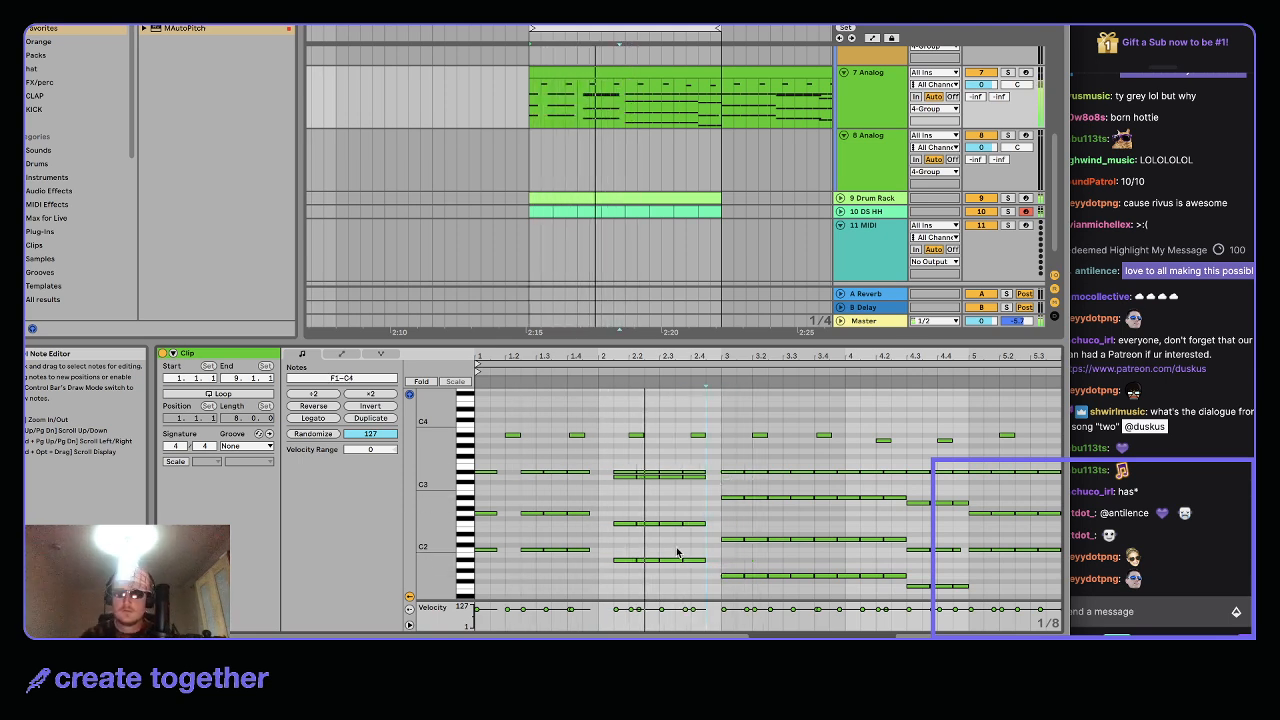
pyautogui.moveTo(762, 463); pyautogui.dragTo(754, 584)
pyautogui.press('Delete')
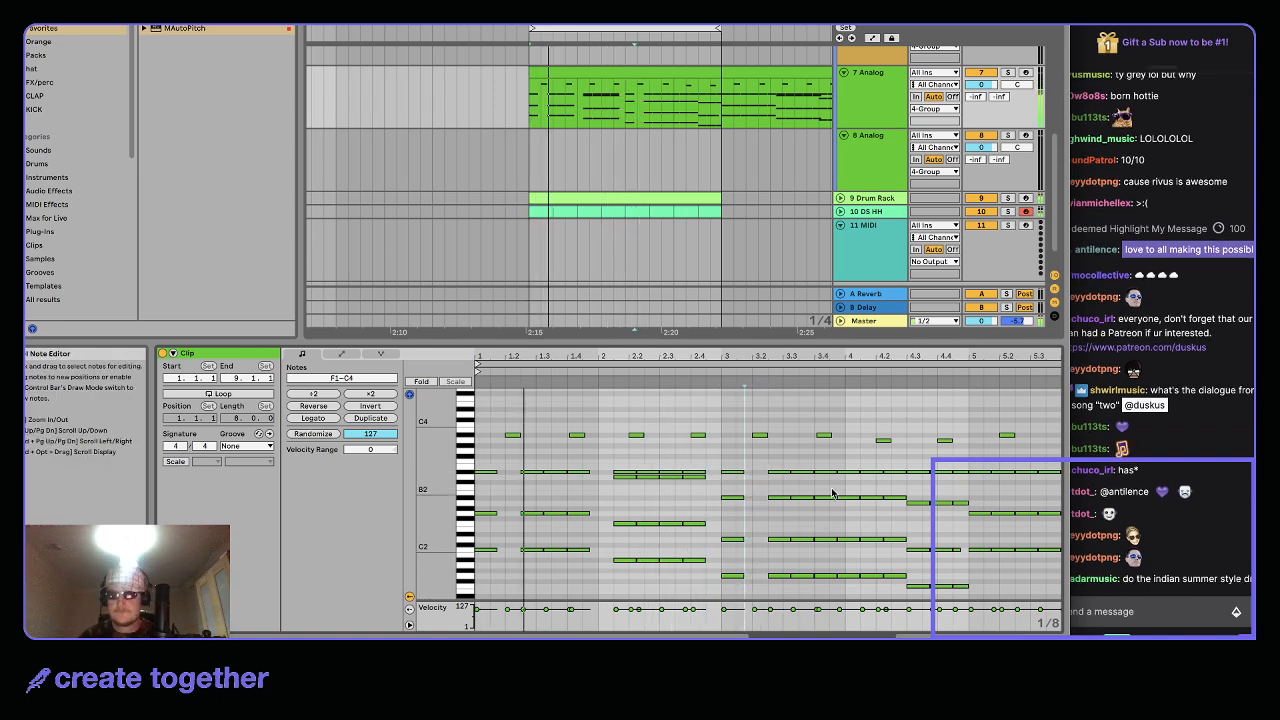
pyautogui.moveTo(837, 466); pyautogui.dragTo(849, 604)
pyautogui.press('Delete')
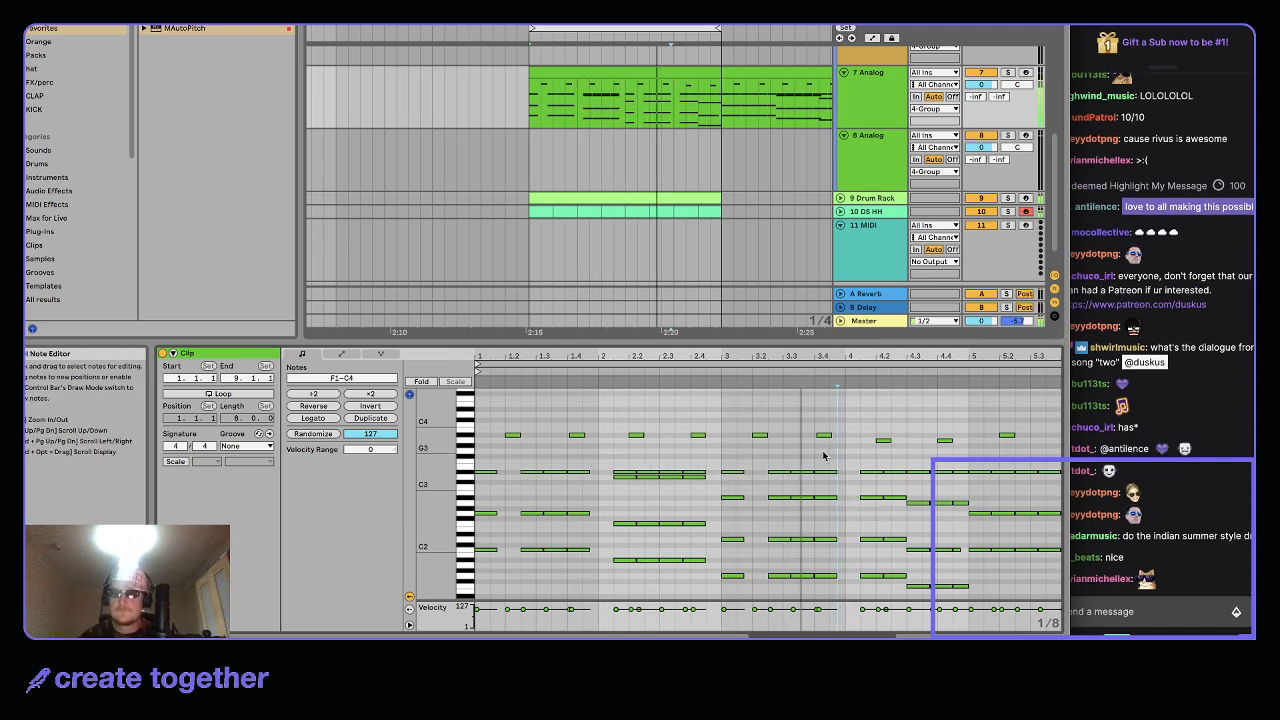
pyautogui.moveTo(954, 464); pyautogui.dragTo(974, 606)
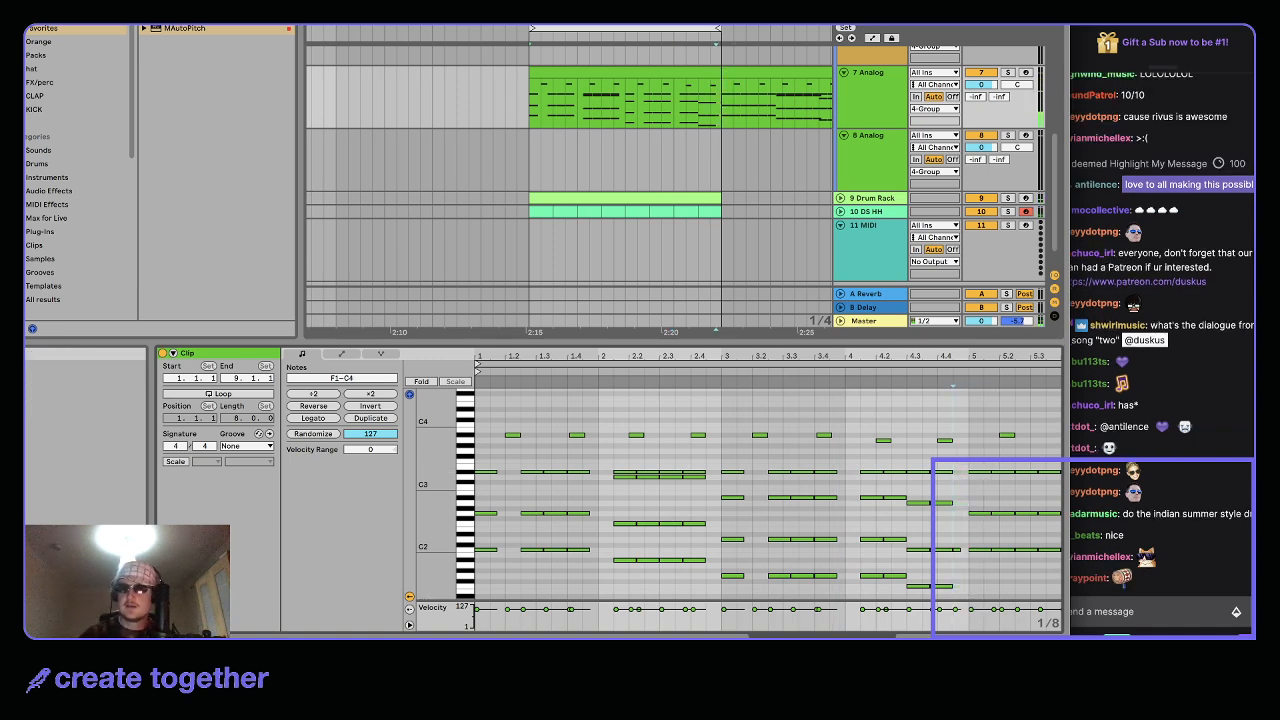
# In the second half of the 7 Analog clip, delete the second chord of bar 5 and the chord just before bar 6
pyautogui.hotkey('shift', 'Tab')
pyautogui.scroll(-5, 700, 215)
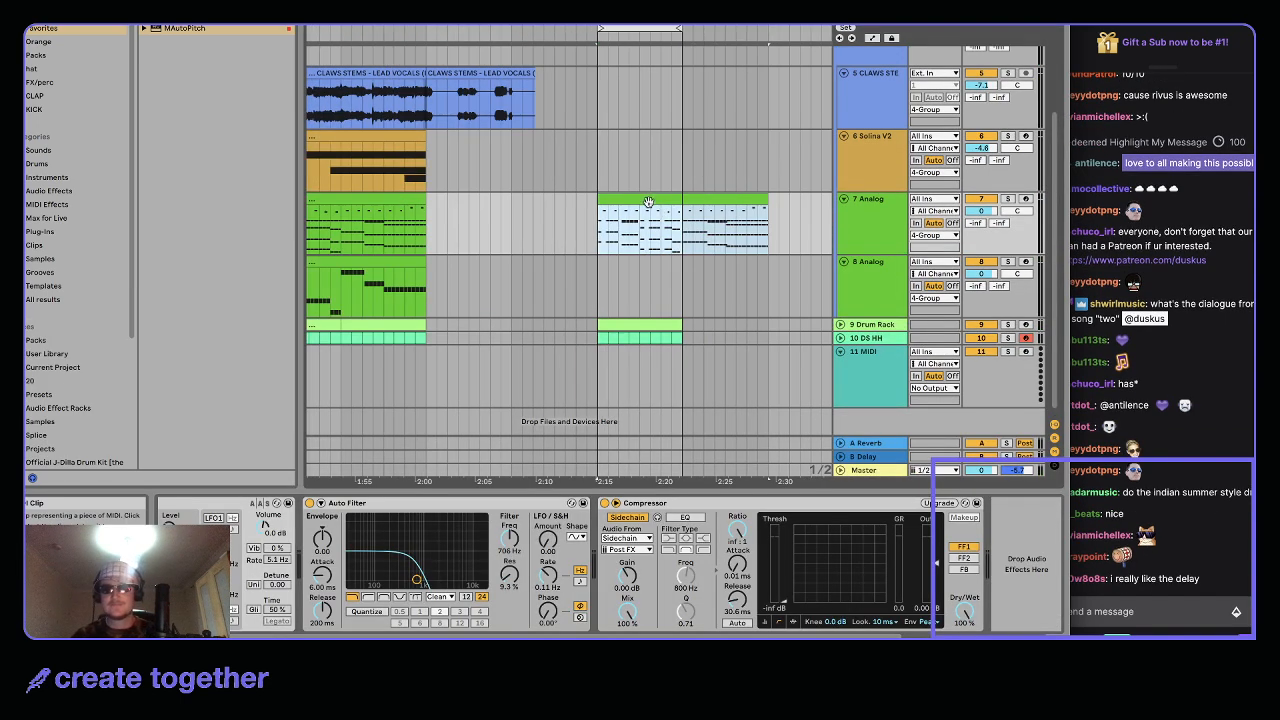
pyautogui.doubleClick(685, 208)
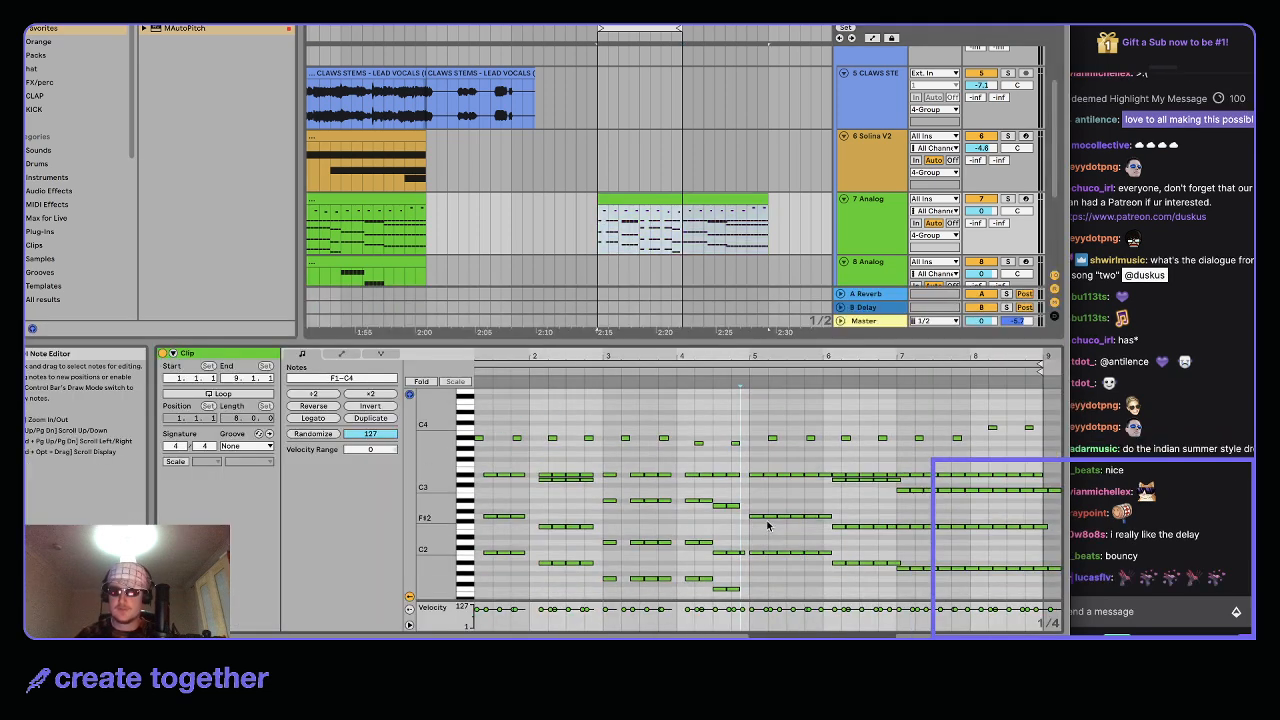
pyautogui.moveTo(778, 476); pyautogui.dragTo(780, 466)
pyautogui.press('Delete')
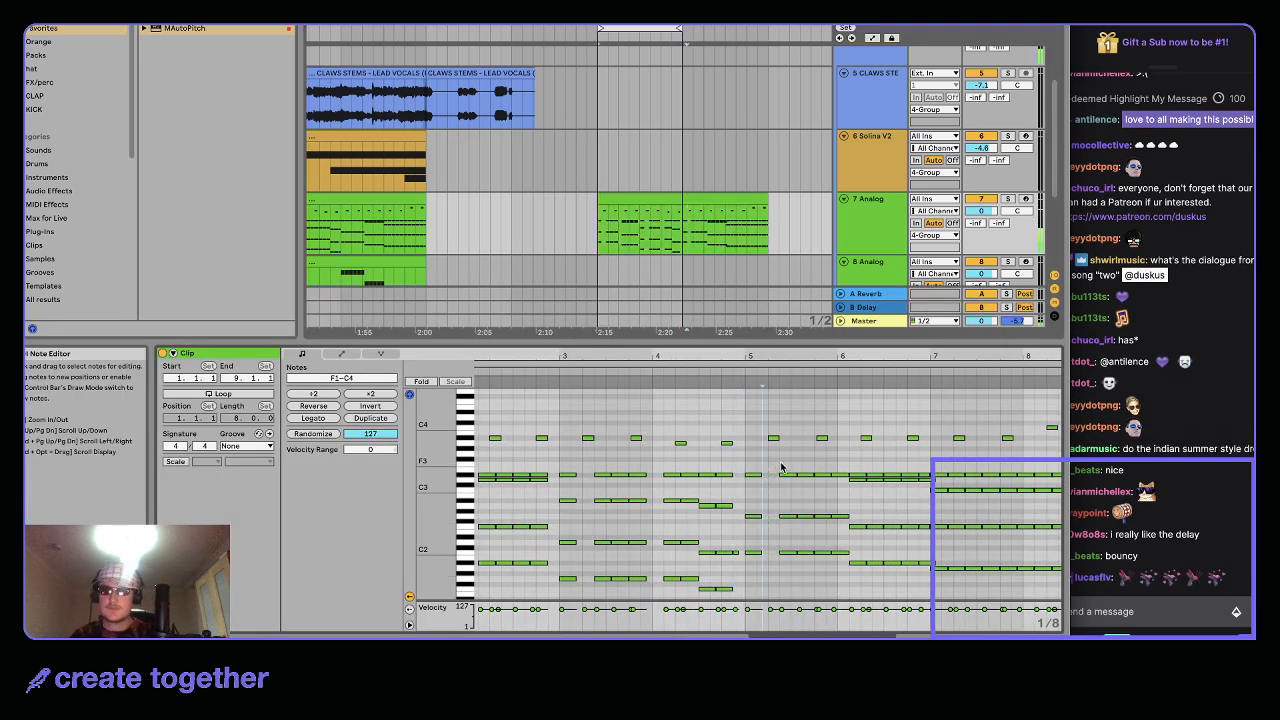
pyautogui.hscroll(-2, 783, 467)
pyautogui.scroll(-1, 783, 467)
pyautogui.scroll(1, 785, 467)
pyautogui.moveTo(905, 572); pyautogui.dragTo(906, 457)
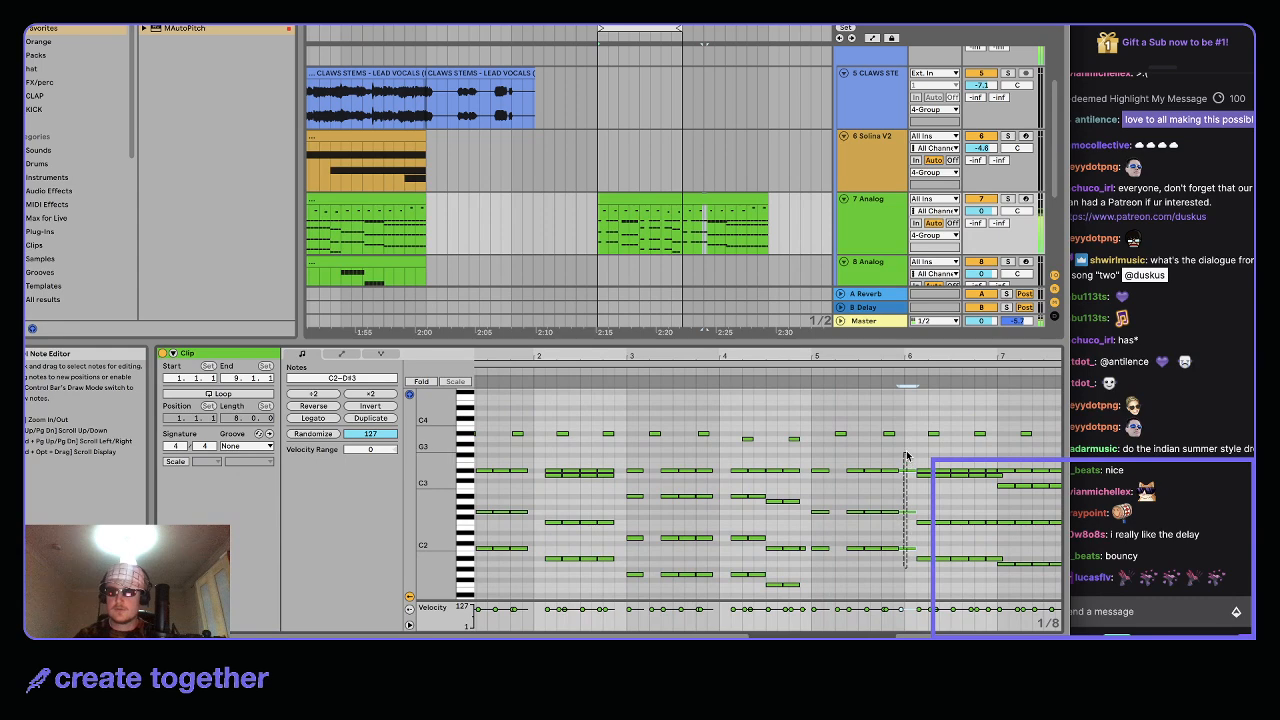
pyautogui.hscroll(-1, 916, 474)
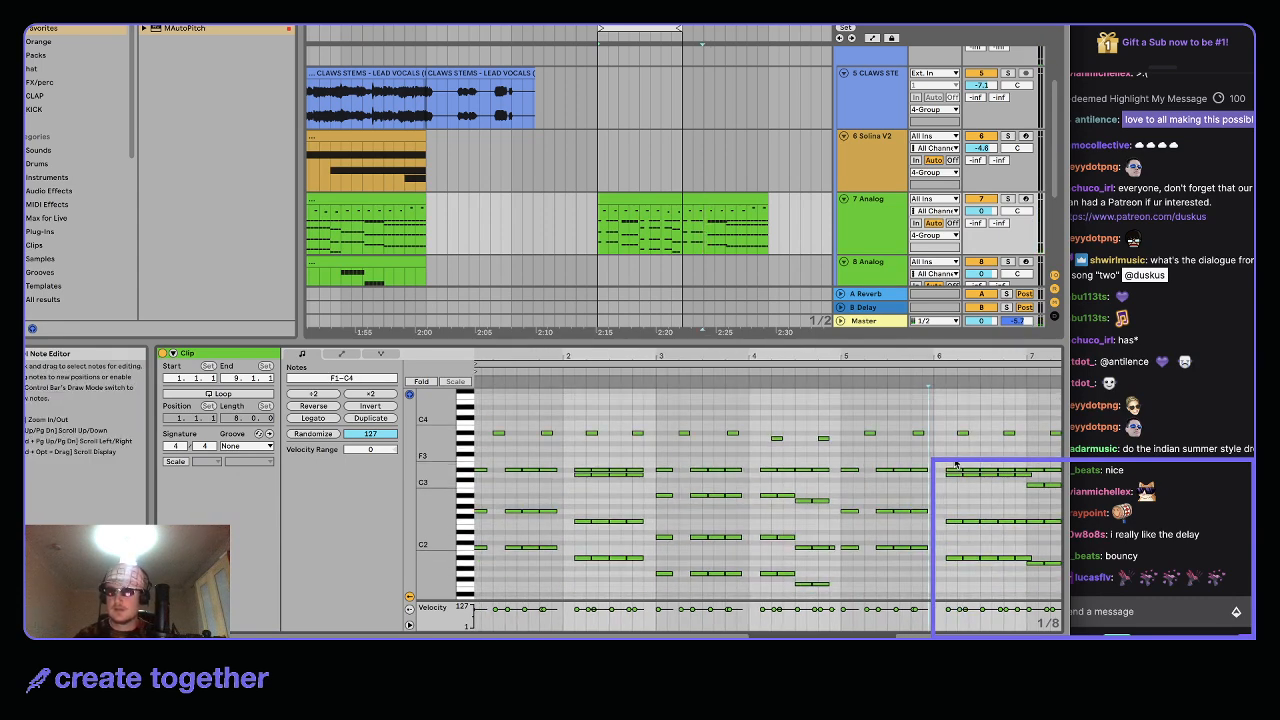
# Delete the chord notes just before bar 7, the second chord of bar 7, and the chords around bar 8 and before bar 9
pyautogui.moveTo(1012, 462); pyautogui.dragTo(1020, 582)
pyautogui.press('Delete')
pyautogui.hscroll(3, 1020, 582)
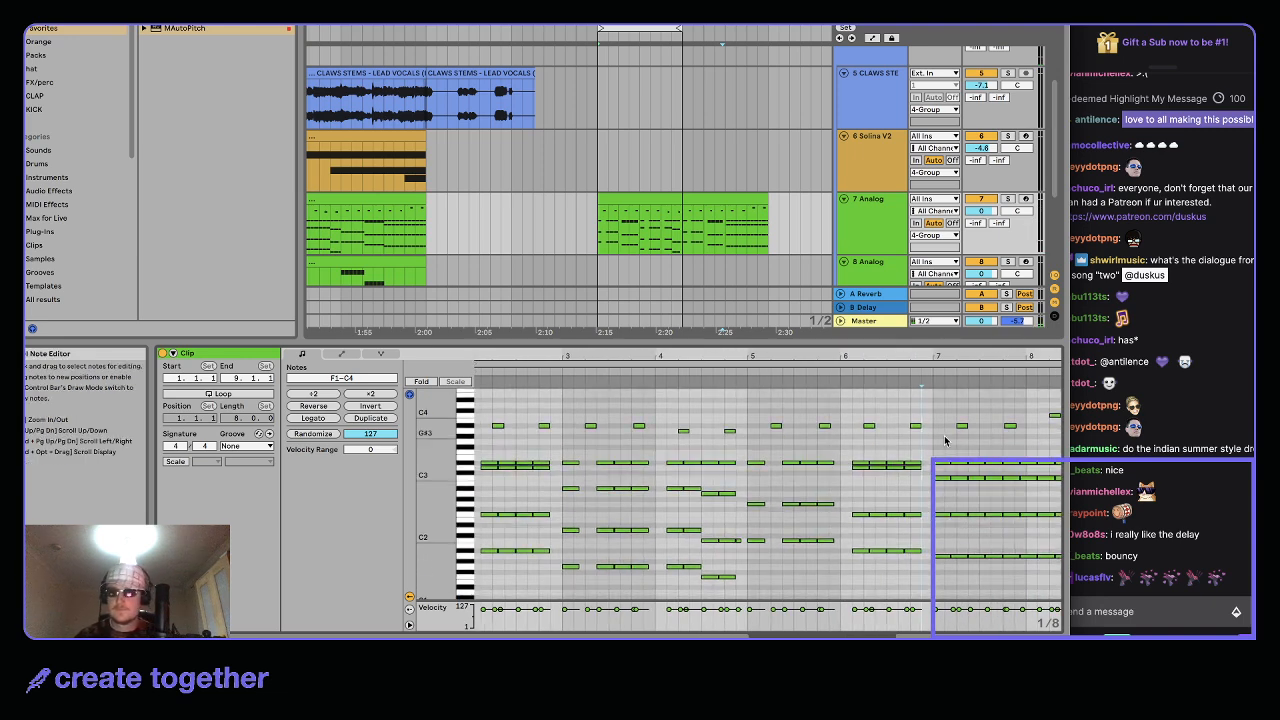
pyautogui.moveTo(965, 454); pyautogui.dragTo(951, 610)
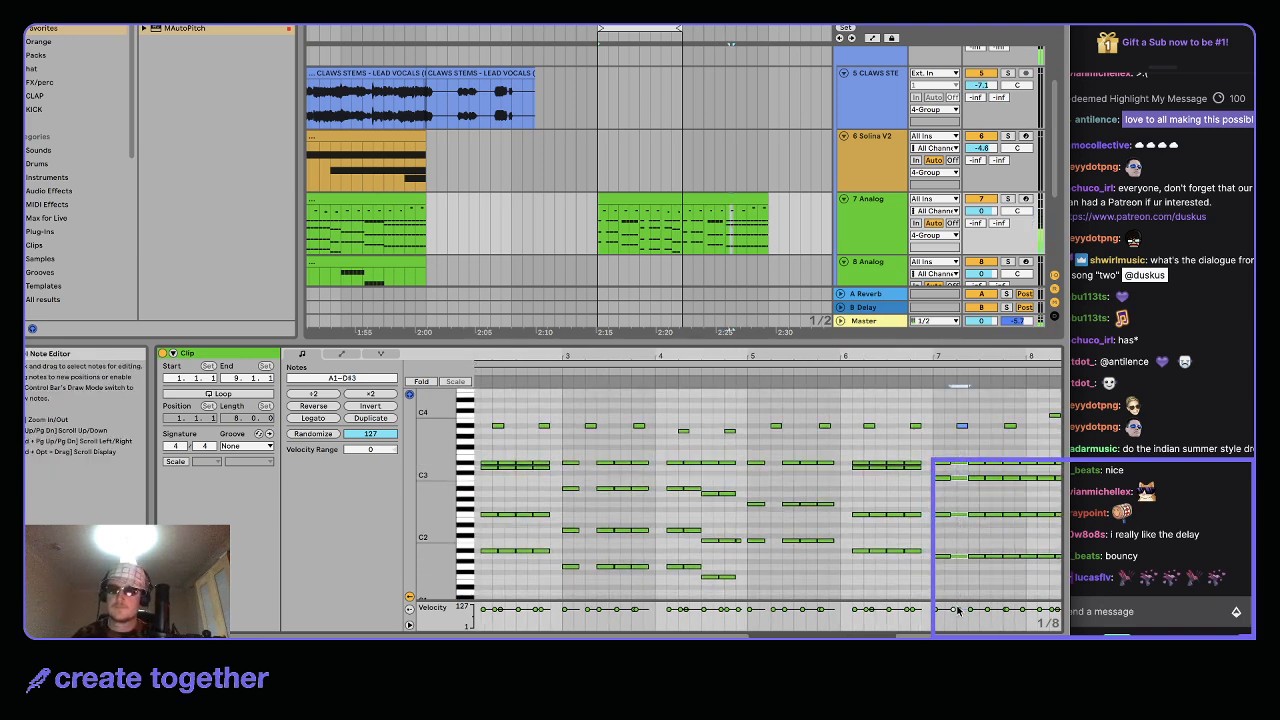
pyautogui.press('Delete')
pyautogui.moveTo(1025, 455); pyautogui.dragTo(1031, 586)
pyautogui.press('Delete')
pyautogui.hscroll(3, 1025, 555)
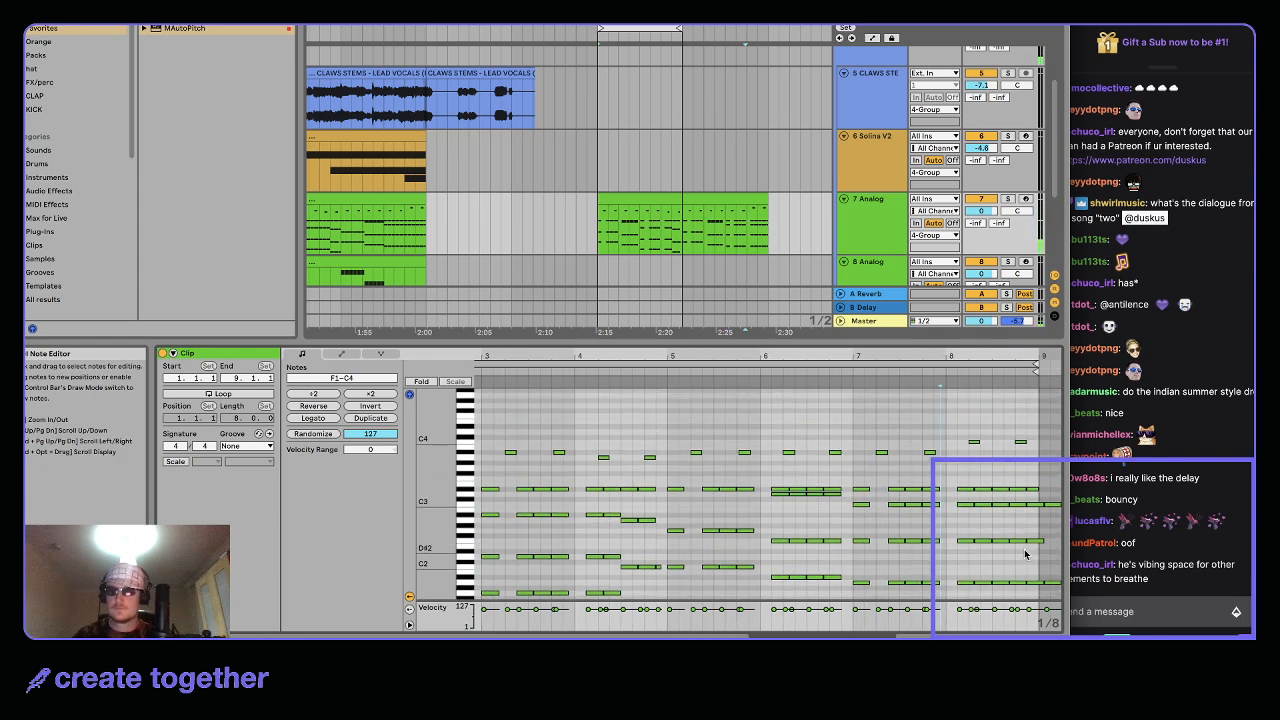
pyautogui.hscroll(-2, 1020, 540)
pyautogui.scroll(-1, 1020, 540)
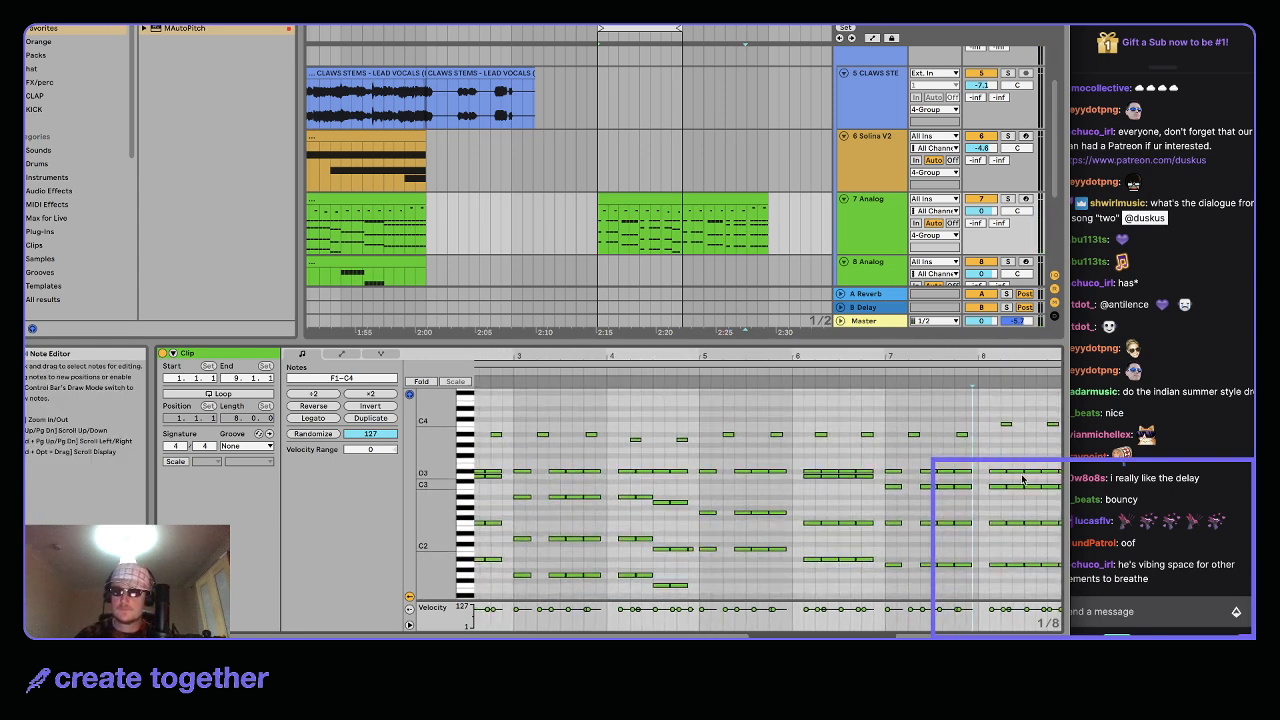
pyautogui.hscroll(1, 1055, 464)
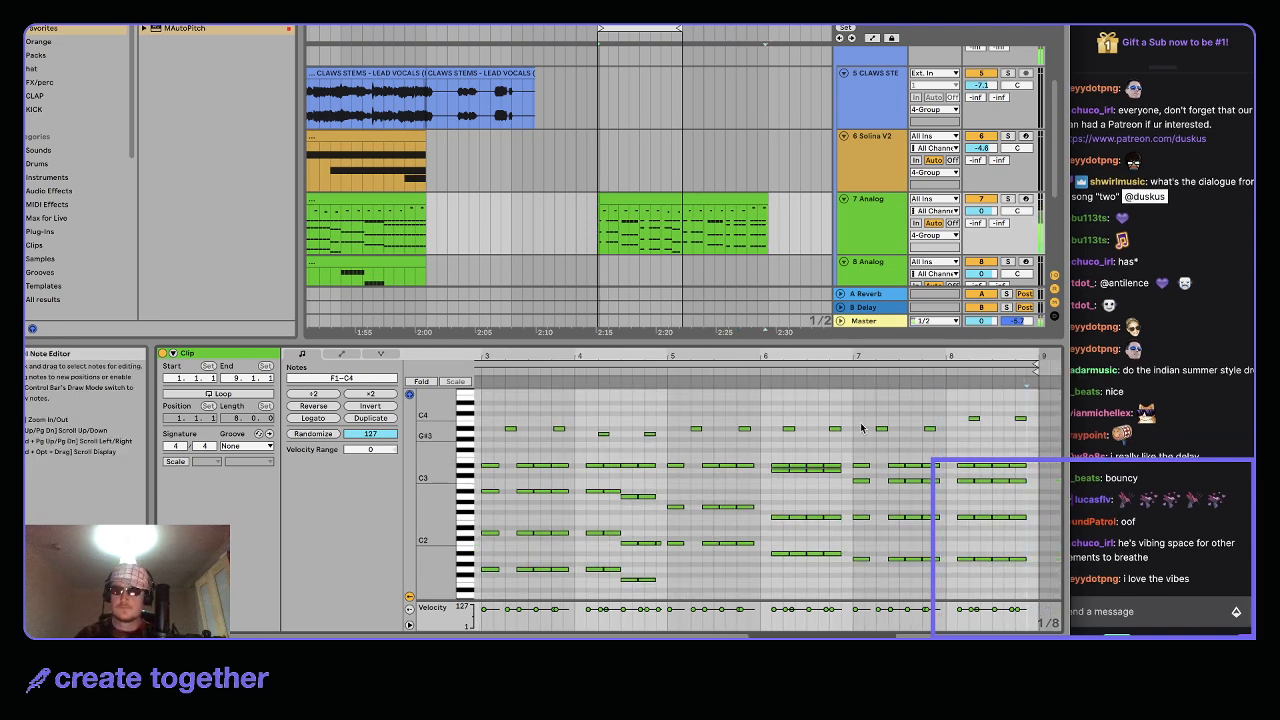
# Extend the playback loop to the end of the copied 7 Analog clip at about 2:29
pyautogui.click(690, 199)
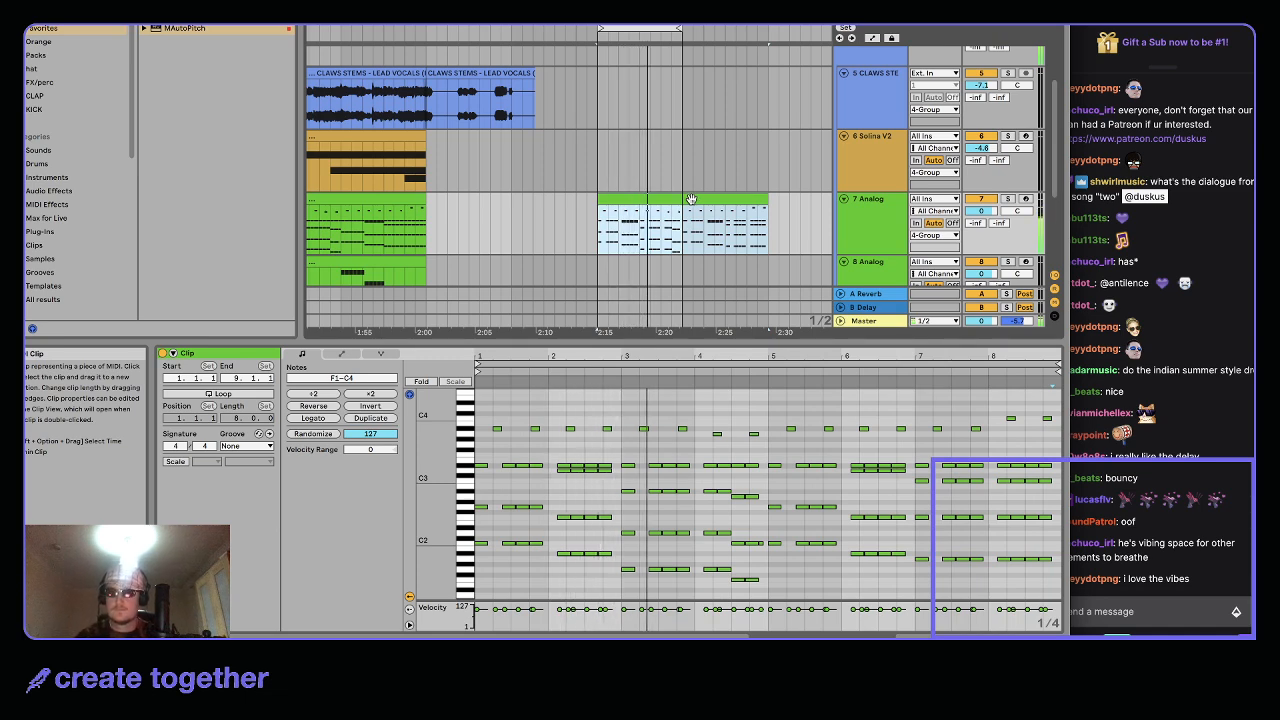
pyautogui.moveTo(680, 29)
pyautogui.mouseDown()
pyautogui.moveTo(750, 36)
pyautogui.moveTo(770, 53)
pyautogui.mouseUp()
pyautogui.scroll(-5, 812, 180)
# Set the release of the 7 Analog track's sidechain Compressor to 45.1 ms
pyautogui.doubleClick(857, 97)
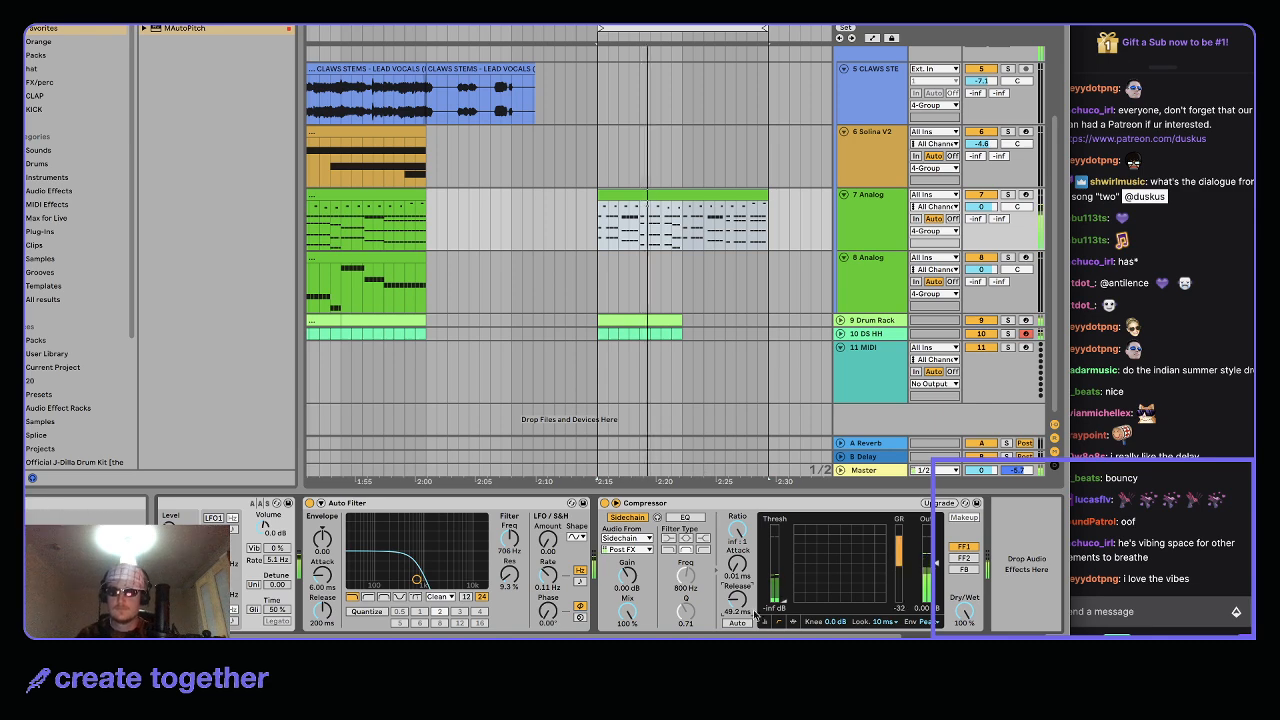
pyautogui.scroll(1, 700, 280)
pyautogui.scroll(3, 755, 297)
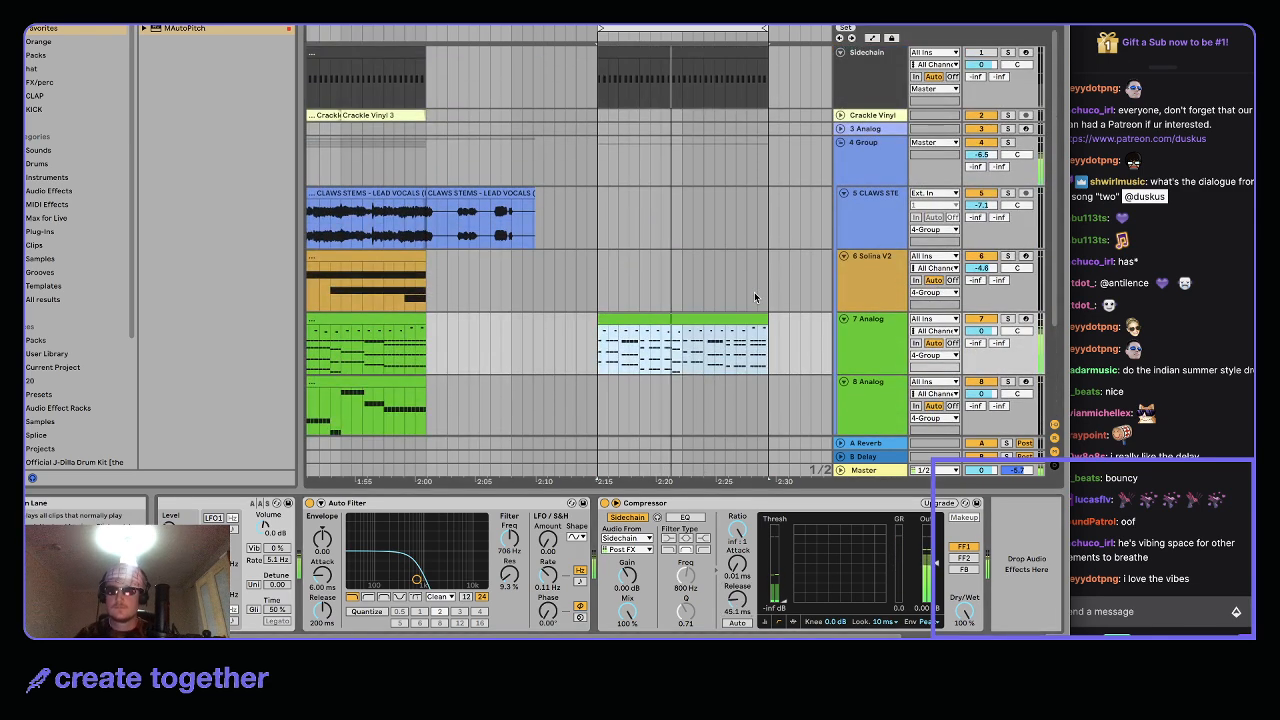
pyautogui.scroll(-3, 755, 297)
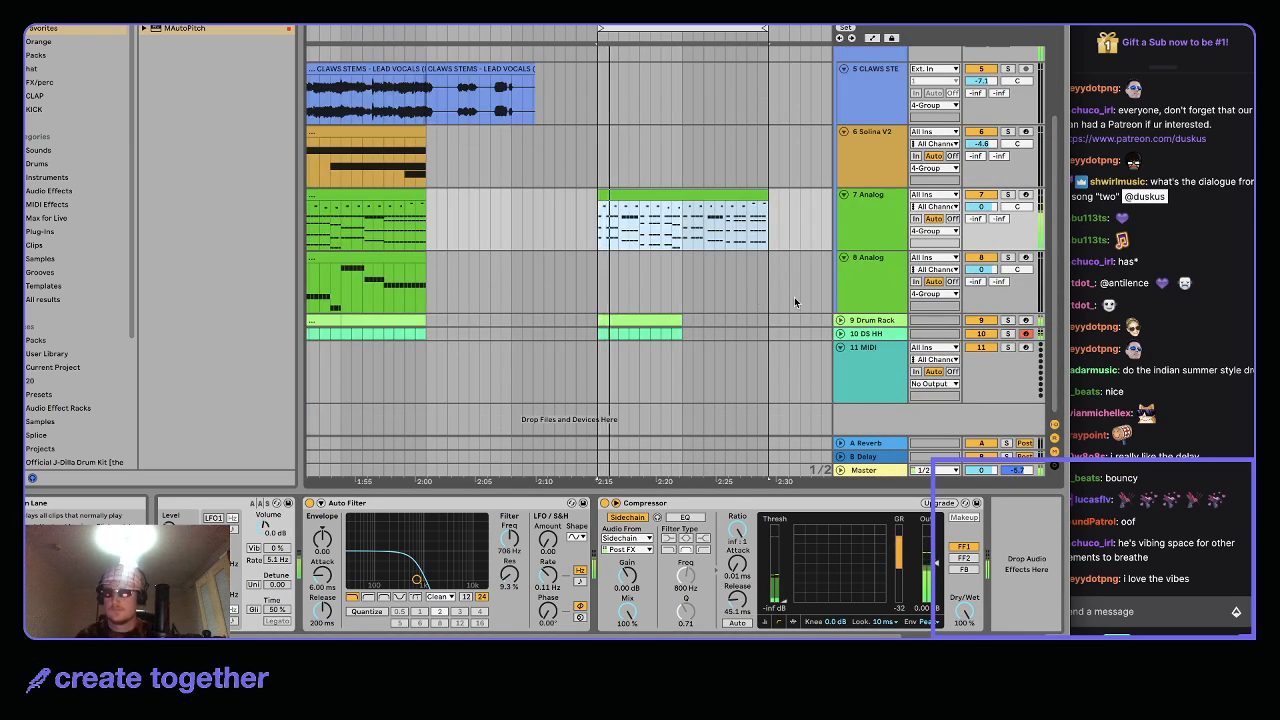
# Search the plug-ins for Serum and load it on track 7 in place of the Analog instrument
pyautogui.click(848, 211)
pyautogui.hotkey('shift', 'Tab')
pyautogui.hotkey('shift', 'Tab')
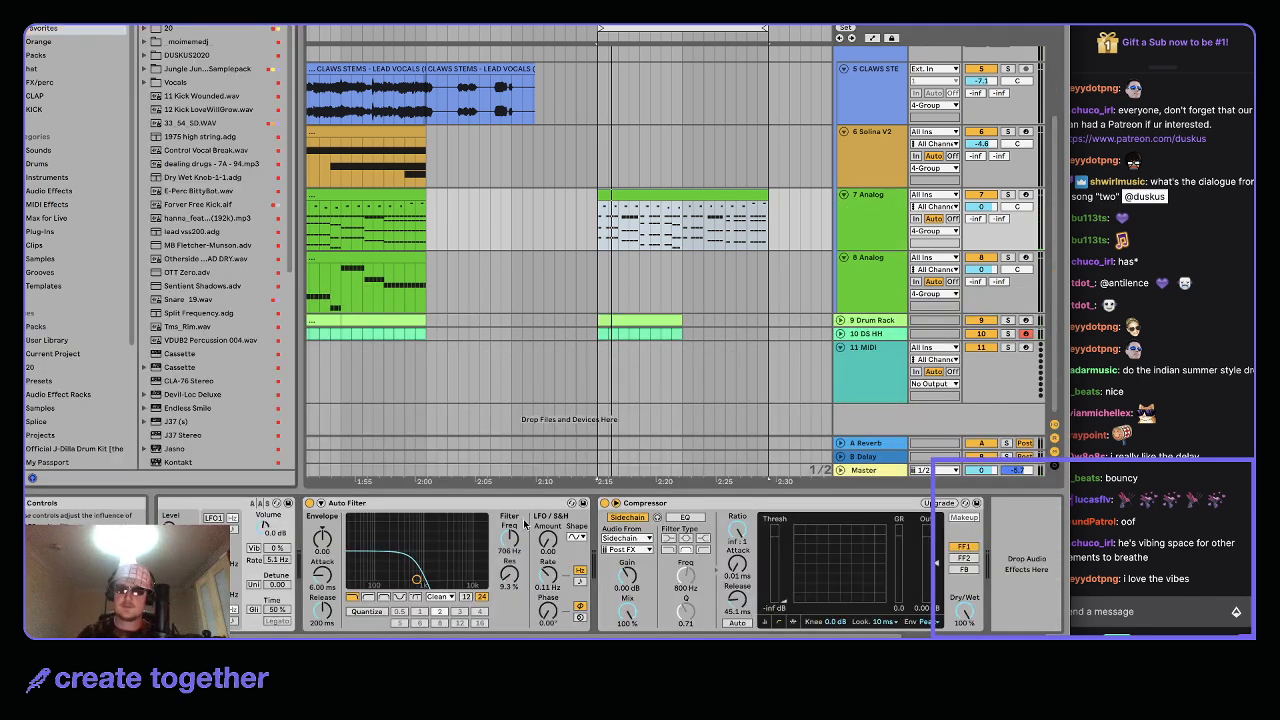
pyautogui.hscroll(-5, 525, 524)
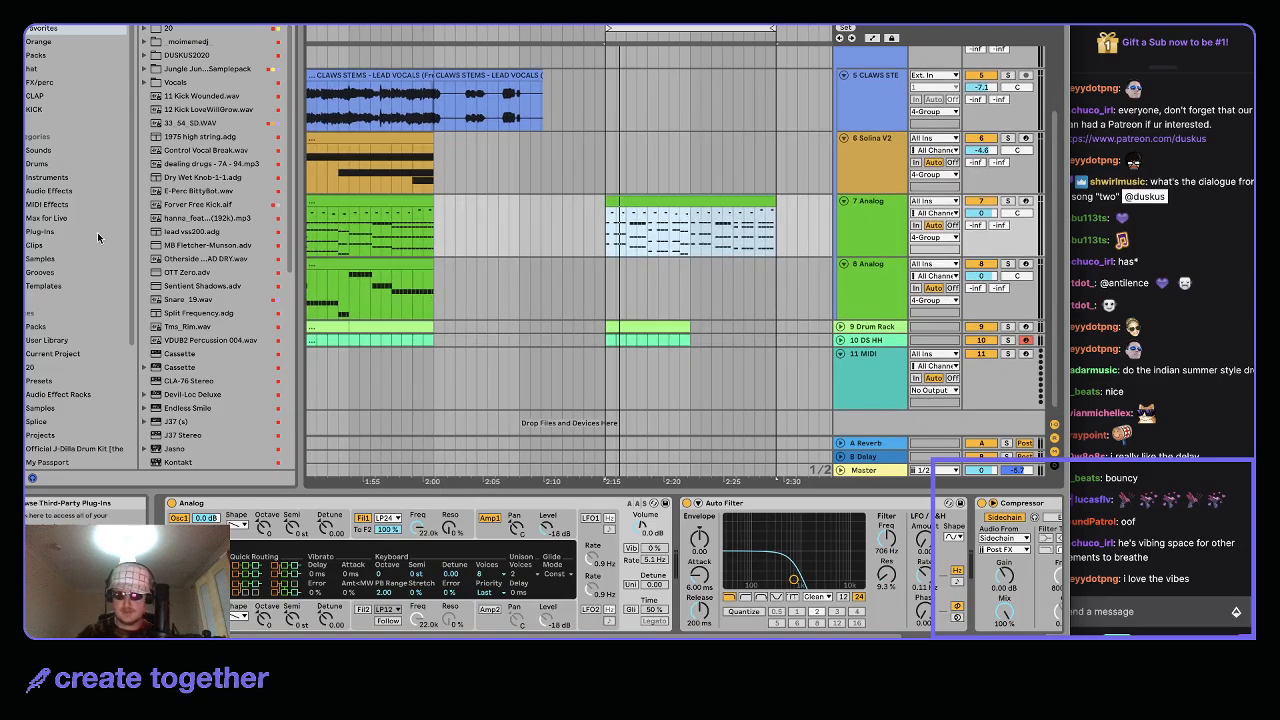
pyautogui.click(97, 232)
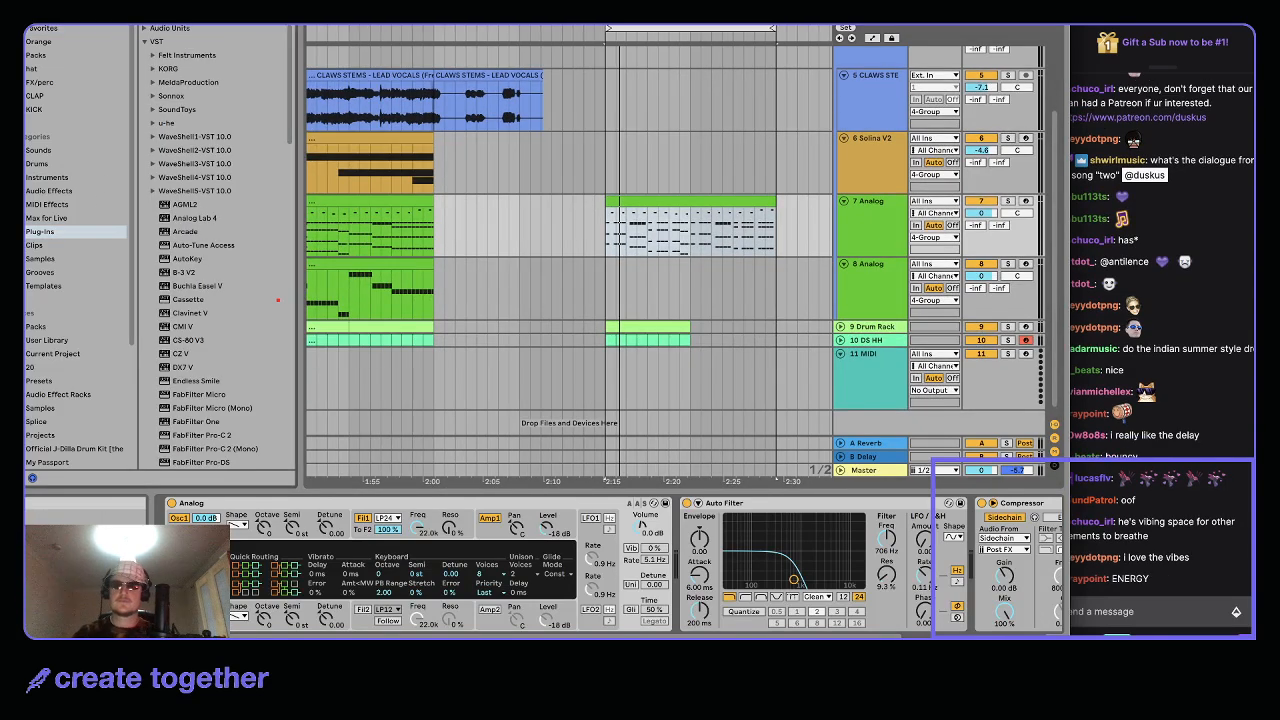
pyautogui.write('ds')
pyautogui.press('BackSpace')
pyautogui.press('BackSpace')
pyautogui.write('serum')
pyautogui.moveTo(183, 55); pyautogui.dragTo(366, 510)
# Set Serum's oscillator A to the Basic Shapes analog wavetable and close the plug-in window
pyautogui.click(369, 222)
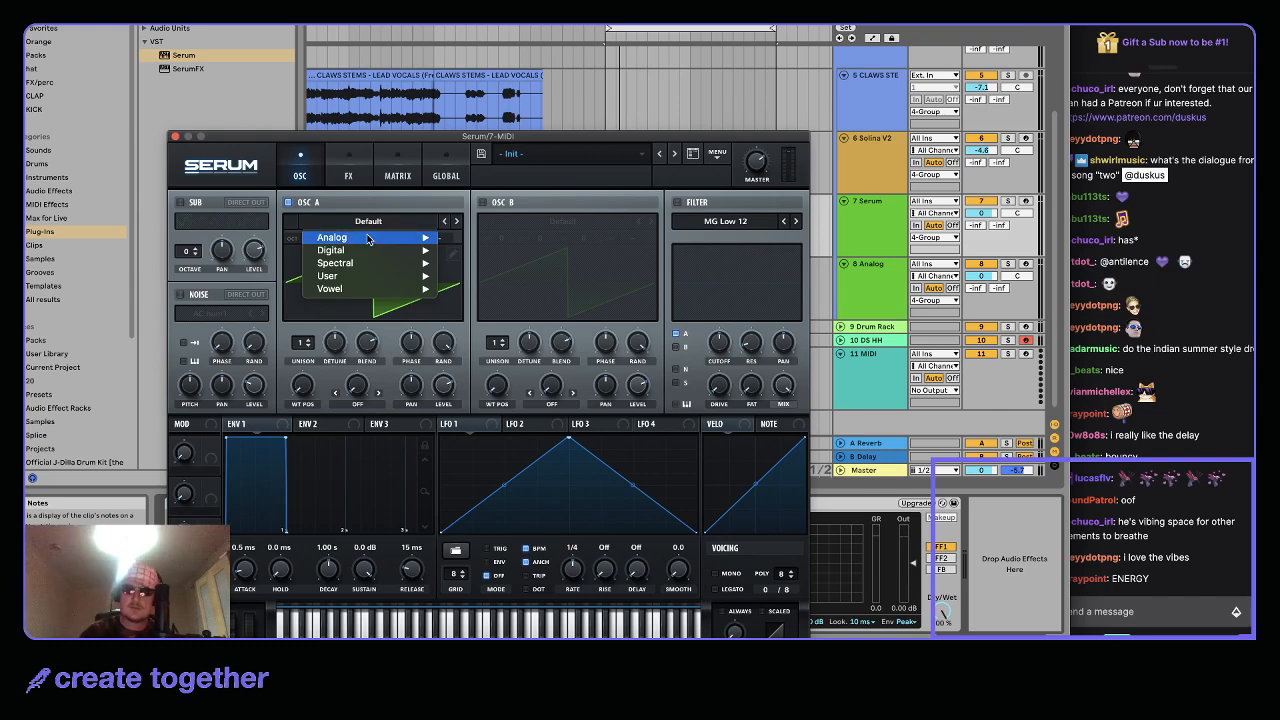
pyautogui.moveTo(372, 240)
pyautogui.click(503, 187)
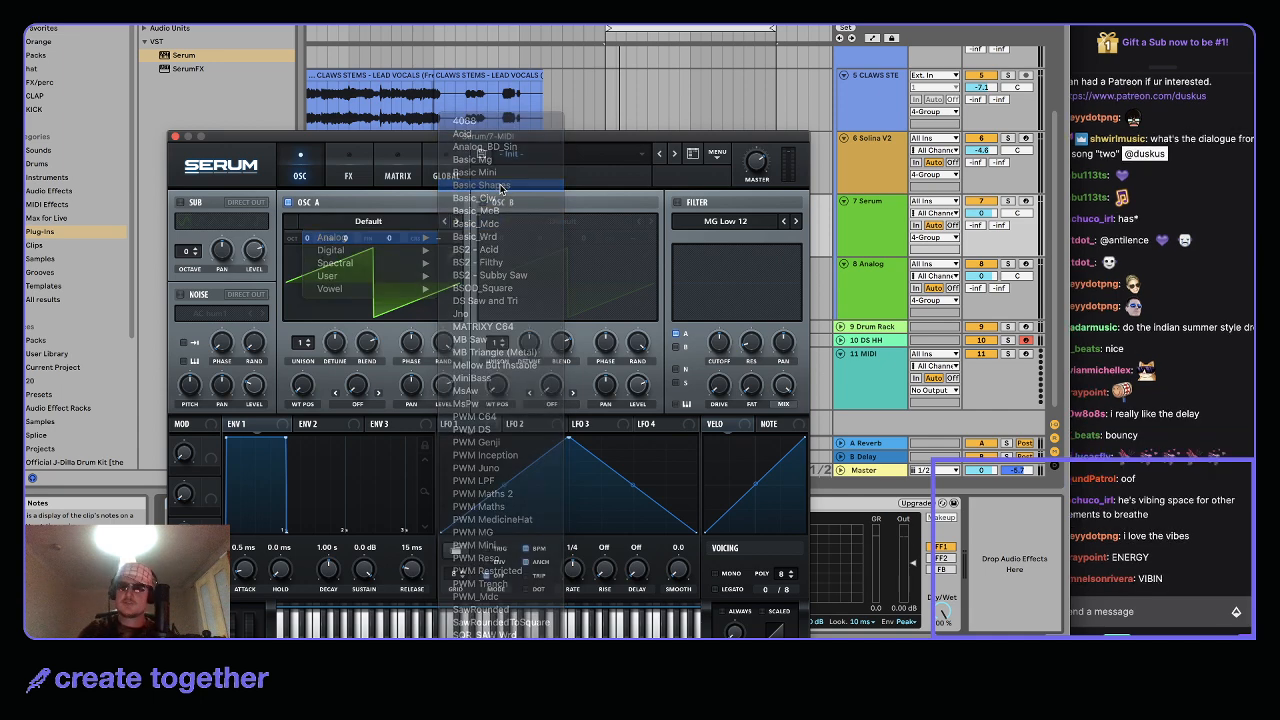
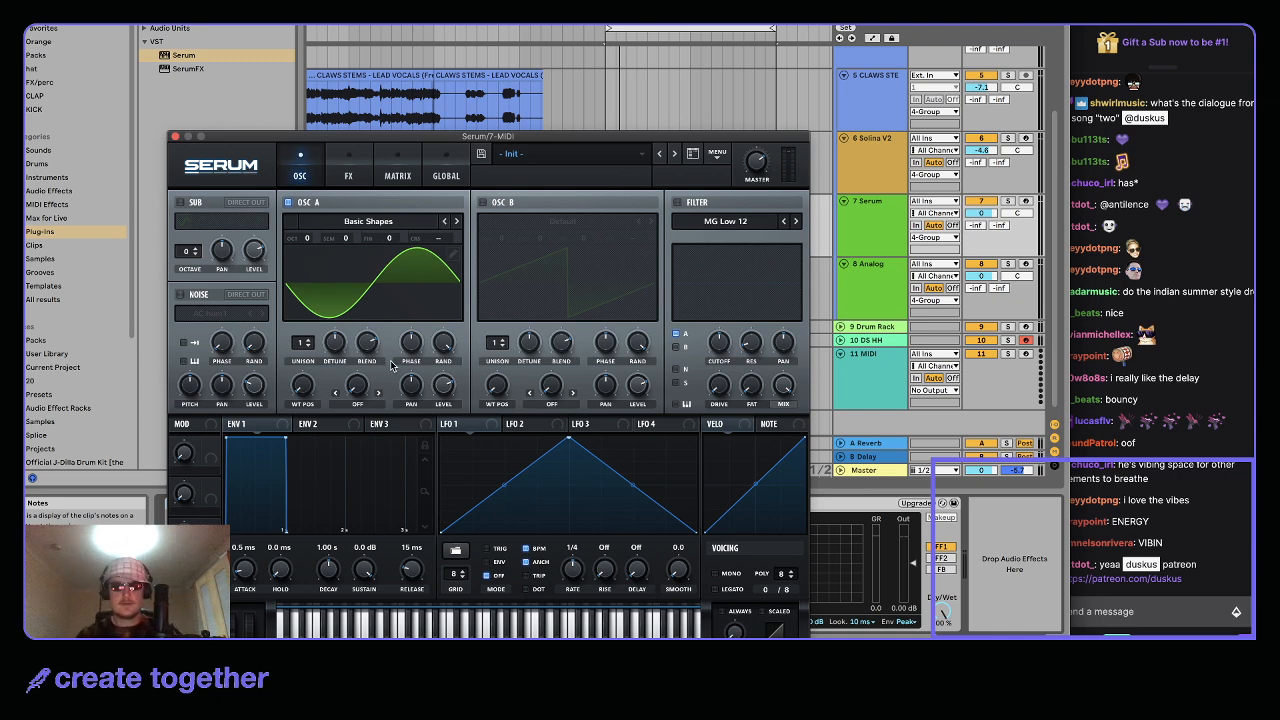
pyautogui.click(173, 135)
# Audition the copied chord clip at about 2:15 with the new Serum sound
pyautogui.click(875, 232)
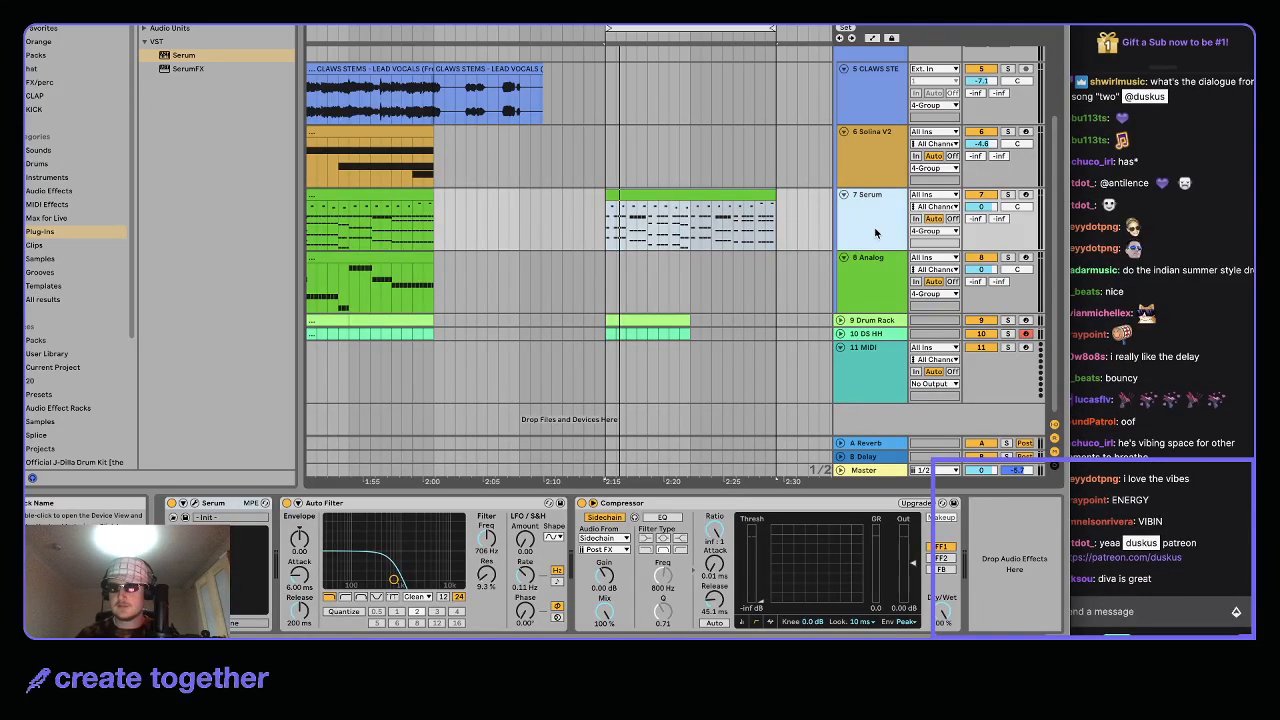
pyautogui.click(634, 193)
pyautogui.press('space')
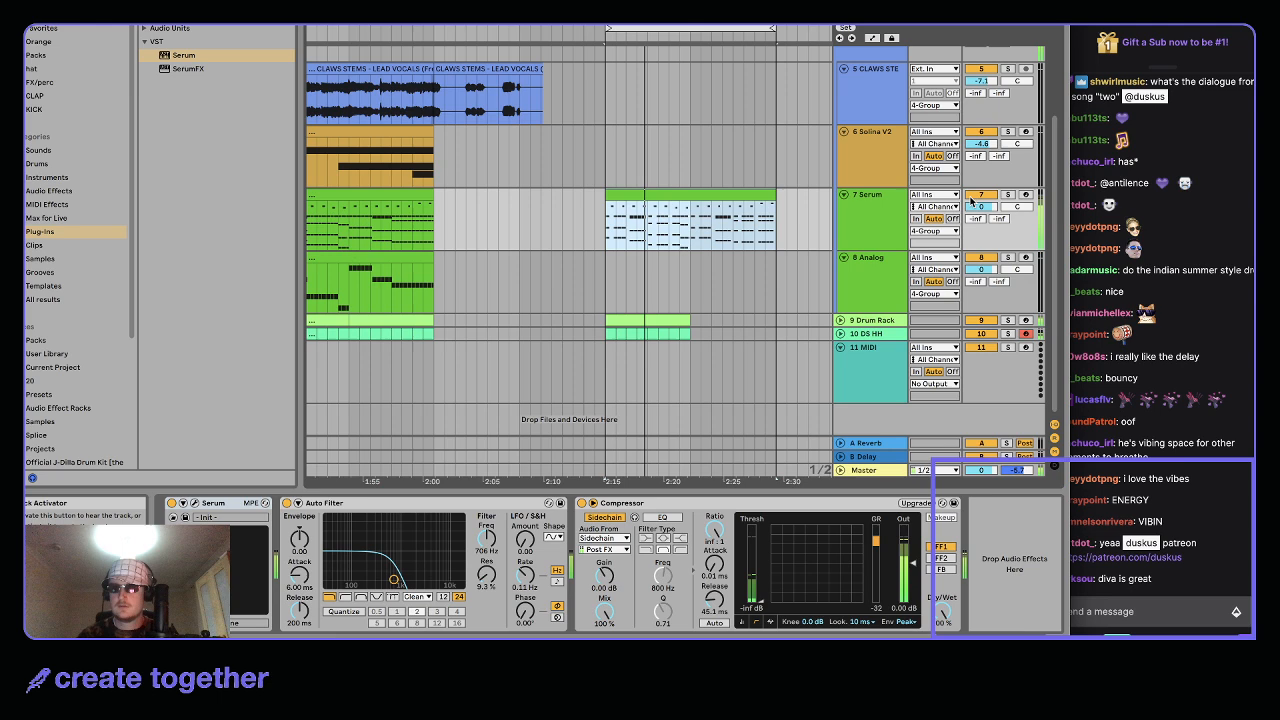
# Solo track 7 and set the warp mode of oscillator A in its Serum instrument to Bend +
pyautogui.click(1009, 195)
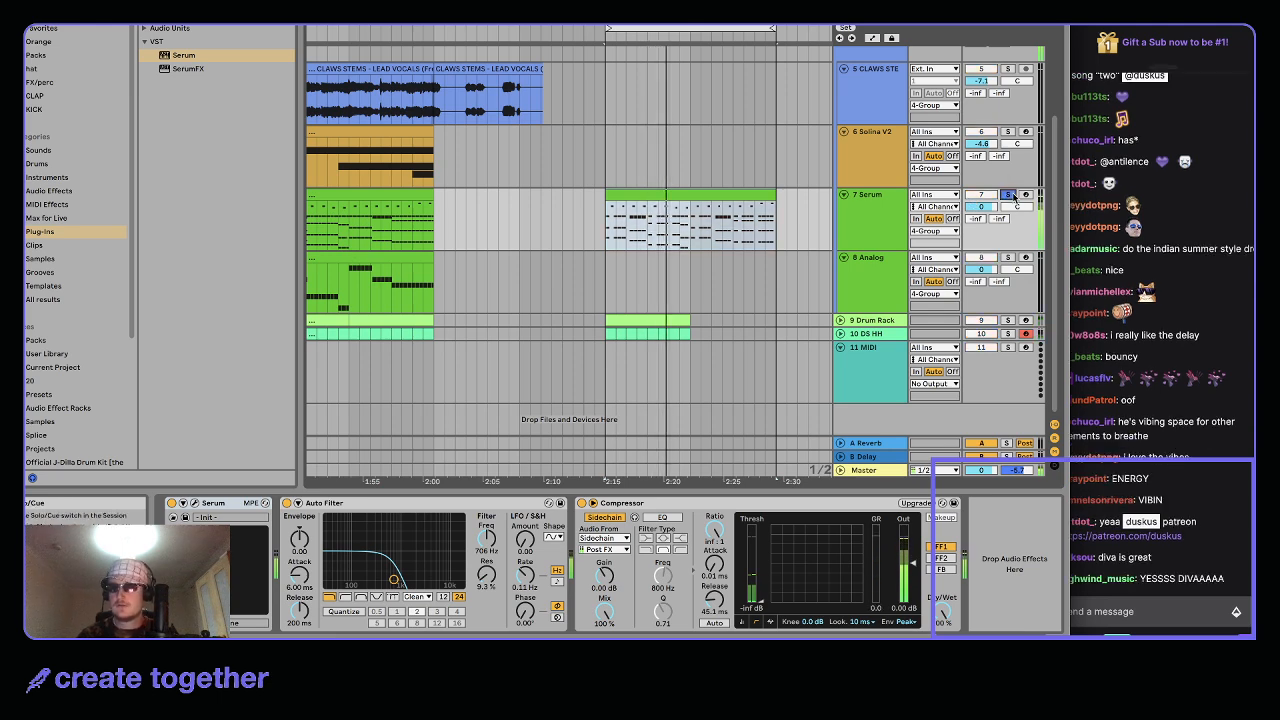
pyautogui.click(867, 218)
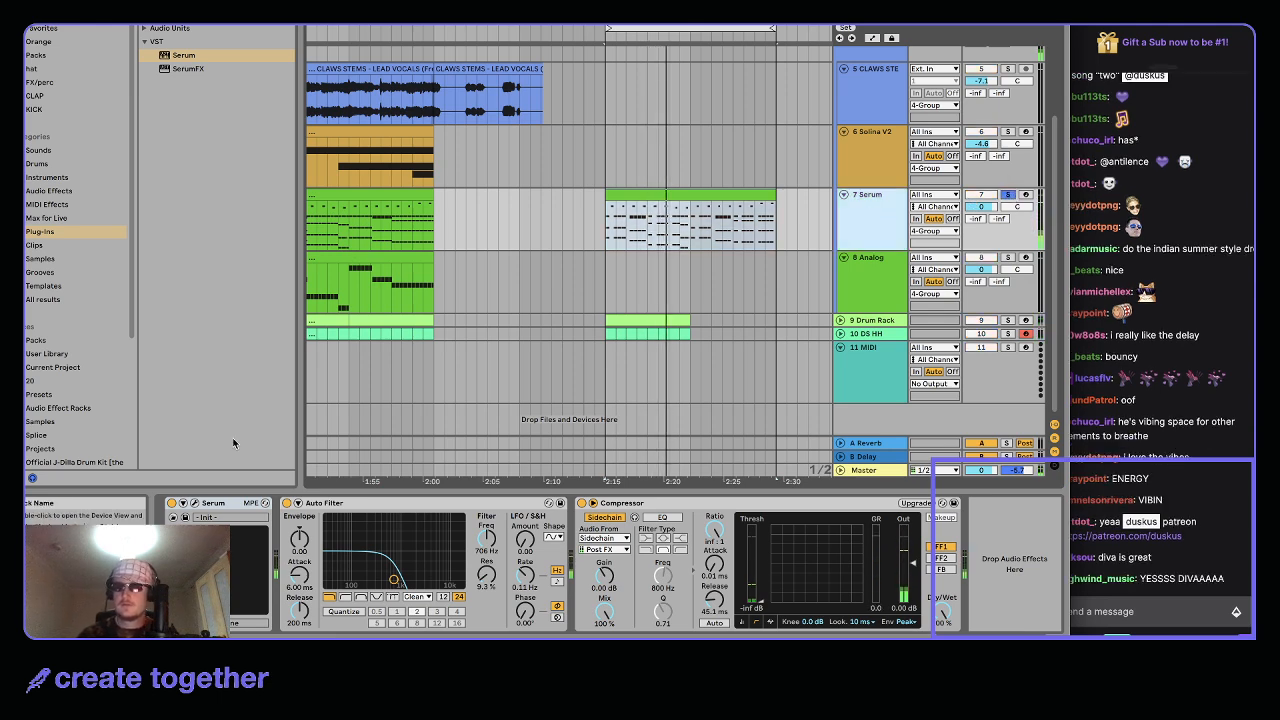
pyautogui.click(195, 504)
pyautogui.click(357, 405)
pyautogui.click(386, 471)
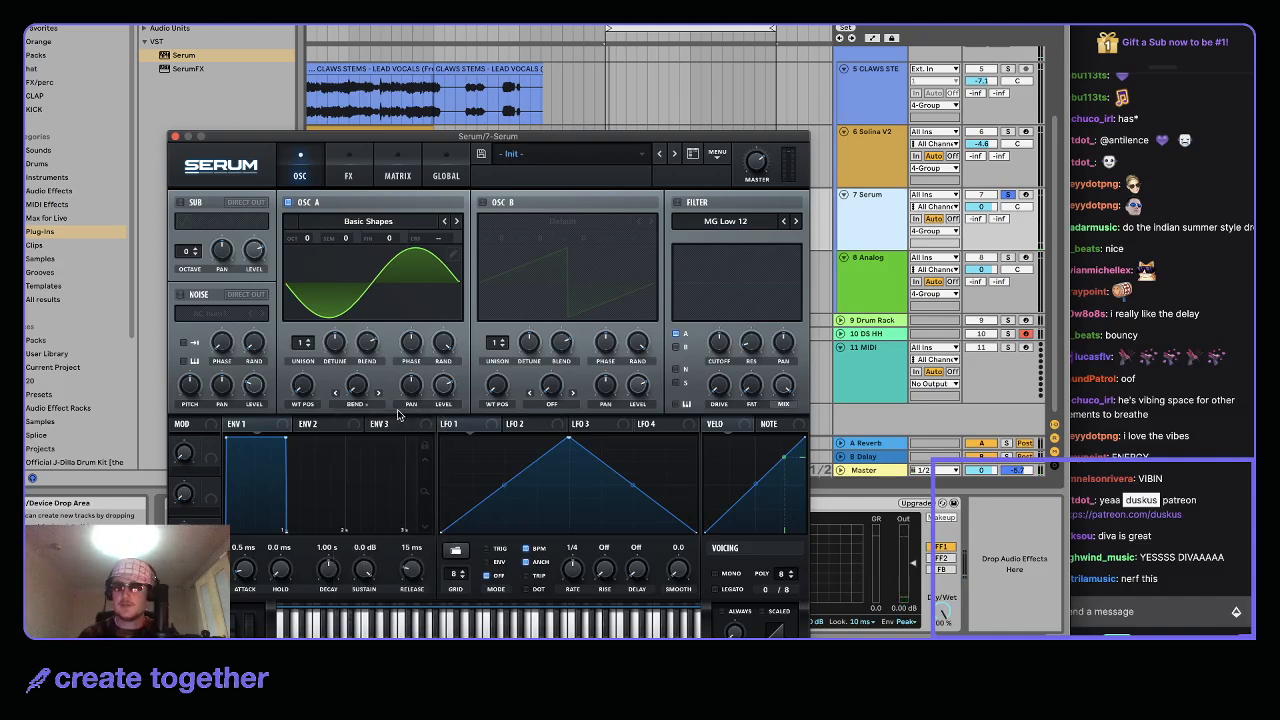
# Lower envelope 2's sustain to about 40.87% and assign the envelope to oscillator A's Bend amount
pyautogui.click(312, 425)
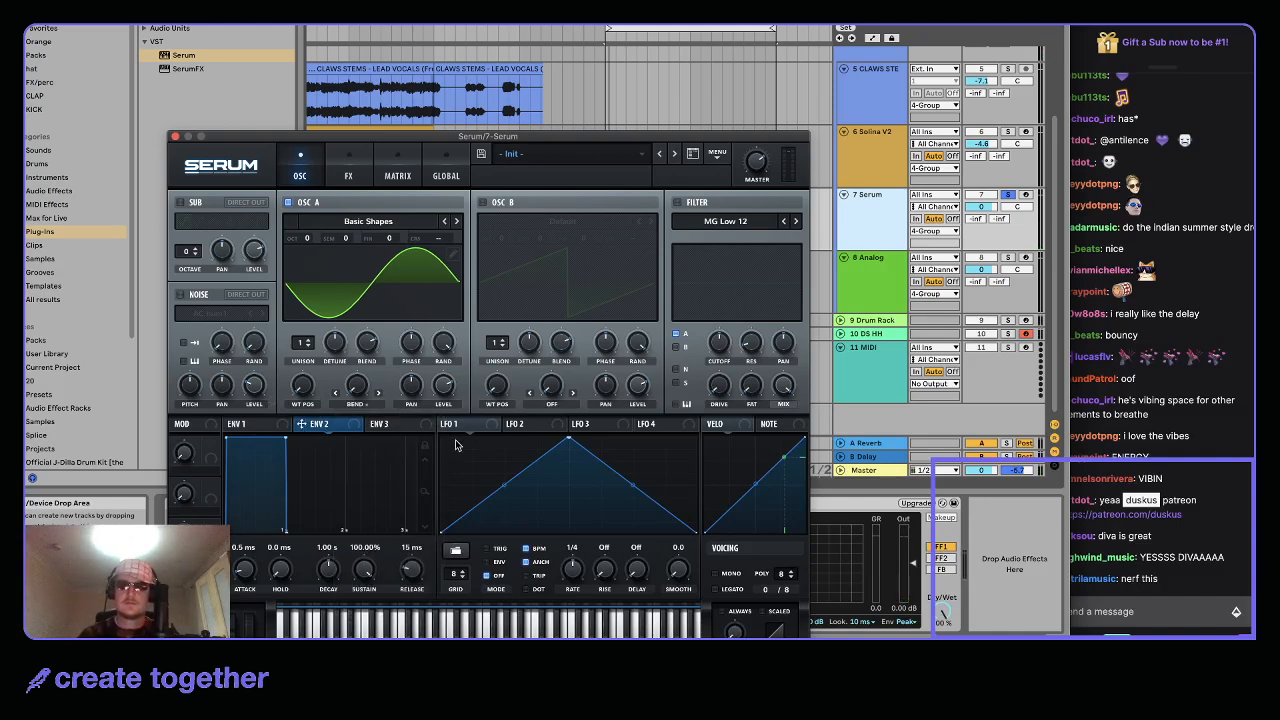
pyautogui.moveTo(285, 439); pyautogui.dragTo(285, 485)
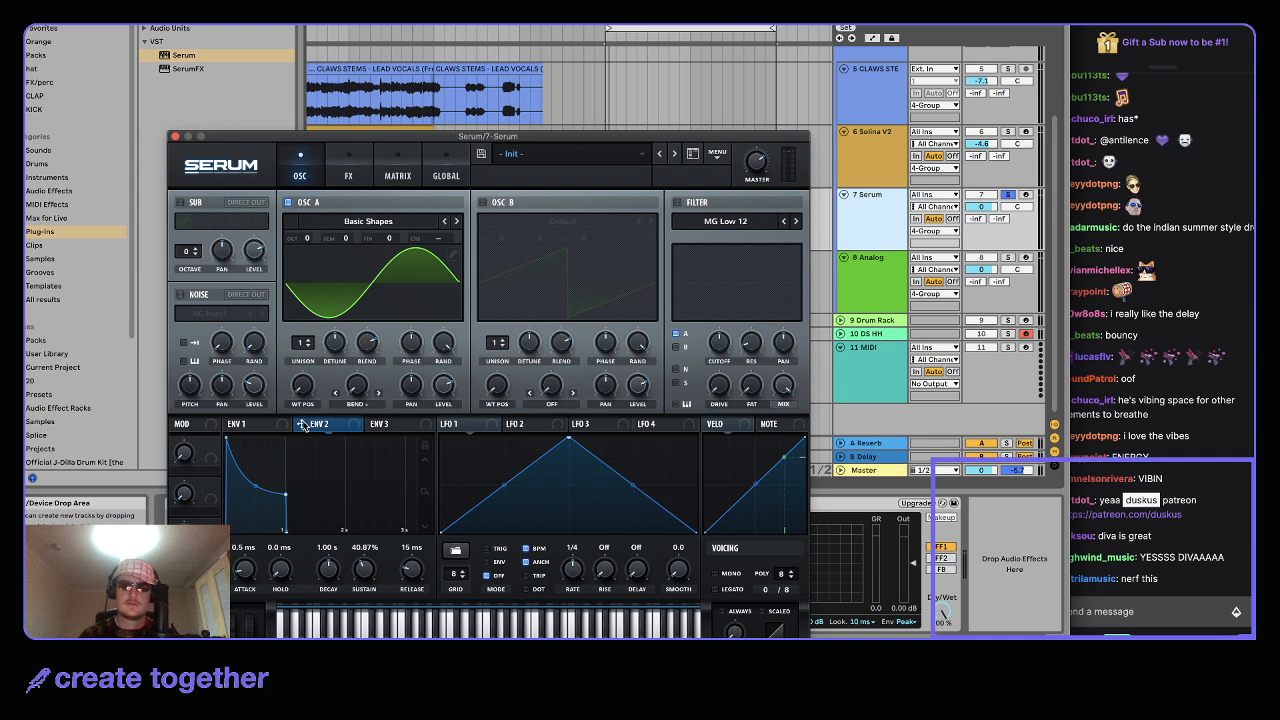
pyautogui.moveTo(302, 425); pyautogui.dragTo(354, 396)
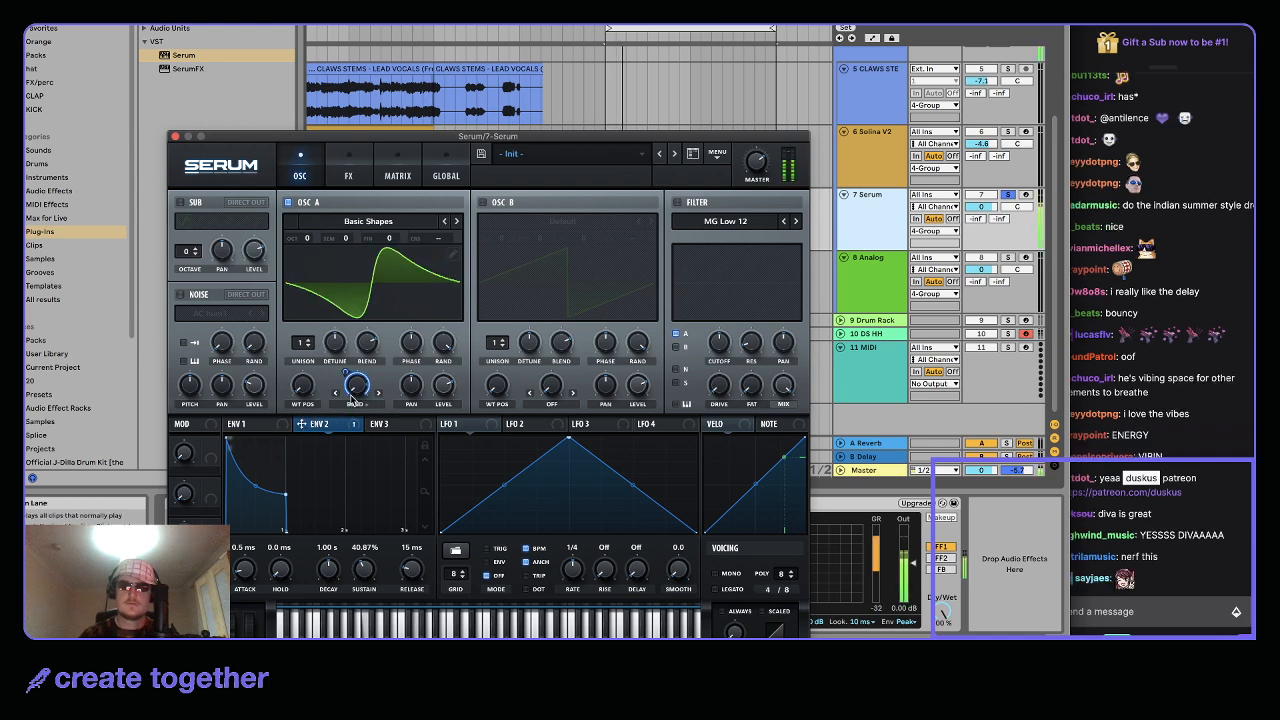
# Assign envelope 2 to the MG Low 12 filter's cutoff, around 823 Hz, and reduce the envelope's sustain to about 23.69%
pyautogui.moveTo(302, 425); pyautogui.dragTo(720, 342)
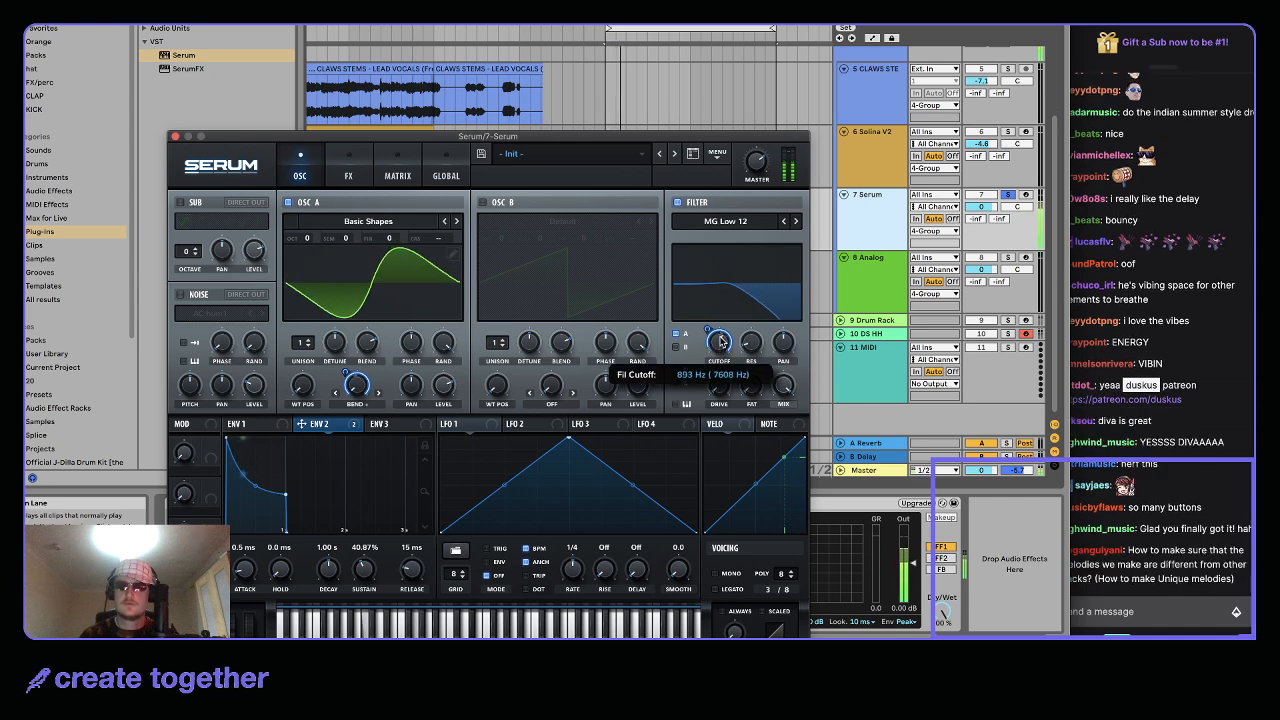
pyautogui.moveTo(364, 569); pyautogui.dragTo(367, 586)
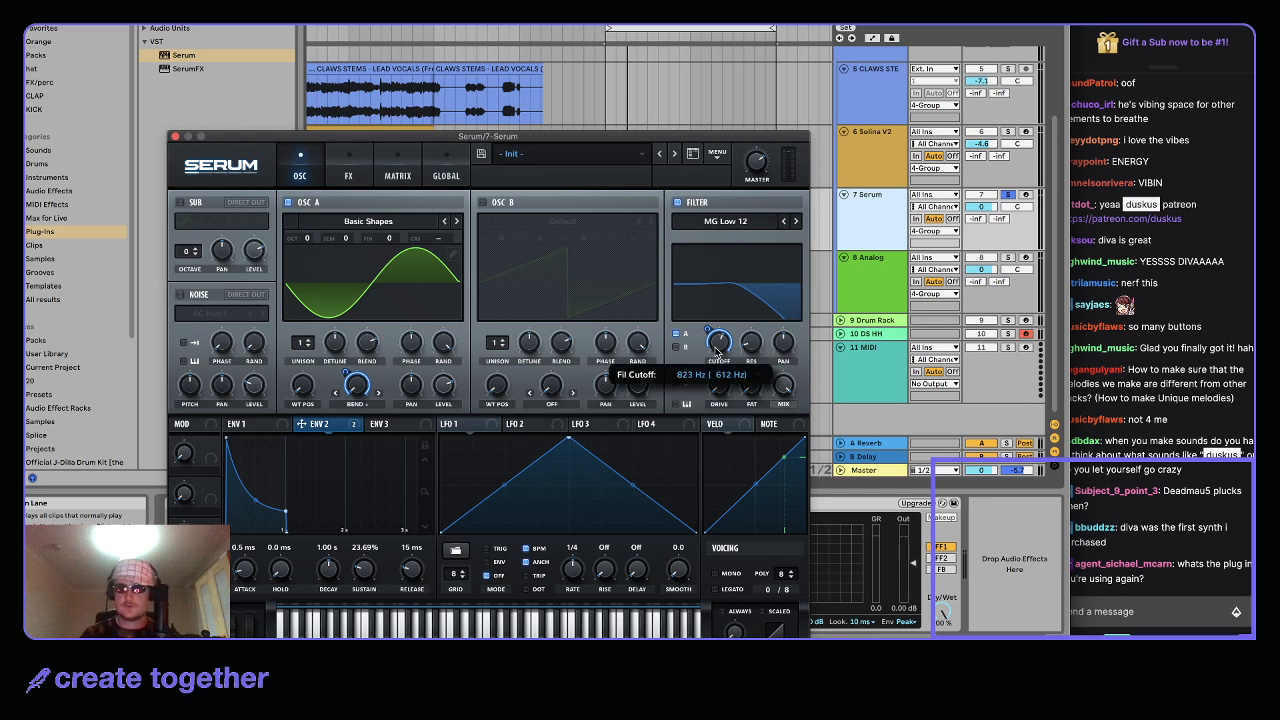
pyautogui.click(366, 174)
pyautogui.click(299, 172)
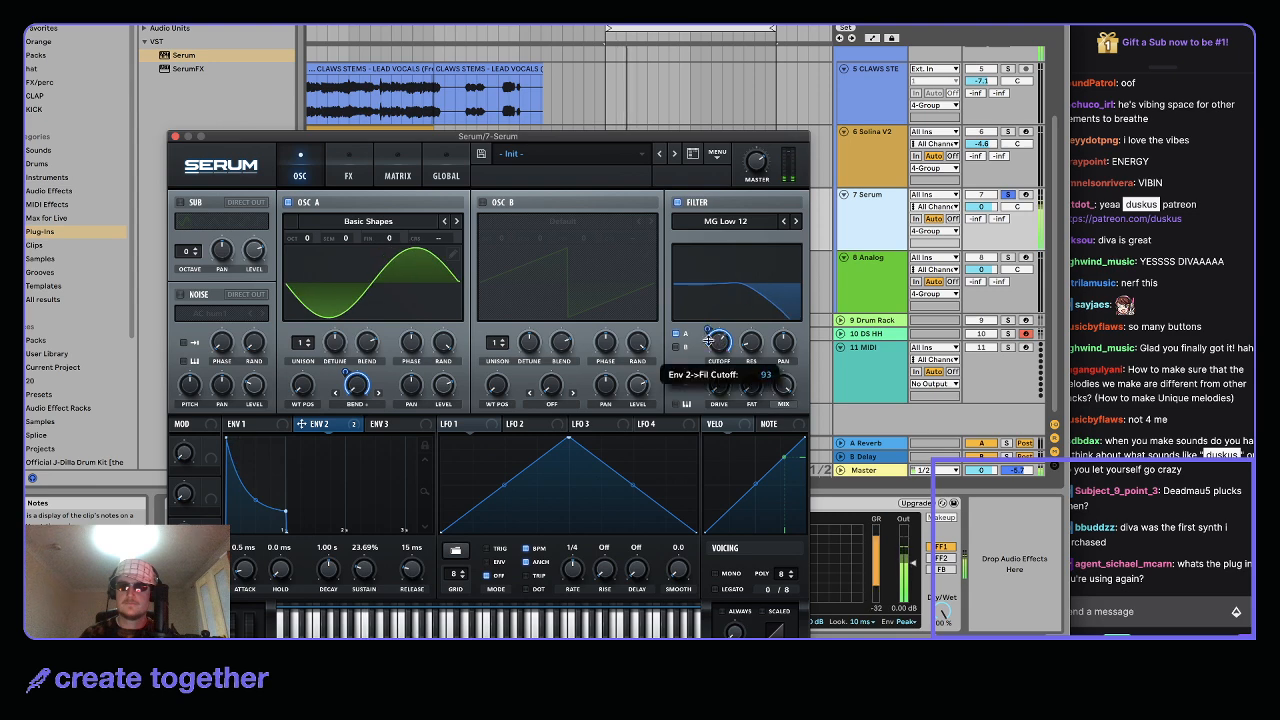
# Raise oscillator A's bend amount and switch its wavetable to Basic_Cjw
pyautogui.moveTo(357, 386); pyautogui.dragTo(359, 357)
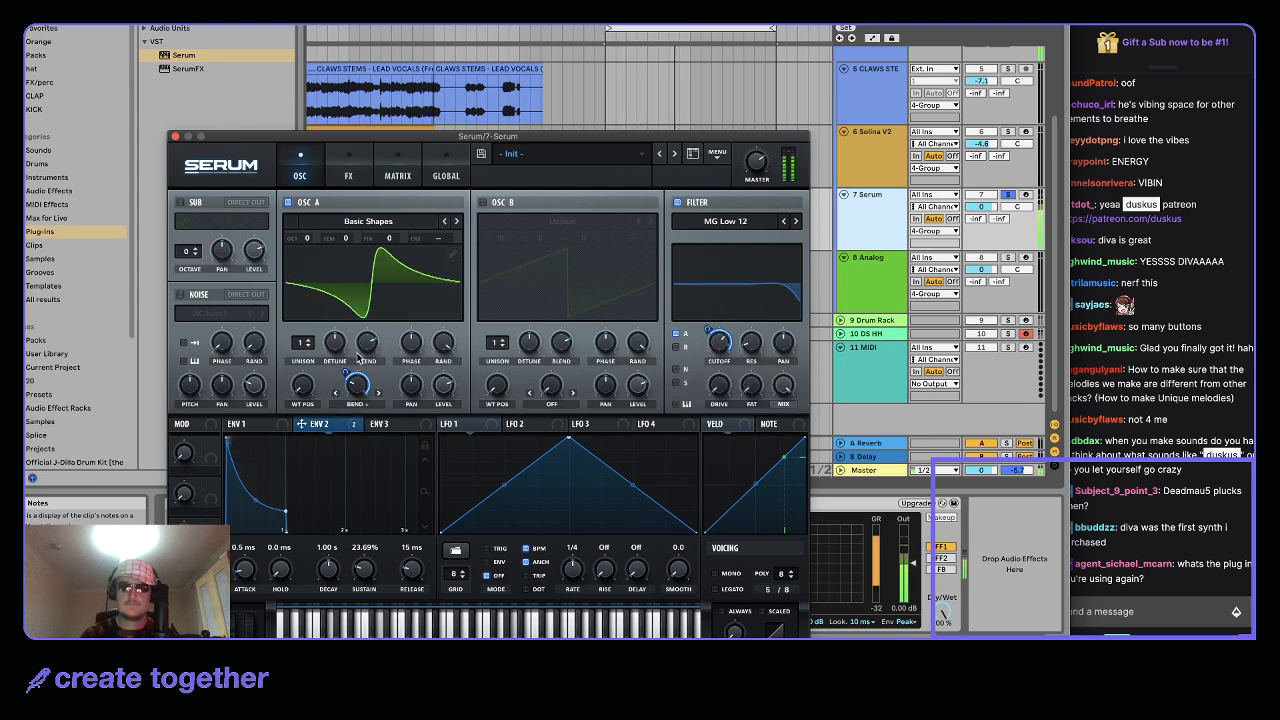
pyautogui.click(458, 221)
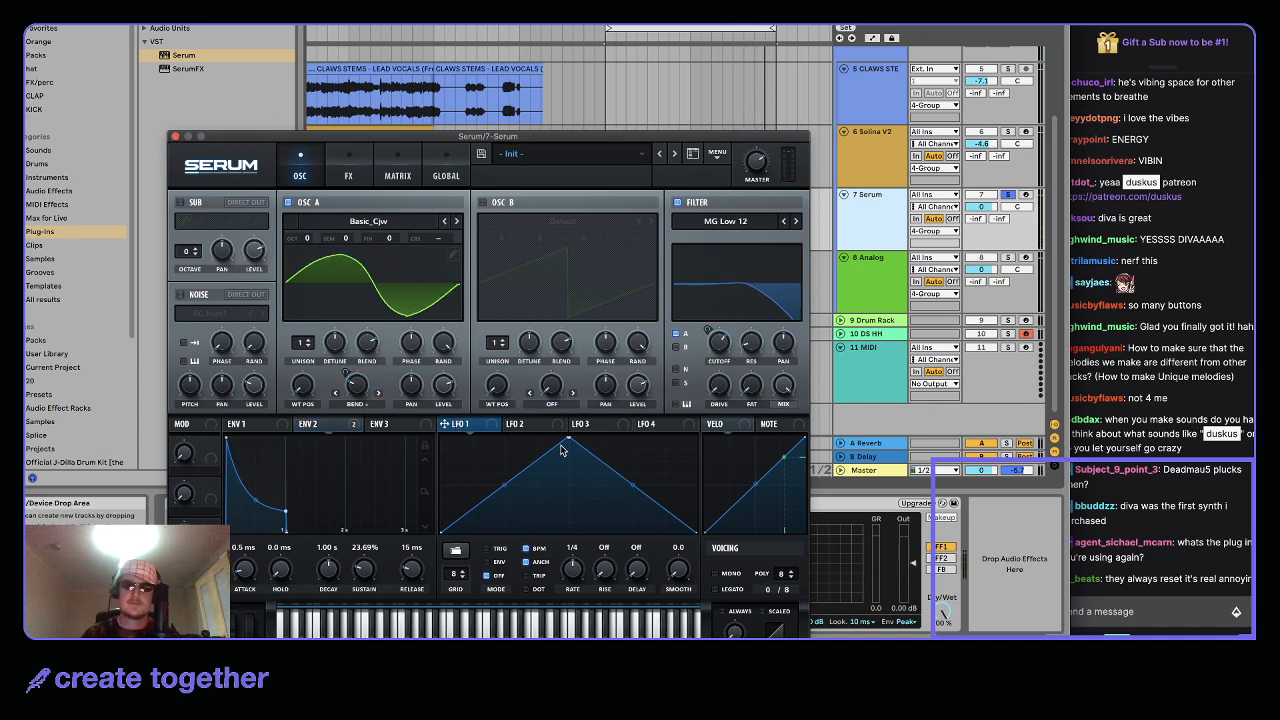
# Remove all modulation destinations of Envelope 2 and modulate oscillator A's bend with LFO 1 instead
pyautogui.rightClick(327, 430)
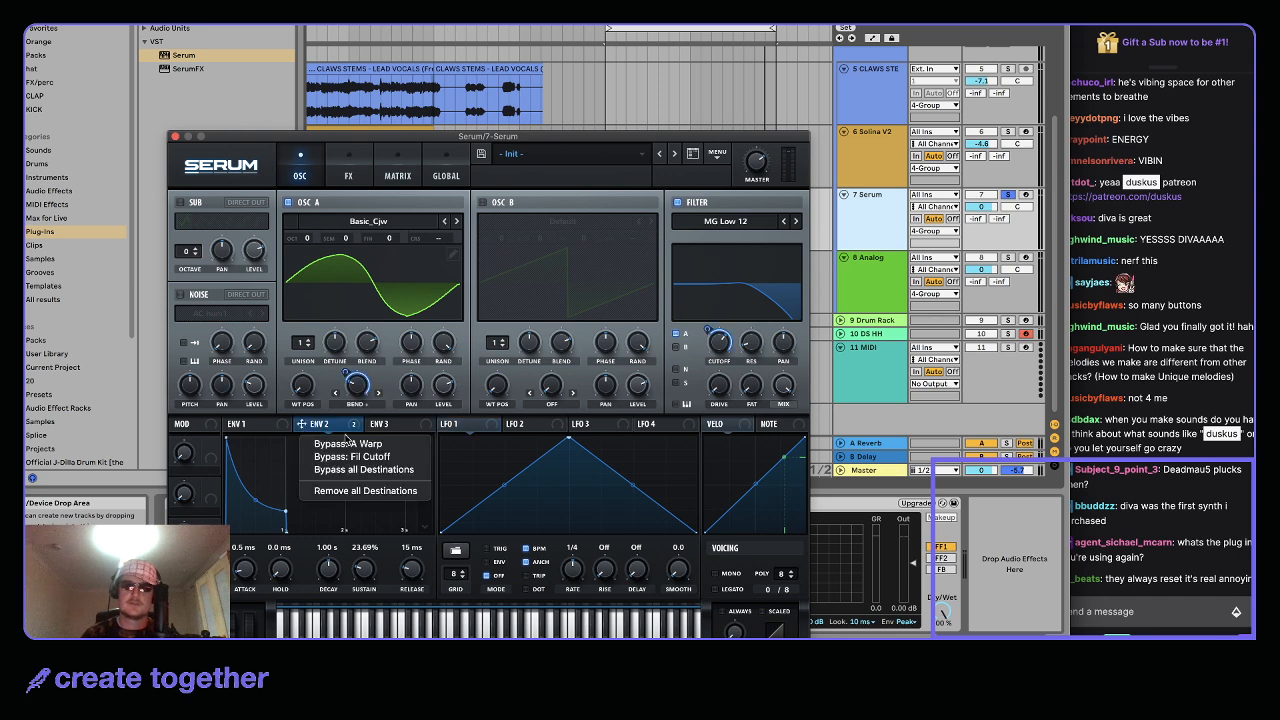
pyautogui.click(350, 492)
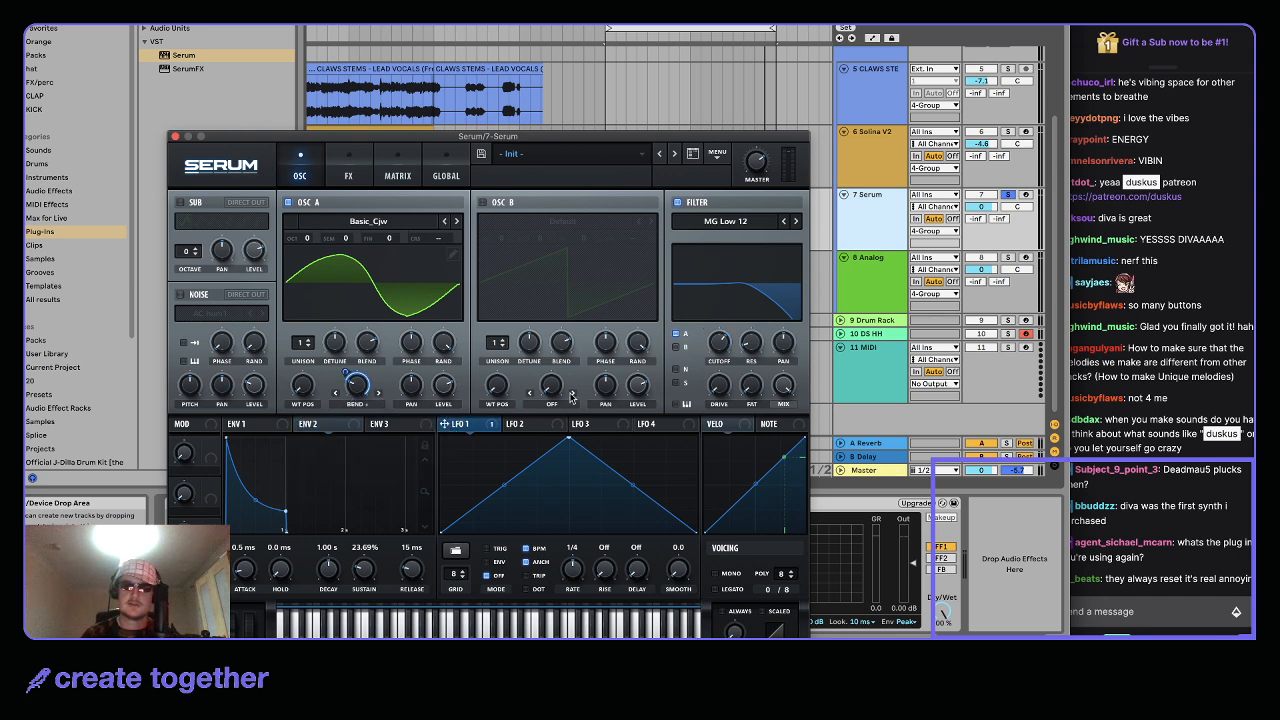
pyautogui.rightClick(719, 342)
pyautogui.click(605, 398)
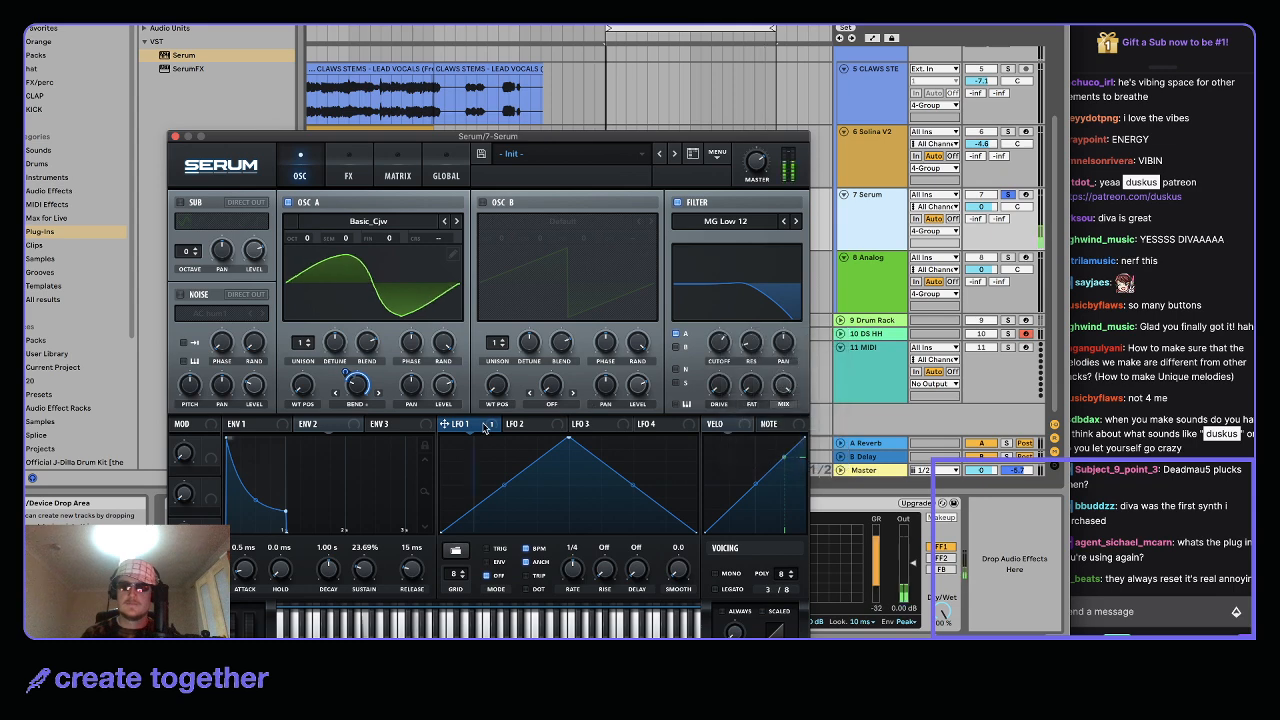
# Bypass the filter and reshape LFO 1 with an earlier peak and a steep concave decay
pyautogui.click(677, 202)
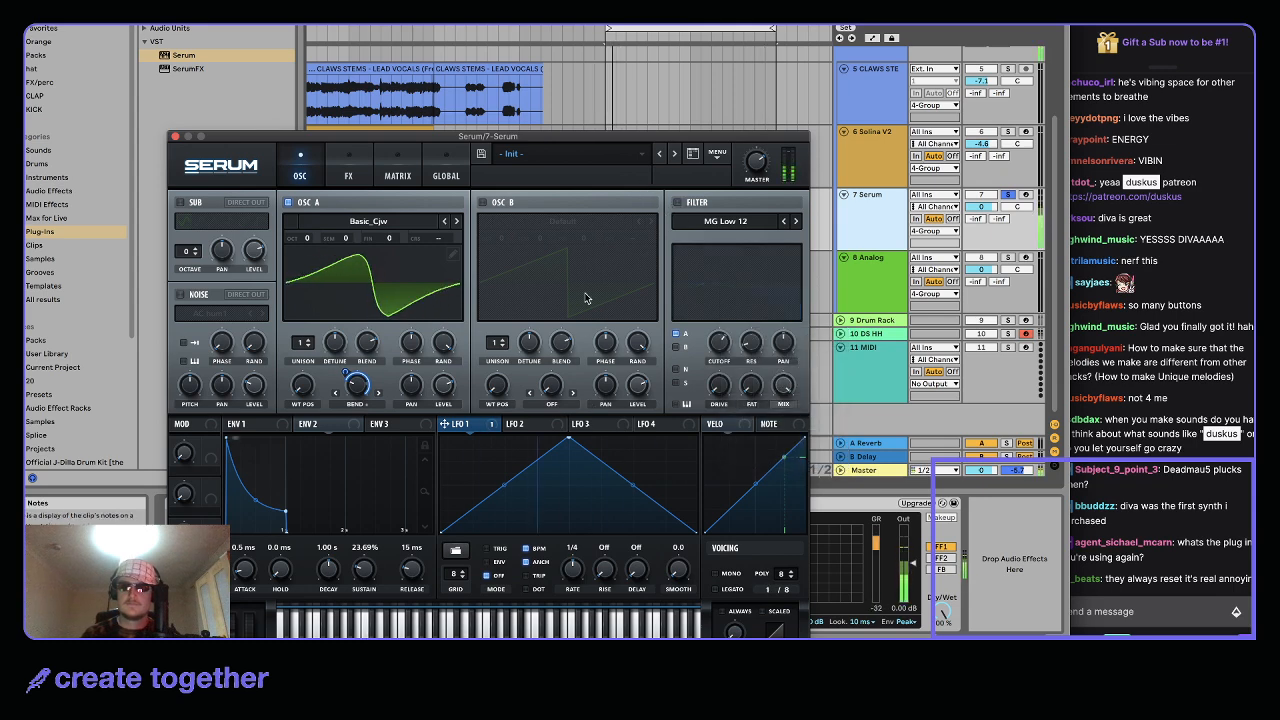
pyautogui.moveTo(566, 445); pyautogui.dragTo(490, 438)
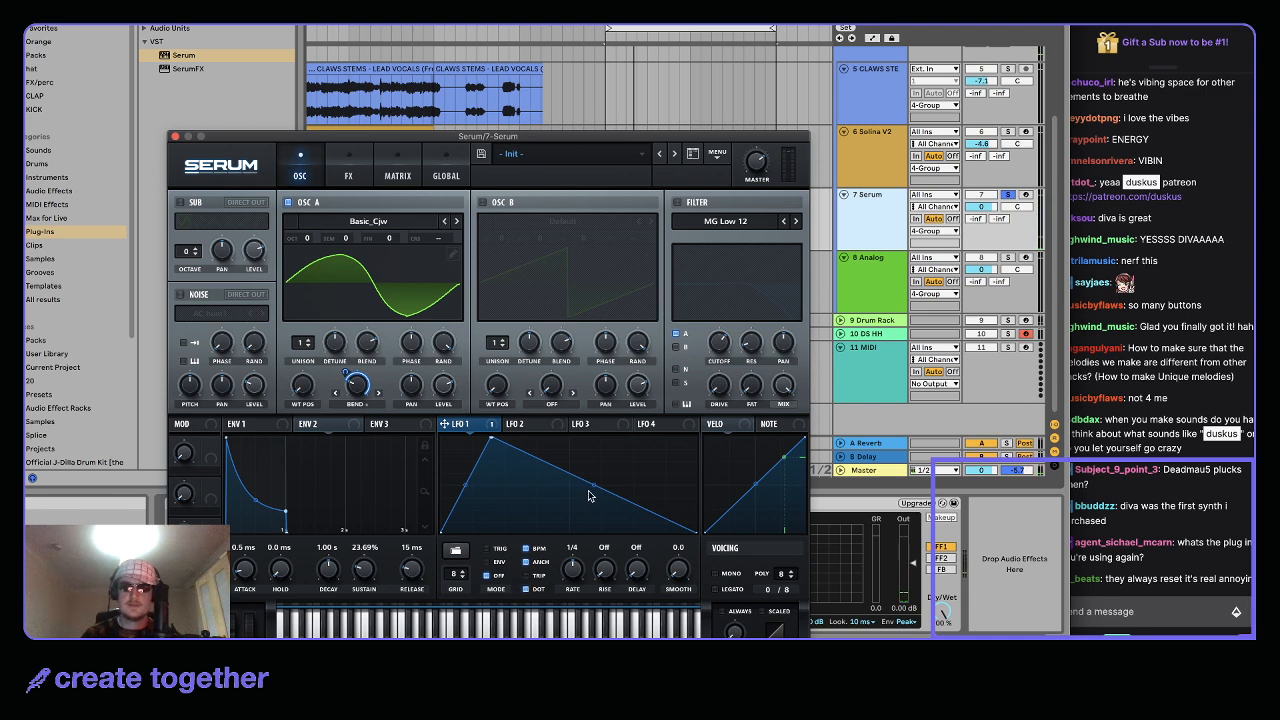
pyautogui.moveTo(593, 490); pyautogui.dragTo(594, 524)
# Raise oscillator A's bend setting, re-enable the filter and modulate its cutoff with LFO 1
pyautogui.moveTo(350, 392); pyautogui.dragTo(346, 340)
pyautogui.press('space')
pyautogui.click(678, 203)
pyautogui.moveTo(444, 426); pyautogui.dragTo(719, 342)
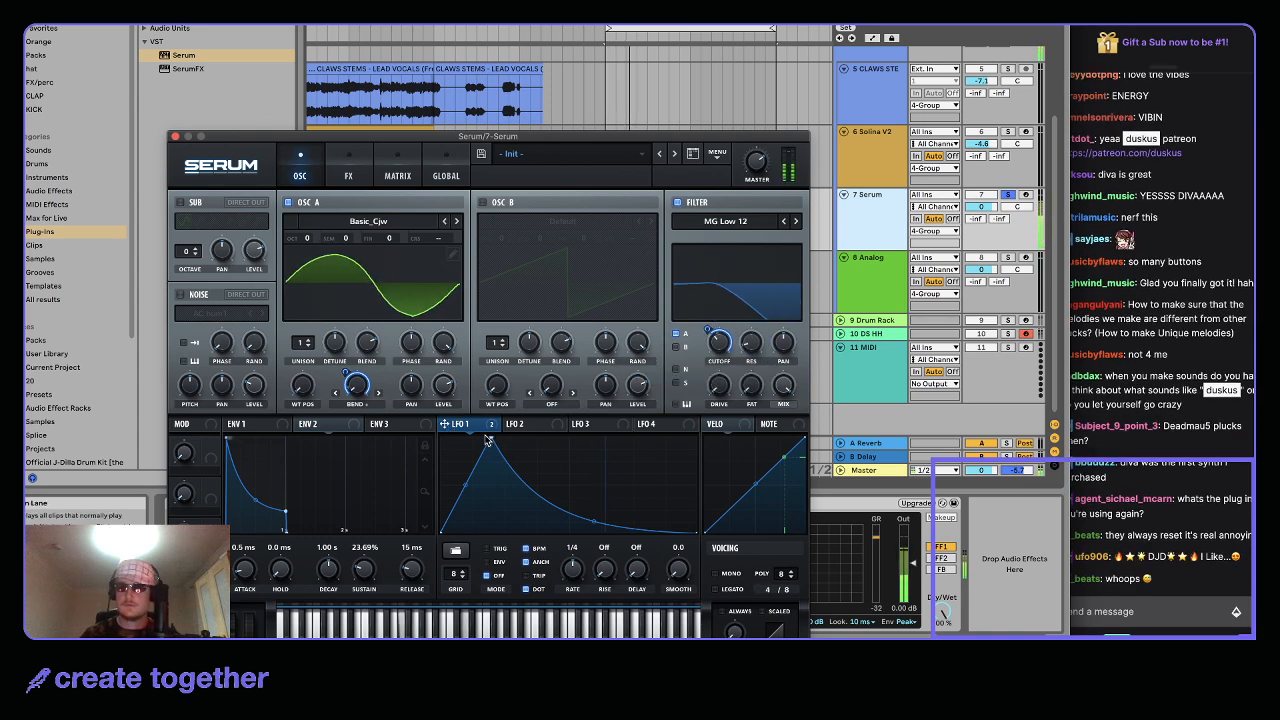
# Move LFO 1's peak almost to its start, refine the decay curve and set its rate to dotted 1/4
pyautogui.moveTo(487, 440); pyautogui.dragTo(475, 438)
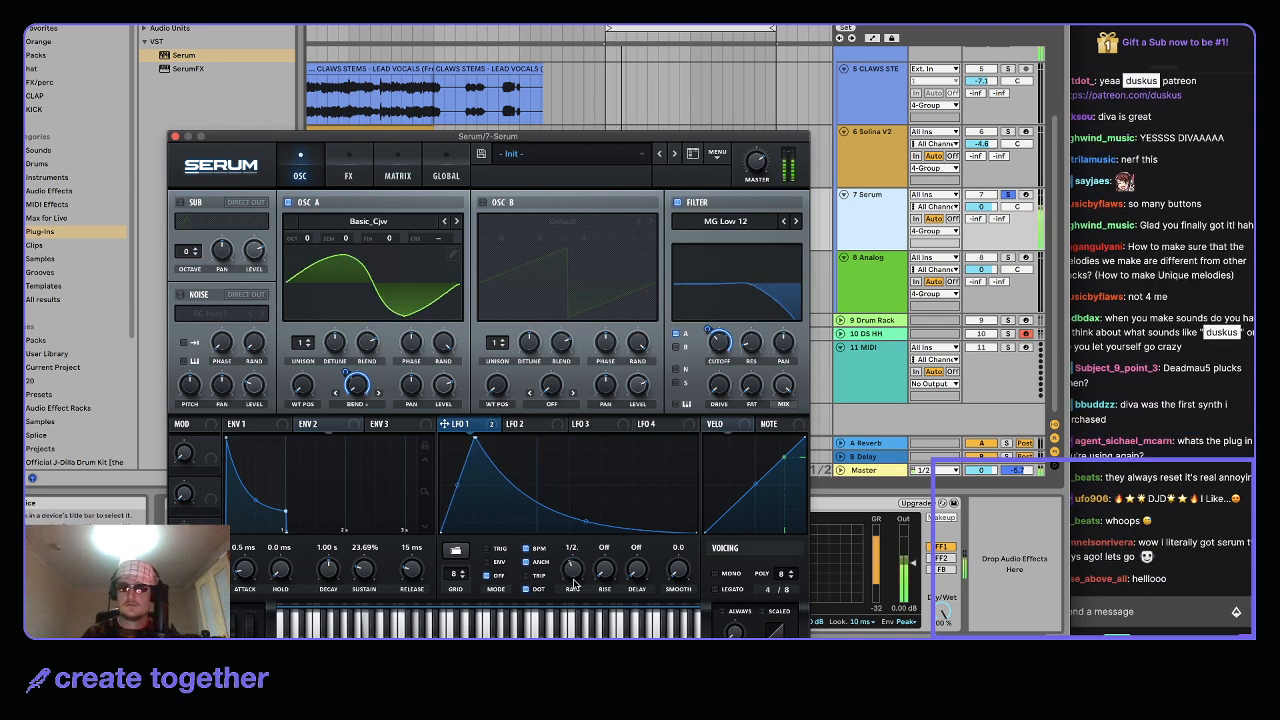
pyautogui.moveTo(573, 580); pyautogui.dragTo(575, 567)
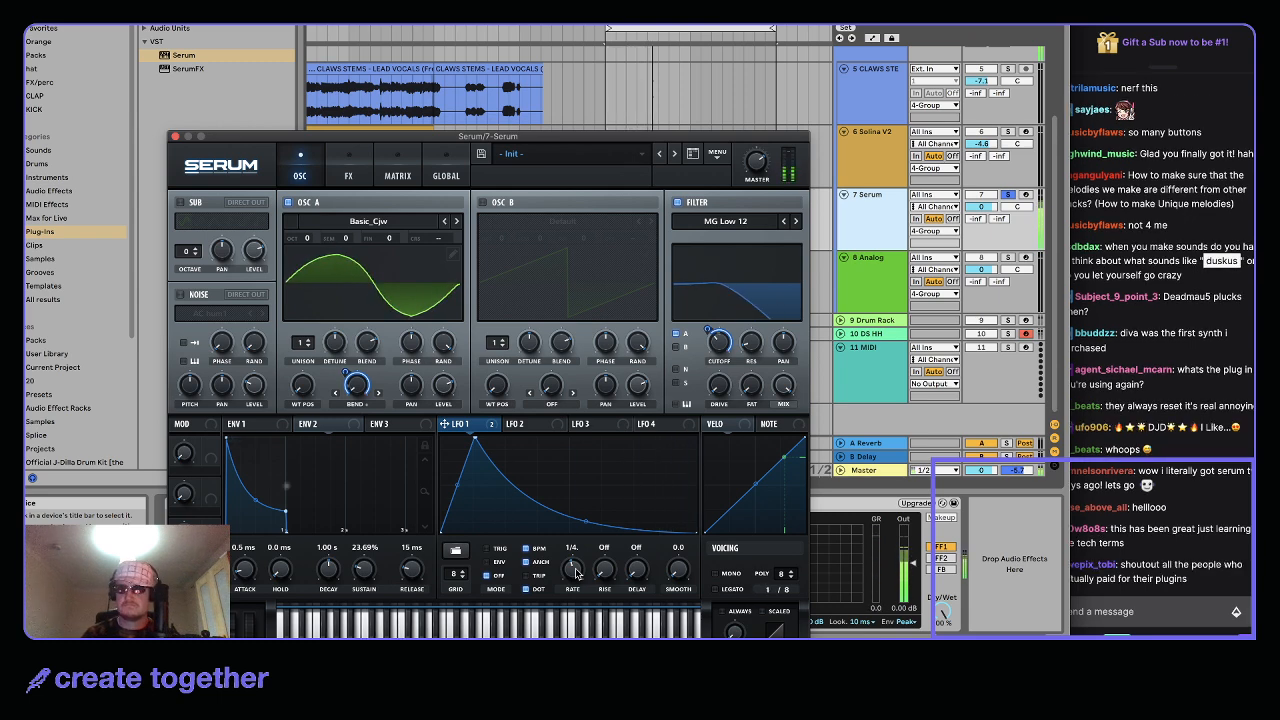
pyautogui.moveTo(474, 441); pyautogui.dragTo(451, 438)
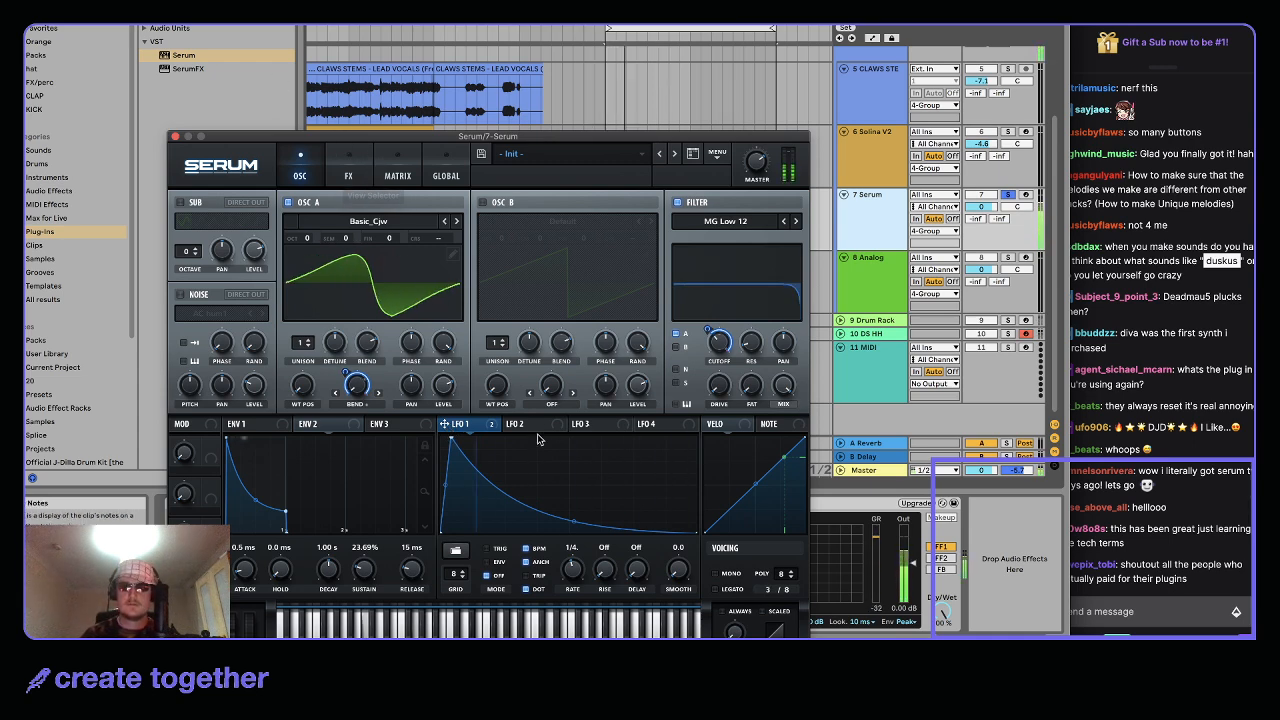
pyautogui.moveTo(574, 521)
pyautogui.mouseDown()
pyautogui.moveTo(582, 489)
pyautogui.moveTo(575, 516)
pyautogui.mouseUp()
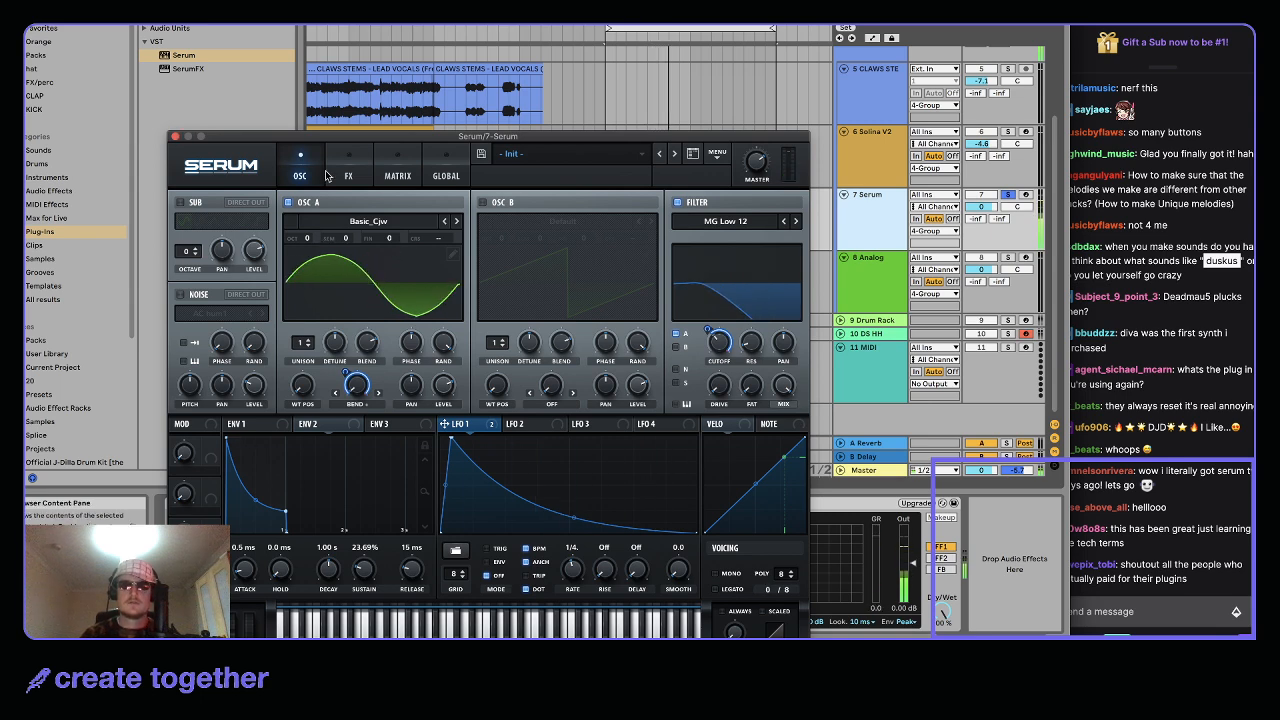
# Enable the filter effect in Serum's effects rack and set its type to Reverb
pyautogui.click(368, 167)
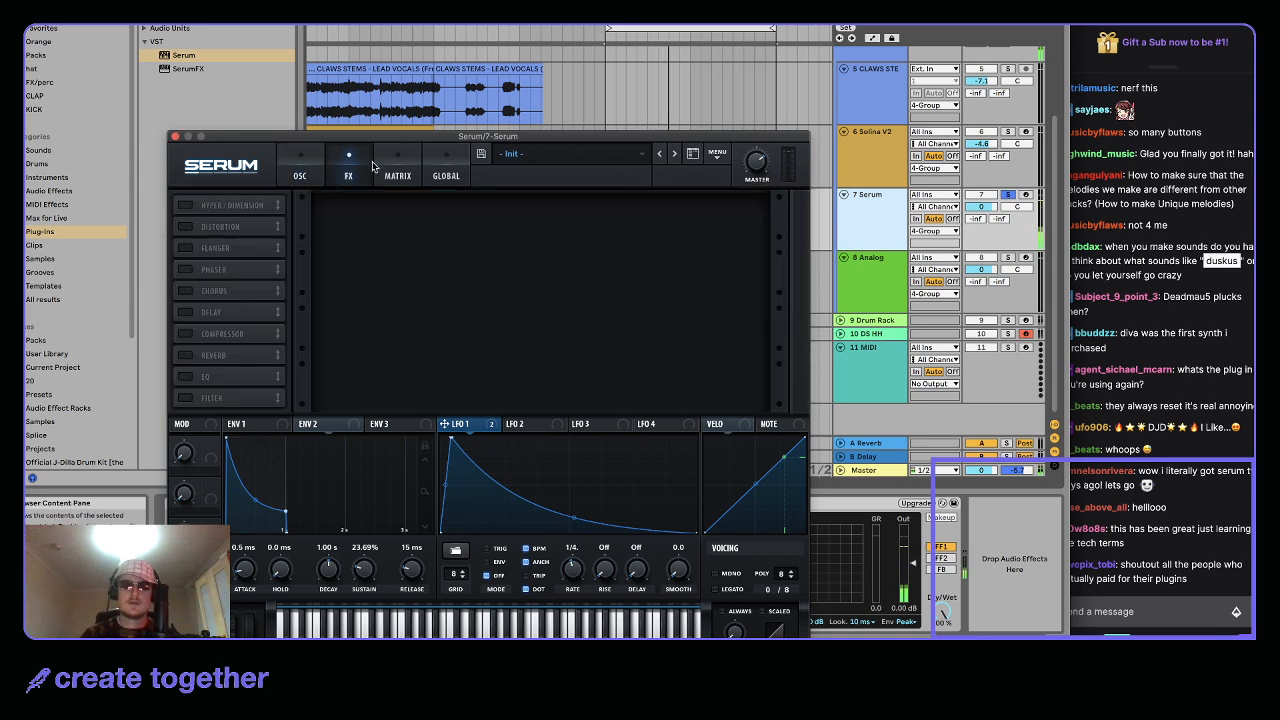
pyautogui.click(184, 399)
pyautogui.click(430, 217)
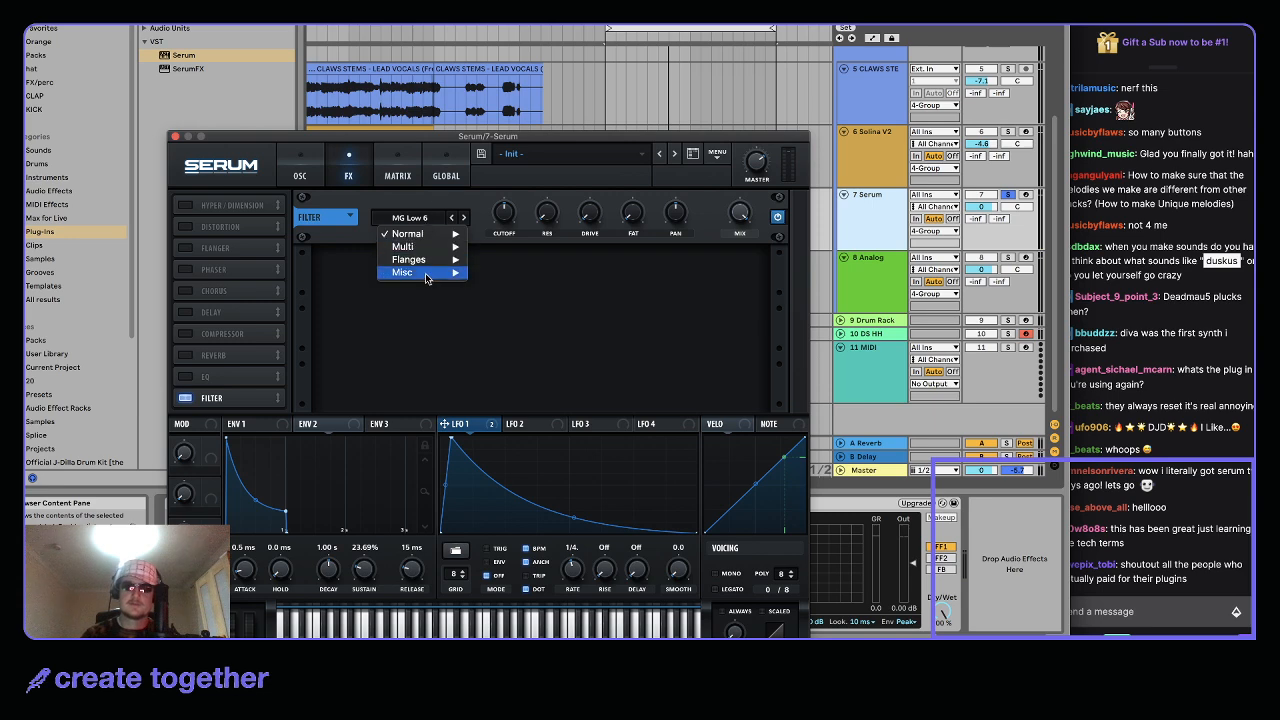
pyautogui.moveTo(423, 272)
pyautogui.click(500, 413)
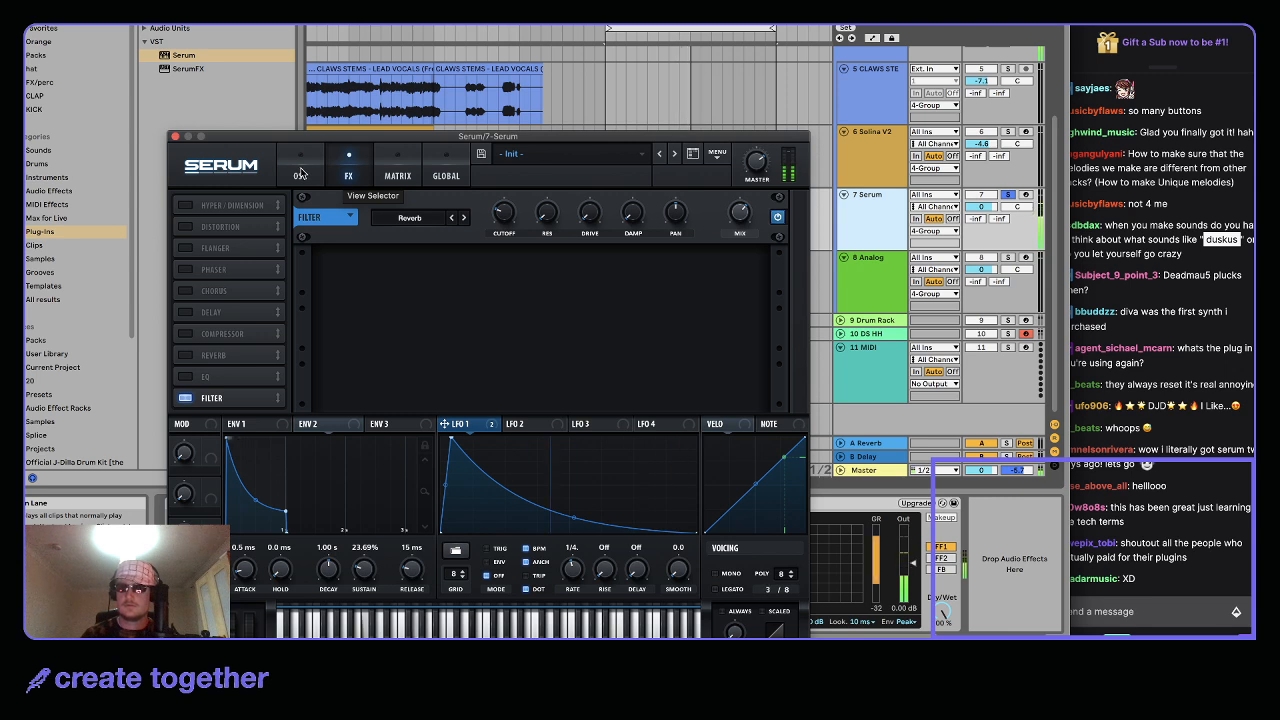
# Unsolo the Serum track, close the synth window and play the looped section with the other tracks
pyautogui.click(1009, 195)
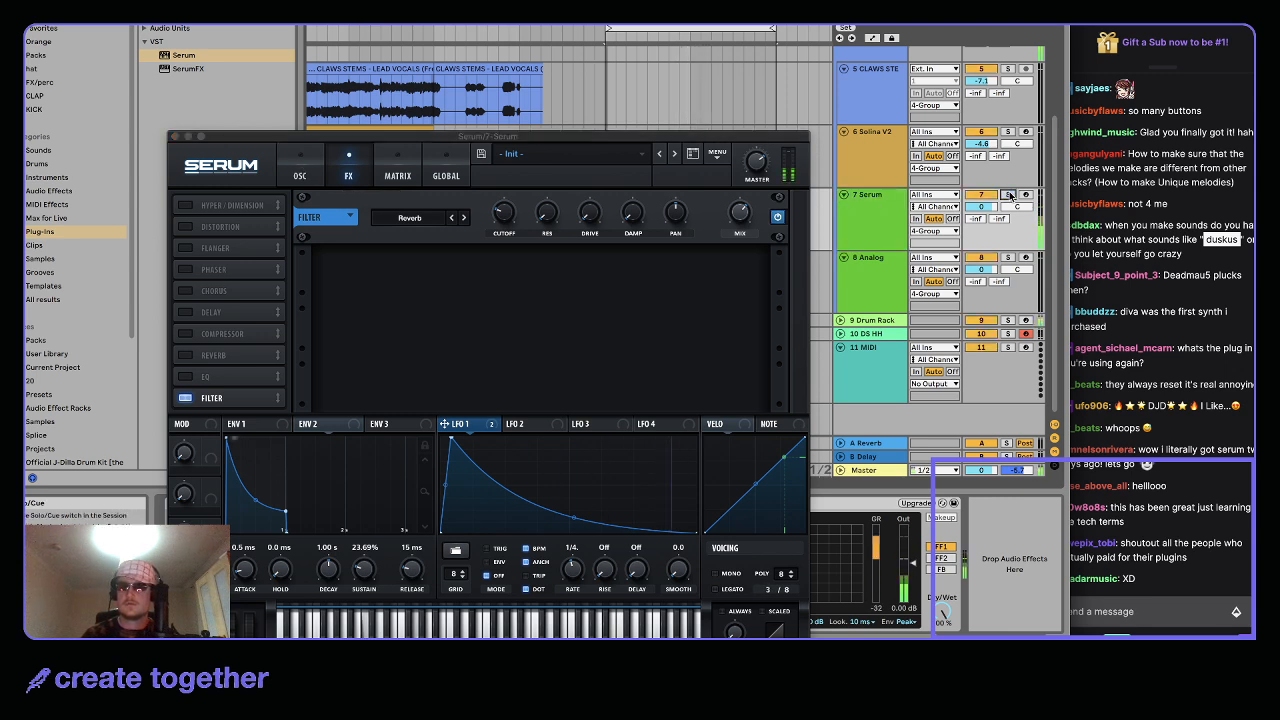
pyautogui.click(756, 165)
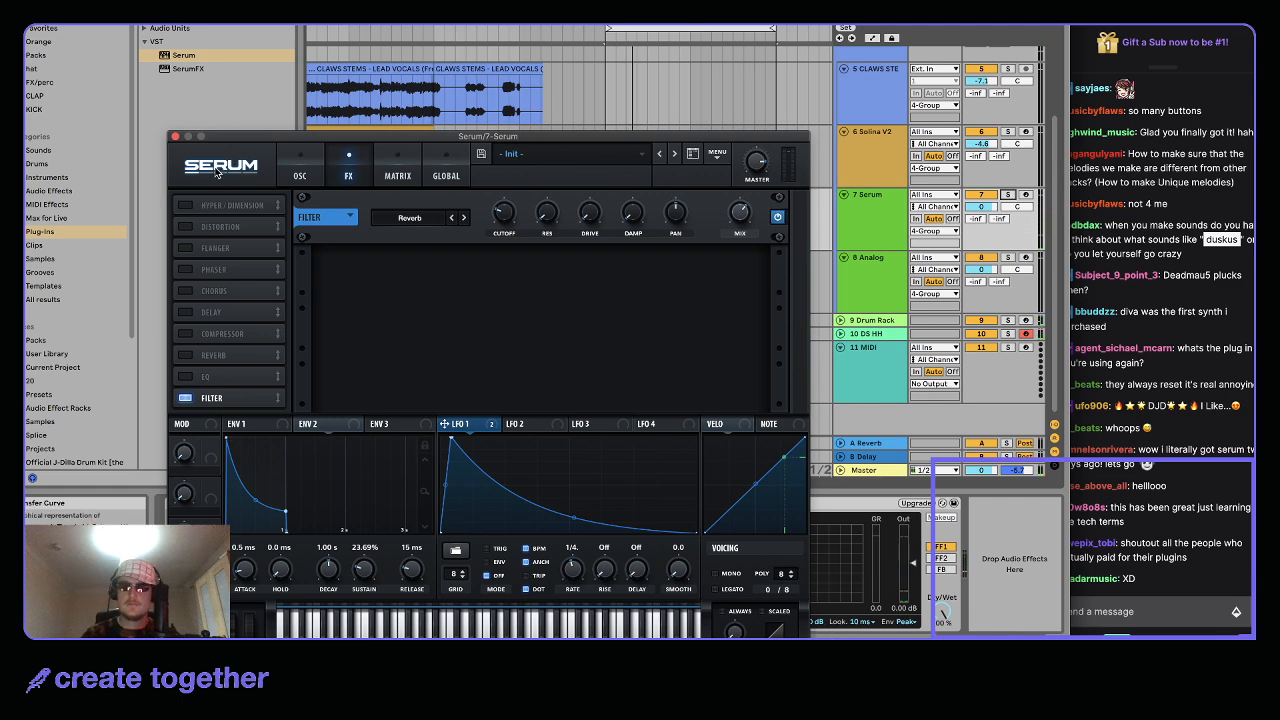
pyautogui.click(175, 137)
pyautogui.click(632, 193)
pyautogui.scroll(-5, 630, 192)
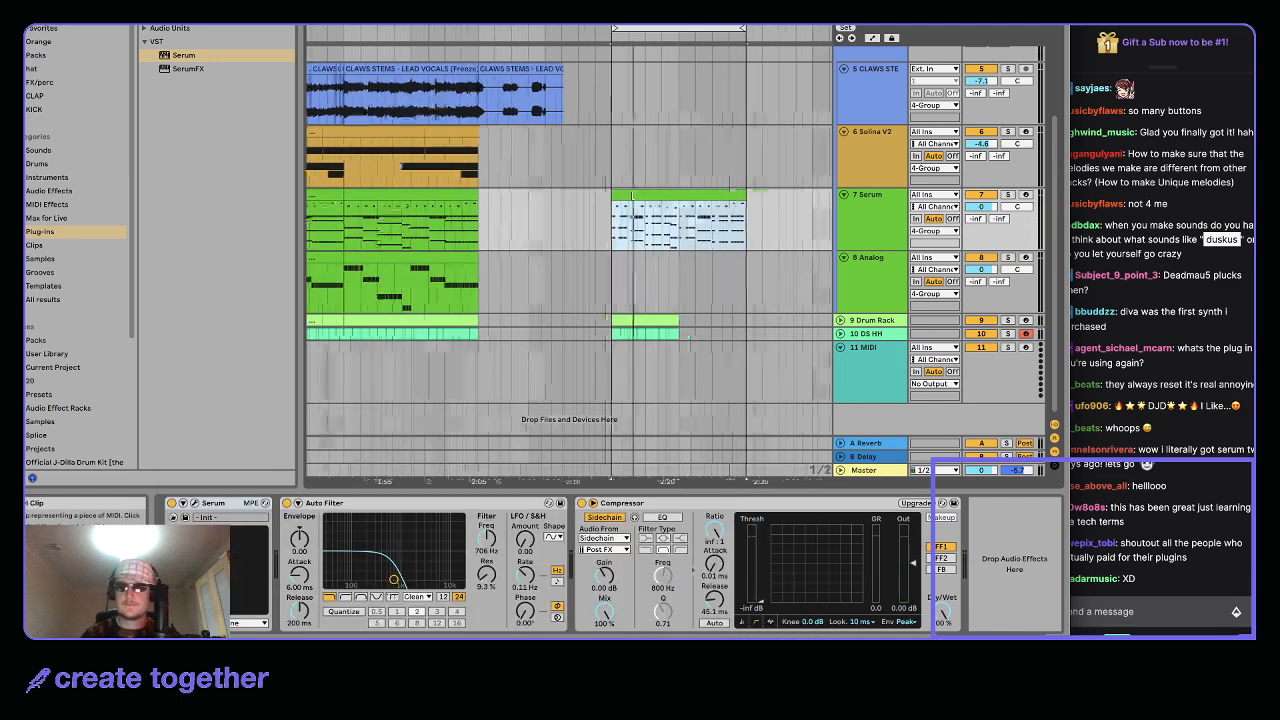
pyautogui.press('space')
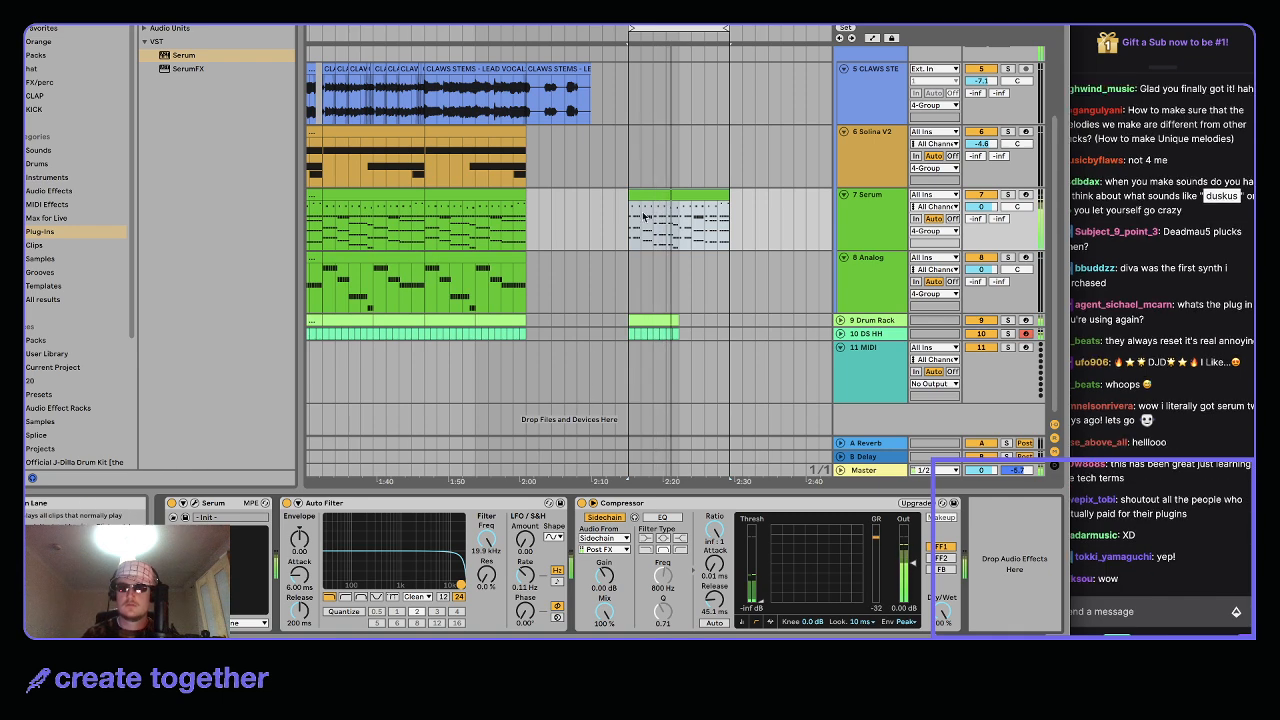
# Duplicate the Drum Rack and DS HH clips under the looped Serum clip so they span its full length
pyautogui.press('space')
pyautogui.moveTo(628, 318); pyautogui.dragTo(677, 337)
pyautogui.press('super+d')
pyautogui.scroll(3, 450, 92)
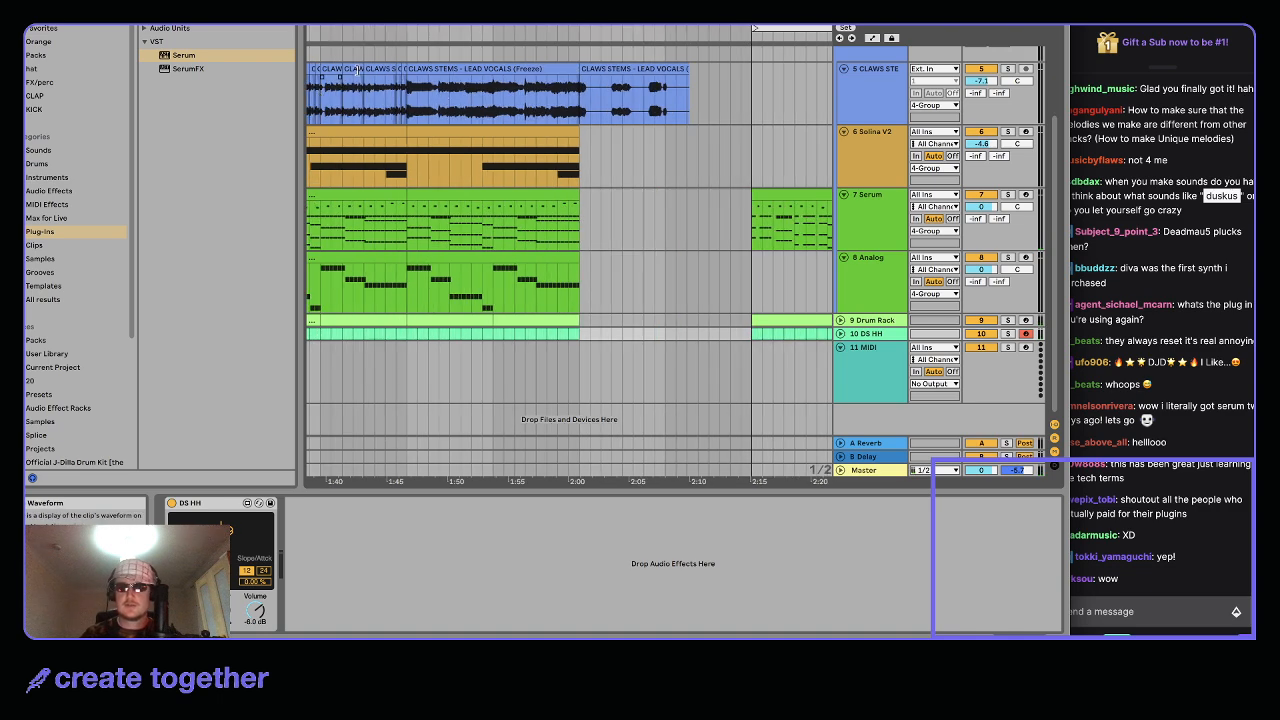
pyautogui.scroll(-3, 657, 143)
pyautogui.hscroll(3, 978, 340)
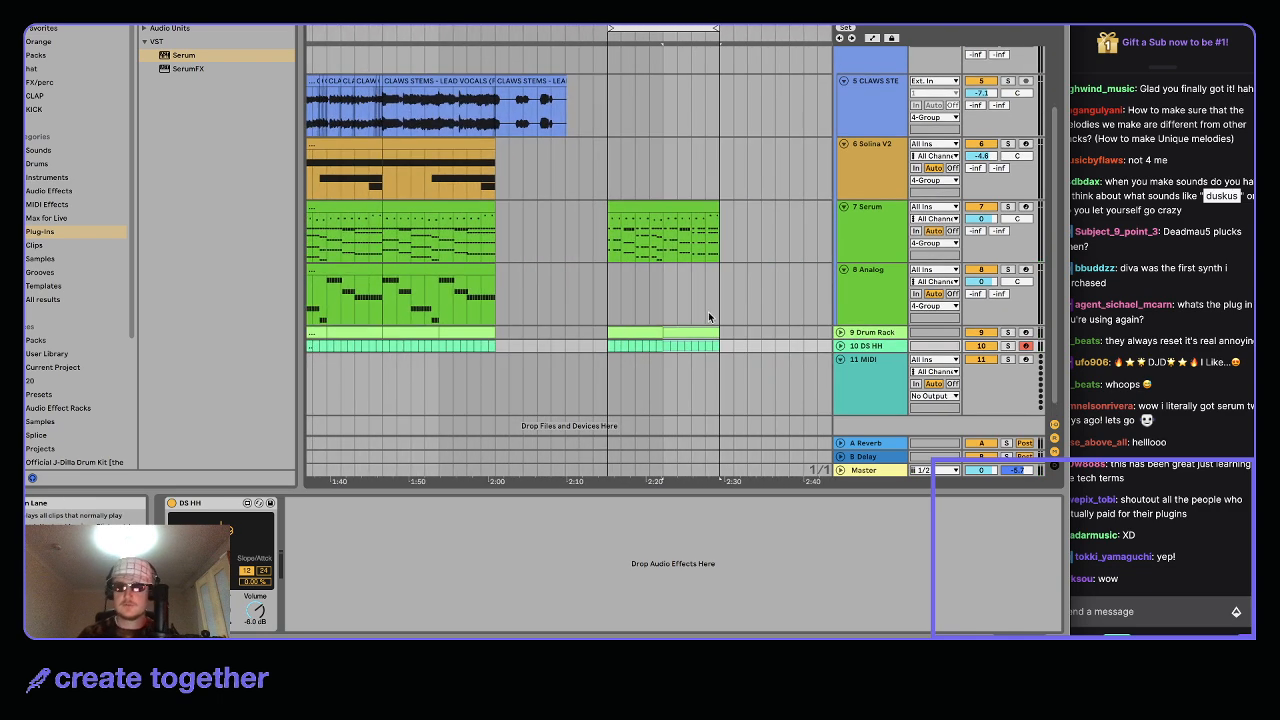
pyautogui.click(695, 332)
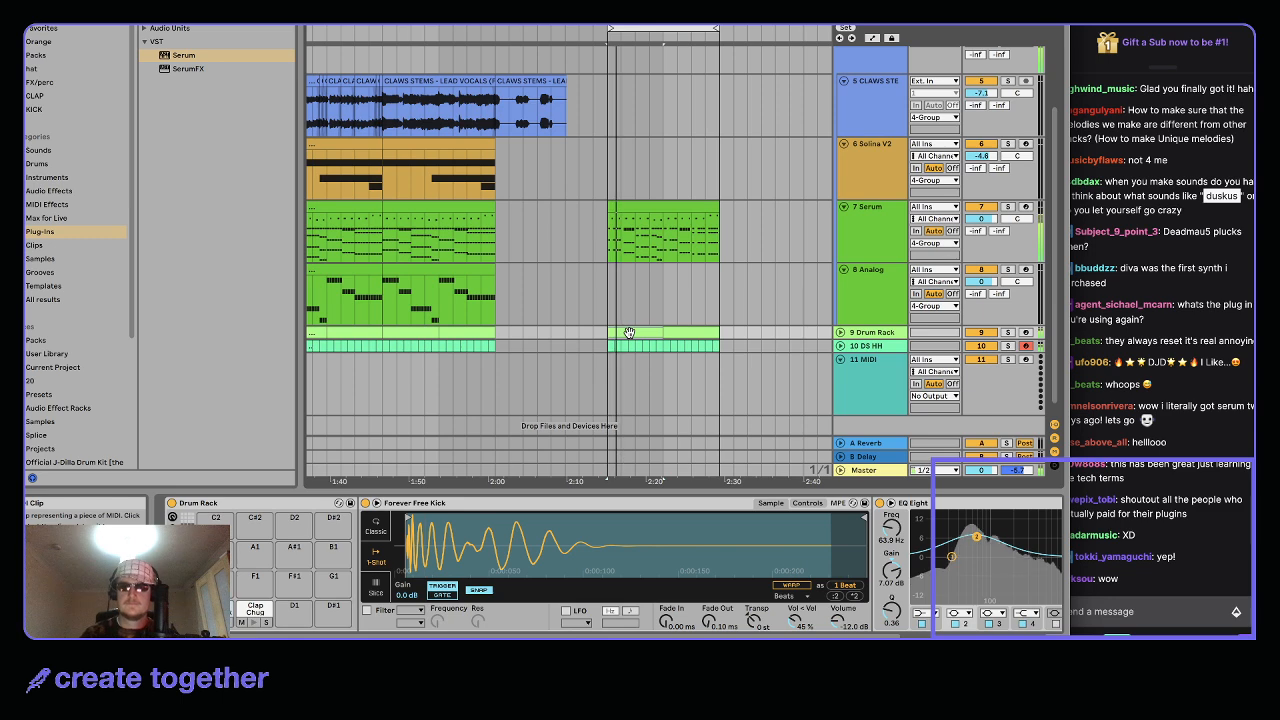
# Solo the Serum track, add MeldaProduction's MVibrato between Serum and Auto Filter, and close its window
pyautogui.click(857, 223)
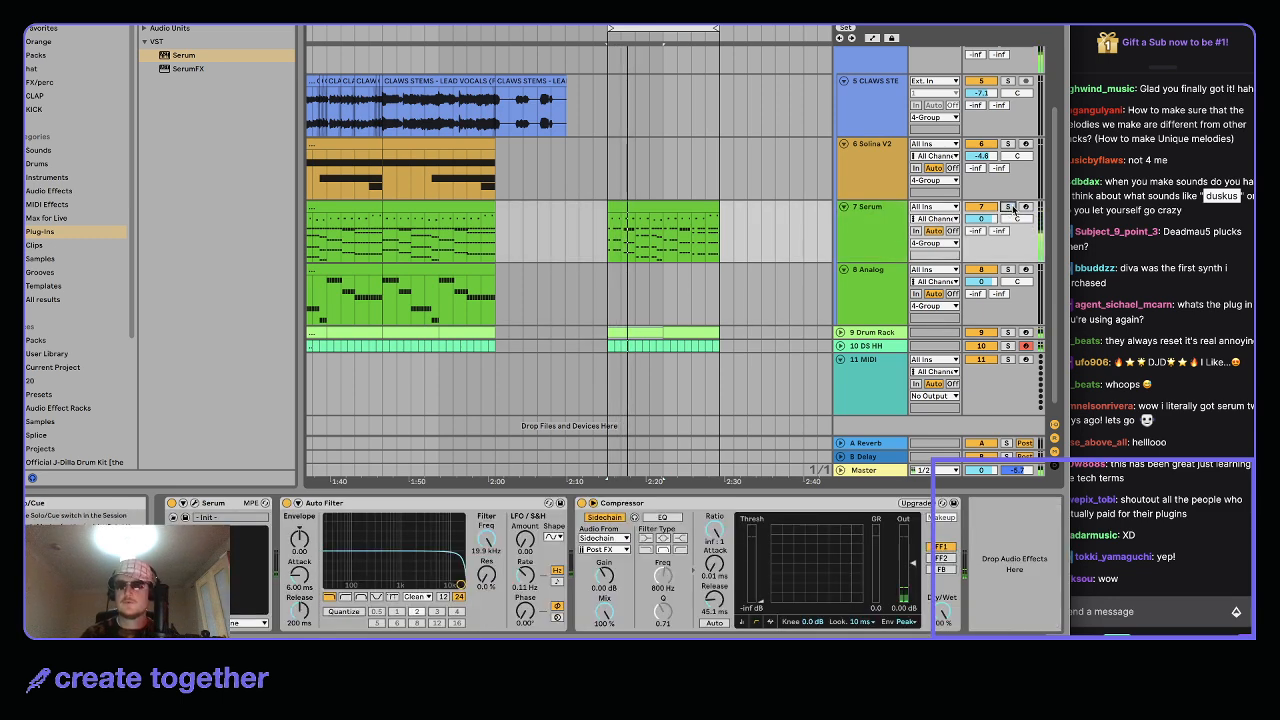
pyautogui.press('super+f')
pyautogui.write('m')
pyautogui.press('BackSpace')
pyautogui.write('fl')
pyautogui.click(152, 56)
pyautogui.click(158, 69)
pyautogui.doubleClick(205, 82)
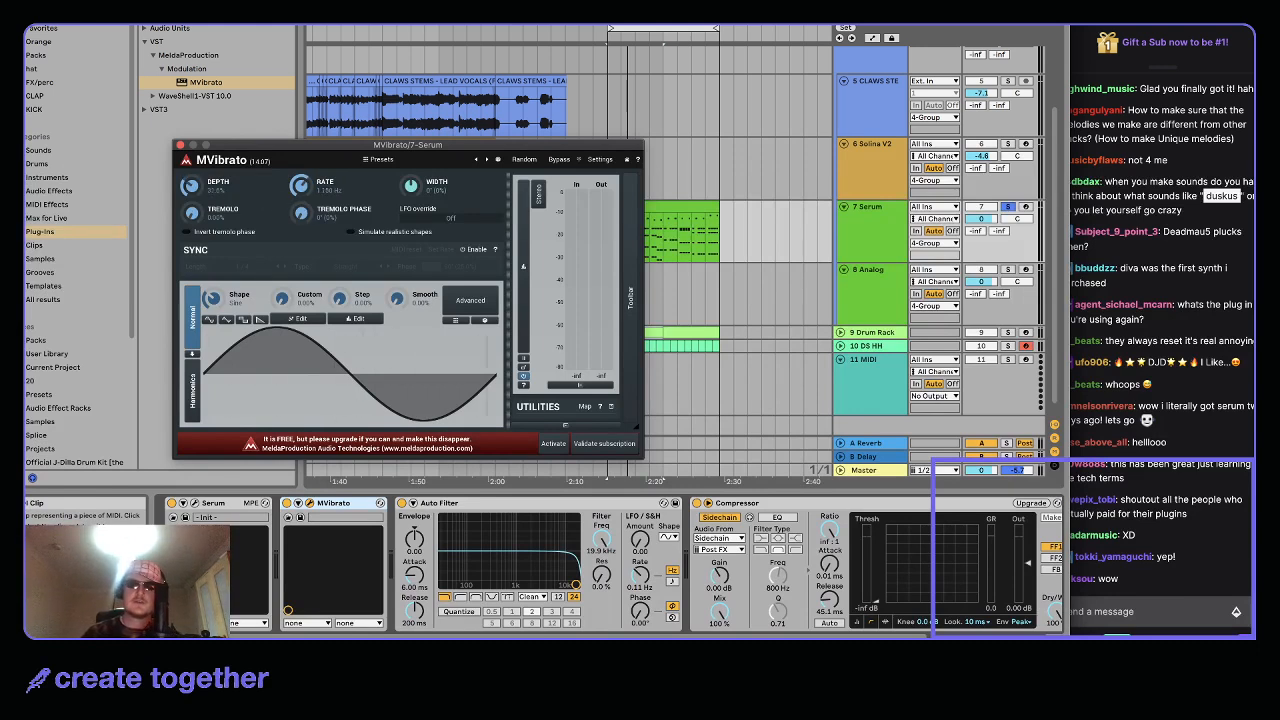
pyautogui.click(181, 145)
pyautogui.scroll(5, 687, 214)
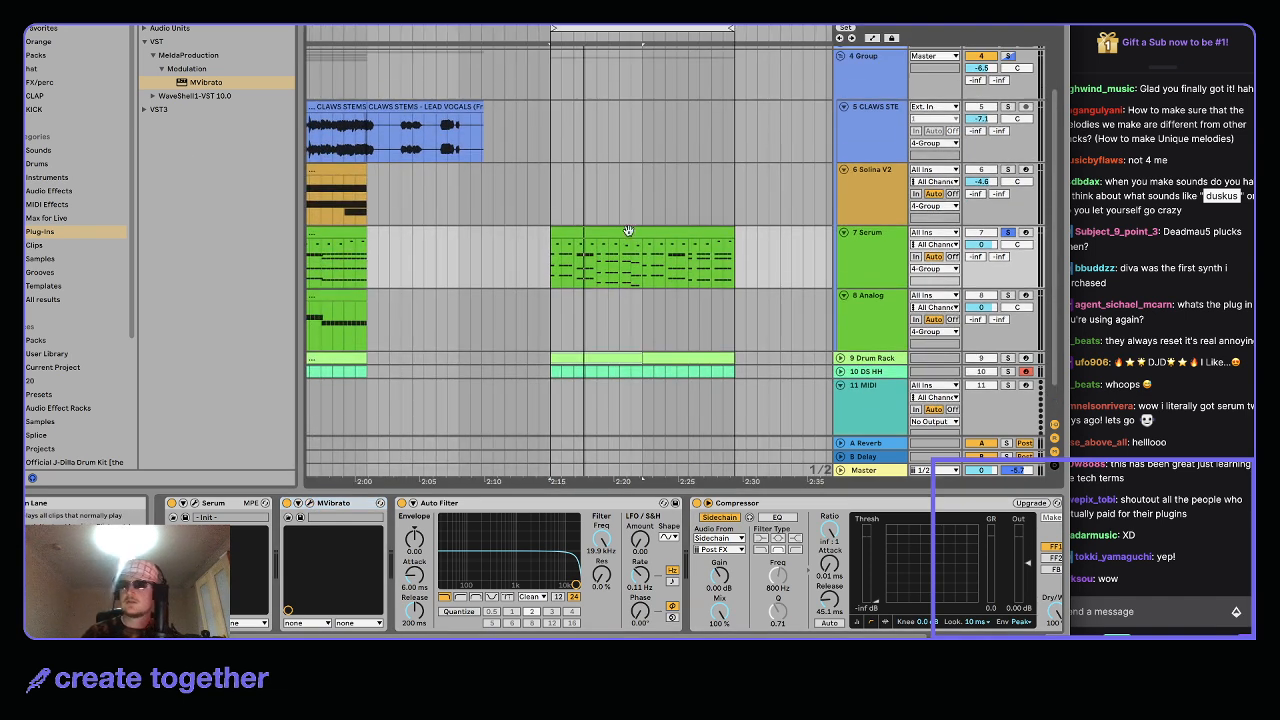
pyautogui.click(624, 224)
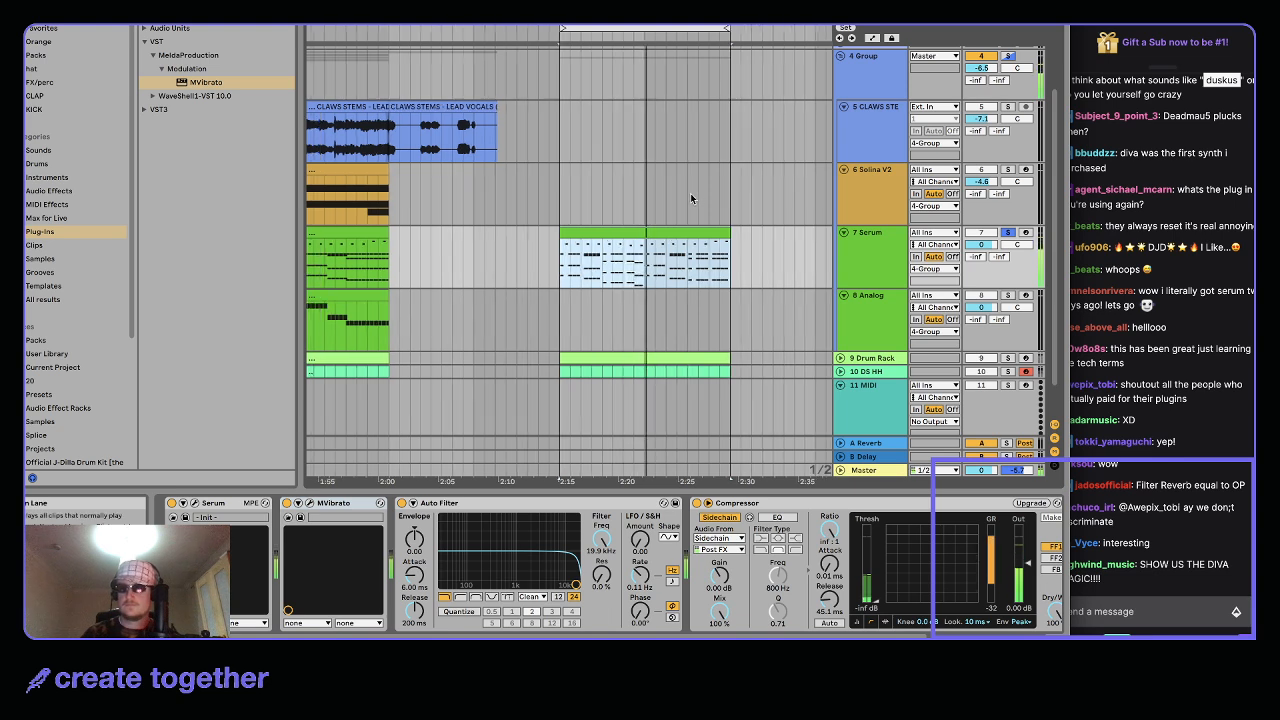
pyautogui.click(677, 252)
pyautogui.click(665, 231)
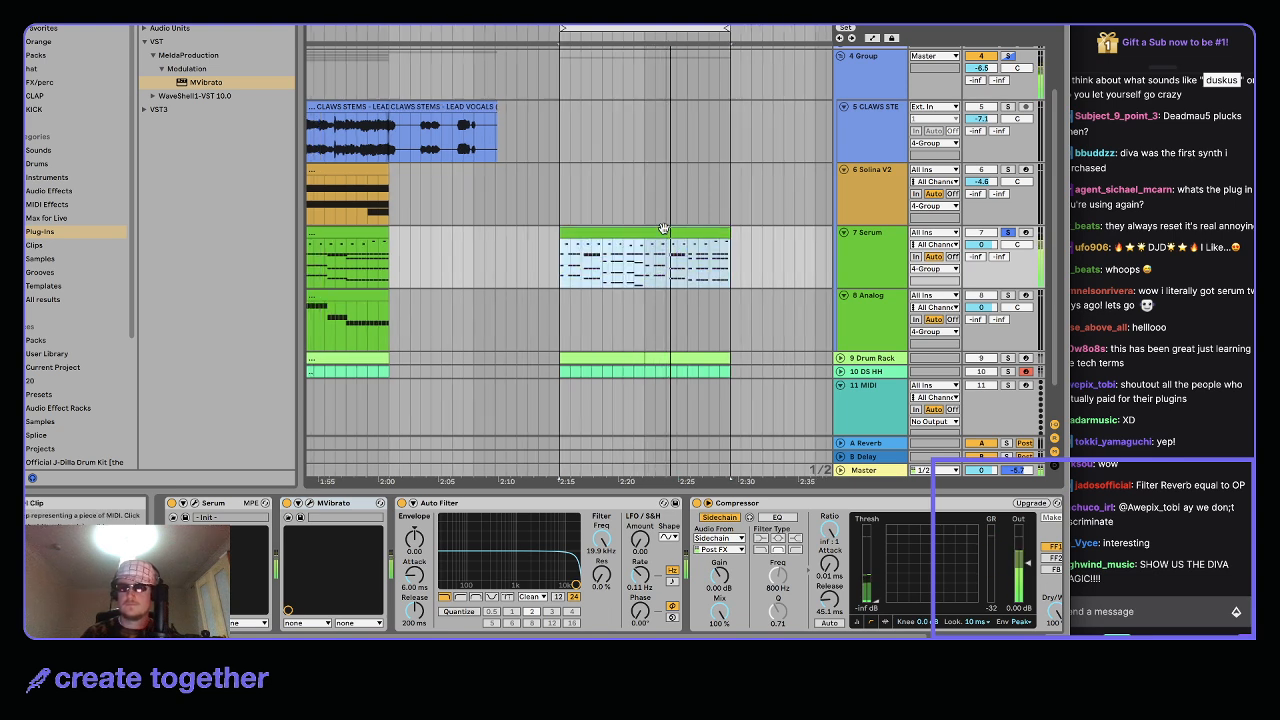
pyautogui.scroll(-1, 664, 230)
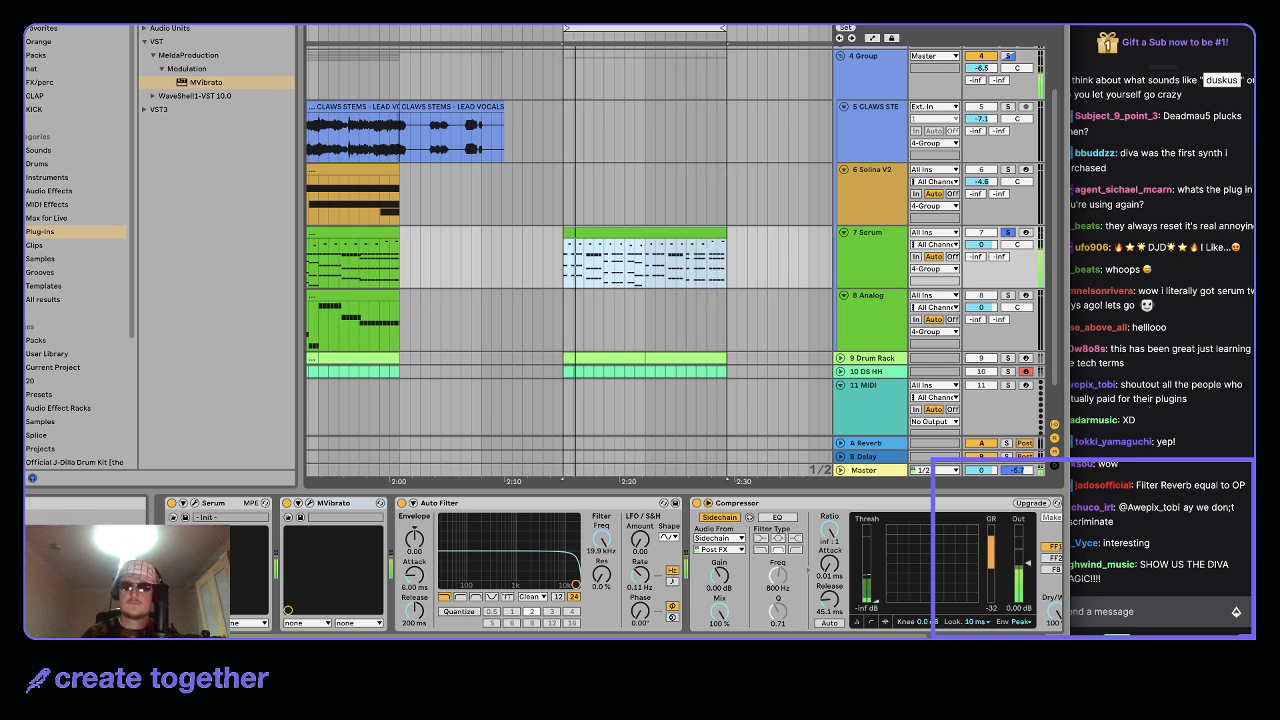
# Clear the browser's search filter, solo the CLAWS STEMS vocal track and listen to different sections of its clips
pyautogui.click(287, 14)
pyautogui.scroll(3, 515, 140)
pyautogui.scroll(-5, 540, 218)
pyautogui.scroll(3, 540, 218)
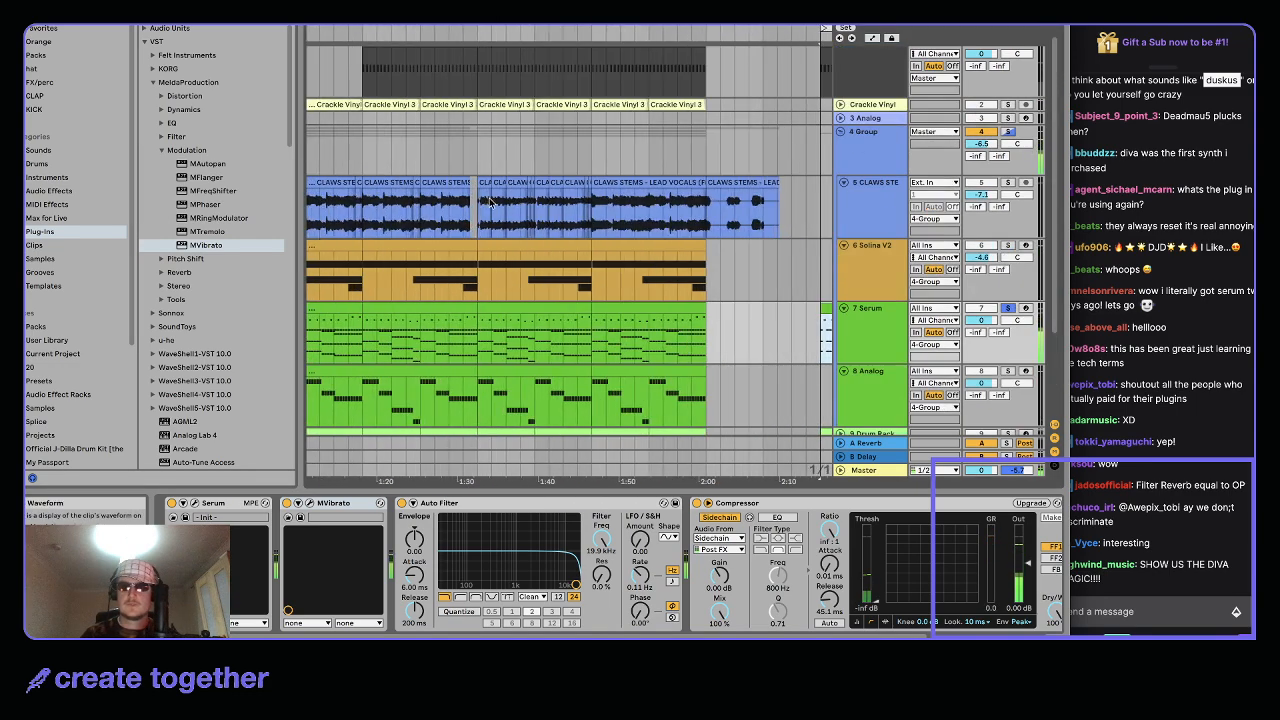
pyautogui.click(475, 190)
pyautogui.hscroll(-2, 430, 195)
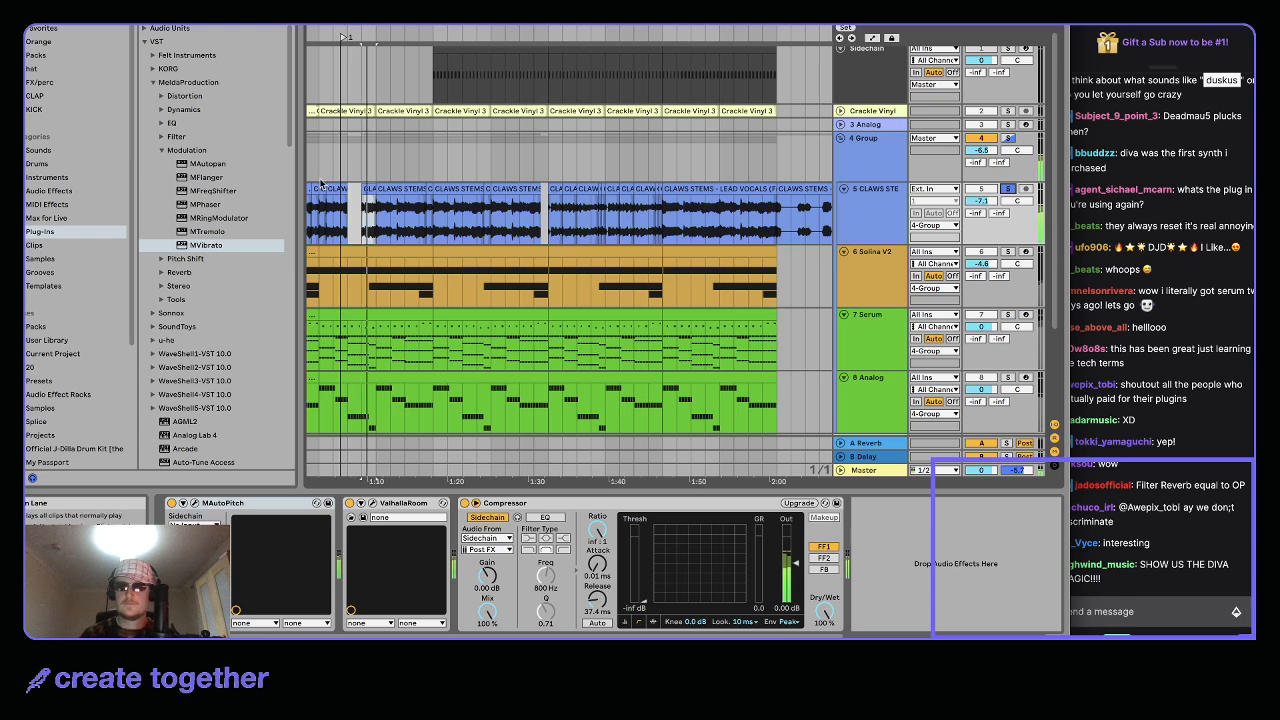
pyautogui.hscroll(-2, 400, 205)
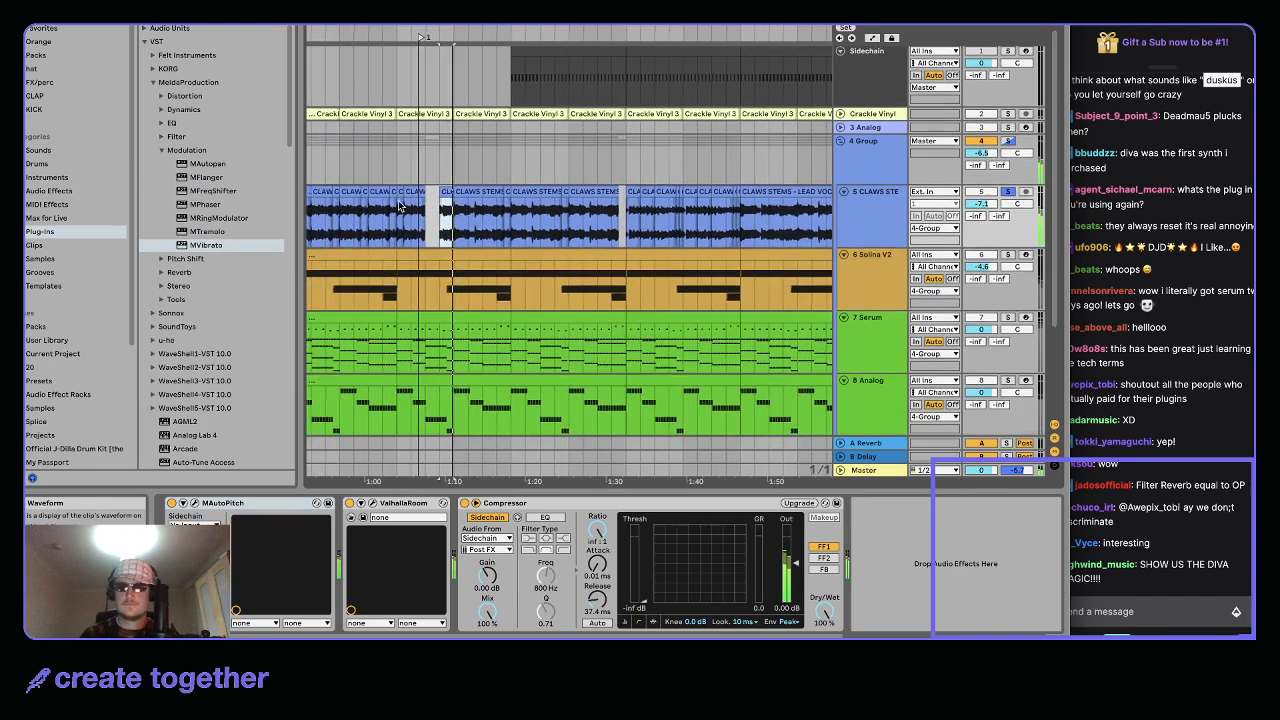
pyautogui.click(630, 205)
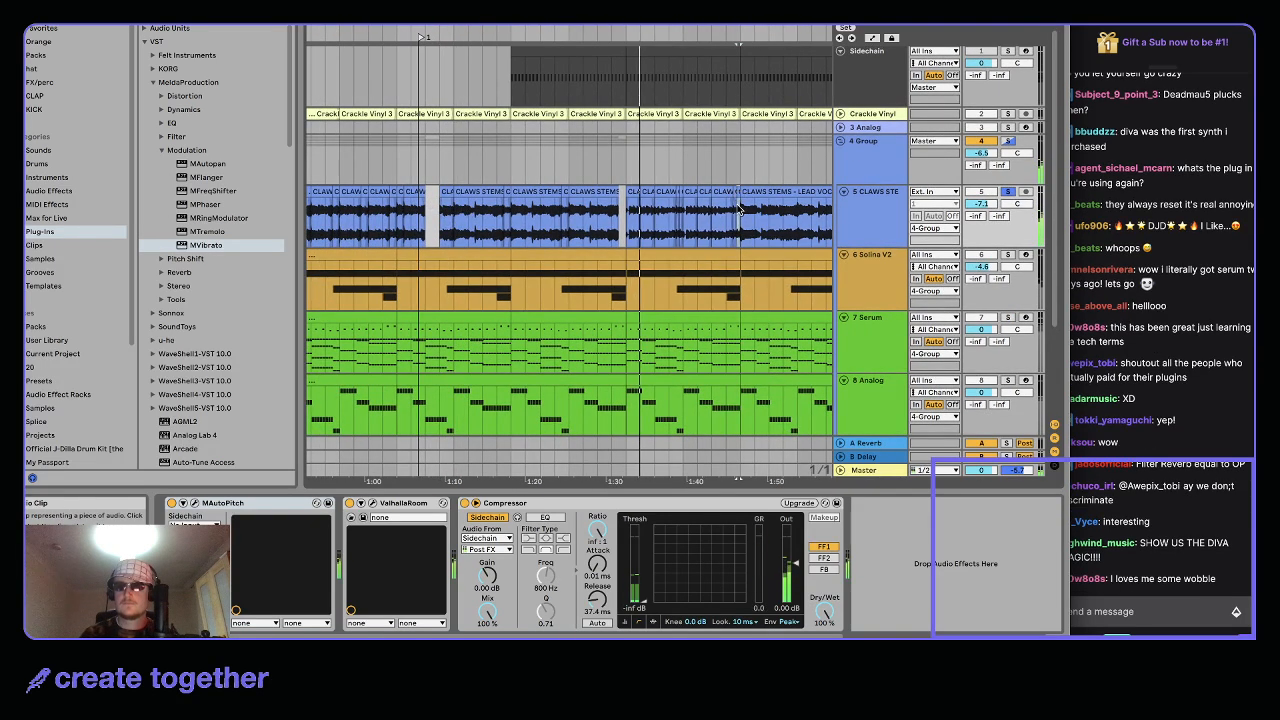
# Copy the vocal clips from about 1:32 to 1:46 and paste them on the same track at the loop start
pyautogui.moveTo(630, 208); pyautogui.dragTo(735, 228)
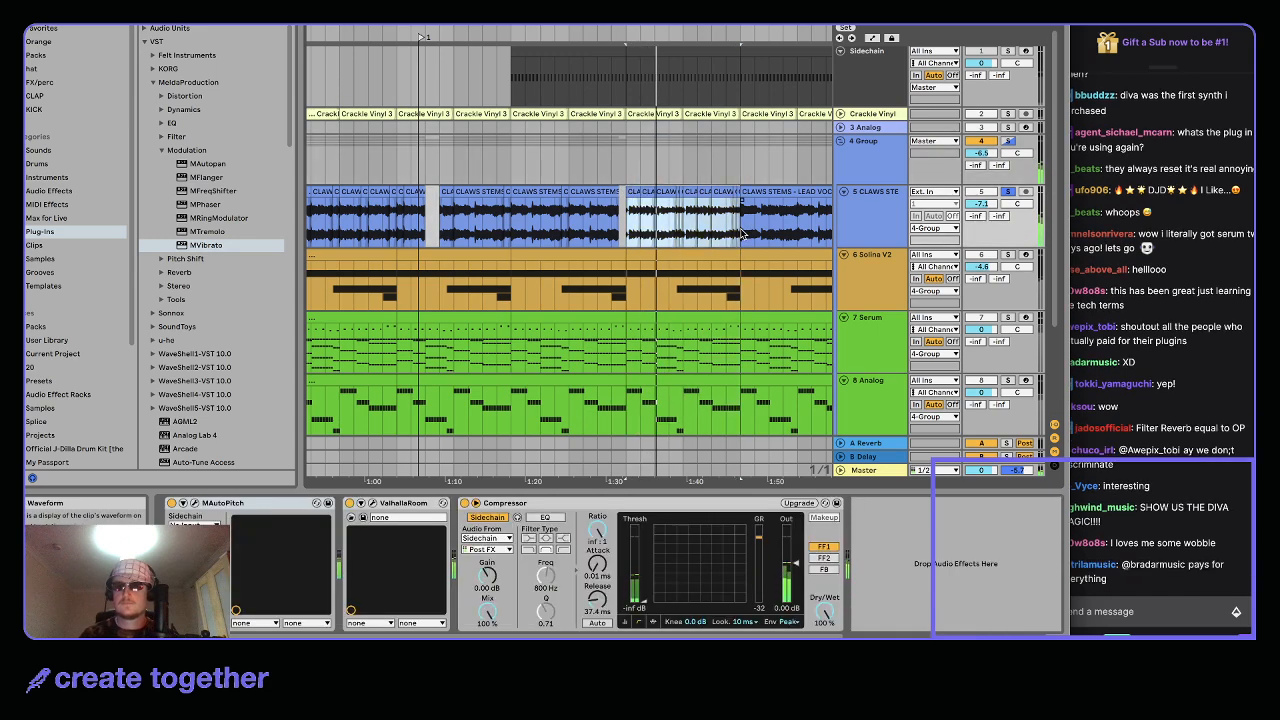
pyautogui.hscroll(7, 726, 230)
pyautogui.click(635, 205)
pyautogui.press('super+v')
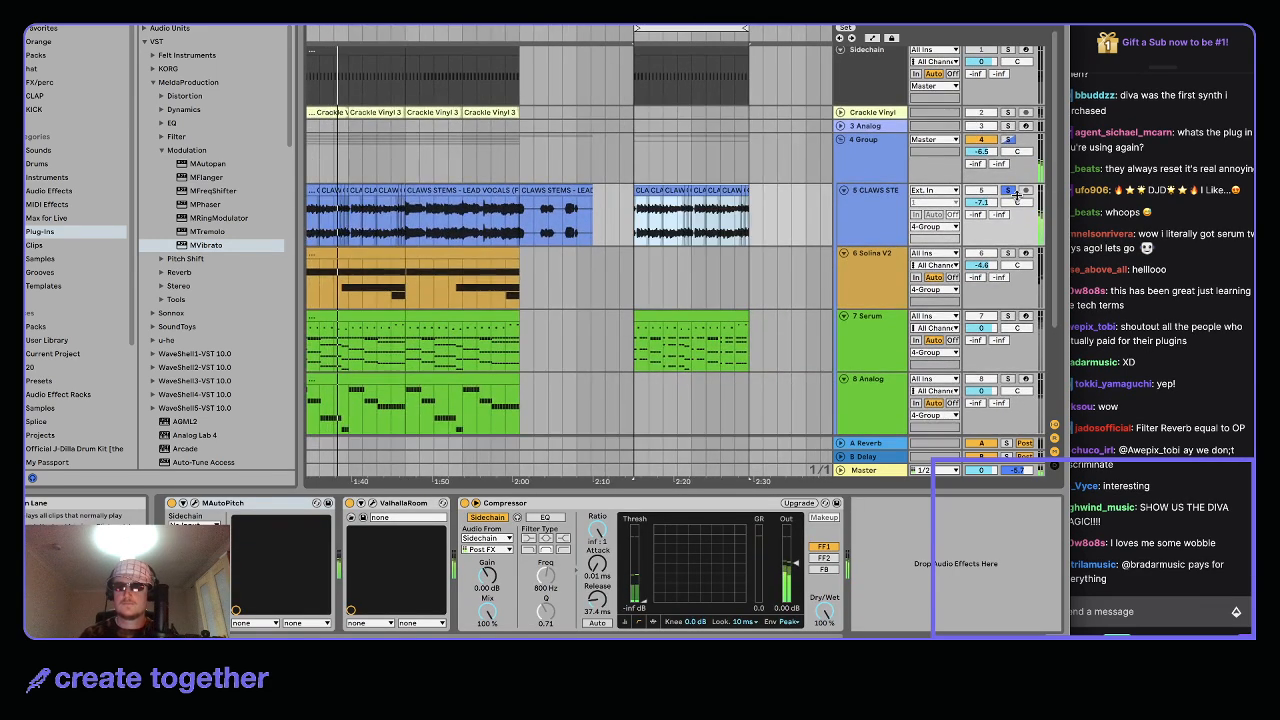
# Unsolo the CLAWS STEMS vocal track, restart playback and lower the track's volume to -11.8 dB
pyautogui.click(1008, 190)
pyautogui.press('space')
pyautogui.press('space')
pyautogui.moveTo(981, 202); pyautogui.dragTo(981, 225)
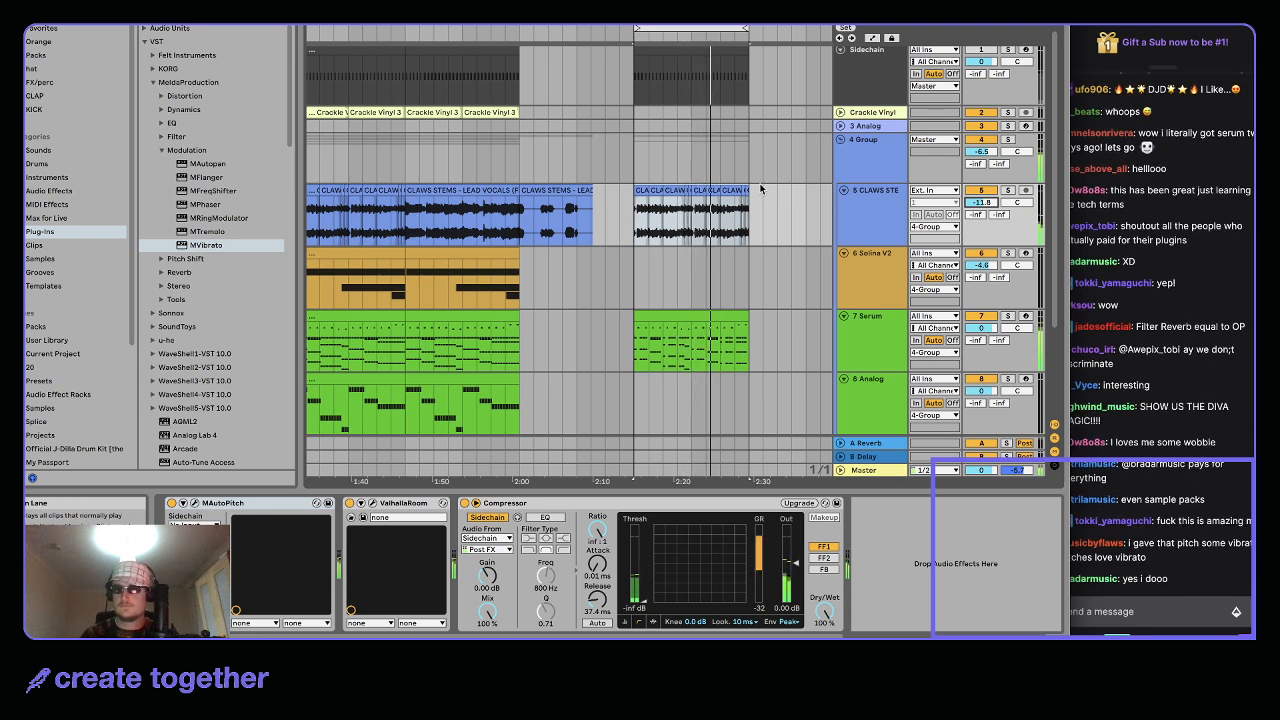
# Consolidate the pasted vocal clips across the loop on the CLAWS STEMS track into one clip
pyautogui.click(653, 189)
pyautogui.moveTo(749, 199); pyautogui.dragTo(635, 208)
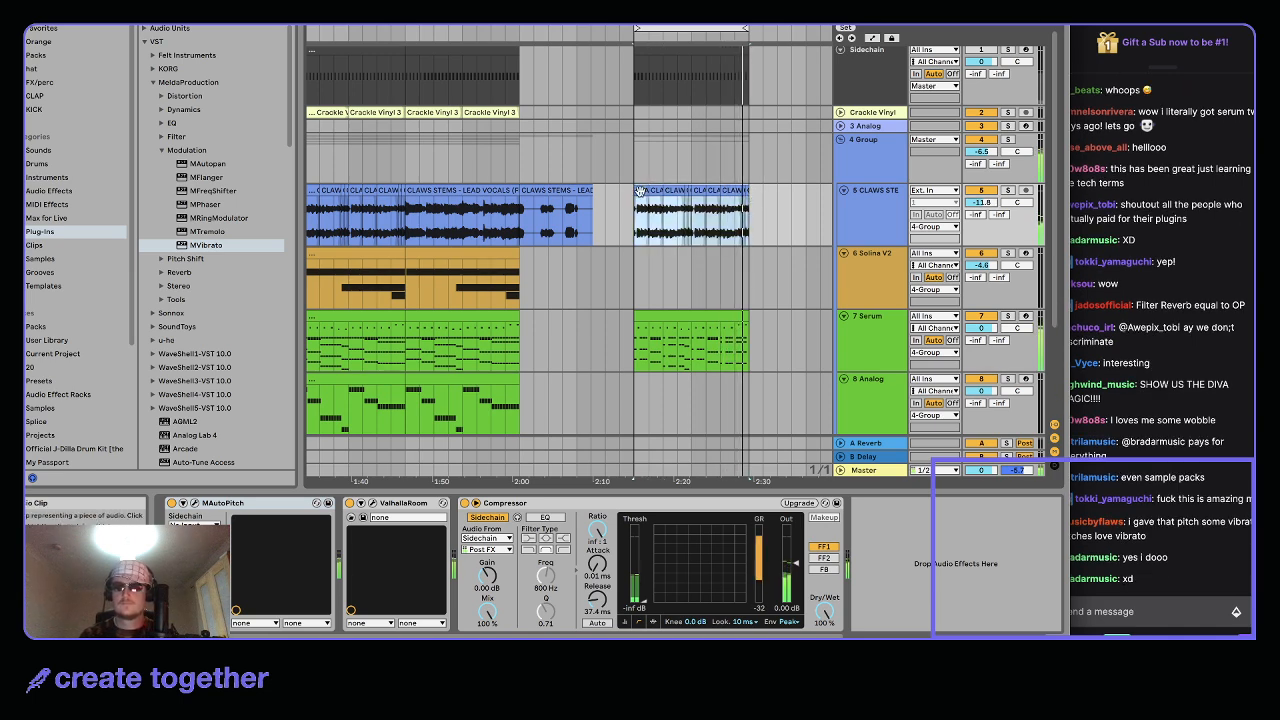
pyautogui.press('super+j')
# In the consolidated vocal clip's Beats warp settings, turn transient looping off and lower the transient envelope to roughly half during playback
pyautogui.click(642, 337)
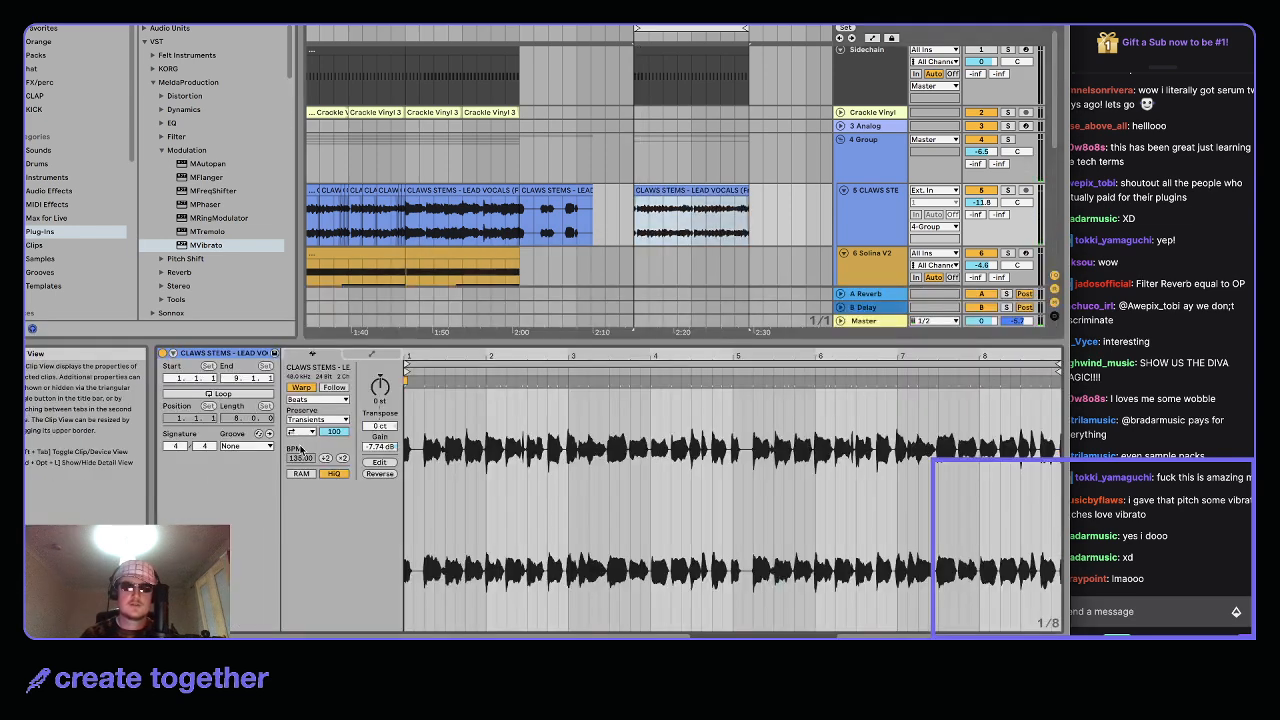
pyautogui.click(304, 431)
pyautogui.click(296, 445)
pyautogui.press('space')
pyautogui.moveTo(334, 432); pyautogui.dragTo(334, 478)
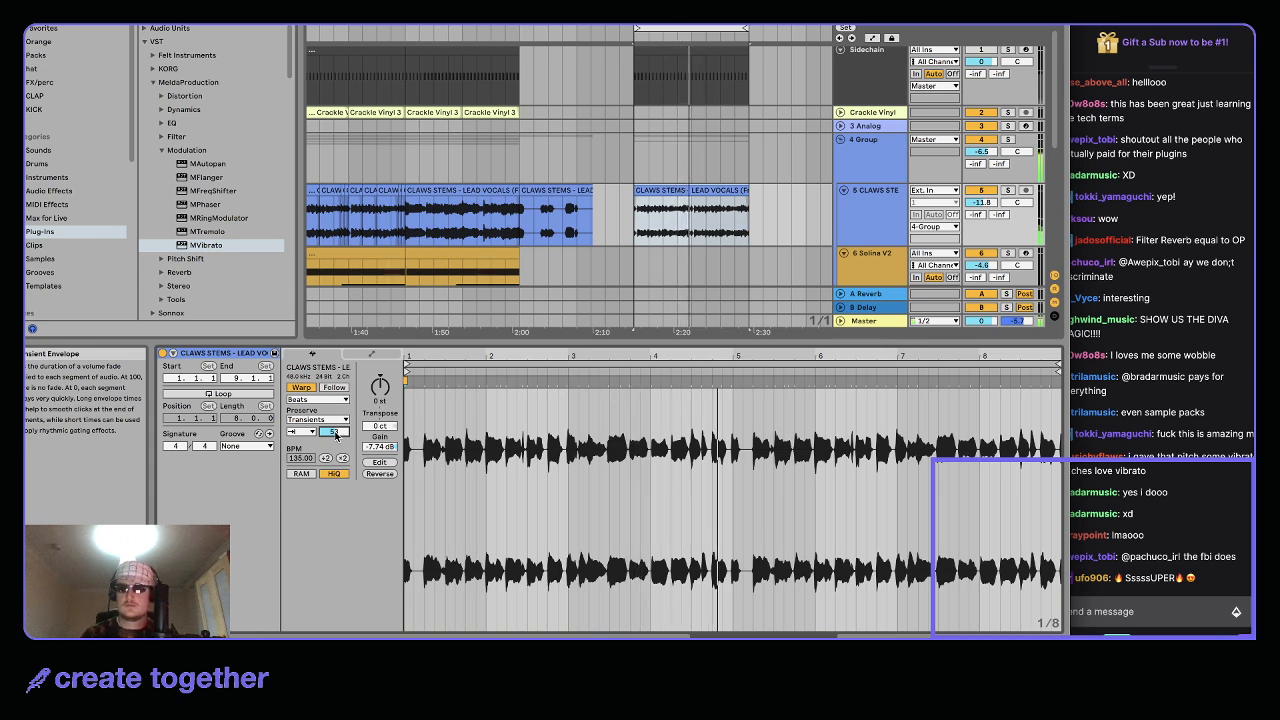
# Solo the Serum track and check the notes in its looped MIDI clip
pyautogui.hotkey('shift', 'Tab')
pyautogui.scroll(-3, 799, 183)
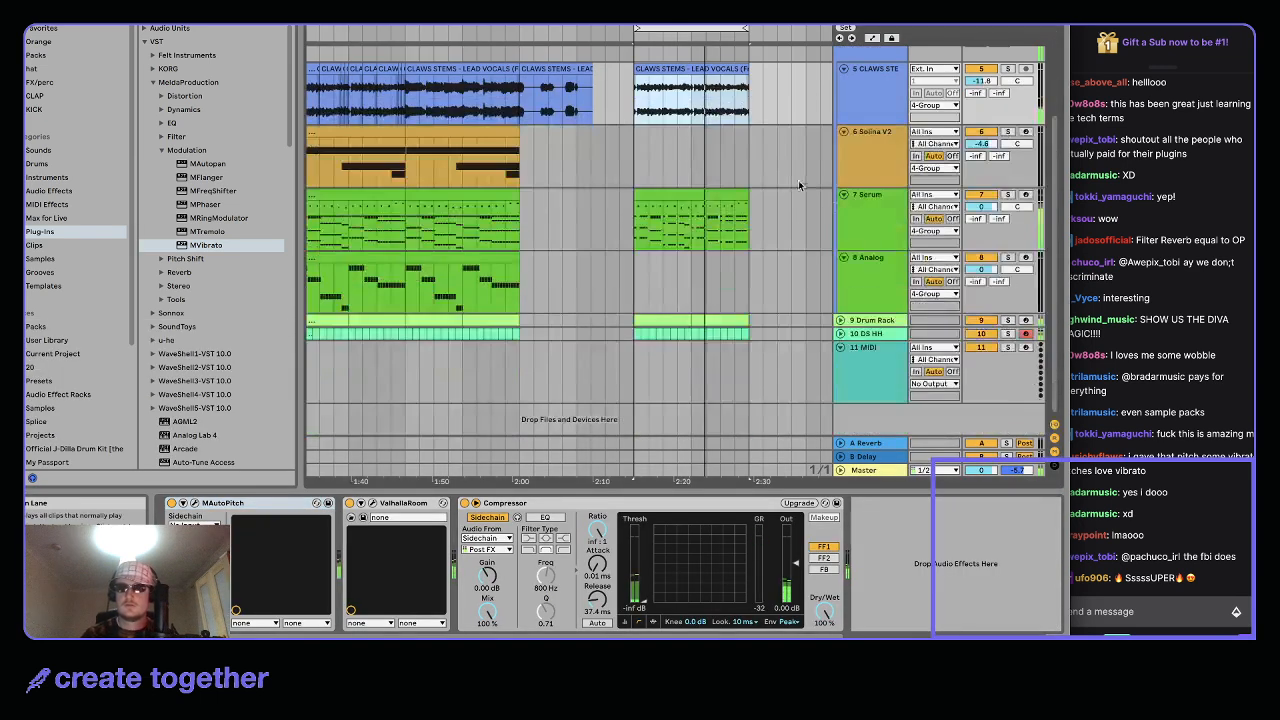
pyautogui.click(665, 213)
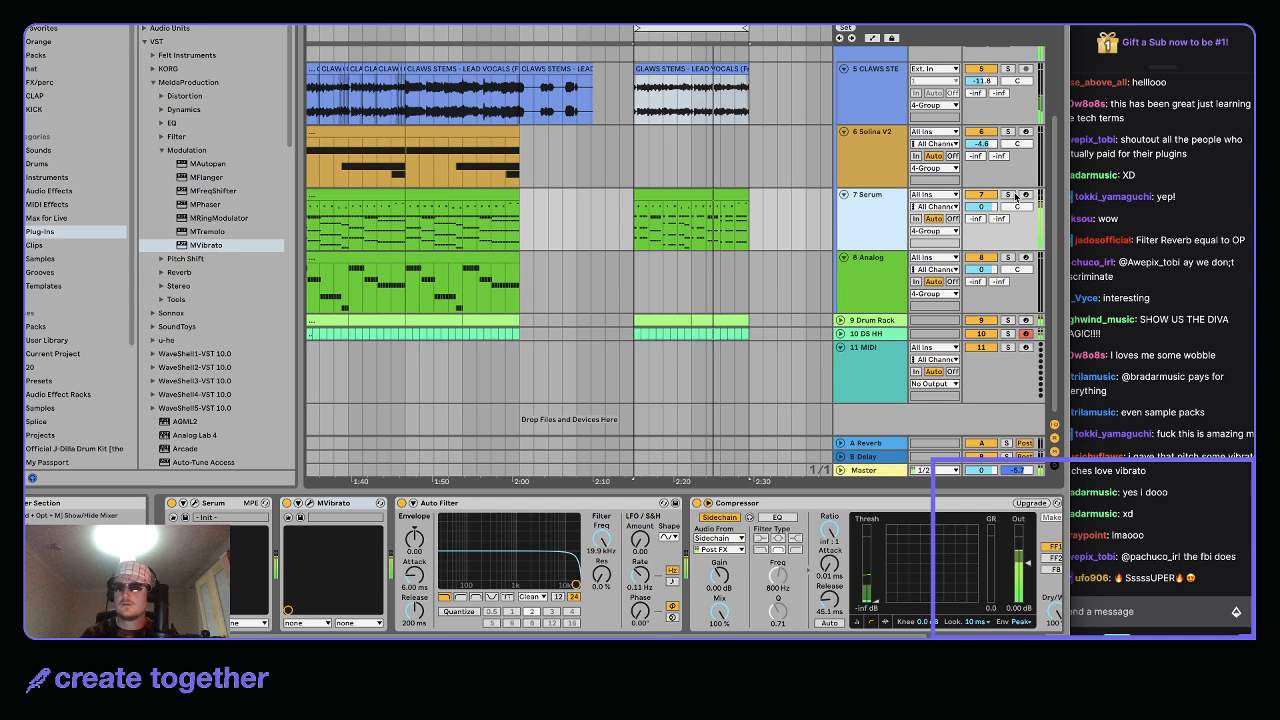
pyautogui.doubleClick(663, 191)
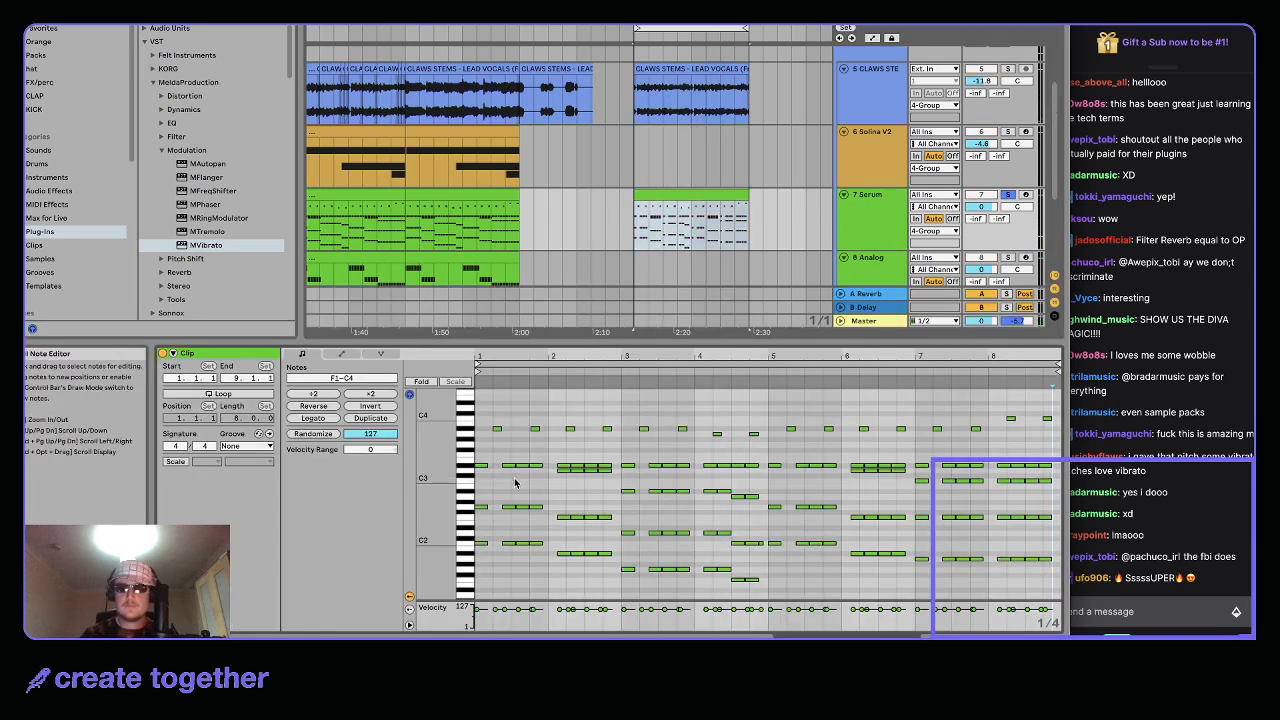
pyautogui.hotkey('shift', 'Tab')
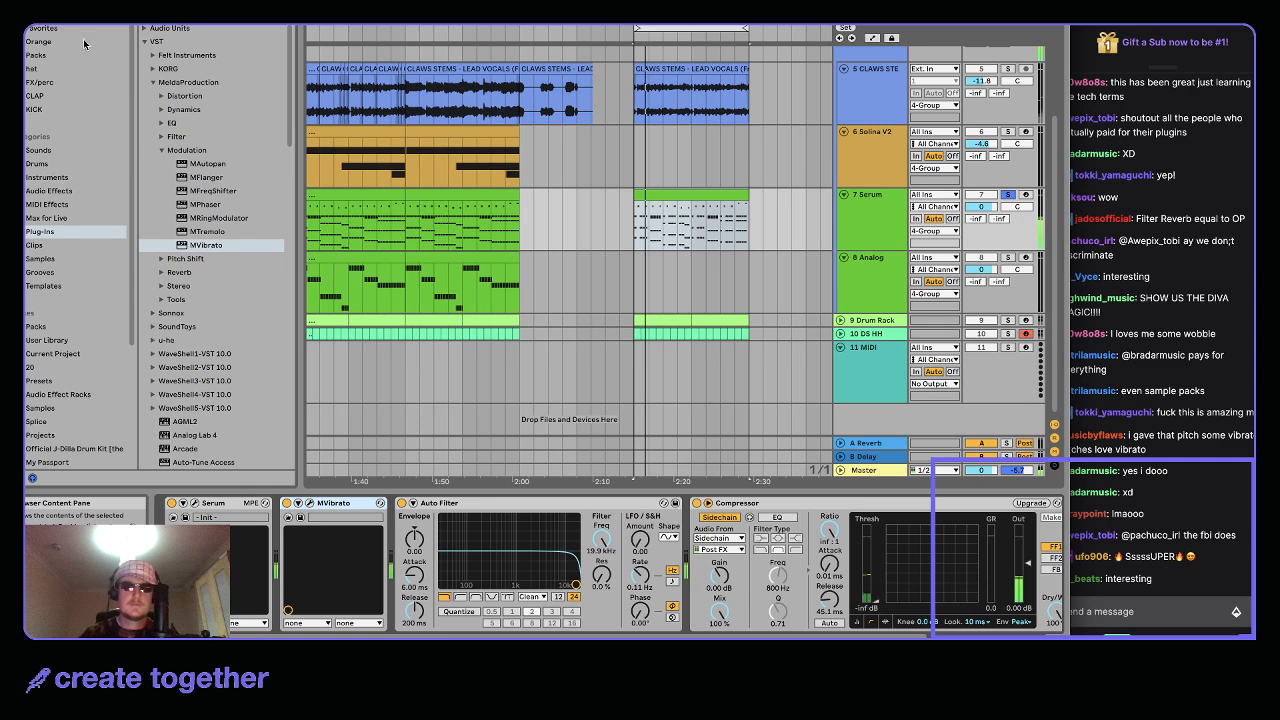
# Add ValhallaRoom between MVibrato and Auto Filter on the Serum track, with mix at 26.7% and decay at 0.37 s
pyautogui.write('val')
pyautogui.moveTo(203, 101); pyautogui.dragTo(440, 560)
pyautogui.click(212, 346)
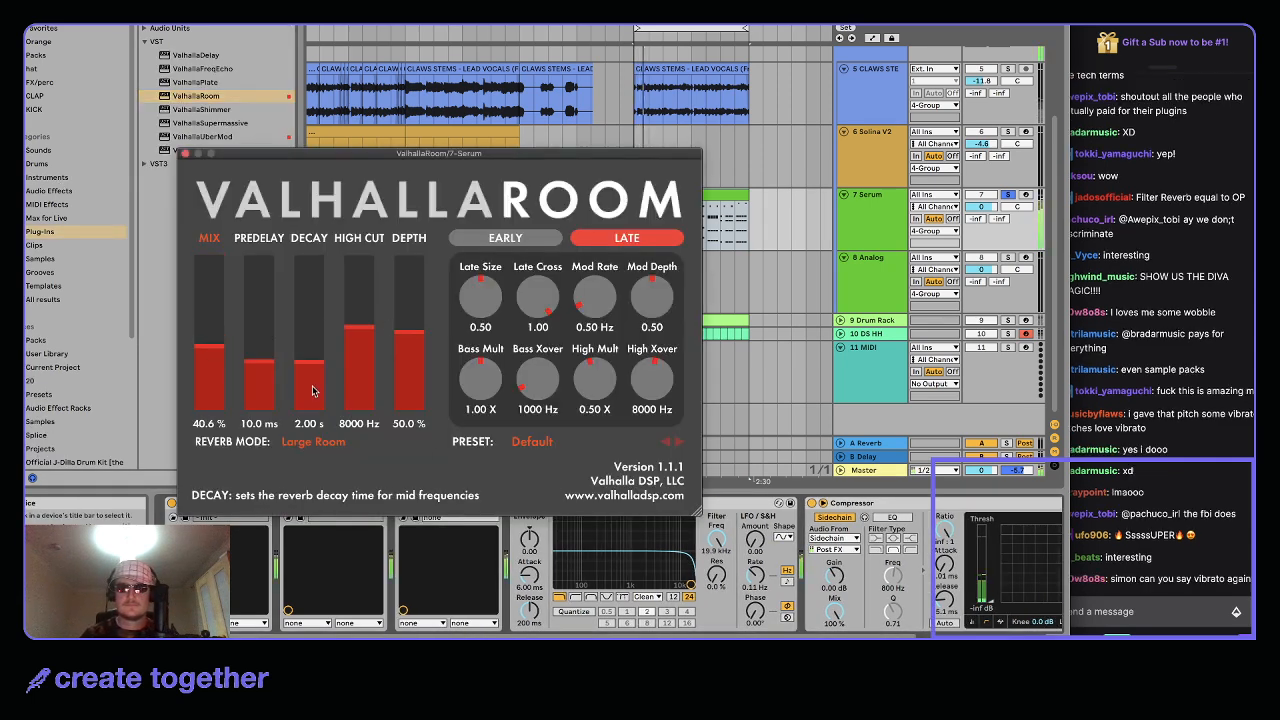
pyautogui.click(312, 403)
pyautogui.click(207, 368)
pyautogui.click(320, 374)
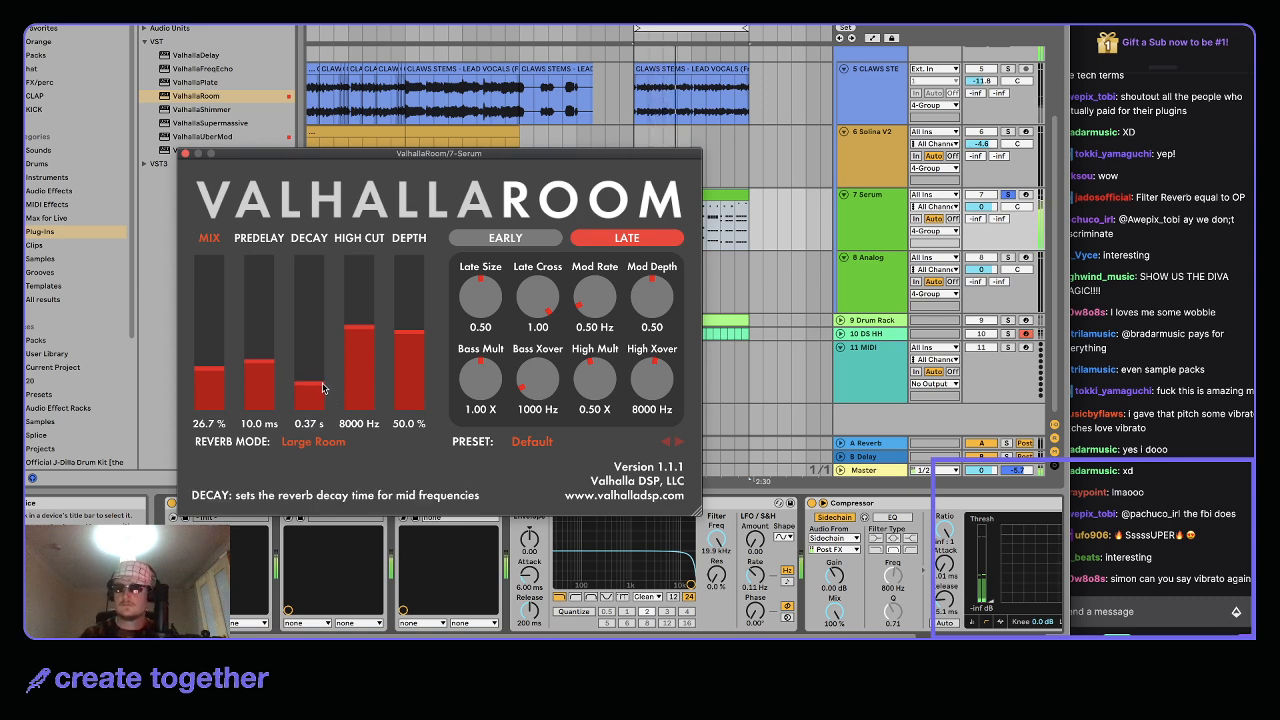
pyautogui.click(185, 153)
# Enable Always for Serum's portamento and route Env 3 to master tuning in the modulation matrix
pyautogui.click(193, 506)
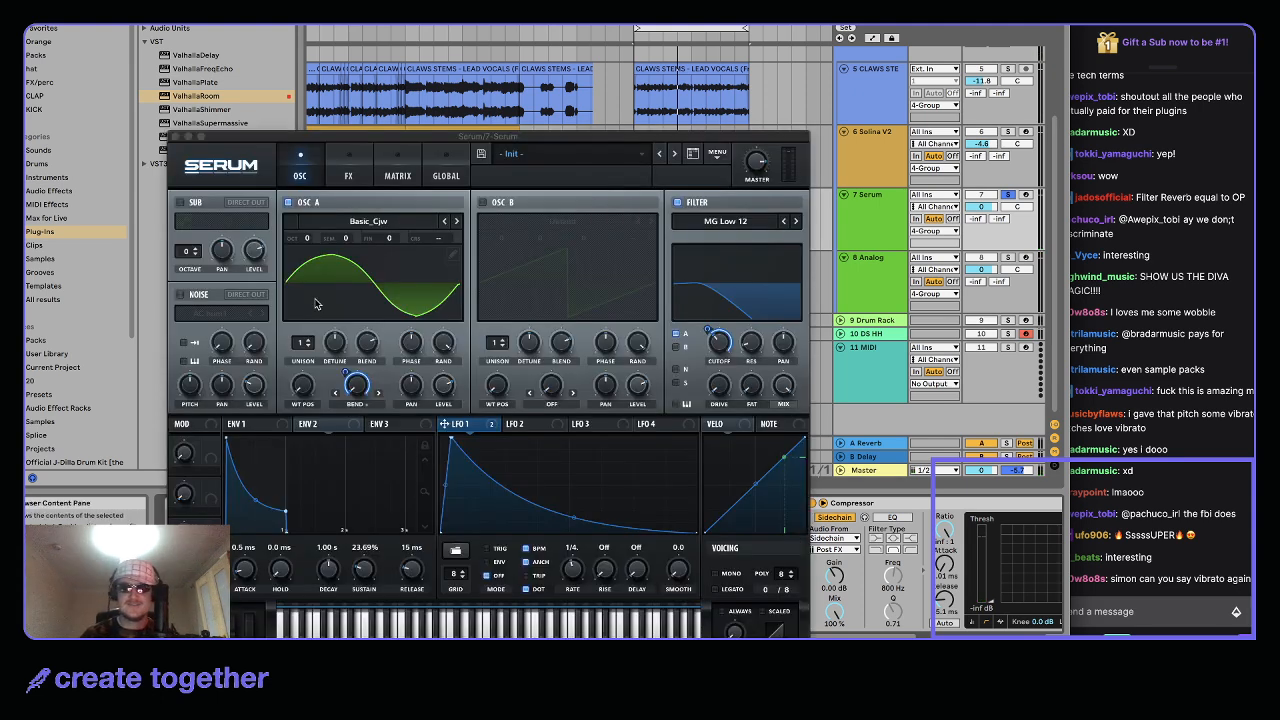
pyautogui.click(334, 174)
pyautogui.click(309, 176)
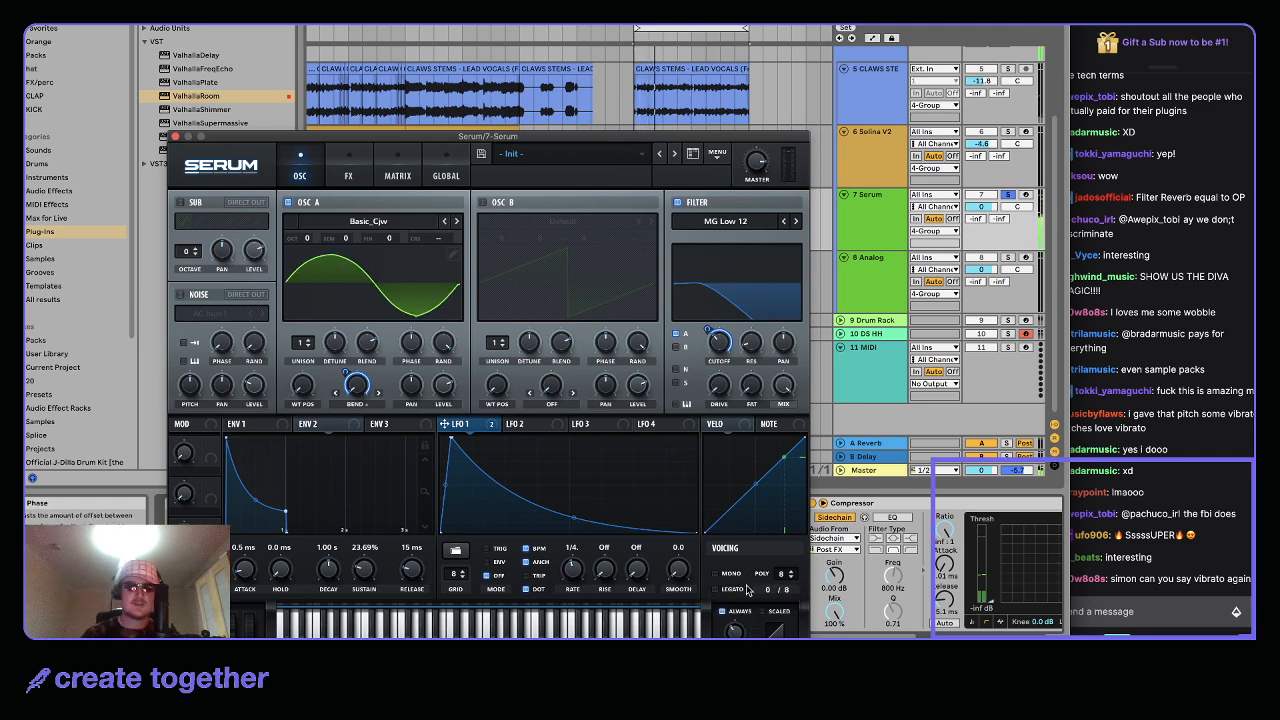
pyautogui.click(396, 176)
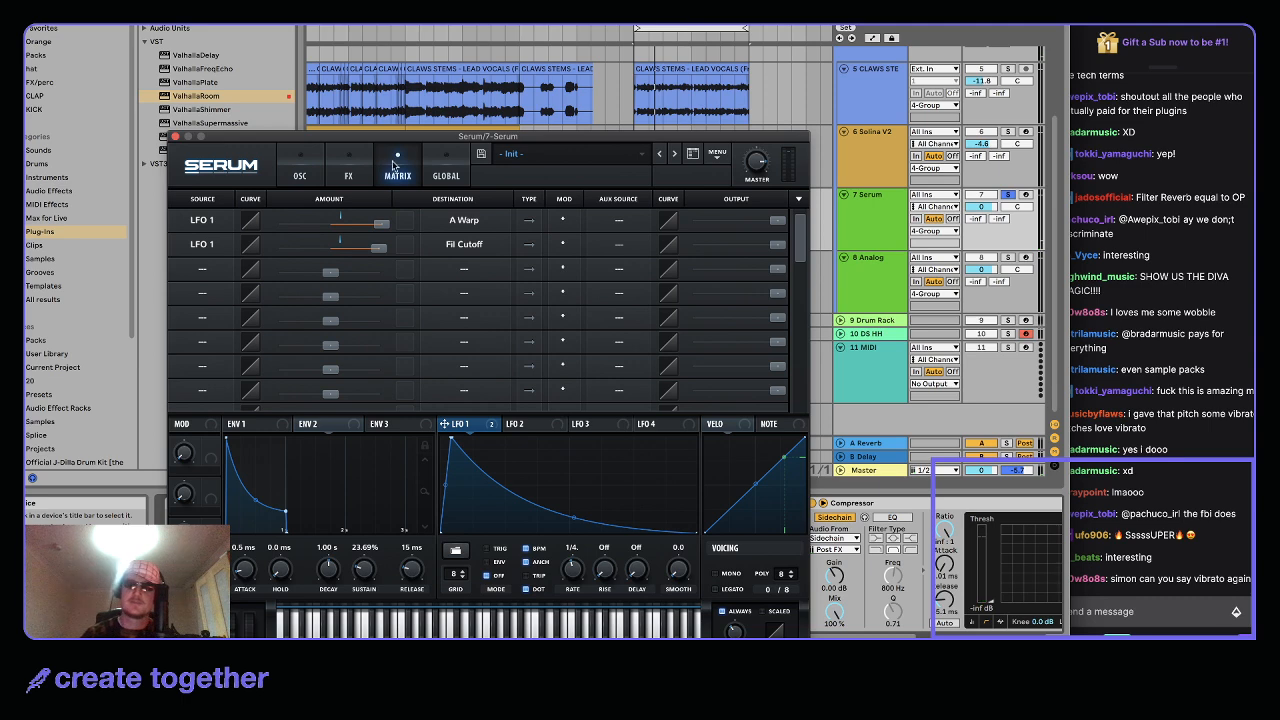
pyautogui.click(204, 270)
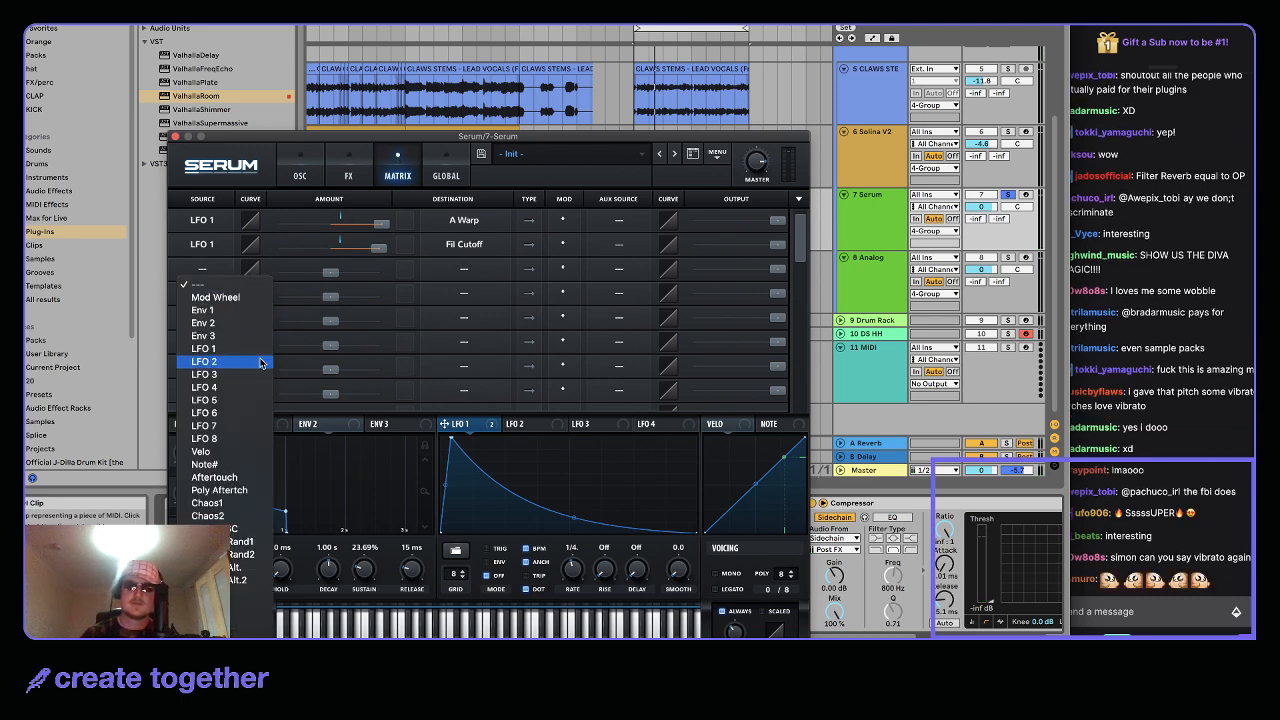
pyautogui.click(227, 339)
pyautogui.click(463, 270)
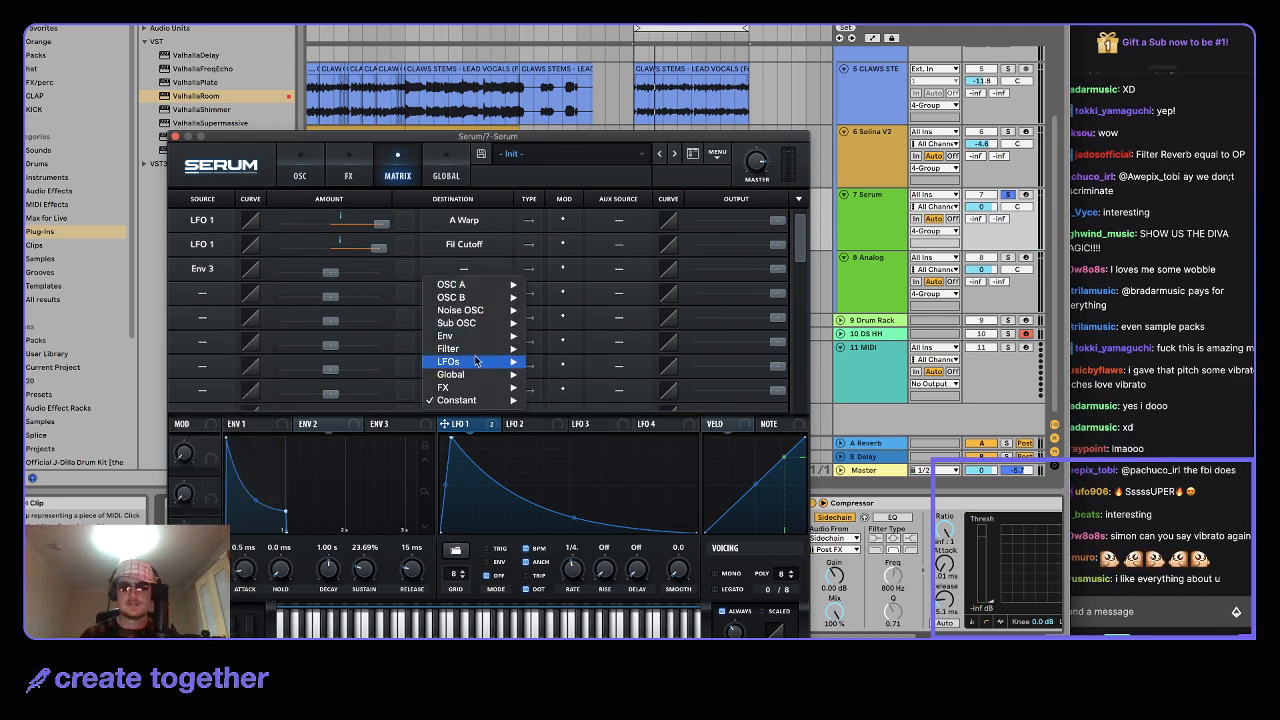
pyautogui.moveTo(520, 374)
pyautogui.click(560, 374)
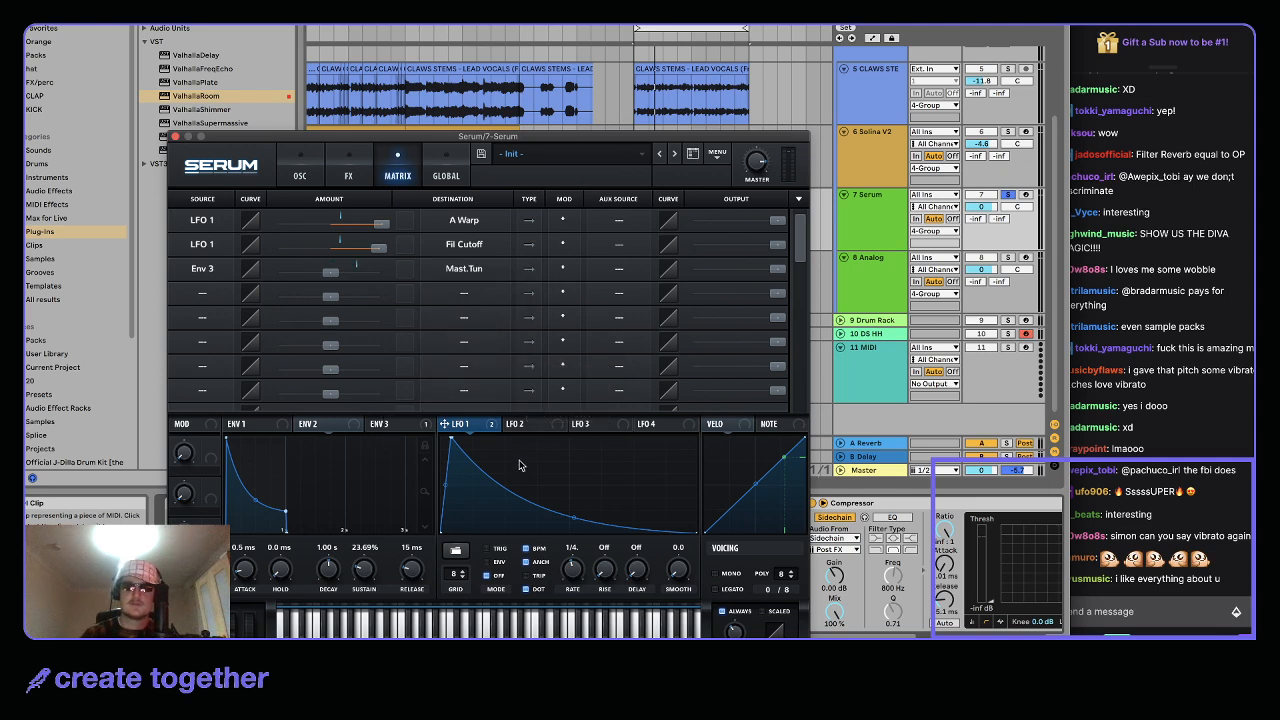
# Give the Env 3 tuning modulation a small positive amount, with Env 3 sustain at 0% and decay at 133 ms
pyautogui.click(379, 424)
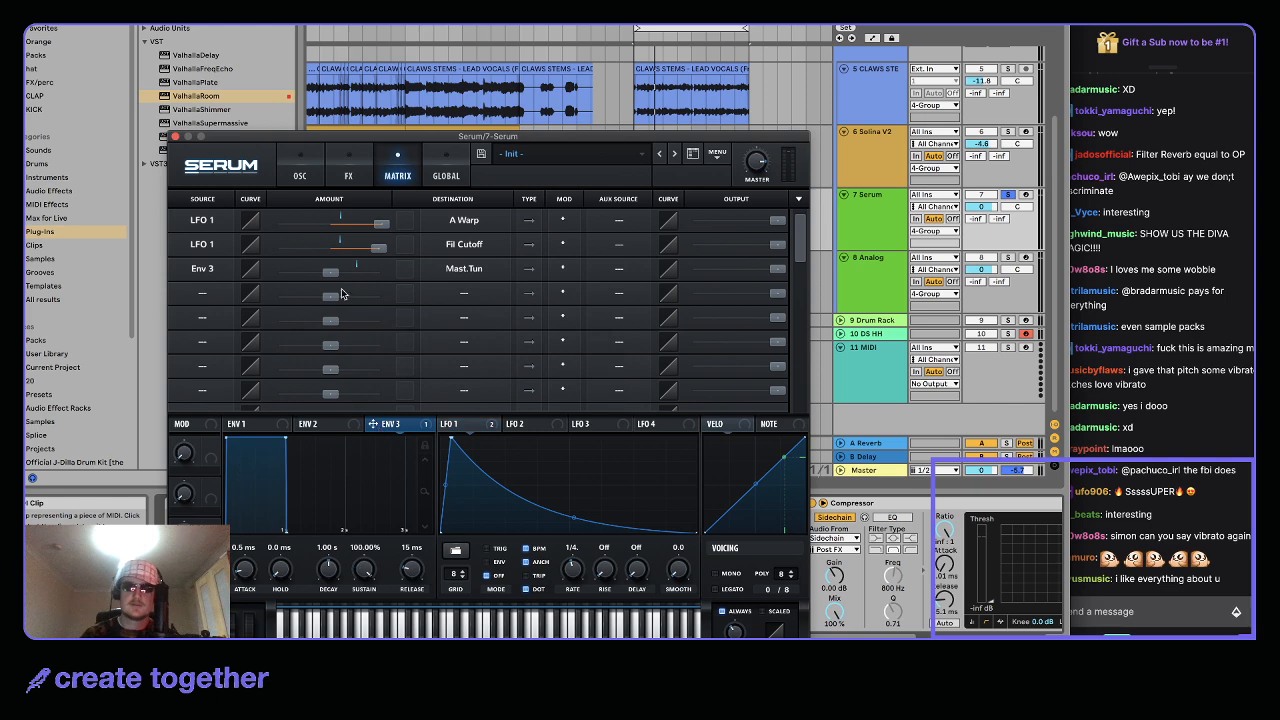
pyautogui.moveTo(334, 280); pyautogui.dragTo(365, 503)
pyautogui.moveTo(364, 572); pyautogui.dragTo(328, 597)
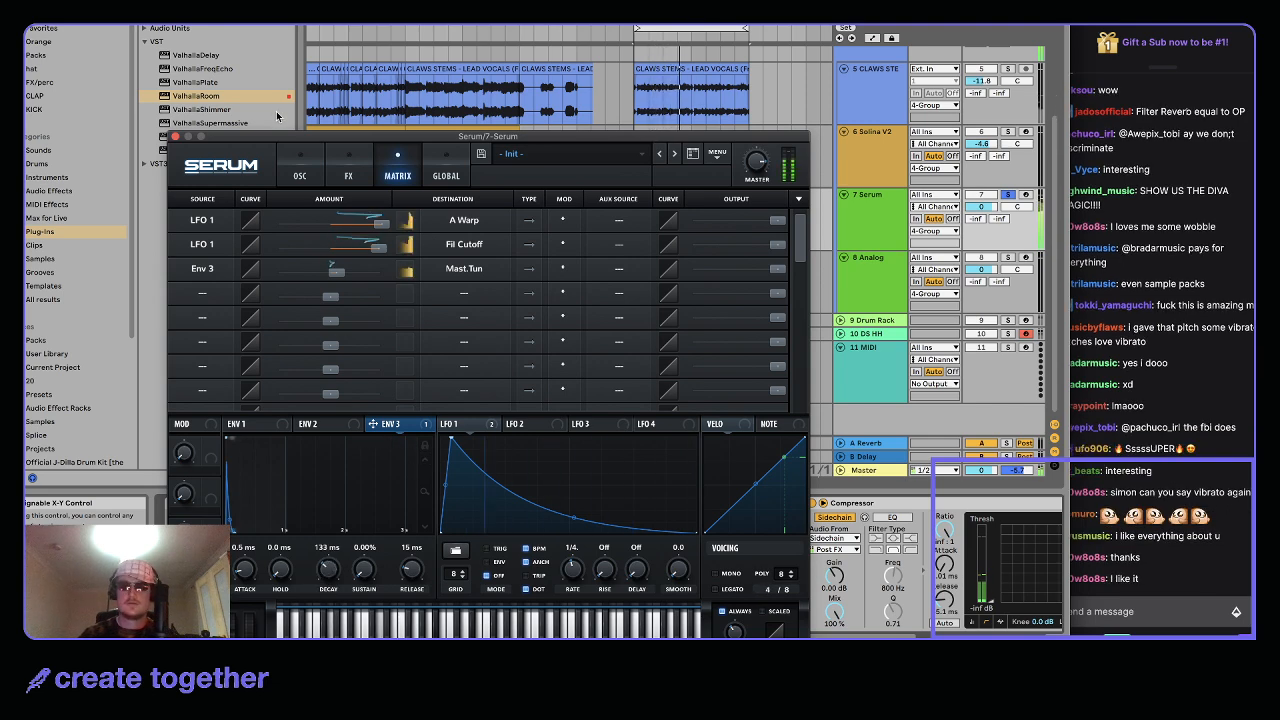
# Assign LFO 1 to modulate the level of Serum's oscillator A
pyautogui.click(300, 165)
pyautogui.click(336, 165)
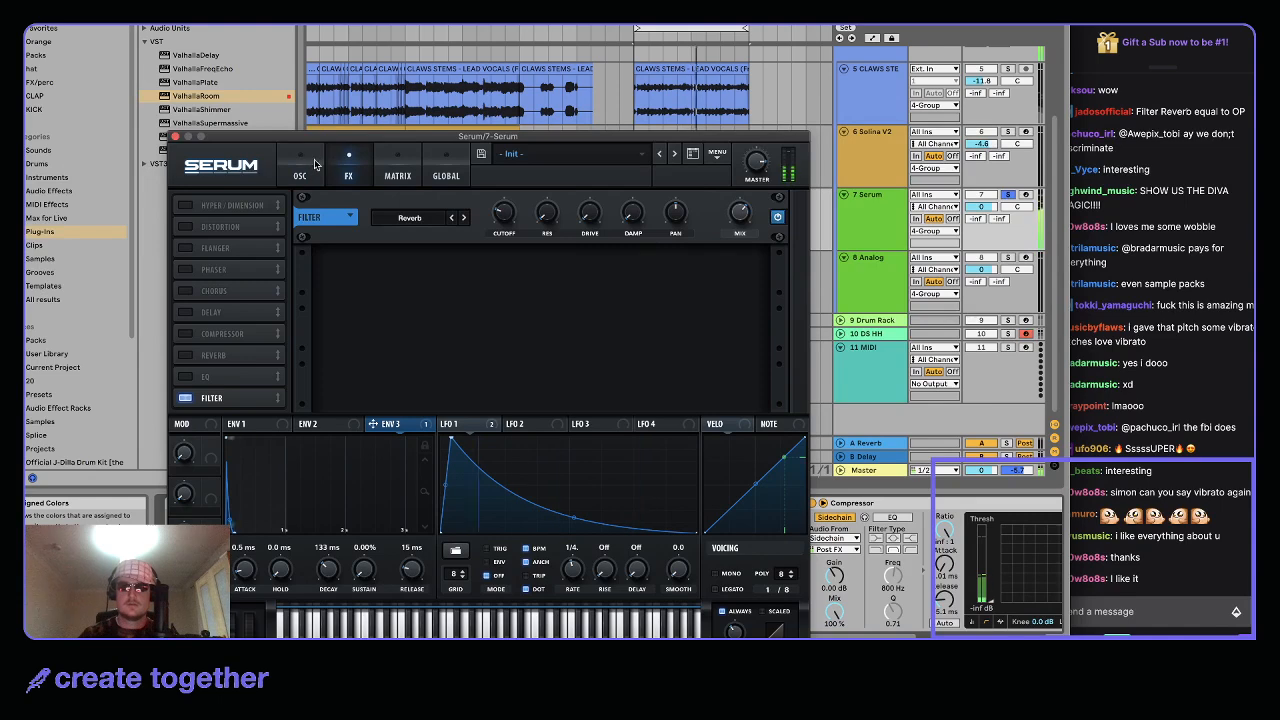
pyautogui.click(300, 170)
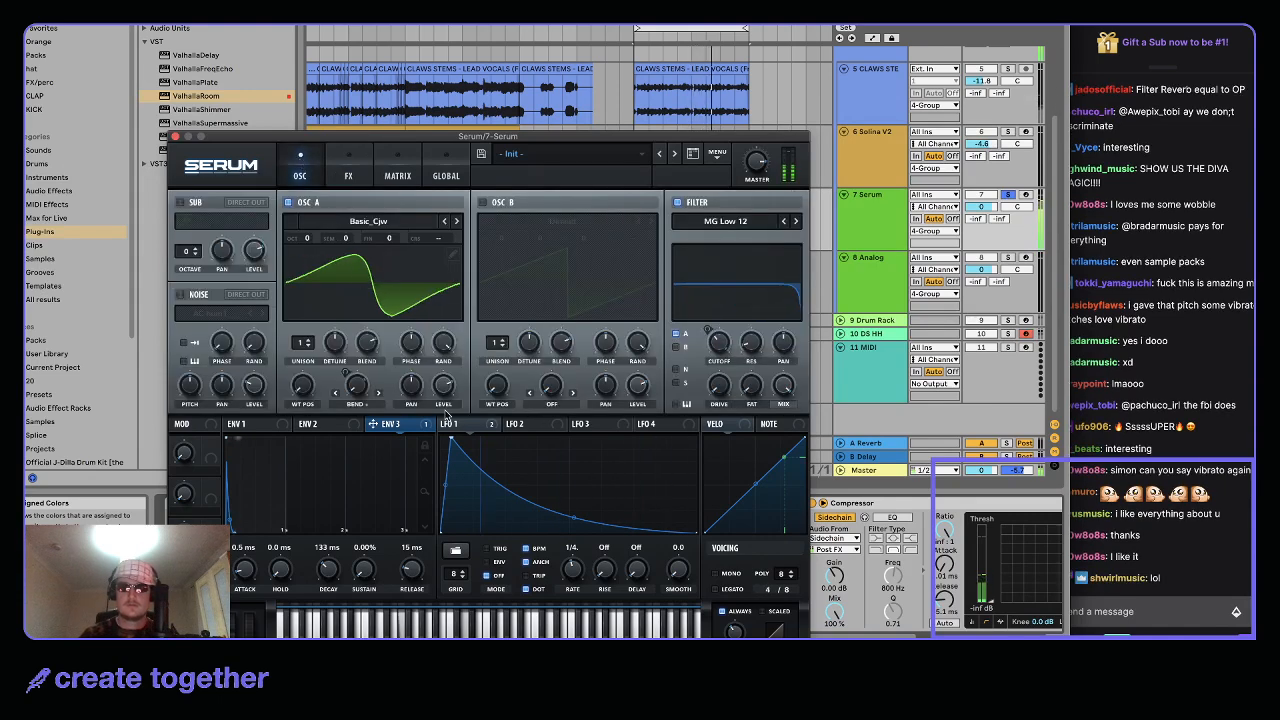
pyautogui.moveTo(447, 427); pyautogui.dragTo(443, 384)
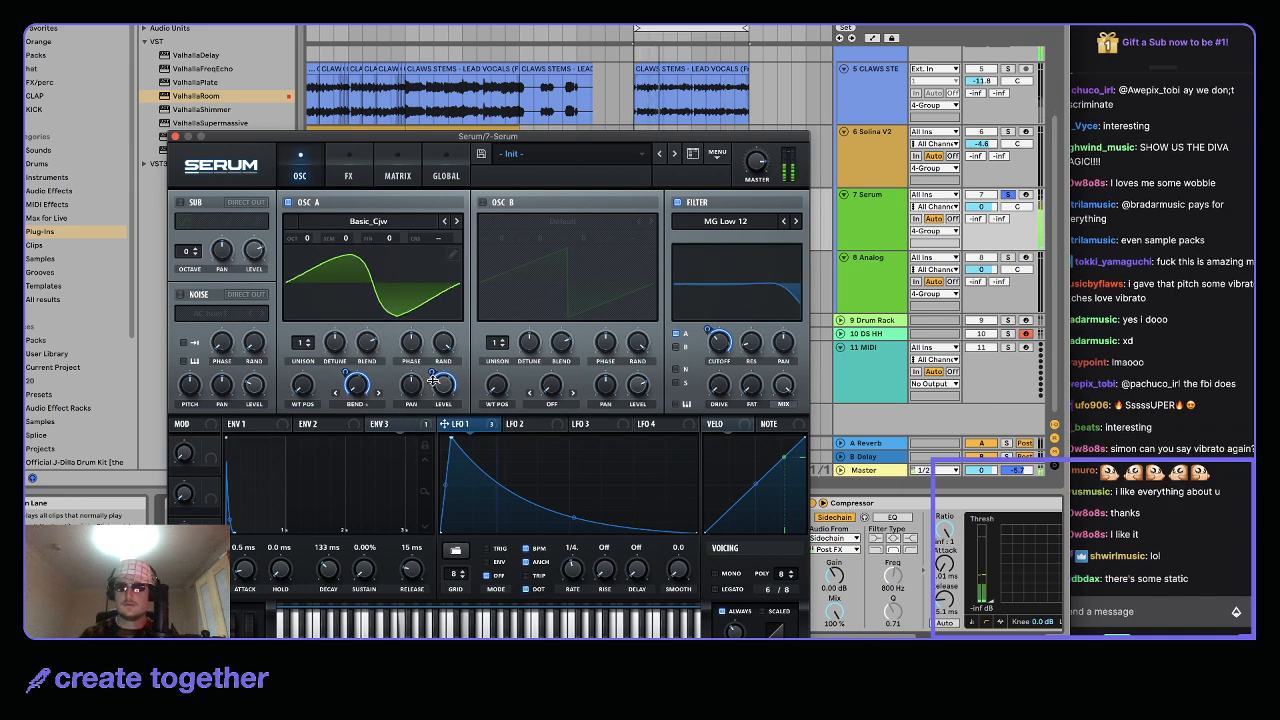
# Try LFO 1 at a 1/2 rate and return it to 1/4
pyautogui.moveTo(576, 572)
pyautogui.mouseDown()
pyautogui.moveTo(585, 562)
pyautogui.moveTo(581, 585)
pyautogui.mouseUp()
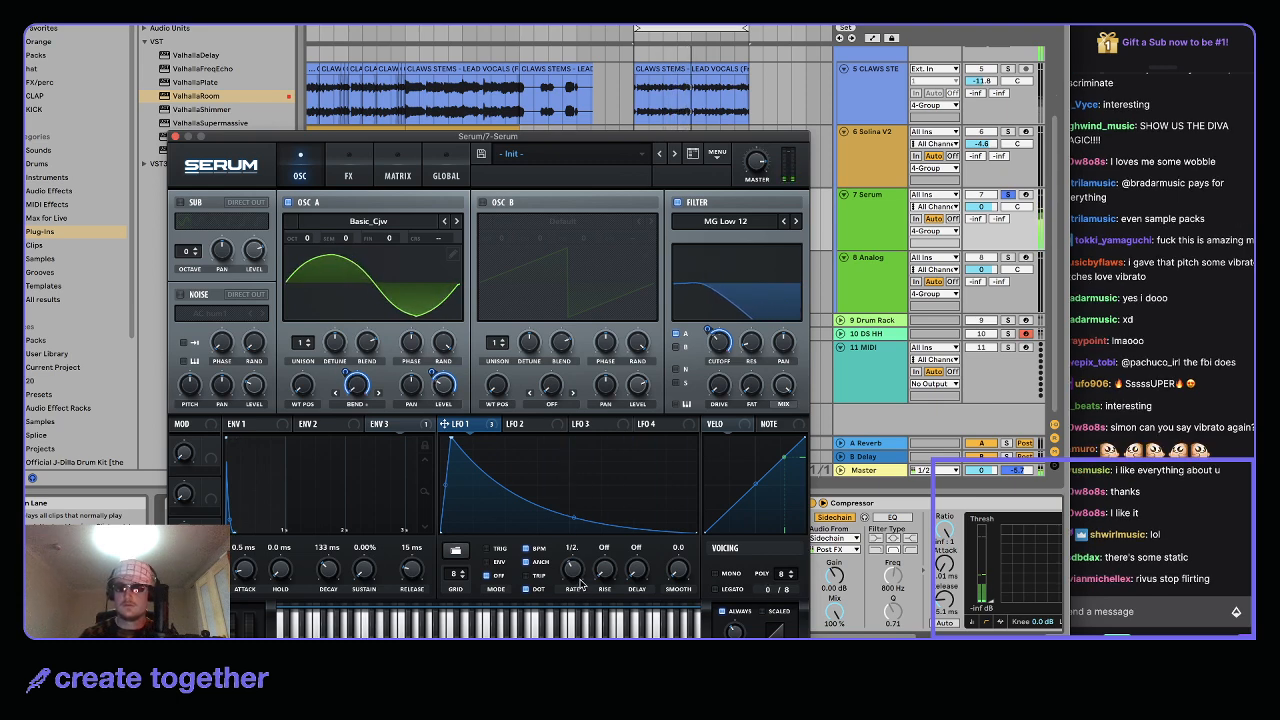
pyautogui.click(348, 175)
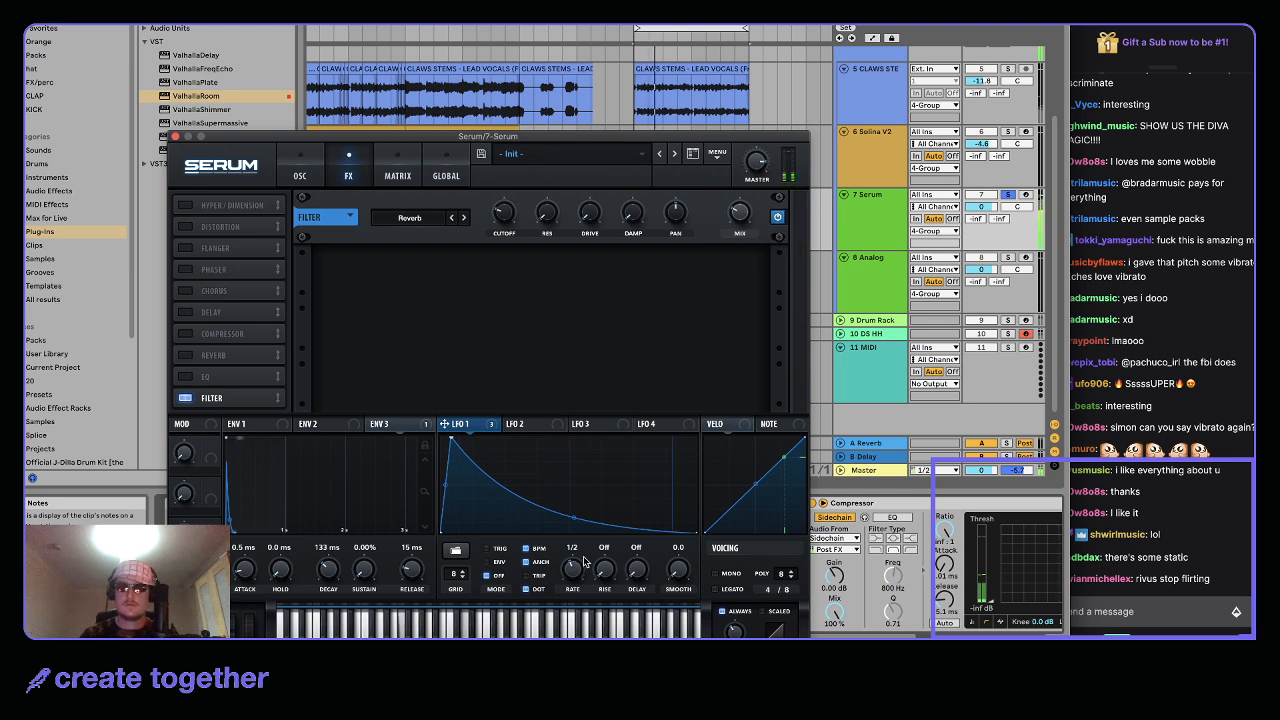
pyautogui.moveTo(577, 571); pyautogui.dragTo(582, 564)
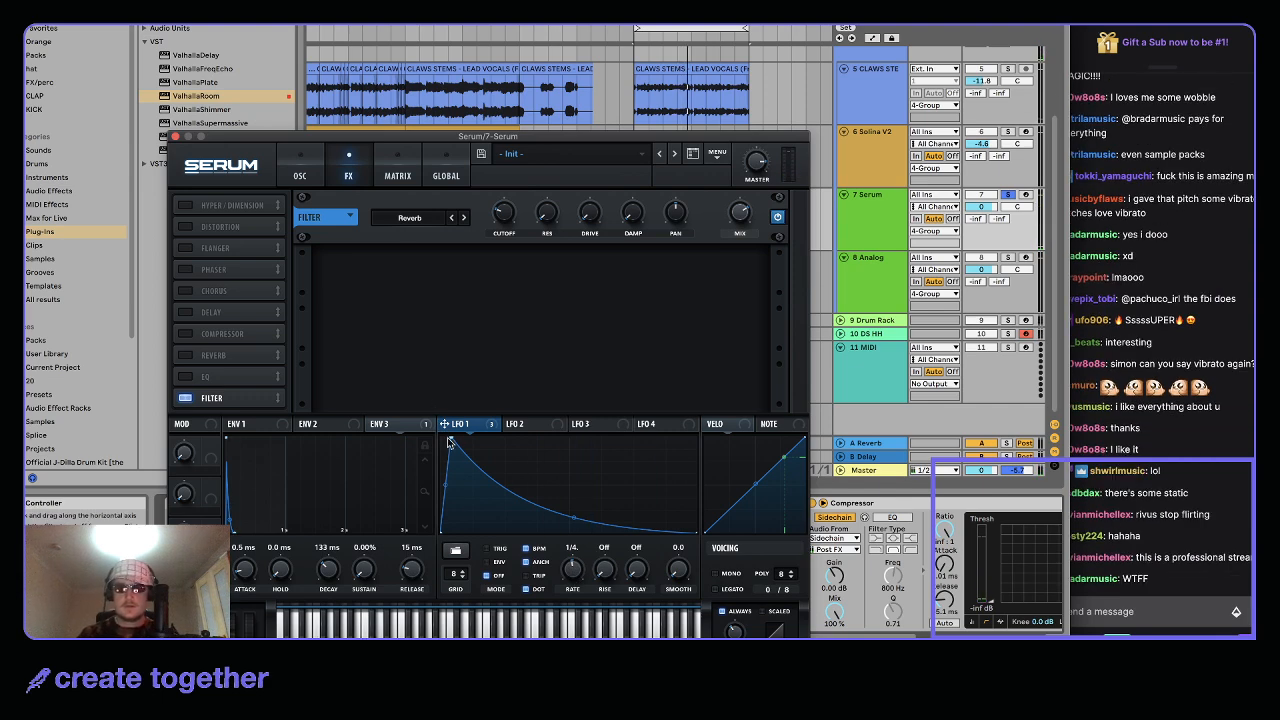
# Move LFO 1's peak point to the very start of its shape and close the Serum window
pyautogui.moveTo(452, 441); pyautogui.dragTo(431, 426)
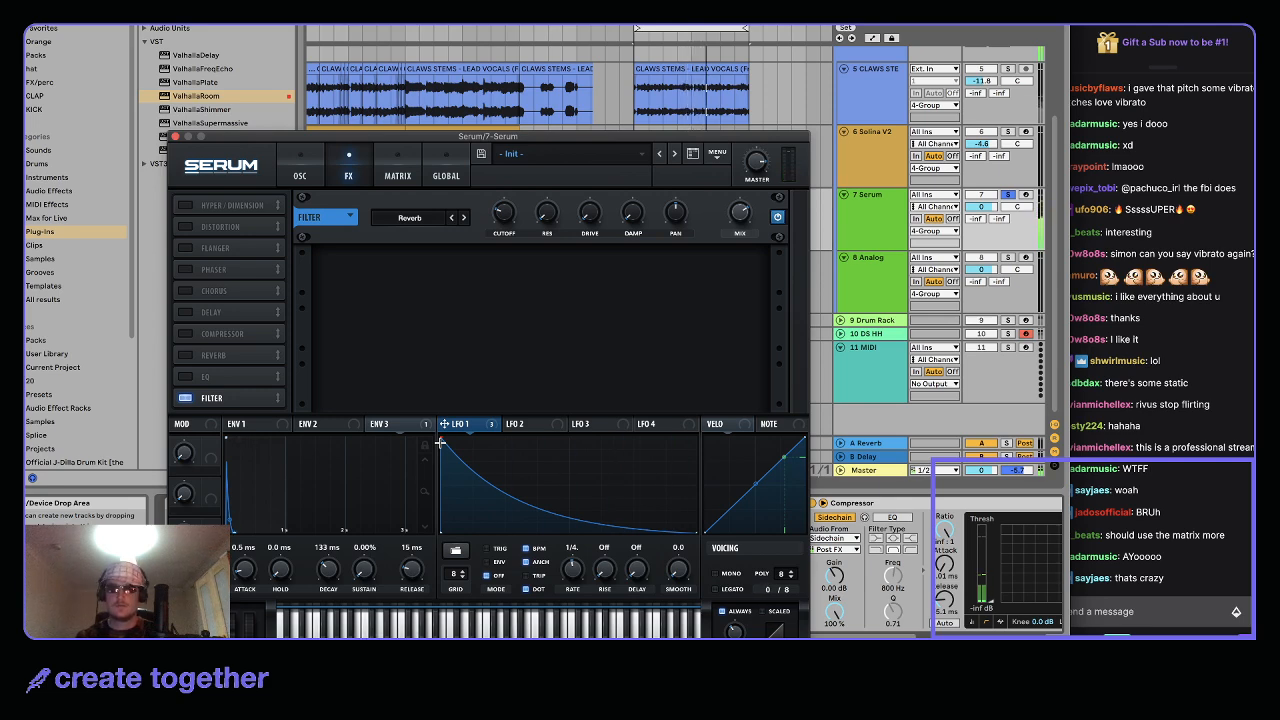
pyautogui.click(176, 136)
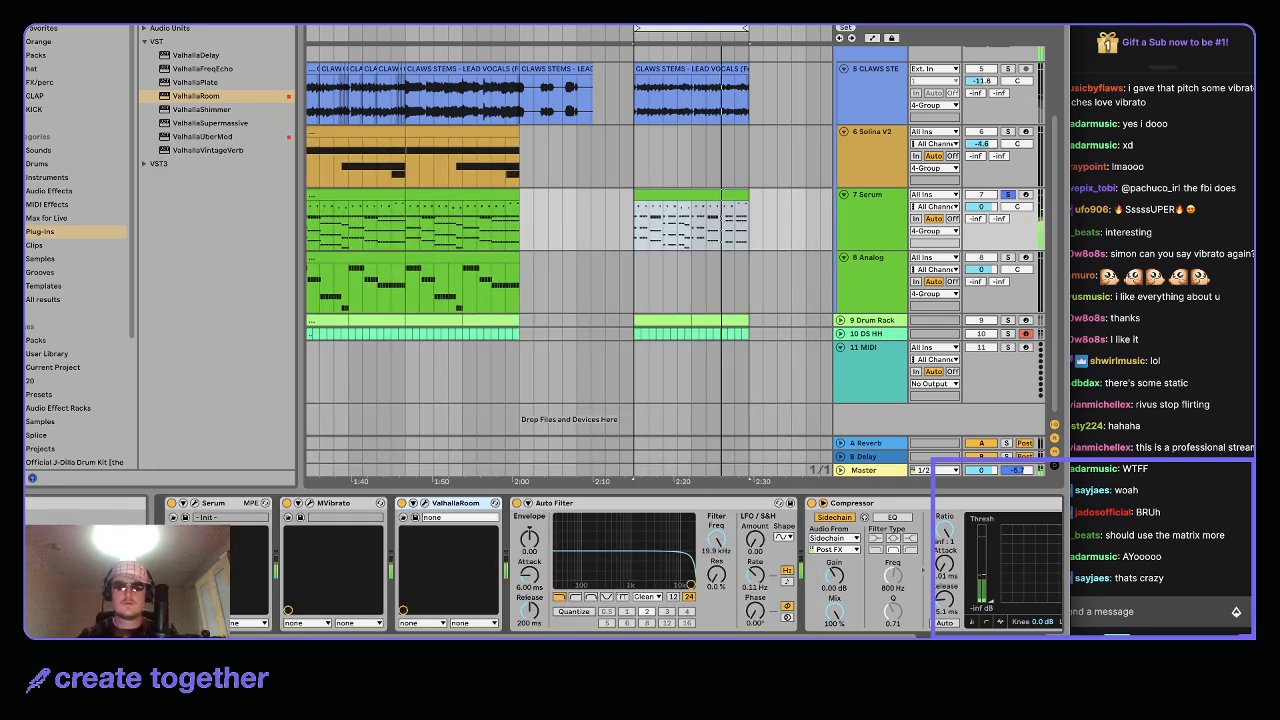
# Look through the Audio Effects browser, including Dynamics and Delay & Loop, and check the ValhallaRoom settings on the Serum track
pyautogui.click(701, 193)
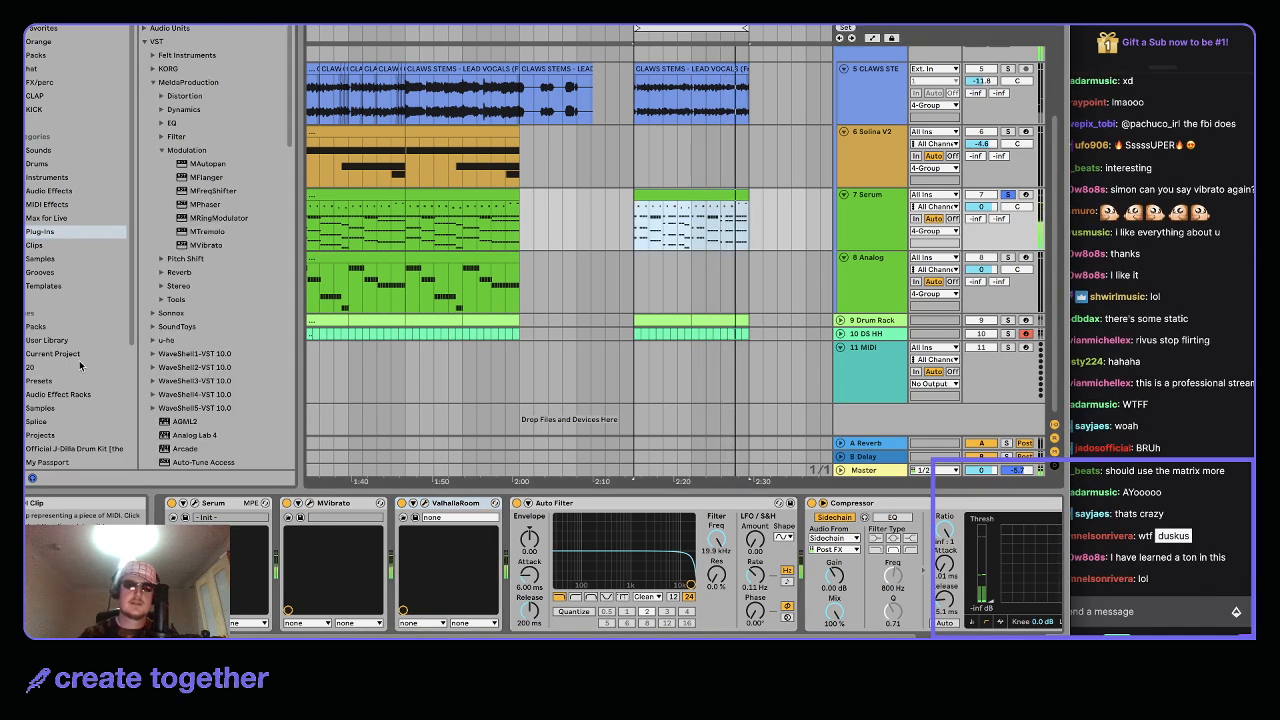
pyautogui.click(58, 191)
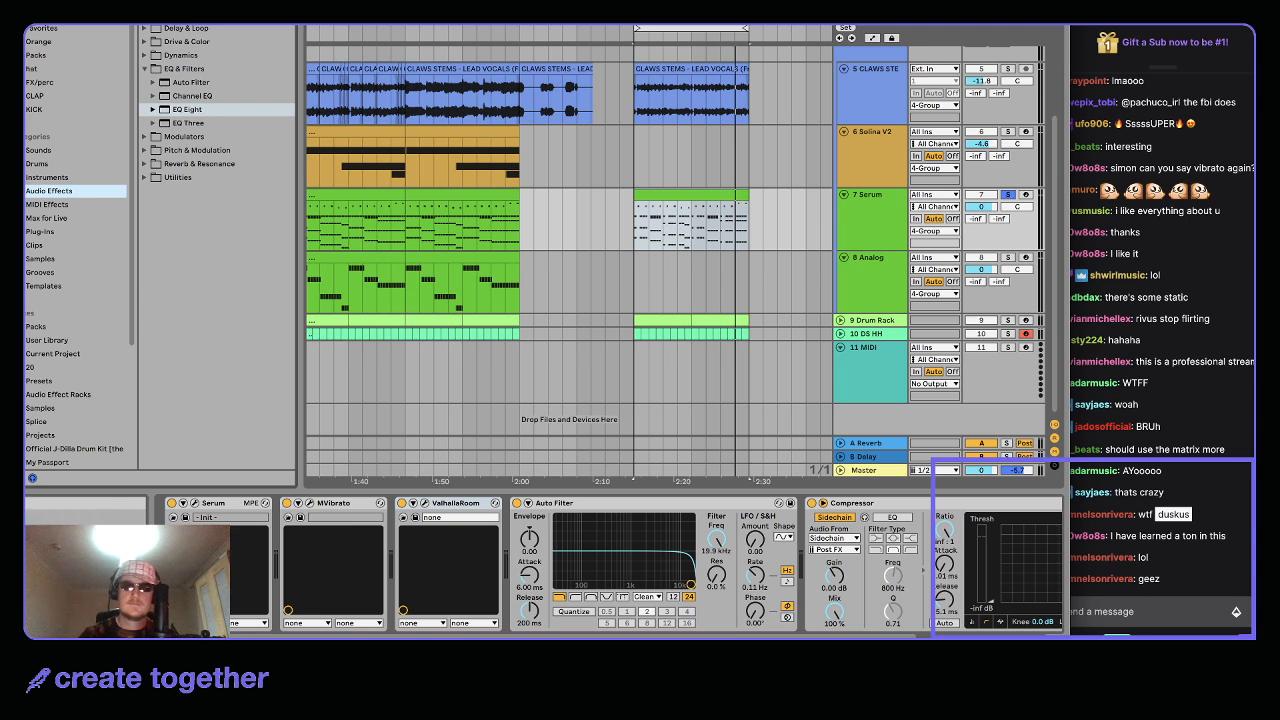
pyautogui.click(172, 8)
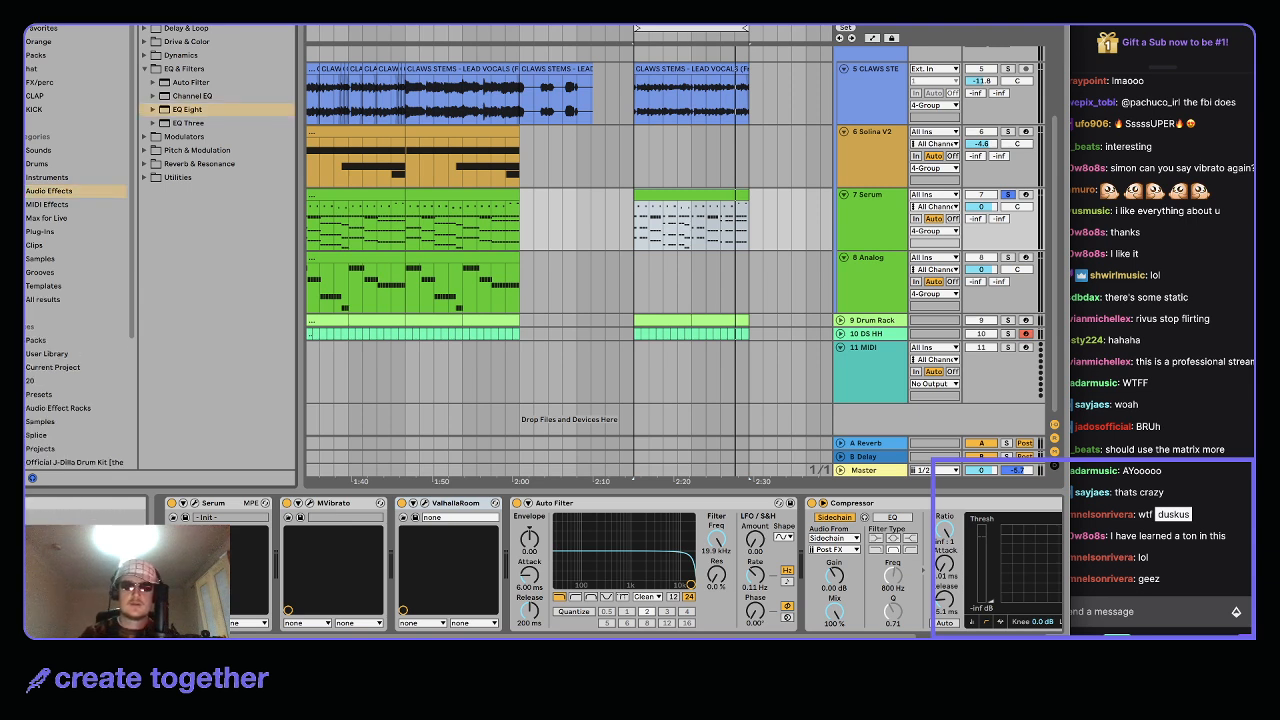
pyautogui.click(146, 55)
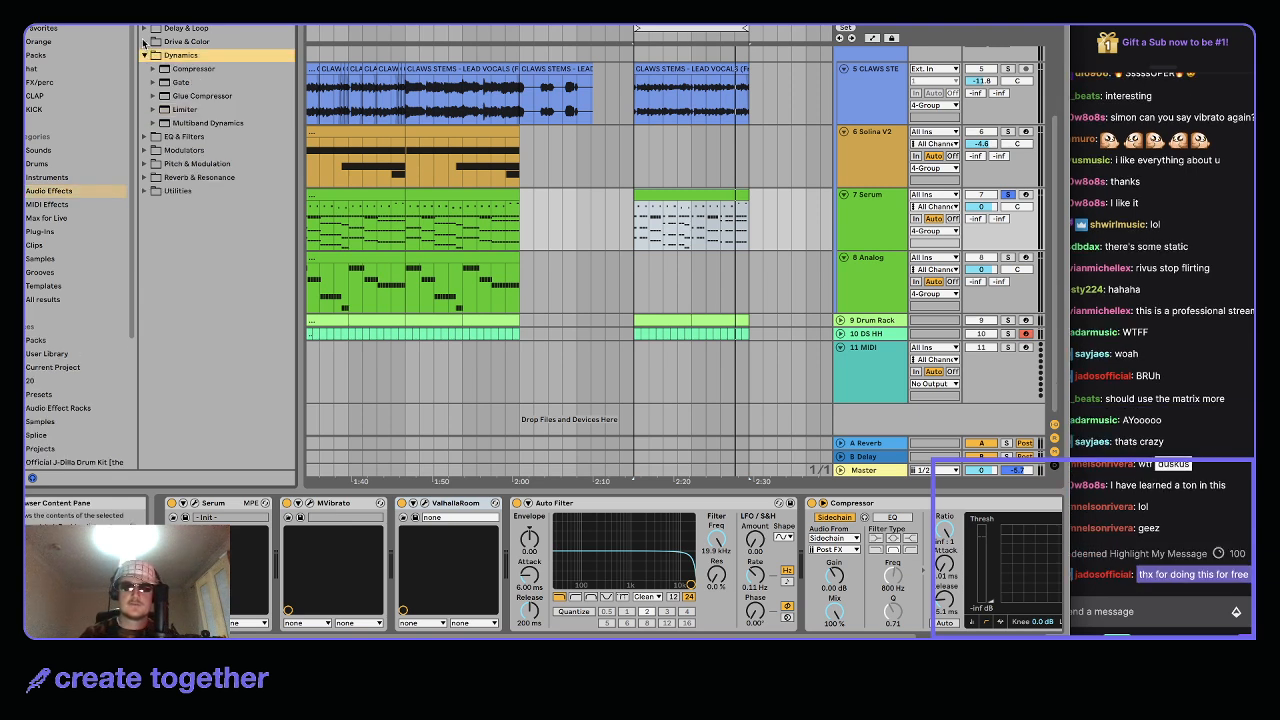
pyautogui.click(145, 28)
pyautogui.click(70, 188)
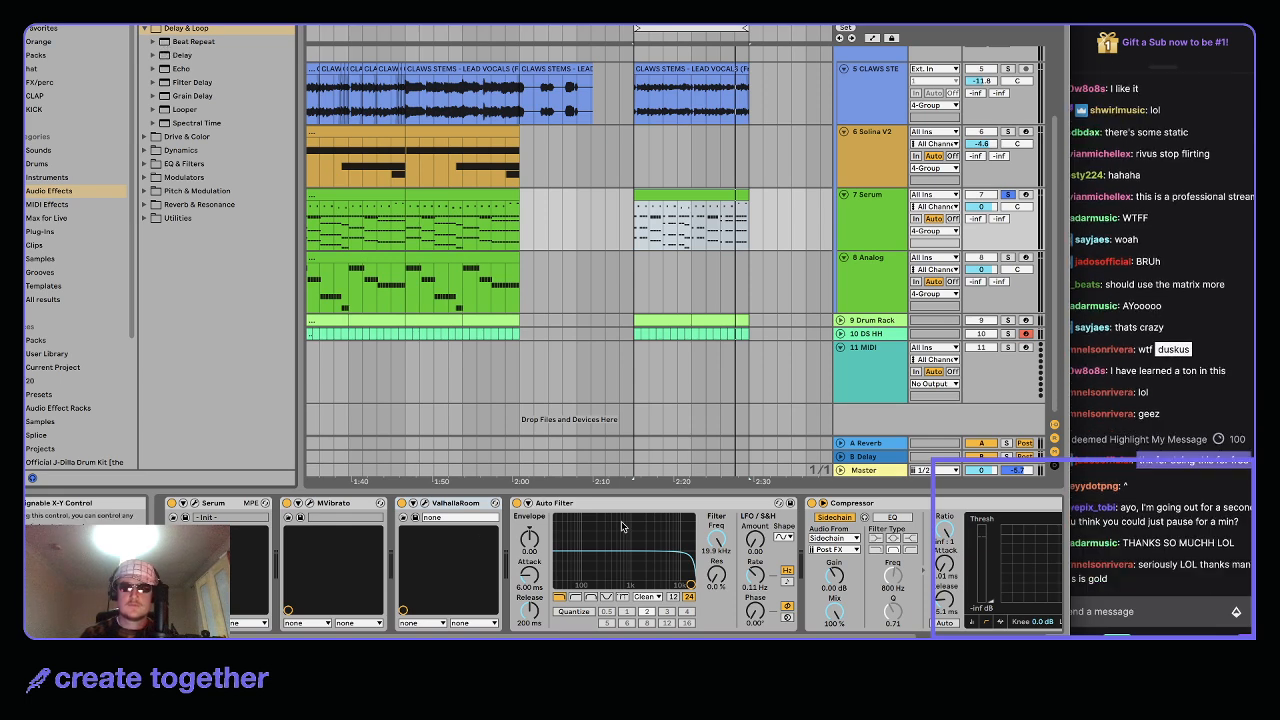
pyautogui.click(423, 505)
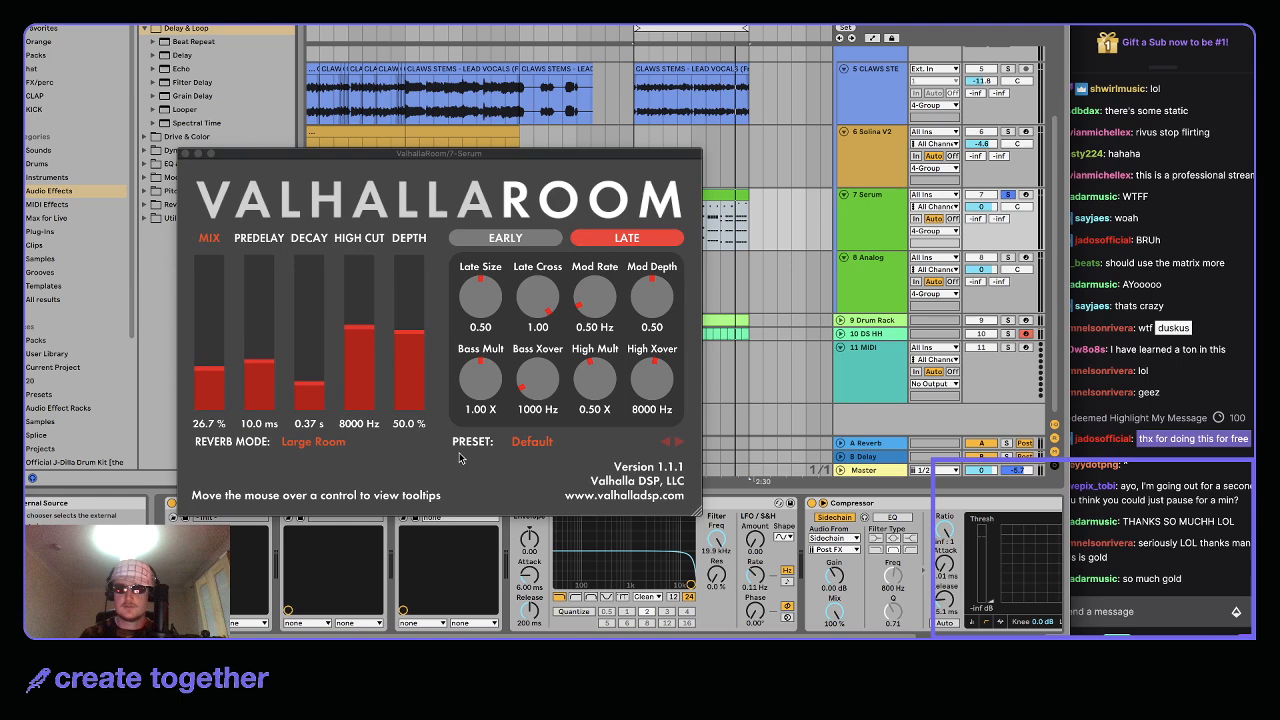
pyautogui.click(194, 150)
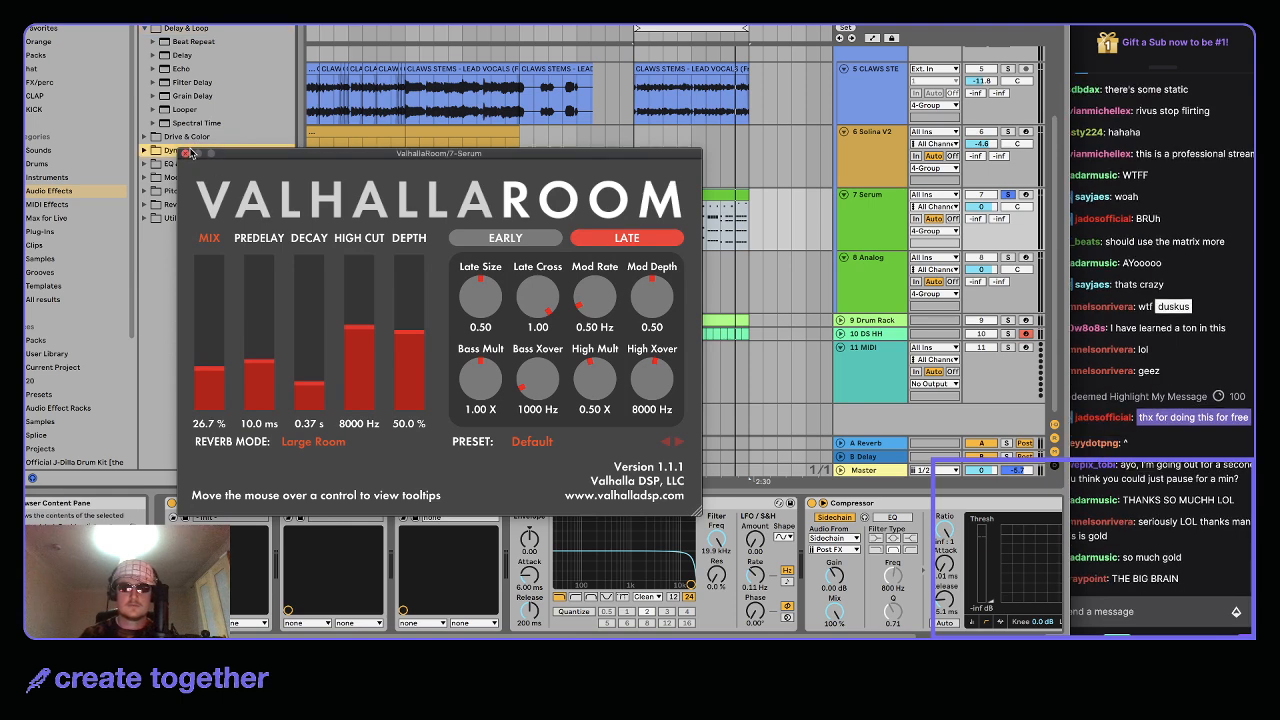
pyautogui.click(185, 154)
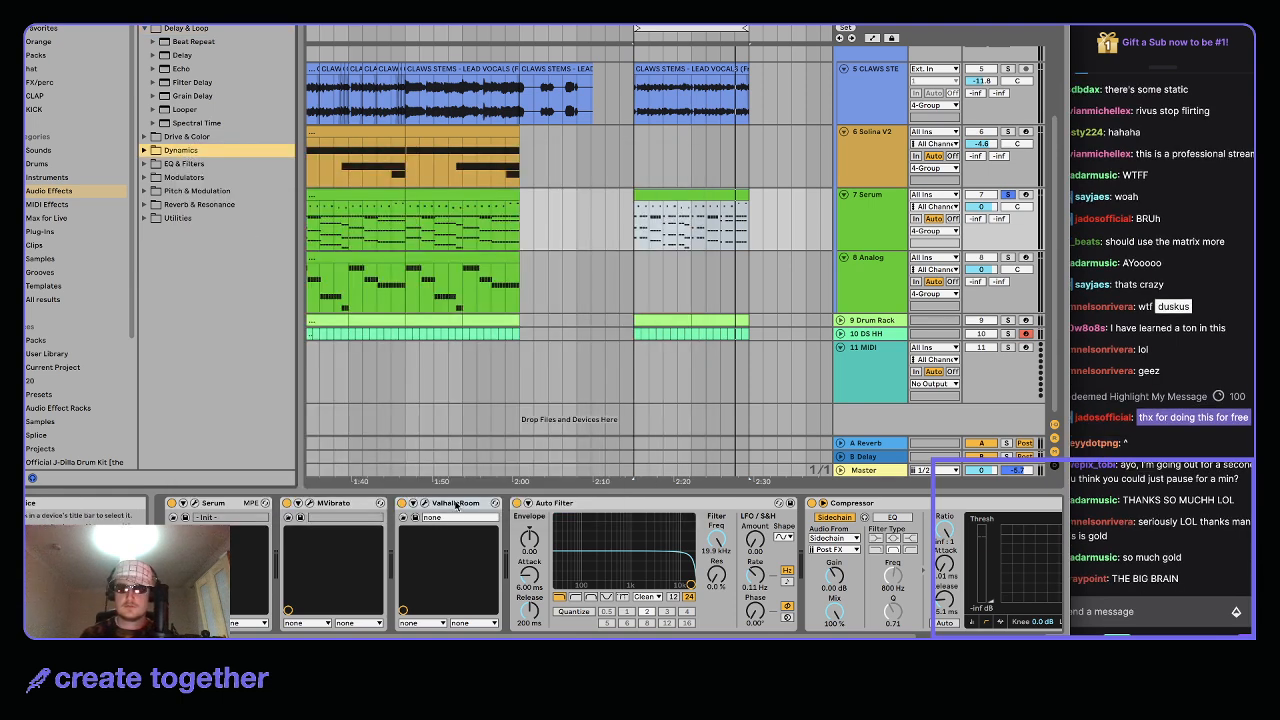
# Group ValhallaRoom into an Audio Effect Rack and show the rack's chain list
pyautogui.click(456, 510)
pyautogui.press('super+g')
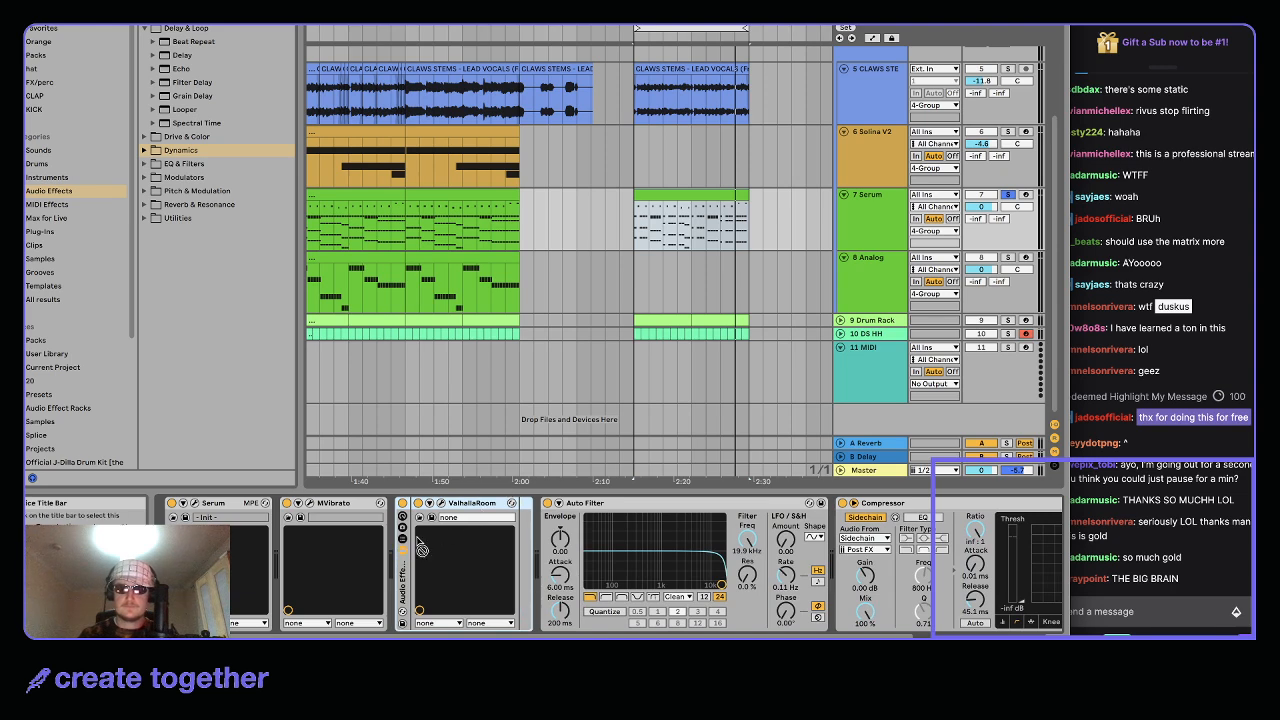
pyautogui.press('super+g')
pyautogui.click(642, 515)
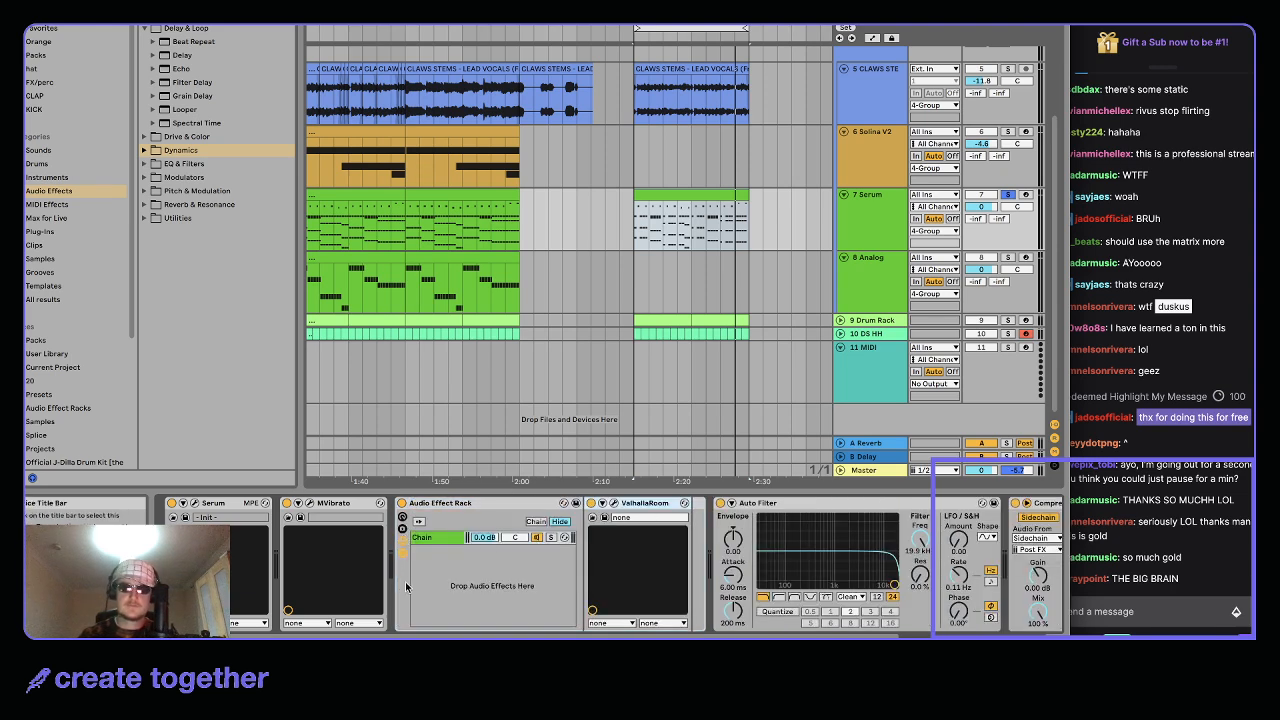
# Move ValhallaRoom out of the Audio Effect Rack so it sits directly before it, and list the available plug-ins
pyautogui.press('Escape')
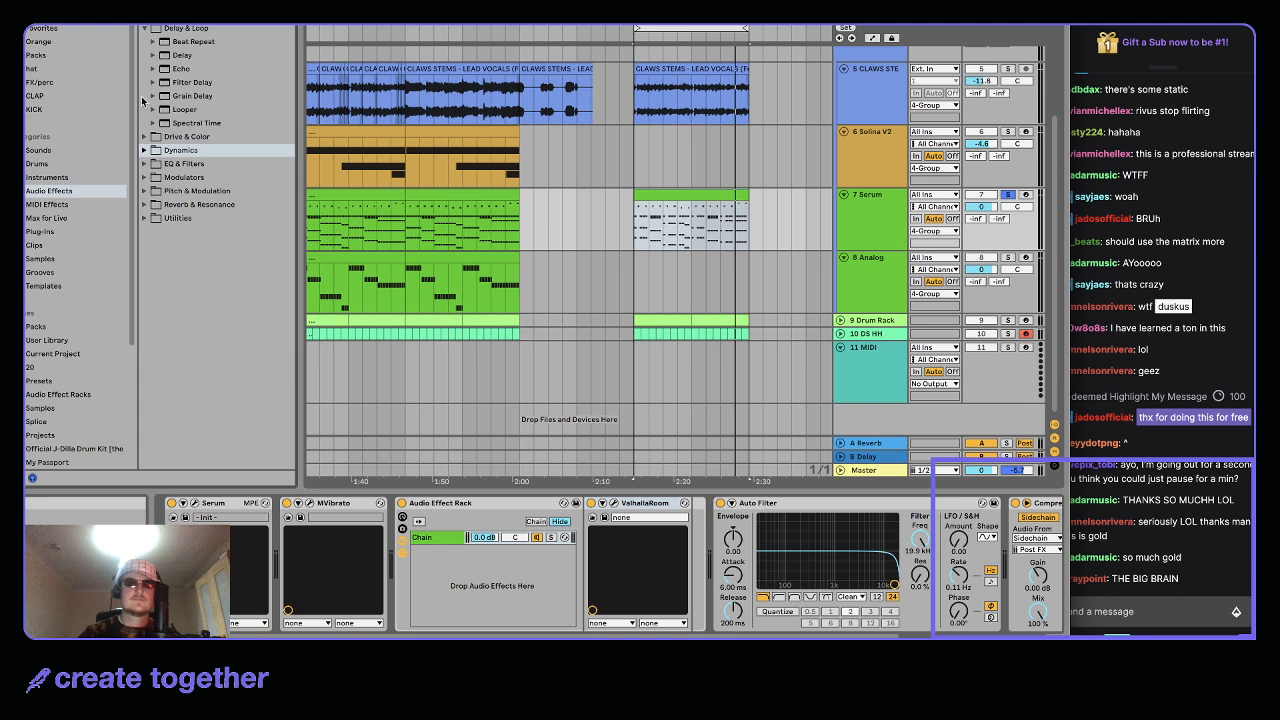
pyautogui.moveTo(634, 505); pyautogui.dragTo(565, 507)
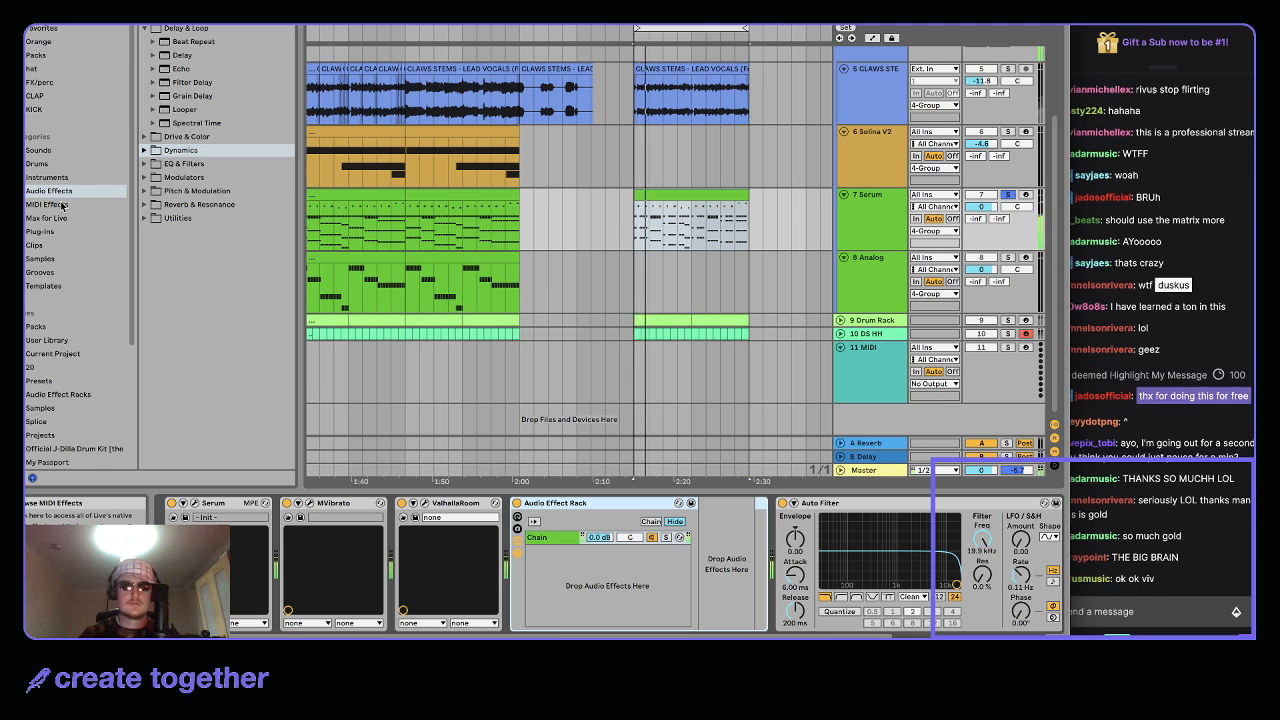
pyautogui.click(56, 231)
# Duplicate the rack's empty chain to make a second parallel chain, checking the chain solo during playback
pyautogui.rightClick(584, 559)
pyautogui.click(561, 546)
pyautogui.click(558, 538)
pyautogui.rightClick(549, 556)
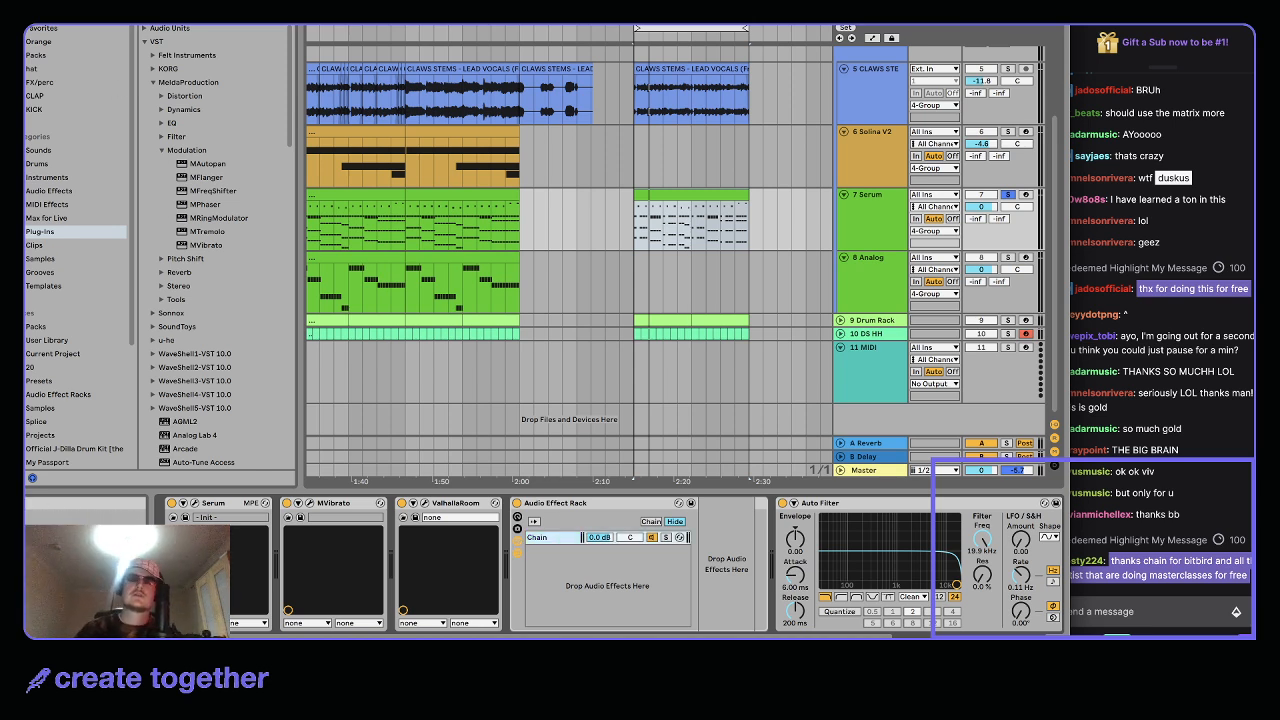
pyautogui.press('super+f')
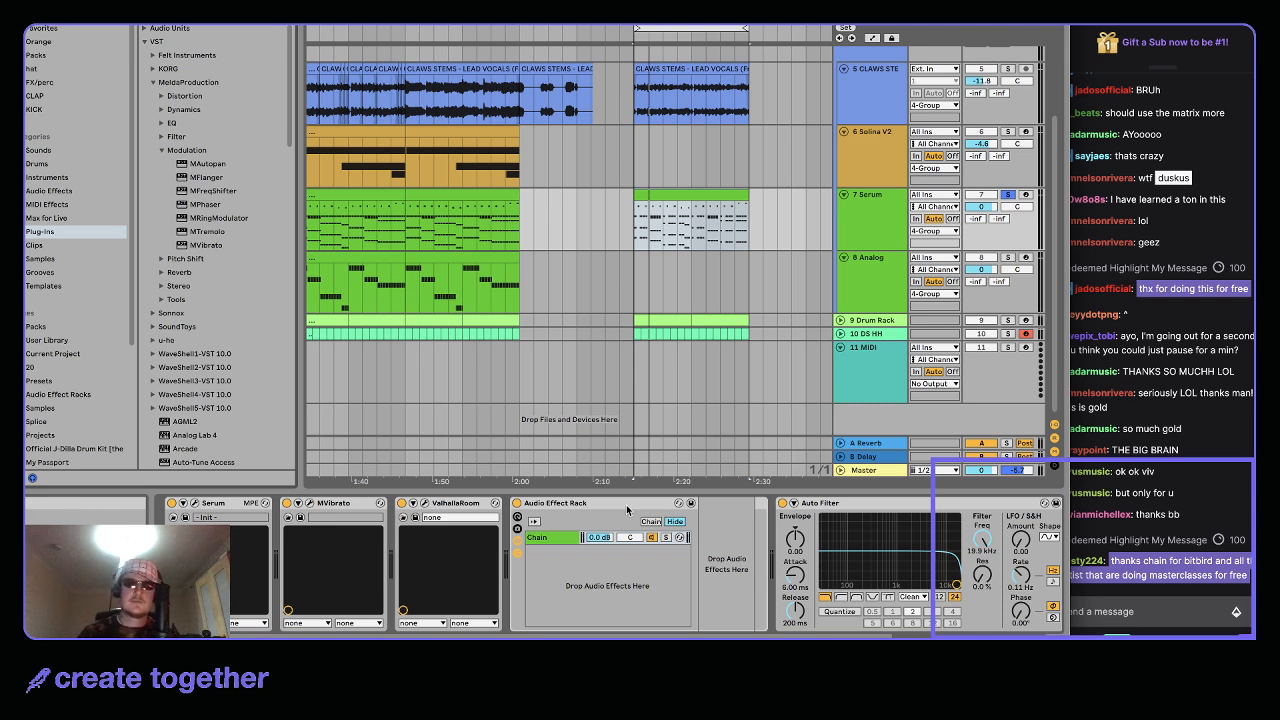
pyautogui.click(541, 542)
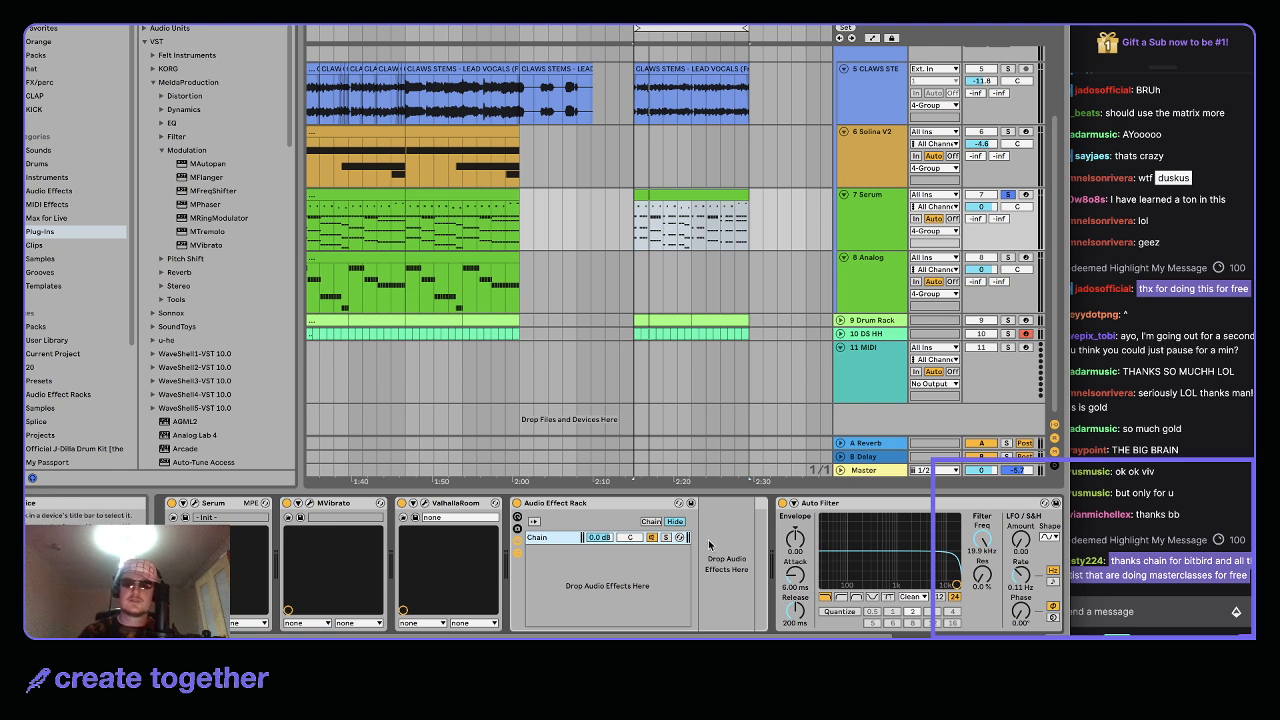
pyautogui.click(666, 539)
pyautogui.press('space')
pyautogui.click(666, 539)
pyautogui.hotkey('ctrl', 'd')
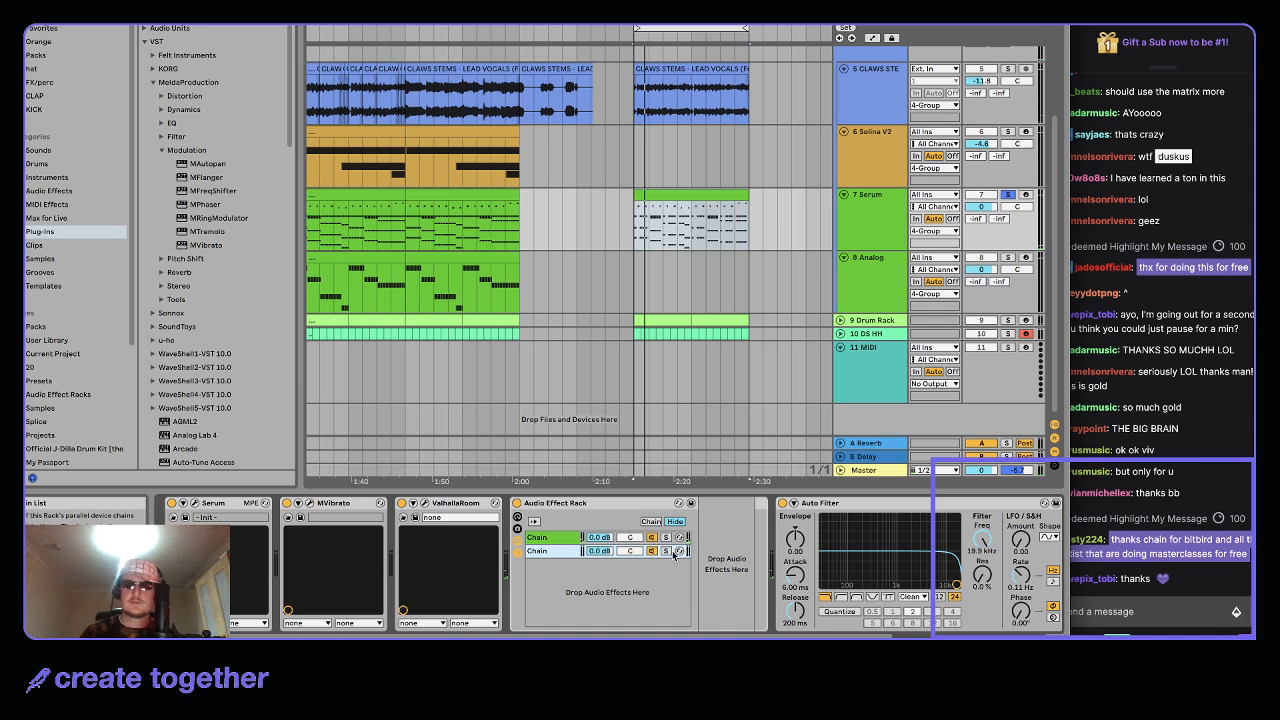
pyautogui.click(666, 552)
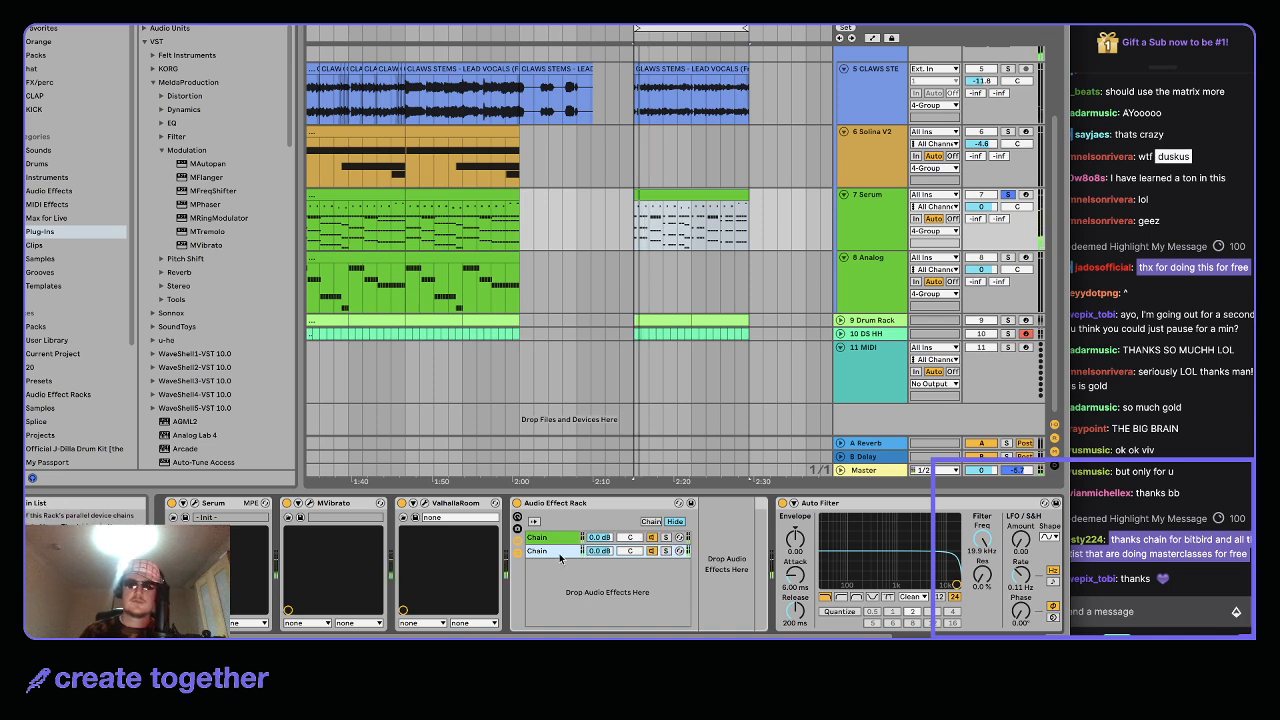
# Search the plug-ins for "val" and add ValhallaShimmer to the rack's second chain
pyautogui.hotkey('ctrl', 'f')
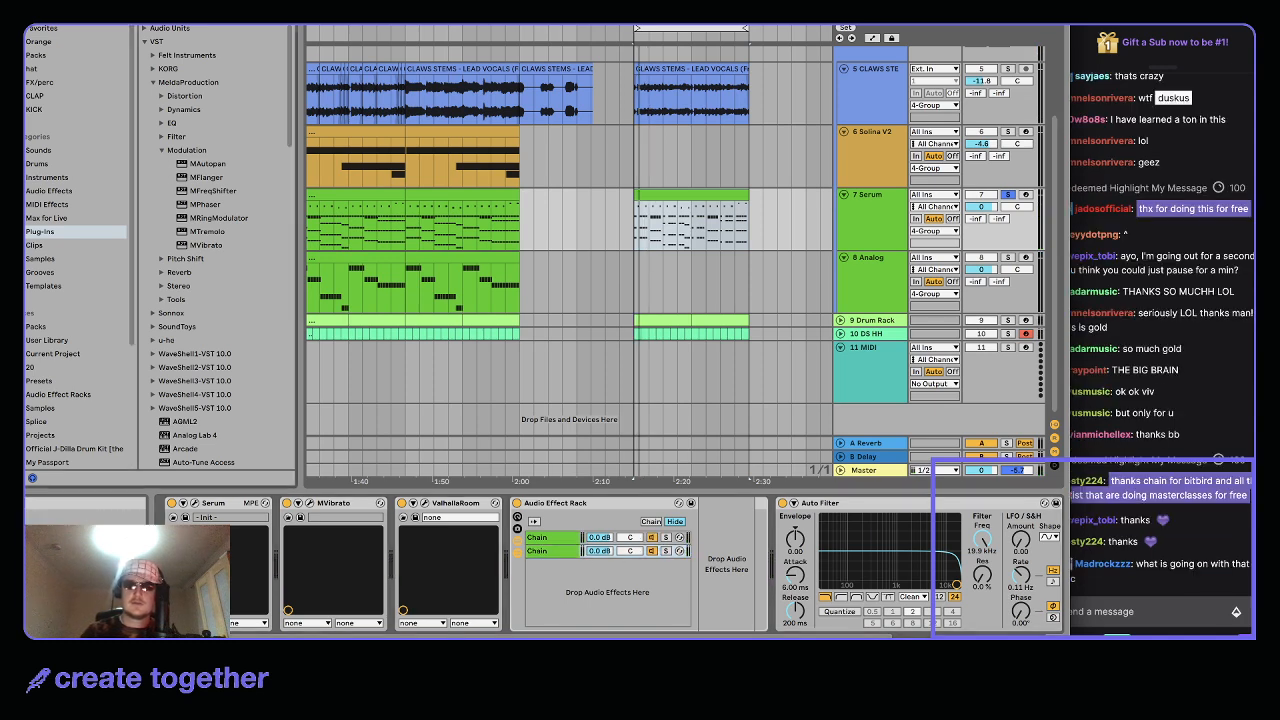
pyautogui.write('val')
pyautogui.moveTo(205, 109); pyautogui.dragTo(714, 527)
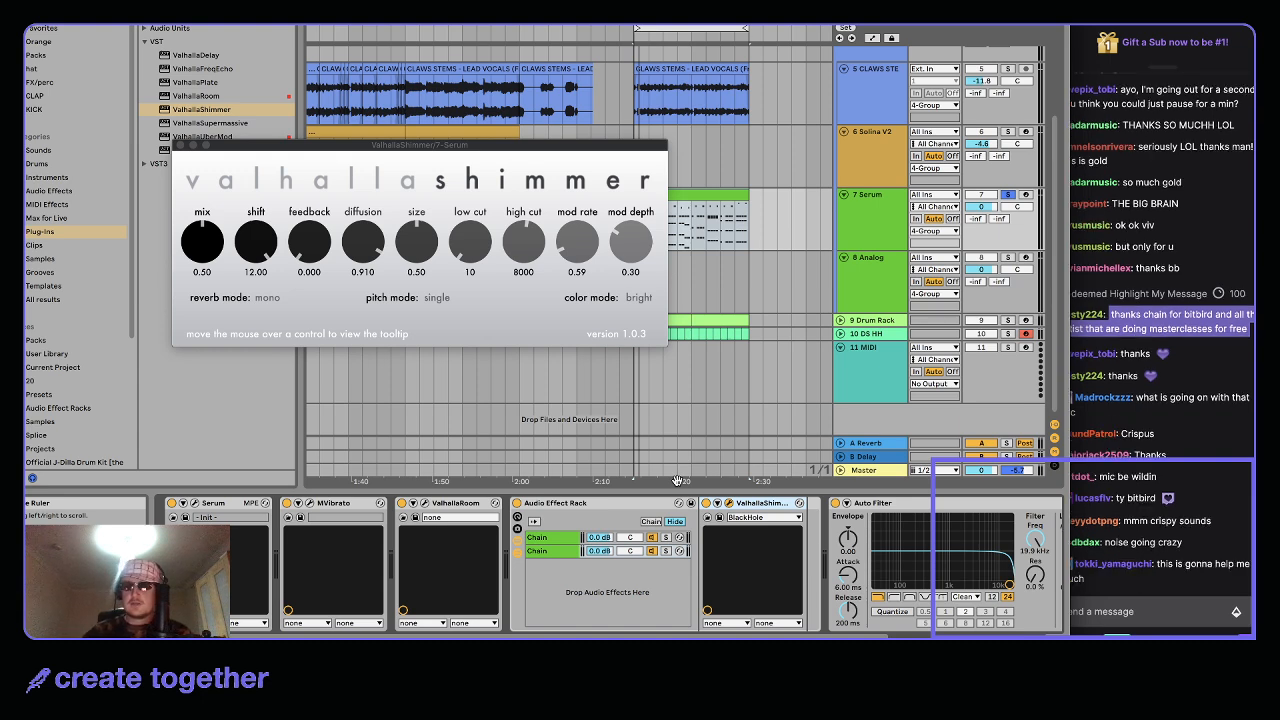
pyautogui.click(180, 146)
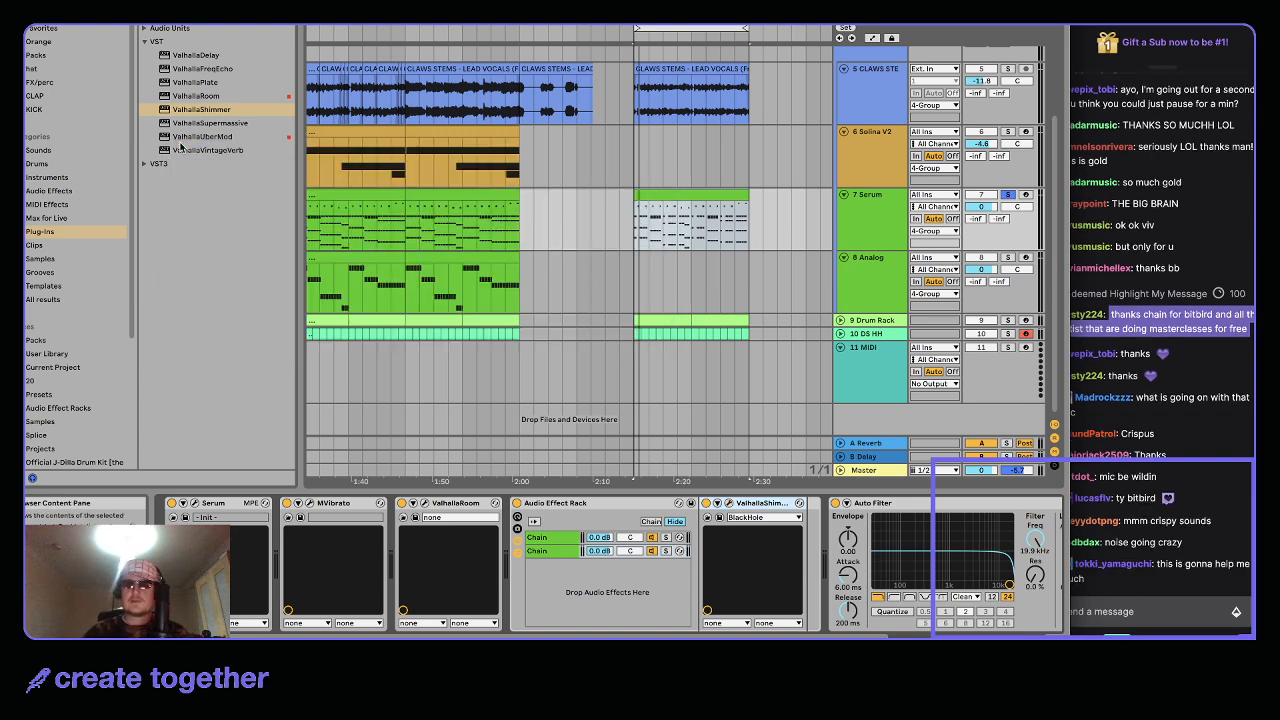
pyautogui.click(791, 590)
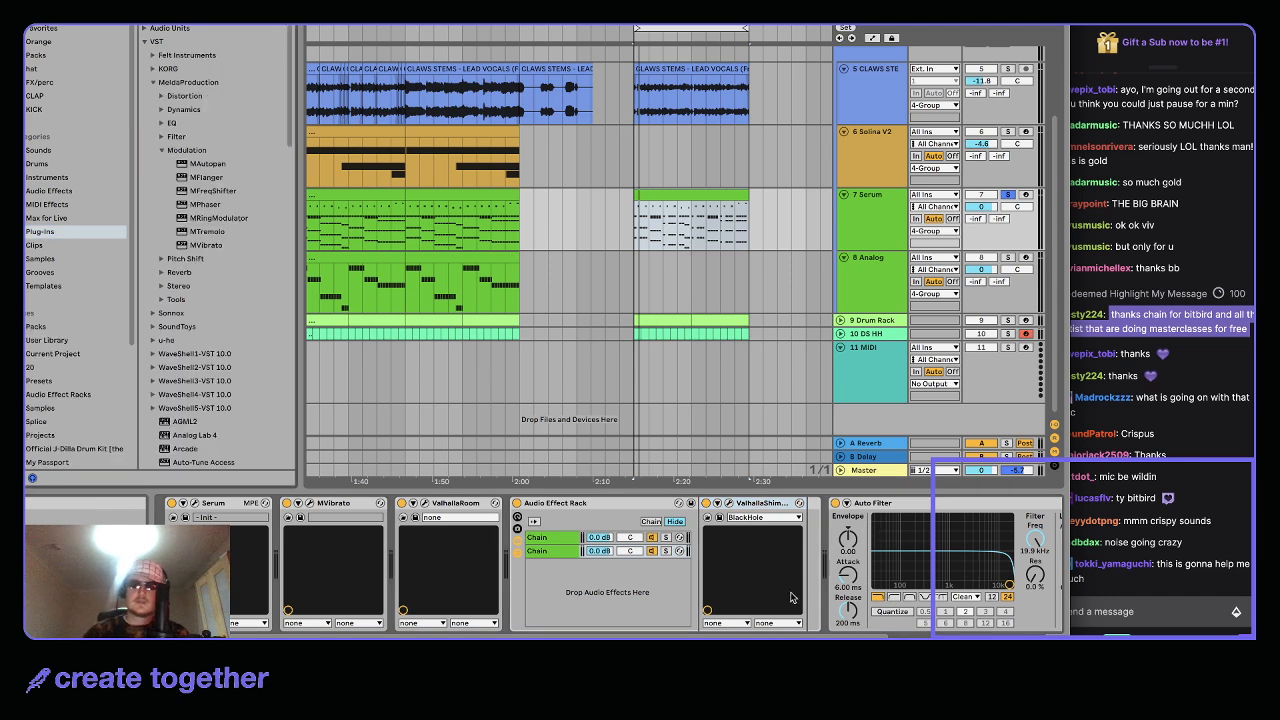
# Solo the second chain and set ValhallaShimmer's mix to 1.00 and its feedback to about 0.228
pyautogui.click(666, 551)
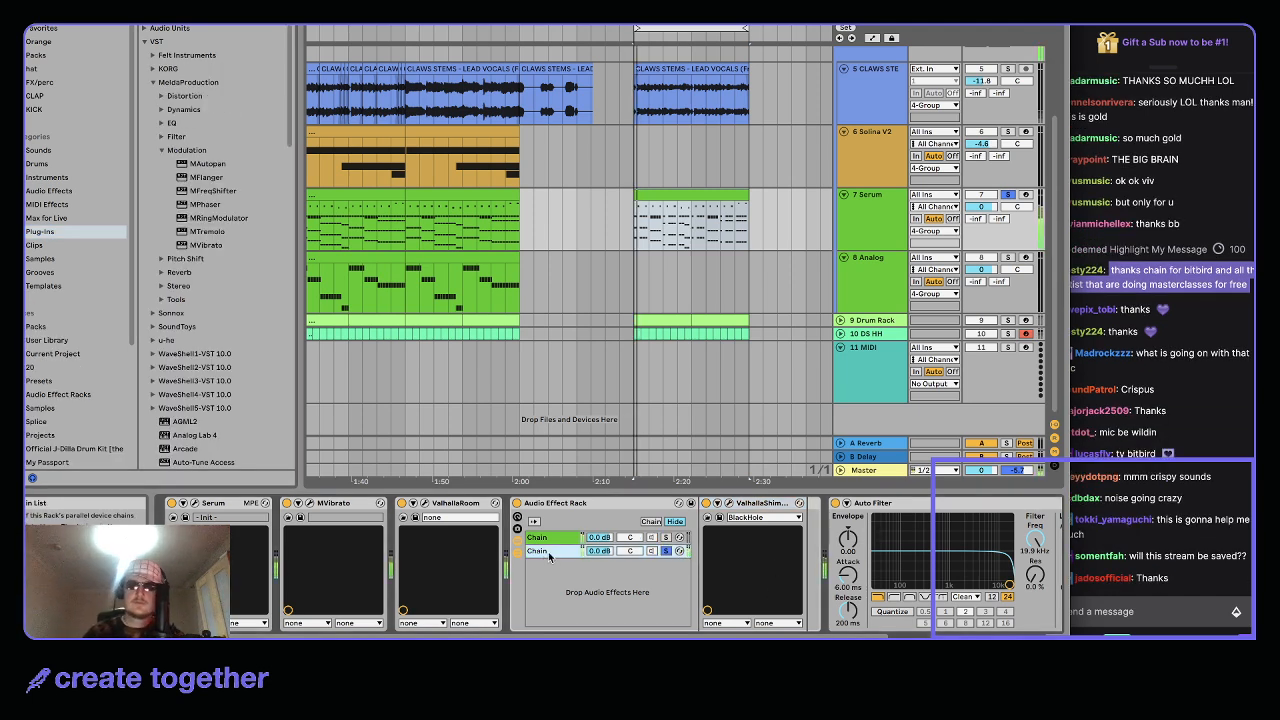
pyautogui.click(728, 504)
pyautogui.moveTo(205, 234); pyautogui.dragTo(280, 198)
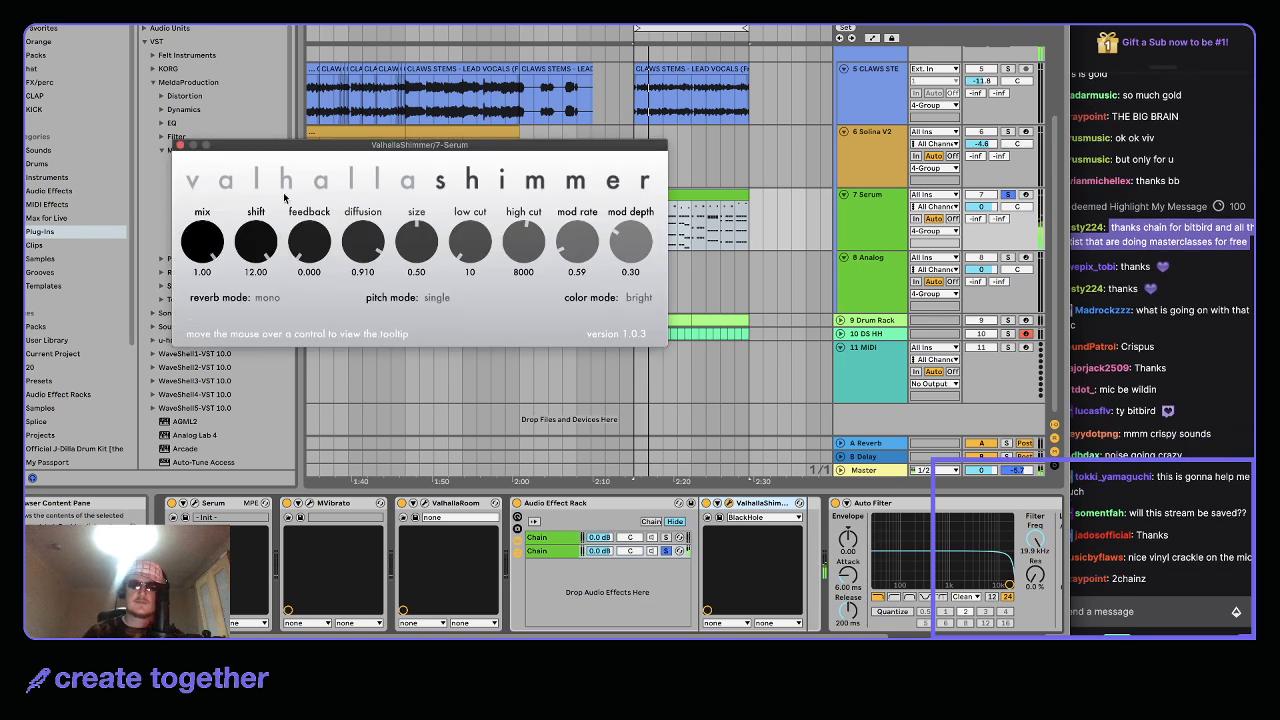
pyautogui.moveTo(320, 252); pyautogui.dragTo(322, 244)
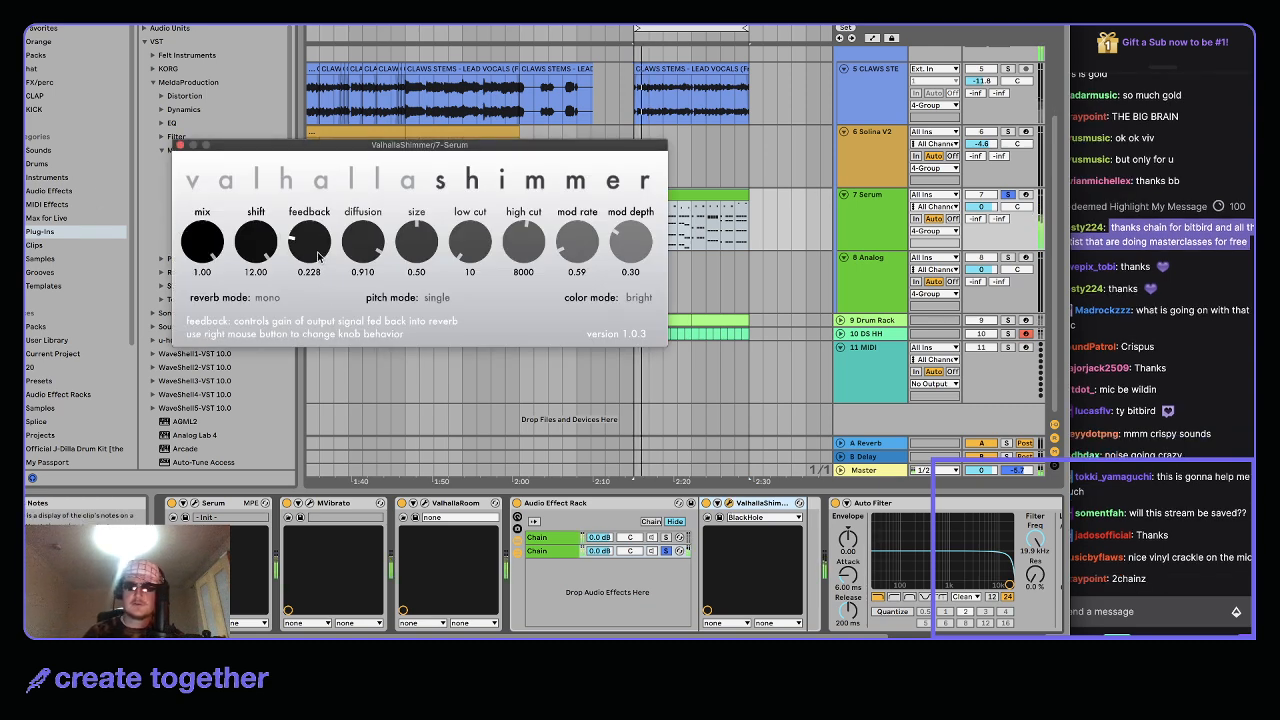
pyautogui.click(180, 146)
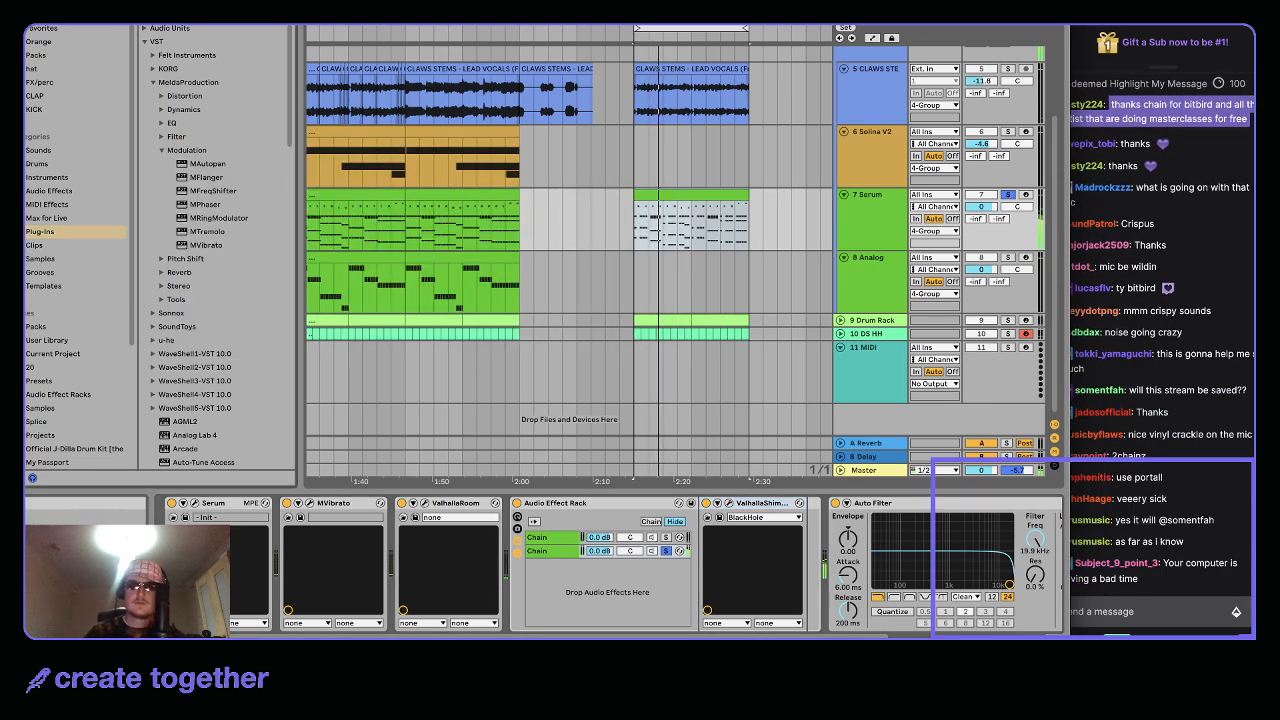
# Add LFOTool after ValhallaShimmer and shape its volume curve into a rising ramp at a one-bar rate
pyautogui.write('lfo')
pyautogui.moveTo(172, 55); pyautogui.dragTo(780, 532)
pyautogui.moveTo(283, 290); pyautogui.dragTo(283, 352)
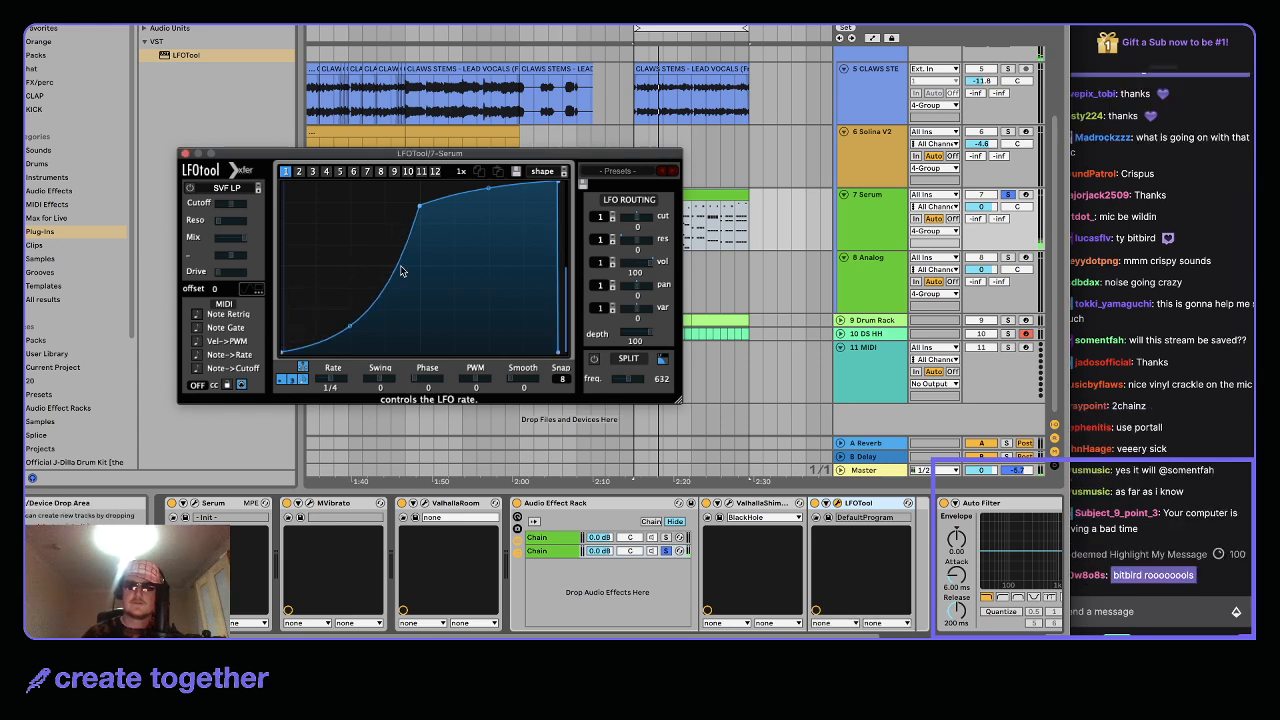
pyautogui.moveTo(419, 210); pyautogui.dragTo(419, 283)
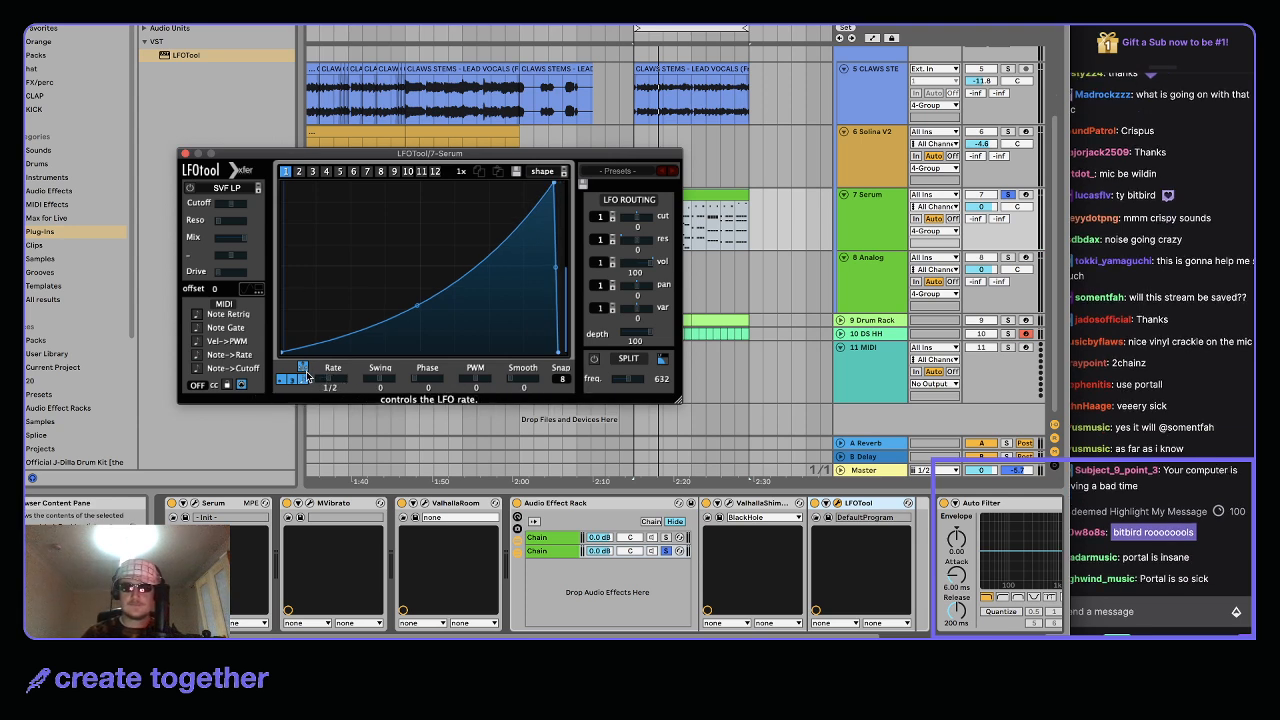
pyautogui.moveTo(307, 376); pyautogui.dragTo(301, 375)
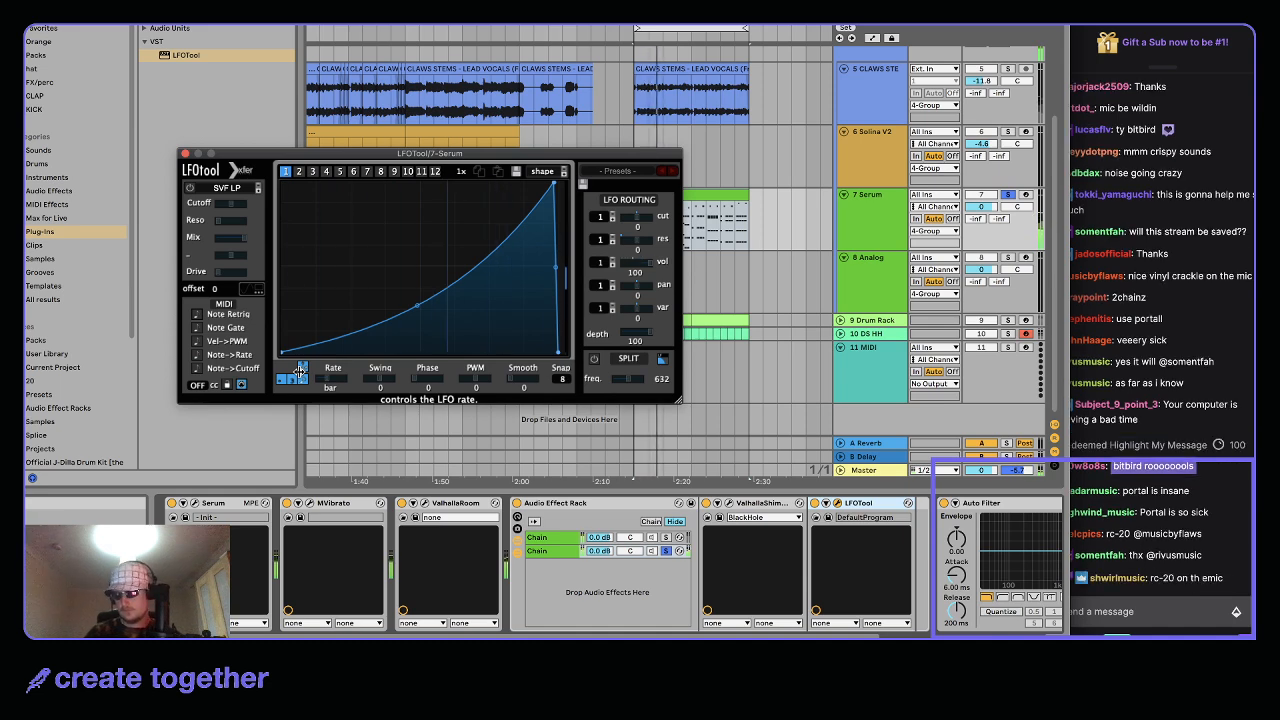
# Set the second chain's volume to -10.6 dB and unsolo it while fine-tuning the bend of LFOTool's ramp
pyautogui.moveTo(600, 551); pyautogui.dragTo(600, 580)
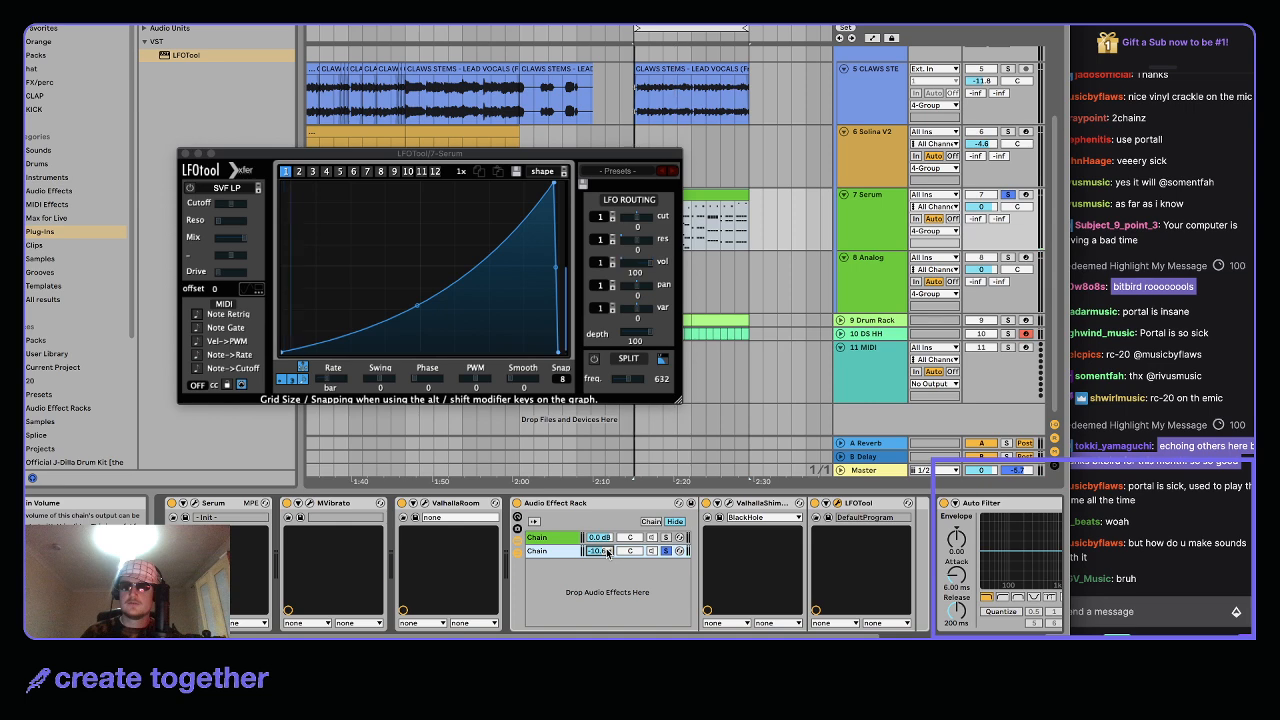
pyautogui.moveTo(417, 305); pyautogui.dragTo(417, 316)
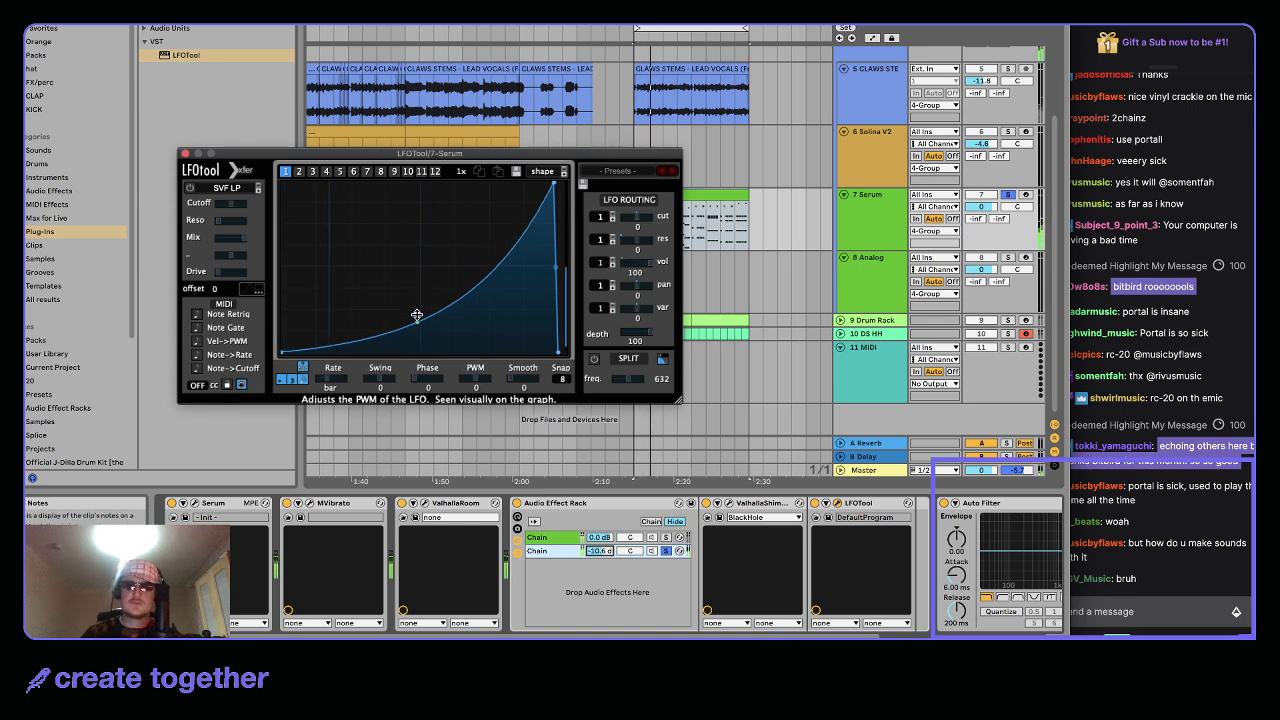
pyautogui.click(668, 552)
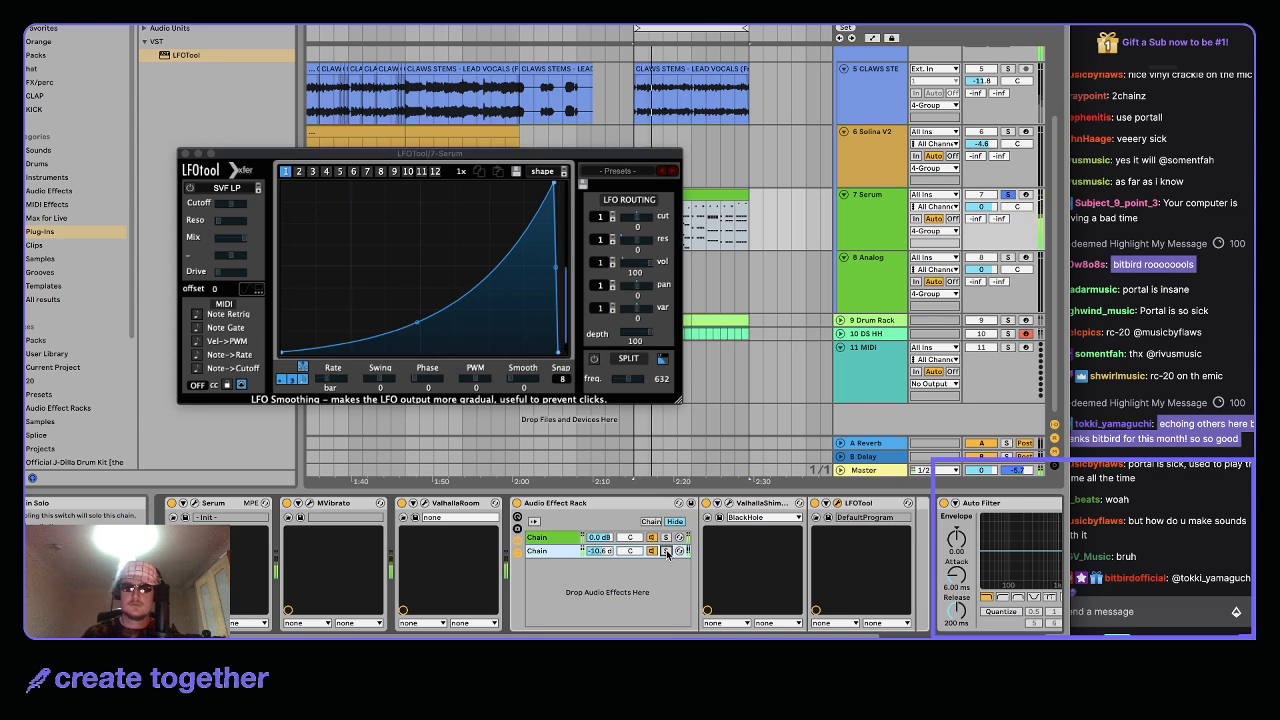
pyautogui.moveTo(417, 322); pyautogui.dragTo(416, 310)
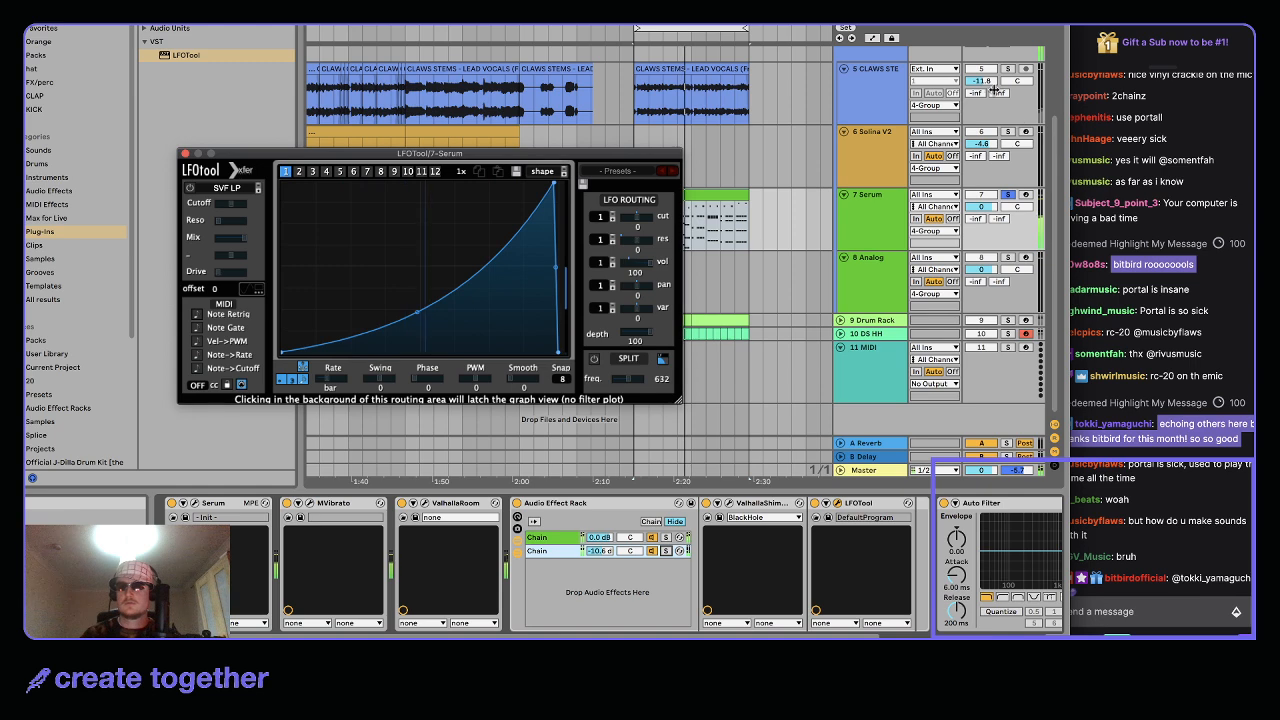
# Check Serum's modulation matrix assignments and its Env 3 settings
pyautogui.click(195, 503)
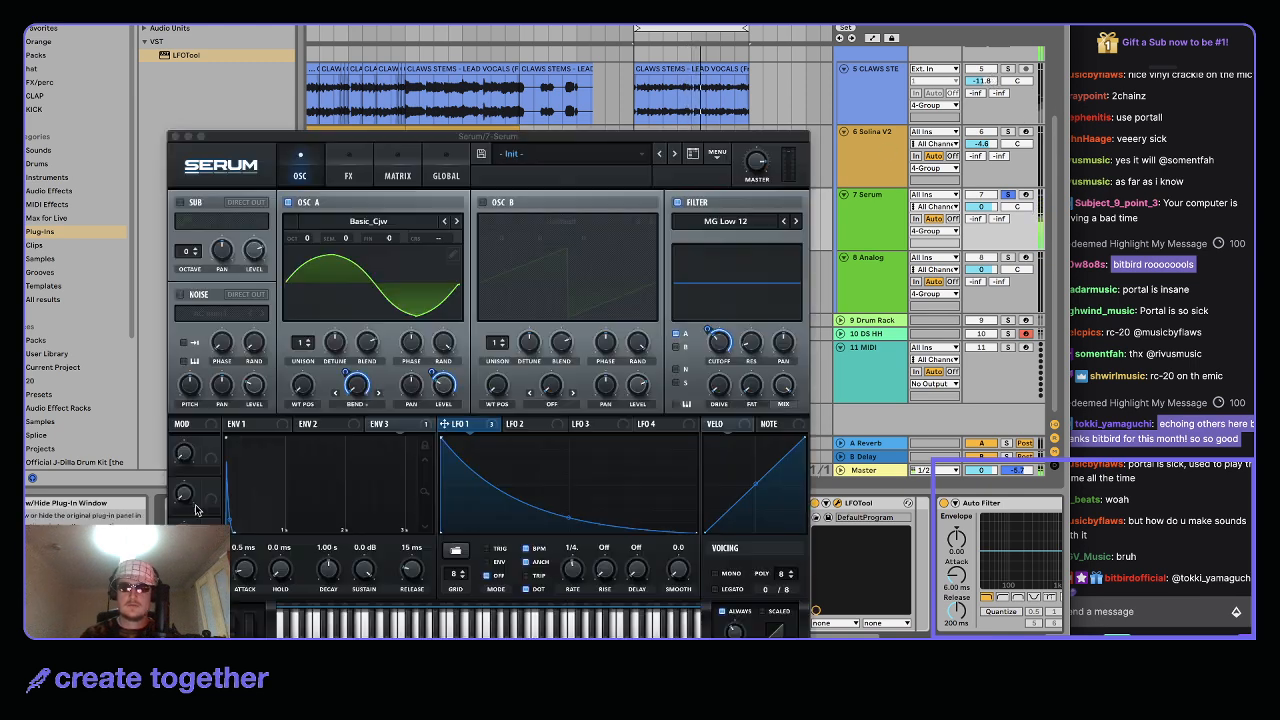
pyautogui.click(400, 175)
pyautogui.click(379, 424)
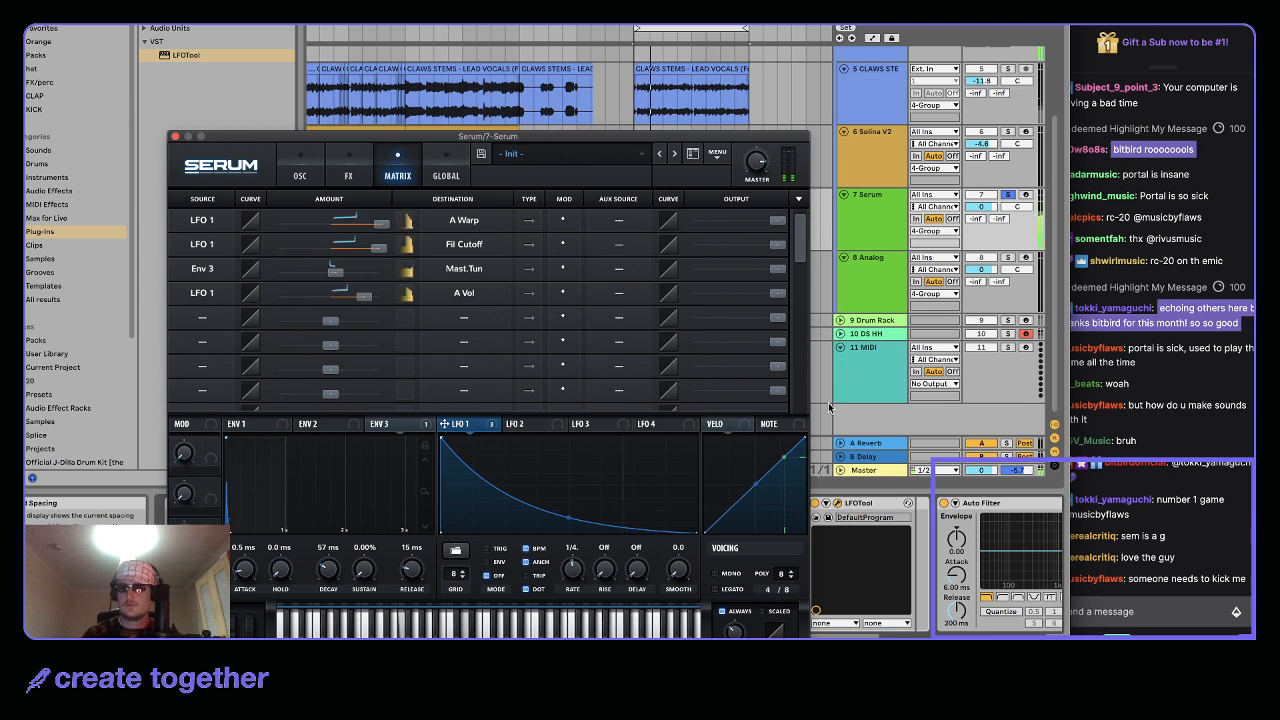
pyautogui.click(175, 136)
# Lower the second chain's volume to -12.4 dB and bow LFOTool's ramp further downward
pyautogui.moveTo(604, 552); pyautogui.dragTo(533, 468)
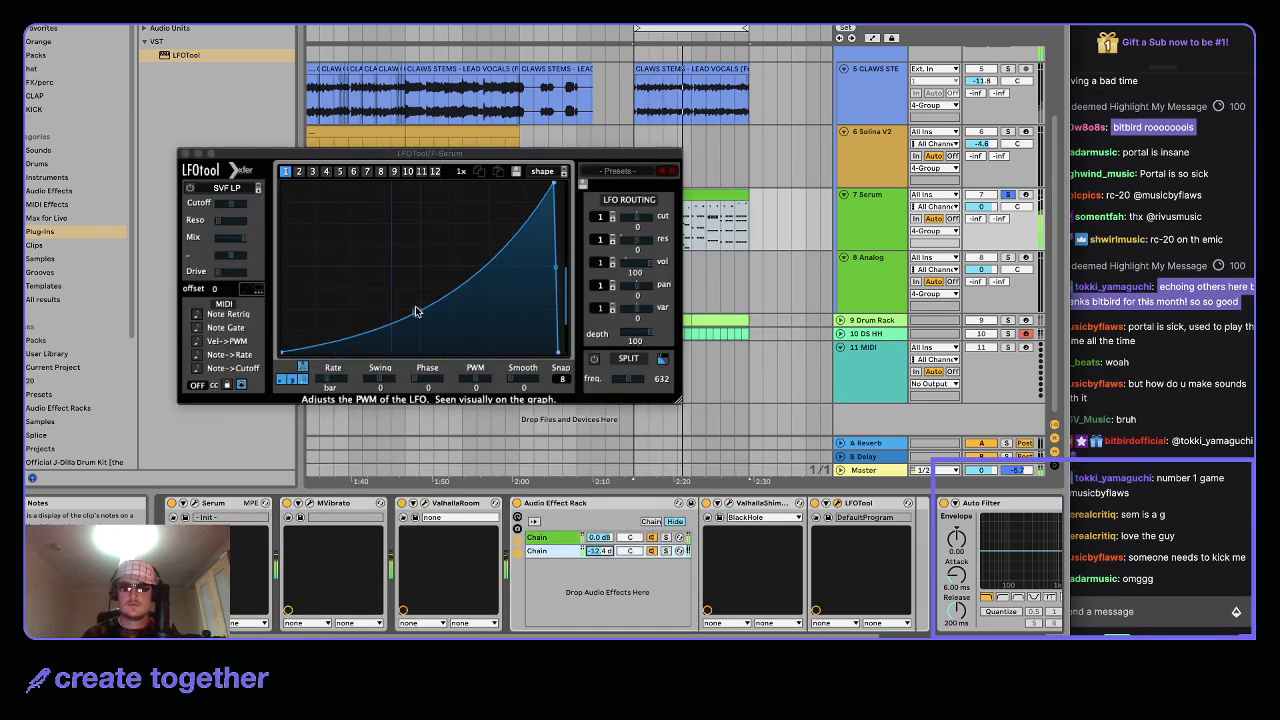
pyautogui.moveTo(417, 311); pyautogui.dragTo(418, 322)
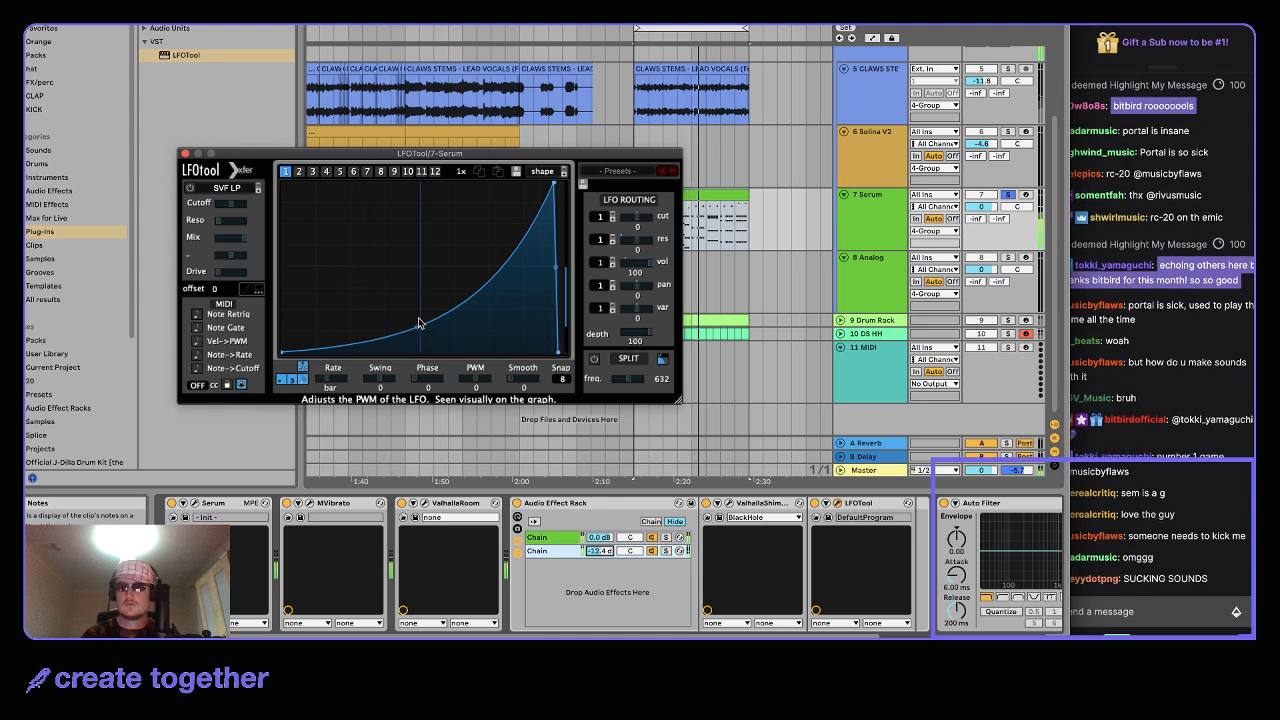
# Open the new section's Serum clip for note editing and delete the middle chord notes in bars 1 and 2
pyautogui.doubleClick(724, 191)
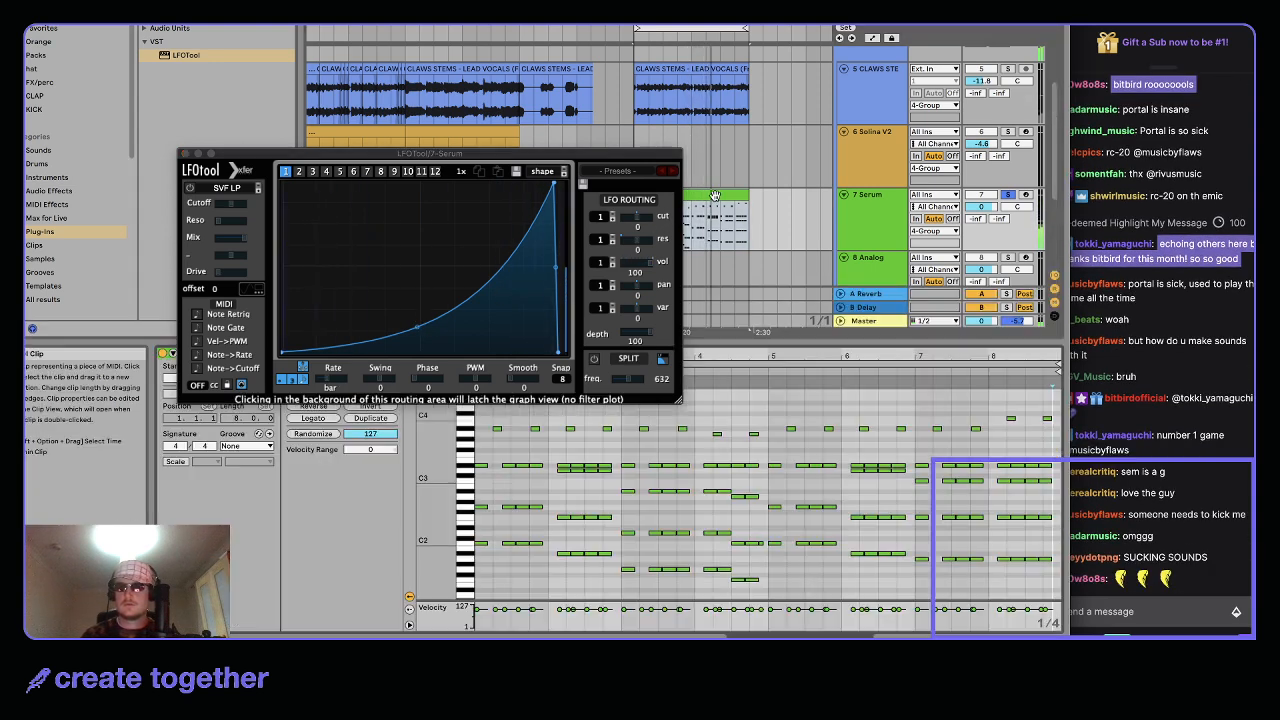
pyautogui.click(184, 154)
pyautogui.moveTo(477, 513); pyautogui.dragTo(606, 510)
pyautogui.press('Delete')
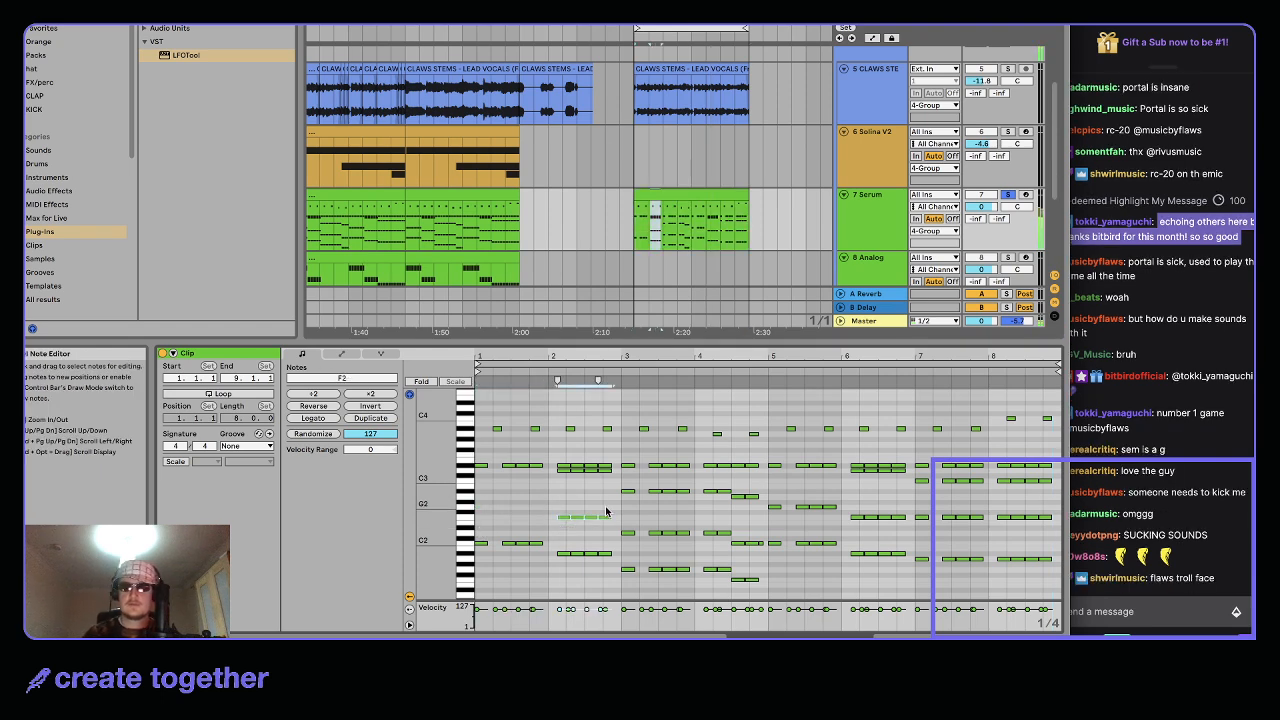
pyautogui.press('Delete')
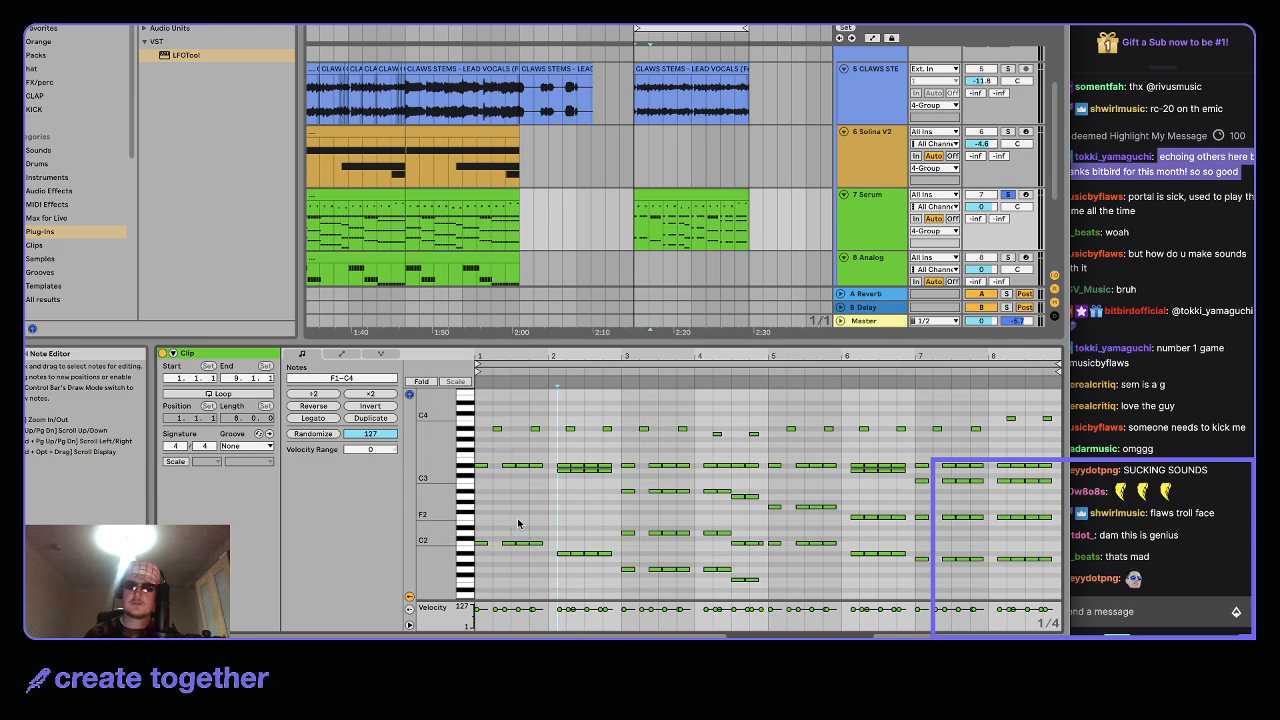
# Thin out the chords in the rest of the Serum clip by deleting inner notes from bars 2 through 8
pyautogui.moveTo(550, 473); pyautogui.dragTo(639, 472)
pyautogui.press('Delete')
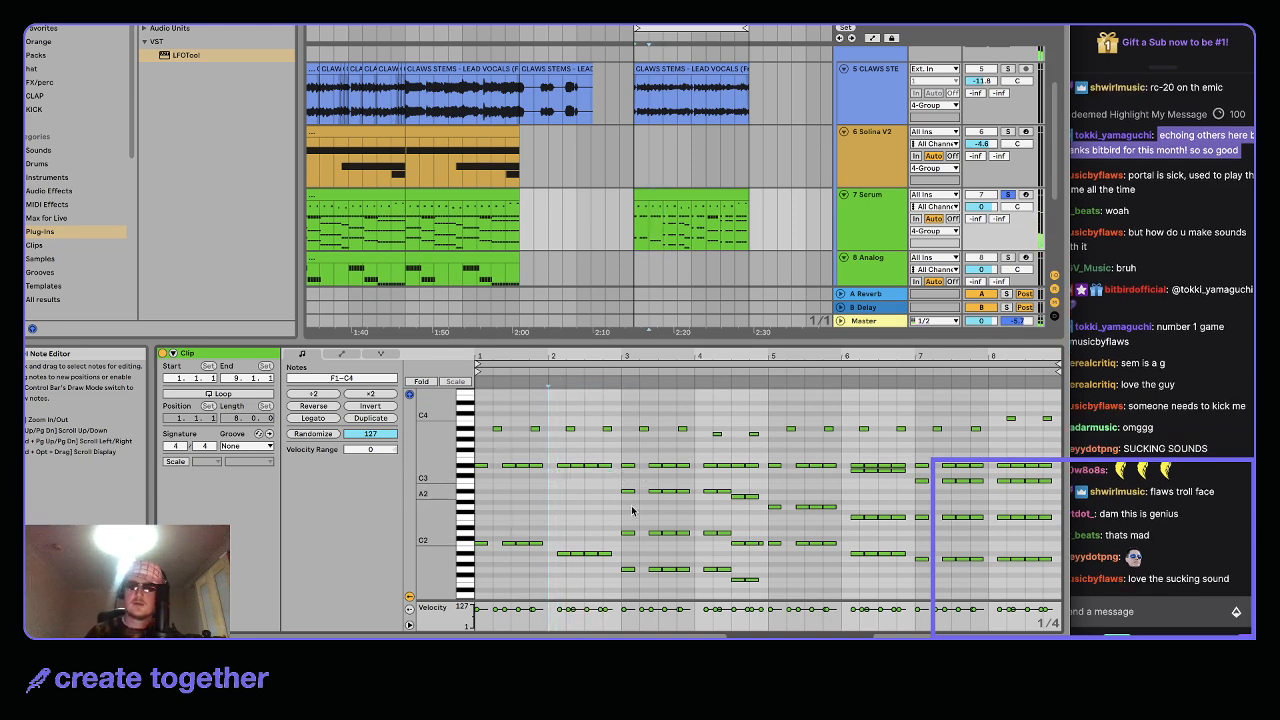
pyautogui.moveTo(627, 549); pyautogui.dragTo(718, 490)
pyautogui.press('Delete')
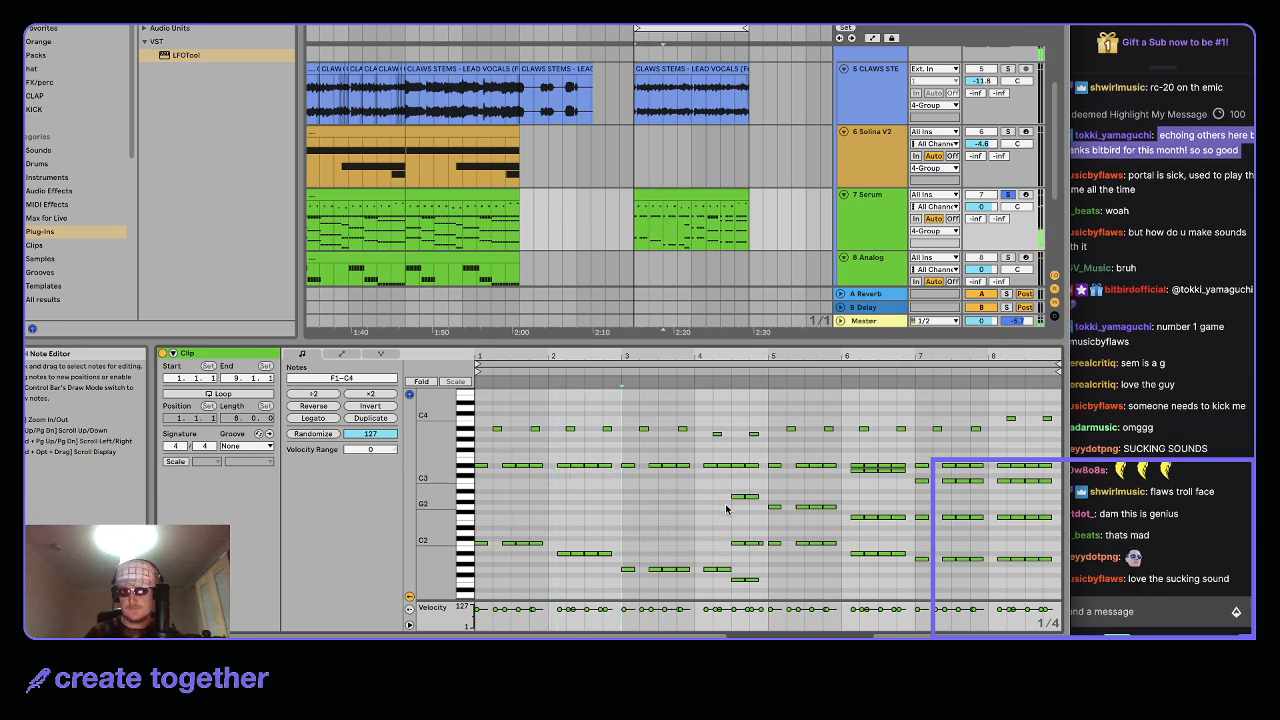
pyautogui.moveTo(856, 522); pyautogui.dragTo(1050, 490)
pyautogui.press('Delete')
pyautogui.press('space')
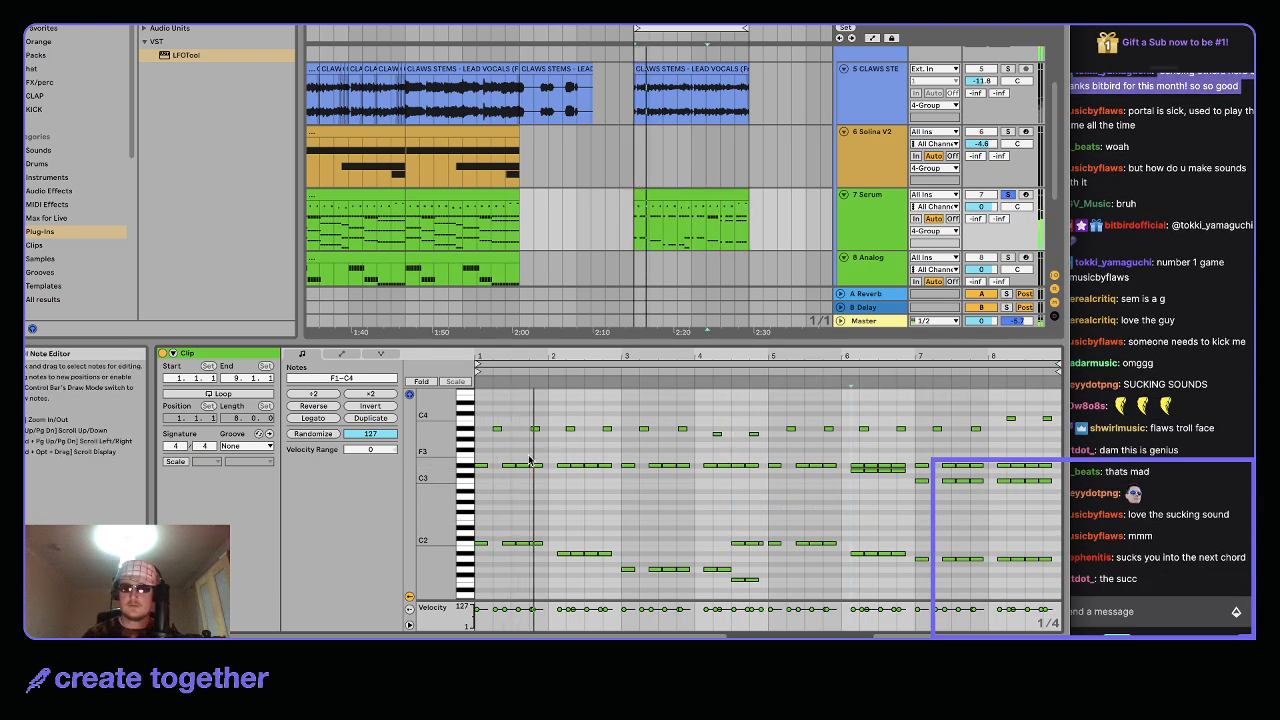
# Delete the two high A#3 notes from bar 2 of the Serum clip
pyautogui.click(534, 429)
pyautogui.press('space')
pyautogui.press('space')
pyautogui.scroll(-5, 535, 418)
pyautogui.scroll(6, 535, 418)
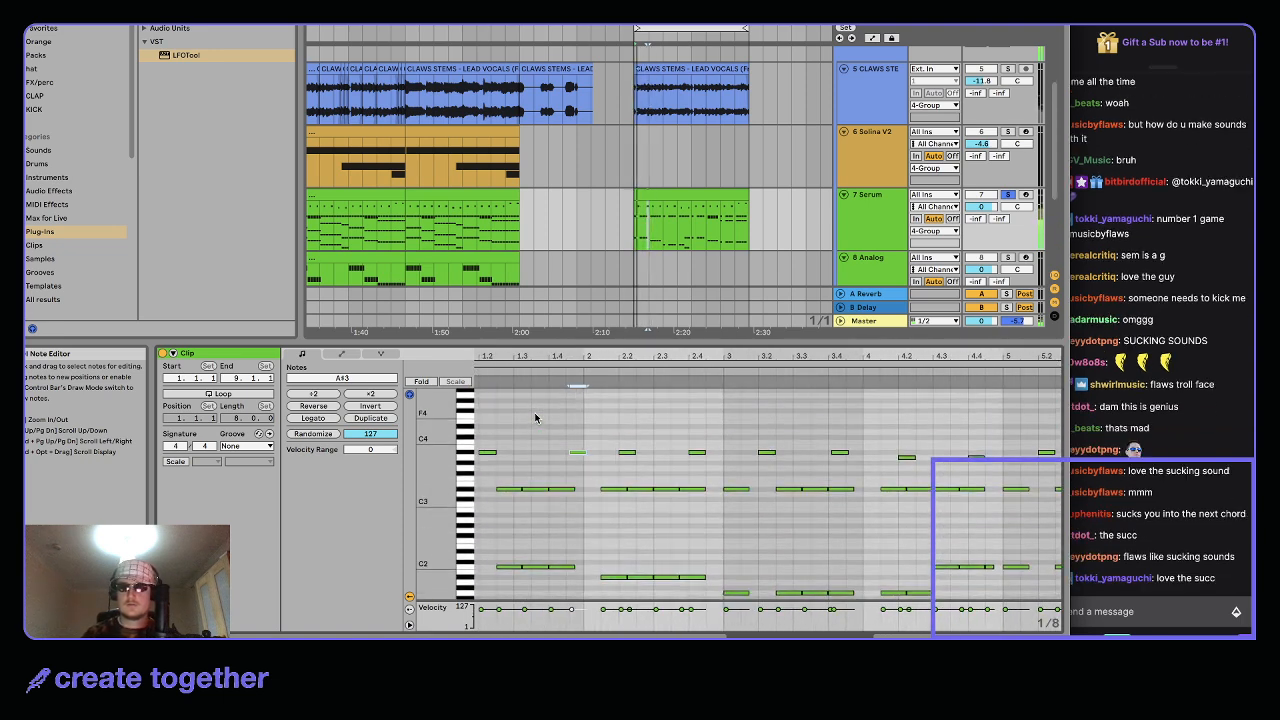
pyautogui.scroll(2, 535, 418)
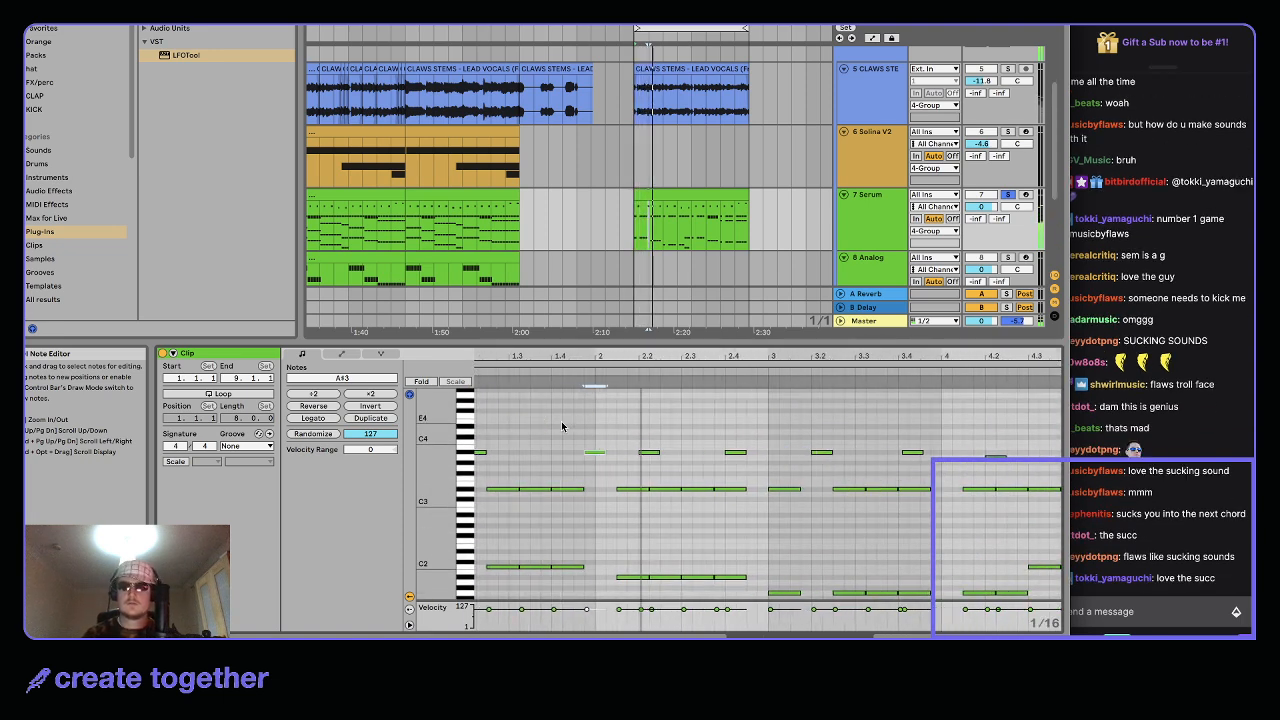
pyautogui.moveTo(636, 472); pyautogui.dragTo(755, 444)
pyautogui.press('+')
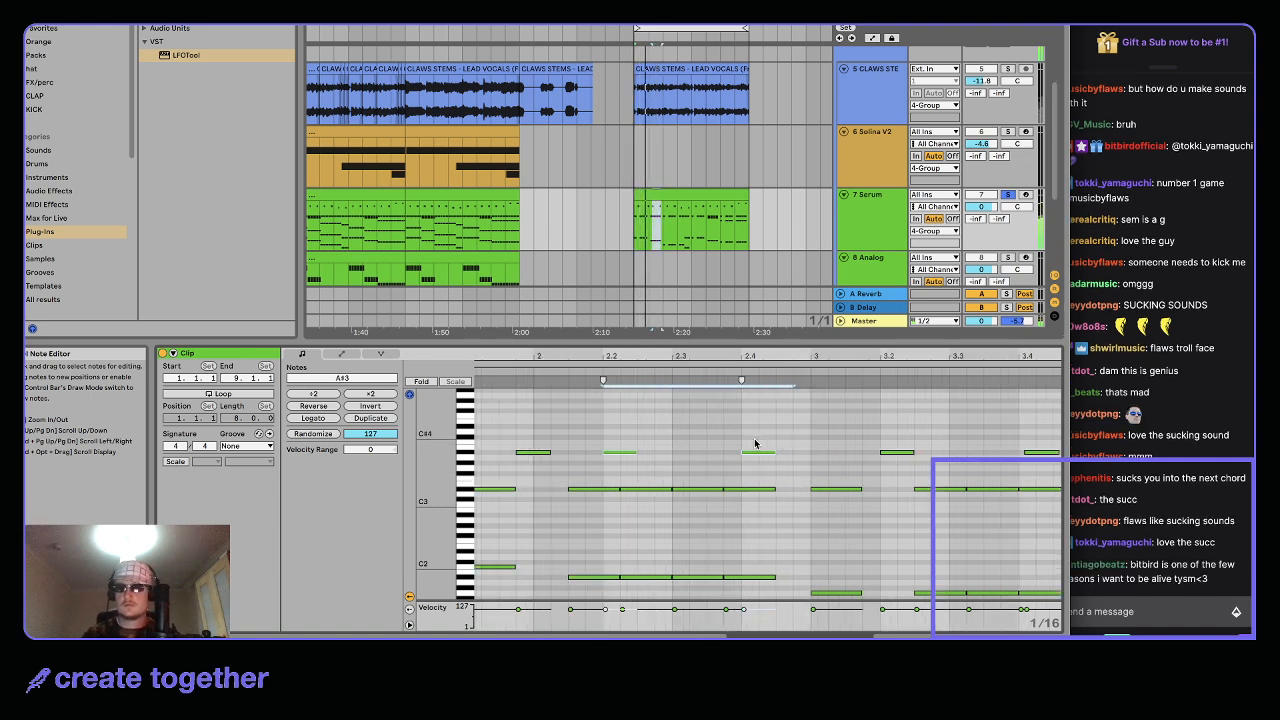
pyautogui.press('Delete')
# Transpose the bass notes in bars 1 through 6 down an octave and take the Serum track out of solo
pyautogui.scroll(-4, 757, 443)
pyautogui.scroll(-2, 757, 443)
pyautogui.click(483, 506)
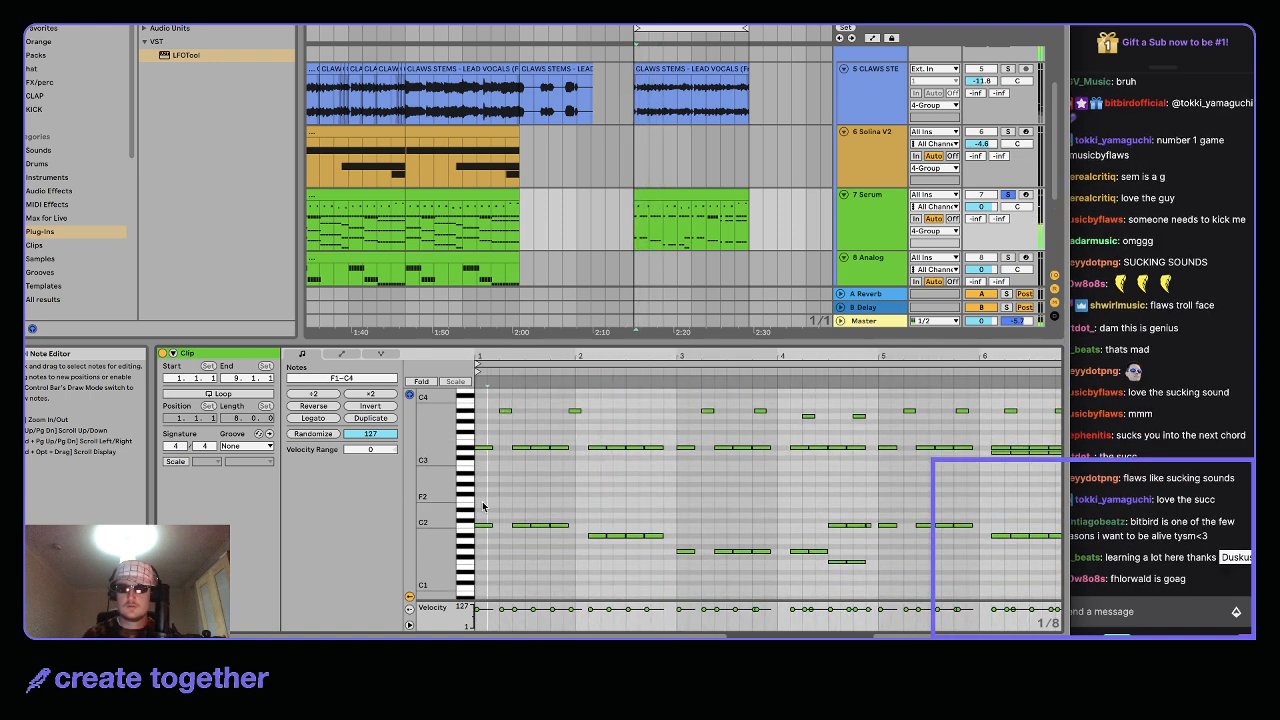
pyautogui.hotkey('shift', 'Down')
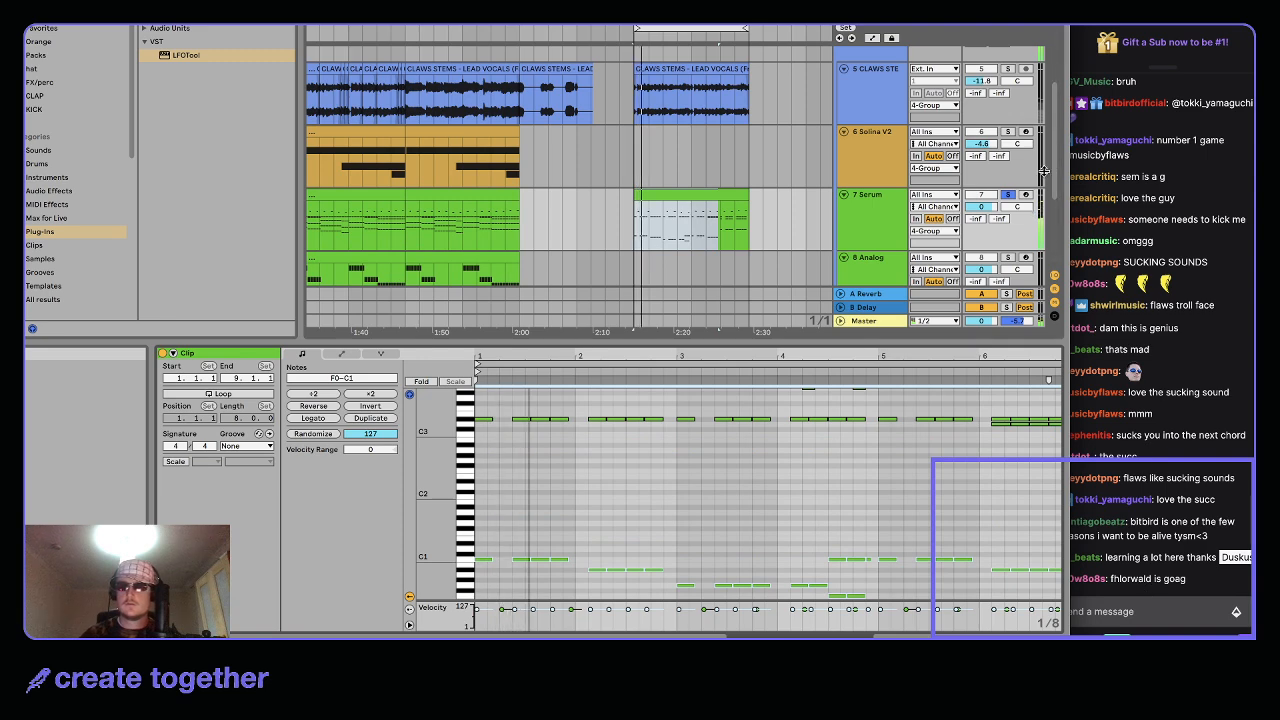
pyautogui.click(1011, 196)
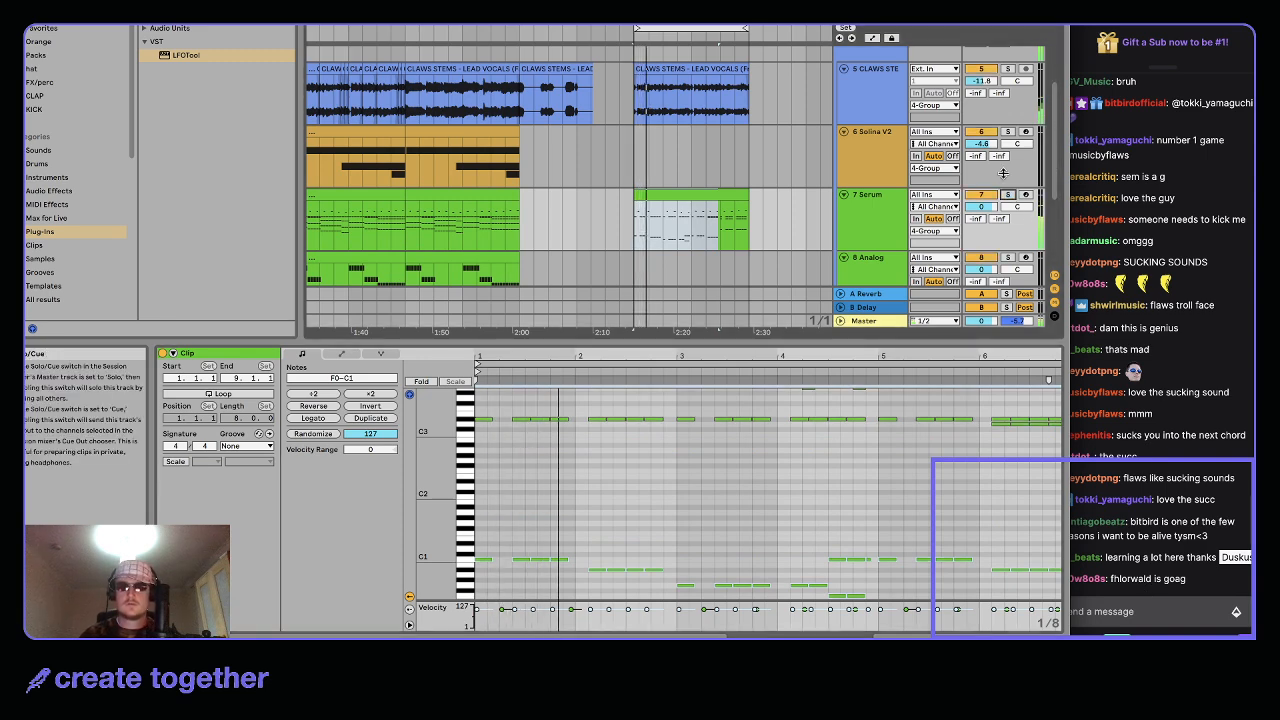
# Lower the upper chord notes in bar 2 of the Serum clip to D3
pyautogui.click(645, 196)
pyautogui.moveTo(559, 438); pyautogui.dragTo(611, 420)
pyautogui.press('Down')
pyautogui.press('space')
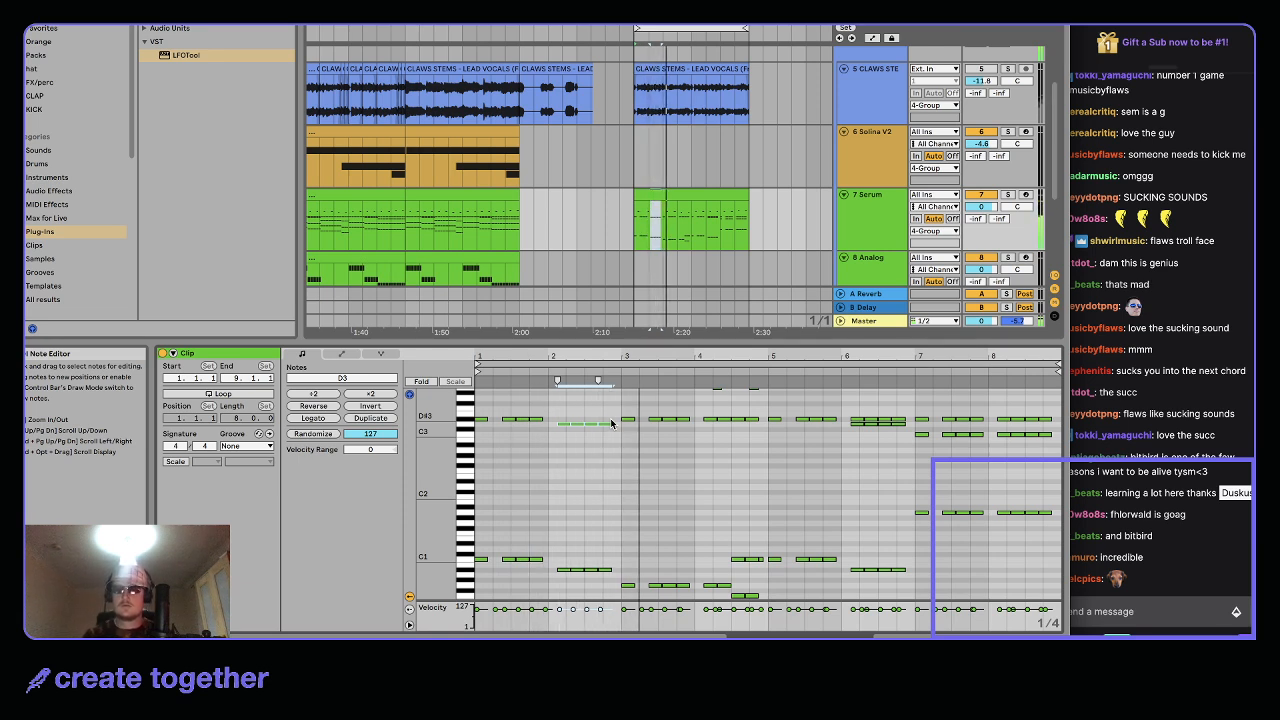
# Continue the descending line by lowering the upper notes in bar 3 to C3 and those in bar 4 below them
pyautogui.moveTo(621, 428); pyautogui.dragTo(668, 413)
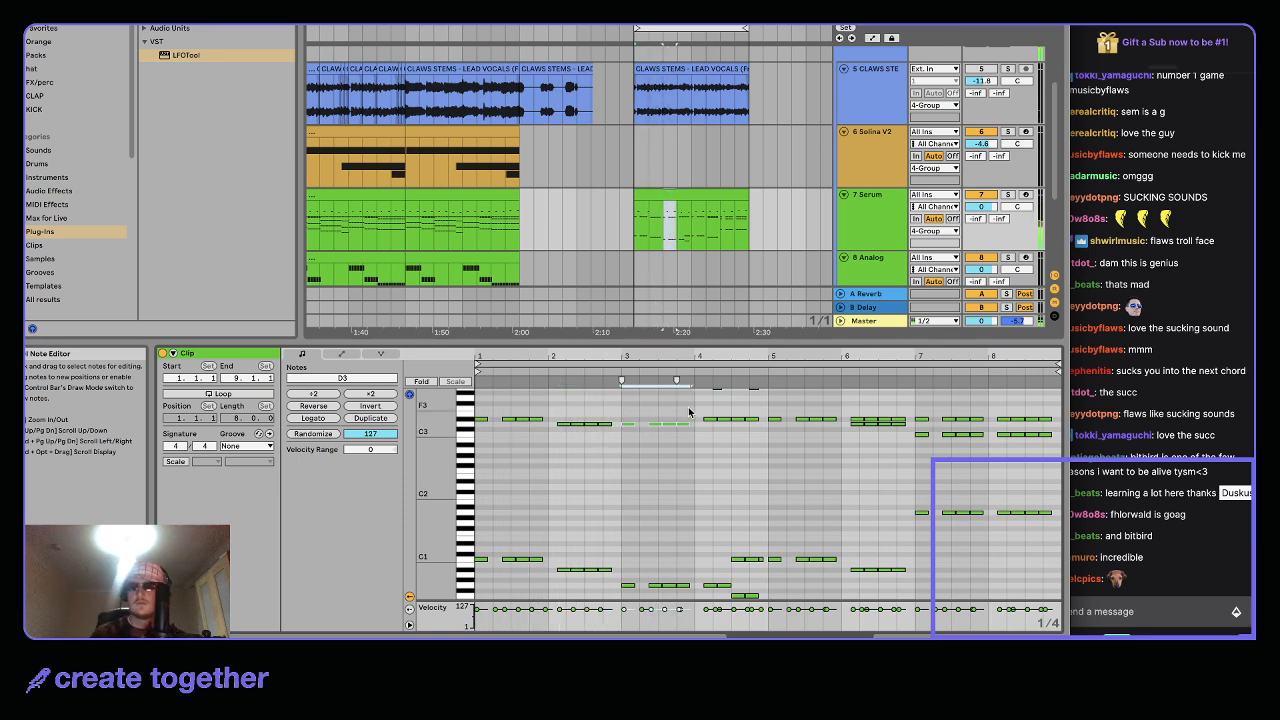
pyautogui.hotkey('shift', 'Tab')
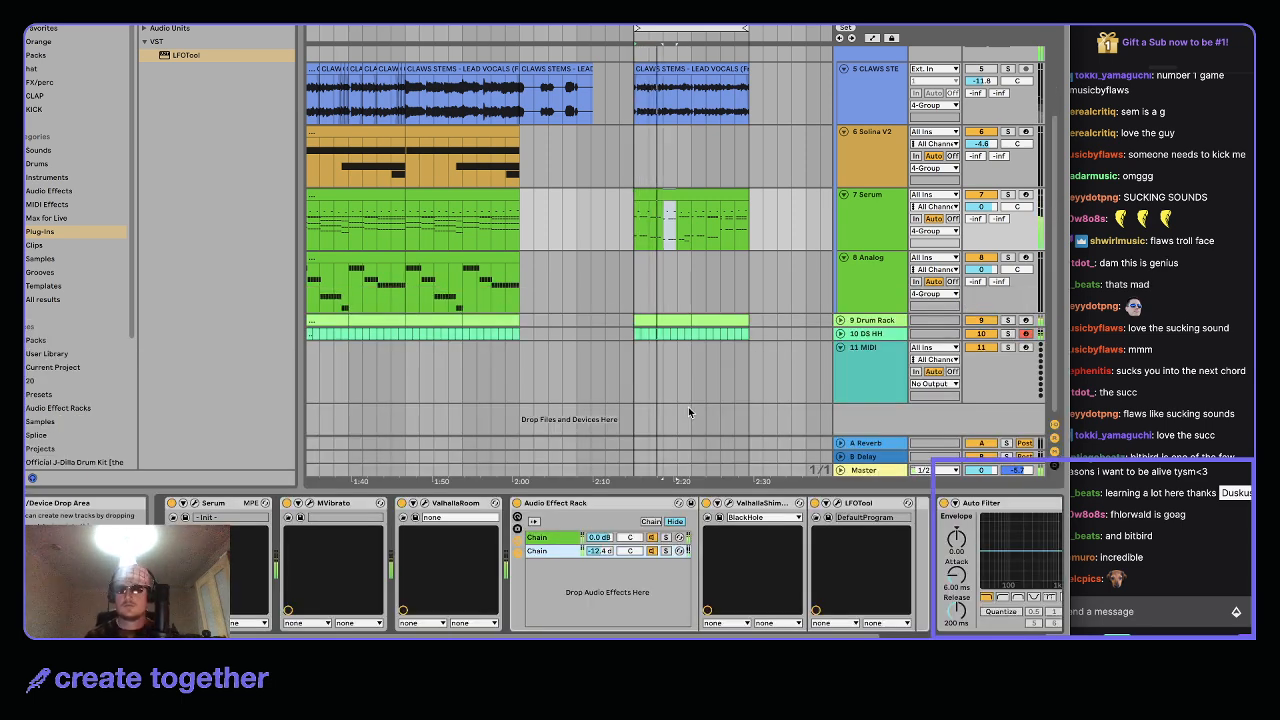
pyautogui.hotkey('shift', 'Tab')
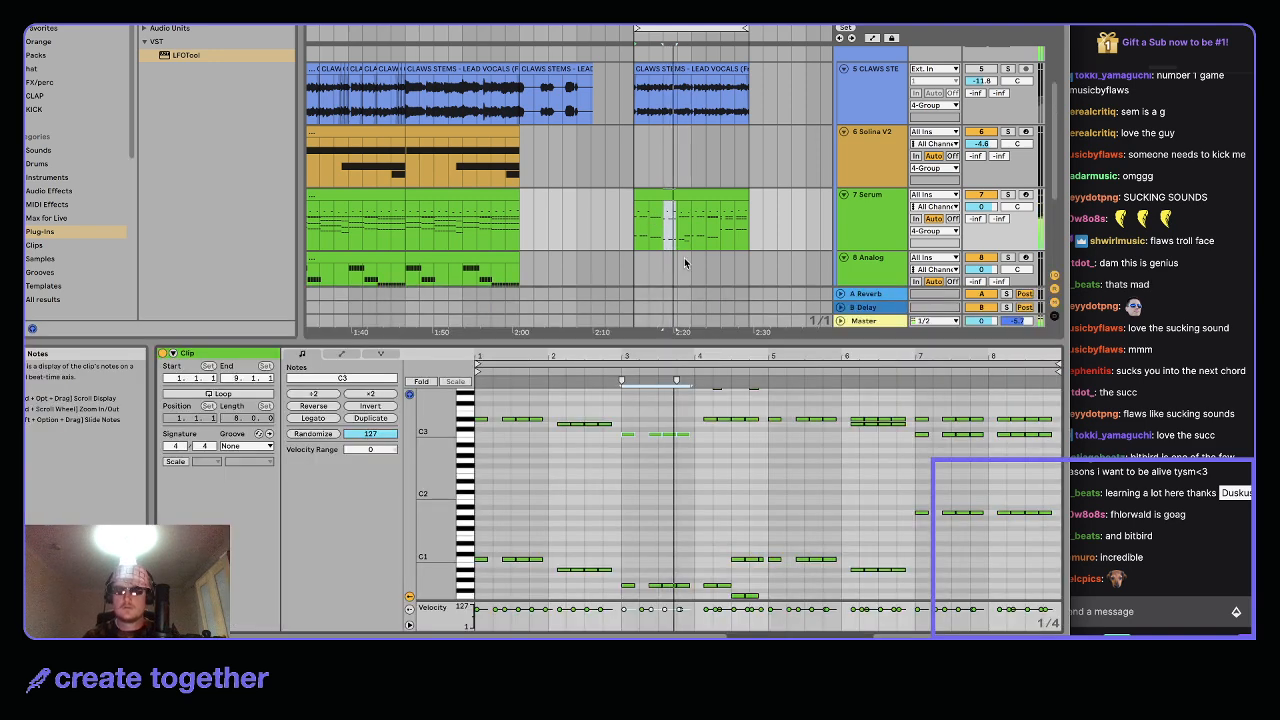
pyautogui.moveTo(705, 434); pyautogui.dragTo(753, 461)
pyautogui.click(676, 370)
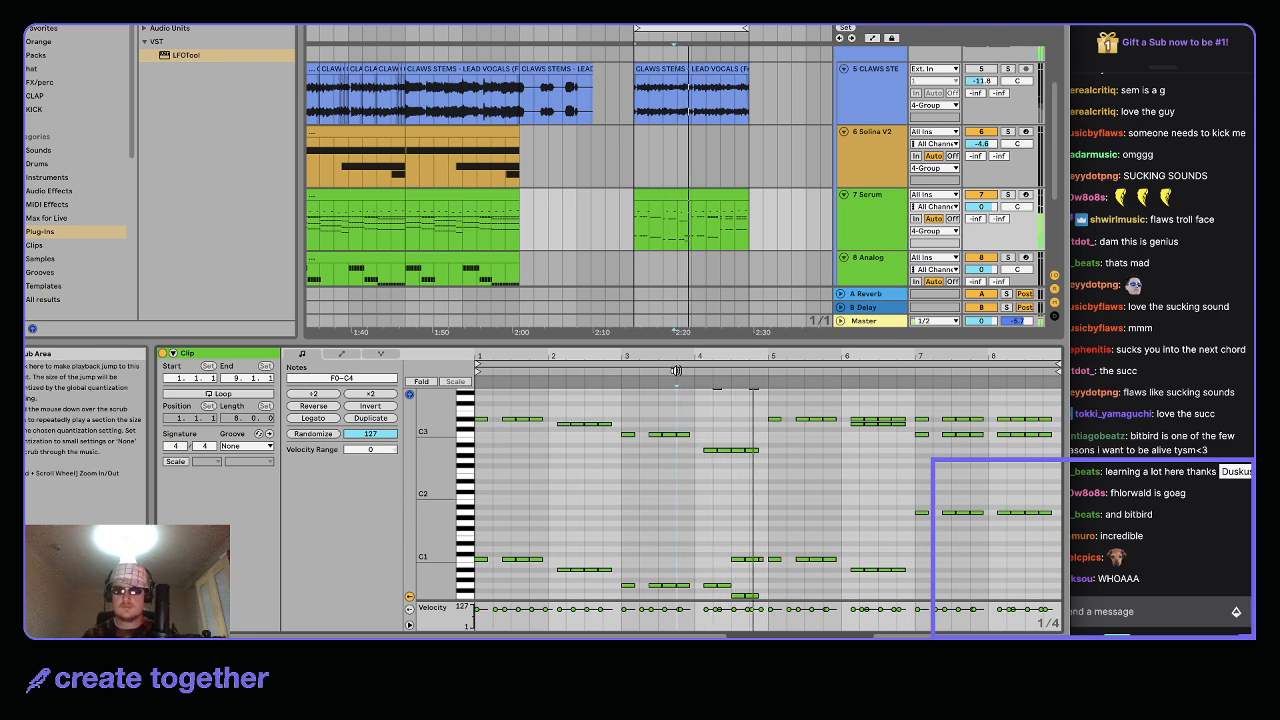
# Delete the higher bass notes around C1 in the second half of bar 4, keeping the lowest ones
pyautogui.press('space')
pyautogui.moveTo(736, 571); pyautogui.dragTo(760, 559)
pyautogui.press('Delete')
pyautogui.press('space')
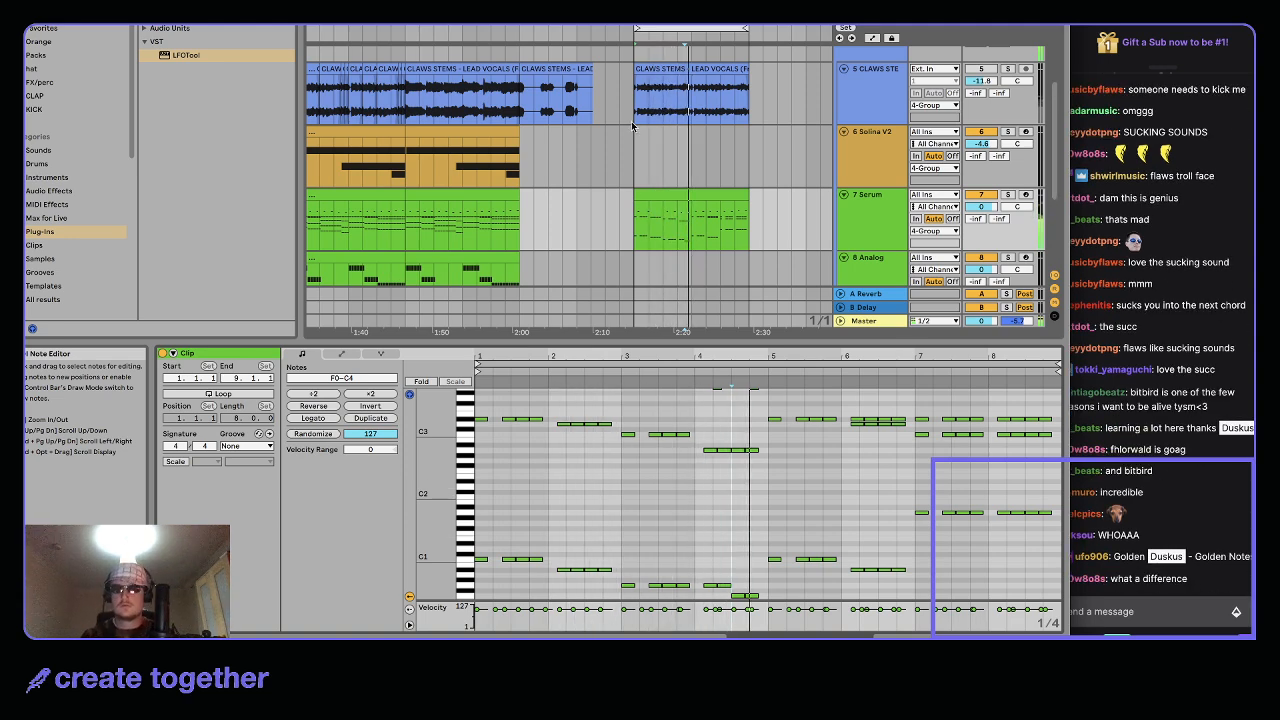
# Split the new section's Serum clip after four bars and duplicate its first half over the second half
pyautogui.press('super+e')
pyautogui.click(642, 196)
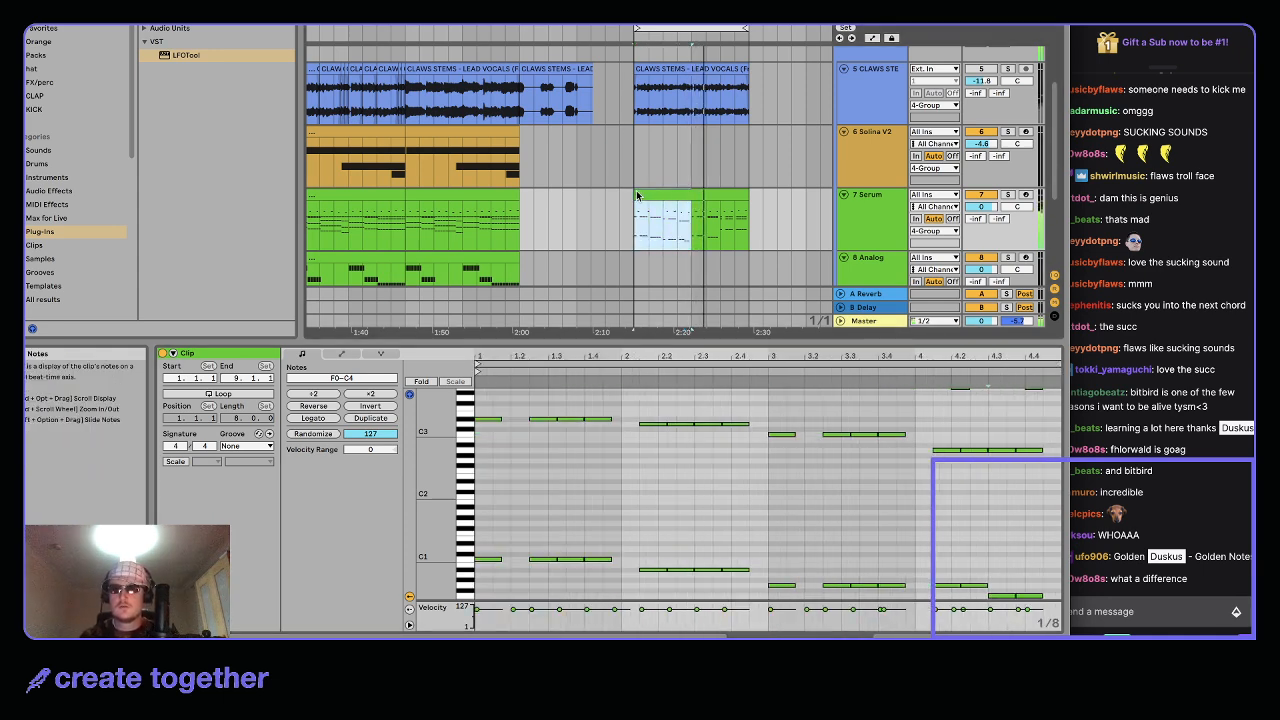
pyautogui.press('super+d')
pyautogui.keyDown('shift'); pyautogui.click(644, 195); pyautogui.keyUp('shift')
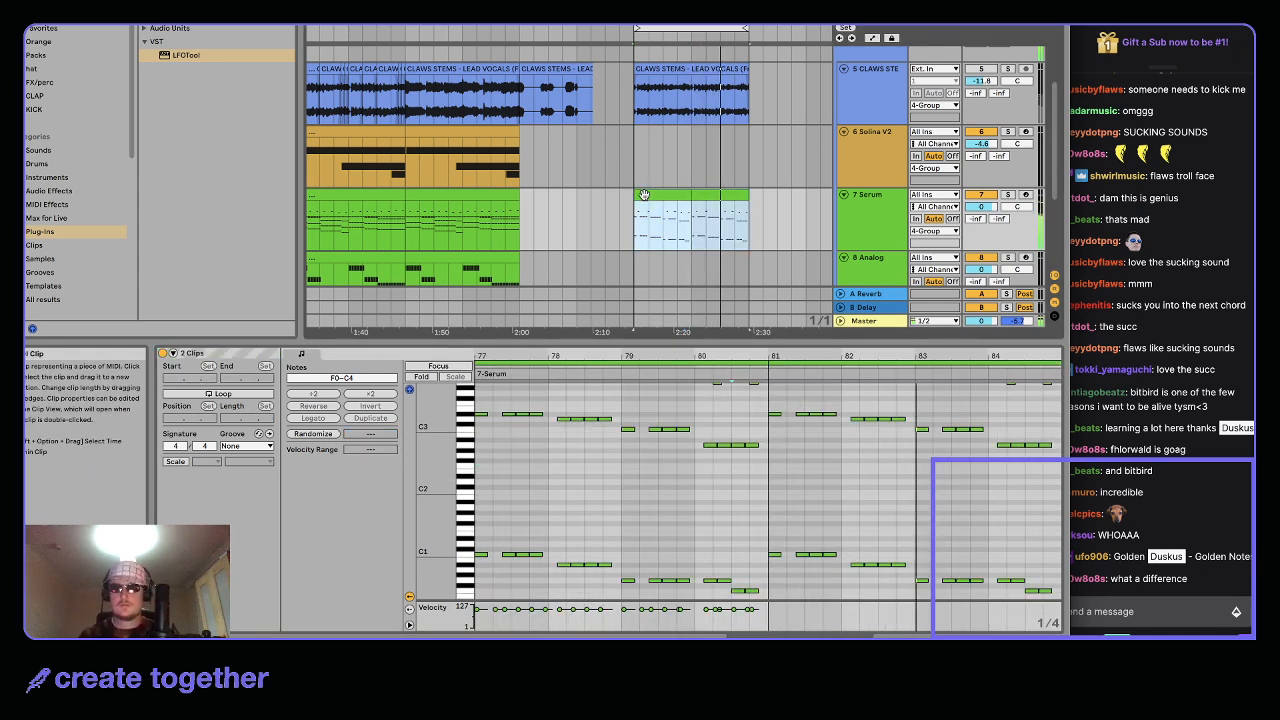
pyautogui.click(659, 196)
pyautogui.keyDown('shift'); pyautogui.click(703, 196); pyautogui.keyUp('shift')
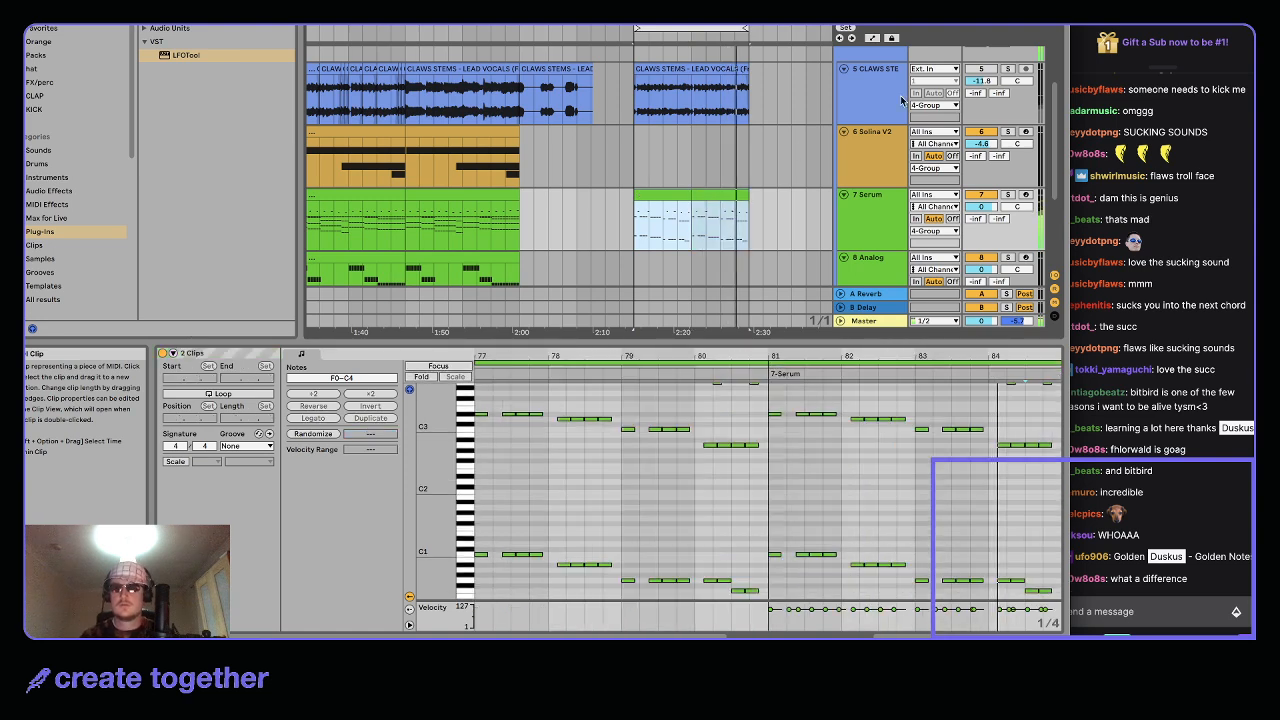
# Raise the lead vocals track's volume to -6.0 dB
pyautogui.moveTo(981, 81); pyautogui.dragTo(981, 68)
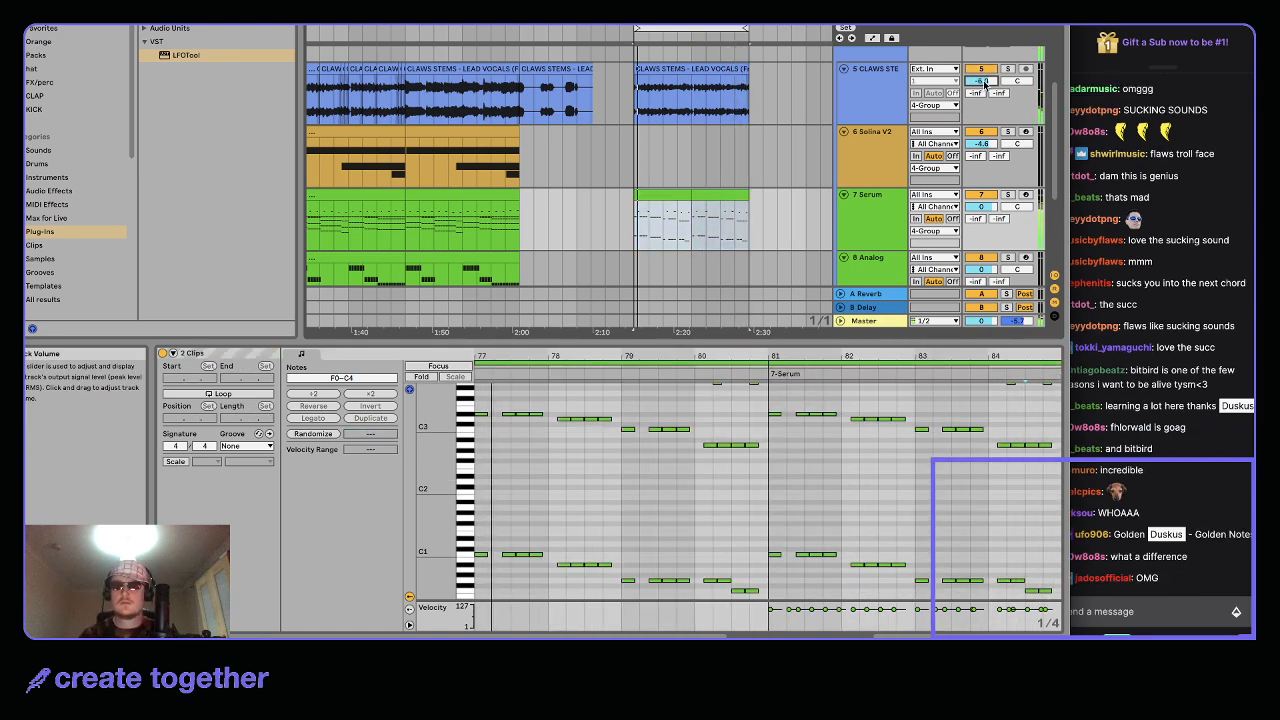
pyautogui.click(882, 95)
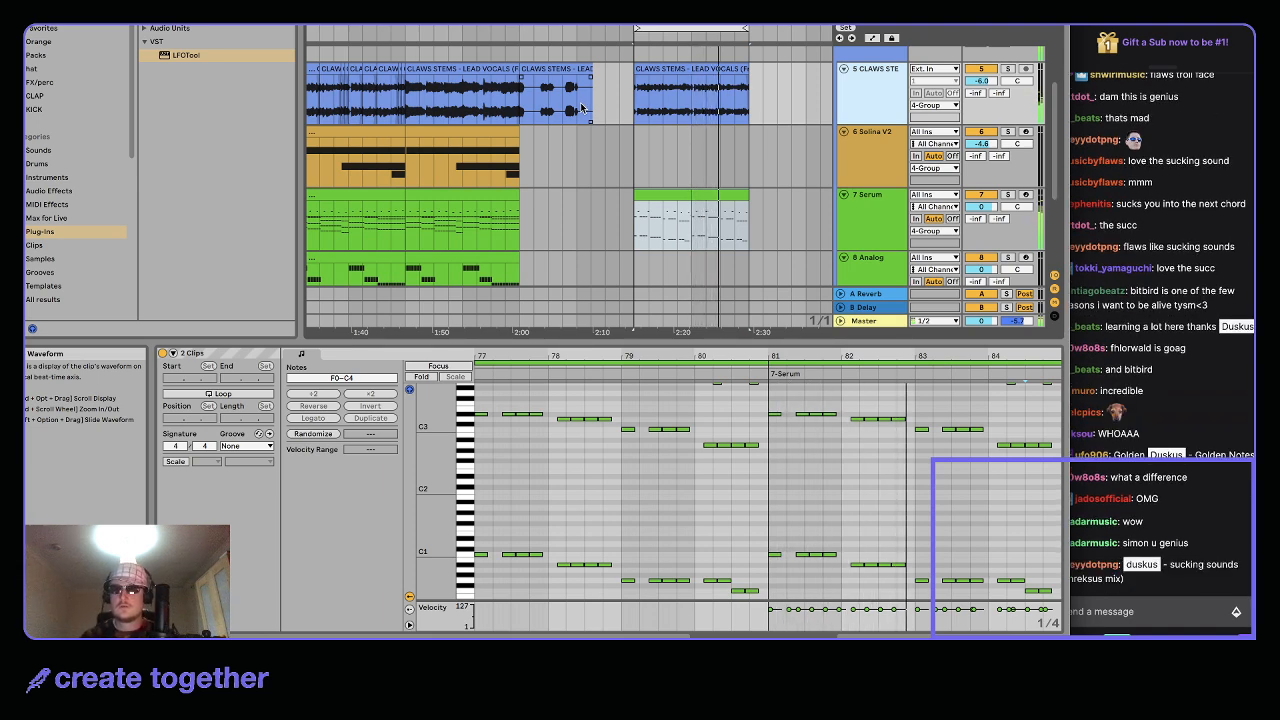
# Solo the Serum track, then create a third chain in its Audio Effect Rack and solo that chain
pyautogui.click(667, 192)
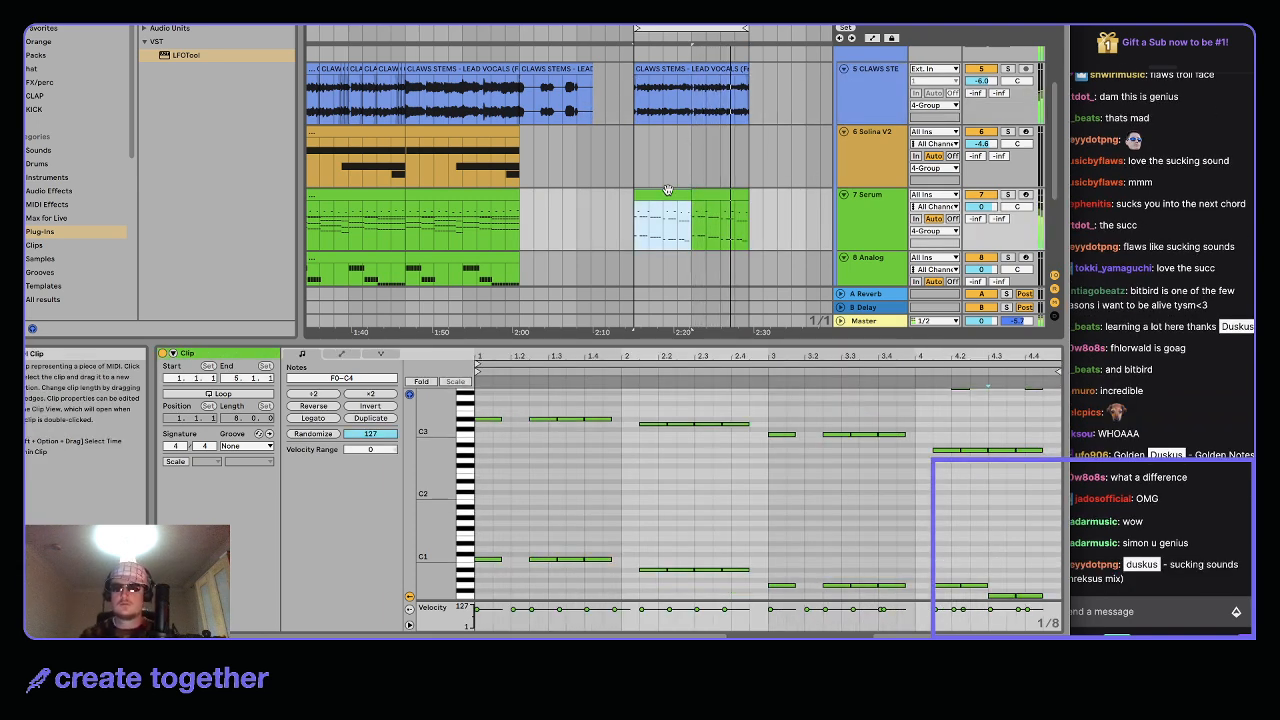
pyautogui.click(1006, 196)
pyautogui.doubleClick(866, 217)
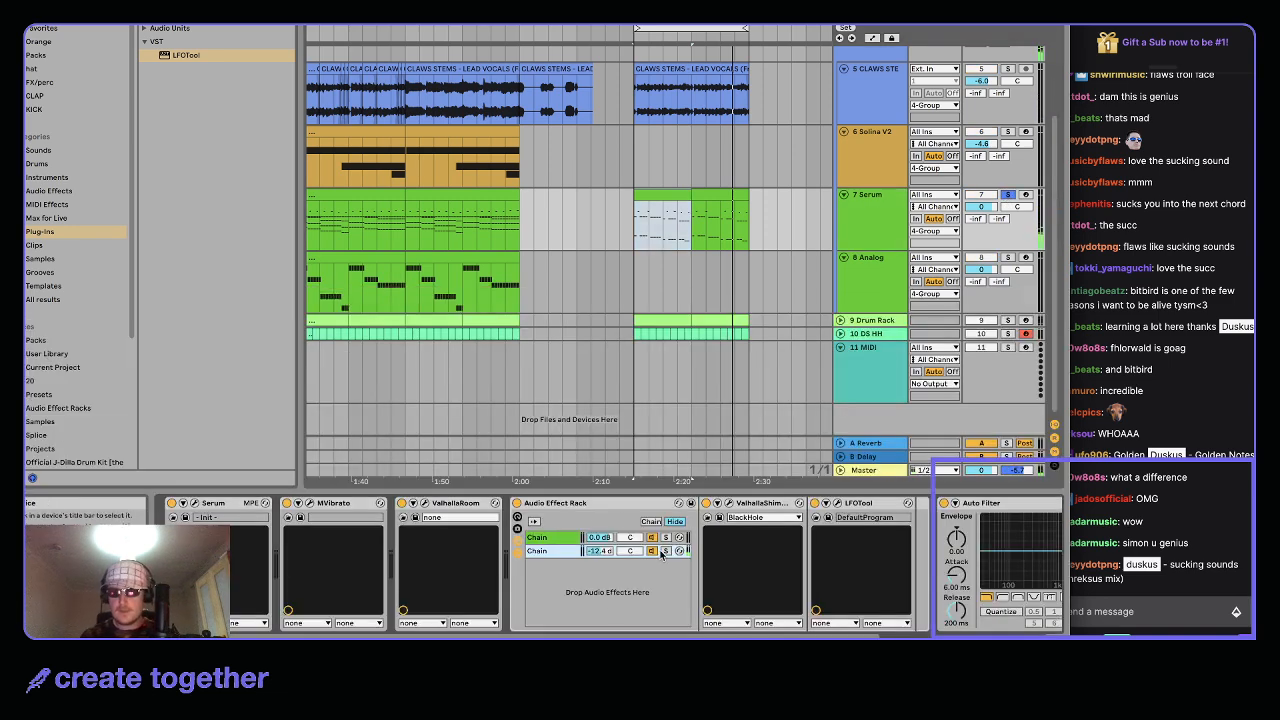
pyautogui.click(668, 552)
pyautogui.click(668, 552)
pyautogui.rightClick(579, 576)
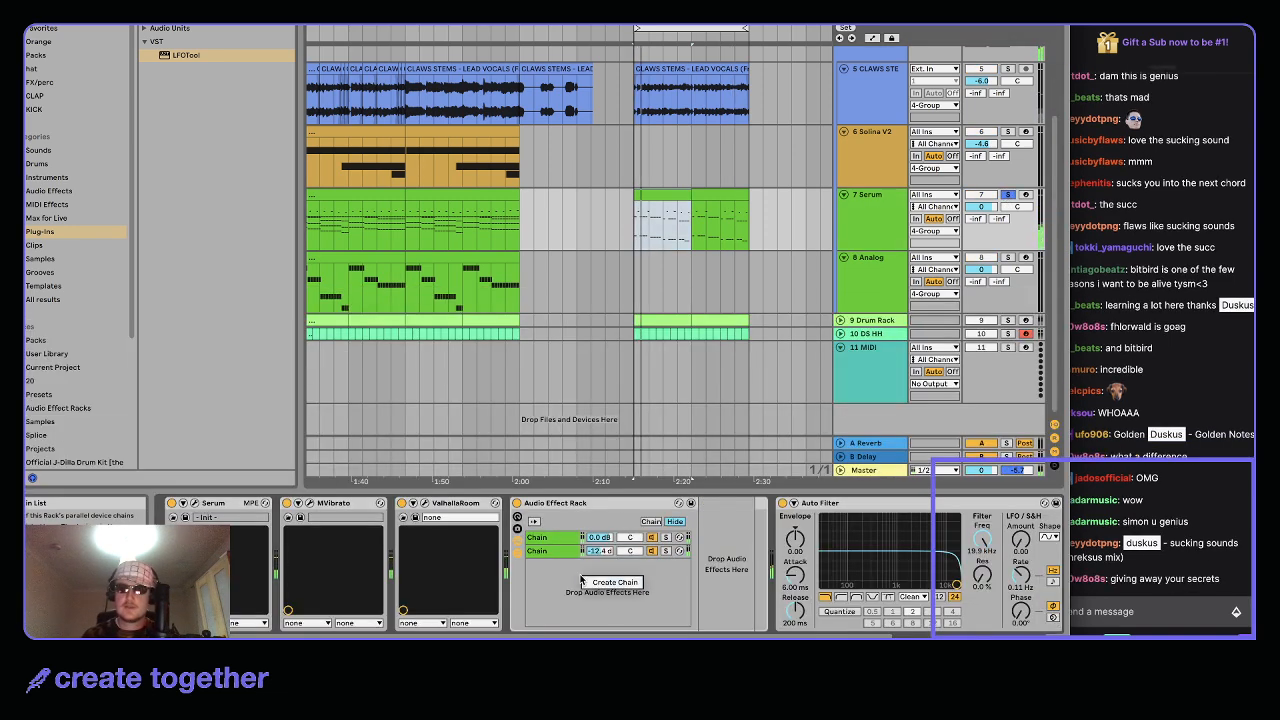
pyautogui.click(618, 581)
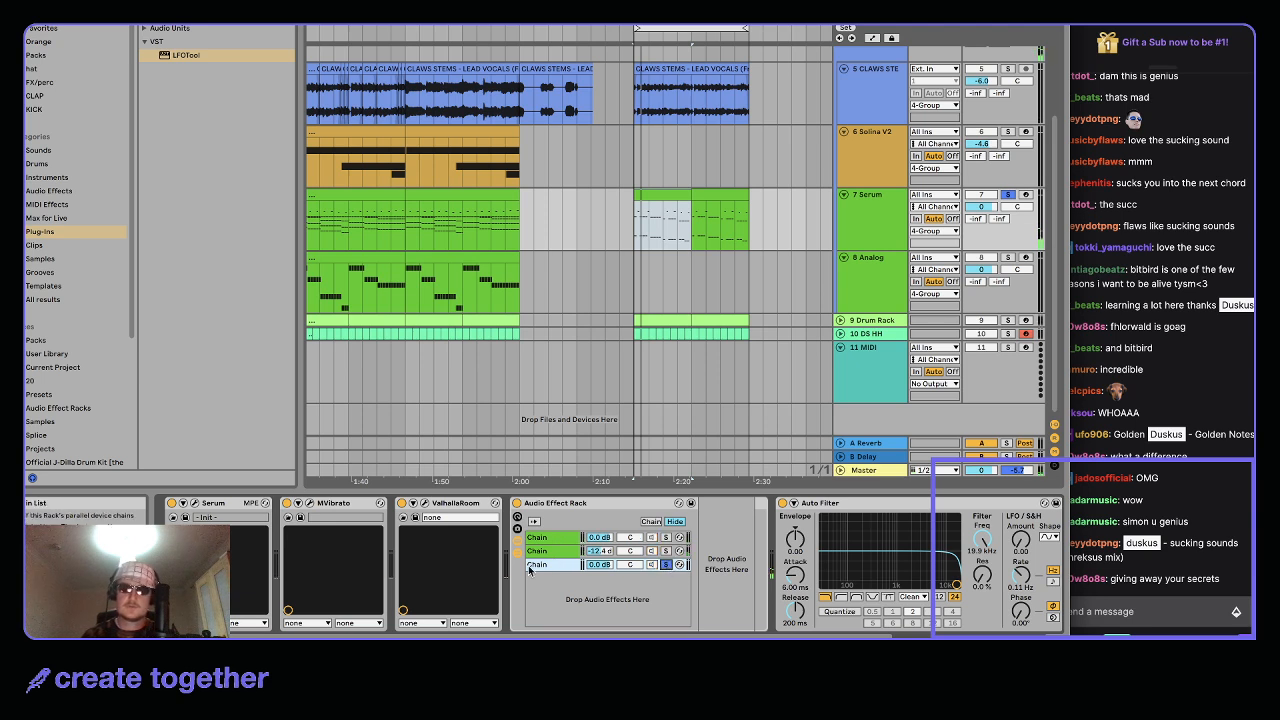
# Find the Portal plug-in in the browser and load it onto the new third chain
pyautogui.press('super+f')
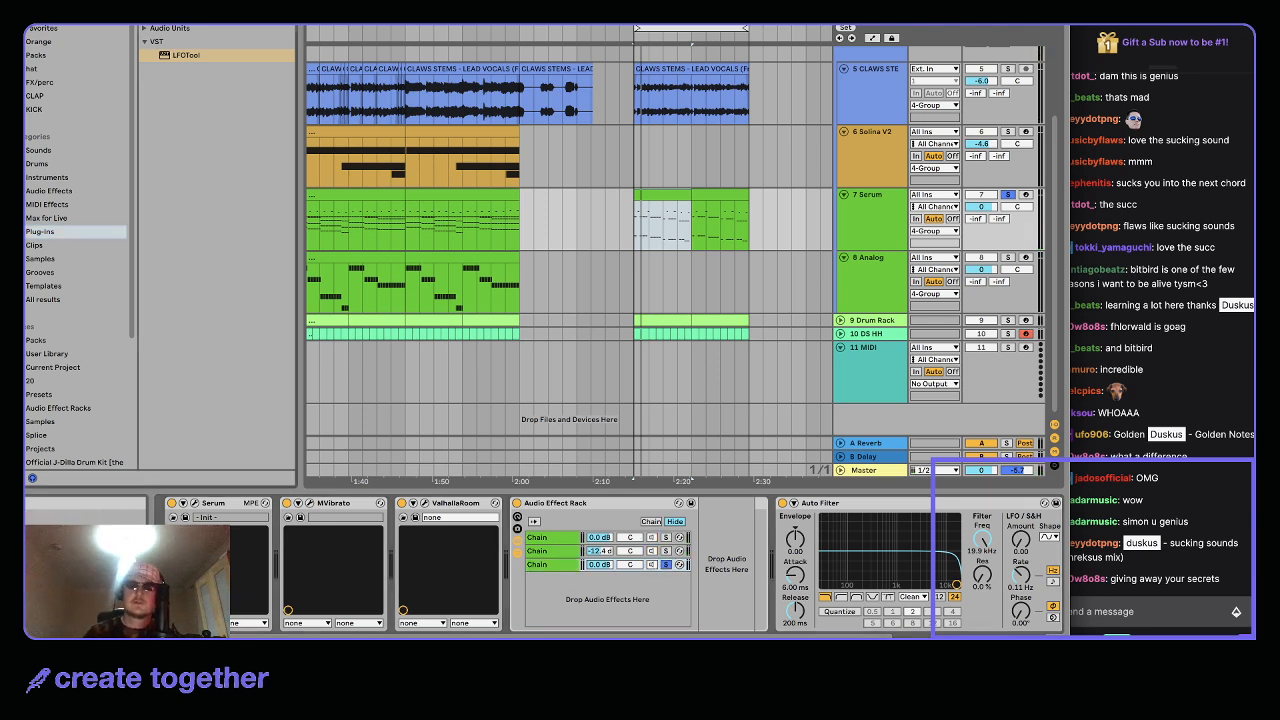
pyautogui.write('m')
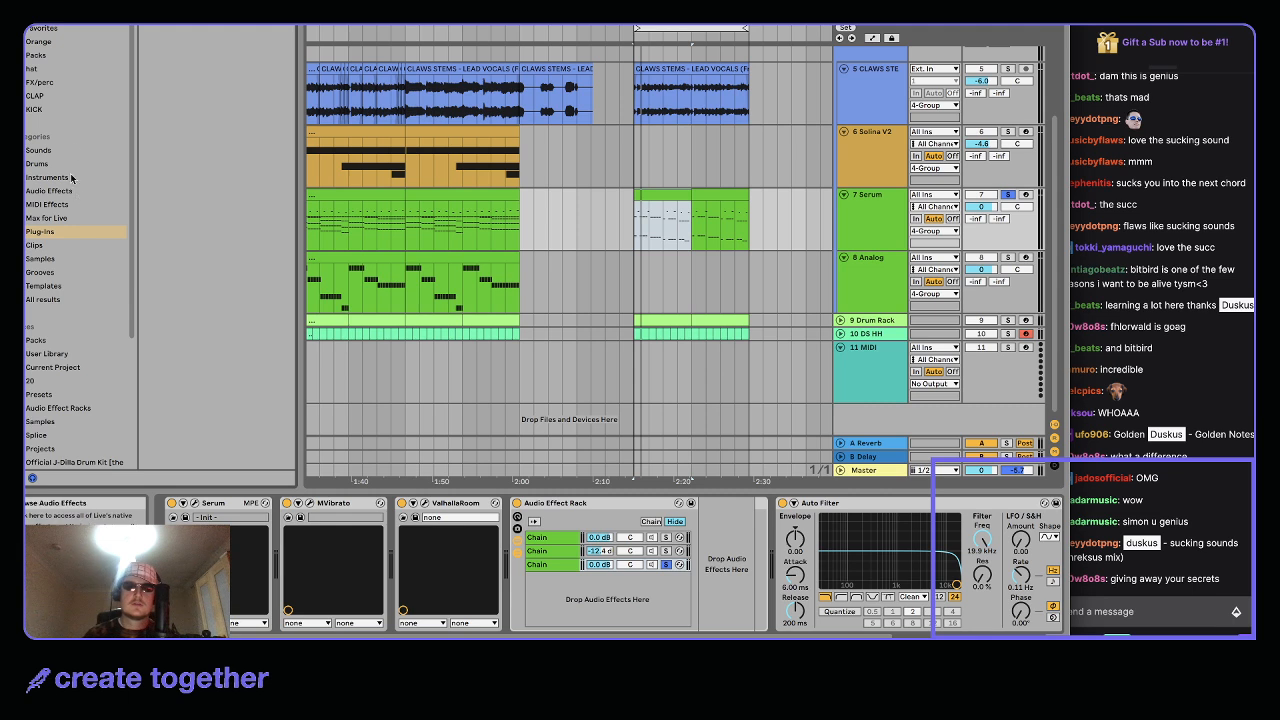
pyautogui.write('portal')
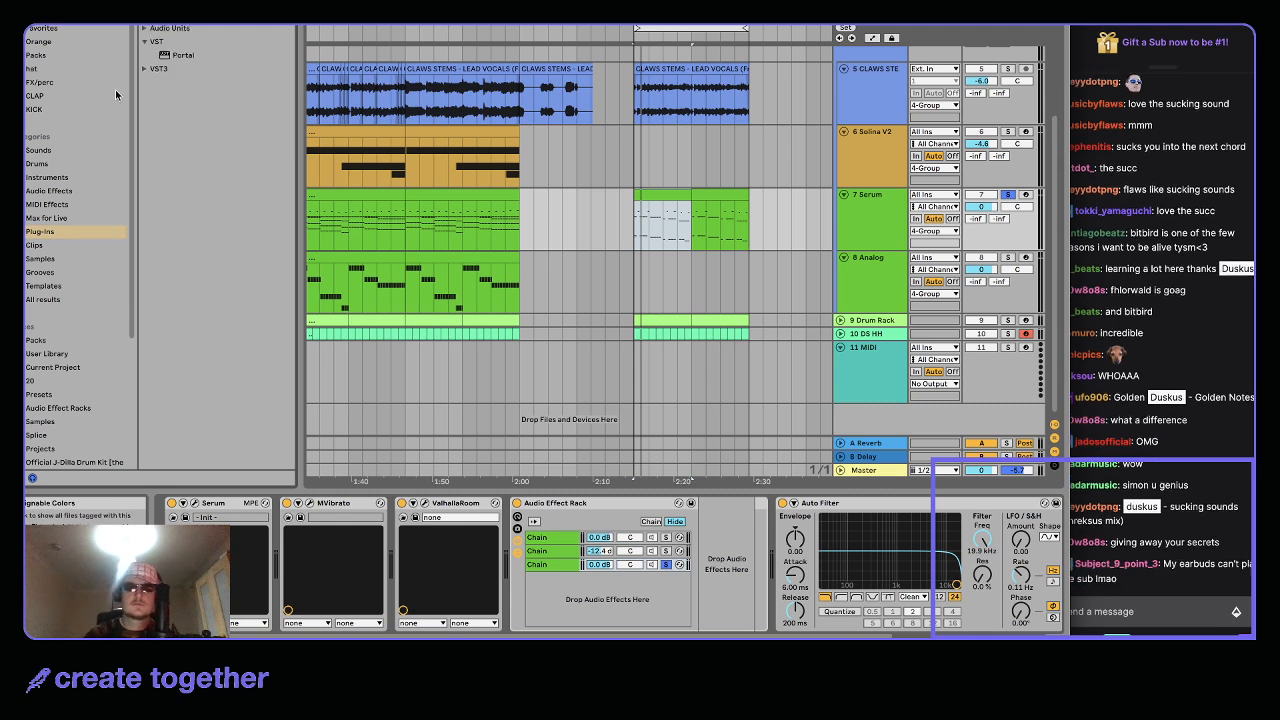
pyautogui.moveTo(167, 58); pyautogui.dragTo(724, 548)
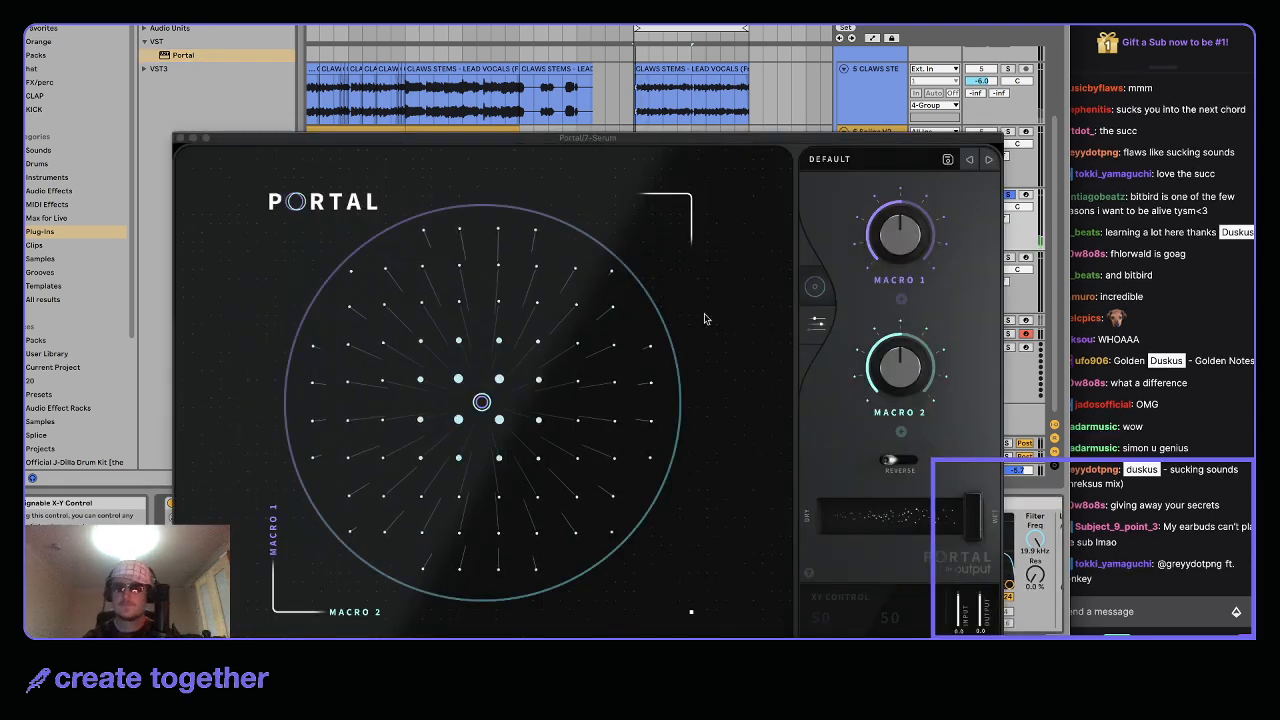
# Load Portal's Skimming preset from the Stretch & Smear category and close the plug-in window
pyautogui.click(905, 158)
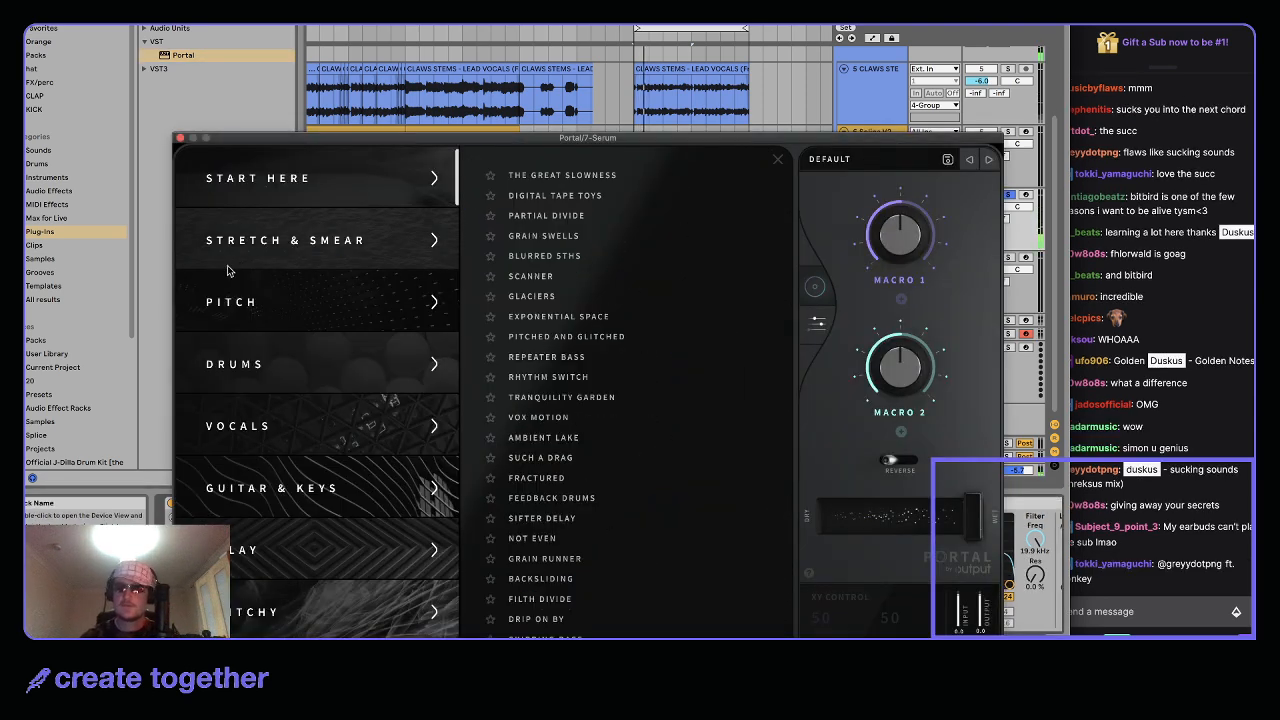
pyautogui.click(290, 254)
pyautogui.click(578, 336)
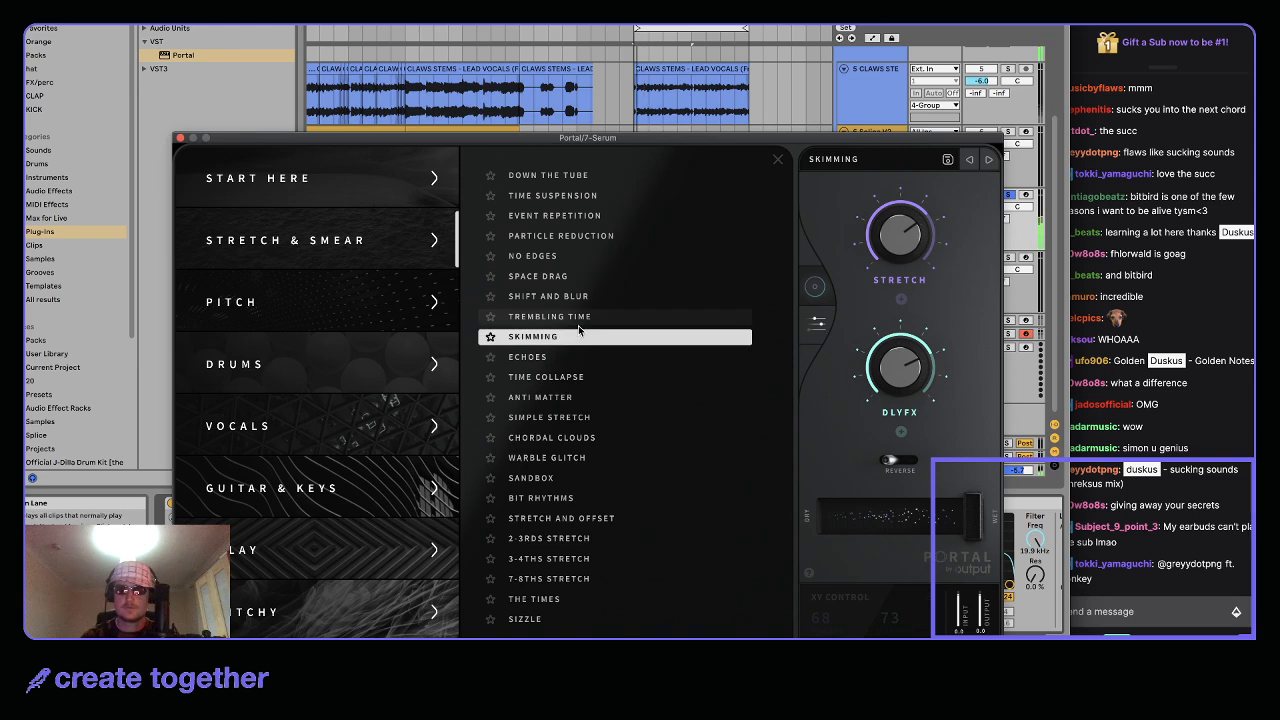
pyautogui.click(180, 139)
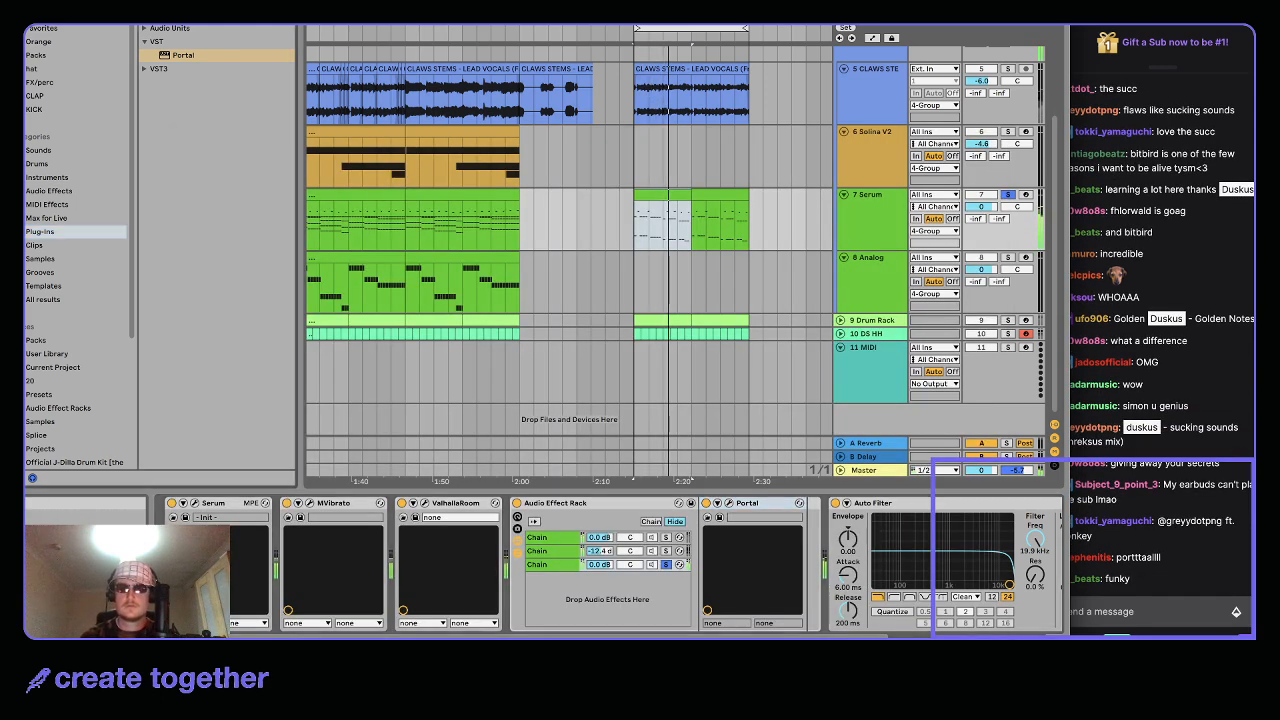
# Add LFOTool after Portal, set its rate to one bar and bend its curve into a steep, late-rising ramp
pyautogui.write('lfo')
pyautogui.moveTo(184, 55); pyautogui.dragTo(792, 507)
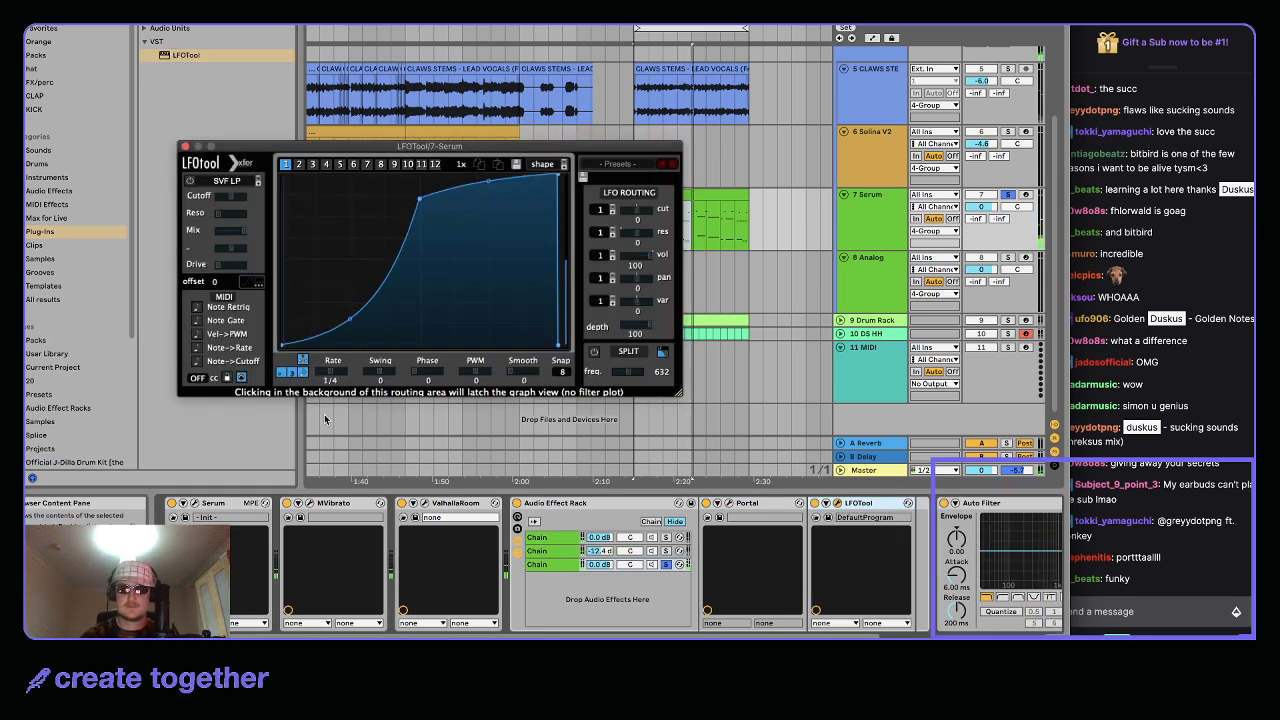
pyautogui.moveTo(421, 198); pyautogui.dragTo(418, 292)
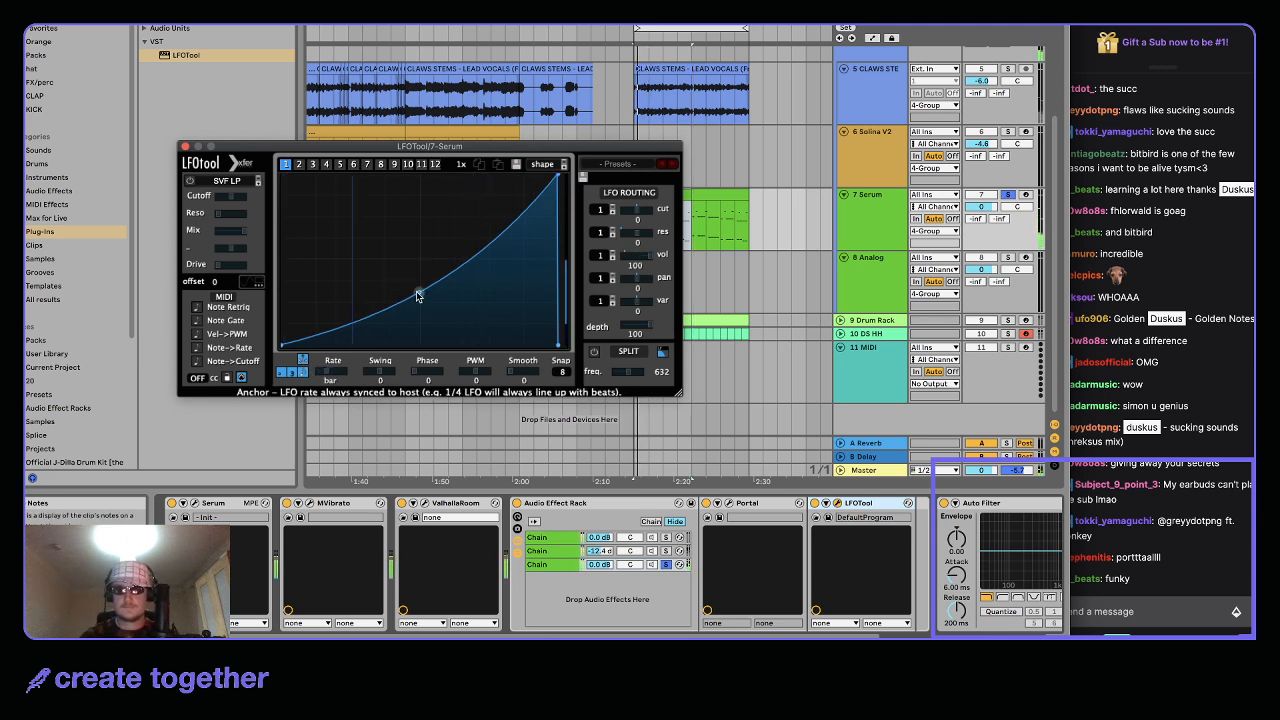
pyautogui.moveTo(419, 293); pyautogui.dragTo(428, 331)
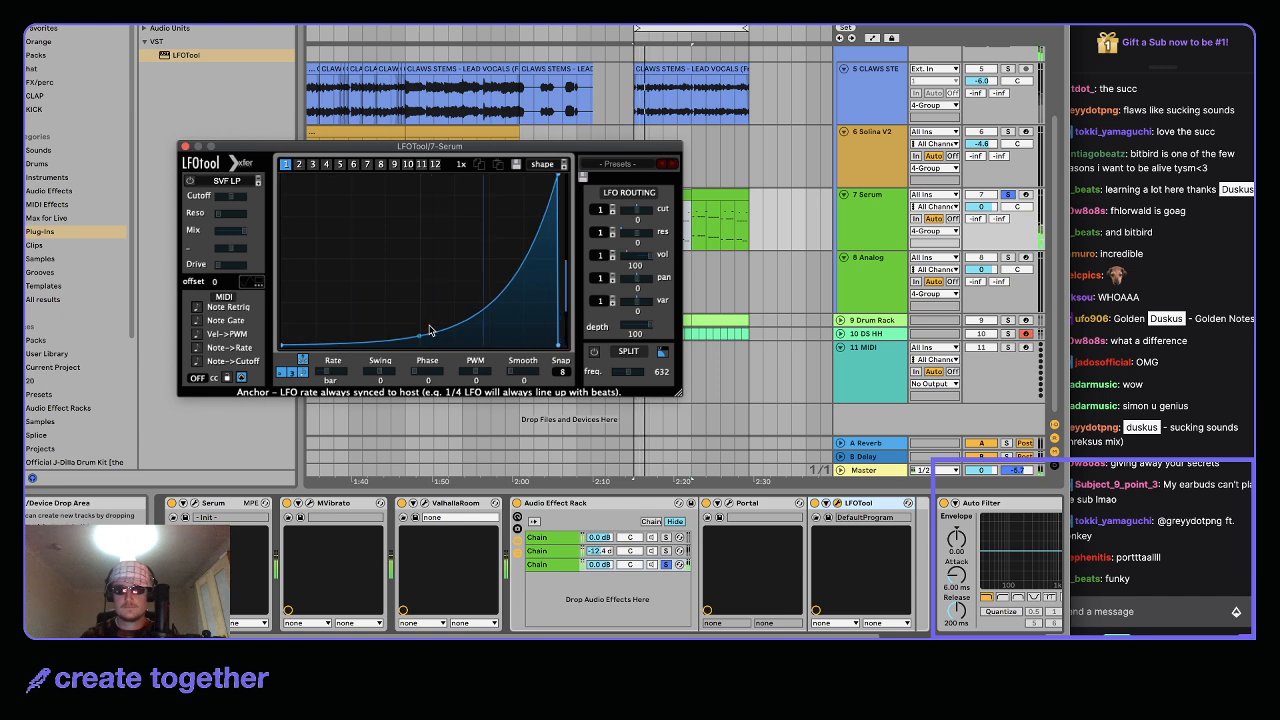
# Take the Serum track and the third chain out of solo, select the first chain and close LFOTool
pyautogui.click(1010, 195)
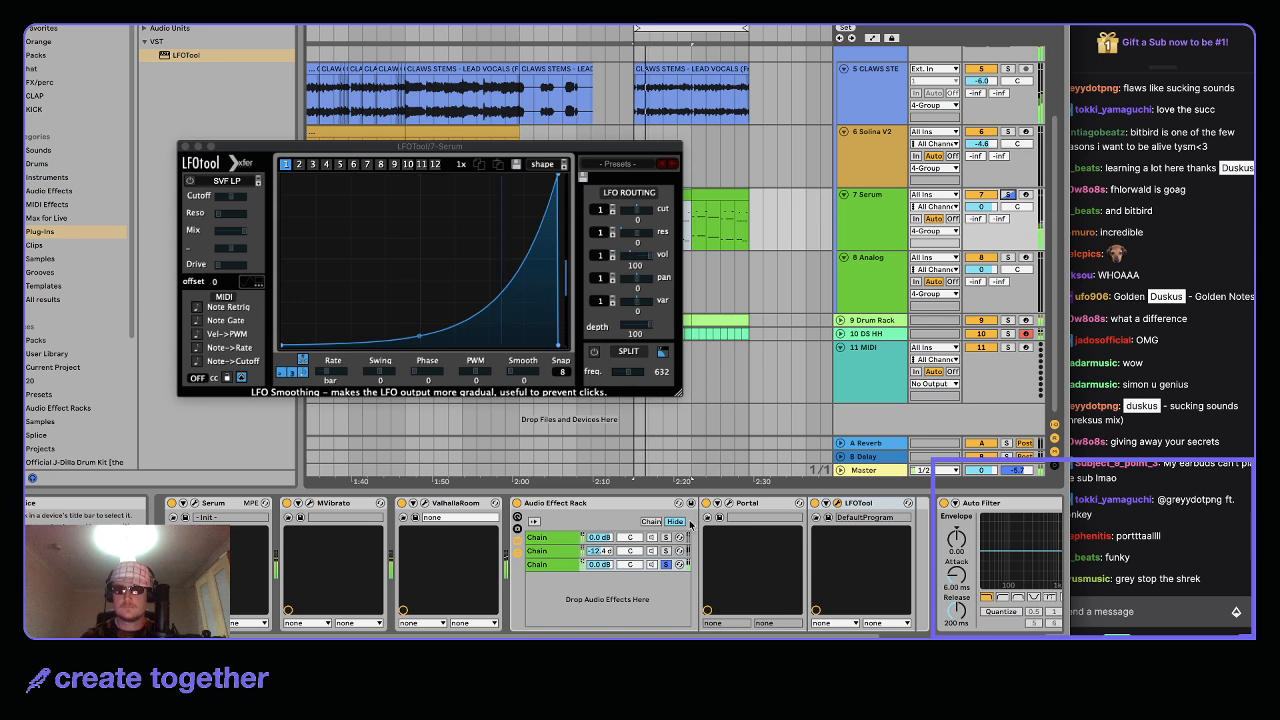
pyautogui.click(665, 565)
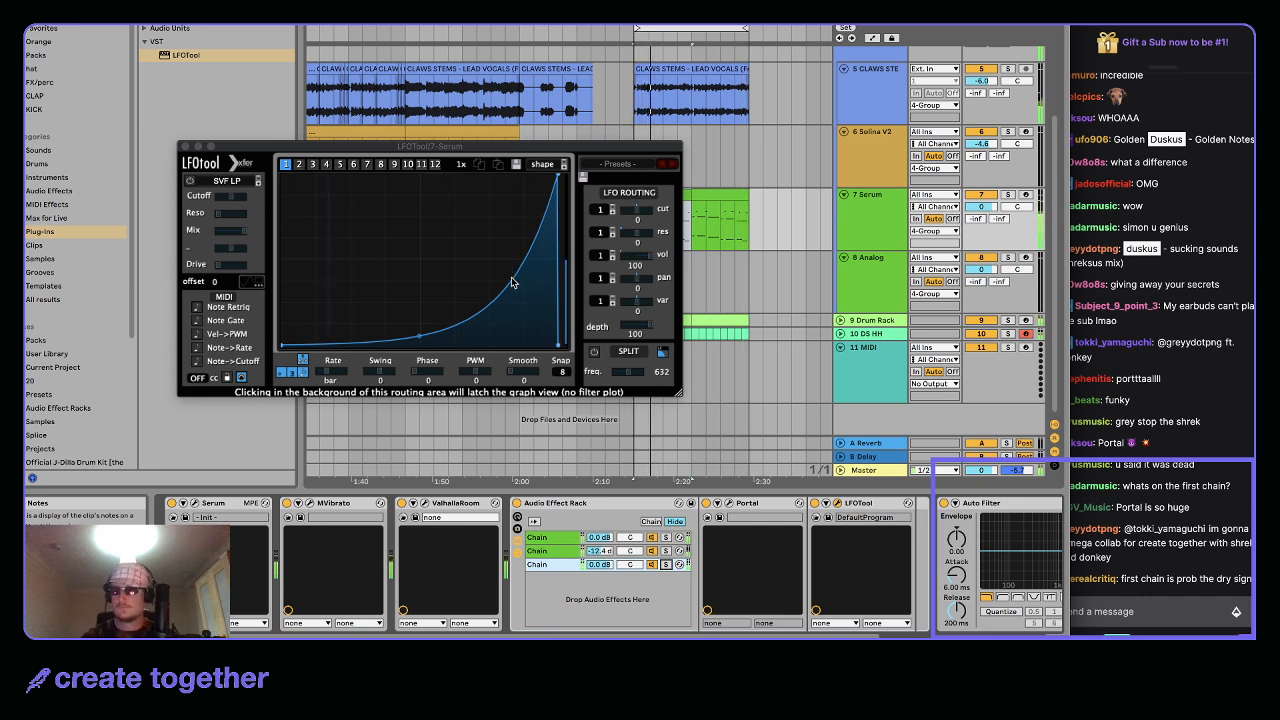
pyautogui.click(551, 538)
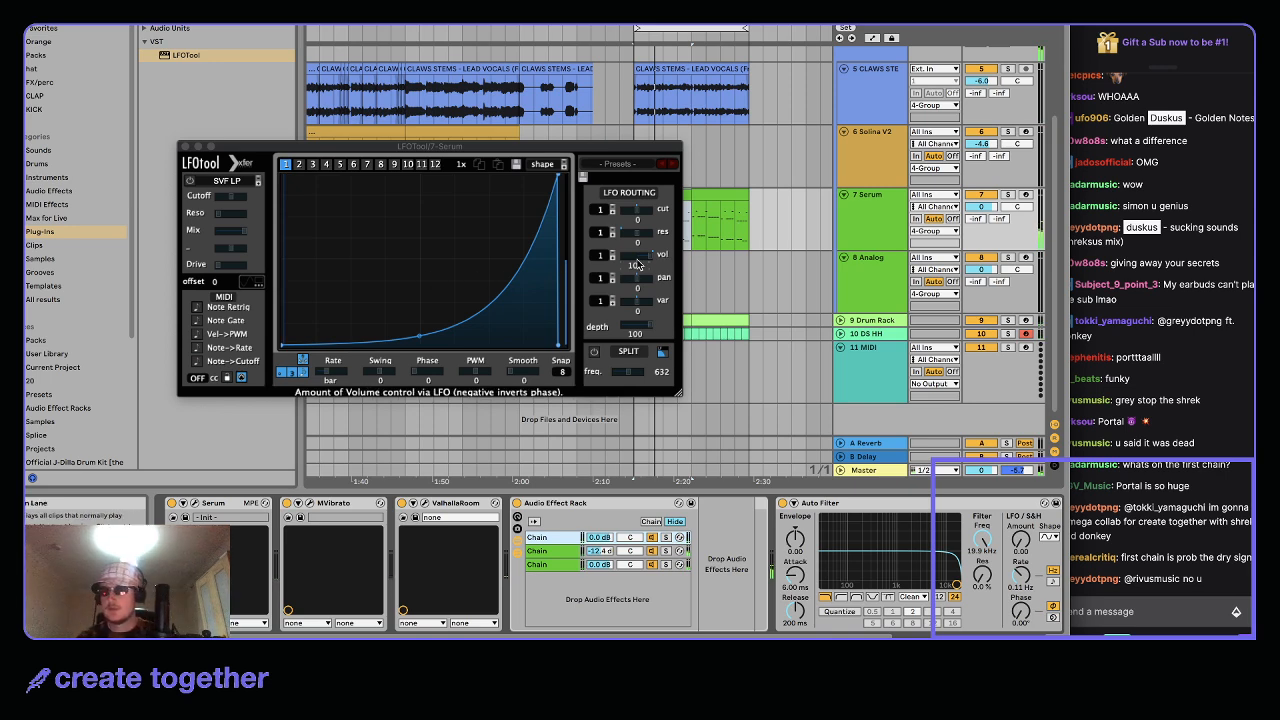
pyautogui.click(185, 148)
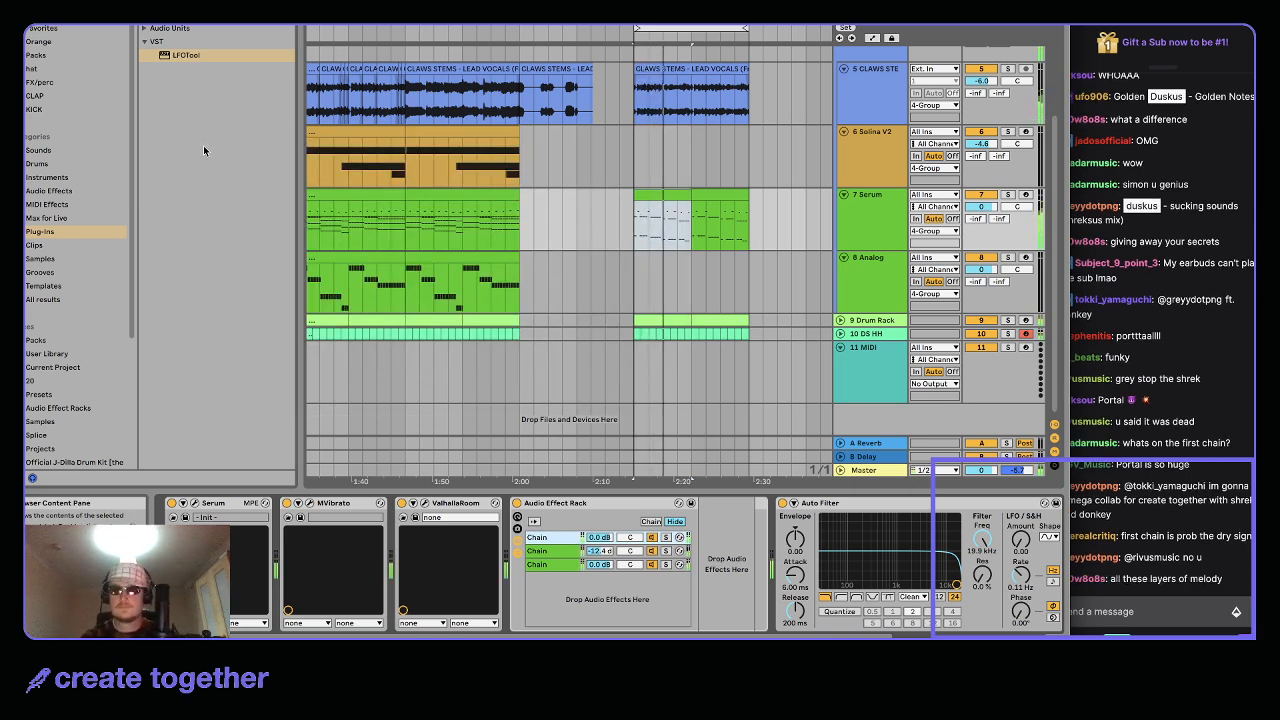
# Select both Serum clips in the looped section, and bring up the Drum Rack track's devices
pyautogui.click(651, 188)
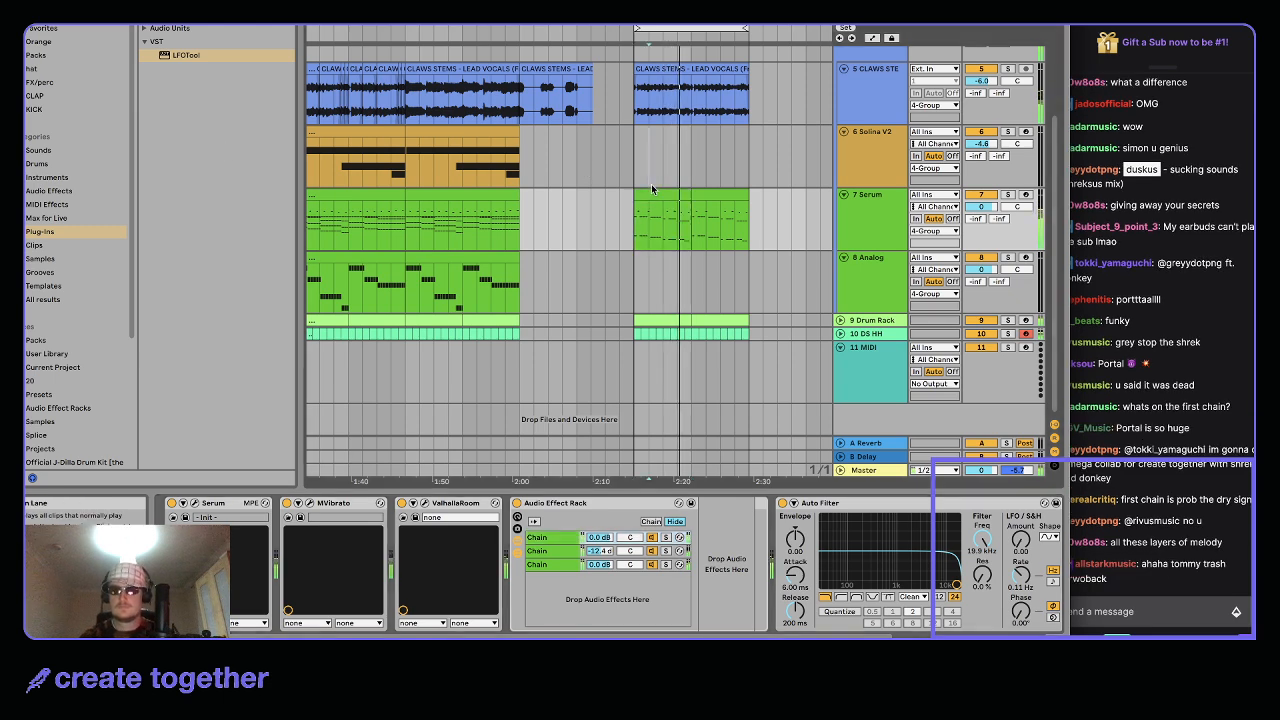
pyautogui.click(655, 194)
pyautogui.press('super+d')
pyautogui.keyDown('shift'); pyautogui.click(655, 194); pyautogui.keyUp('shift')
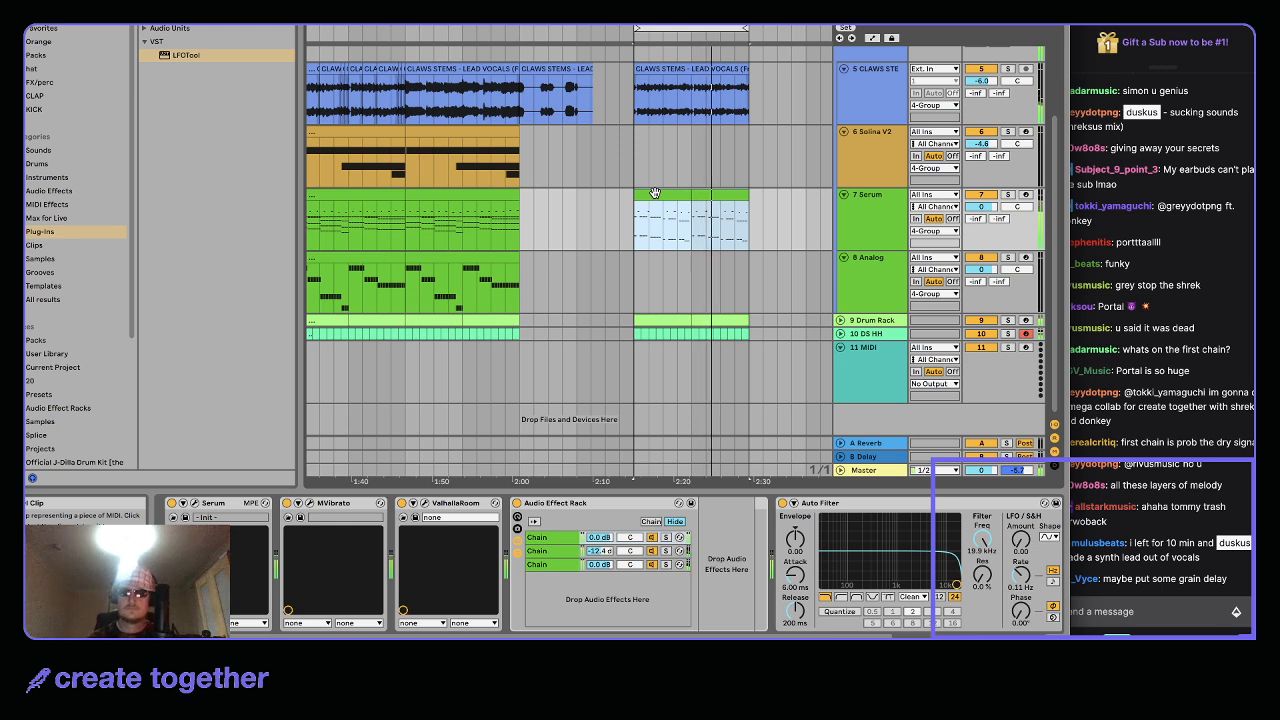
pyautogui.click(889, 320)
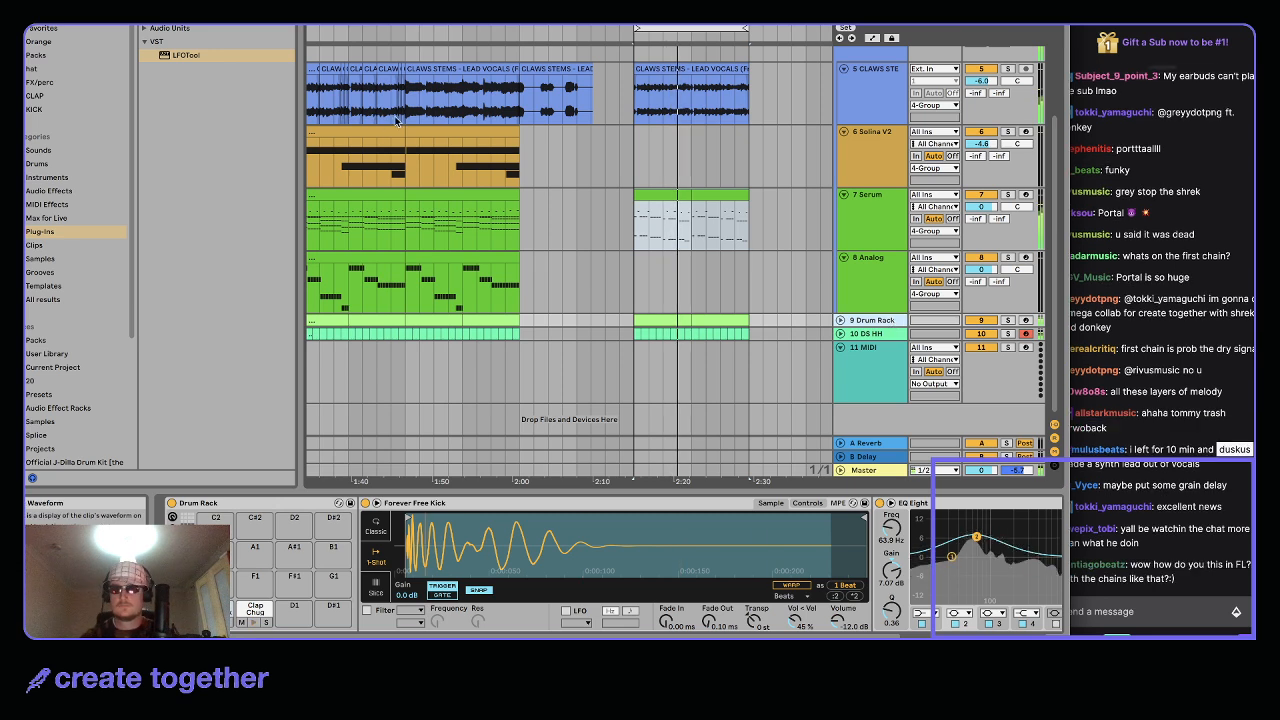
# Paste the Solina V2 string clips at the start of the looped section and lower the Solina V2 track volume to -8.1 dB
pyautogui.click(646, 143)
pyautogui.hotkey('ctrl', 'v')
pyautogui.hotkey('ctrl', 'z')
pyautogui.click(633, 143)
pyautogui.hotkey('ctrl', 'v')
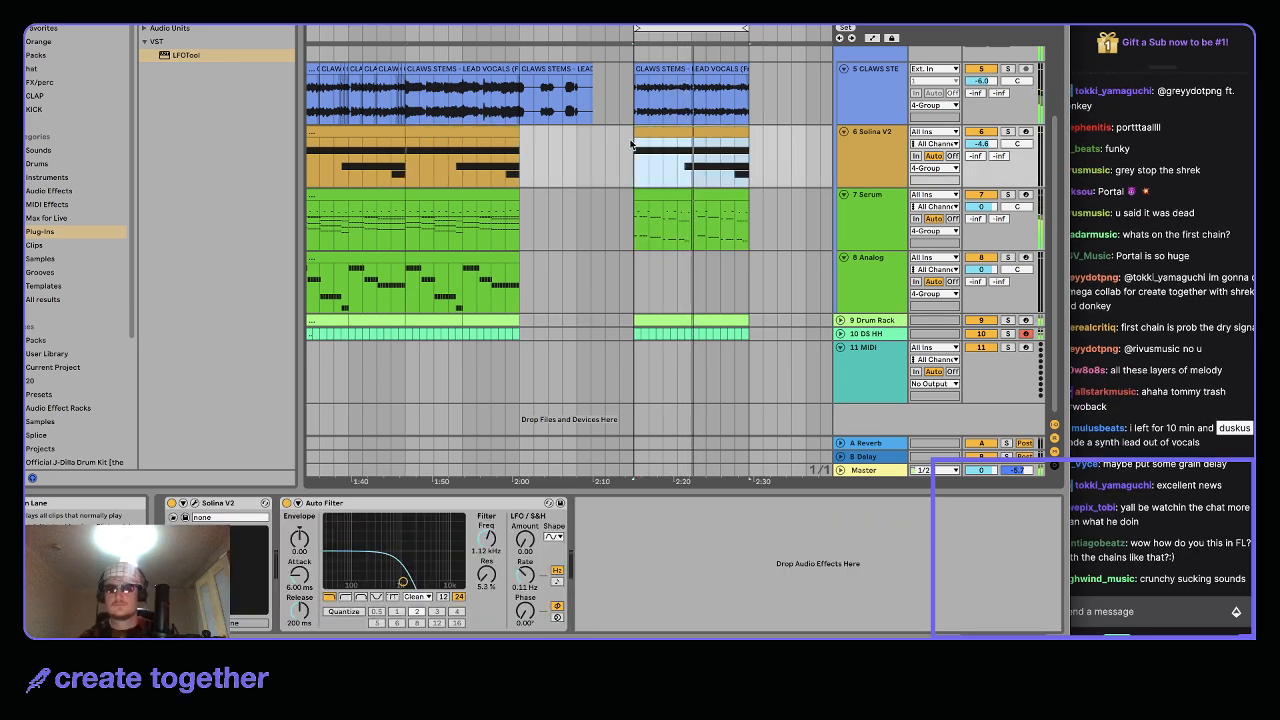
pyautogui.click(983, 145)
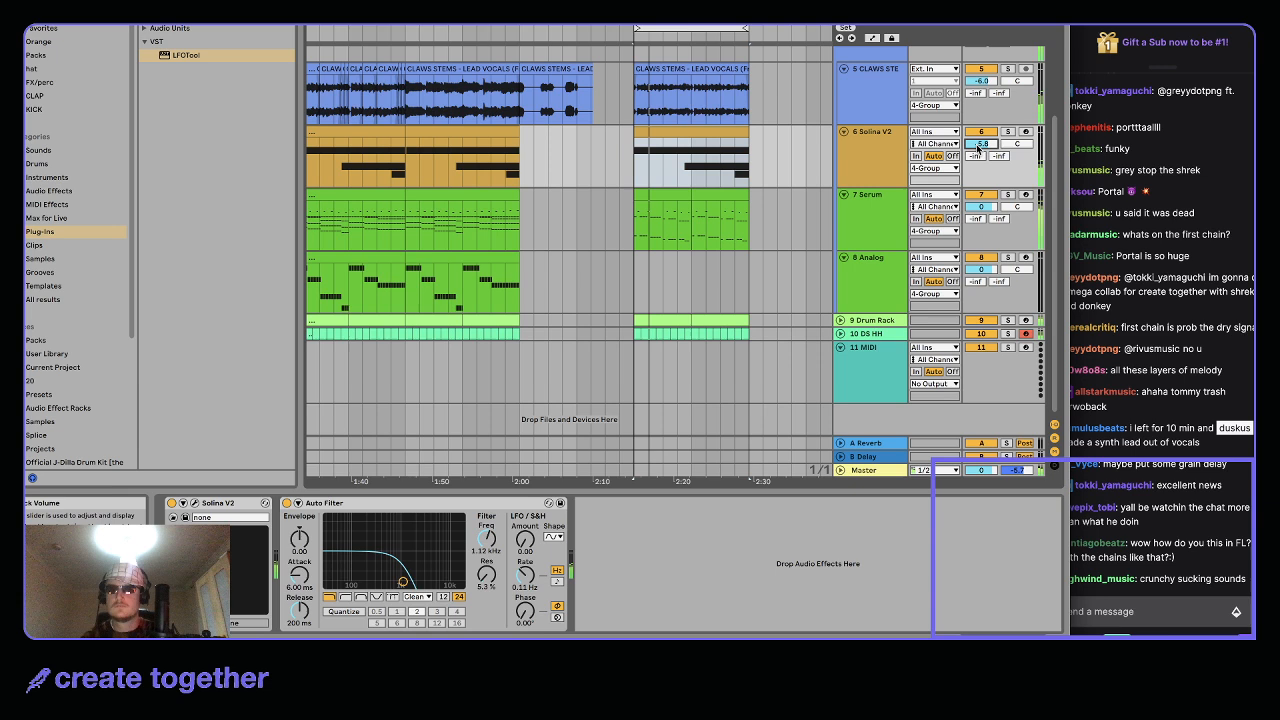
pyautogui.moveTo(984, 145); pyautogui.dragTo(984, 150)
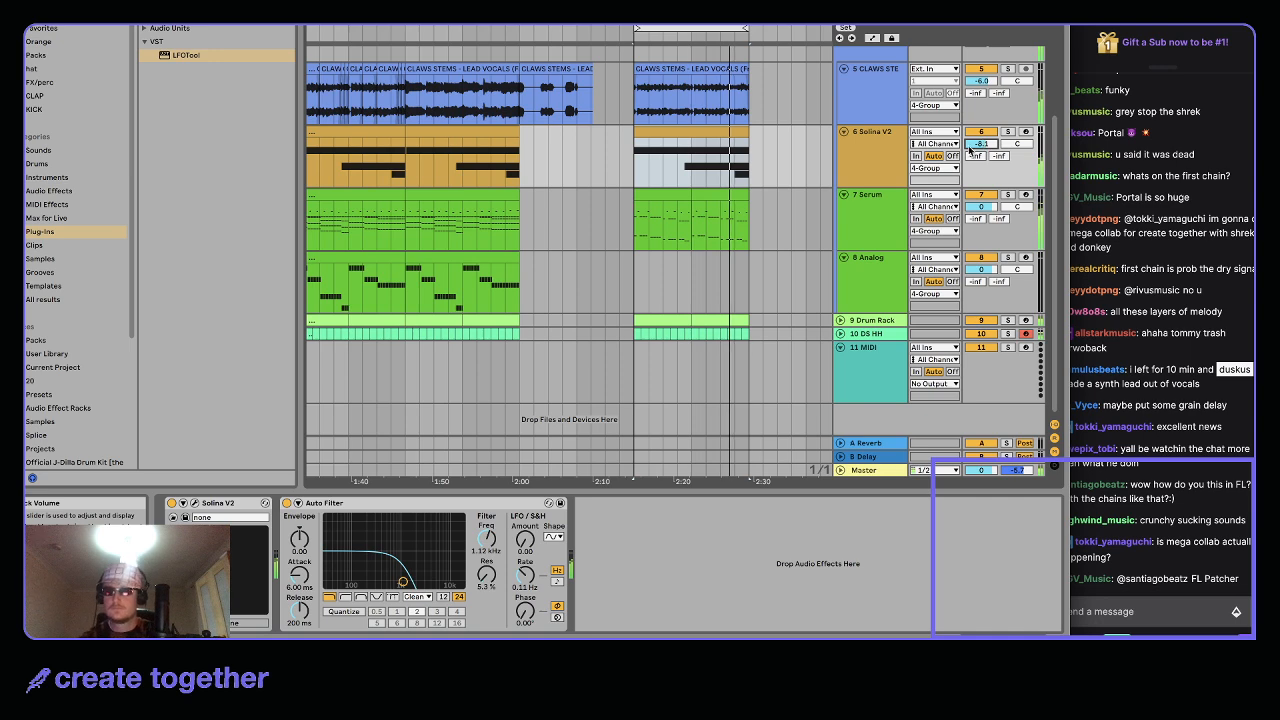
# Delete the lead vocal clip from the looped section
pyautogui.press('-')
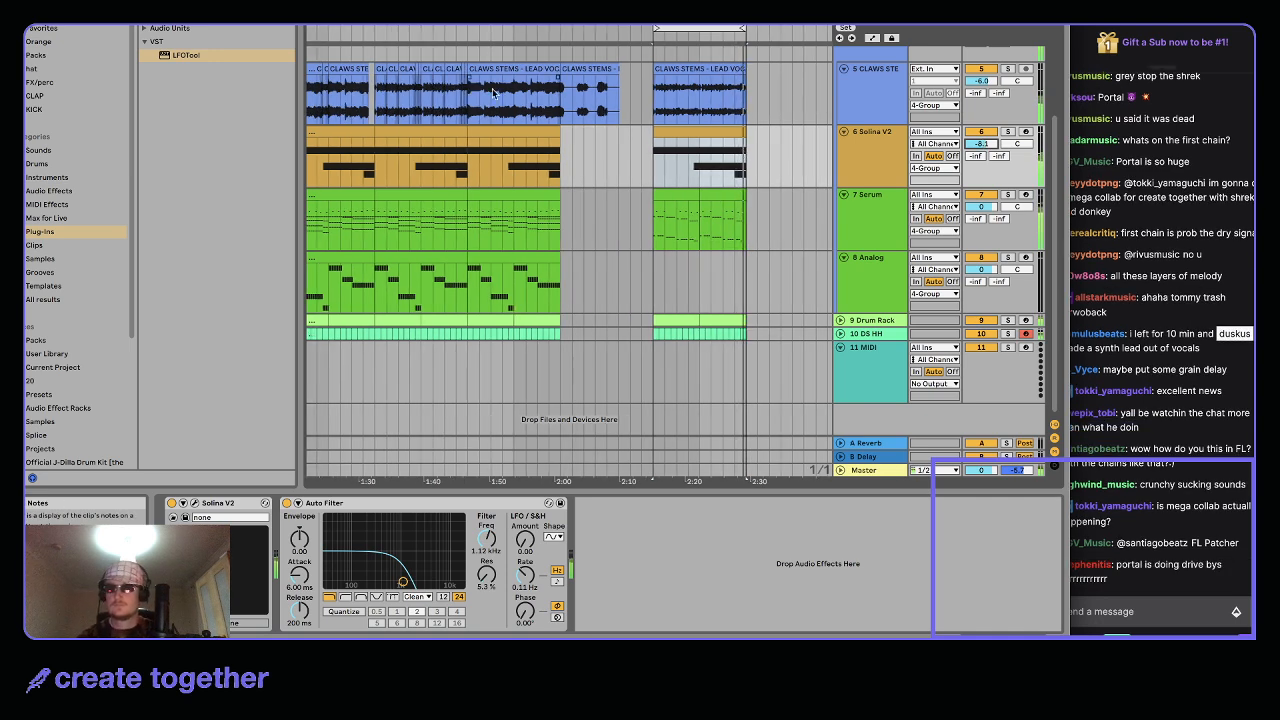
pyautogui.click(403, 80)
pyautogui.click(658, 78)
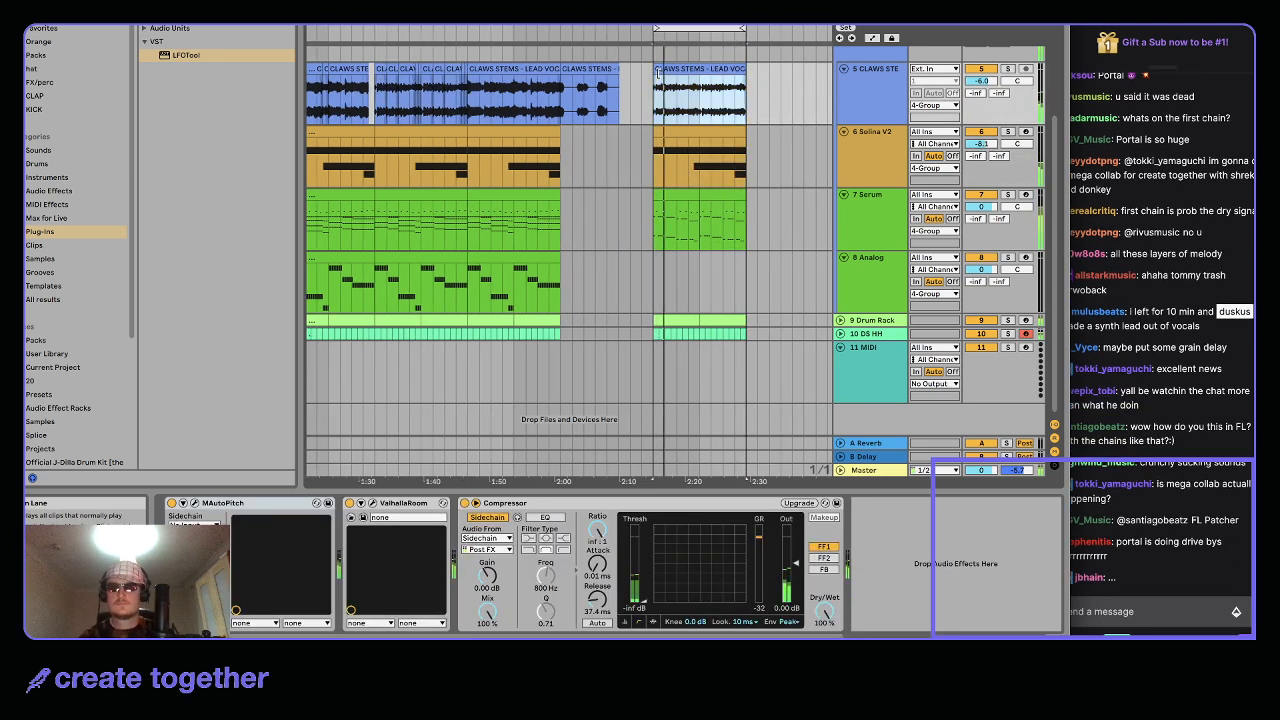
pyautogui.press('super+z')
pyautogui.click(349, 69)
pyautogui.hscroll(-2, 777, 82)
pyautogui.click(777, 82)
pyautogui.press('Delete')
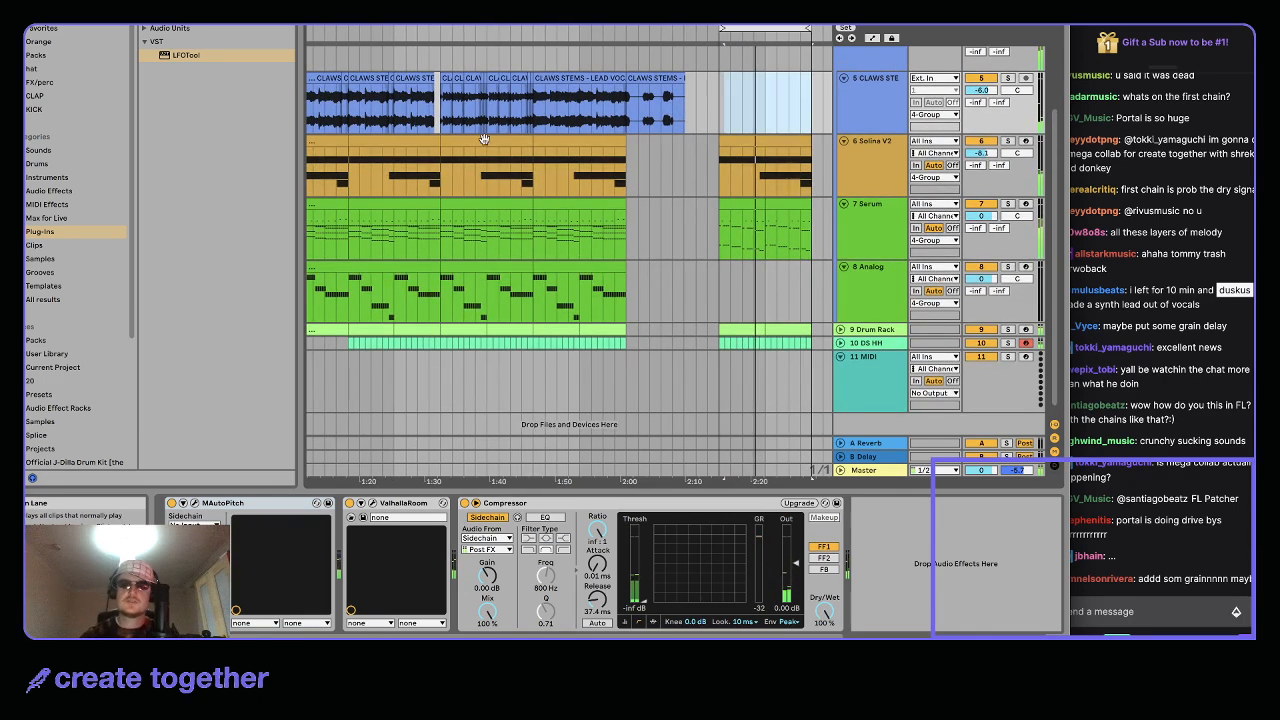
# Play the earlier arrangement from about 1:03 and examine its chopped lead vocal clips
pyautogui.hscroll(-2, 484, 138)
pyautogui.scroll(1, 484, 138)
pyautogui.click(360, 108)
pyautogui.scroll(-4, 566, 125)
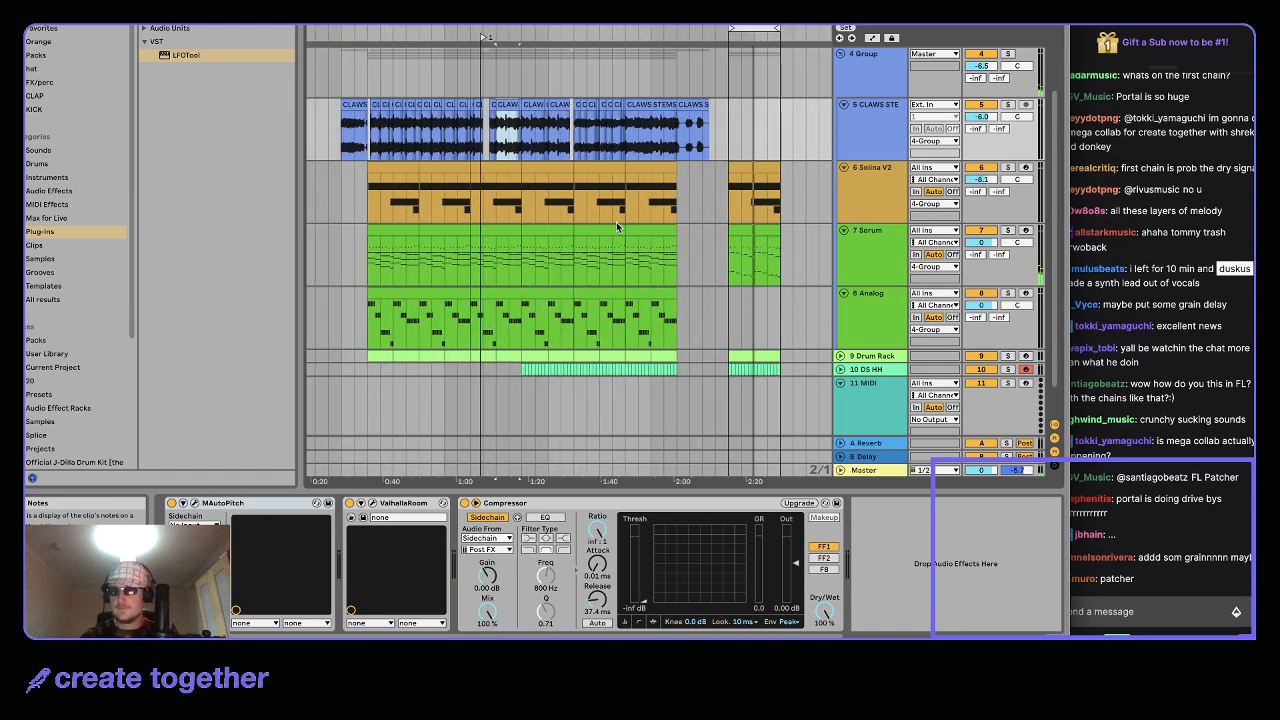
pyautogui.scroll(4, 633, 215)
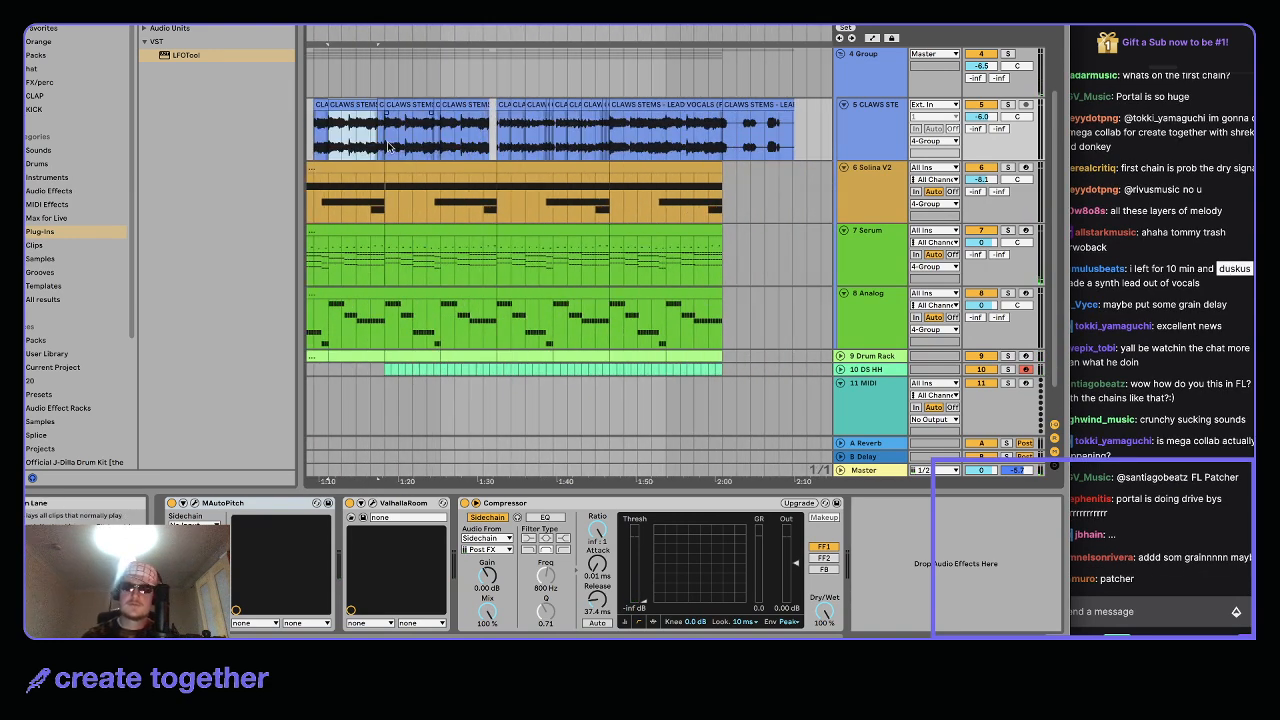
pyautogui.scroll(-1, 590, 168)
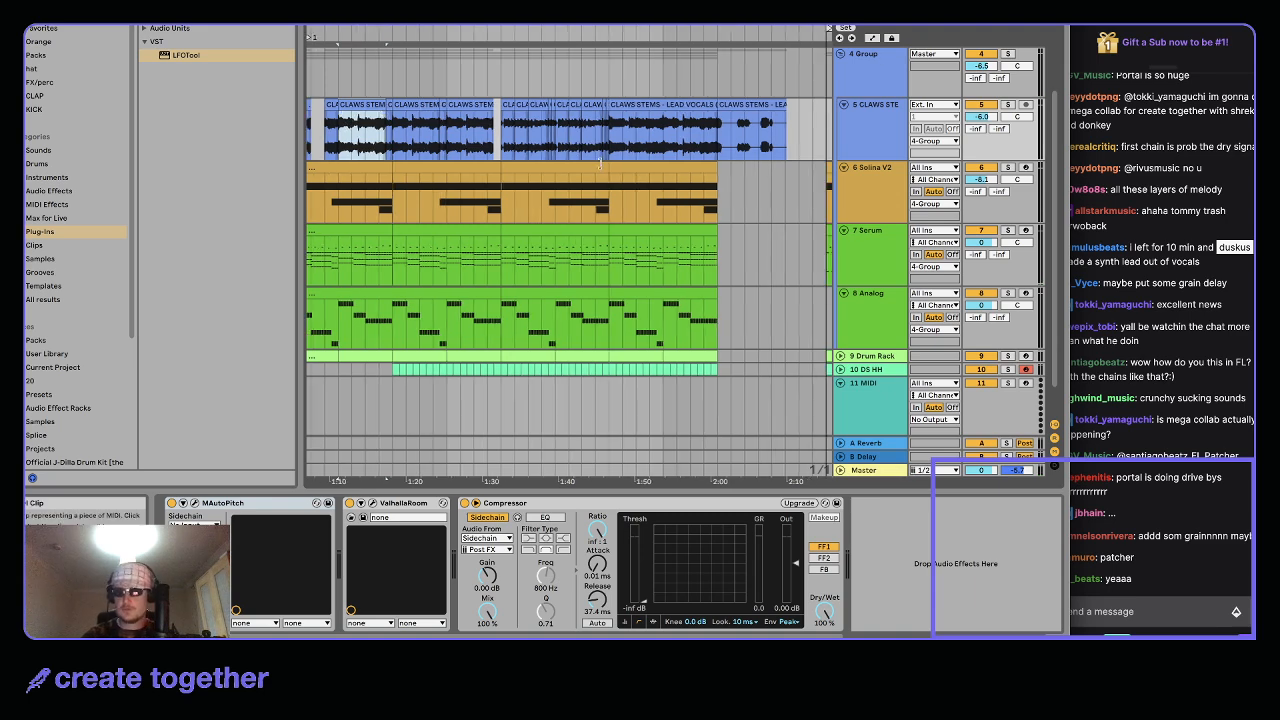
pyautogui.scroll(-1, 628, 160)
# Examine the Serum chord clips of the earlier arrangement, selecting the one that starts just after 1:30
pyautogui.click(559, 245)
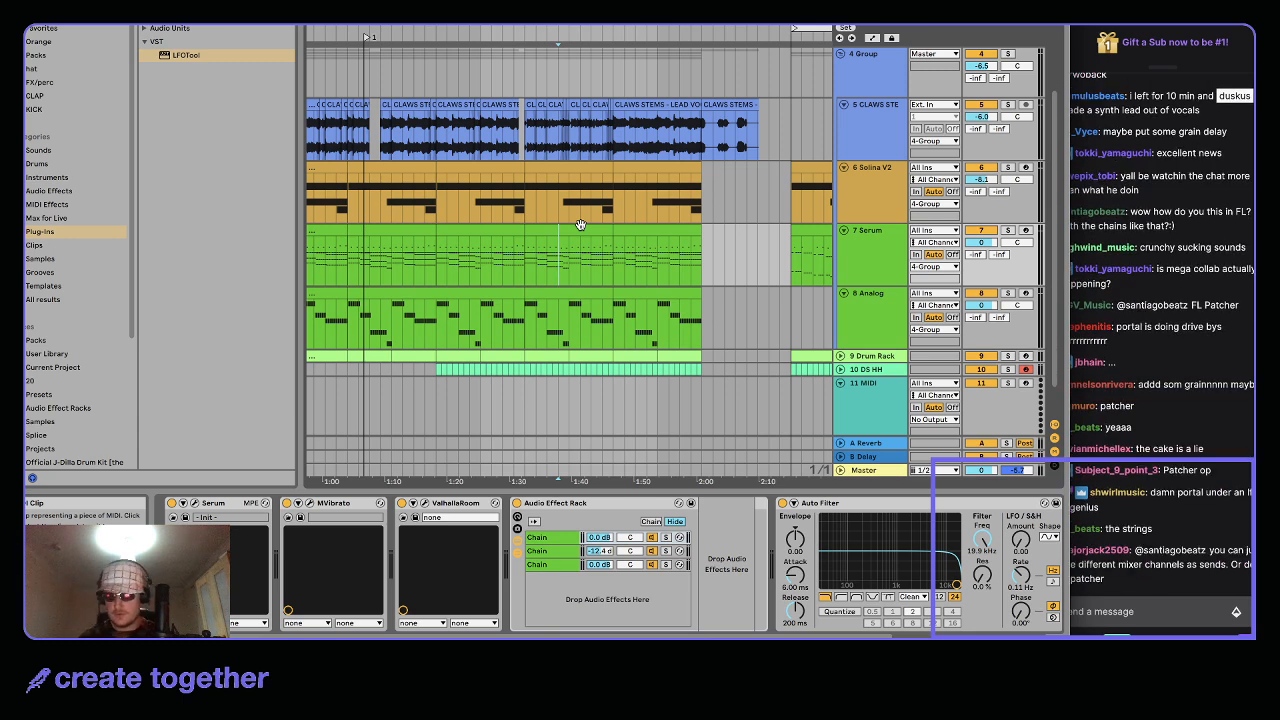
pyautogui.scroll(-1, 581, 225)
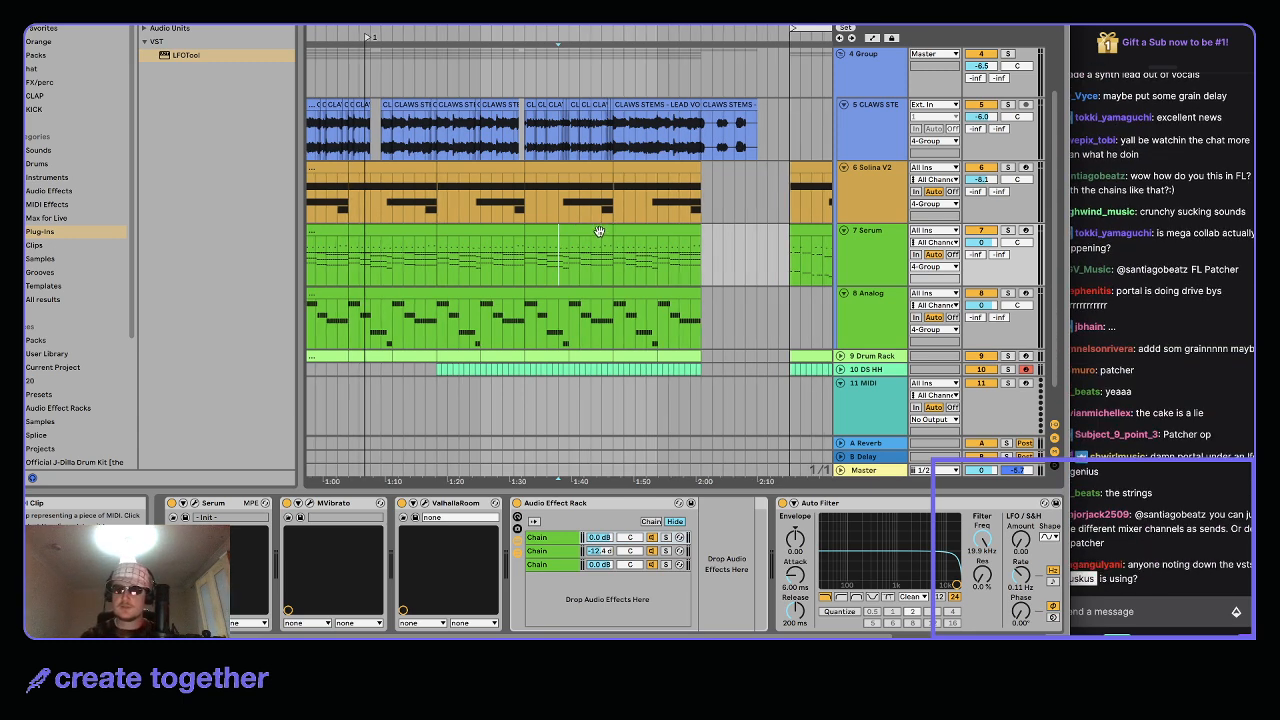
pyautogui.click(588, 231)
pyautogui.scroll(-1, 633, 231)
pyautogui.keyDown('shift'); pyautogui.click(637, 234); pyautogui.keyUp('shift')
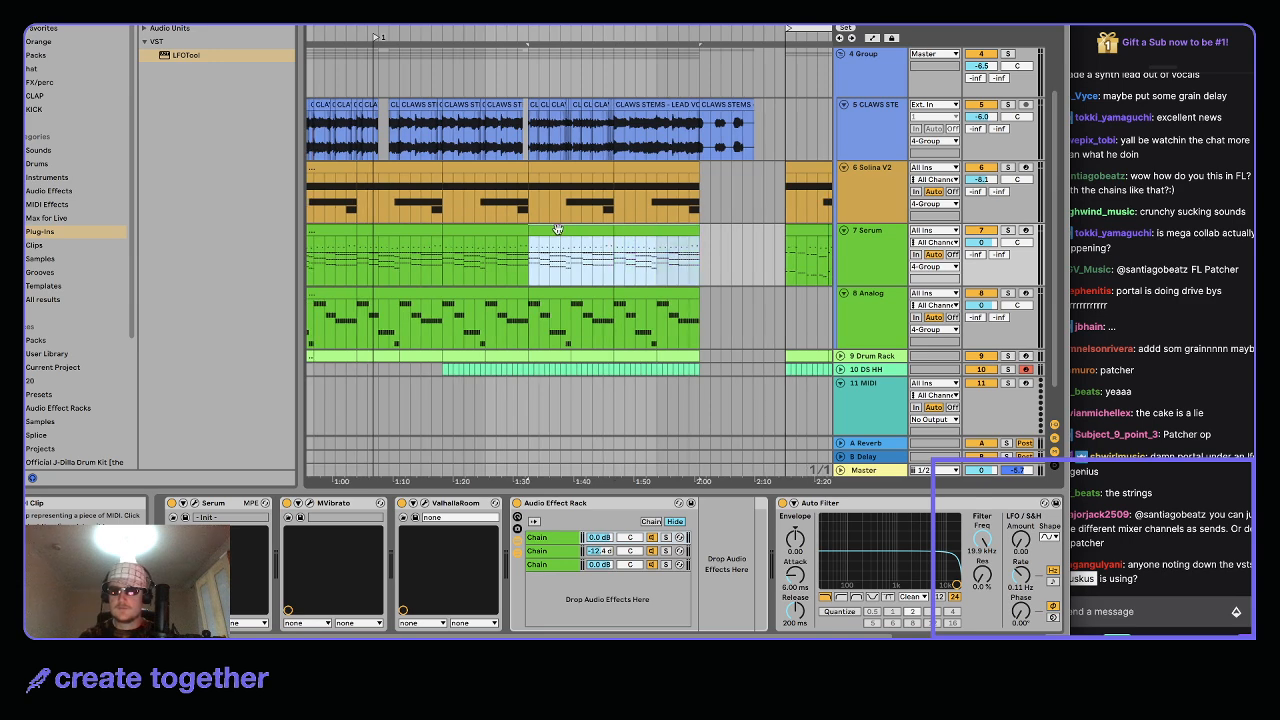
pyautogui.click(544, 228)
pyautogui.scroll(-1, 584, 229)
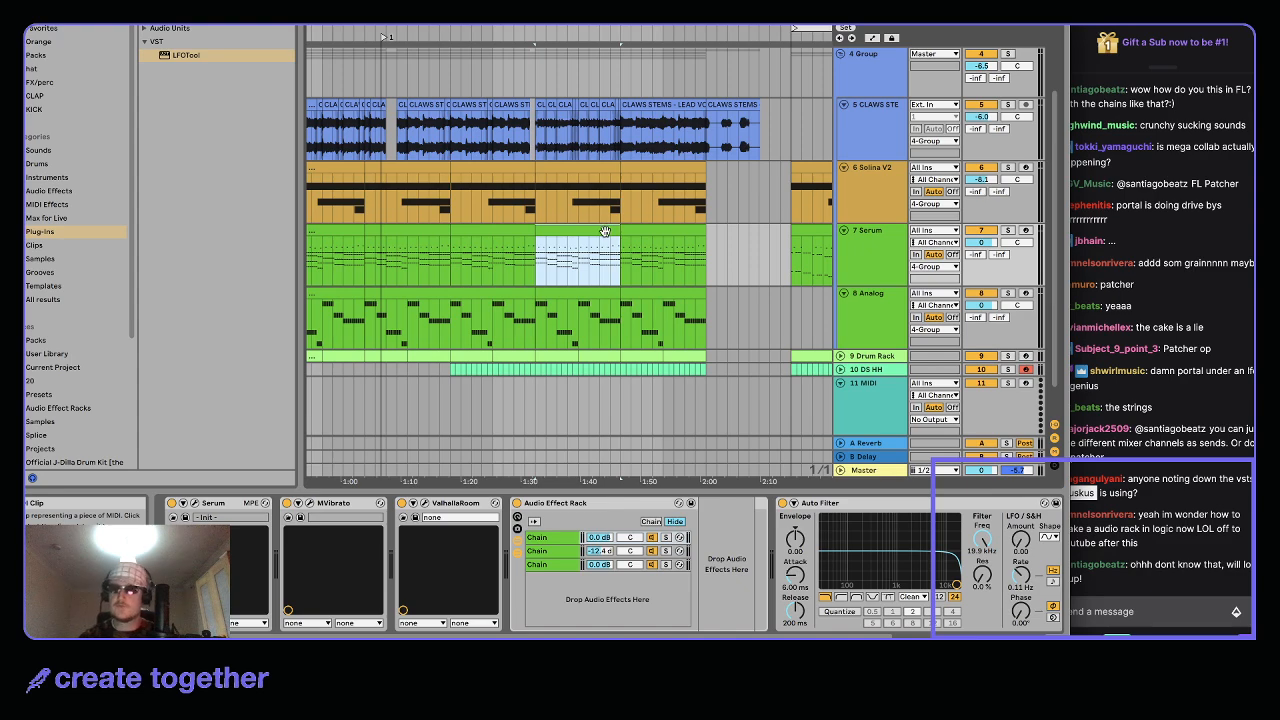
pyautogui.scroll(-1, 605, 231)
pyautogui.scroll(1, 612, 232)
pyautogui.hscroll(2, 700, 238)
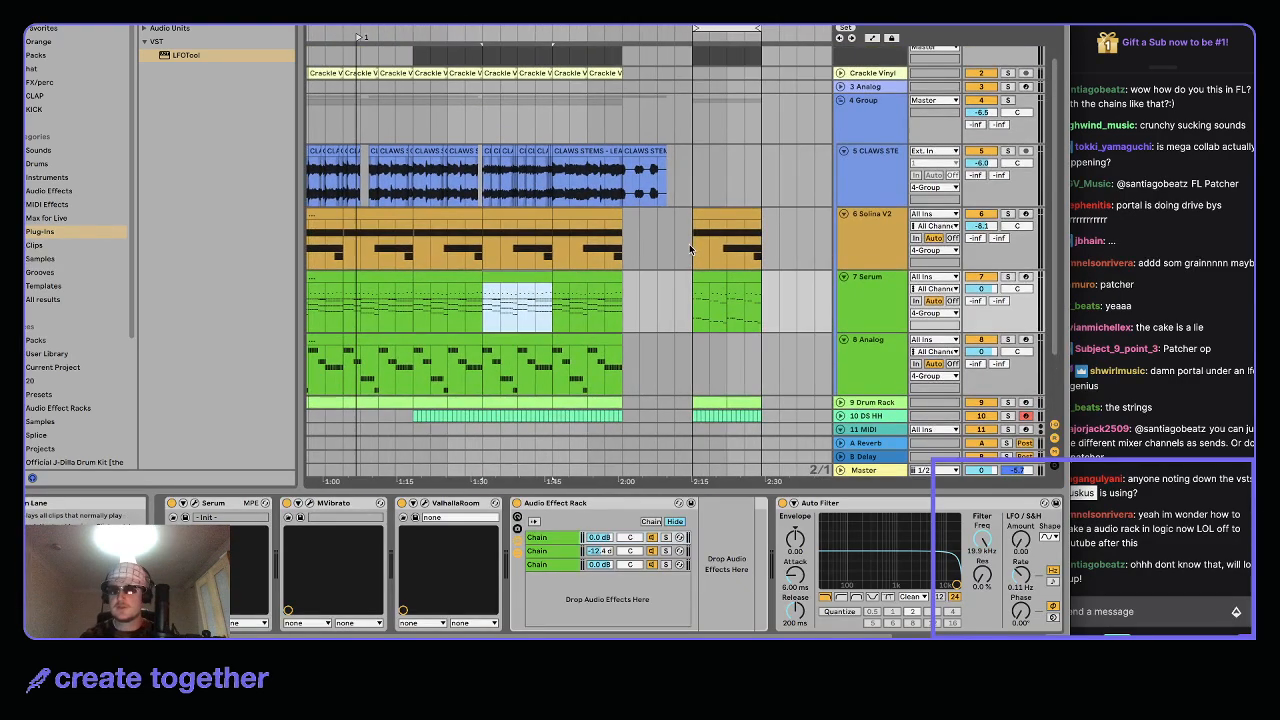
pyautogui.scroll(-2, 700, 270)
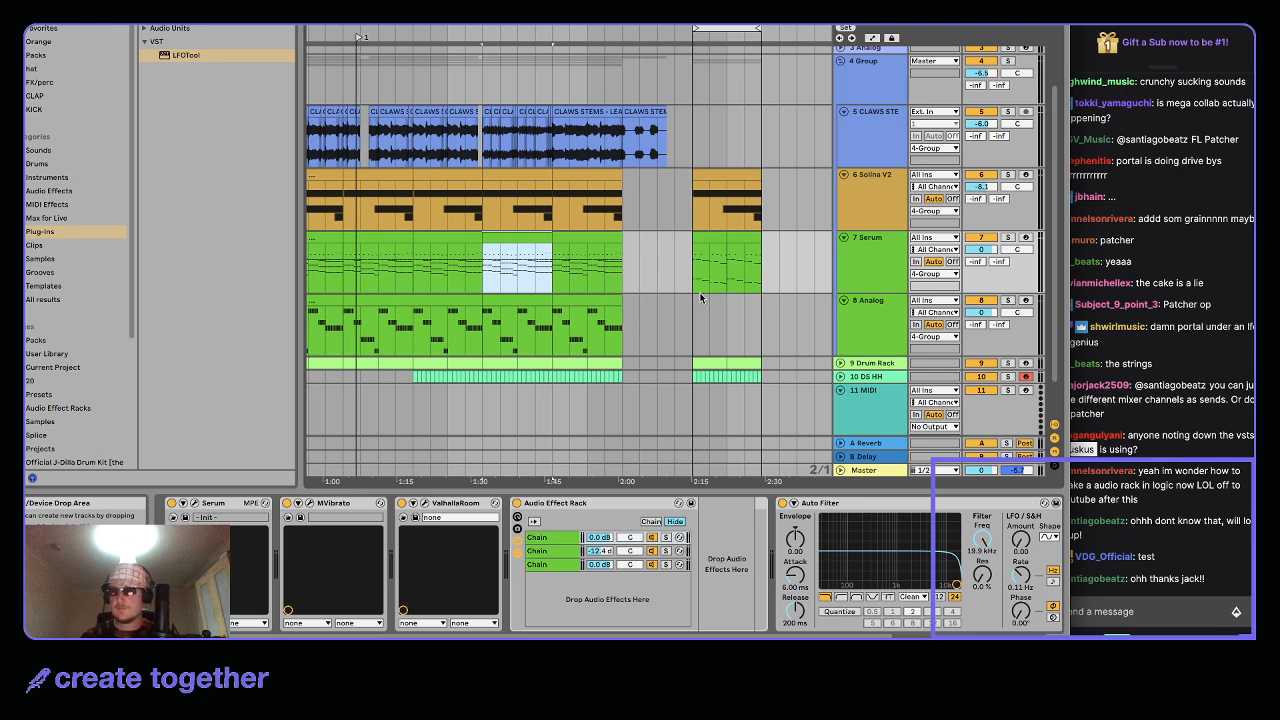
pyautogui.scroll(-1, 660, 240)
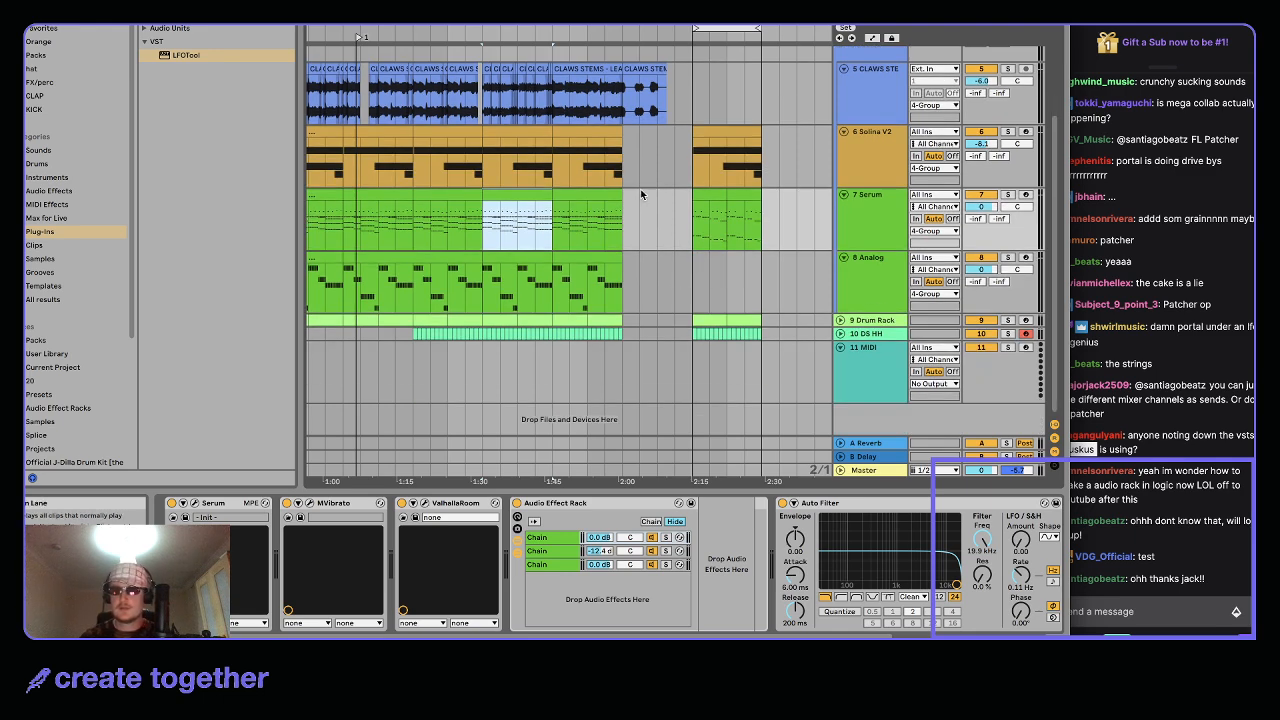
pyautogui.scroll(3, 641, 171)
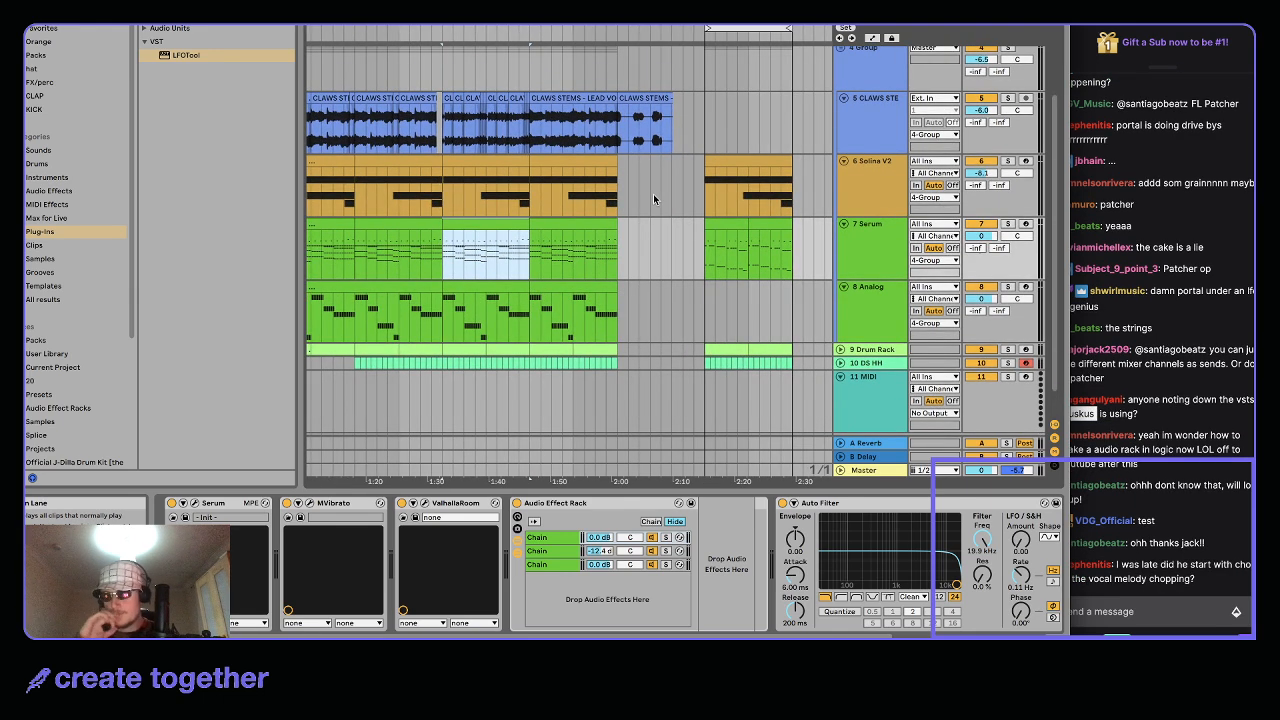
# Solo the Serum track to listen to its chord clip just after 1:30, and take the track out of solo
pyautogui.click(486, 238)
pyautogui.press('space')
pyautogui.click(1008, 224)
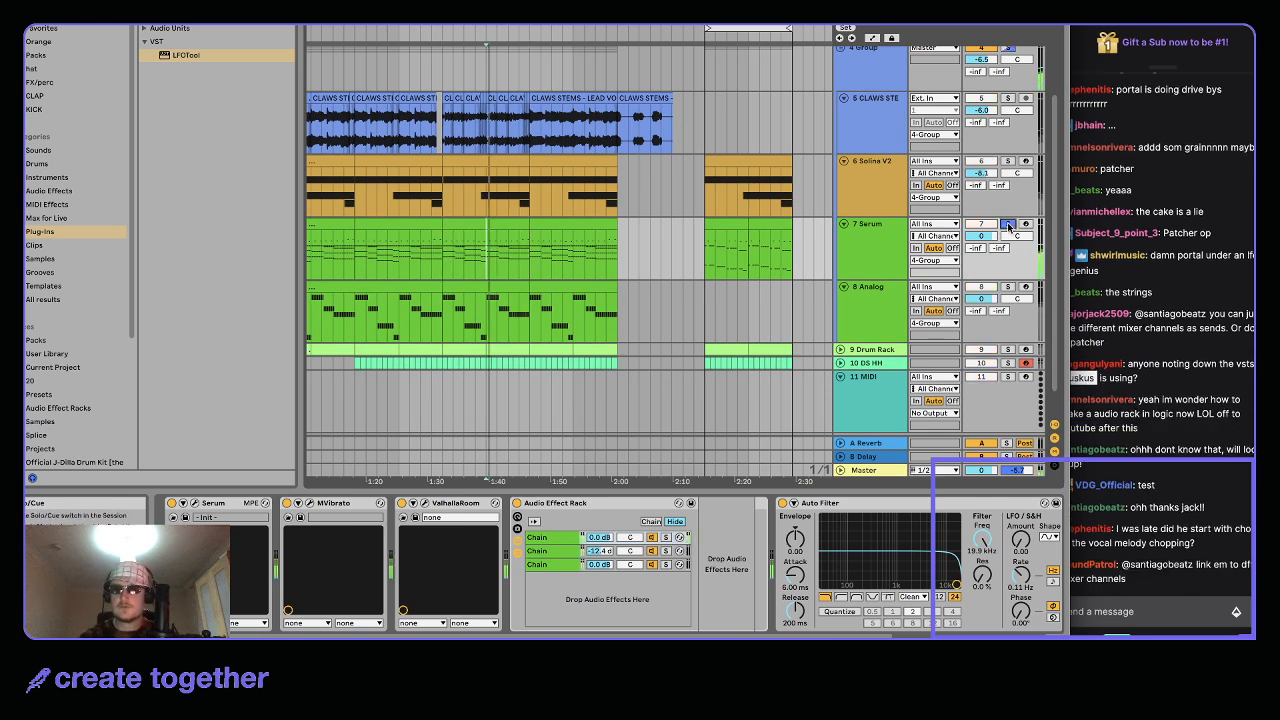
pyautogui.click(480, 222)
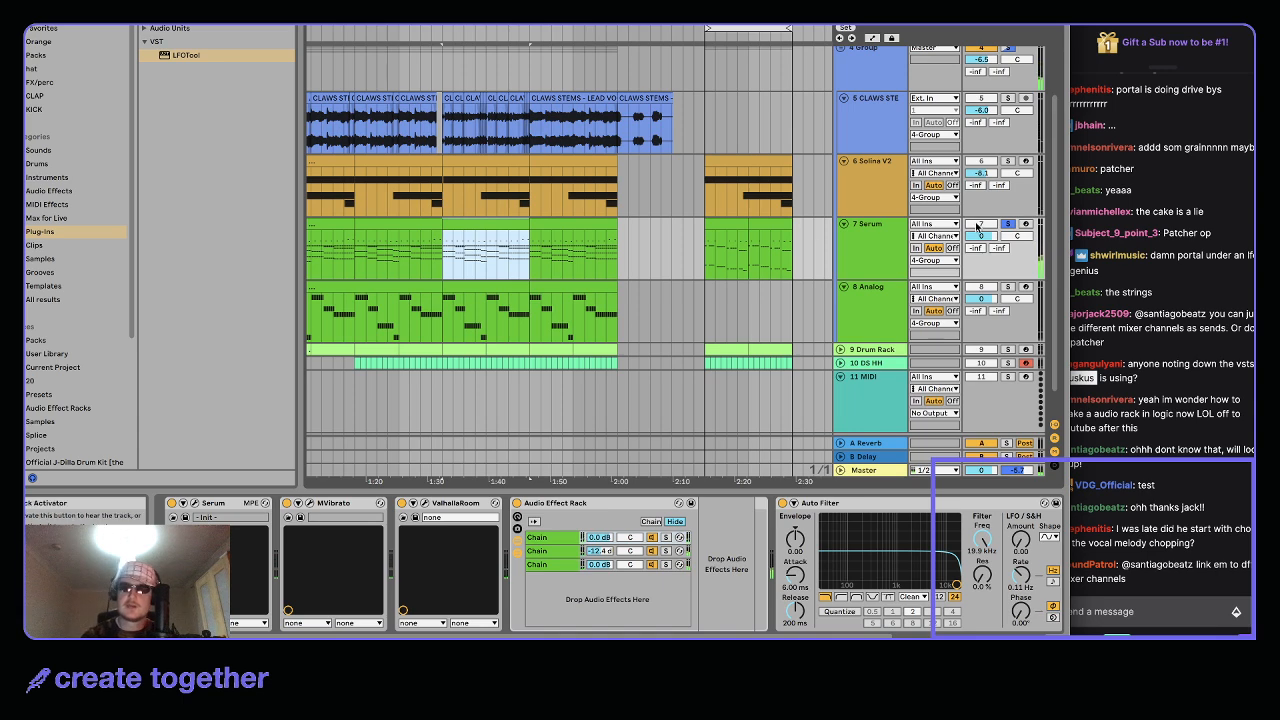
pyautogui.click(1006, 212)
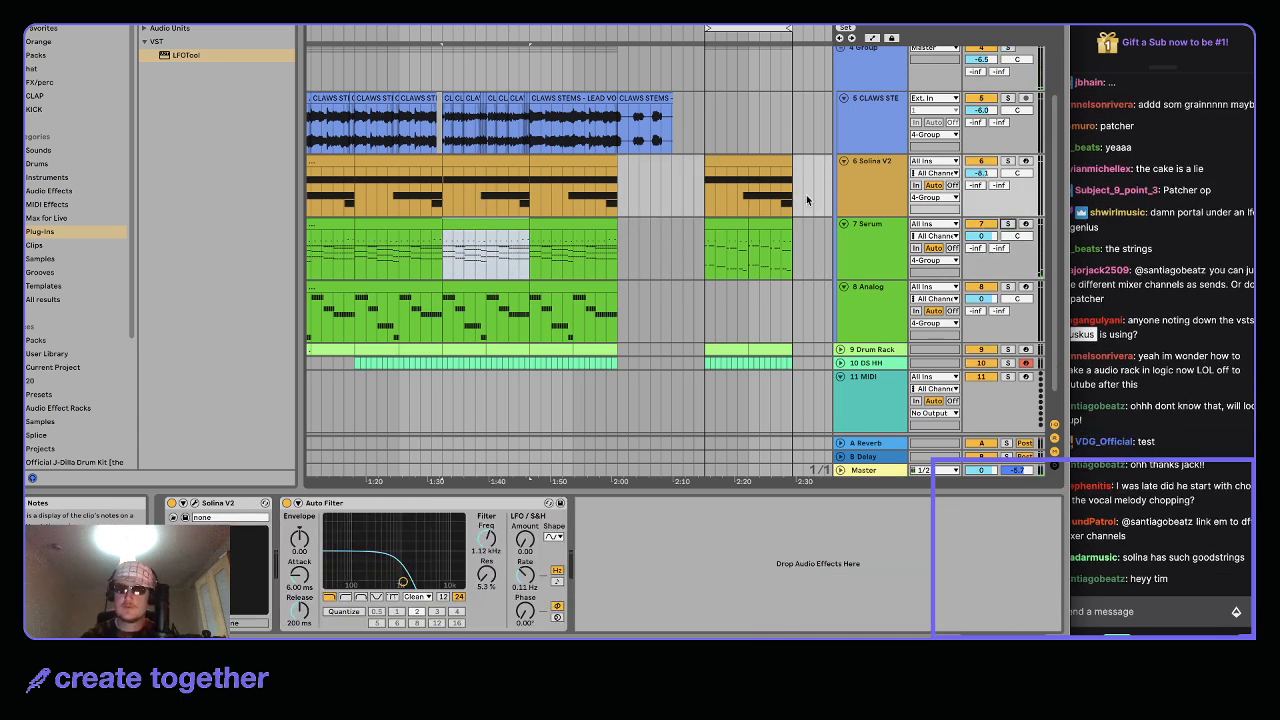
# Select the two Serum clips in the looped section and examine their simplified chord notes
pyautogui.click(718, 222)
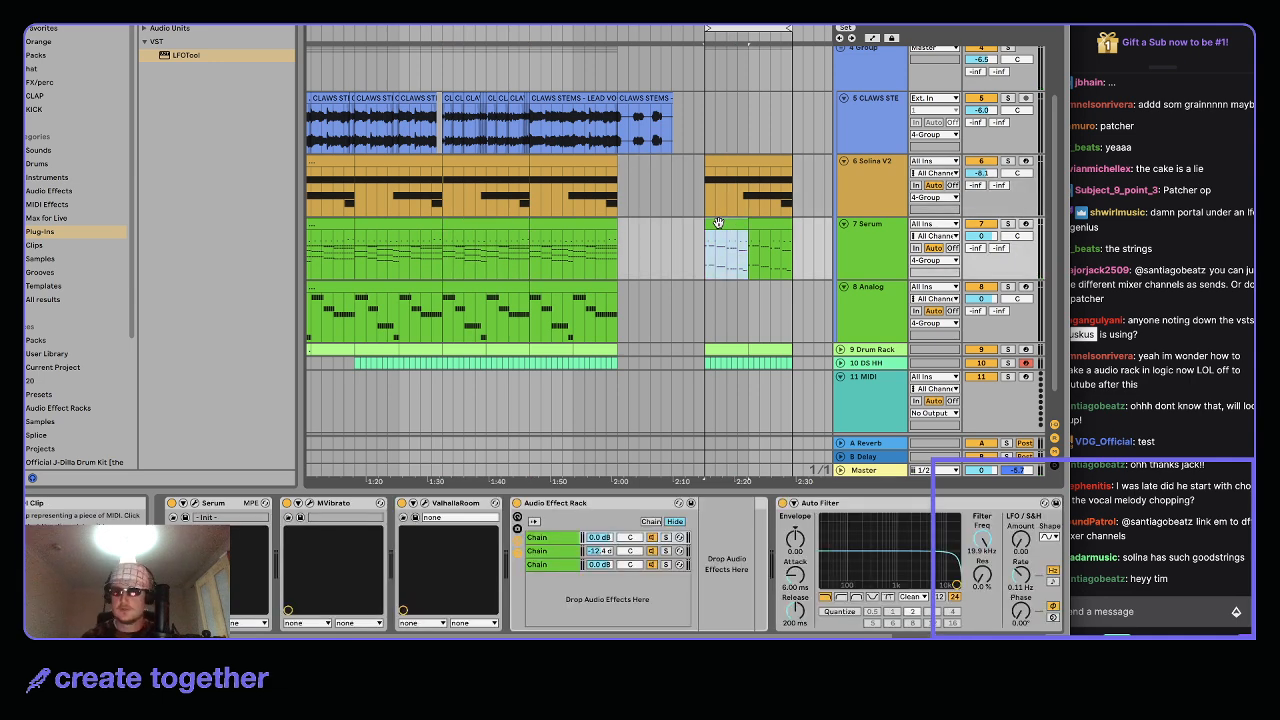
pyautogui.scroll(2, 825, 246)
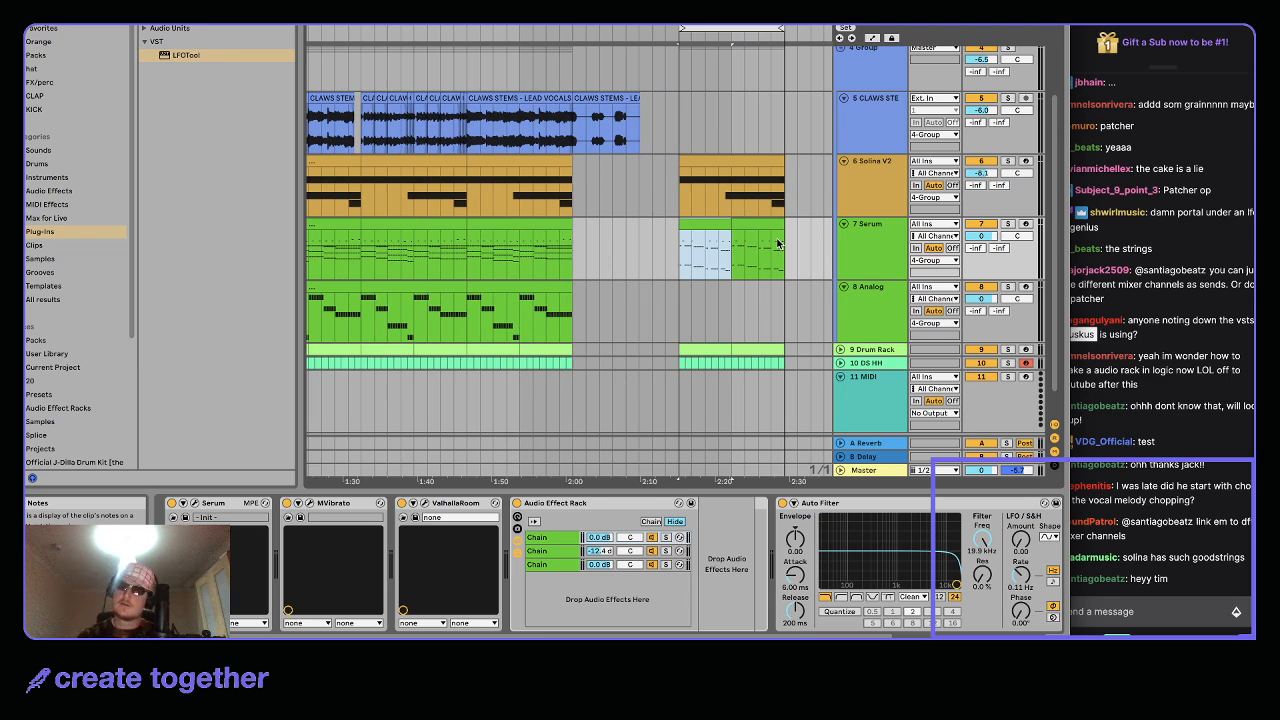
pyautogui.scroll(-1, 778, 244)
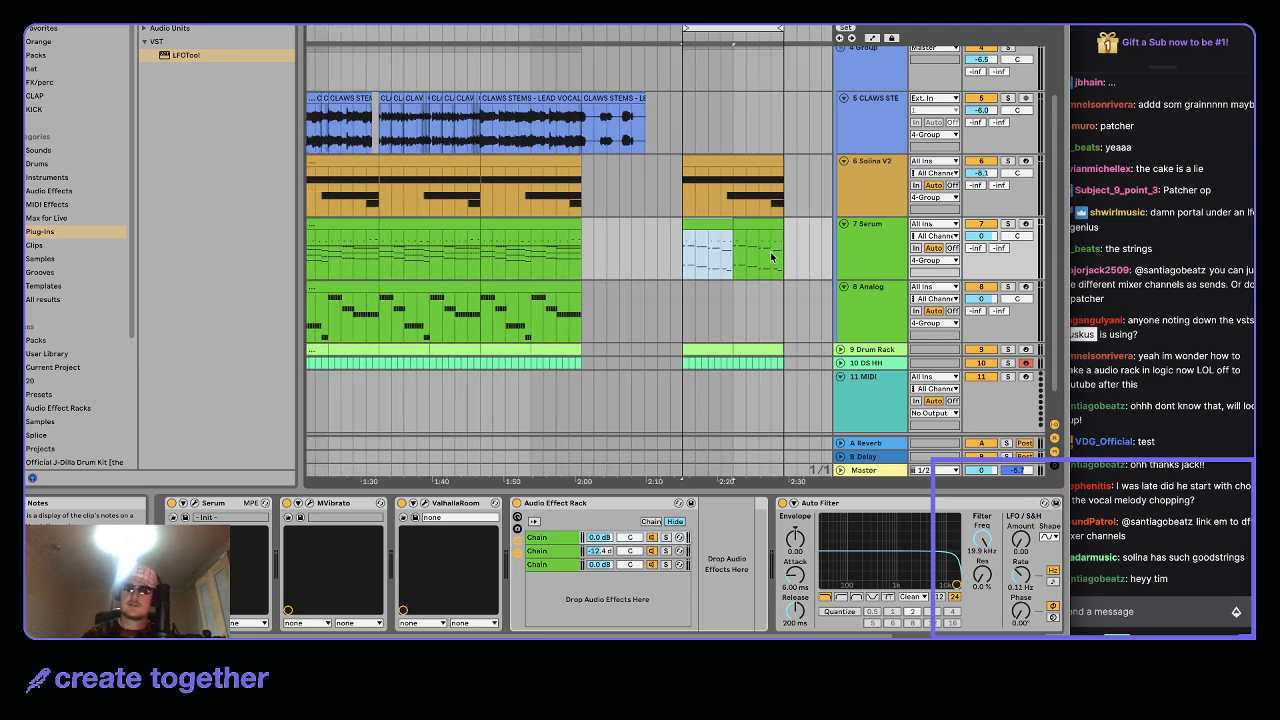
pyautogui.scroll(1, 771, 257)
pyautogui.keyDown('shift'); pyautogui.click(780, 250); pyautogui.keyUp('shift')
pyautogui.scroll(-1, 781, 244)
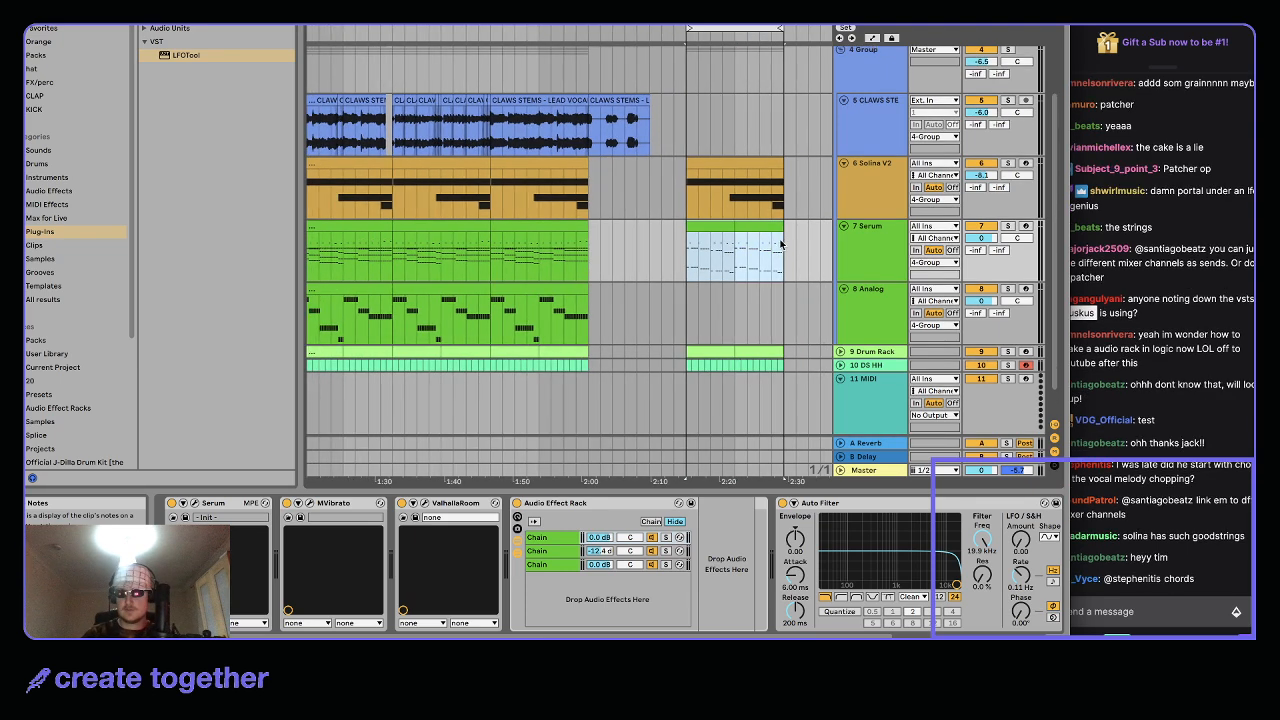
pyautogui.click(773, 224)
pyautogui.keyDown('shift'); pyautogui.click(708, 224); pyautogui.keyUp('shift')
pyautogui.scroll(2, 719, 221)
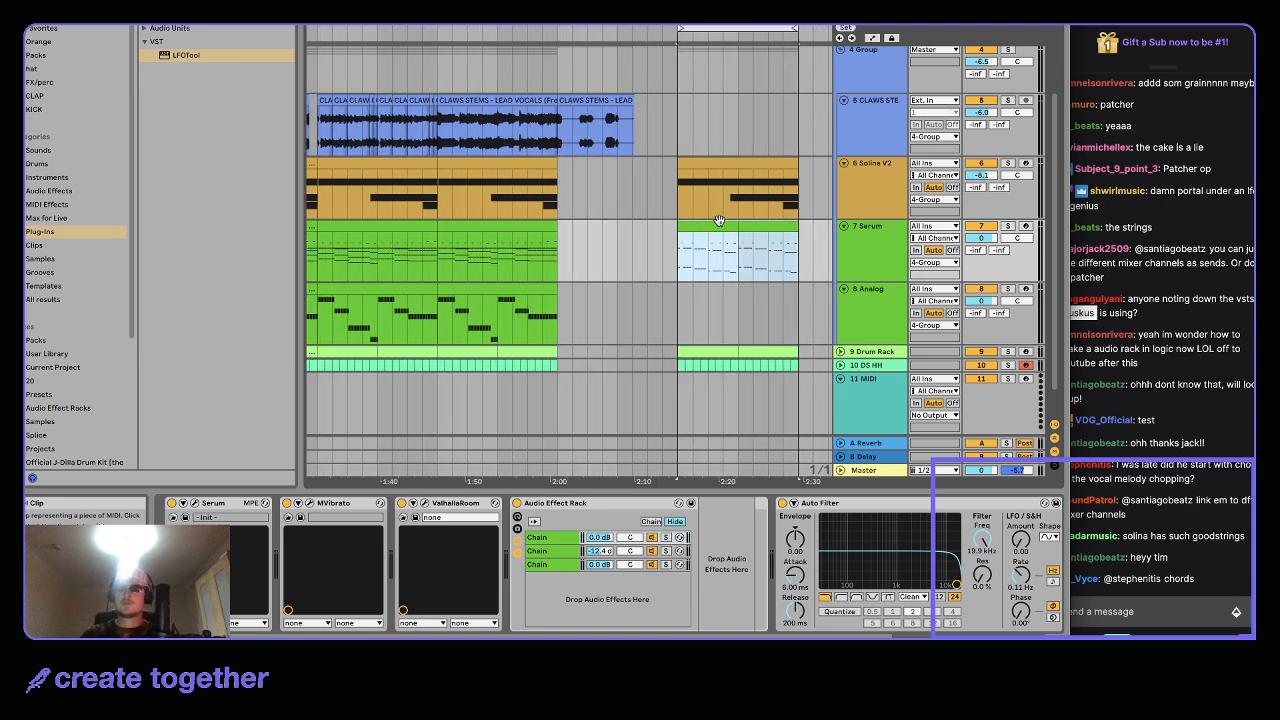
pyautogui.scroll(-2, 684, 207)
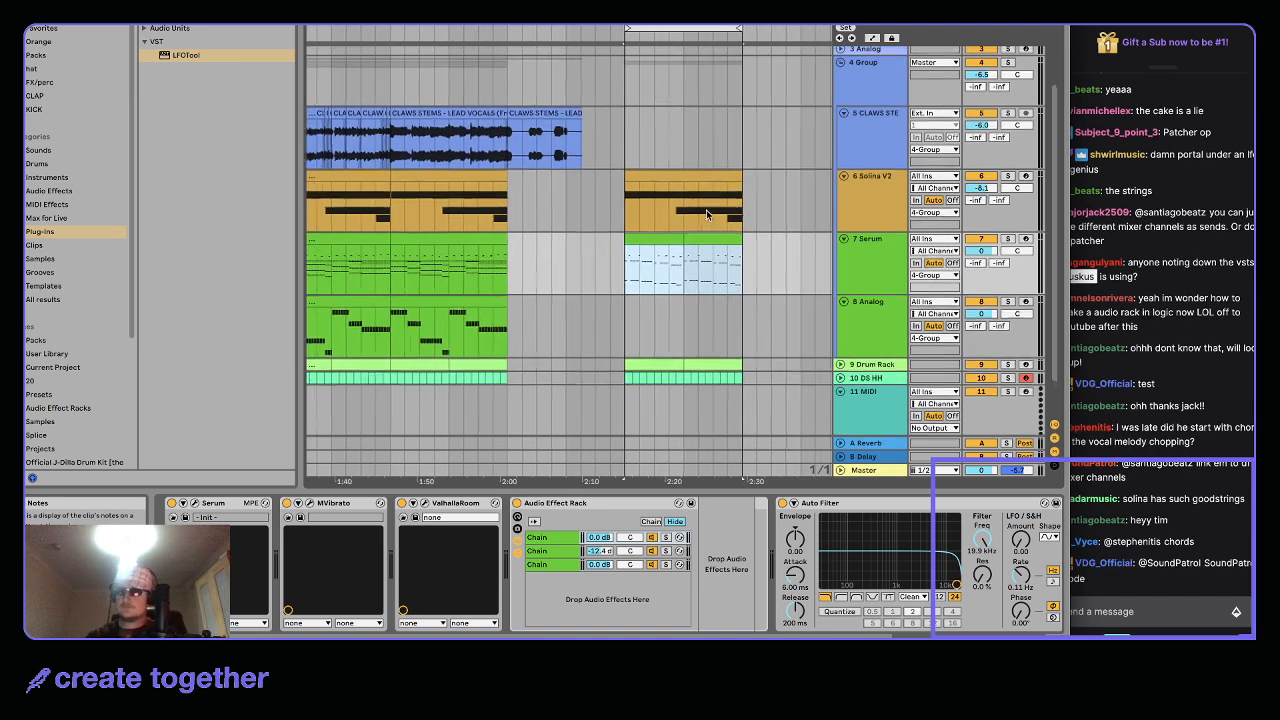
pyautogui.click(644, 251)
# Copy the sidechain Compressor from the Serum track and paste it after Auto Filter on the Solina V2 track
pyautogui.click(906, 197)
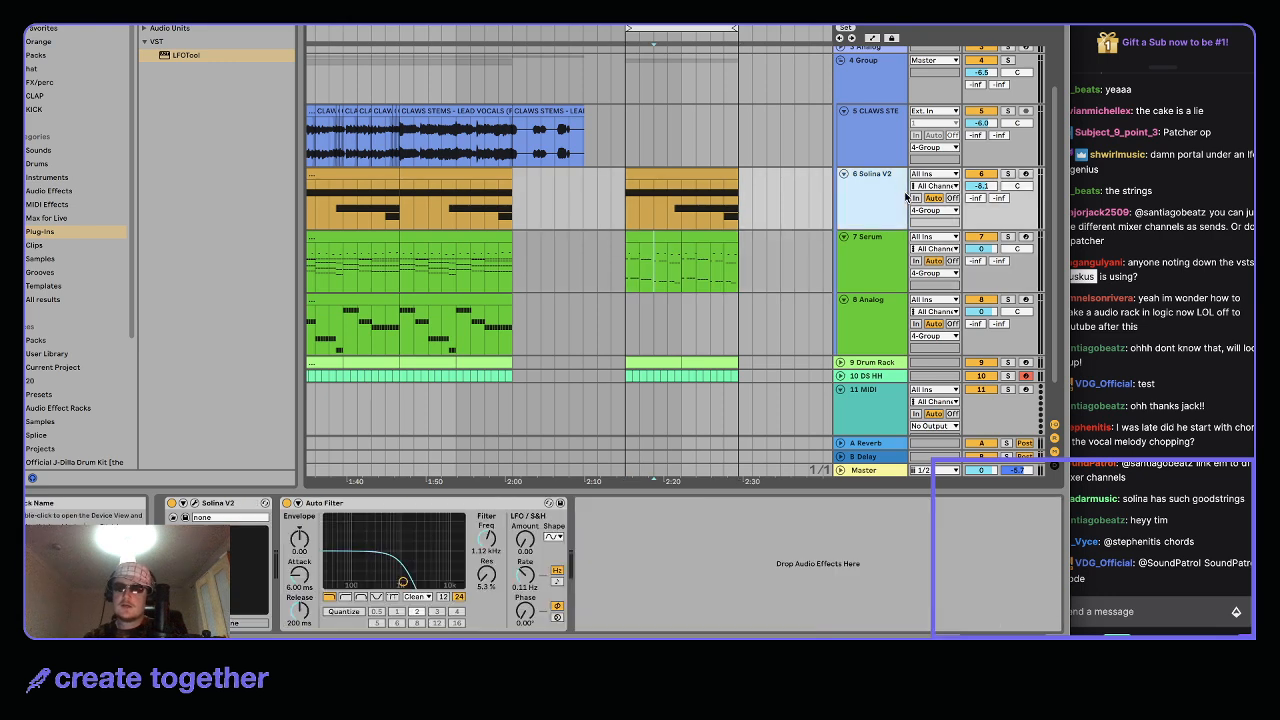
pyautogui.click(888, 265)
pyautogui.hscroll(5, 738, 507)
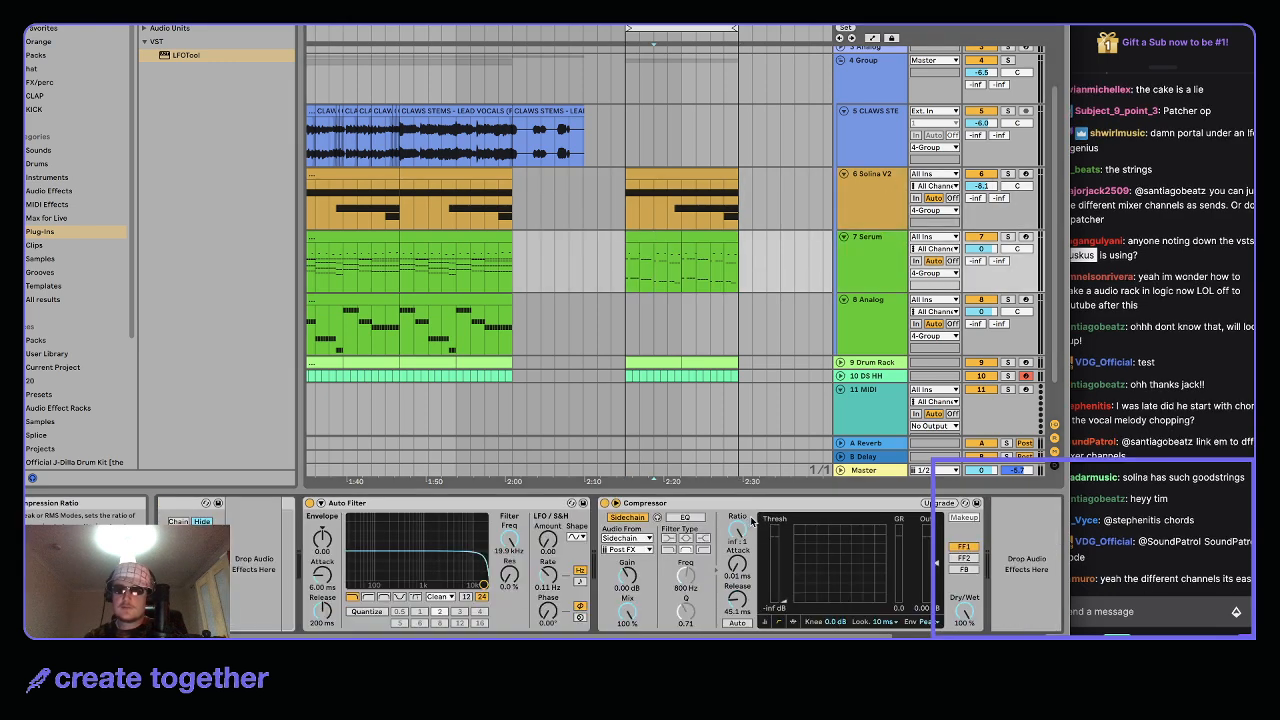
pyautogui.click(738, 506)
pyautogui.rightClick(738, 506)
pyautogui.click(760, 525)
pyautogui.click(858, 224)
pyautogui.rightClick(866, 569)
pyautogui.click(866, 570)
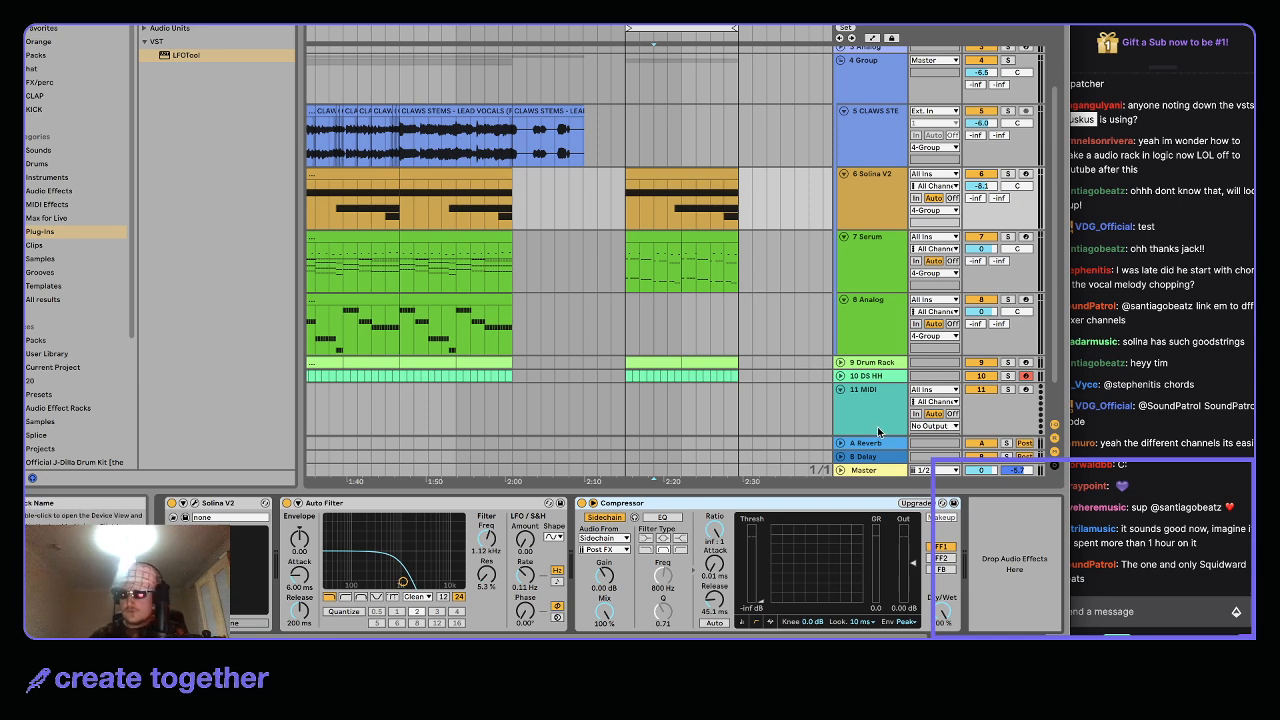
# Switch to the Session view and show the track delay settings below the mixer
pyautogui.click(1221, 500)
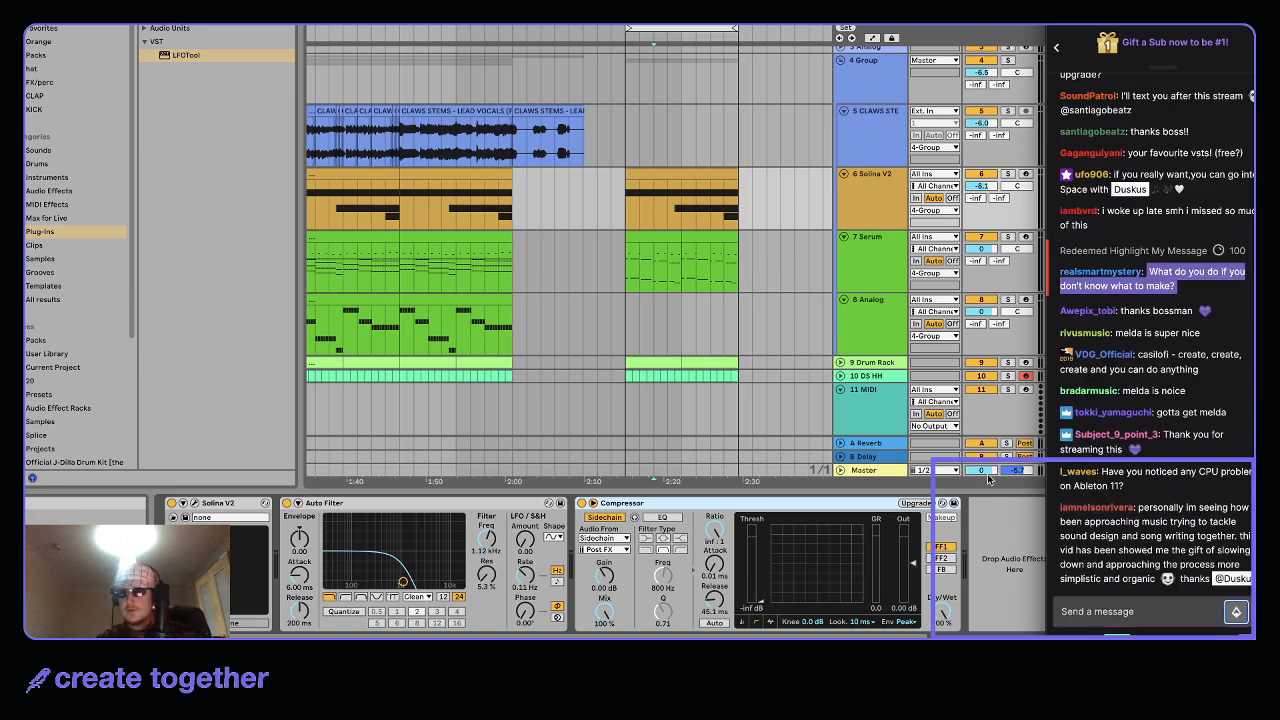
pyautogui.click(752, 418)
pyautogui.press('Tab')
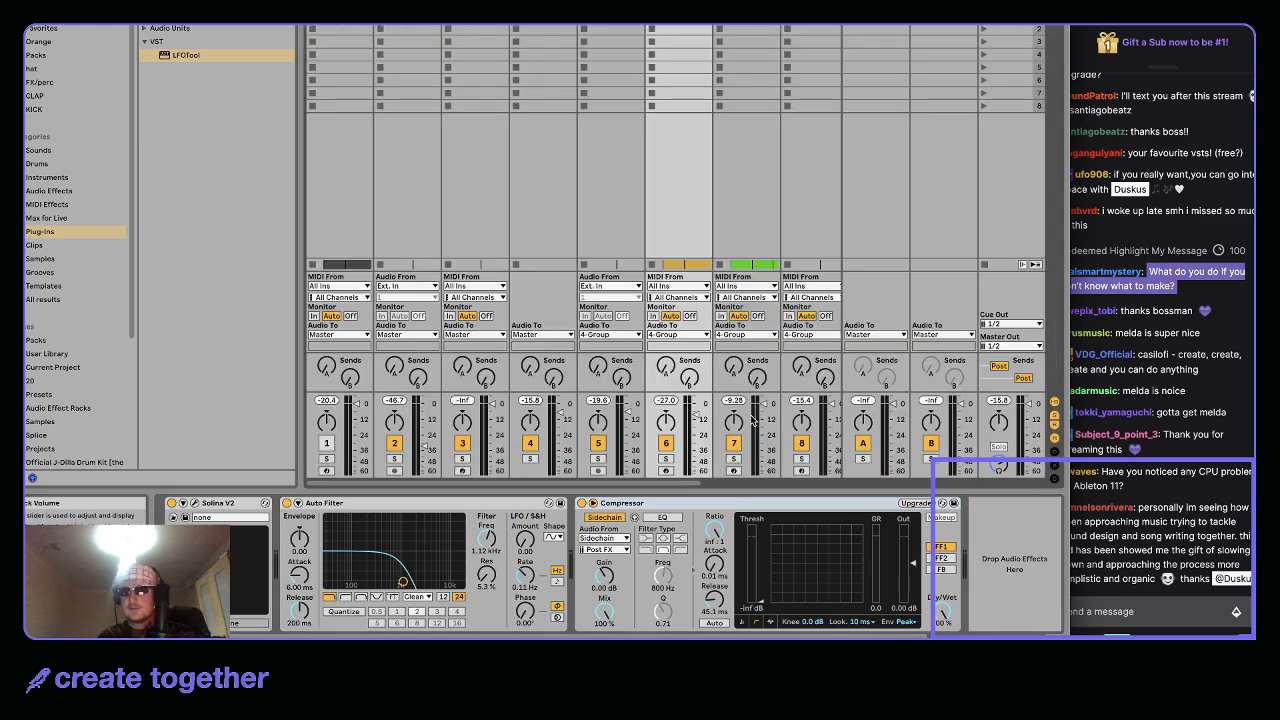
pyautogui.click(1054, 451)
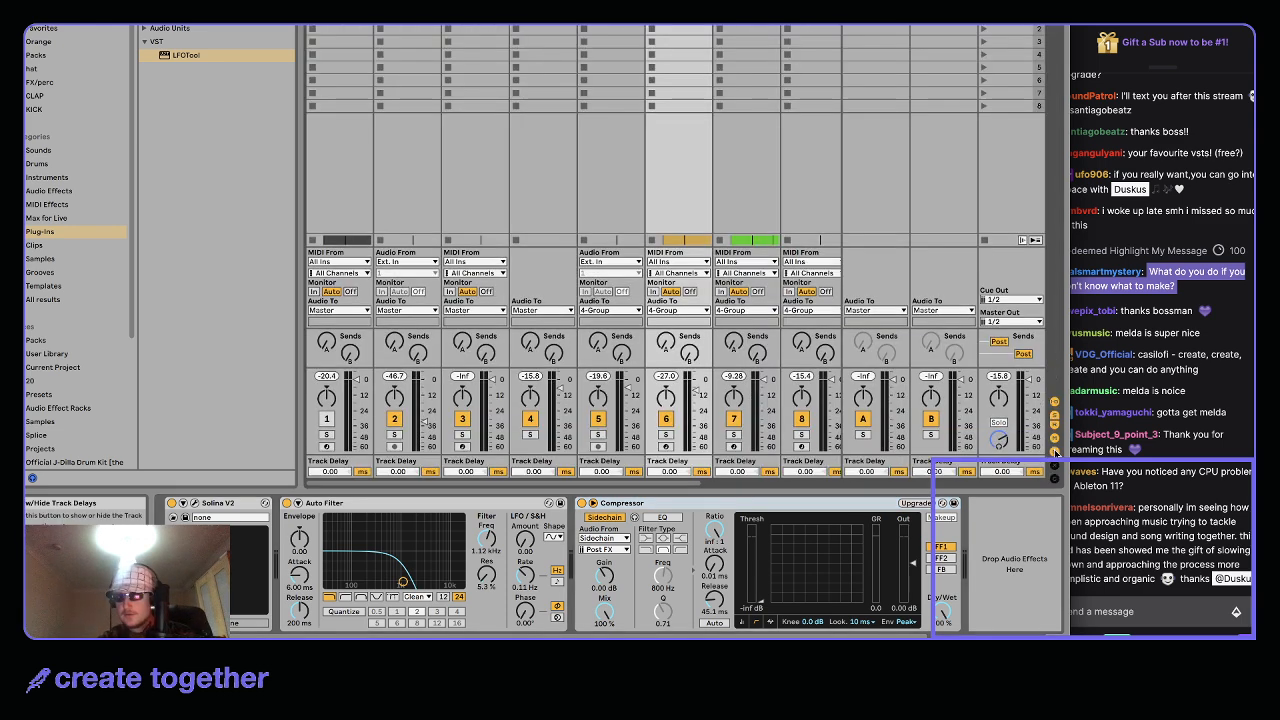
# Hide the track delay settings and show each track's performance impact meter in the Session view mixer
pyautogui.click(1054, 452)
pyautogui.click(1054, 465)
pyautogui.click(1054, 465)
pyautogui.click(1054, 478)
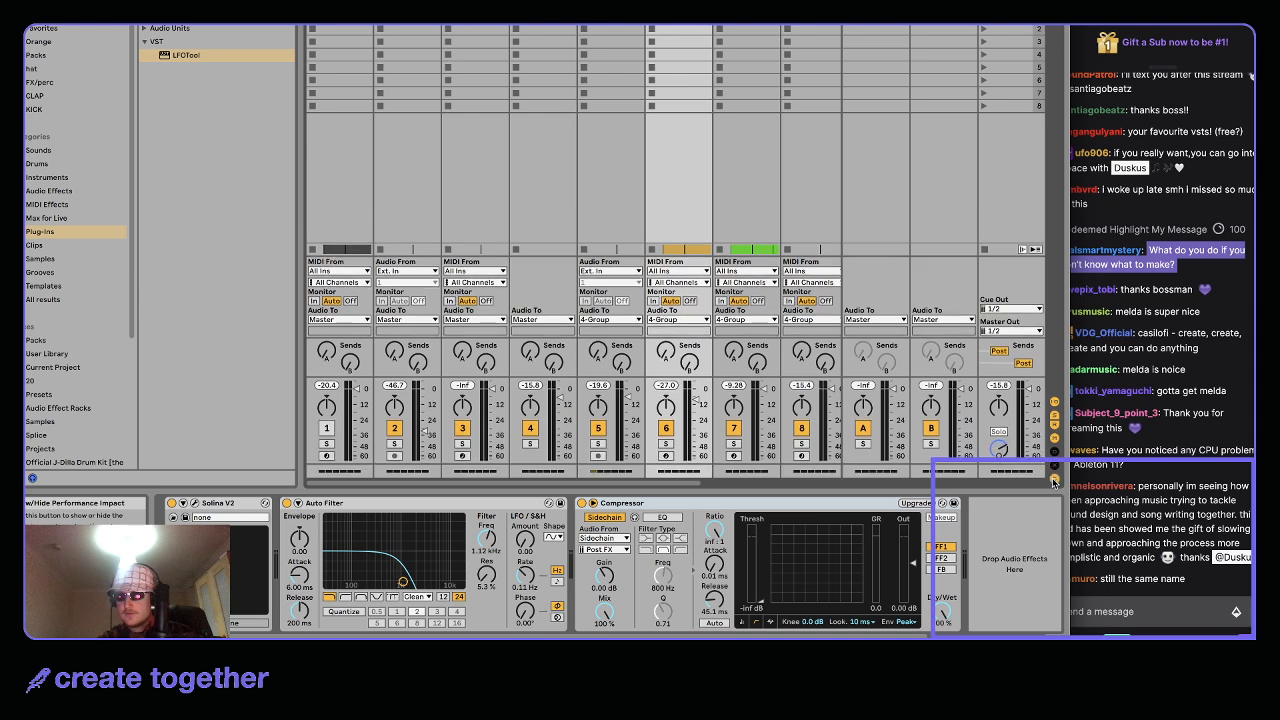
pyautogui.click(1054, 484)
pyautogui.click(1054, 484)
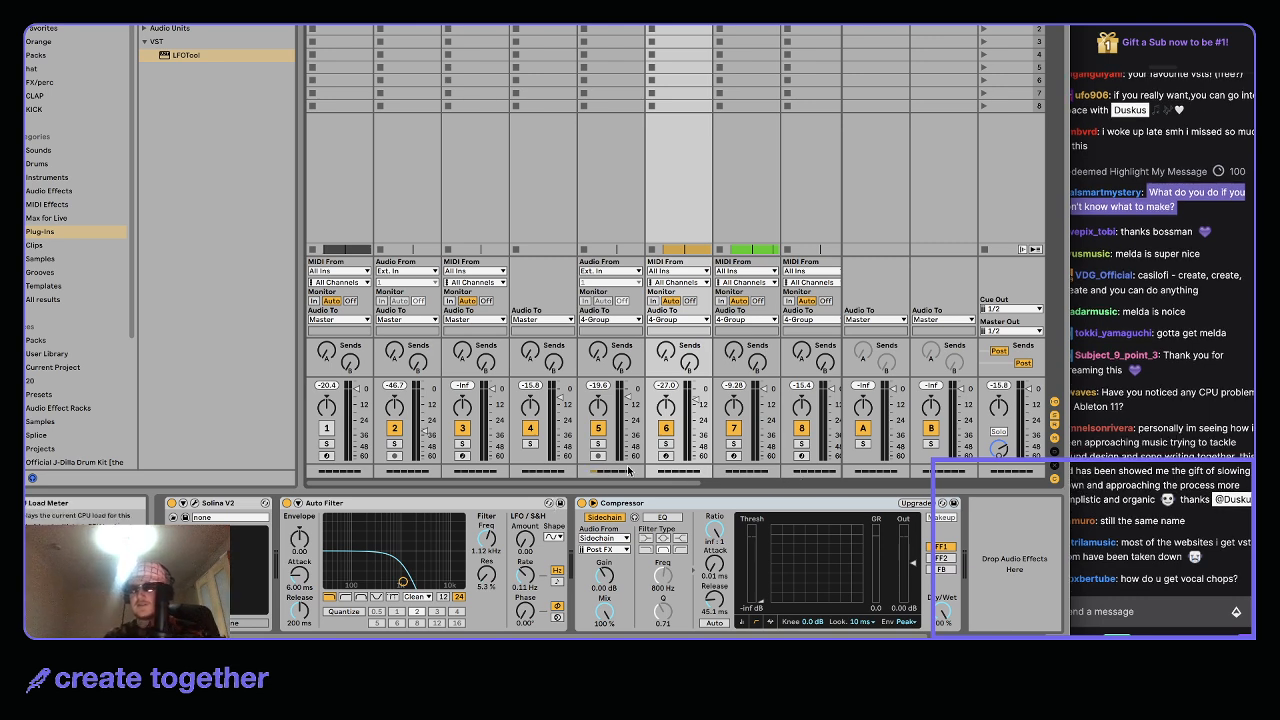
pyautogui.click(1056, 480)
pyautogui.click(1055, 480)
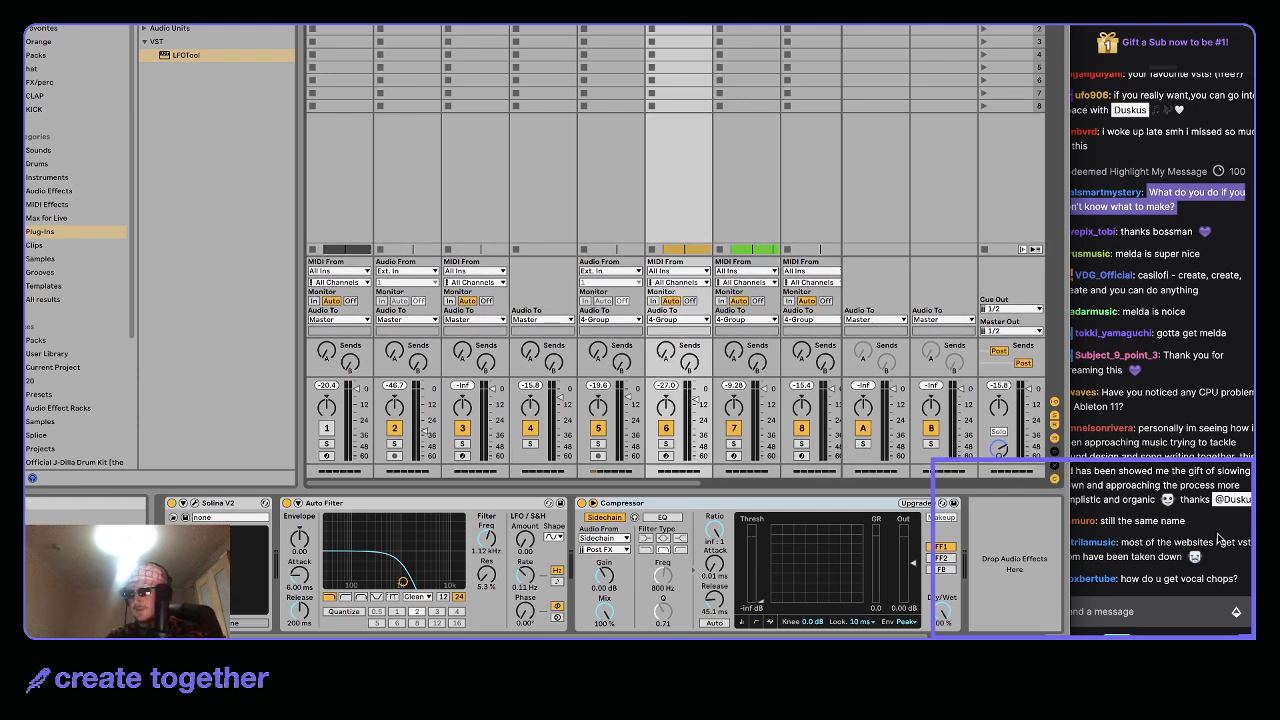
pyautogui.moveTo(1172, 515)
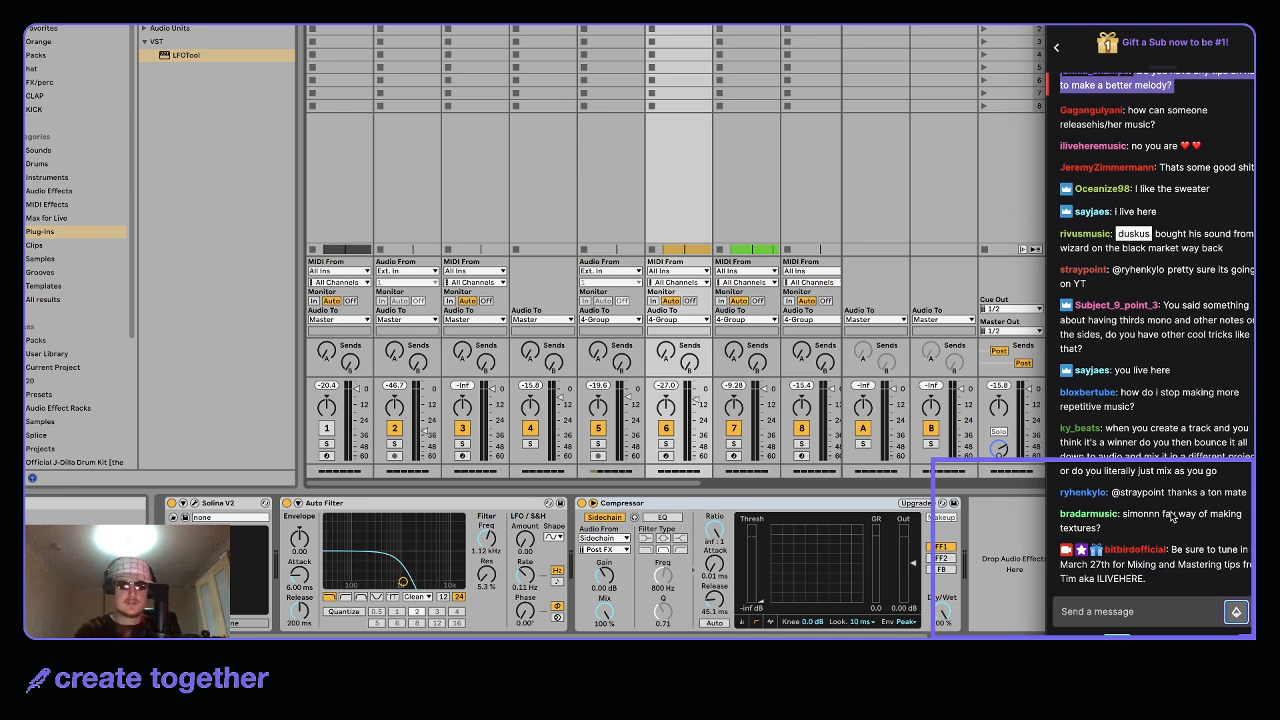
# Return to the Arrangement view and select the empty MIDI track below DS HH
pyautogui.hotkey('shift', 'Tab')
pyautogui.click(1003, 547)
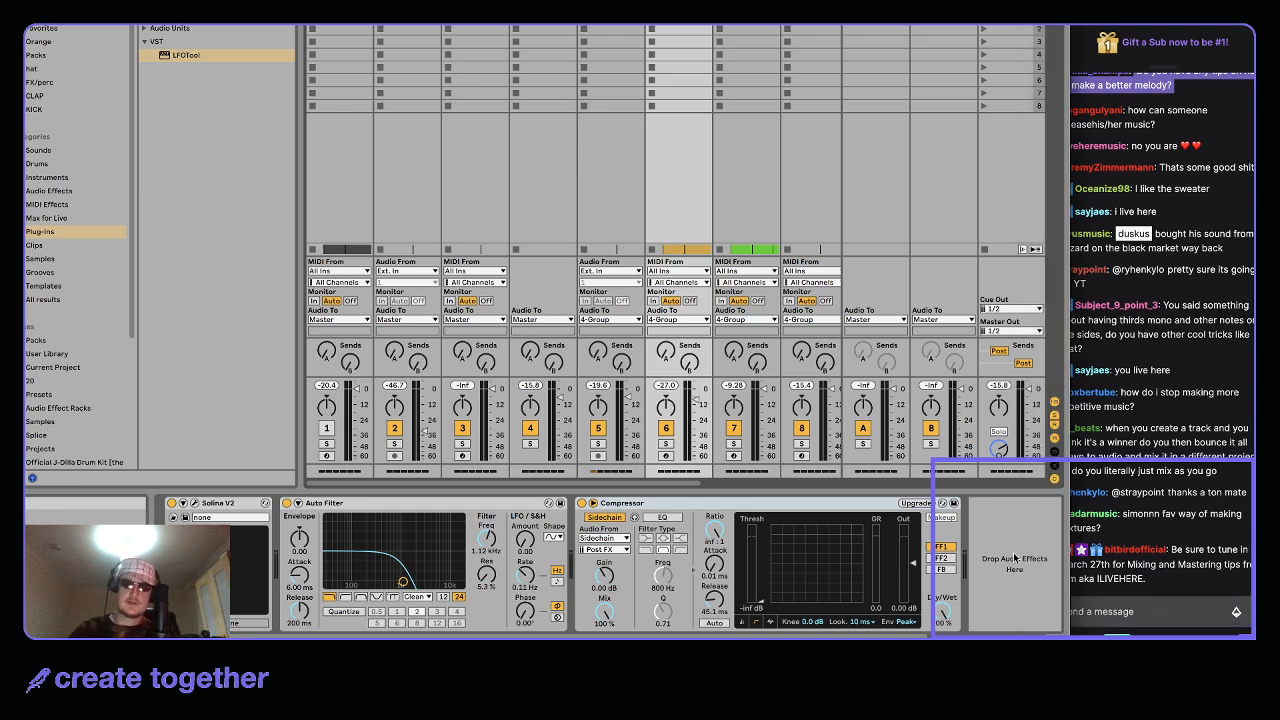
pyautogui.hotkey('shift', 'Tab')
pyautogui.press('Tab')
pyautogui.scroll(-3, 895, 229)
pyautogui.scroll(-3, 895, 229)
pyautogui.click(871, 232)
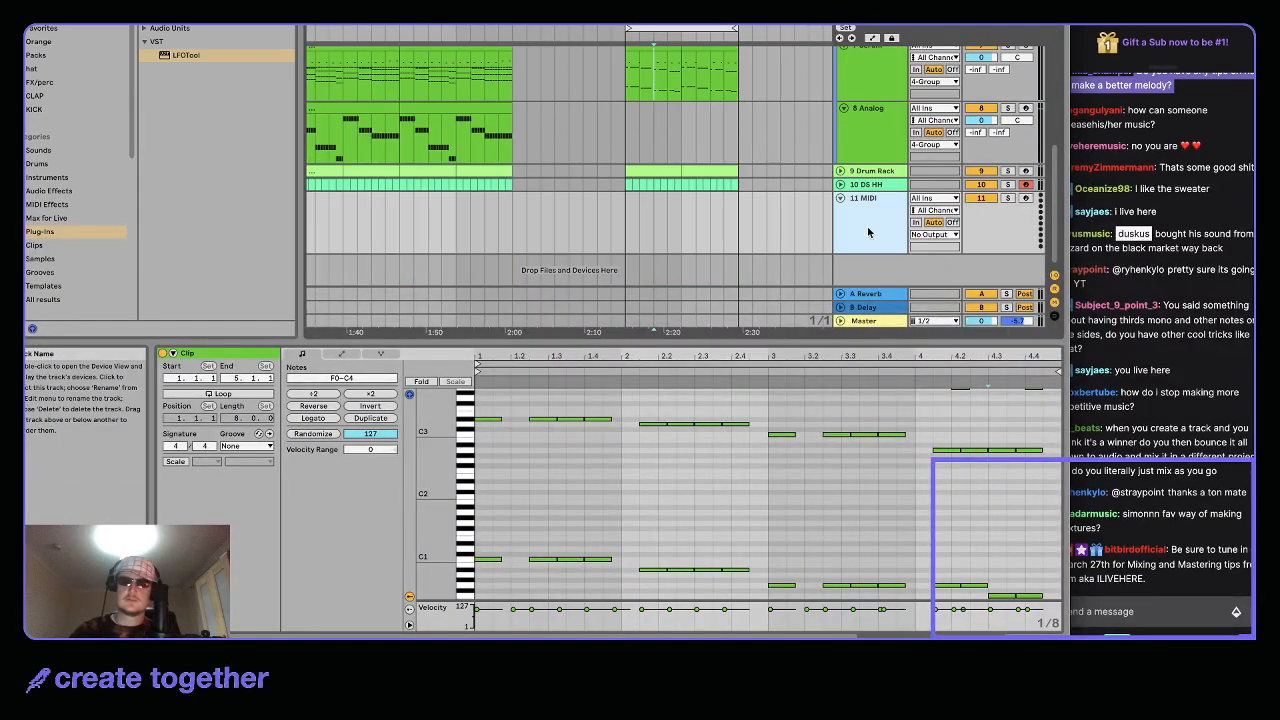
# Search the Audio Effect Racks folder for "gra", load Granulator II_Version2.2.2 2.amxd onto a new track, and clear the search
pyautogui.scroll(-3, 101, 291)
pyautogui.click(101, 291)
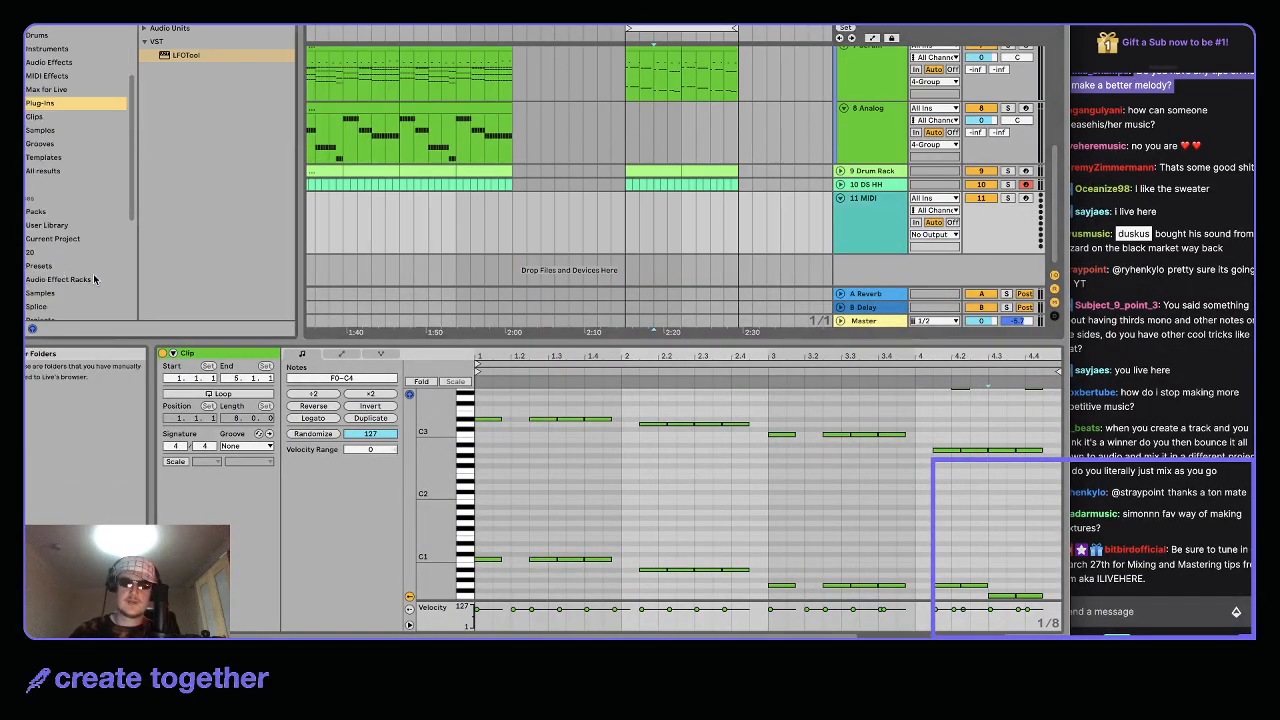
pyautogui.click(95, 279)
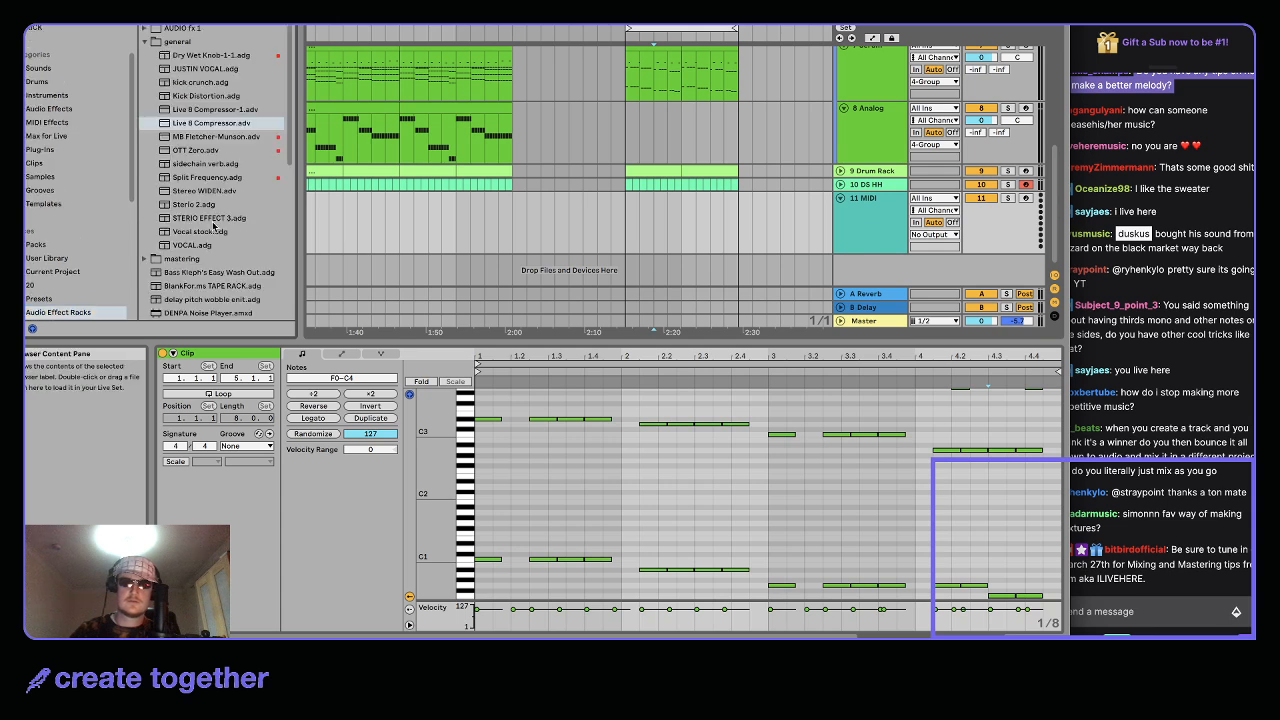
pyautogui.scroll(-2, 214, 226)
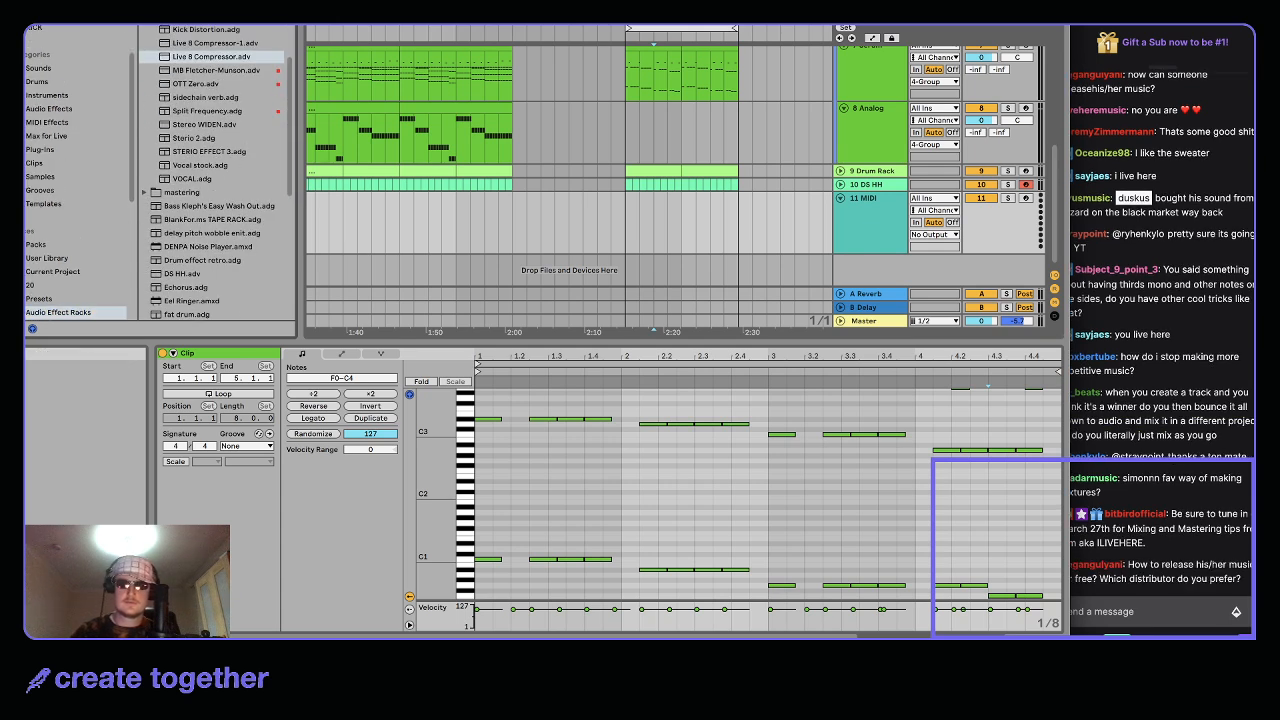
pyautogui.press('super+f')
pyautogui.write('gra')
pyautogui.click(202, 85)
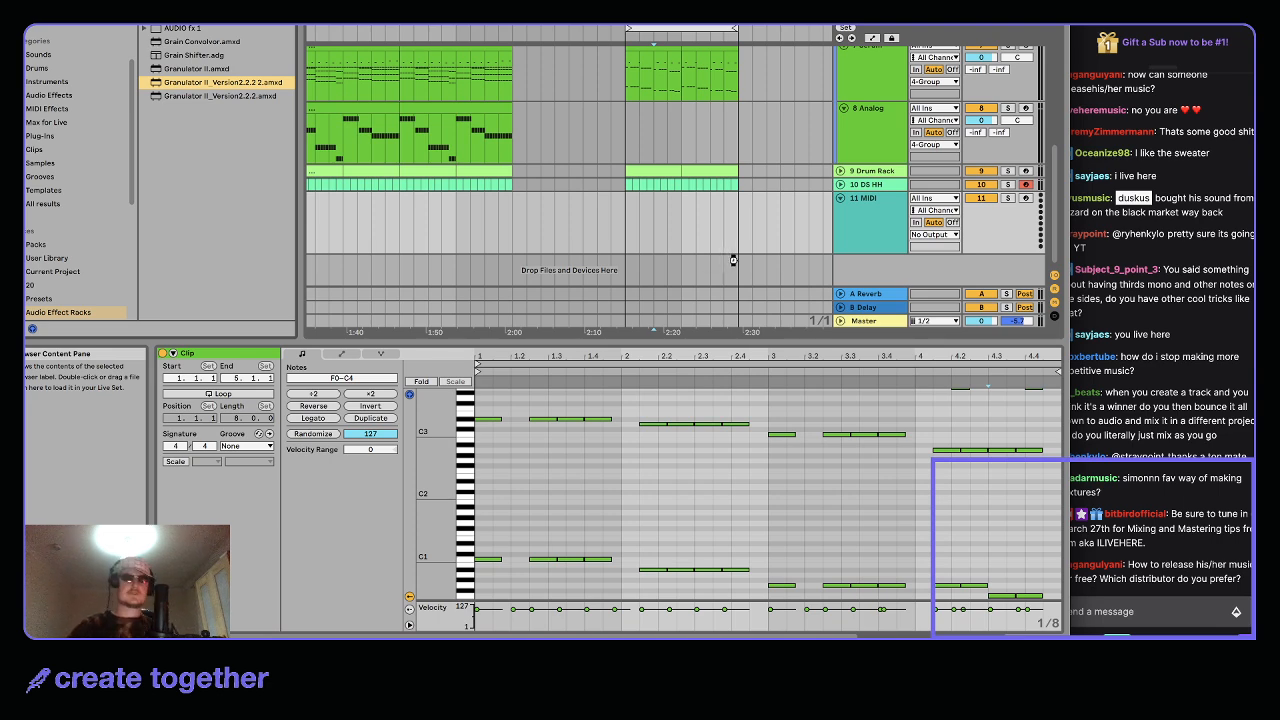
pyautogui.moveTo(734, 262); pyautogui.dragTo(734, 260)
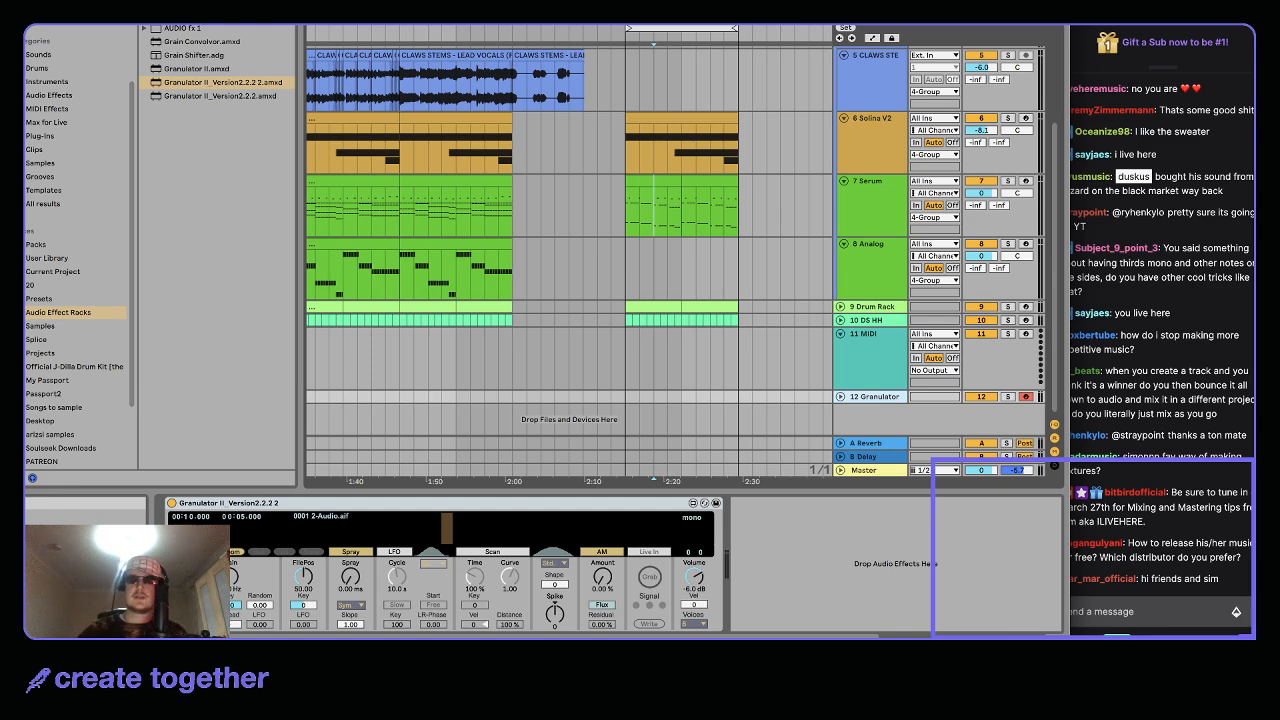
pyautogui.click(284, 26)
pyautogui.scroll(-3, 184, 308)
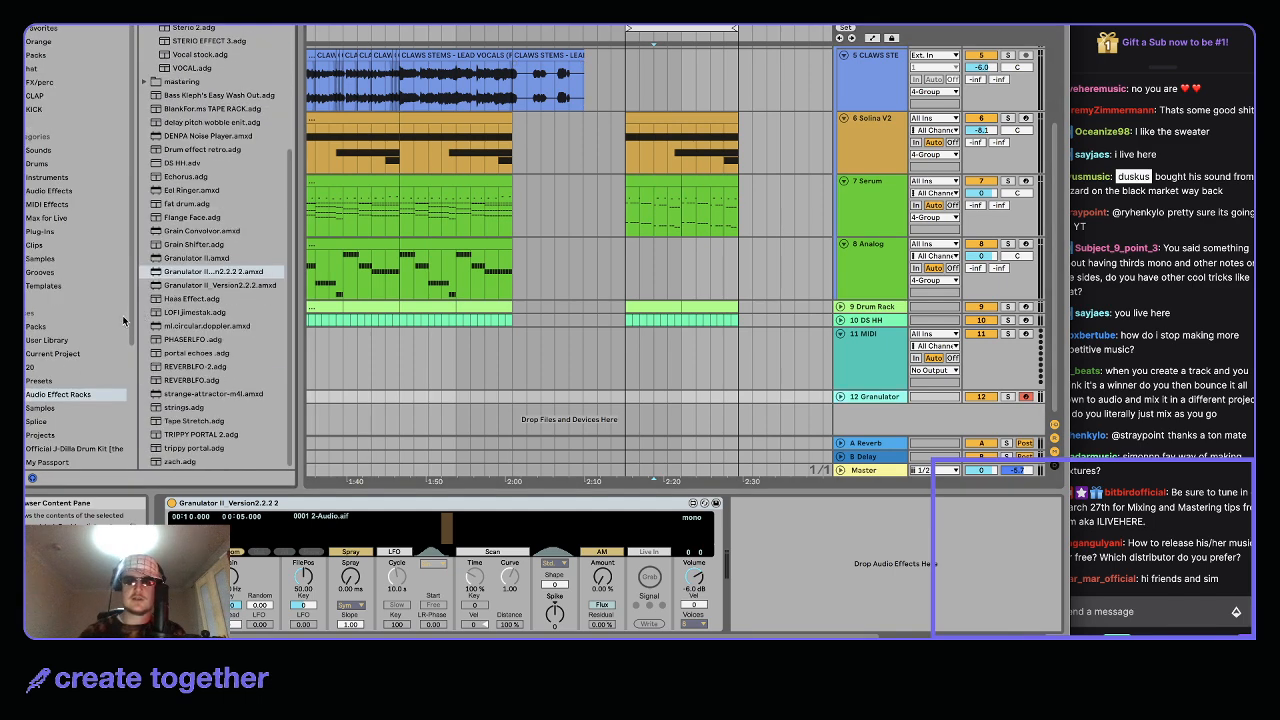
pyautogui.scroll(-3, 125, 320)
pyautogui.scroll(3, 196, 320)
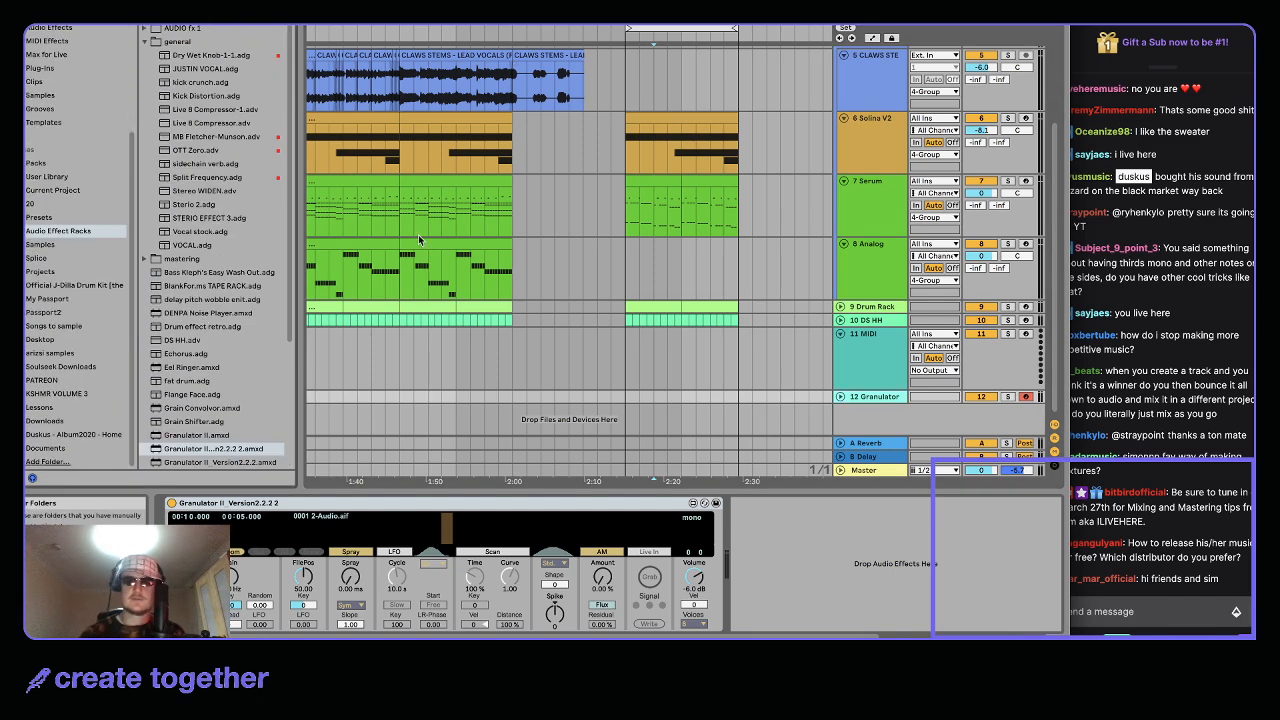
# Solo the Serum track and play its chord clip just before 1:20
pyautogui.press('-')
pyautogui.click(546, 191)
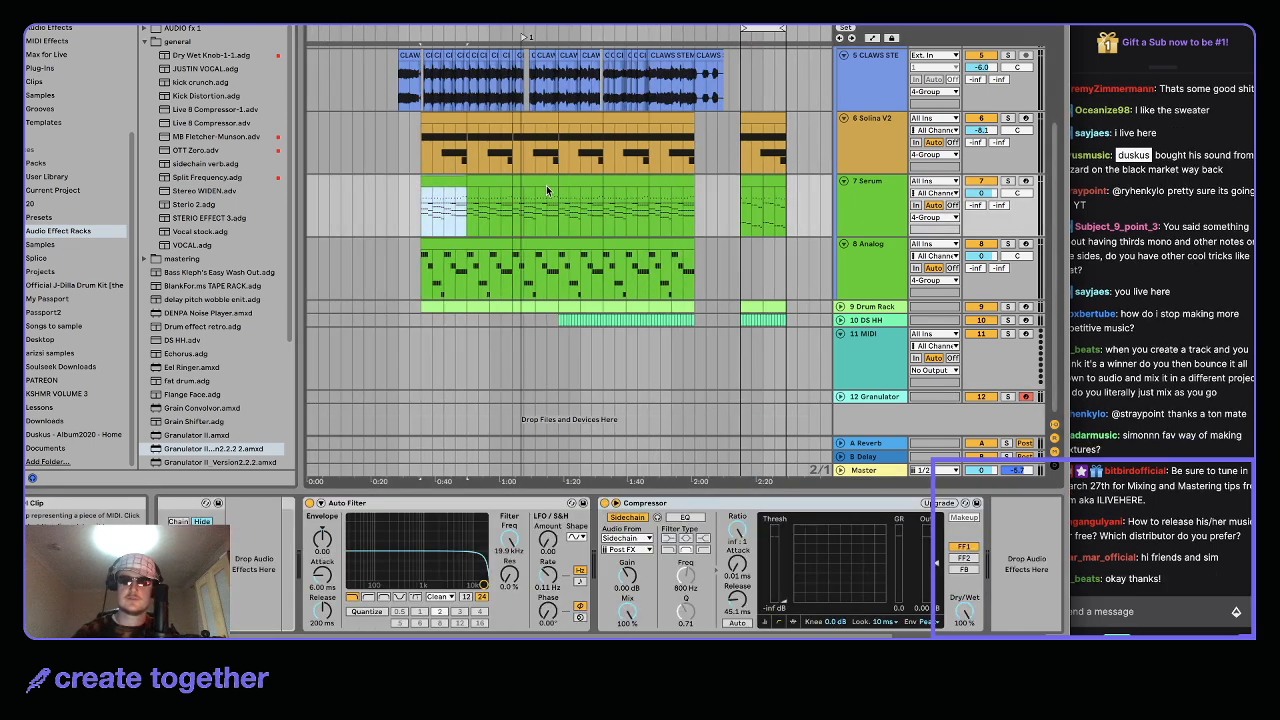
pyautogui.click(592, 182)
pyautogui.click(1006, 180)
pyautogui.press('space')
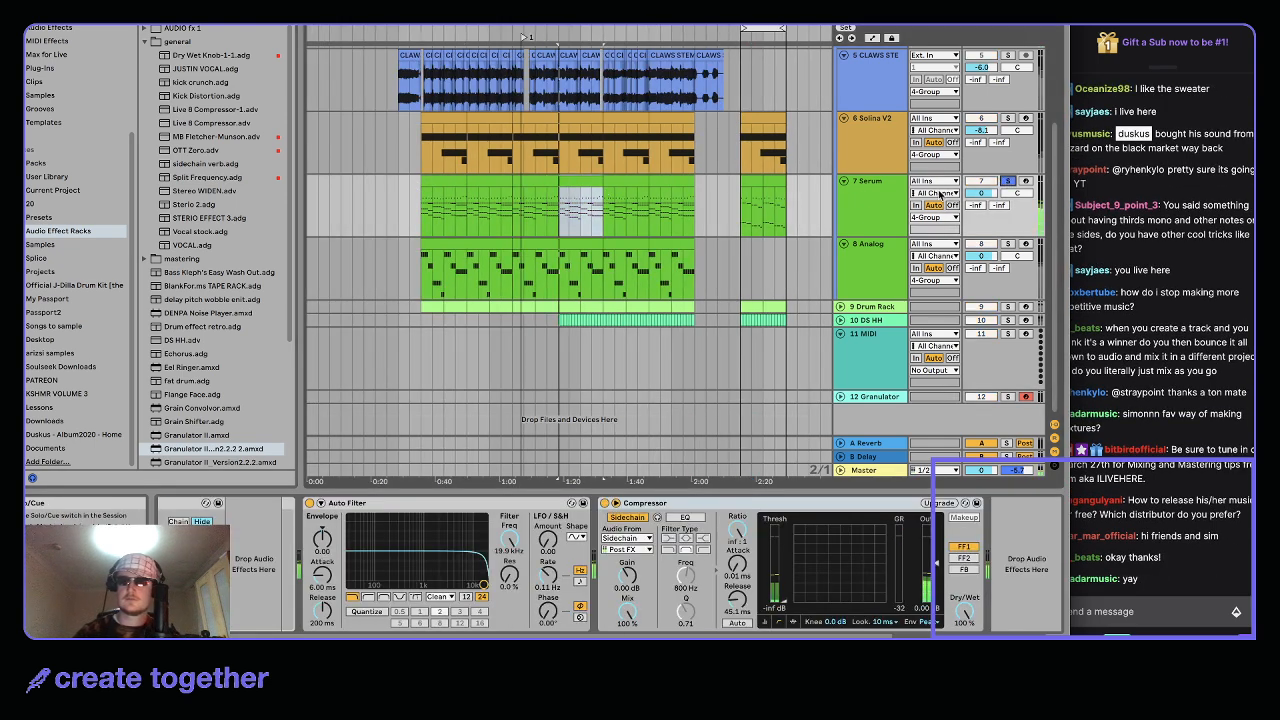
# Insert a new MIDI track directly below Serum and load the Analog instrument on it
pyautogui.click(887, 204)
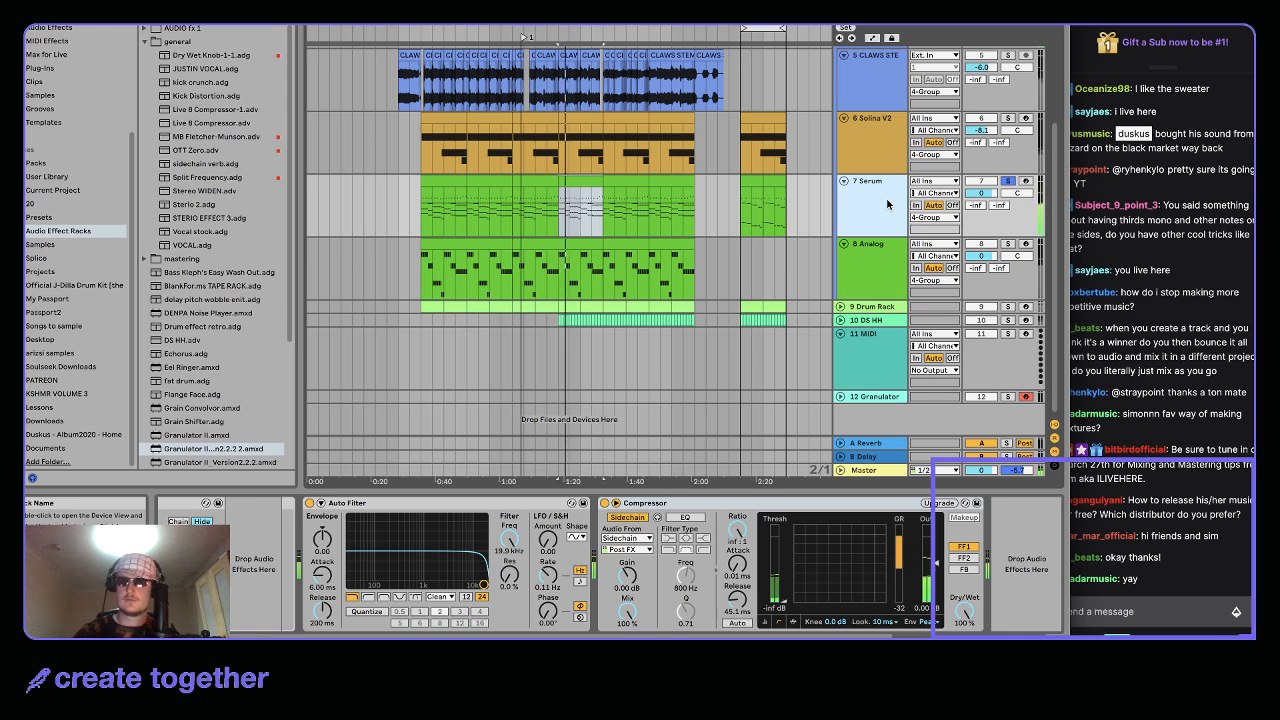
pyautogui.scroll(3, 696, 210)
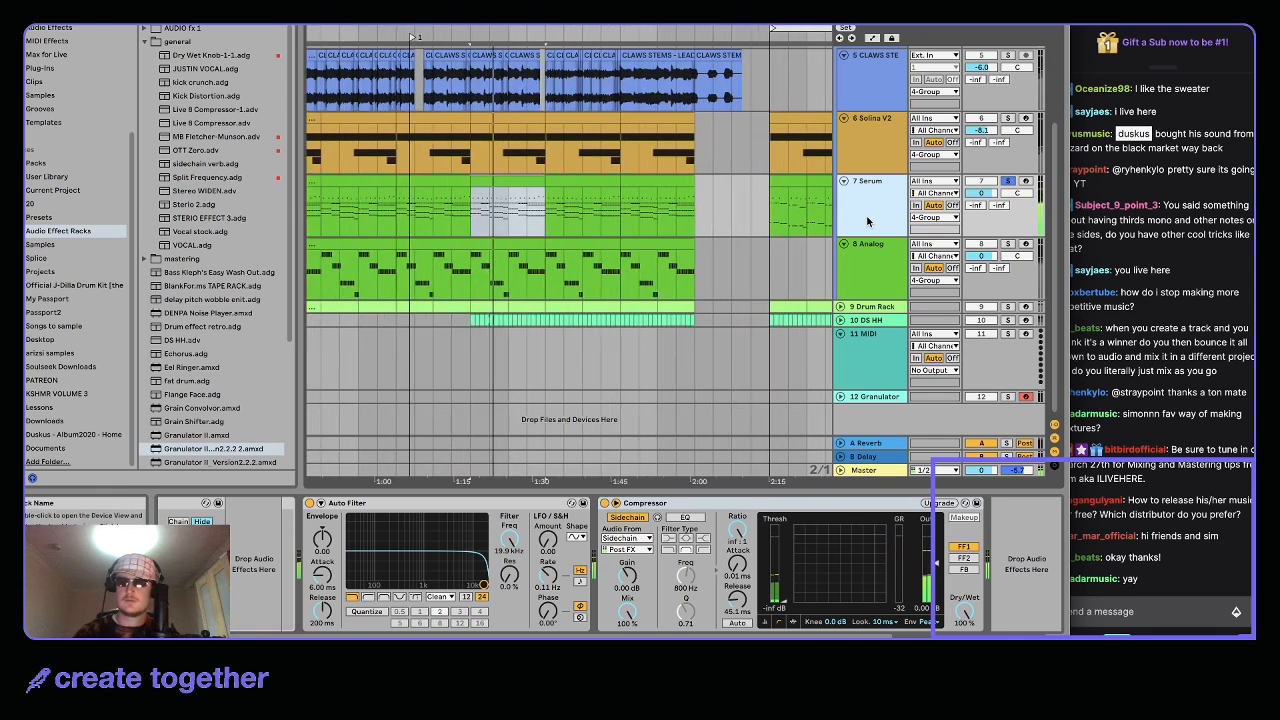
pyautogui.scroll(1, 869, 220)
pyautogui.click(145, 26)
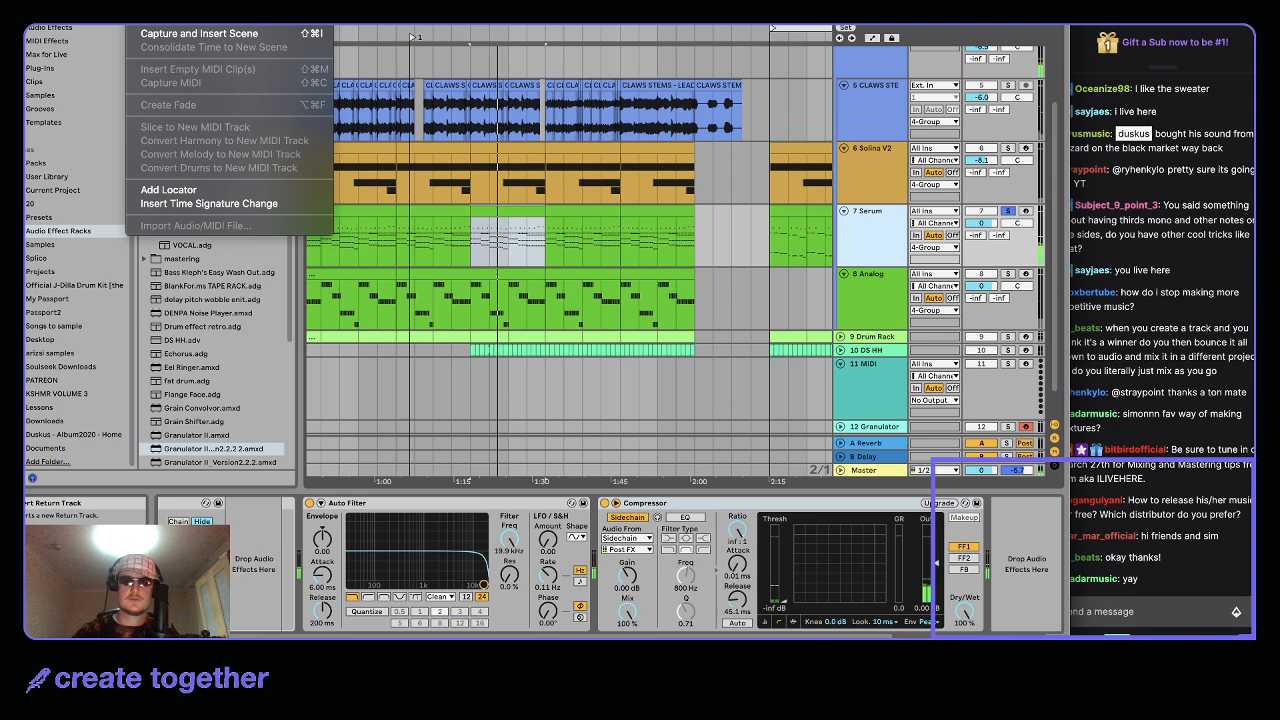
pyautogui.click(175, 25)
pyautogui.scroll(4, 87, 55)
pyautogui.click(62, 137)
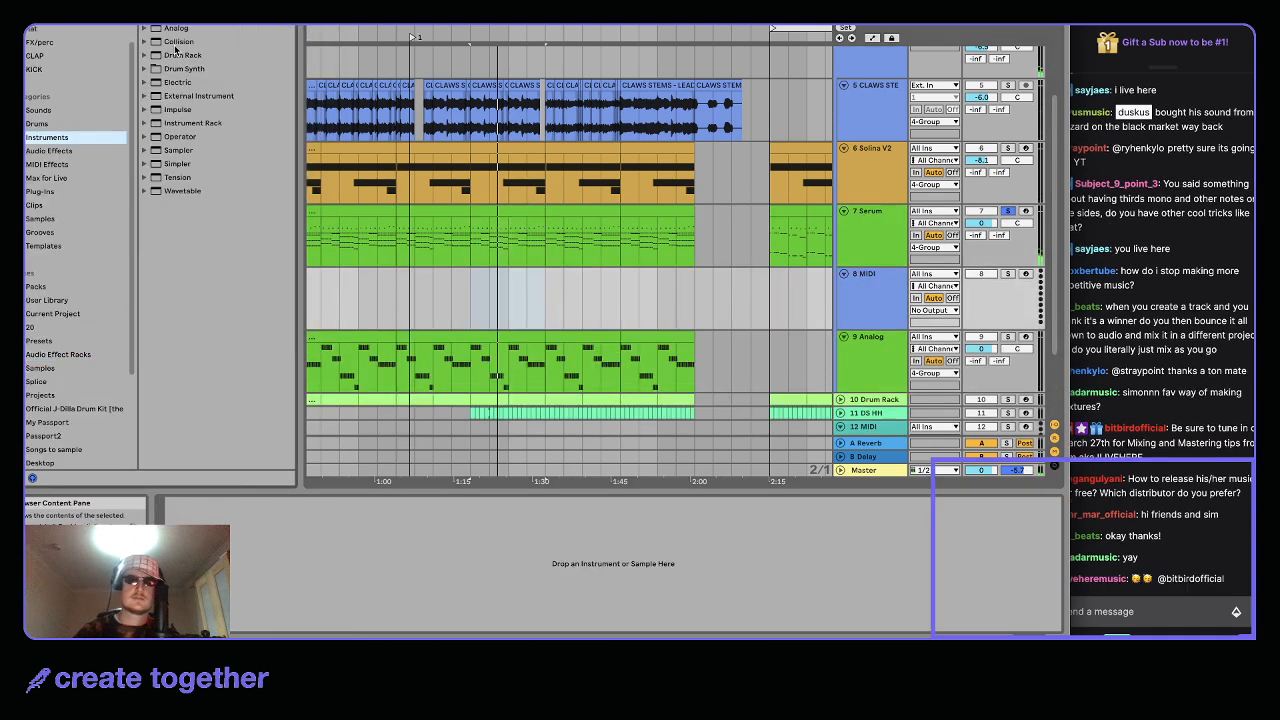
pyautogui.moveTo(176, 30); pyautogui.dragTo(437, 295)
# Add Auto Filter after Analog on the new track, setting its low-pass cutoff to 1.49 kHz and resonance to 0%
pyautogui.scroll(2, 107, 188)
pyautogui.click(100, 190)
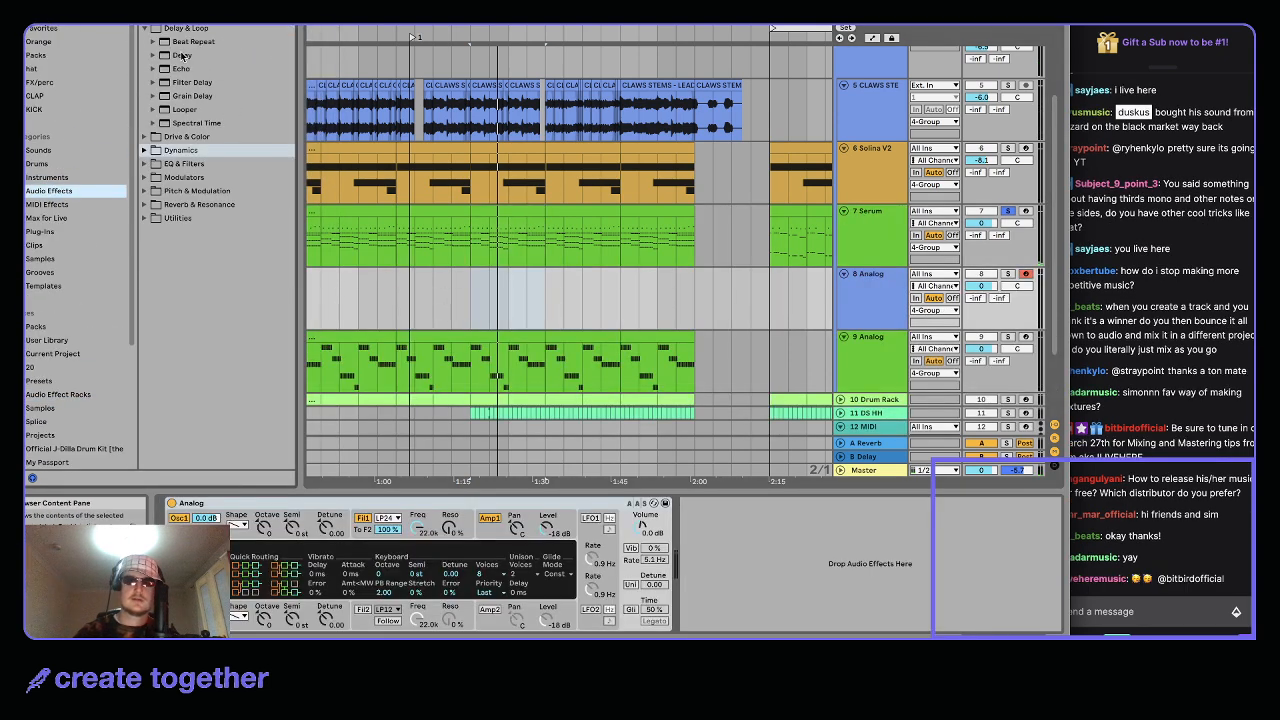
pyautogui.click(150, 149)
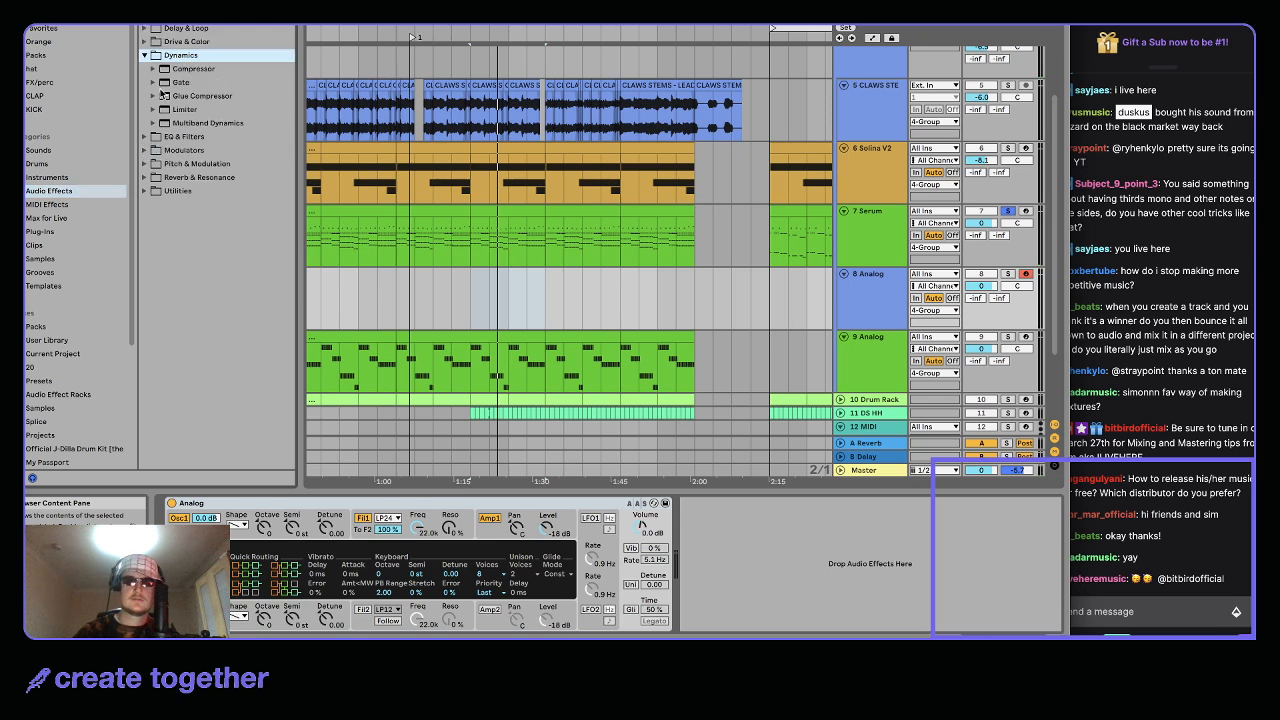
pyautogui.click(155, 137)
pyautogui.click(153, 83)
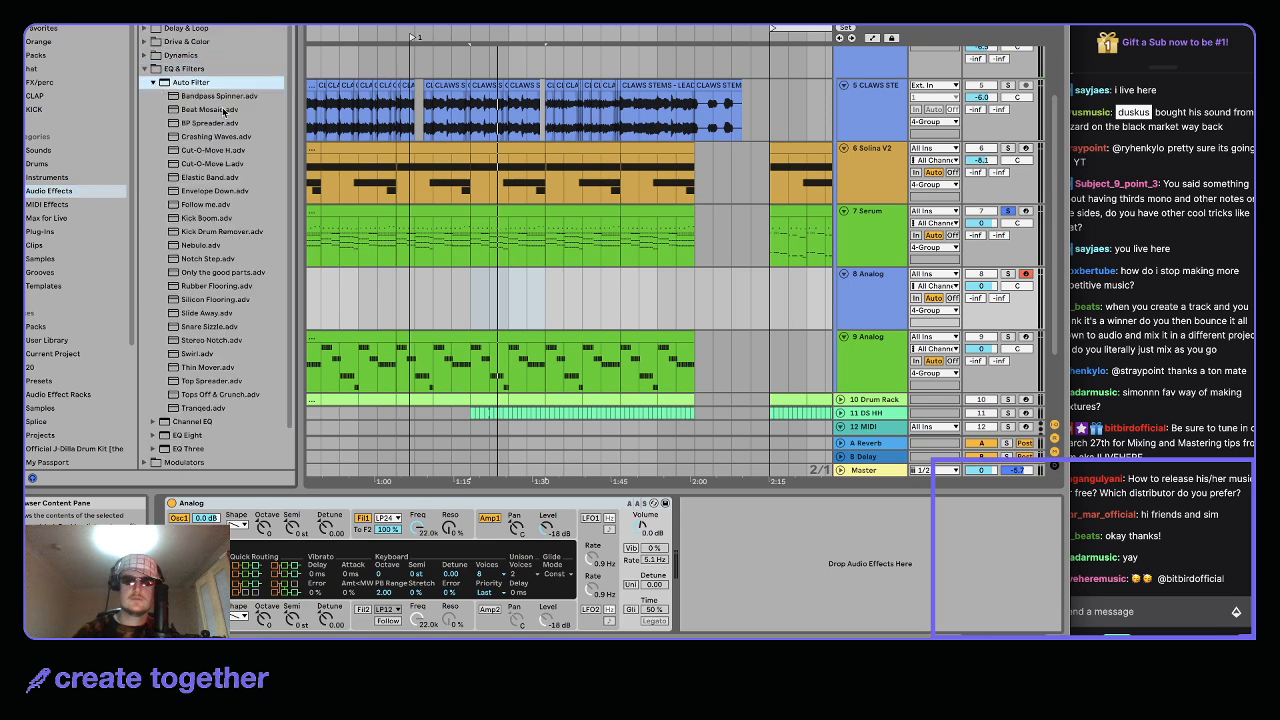
pyautogui.moveTo(800, 502); pyautogui.dragTo(796, 534)
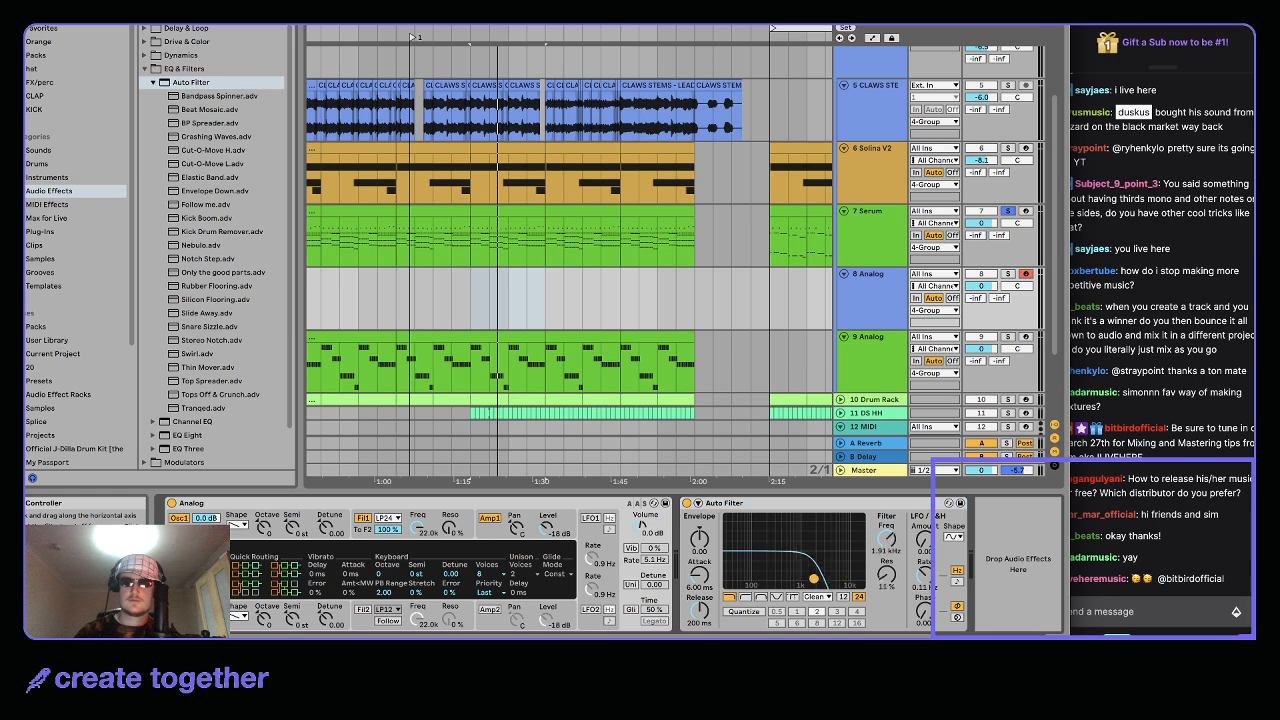
# Copy the Serum chord clips between about 1:16 and 1:45 to the same position on the new Analog track
pyautogui.moveTo(475, 220); pyautogui.dragTo(617, 215)
pyautogui.press('super+c')
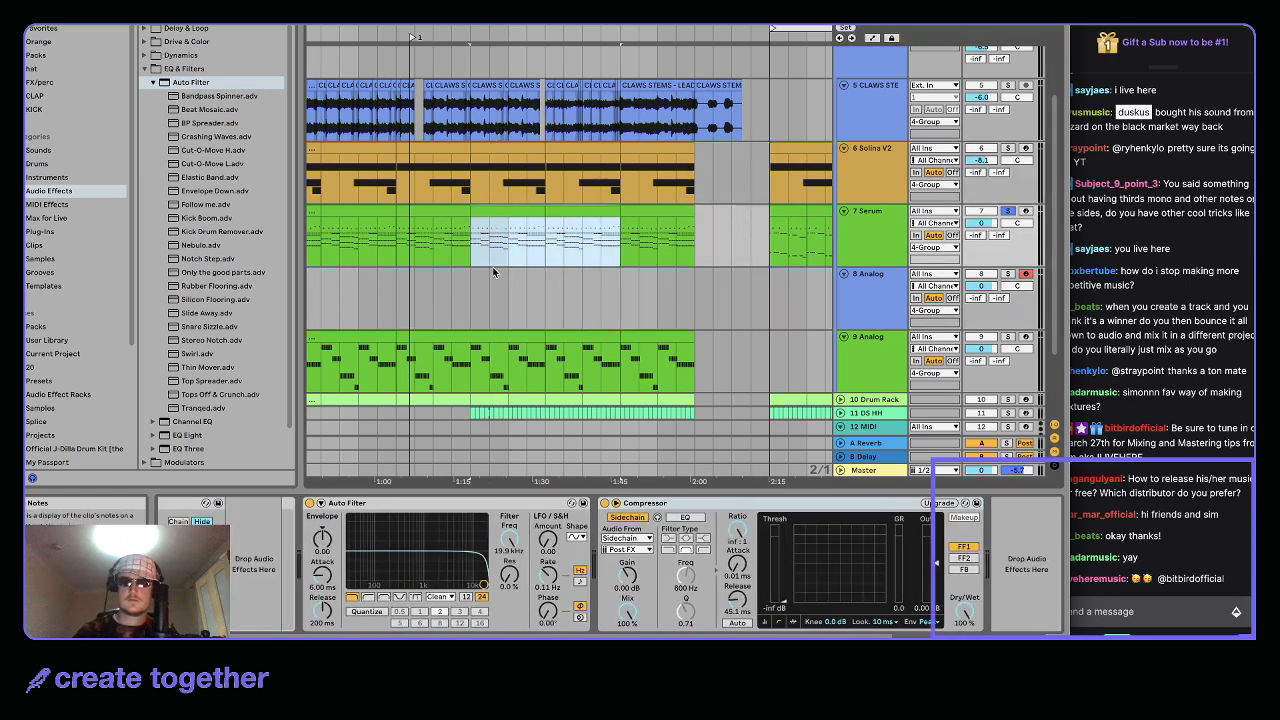
pyautogui.click(468, 281)
pyautogui.press('super+v')
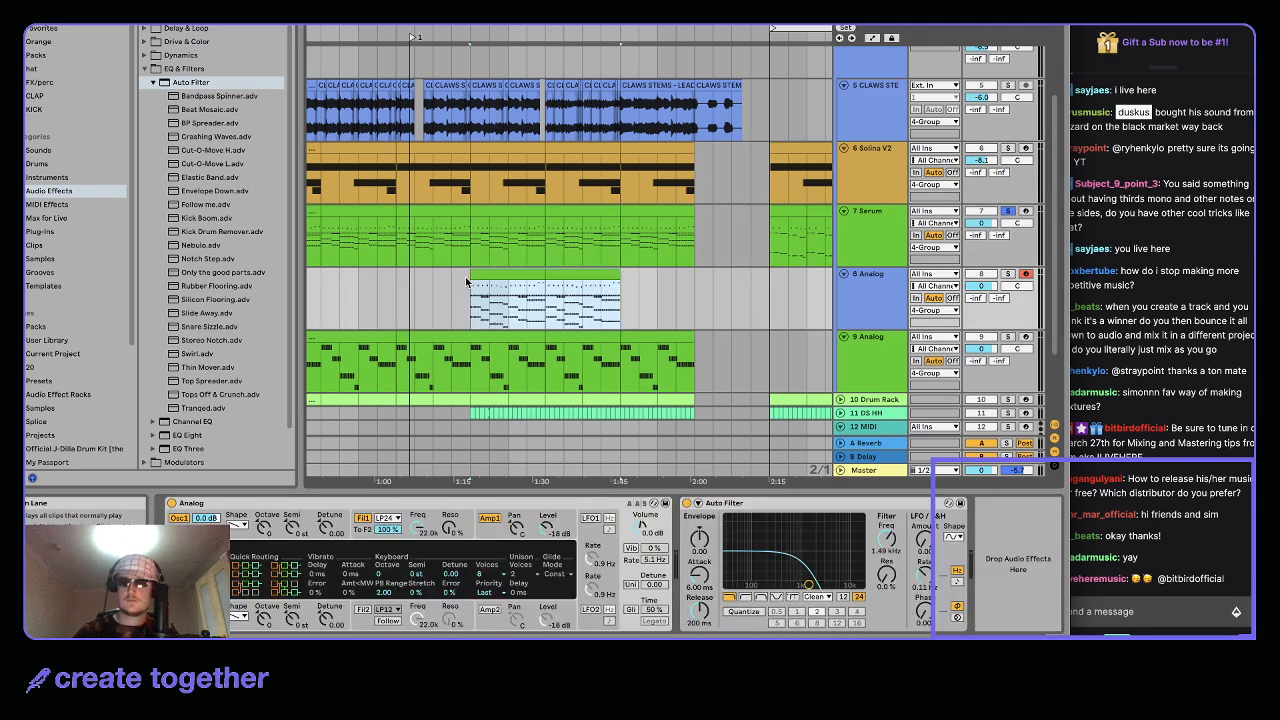
# Solo the new Analog track during playback, set its volume to -3.5 dB, and take it out of solo
pyautogui.click(1007, 275)
pyautogui.press('space')
pyautogui.moveTo(984, 286); pyautogui.dragTo(984, 296)
pyautogui.scroll(-6, 700, 306)
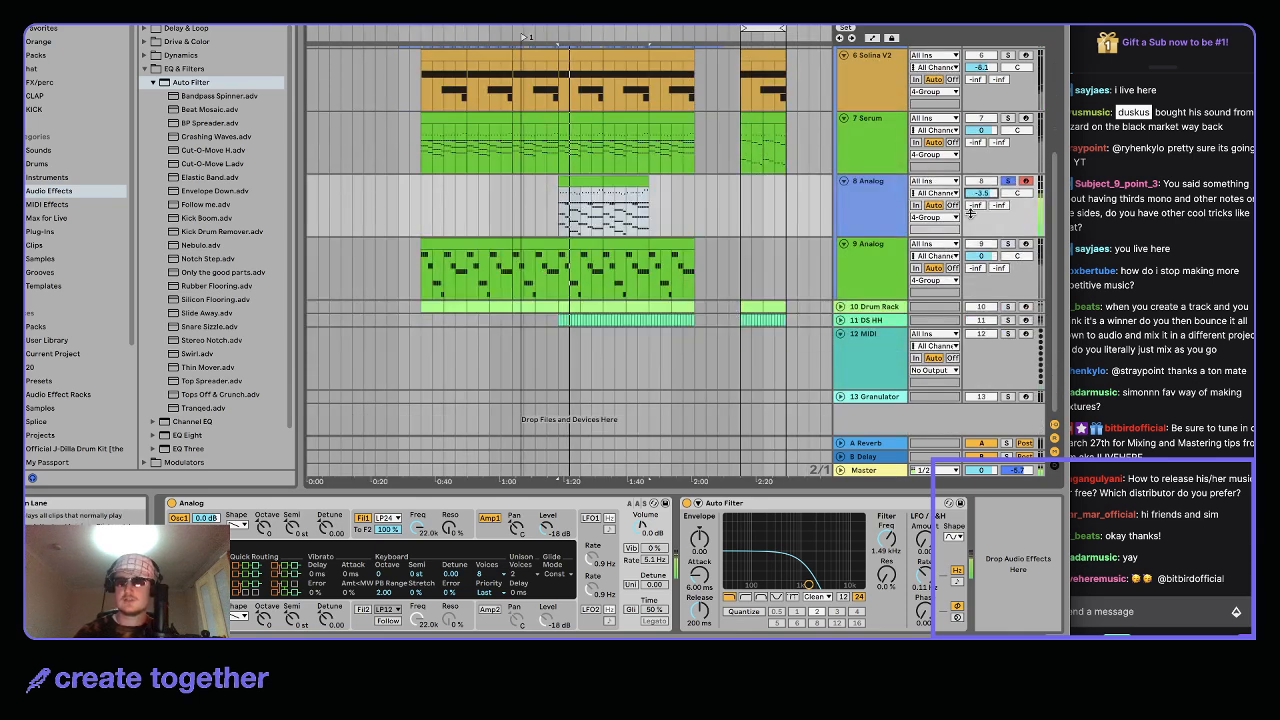
pyautogui.click(1007, 181)
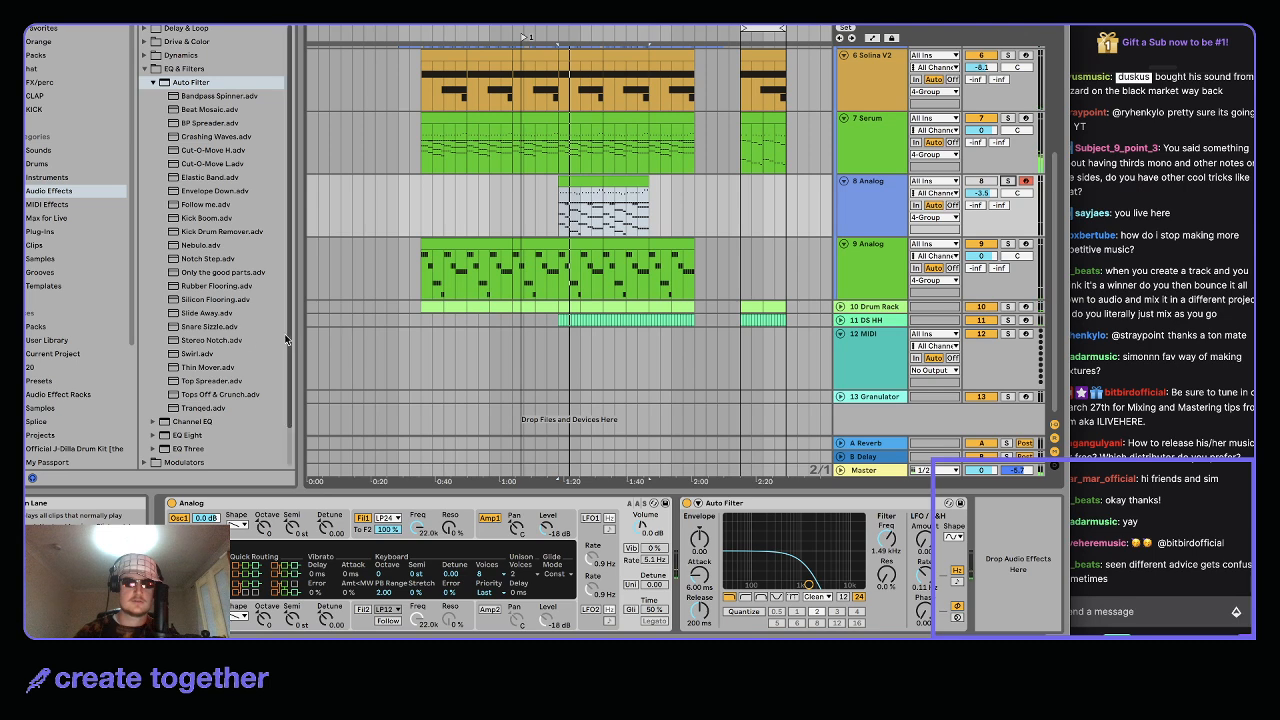
# Check the Granulator track's device, then reactivate, solo and select the new Analog track below Serum
pyautogui.click(884, 399)
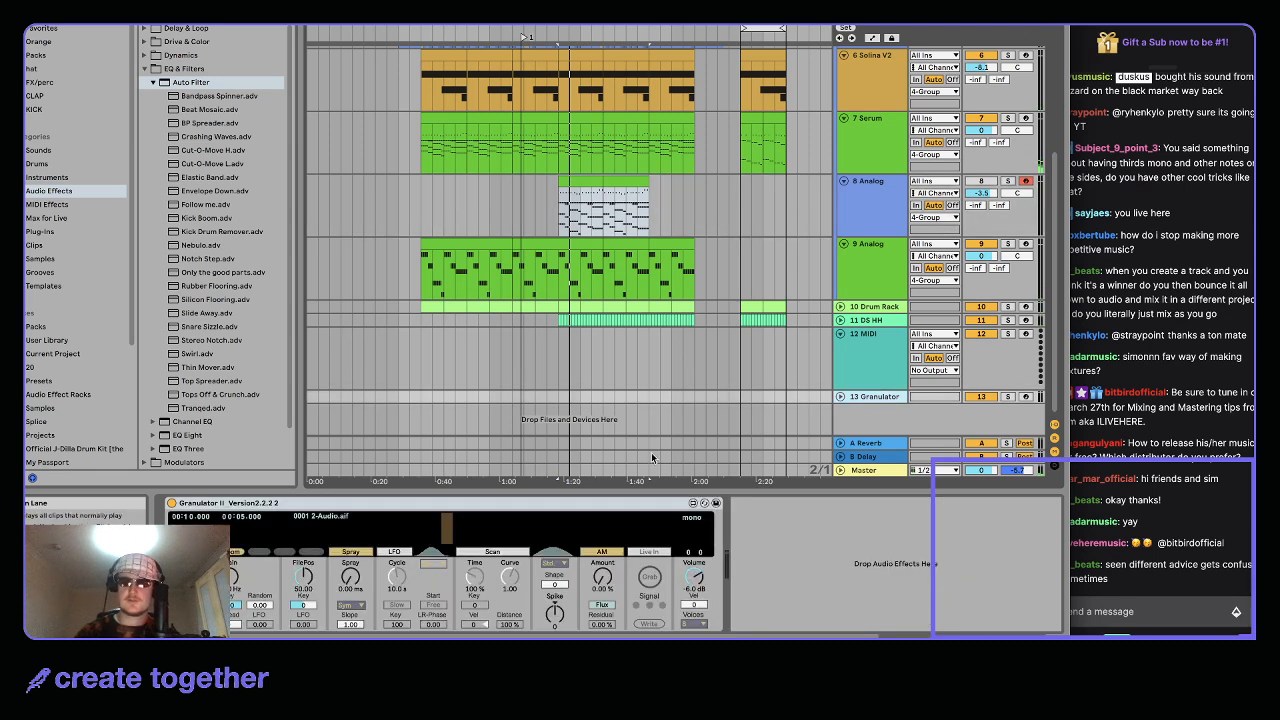
pyautogui.click(981, 182)
pyautogui.click(1008, 183)
pyautogui.click(935, 193)
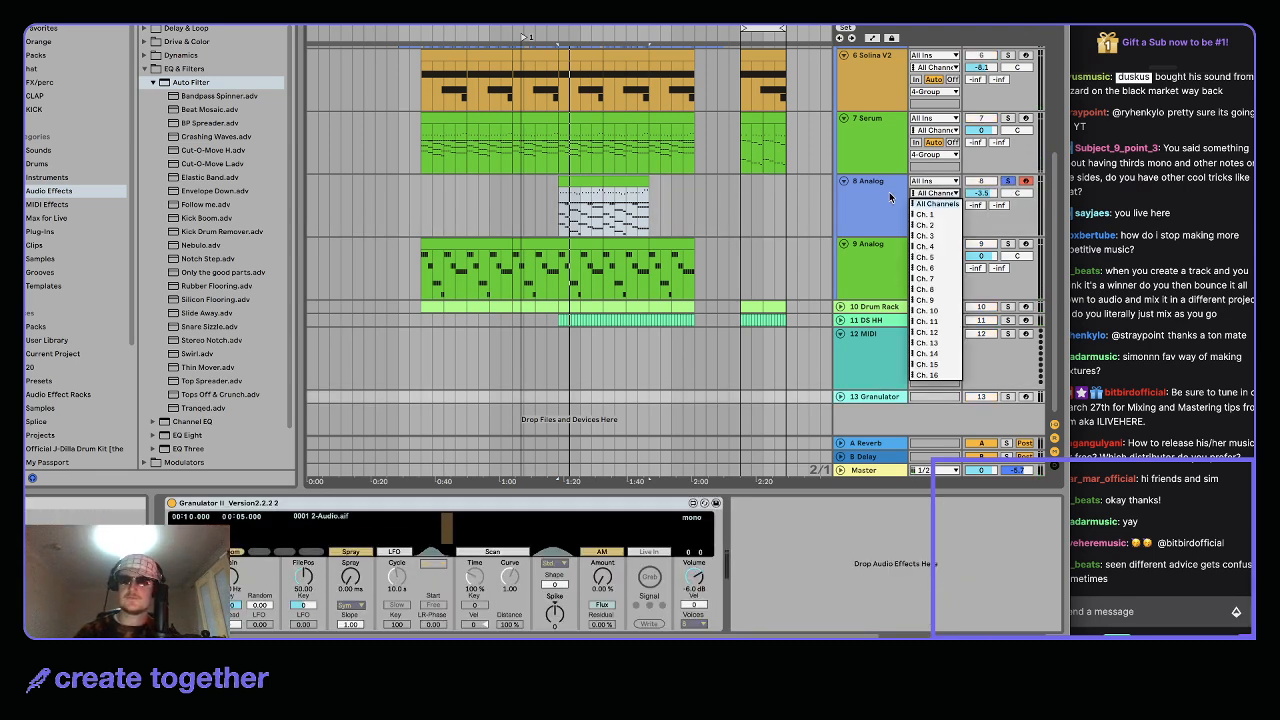
pyautogui.click(878, 198)
pyautogui.click(866, 199)
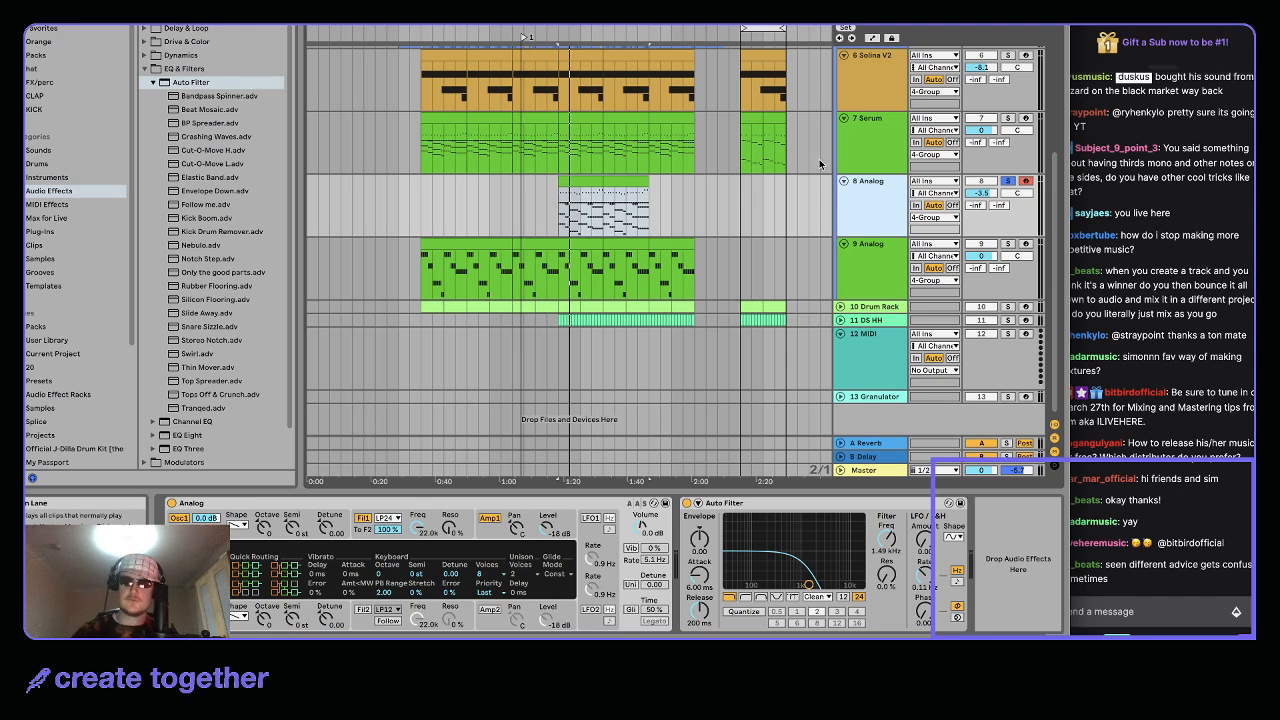
# Insert an audio track below the empty MIDI track, set its input to Master, and arm it for recording
pyautogui.click(861, 344)
pyautogui.press('super+t')
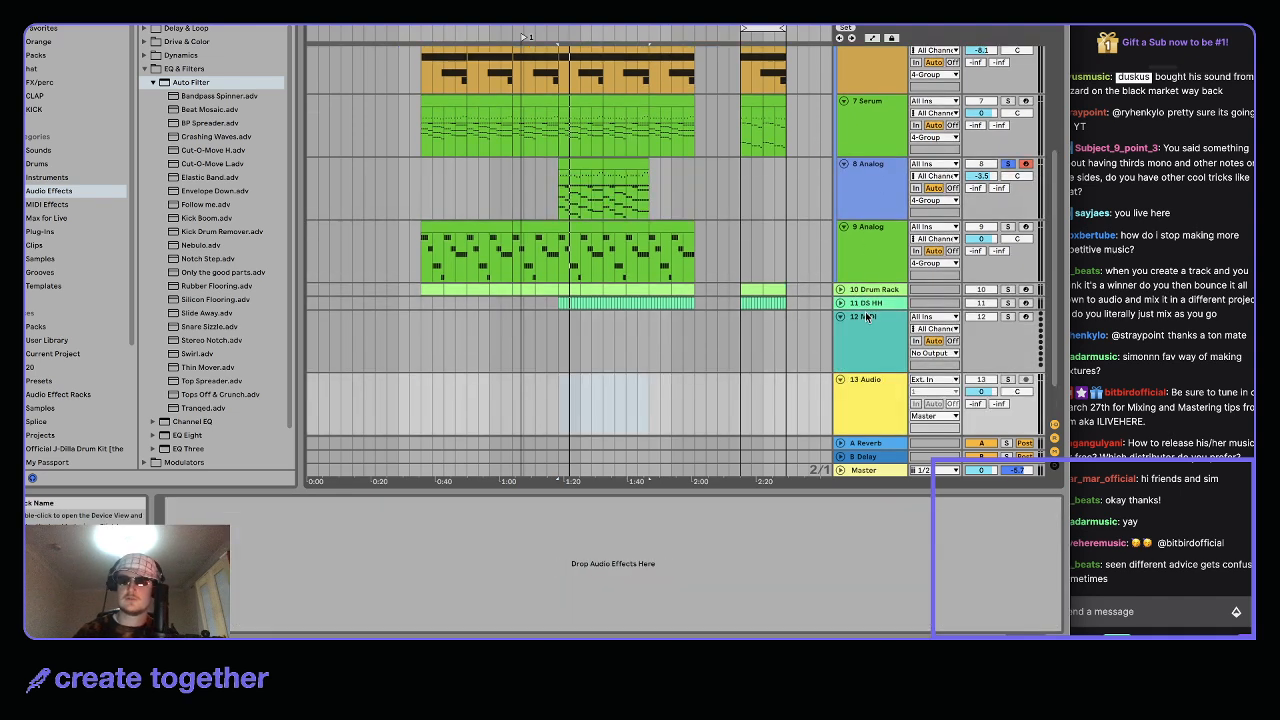
pyautogui.click(935, 380)
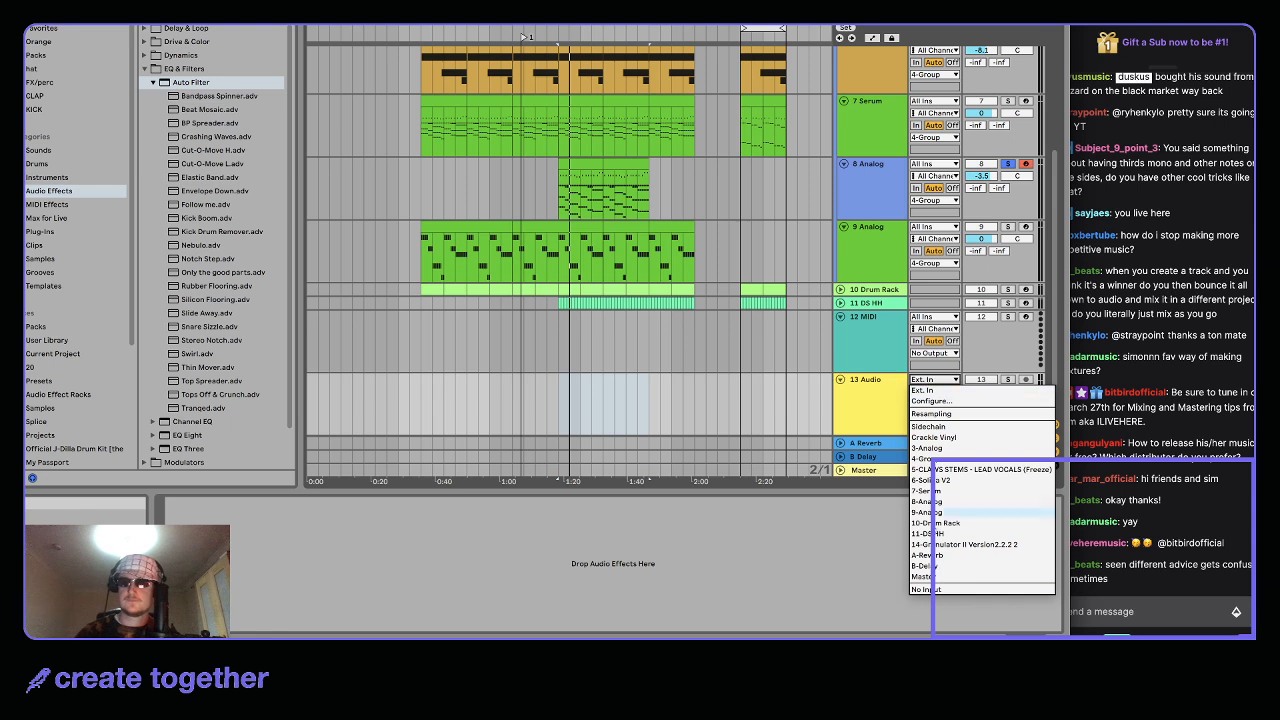
pyautogui.click(925, 577)
pyautogui.click(1025, 380)
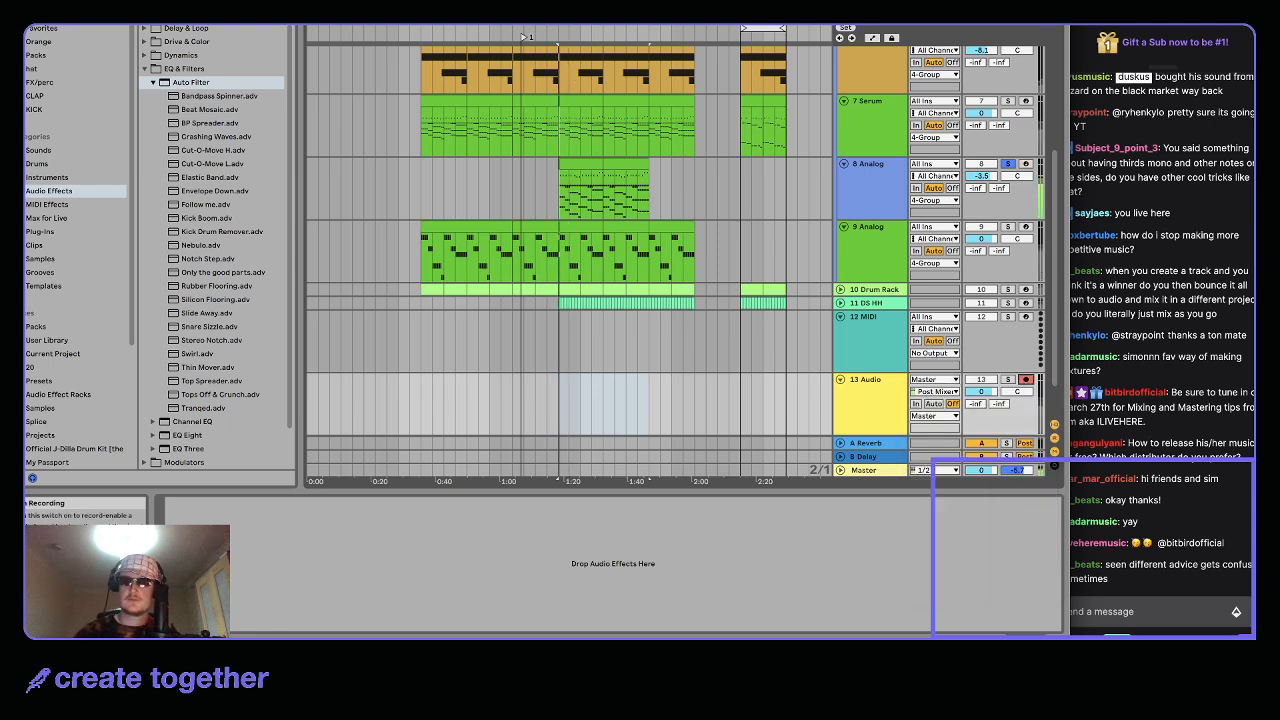
# Solo the Solina V2 and CLAWS STEM tracks alongside the blue Analog track, and set the CLAWS STEM volume to -9.3 dB
pyautogui.scroll(2, 1008, 120)
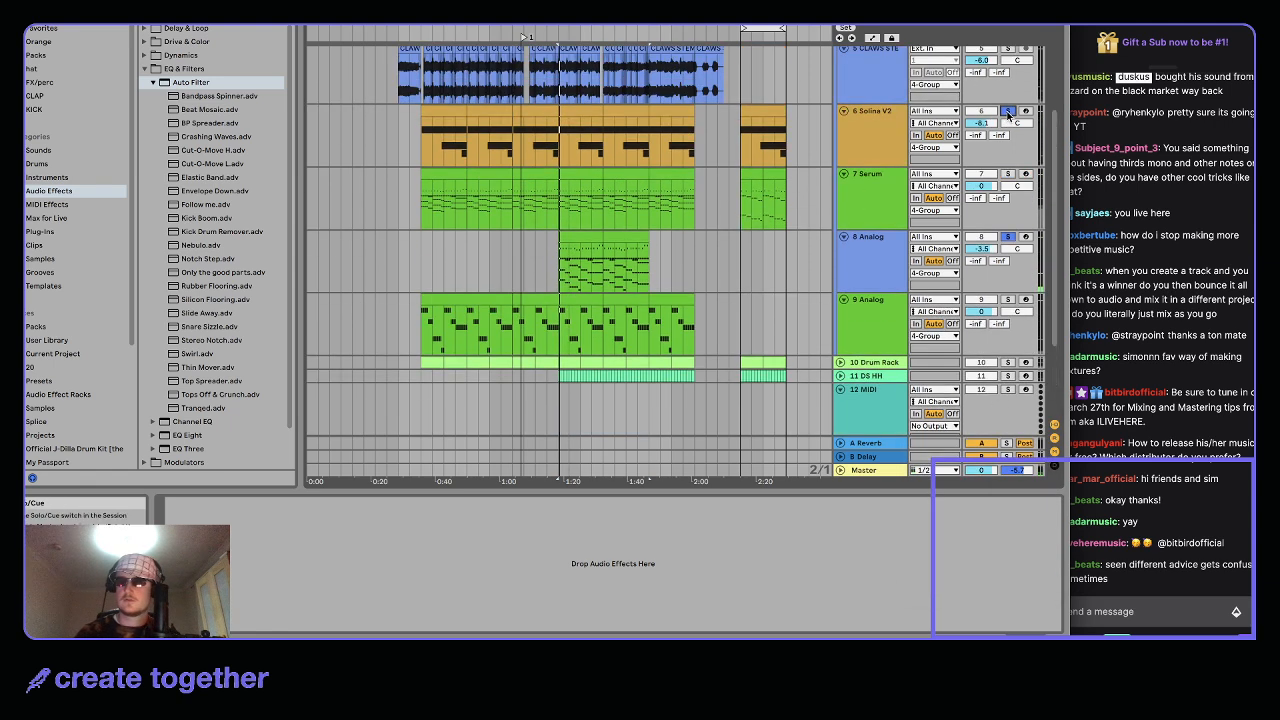
pyautogui.scroll(2, 1008, 117)
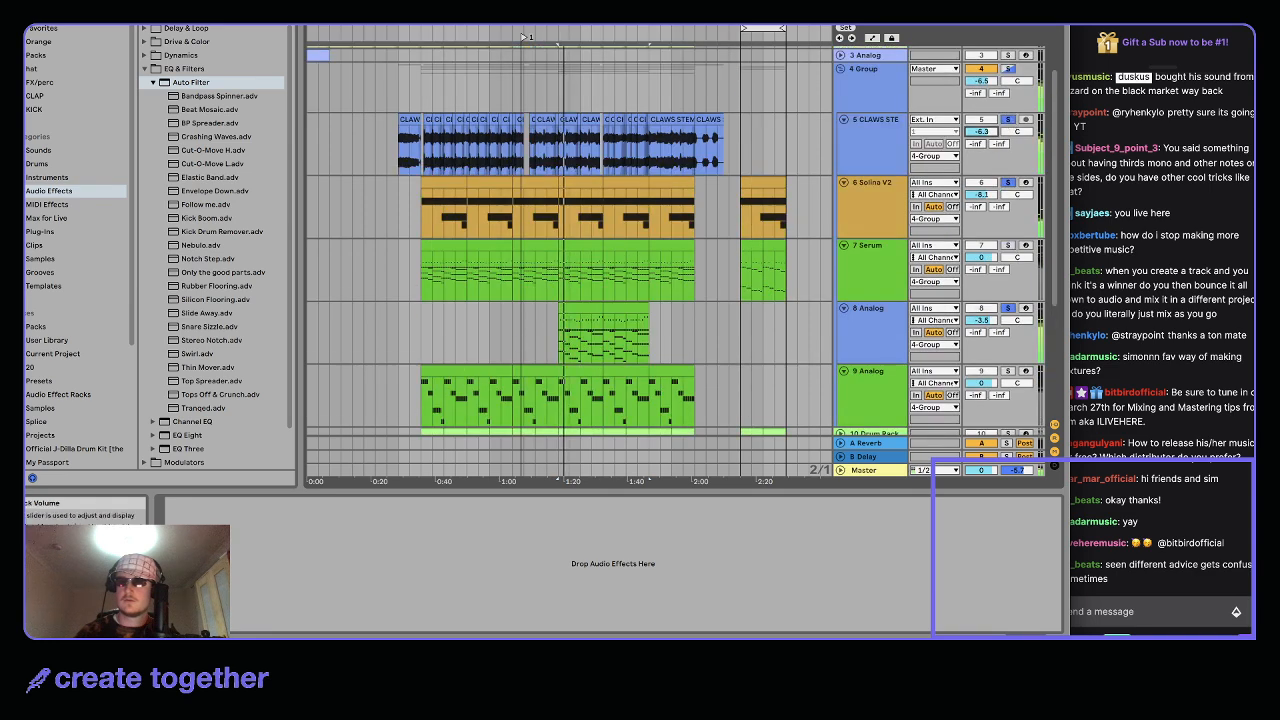
pyautogui.scroll(-2, 984, 133)
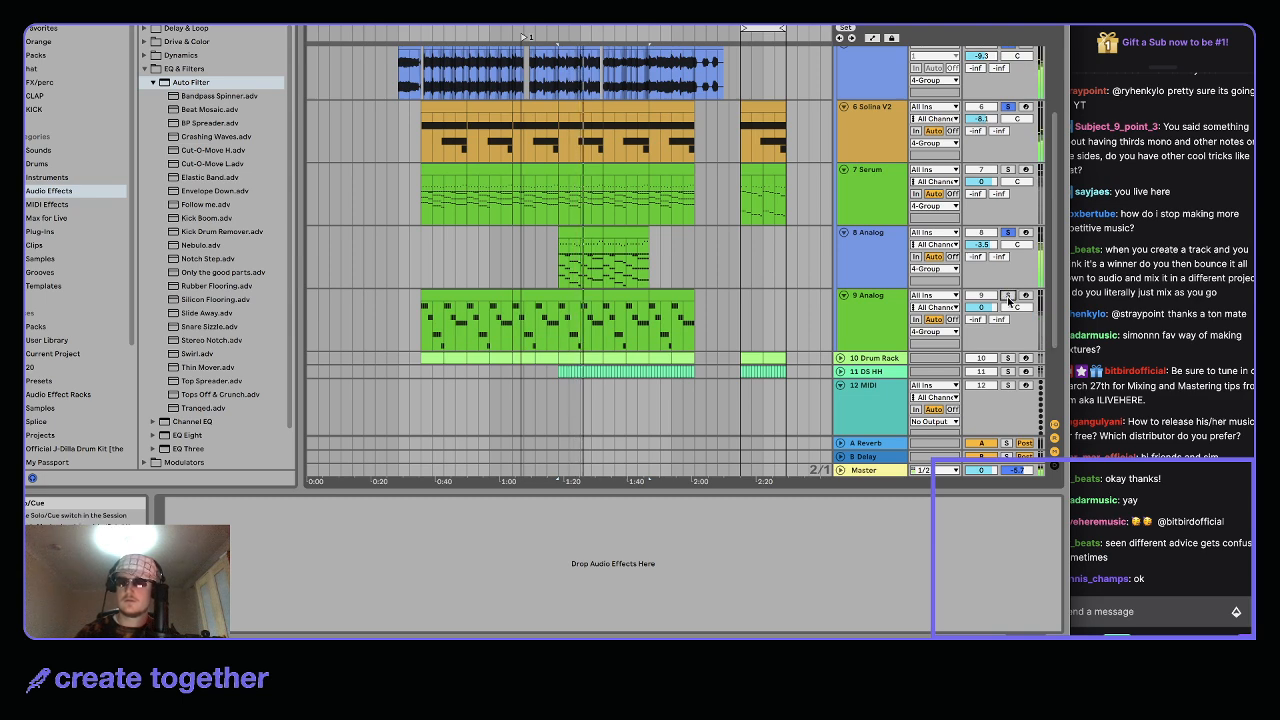
# Deactivate the Sidechain track's clips under the Analog chord section starting at about 1:16
pyautogui.scroll(1, 748, 211)
pyautogui.scroll(-4, 768, 218)
pyautogui.click(868, 343)
pyautogui.scroll(5, 868, 342)
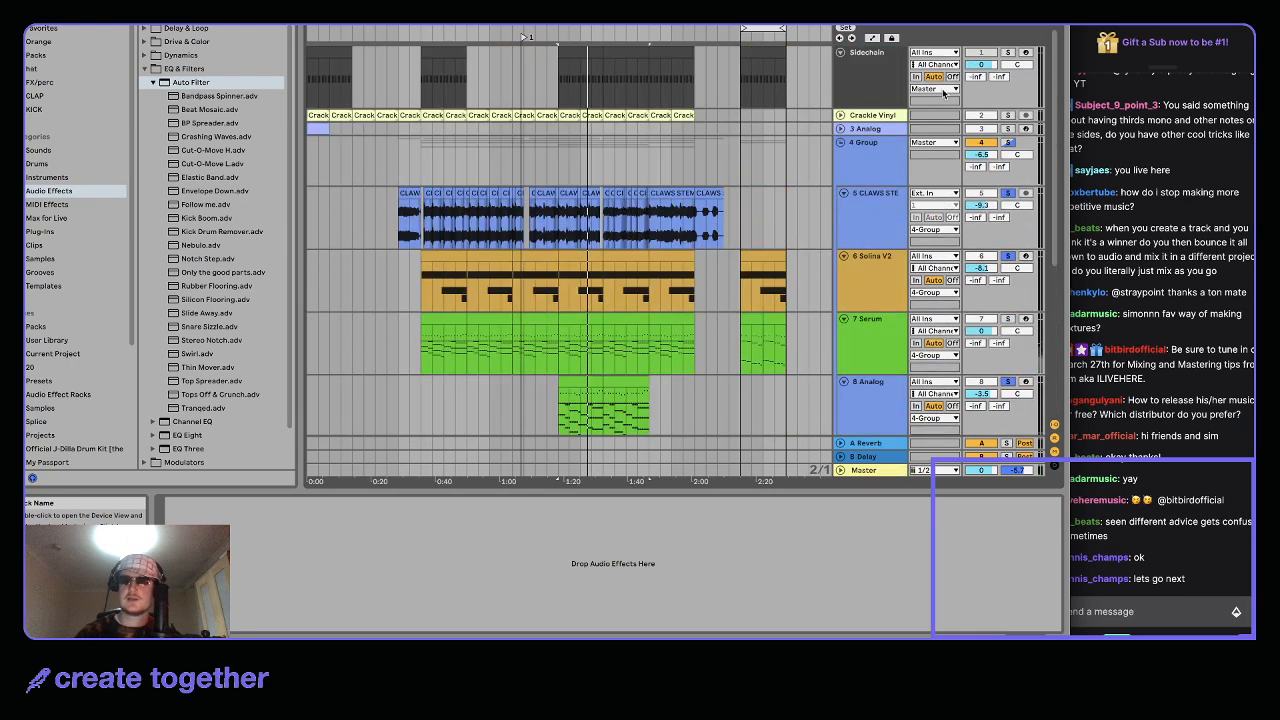
pyautogui.click(576, 51)
pyautogui.keyDown('shift'); pyautogui.click(618, 53); pyautogui.keyUp('shift')
pyautogui.press('0')
pyautogui.scroll(-3, 586, 317)
pyautogui.scroll(-5, 586, 317)
pyautogui.scroll(2, 740, 235)
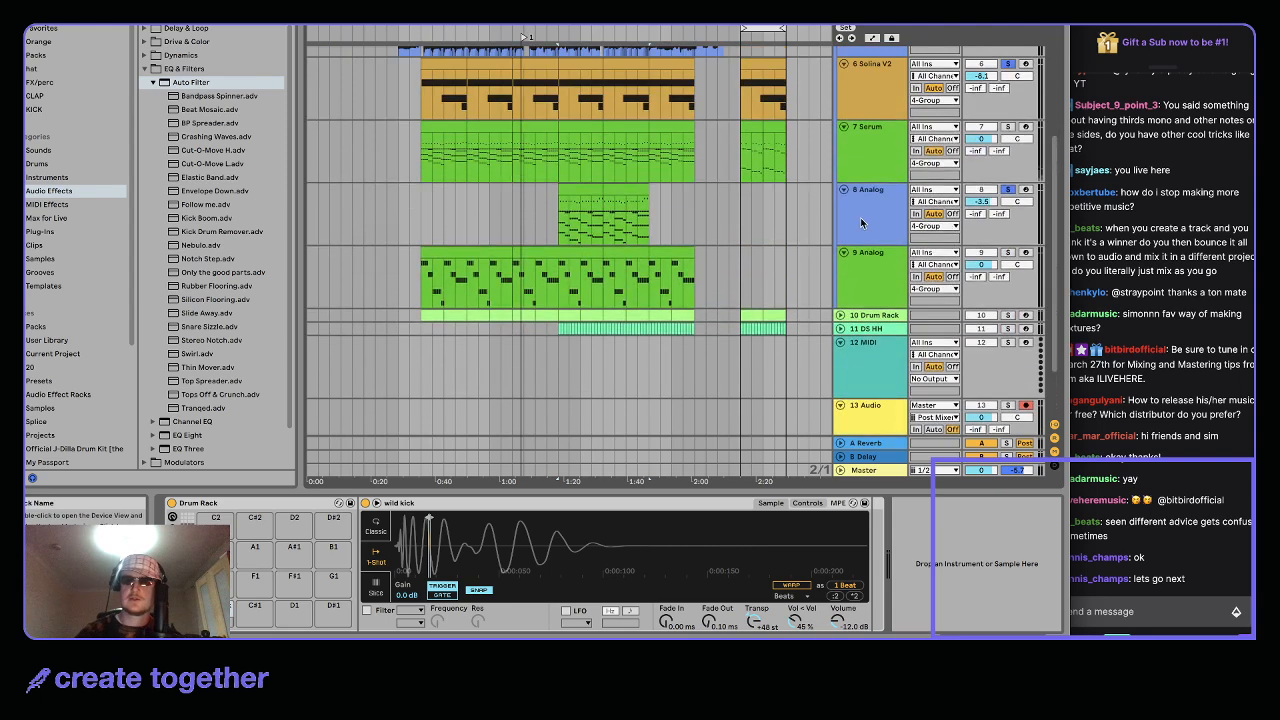
# Unfold the Granulator track below the audio track and show its Granulator II device
pyautogui.click(863, 220)
pyautogui.scroll(-2, 820, 257)
pyautogui.click(868, 289)
pyautogui.click(875, 334)
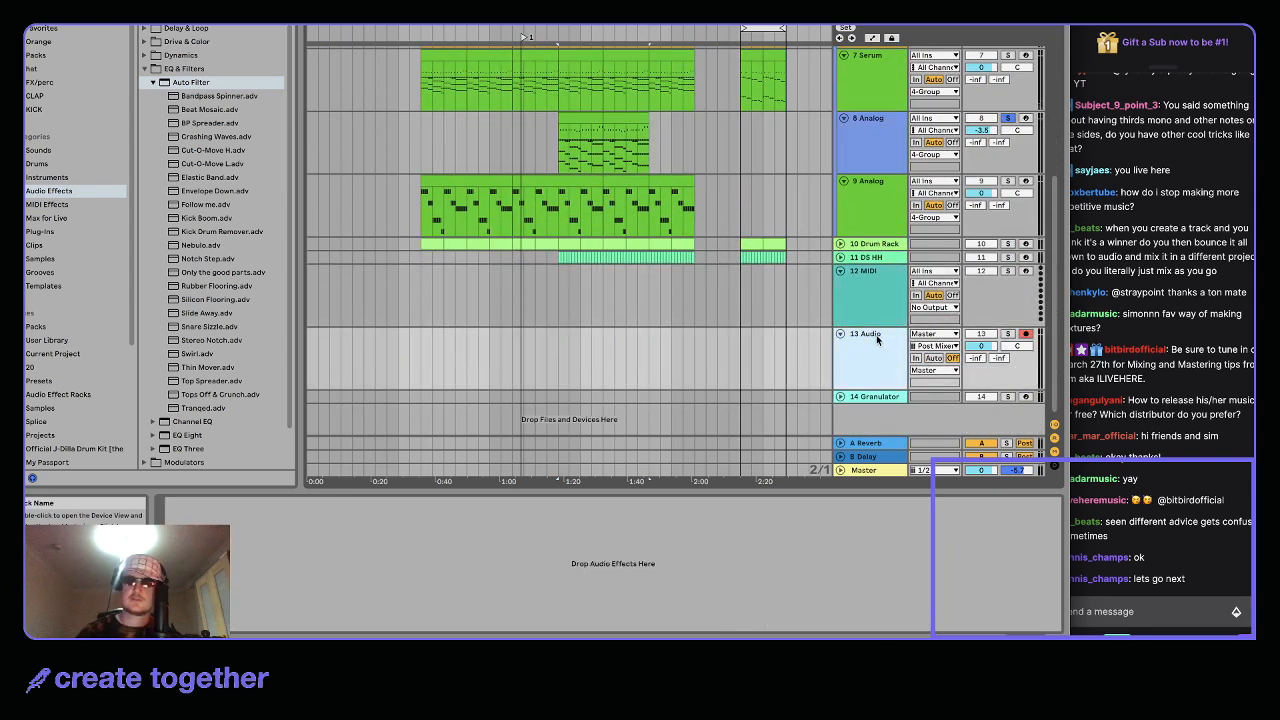
pyautogui.scroll(2, 600, 293)
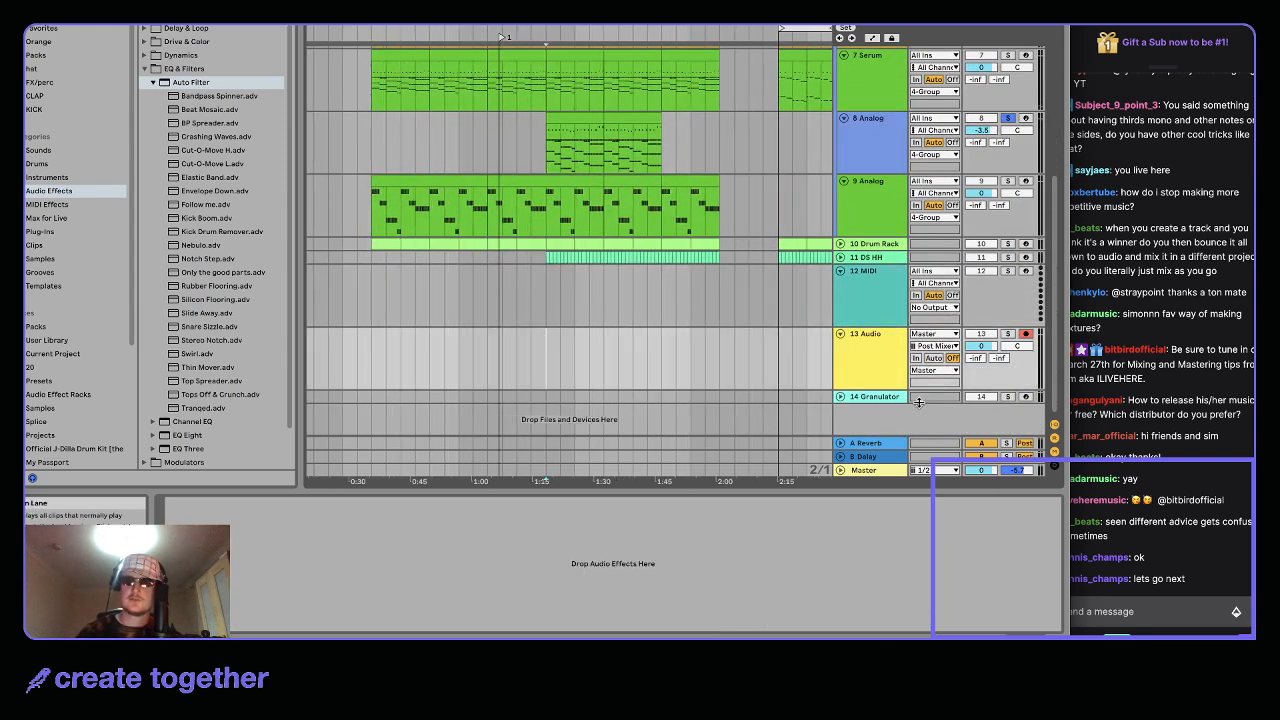
pyautogui.click(841, 399)
pyautogui.click(843, 397)
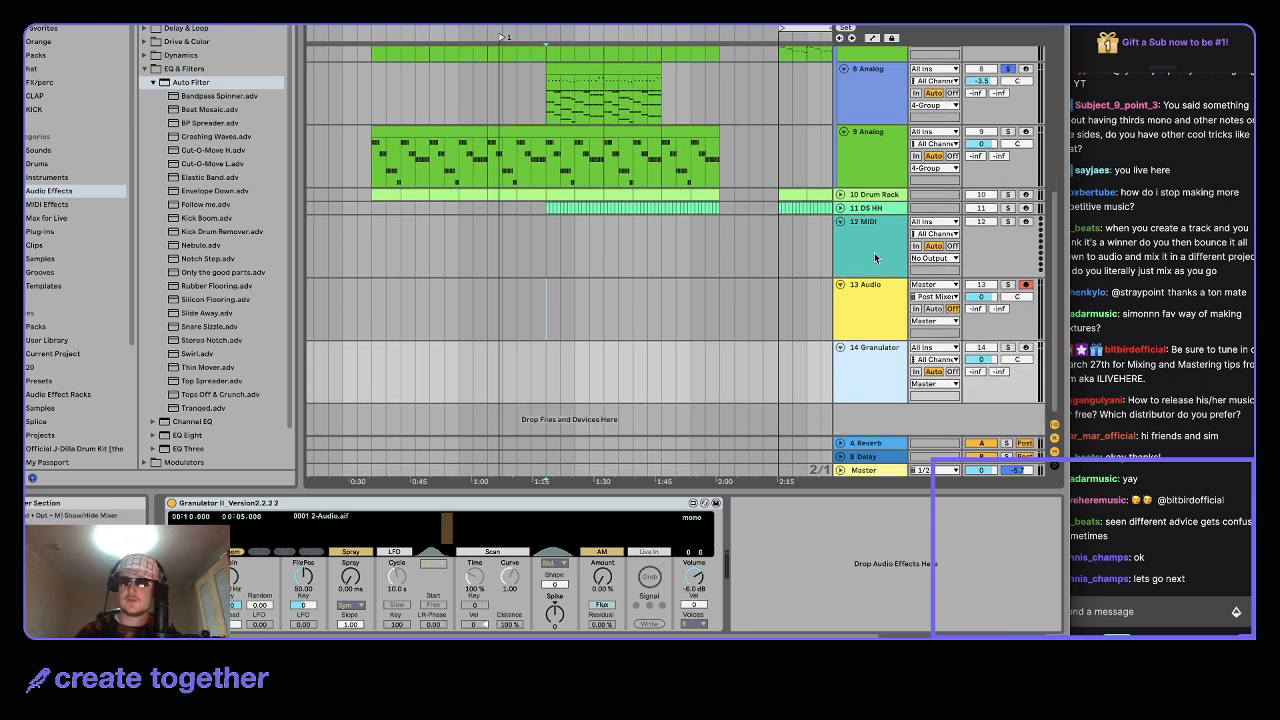
# Record the Master output onto the armed audio track from about 1:16 to 1:30, then stop
pyautogui.click(883, 296)
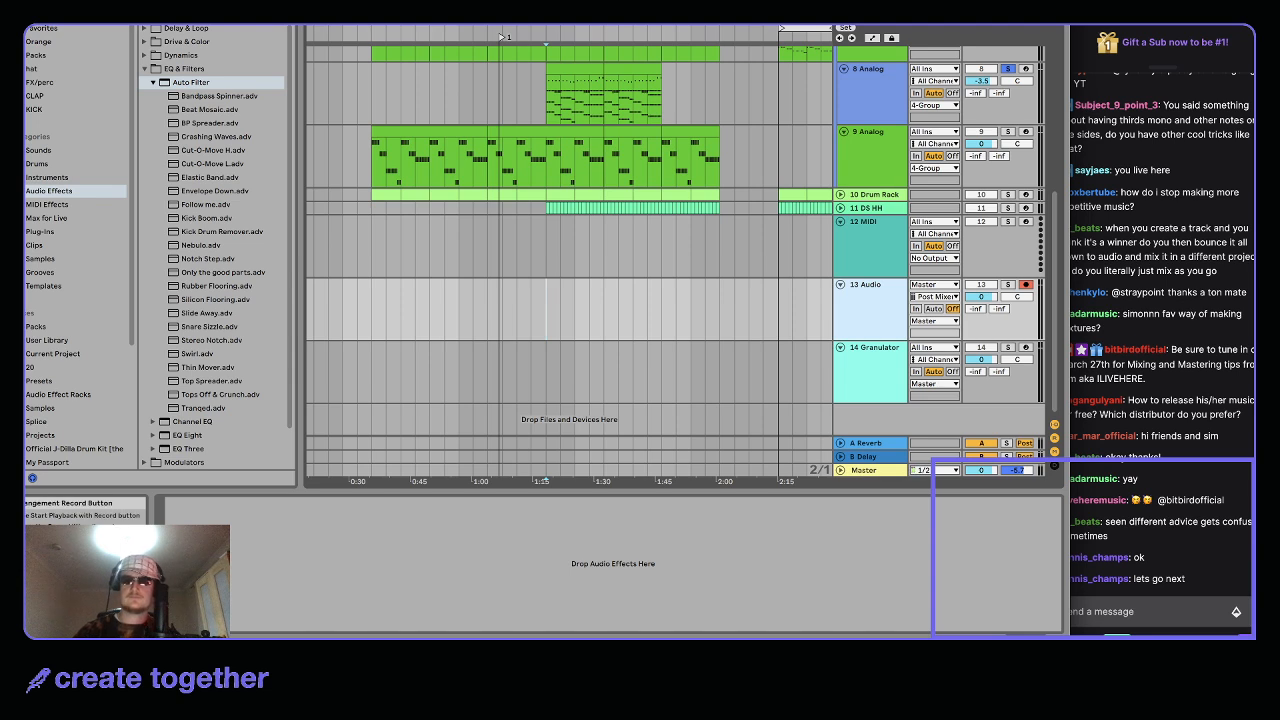
pyautogui.press('space')
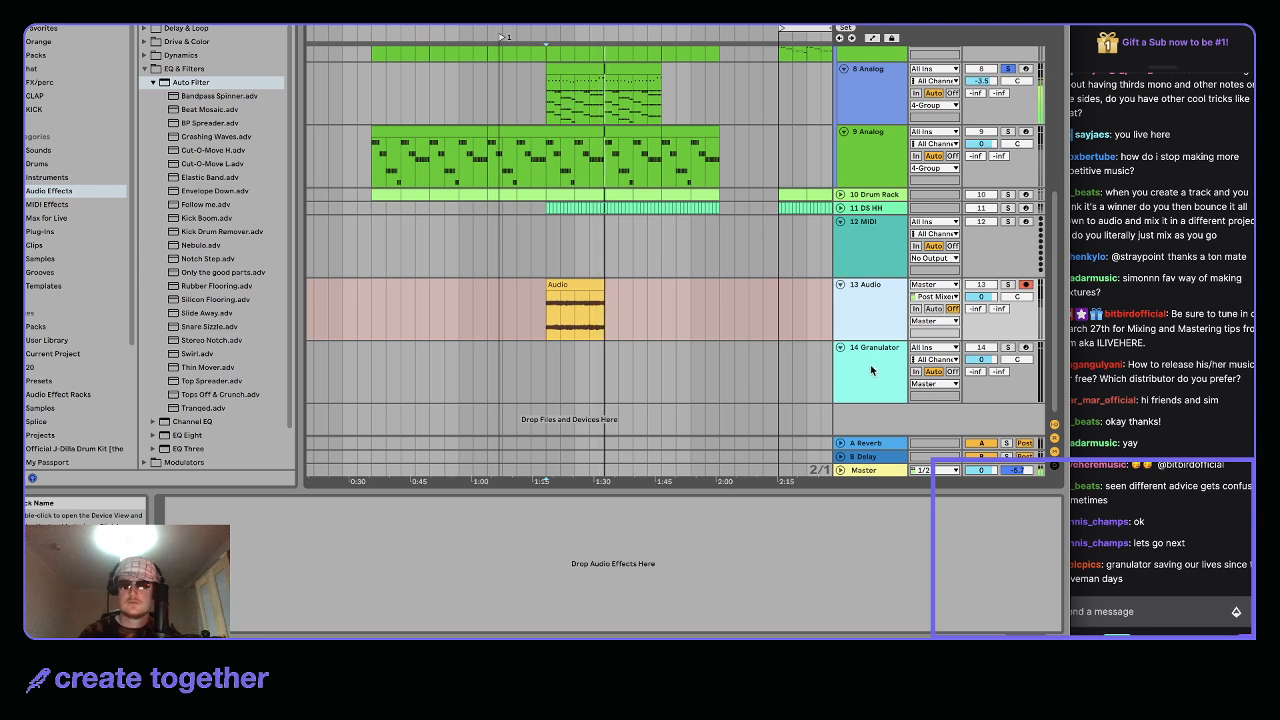
pyautogui.press('space')
pyautogui.click(444, 325)
# Load the recorded clip into Granulator II, solo the Granulator track, and insert an empty MIDI clip under the recording
pyautogui.moveTo(575, 295); pyautogui.dragTo(557, 525)
pyautogui.click(1008, 347)
pyautogui.click(565, 362)
pyautogui.press('super+shift+m')
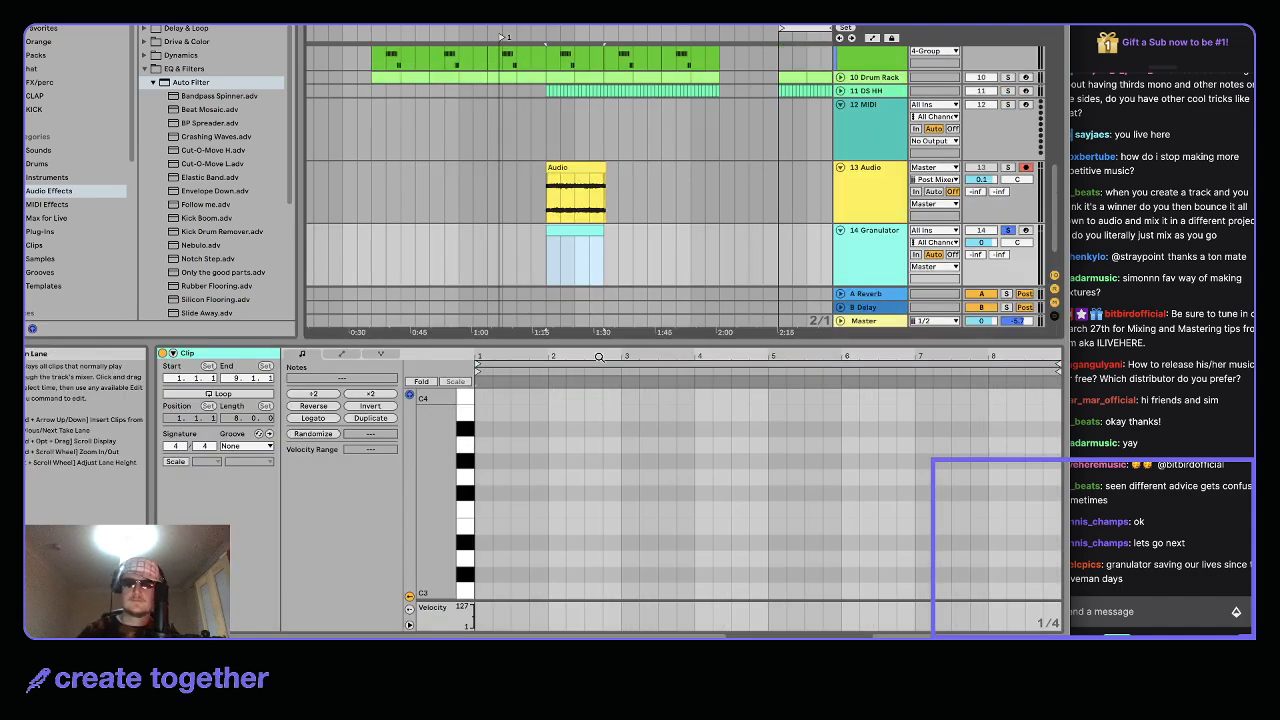
# Draw one sustained F3 note across the whole length of the Granulator MIDI clip
pyautogui.doubleClick(503, 510)
pyautogui.moveTo(506, 510); pyautogui.dragTo(1060, 511)
pyautogui.moveTo(724, 510); pyautogui.dragTo(704, 504)
pyautogui.moveTo(787, 513); pyautogui.dragTo(790, 514)
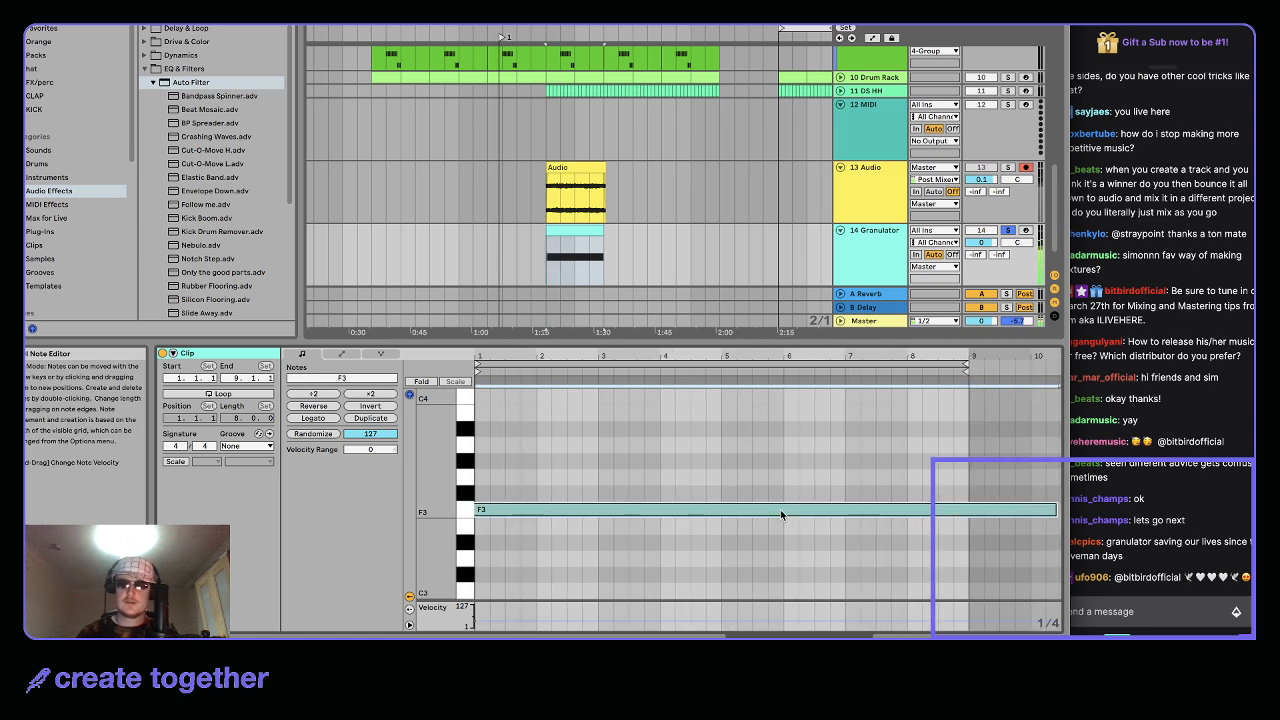
# Play the clip, set Granulator II's Spray to 230 ms, and try different FilePos values before returning it to 50
pyautogui.hotkey('shift', 'Tab')
pyautogui.hotkey('shift', 'Tab')
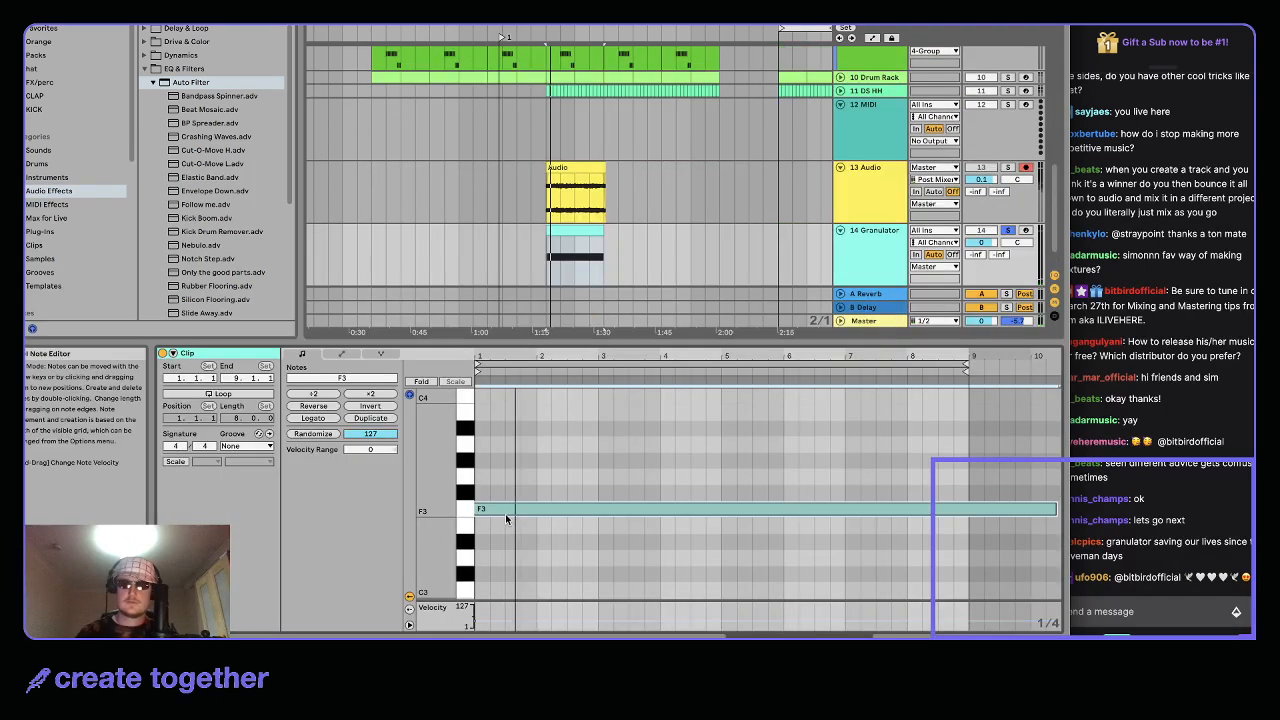
pyautogui.hotkey('shift', 'Tab')
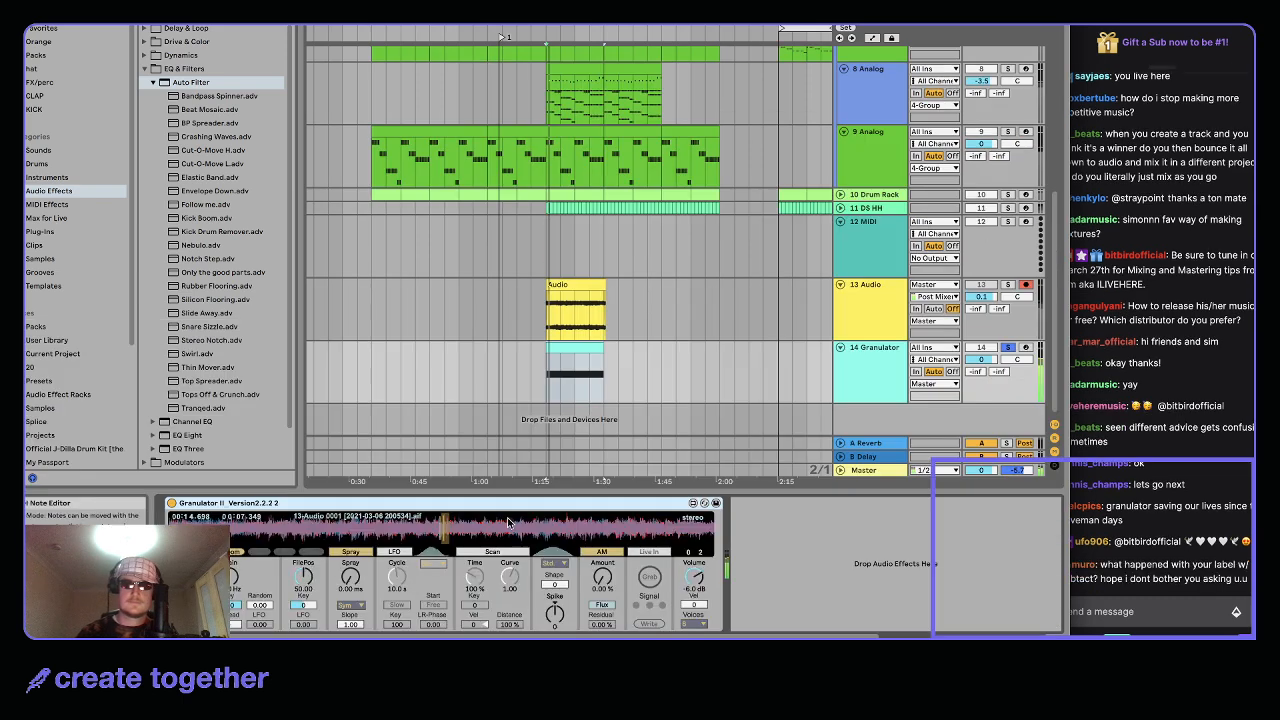
pyautogui.moveTo(350, 577)
pyautogui.mouseDown()
pyautogui.moveTo(350, 545)
pyautogui.moveTo(303, 597)
pyautogui.moveTo(303, 518)
pyautogui.mouseUp()
pyautogui.moveTo(303, 577); pyautogui.dragTo(303, 592)
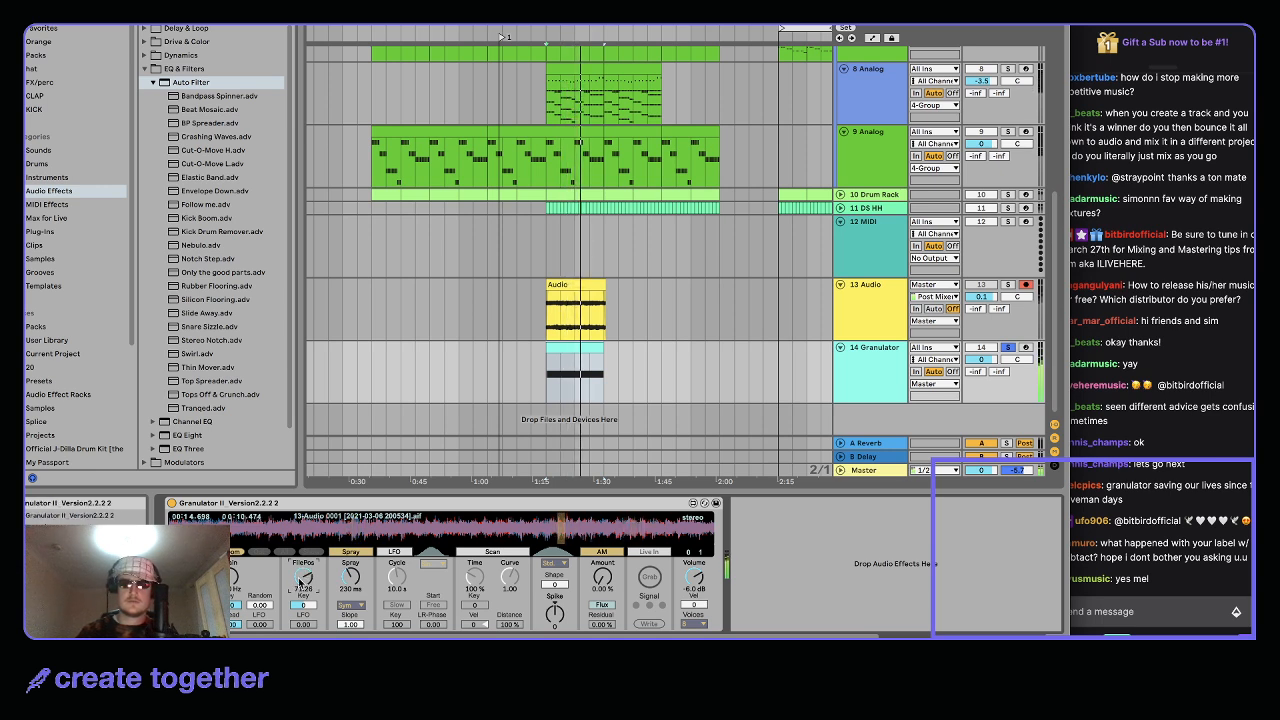
pyautogui.moveTo(301, 580); pyautogui.dragTo(301, 590)
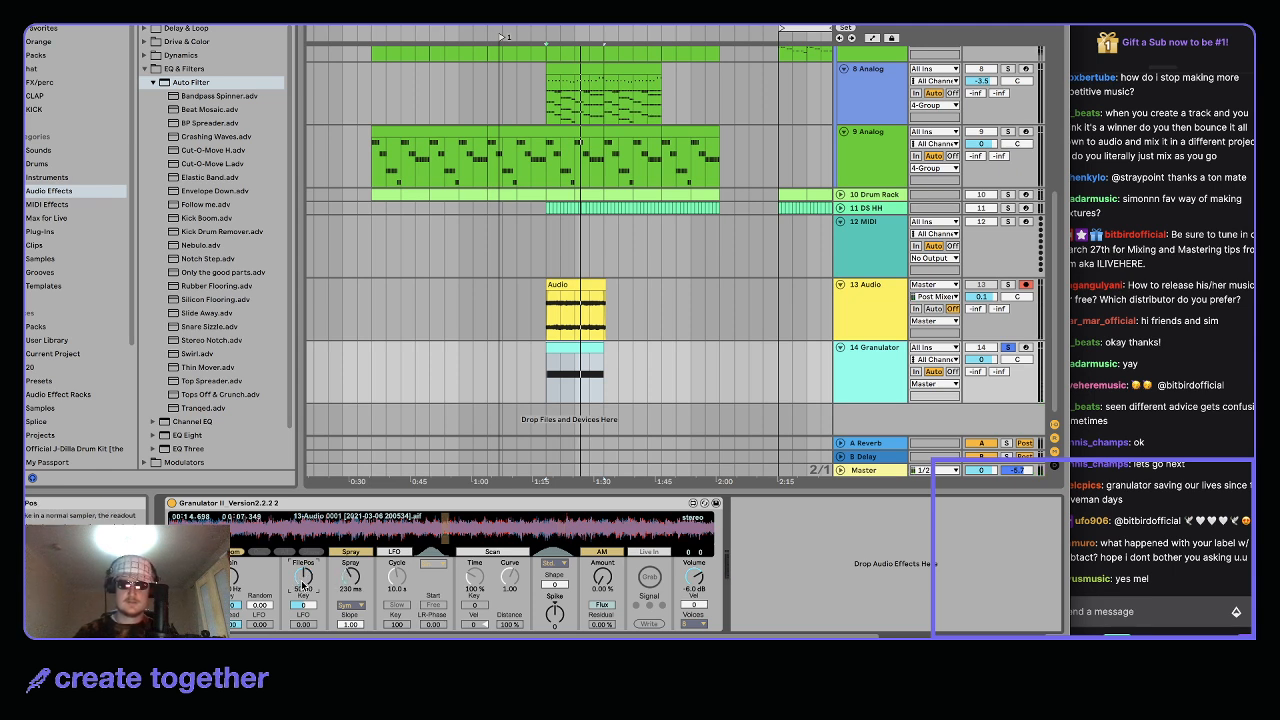
# Automate Granulator II's FilePos in steps: 44.03 from about 1:21, a higher level from about 1:25, and 35.07 from about 1:28
pyautogui.rightClick(304, 579)
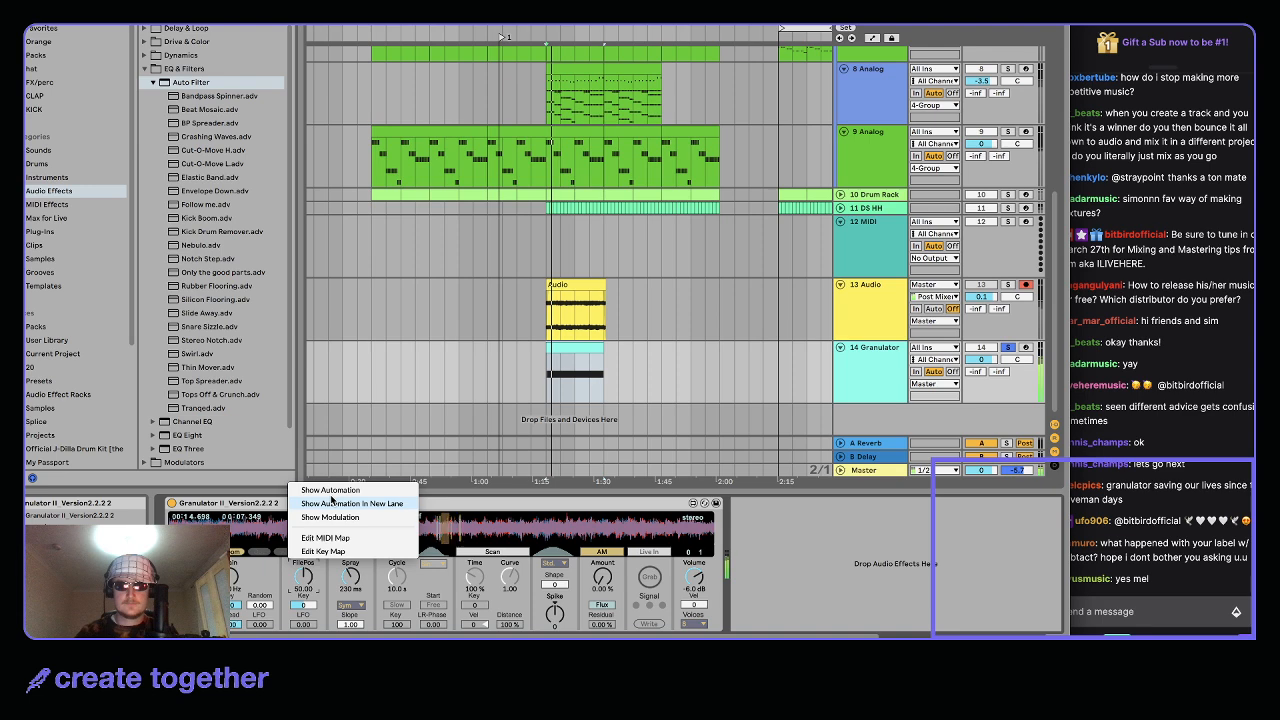
pyautogui.click(330, 489)
pyautogui.click(541, 380)
pyautogui.moveTo(557, 380); pyautogui.dragTo(541, 384)
pyautogui.scroll(2, 567, 385)
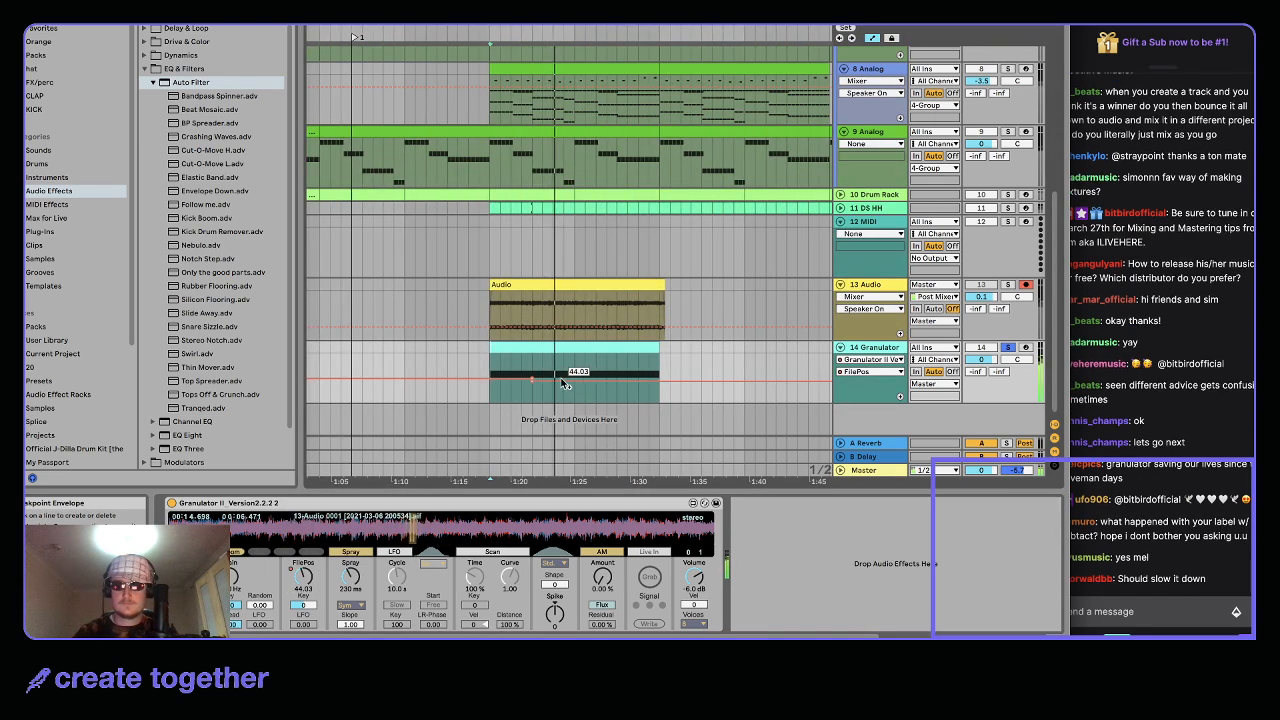
pyautogui.moveTo(570, 378); pyautogui.dragTo(573, 366)
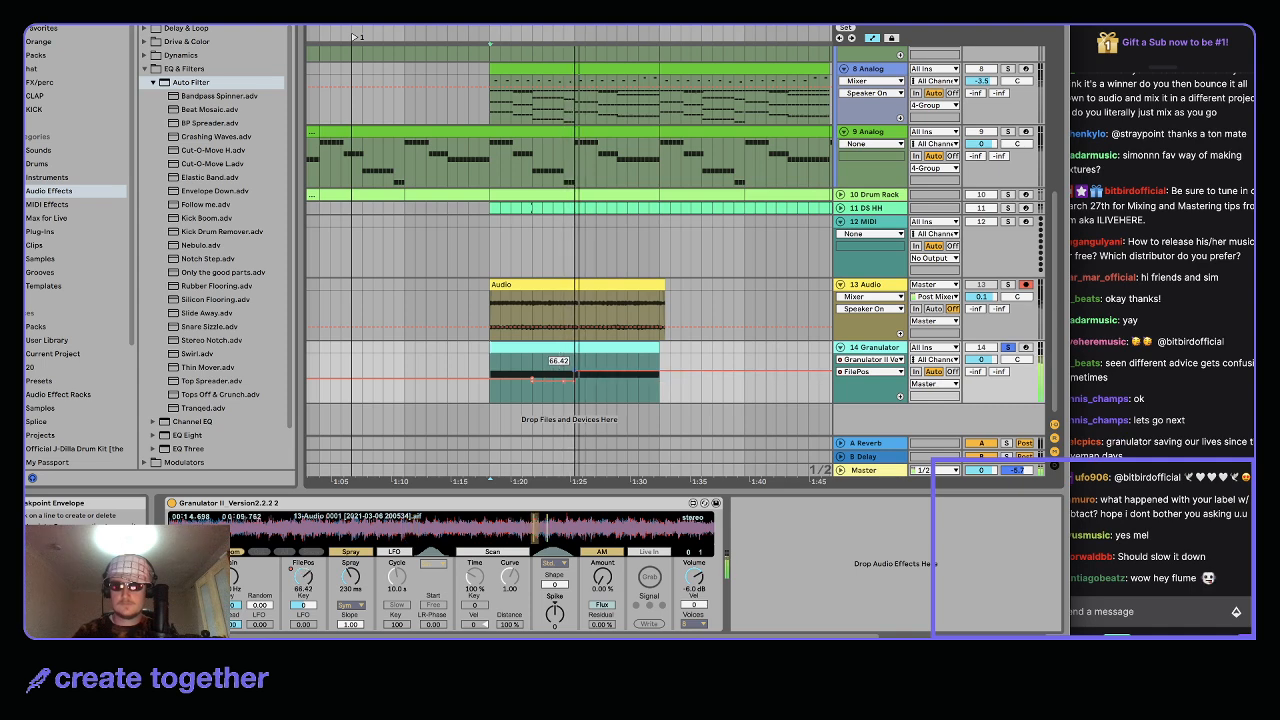
pyautogui.click(619, 375)
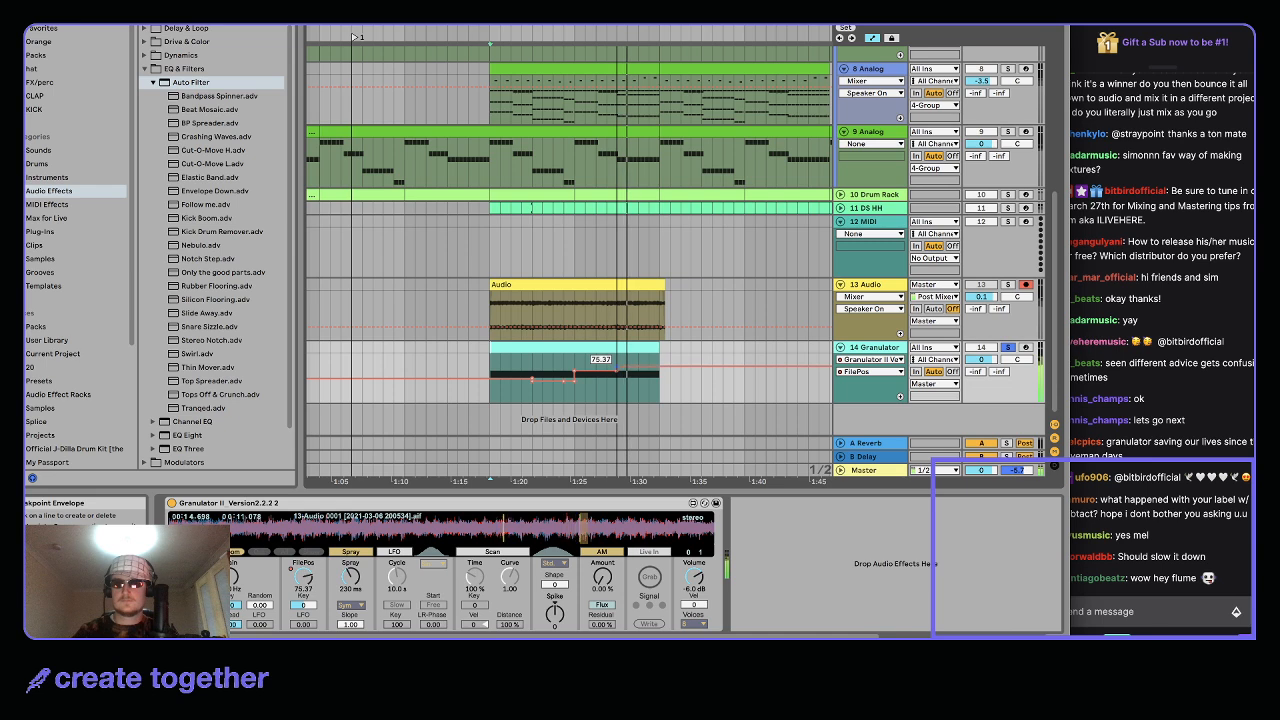
pyautogui.moveTo(619, 375)
pyautogui.mouseDown()
pyautogui.moveTo(617, 401)
pyautogui.moveTo(617, 385)
pyautogui.mouseUp()
# Loop playback over the Granulator MIDI clip between about 1:16 and 1:31
pyautogui.press('-')
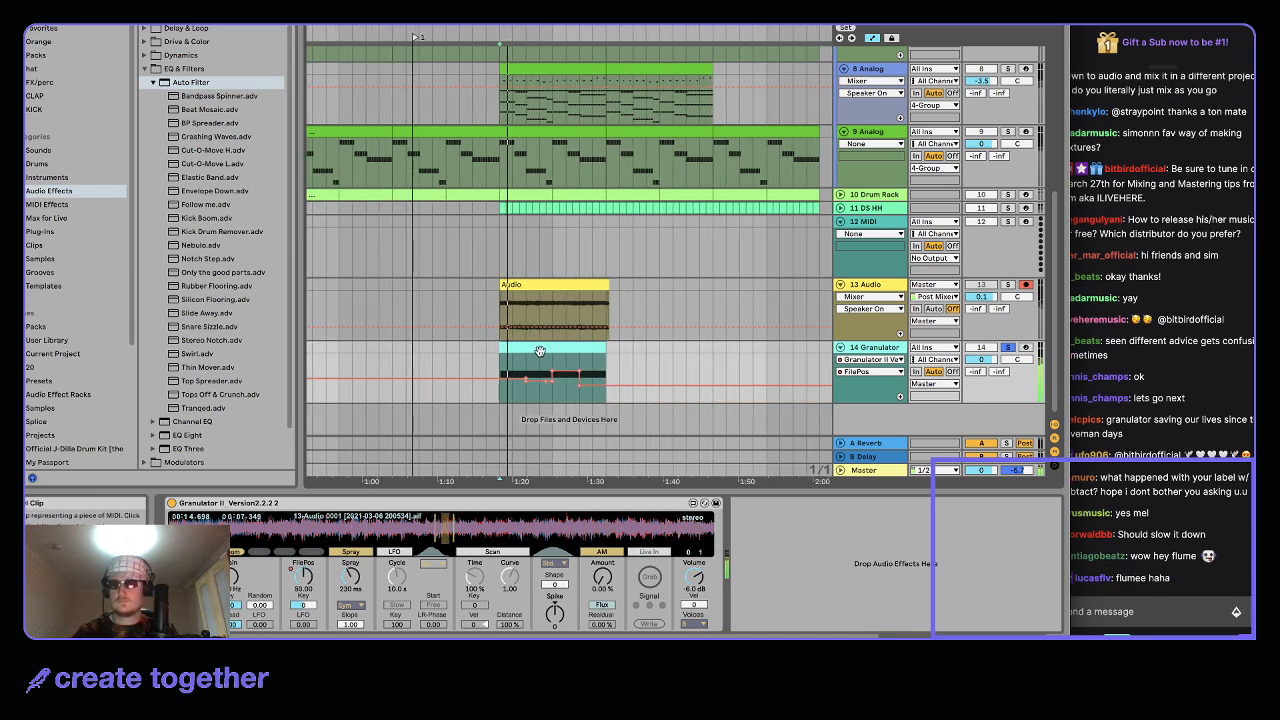
pyautogui.click(544, 350)
pyautogui.press('super+l')
# Add an Auto Filter after Granulator II and switch it to a band-pass centred at about 1 kHz
pyautogui.hotkey('shift', 'Tab')
pyautogui.hotkey('shift', 'Tab')
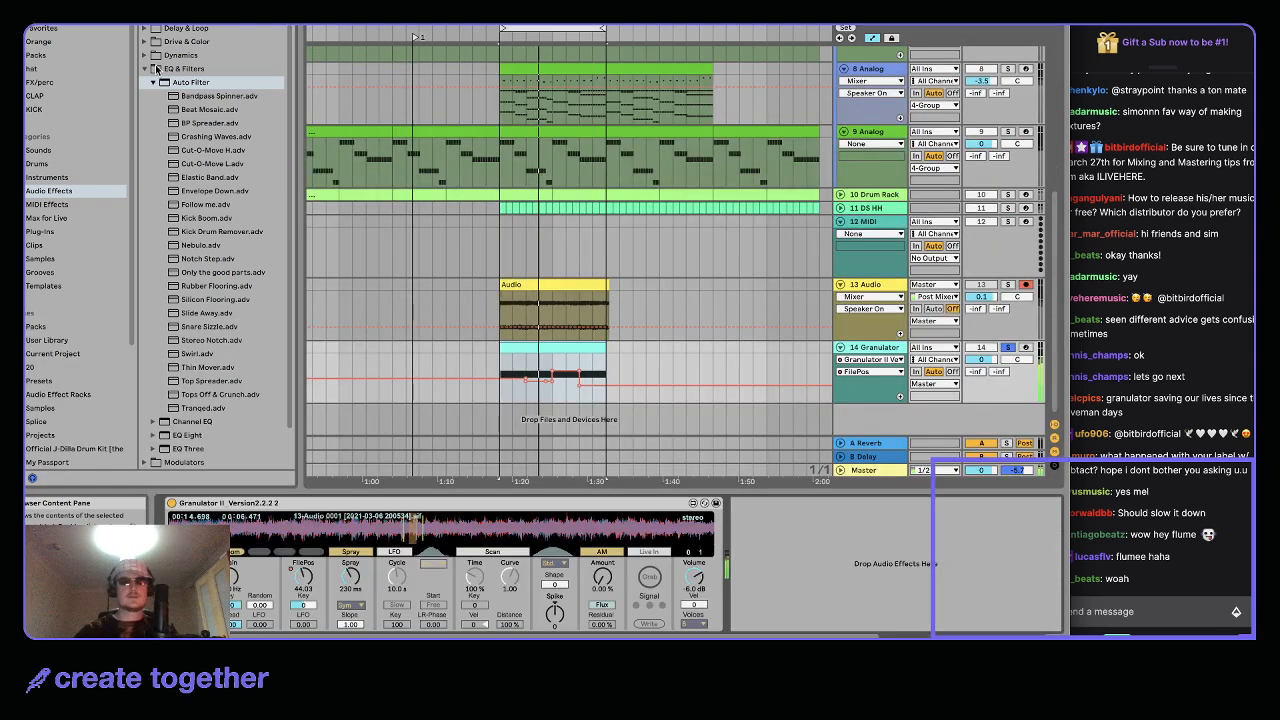
pyautogui.doubleClick(185, 82)
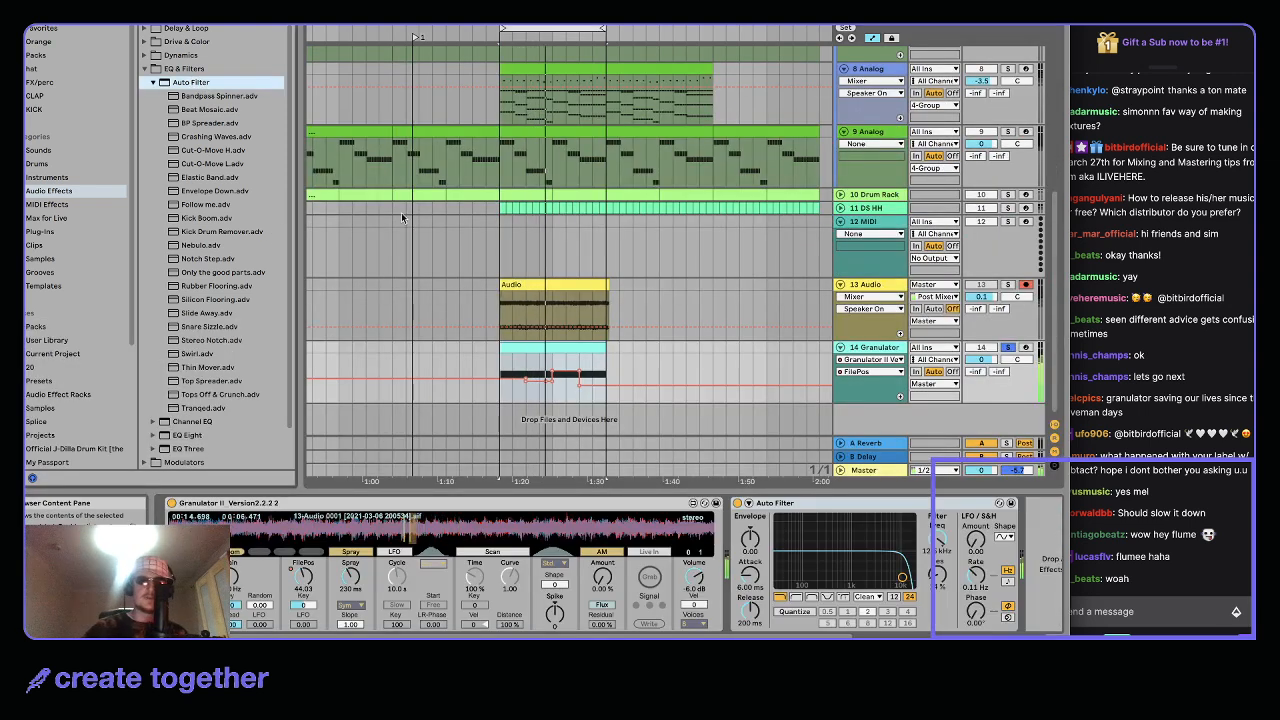
pyautogui.click(823, 597)
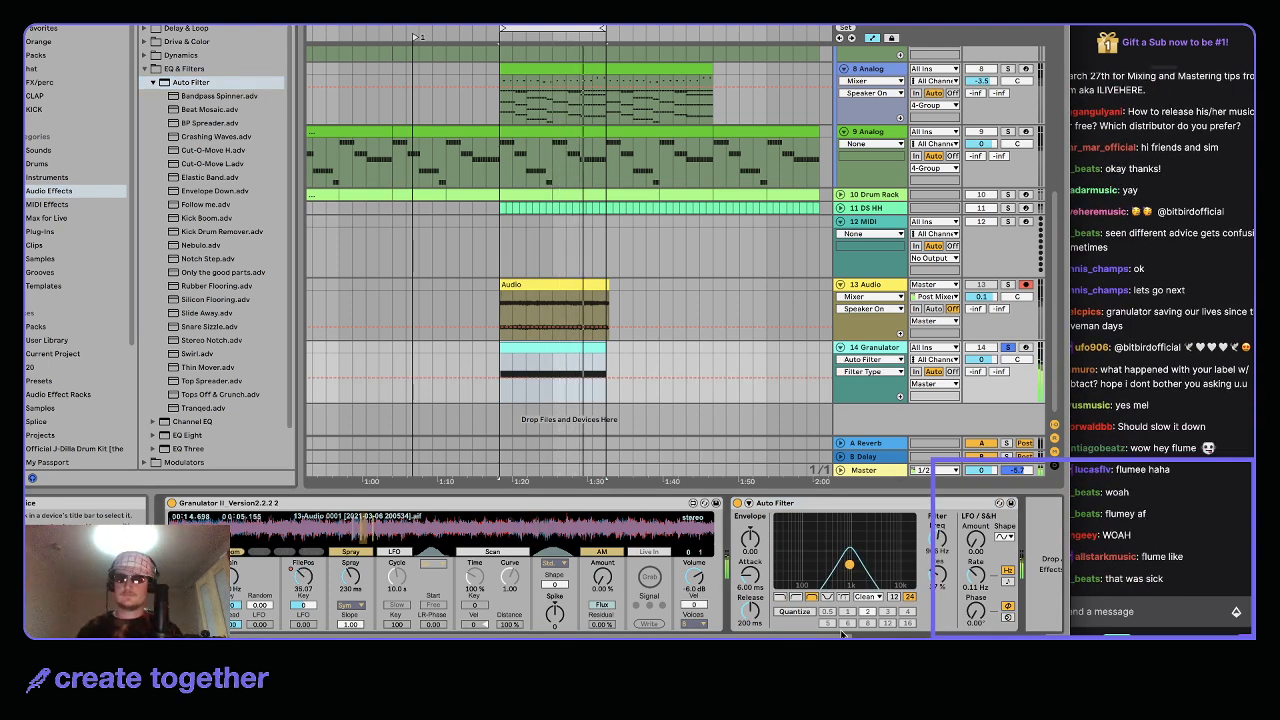
# Copy the Granulator clip to about 2:28, after the last section, and play it from there
pyautogui.scroll(-5, 600, 346)
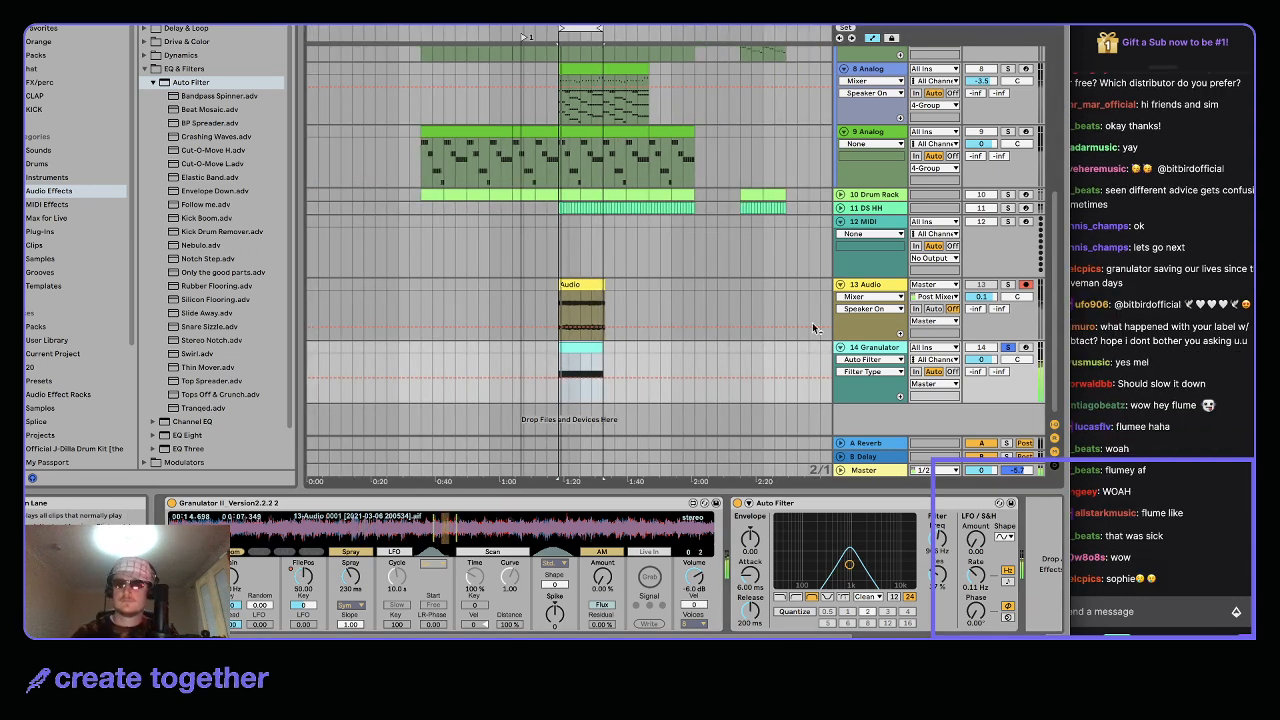
pyautogui.scroll(5, 807, 346)
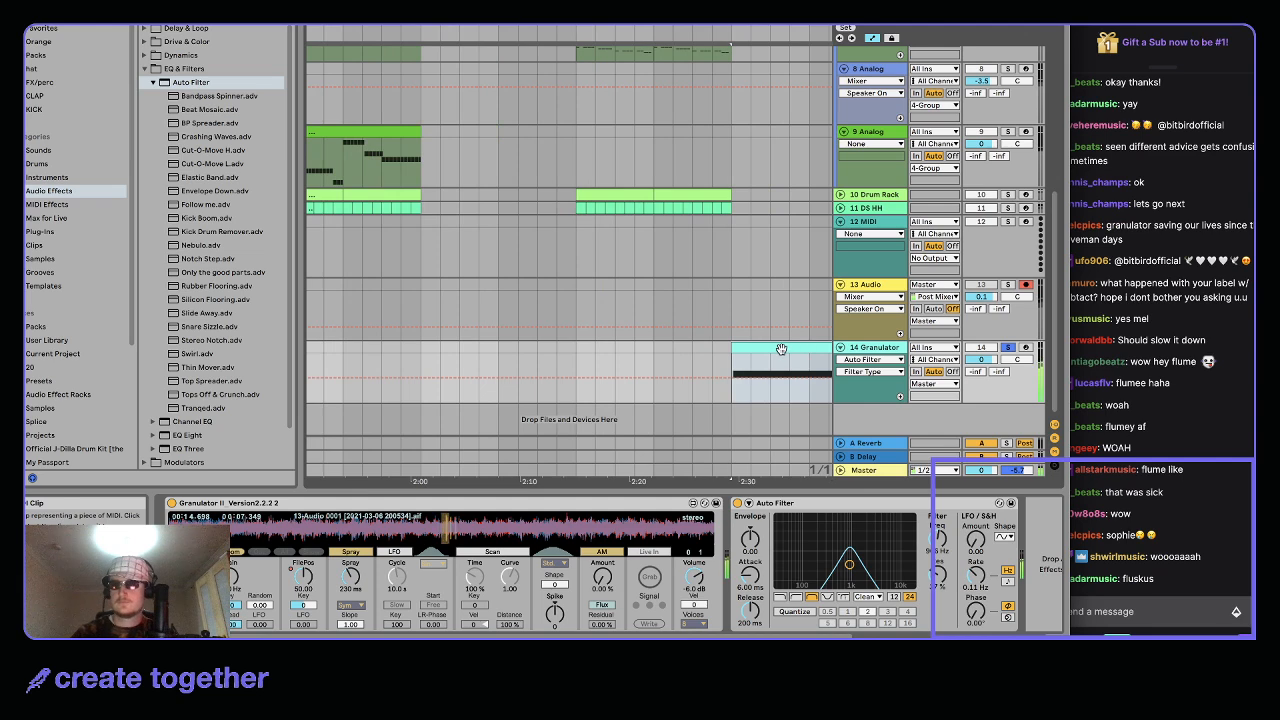
pyautogui.scroll(-4, 770, 355)
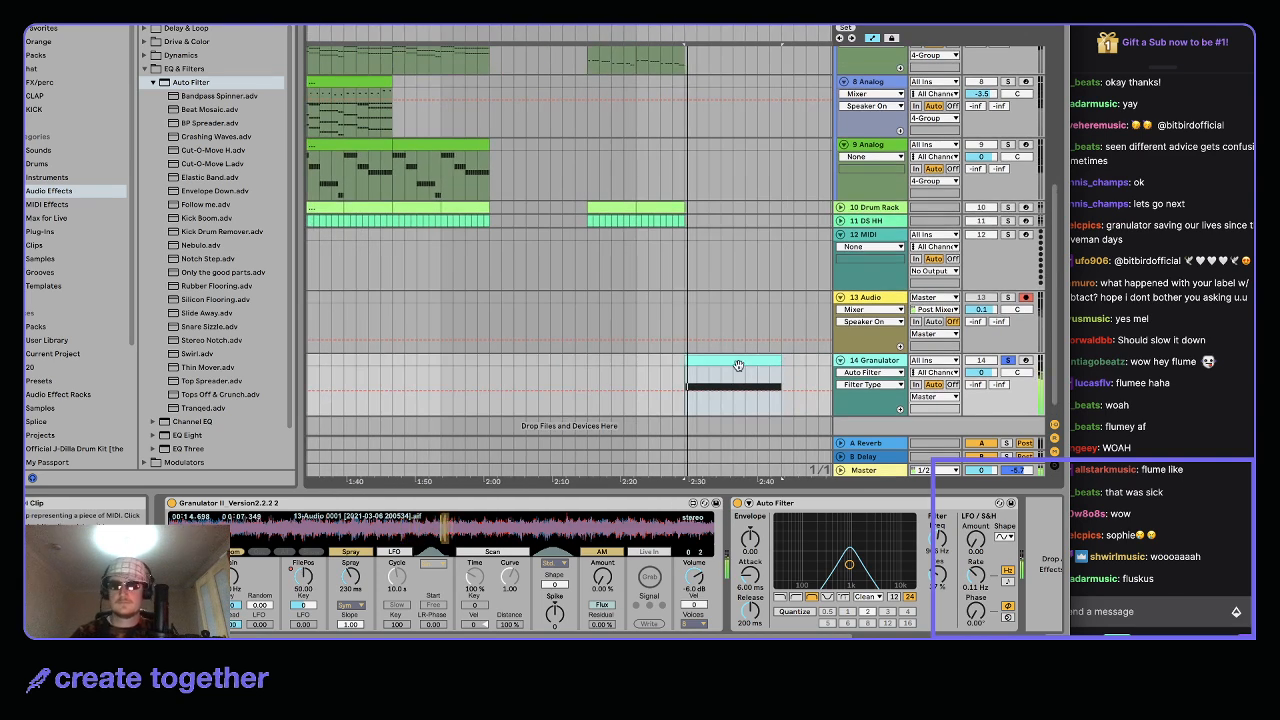
pyautogui.doubleClick(738, 365)
pyautogui.hotkey('shift', 'Tab')
# Collapse the audio and Granulator tracks
pyautogui.click(838, 351)
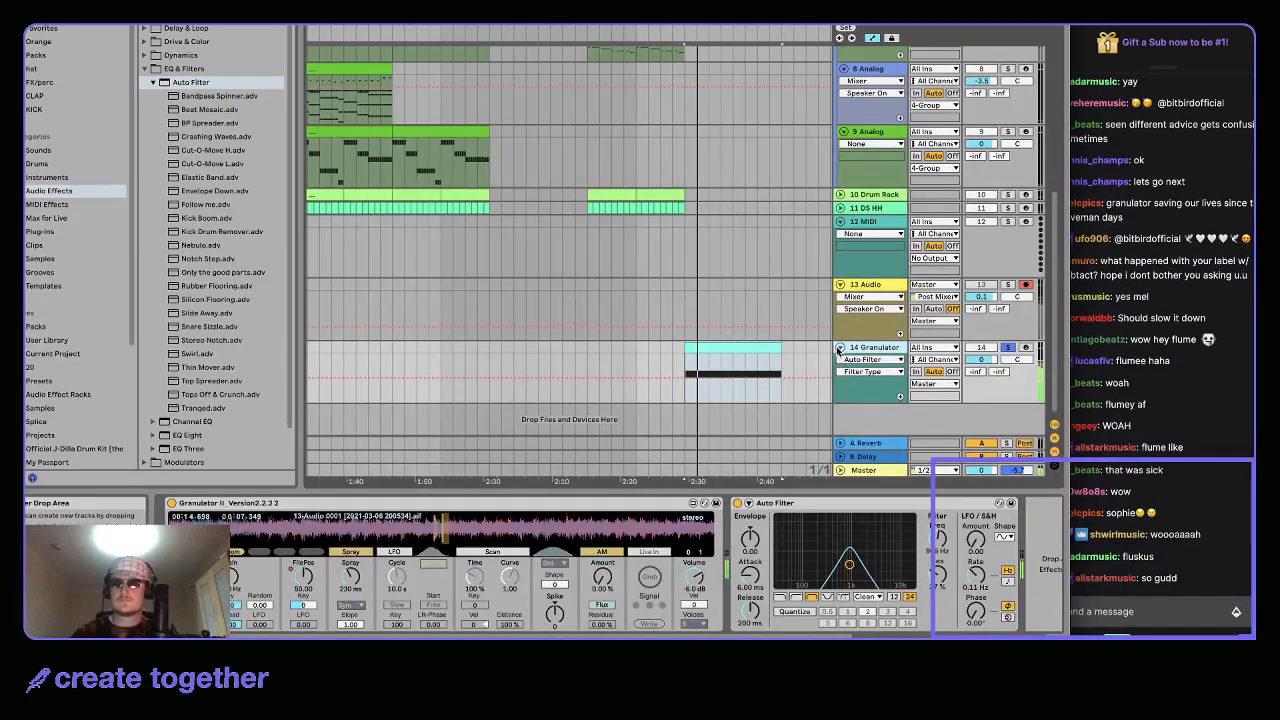
pyautogui.click(840, 285)
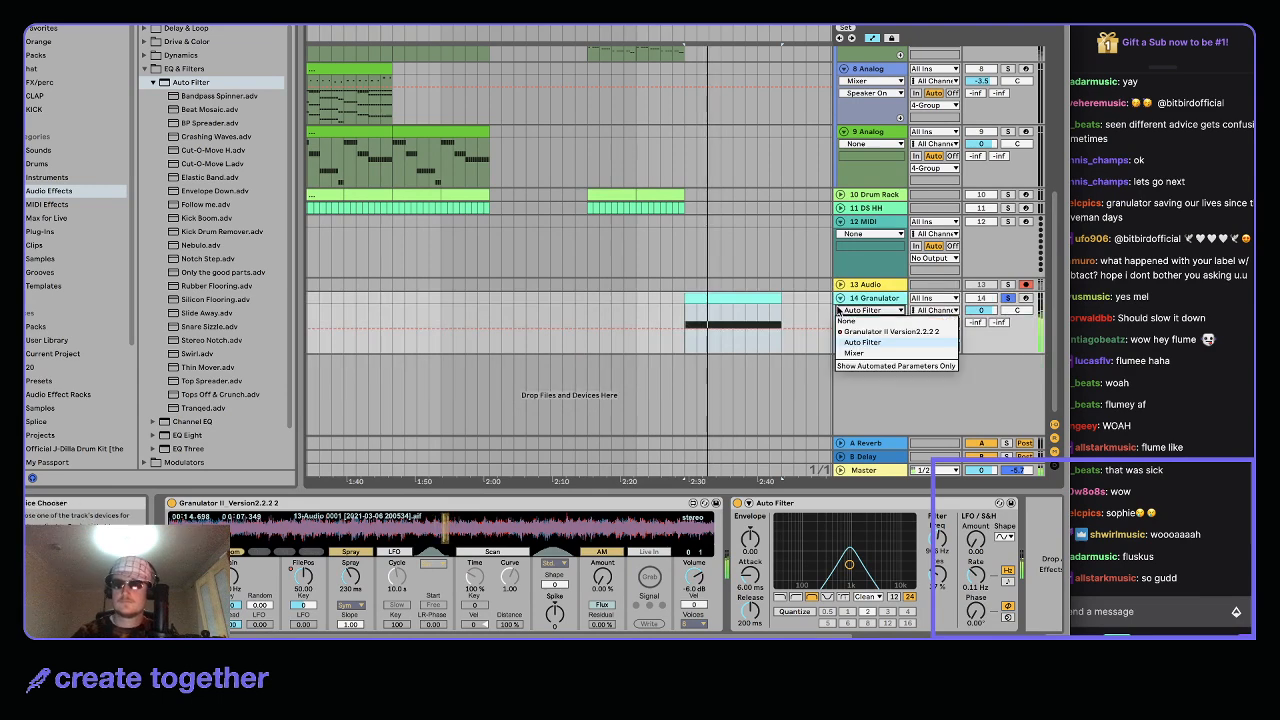
pyautogui.click(840, 298)
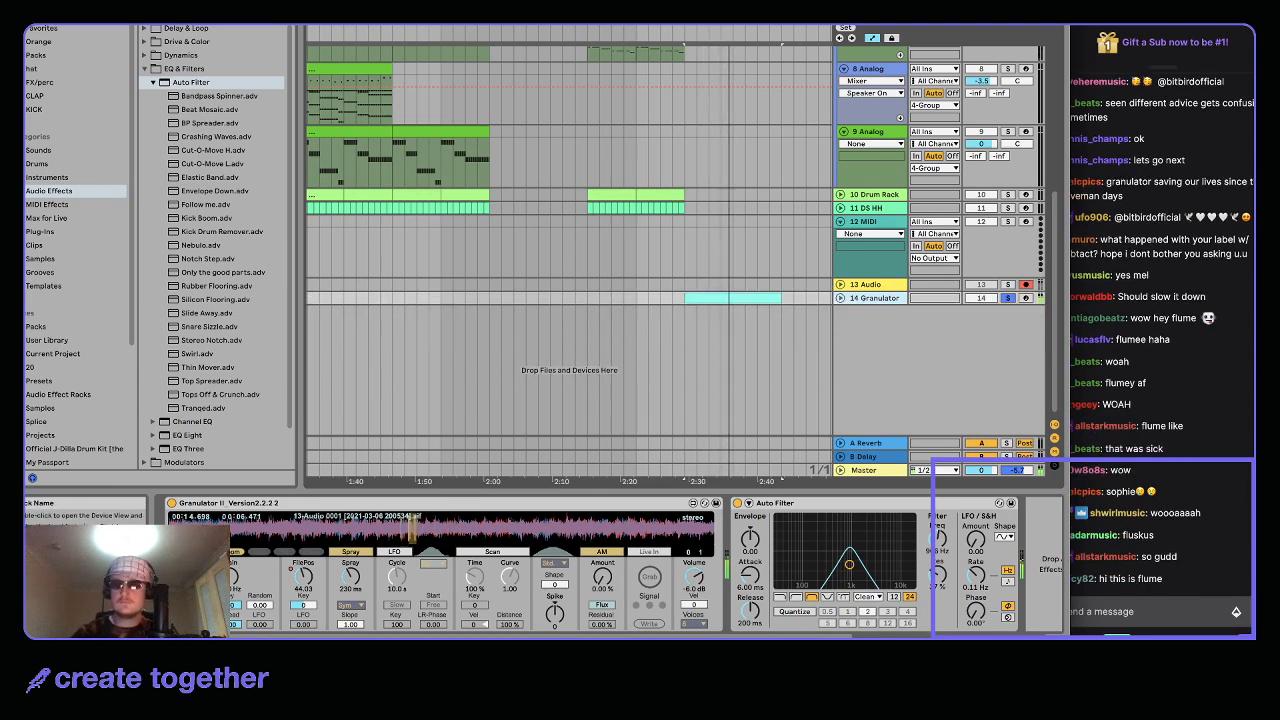
# Insert a new MIDI track below the Granulator track and show the Instruments category in the browser
pyautogui.click(176, 25)
pyautogui.moveTo(146, 25)
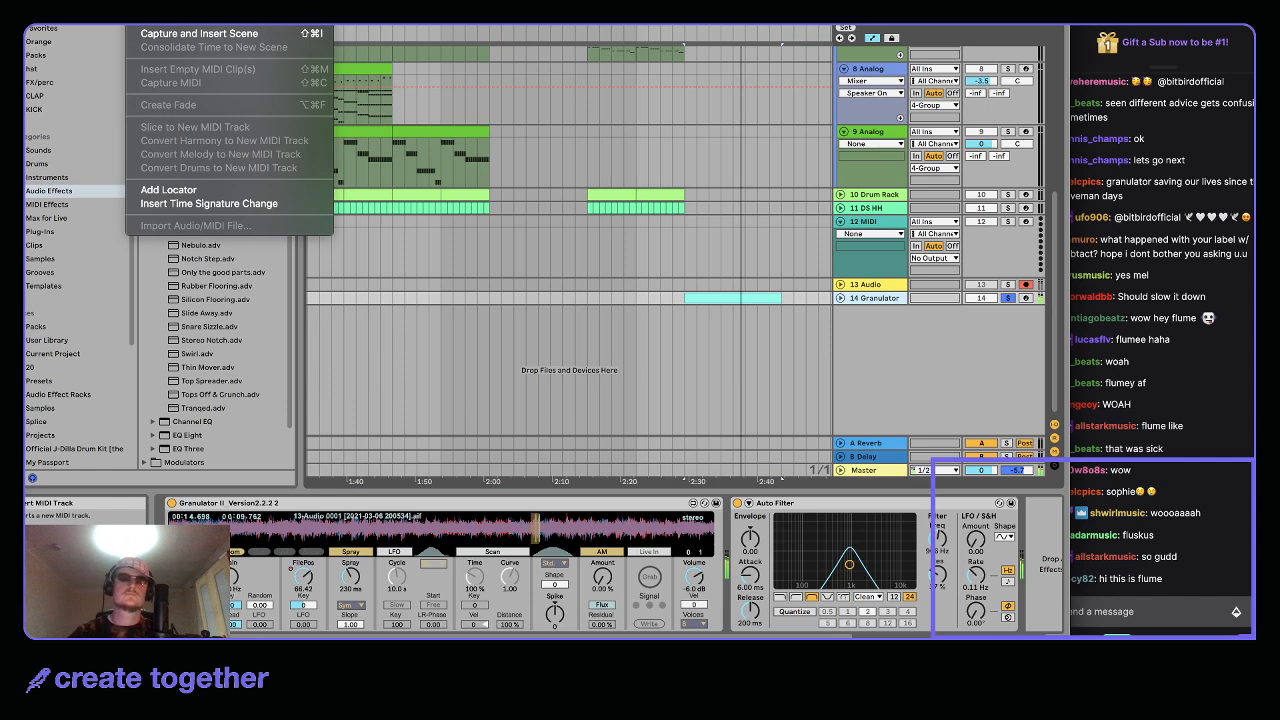
pyautogui.click(170, 25)
pyautogui.click(70, 177)
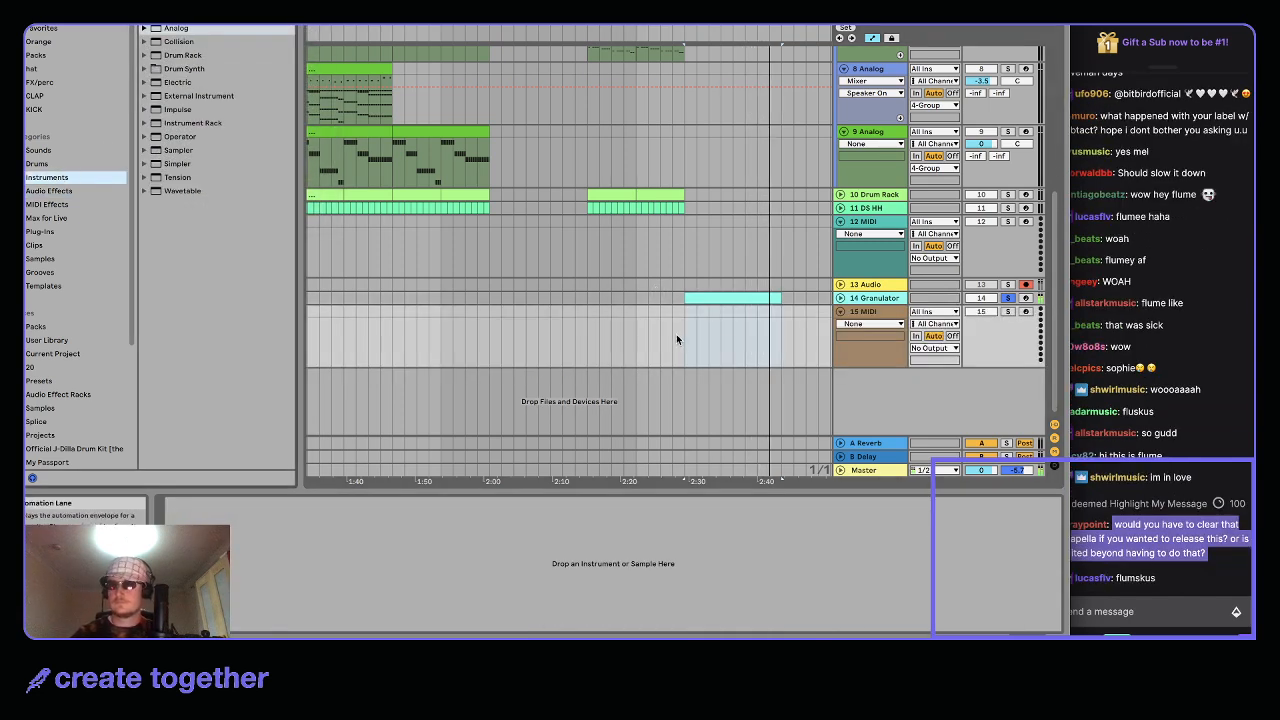
# Loop the arrangement over the copied Granulator clip from about 2:28 to 2:42, and switch to the stream chat
pyautogui.scroll(-1, 676, 336)
pyautogui.click(726, 304)
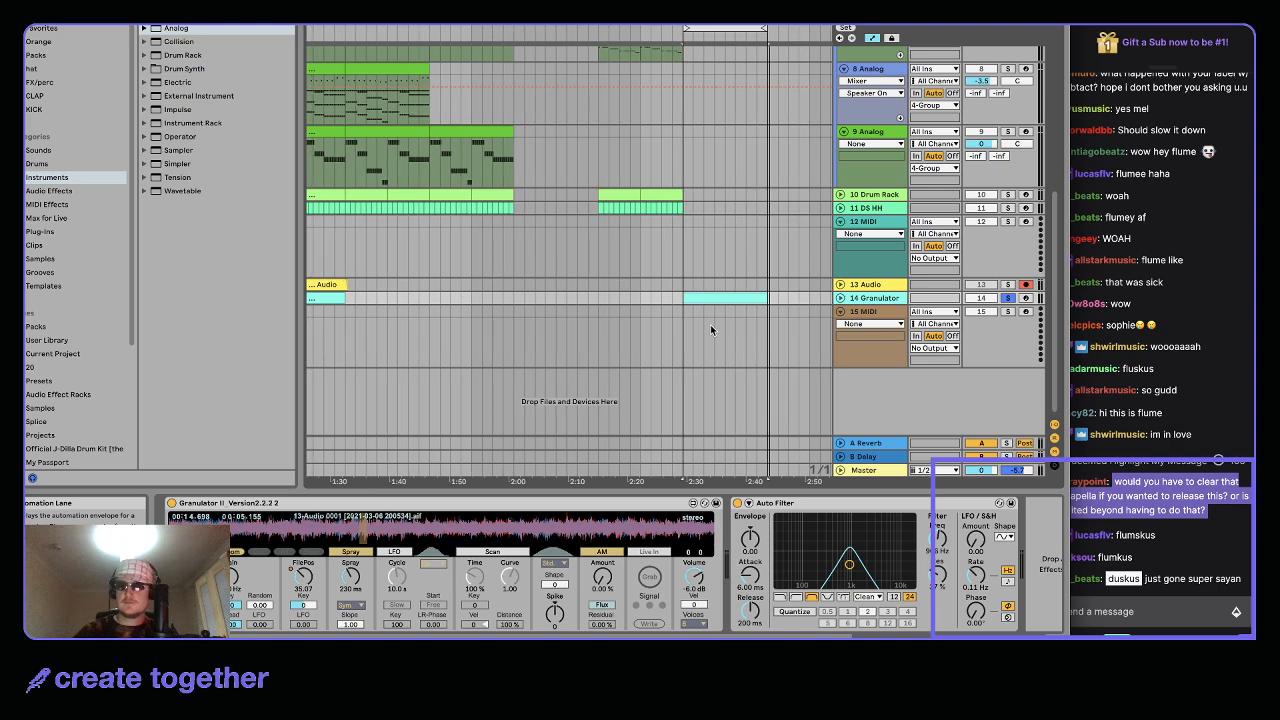
pyautogui.hscroll(1, 709, 331)
pyautogui.scroll(3, 708, 335)
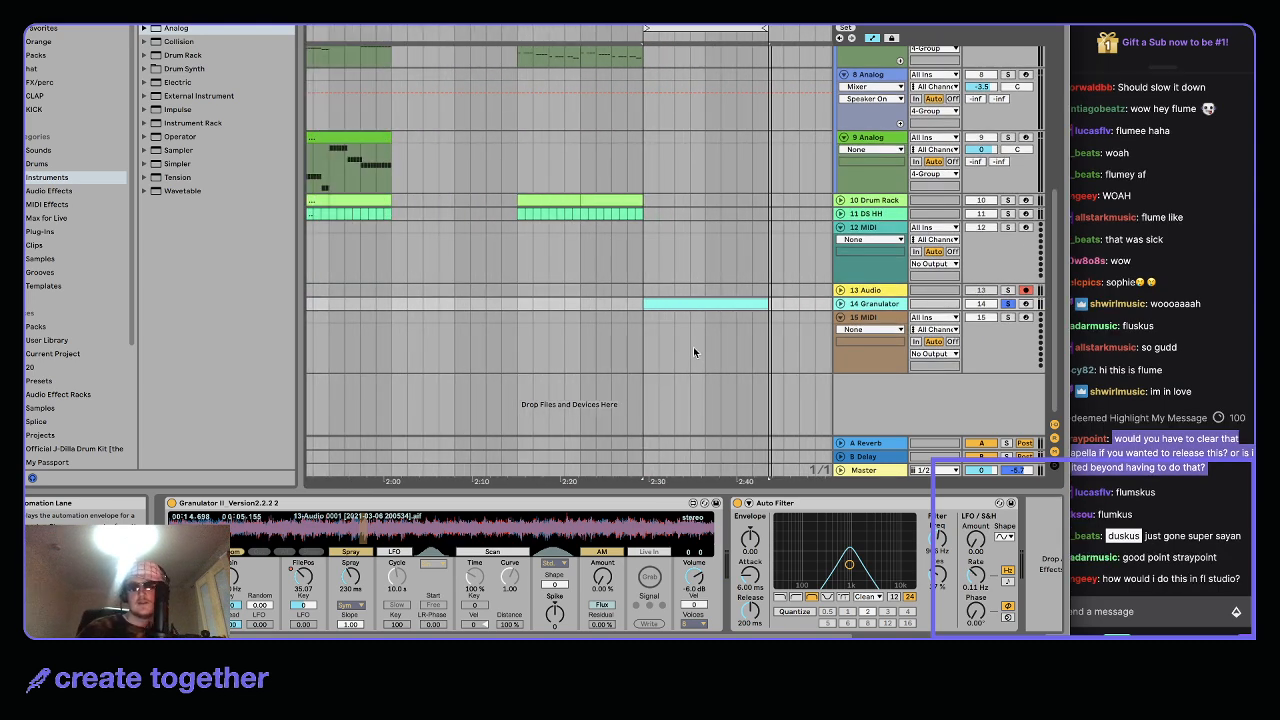
pyautogui.click(1120, 452)
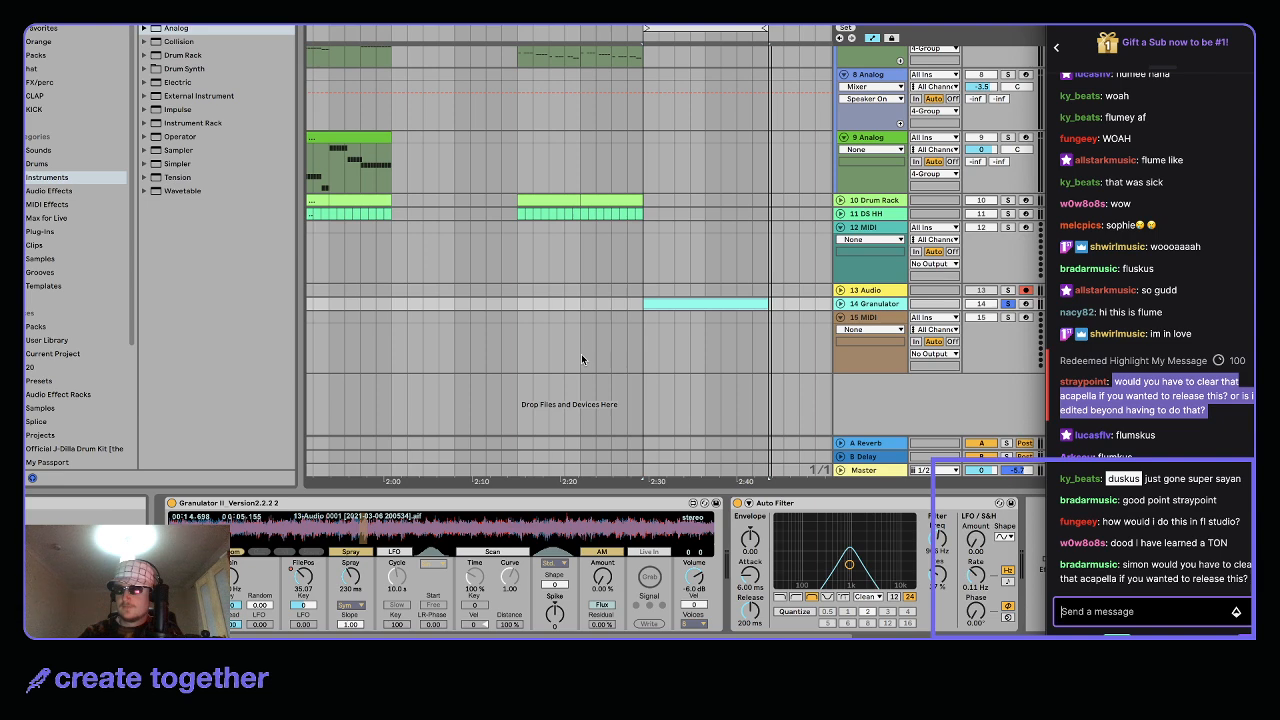
# Look over the lead vocal track's effect devices and the Granulator track's devices, and check the stream chat
pyautogui.scroll(5, 581, 359)
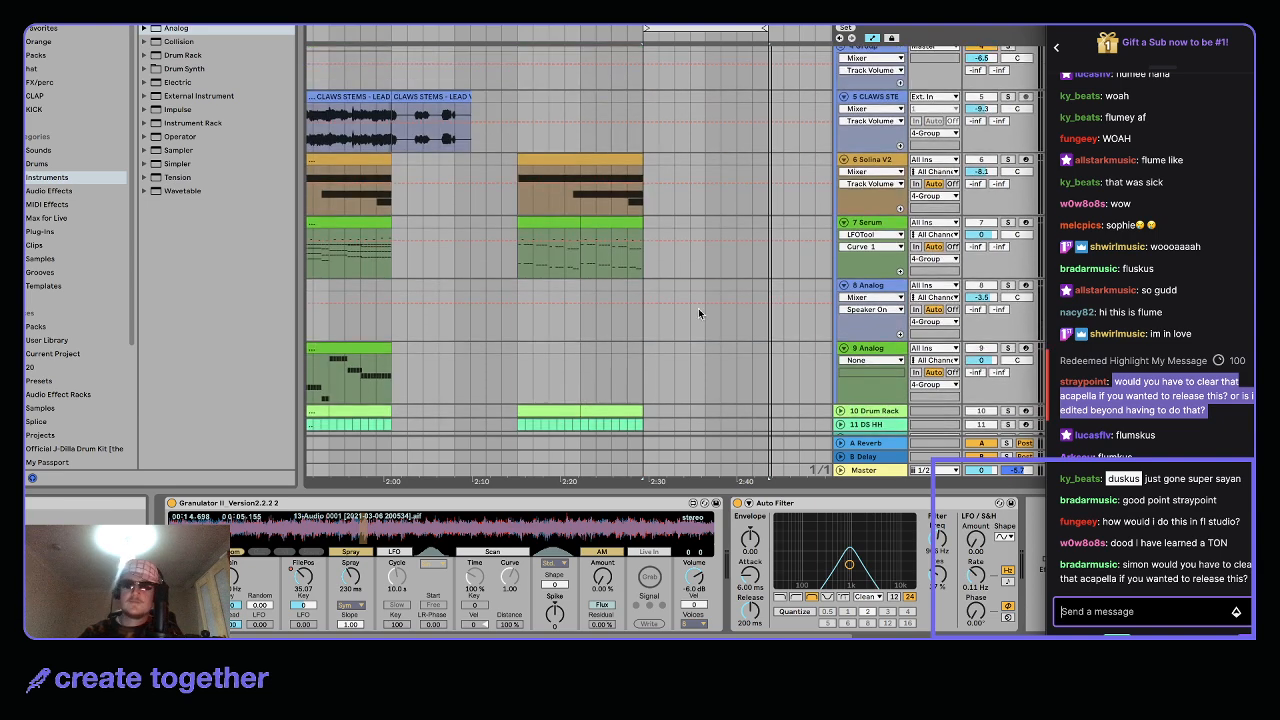
pyautogui.click(358, 95)
pyautogui.scroll(-5, 786, 350)
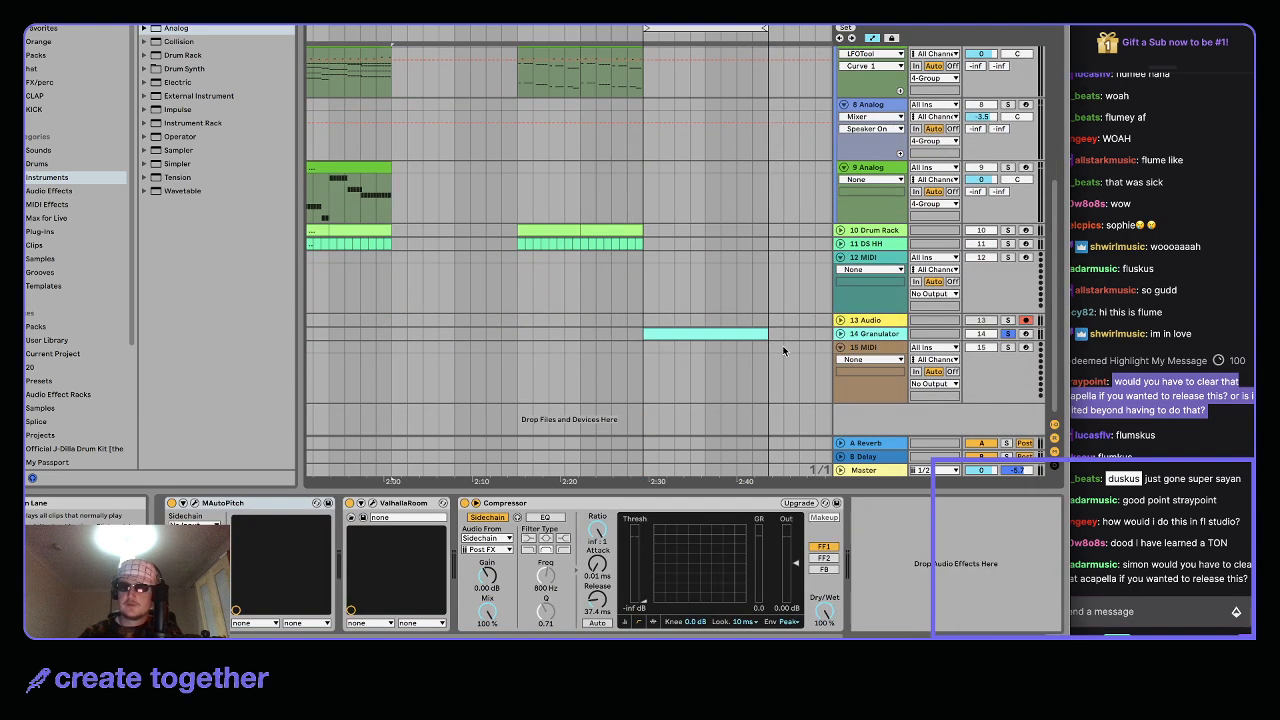
pyautogui.click(866, 334)
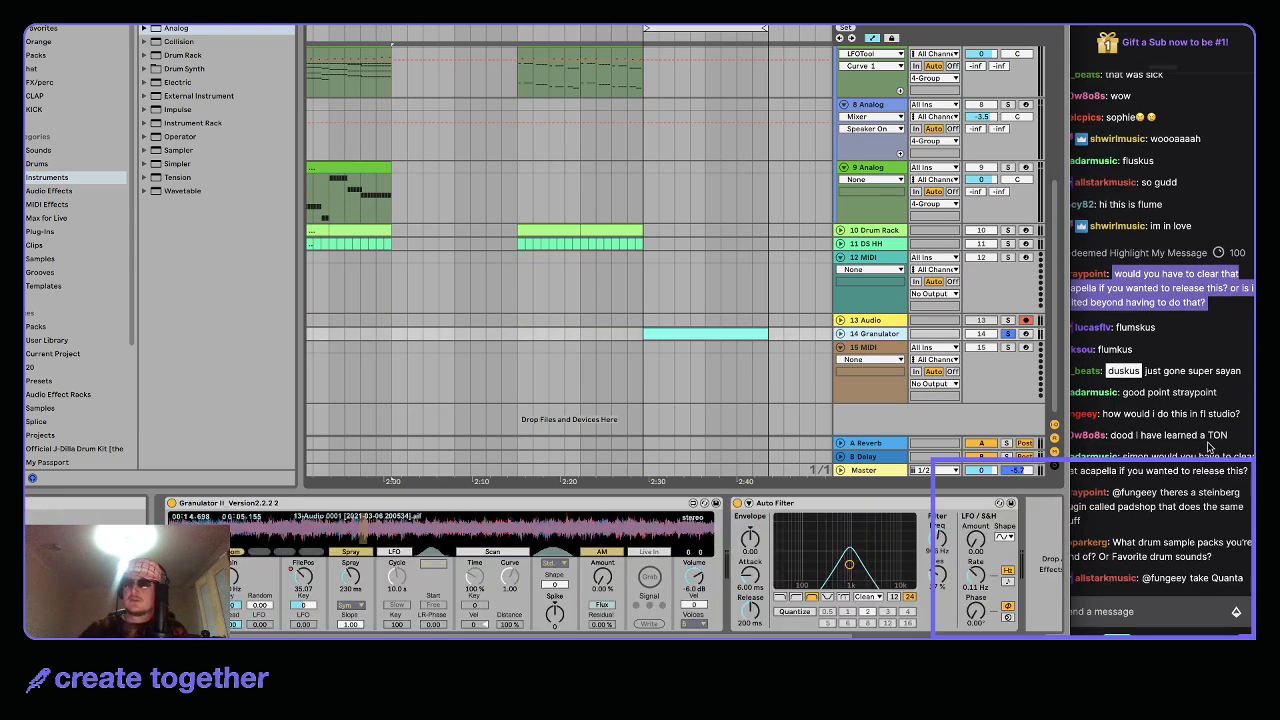
pyautogui.click(1210, 446)
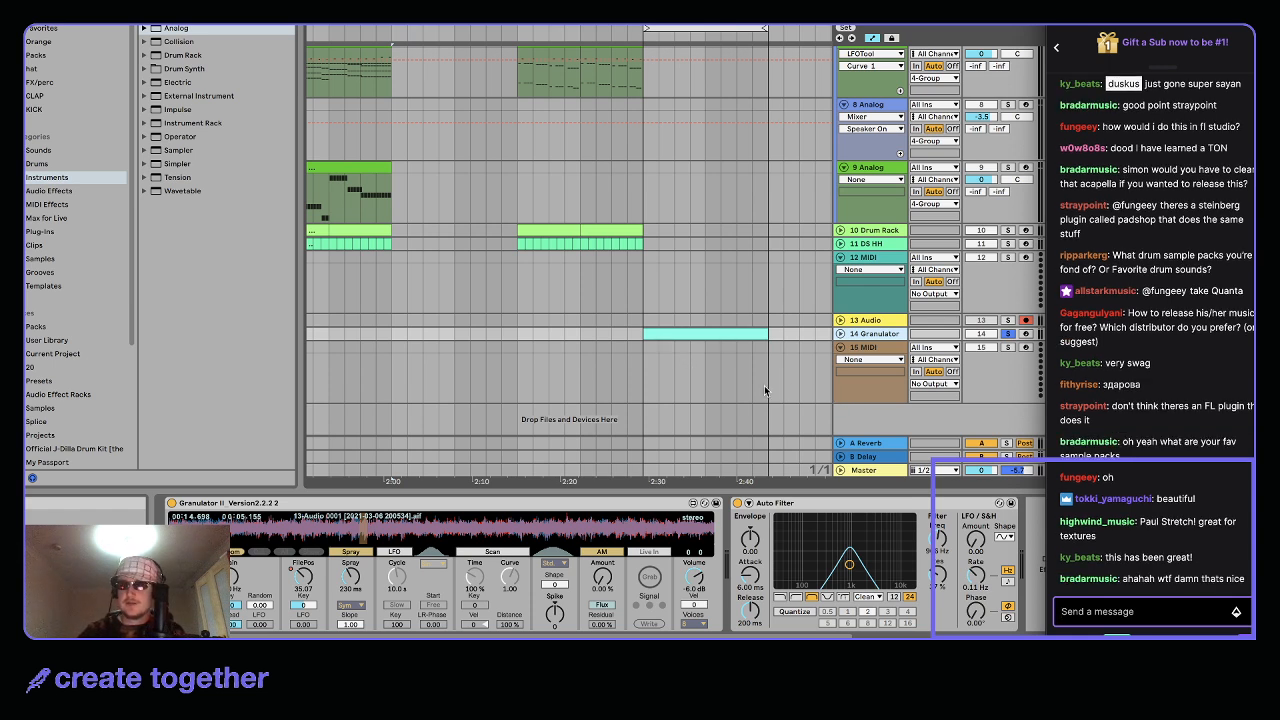
pyautogui.scroll(2, 764, 385)
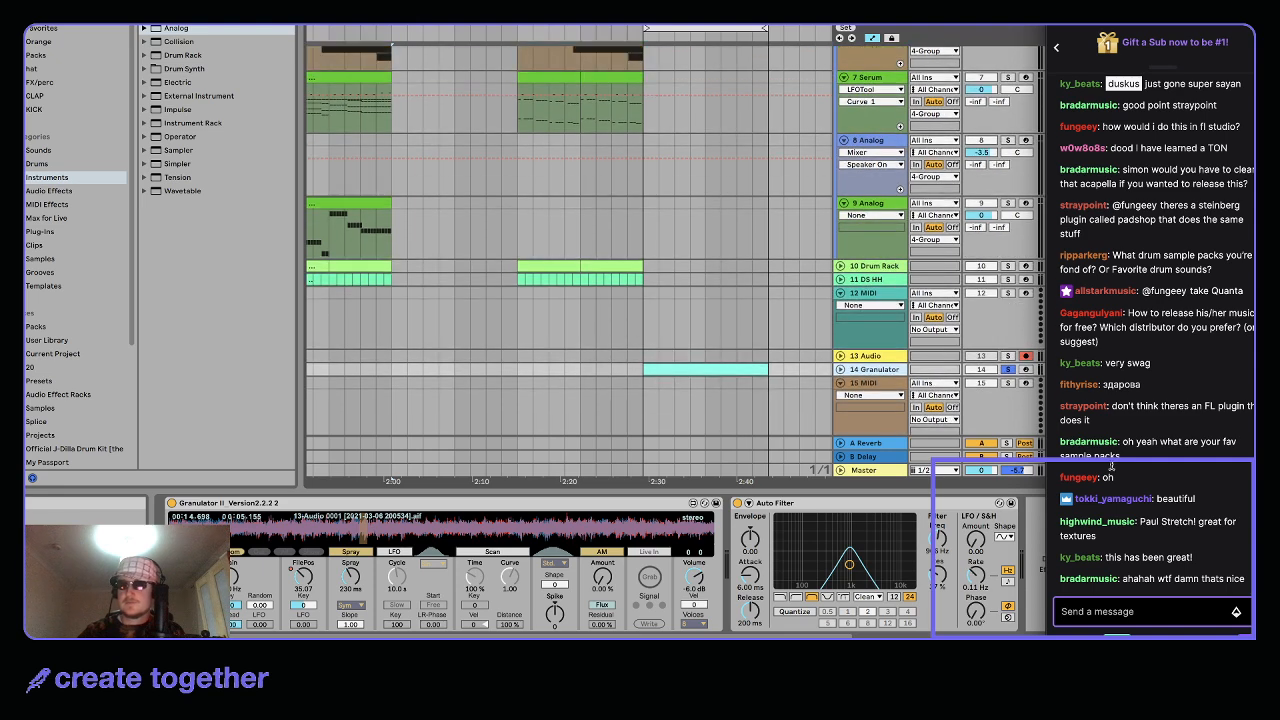
pyautogui.scroll(-2, 645, 389)
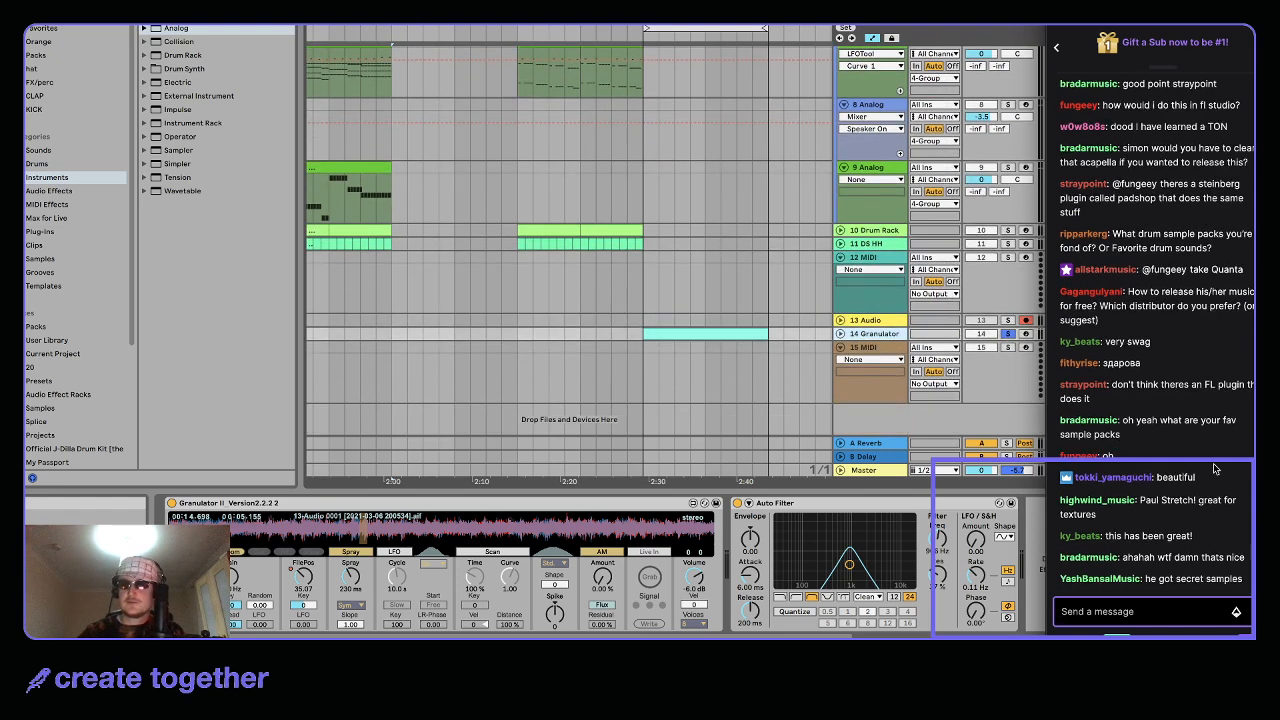
# Insert an audio track below the Granulator track and duplicate the Granulator track with its clip
pyautogui.press('super+t')
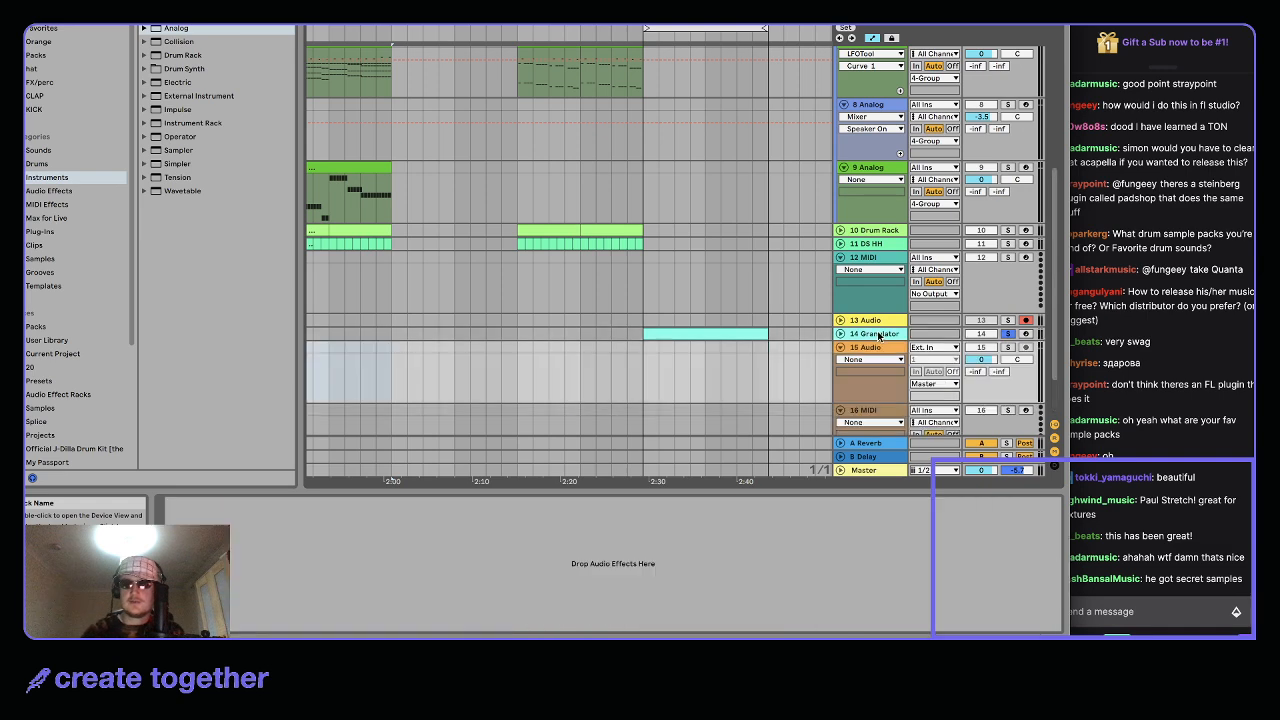
pyautogui.click(878, 337)
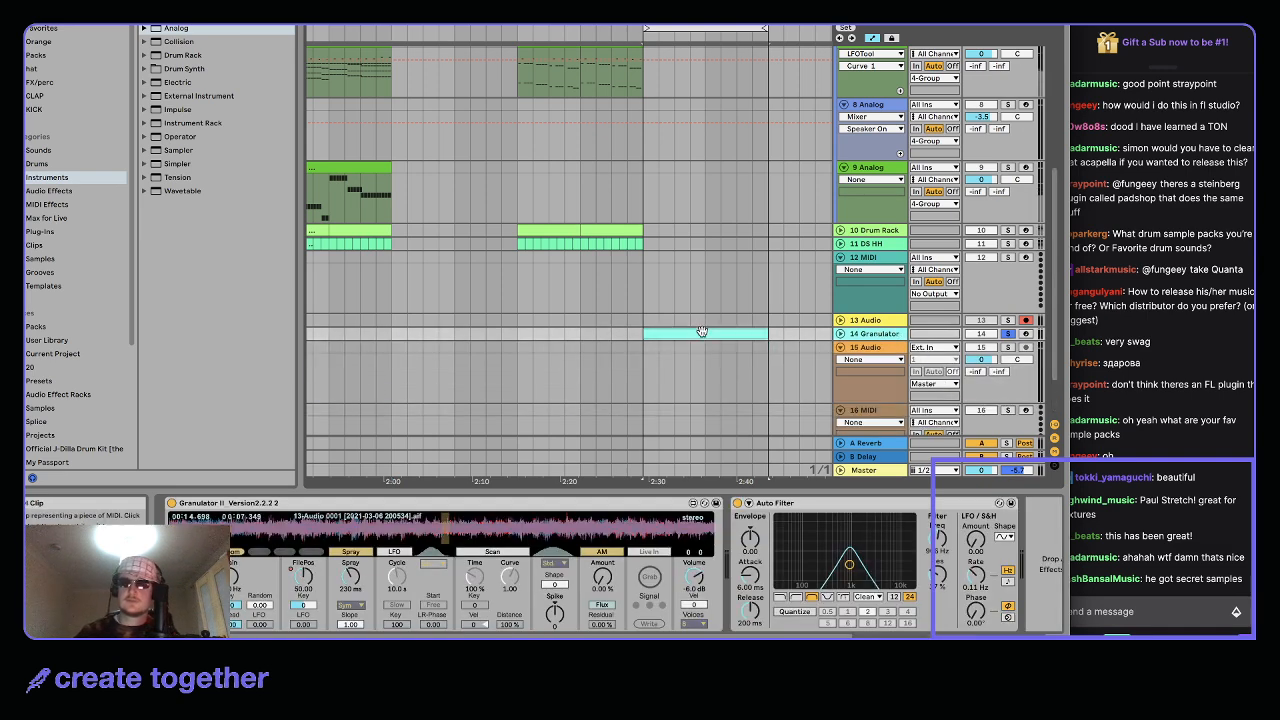
pyautogui.click(922, 347)
pyautogui.click(922, 347)
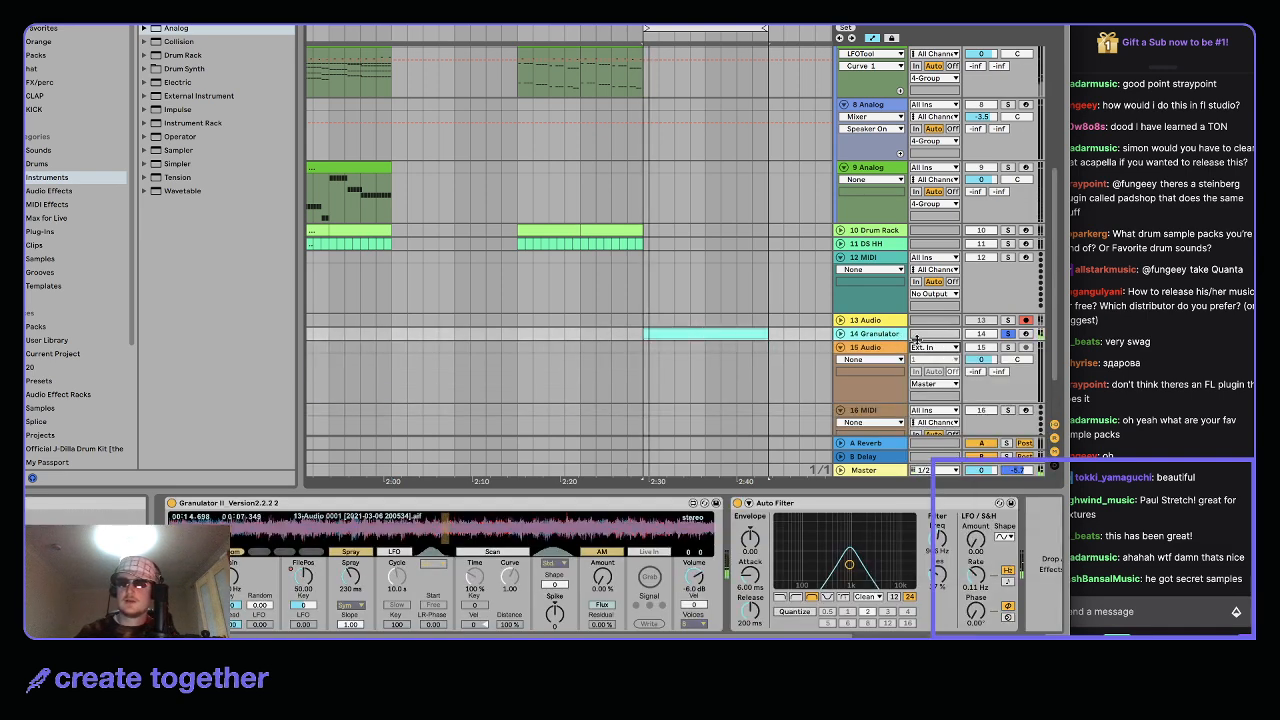
pyautogui.press('super+d')
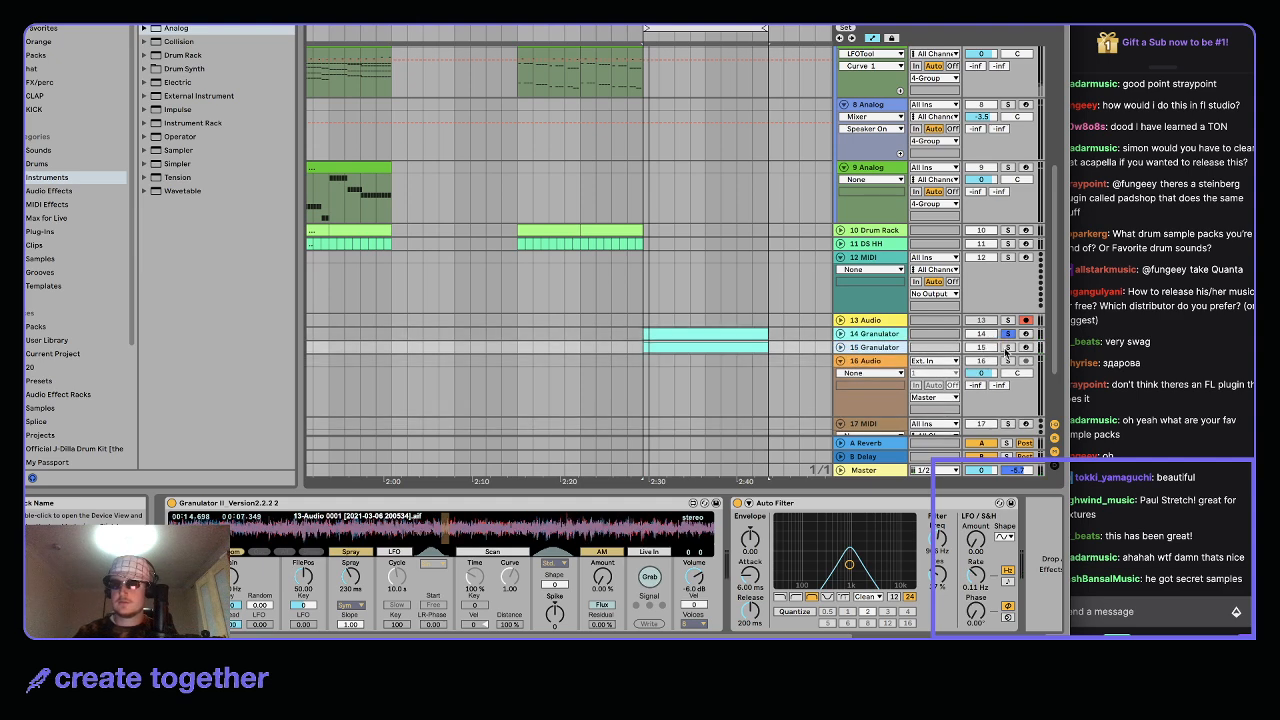
# Freeze and flatten the duplicated Granulator track to audio and unfold it to show its waveform
pyautogui.rightClick(888, 349)
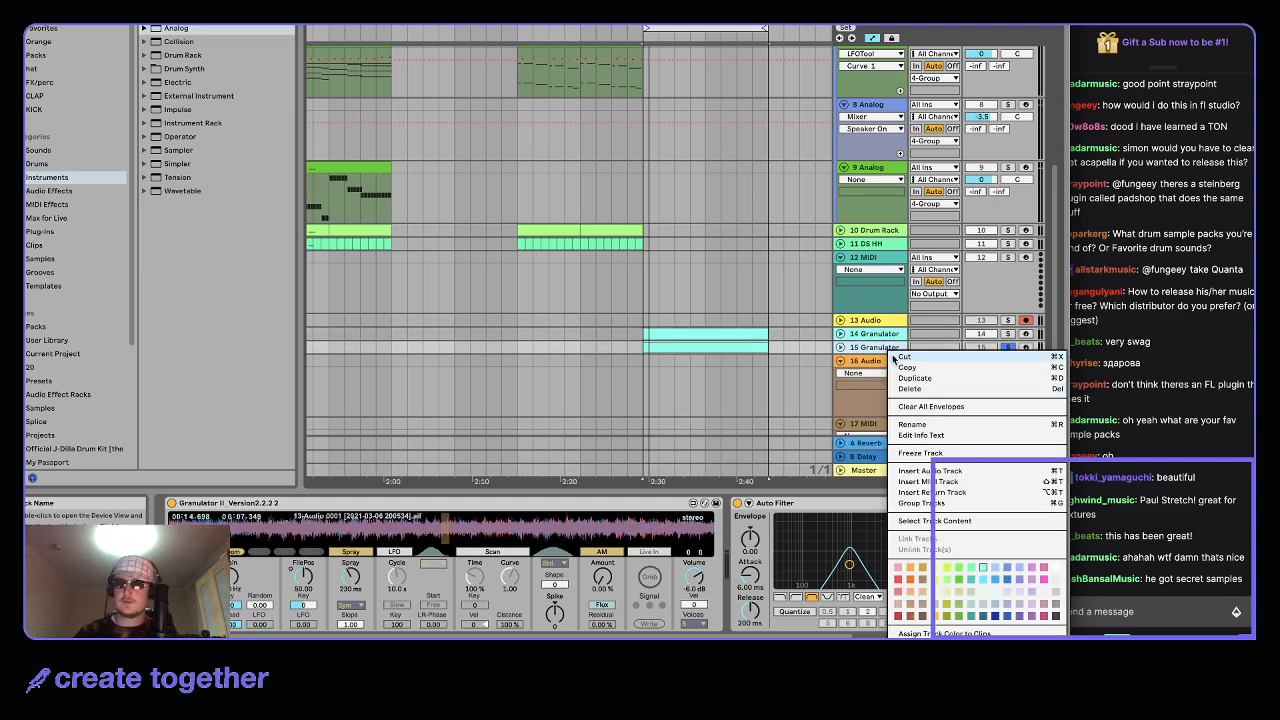
pyautogui.click(918, 455)
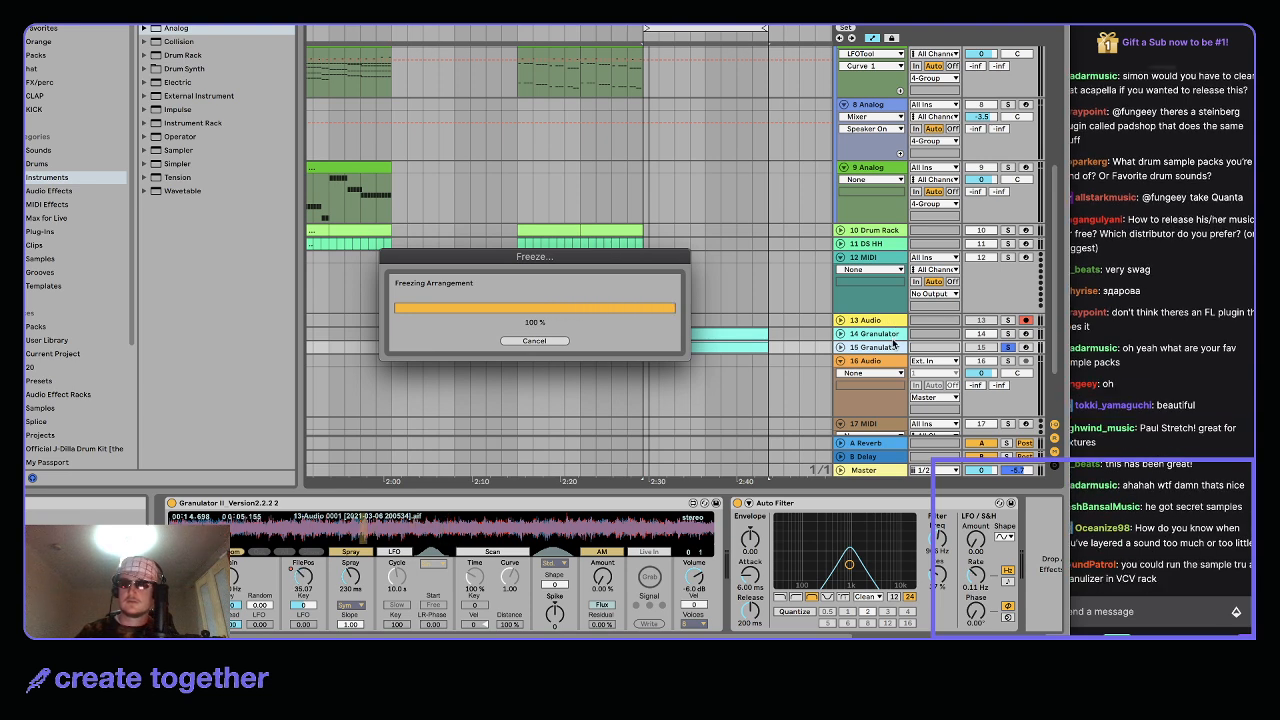
pyautogui.rightClick(890, 340)
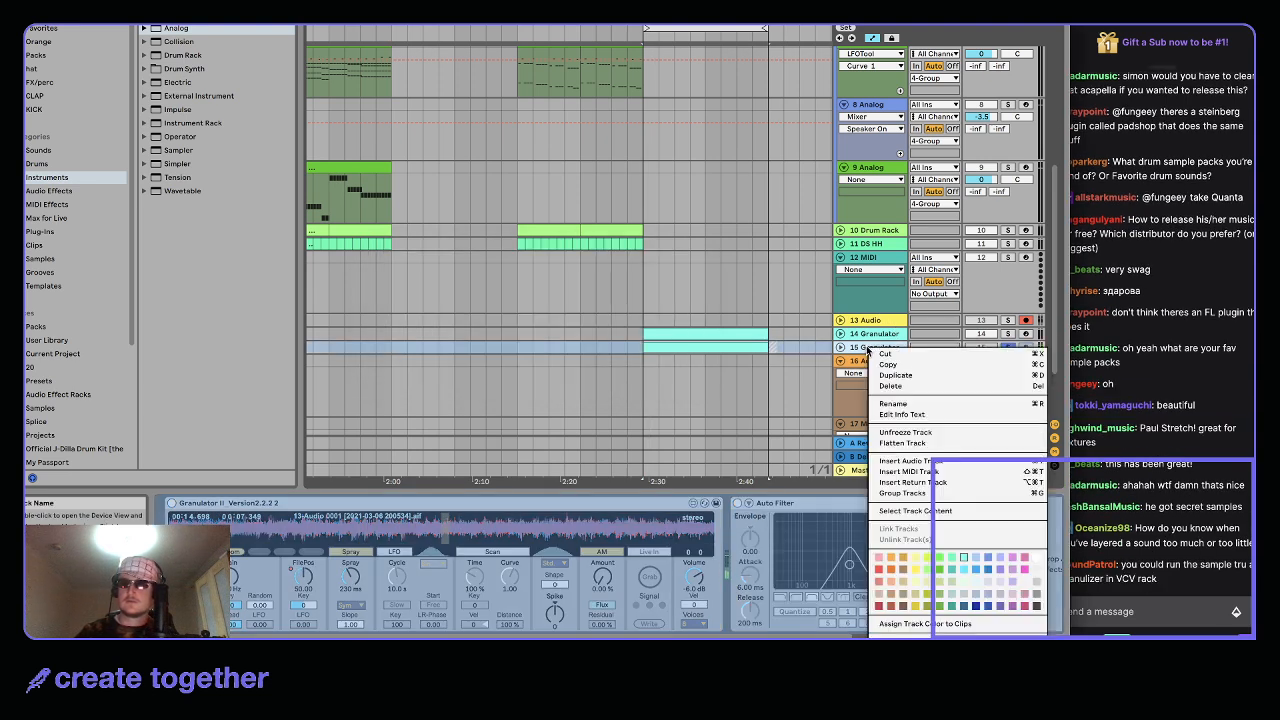
pyautogui.click(904, 446)
pyautogui.click(841, 347)
pyautogui.scroll(3, 668, 350)
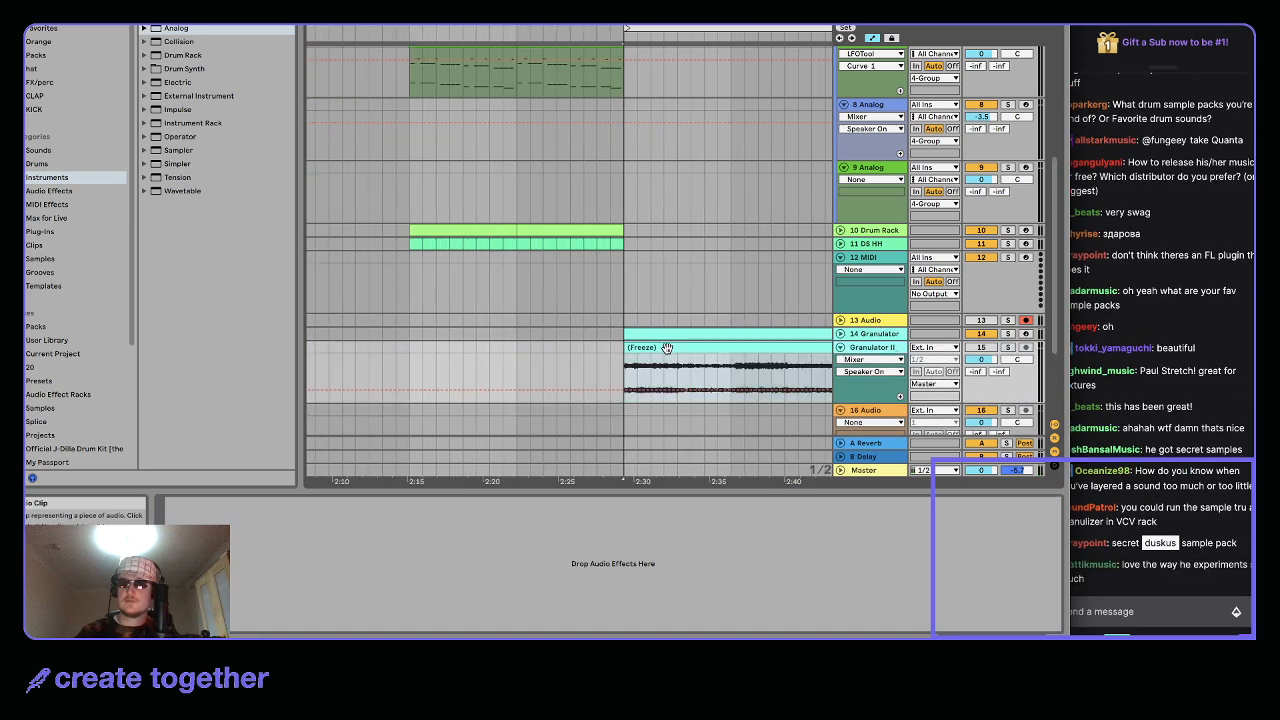
# Find PaulXStretch by searching the plug-ins for "paul", load it onto the empty MIDI track and close its window
pyautogui.scroll(-4, 858, 360)
pyautogui.click(858, 360)
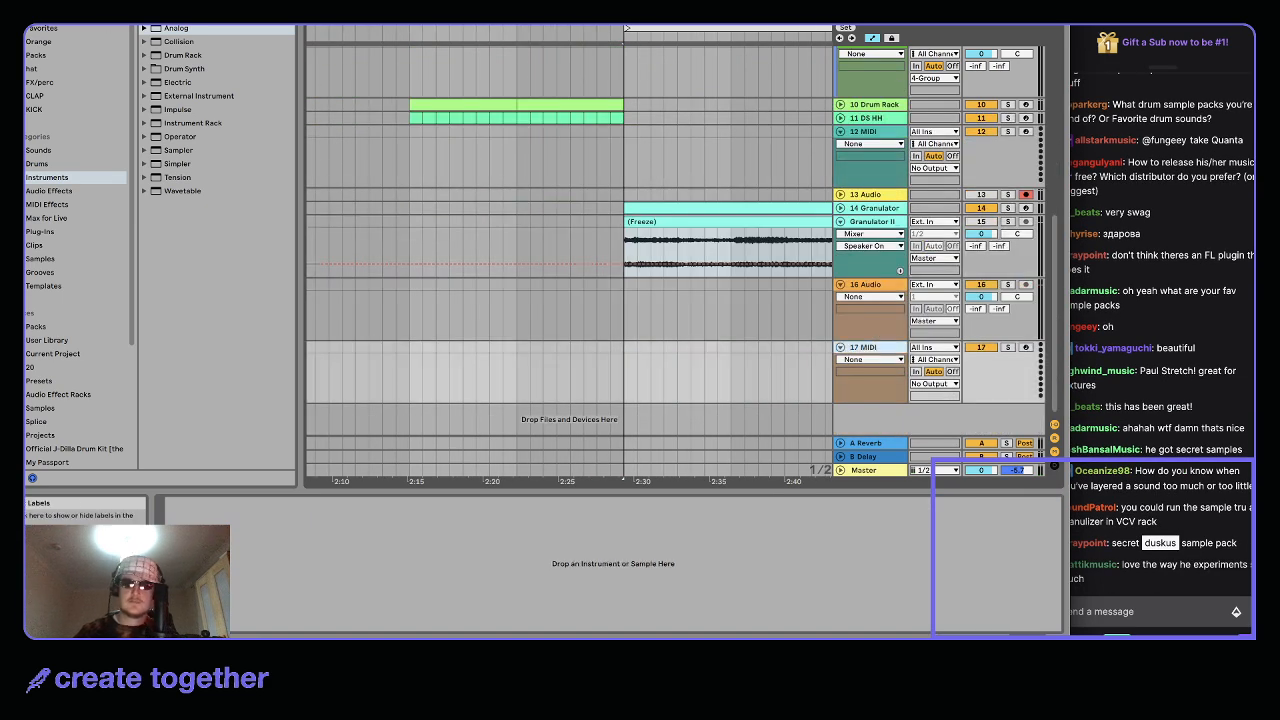
pyautogui.hotkey('ctrl', 'f')
pyautogui.write('paul')
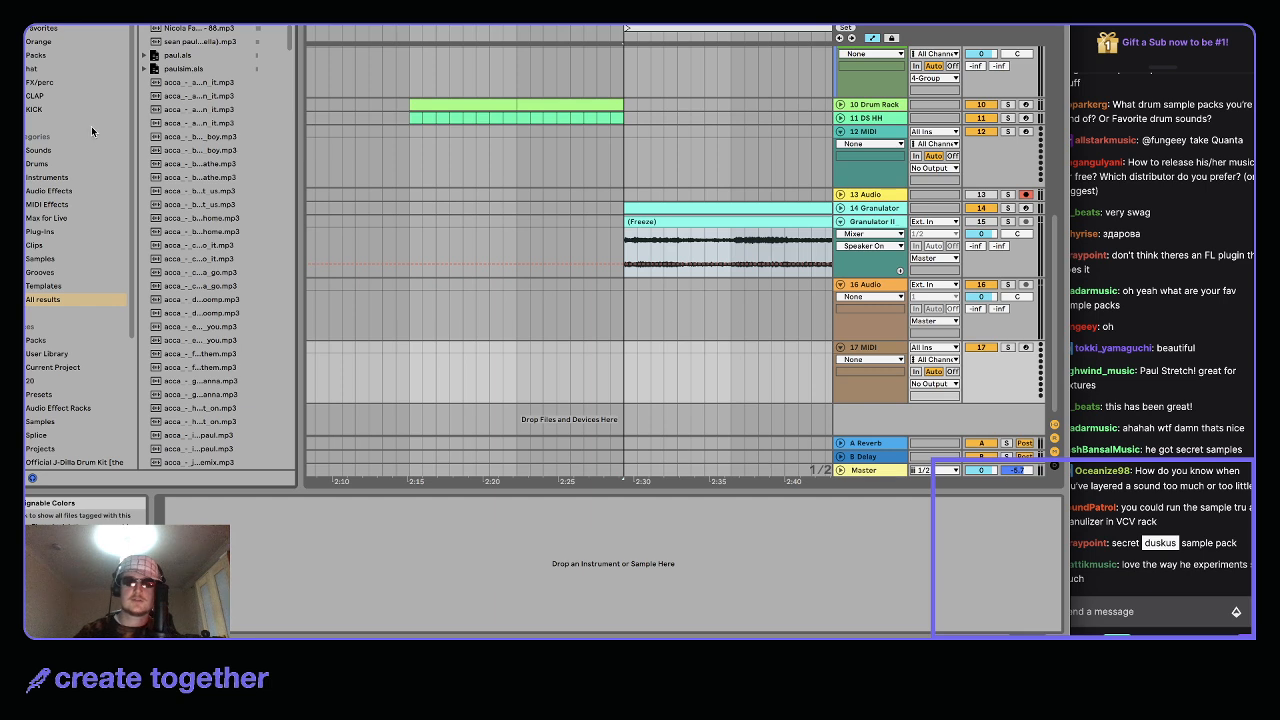
pyautogui.click(45, 231)
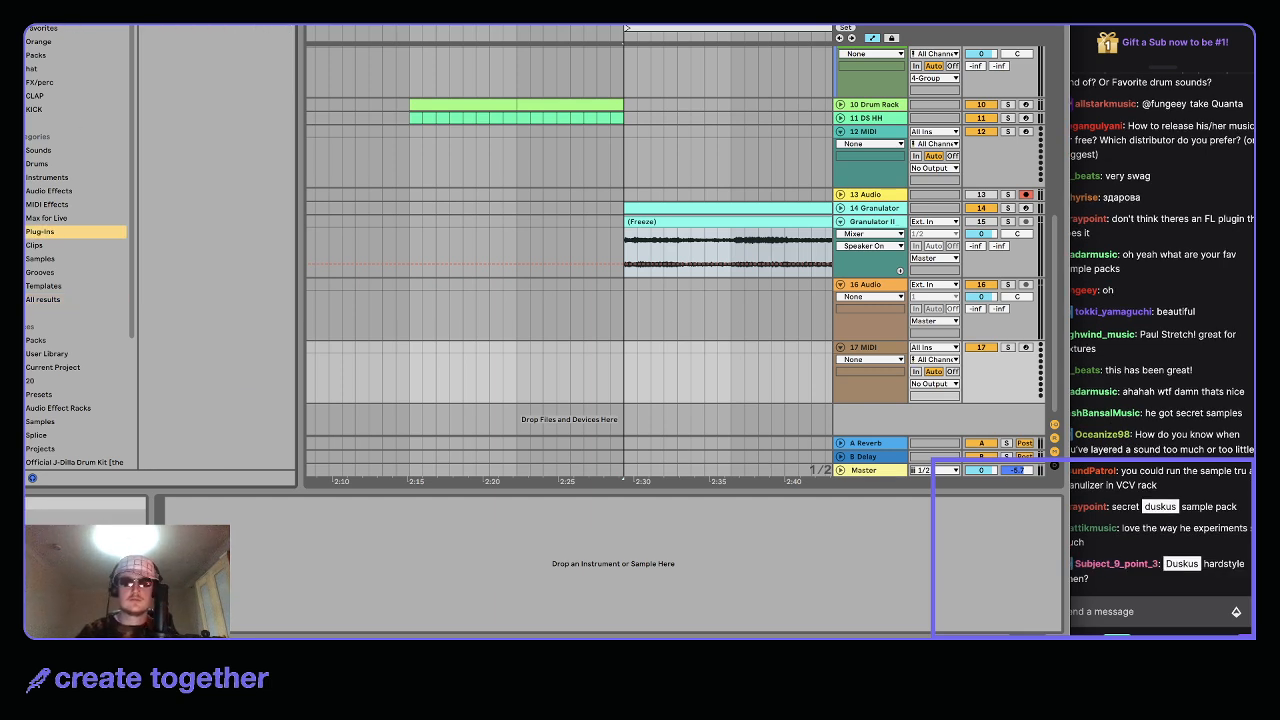
pyautogui.hotkey('ctrl', 'f')
pyautogui.write('paul')
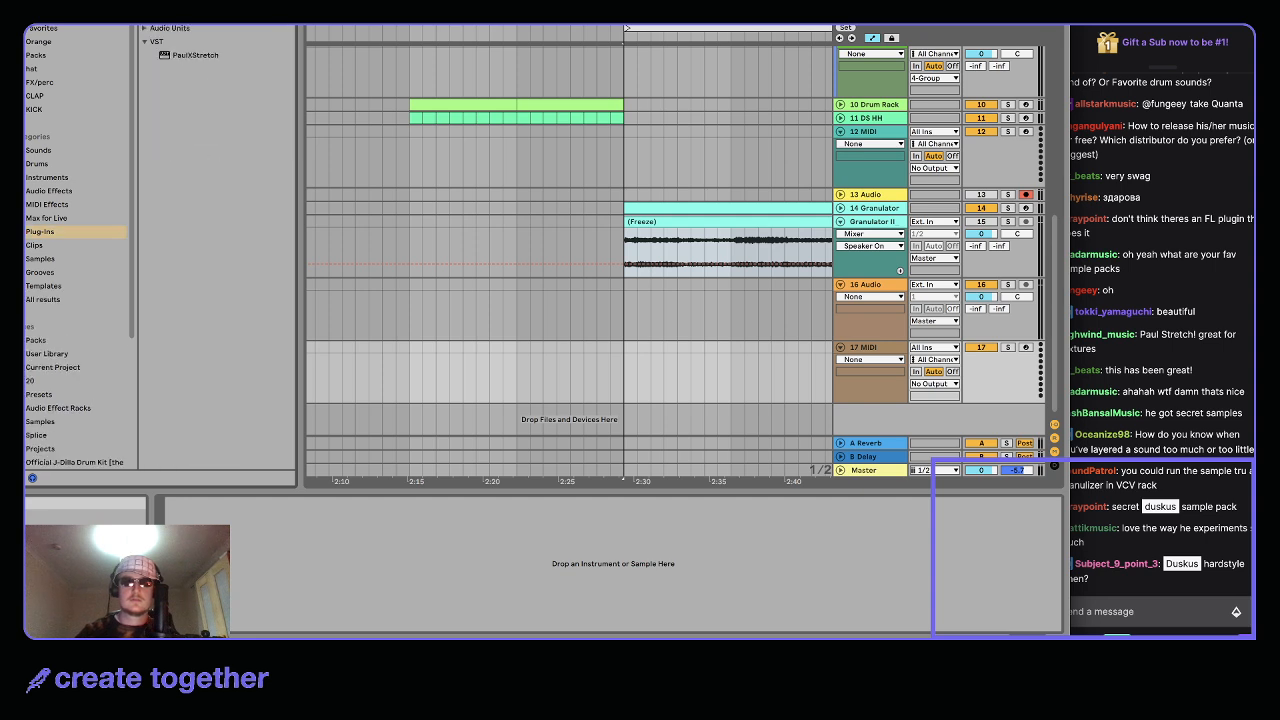
pyautogui.moveTo(205, 56); pyautogui.dragTo(711, 382)
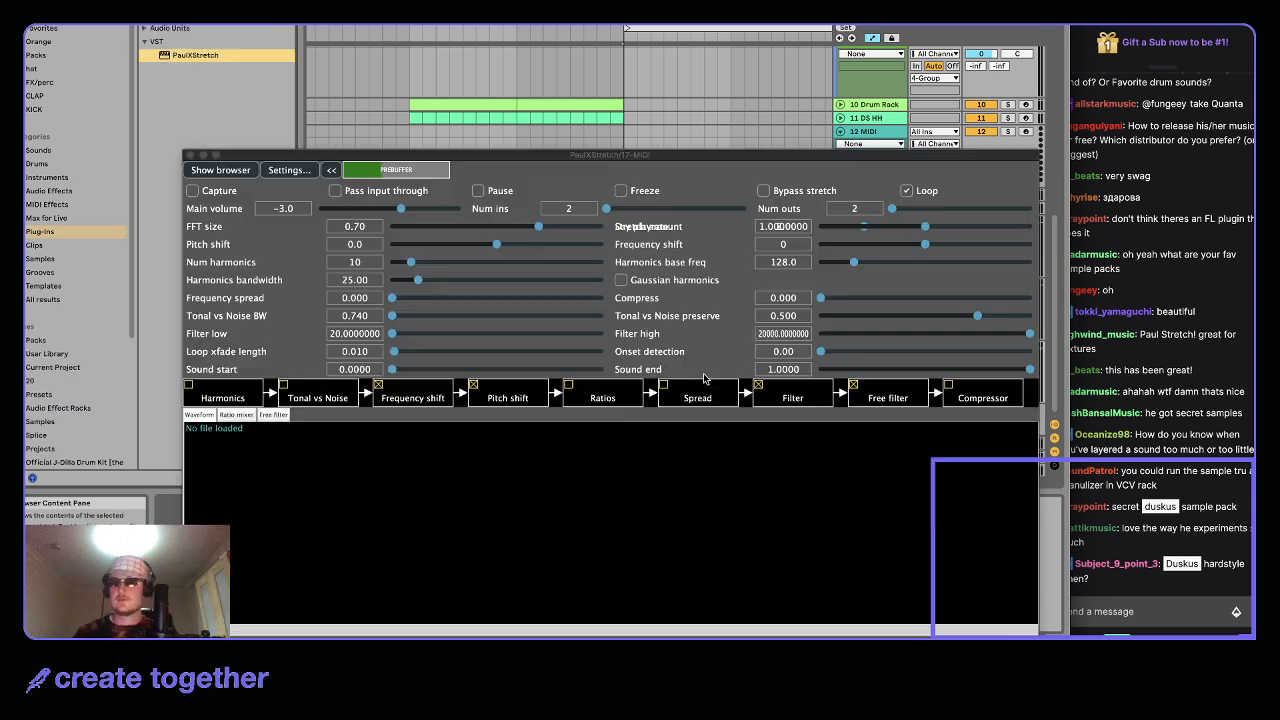
pyautogui.click(190, 156)
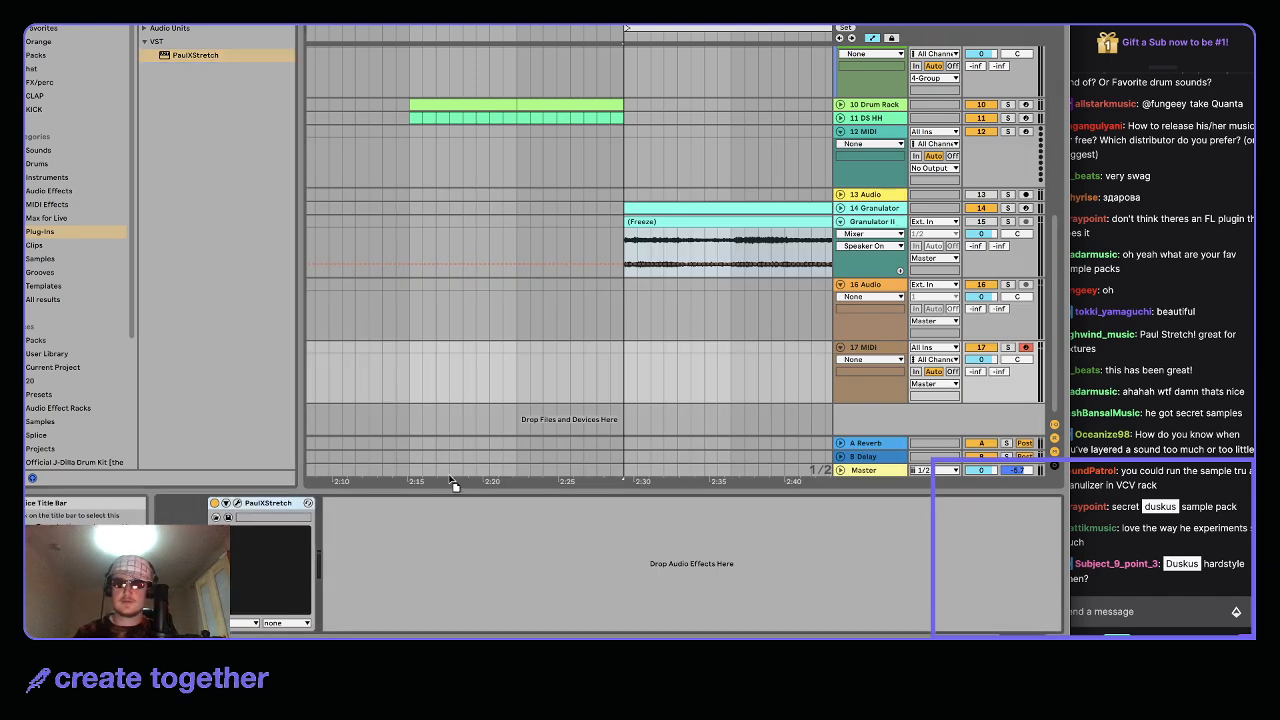
# Move PaulXStretch from the MIDI track to the empty audio track above it and open the plug-in window
pyautogui.click(868, 232)
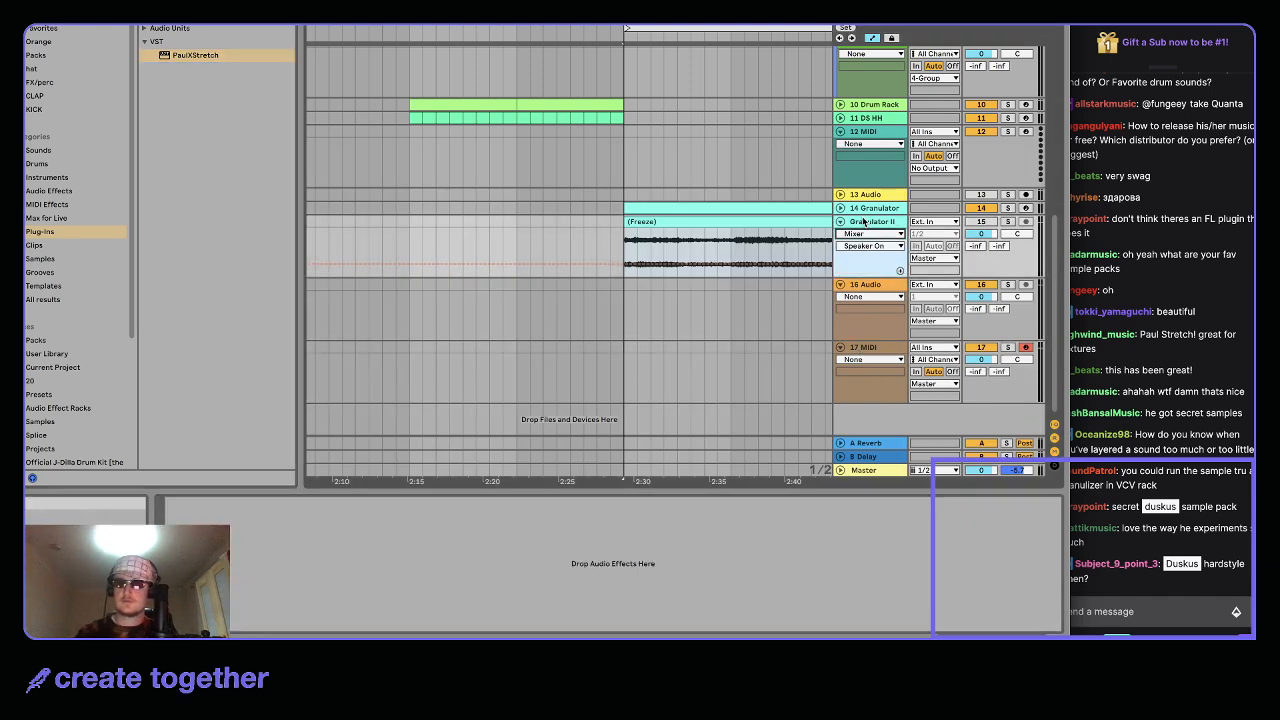
pyautogui.click(870, 338)
pyautogui.click(871, 346)
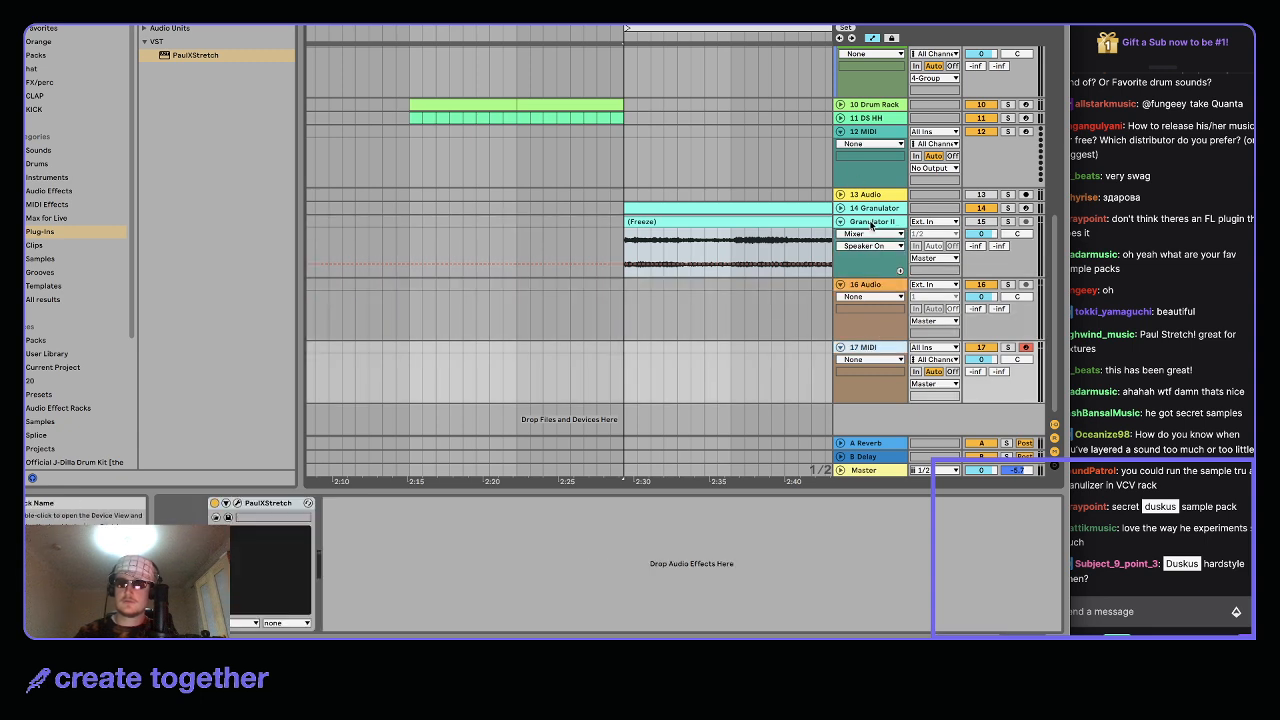
pyautogui.click(865, 284)
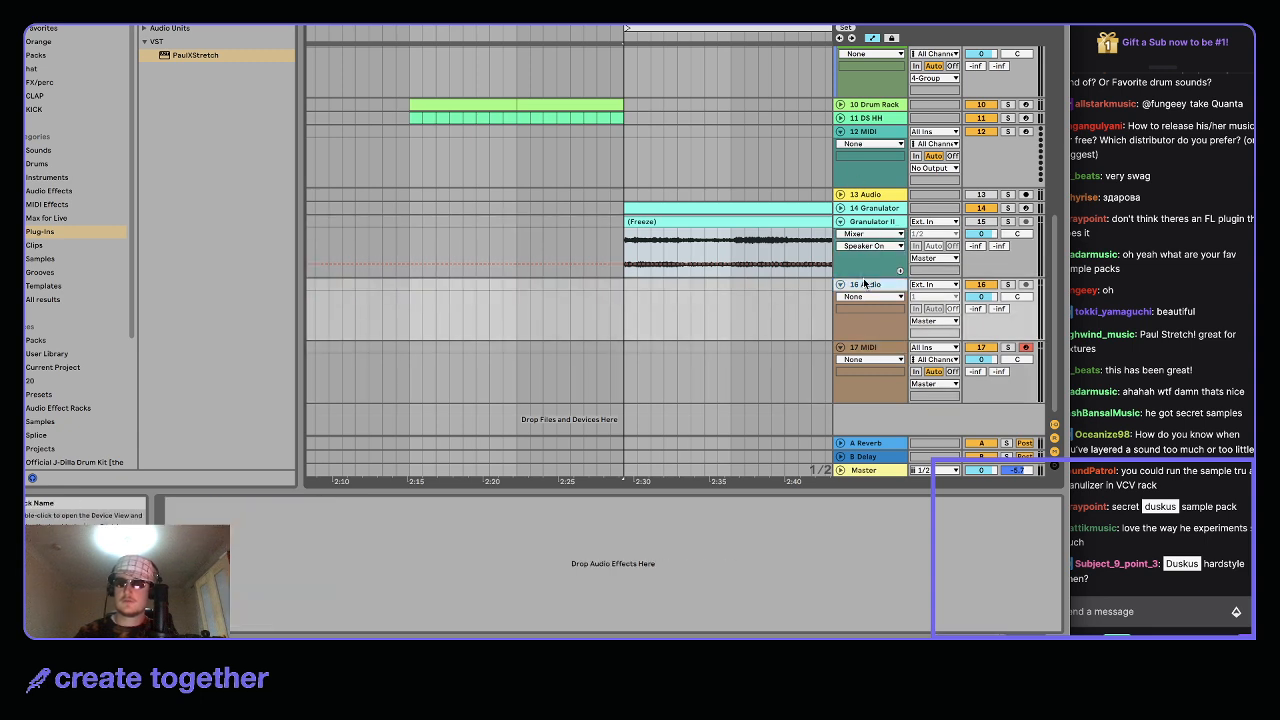
pyautogui.click(866, 360)
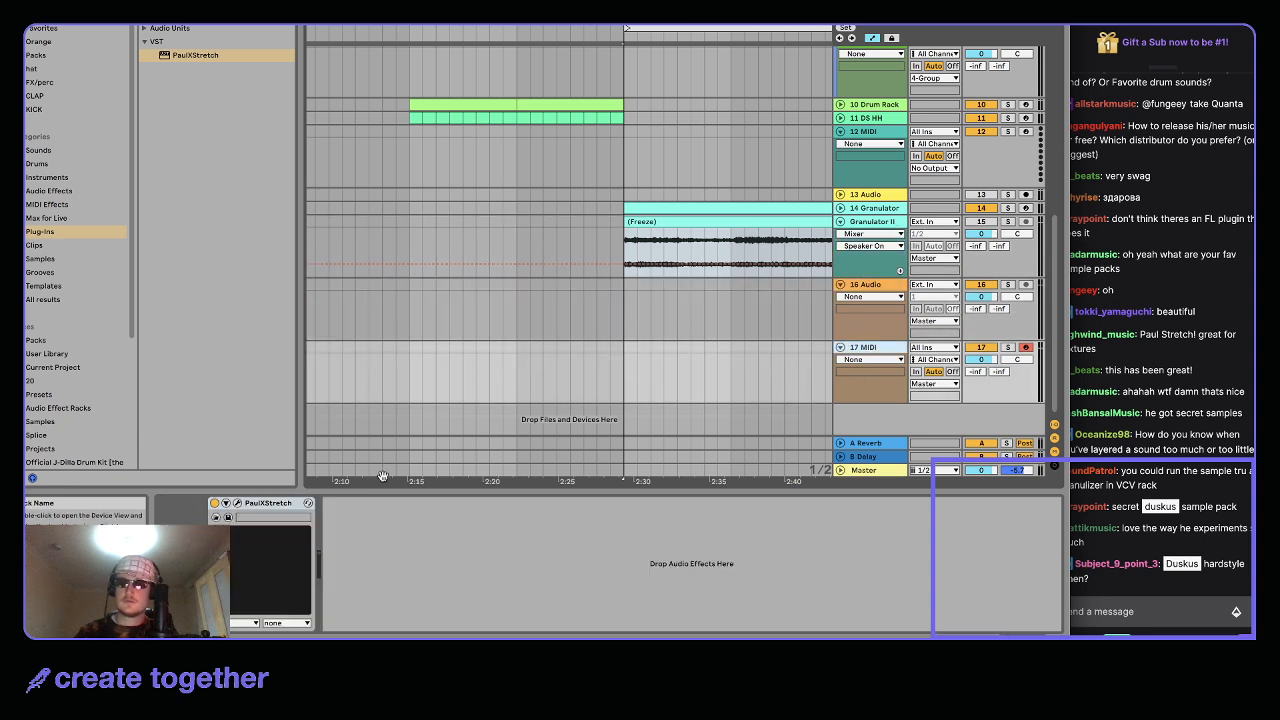
pyautogui.click(875, 285)
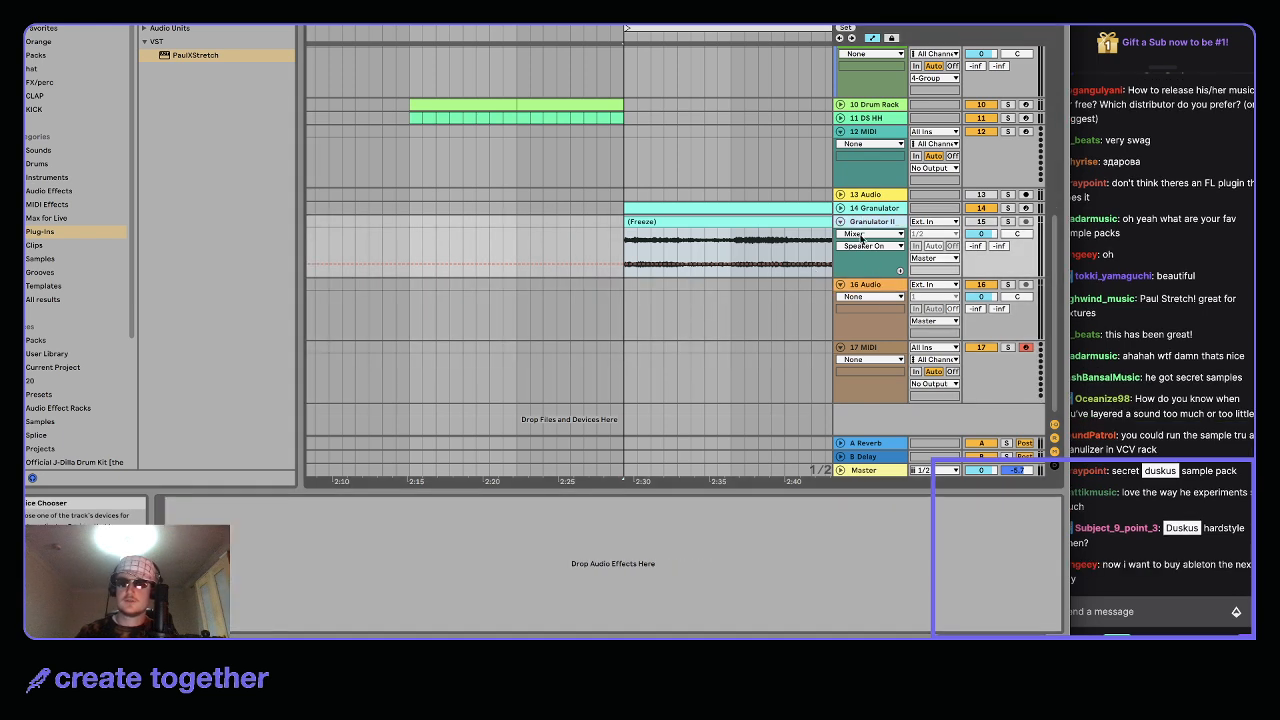
pyautogui.click(877, 287)
pyautogui.click(173, 516)
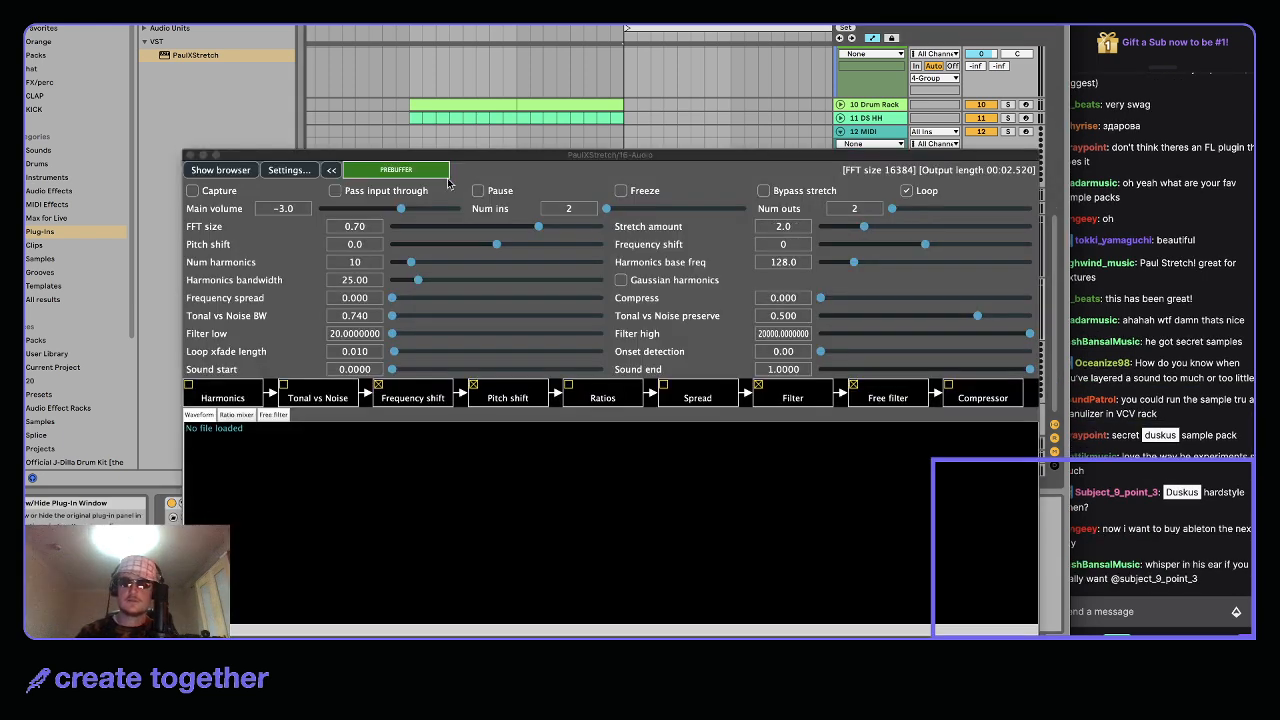
# Load the flattened Granulator audio clip into PaulXStretch and solo the PaulXStretch audio track
pyautogui.click(484, 97)
pyautogui.click(677, 248)
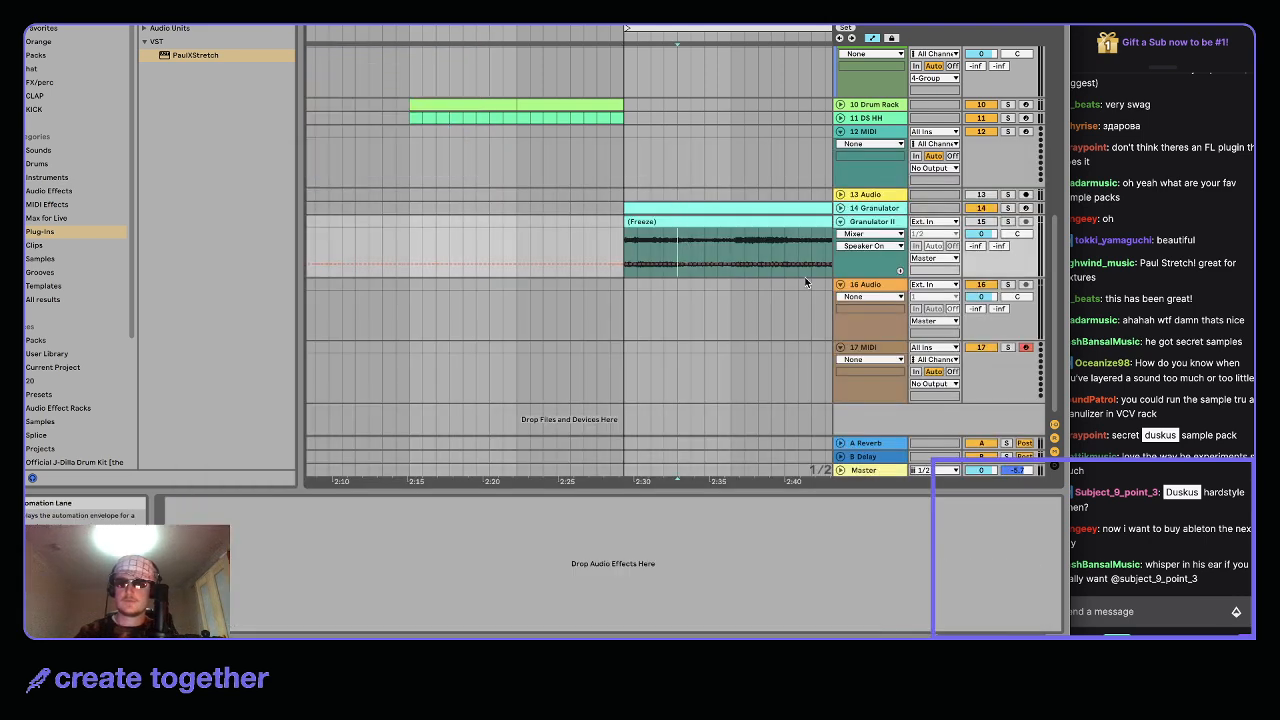
pyautogui.click(786, 279)
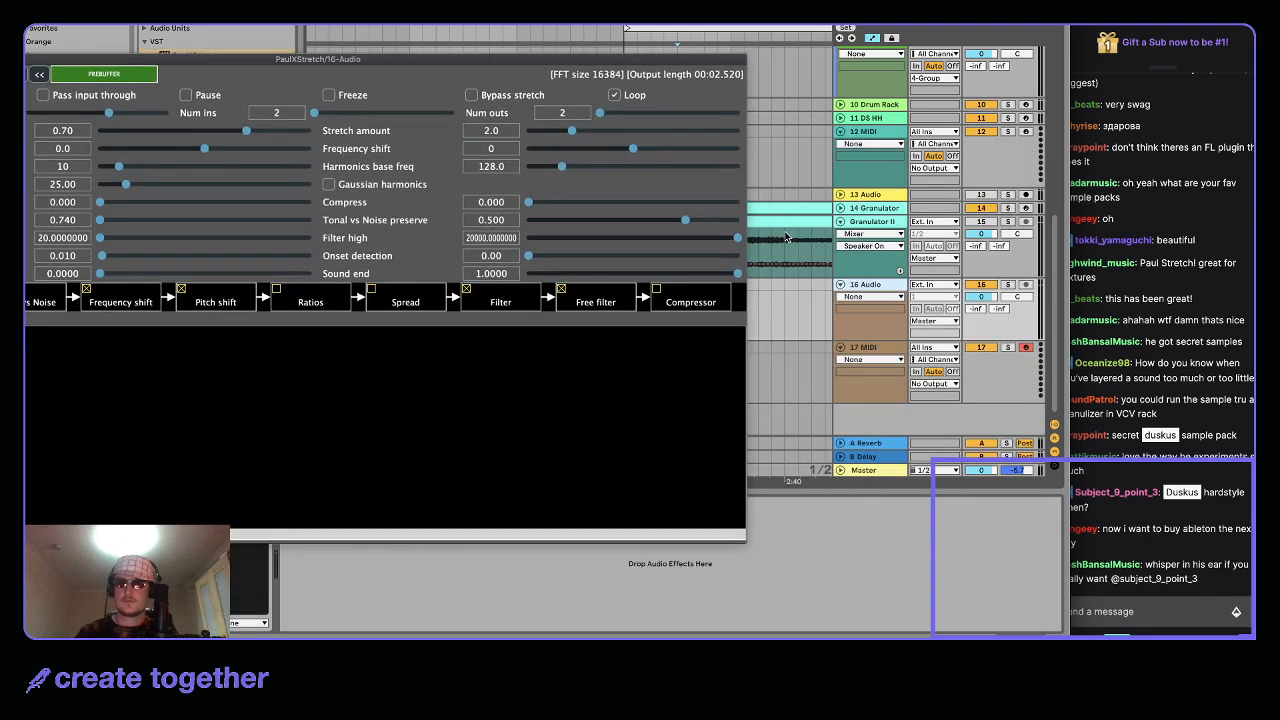
pyautogui.moveTo(786, 237); pyautogui.dragTo(580, 408)
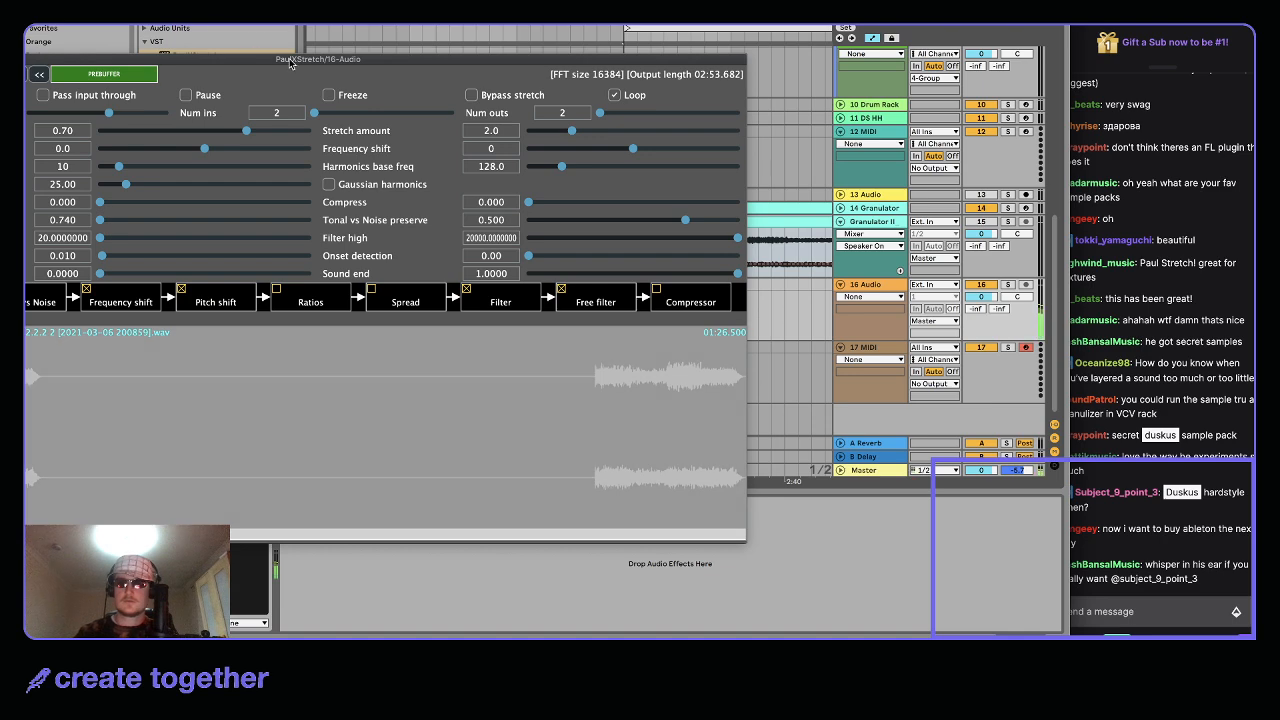
pyautogui.moveTo(410, 57); pyautogui.dragTo(630, 78)
pyautogui.click(1008, 284)
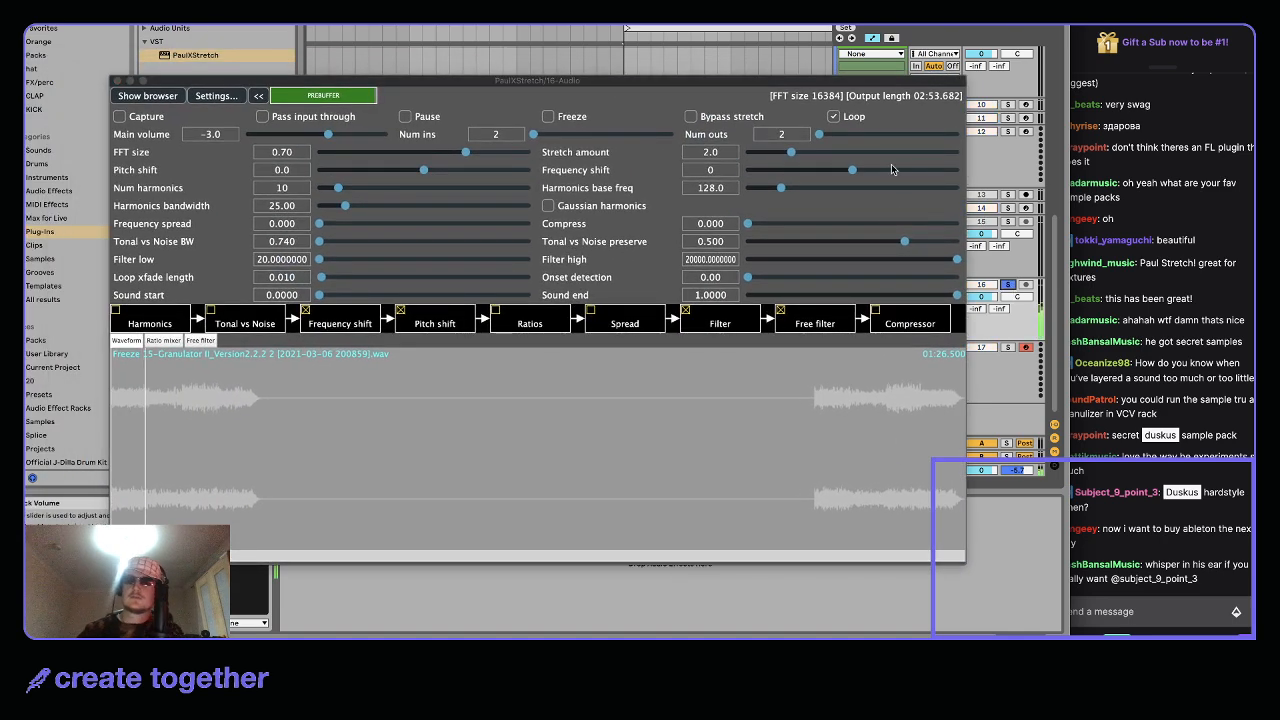
# Try different stretch amounts in PaulXStretch while the sound plays, and settle on 6.2
pyautogui.click(783, 152)
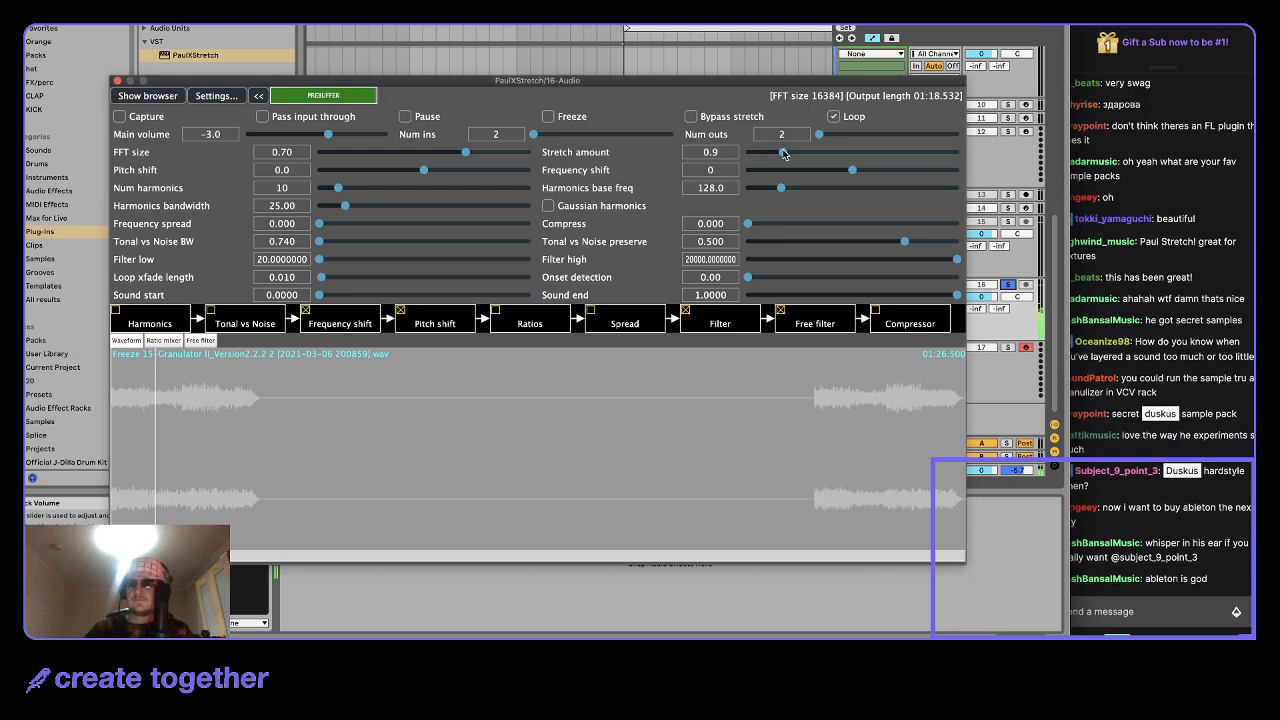
pyautogui.moveTo(822, 153); pyautogui.dragTo(845, 155)
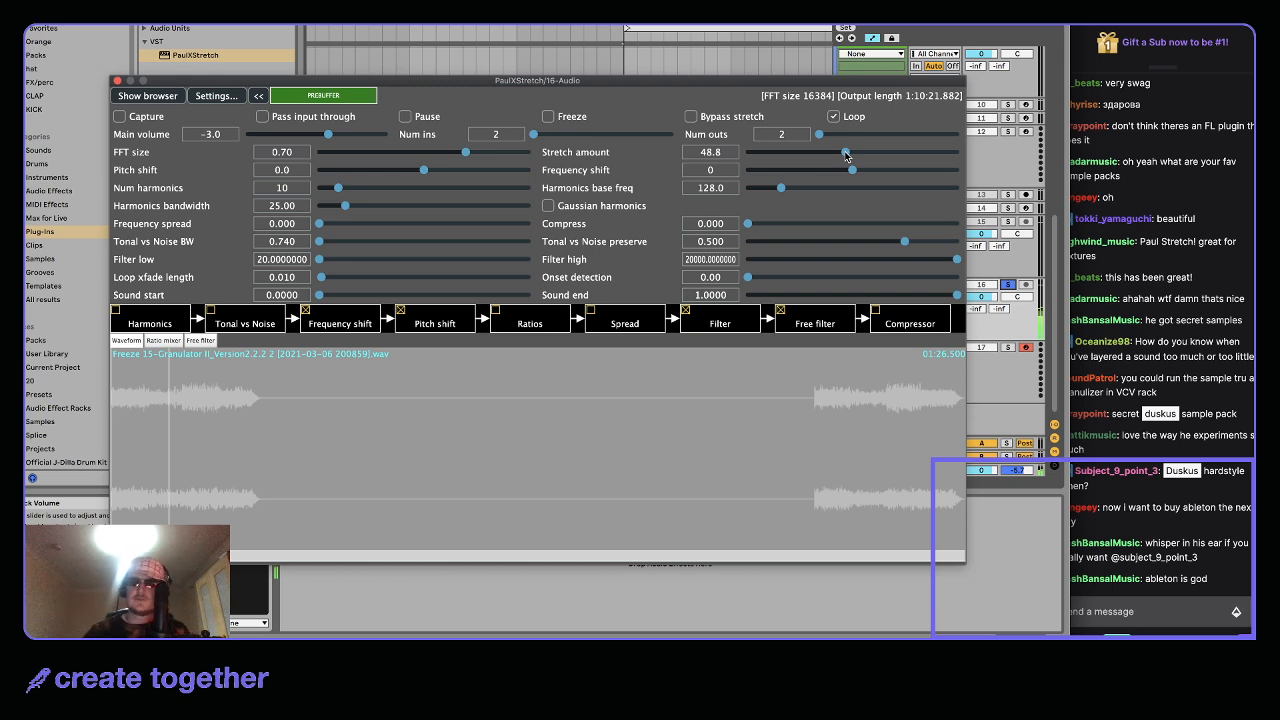
pyautogui.moveTo(845, 155); pyautogui.dragTo(826, 157)
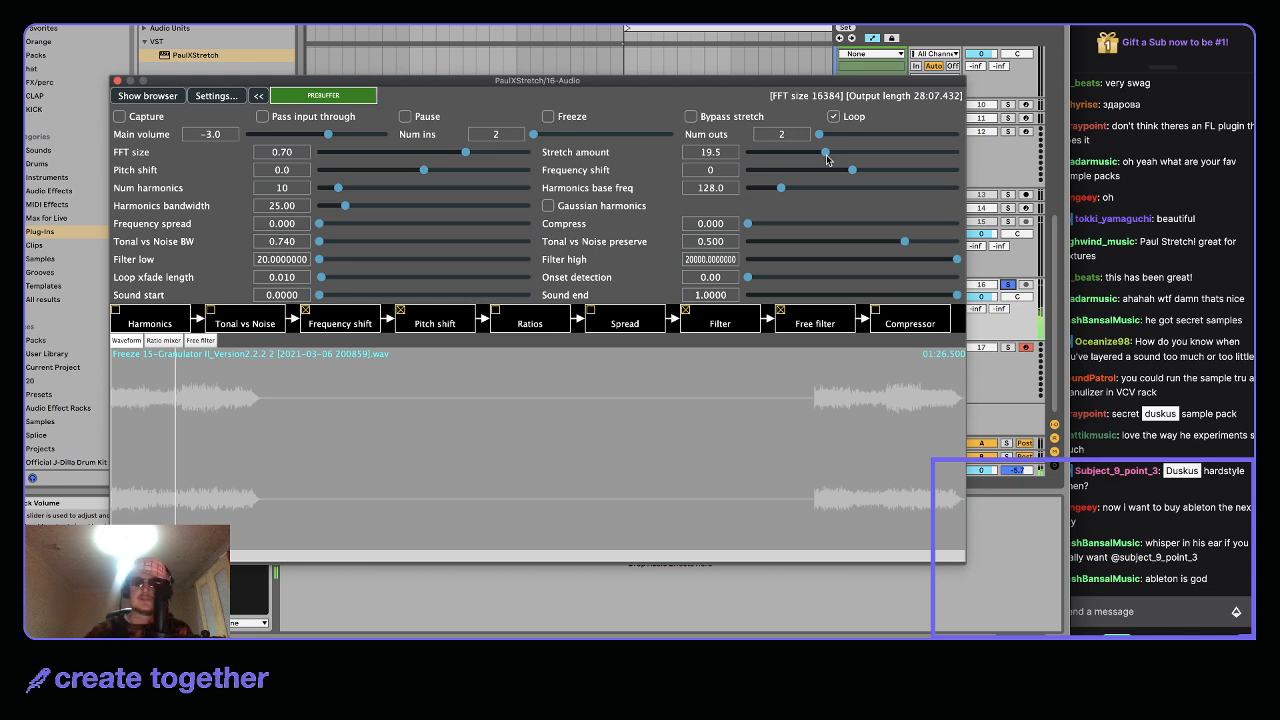
pyautogui.moveTo(825, 160); pyautogui.dragTo(812, 157)
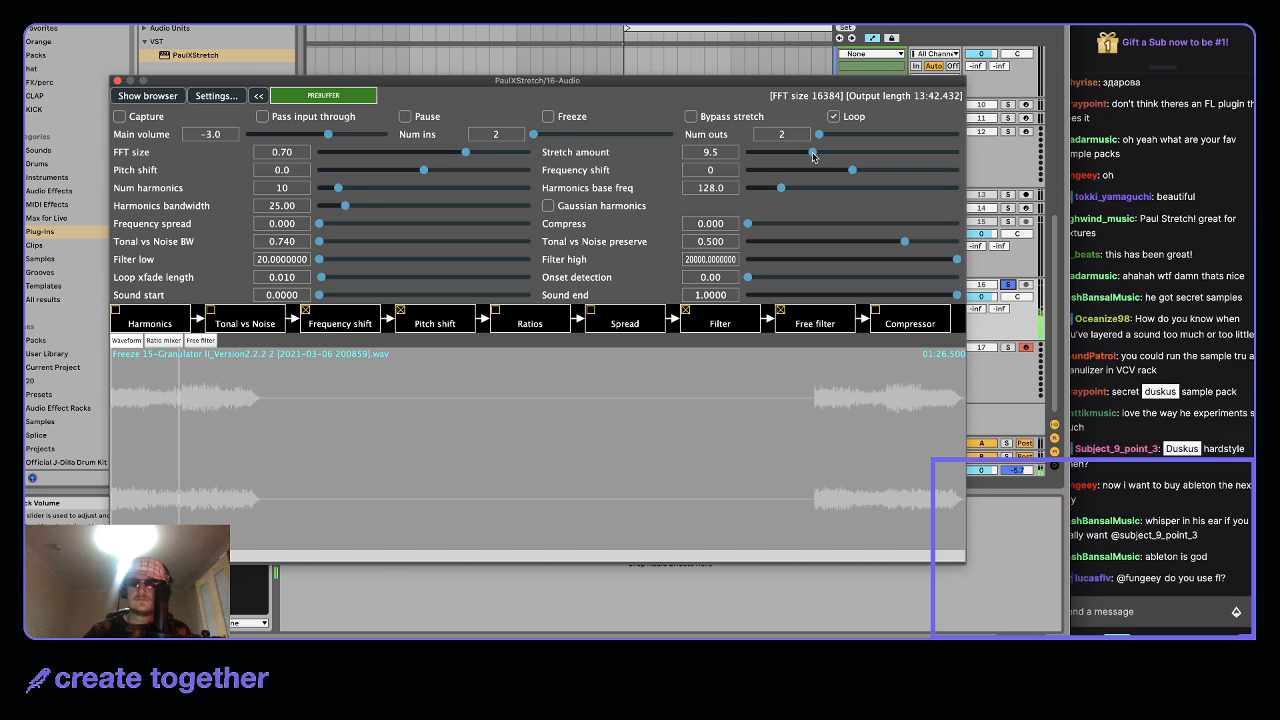
pyautogui.moveTo(812, 157); pyautogui.dragTo(806, 154)
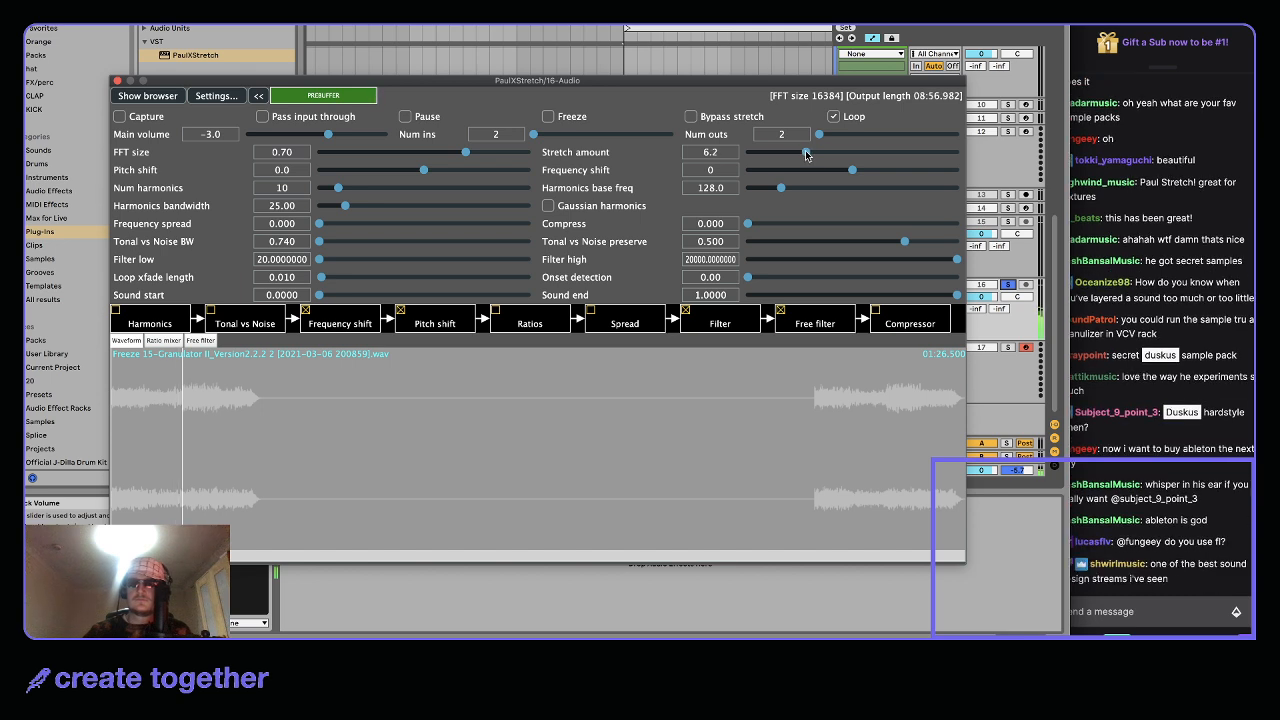
# Lower the PaulXStretch stretch amount to 4.1, take its audio track out of solo and close the plug-in window
pyautogui.moveTo(806, 154); pyautogui.dragTo(801, 155)
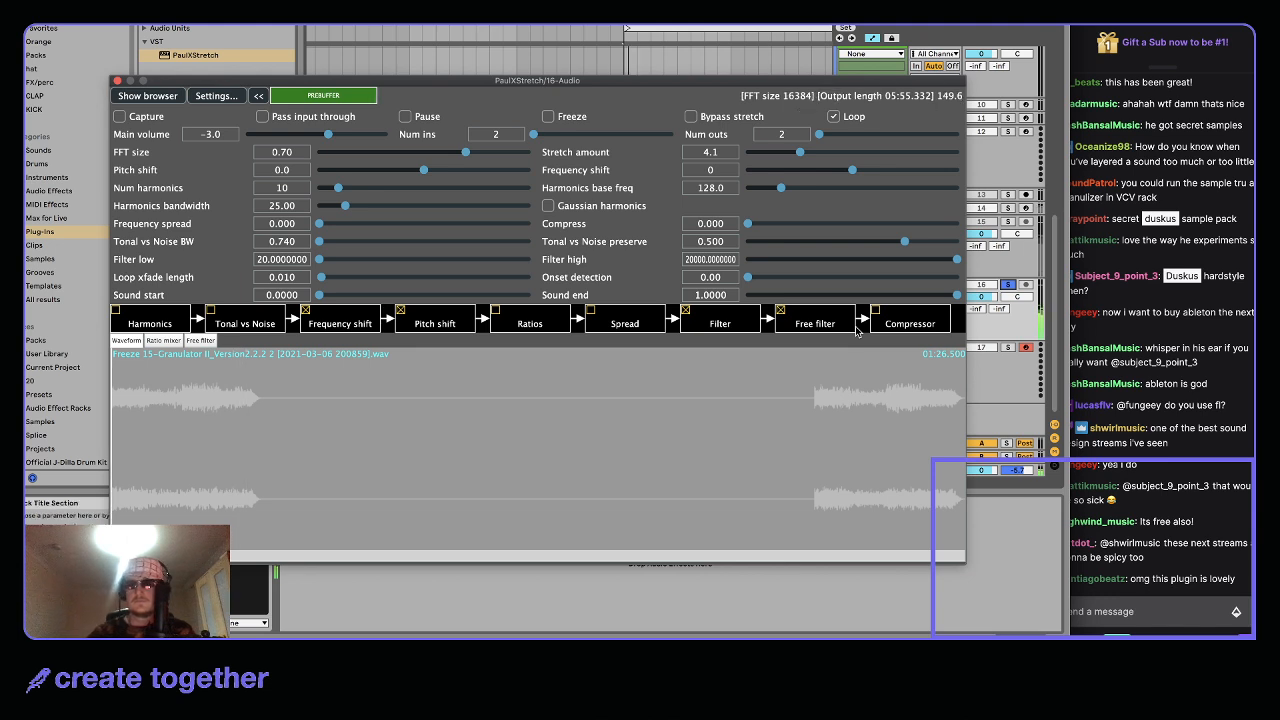
pyautogui.click(1008, 285)
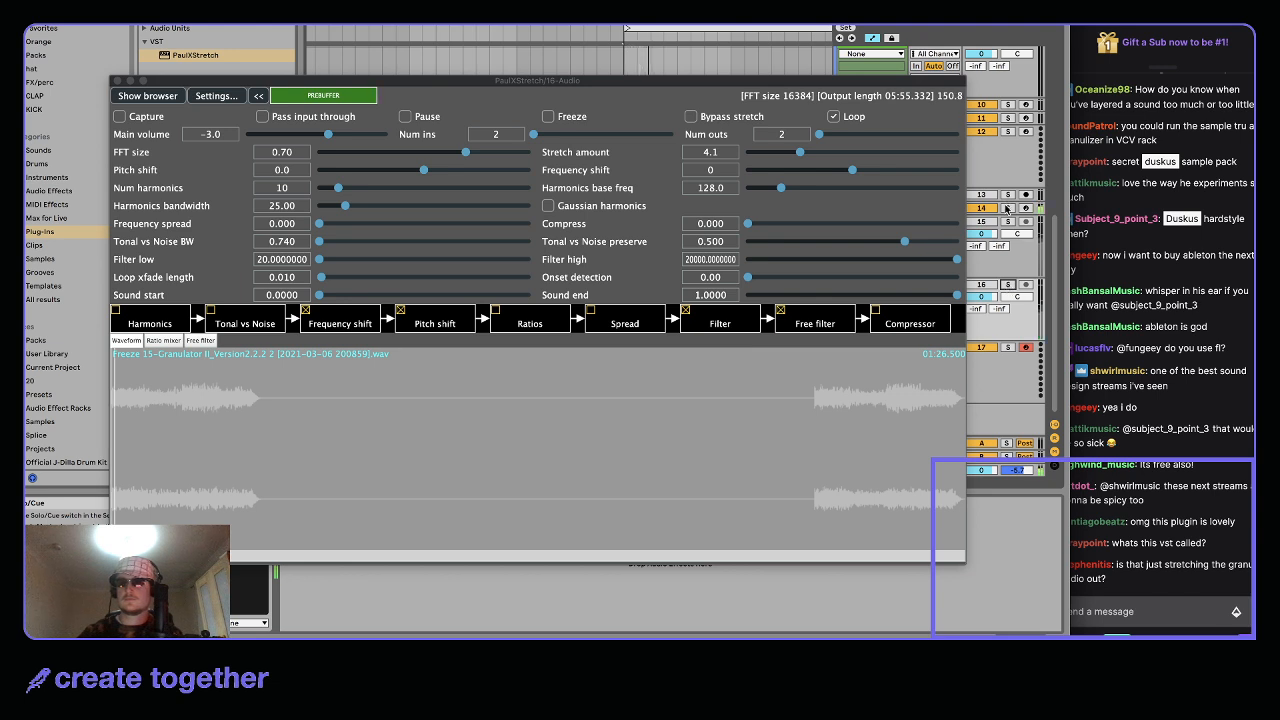
pyautogui.click(117, 81)
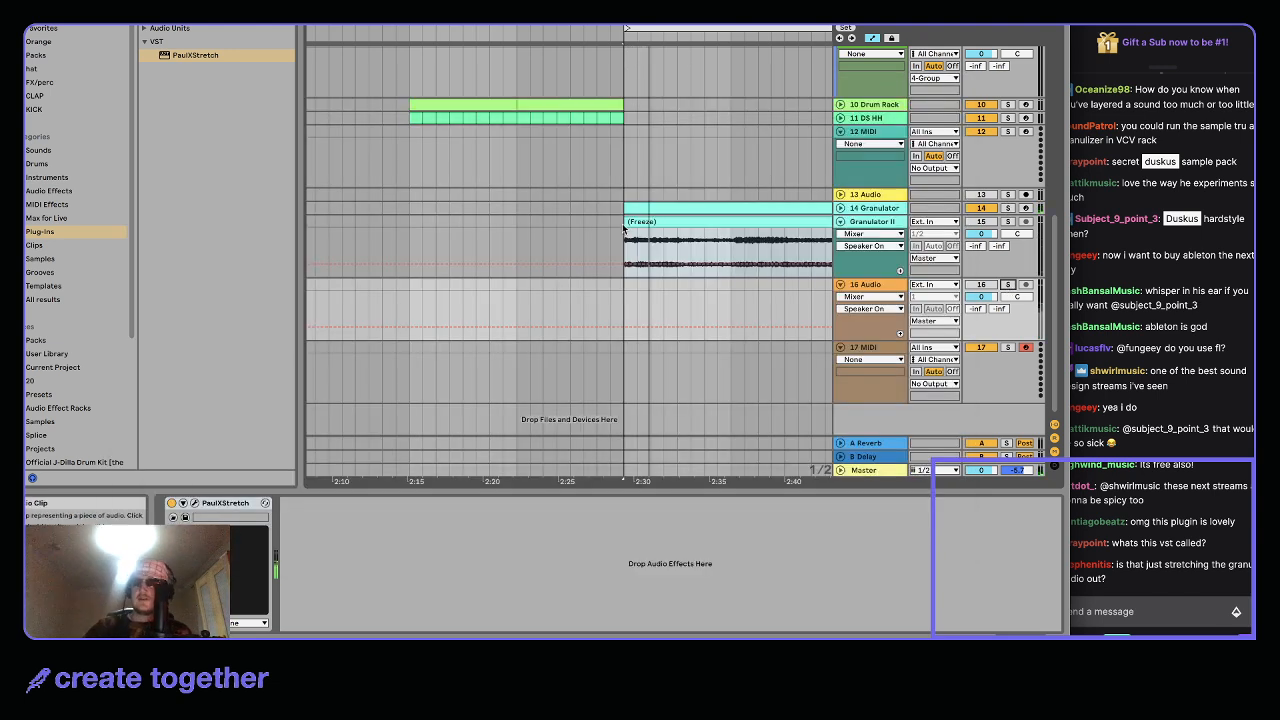
pyautogui.scroll(5, 580, 240)
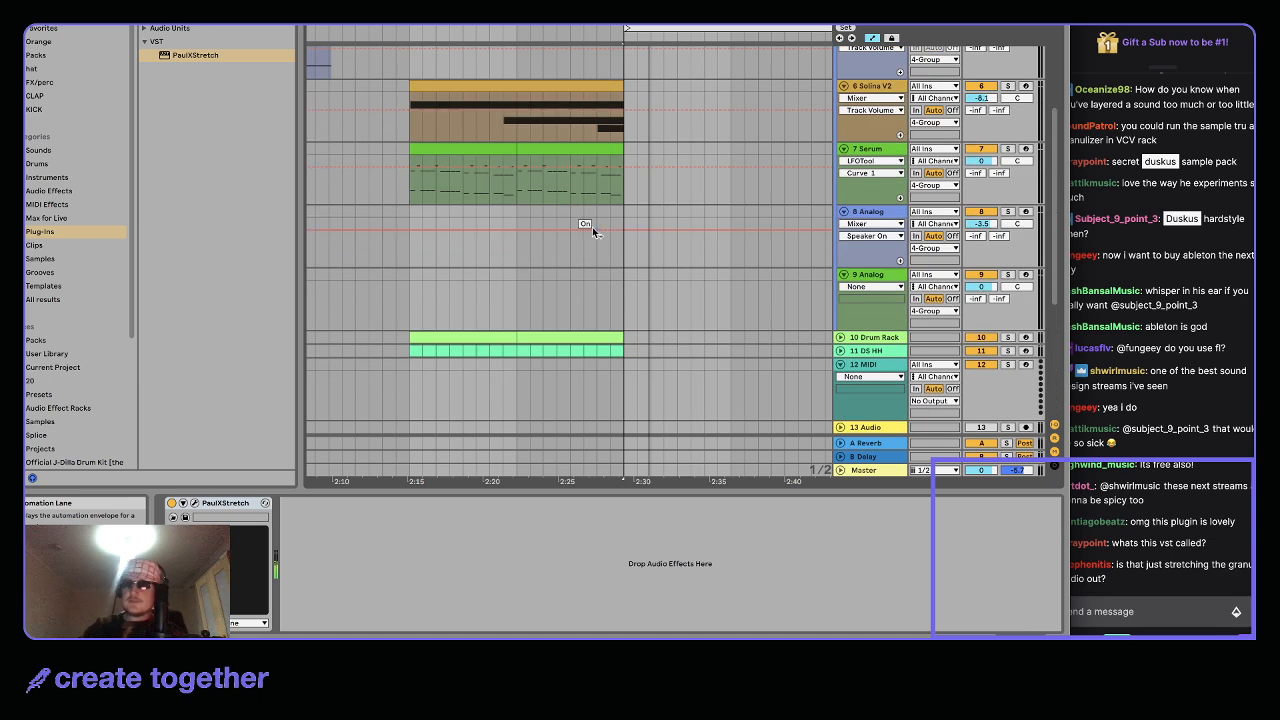
pyautogui.moveTo(377, 14); pyautogui.dragTo(377, 4)
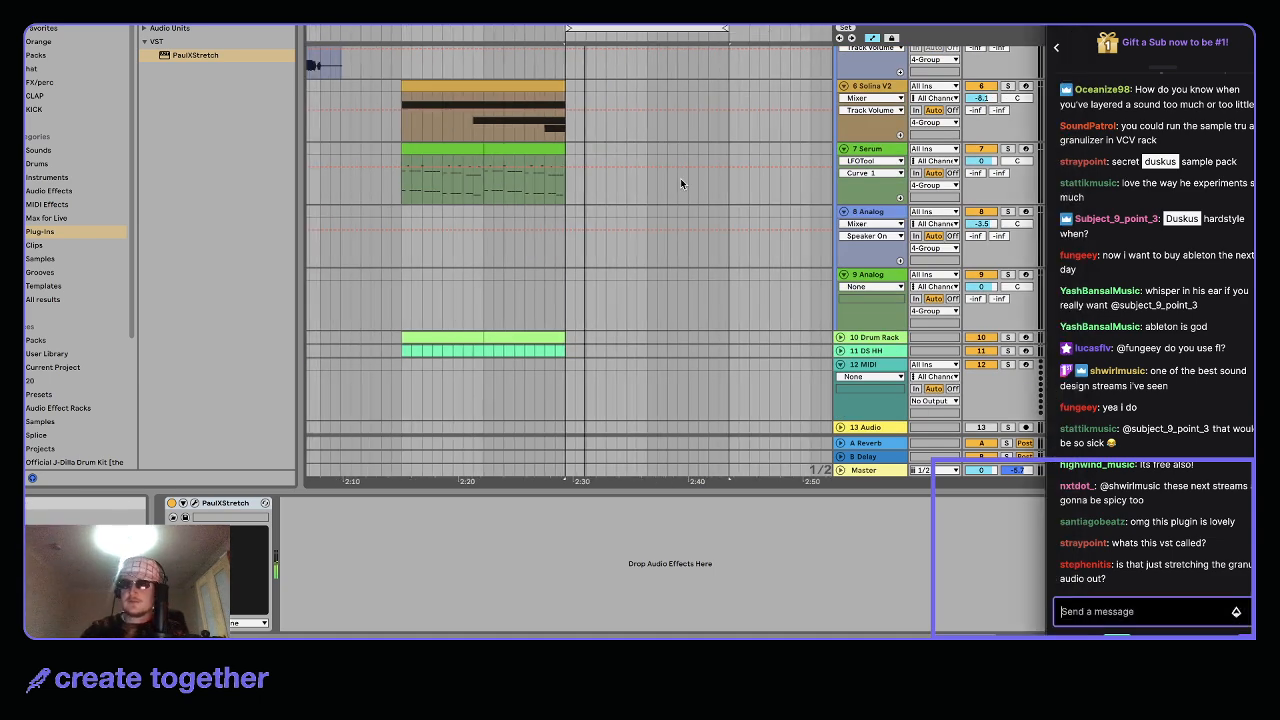
pyautogui.scroll(-5, 650, 195)
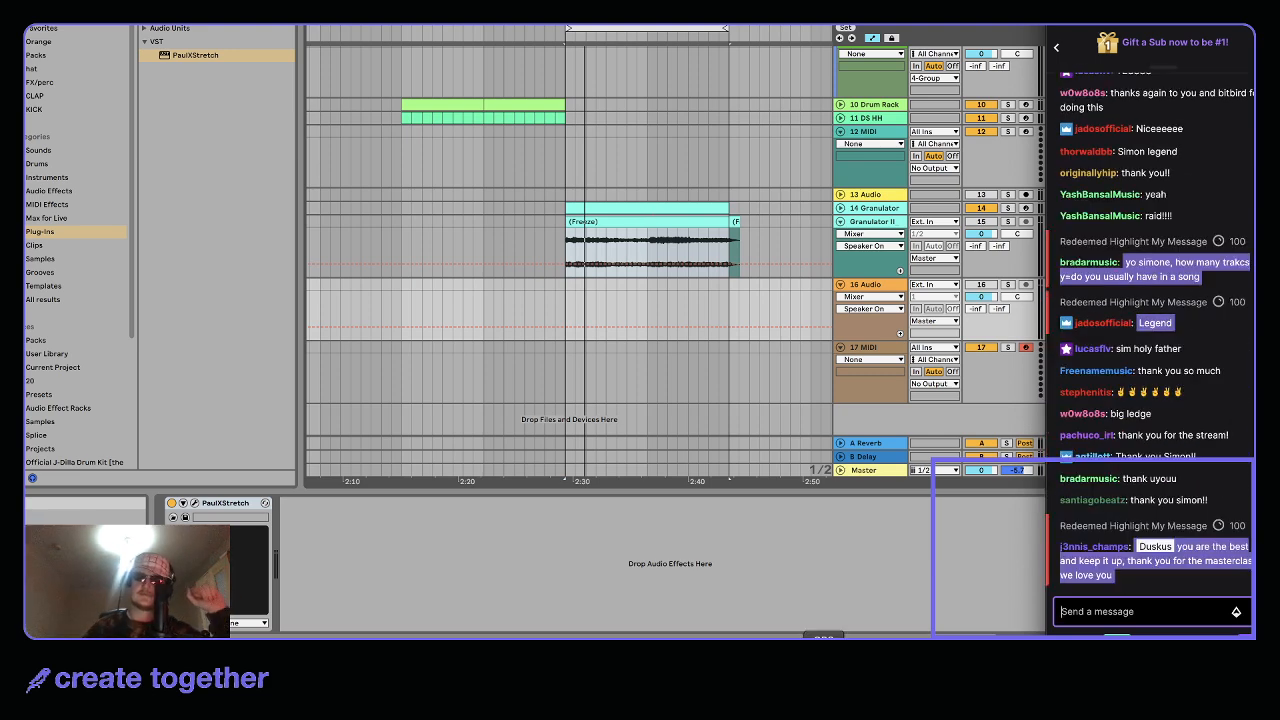
# Switch to OBS Studio to bring up the streaming controls
pyautogui.click(824, 638)
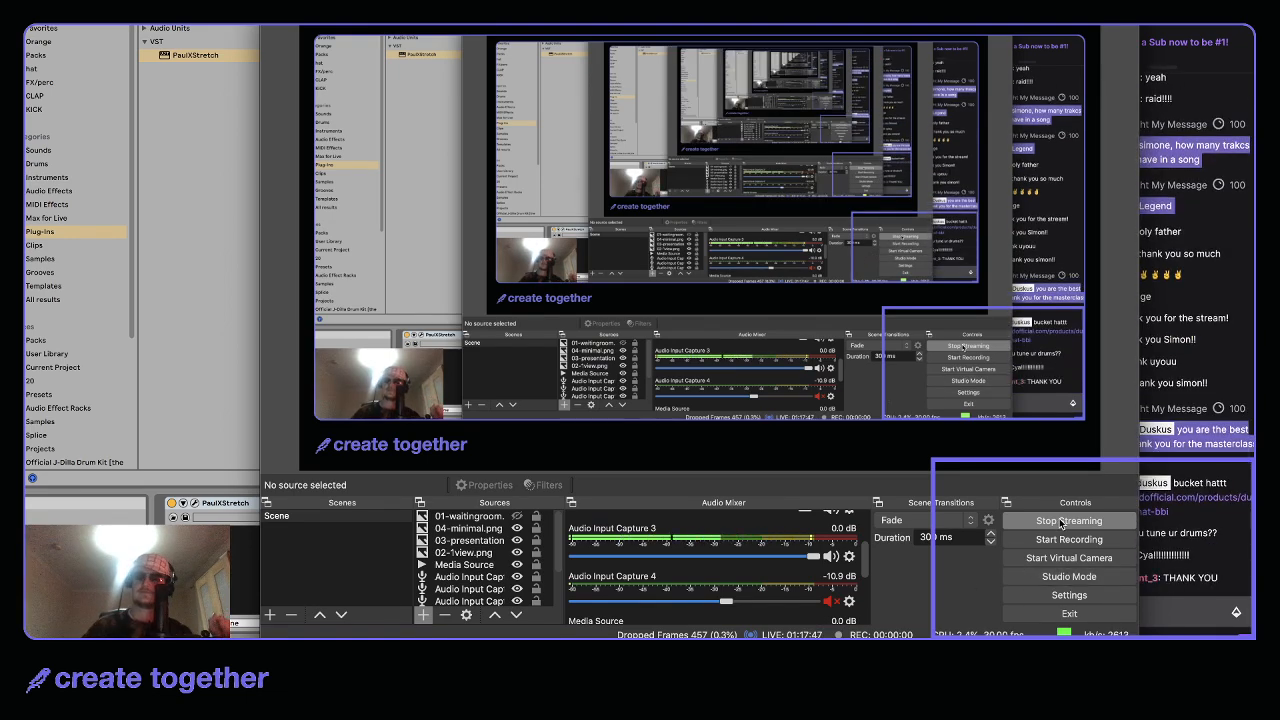